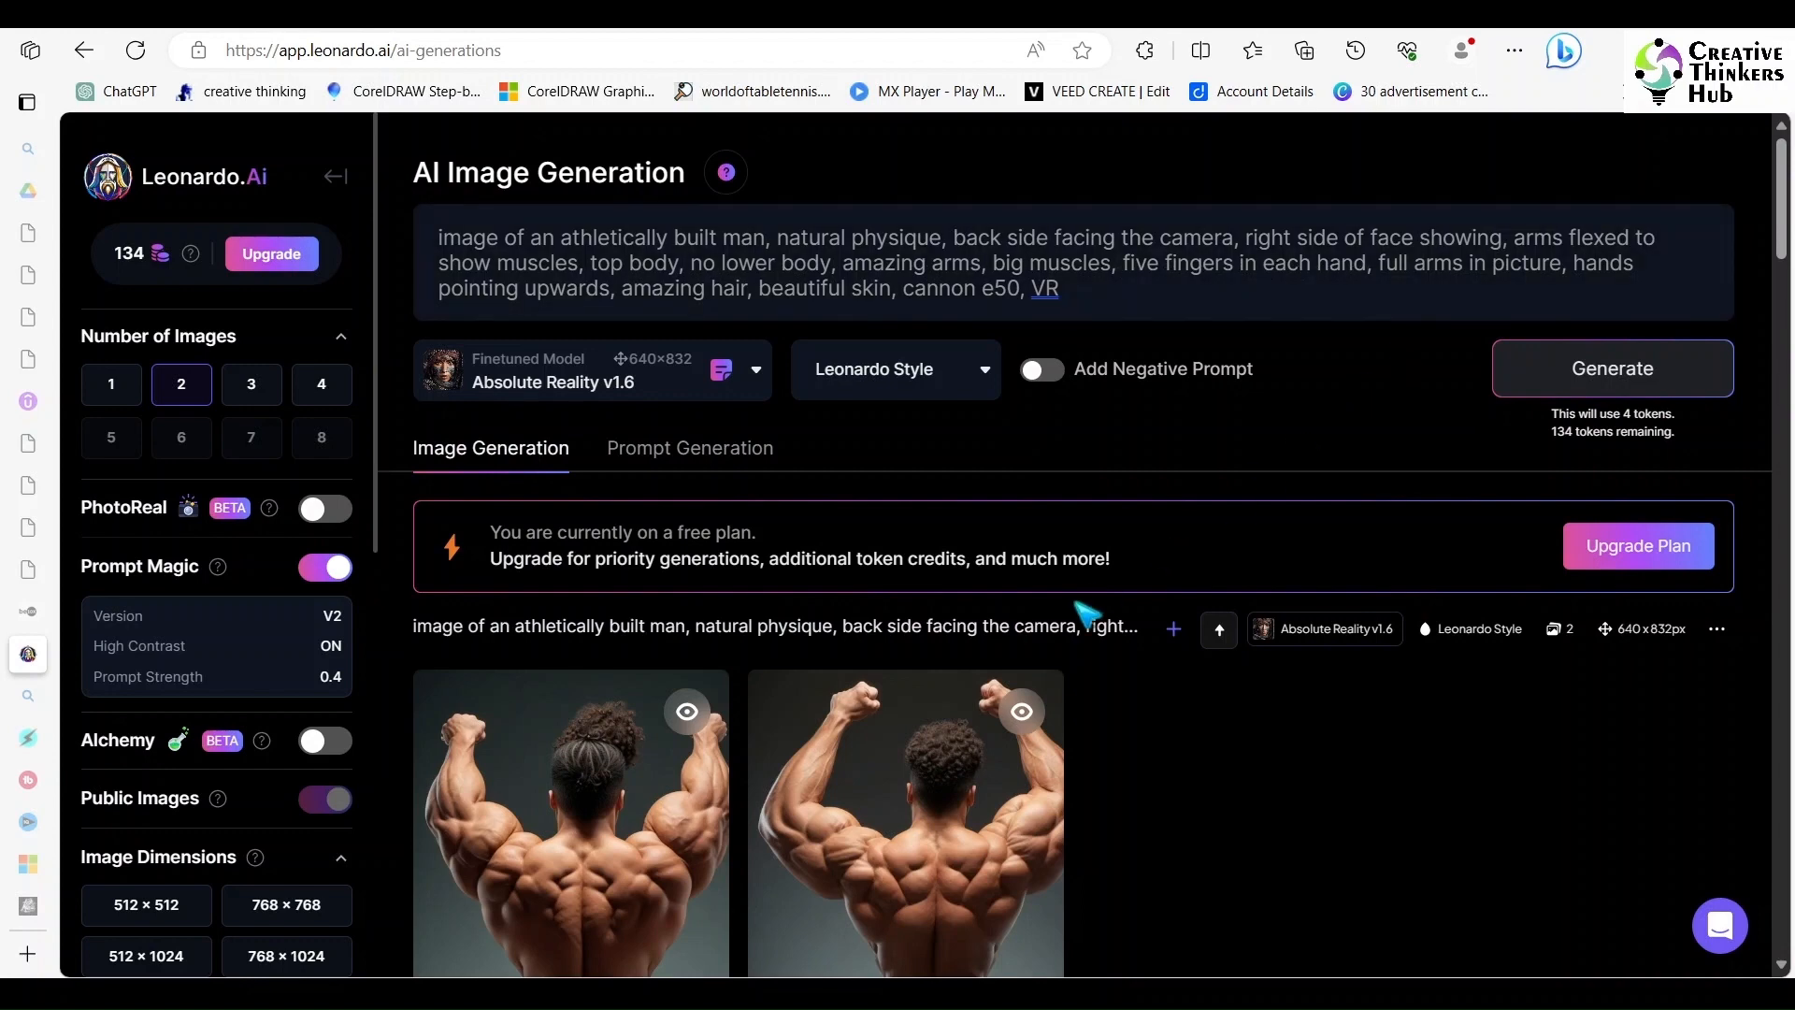
Examine the back-view bodybuilder images and their prompts in the Leonardo.Ai generation list
{"action": "scroll", "coordinate": [1257, 737], "scroll_direction": "down", "scroll_amount": 2}
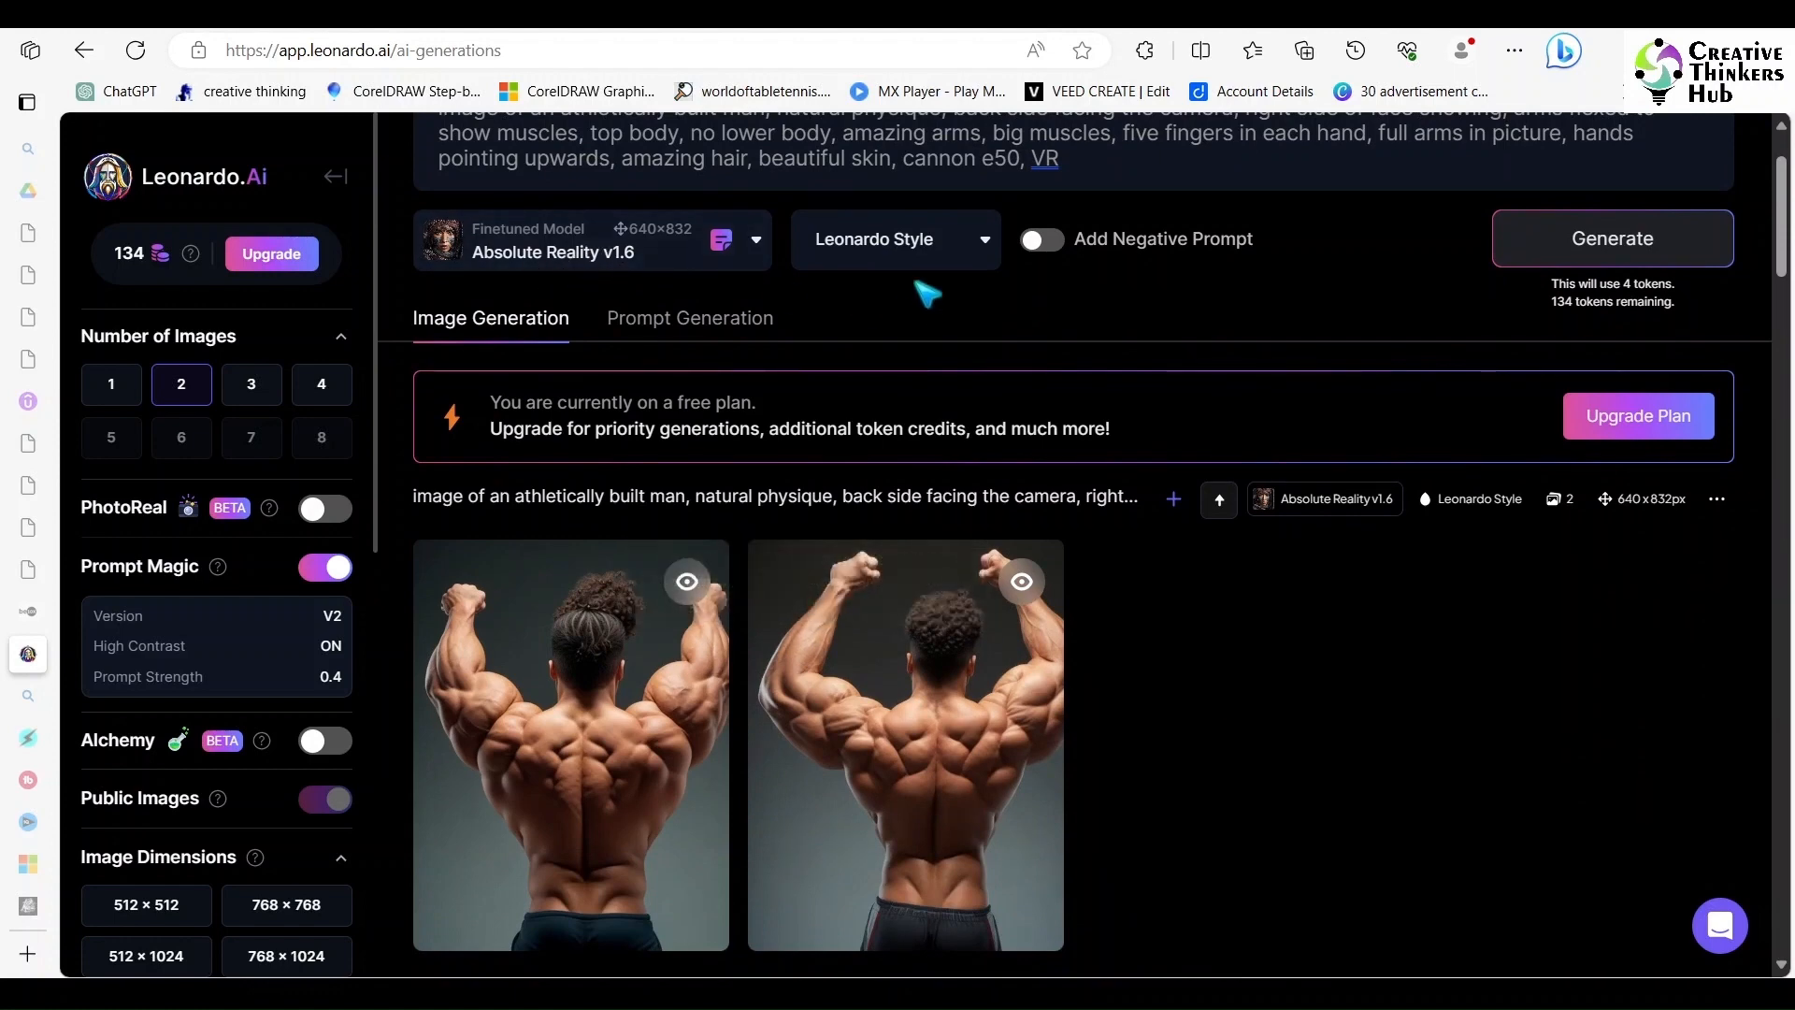
{"action": "scroll", "coordinate": [1162, 285], "scroll_direction": "up", "scroll_amount": 2}
{"action": "scroll", "coordinate": [1099, 445], "scroll_direction": "down", "scroll_amount": 12}
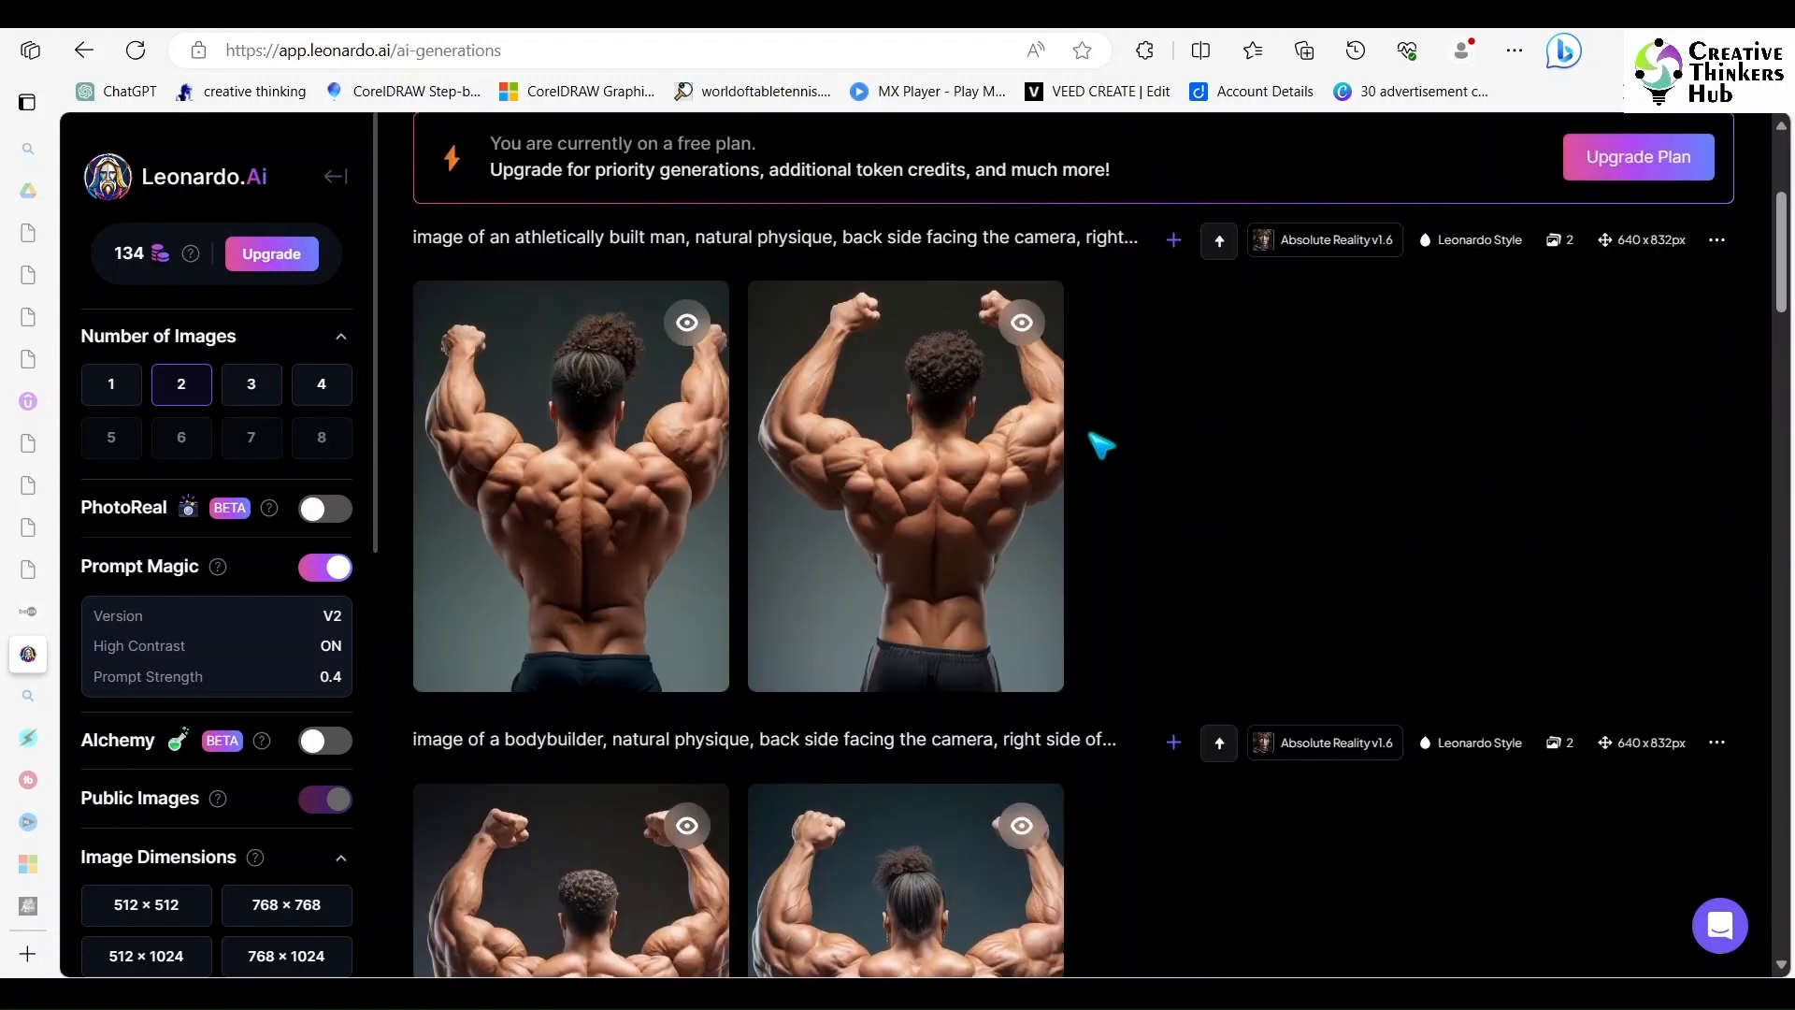
{"action": "scroll", "coordinate": [1099, 447], "scroll_direction": "down", "scroll_amount": 7}
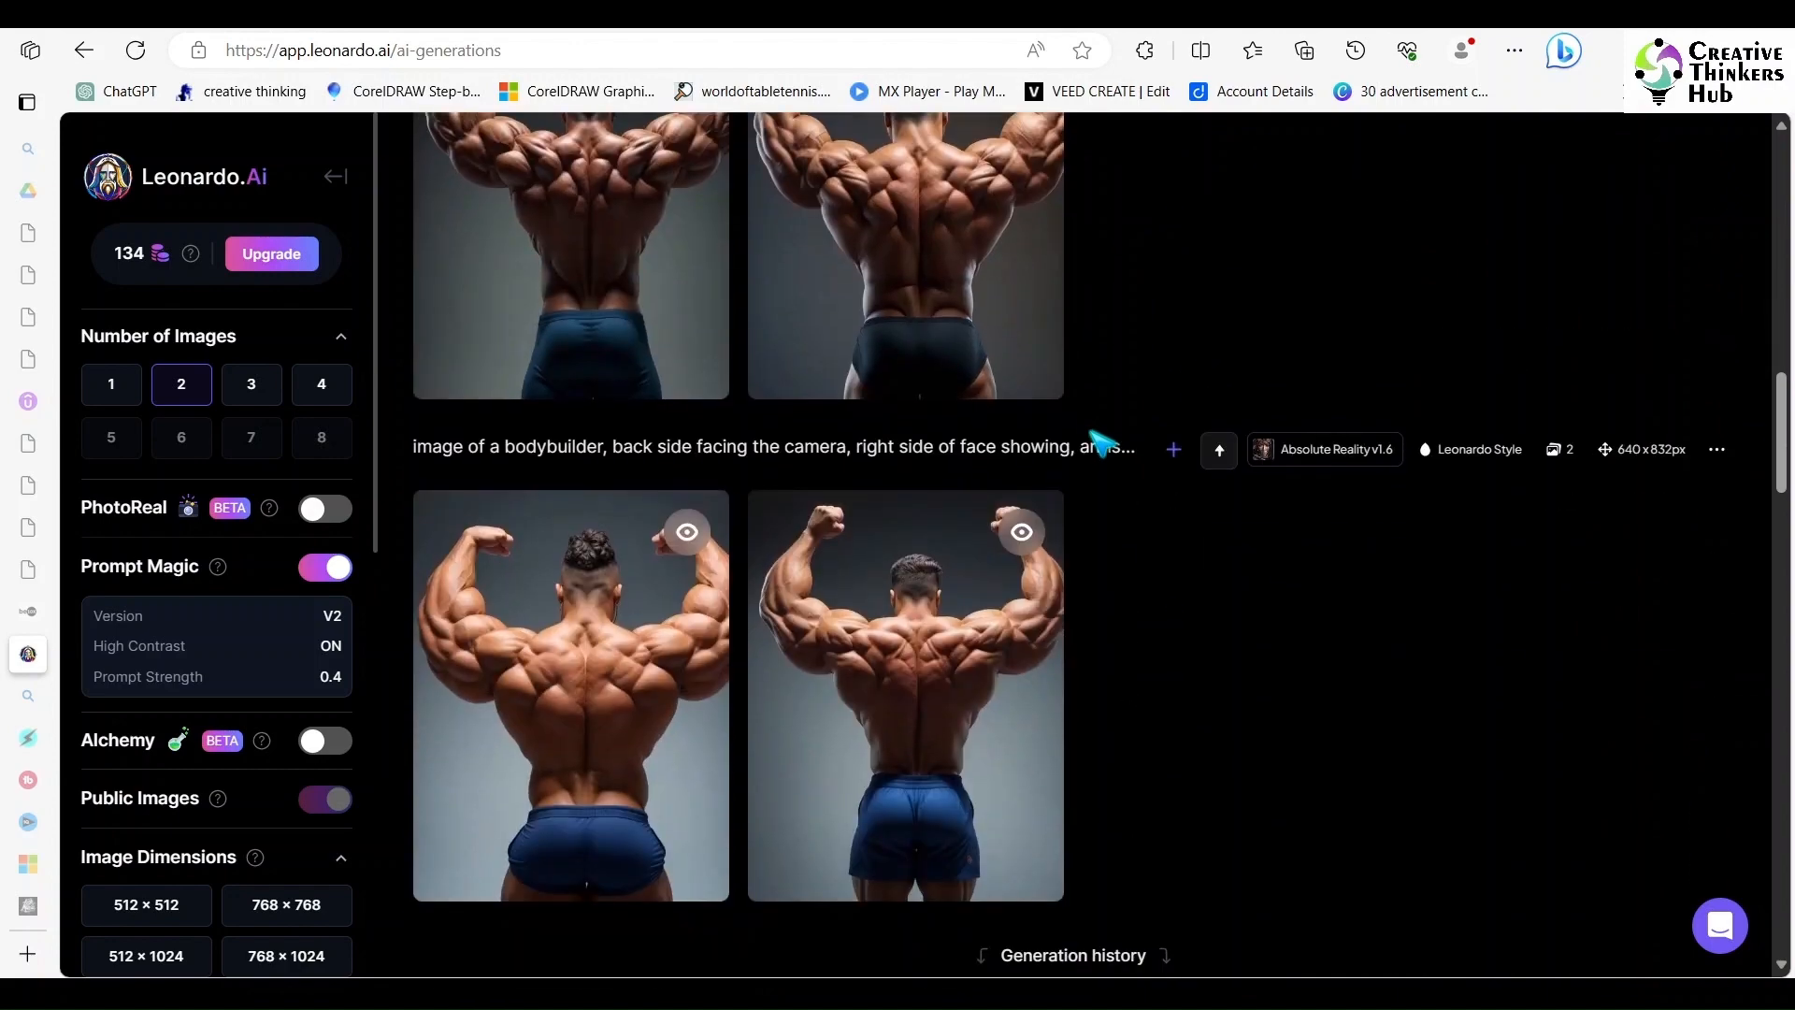
{"action": "scroll", "coordinate": [1098, 447], "scroll_direction": "up", "scroll_amount": 5}
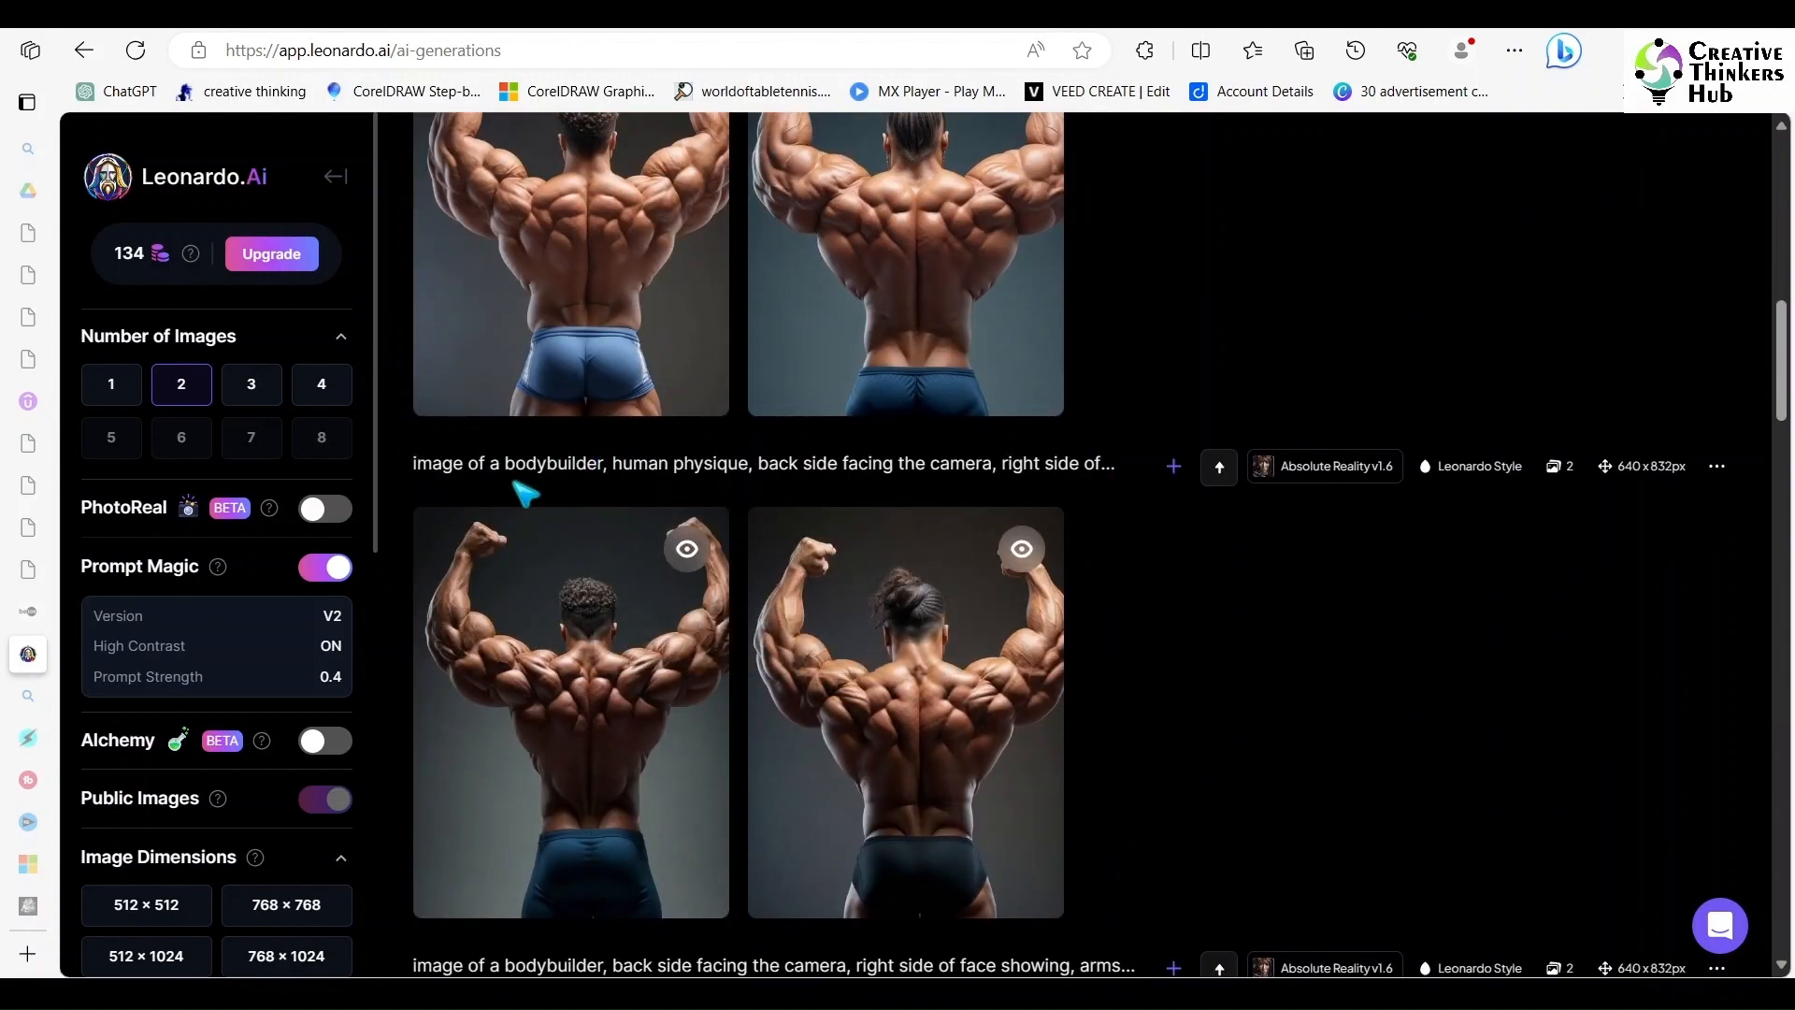
{"action": "scroll", "coordinate": [1112, 580], "scroll_direction": "down", "scroll_amount": 6}
{"action": "scroll", "coordinate": [1112, 580], "scroll_direction": "up", "scroll_amount": 20}
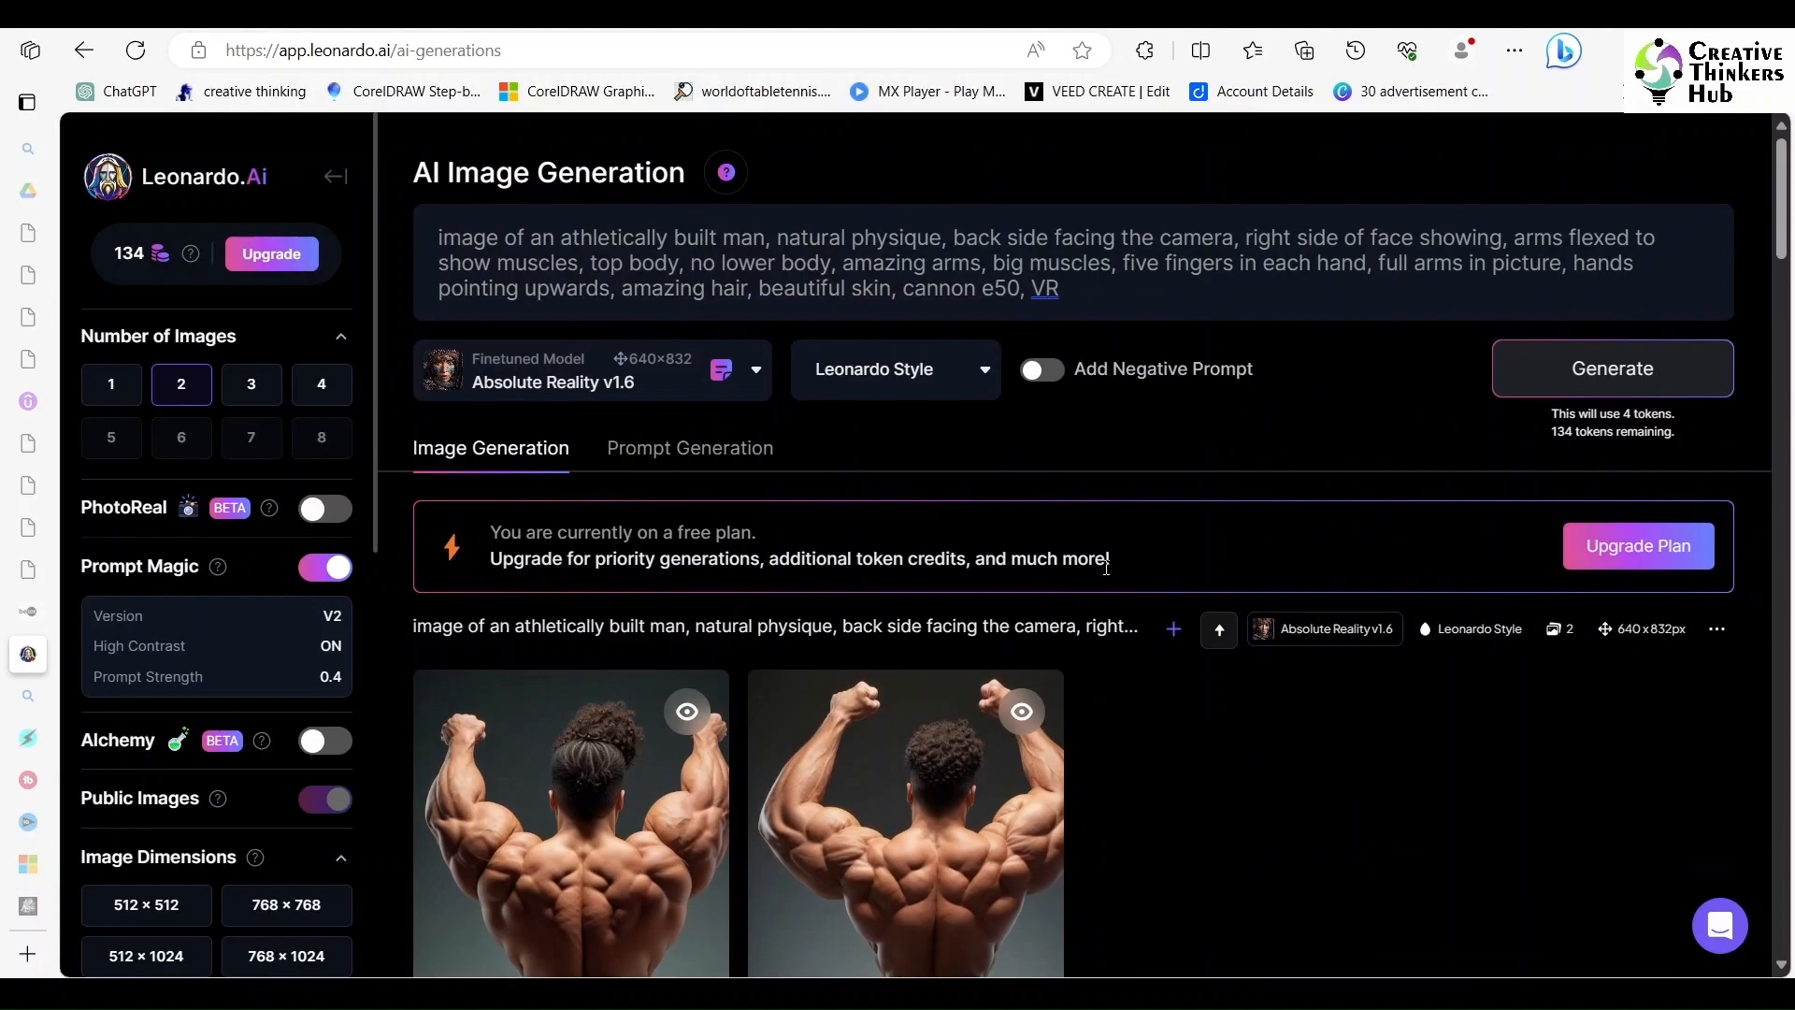
Switch to the other browser and look through the body builder photos on Pexels
{"action": "left_click", "coordinate": [1285, 878]}
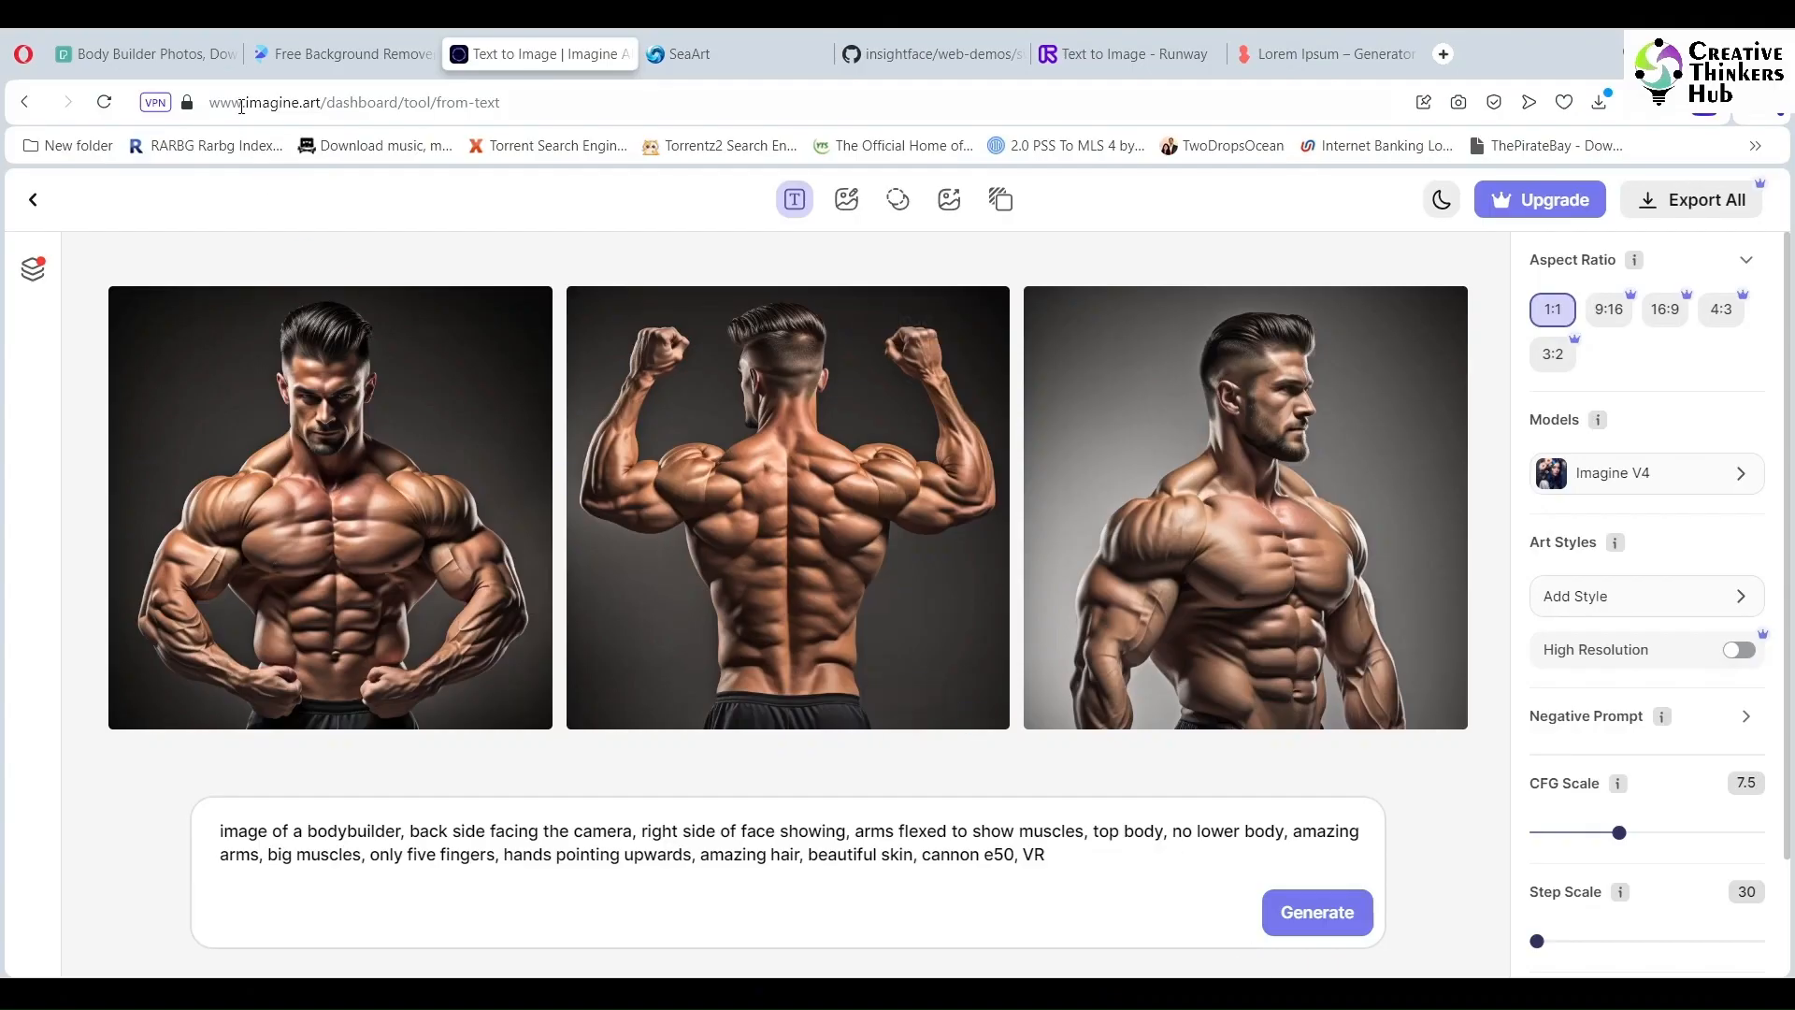
{"action": "left_click", "coordinate": [159, 56]}
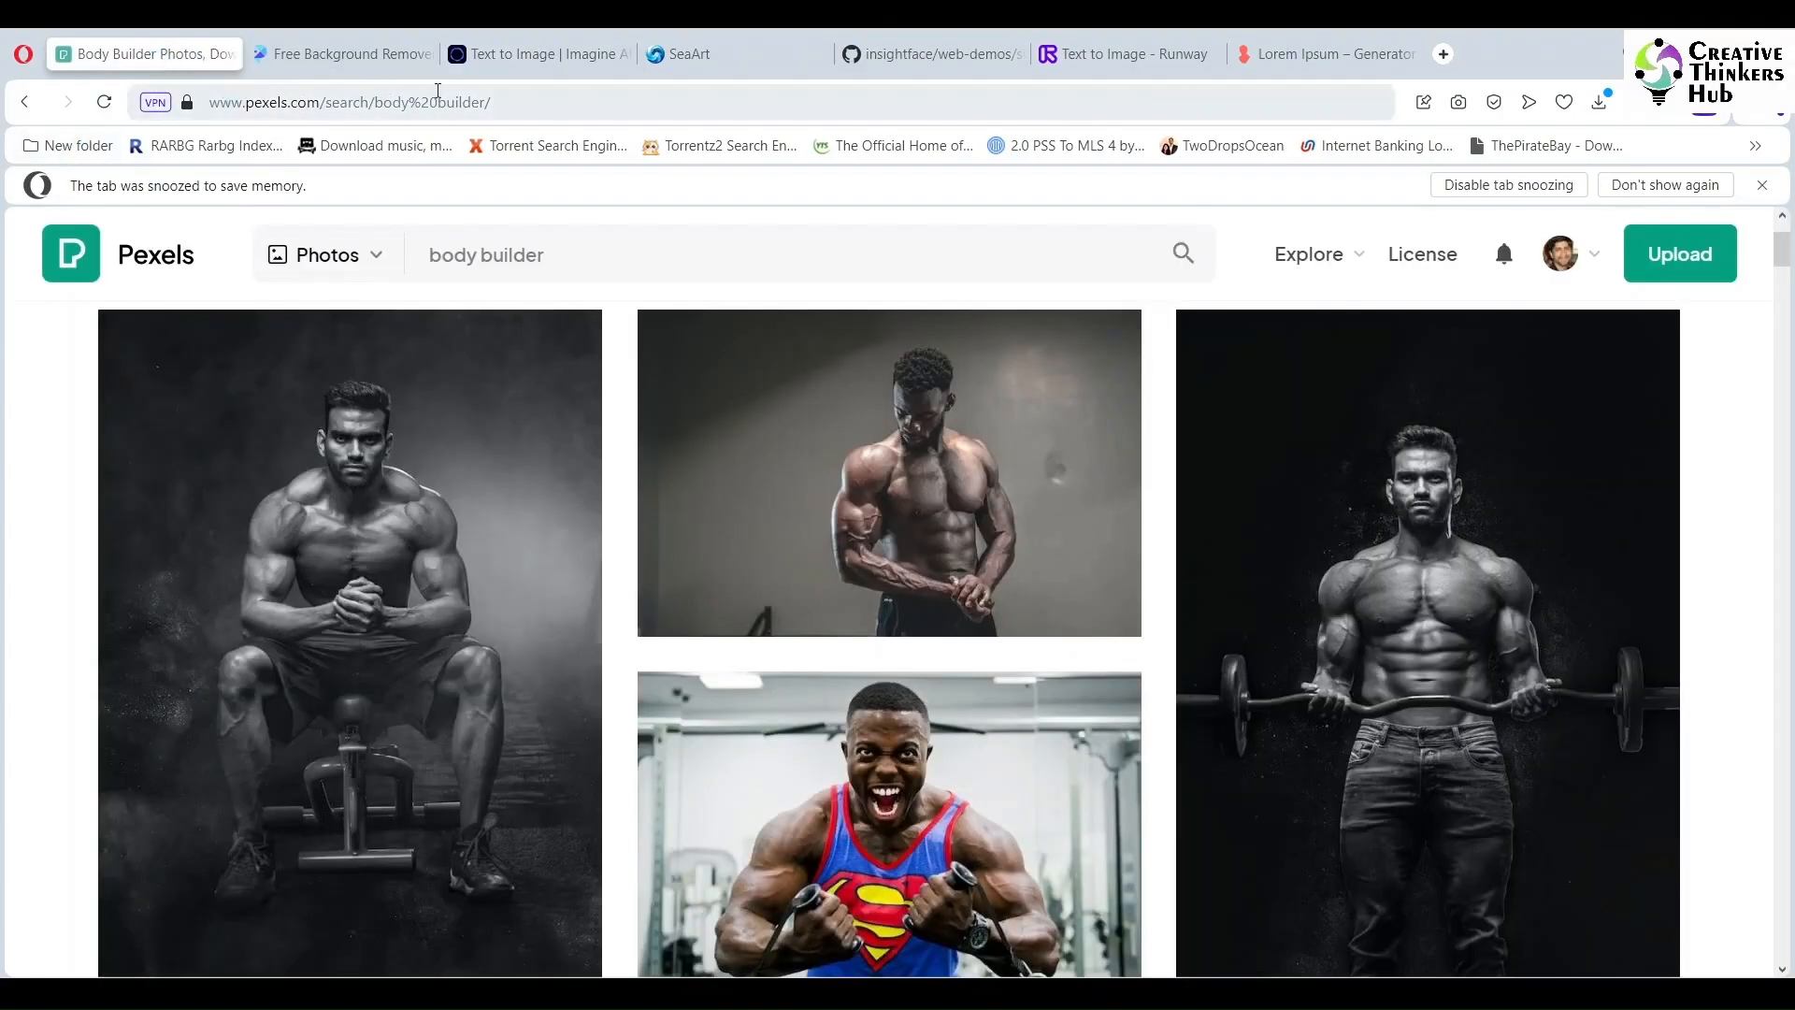
{"action": "scroll", "coordinate": [589, 721], "scroll_direction": "down", "scroll_amount": 4}
{"action": "scroll", "coordinate": [592, 721], "scroll_direction": "up", "scroll_amount": 1}
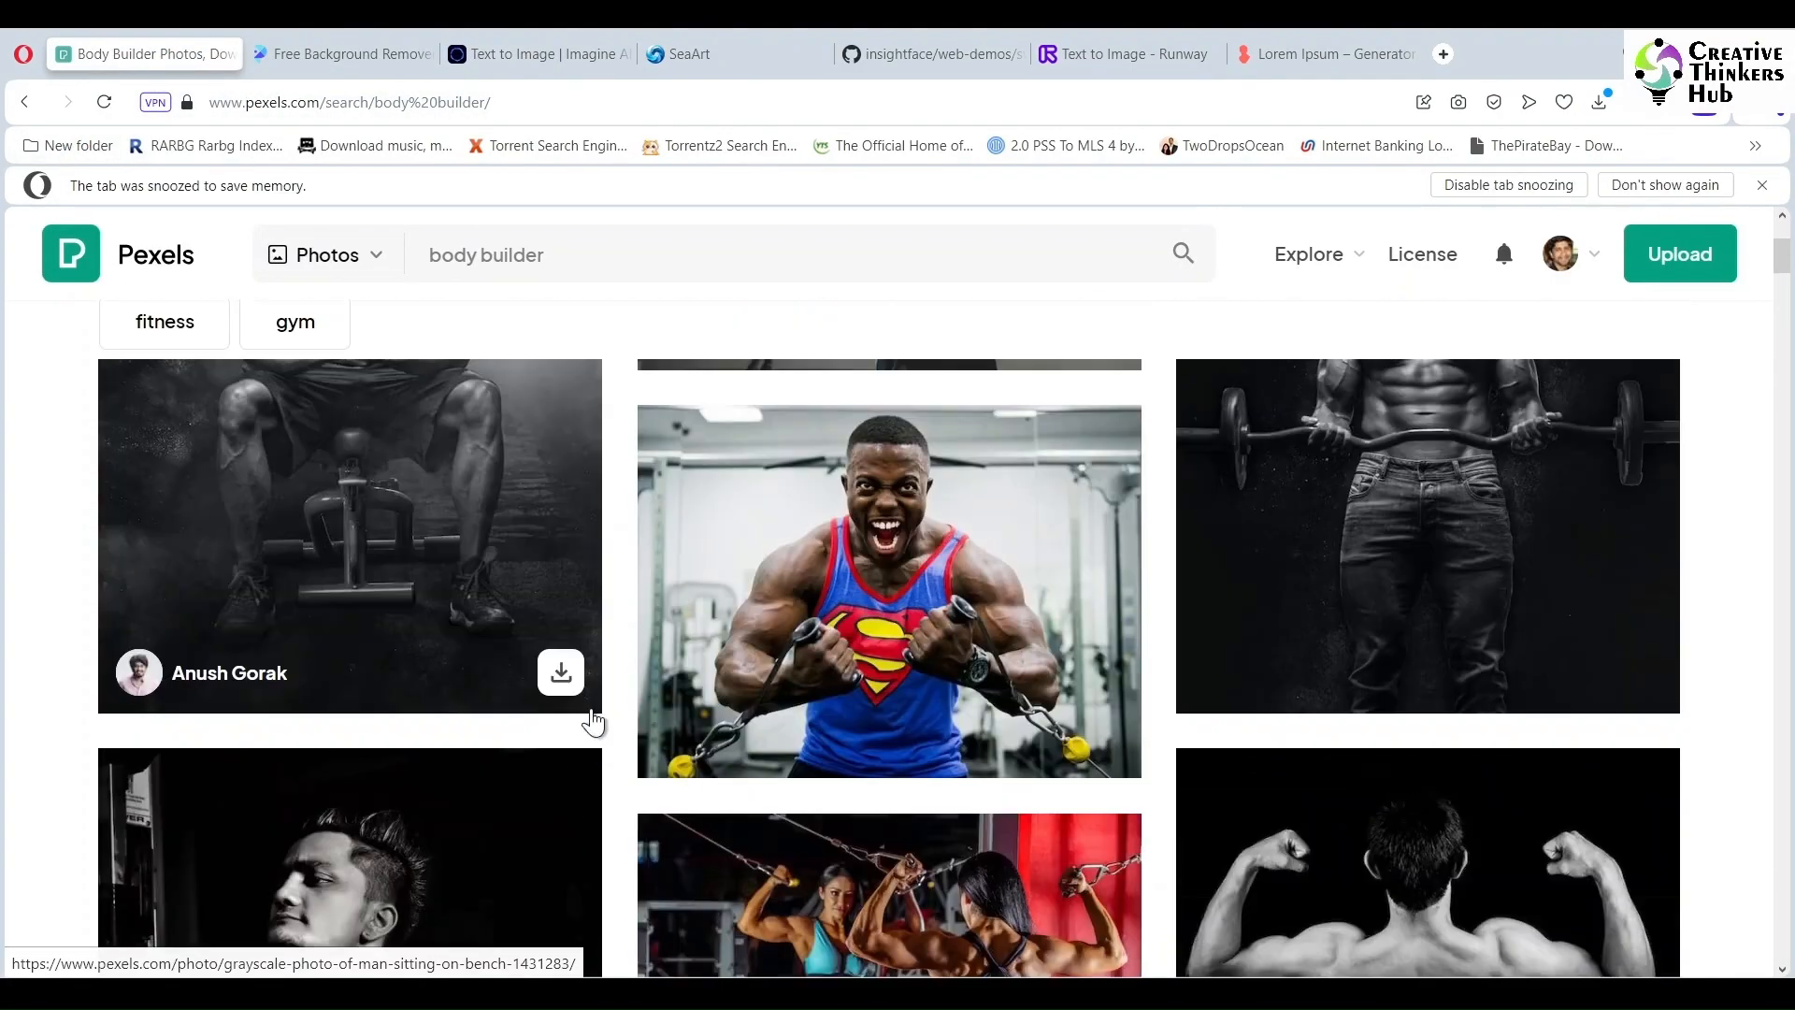
{"action": "scroll", "coordinate": [594, 720], "scroll_direction": "up", "scroll_amount": 4}
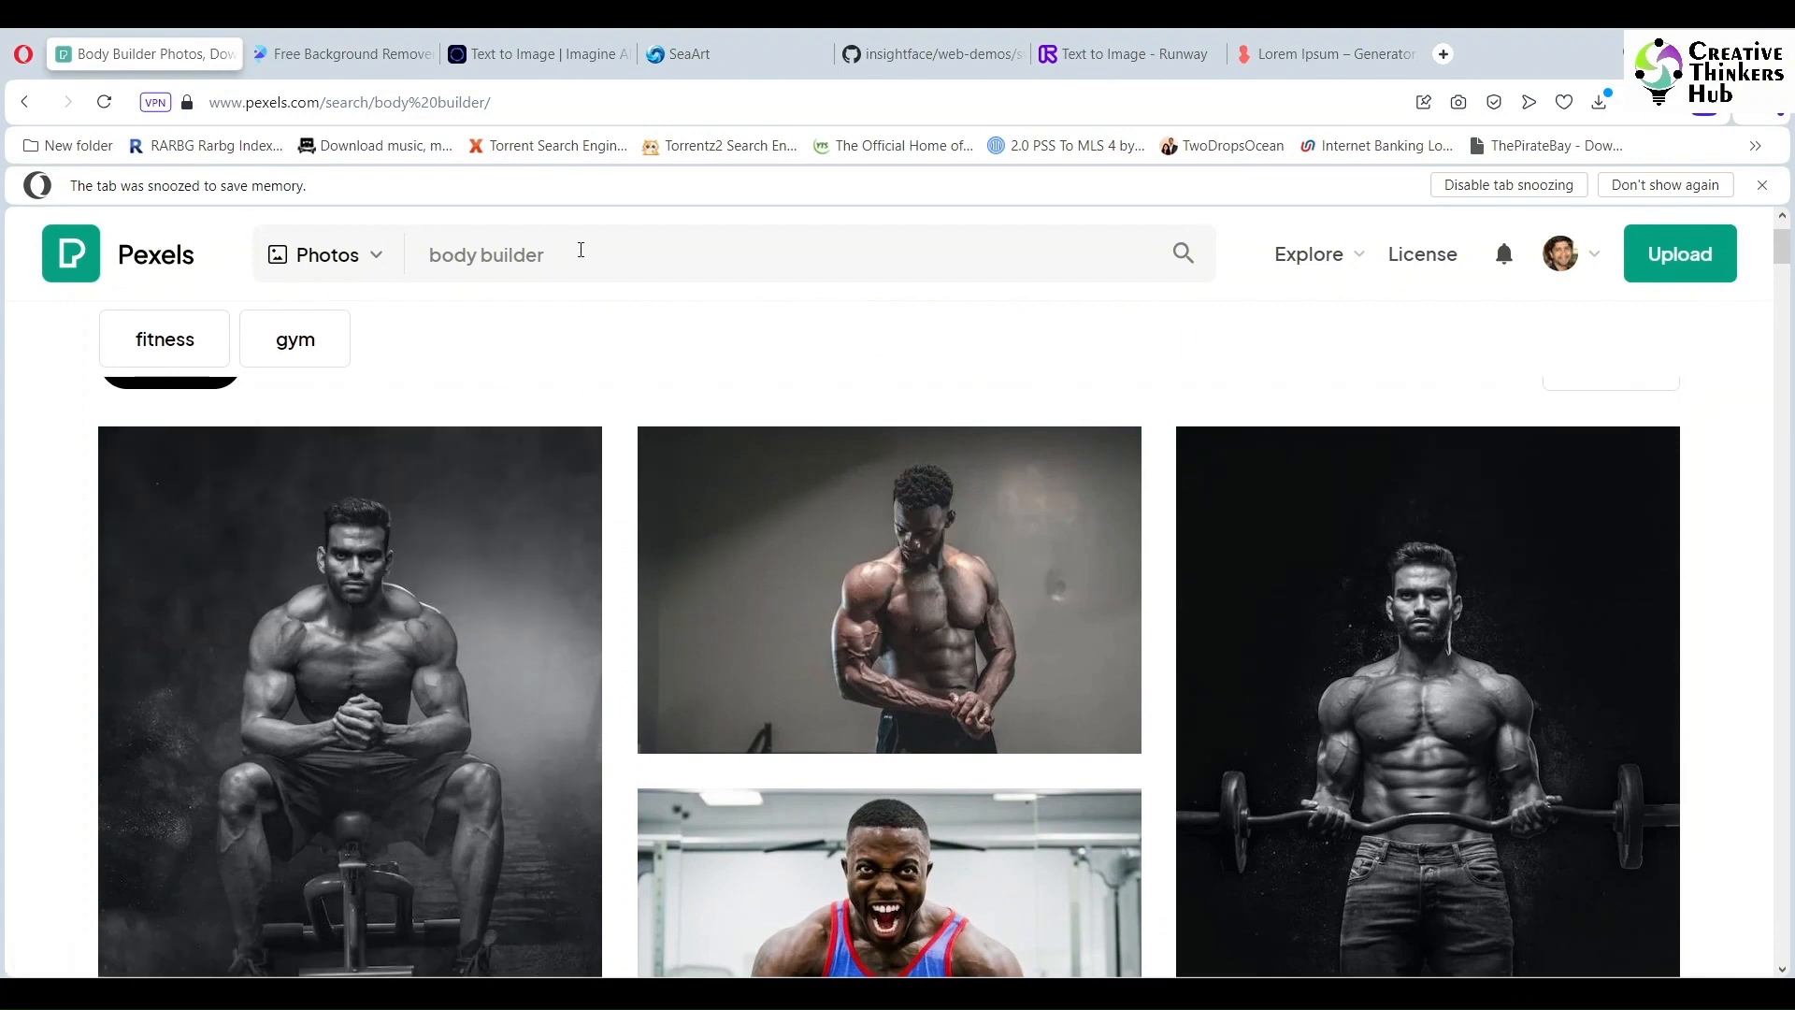
{"action": "scroll", "coordinate": [777, 489], "scroll_direction": "down", "scroll_amount": 1}
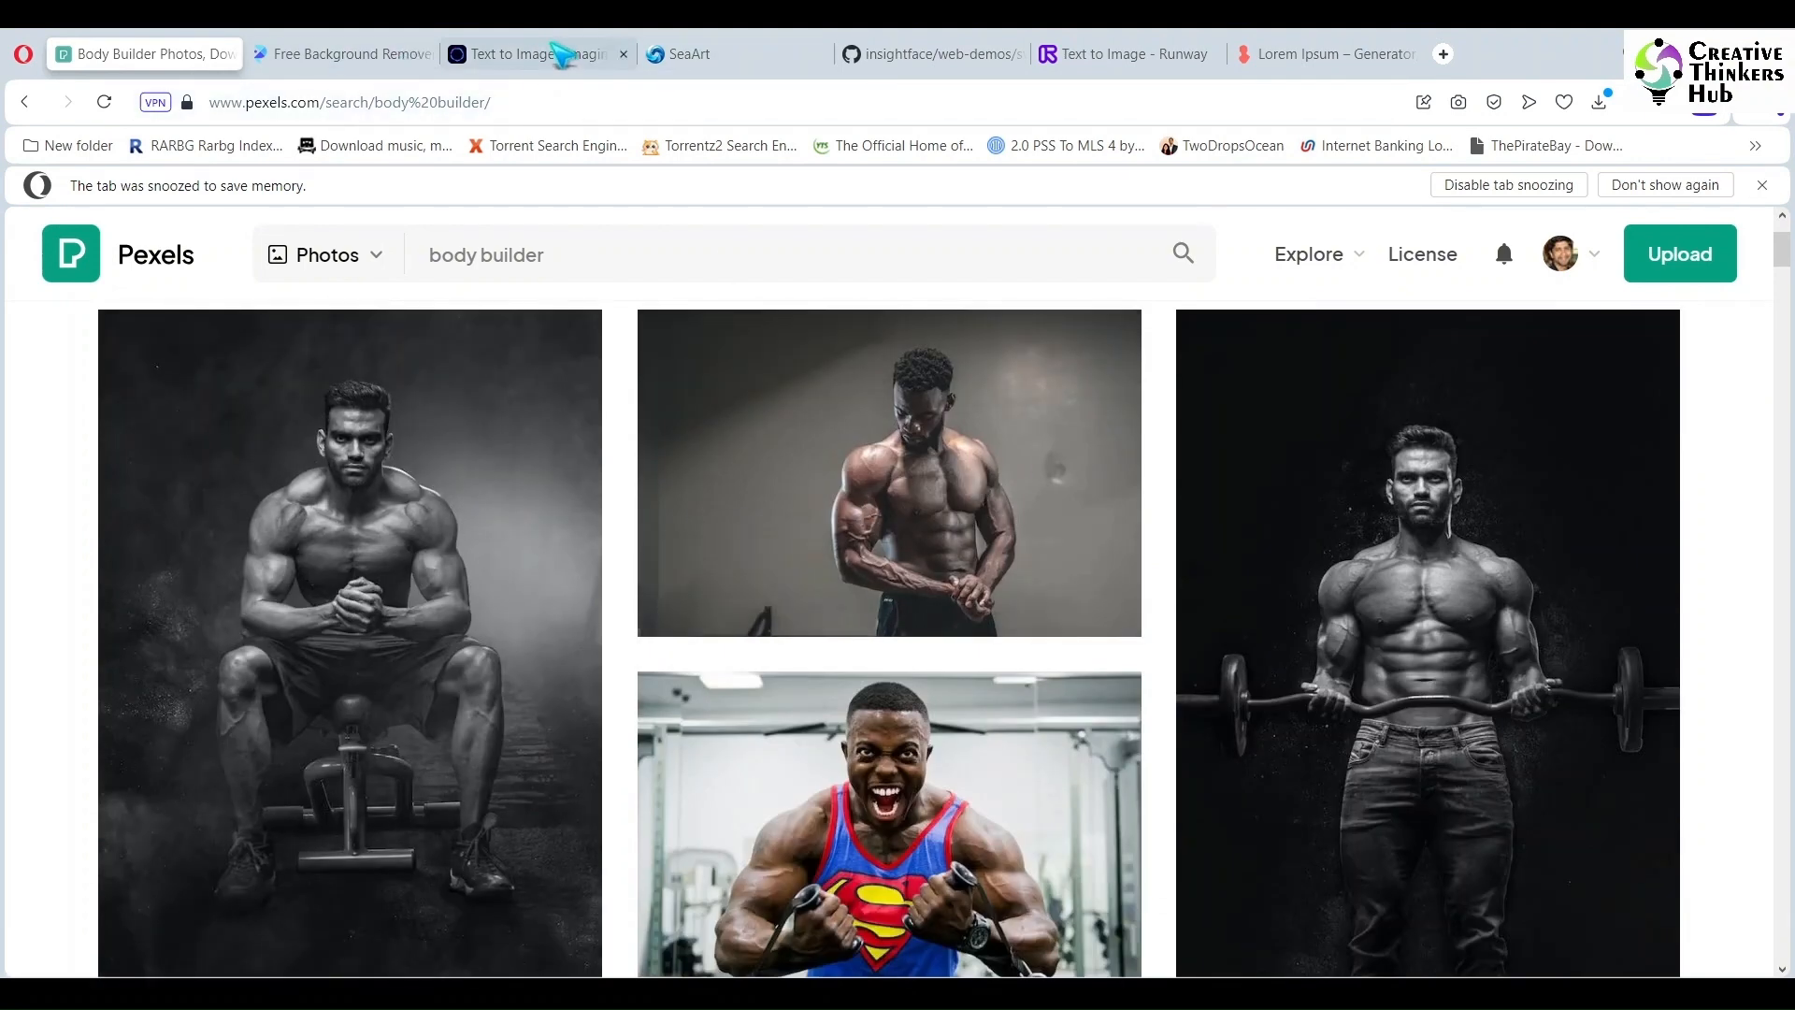
Replace the Imagine.art prompt with the Leonardo.Ai prompt beginning "image of an athletically built man, natural physique, back side facing the camera"
{"action": "left_click", "coordinate": [533, 56]}
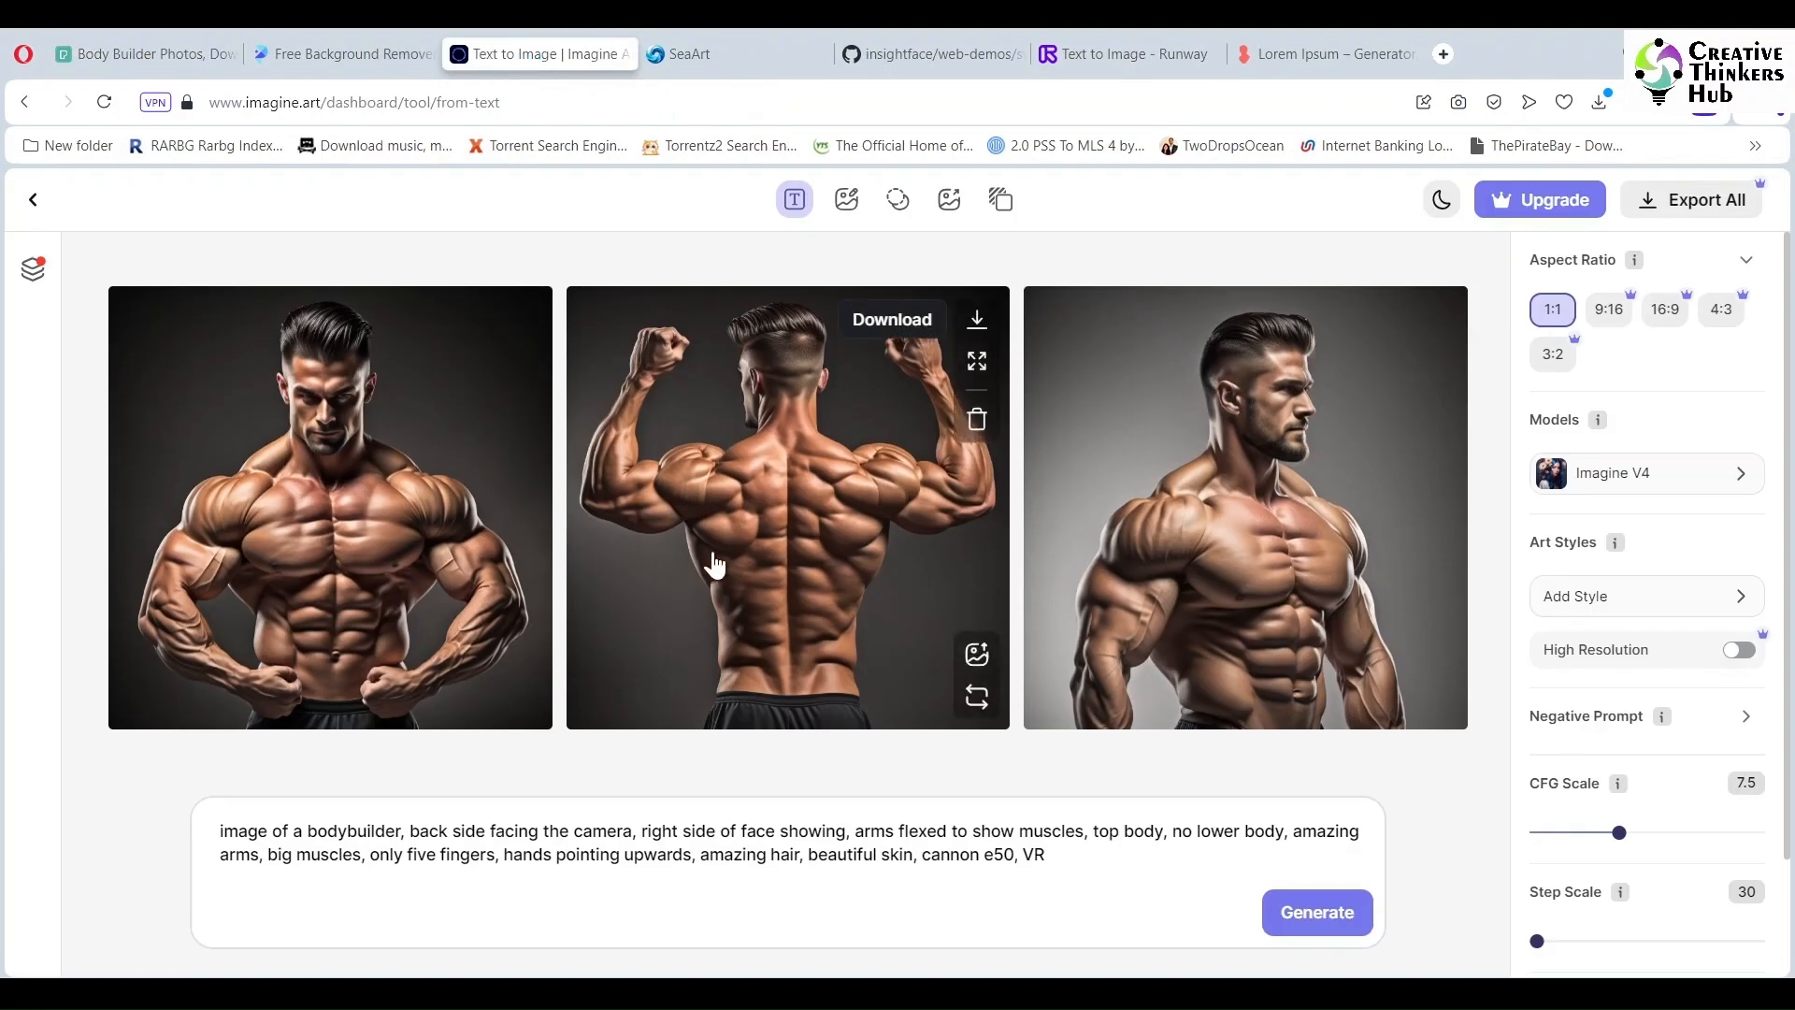
{"action": "left_click", "coordinate": [318, 830]}
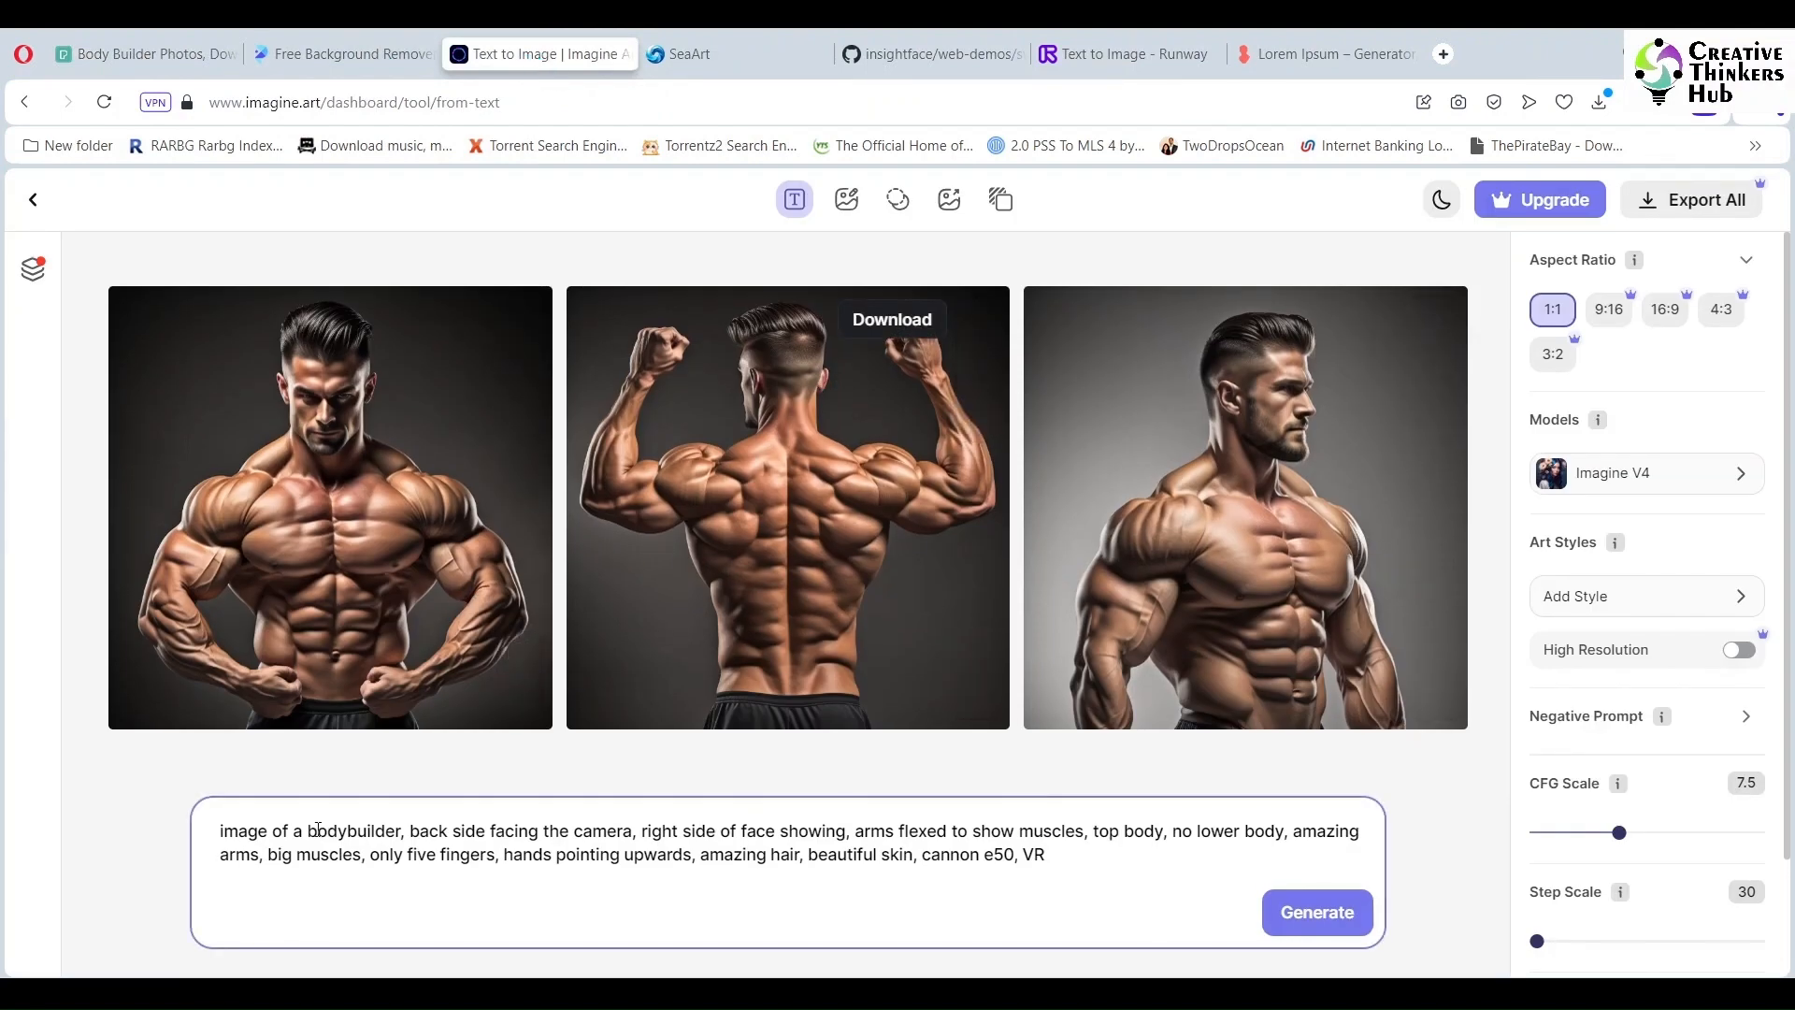
{"action": "left_click_drag", "start_coordinate": [311, 830], "coordinate": [359, 829]}
{"action": "left_click", "coordinate": [1066, 854]}
{"action": "key", "text": "ctrl+a"}
{"action": "type", "text": "image of an athletically built man, natural physique, back side facing the camera, right side of face showing, arms flexed to show muscles, top body, no lower body, amazing arms, big muscles, five fingers in each hand, full arms in picture, hands pointing upwards, amazing hair, beautiful skin, cannon e50, VR"}
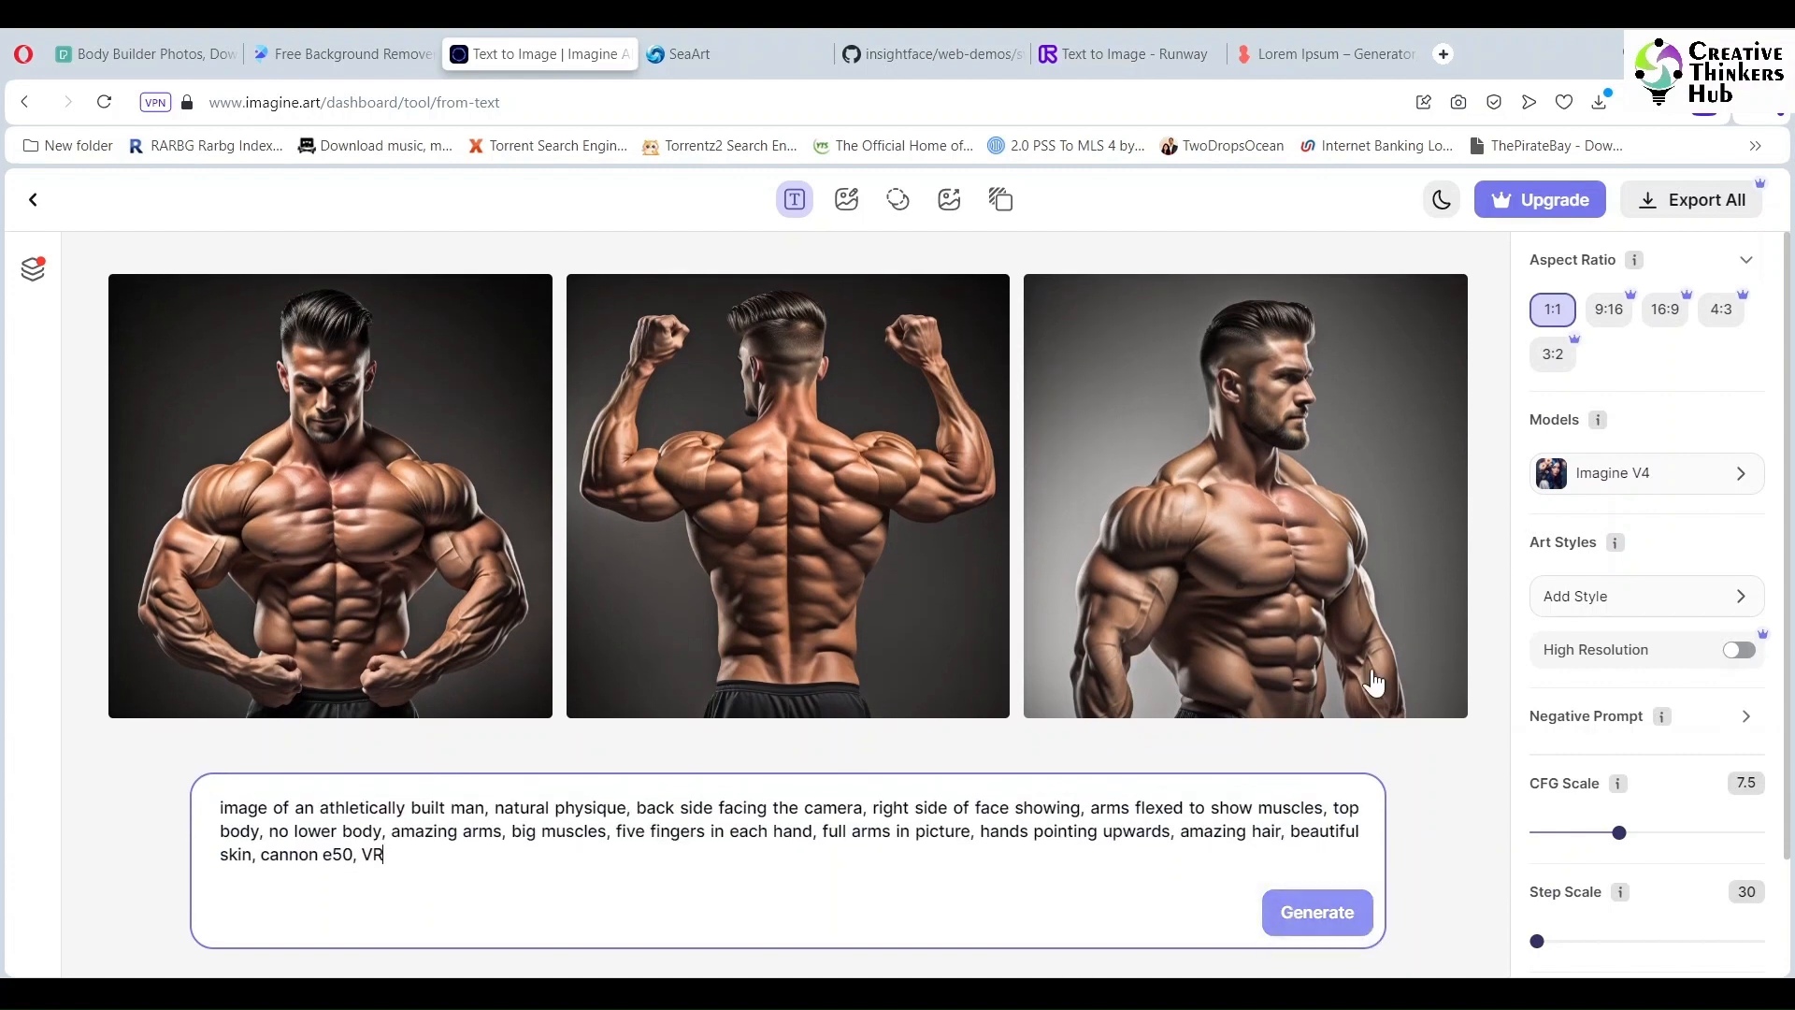
Download the middle Imagine.art image of the man seen from behind with both arms raised and flexed
{"action": "mouse_move", "coordinate": [882, 453]}
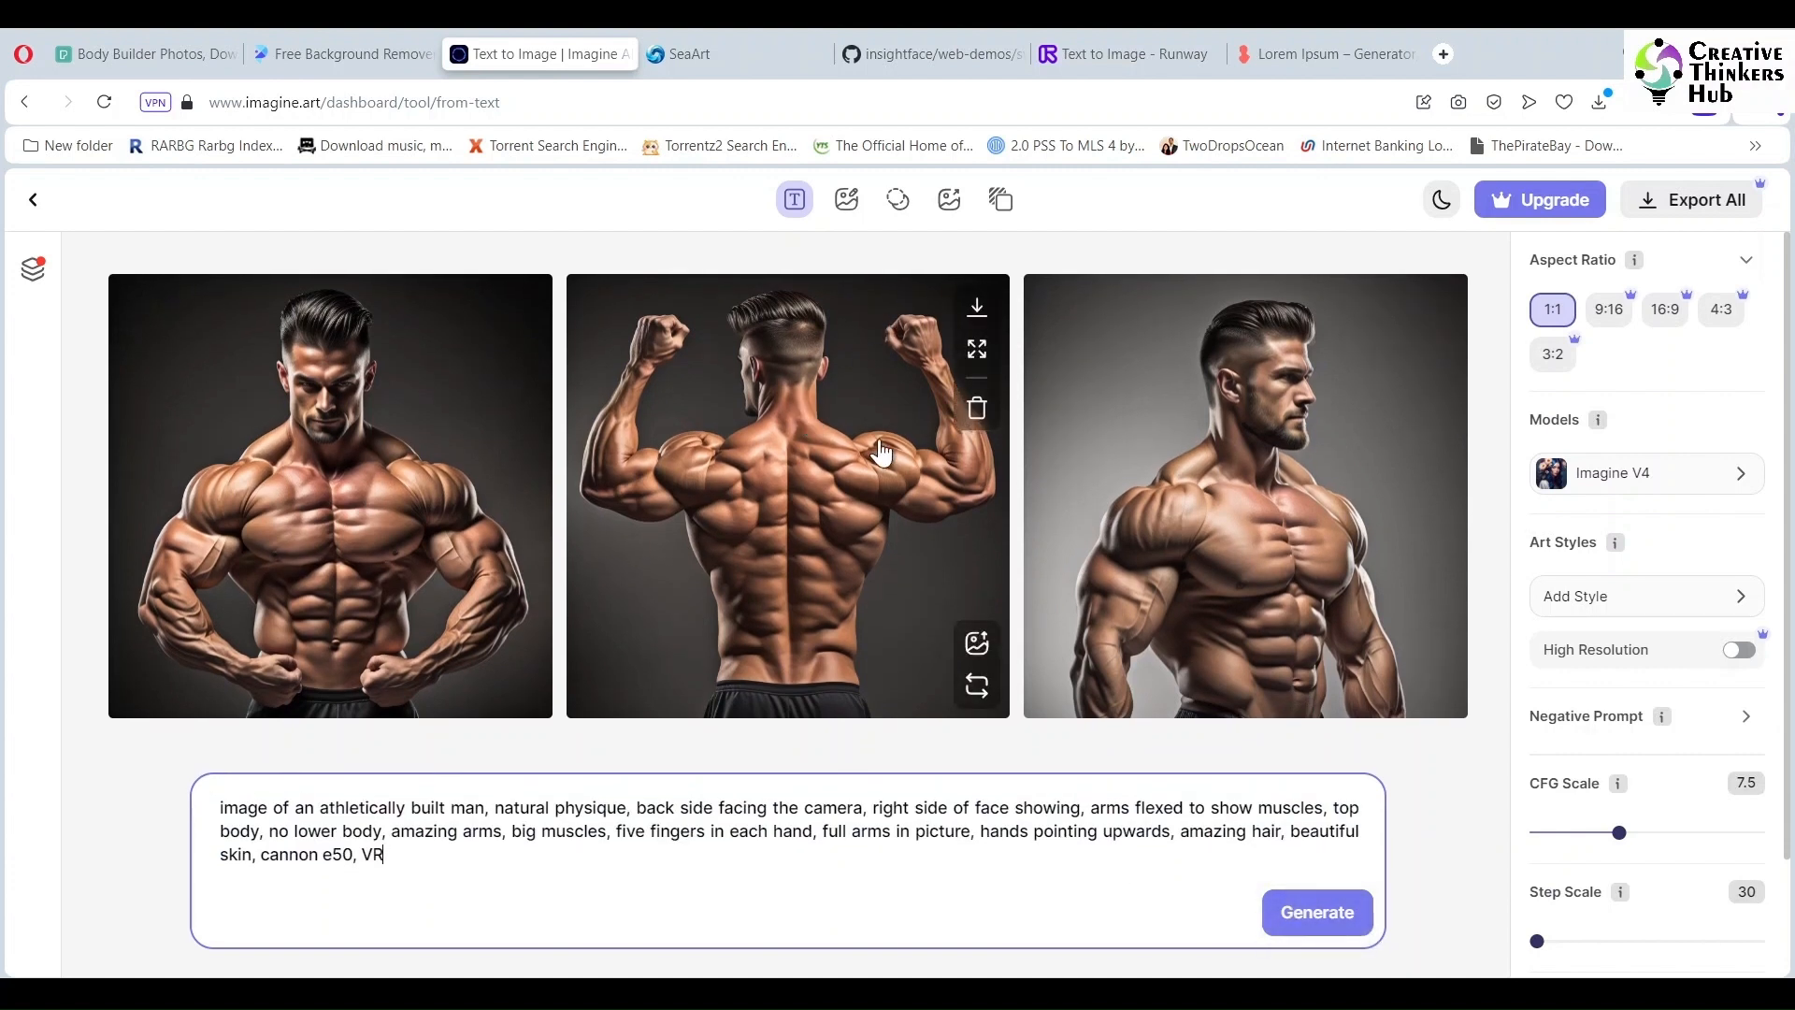
{"action": "left_click", "coordinate": [969, 318]}
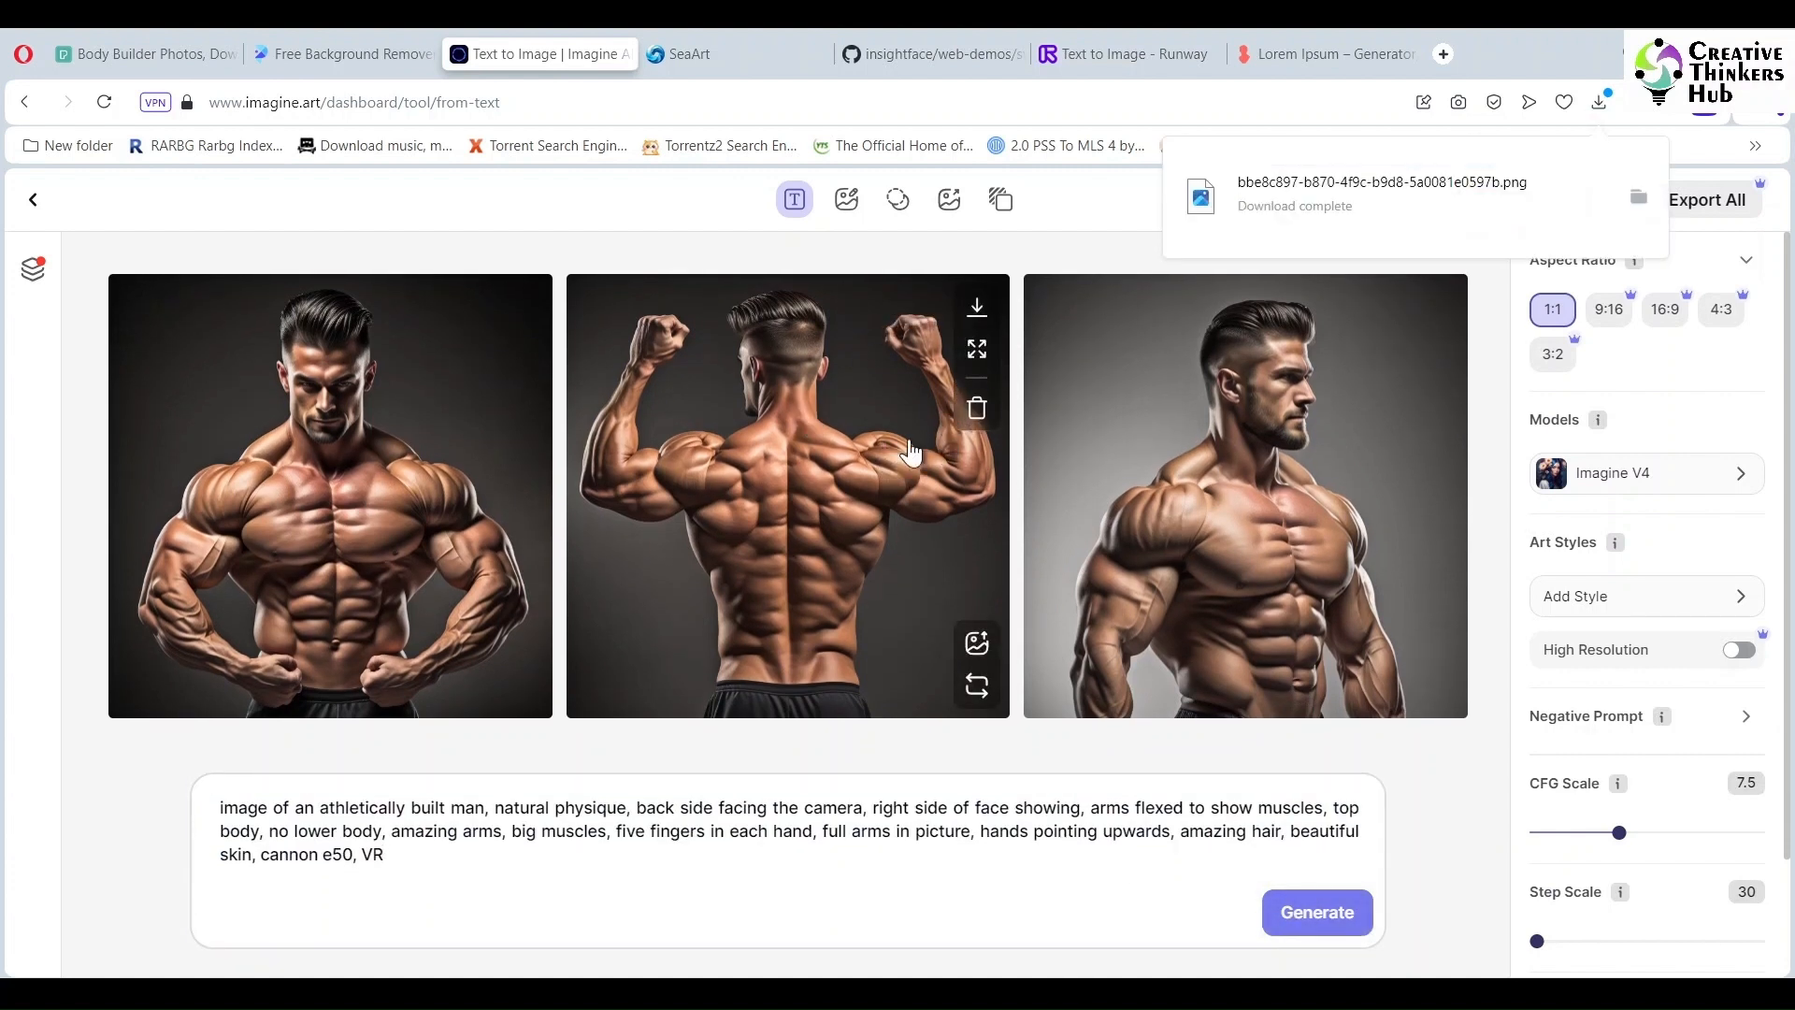
Switch back to Leonardo.Ai and review its generated back-view images and prompts again
{"action": "left_click", "coordinate": [140, 53]}
{"action": "left_click", "coordinate": [532, 53]}
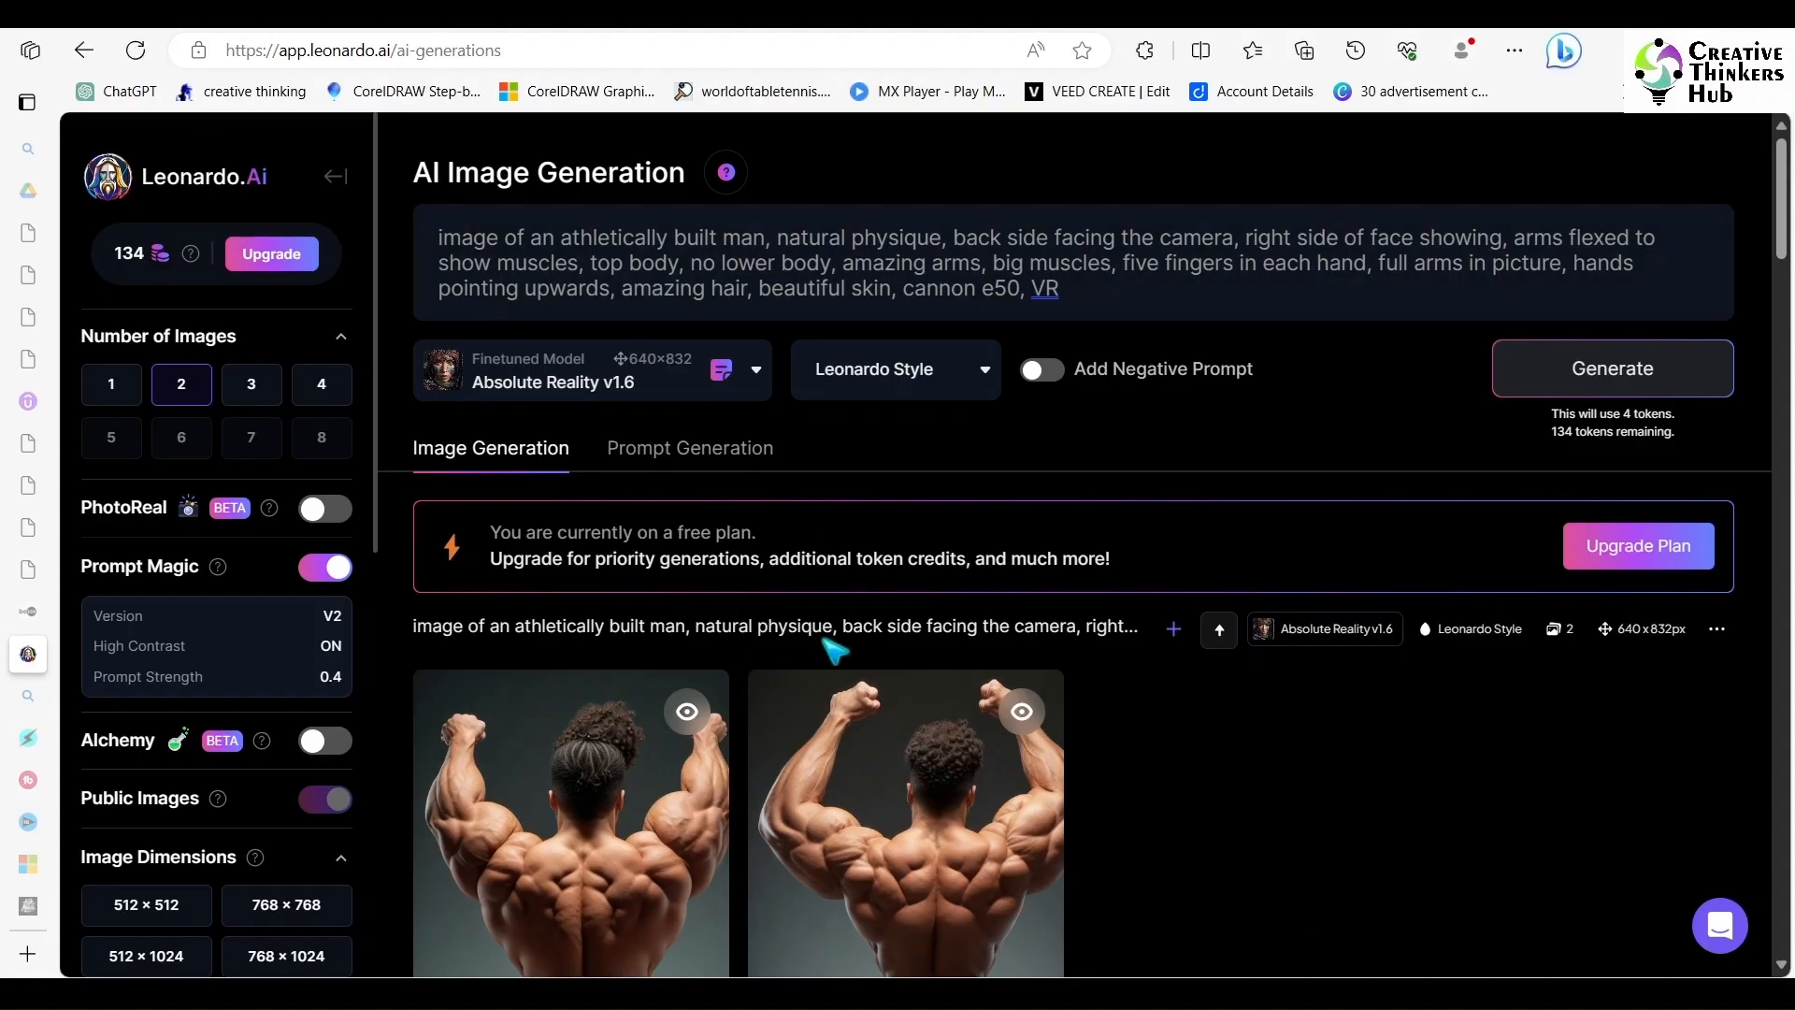
{"action": "scroll", "coordinate": [832, 652], "scroll_direction": "down", "scroll_amount": 12}
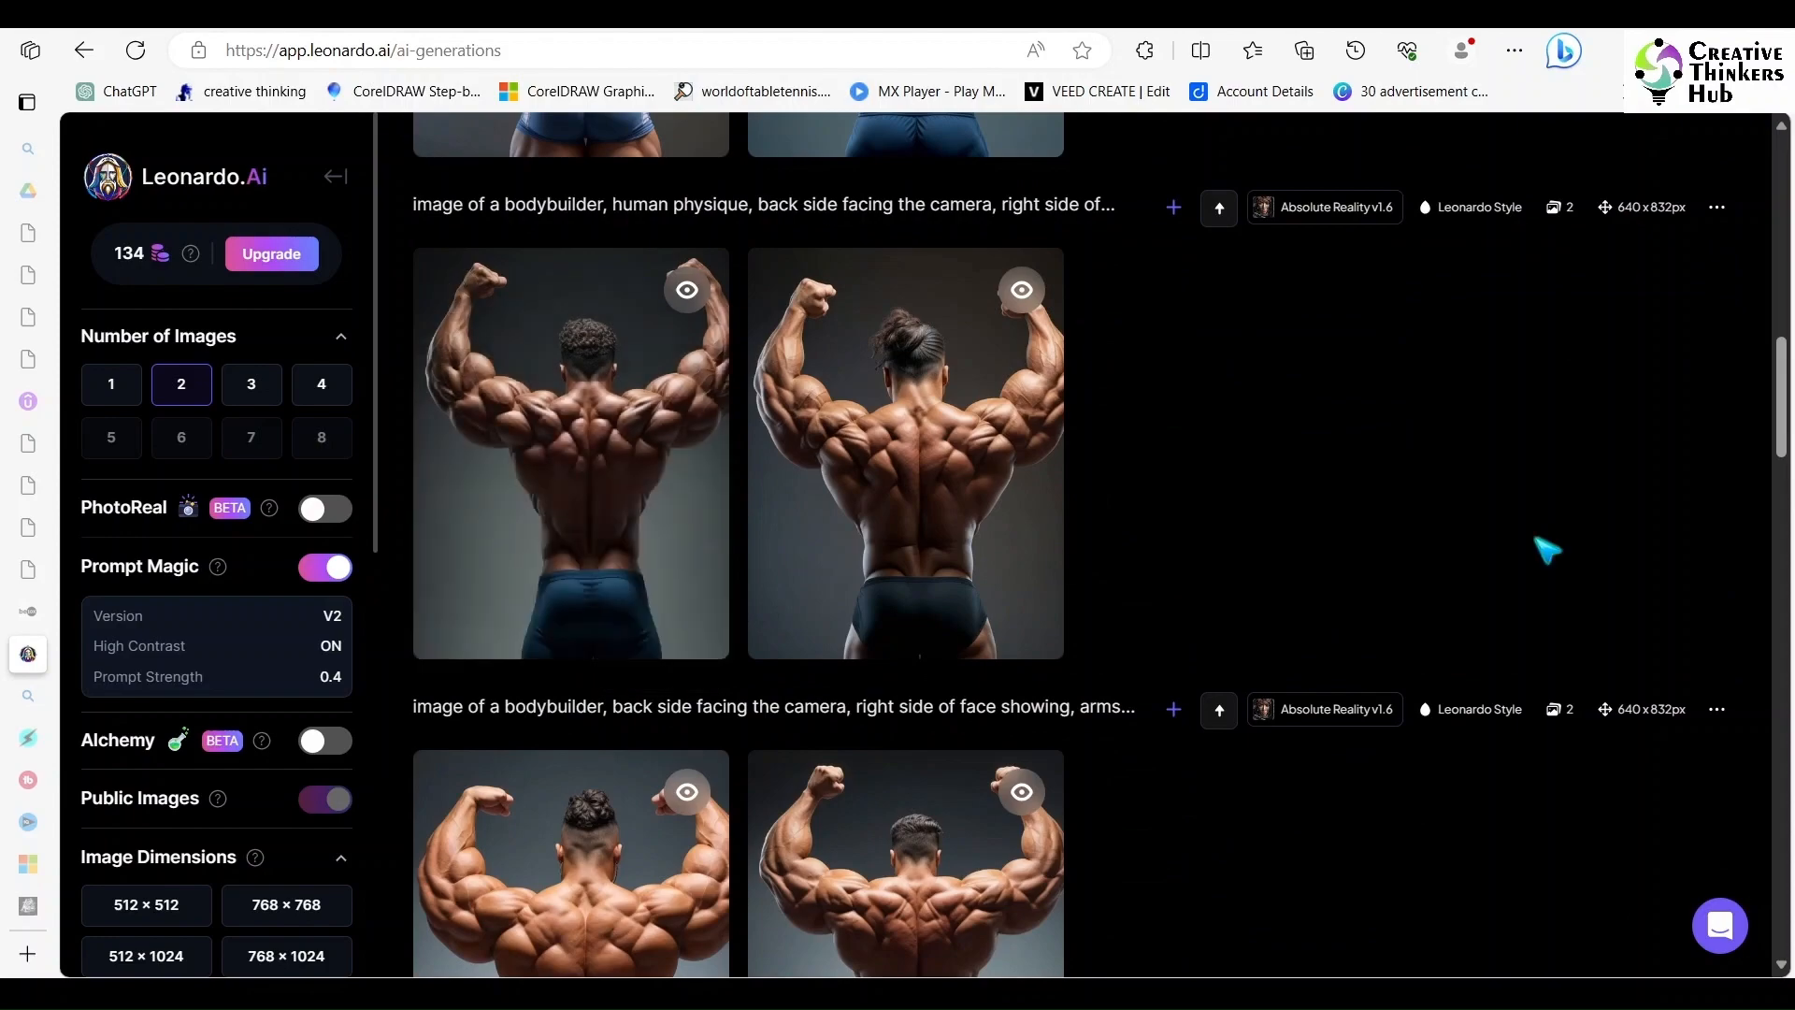
{"action": "scroll", "coordinate": [1543, 549], "scroll_direction": "down", "scroll_amount": 4}
{"action": "scroll", "coordinate": [1542, 549], "scroll_direction": "up", "scroll_amount": 15}
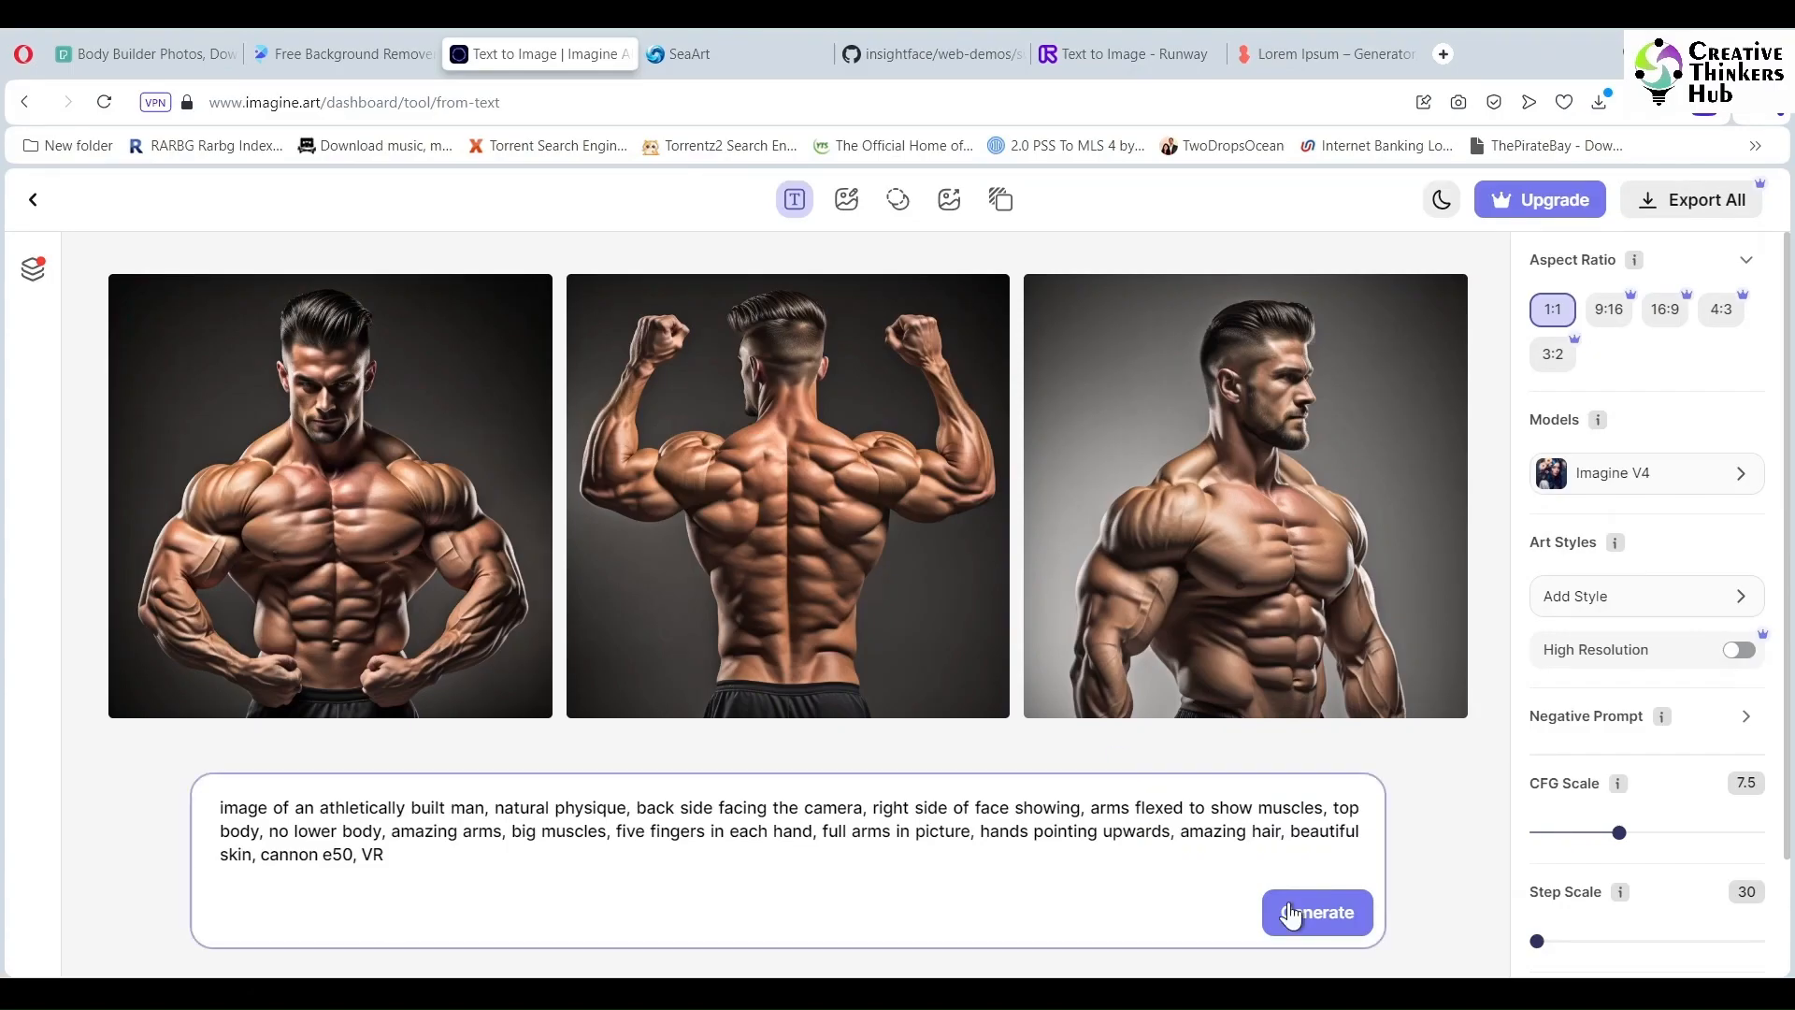
Generate three images from the new prompt in Imagine.art and download the tank-top back view and the bare-back view with lowered arms
{"action": "left_click", "coordinate": [1288, 912]}
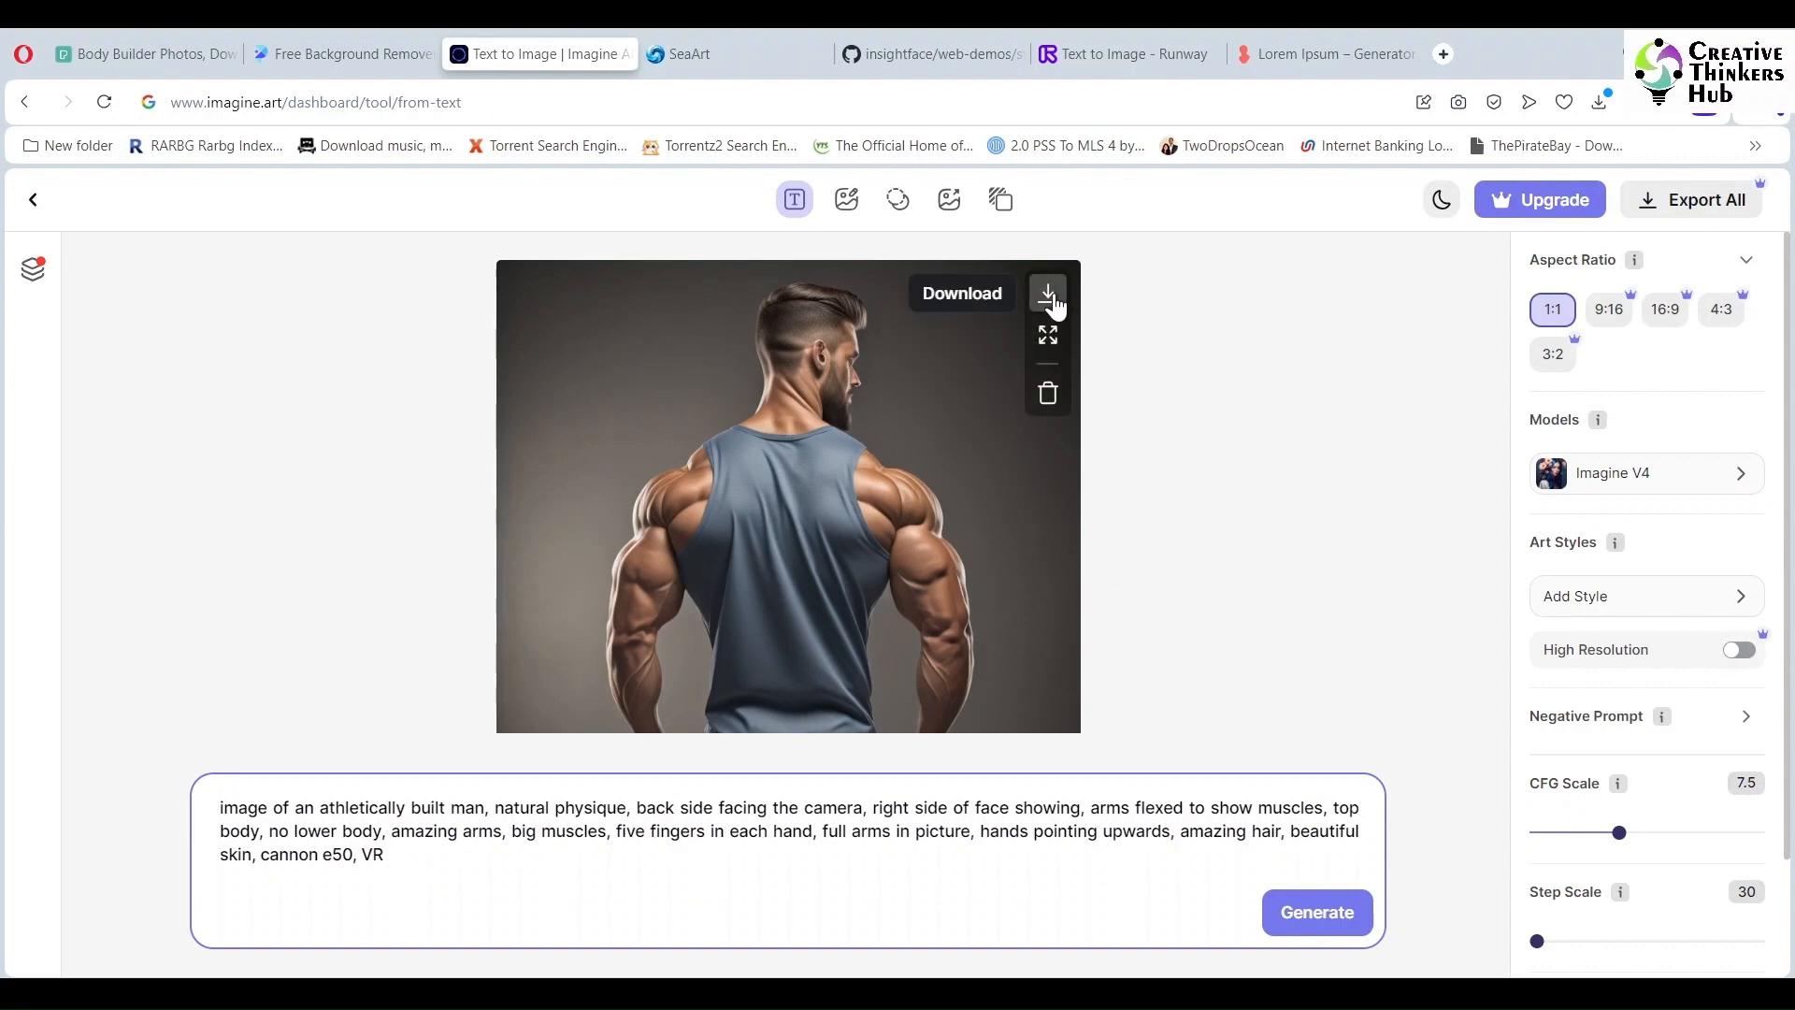
{"action": "left_click", "coordinate": [1047, 292]}
{"action": "left_click", "coordinate": [1327, 912]}
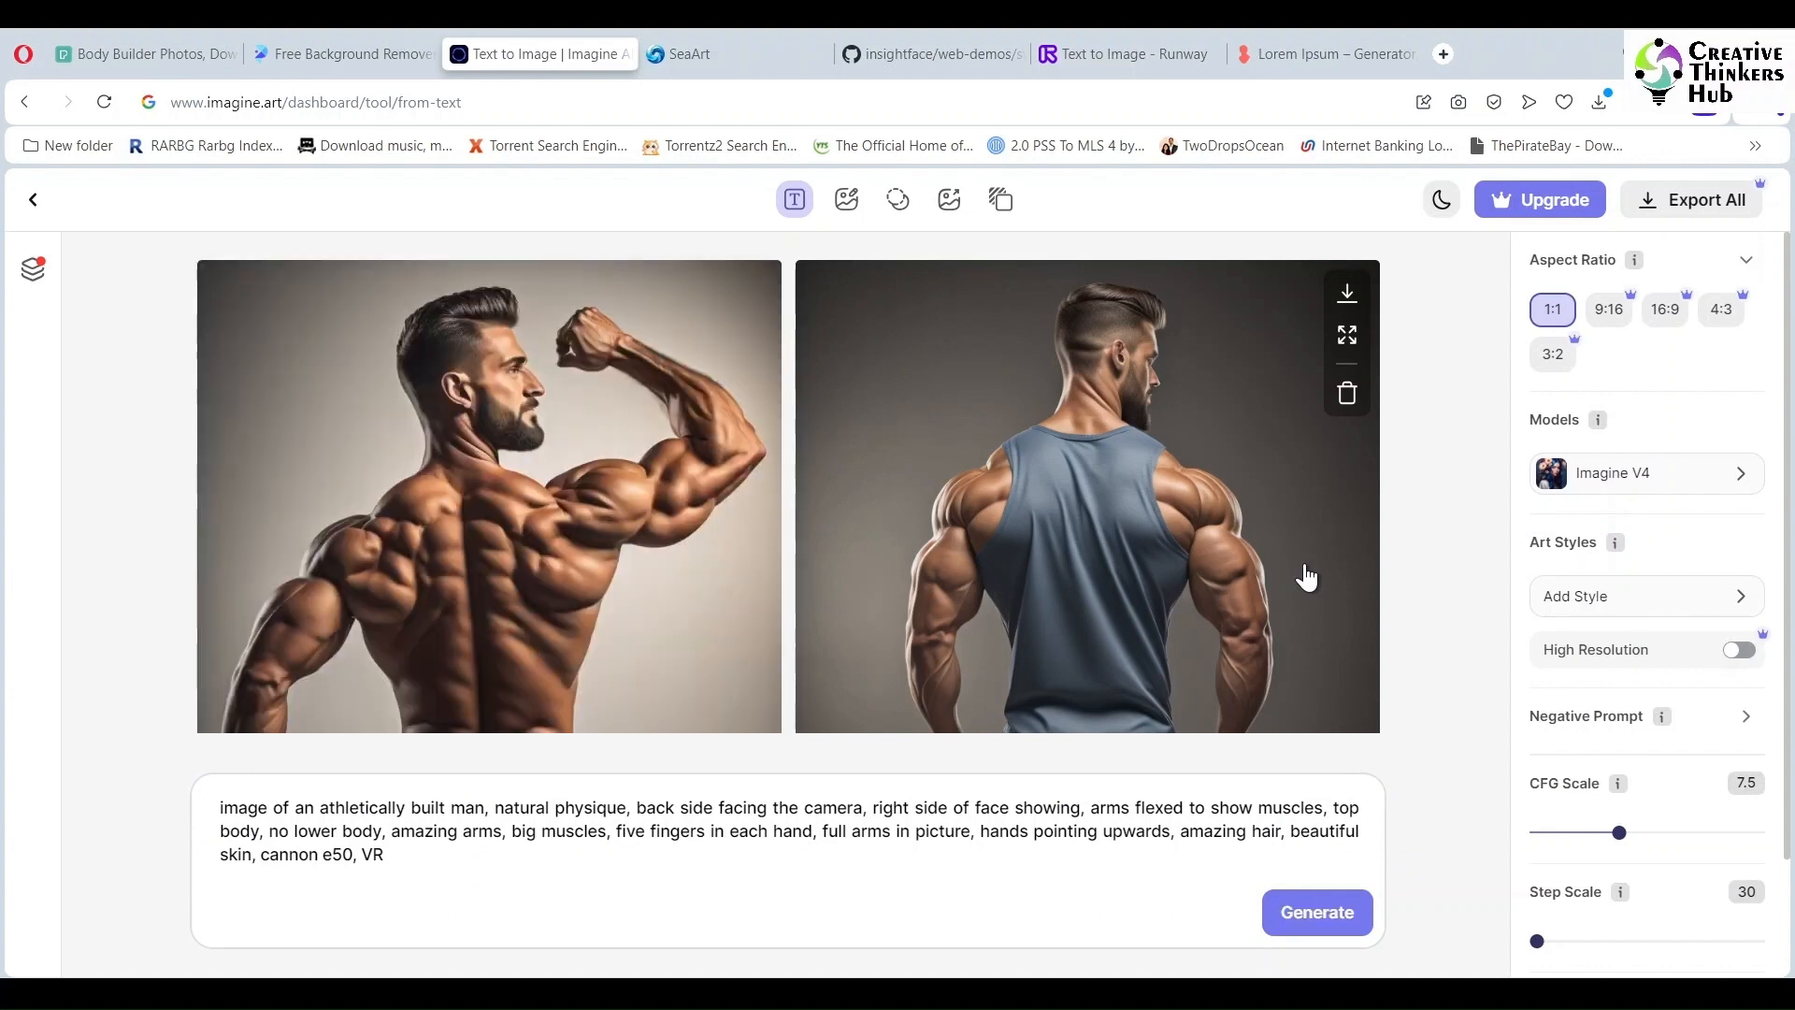
{"action": "left_click", "coordinate": [1357, 914]}
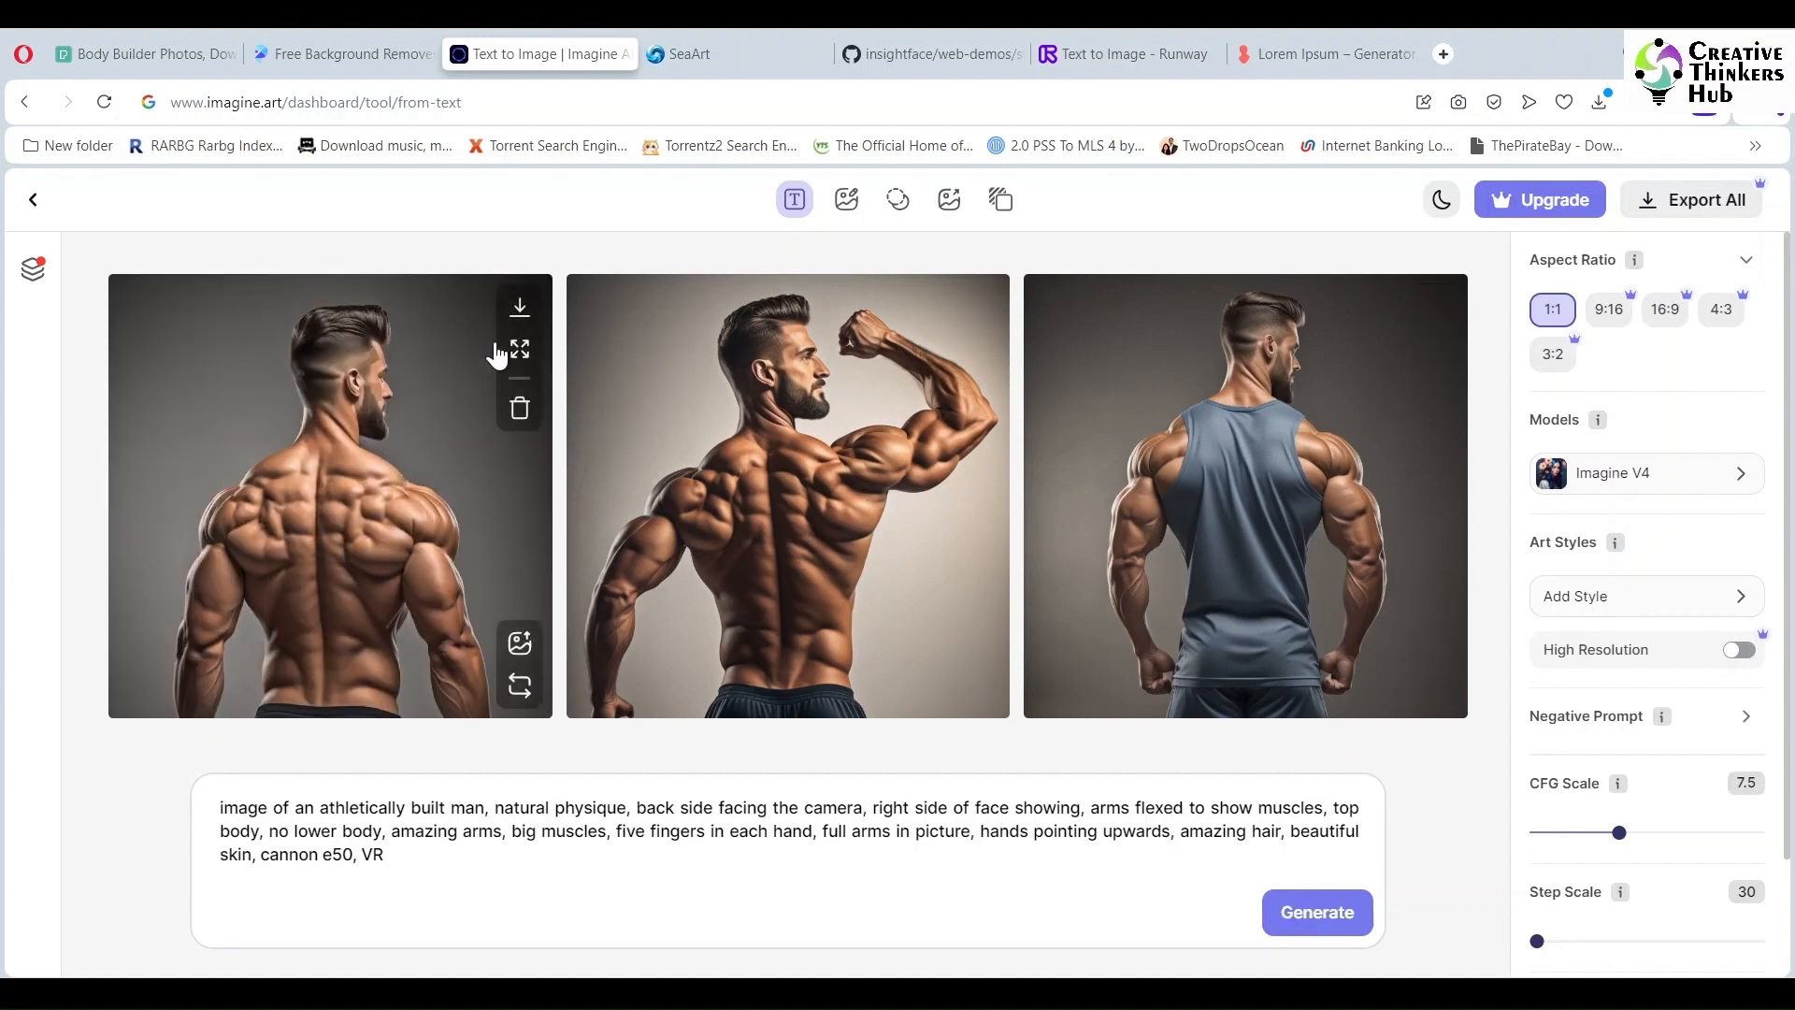
{"action": "left_click", "coordinate": [519, 306]}
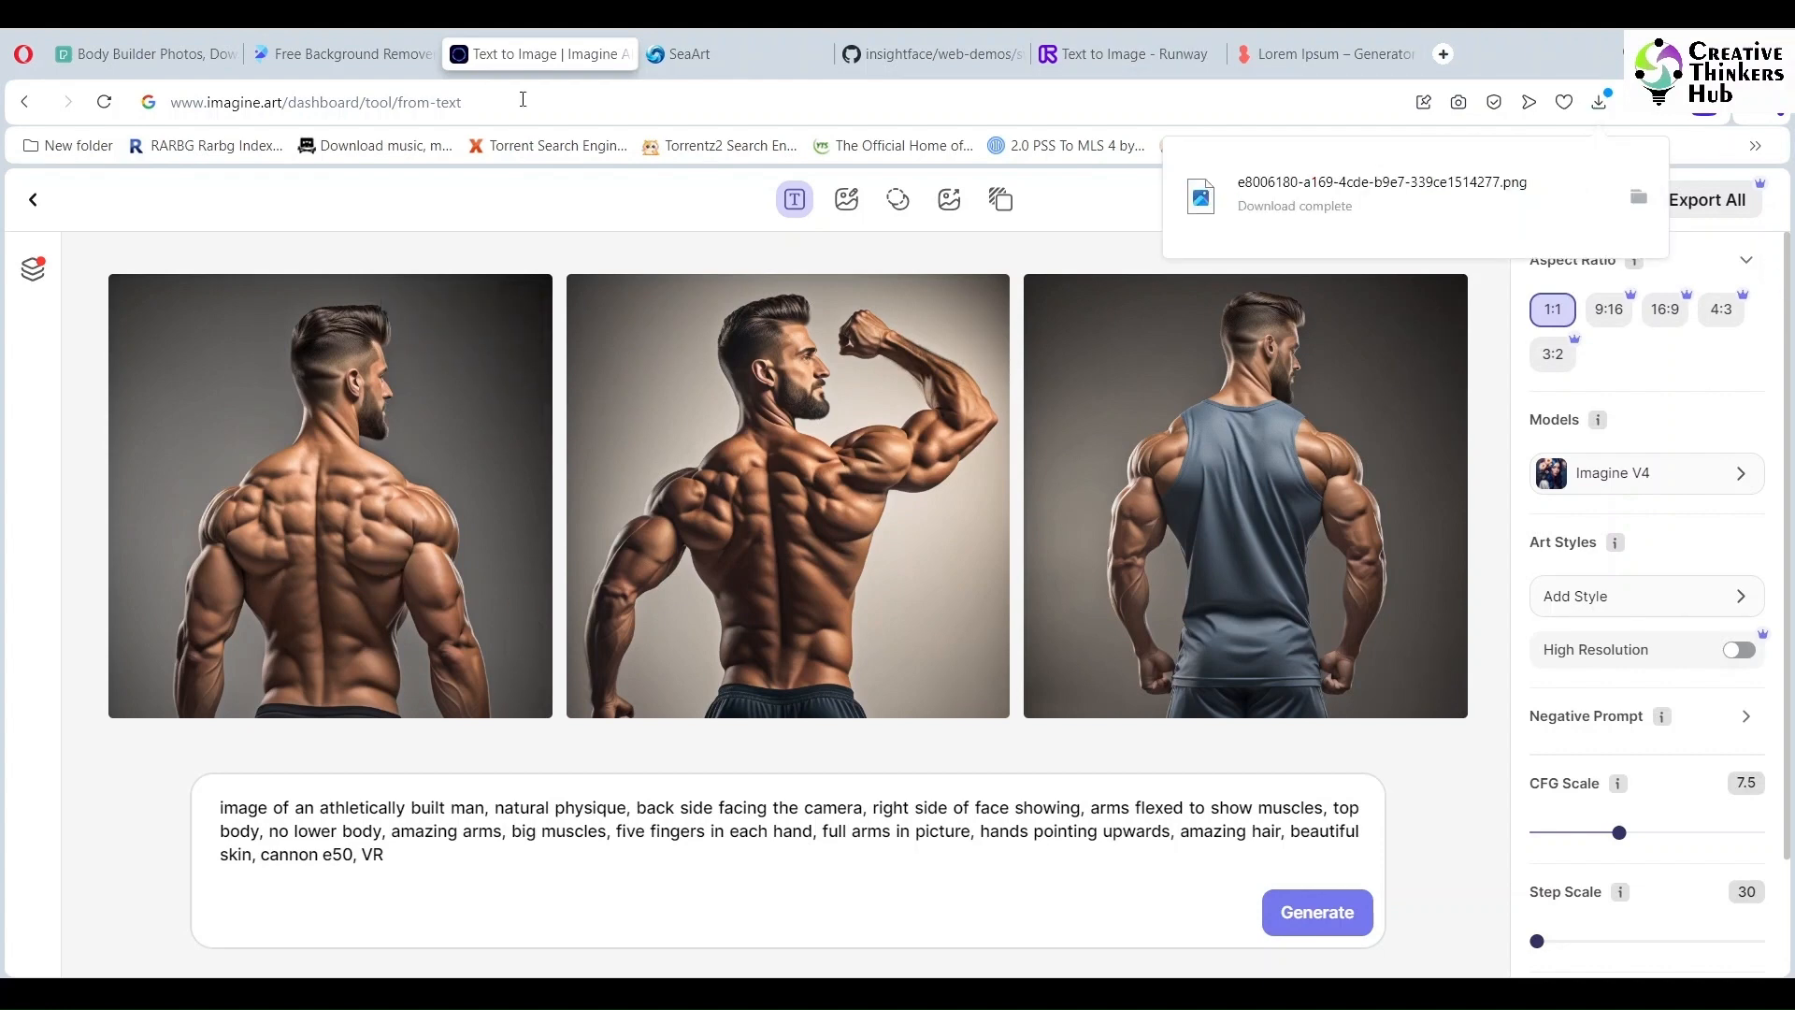
Switch to SeaArt, save the back-view image of the man in red shorts as a PNG in Downloads, and look over the earlier generations
{"action": "left_click", "coordinate": [753, 60]}
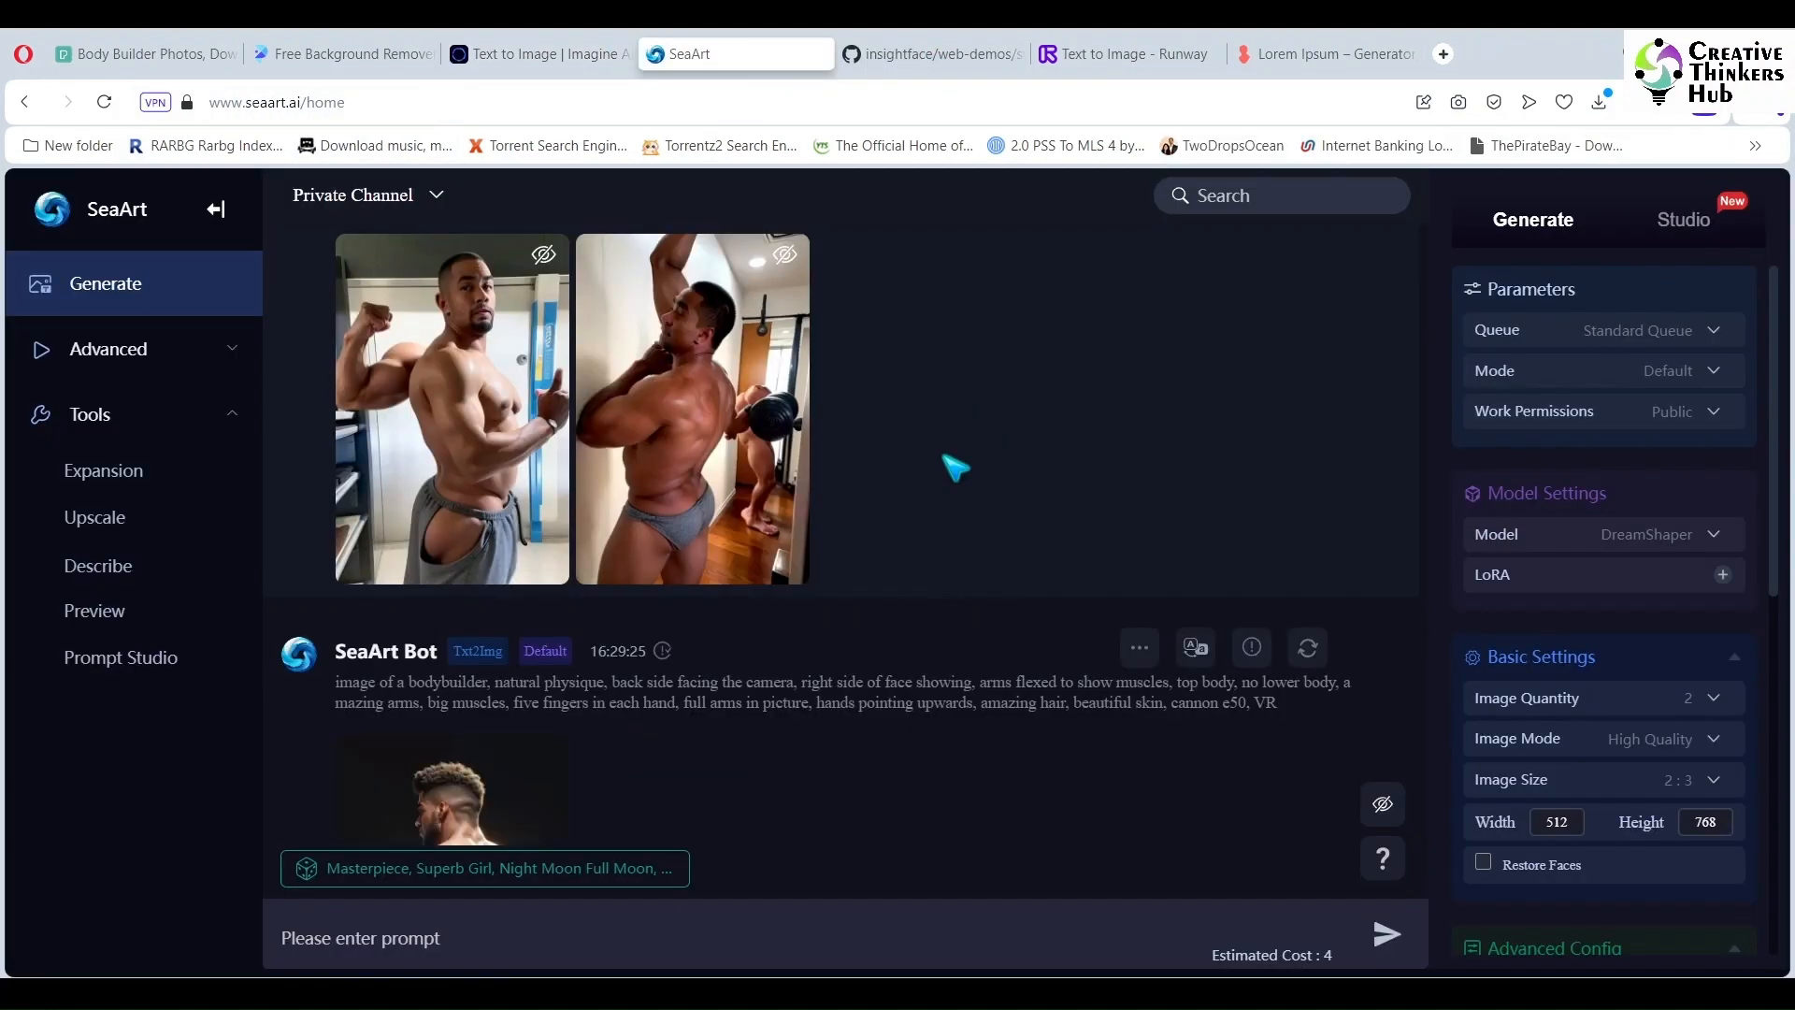
{"action": "scroll", "coordinate": [950, 465], "scroll_direction": "down", "scroll_amount": 3}
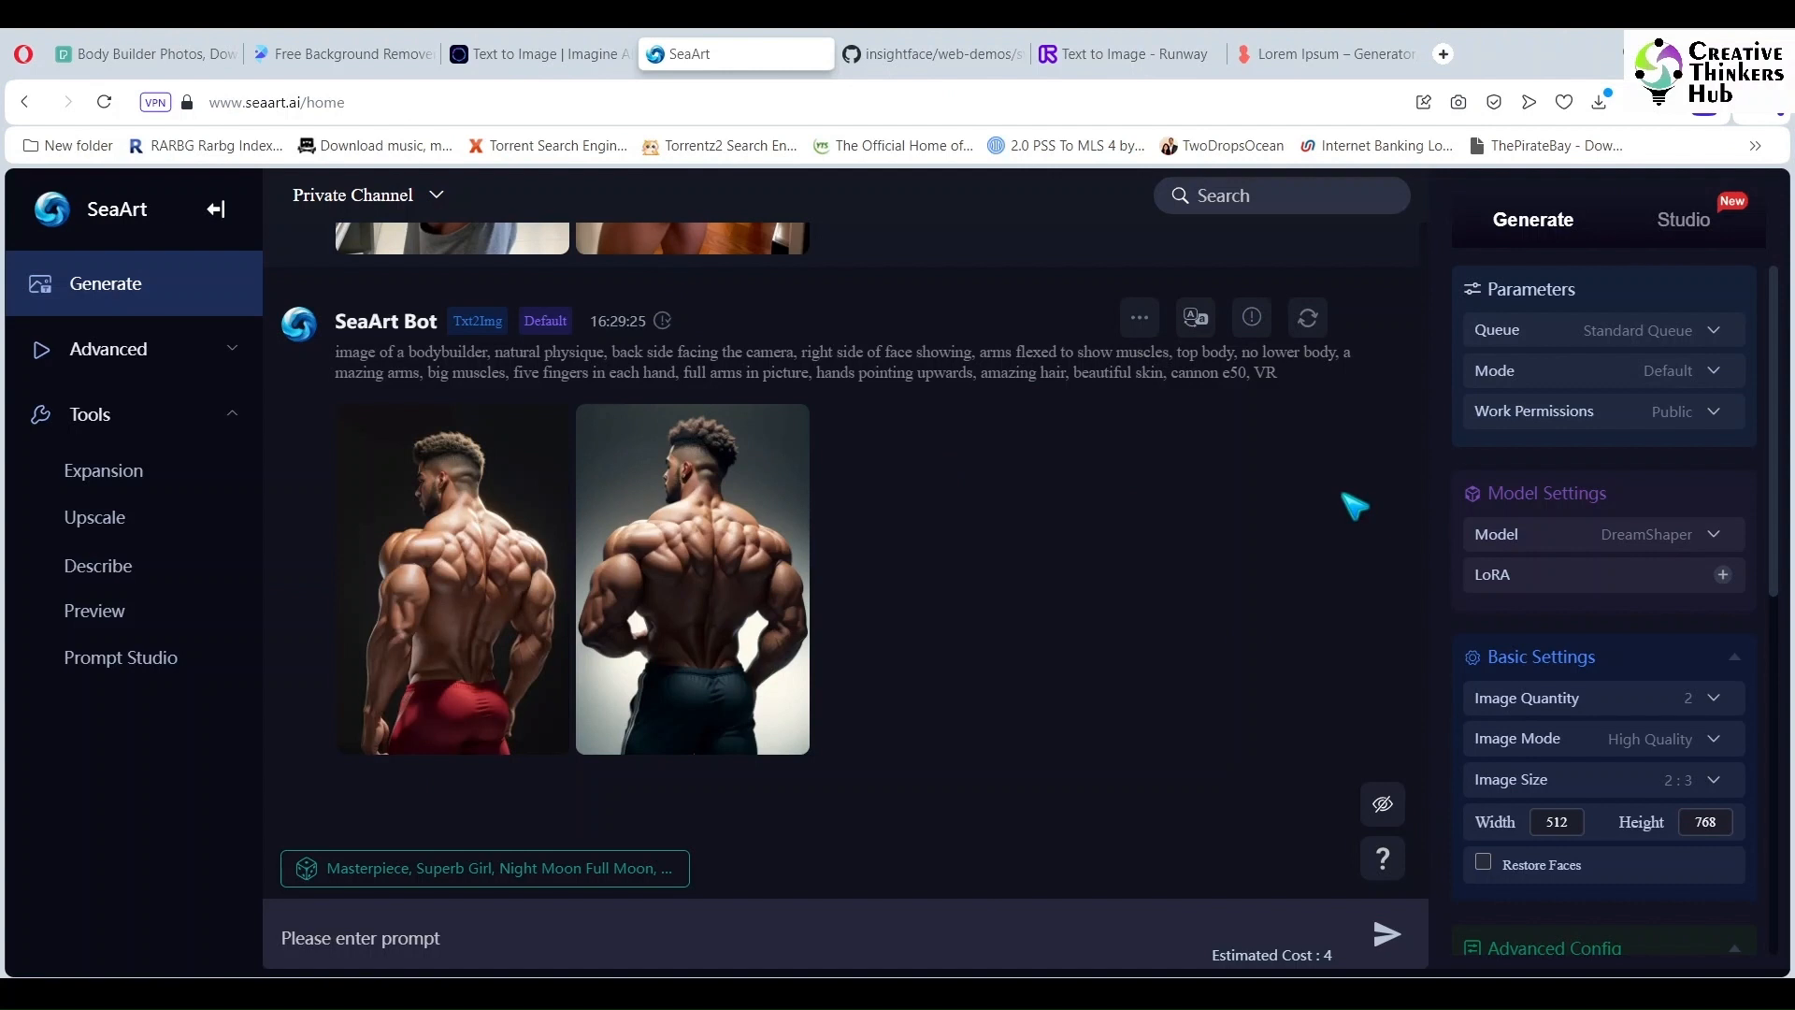
{"action": "mouse_move", "coordinate": [544, 619]}
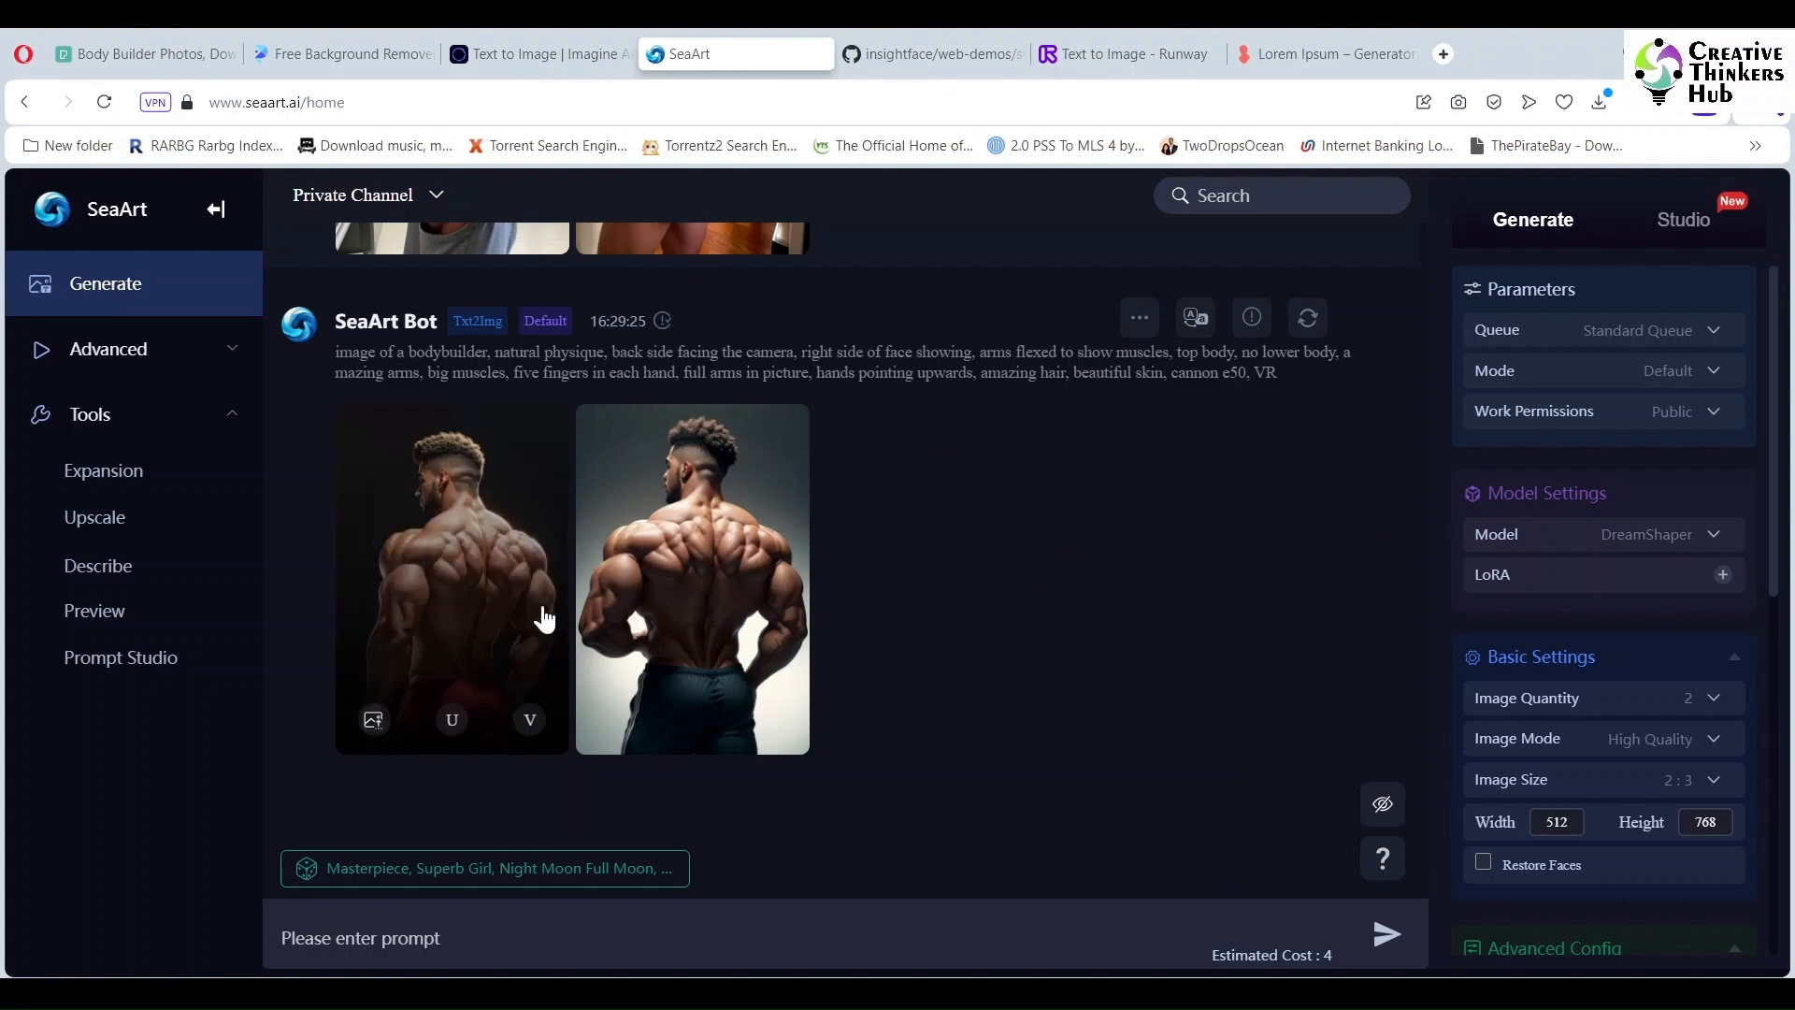
{"action": "left_click", "coordinate": [482, 606]}
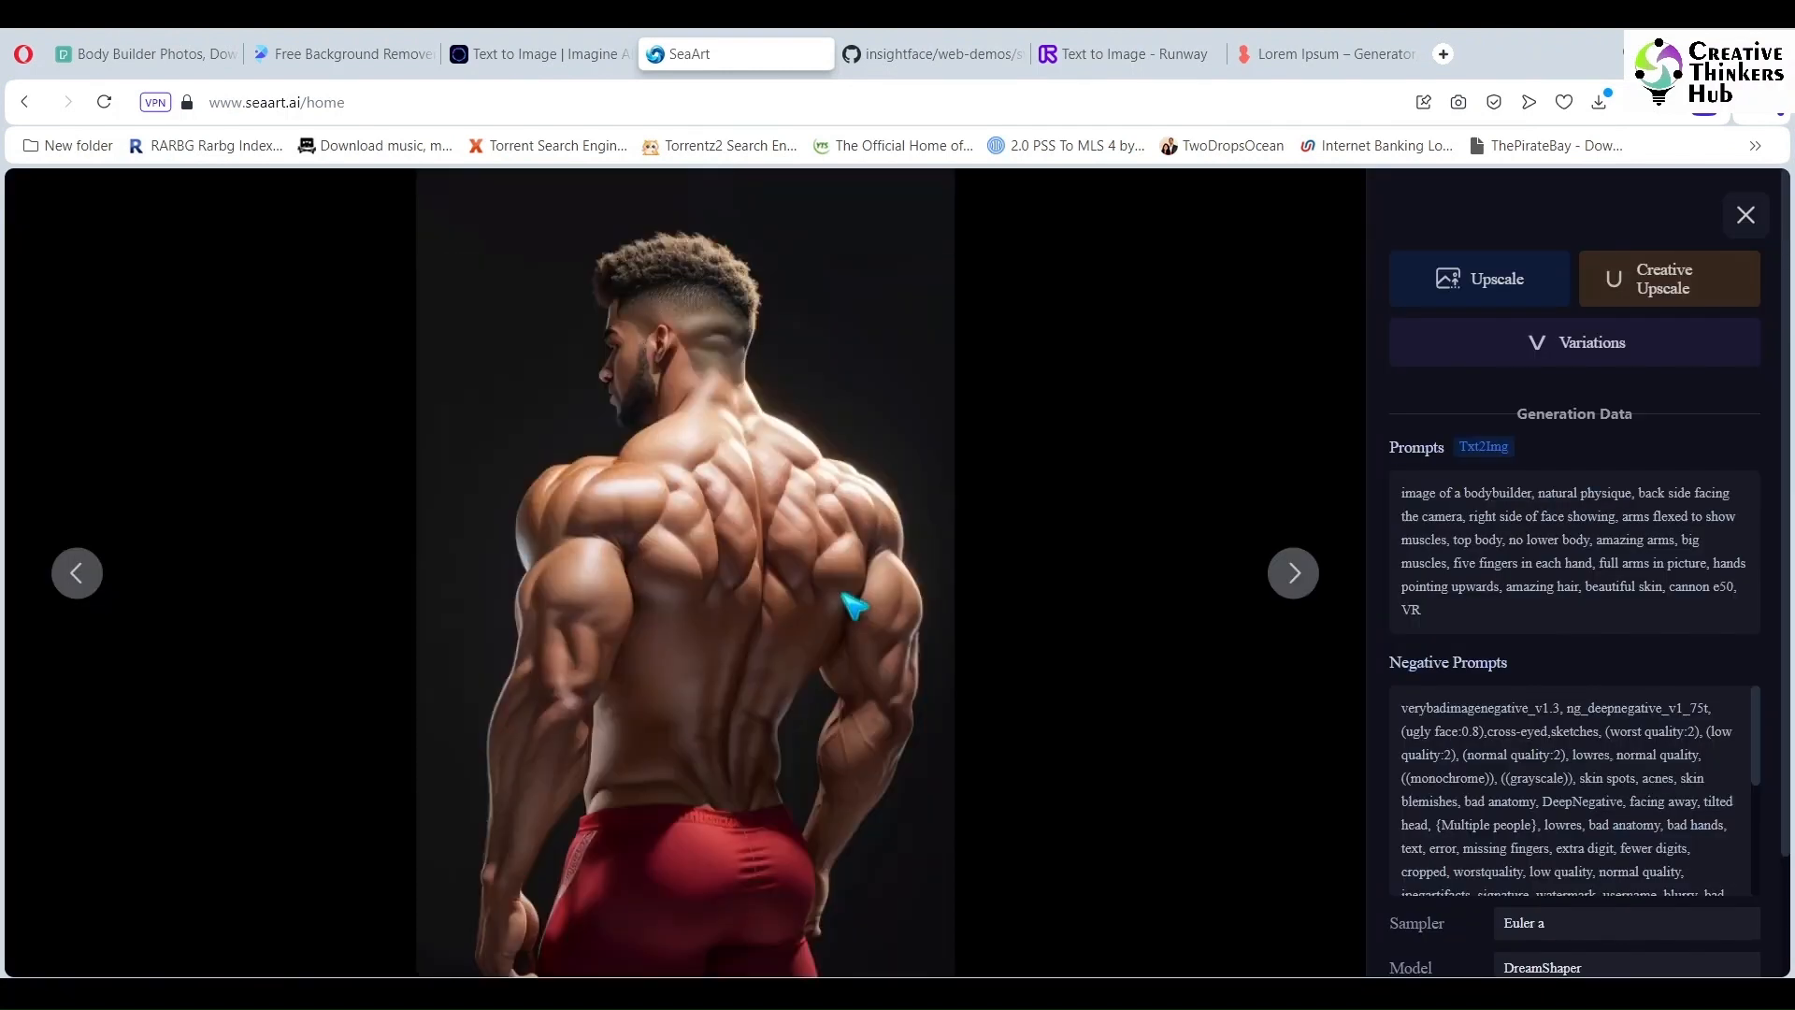
{"action": "right_click", "coordinate": [839, 629]}
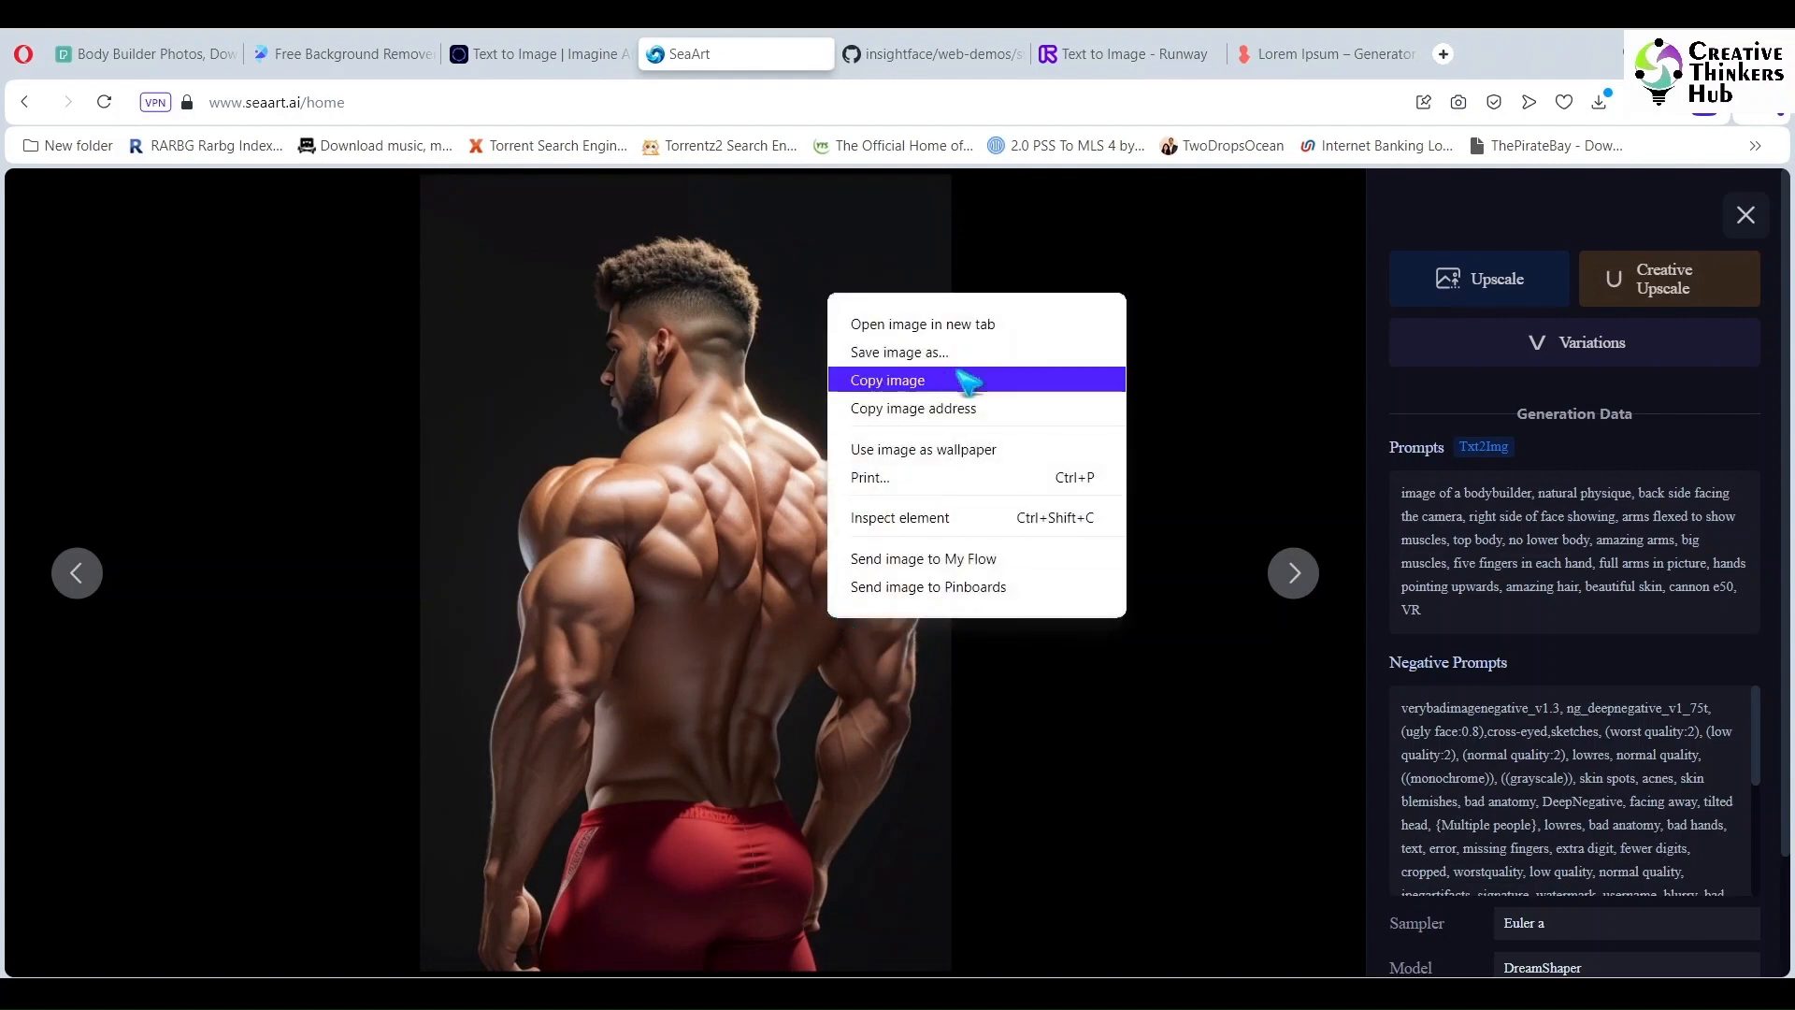
{"action": "left_click", "coordinate": [972, 360]}
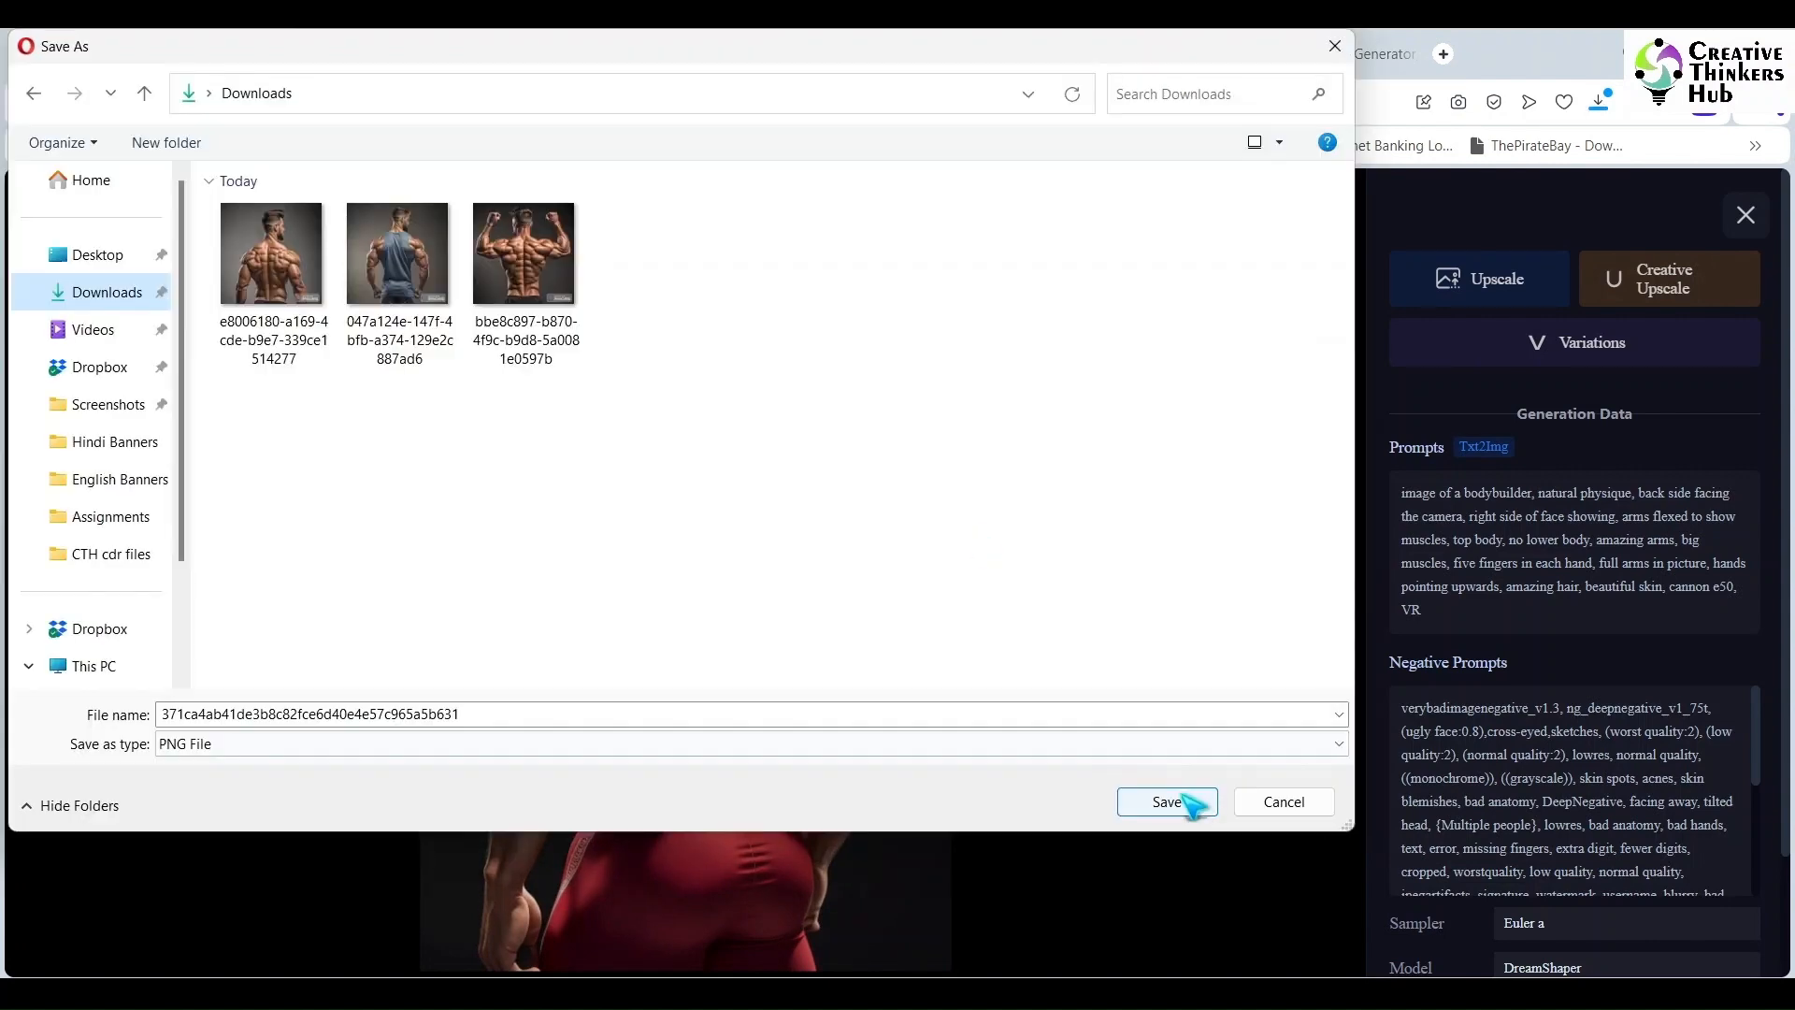
{"action": "left_click", "coordinate": [1195, 803]}
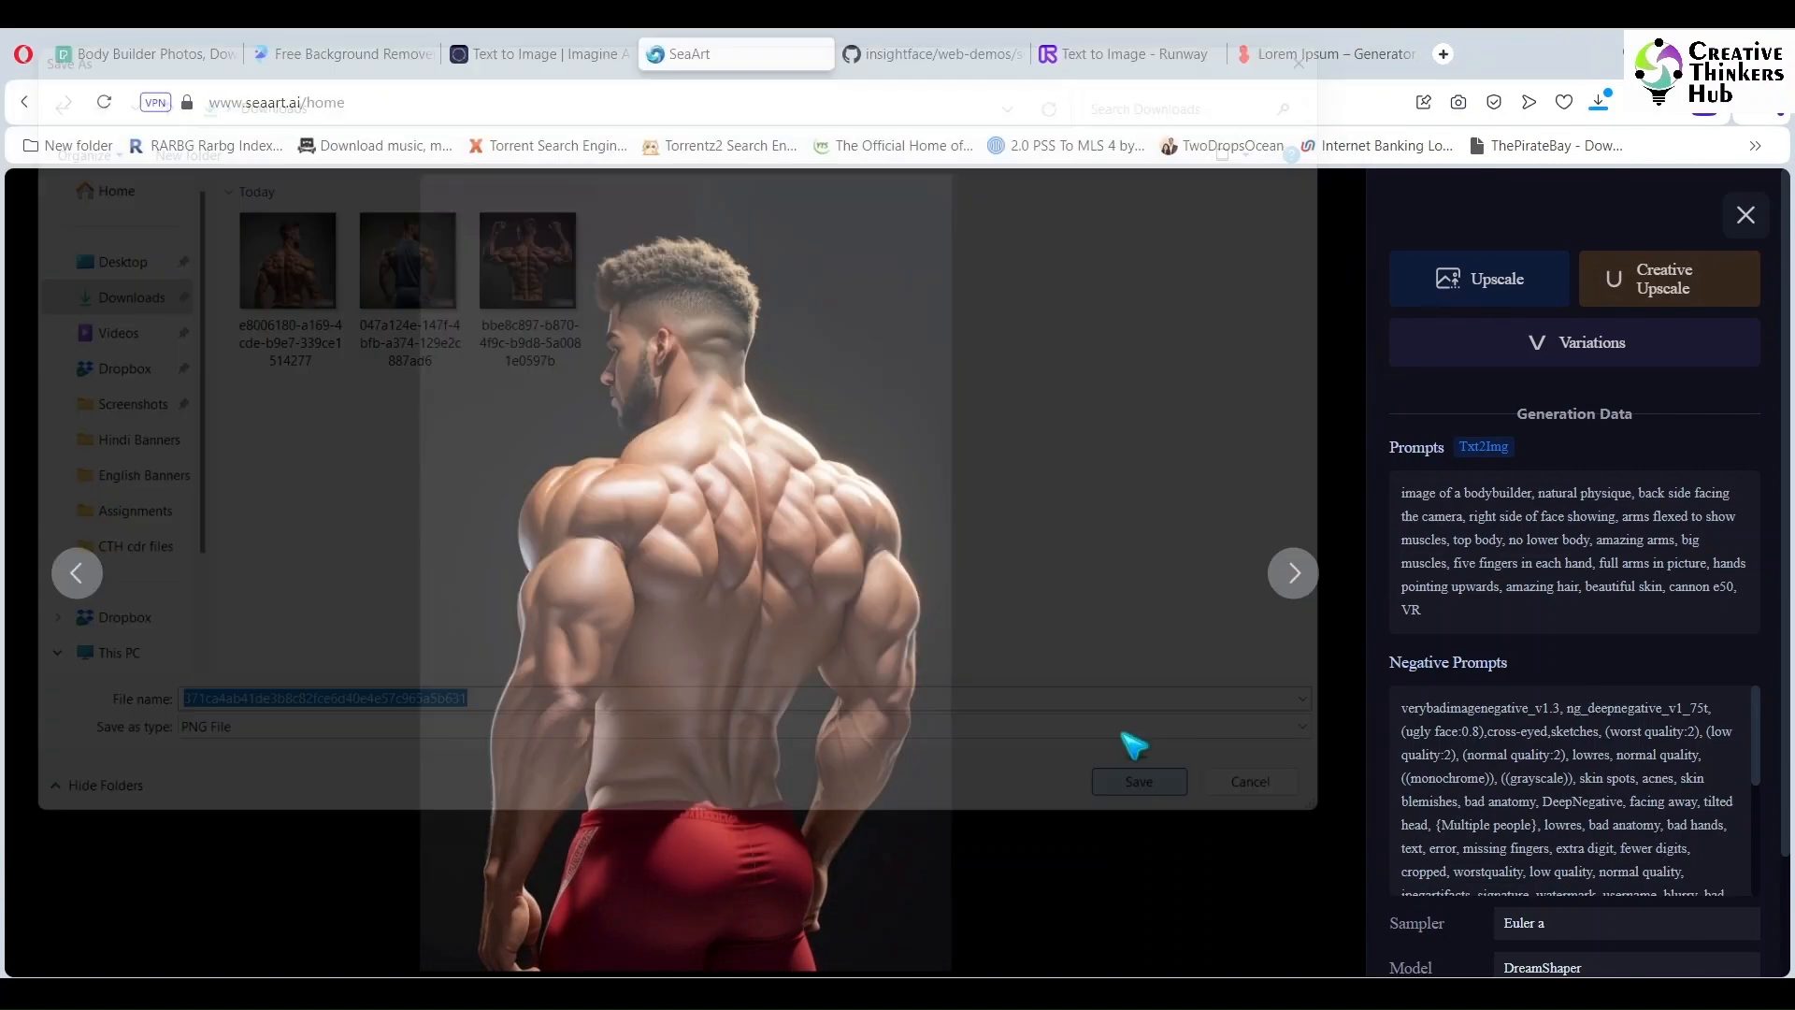
{"action": "left_click", "coordinate": [1747, 218]}
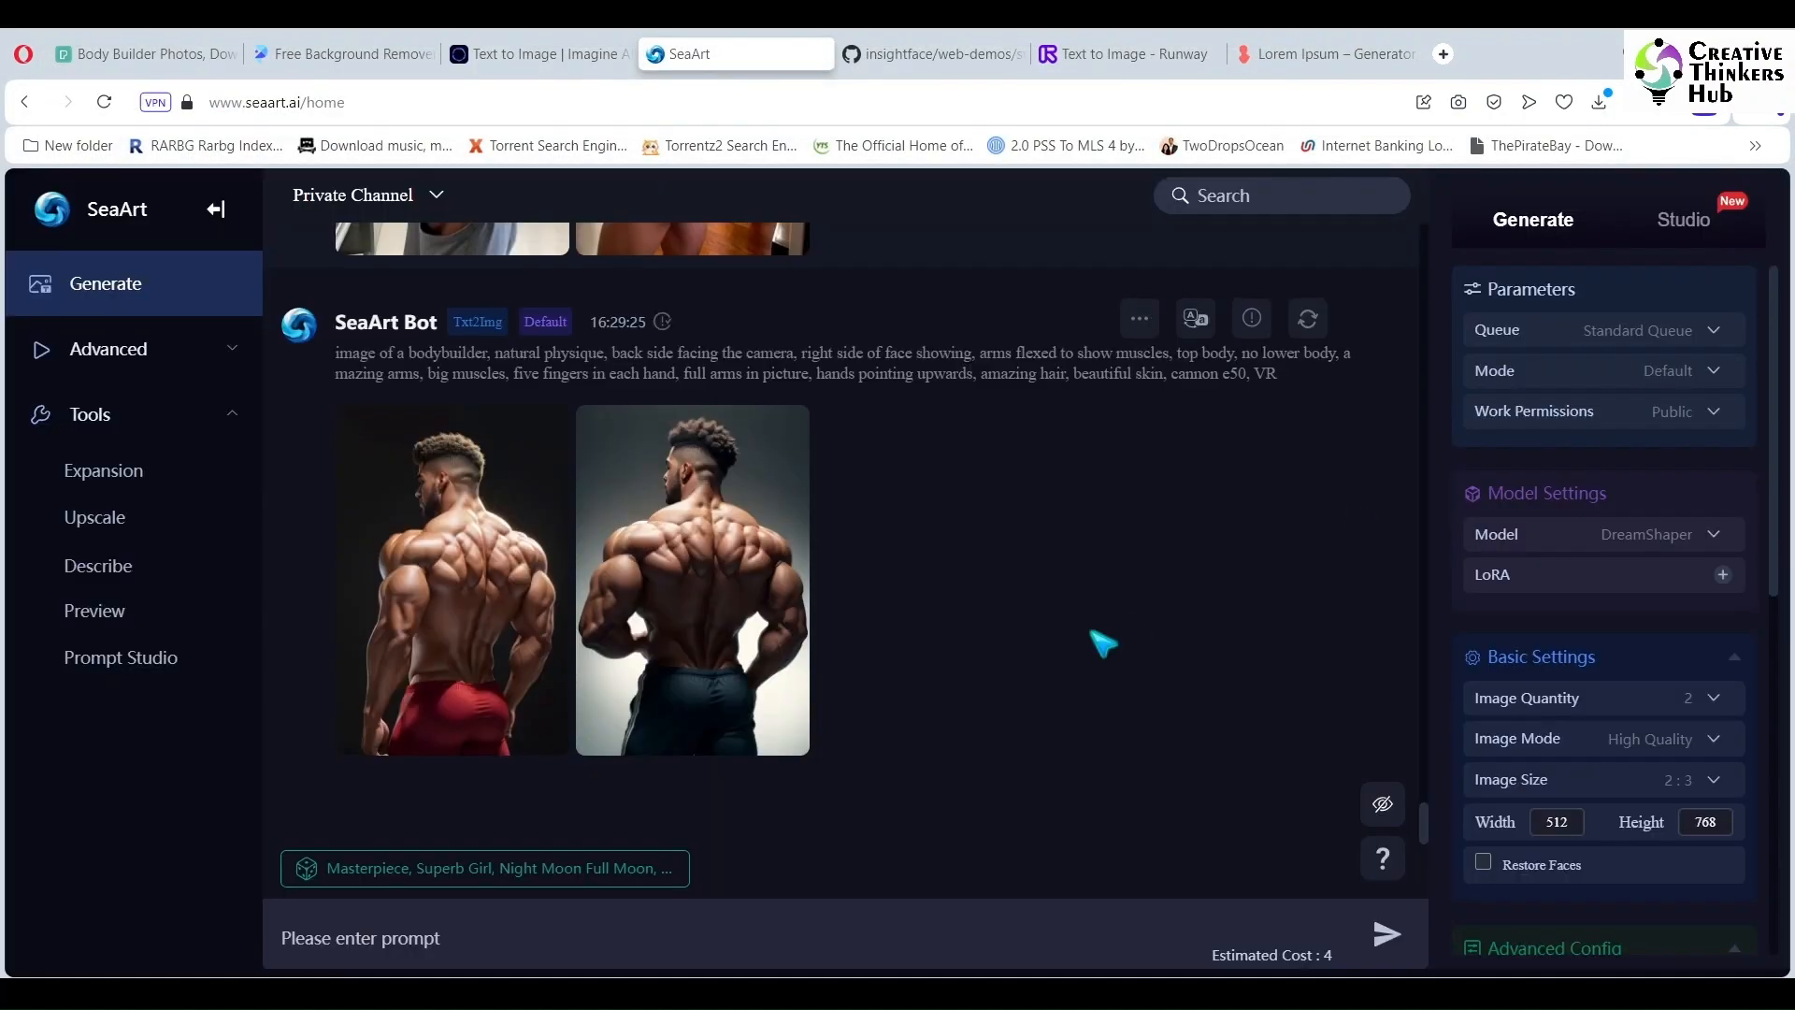
{"action": "scroll", "coordinate": [1103, 643], "scroll_direction": "up", "scroll_amount": 10}
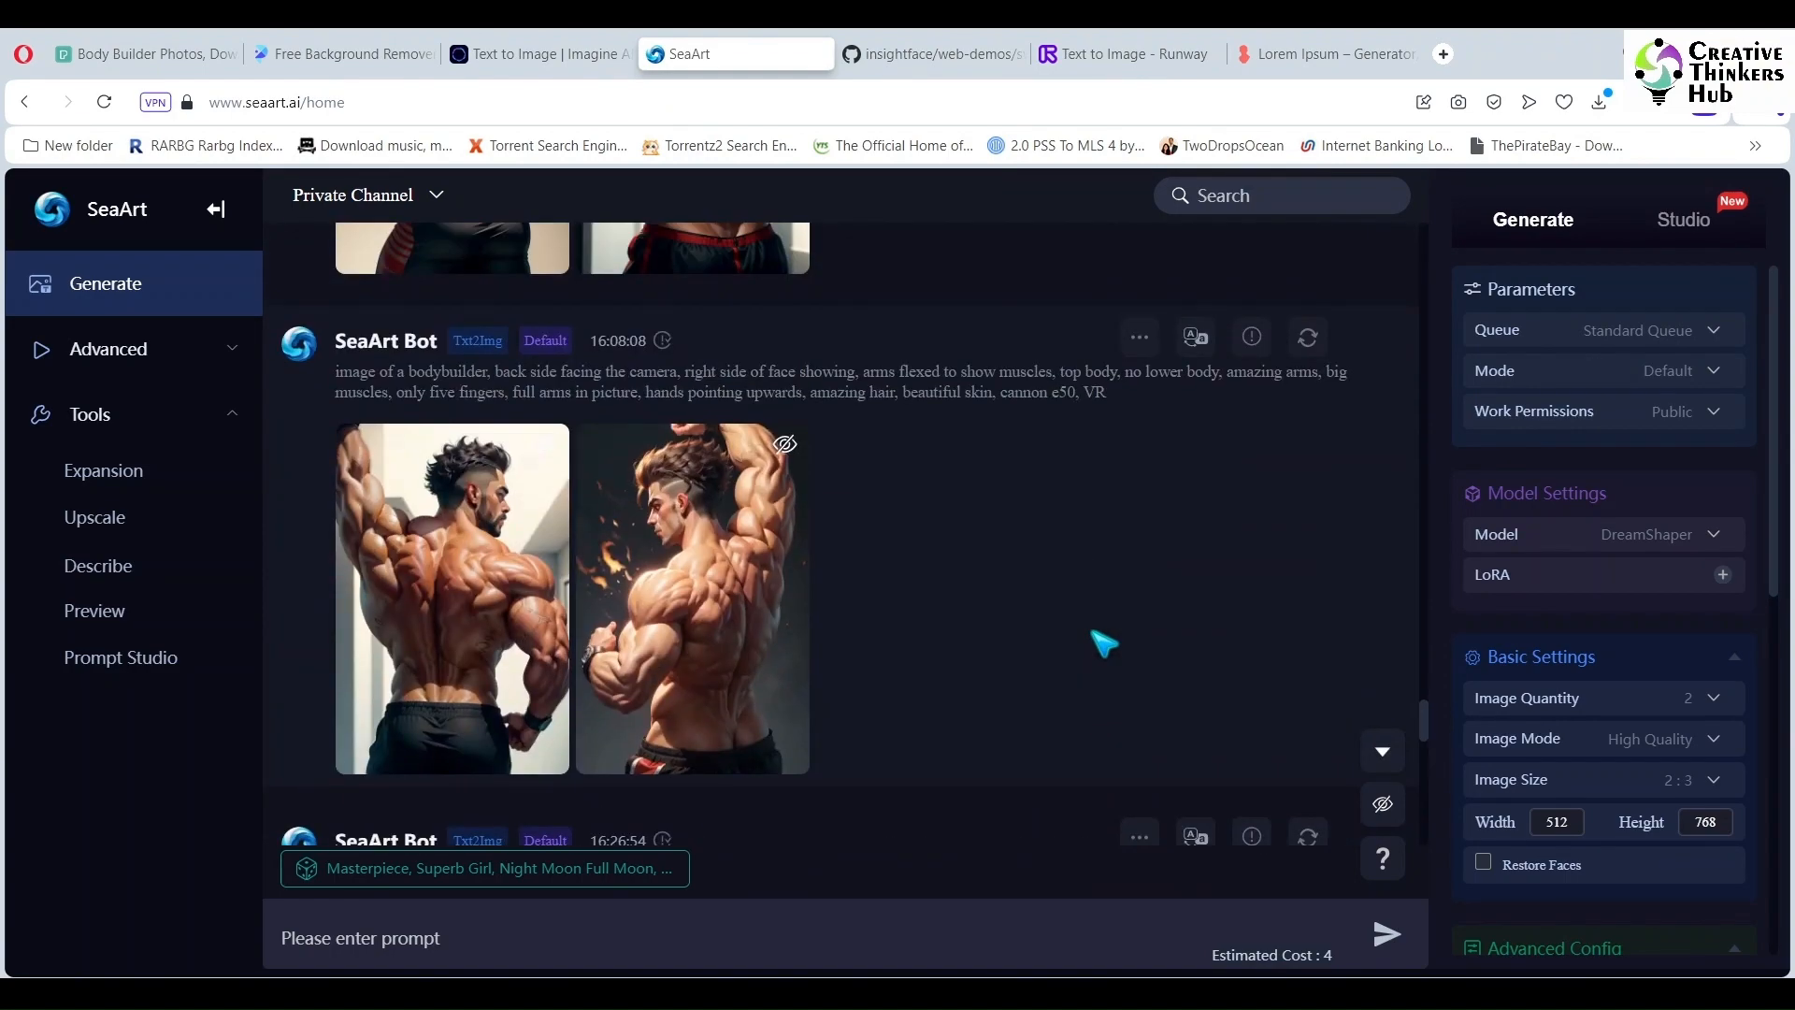
{"action": "scroll", "coordinate": [1103, 644], "scroll_direction": "down", "scroll_amount": 10}
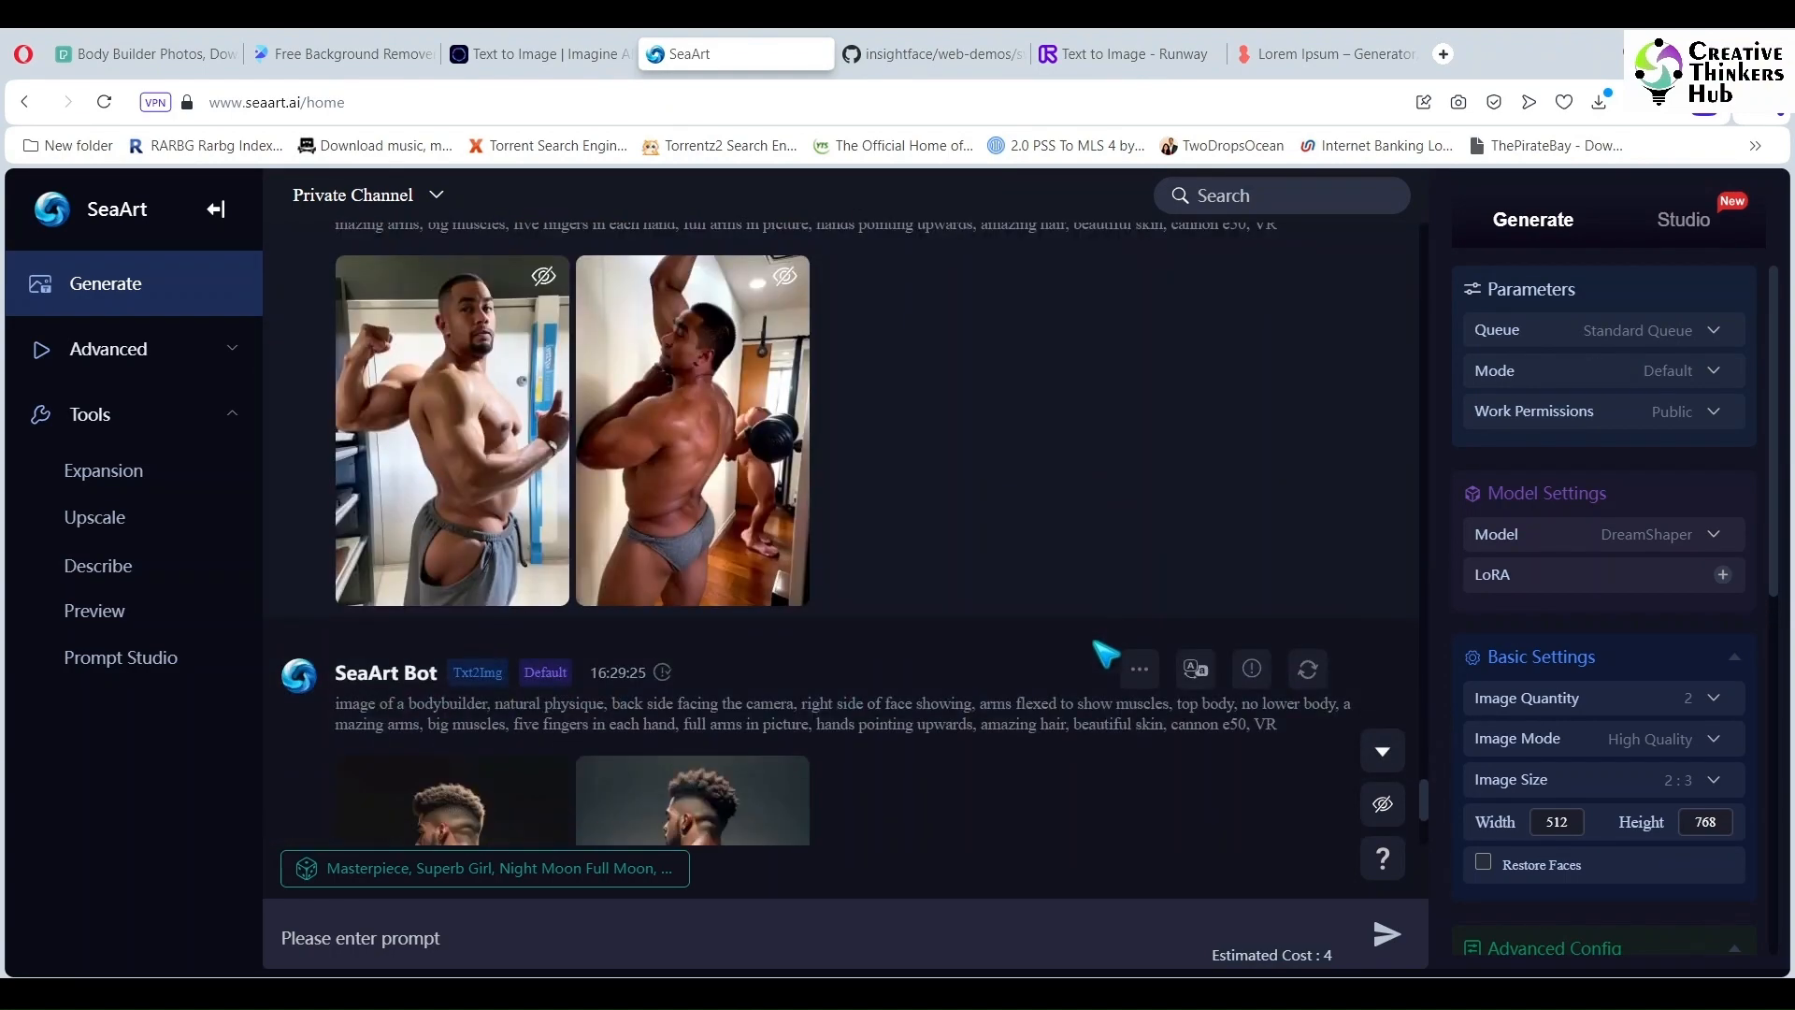
In Runway's Text to Image tool, replace the prompt with the copied "image of an athletically built man, natural physique" text and generate two images
{"action": "left_click", "coordinate": [1148, 53]}
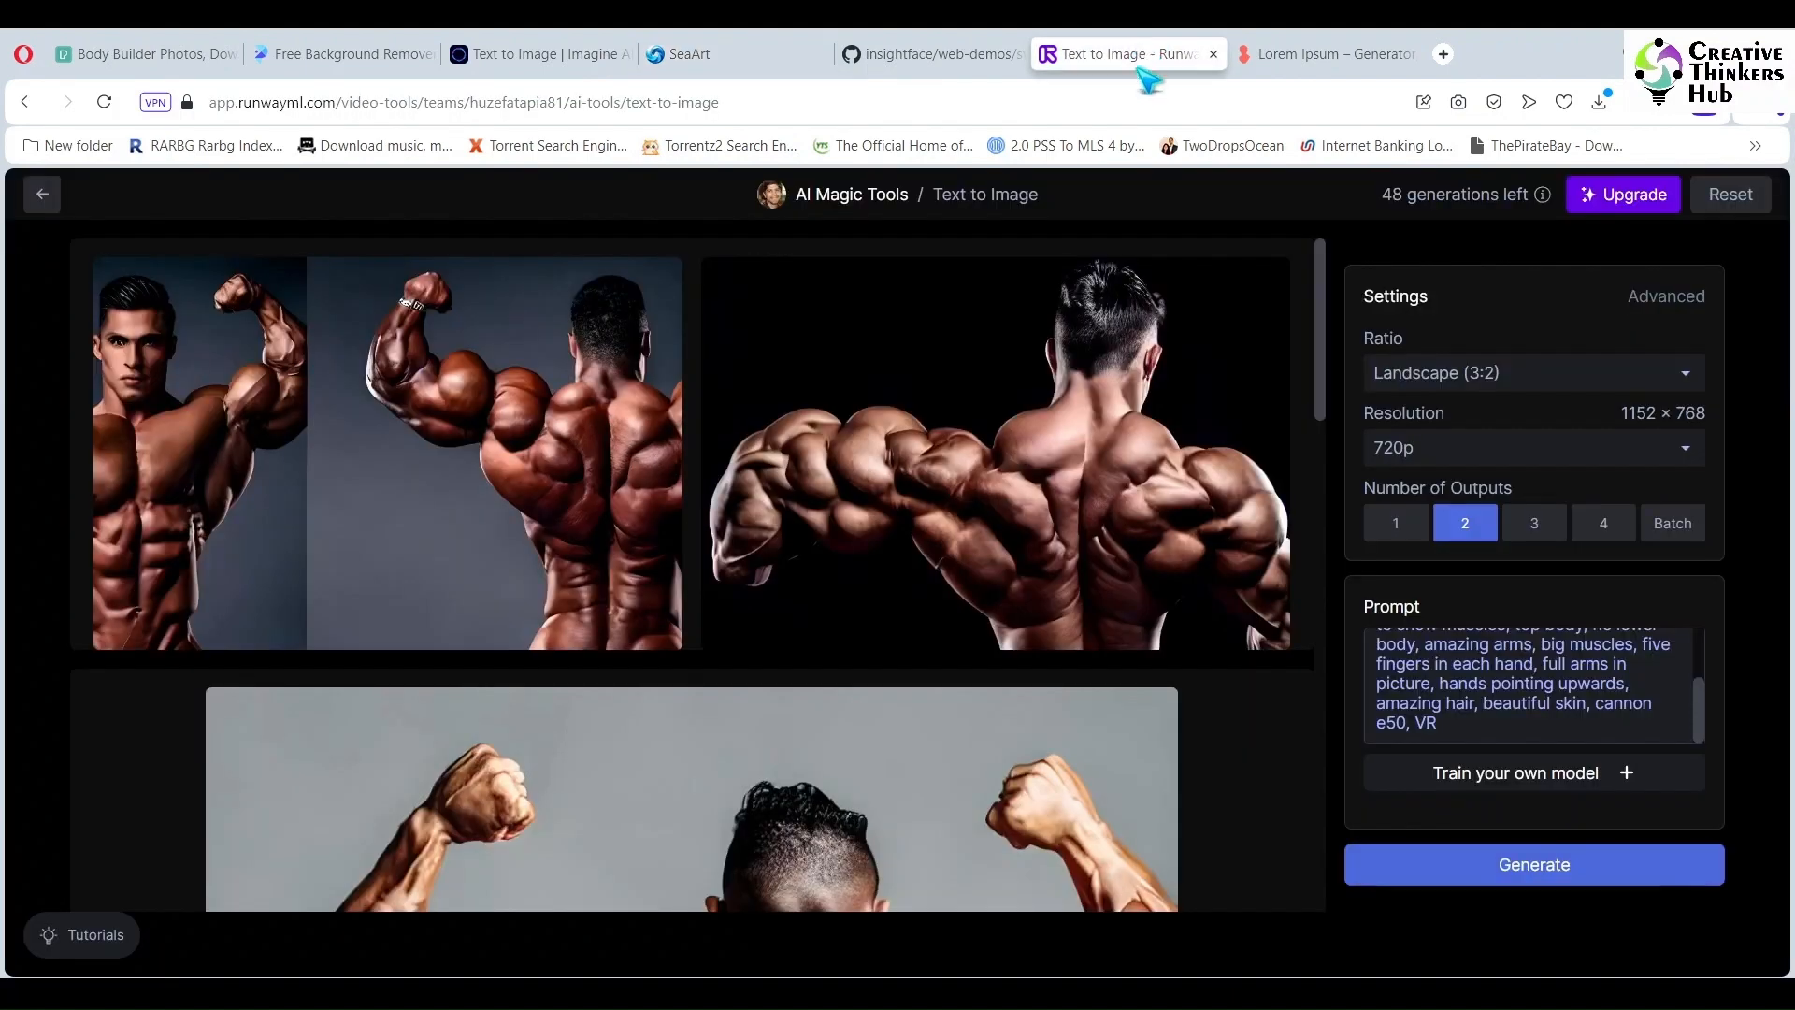
{"action": "left_click", "coordinate": [1491, 733]}
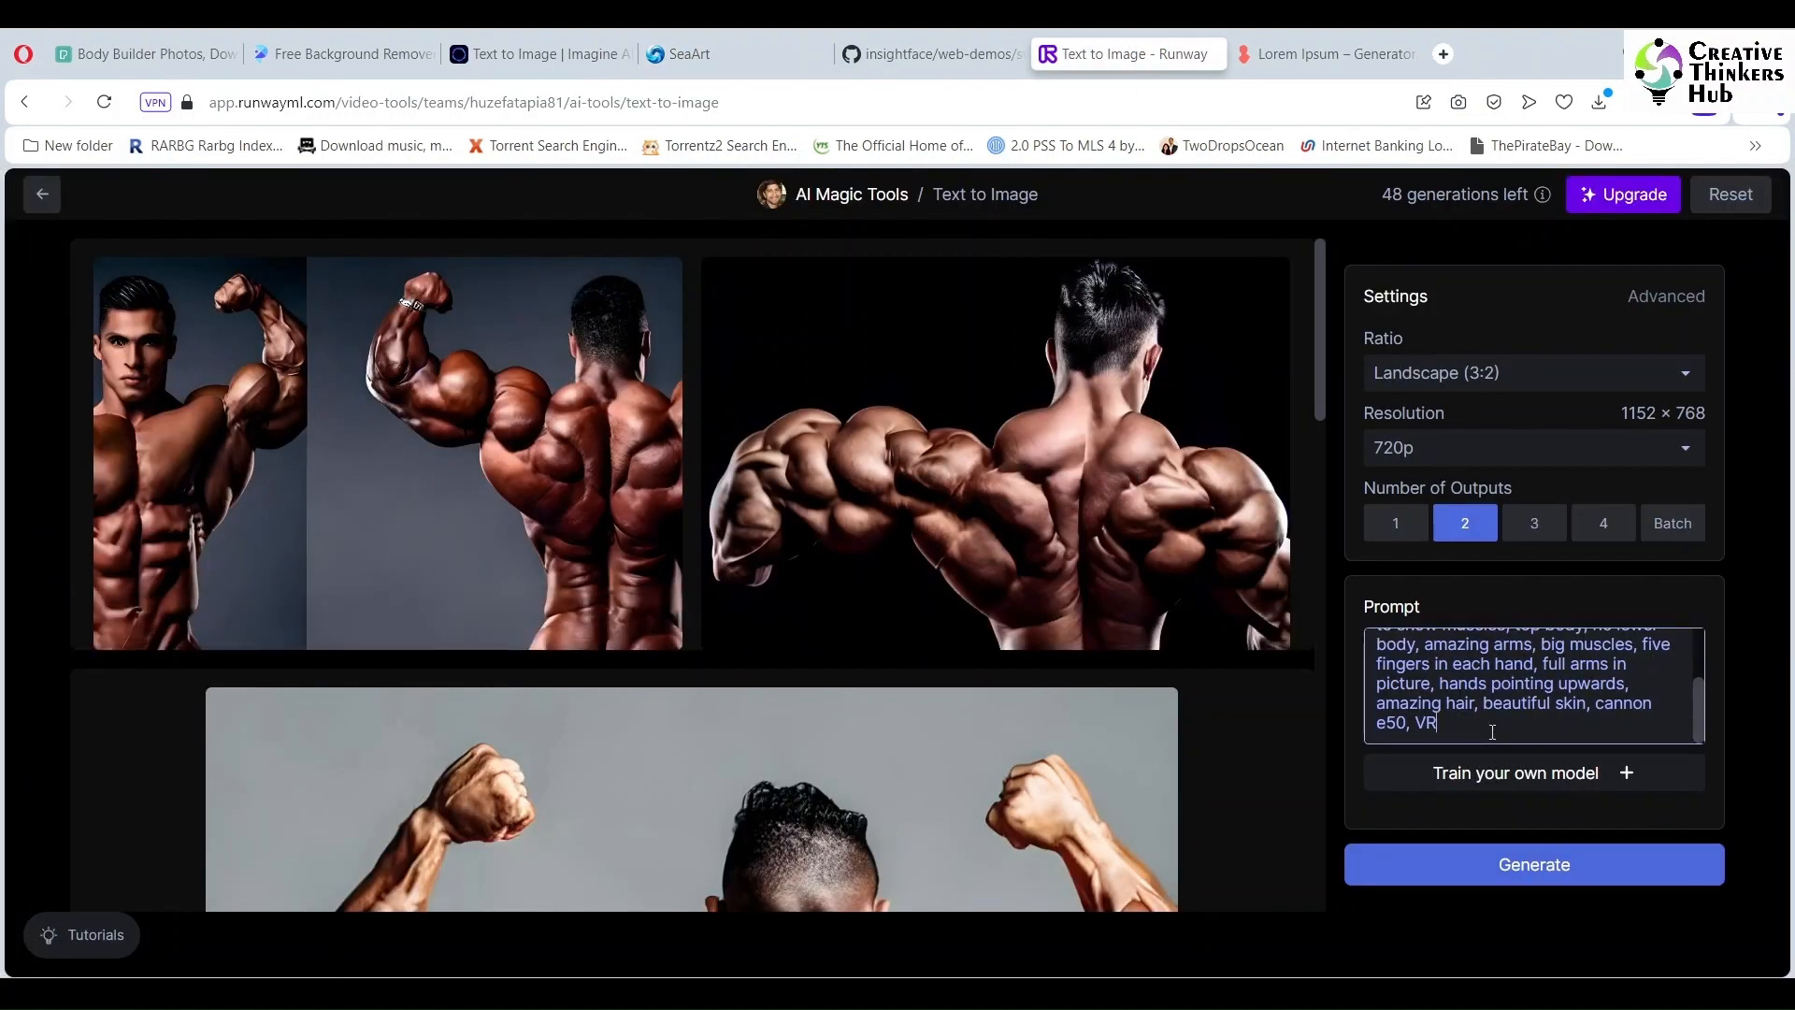
{"action": "key", "text": "ctrl+a"}
{"action": "key", "text": "ctrl+v"}
{"action": "left_click", "coordinate": [1586, 869]}
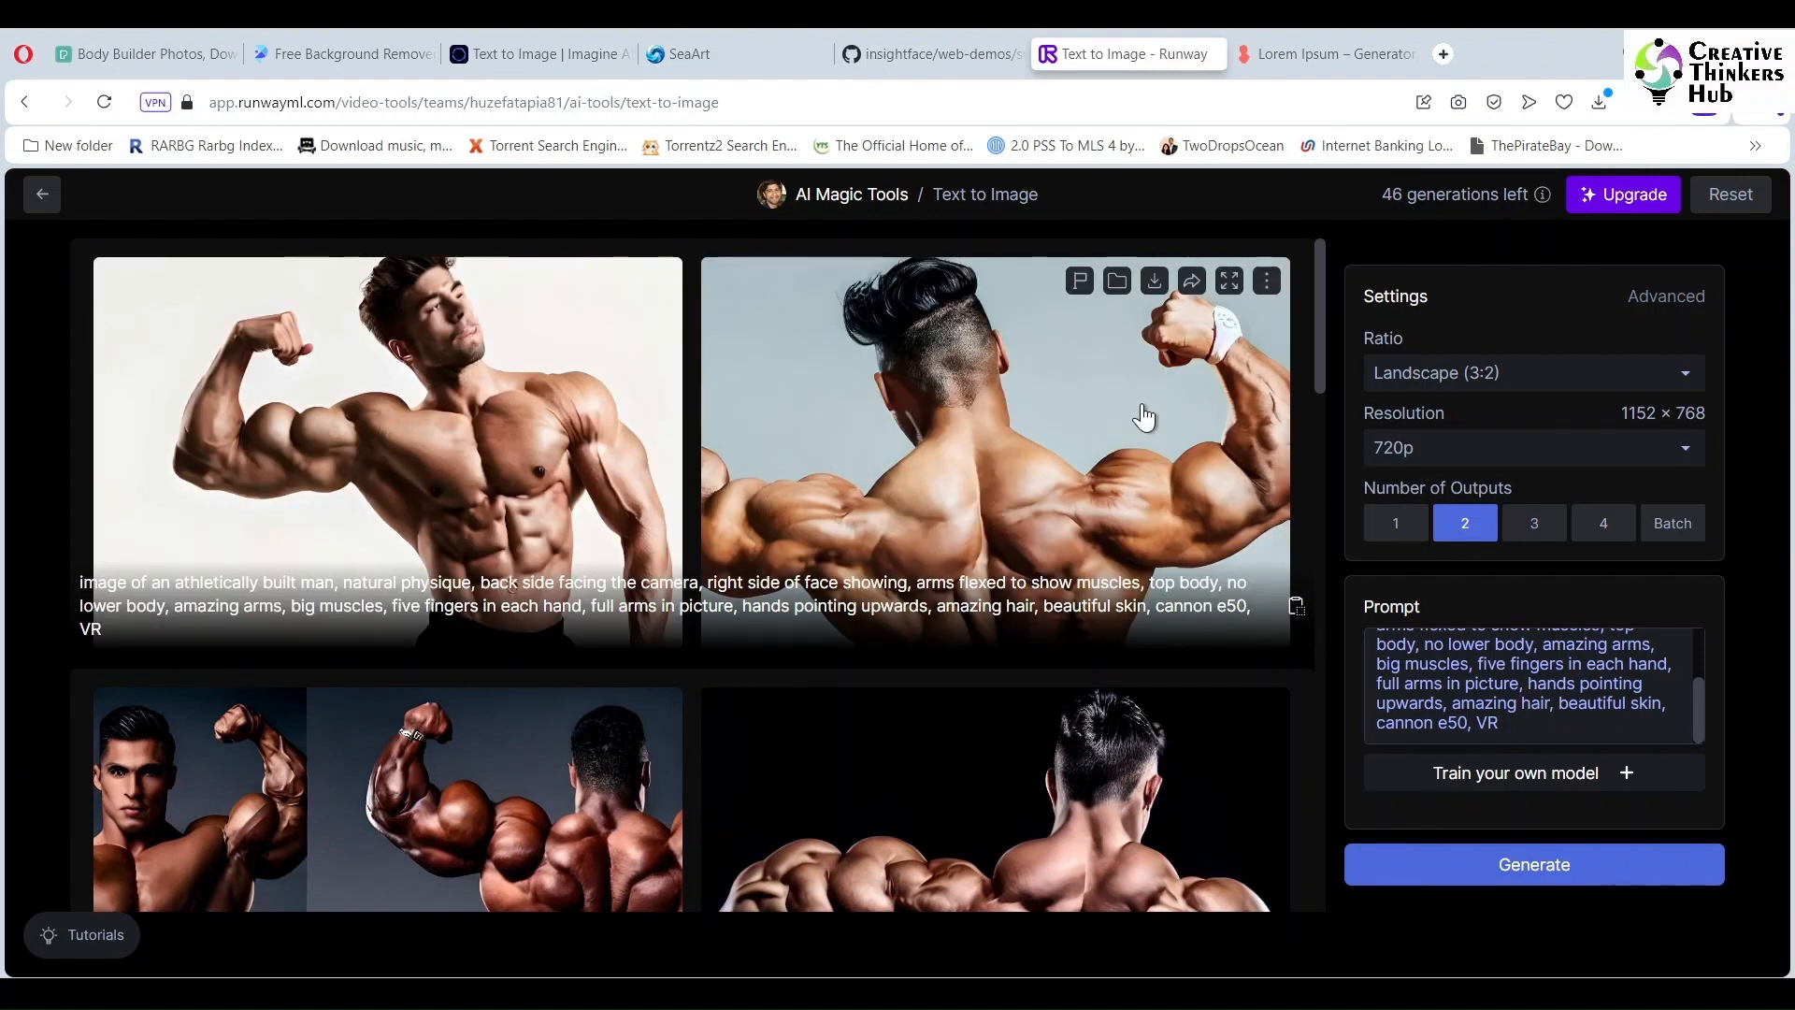
Generate two more images from the same bodybuilder prompt in Runway and look over the earlier generations
{"action": "left_click", "coordinate": [1515, 867]}
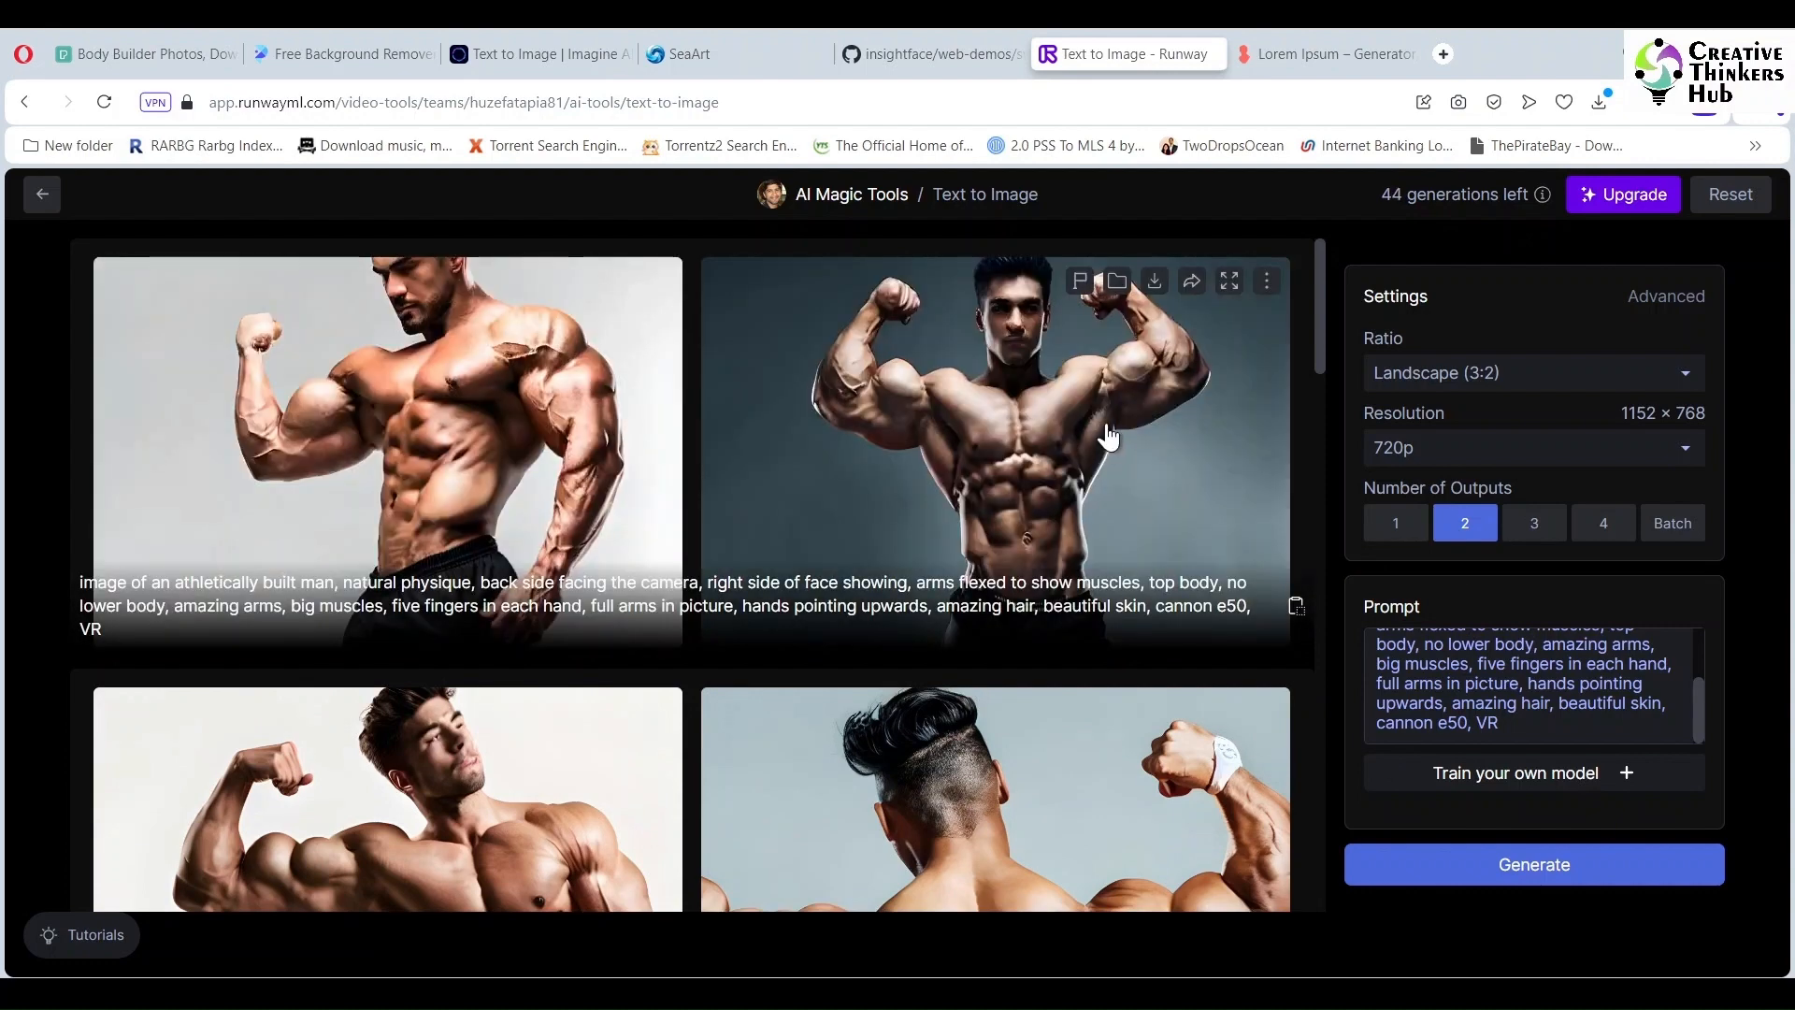
{"action": "scroll", "coordinate": [1171, 522], "scroll_direction": "down", "scroll_amount": 15}
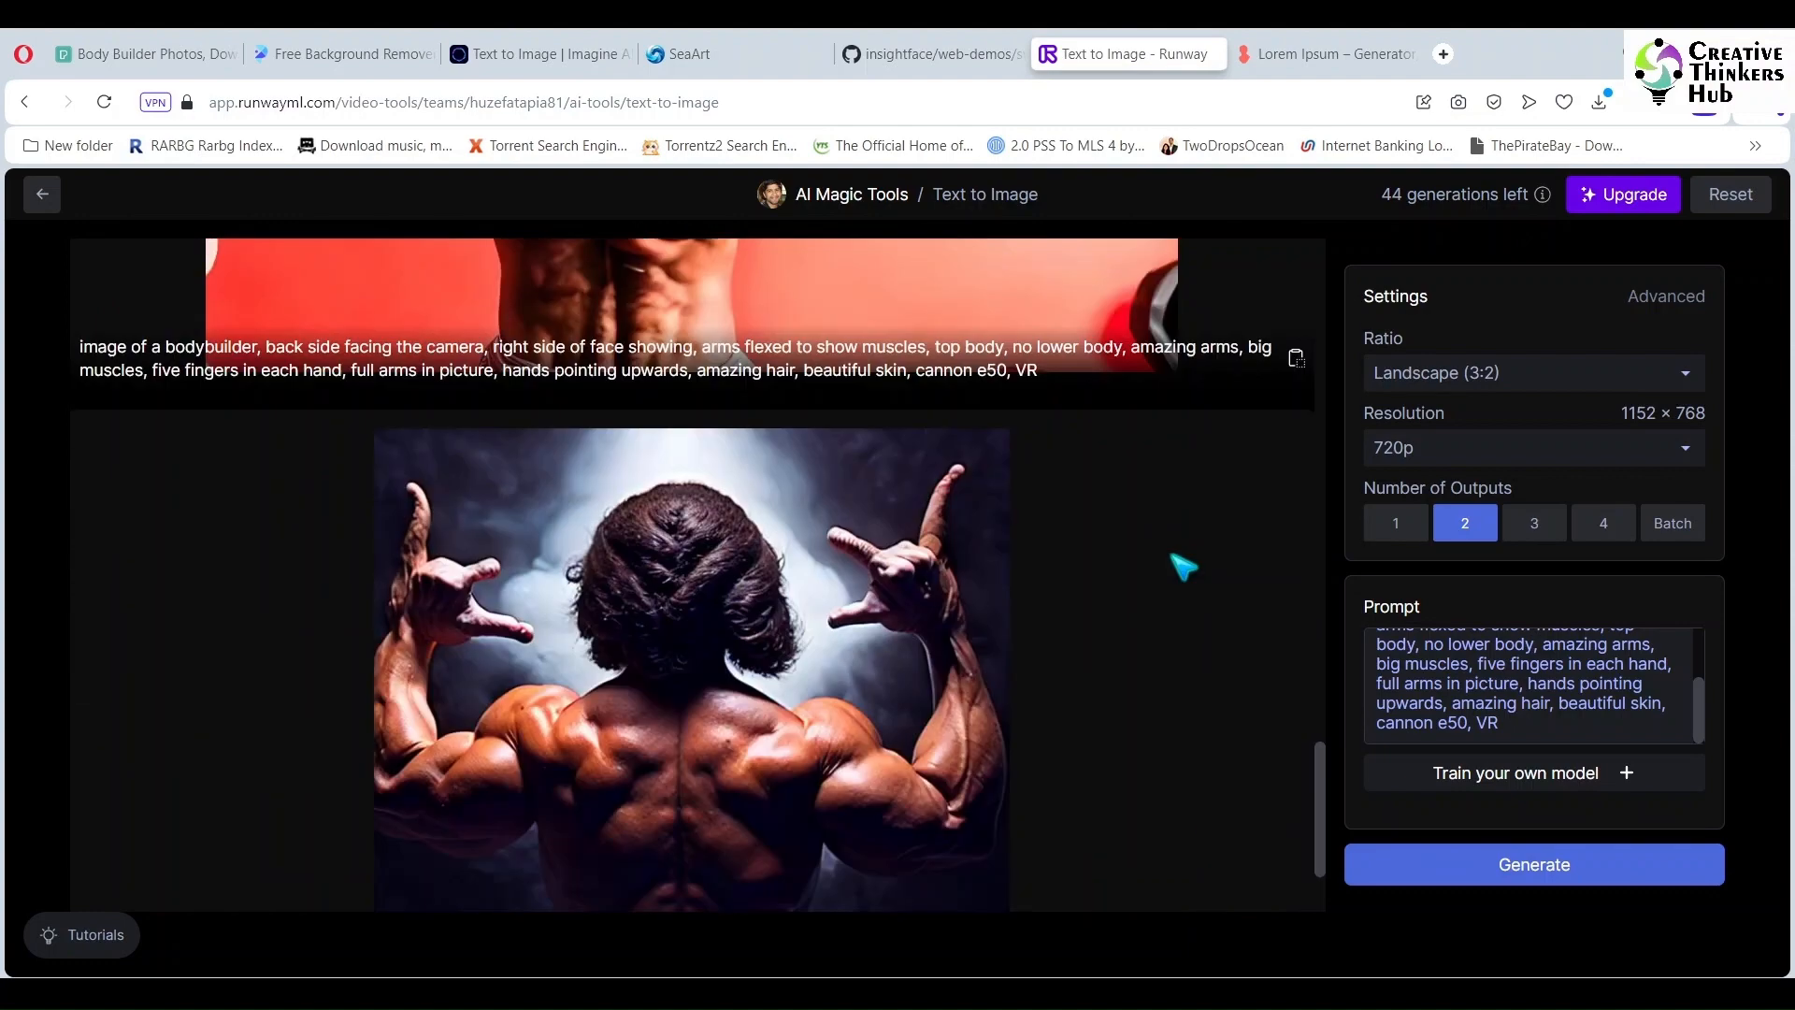
{"action": "scroll", "coordinate": [1092, 430], "scroll_direction": "up", "scroll_amount": 15}
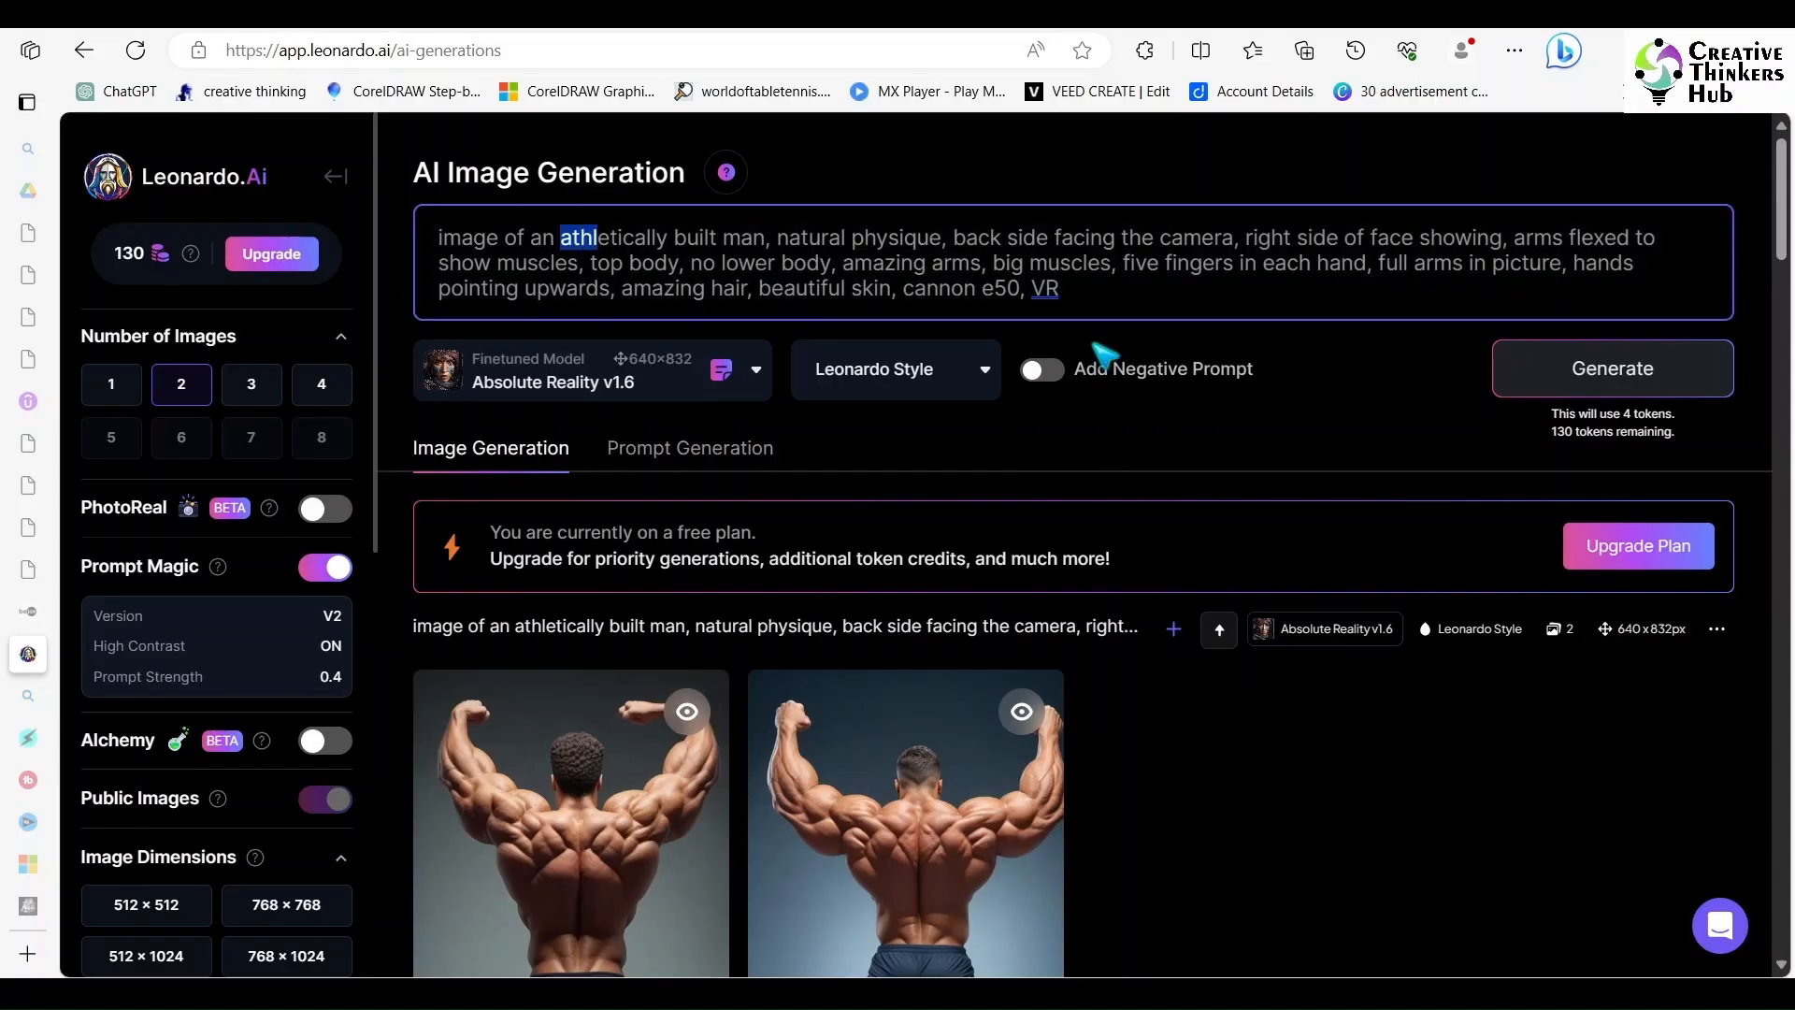
Switch to Leonardo.Ai, change the prompt to "image of a burning car, huge fire, big blast, 3:2, cannon e50, VR" and generate two images
{"action": "mouse_move", "coordinate": [764, 237]}
{"action": "left_mouse_down"}
{"action": "mouse_move", "coordinate": [796, 288]}
{"action": "mouse_move", "coordinate": [1021, 287]}
{"action": "mouse_move", "coordinate": [897, 288]}
{"action": "left_mouse_up"}
{"action": "key", "text": "BackSpace"}
{"action": "key", "text": "BackSpace"}
{"action": "type", "text": "burning car,"}
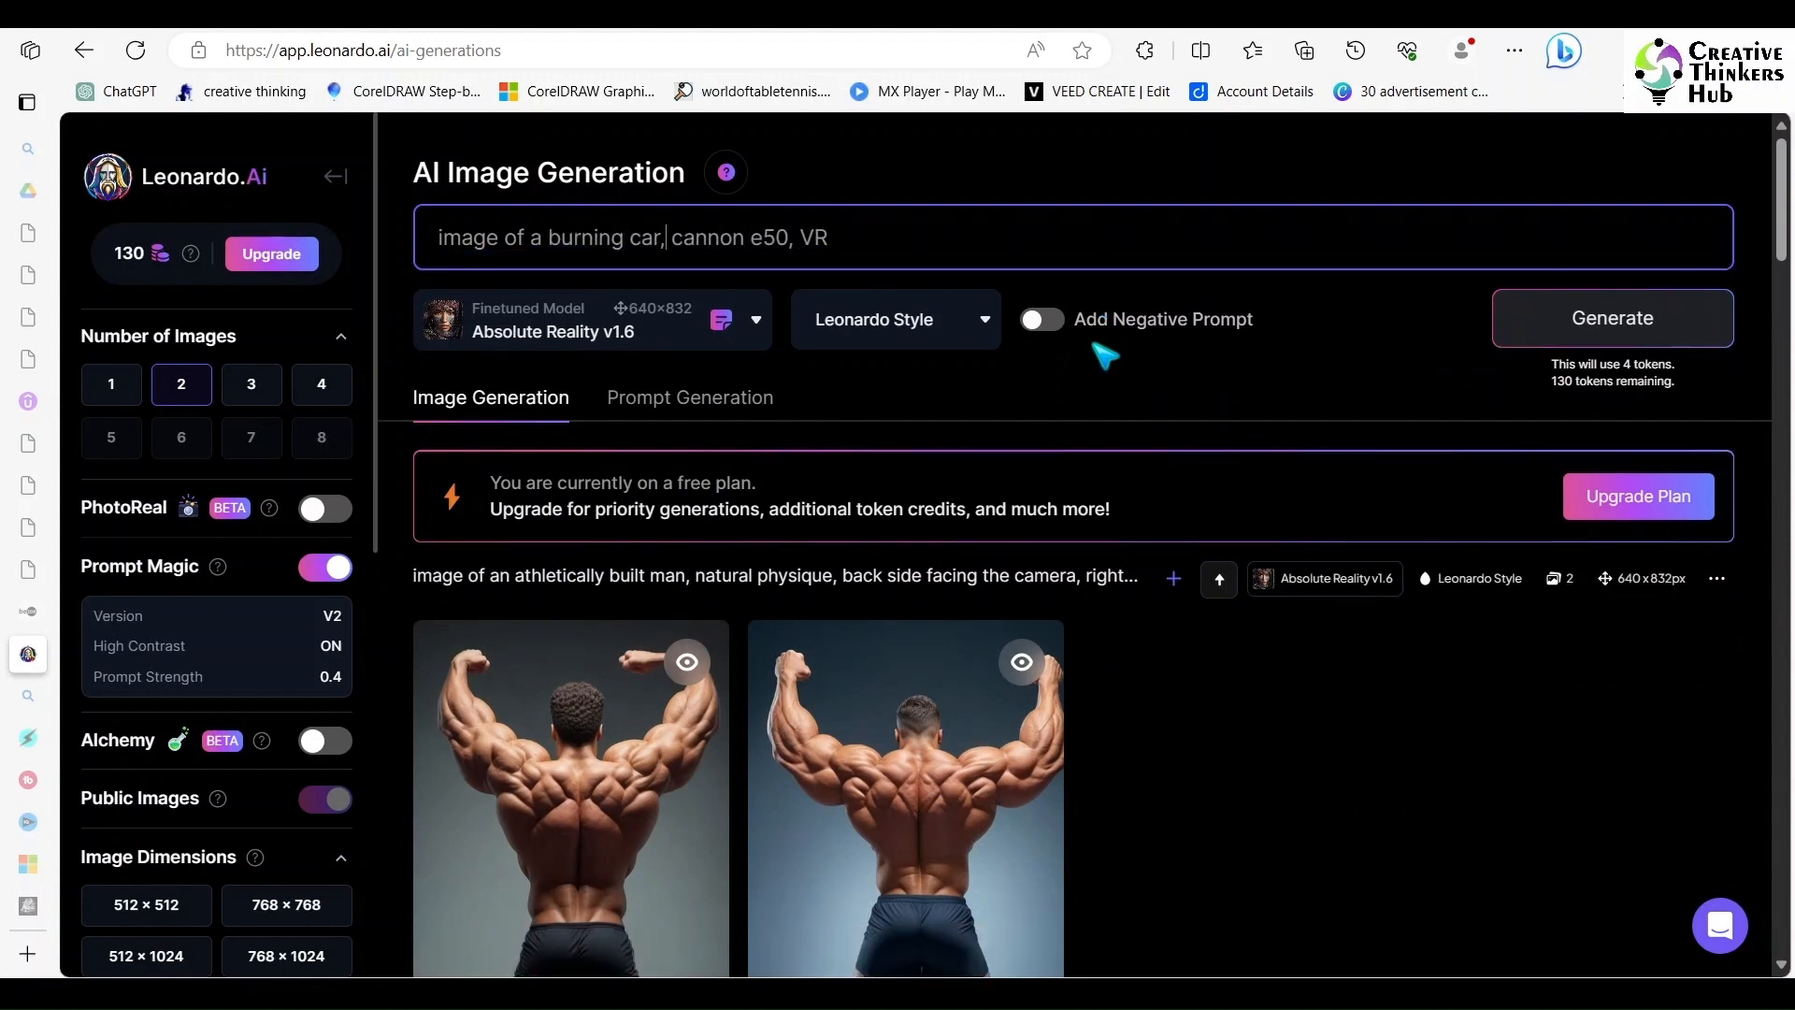
{"action": "type", "text": " huge fire,"}
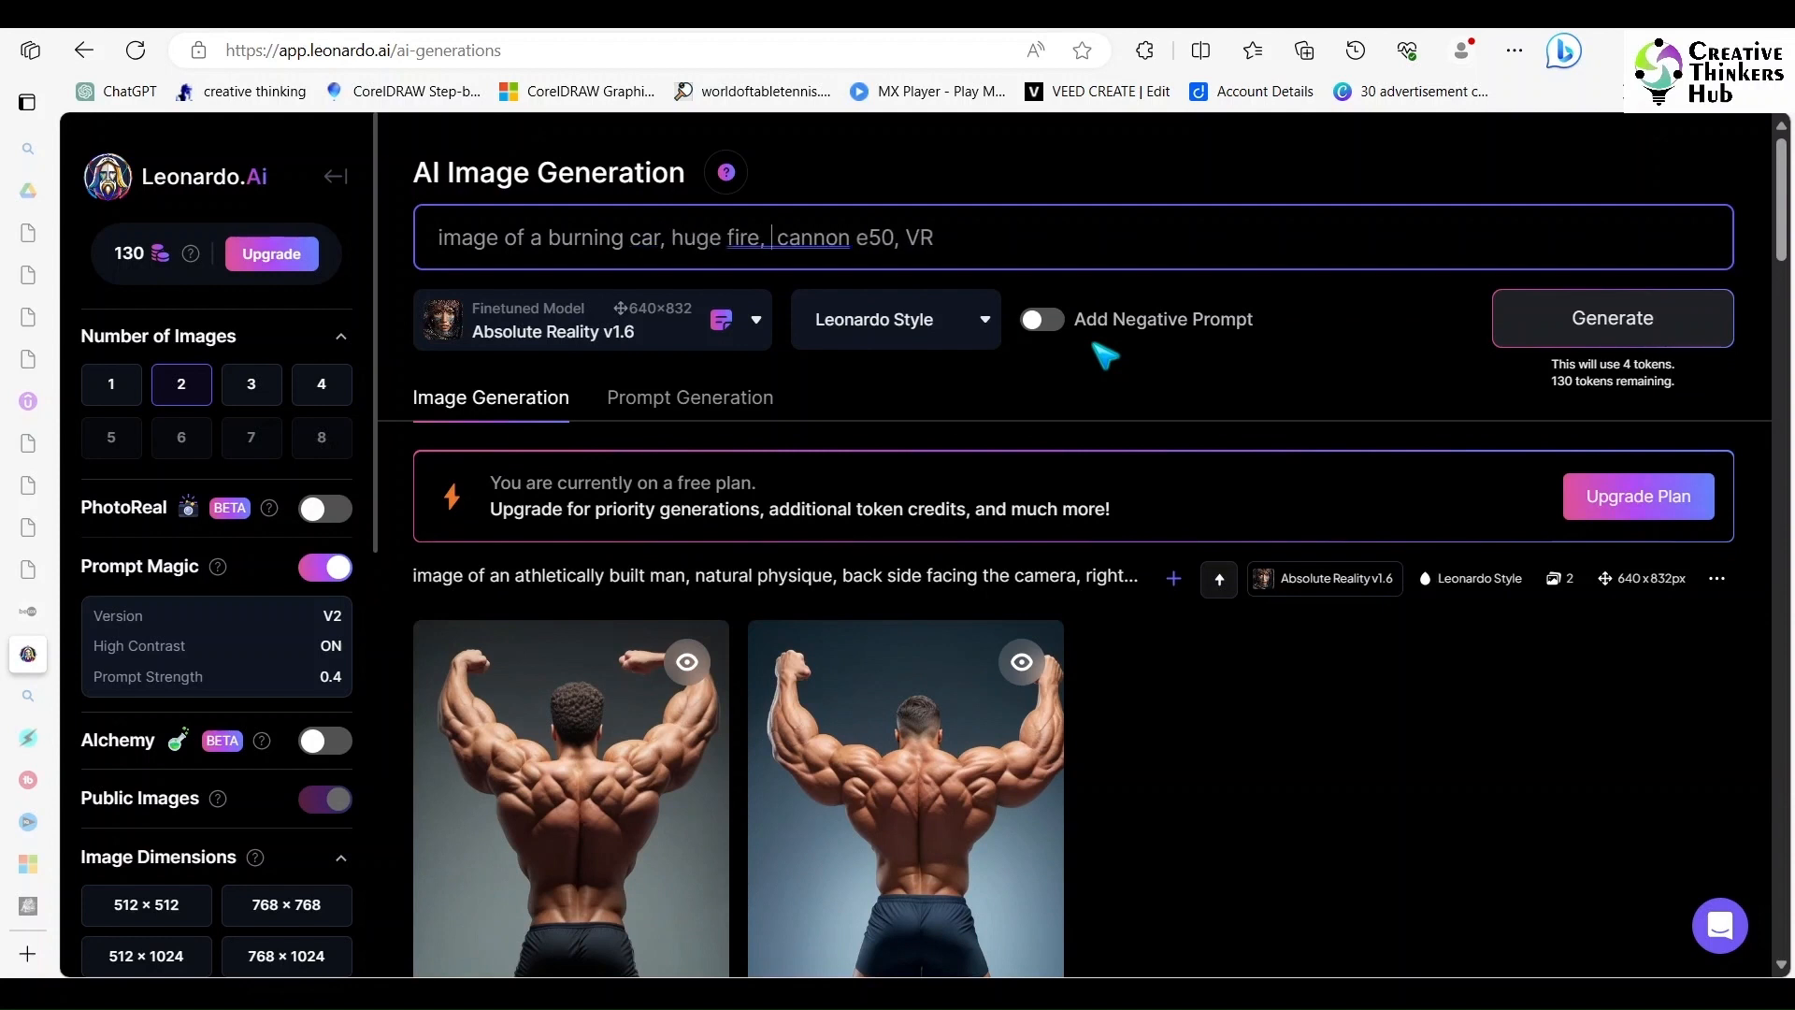
{"action": "type", "text": " 3:2,"}
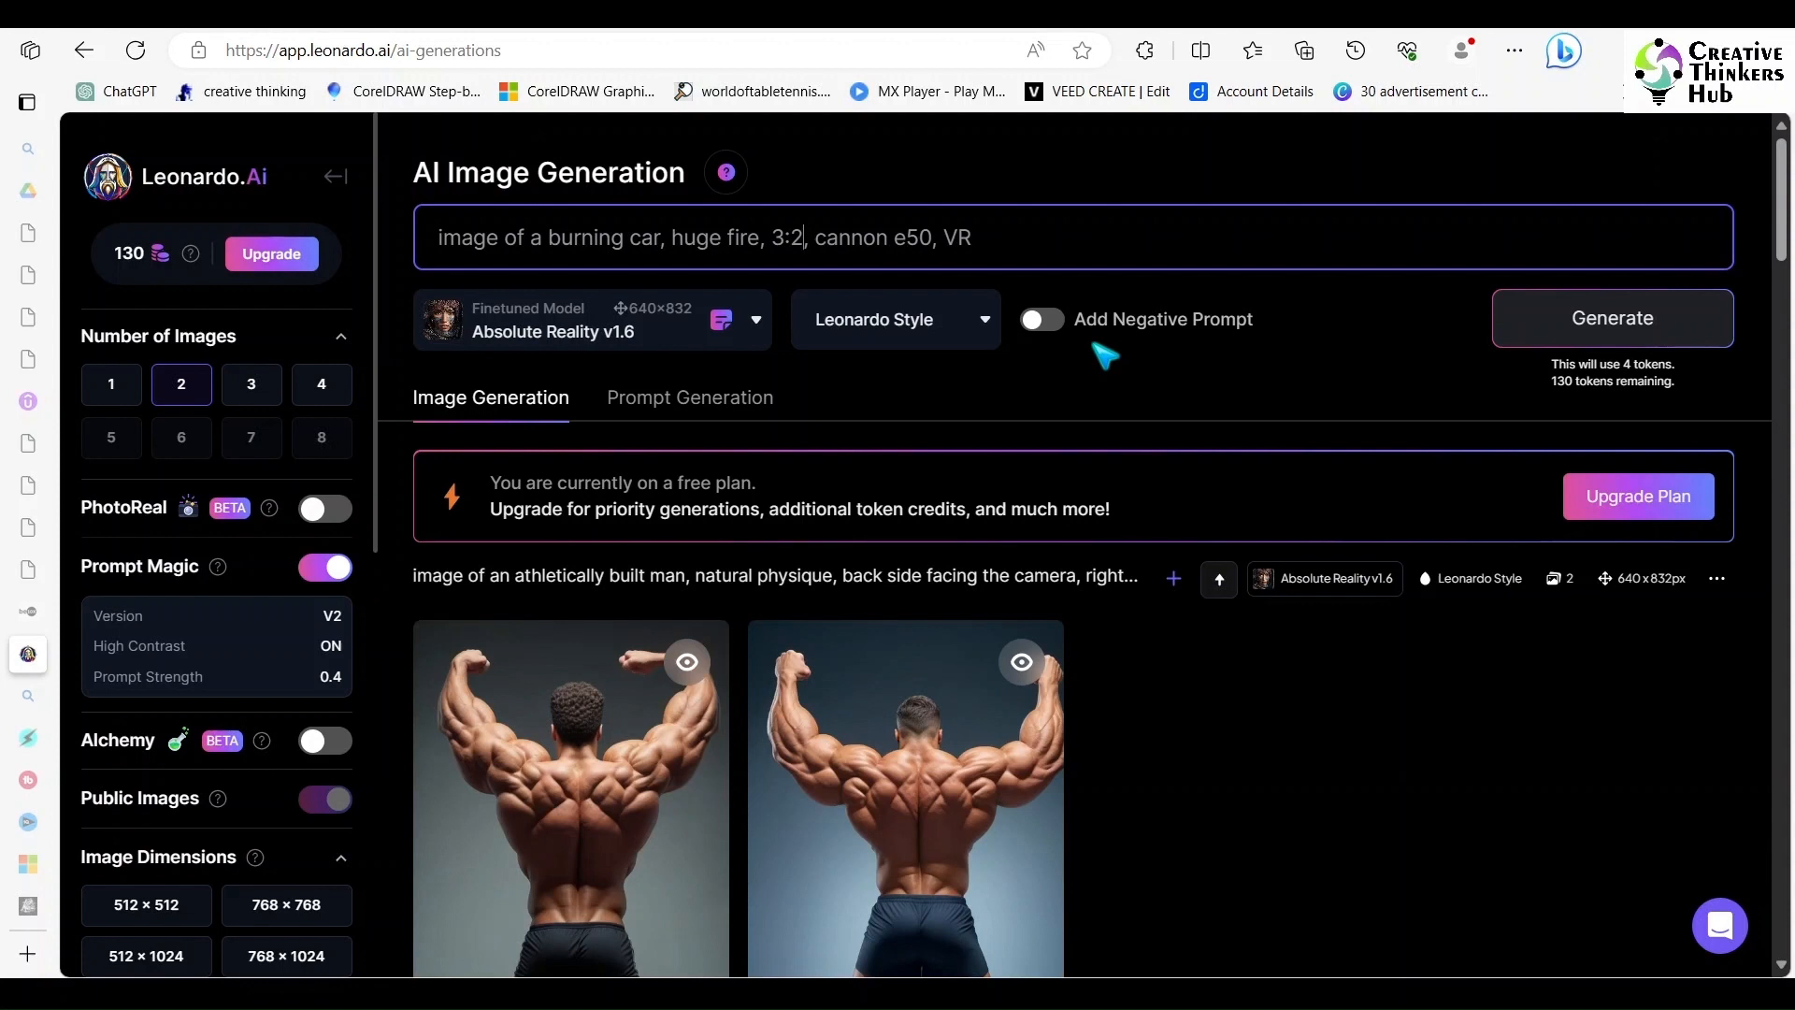
{"action": "key", "text": "Right"}
{"action": "key", "text": "Right"}
{"action": "type", "text": "big blast,"}
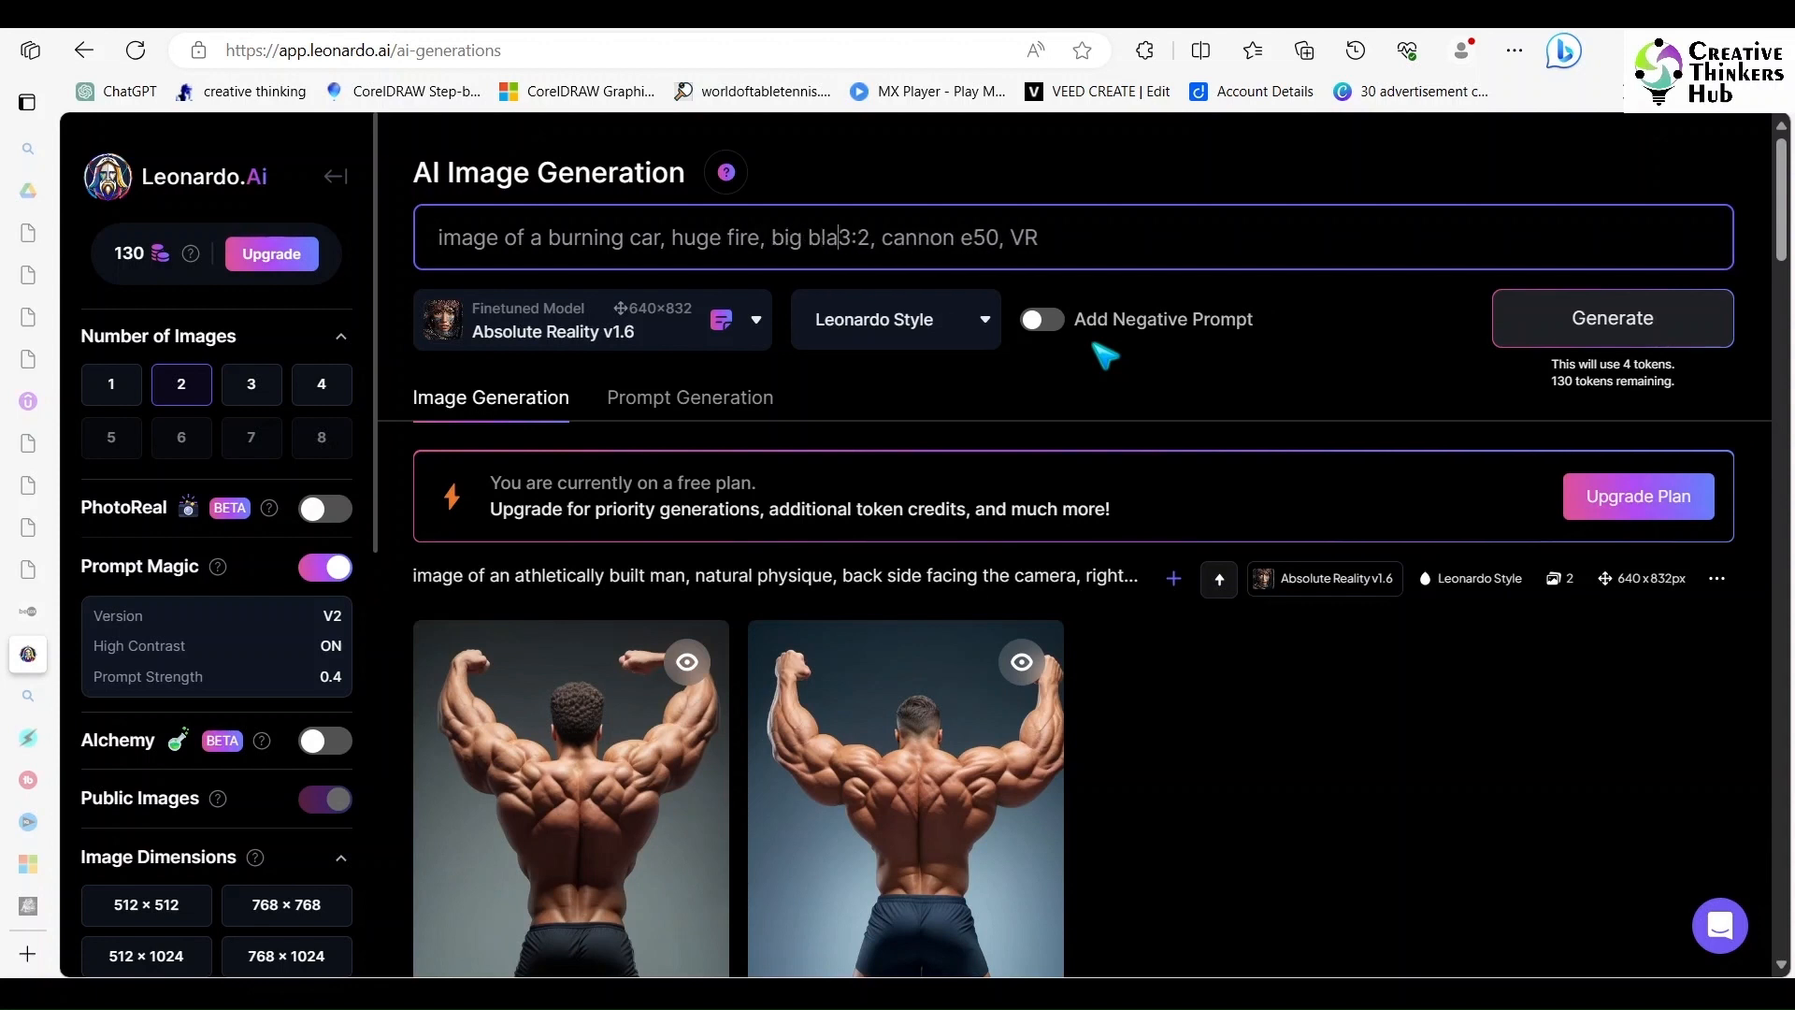
{"action": "key", "text": "ctrl+Return"}
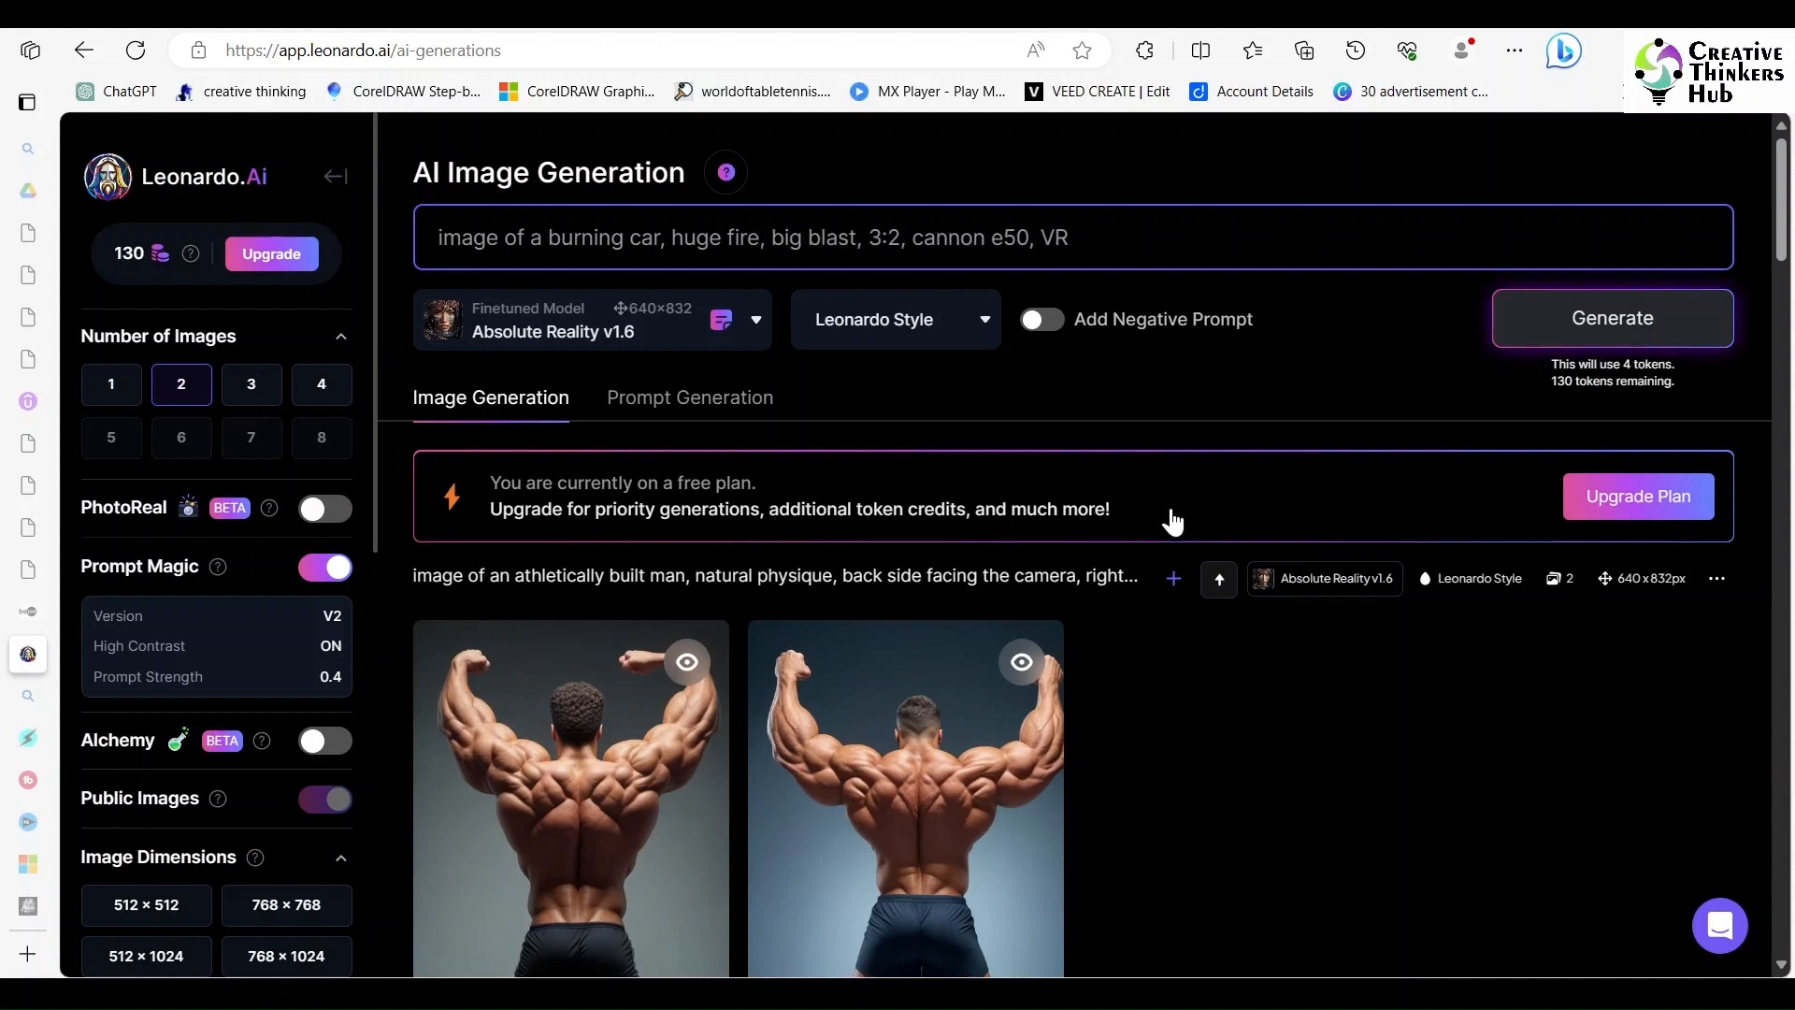
{"action": "scroll", "coordinate": [1181, 521], "scroll_direction": "down", "scroll_amount": 1}
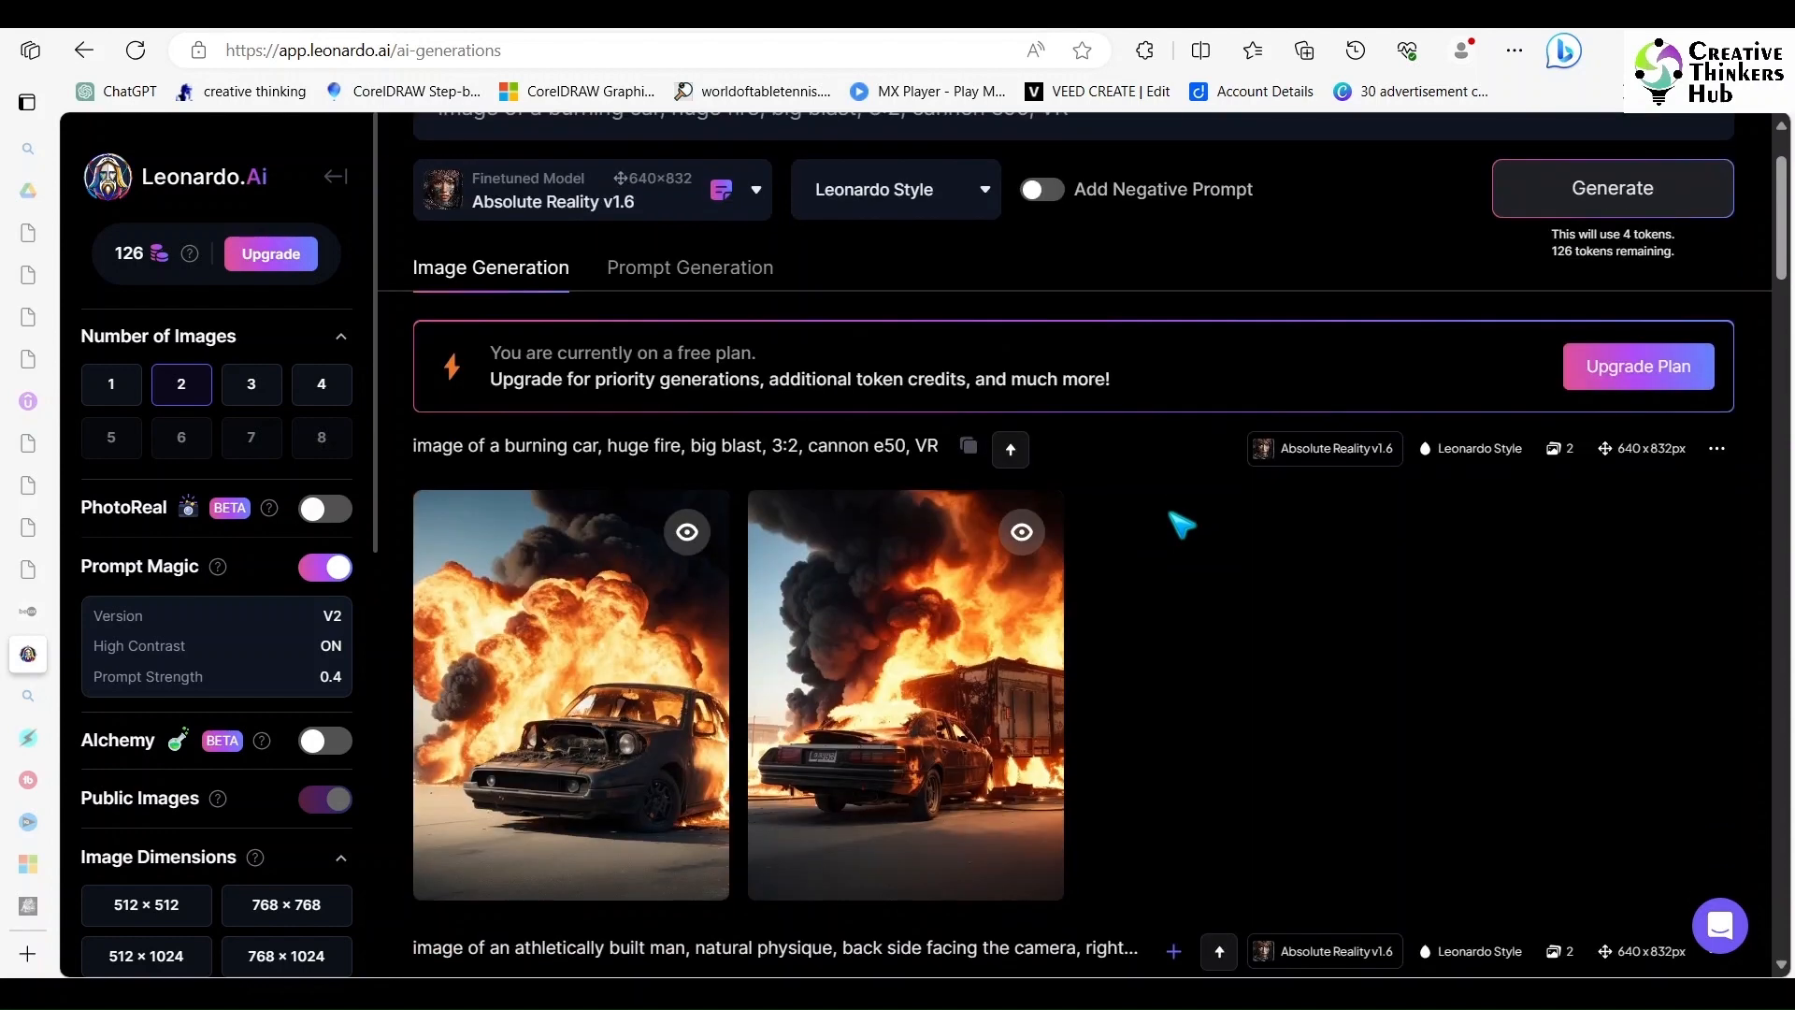
Open the burning car image with the trailer behind it, compare its HD Smooth Upscaled and original versions, and download the original
{"action": "left_click", "coordinate": [861, 732]}
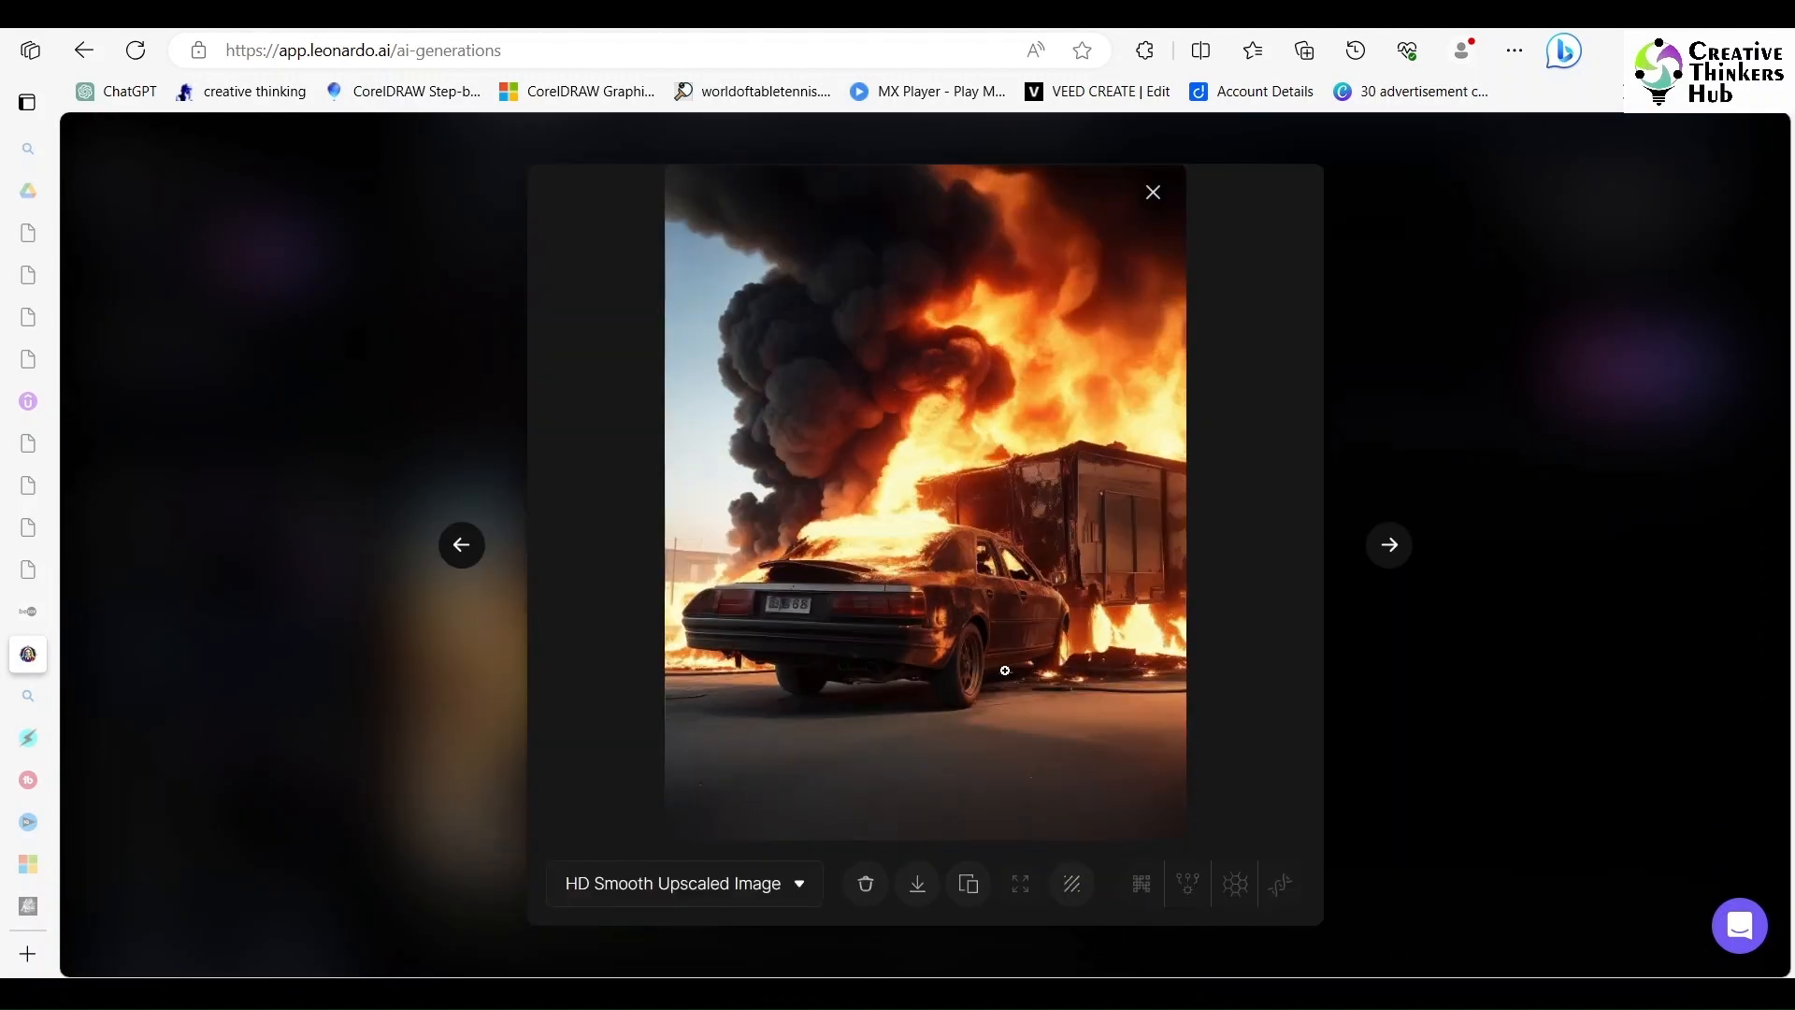
{"action": "left_click", "coordinate": [787, 883]}
{"action": "left_click", "coordinate": [681, 806]}
{"action": "left_click", "coordinate": [733, 883]}
{"action": "left_click", "coordinate": [731, 844]}
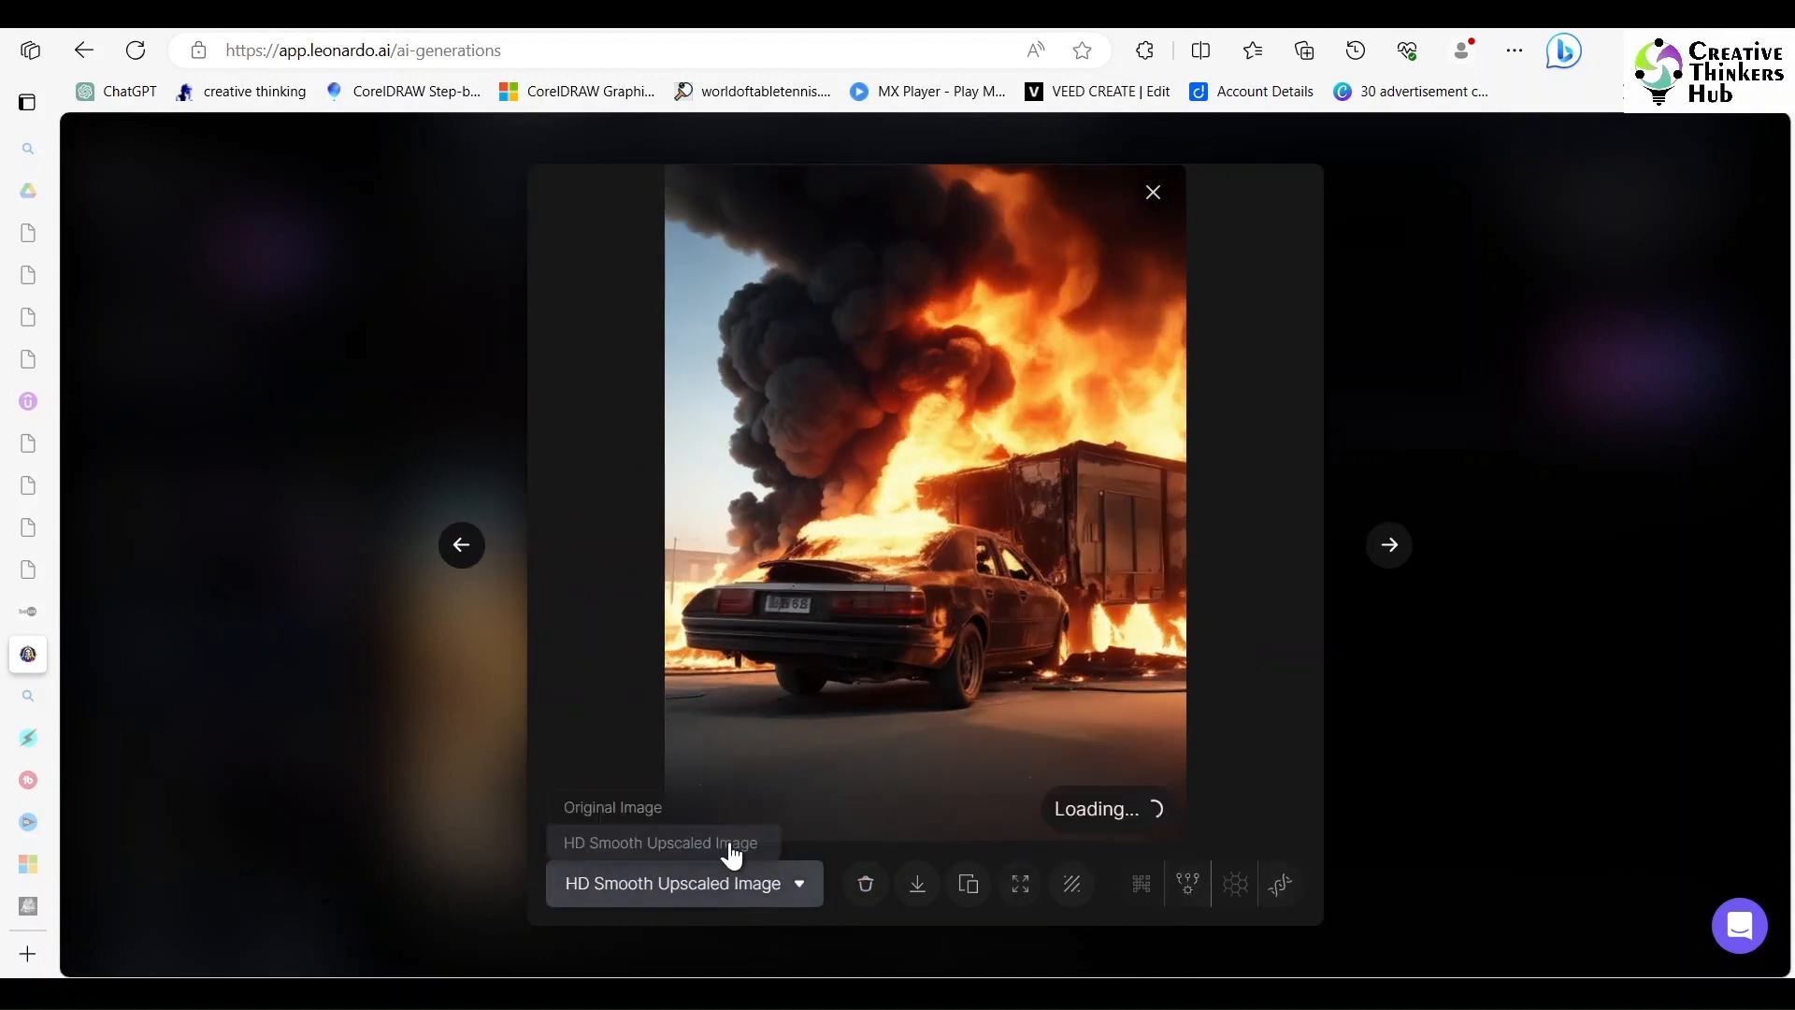
{"action": "left_click", "coordinate": [777, 883]}
{"action": "left_click", "coordinate": [740, 810]}
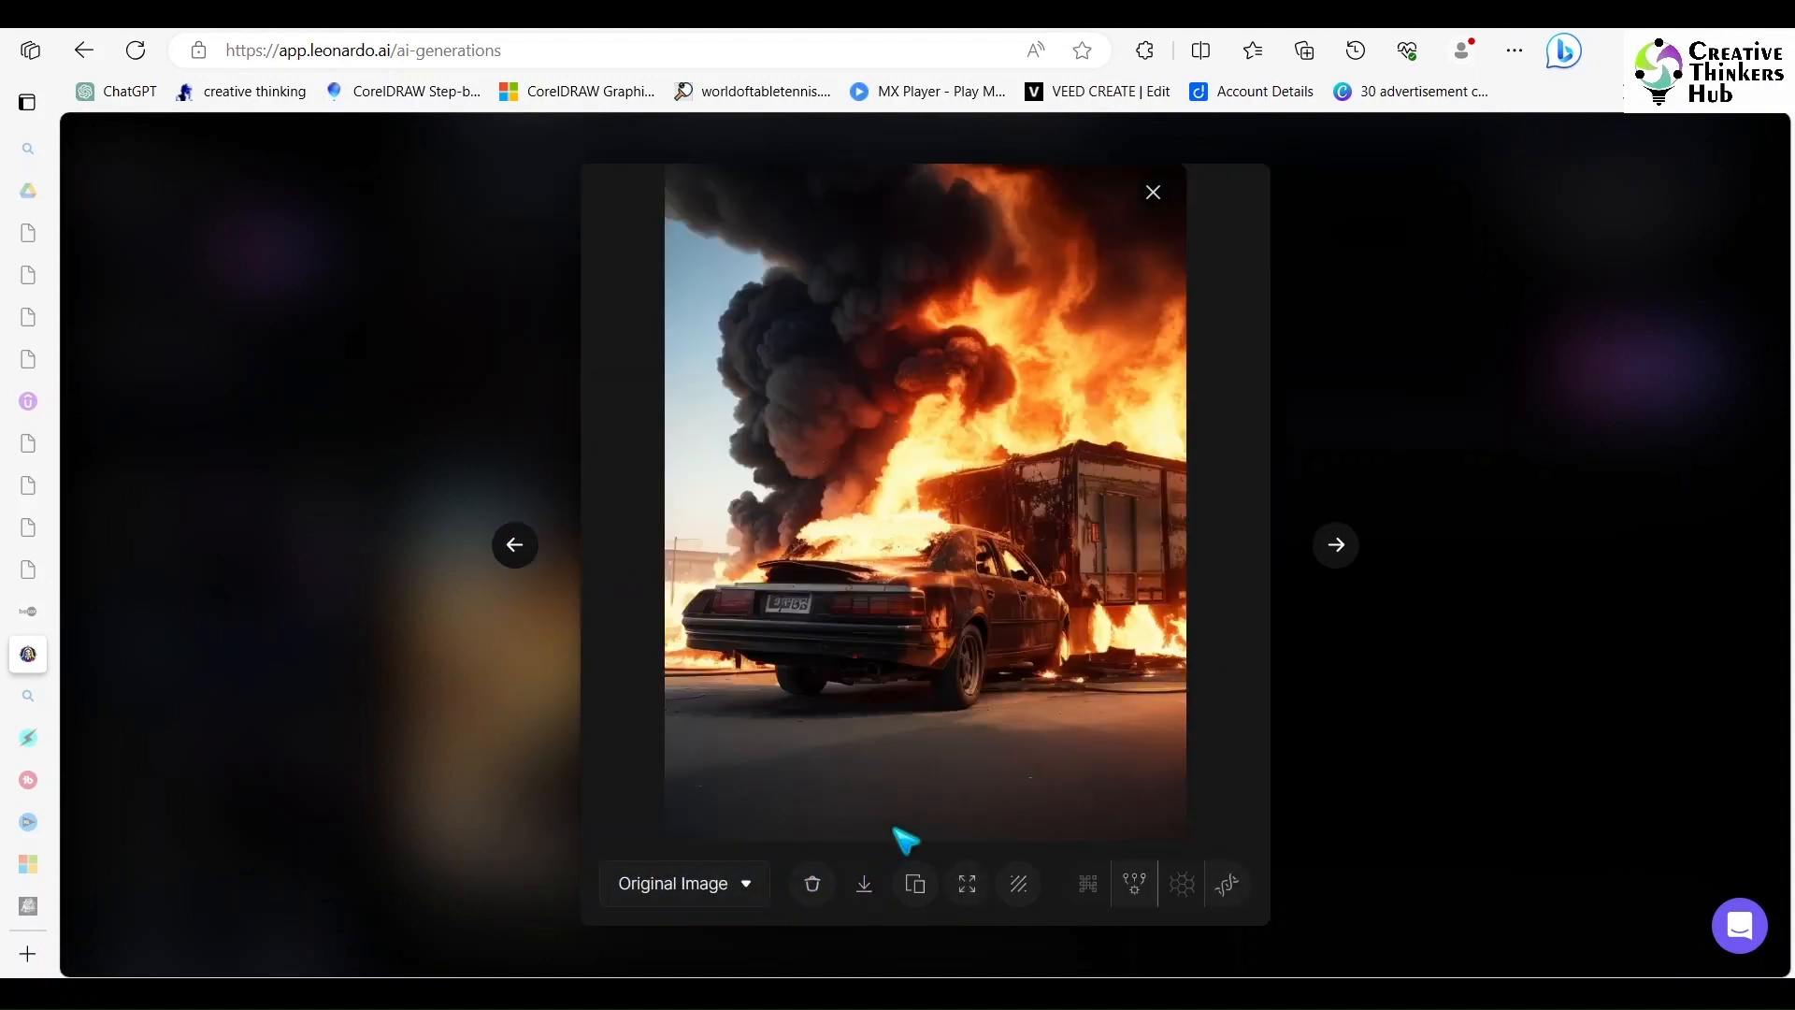
{"action": "left_click", "coordinate": [864, 883]}
{"action": "left_click", "coordinate": [1327, 299]}
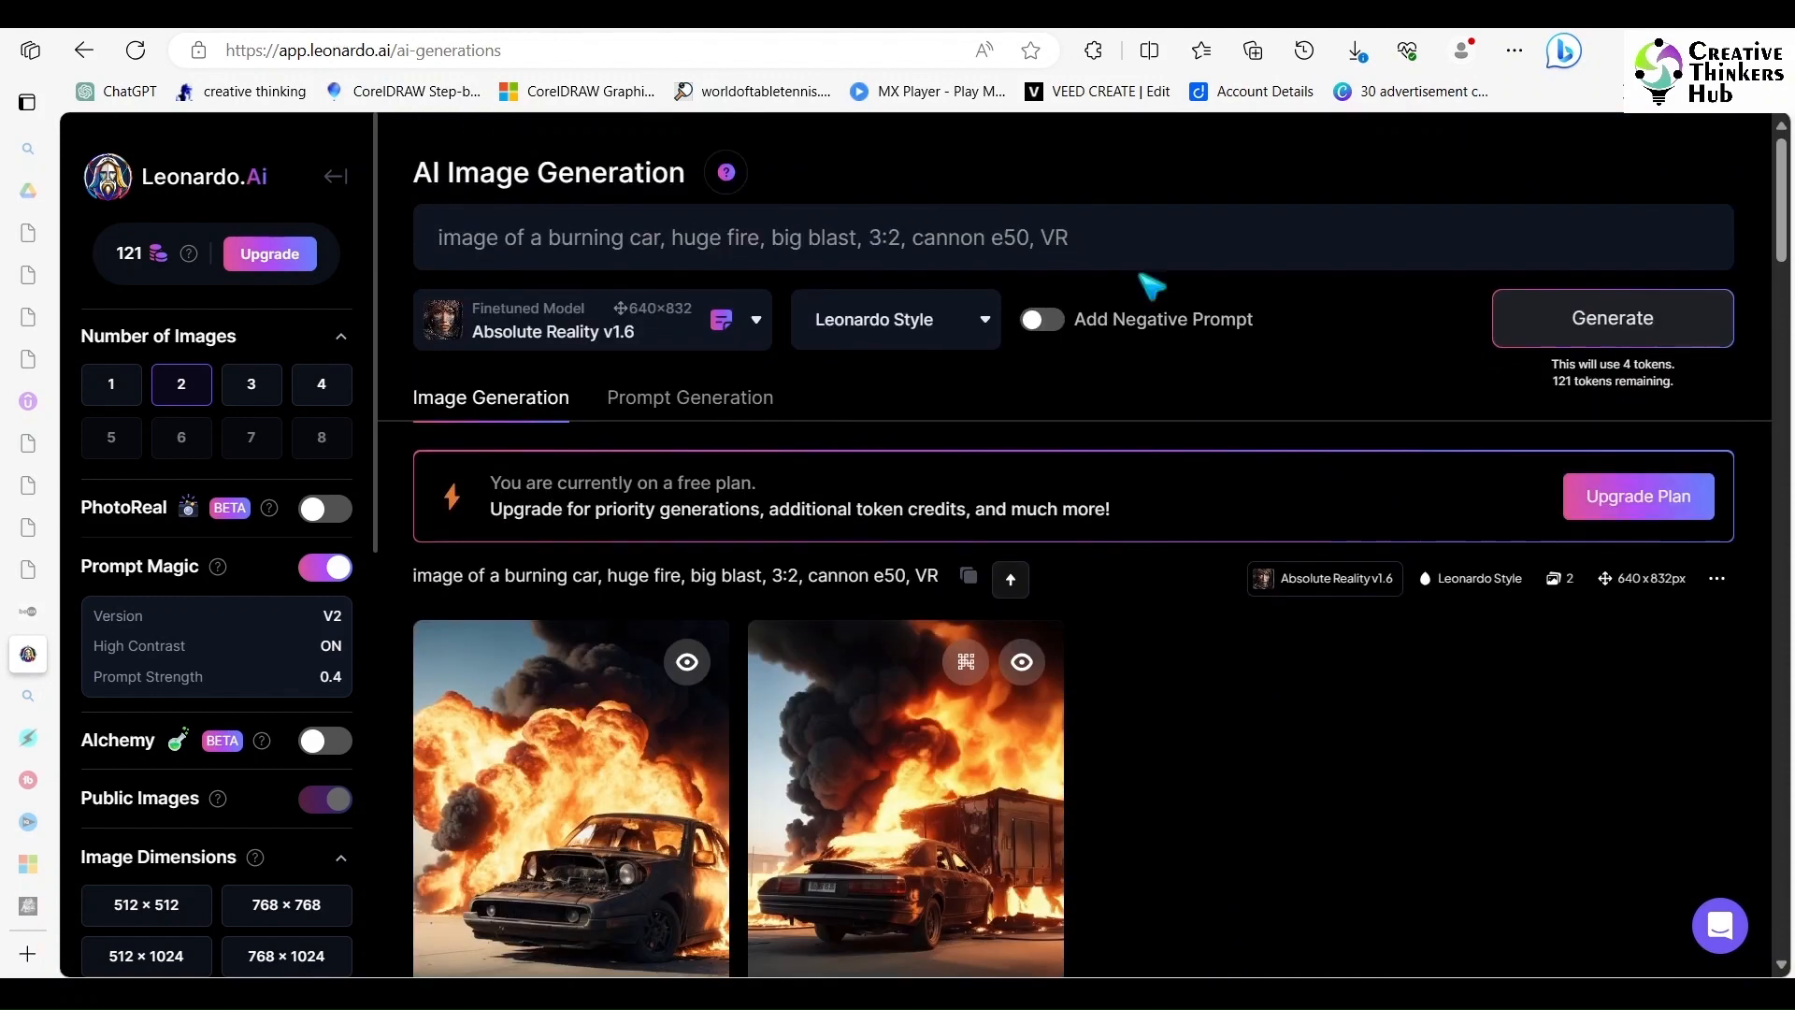
Copy the burning car prompt and generate two more images from it in Leonardo.Ai
{"action": "triple_click", "coordinate": [1141, 243]}
{"action": "key", "text": "ctrl+c"}
{"action": "key", "text": "Return"}
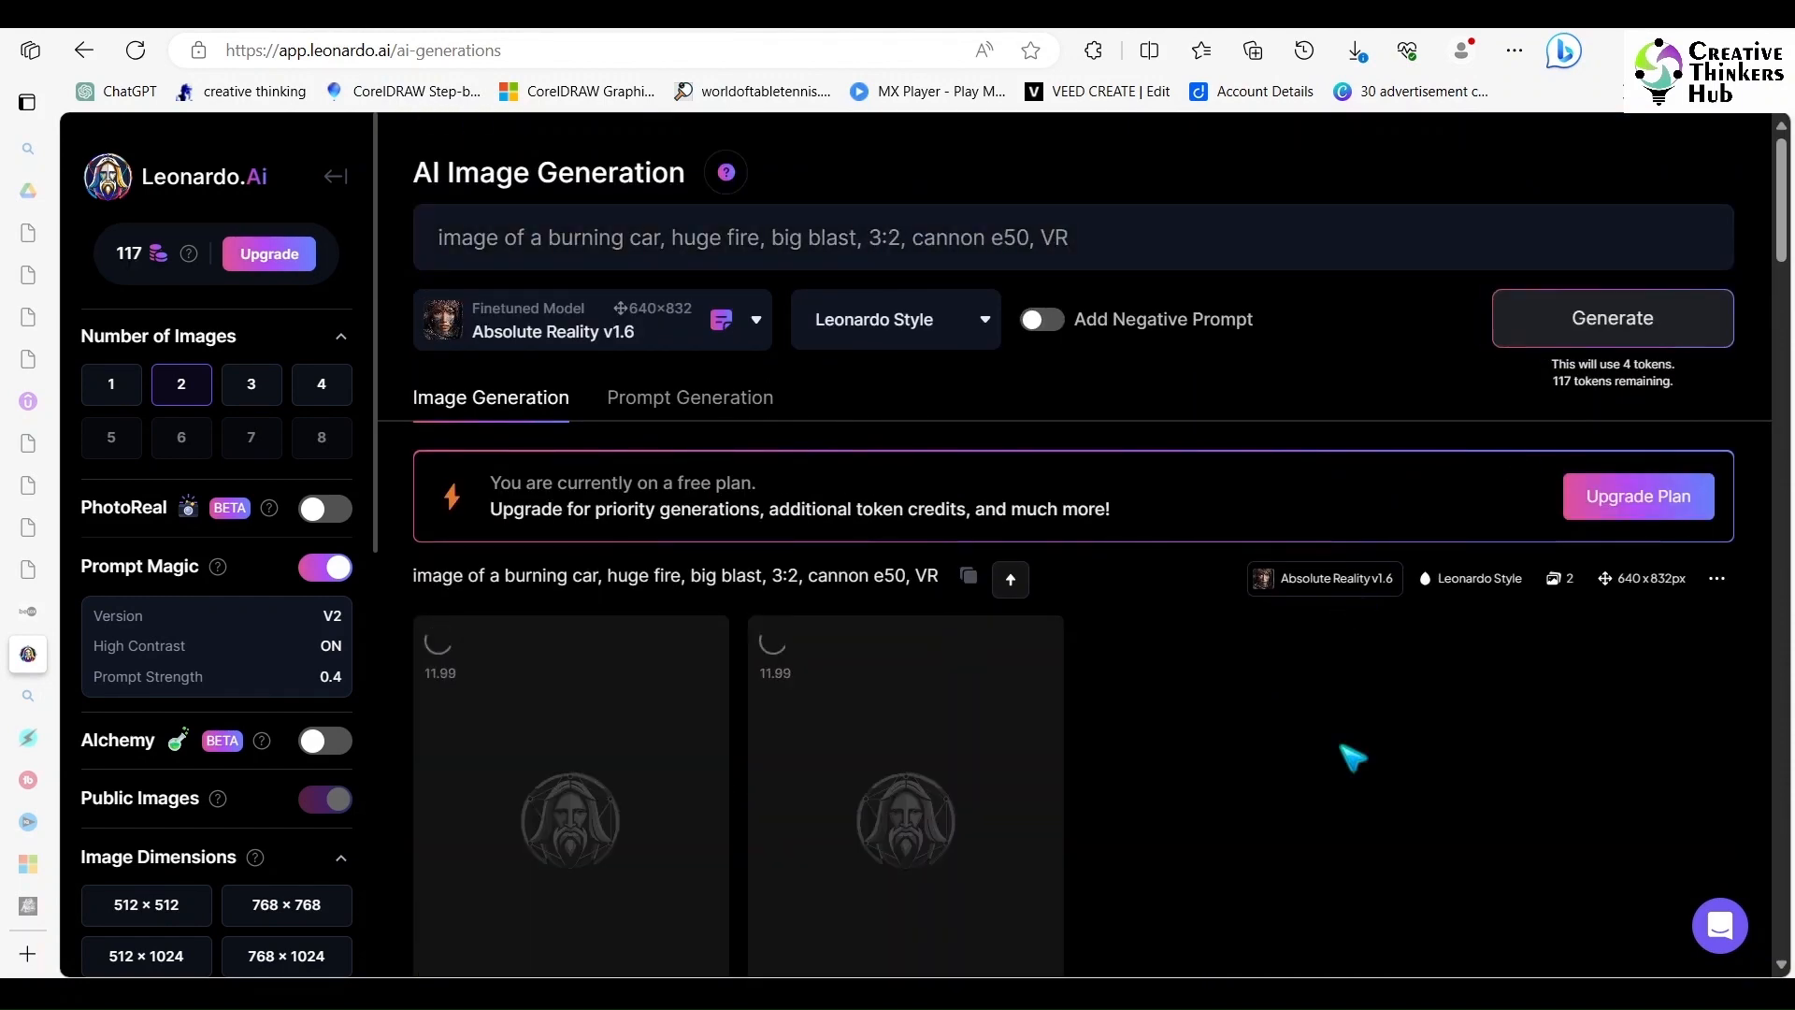
{"action": "scroll", "coordinate": [1329, 736], "scroll_direction": "down", "scroll_amount": 3}
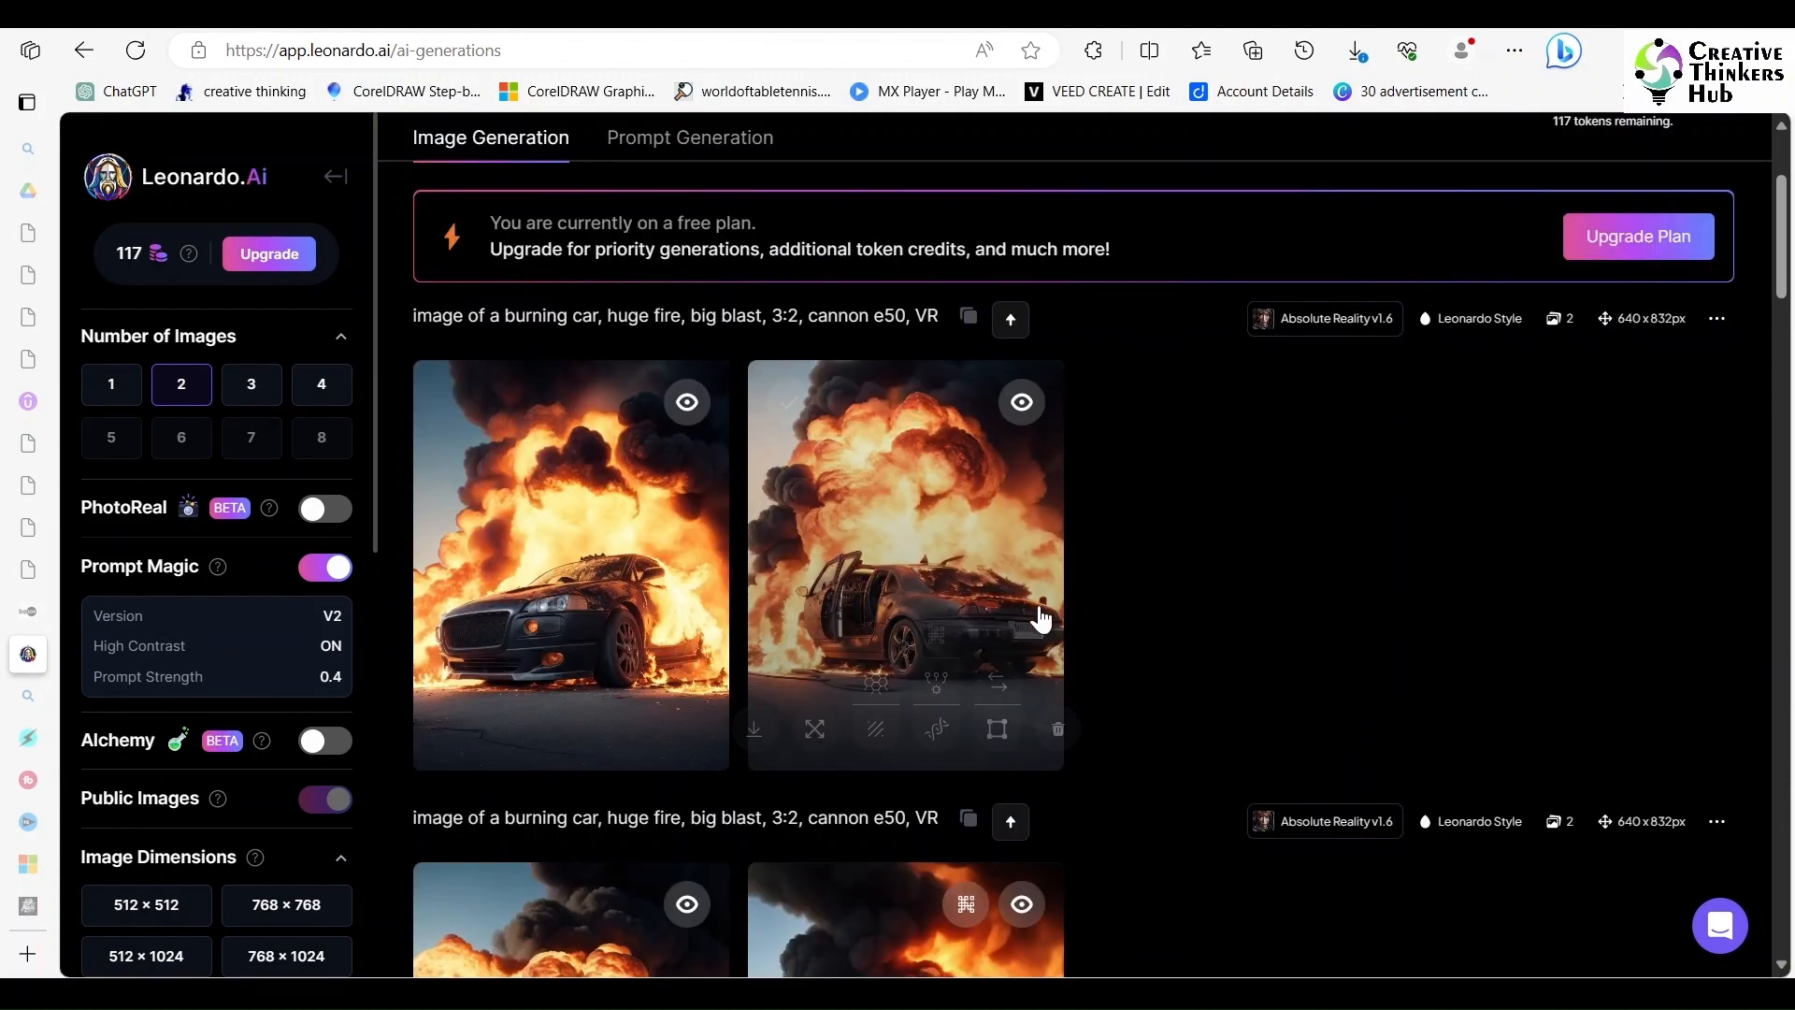
Enlarge the new image of the burning car with its door open and save both pending downloads as JPG files in Downloads
{"action": "left_click", "coordinate": [1000, 553]}
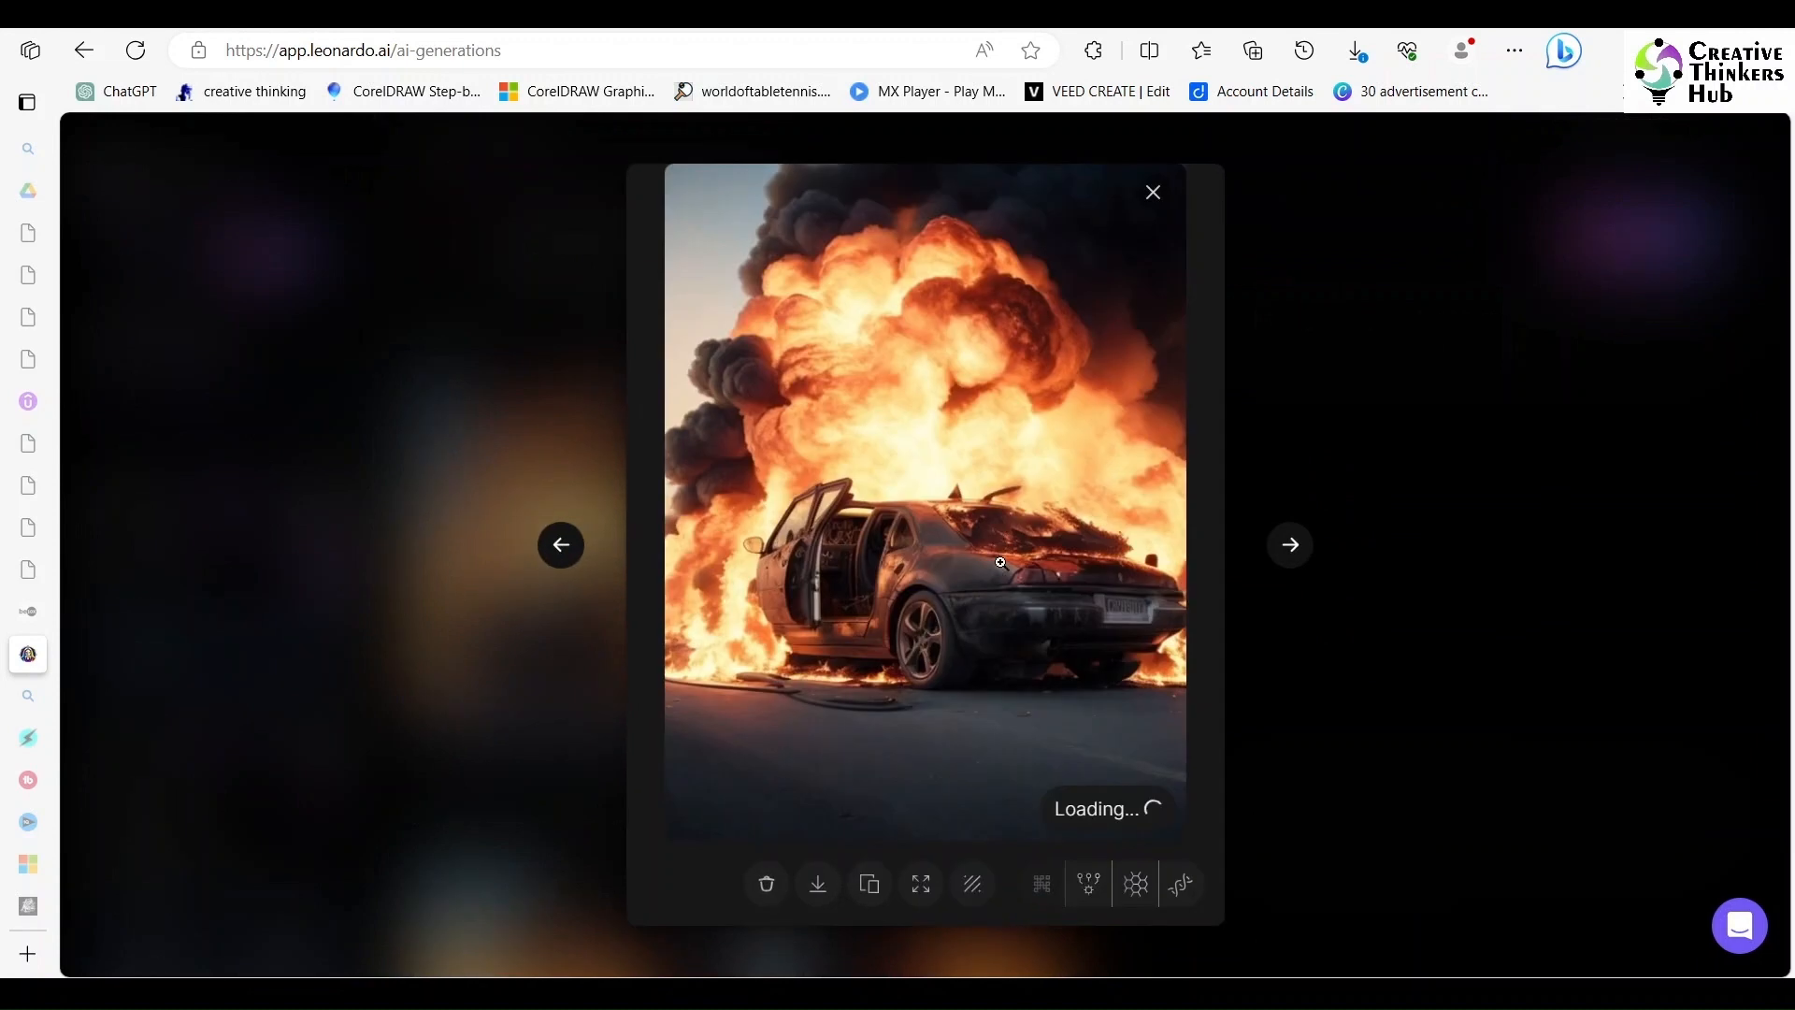
{"action": "right_click", "coordinate": [1000, 611]}
{"action": "left_click", "coordinate": [1004, 659]}
{"action": "scroll", "coordinate": [1004, 659], "scroll_direction": "down", "scroll_amount": 1}
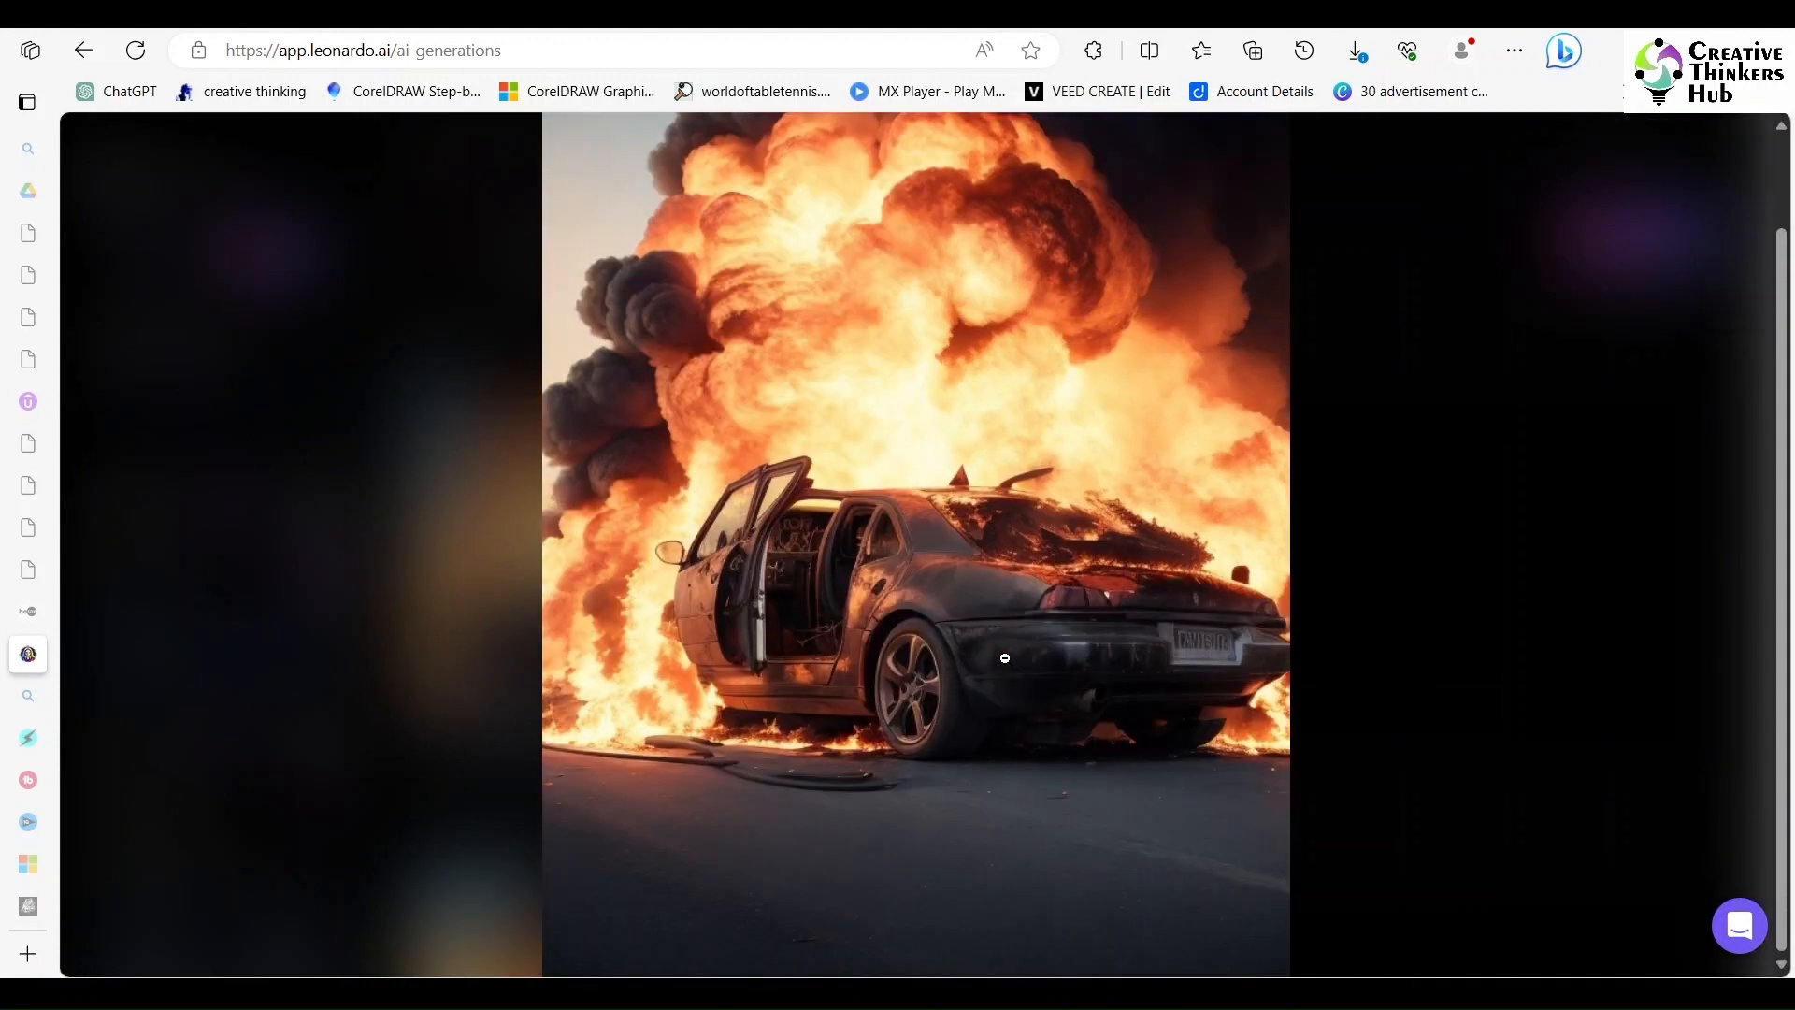
{"action": "left_click", "coordinate": [957, 667]}
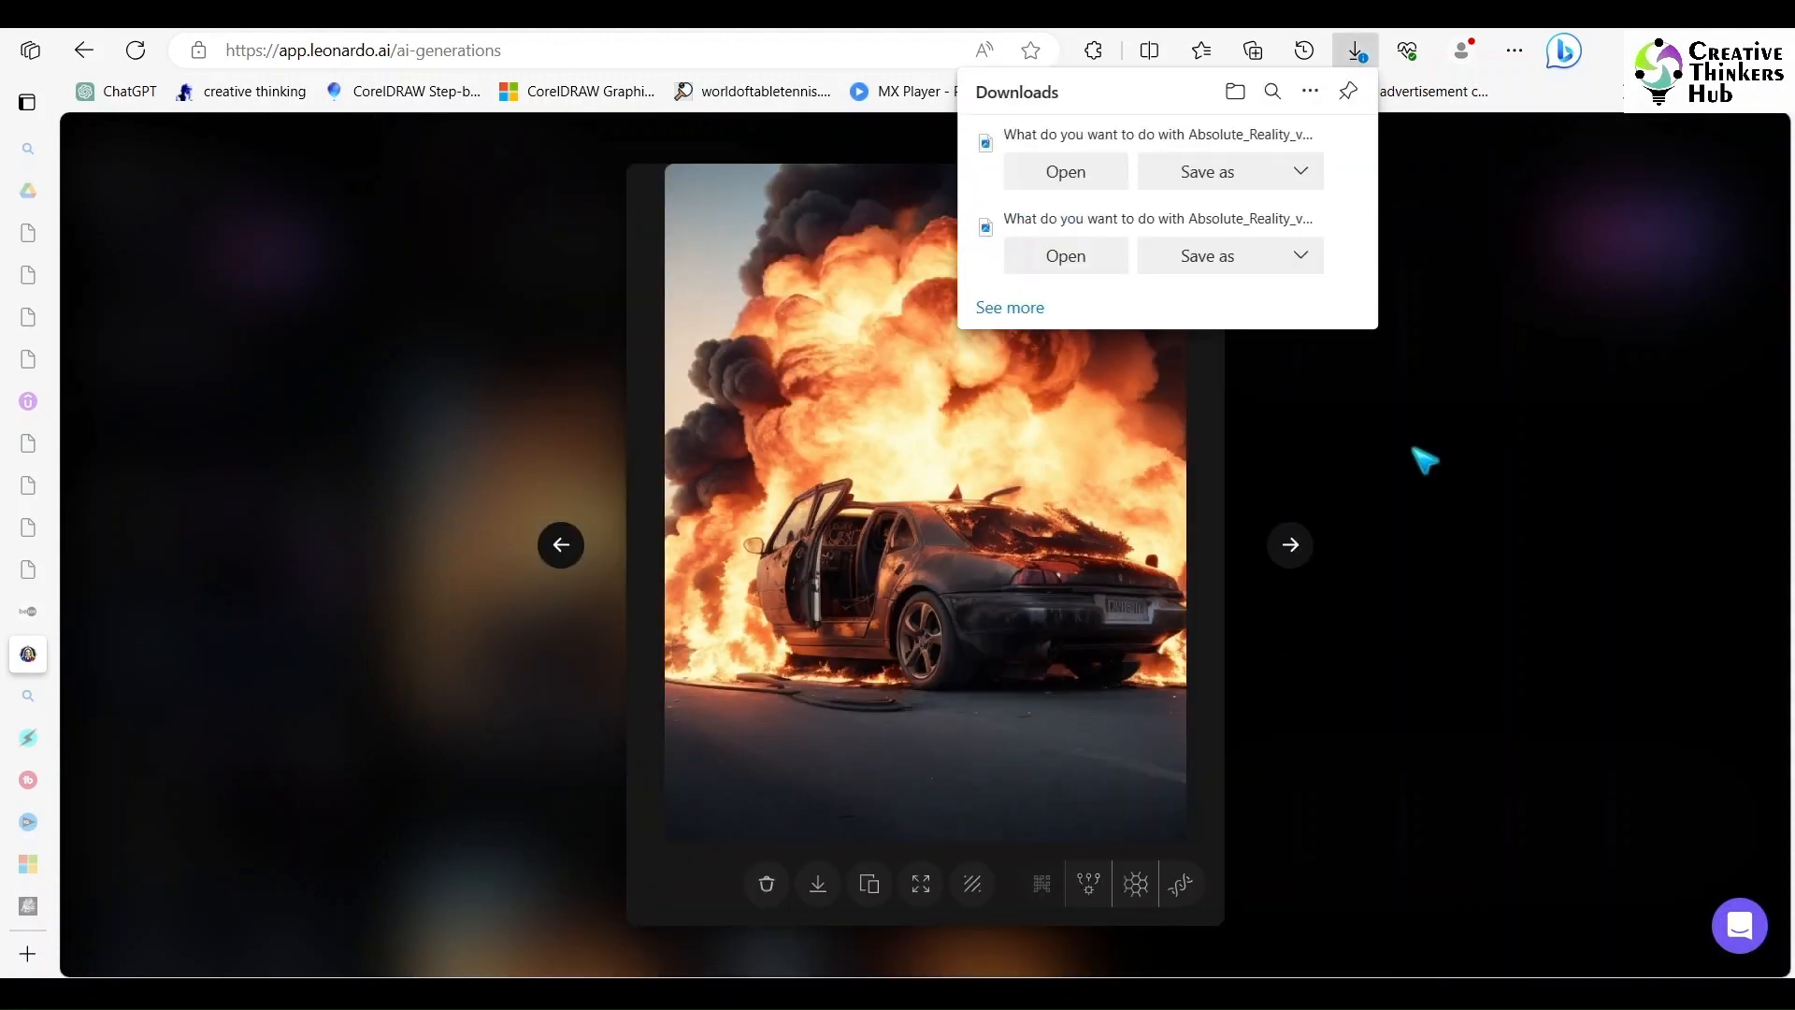
{"action": "left_click", "coordinate": [1233, 269]}
{"action": "left_click", "coordinate": [1384, 946]}
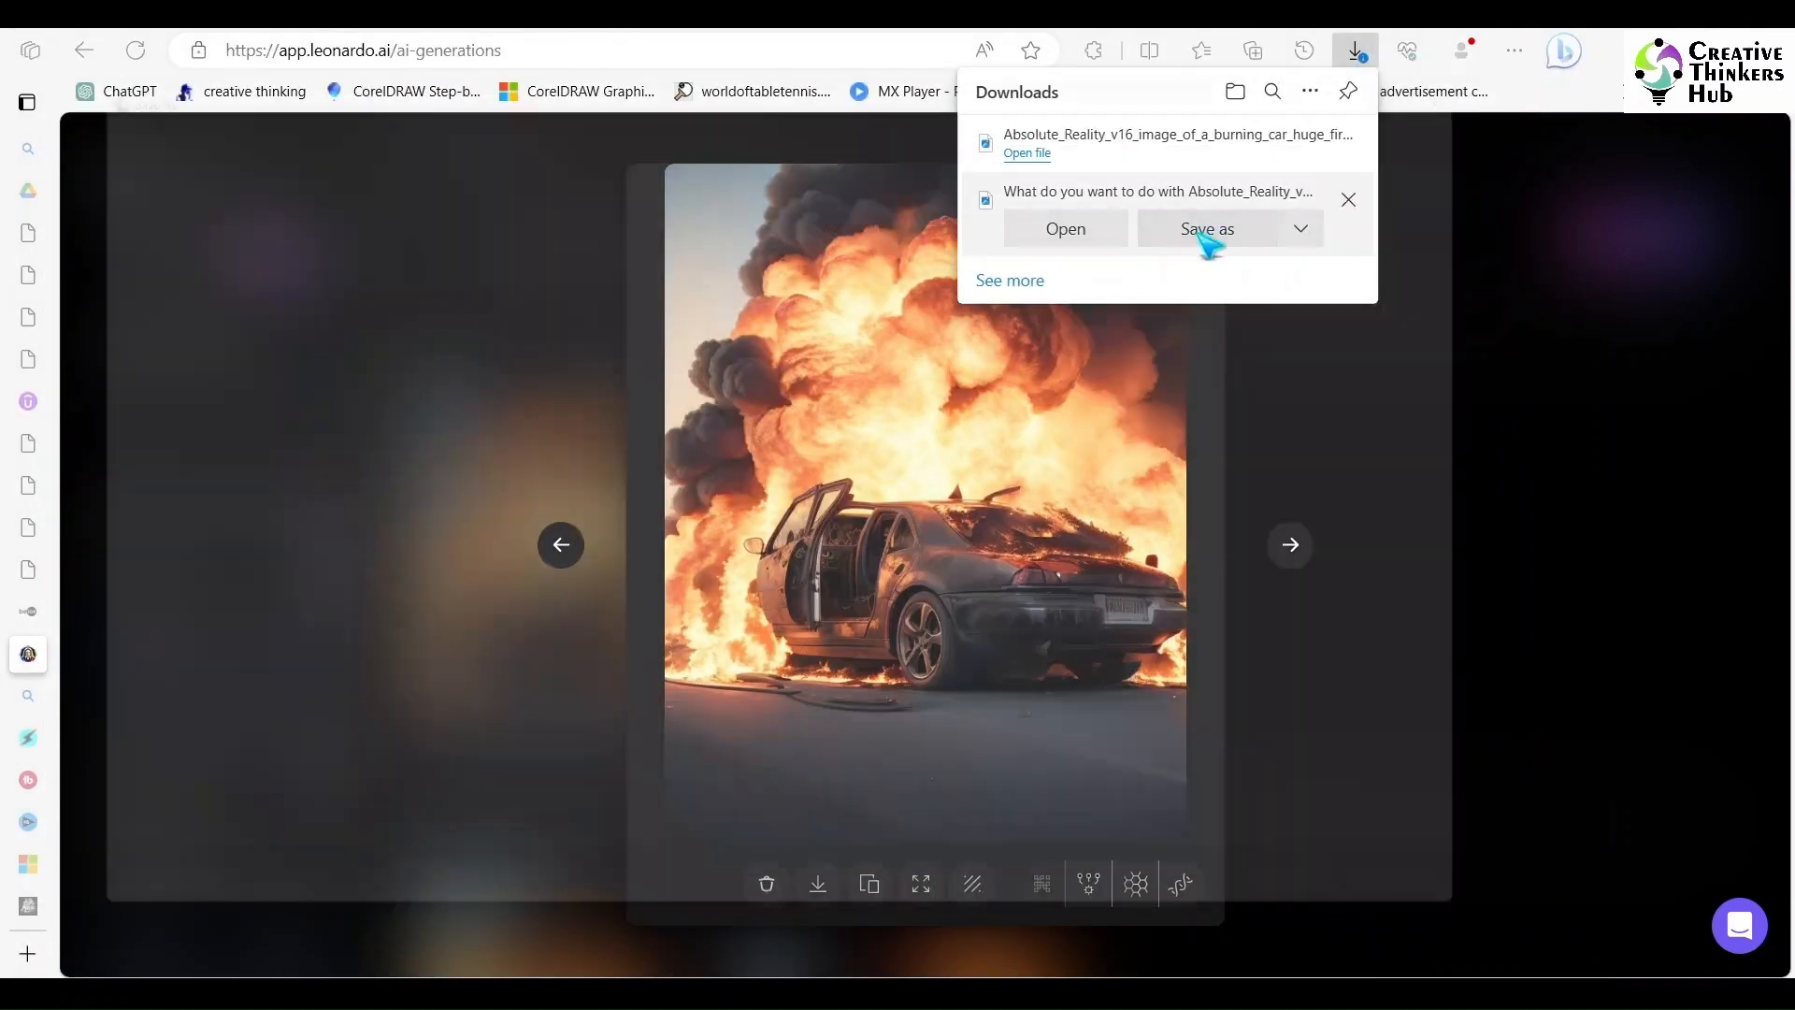
{"action": "left_click", "coordinate": [1206, 234]}
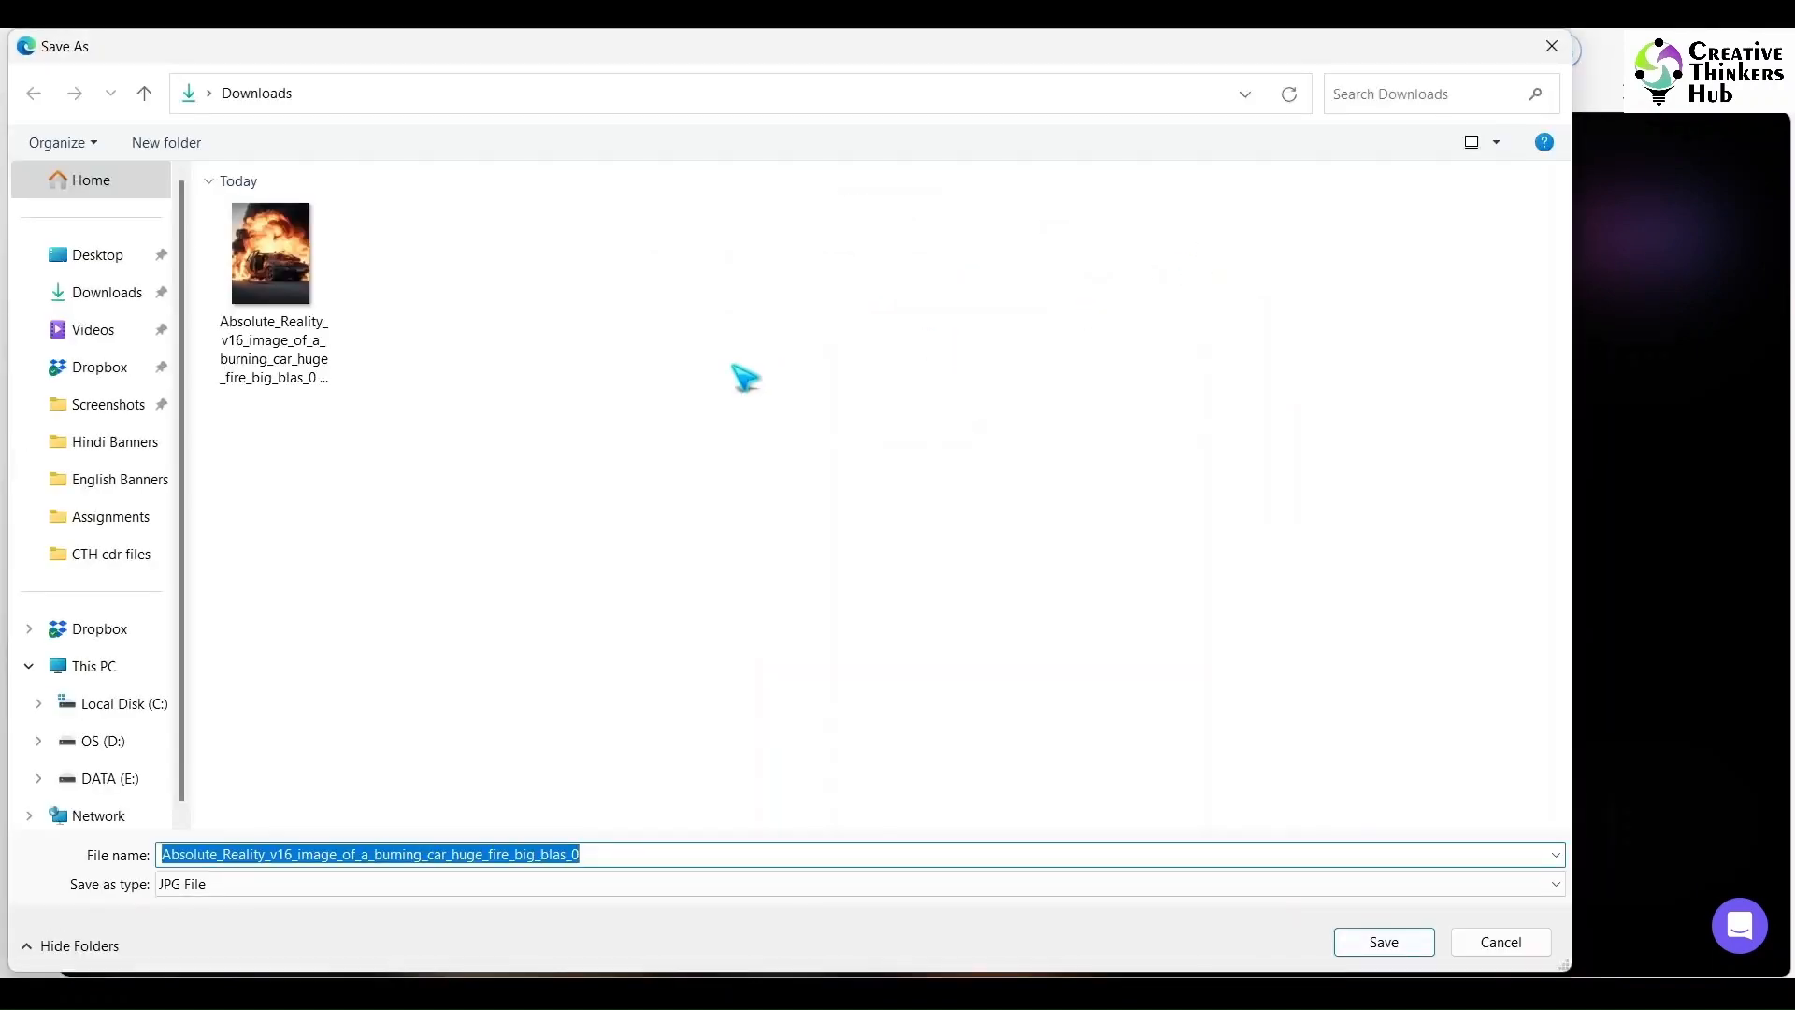
{"action": "left_click", "coordinate": [1407, 946]}
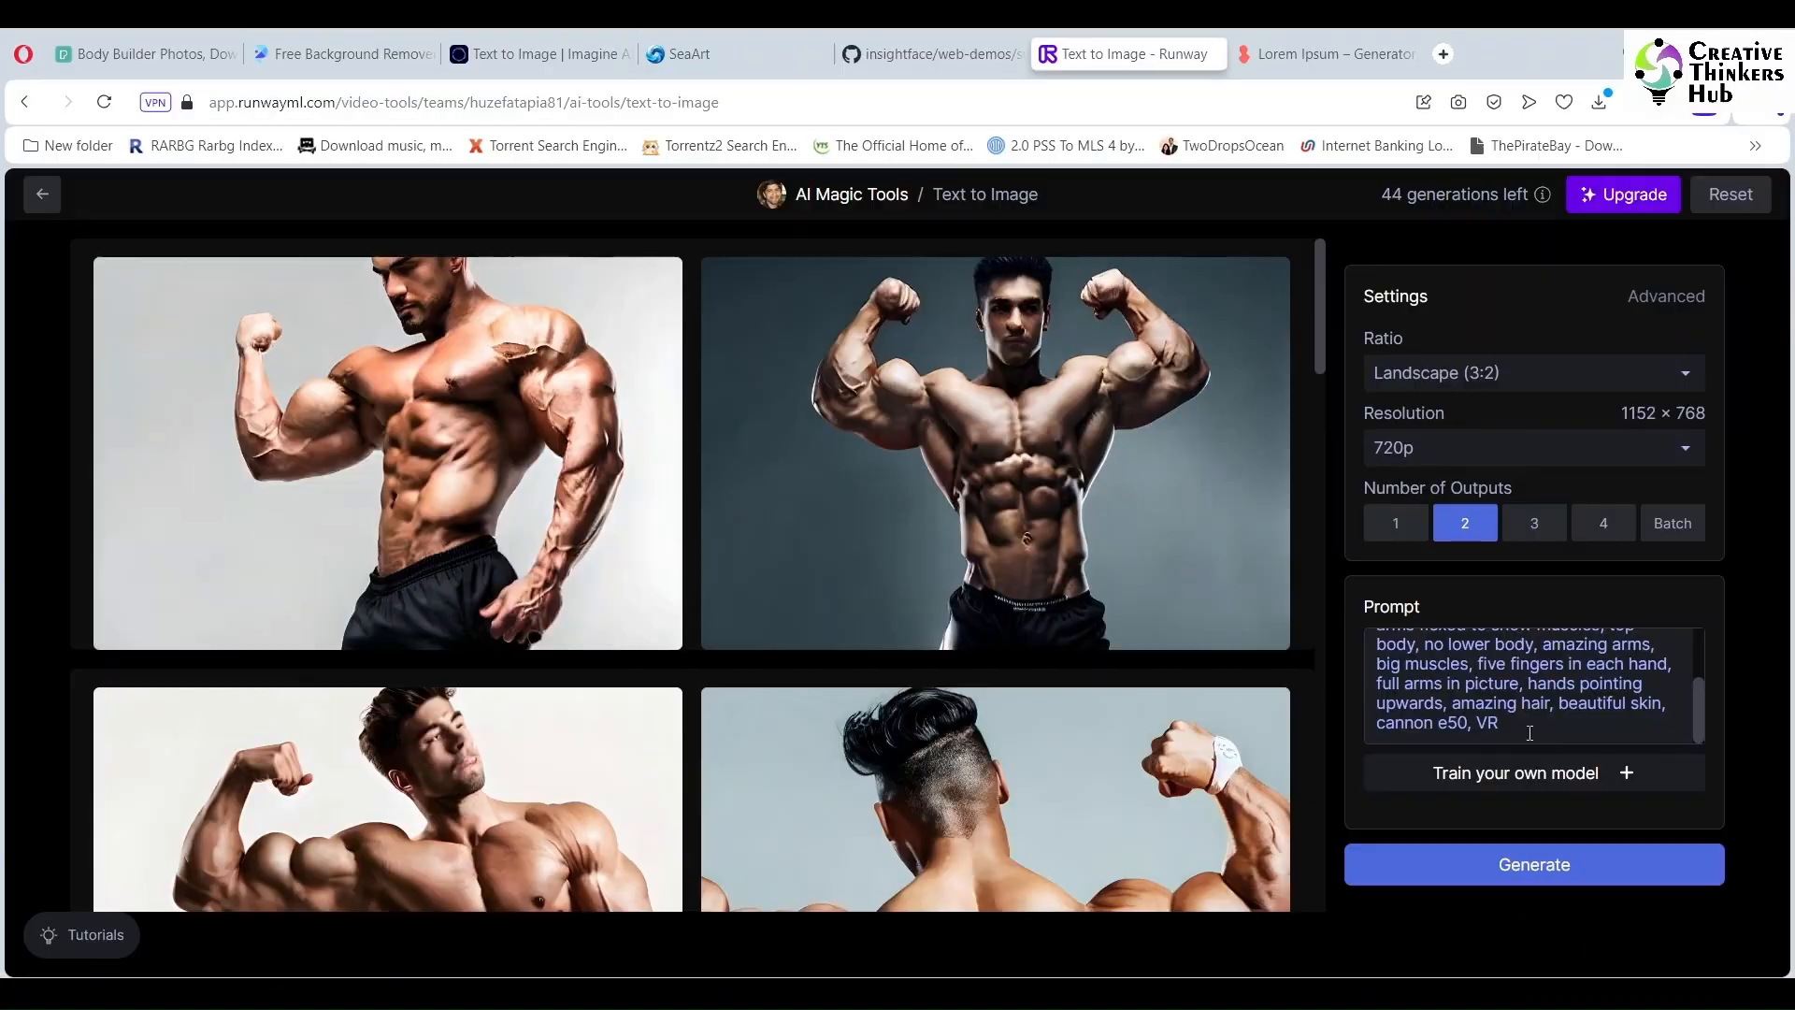
Switch to Runway, generate two pairs of images from the copied burning car prompt, and download the one with the dark car beside the flames
{"action": "key", "text": "ctrl+a"}
{"action": "key", "text": "ctrl+v"}
{"action": "left_click", "coordinate": [1534, 863]}
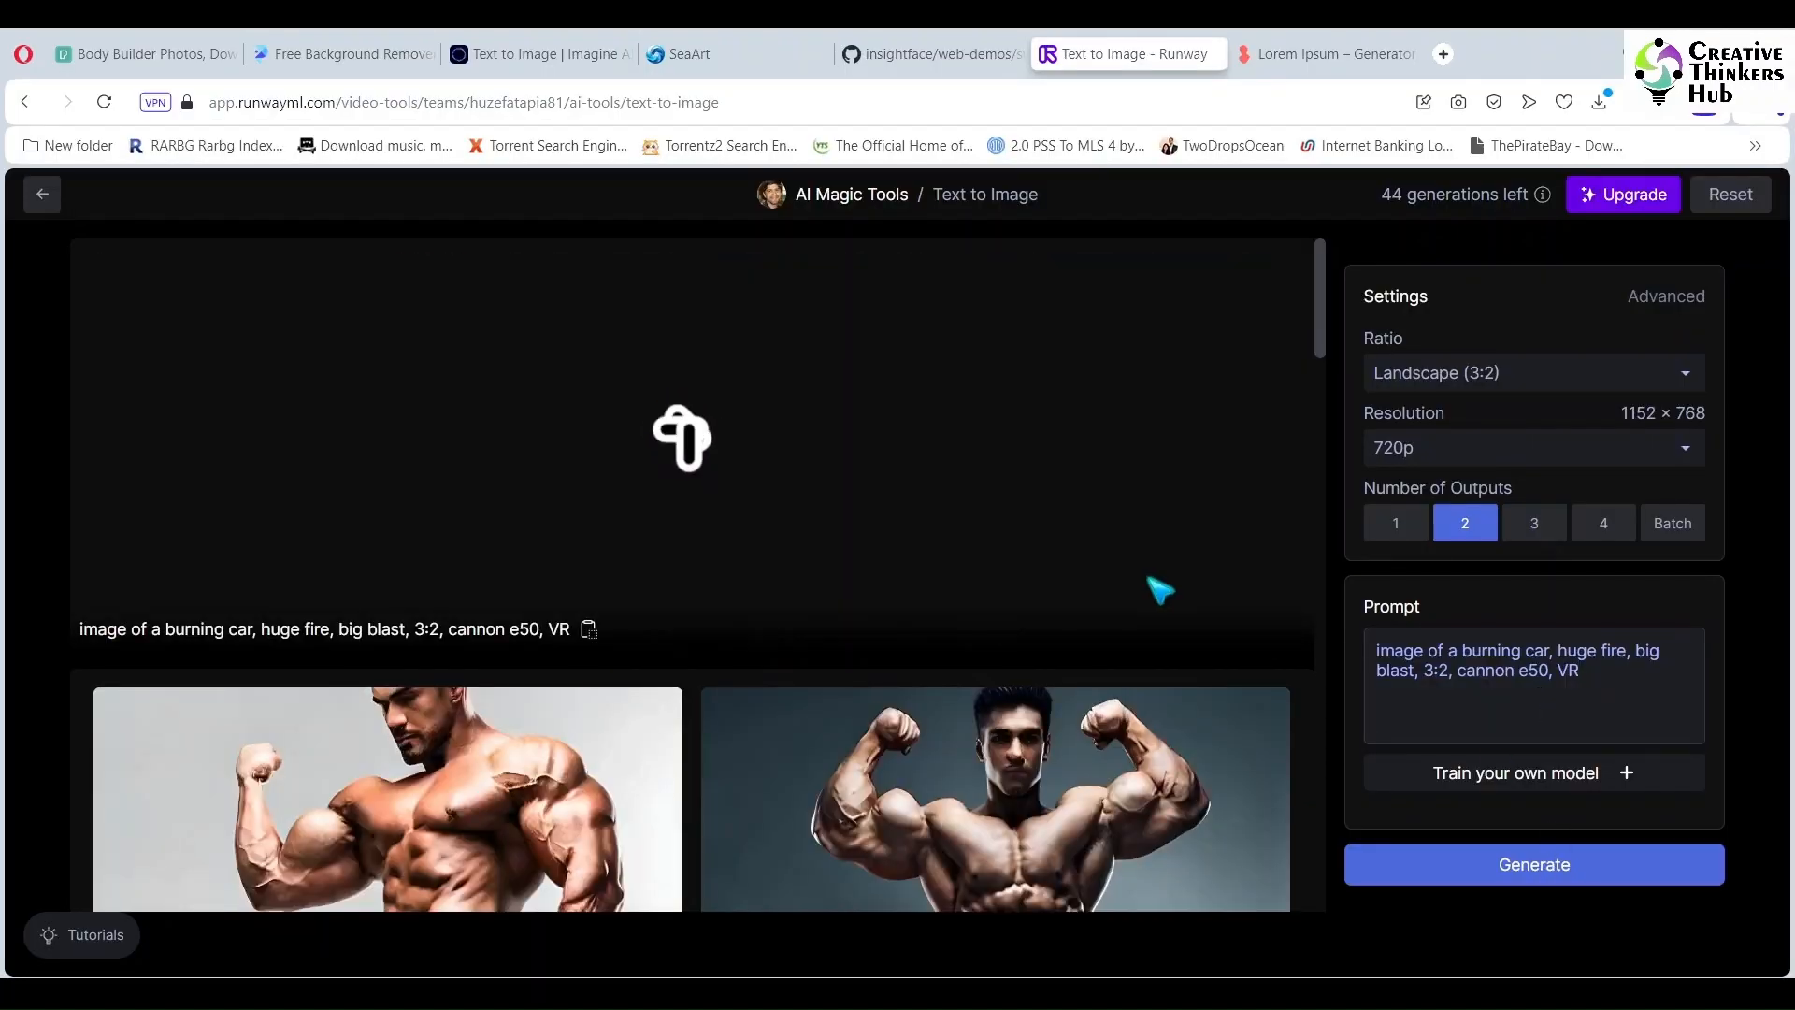
{"action": "left_click", "coordinate": [1540, 872]}
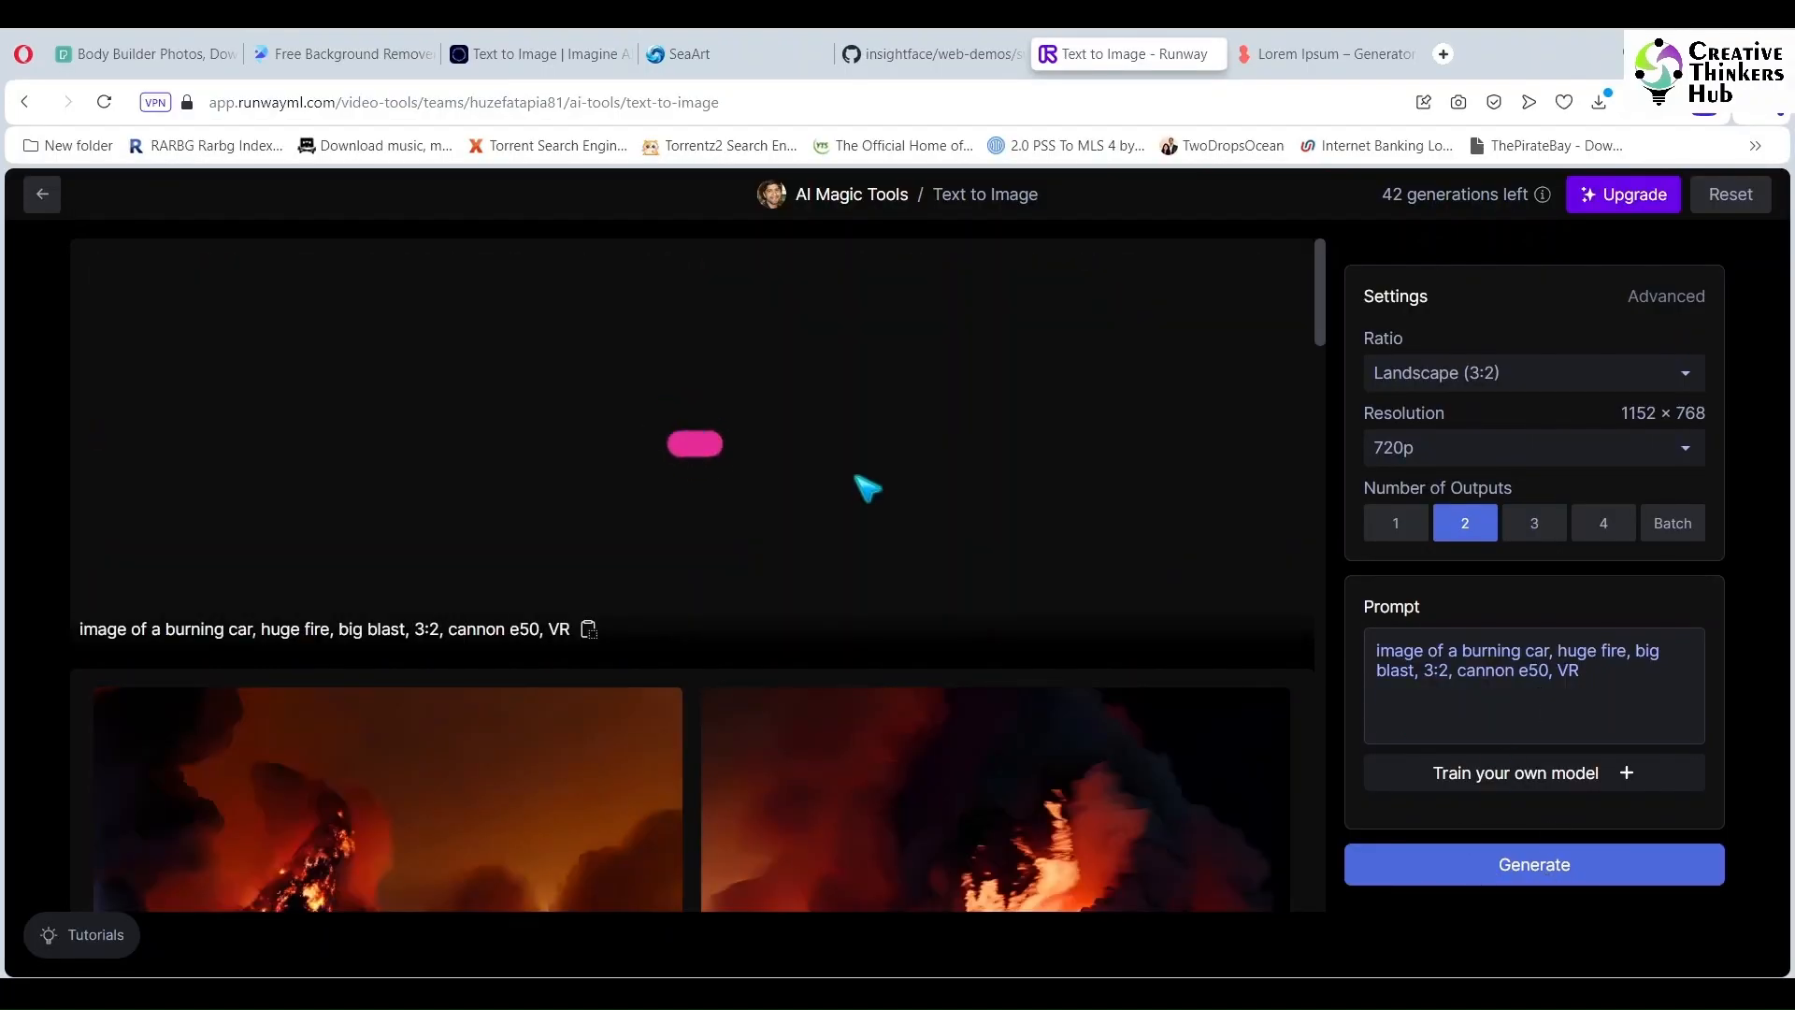
{"action": "scroll", "coordinate": [935, 468], "scroll_direction": "down", "scroll_amount": 4}
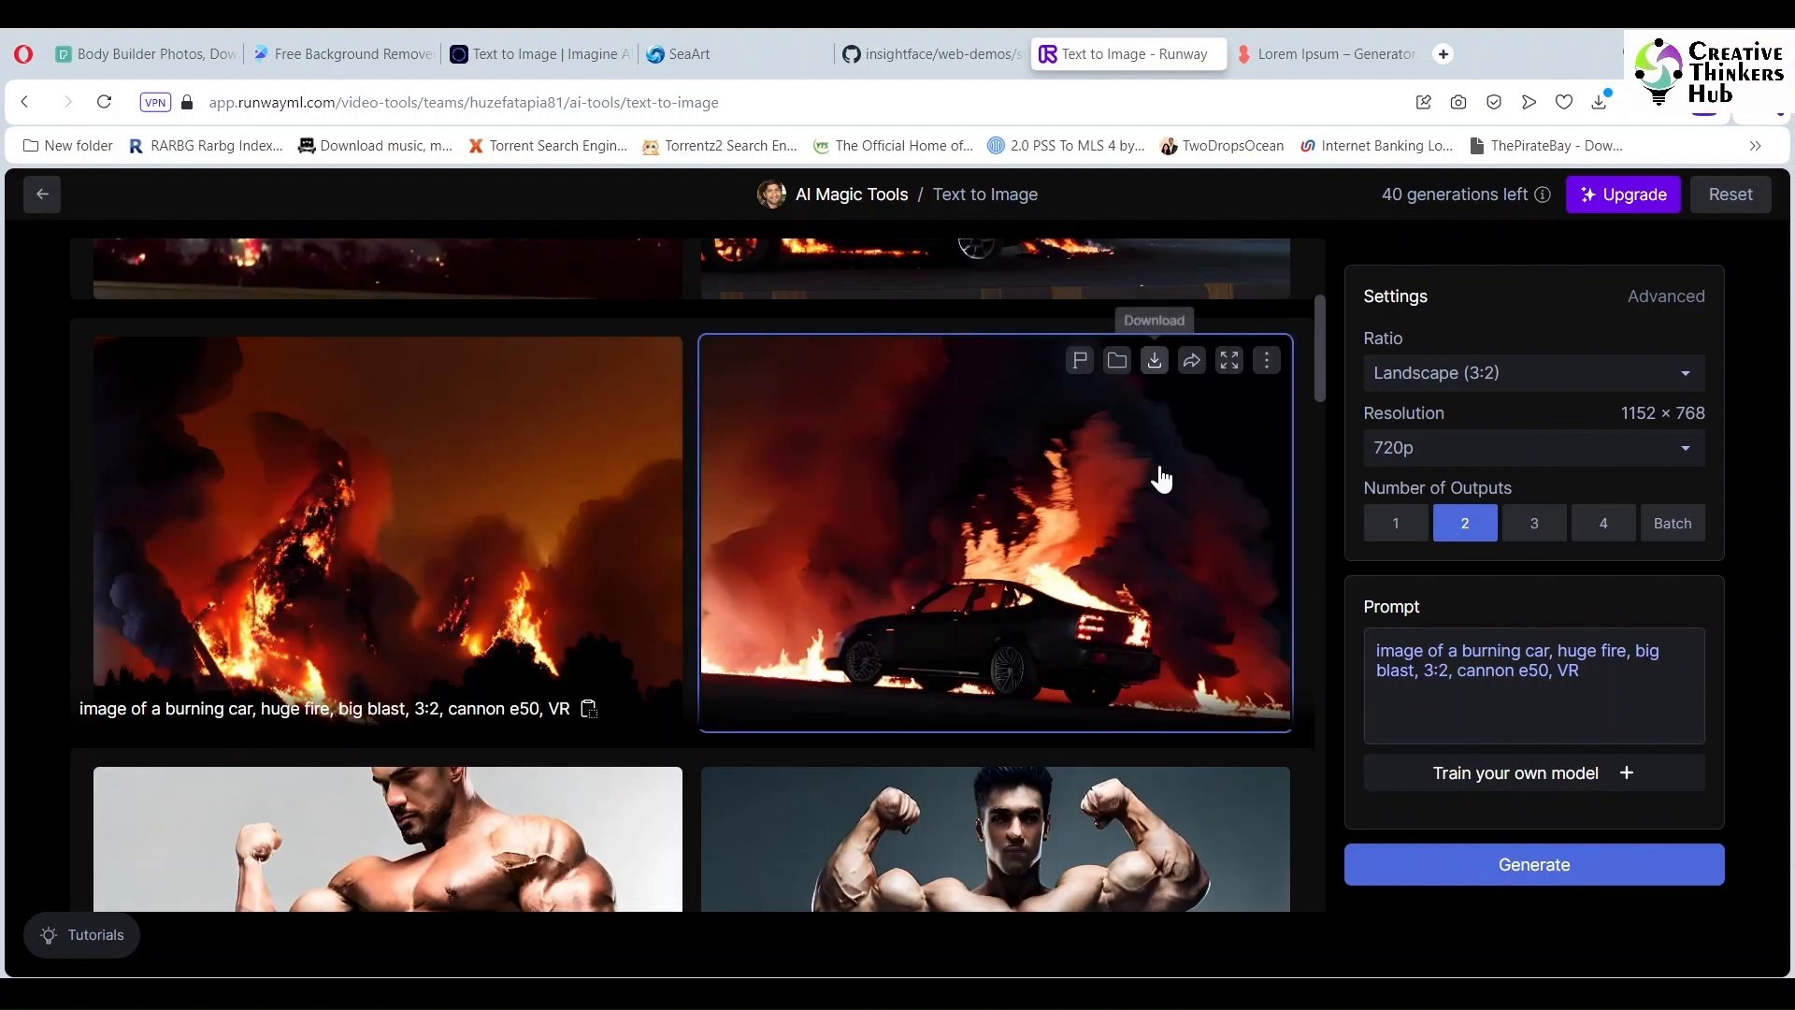
{"action": "left_click", "coordinate": [1155, 360]}
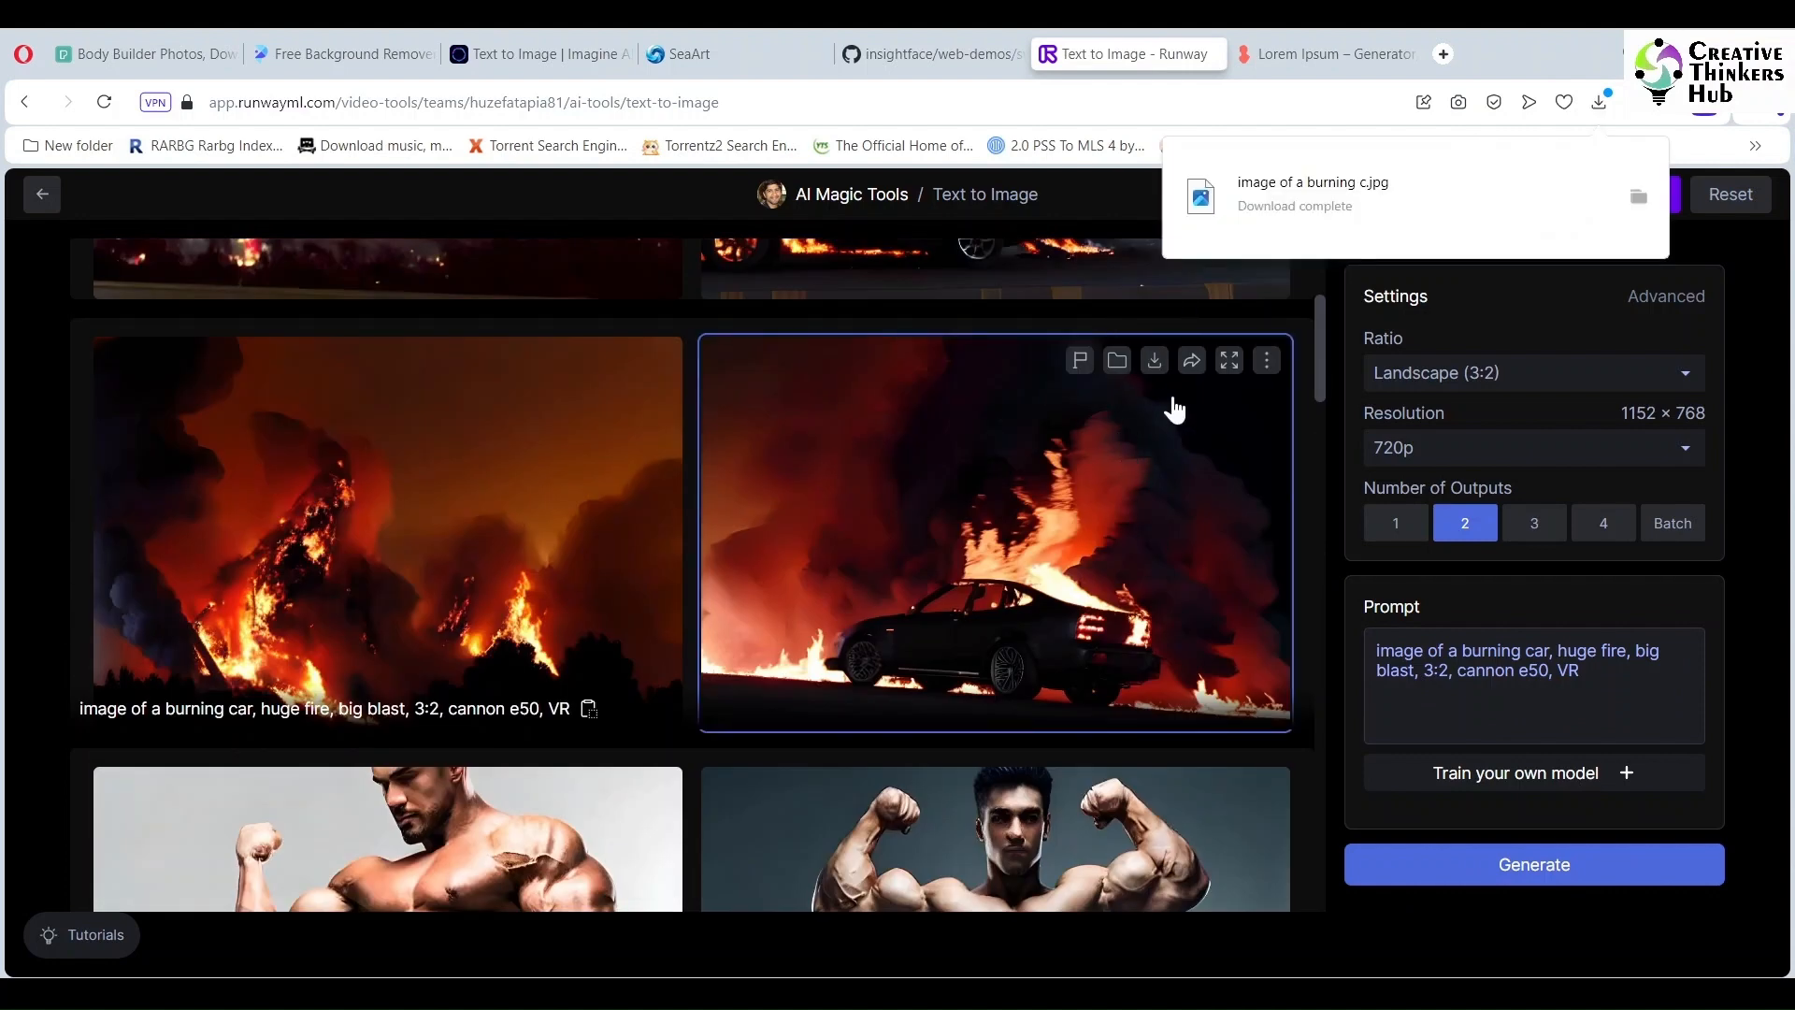
Switch to SeaArt and generate two images from the copied burning car prompt
{"action": "left_click", "coordinate": [689, 53]}
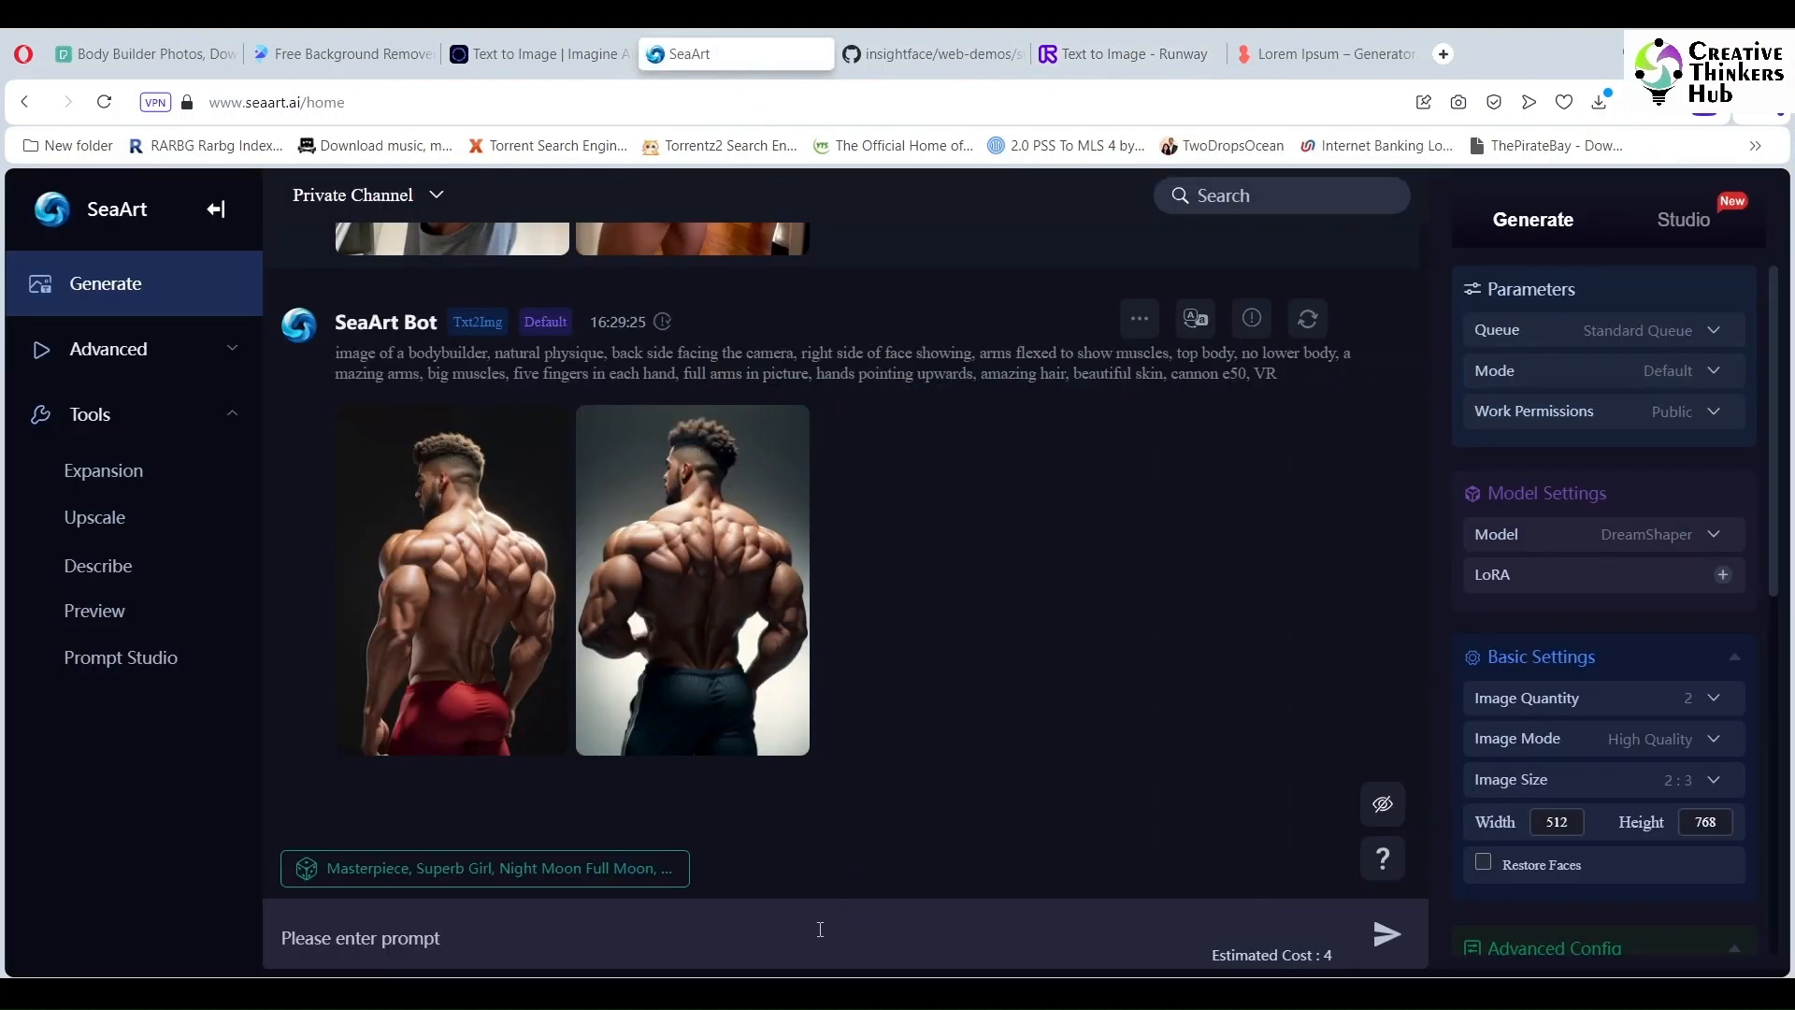
{"action": "left_click", "coordinate": [820, 929]}
{"action": "key", "text": "ctrl+v"}
{"action": "left_click", "coordinate": [1410, 944]}
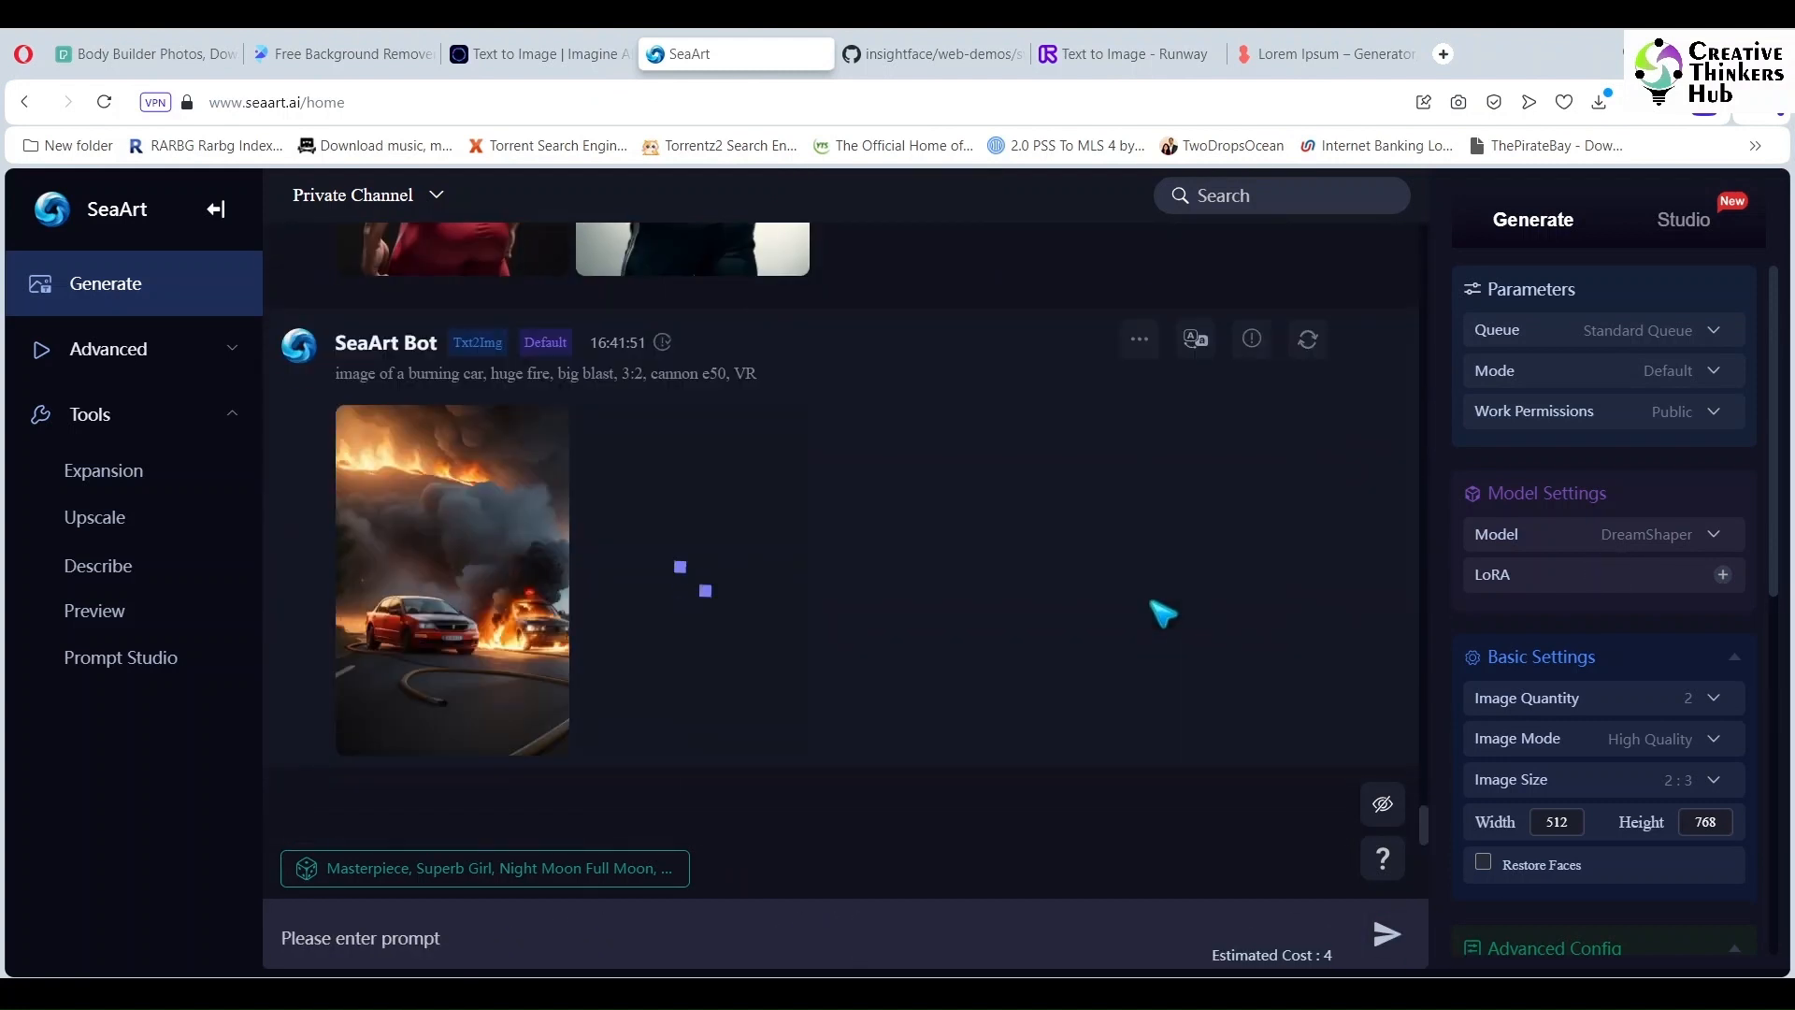
Open the SeaArt image of the red car beside a burning car and save it as a PNG in Downloads
{"action": "left_click", "coordinate": [556, 622]}
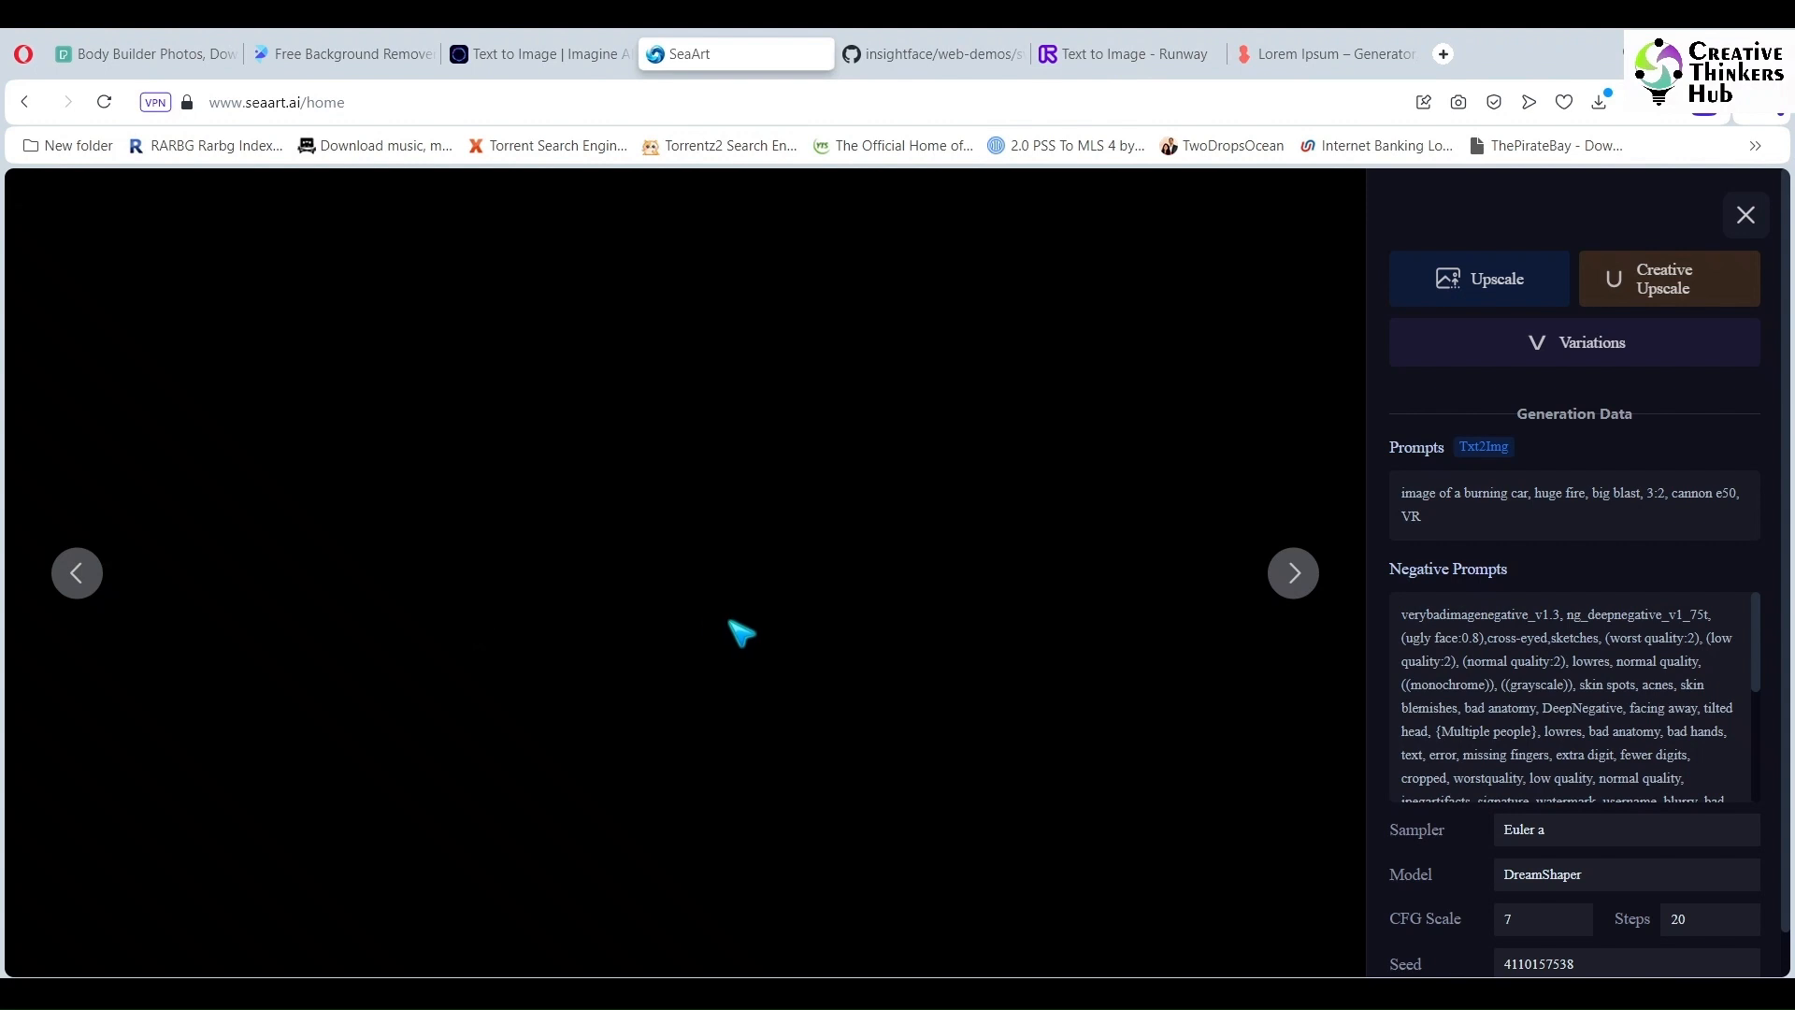
{"action": "right_click", "coordinate": [792, 625]}
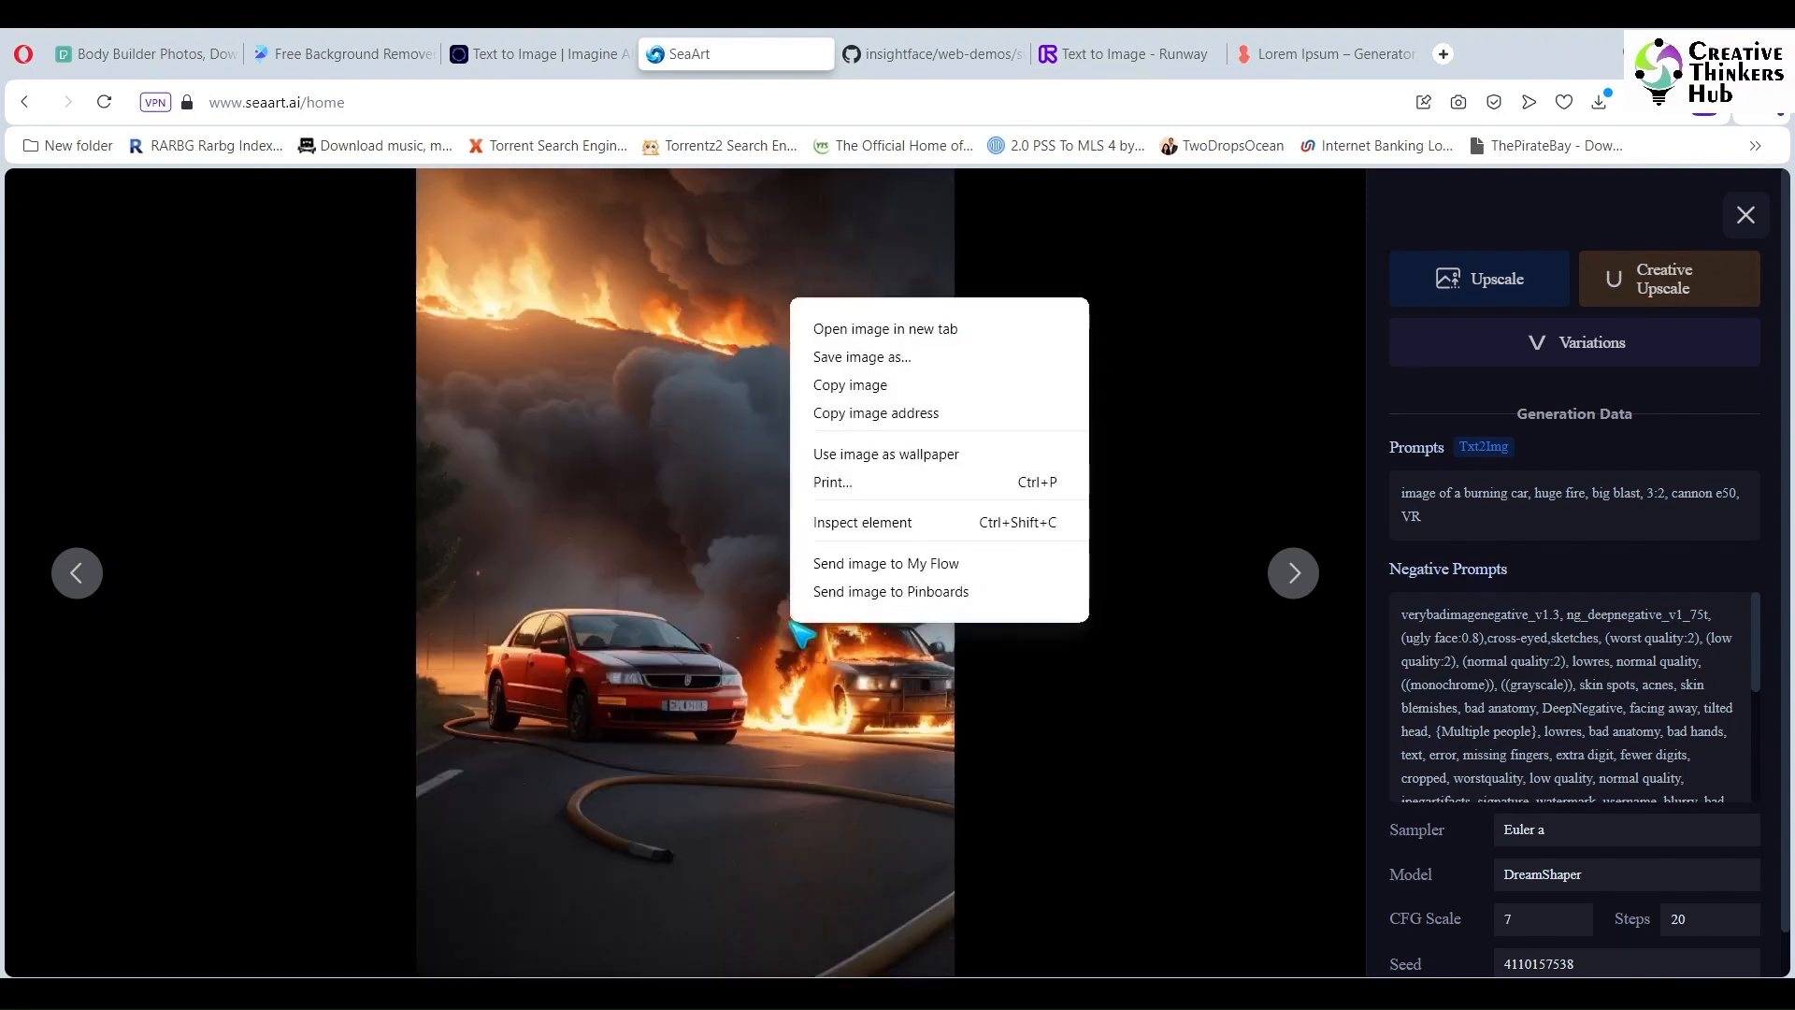
{"action": "left_click", "coordinate": [872, 359]}
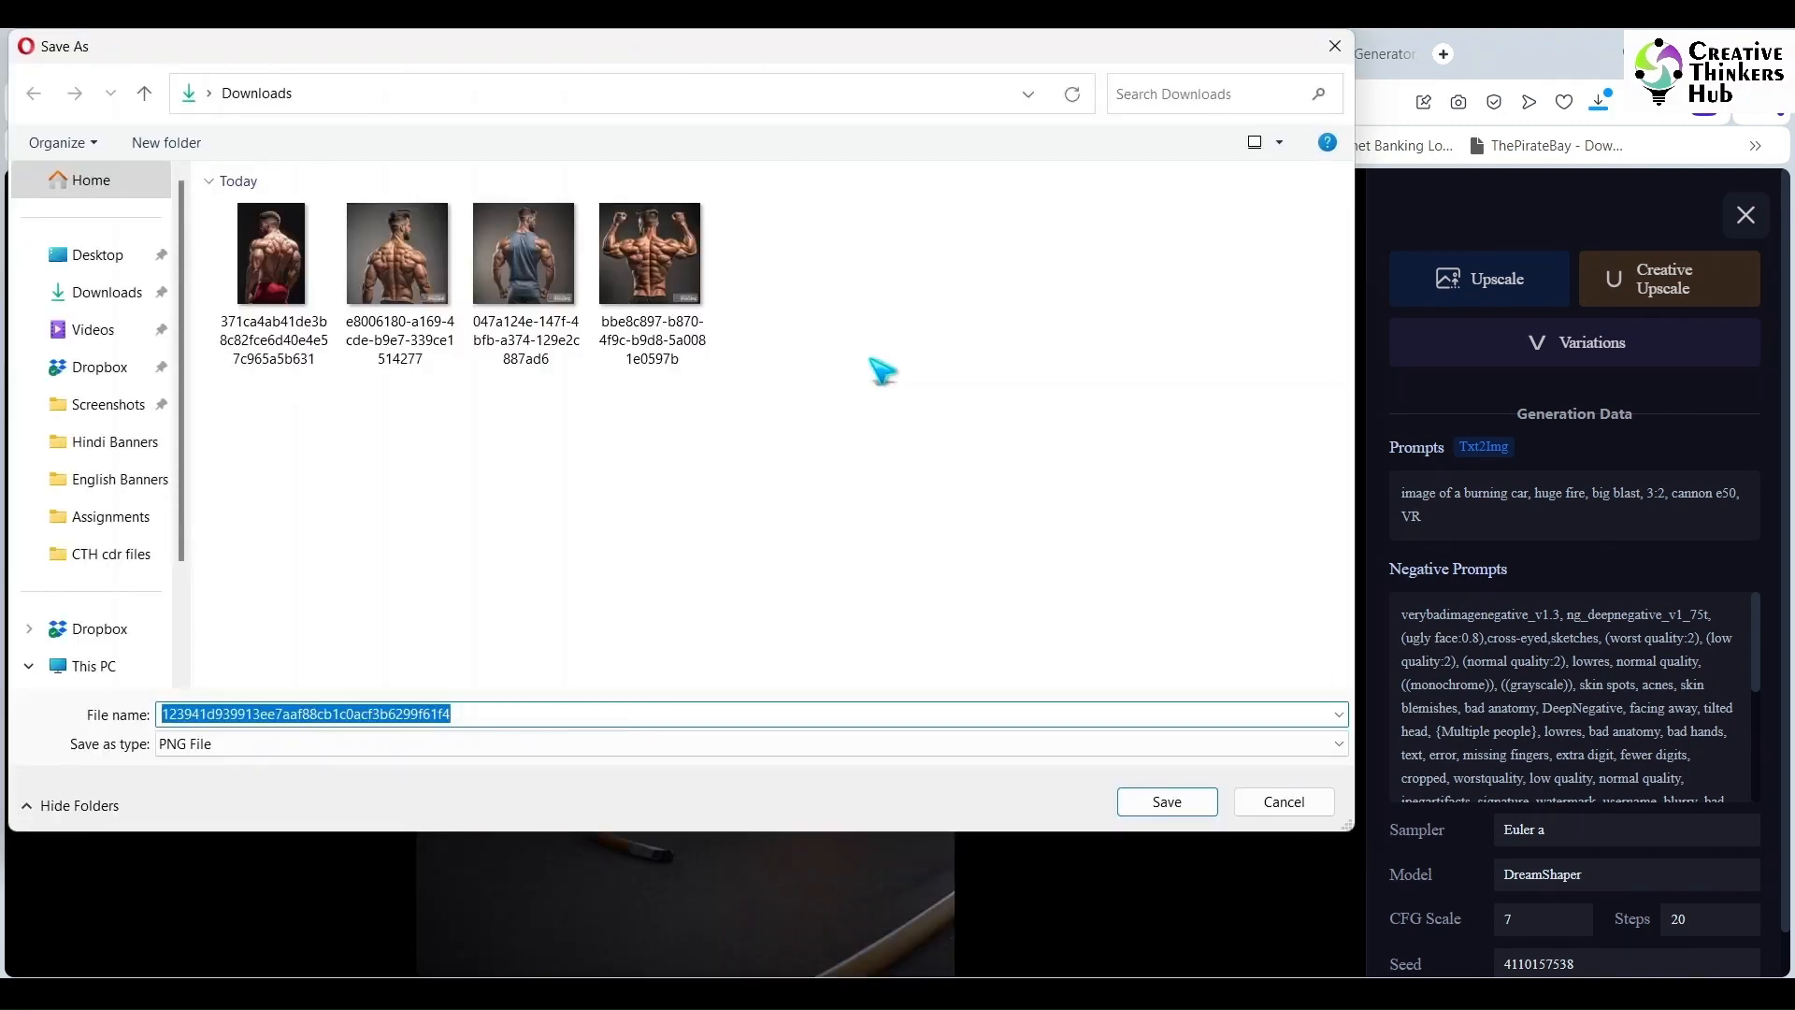
{"action": "left_click", "coordinate": [1167, 801]}
{"action": "left_click", "coordinate": [1260, 824]}
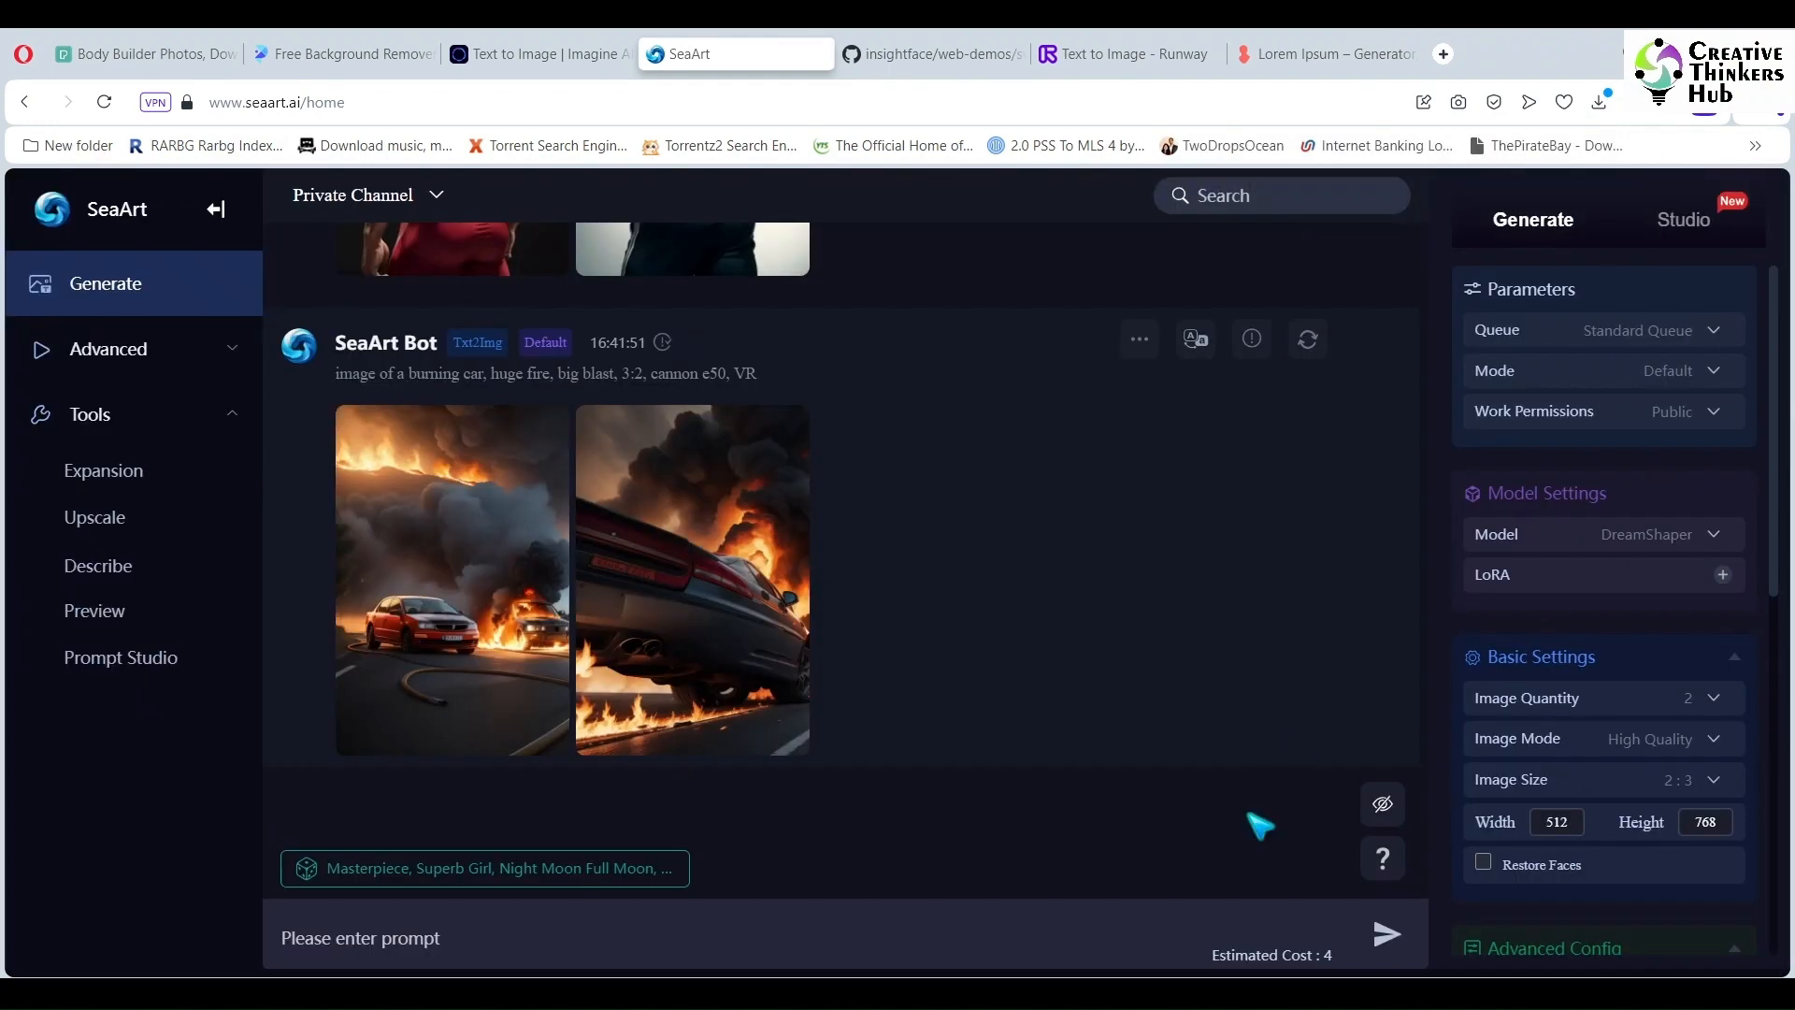
Generate SeaArt images from the burning car prompt with "man facing the camera and walking in front of car" added, and copy the extended prompt
{"action": "key", "text": "ctrl+v"}
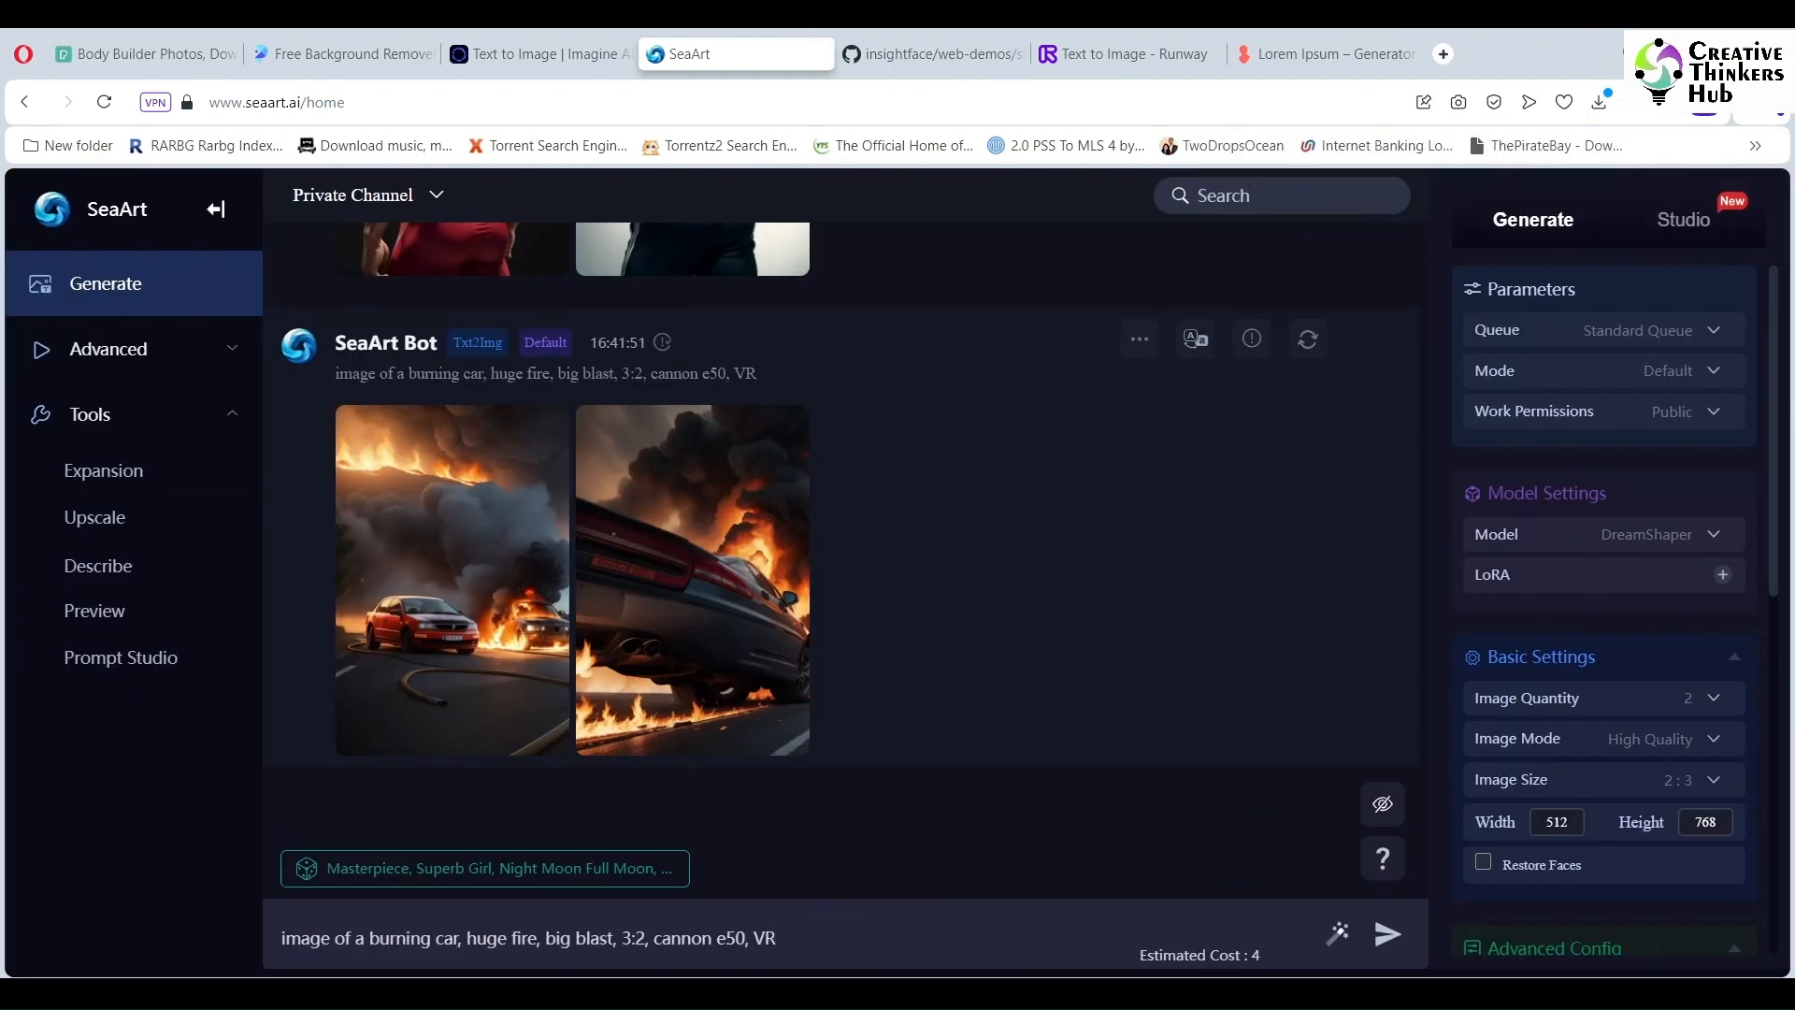
{"action": "type", "text": "man"}
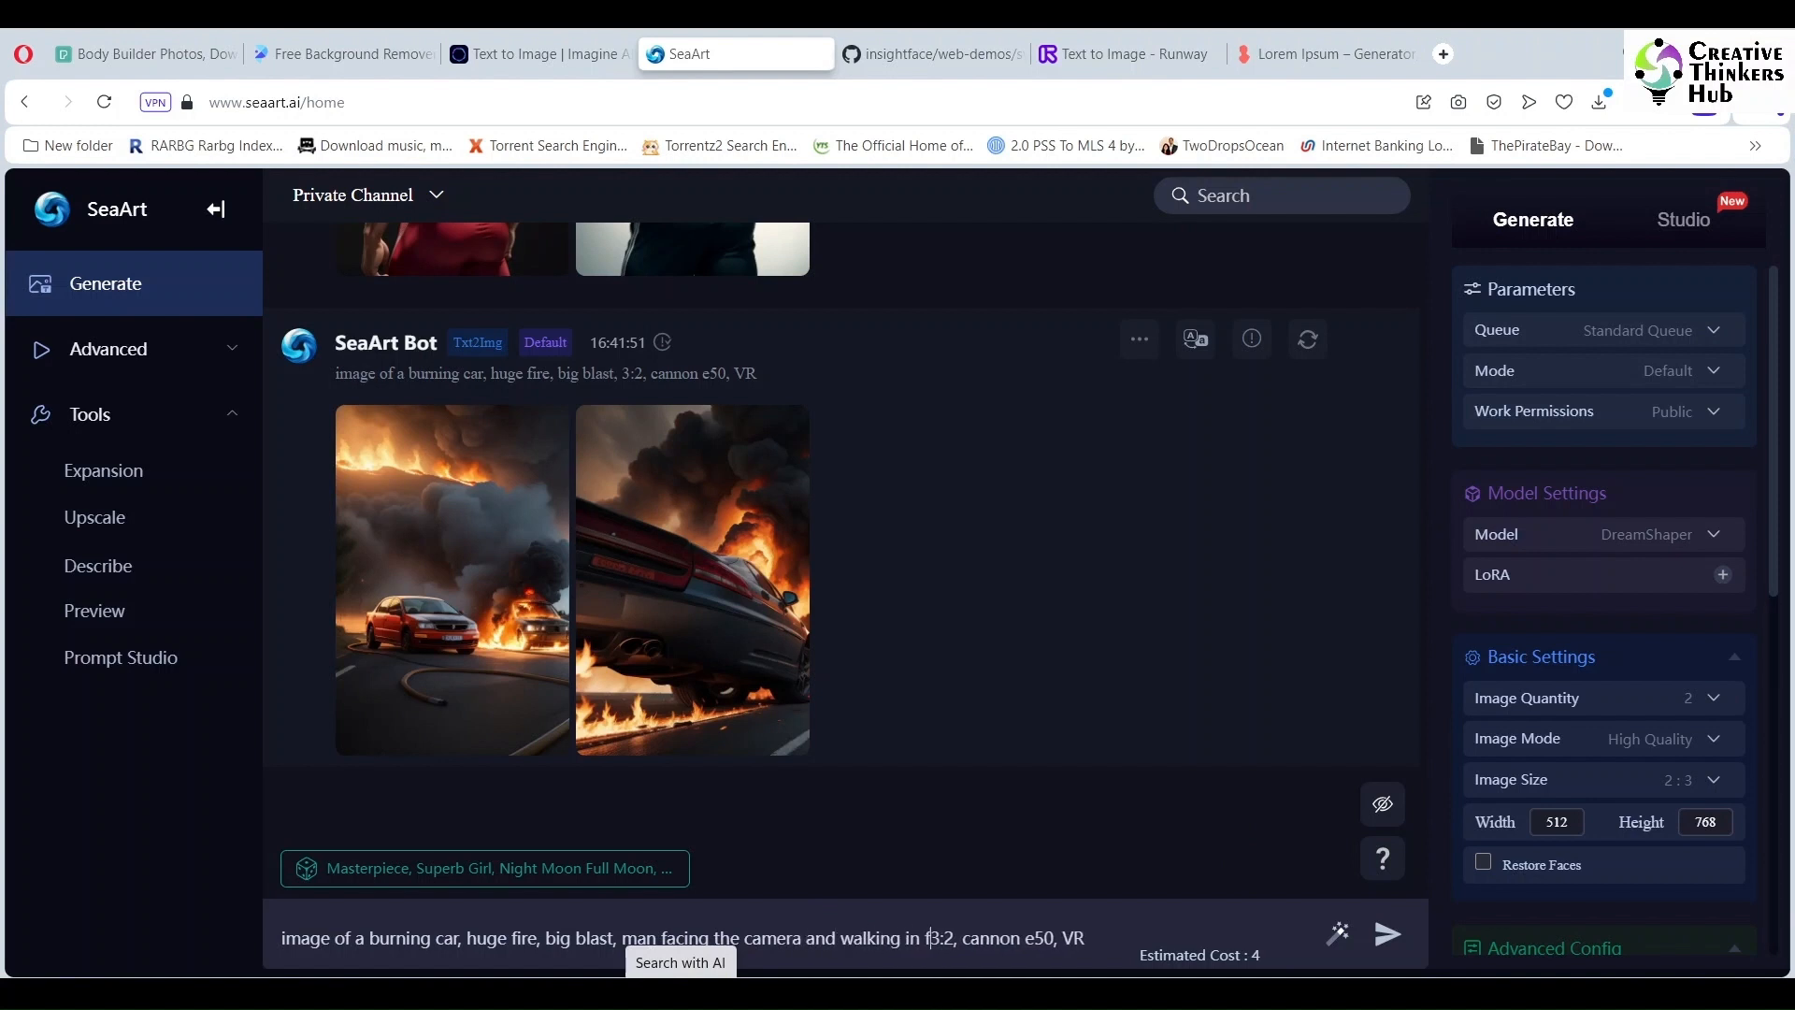
{"action": "left_click", "coordinate": [1386, 933]}
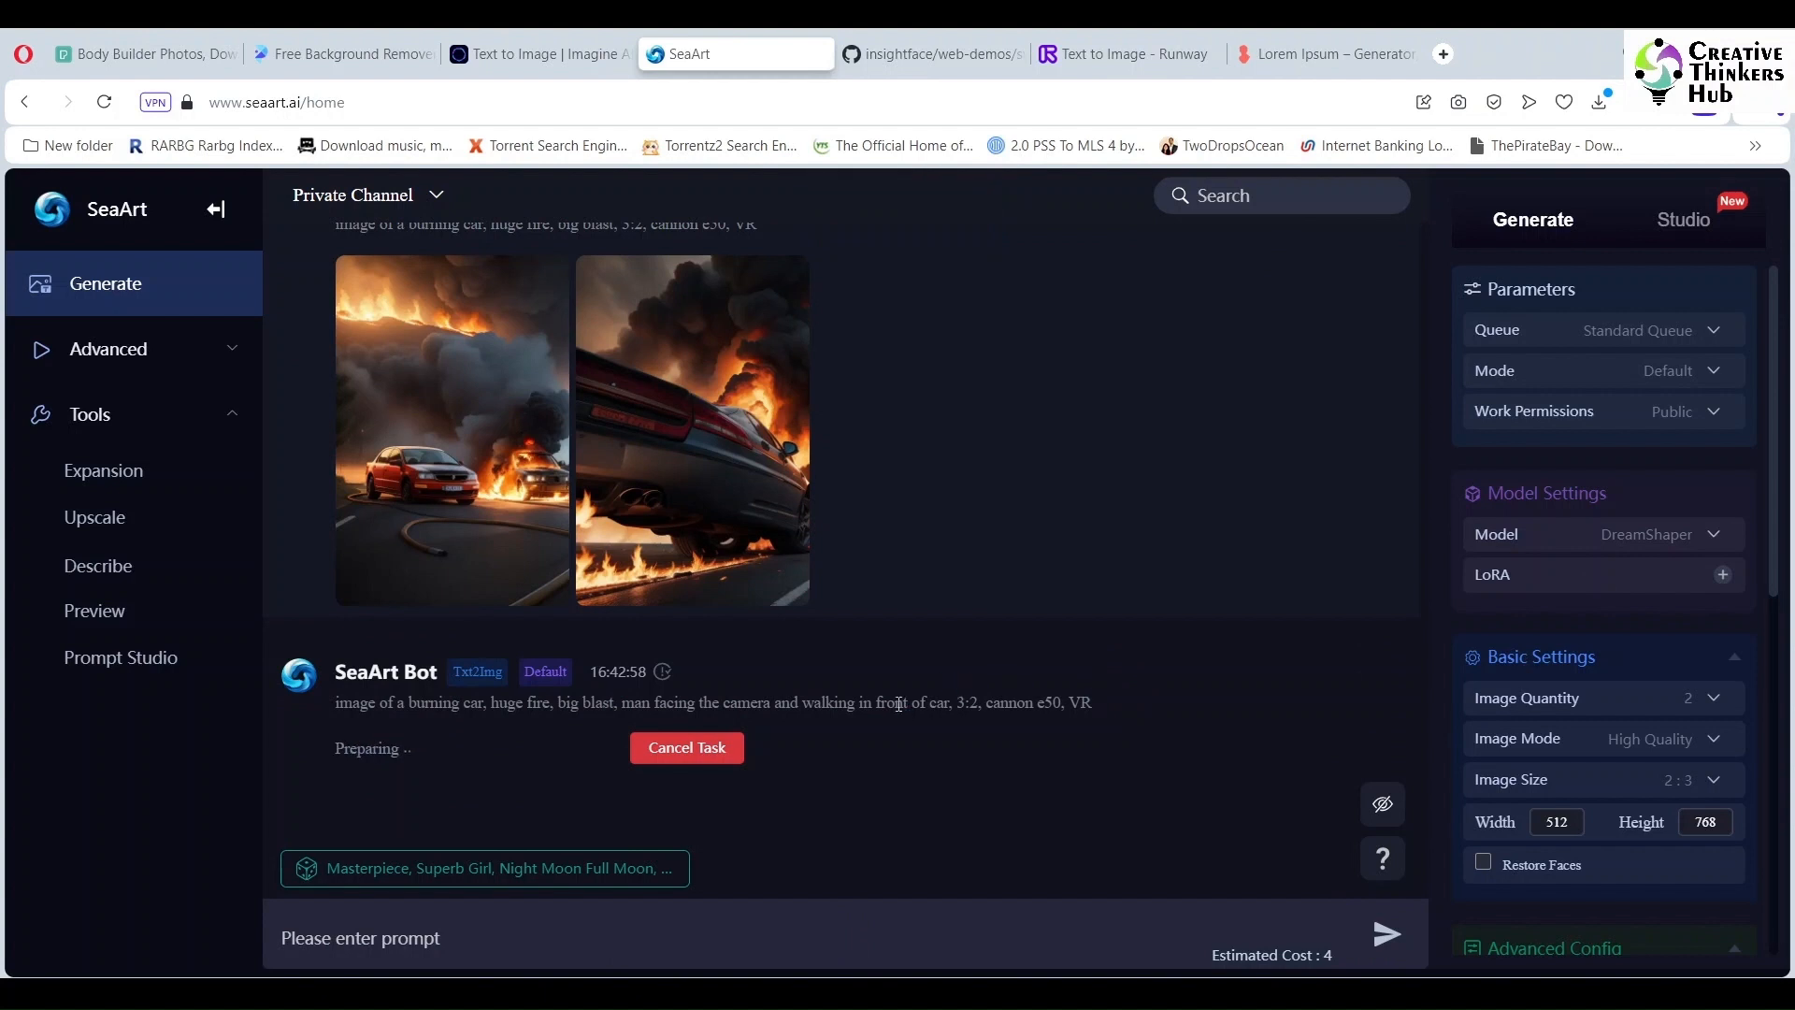
{"action": "left_click_drag", "start_coordinate": [342, 708], "coordinate": [1178, 730]}
{"action": "key", "text": "ctrl+c"}
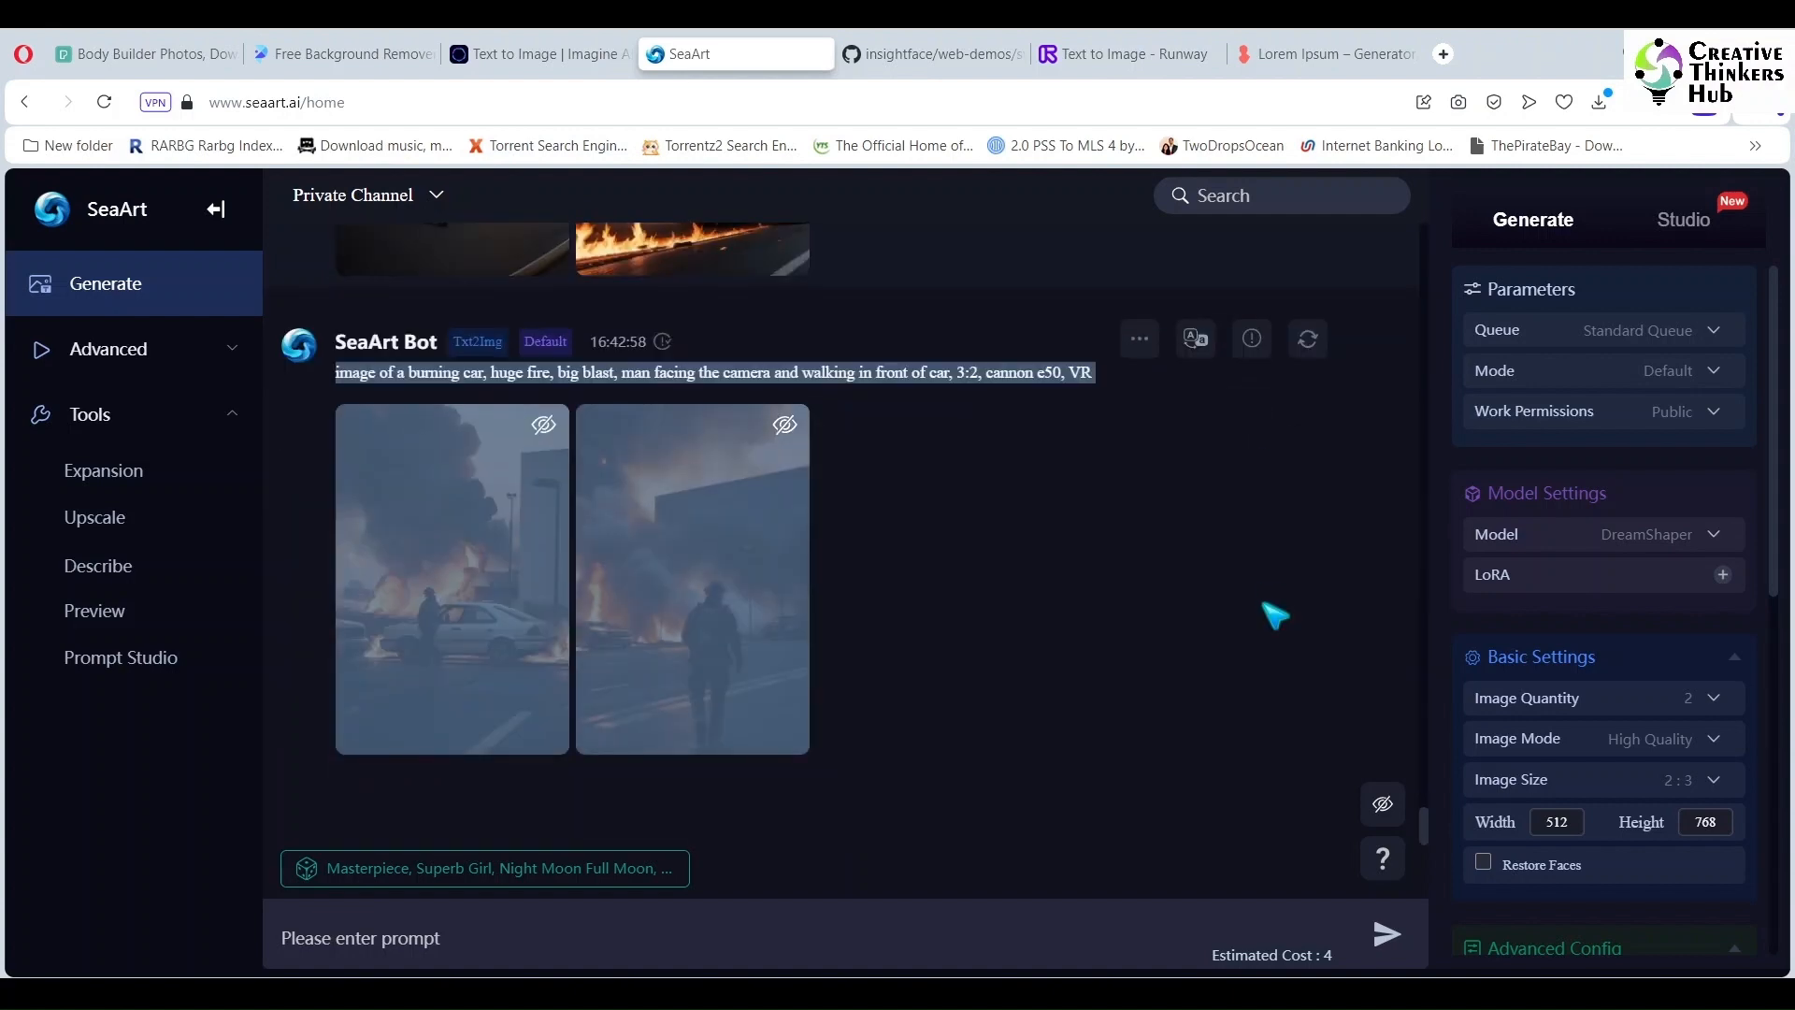
Switch to Imagine and generate two images from the copied burning car prompt with the man walking in front of the car
{"action": "scroll", "coordinate": [1192, 601], "scroll_direction": "up", "scroll_amount": 3}
{"action": "left_click", "coordinate": [341, 54]}
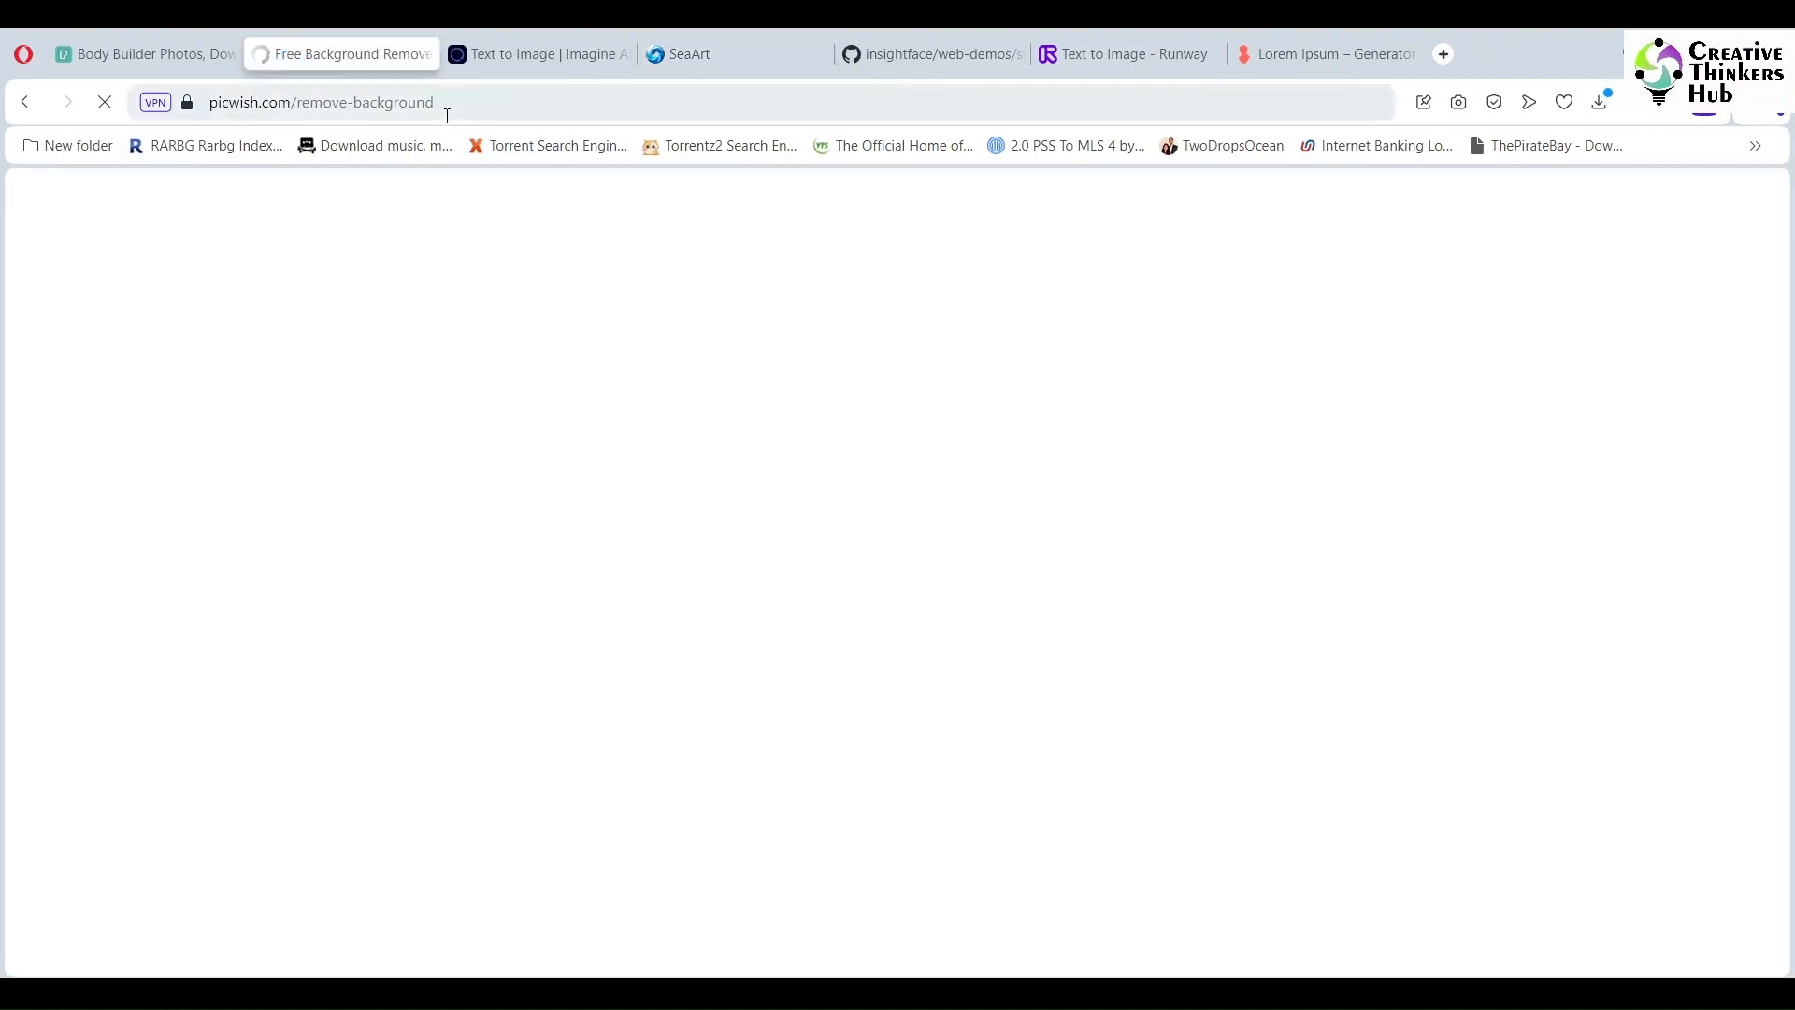
{"action": "left_click", "coordinate": [538, 53]}
{"action": "key", "text": "ctrl+a"}
{"action": "key", "text": "ctrl+v"}
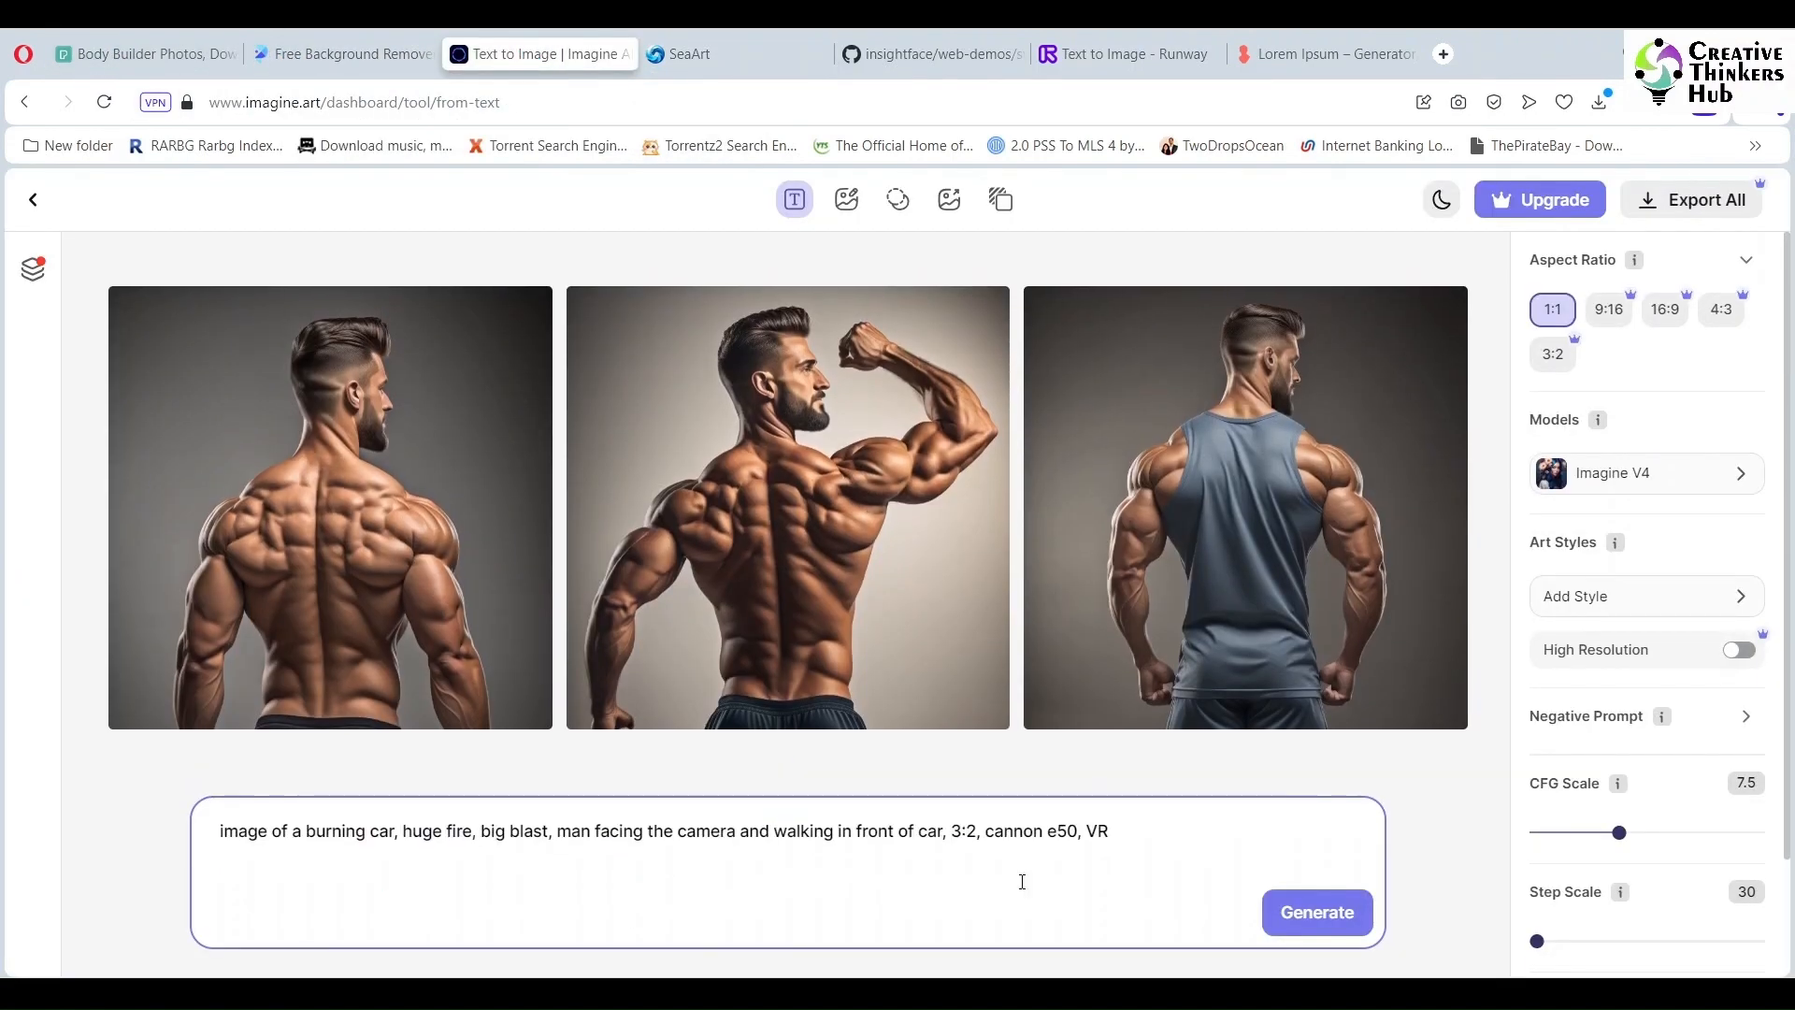
{"action": "key", "text": "Return"}
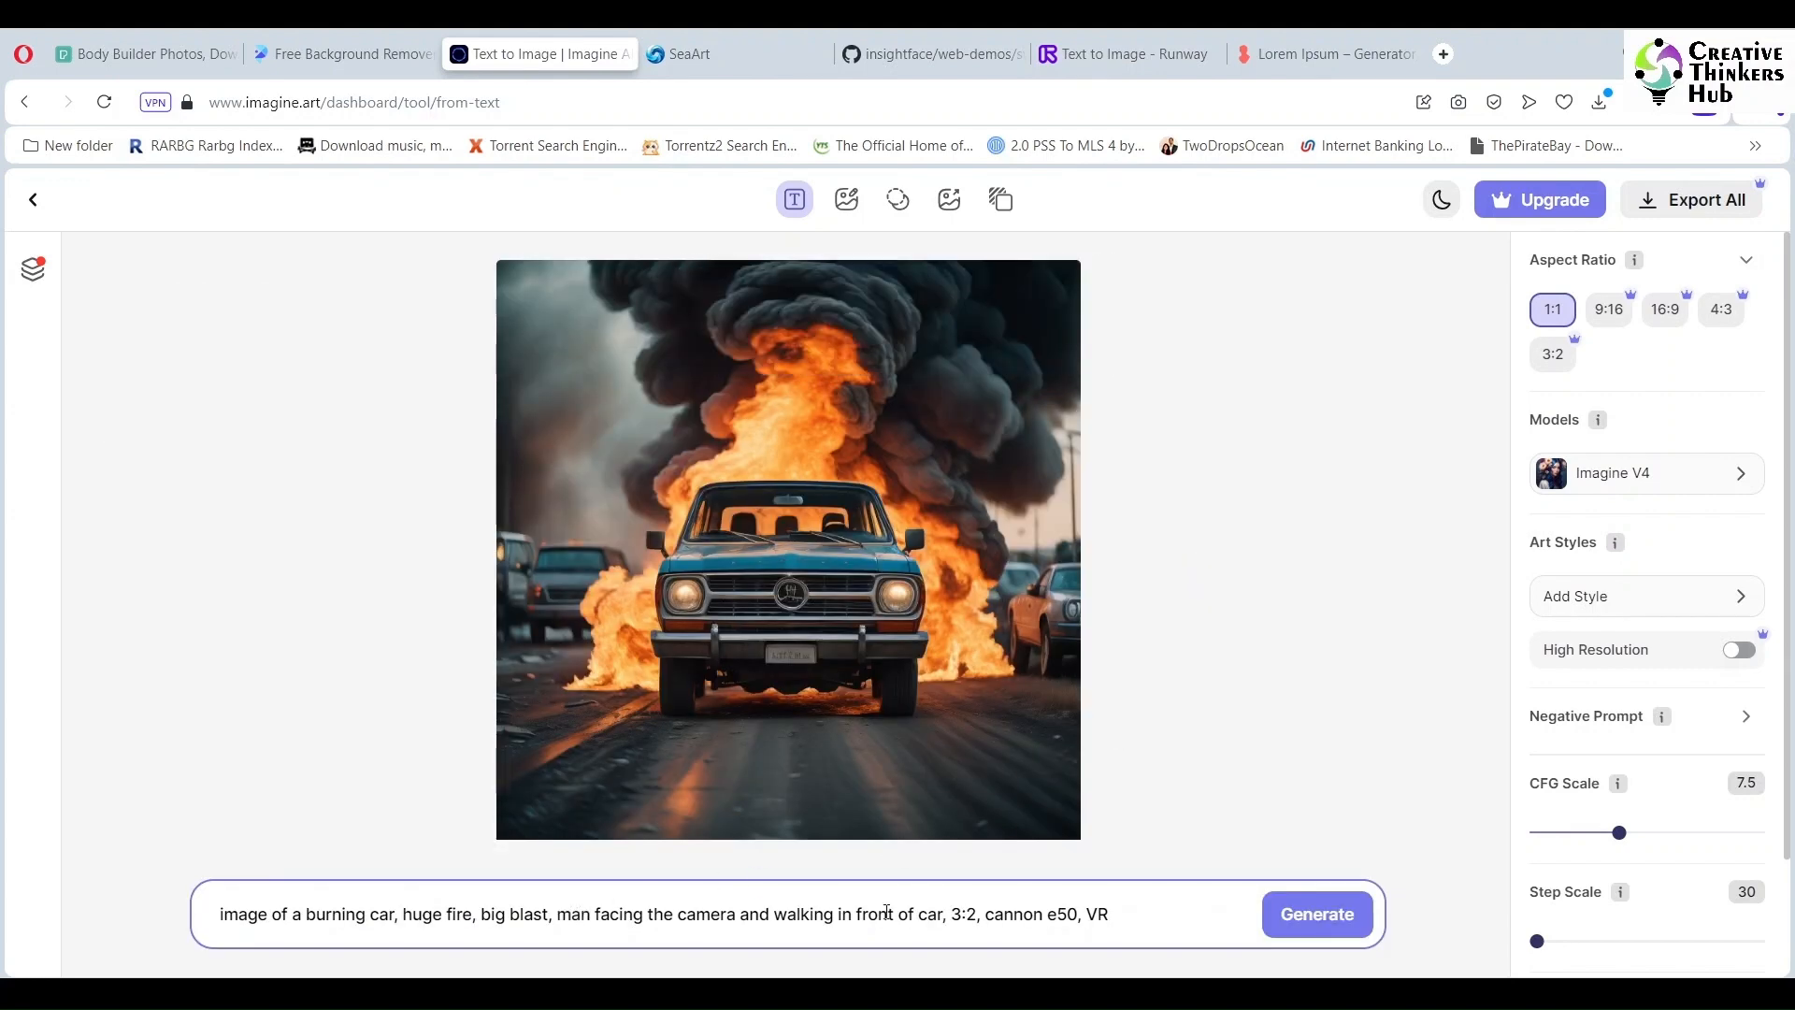
{"action": "left_click", "coordinate": [1312, 920]}
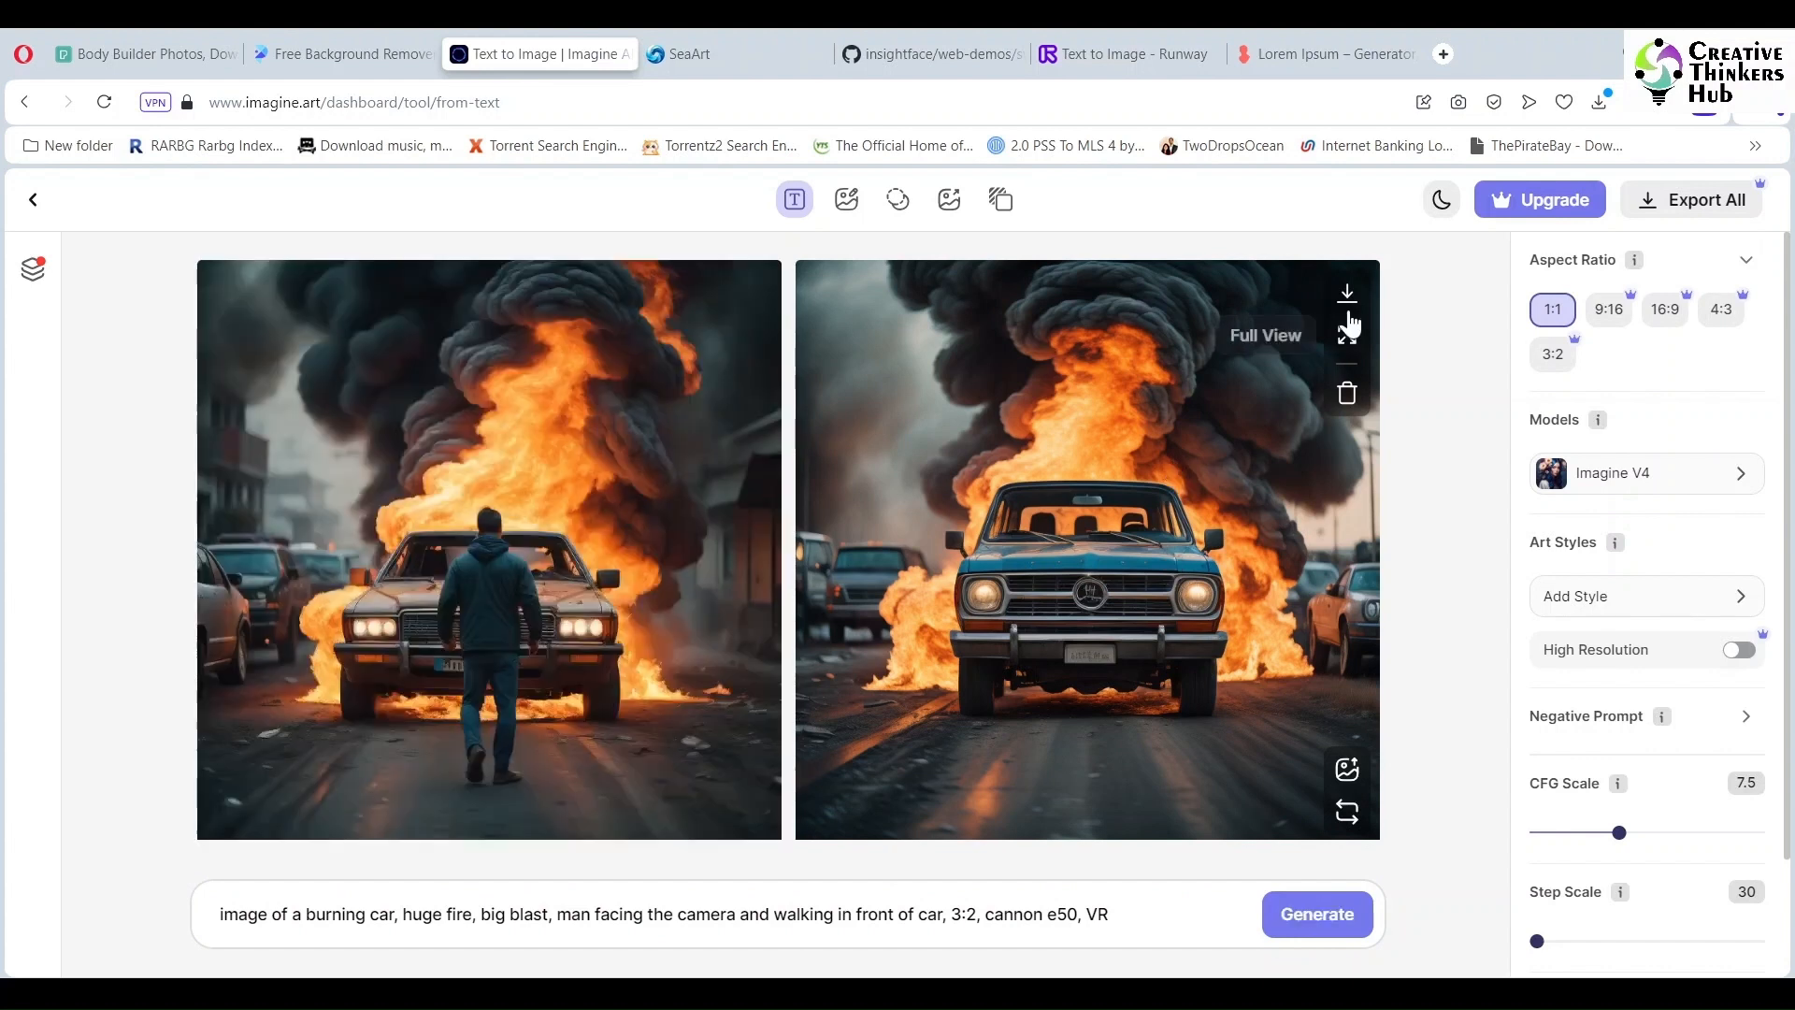
{"action": "mouse_move", "coordinate": [743, 304]}
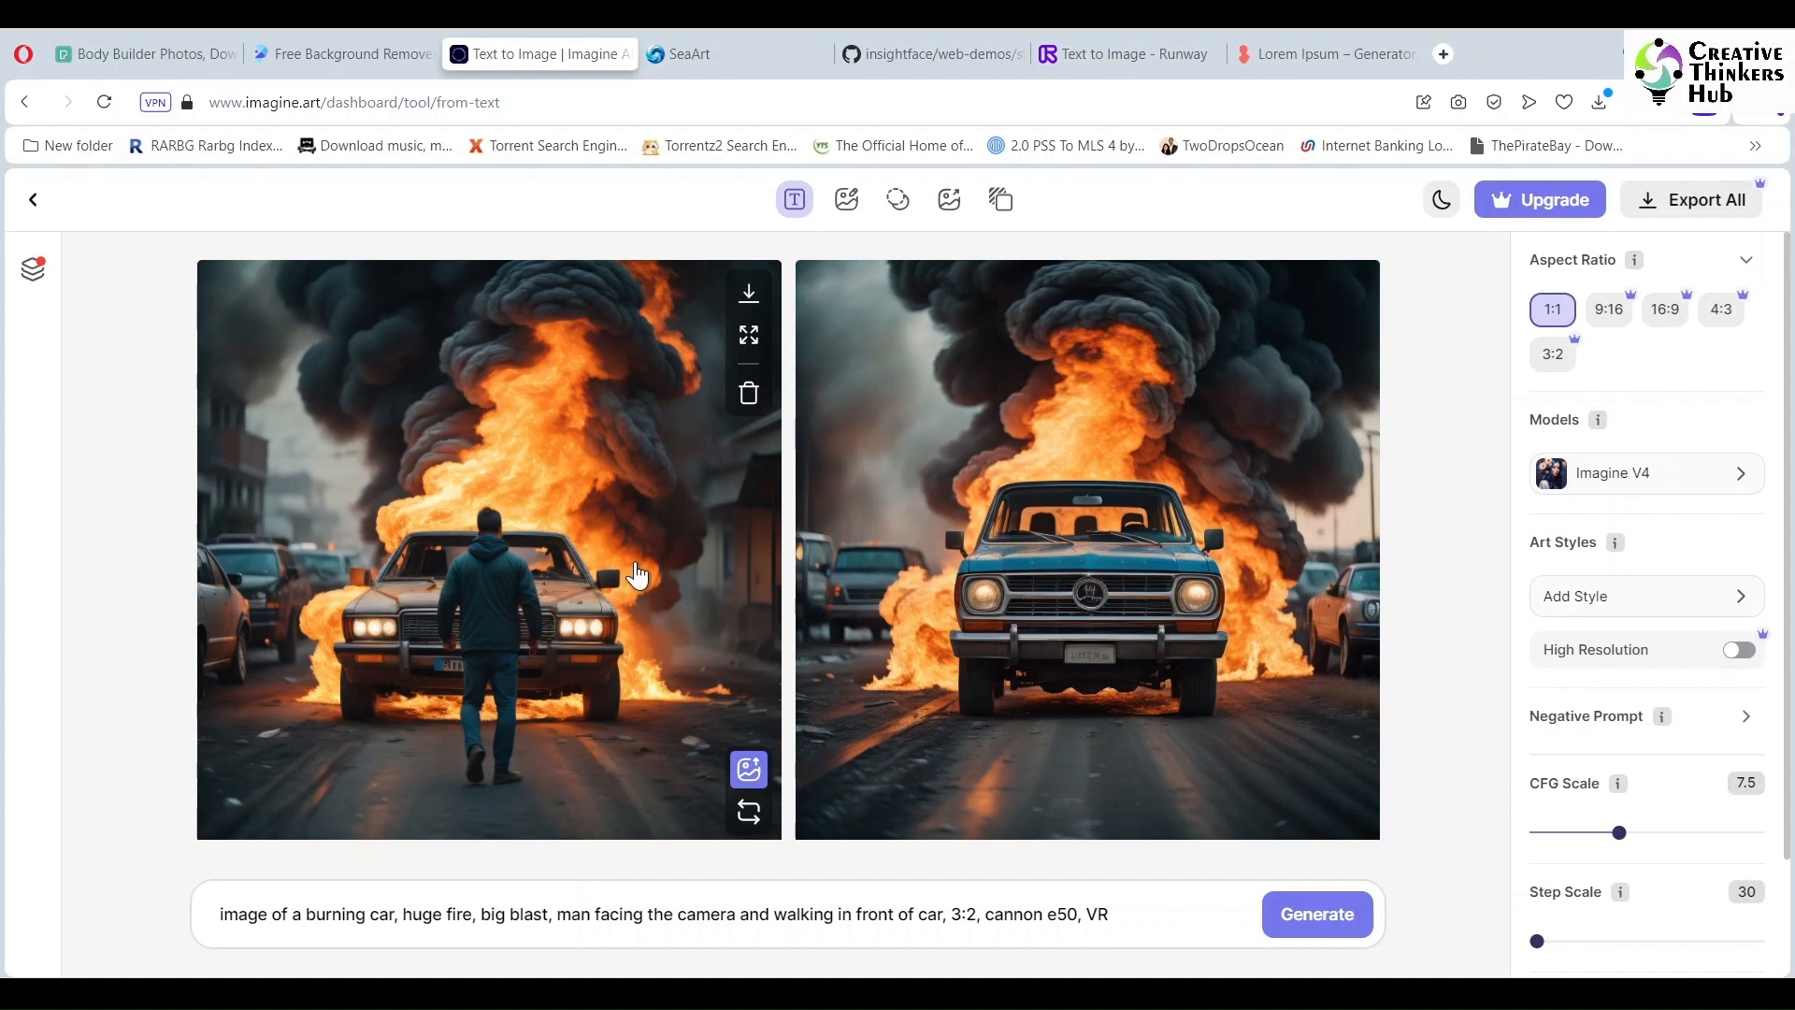
Switch to Runway, replace its prompt with the copied burning car prompt including the walking man, and generate the images
{"action": "left_click", "coordinate": [1125, 62]}
{"action": "left_click", "coordinate": [1603, 680]}
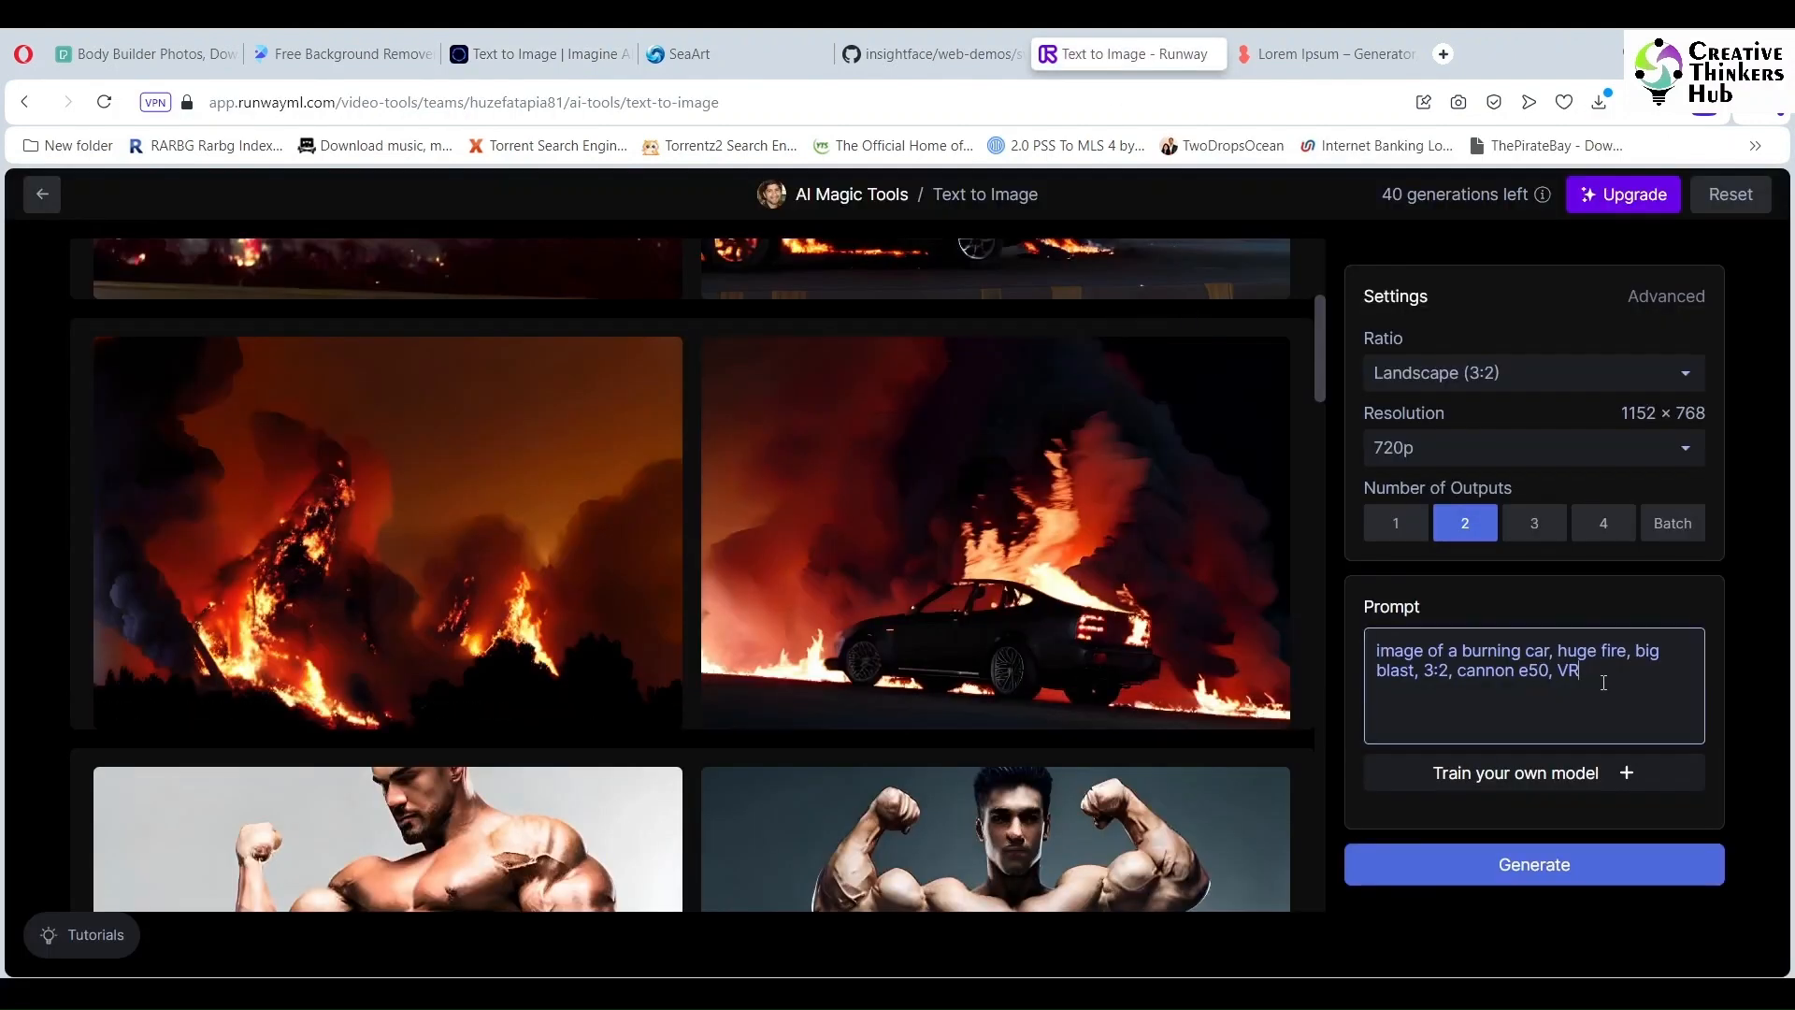
{"action": "key", "text": "ctrl+a"}
{"action": "key", "text": "ctrl+v"}
{"action": "left_click", "coordinate": [1554, 883]}
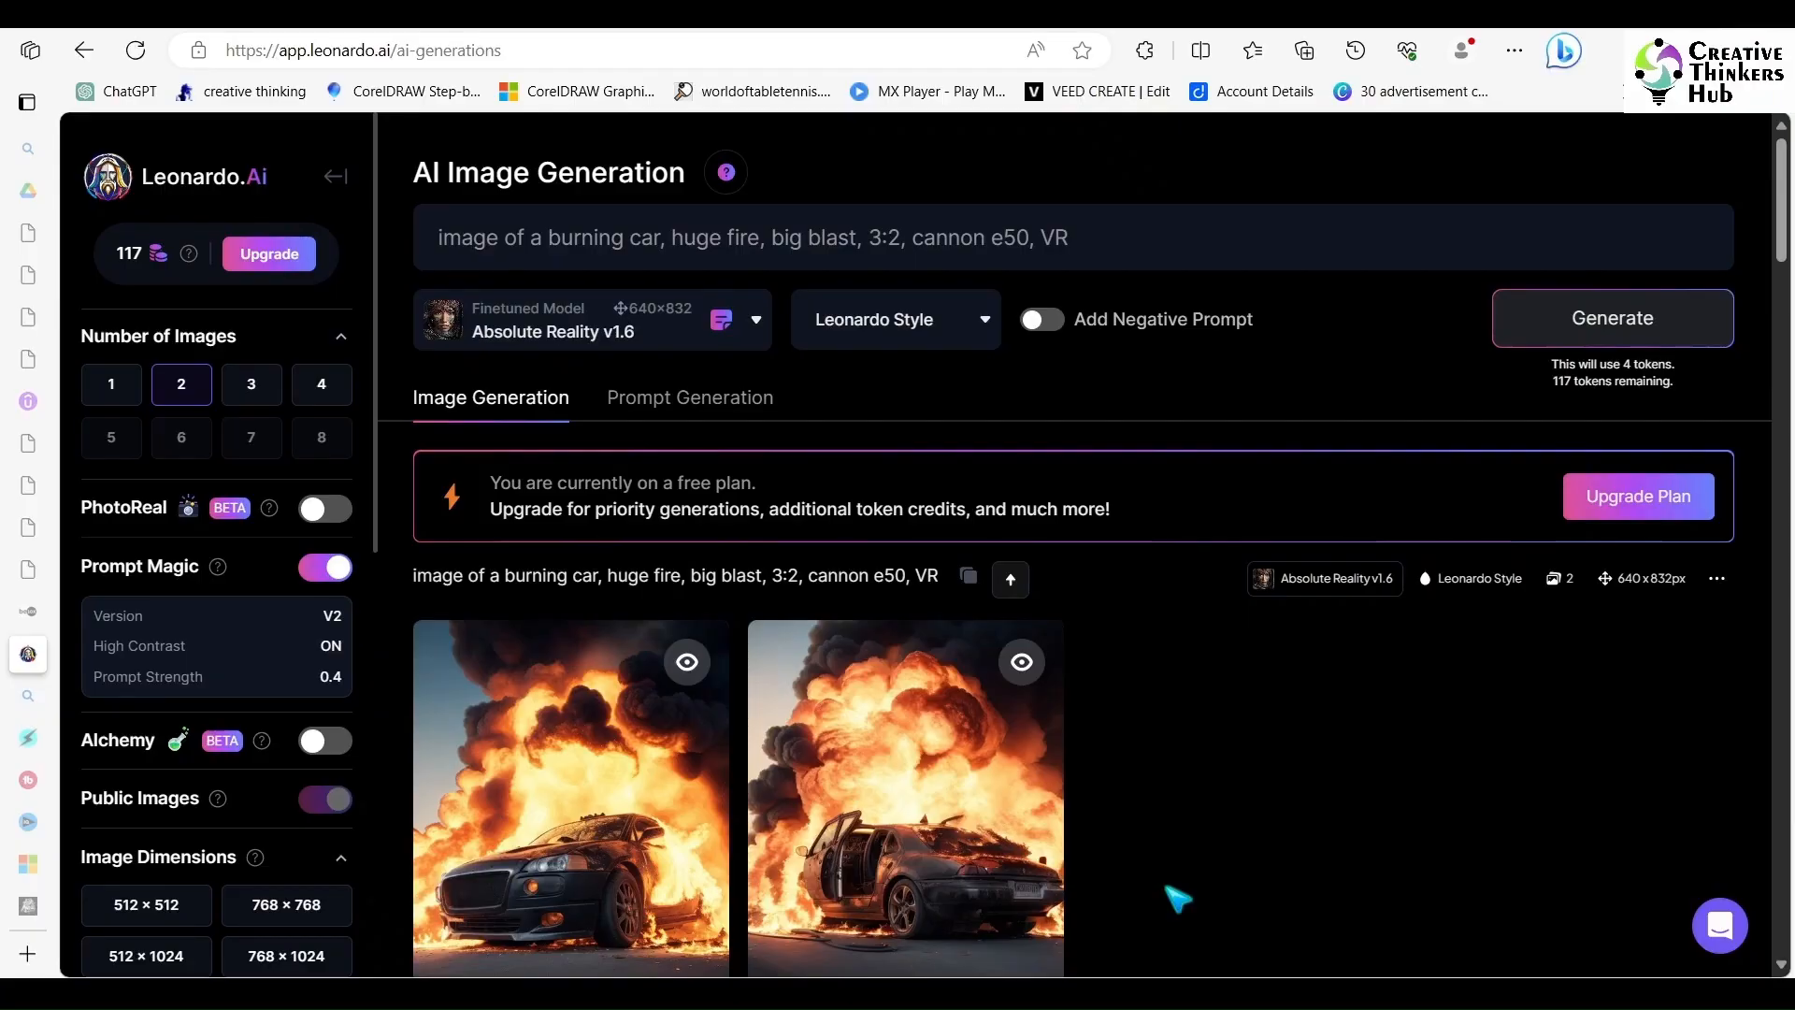
In Leonardo.Ai, replace the prompt with the copied one including the walking man and generate two images
{"action": "triple_click", "coordinate": [1131, 229]}
{"action": "key", "text": "ctrl+v"}
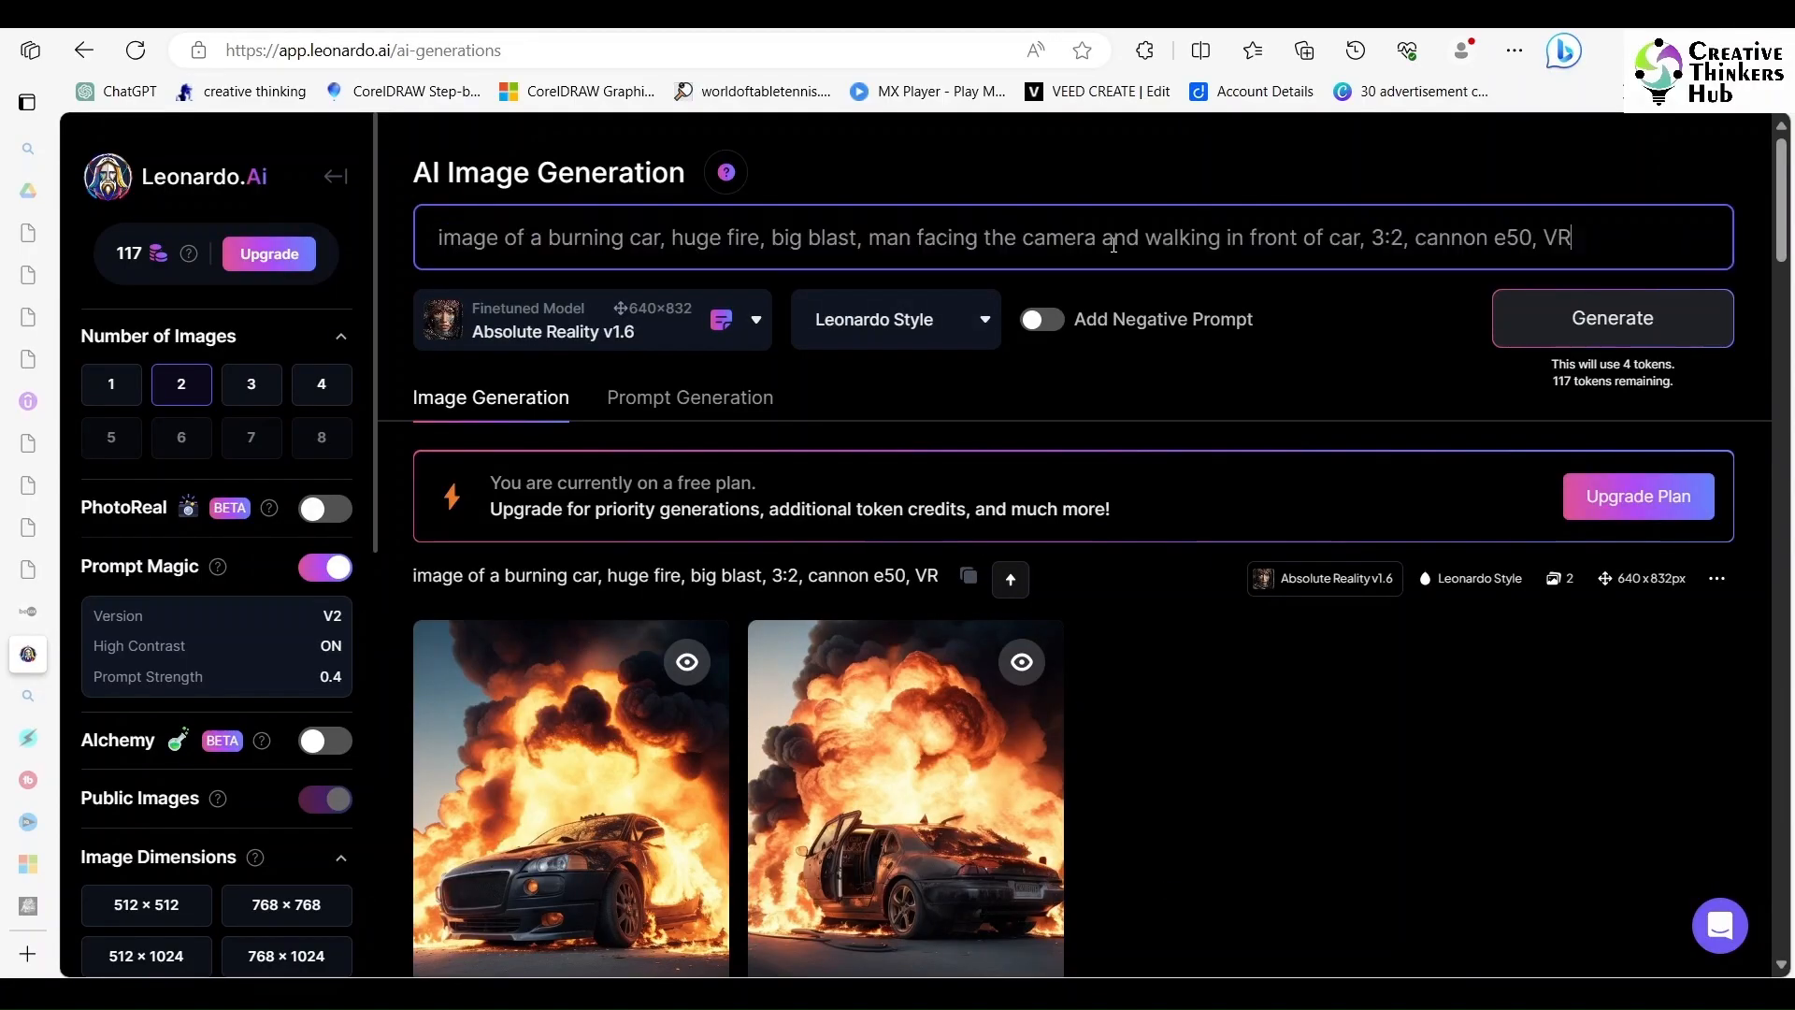
{"action": "key", "text": "ctrl+Return"}
{"action": "scroll", "coordinate": [1245, 664], "scroll_direction": "down", "scroll_amount": 3}
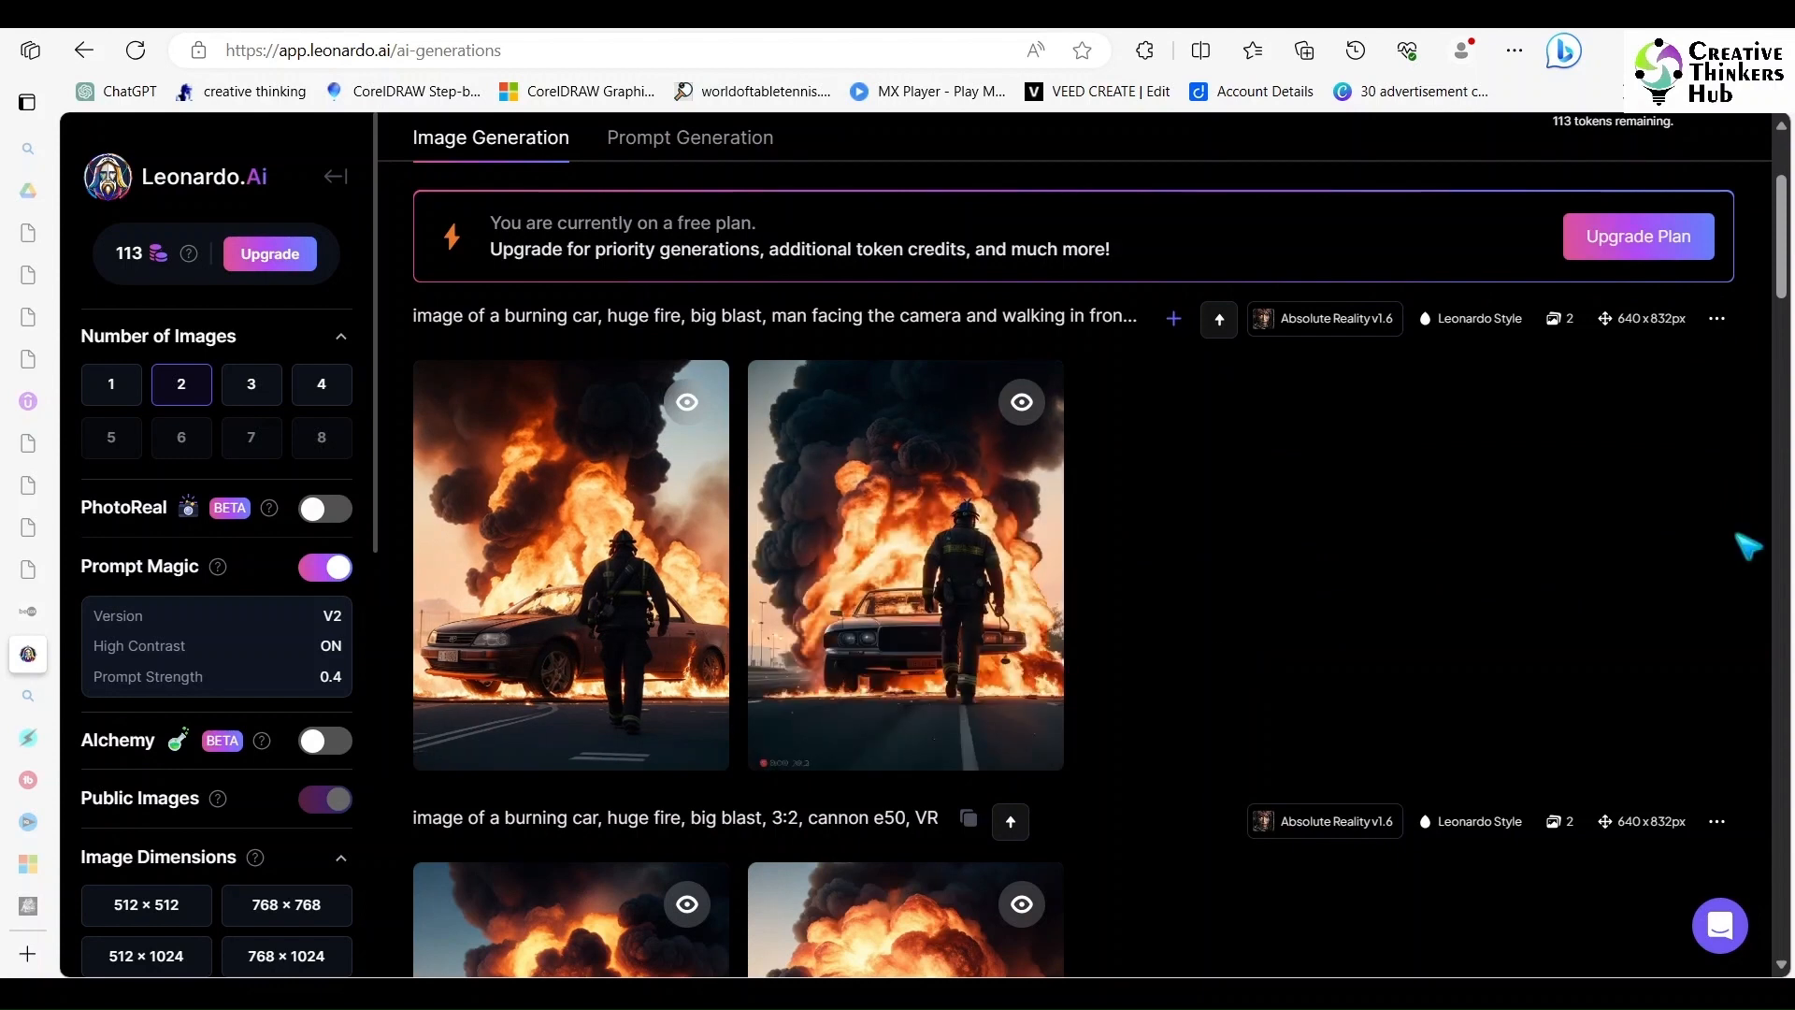
Create an HD smooth upscale of the firefighter beside the burning sedan, and save the original version as a JPG in Downloads
{"action": "left_click", "coordinate": [905, 561]}
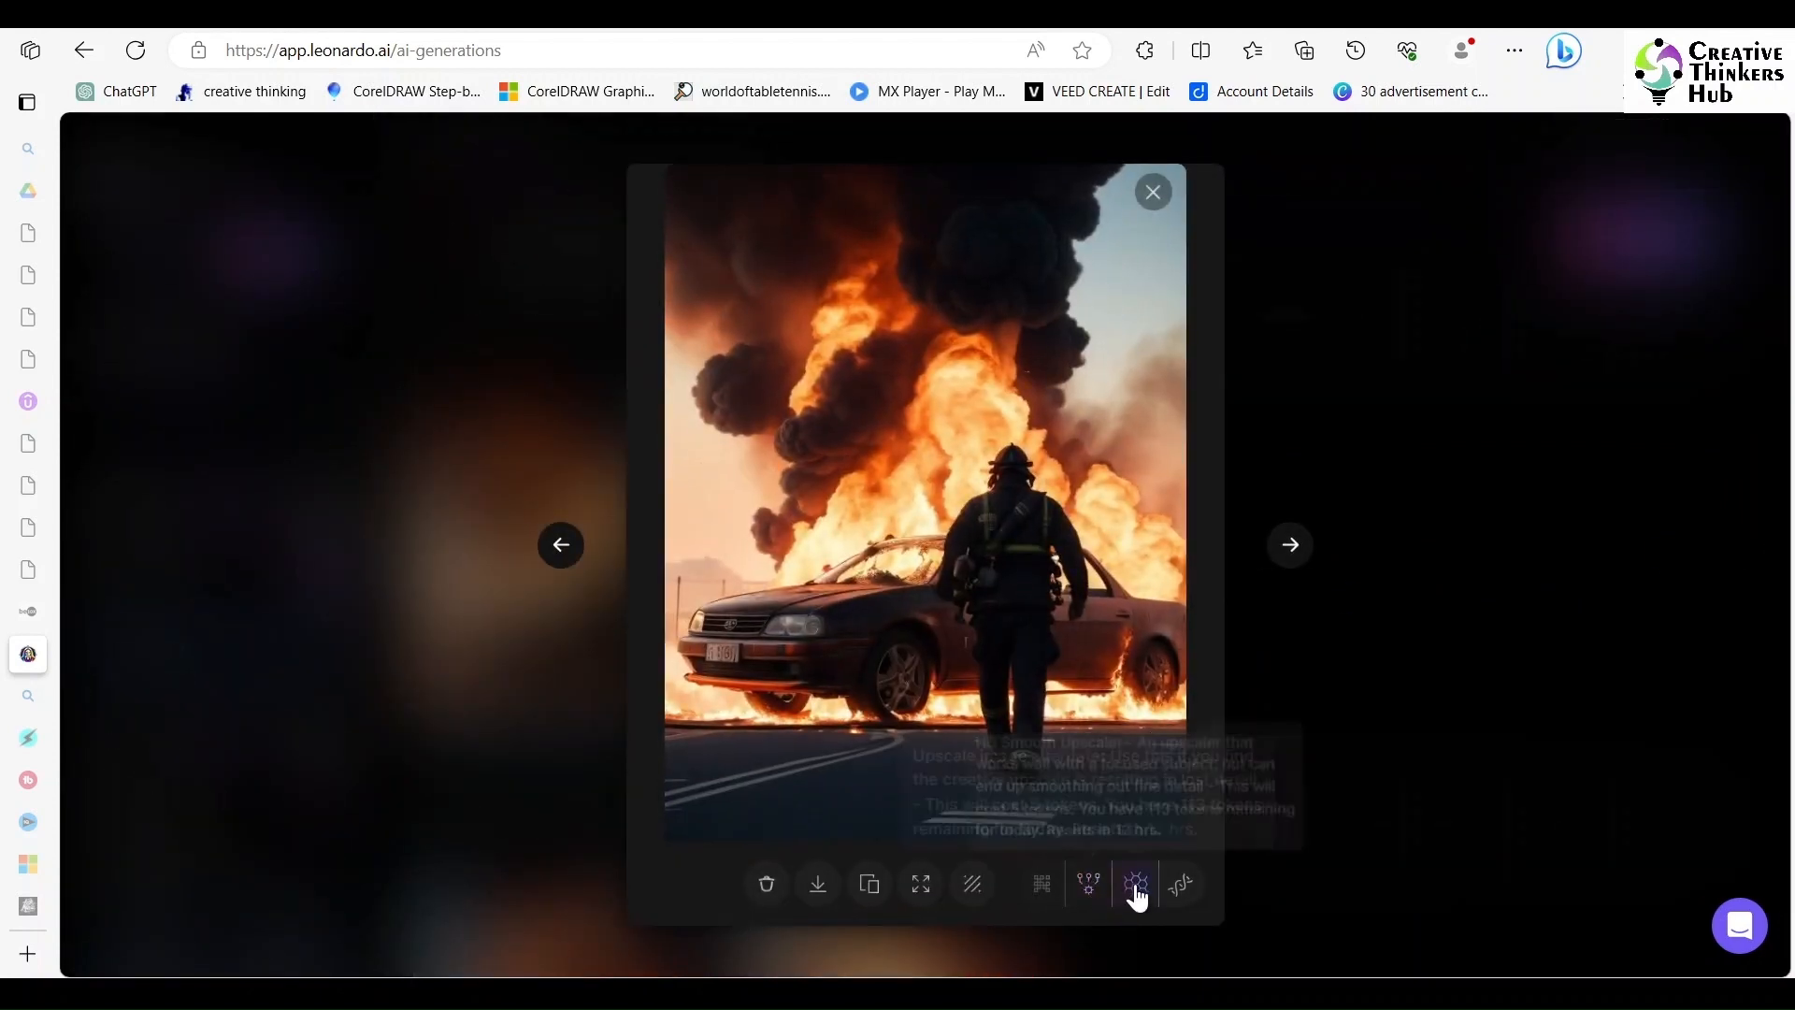
{"action": "left_click", "coordinate": [1135, 889]}
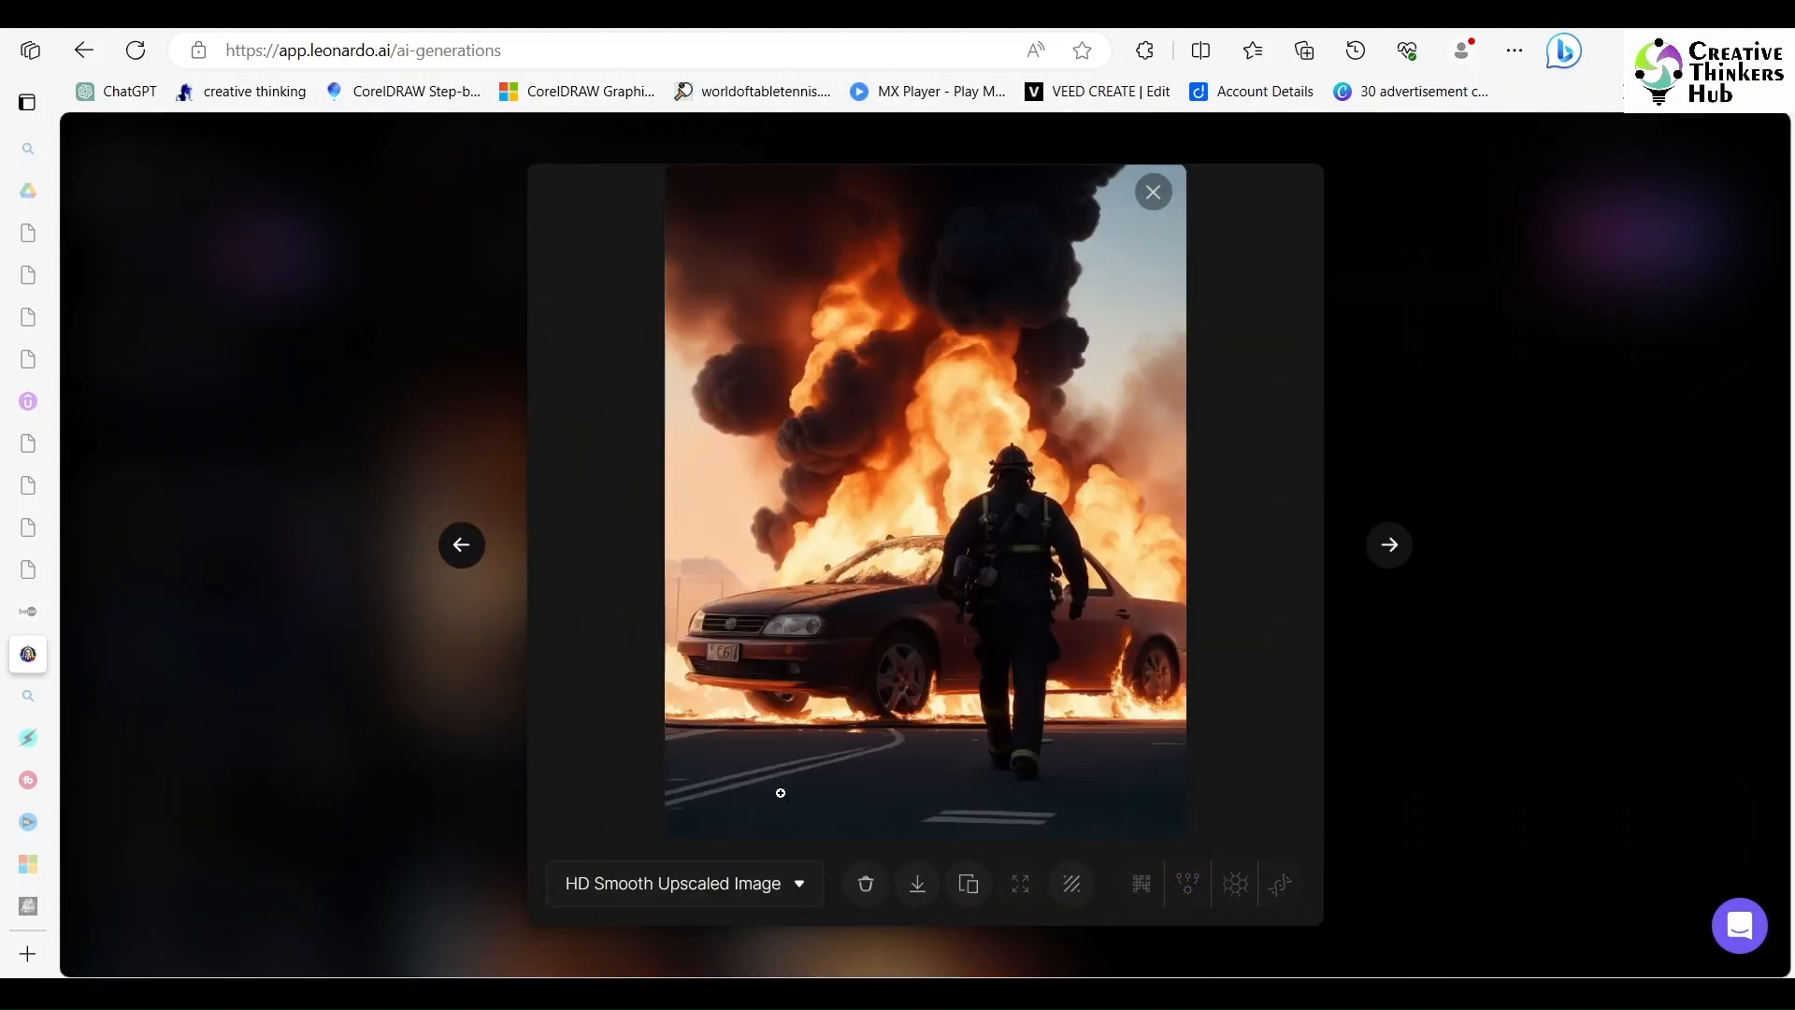
{"action": "left_click", "coordinate": [758, 887]}
{"action": "left_click", "coordinate": [726, 805]}
{"action": "left_click", "coordinate": [864, 883]}
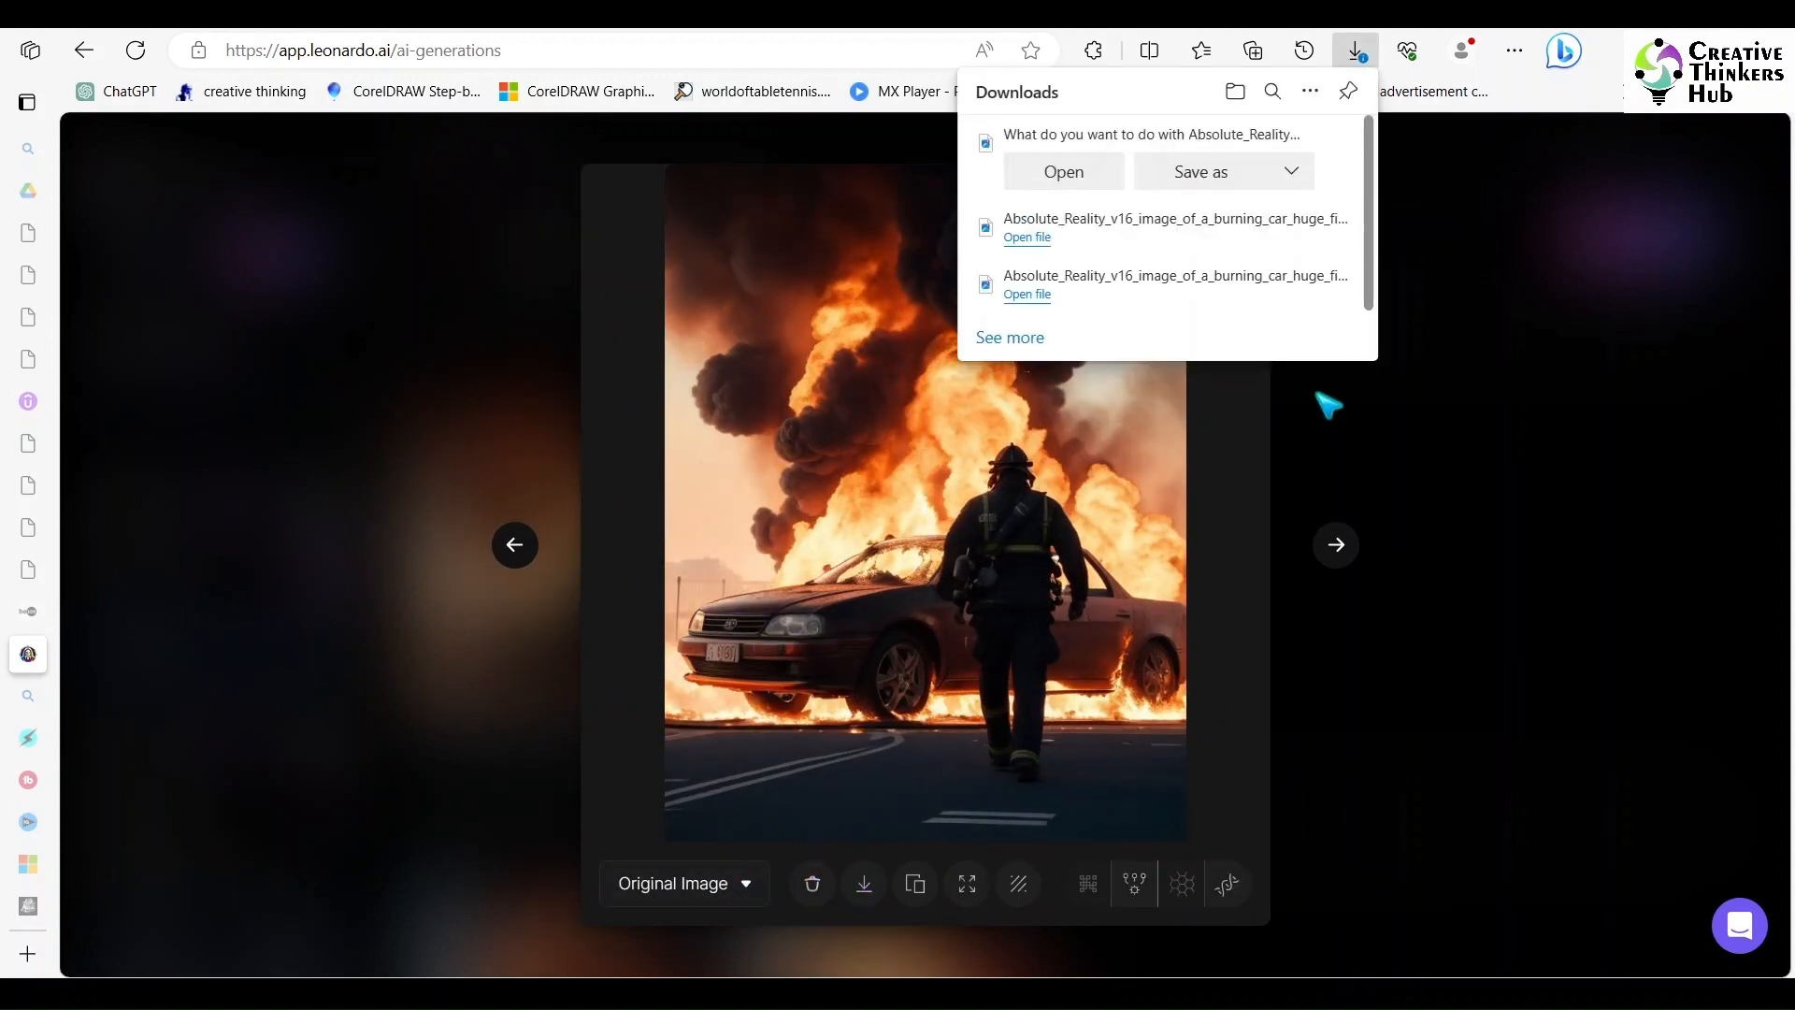
{"action": "left_click", "coordinate": [1202, 171]}
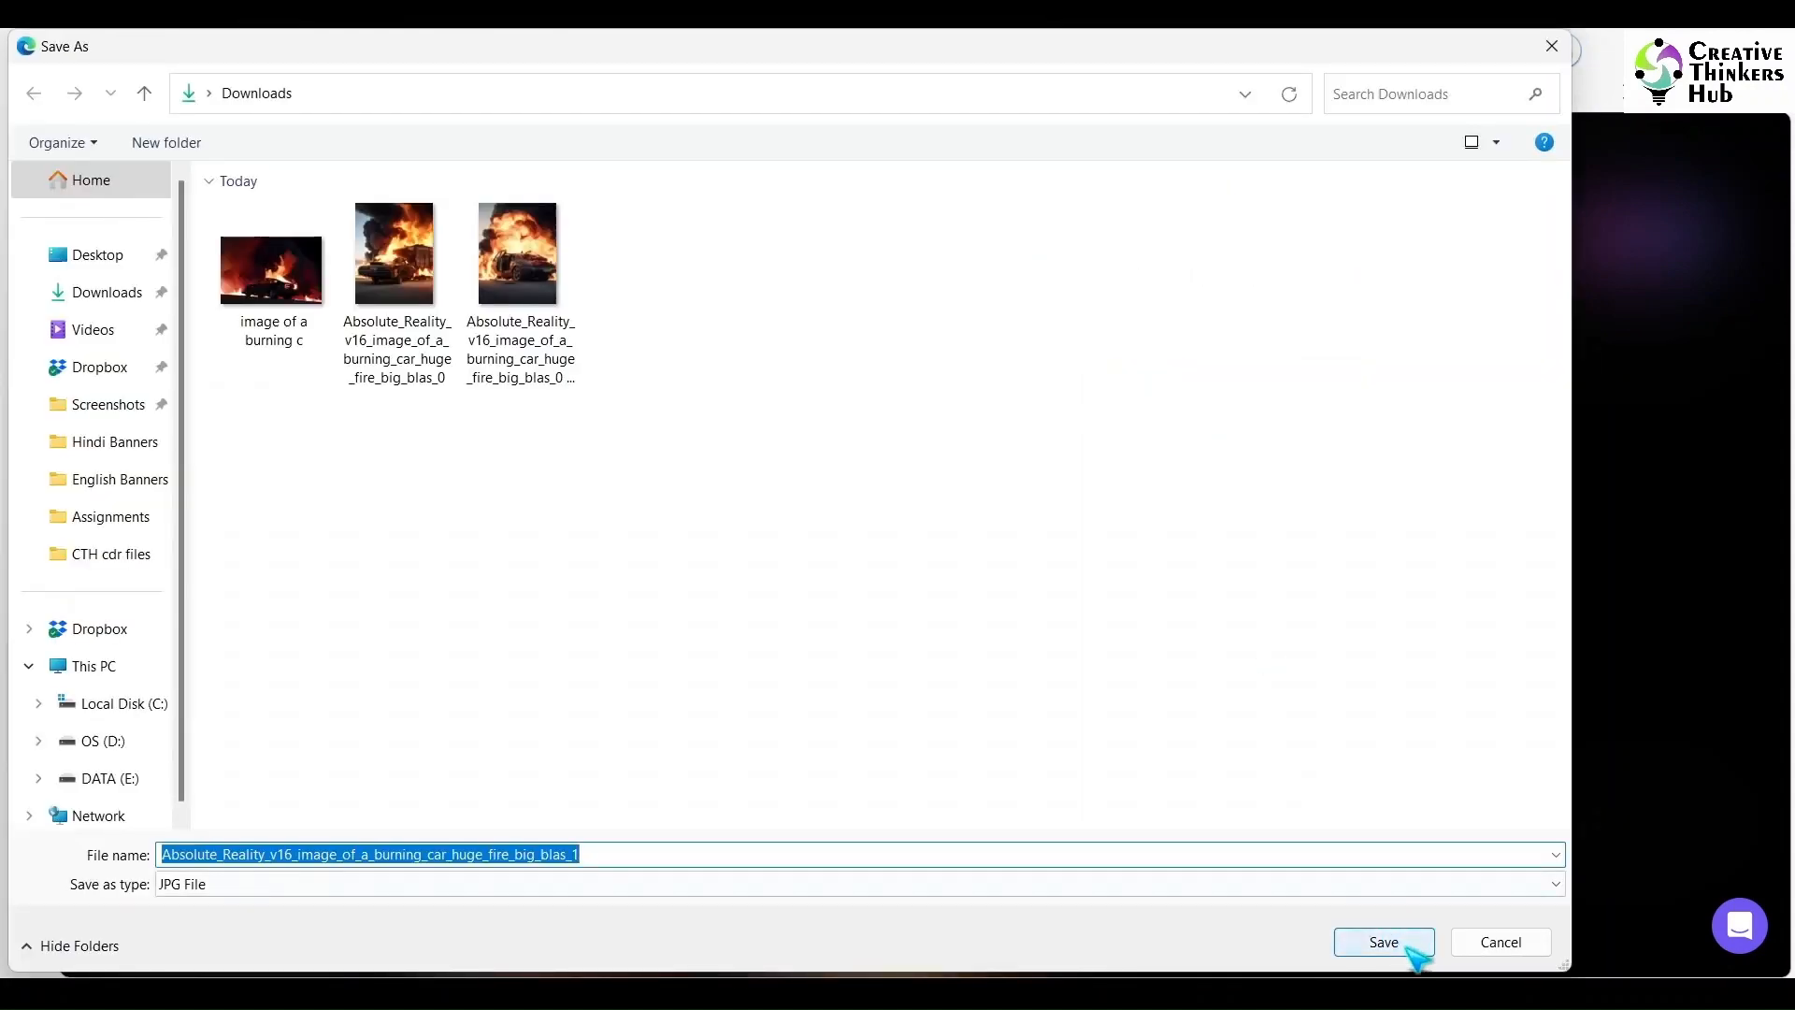
{"action": "left_click", "coordinate": [1391, 946]}
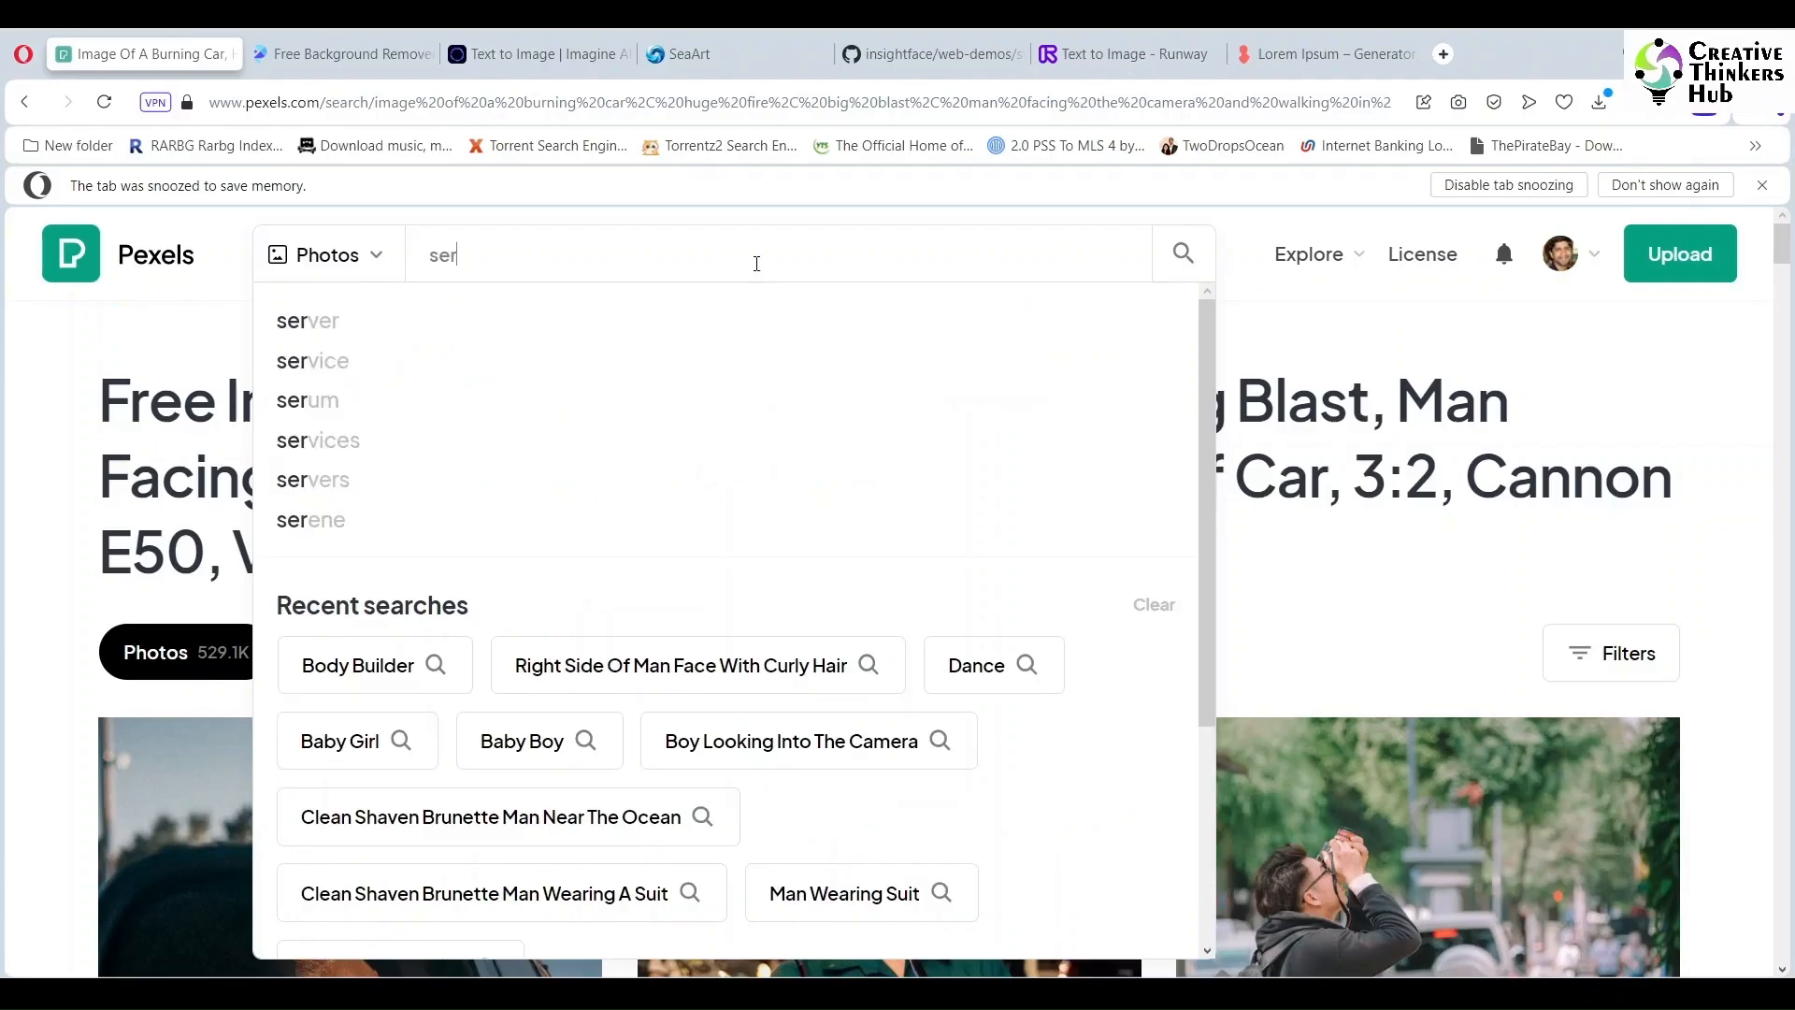
Clear the Pexels search text and search for "foggy mountains" photos
{"action": "key", "text": "BackSpace"}
{"action": "key", "text": "BackSpace"}
{"action": "key", "text": "BackSpace"}
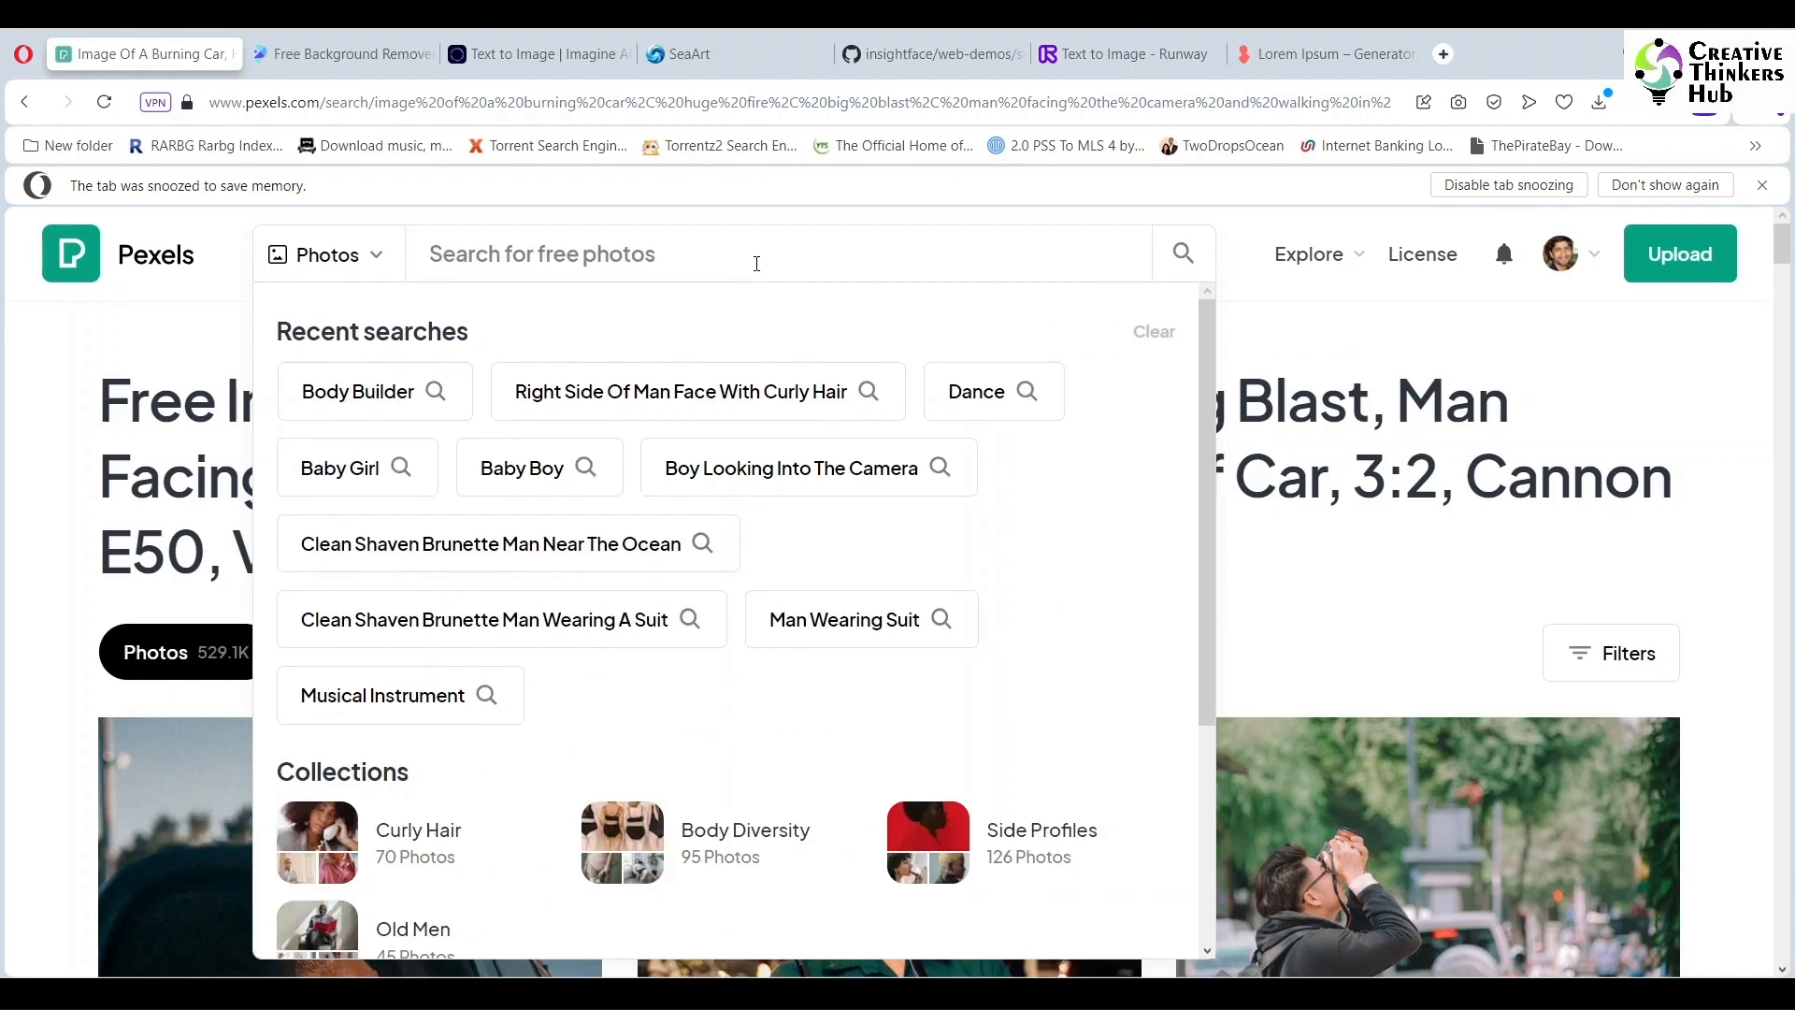
{"action": "type", "text": "foggy mountains"}
{"action": "key", "text": "Return"}
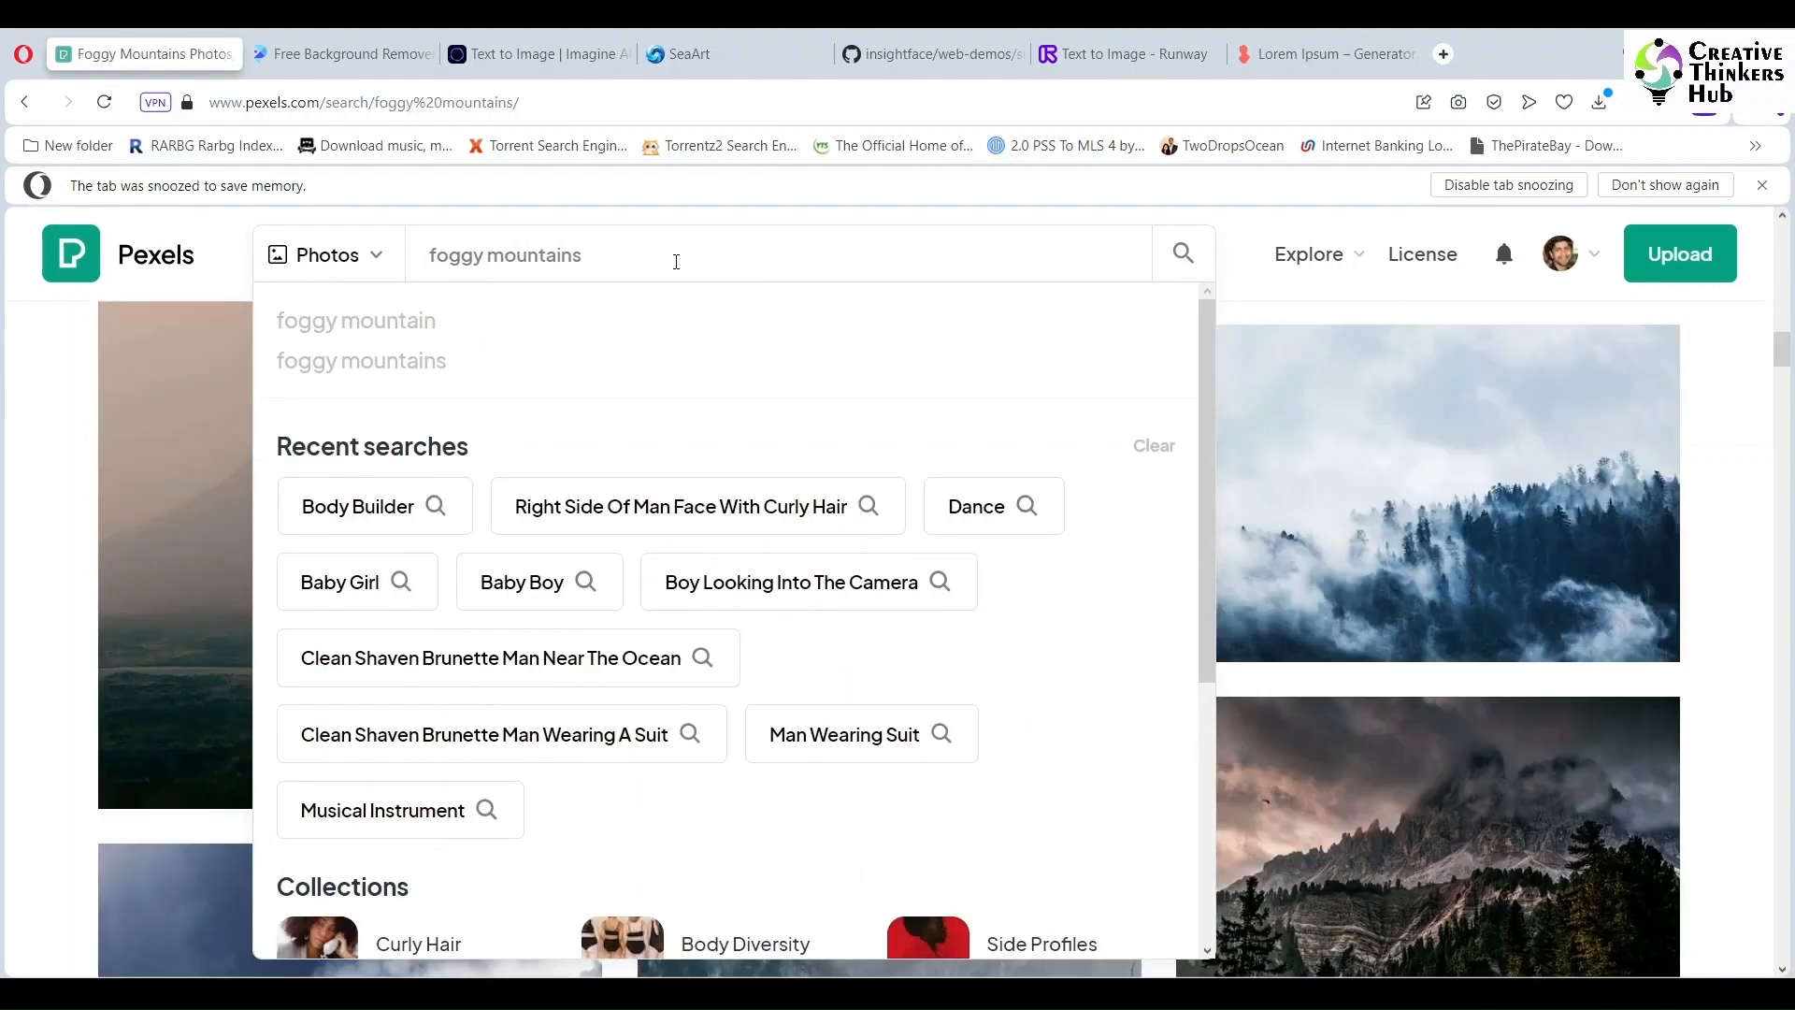
Refine the Pexels search to "black and white foggy mountains"
{"action": "type", "text": "grey"}
{"action": "key", "text": "BackSpace"}
{"action": "key", "text": "BackSpace"}
{"action": "key", "text": "BackSpace"}
{"action": "key", "text": "BackSpace"}
{"action": "key", "text": "BackSpace"}
{"action": "type", "text": "bla"}
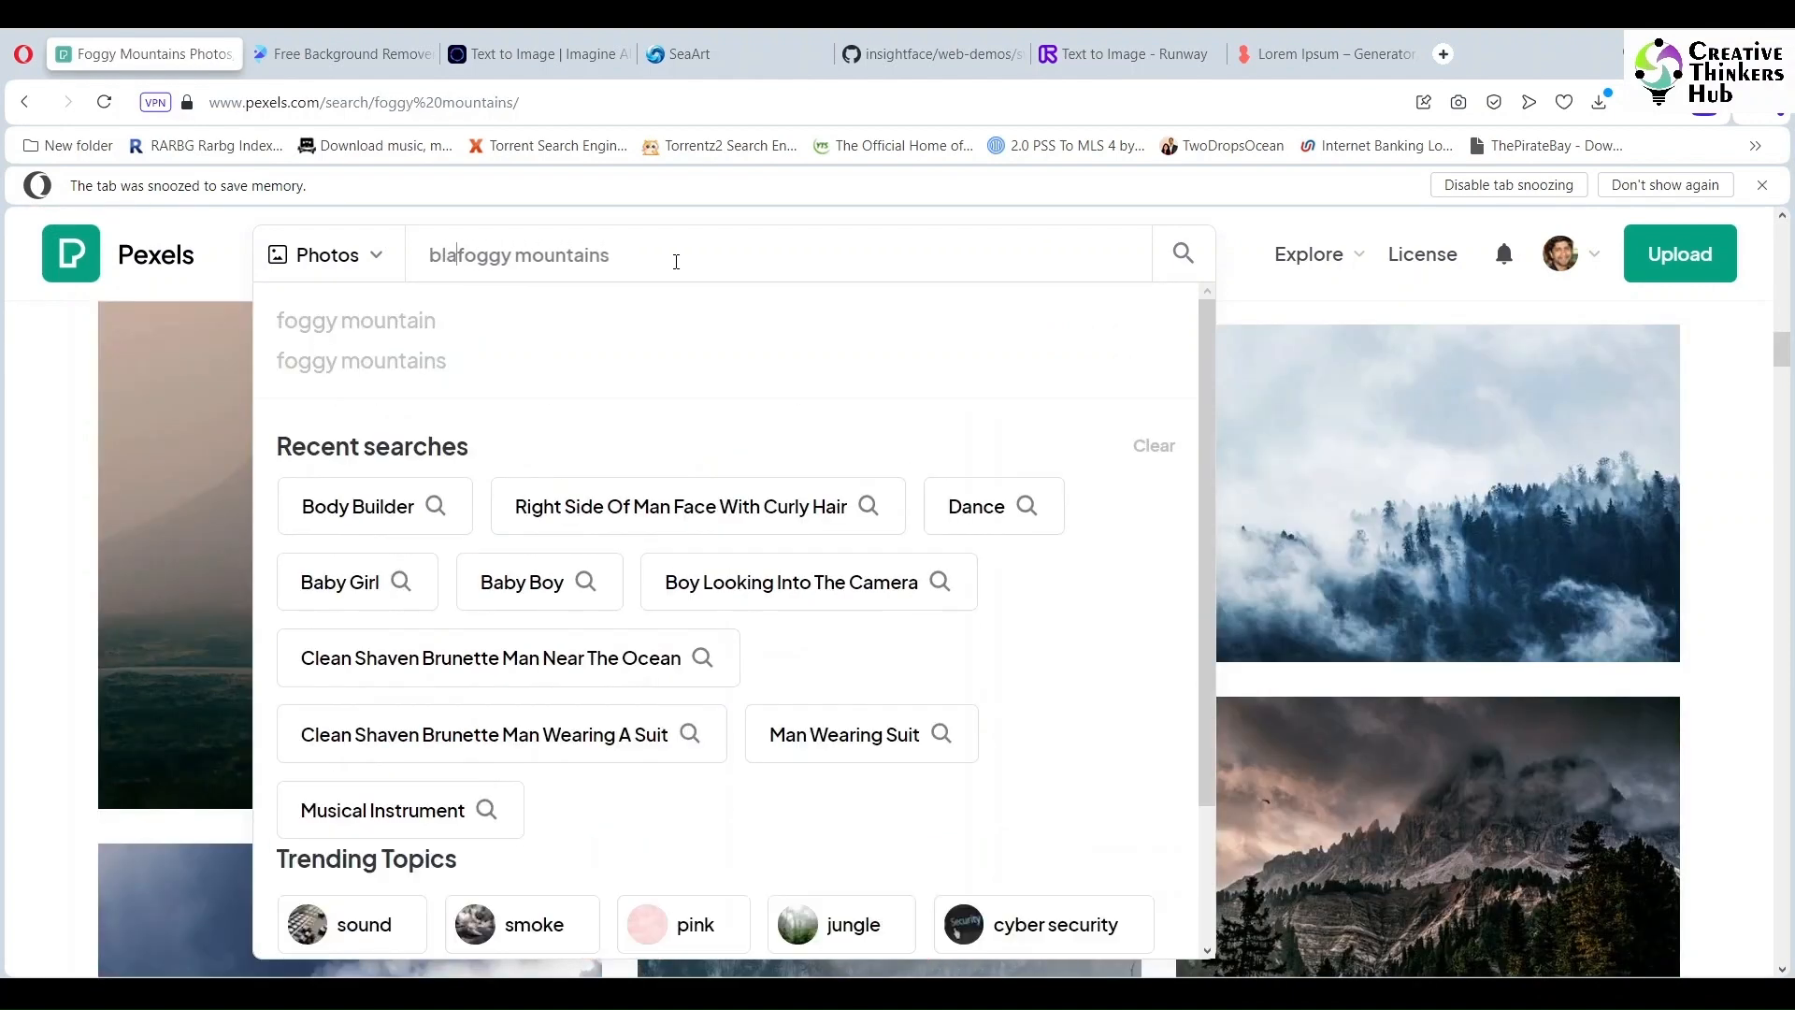
{"action": "type", "text": "ck and white"}
{"action": "key", "text": "Return"}
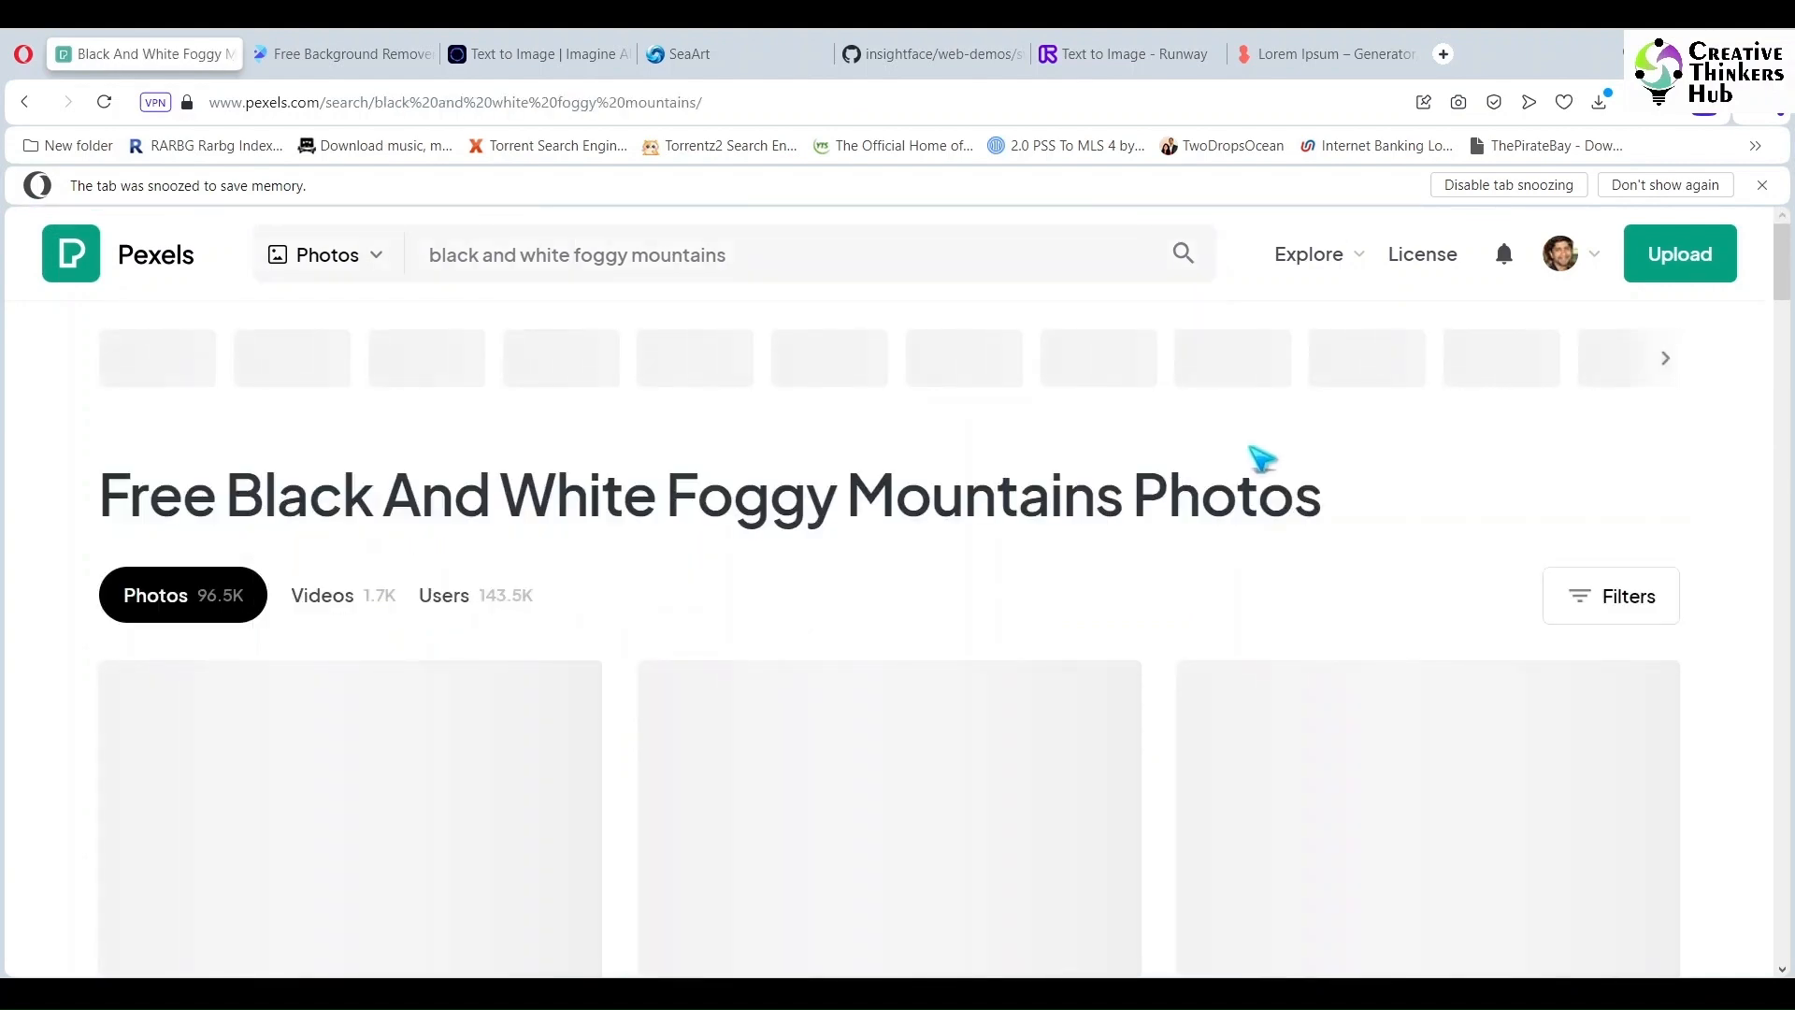
Download the grayscale photo of fog behind dark trees on a hillside from the Pexels results
{"action": "scroll", "coordinate": [1244, 434], "scroll_direction": "down", "scroll_amount": 6}
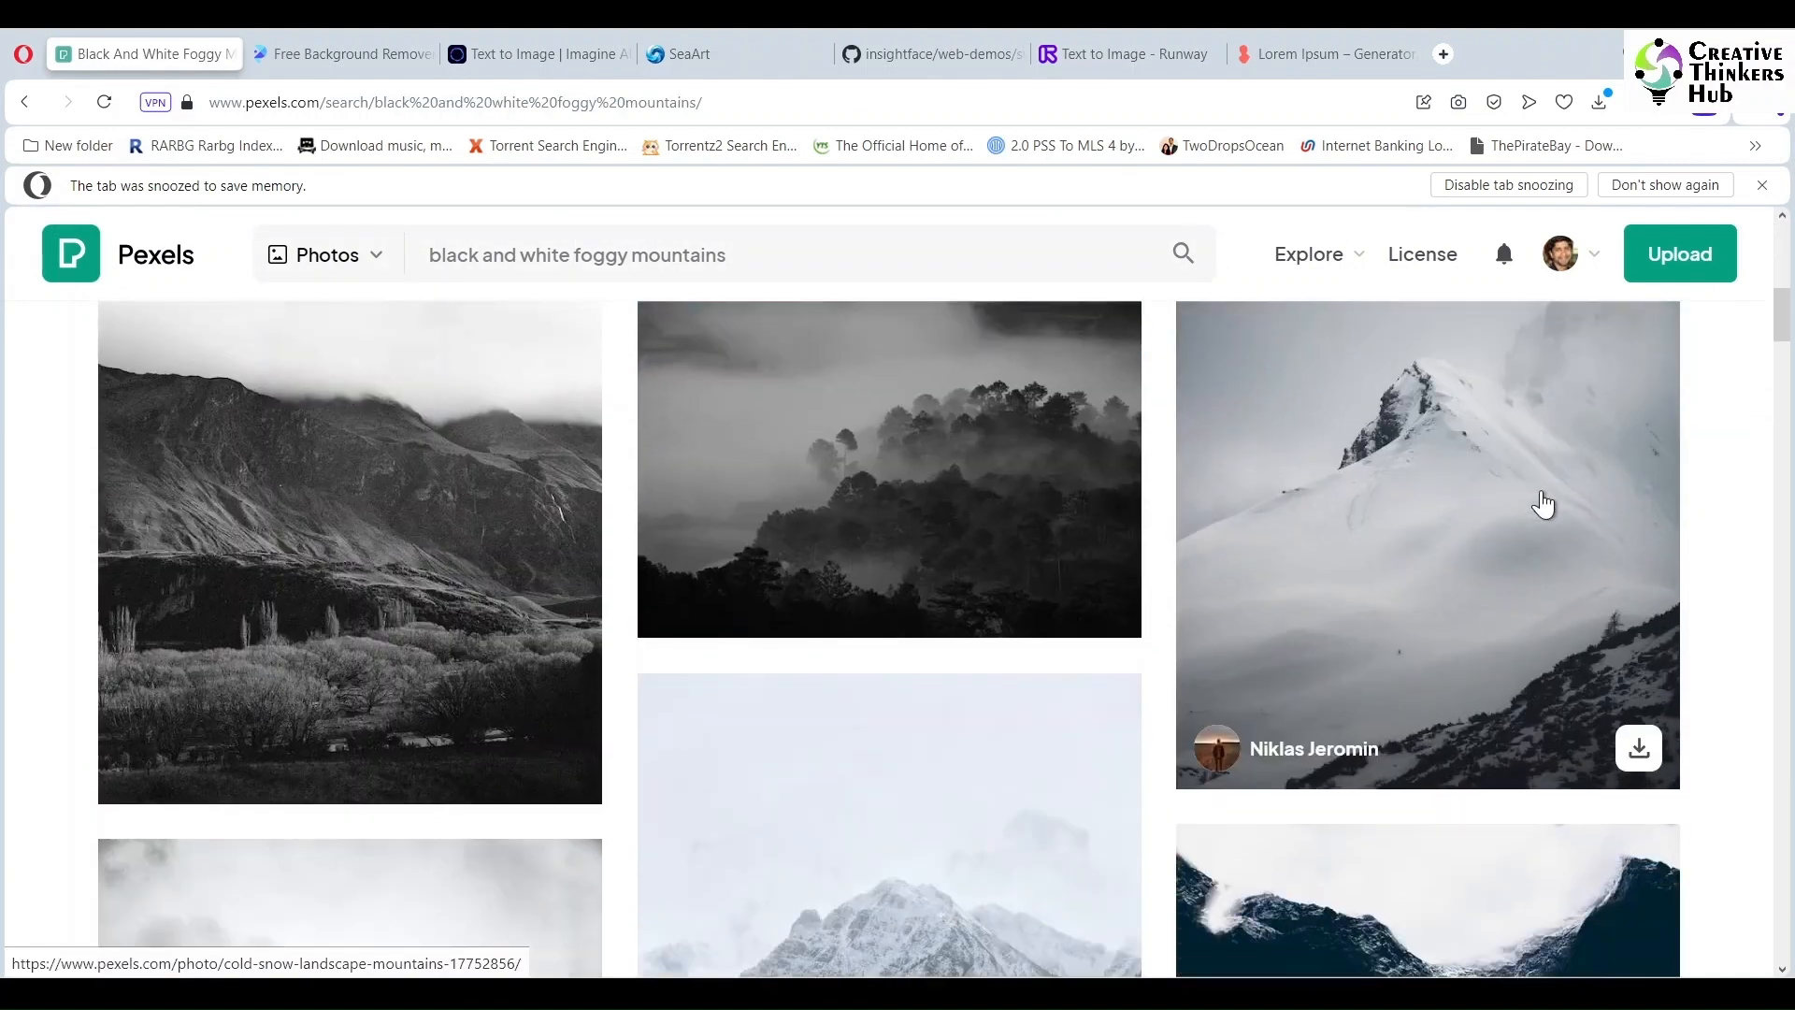
{"action": "scroll", "coordinate": [1432, 501], "scroll_direction": "up", "scroll_amount": 1}
{"action": "left_click", "coordinate": [885, 636]}
{"action": "left_click", "coordinate": [1402, 316]}
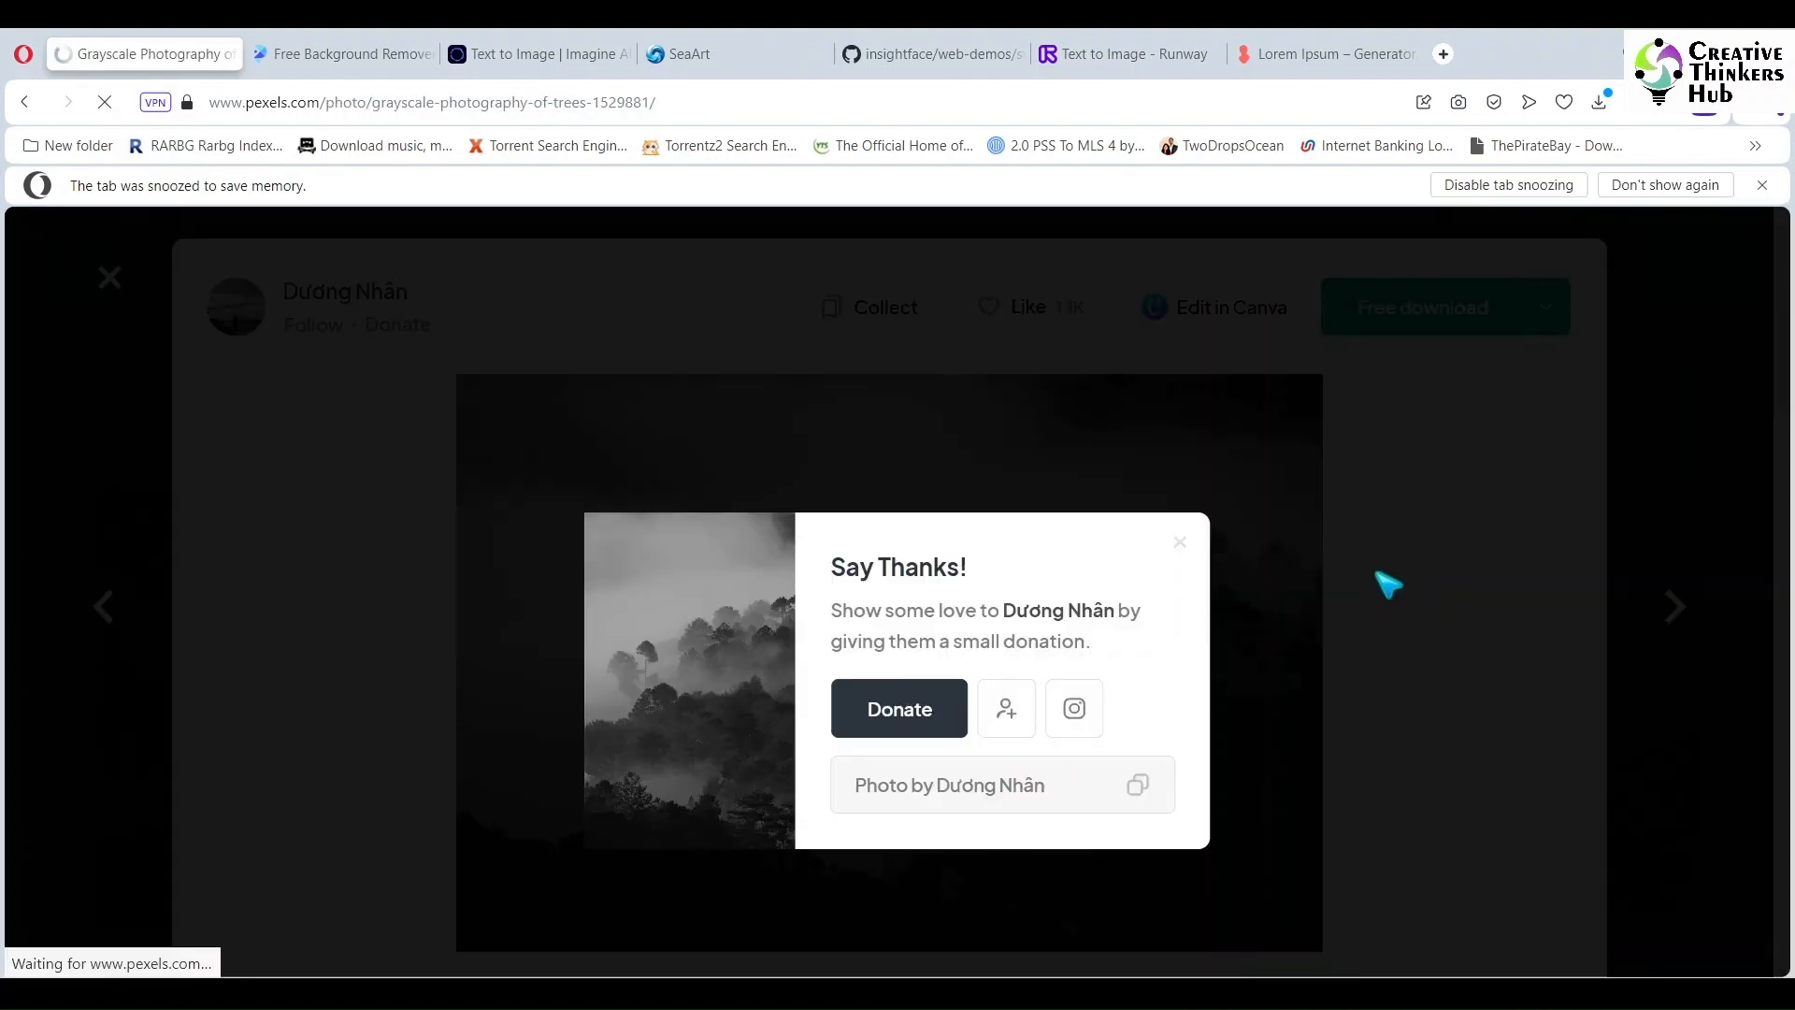
{"action": "left_click", "coordinate": [1699, 402]}
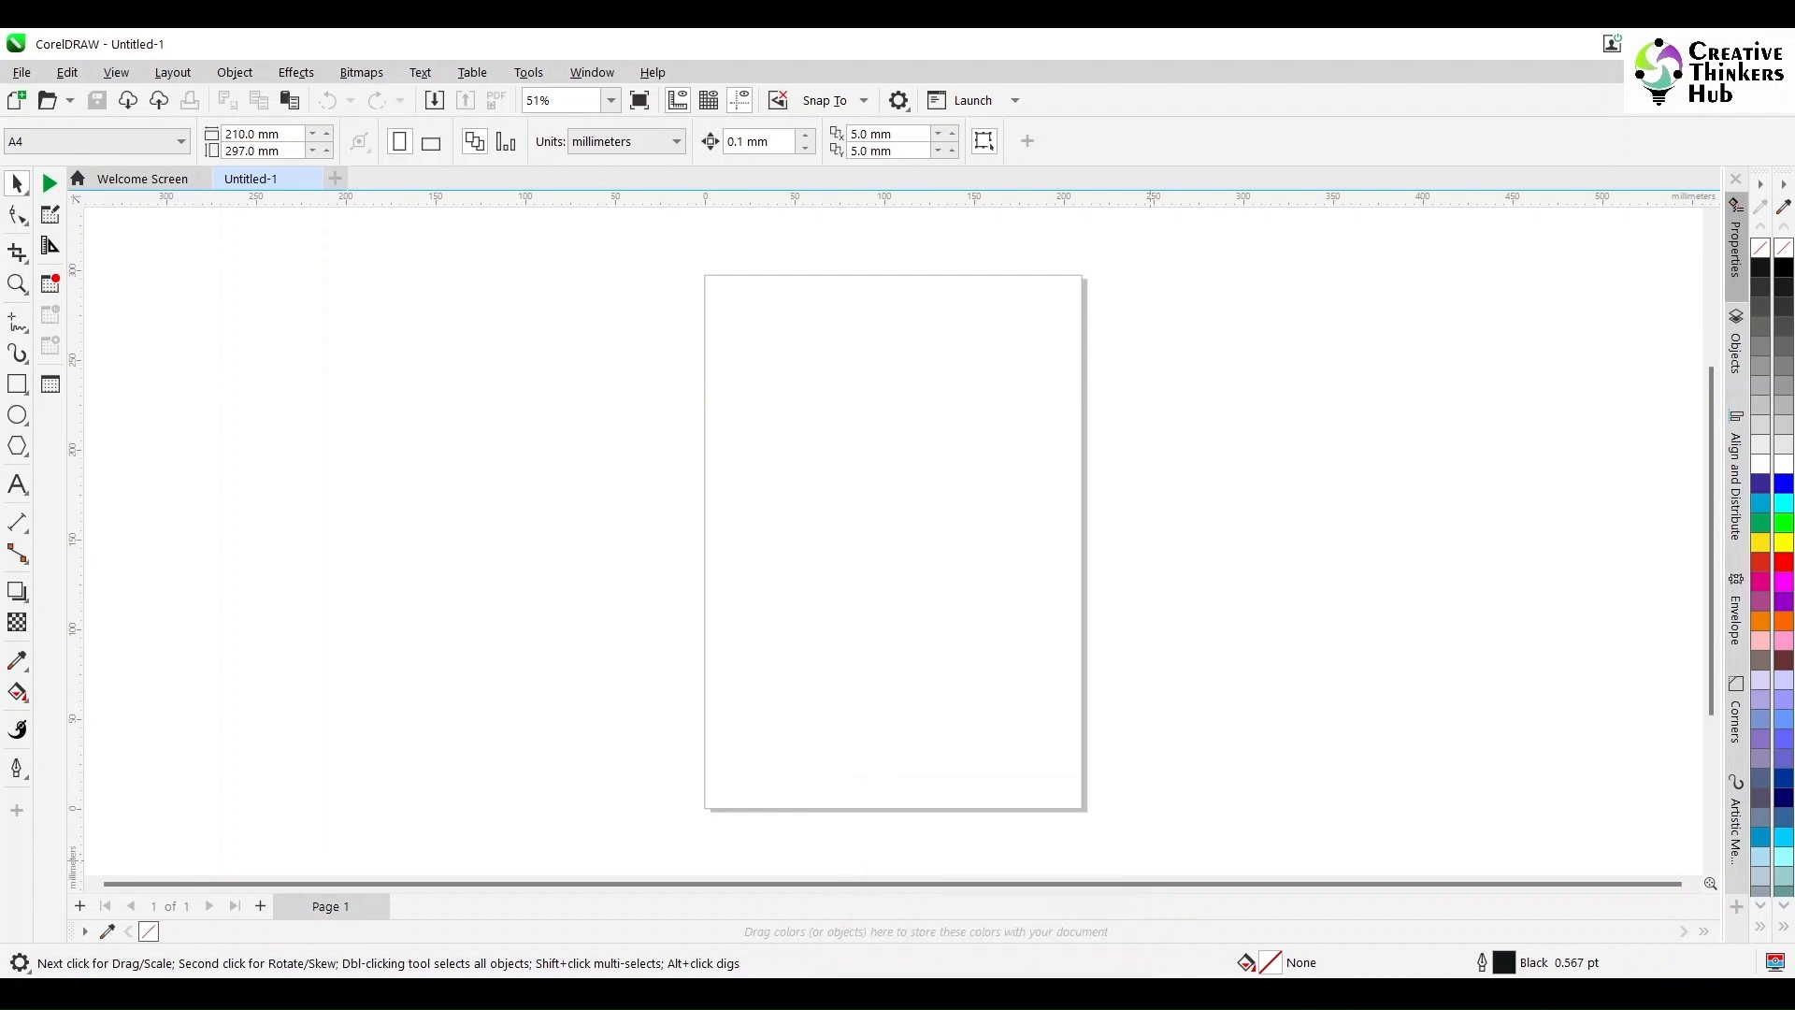
Switch to CorelDRAW, place the back-view photo of the man in the blue tank top, and center it on the page
{"action": "mouse_move", "coordinate": [721, 993]}
{"action": "left_click", "coordinate": [847, 897]}
{"action": "left_click_drag", "start_coordinate": [1443, 311], "coordinate": [939, 612]}
{"action": "key", "text": "p"}
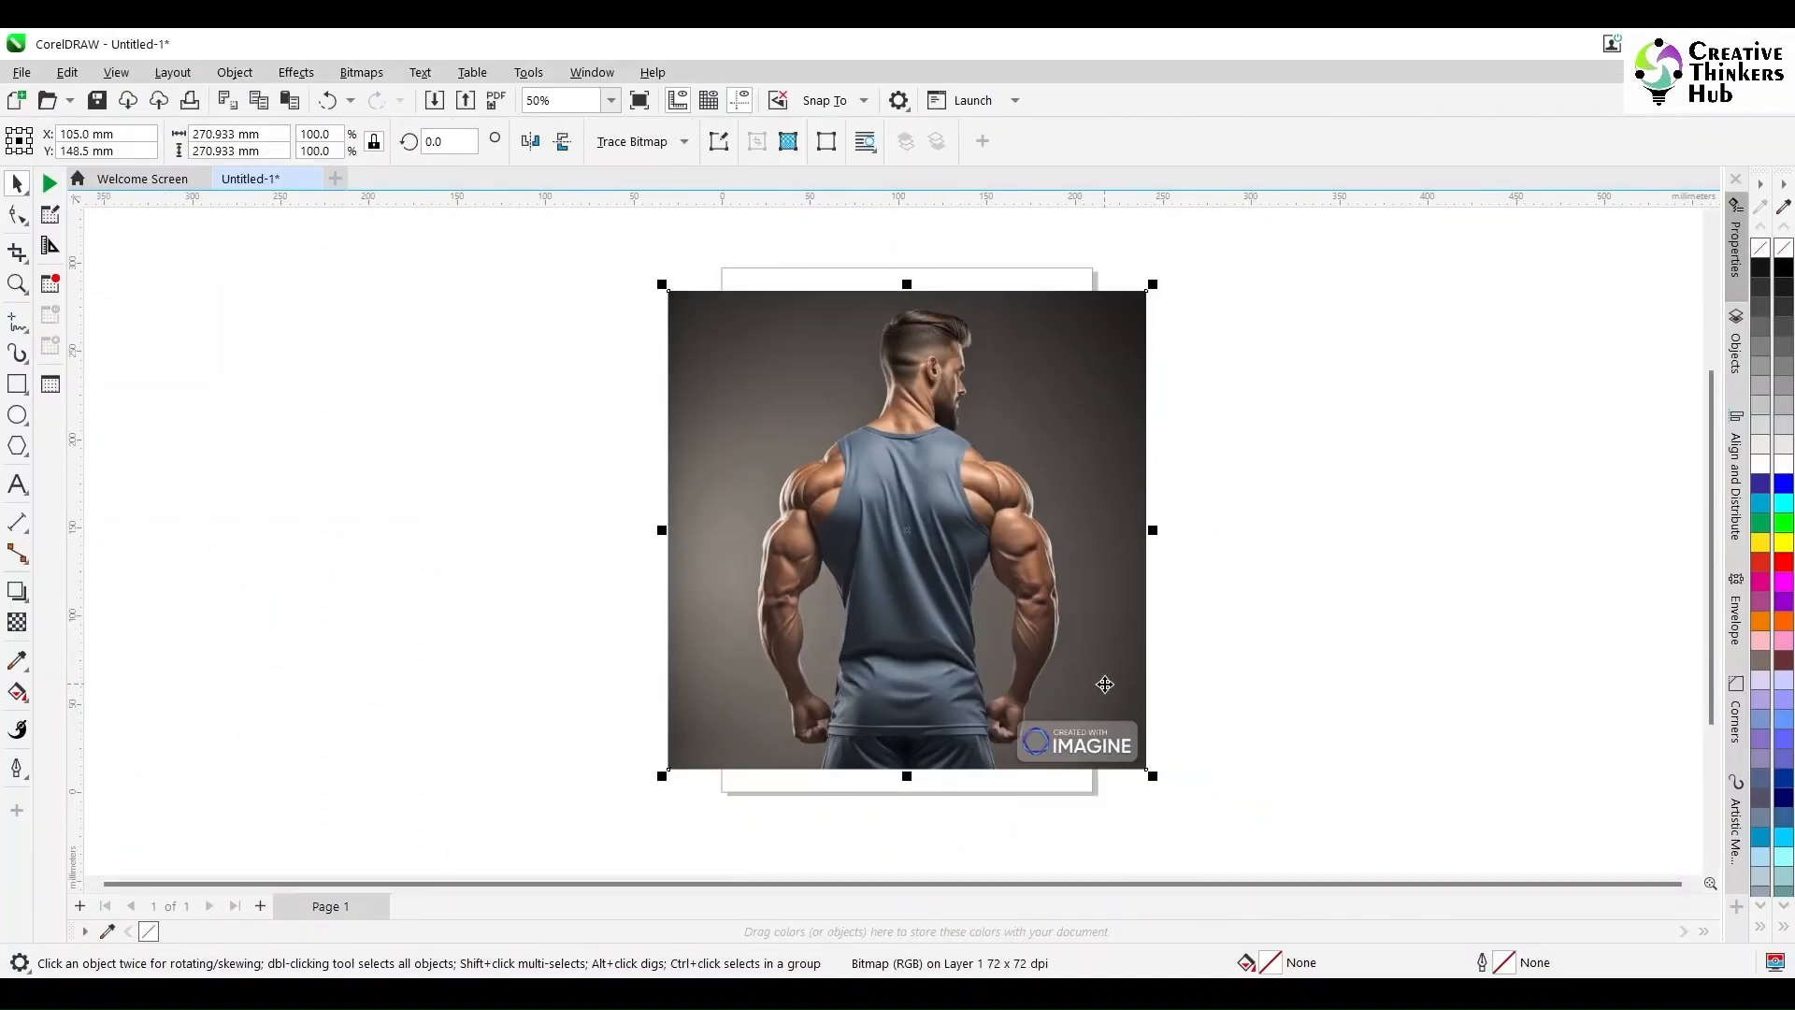
{"action": "scroll", "coordinate": [1042, 694], "scroll_direction": "down", "scroll_amount": 1}
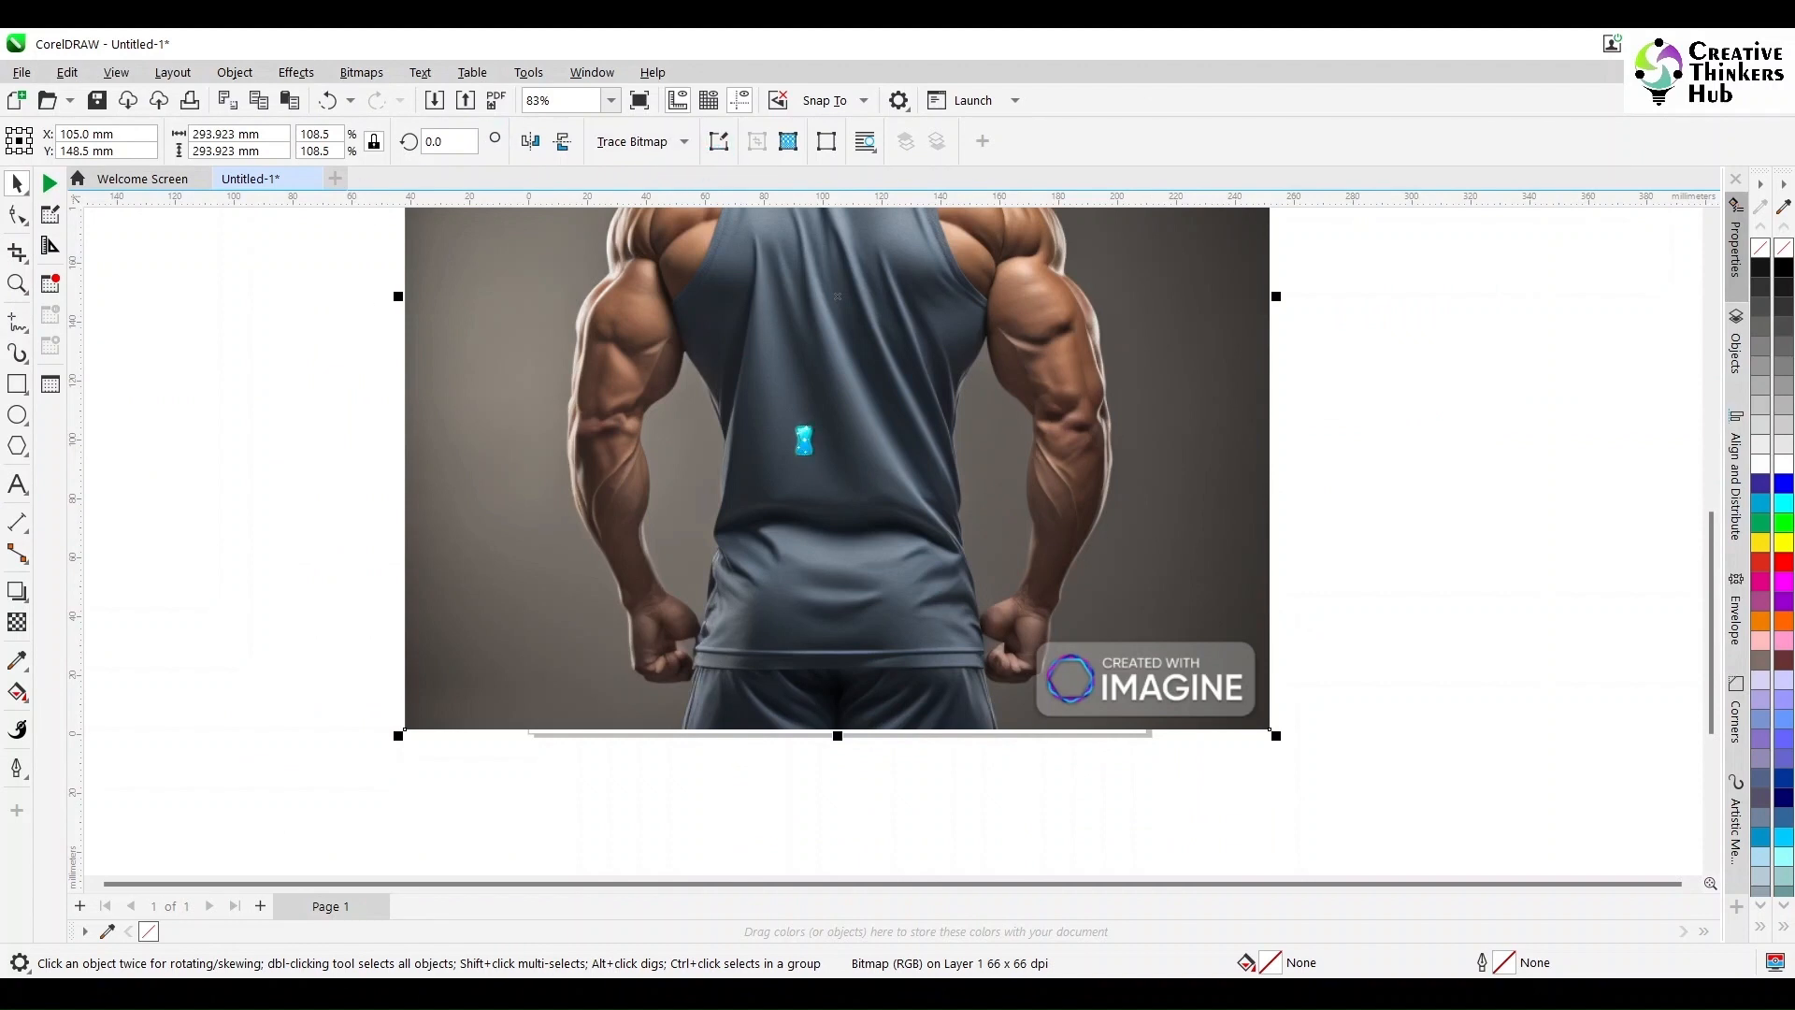
Open the placed photo for editing in PHOTO-PAINT and clone skin over the watermark edge on the fist next to it
{"action": "double_click", "coordinate": [1107, 703]}
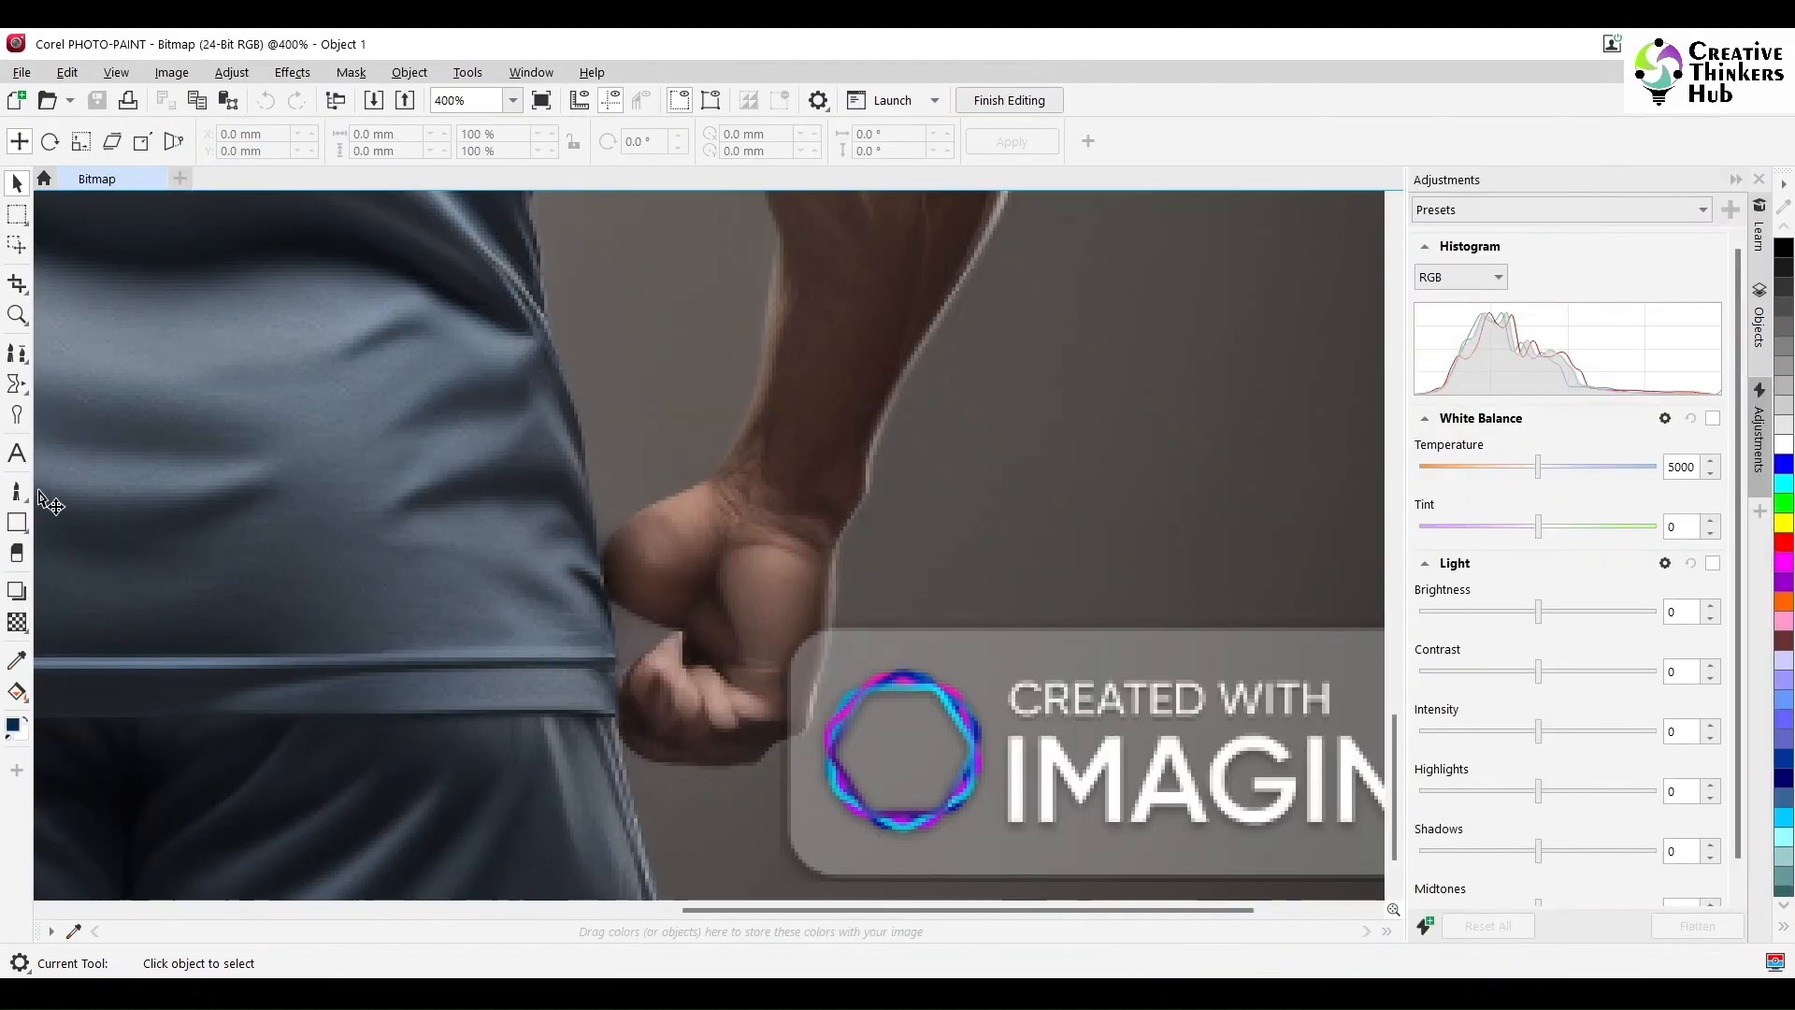
{"action": "left_click", "coordinate": [17, 590]}
{"action": "left_click", "coordinate": [17, 359]}
{"action": "left_click", "coordinate": [81, 354]}
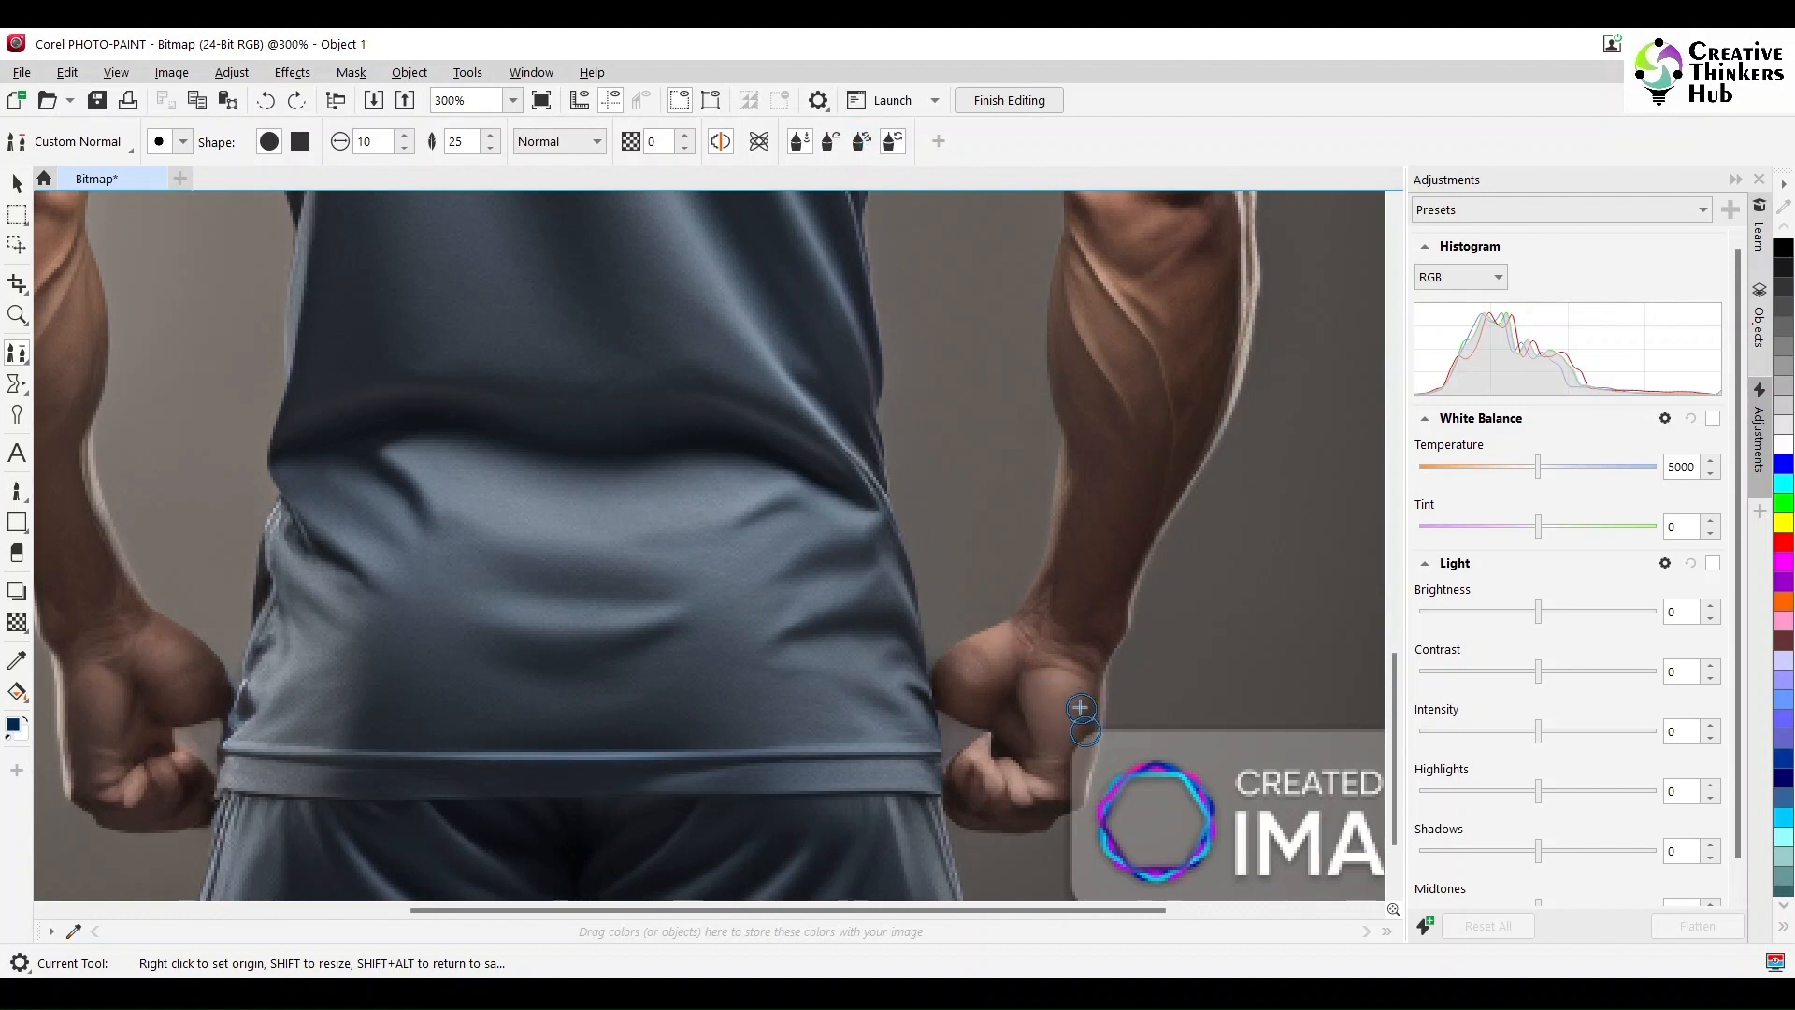
{"action": "left_click_drag", "start_coordinate": [1085, 731], "coordinate": [1079, 771]}
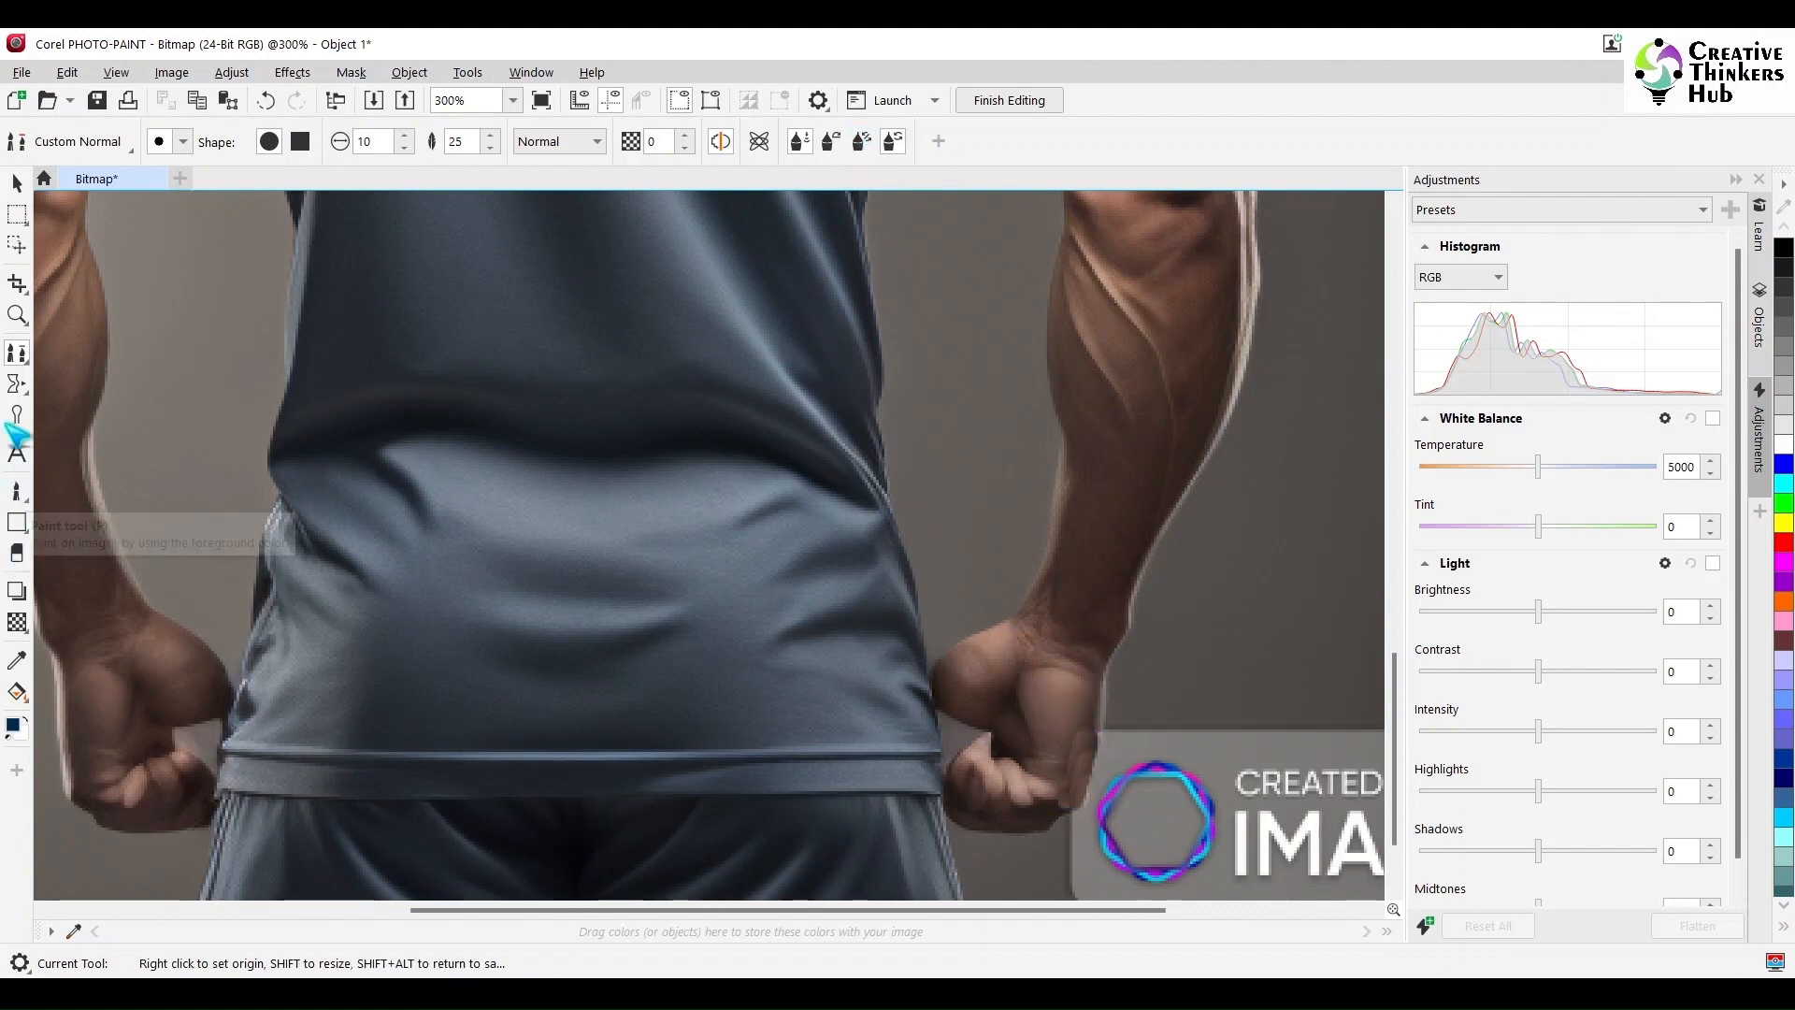
Switch to the Touch-Up Brush and set its nib size to 10
{"action": "left_click", "coordinate": [19, 358]}
{"action": "left_click", "coordinate": [104, 405]}
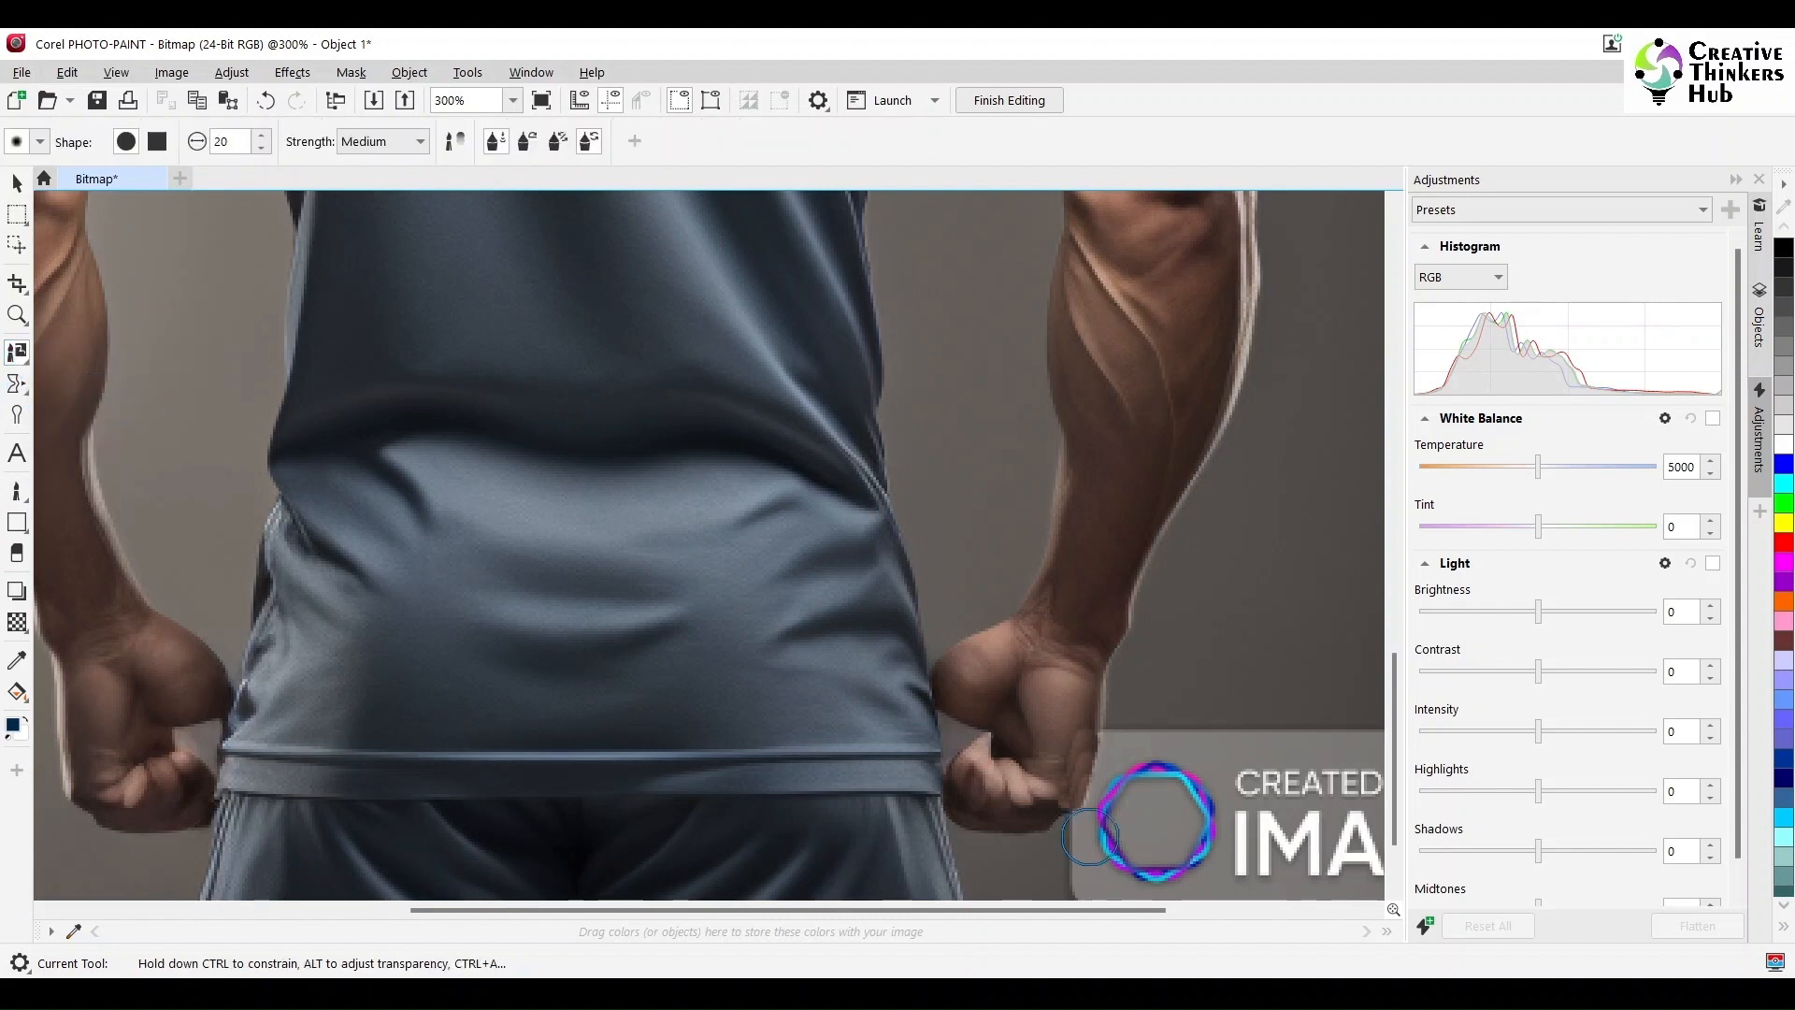
{"action": "double_click", "coordinate": [237, 138]}
{"action": "type", "text": "1"}
{"action": "key", "text": "ctrl+1"}
Open the man's photo in Cutout Lab, maximize the dialog, and focus on the fist beside the watermark
{"action": "left_click", "coordinate": [239, 73]}
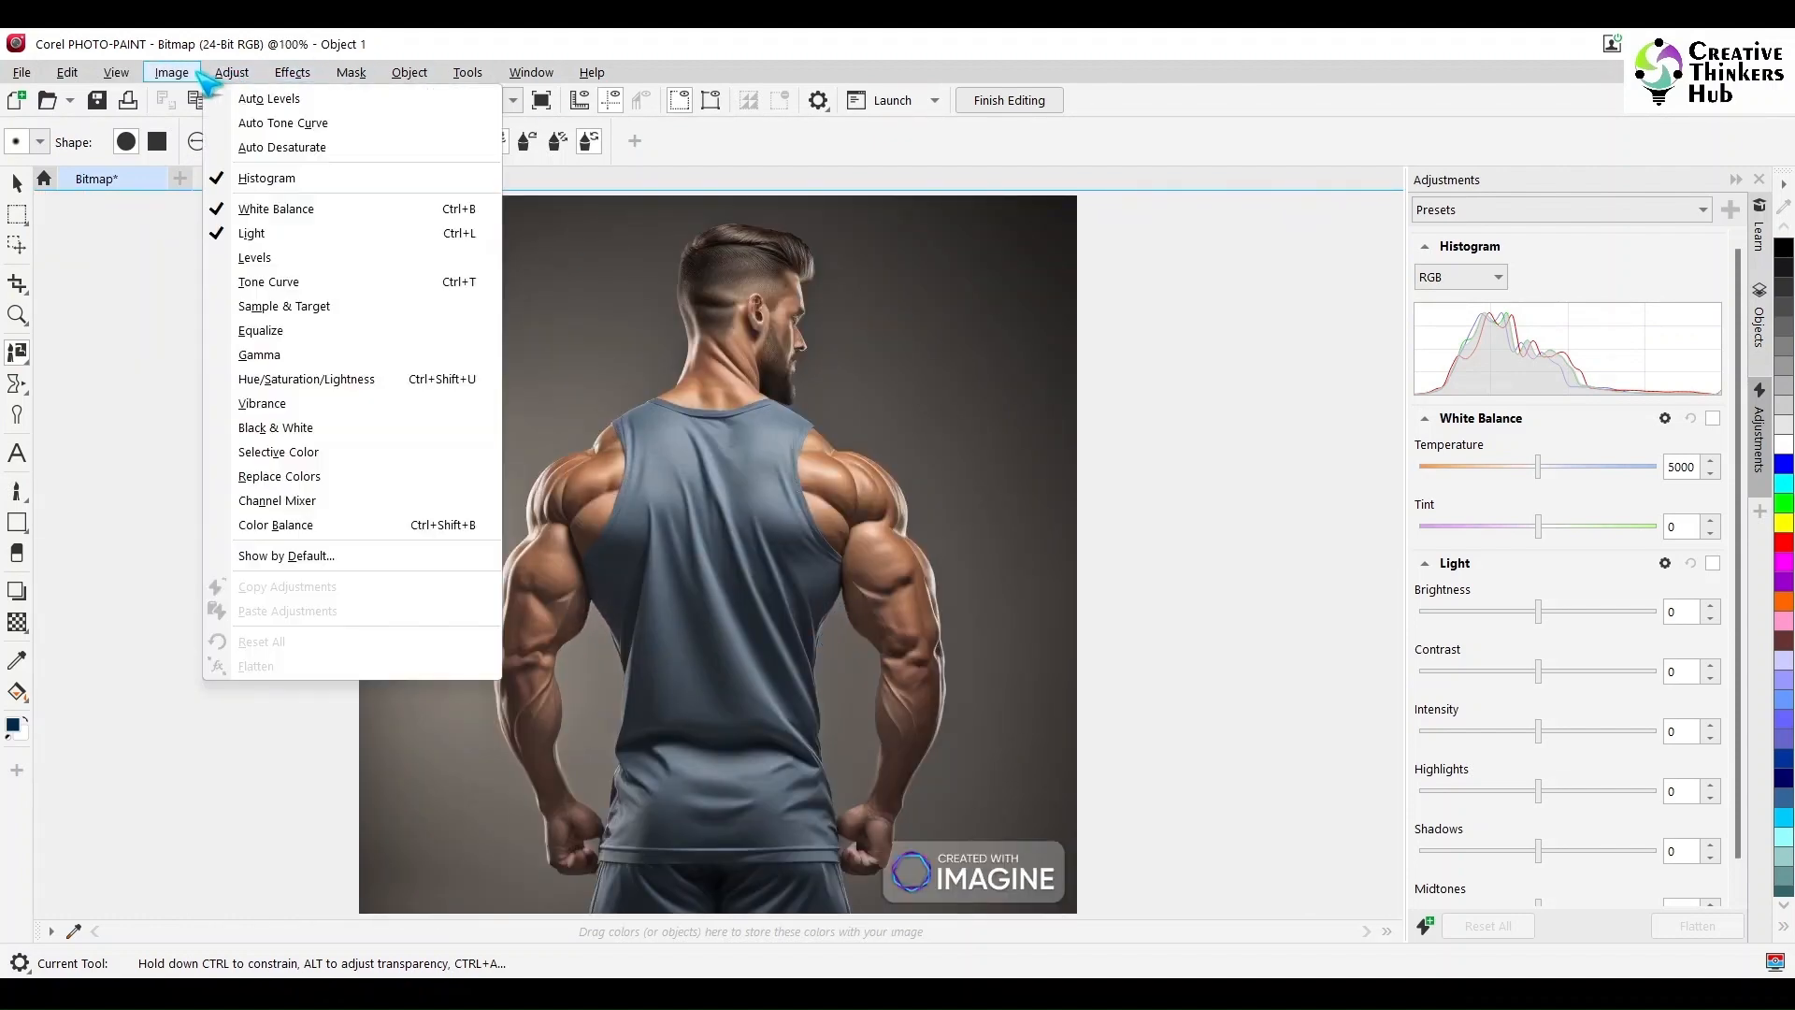
{"action": "mouse_move", "coordinate": [188, 74]}
{"action": "left_click", "coordinate": [210, 305]}
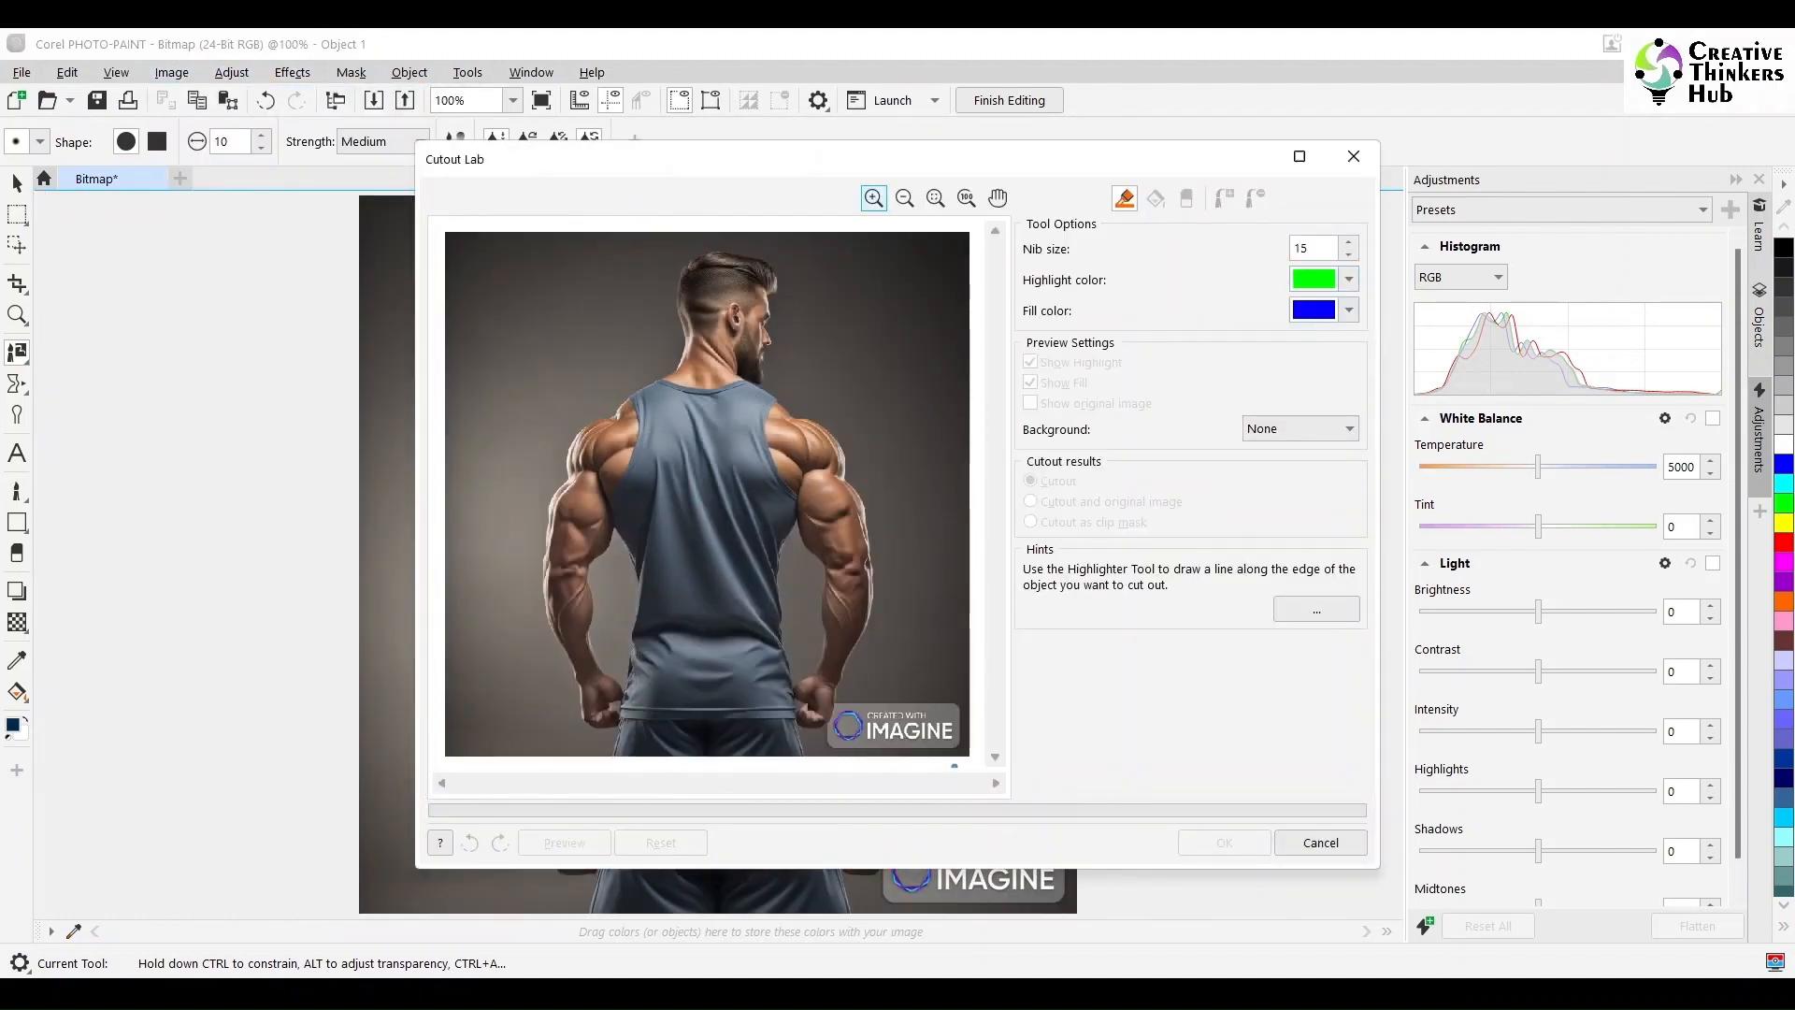
{"action": "scroll", "coordinate": [954, 759], "scroll_direction": "up", "scroll_amount": 5}
{"action": "left_click", "coordinate": [1300, 157]}
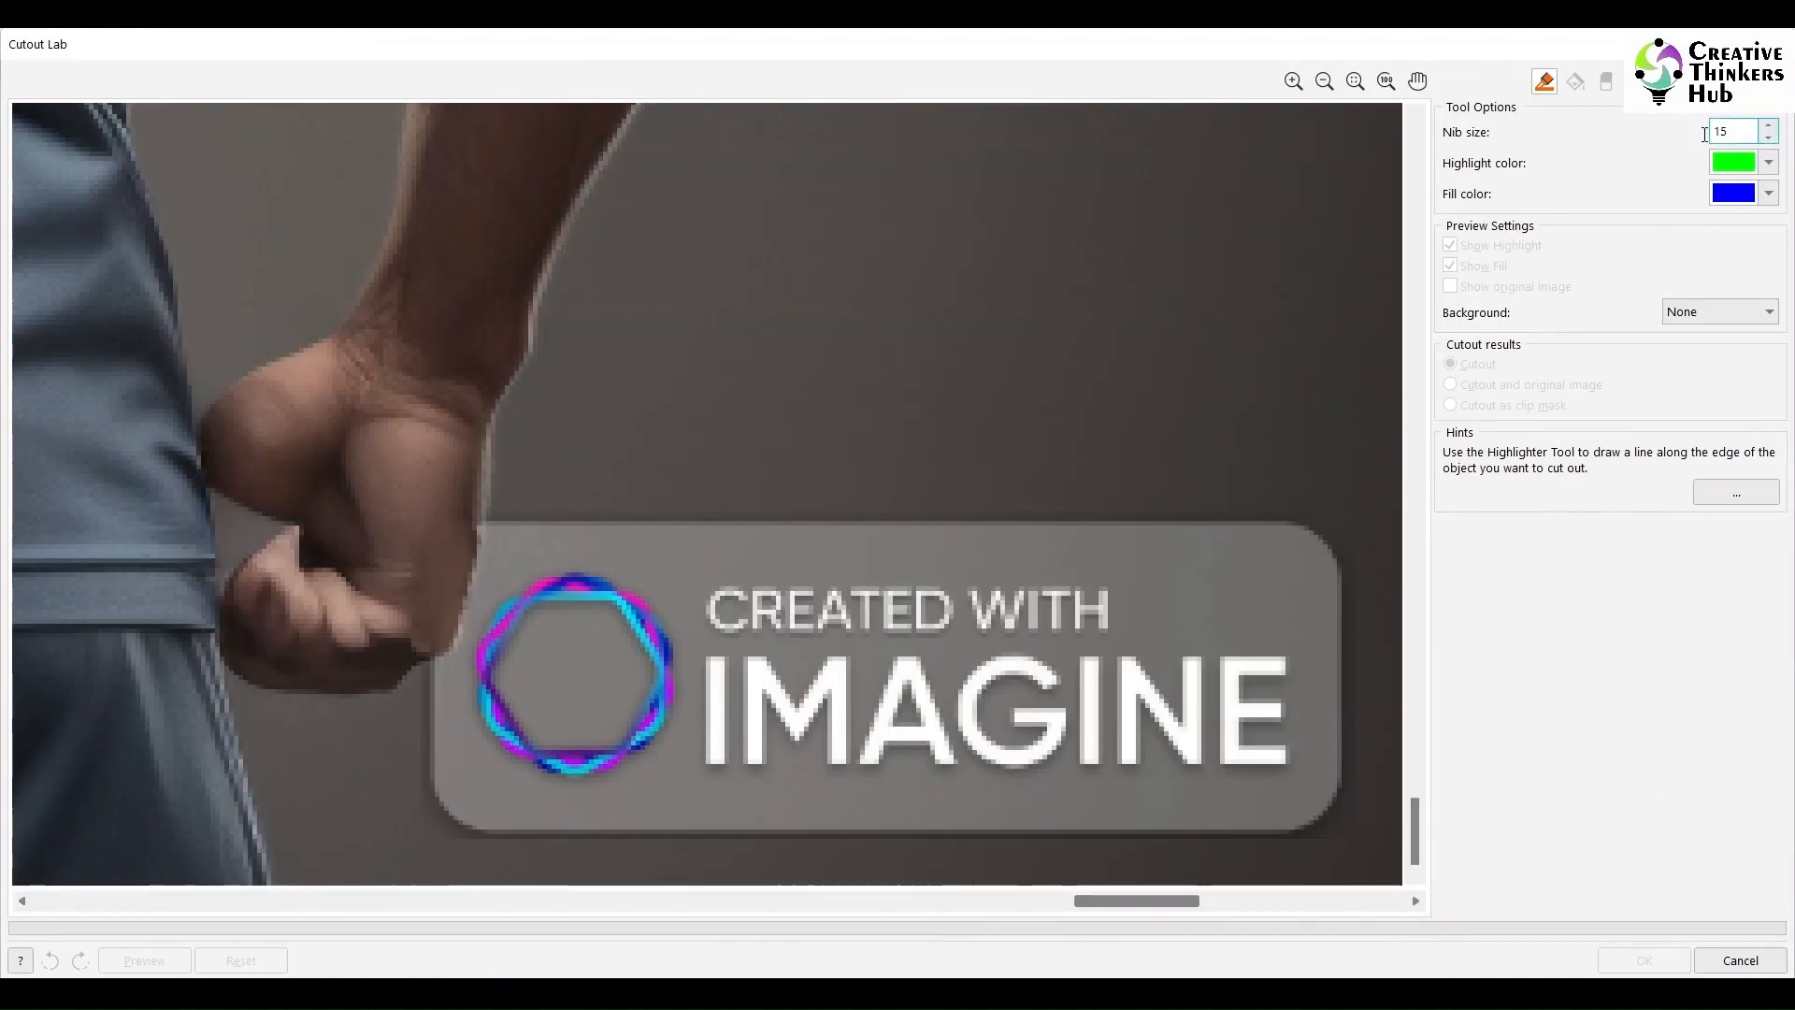
With a nib size of 25, highlight the man's outline from the watermark-side fist up the arm and shoulder to the face
{"action": "mouse_move", "coordinate": [318, 846]}
{"action": "left_mouse_down"}
{"action": "mouse_move", "coordinate": [291, 745]}
{"action": "mouse_move", "coordinate": [433, 722]}
{"action": "mouse_move", "coordinate": [524, 561]}
{"action": "mouse_move", "coordinate": [575, 386]}
{"action": "left_mouse_up"}
{"action": "scroll", "coordinate": [1001, 300], "scroll_direction": "down", "scroll_amount": 5}
{"action": "mouse_move", "coordinate": [1136, 622]}
{"action": "left_mouse_down"}
{"action": "mouse_move", "coordinate": [1089, 612]}
{"action": "mouse_move", "coordinate": [1121, 565]}
{"action": "mouse_move", "coordinate": [1151, 385]}
{"action": "mouse_move", "coordinate": [1117, 127]}
{"action": "left_mouse_up"}
{"action": "scroll", "coordinate": [801, 405], "scroll_direction": "up", "scroll_amount": 5}
{"action": "mouse_move", "coordinate": [801, 405]}
{"action": "left_mouse_down"}
{"action": "mouse_move", "coordinate": [752, 427]}
{"action": "mouse_move", "coordinate": [661, 214]}
{"action": "mouse_move", "coordinate": [482, 145]}
{"action": "left_mouse_up"}
{"action": "scroll", "coordinate": [482, 145], "scroll_direction": "down", "scroll_amount": 5}
{"action": "scroll", "coordinate": [799, 261], "scroll_direction": "up", "scroll_amount": 4}
{"action": "mouse_move", "coordinate": [662, 743]}
{"action": "left_mouse_down"}
{"action": "mouse_move", "coordinate": [596, 679]}
{"action": "mouse_move", "coordinate": [578, 548]}
{"action": "mouse_move", "coordinate": [614, 503]}
{"action": "mouse_move", "coordinate": [598, 307]}
{"action": "mouse_move", "coordinate": [631, 254]}
{"action": "mouse_move", "coordinate": [598, 120]}
{"action": "left_mouse_up"}
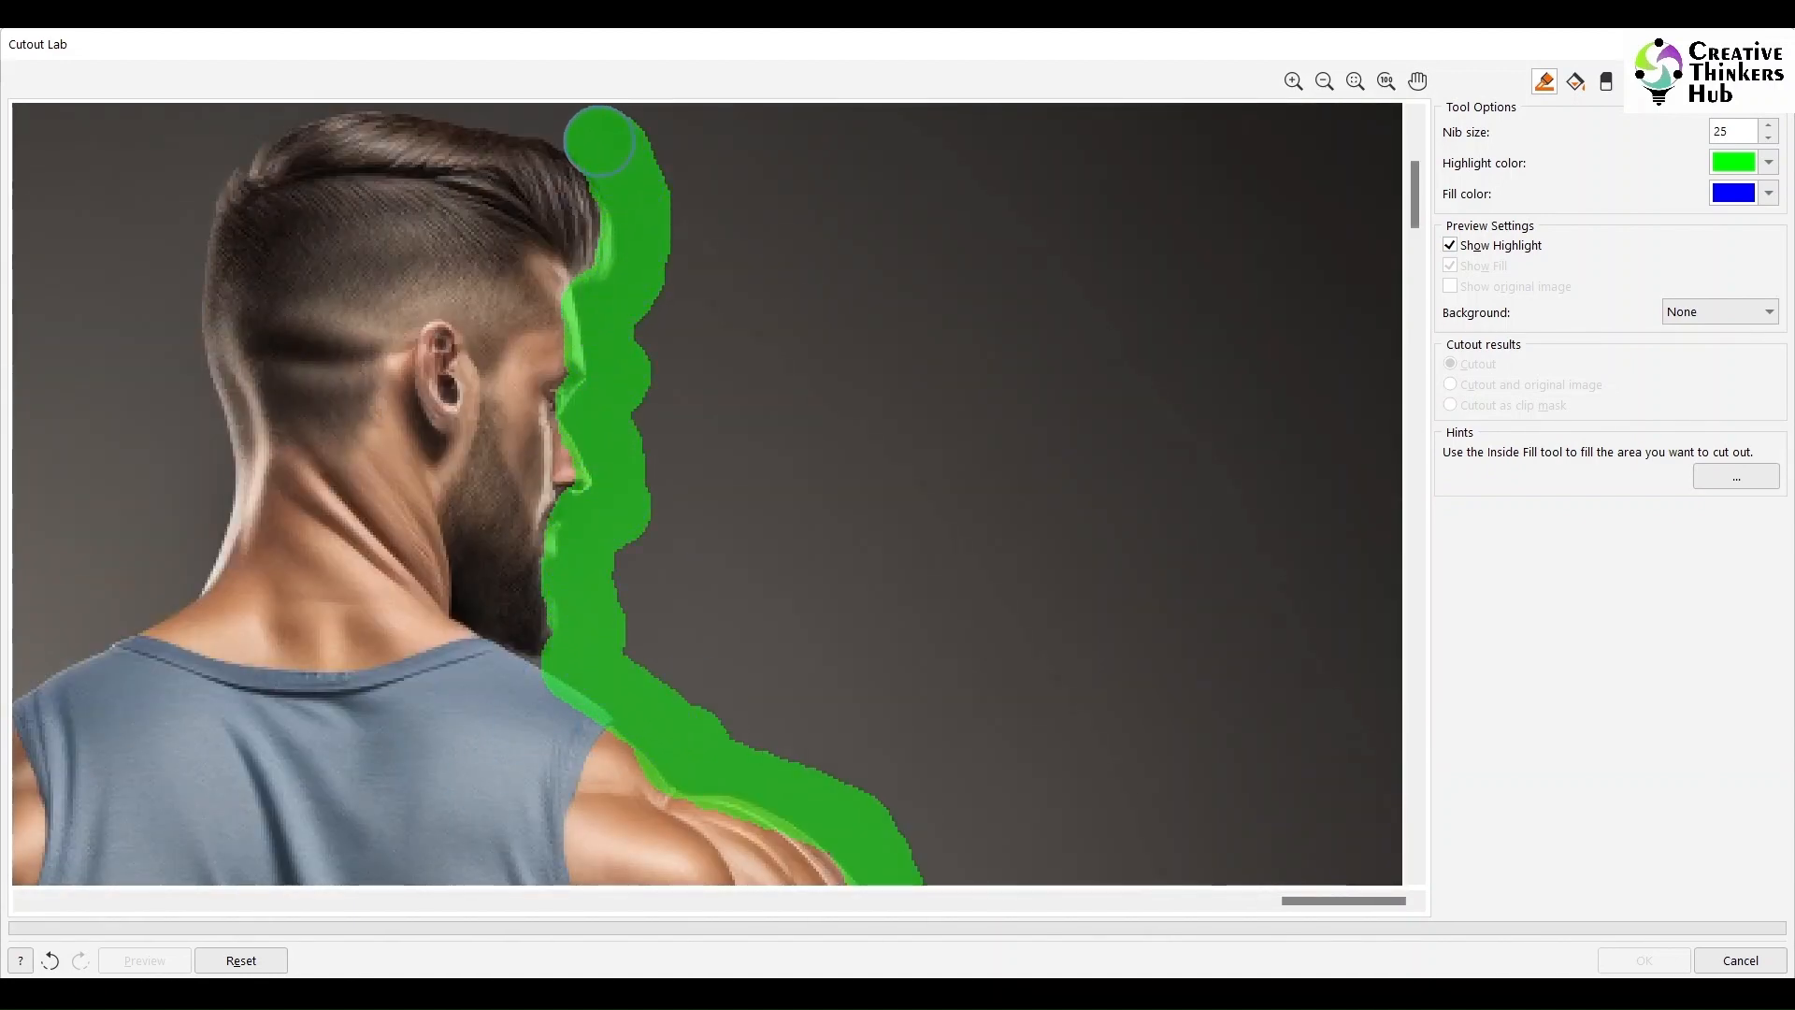
Continue the highlight over the top of the hair and down the back of the head and neck to the opposite shoulder
{"action": "scroll", "coordinate": [599, 122], "scroll_direction": "up", "scroll_amount": 4}
{"action": "mouse_move", "coordinate": [573, 252]}
{"action": "left_mouse_down"}
{"action": "mouse_move", "coordinate": [372, 212]}
{"action": "mouse_move", "coordinate": [84, 239]}
{"action": "left_mouse_up"}
{"action": "scroll", "coordinate": [154, 378], "scroll_direction": "up", "scroll_amount": 2}
{"action": "scroll", "coordinate": [154, 379], "scroll_direction": "down", "scroll_amount": 2}
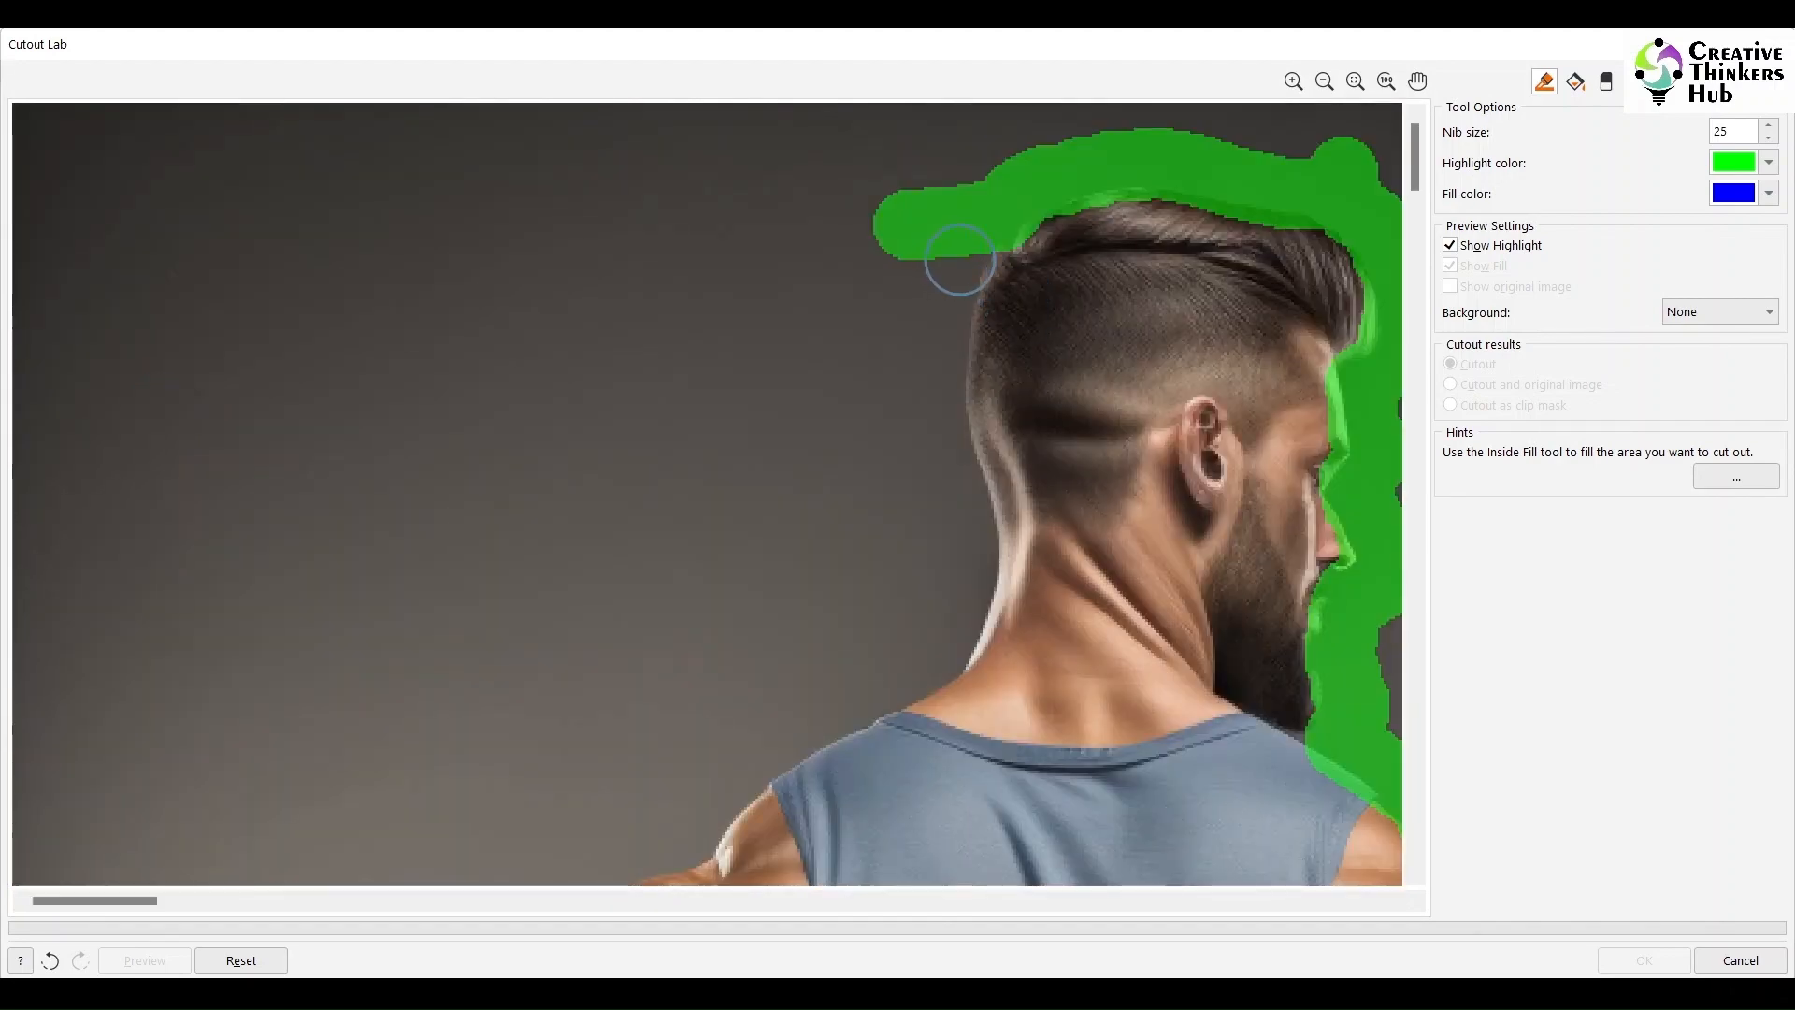
{"action": "mouse_move", "coordinate": [945, 269]}
{"action": "left_mouse_down"}
{"action": "mouse_move", "coordinate": [937, 394]}
{"action": "mouse_move", "coordinate": [966, 522]}
{"action": "mouse_move", "coordinate": [947, 636]}
{"action": "mouse_move", "coordinate": [843, 727]}
{"action": "mouse_move", "coordinate": [739, 794]}
{"action": "left_mouse_up"}
{"action": "scroll", "coordinate": [487, 434], "scroll_direction": "up", "scroll_amount": 3}
{"action": "scroll", "coordinate": [488, 435], "scroll_direction": "down", "scroll_amount": 3}
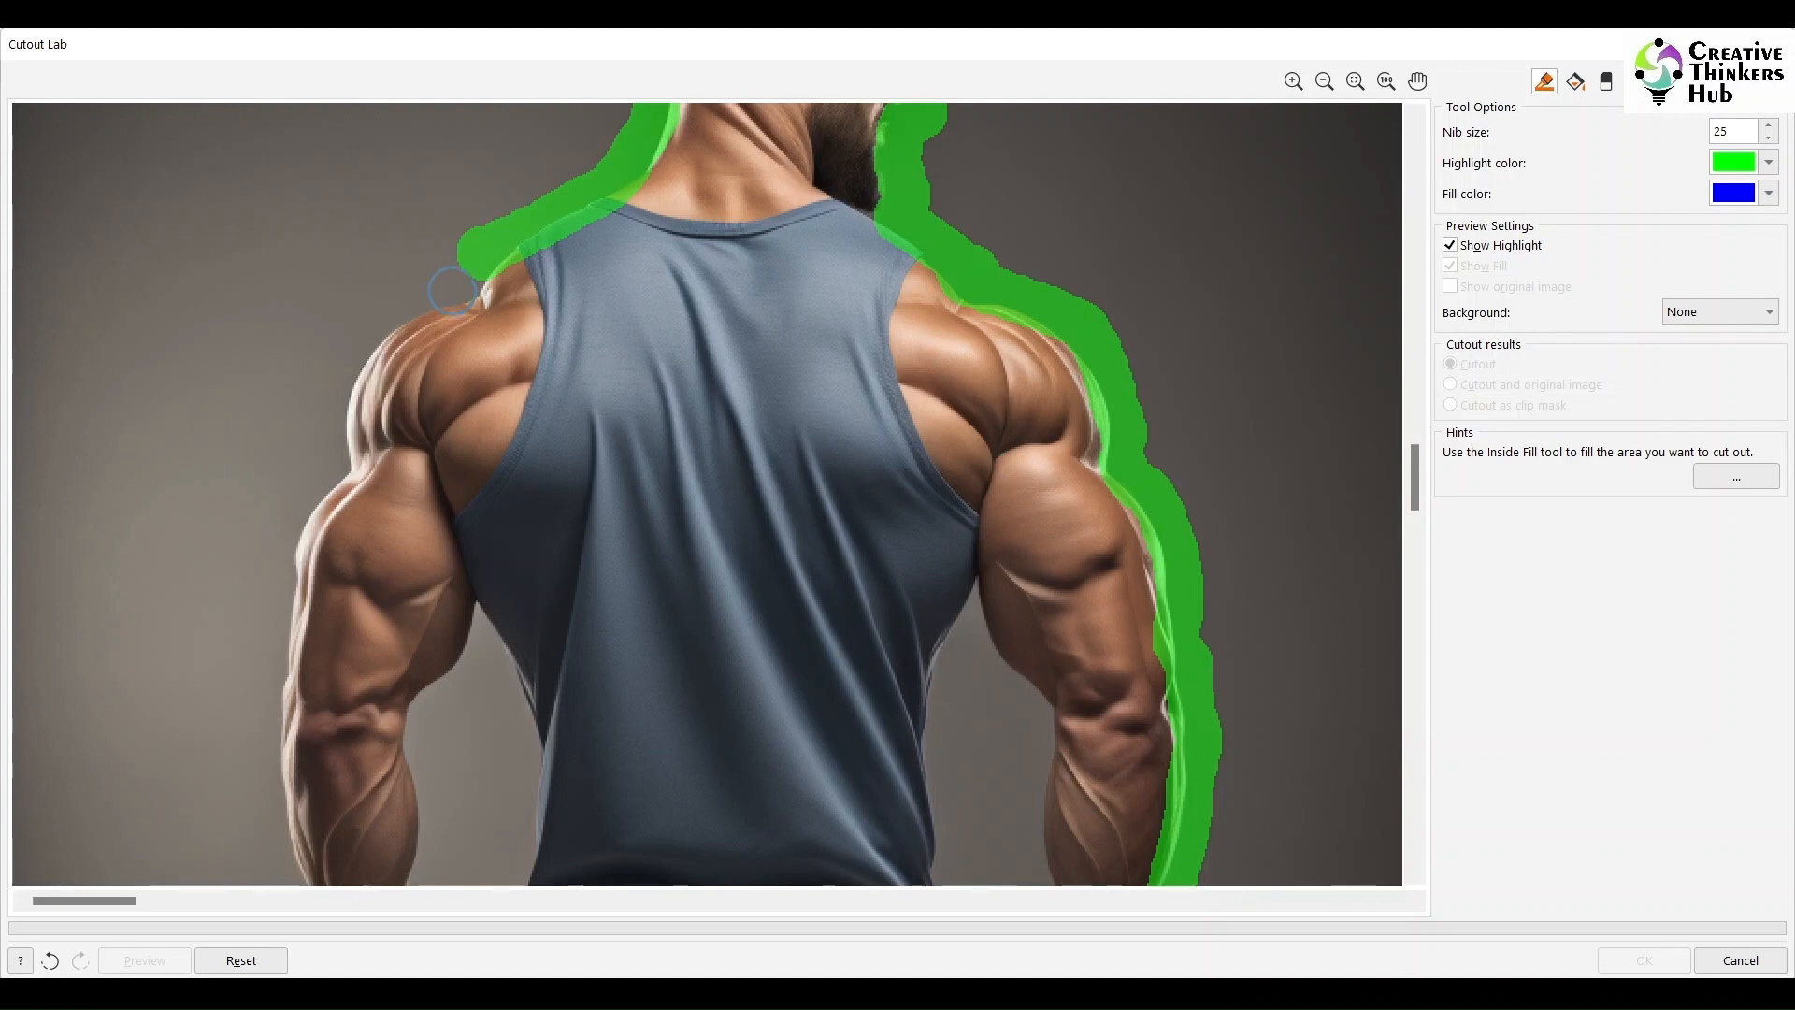
Highlight the man's remaining outer edge from the shoulder down the arm and forearm and under the fist
{"action": "mouse_move", "coordinate": [453, 292]}
{"action": "left_mouse_down"}
{"action": "mouse_move", "coordinate": [399, 310]}
{"action": "mouse_move", "coordinate": [347, 365]}
{"action": "mouse_move", "coordinate": [281, 557]}
{"action": "mouse_move", "coordinate": [243, 790]}
{"action": "left_mouse_up"}
{"action": "scroll", "coordinate": [285, 813], "scroll_direction": "up", "scroll_amount": 3}
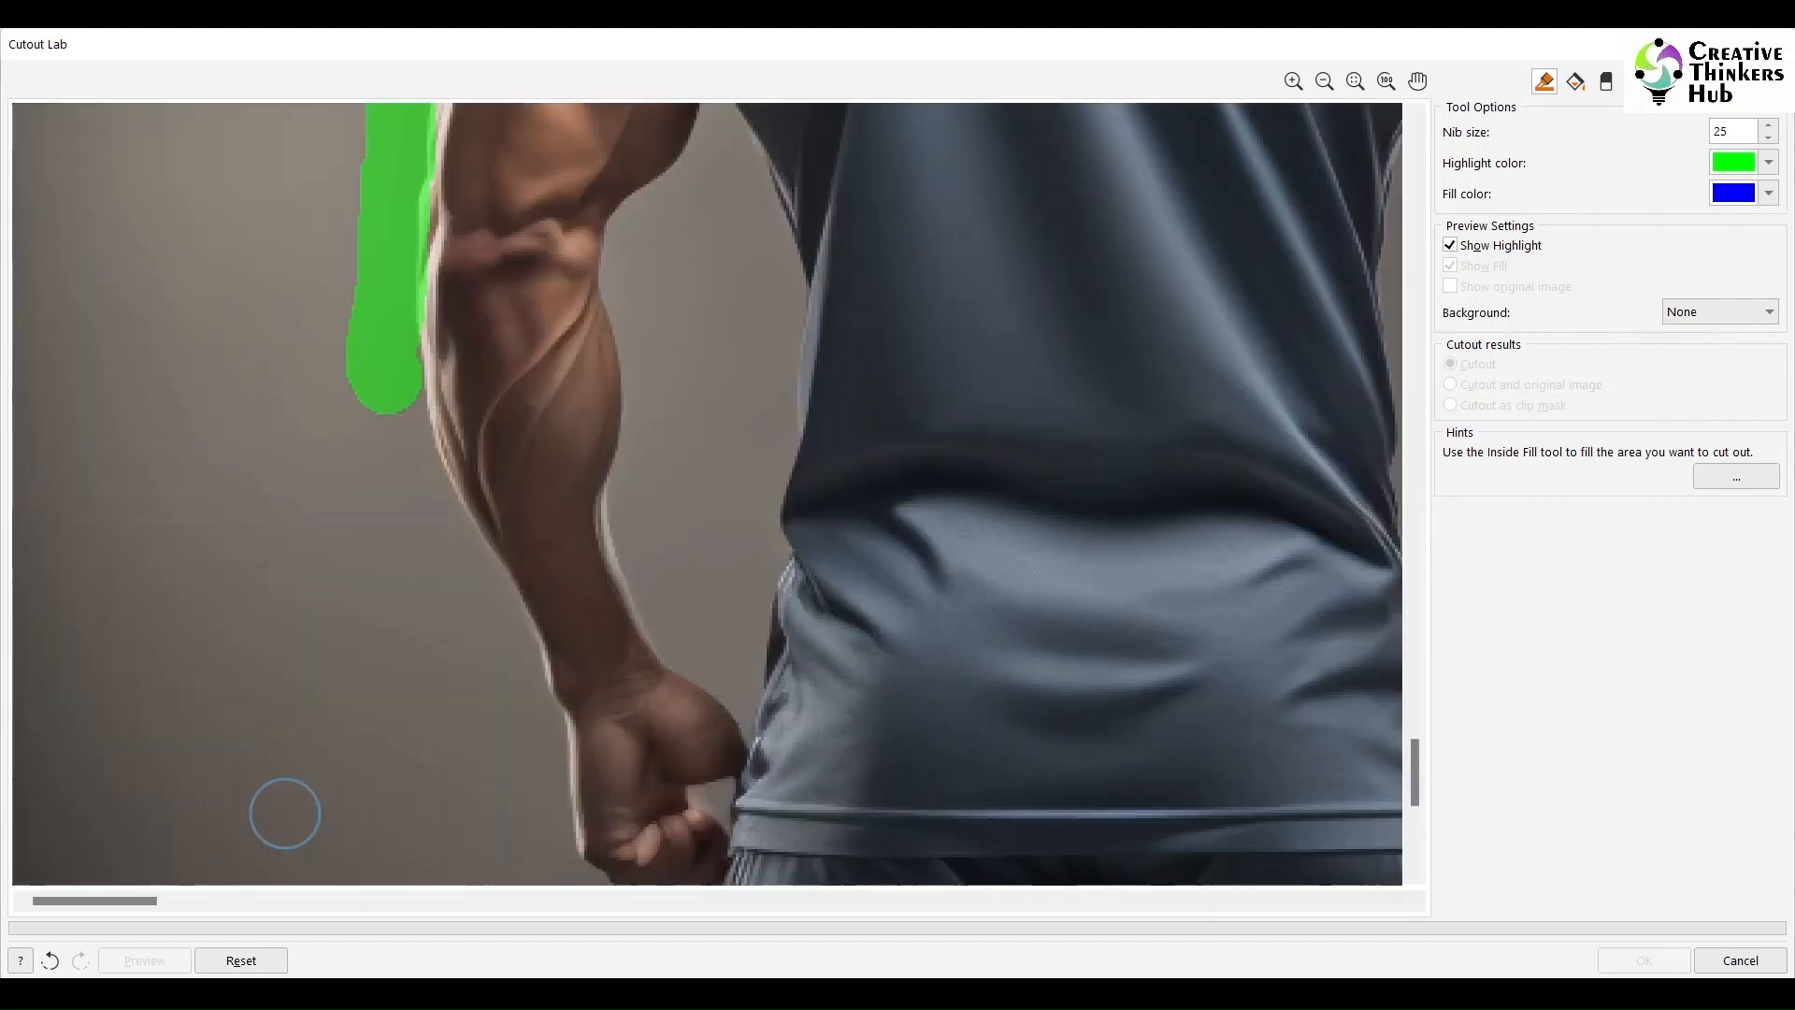
{"action": "left_click_drag", "start_coordinate": [392, 397], "coordinate": [544, 762]}
{"action": "scroll", "coordinate": [544, 762], "scroll_direction": "down", "scroll_amount": 3}
{"action": "left_click_drag", "start_coordinate": [379, 804], "coordinate": [430, 824]}
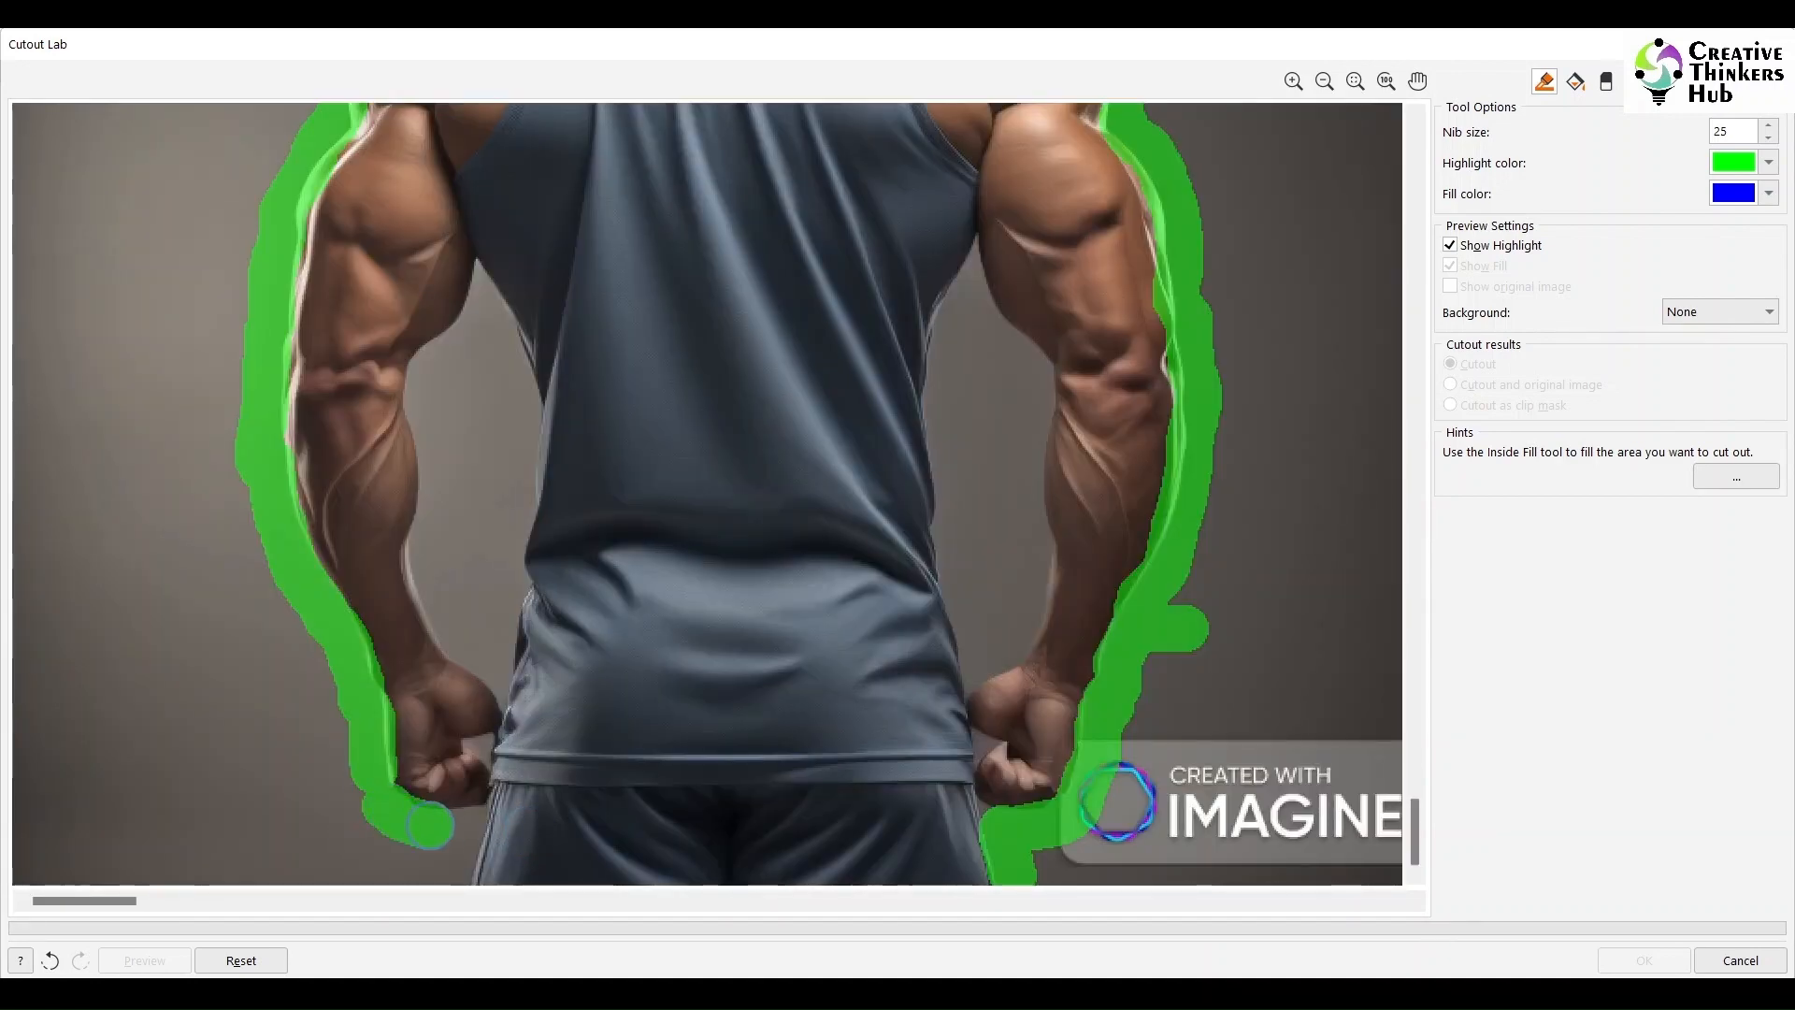
Highlight the edges of both gaps between the arms and torso, and fill the man's figure for the cutout
{"action": "mouse_move", "coordinate": [483, 308]}
{"action": "left_mouse_down"}
{"action": "mouse_move", "coordinate": [522, 423]}
{"action": "mouse_move", "coordinate": [511, 653]}
{"action": "mouse_move", "coordinate": [481, 653]}
{"action": "mouse_move", "coordinate": [431, 592]}
{"action": "mouse_move", "coordinate": [435, 353]}
{"action": "mouse_move", "coordinate": [480, 278]}
{"action": "left_mouse_up"}
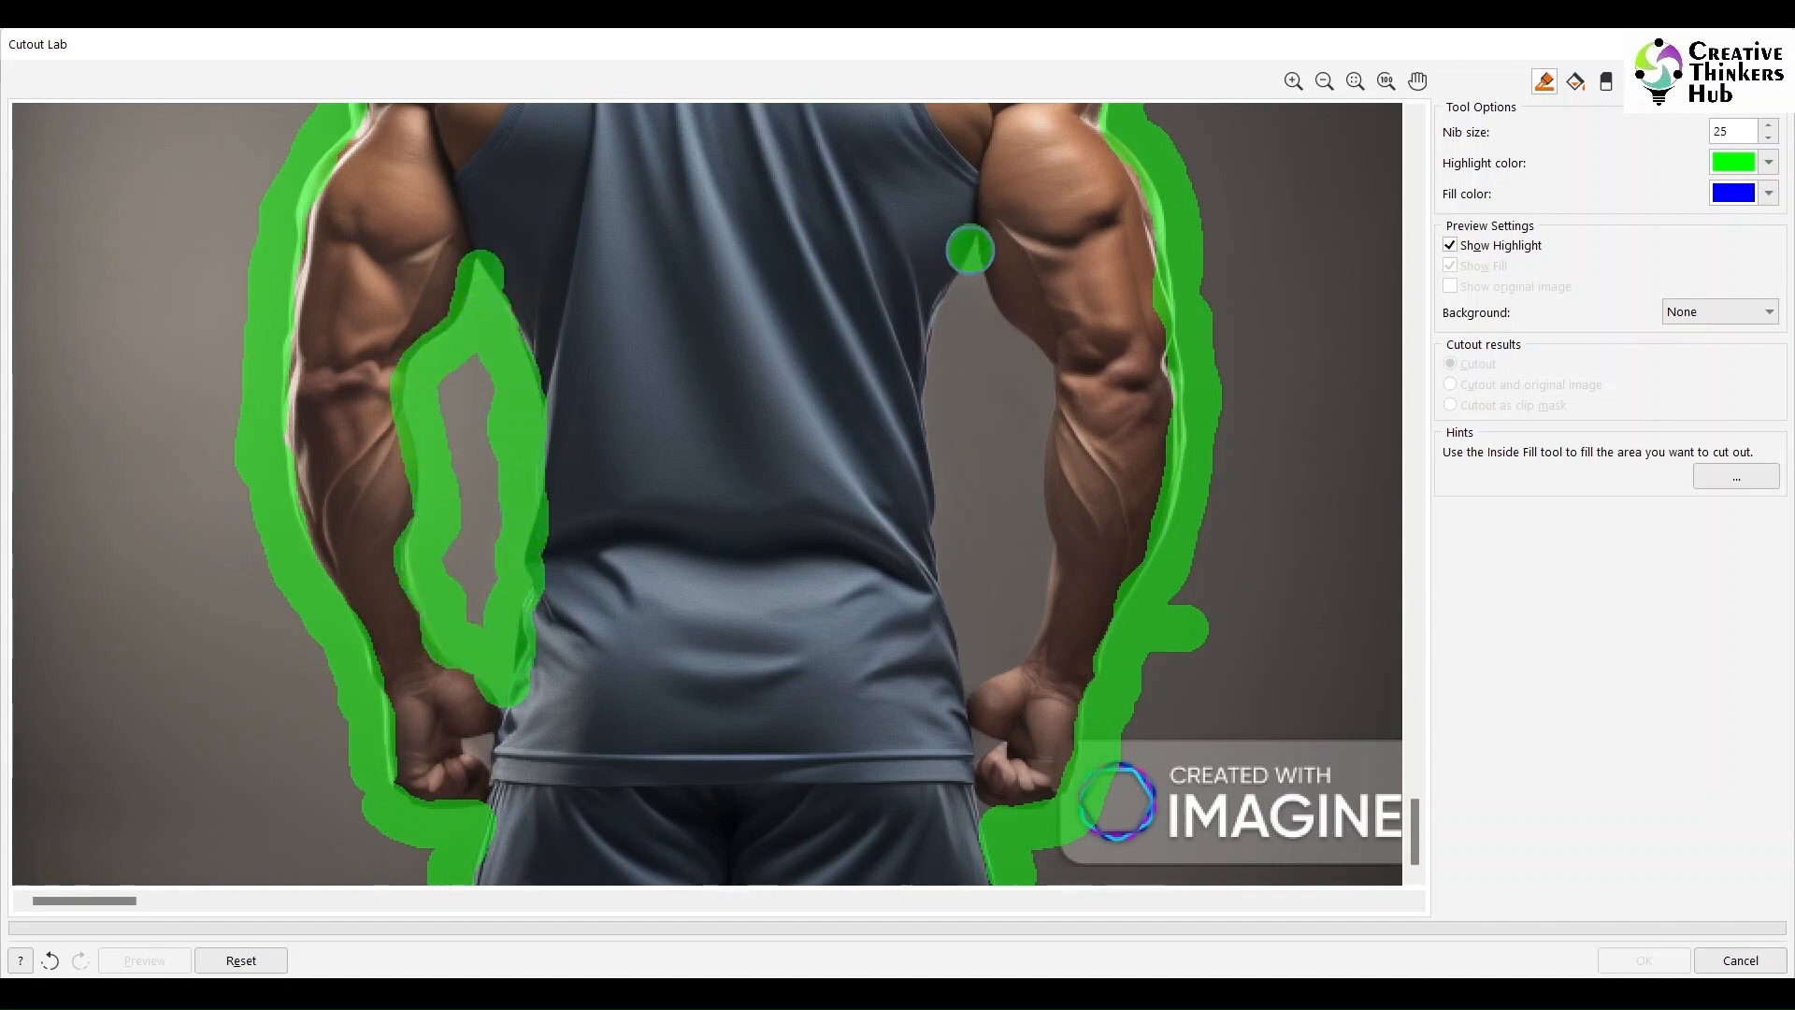
{"action": "mouse_move", "coordinate": [969, 249]}
{"action": "left_mouse_down"}
{"action": "mouse_move", "coordinate": [938, 418]}
{"action": "mouse_move", "coordinate": [963, 677]}
{"action": "mouse_move", "coordinate": [1013, 634]}
{"action": "mouse_move", "coordinate": [1028, 572]}
{"action": "mouse_move", "coordinate": [1035, 446]}
{"action": "mouse_move", "coordinate": [1008, 345]}
{"action": "left_mouse_up"}
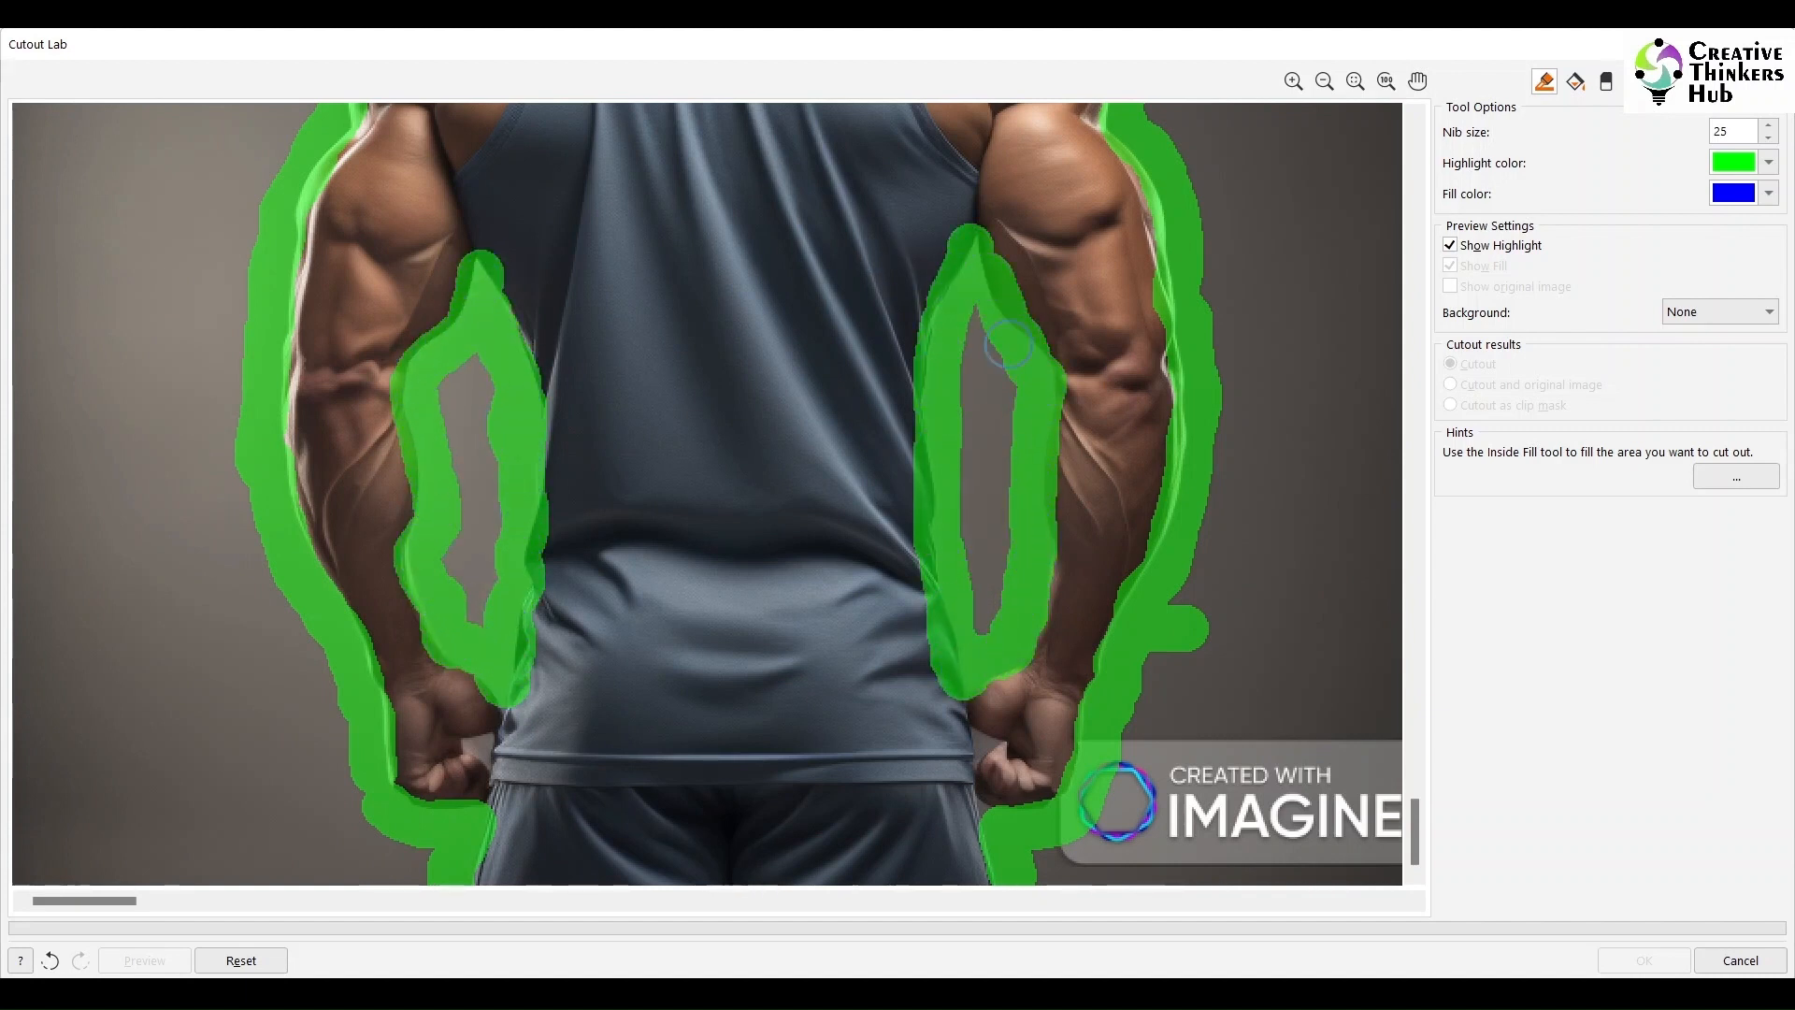
{"action": "left_click", "coordinate": [1576, 82]}
{"action": "left_click", "coordinate": [801, 433]}
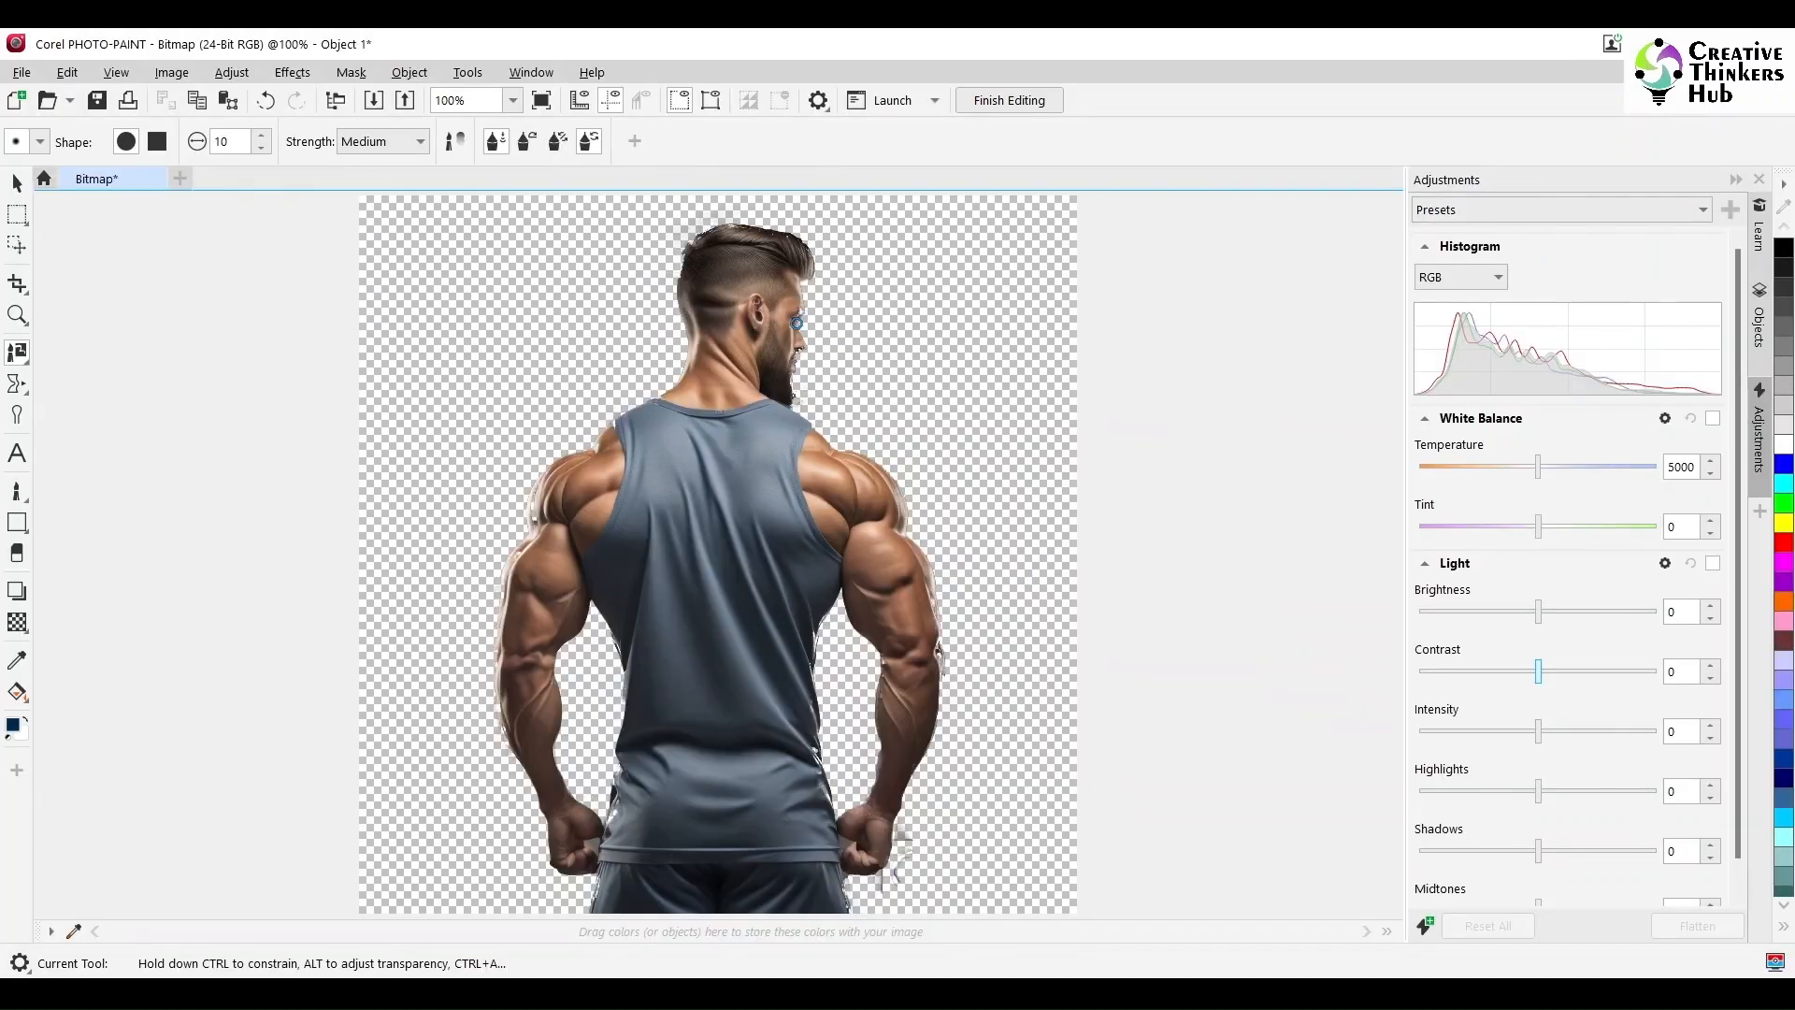
Check the cutout's edges, finish editing the bitmap with the changes saved, and return to the CorelDRAW page
{"action": "scroll", "coordinate": [794, 243], "scroll_direction": "up", "scroll_amount": 1}
{"action": "scroll", "coordinate": [793, 248], "scroll_direction": "down", "scroll_amount": 1}
{"action": "scroll", "coordinate": [783, 542], "scroll_direction": "up", "scroll_amount": 1}
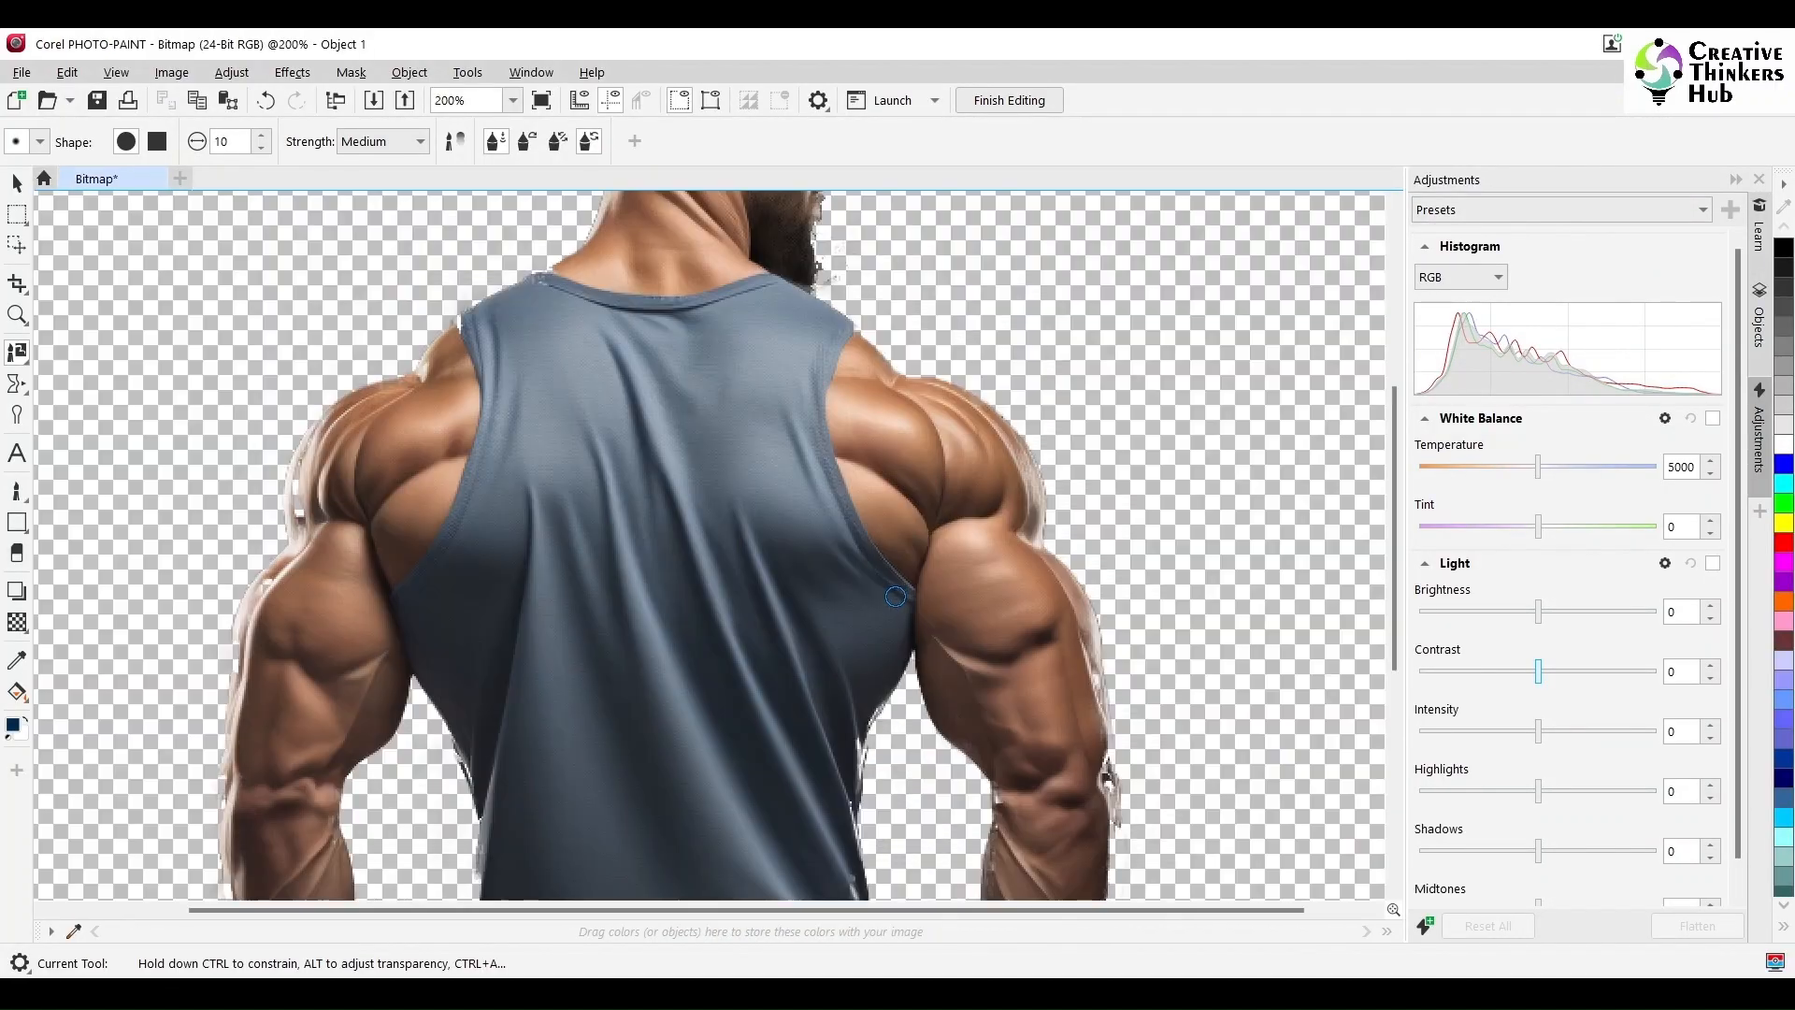
{"action": "scroll", "coordinate": [783, 542], "scroll_direction": "down", "scroll_amount": 1}
{"action": "scroll", "coordinate": [687, 869], "scroll_direction": "up", "scroll_amount": 1}
{"action": "scroll", "coordinate": [687, 869], "scroll_direction": "down", "scroll_amount": 1}
{"action": "left_click", "coordinate": [1008, 100]}
{"action": "left_click", "coordinate": [865, 582]}
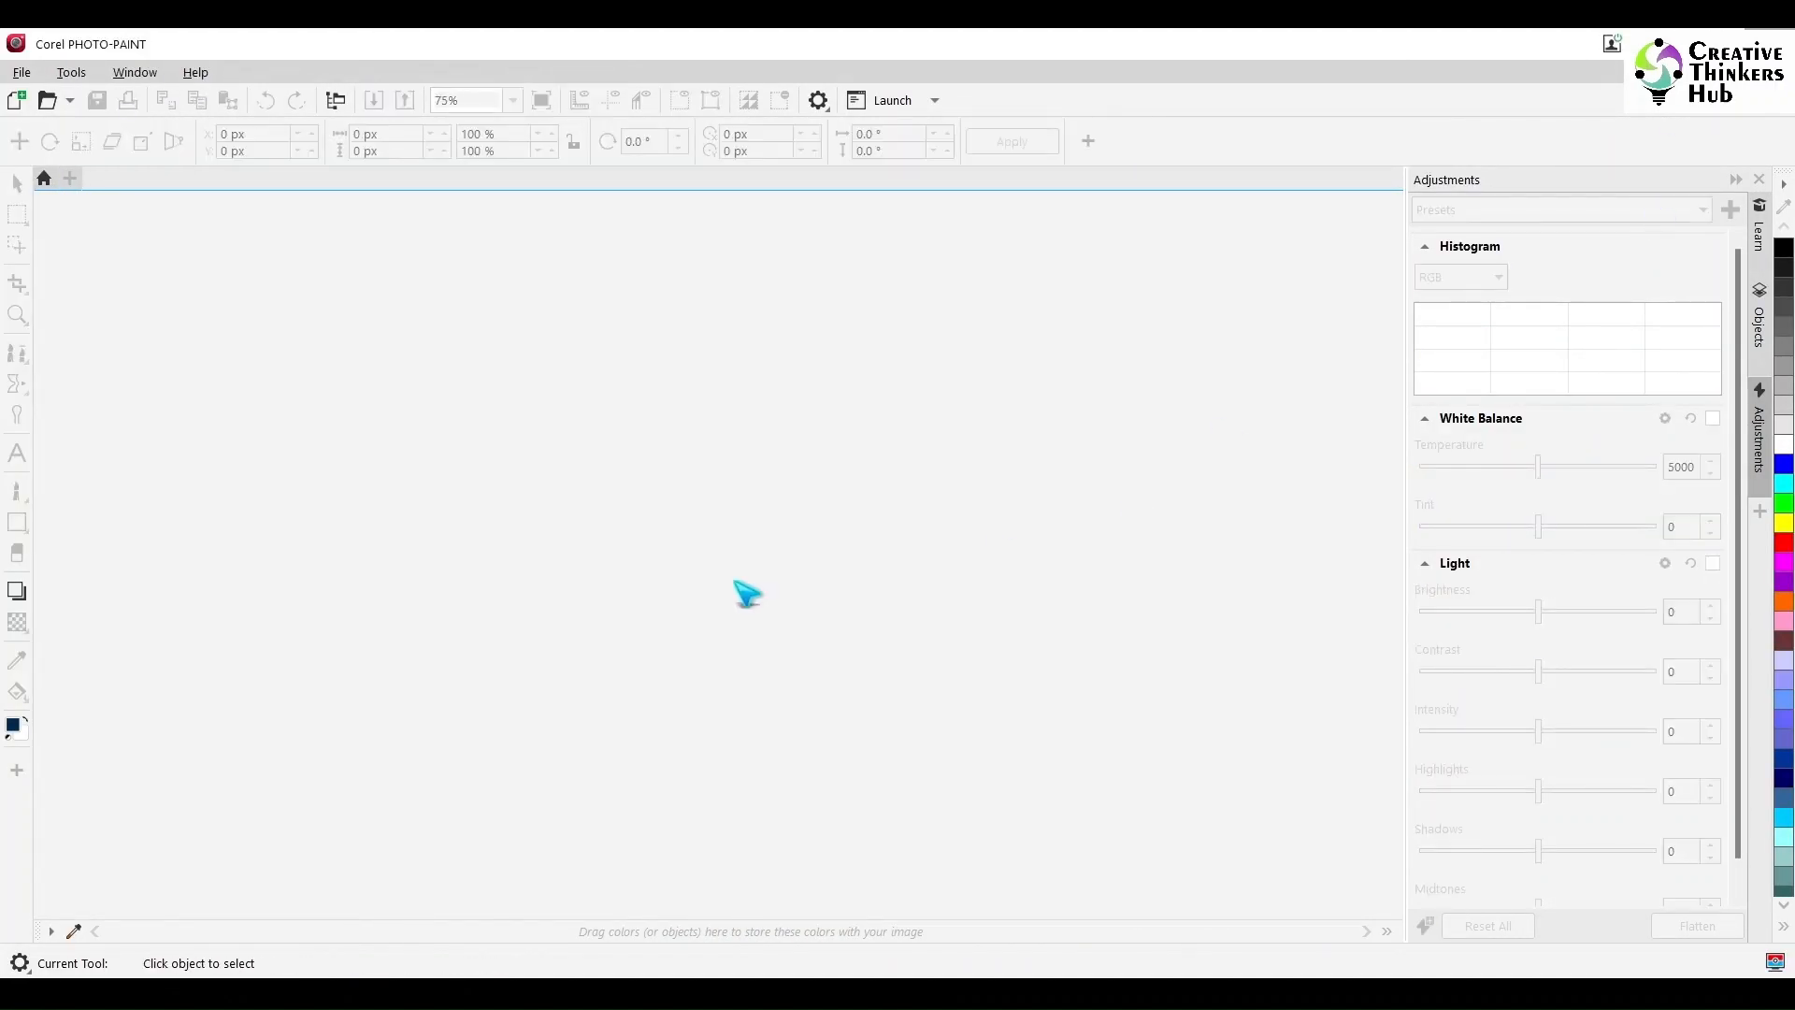
{"action": "scroll", "coordinate": [852, 496], "scroll_direction": "down", "scroll_amount": 4}
{"action": "left_click", "coordinate": [990, 325]}
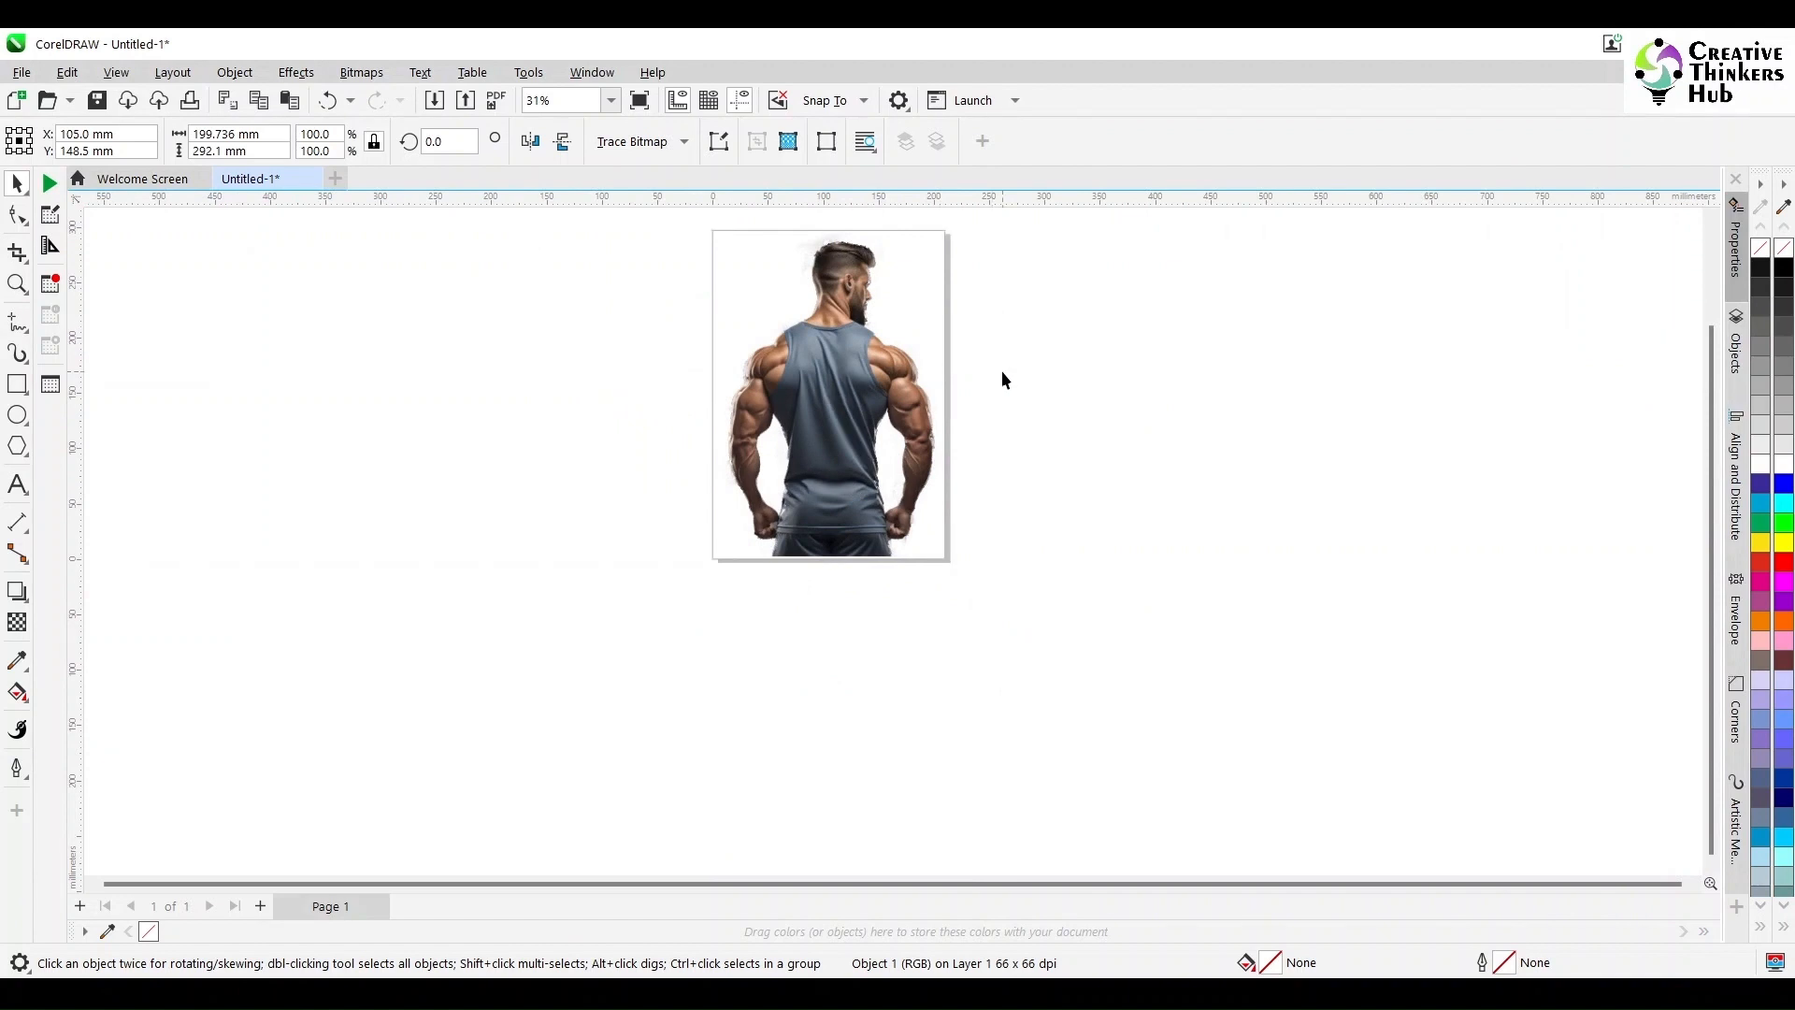
{"action": "key", "text": "shift+F4"}
Examine the downloaded burning-car images and the foggy mountain photo from the Downloads folder to choose a shirt graphic
{"action": "mouse_move", "coordinate": [719, 993]}
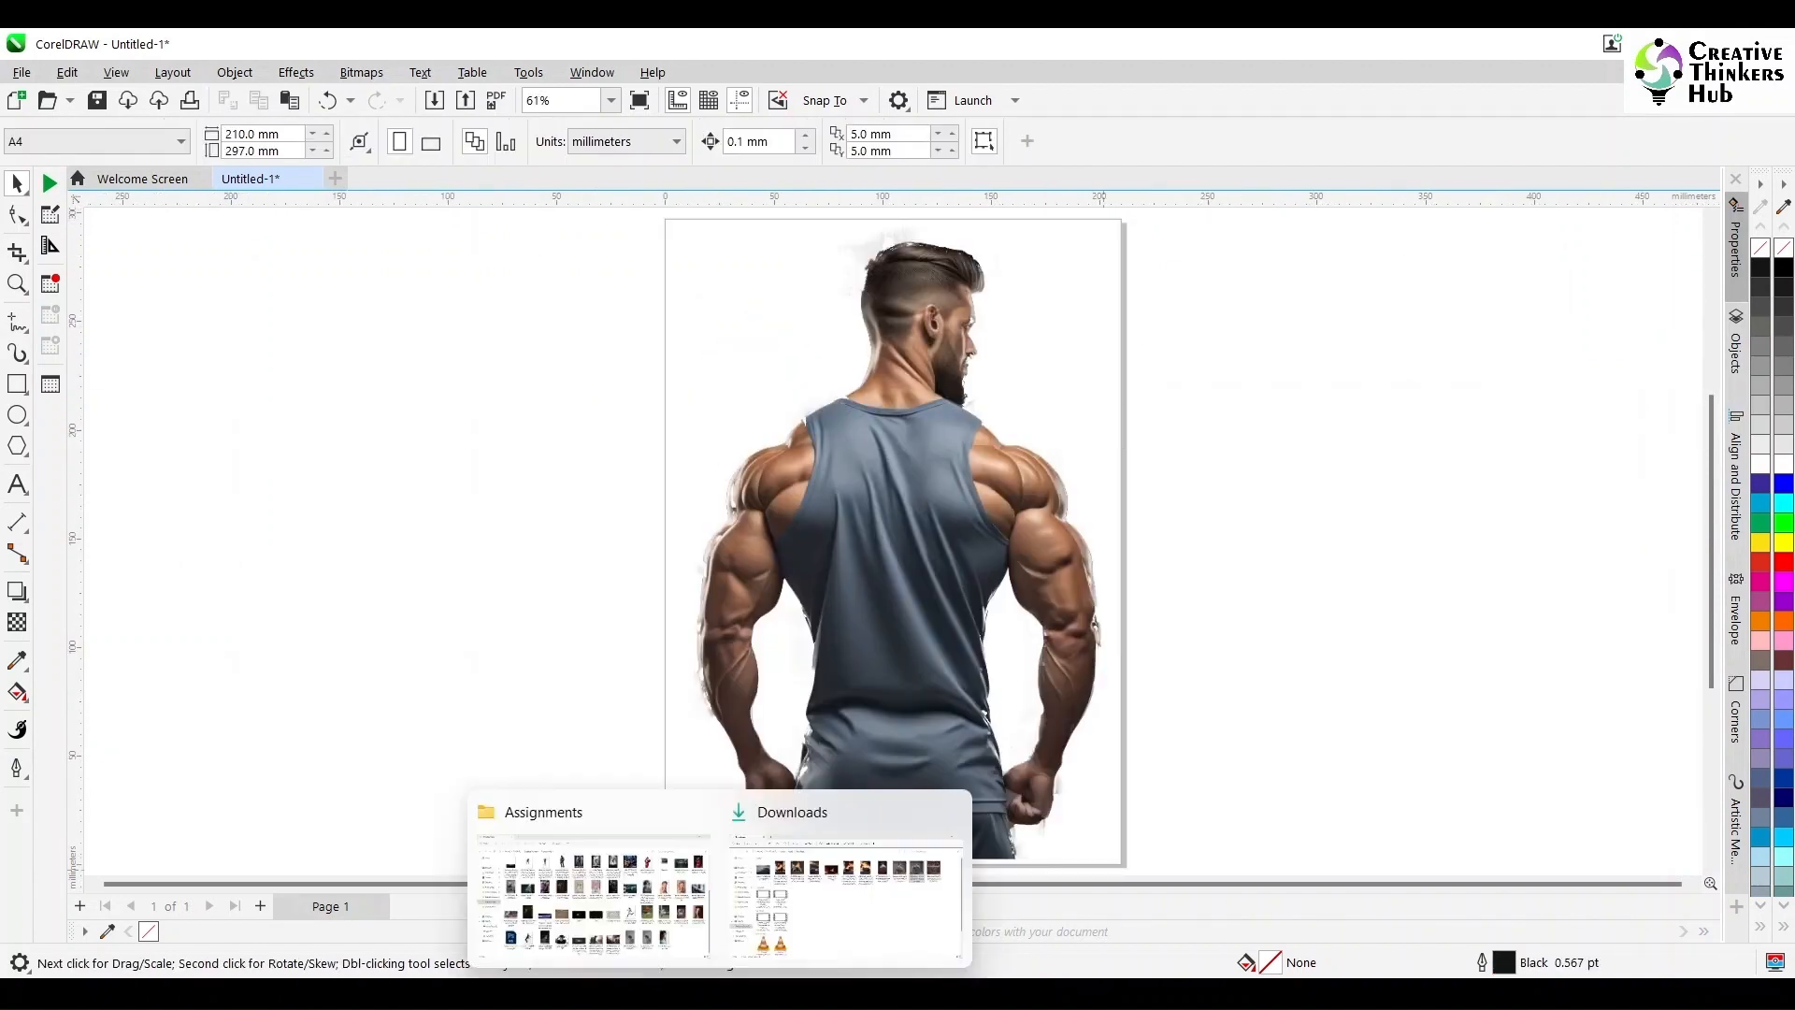
{"action": "left_click", "coordinate": [855, 921]}
{"action": "left_click", "coordinate": [1051, 359]}
{"action": "key", "text": "Return"}
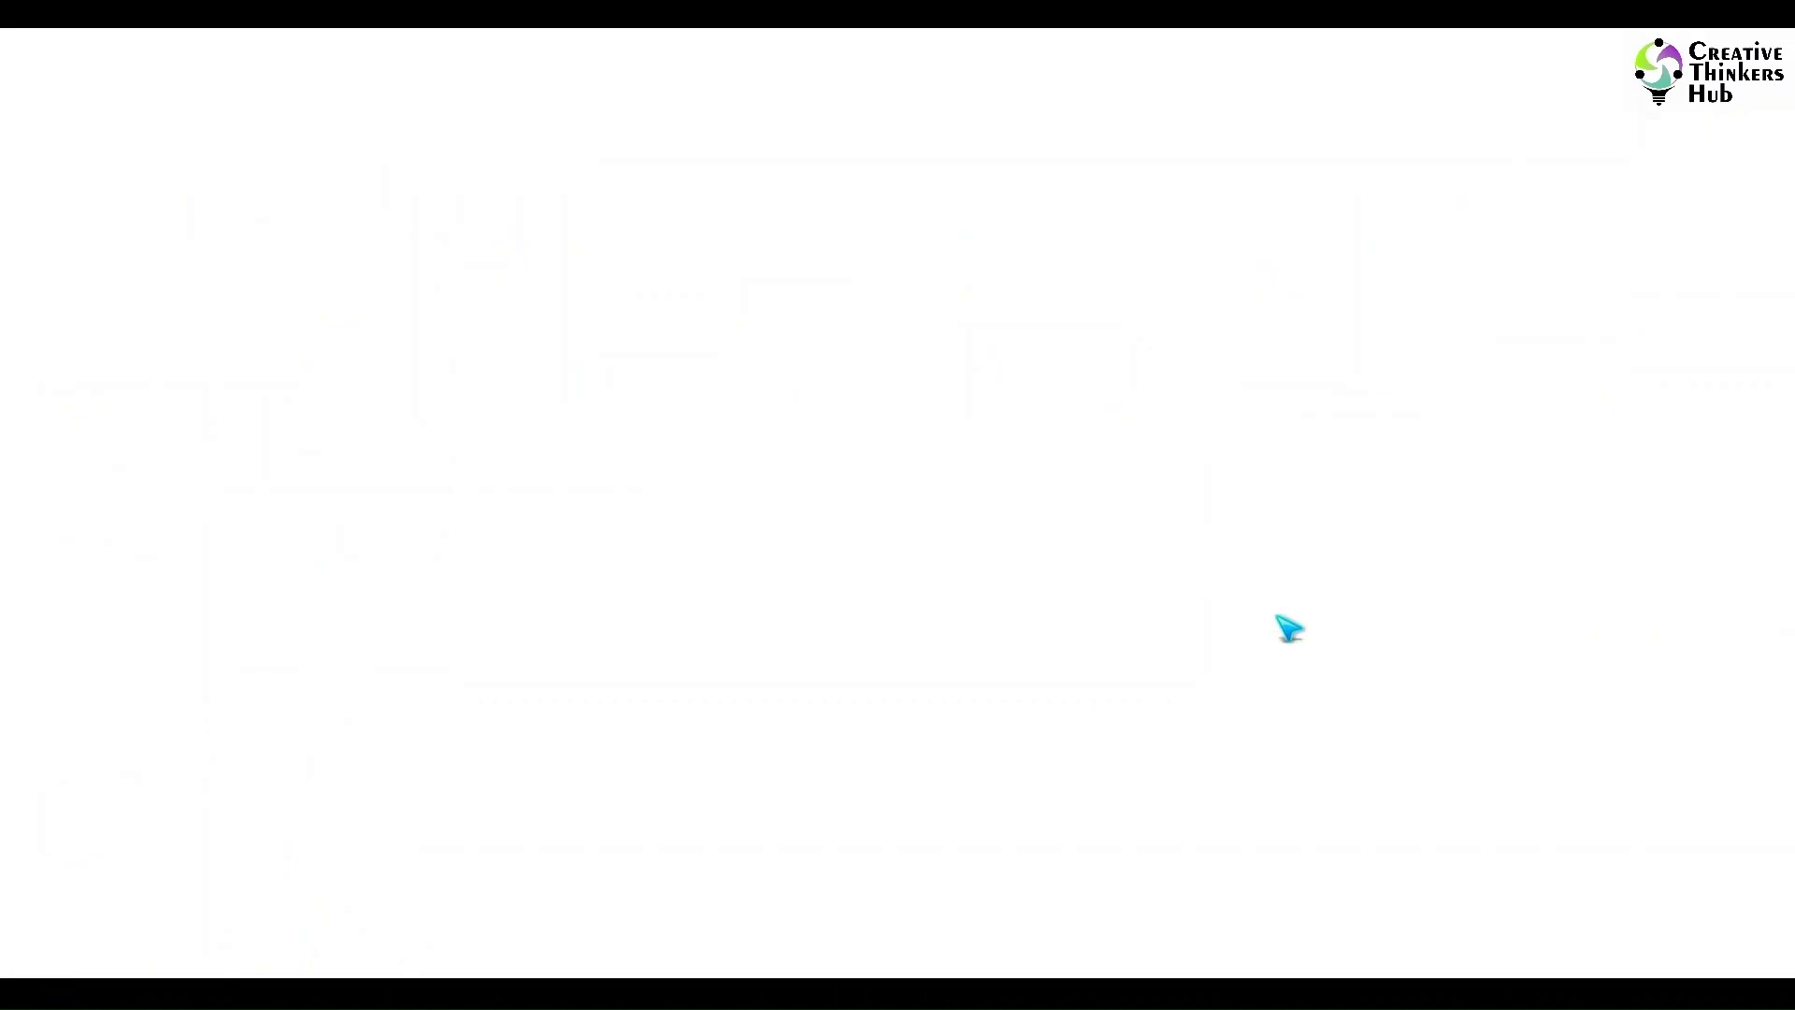
{"action": "key", "text": "Left"}
{"action": "key", "text": "Left"}
{"action": "key", "text": "Left"}
{"action": "key", "text": "Left"}
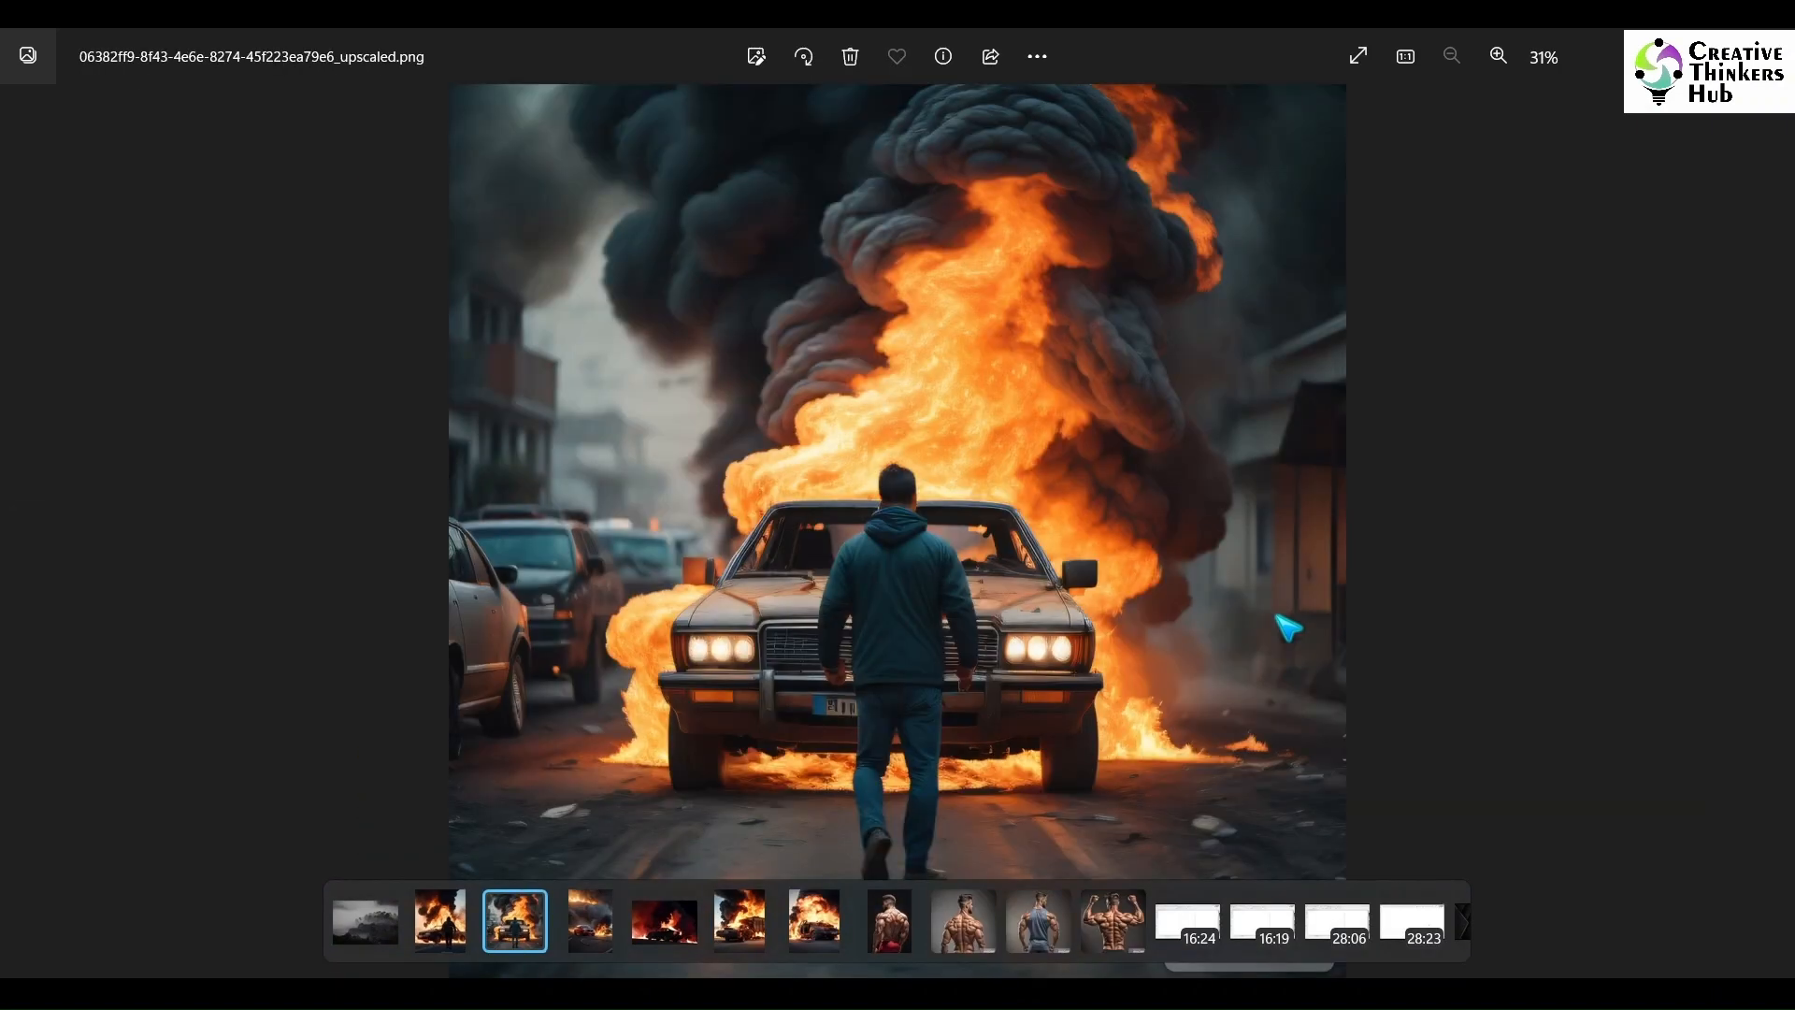
{"action": "key", "text": "Left"}
{"action": "key", "text": "Left"}
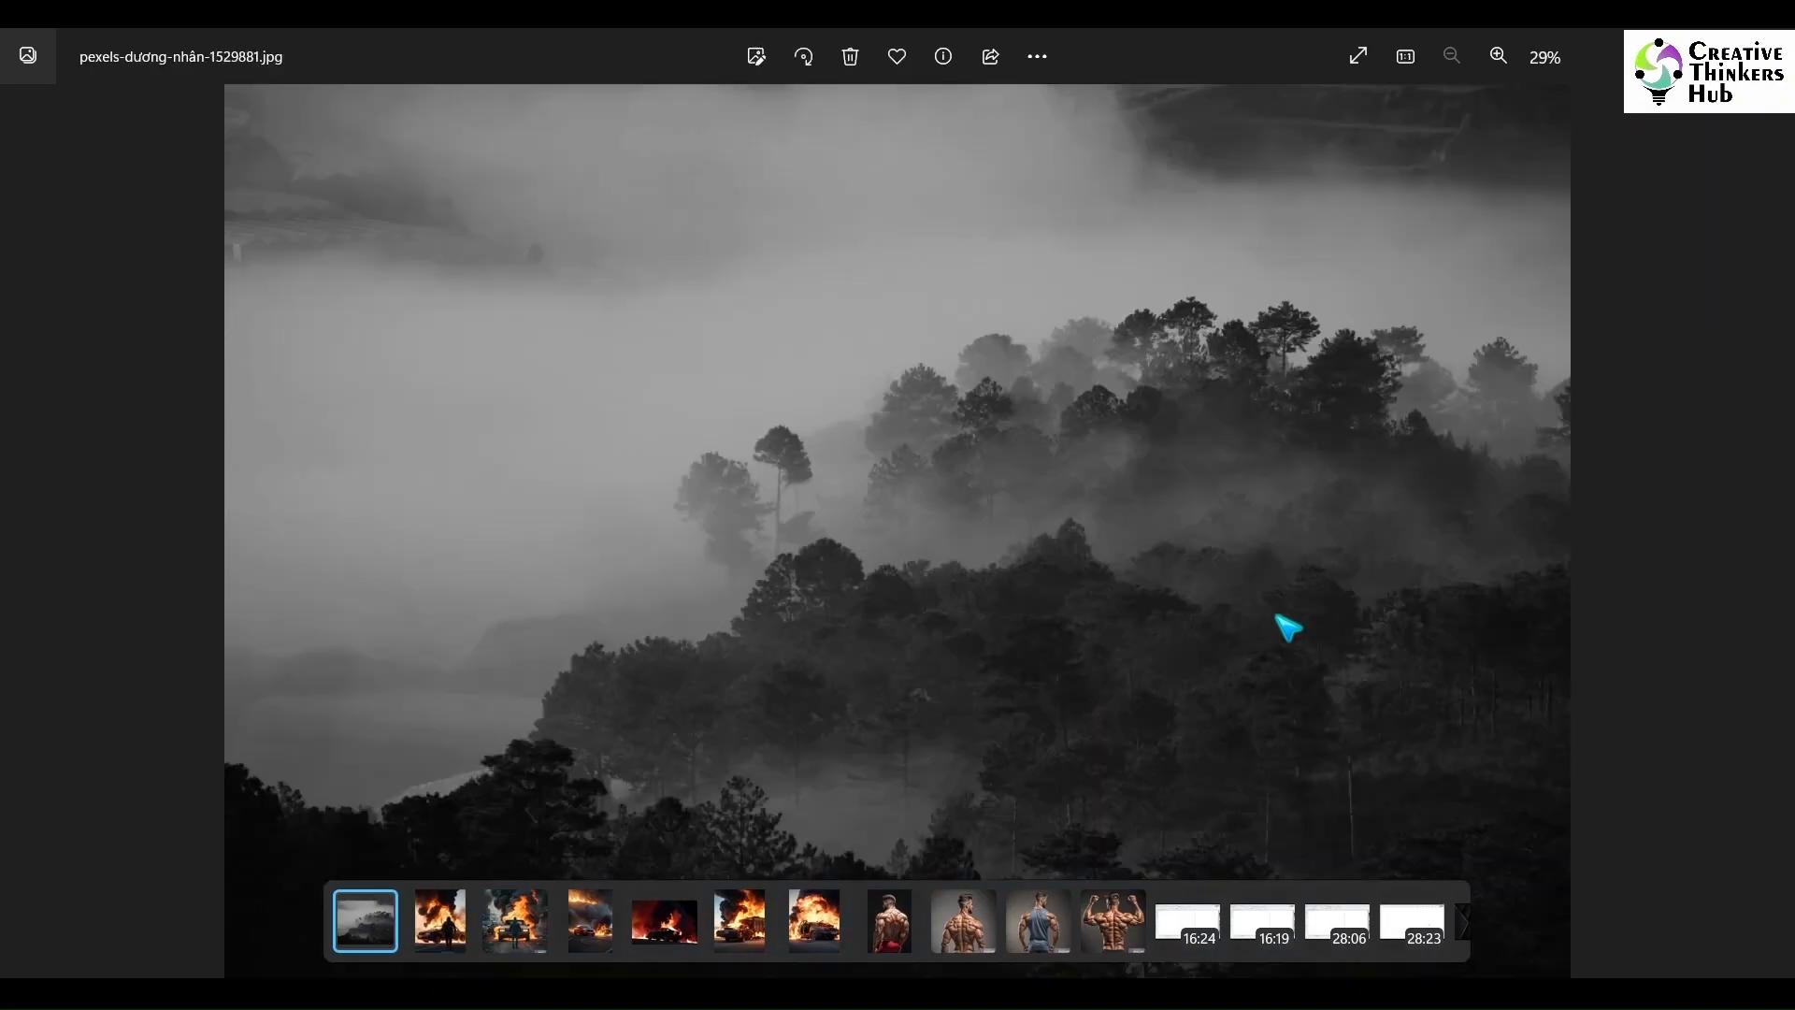
{"action": "key", "text": "Right"}
{"action": "key", "text": "Right"}
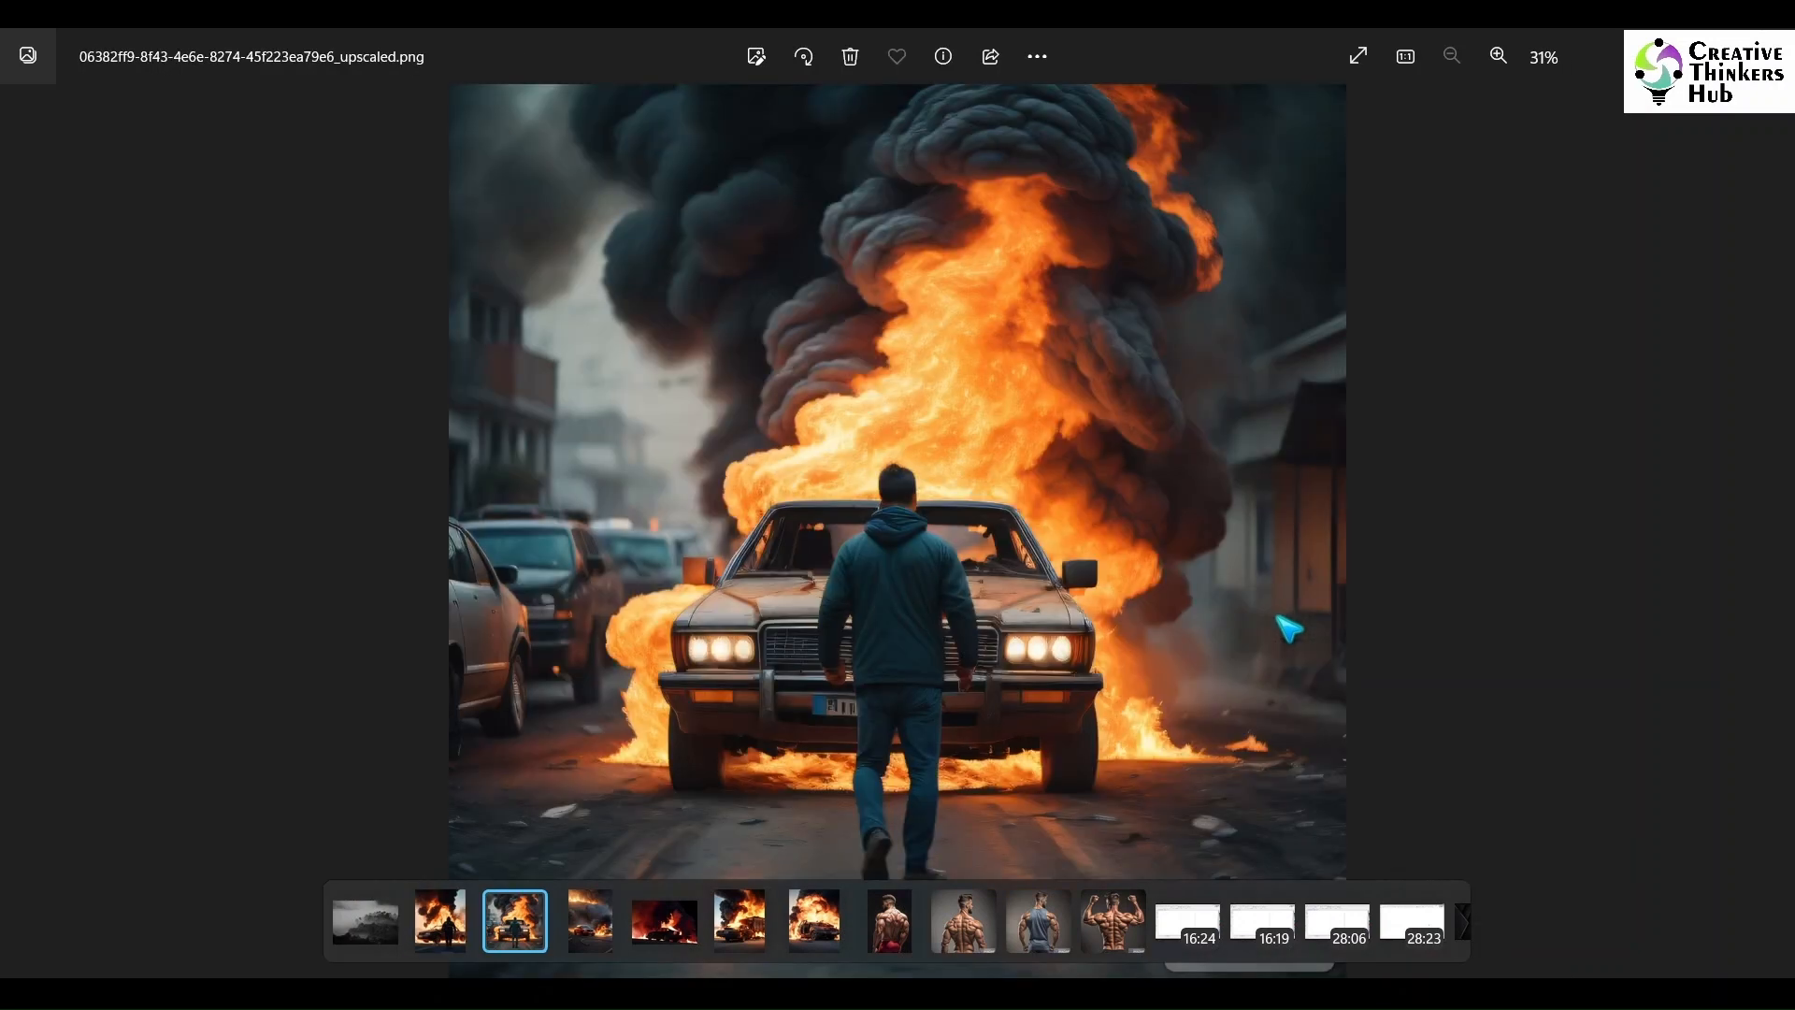
{"action": "left_click", "coordinate": [1770, 42]}
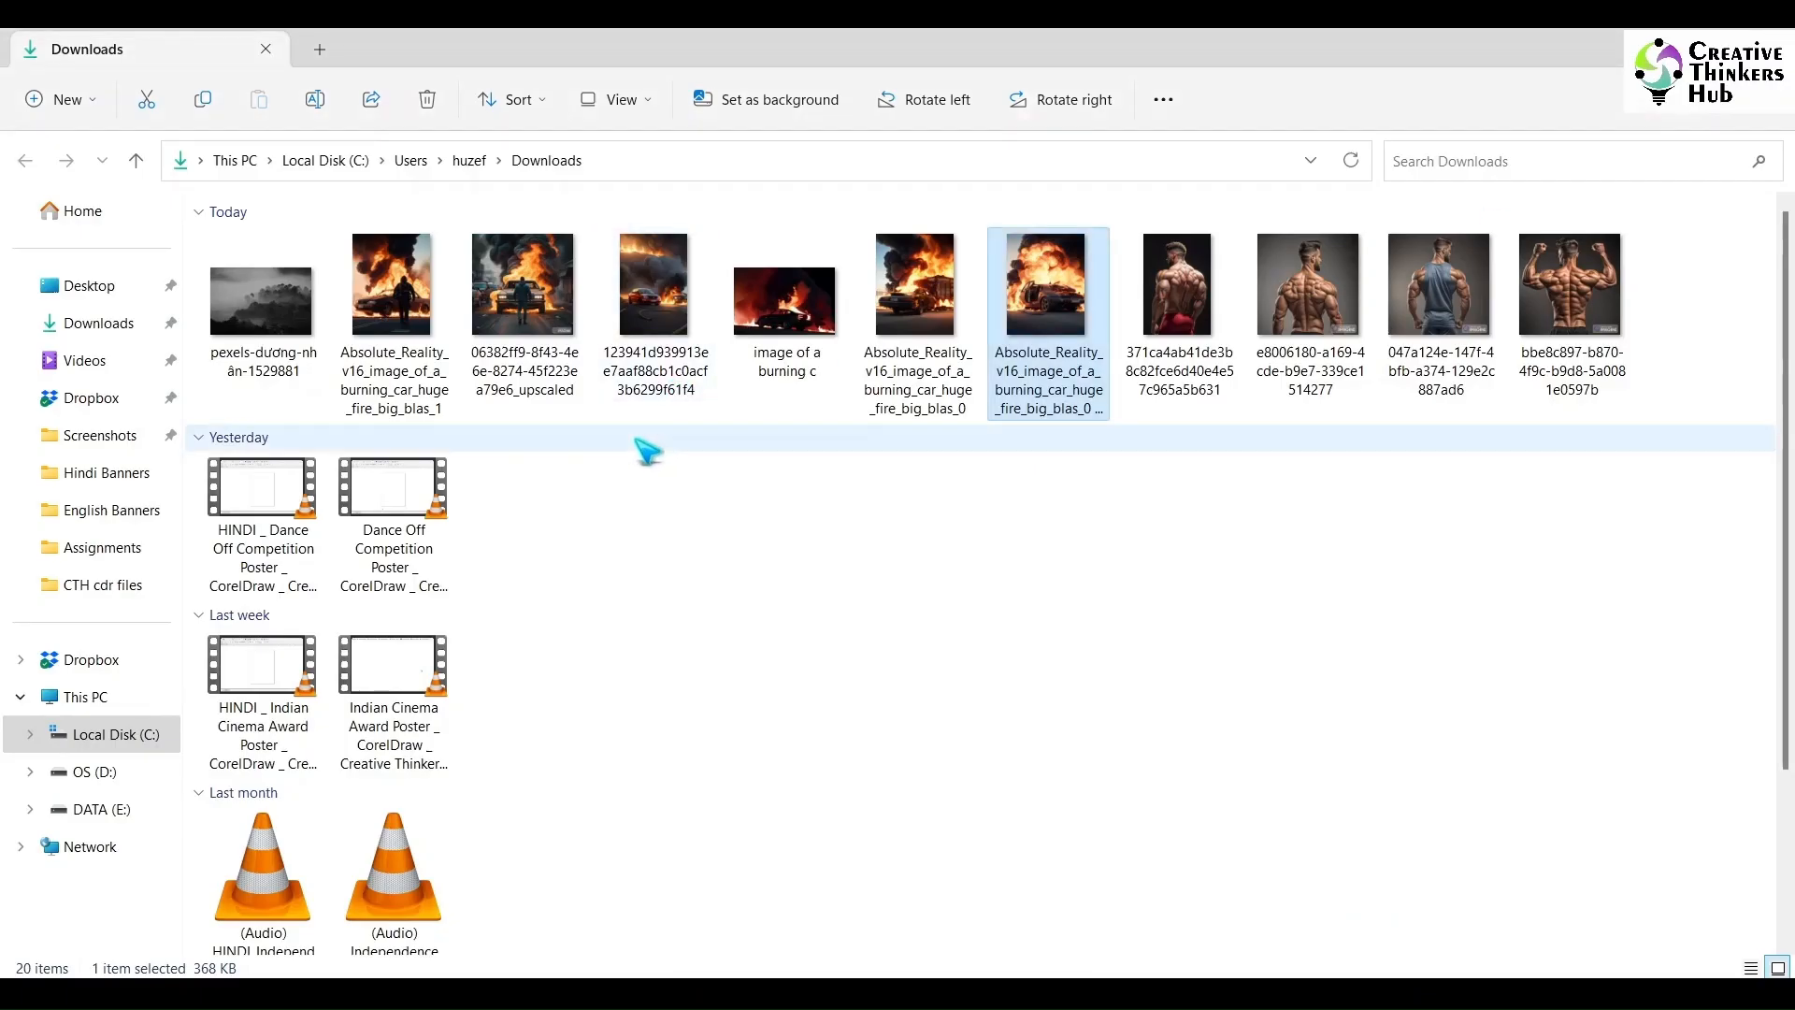
Import the square image of a man facing a burning car into CorelDRAW and scale it to about 200 mm wide
{"action": "mouse_move", "coordinate": [532, 343]}
{"action": "left_mouse_down"}
{"action": "mouse_move", "coordinate": [1017, 950]}
{"action": "mouse_move", "coordinate": [1327, 629]}
{"action": "mouse_move", "coordinate": [893, 599]}
{"action": "left_mouse_up"}
{"action": "scroll", "coordinate": [1329, 629], "scroll_direction": "down", "scroll_amount": 3}
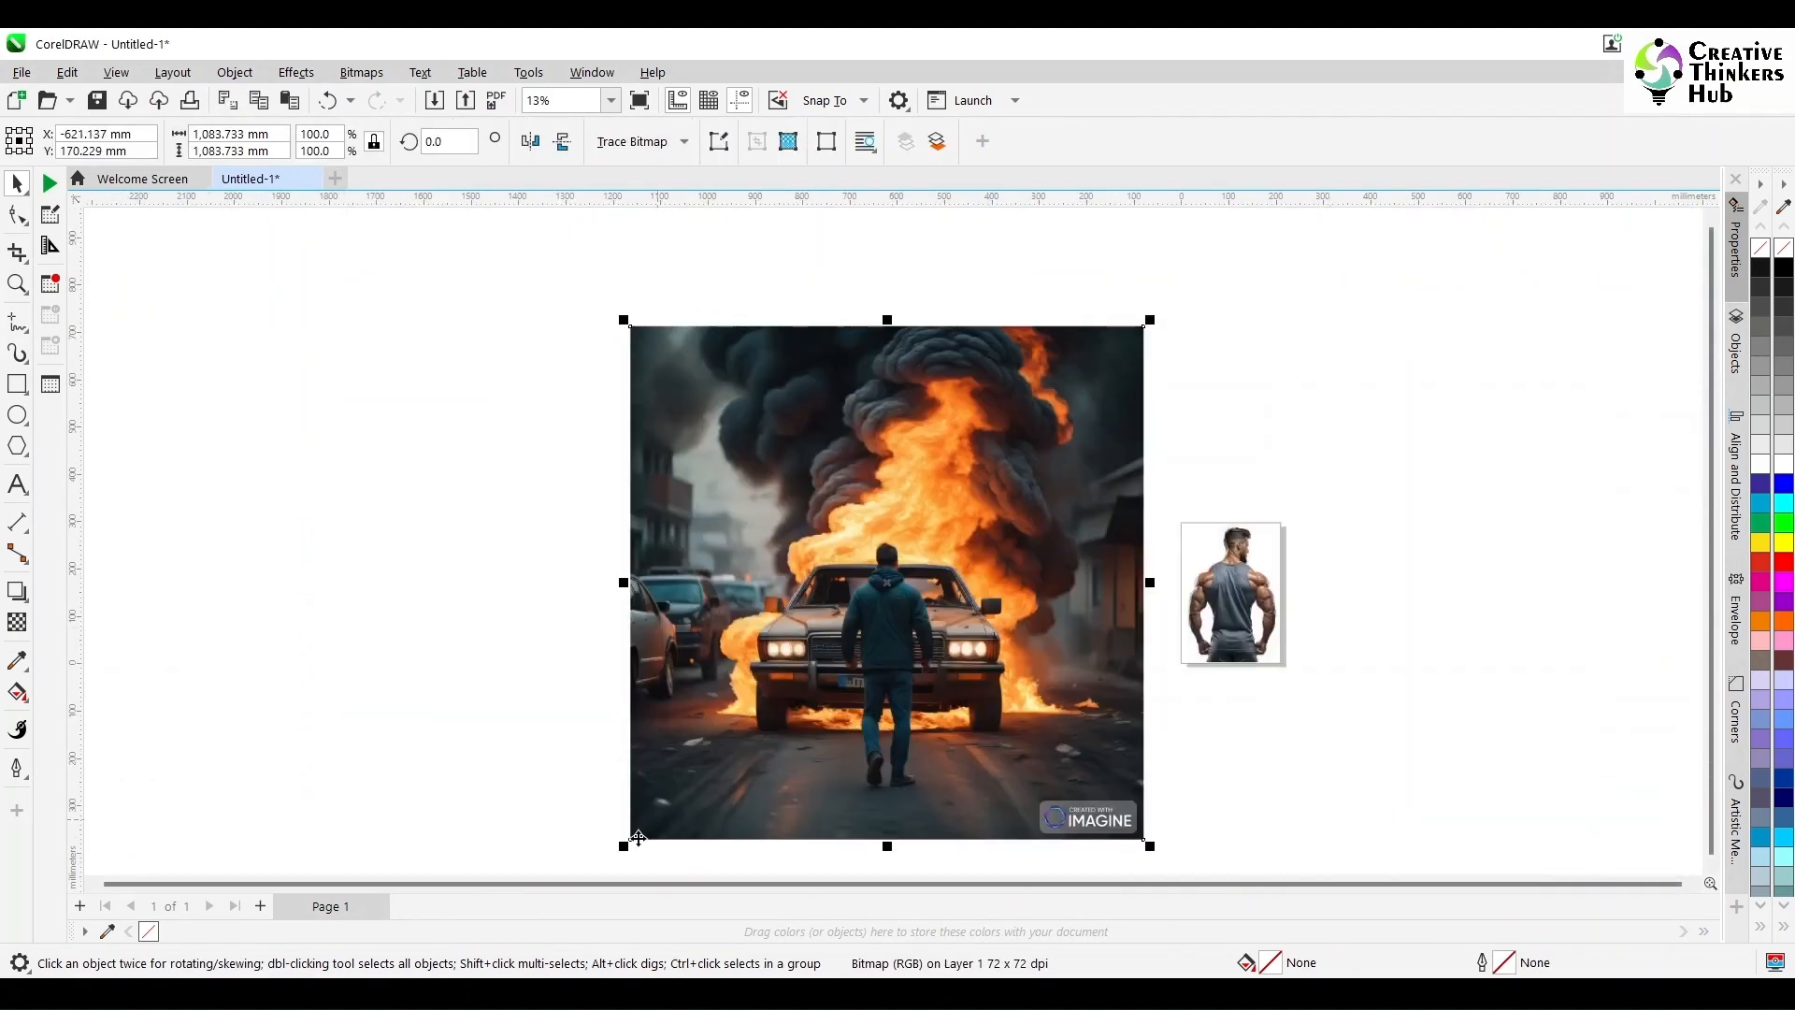
{"action": "mouse_move", "coordinate": [626, 845]}
{"action": "left_mouse_down"}
{"action": "mouse_move", "coordinate": [894, 574]}
{"action": "mouse_move", "coordinate": [839, 630]}
{"action": "mouse_move", "coordinate": [1173, 638]}
{"action": "left_mouse_up"}
{"action": "scroll", "coordinate": [1217, 617], "scroll_direction": "up", "scroll_amount": 4}
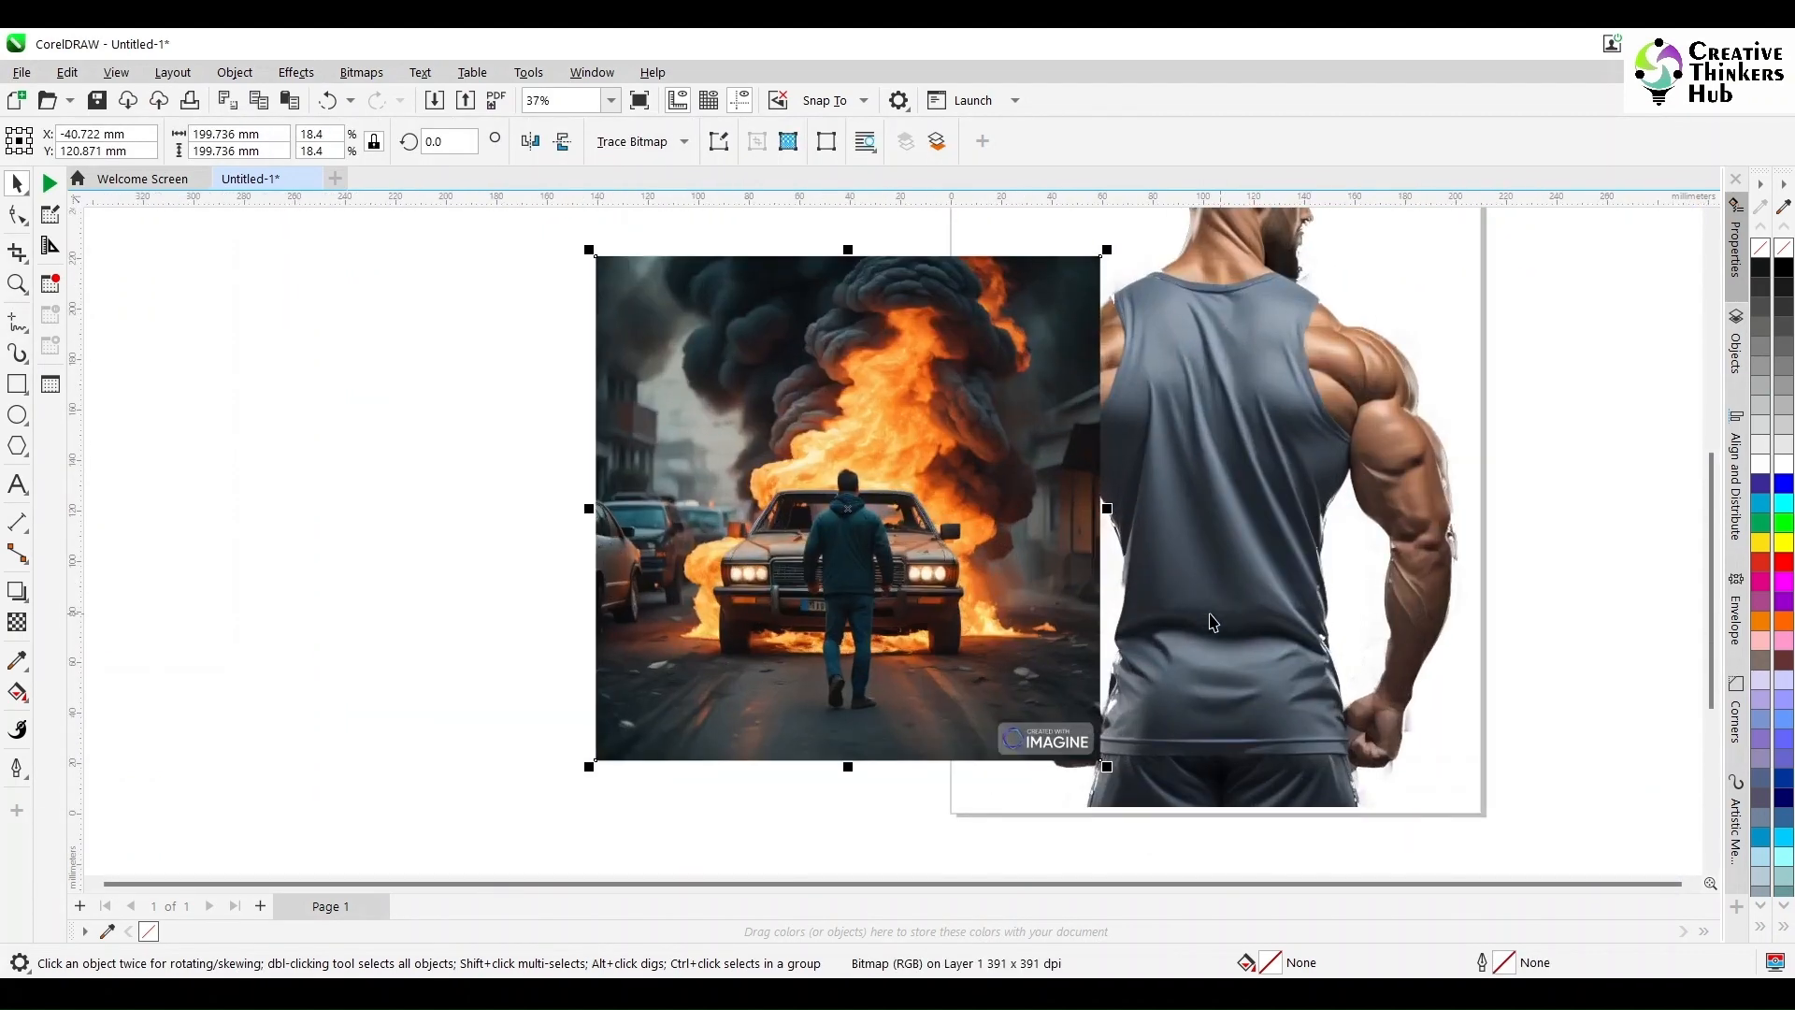
Place the burning-car image on the lower back of the man's shirt and shrink it to about 79 mm wide
{"action": "left_click_drag", "start_coordinate": [972, 635], "coordinate": [1324, 670]}
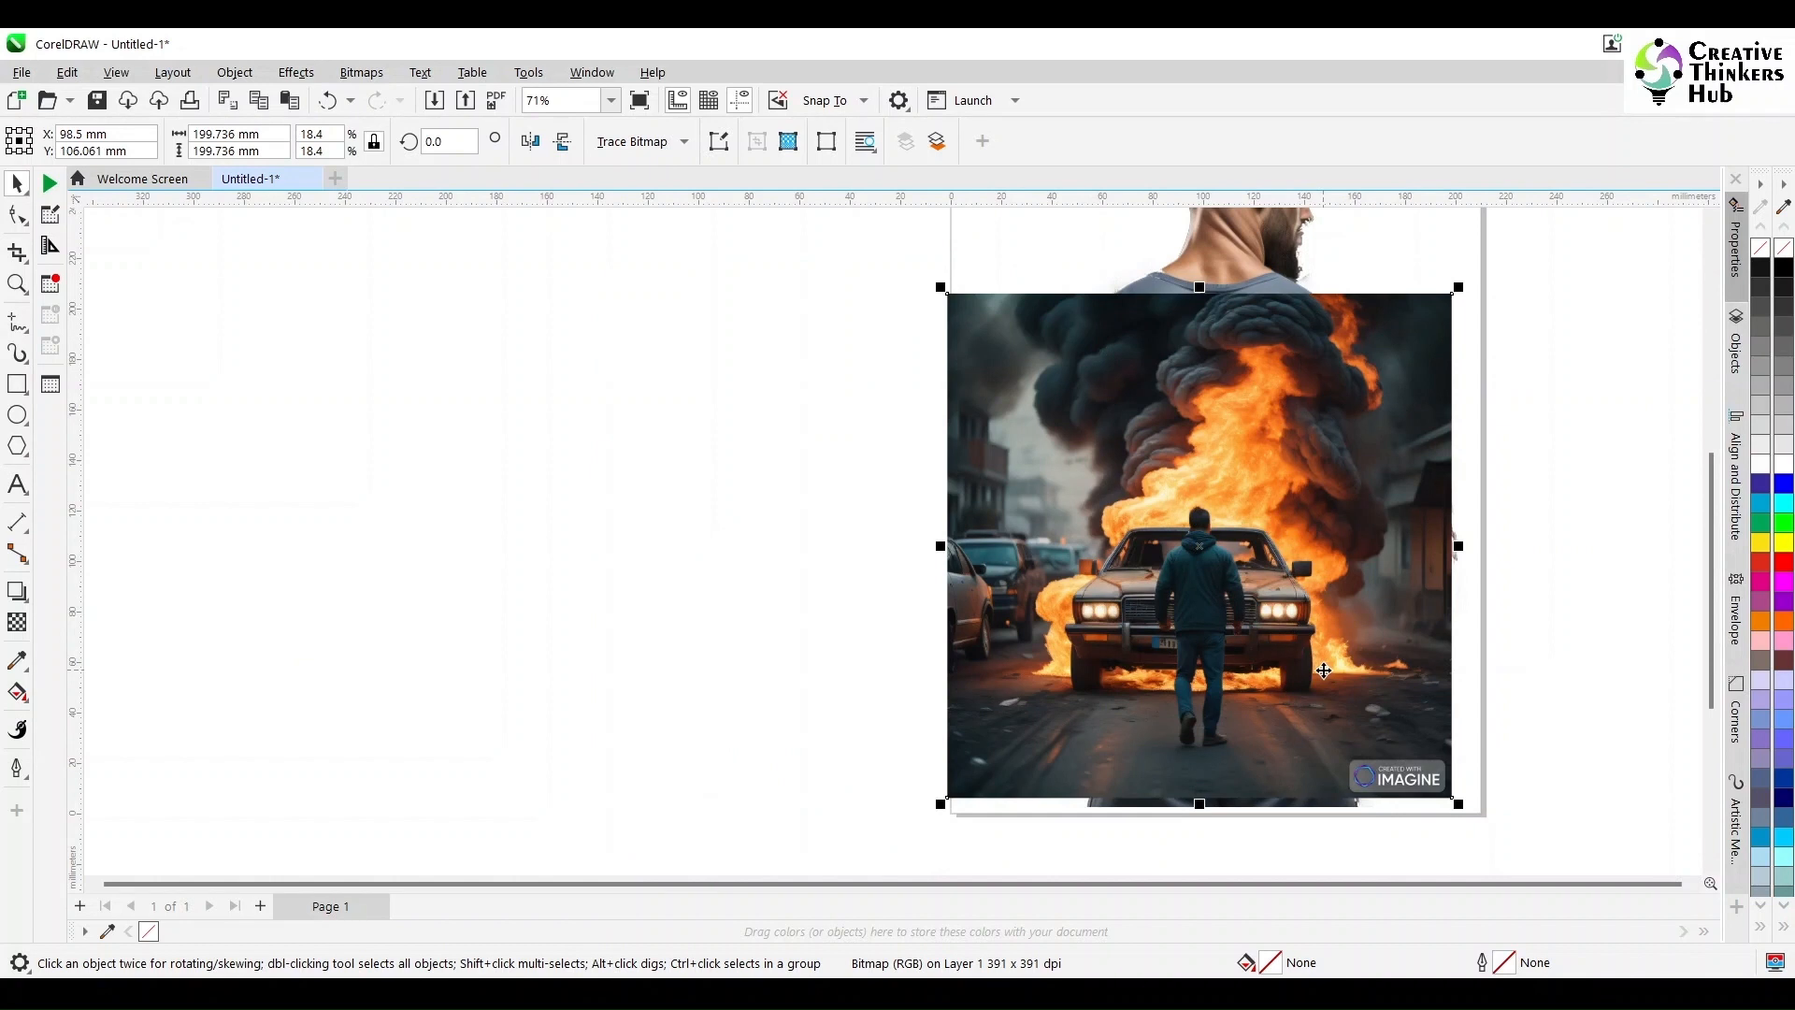
{"action": "left_click_drag", "start_coordinate": [1458, 305], "coordinate": [1434, 465]}
{"action": "left_click_drag", "start_coordinate": [1231, 584], "coordinate": [1251, 660]}
{"action": "left_click_drag", "start_coordinate": [1284, 541], "coordinate": [1334, 493]}
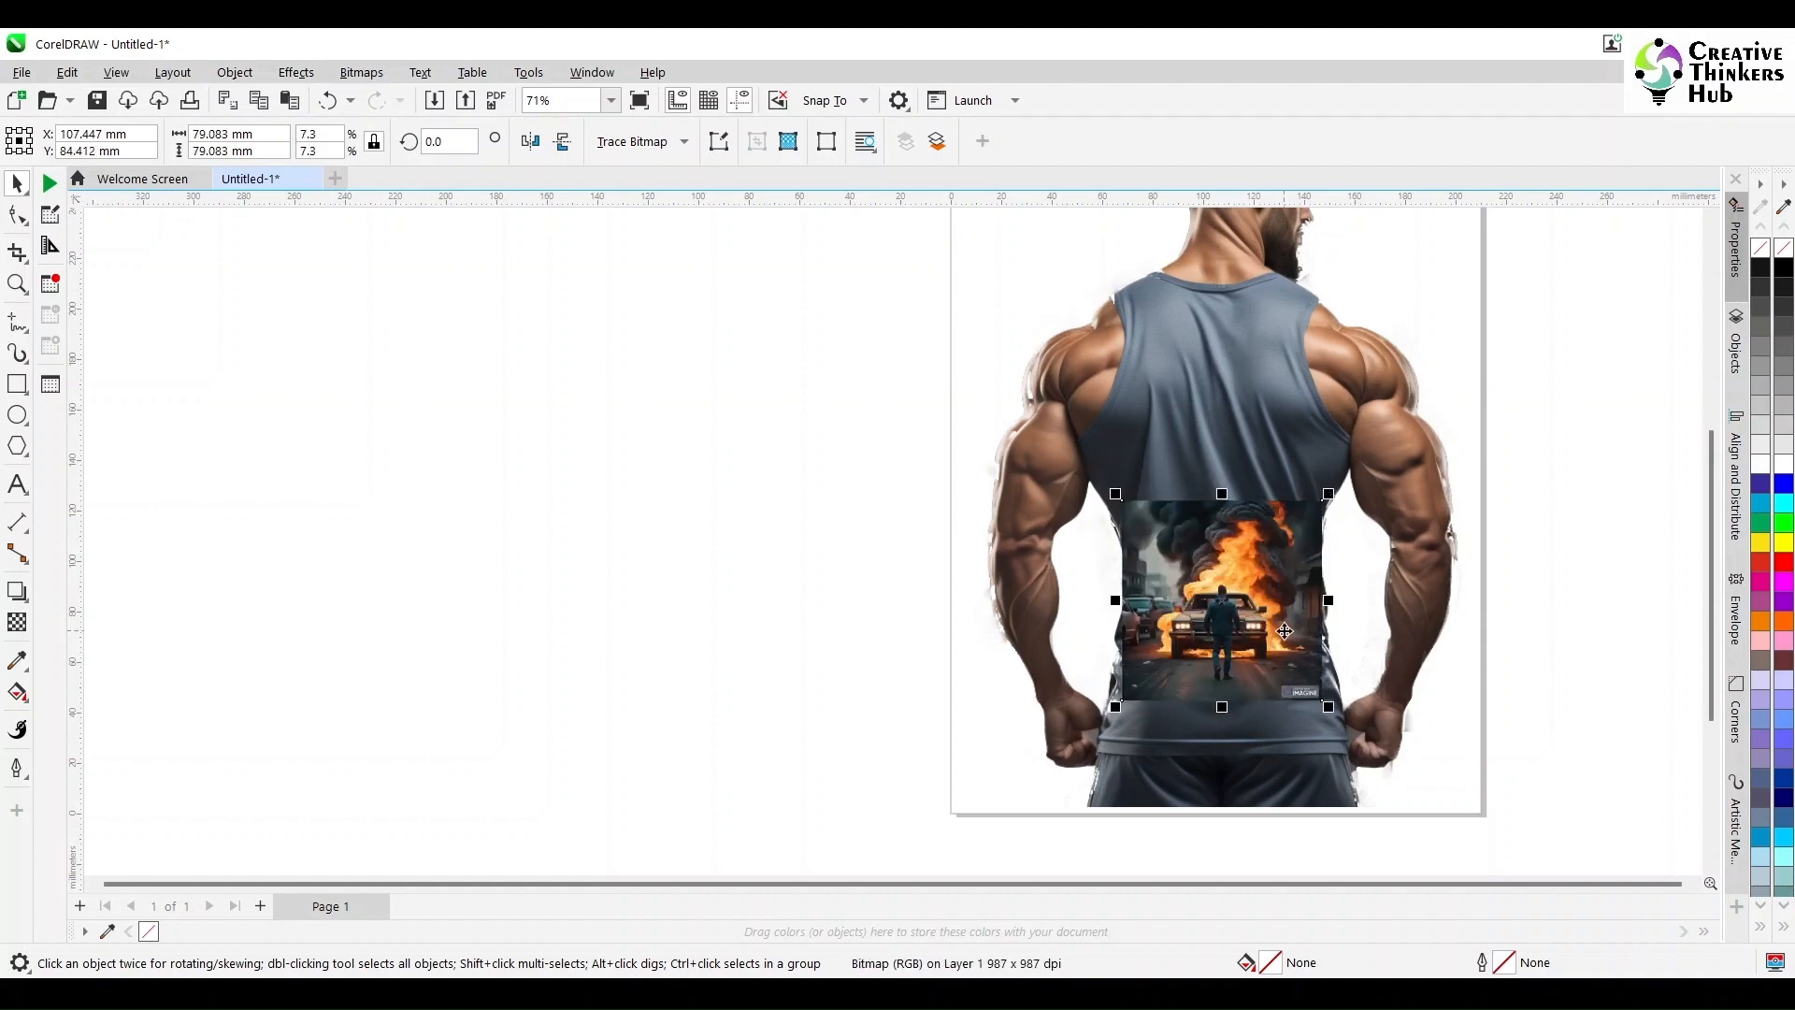
Fade the burning-car image's left edge with a linear transparency and convert it to a 300 dpi RGB bitmap
{"action": "scroll", "coordinate": [1268, 645], "scroll_direction": "up", "scroll_amount": 3}
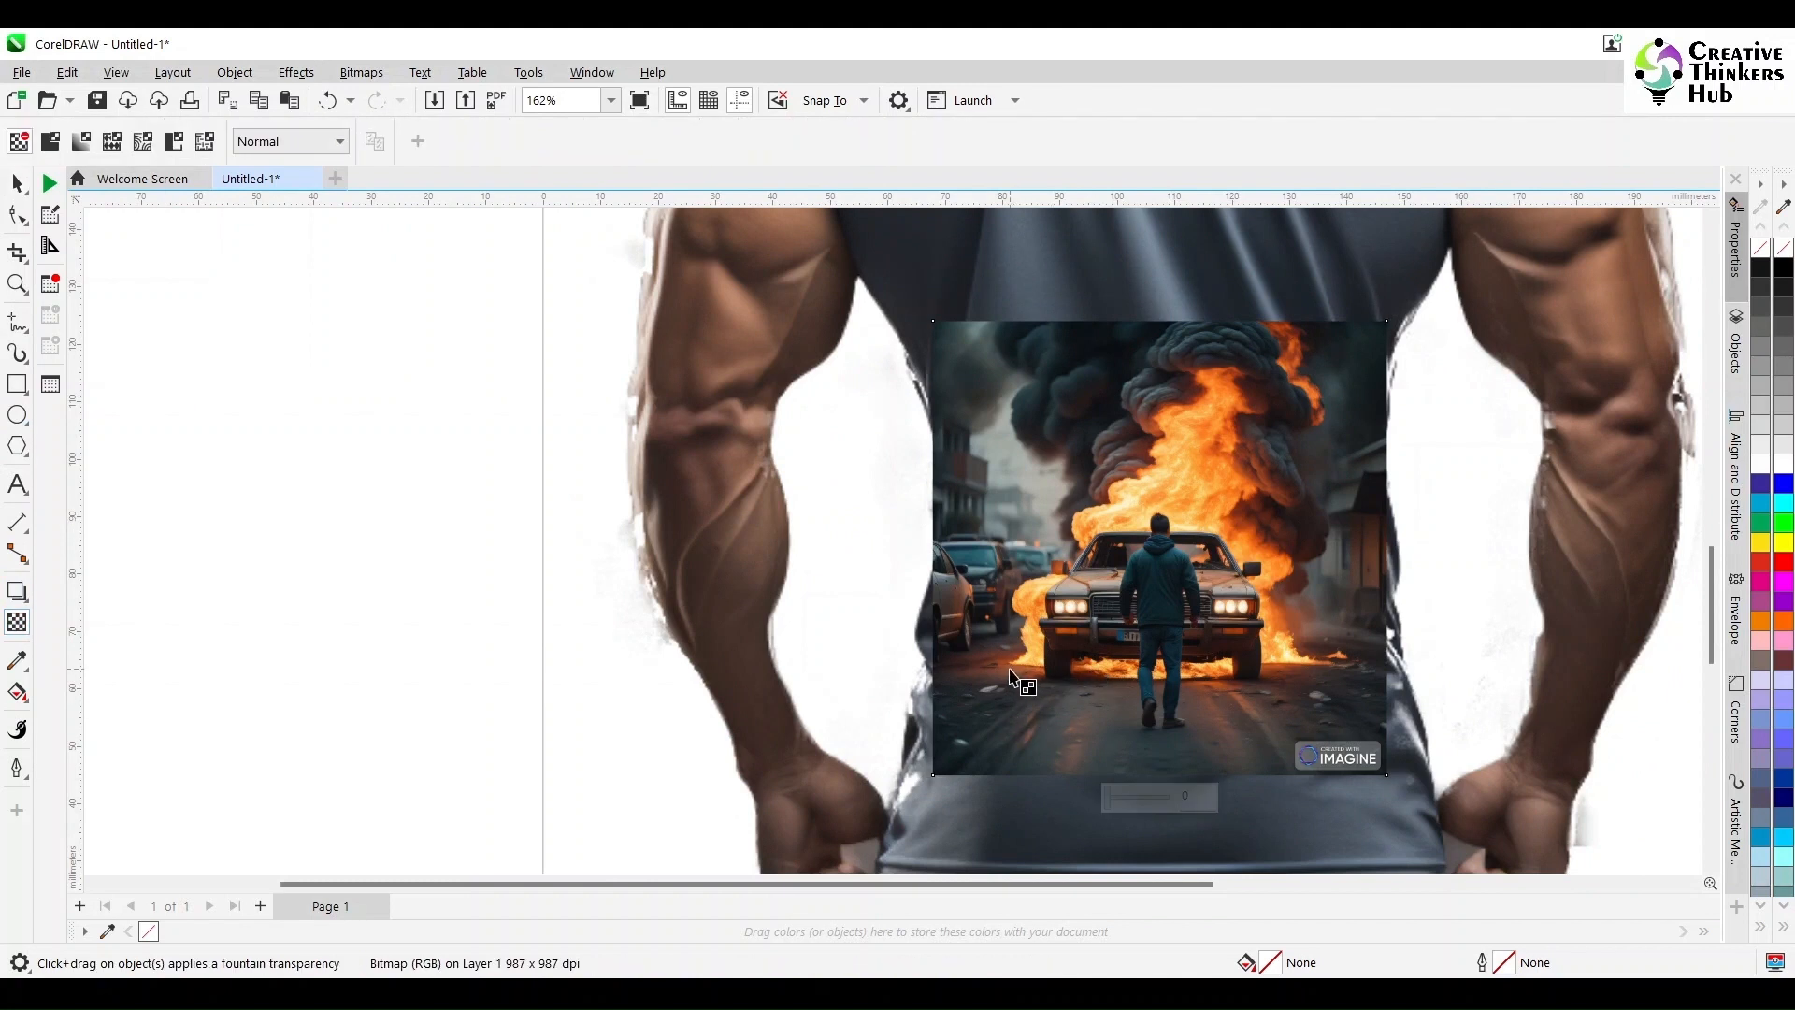
{"action": "left_click_drag", "start_coordinate": [1004, 665], "coordinate": [948, 669]}
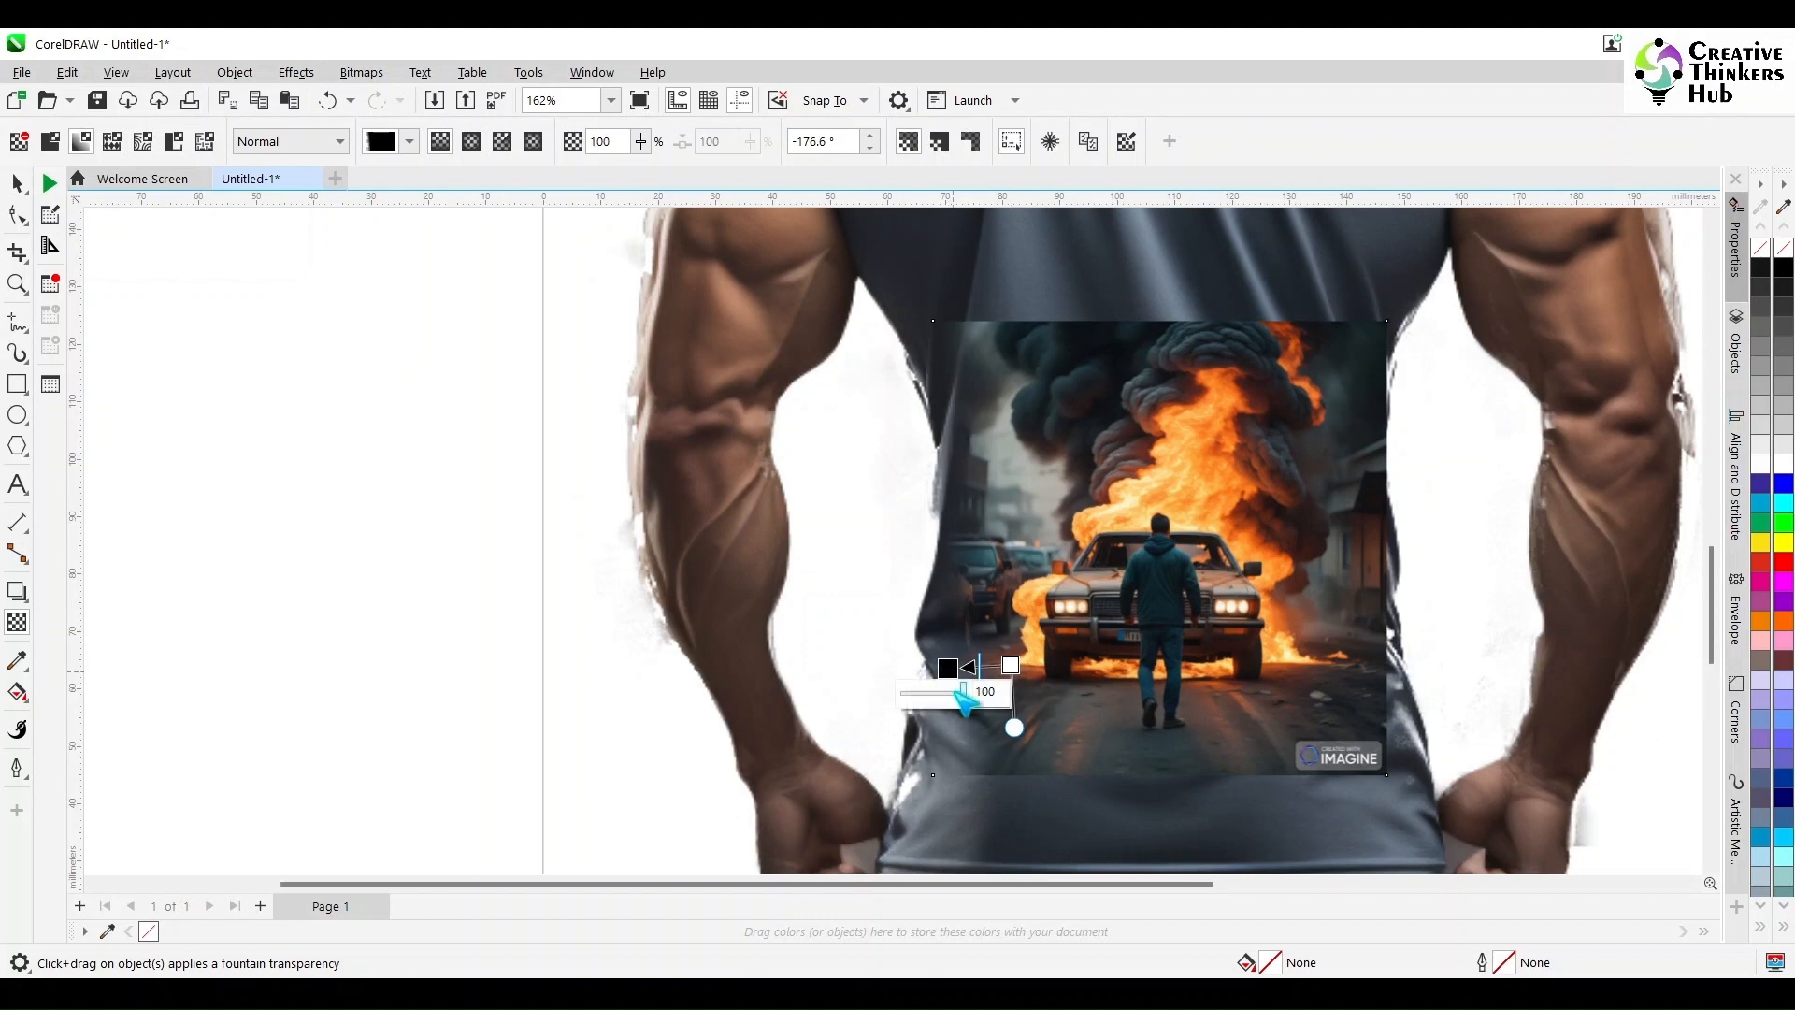
{"action": "left_click", "coordinate": [17, 183]}
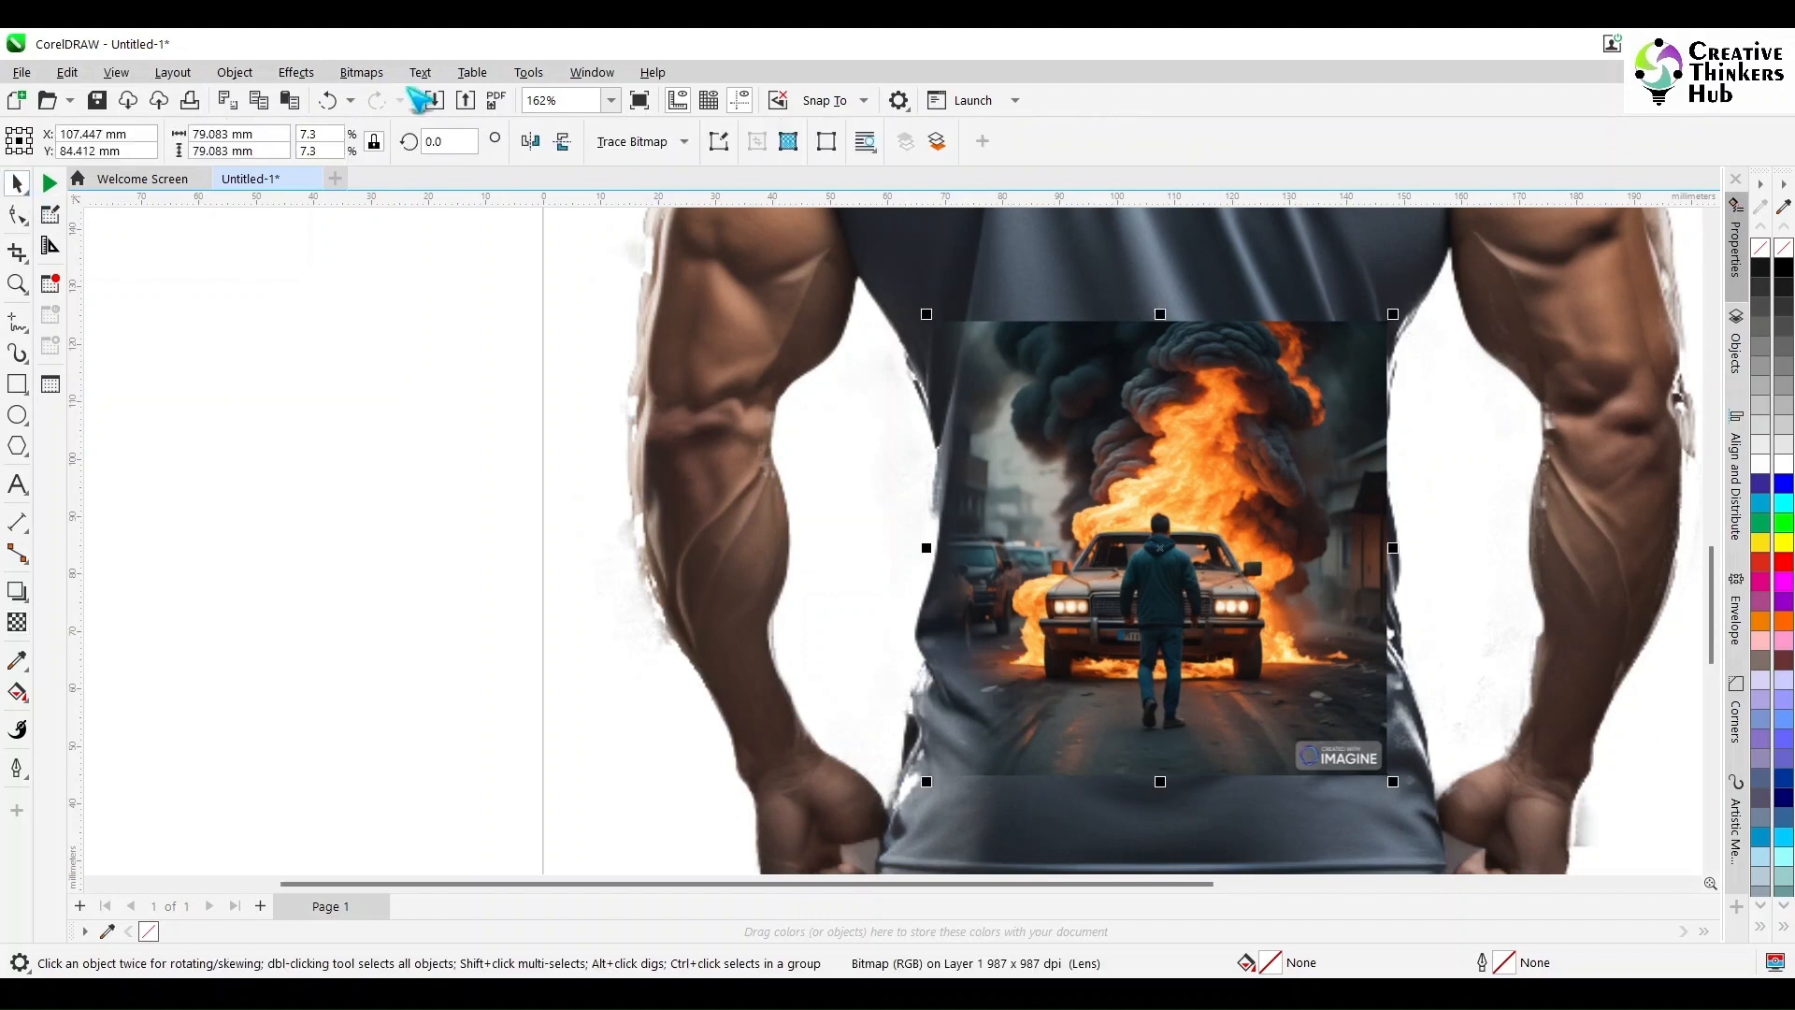
{"action": "left_click", "coordinate": [361, 72]}
{"action": "left_click", "coordinate": [402, 97]}
{"action": "left_click", "coordinate": [962, 455]}
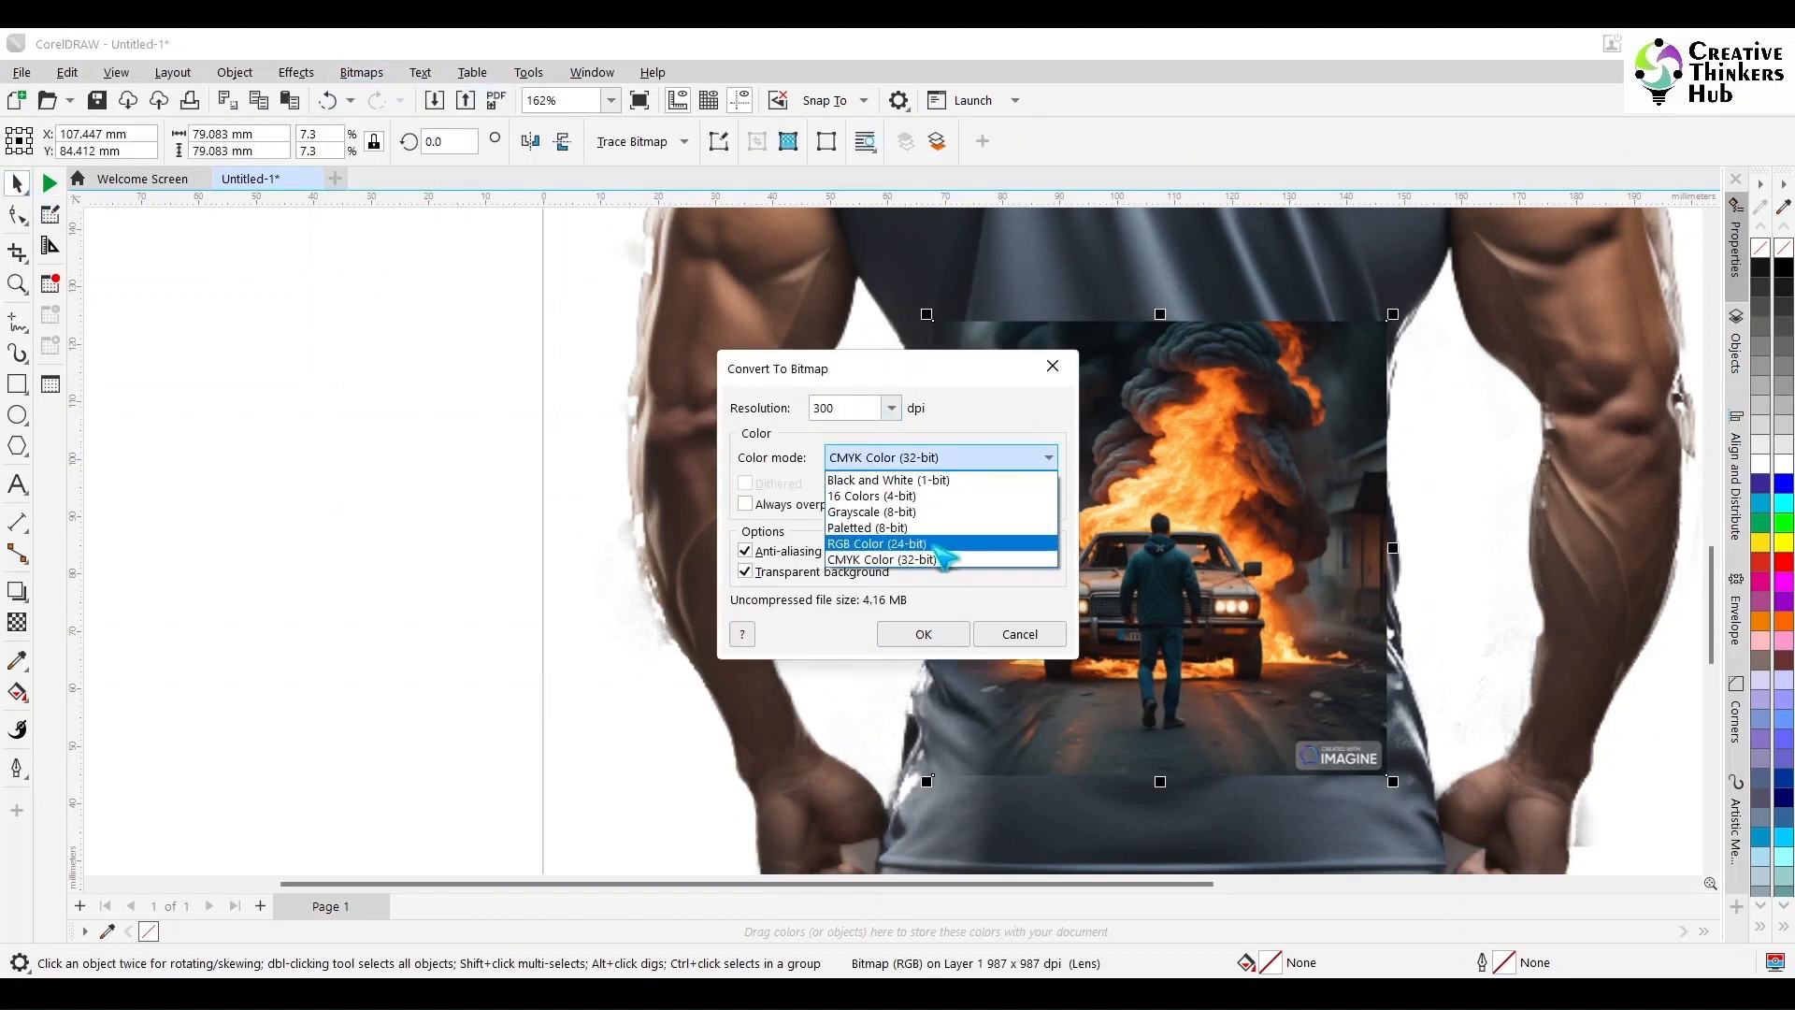
{"action": "left_click", "coordinate": [952, 548]}
{"action": "left_click", "coordinate": [922, 634]}
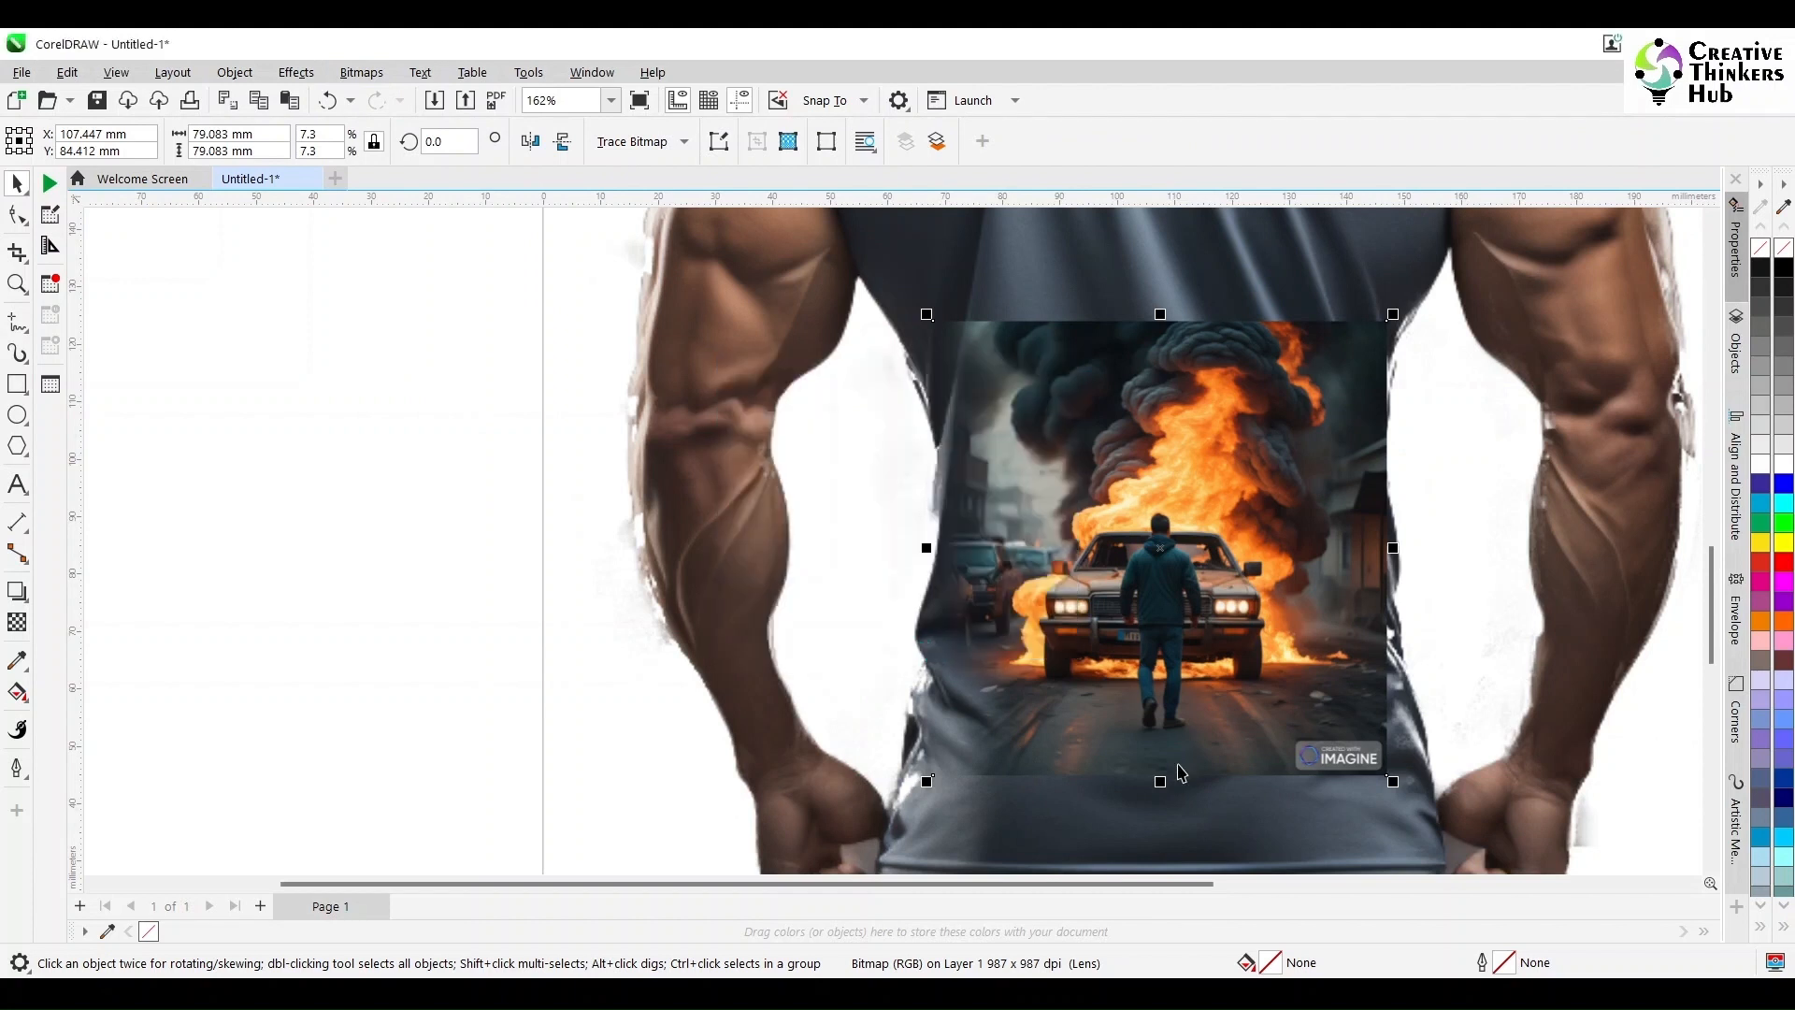
Fade the burning-car image's bottom edge with a linear transparency and convert it to a 300 dpi RGB bitmap
{"action": "left_click", "coordinate": [17, 622]}
{"action": "left_click_drag", "start_coordinate": [1170, 759], "coordinate": [1170, 755]}
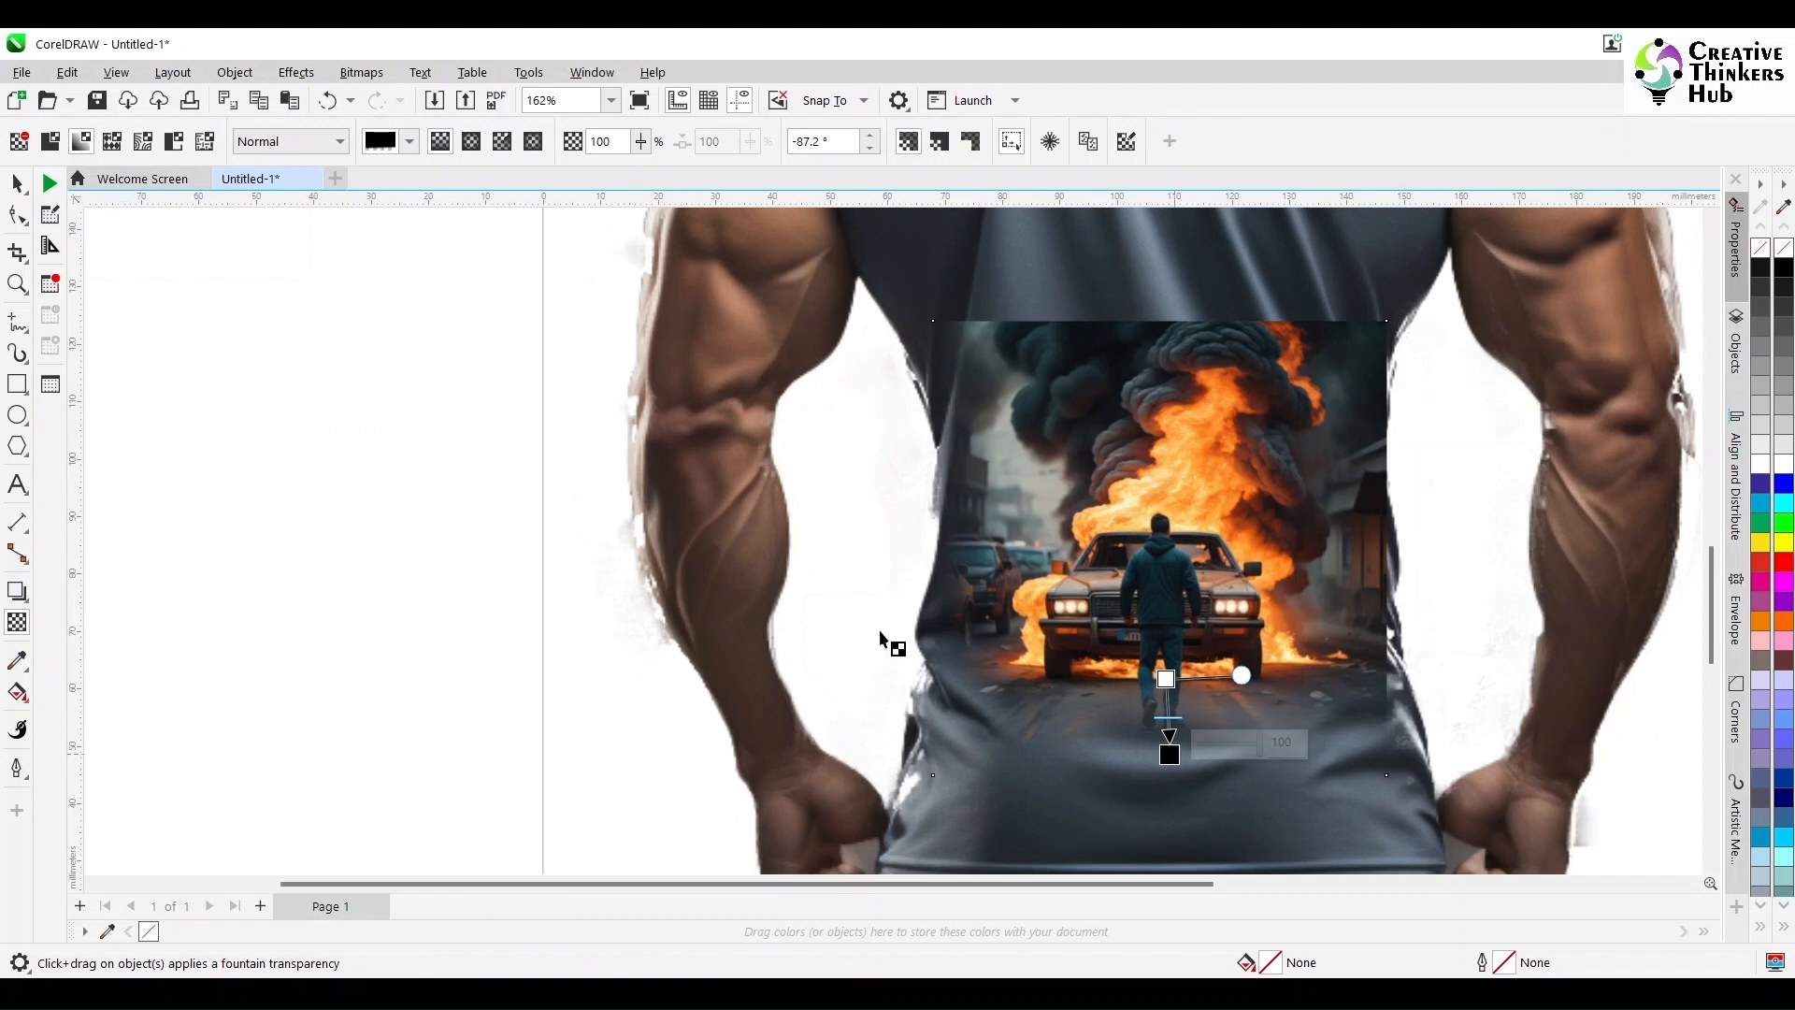
{"action": "key", "text": "space"}
{"action": "left_click", "coordinate": [361, 72]}
{"action": "left_click", "coordinate": [416, 99]}
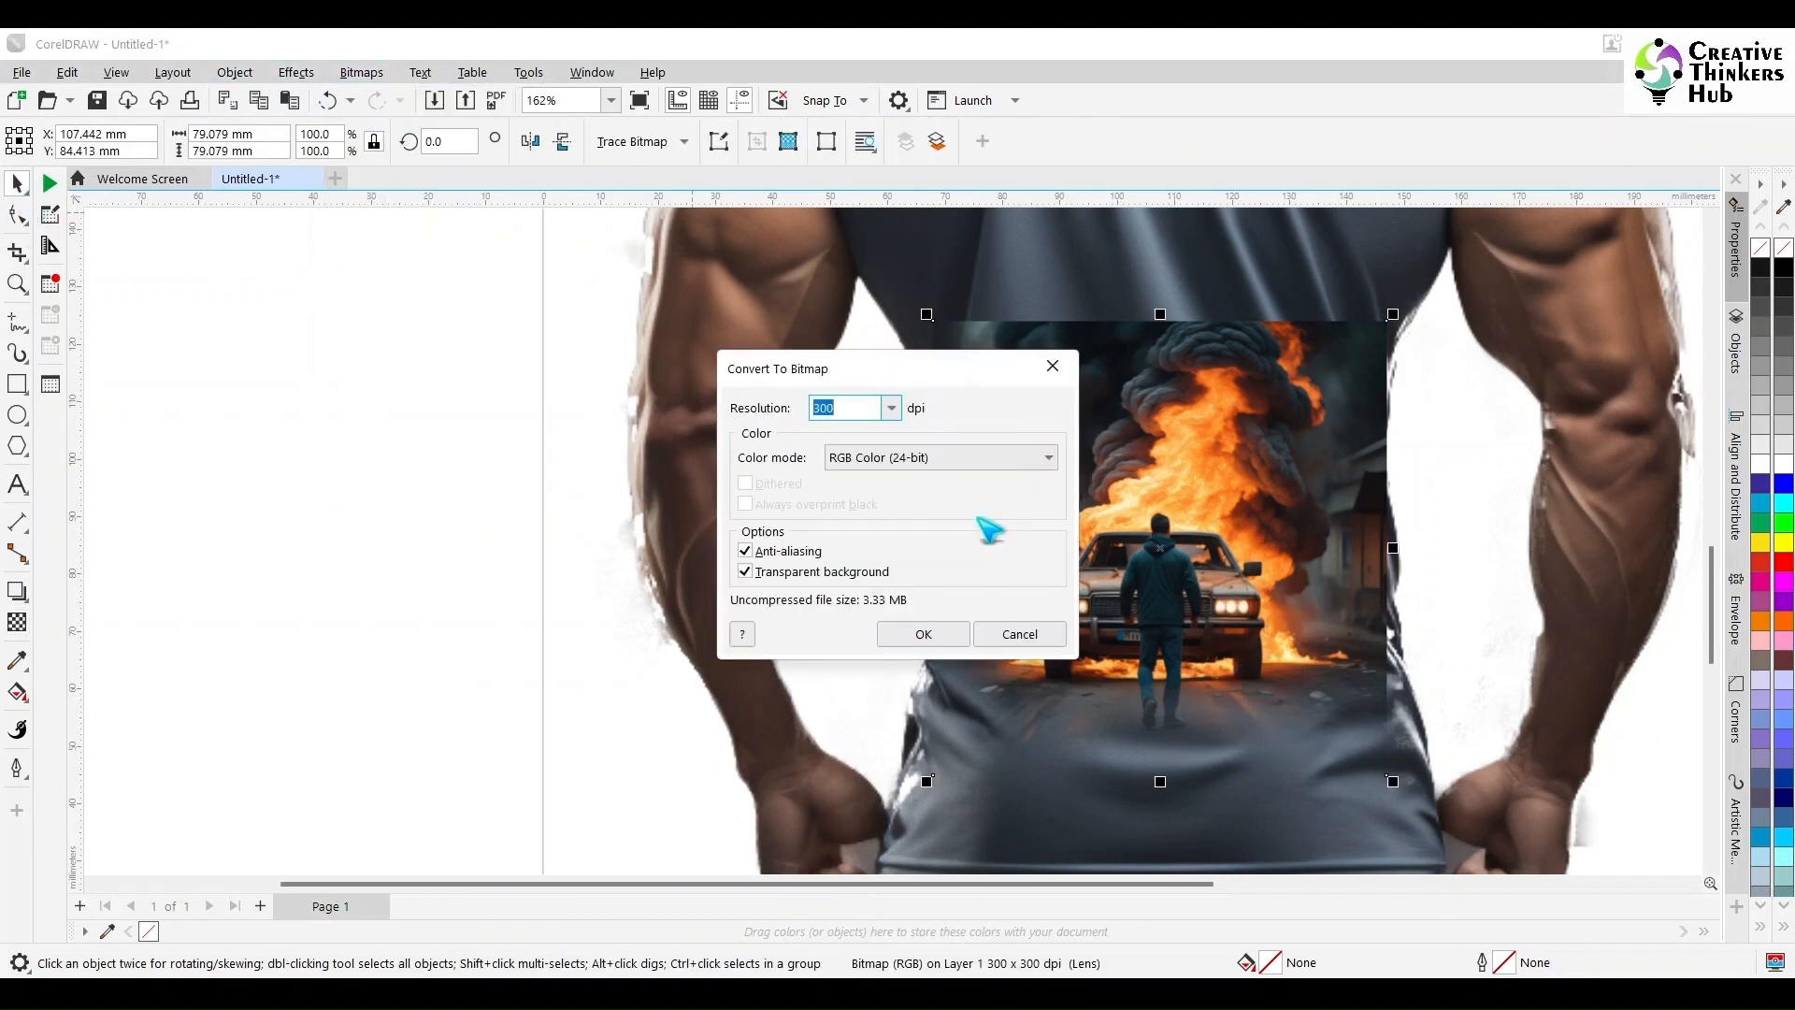
{"action": "left_click", "coordinate": [922, 629]}
Fade the burning-car image's right edge into the shirt with a linear transparency and convert it to a bitmap
{"action": "left_click", "coordinate": [17, 622]}
{"action": "left_click_drag", "start_coordinate": [1320, 589], "coordinate": [1382, 589]}
{"action": "left_click", "coordinate": [17, 183]}
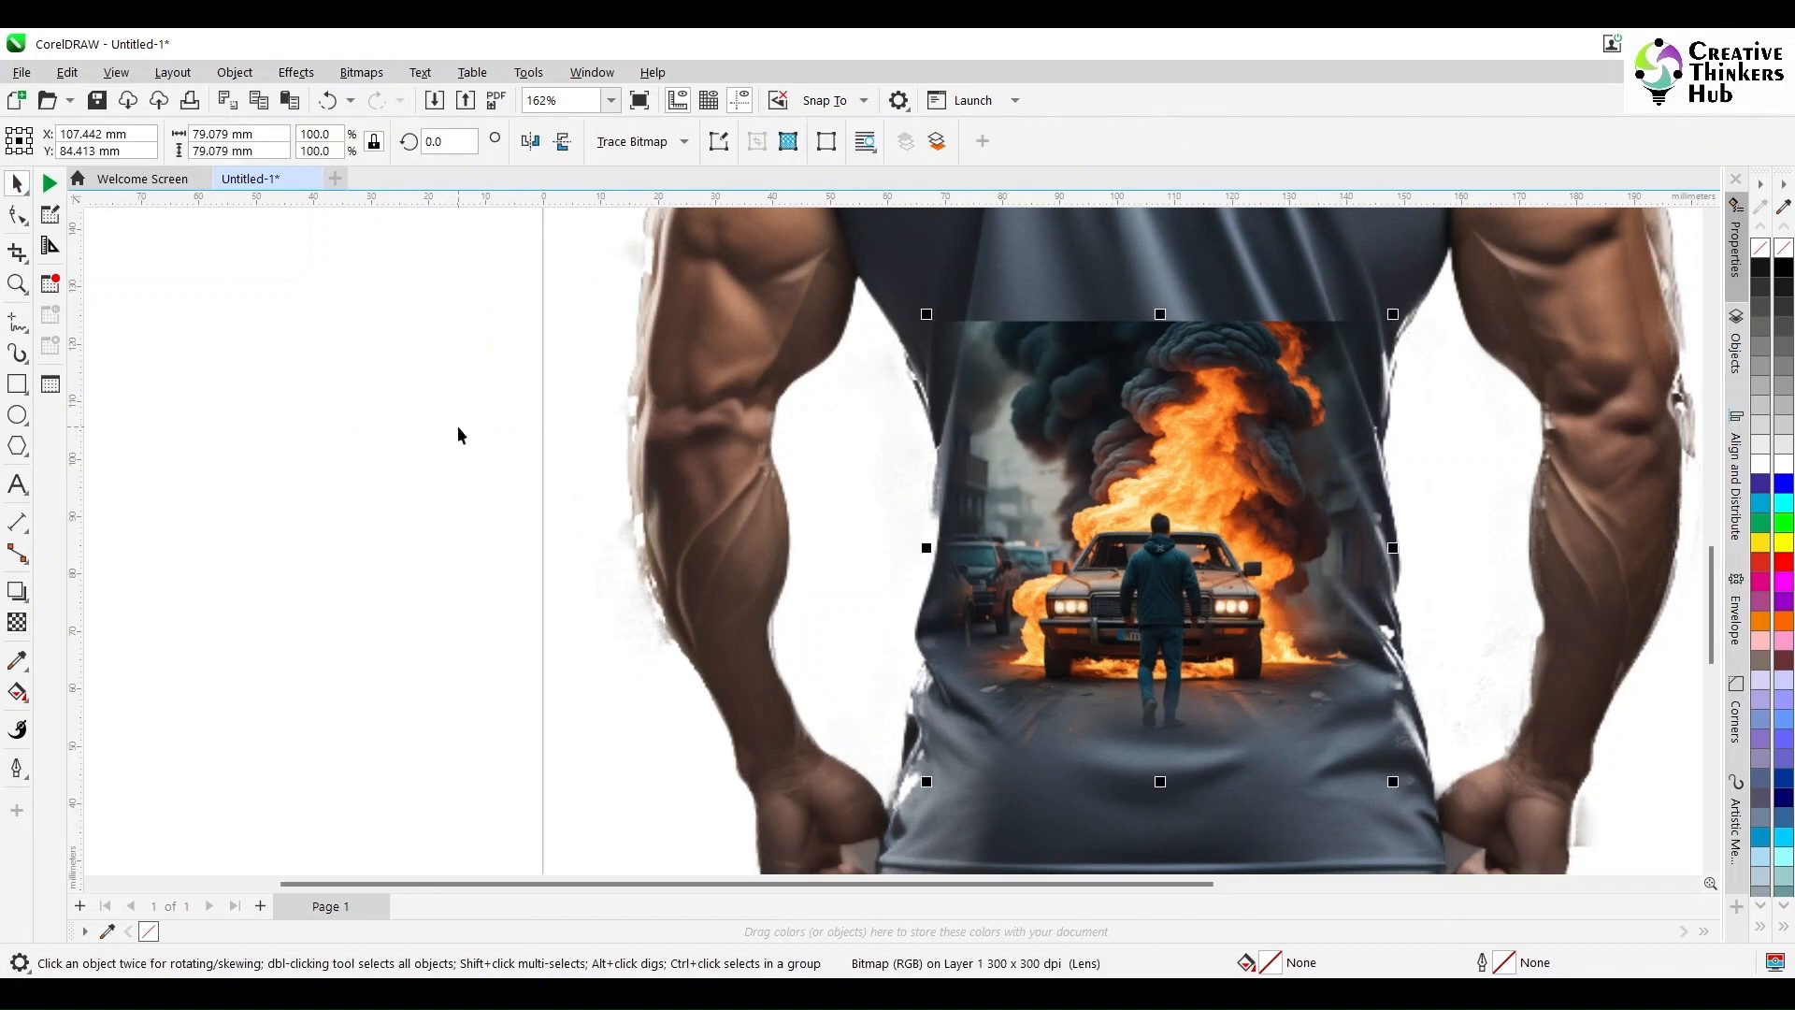
{"action": "left_click", "coordinate": [361, 72]}
{"action": "left_click", "coordinate": [404, 97]}
{"action": "left_click", "coordinate": [917, 632]}
Fade the smoke along the burning-car image's top edge with a linear transparency and convert it to a bitmap
{"action": "left_click", "coordinate": [17, 621]}
{"action": "left_click_drag", "start_coordinate": [1170, 342], "coordinate": [1166, 478]}
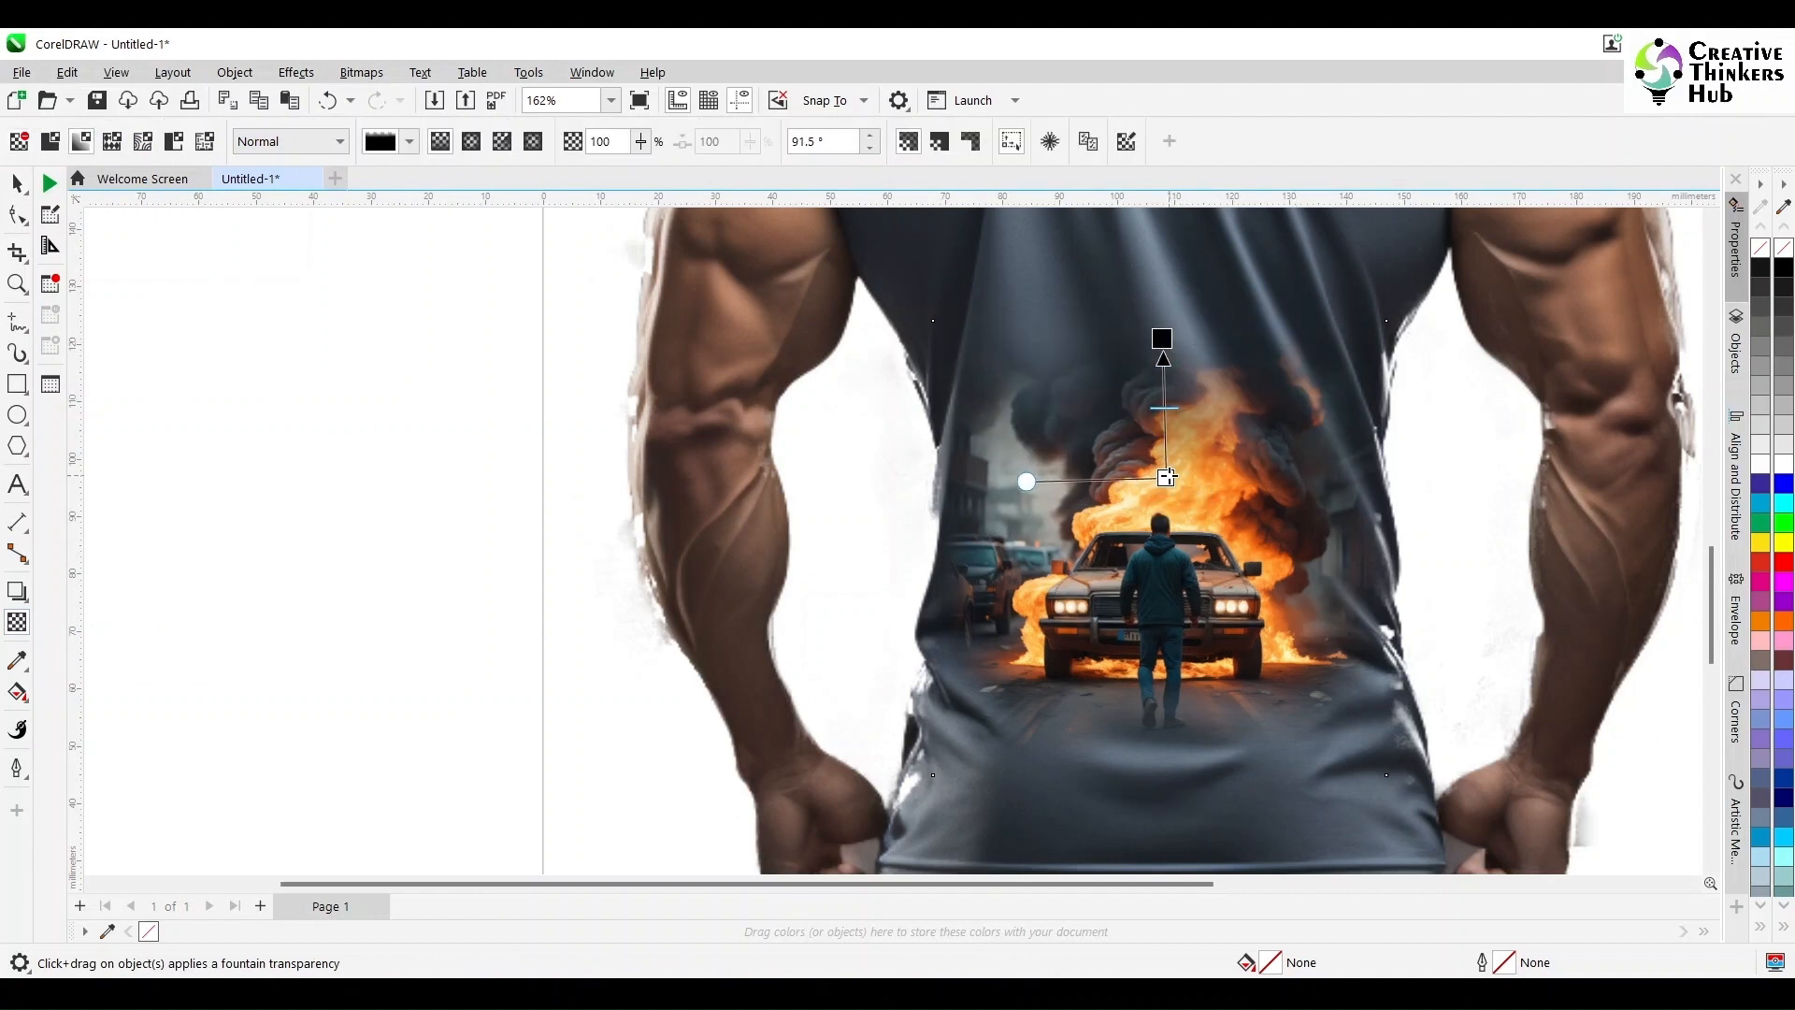
{"action": "left_click", "coordinate": [17, 183]}
{"action": "left_click", "coordinate": [361, 75]}
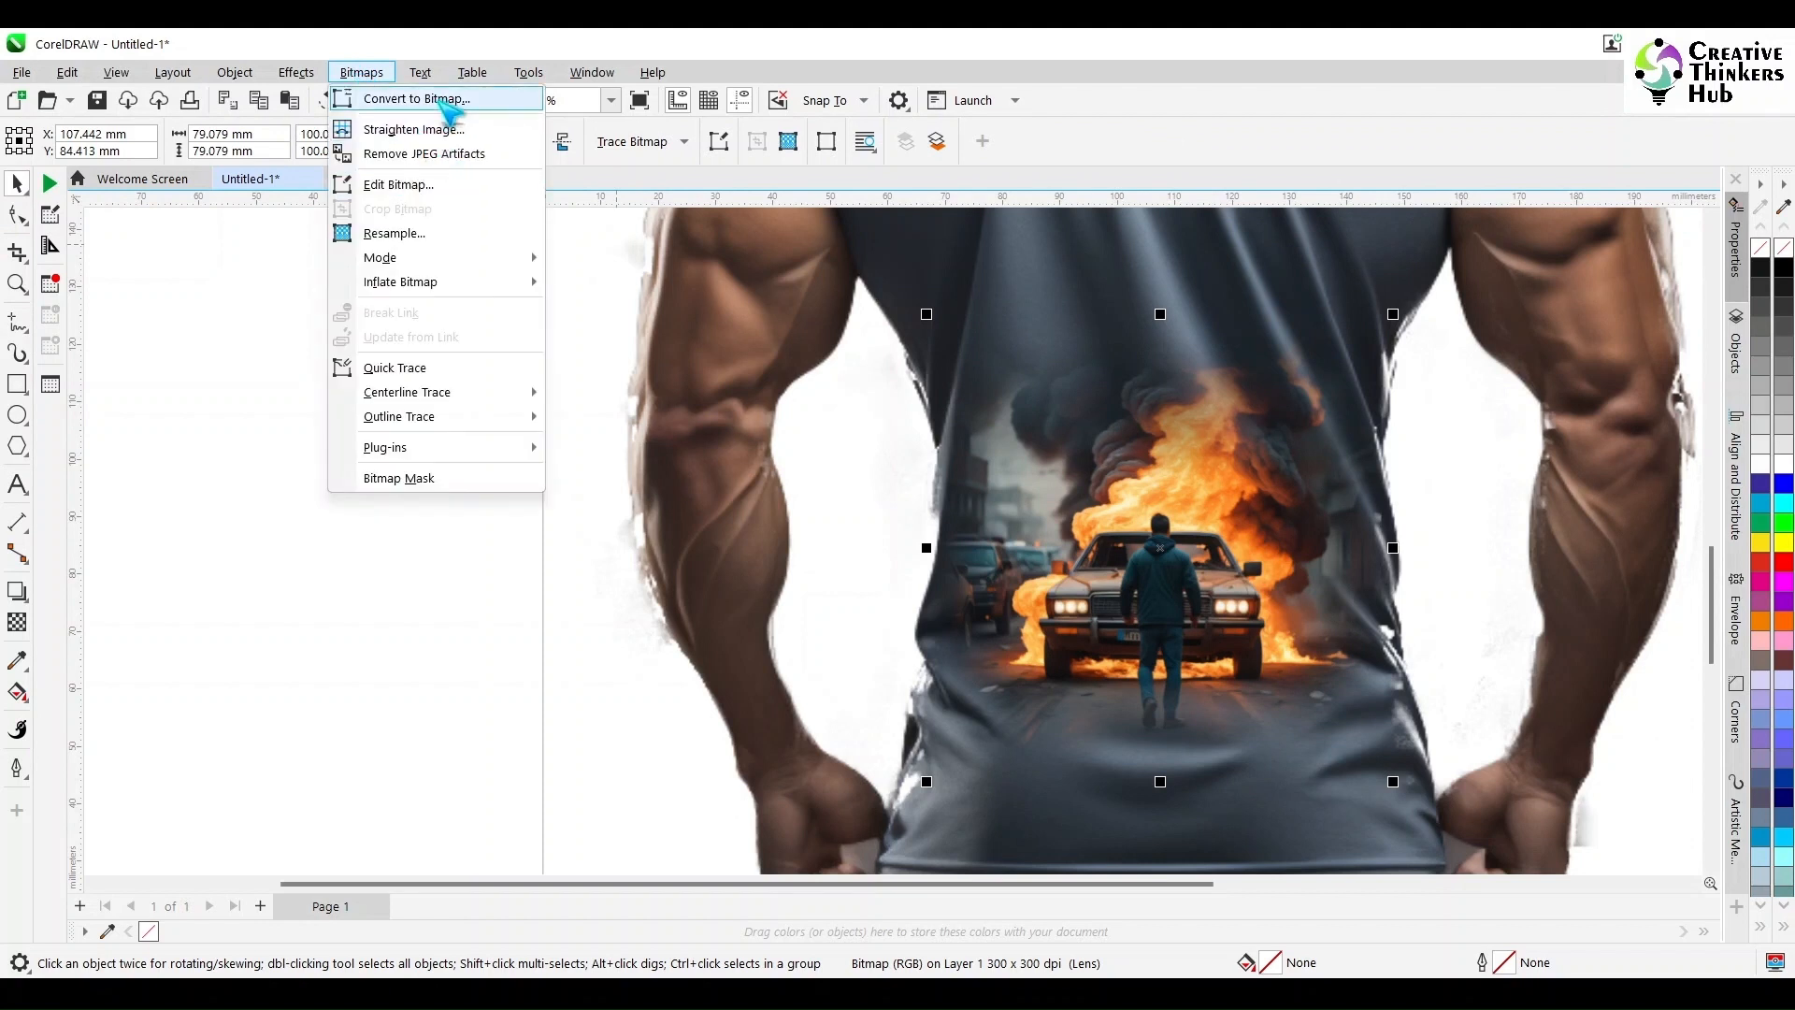
{"action": "left_click", "coordinate": [412, 97]}
{"action": "left_click", "coordinate": [922, 629]}
Apply another linear transparency reaching farther in from the burning-car image's left edge, and convert it to a bitmap
{"action": "left_click", "coordinate": [19, 593]}
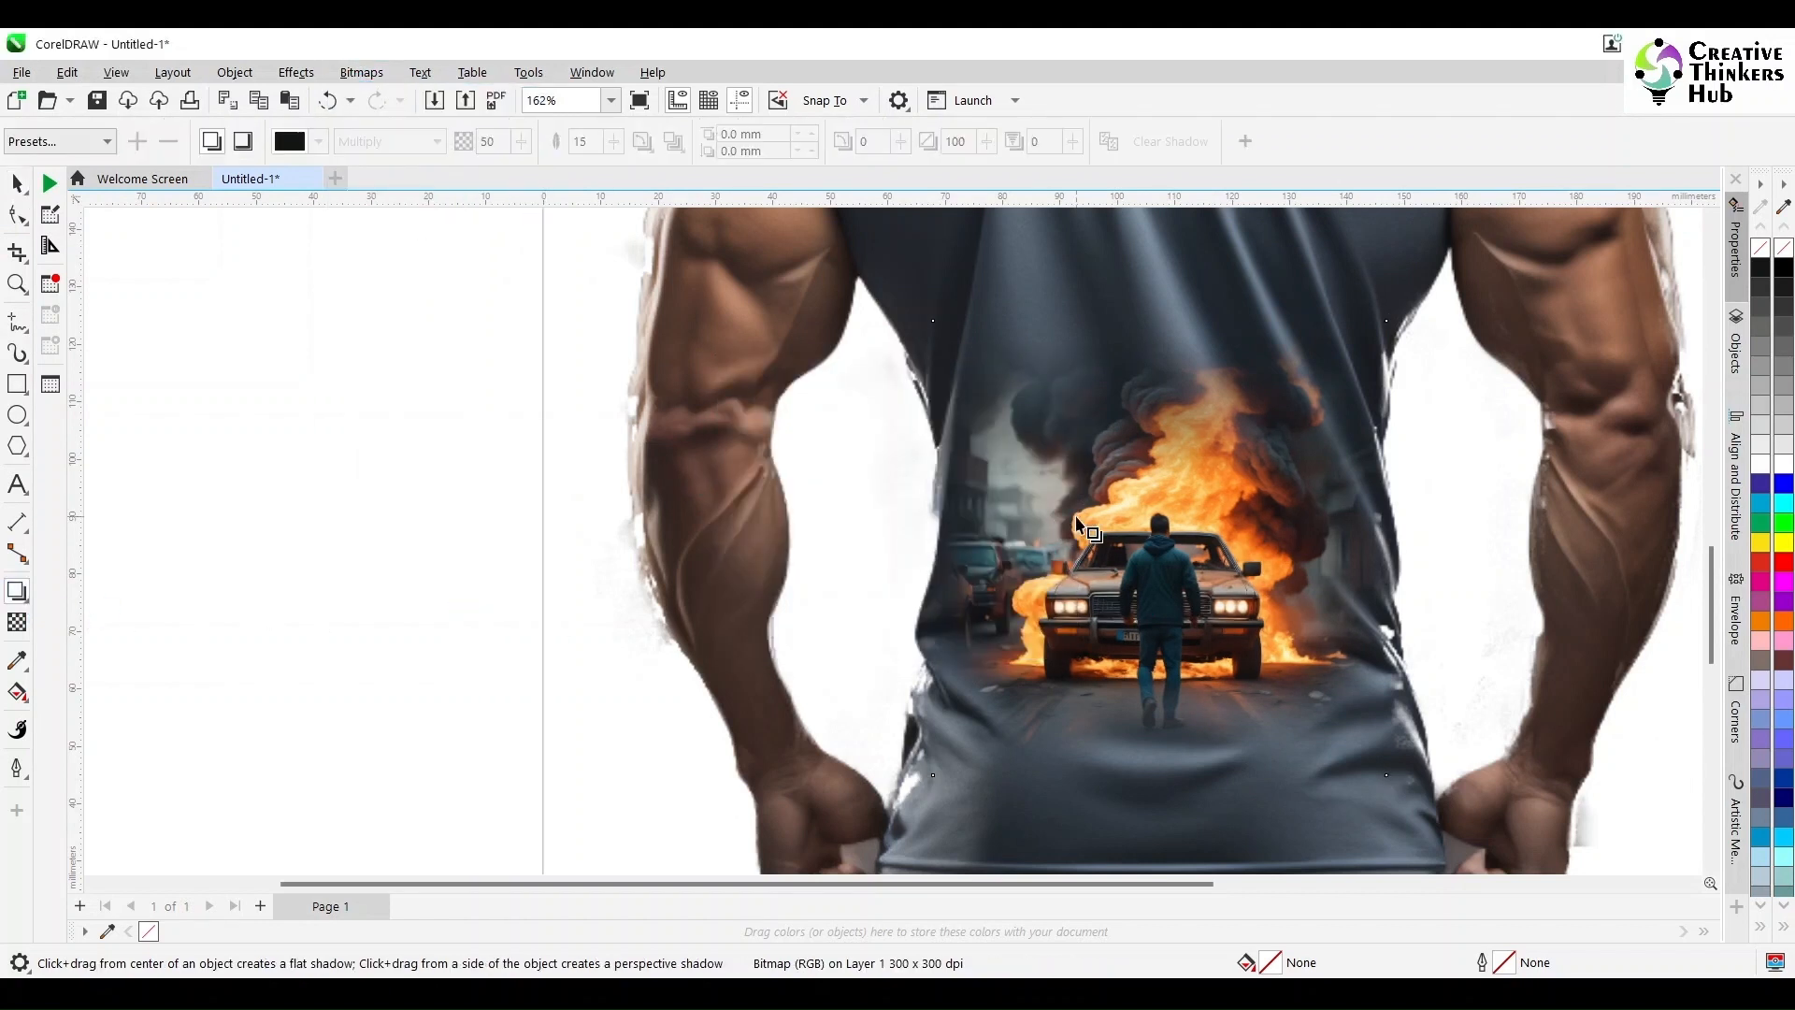
{"action": "left_click_drag", "start_coordinate": [1159, 550], "coordinate": [966, 540]}
{"action": "left_click", "coordinate": [17, 622]}
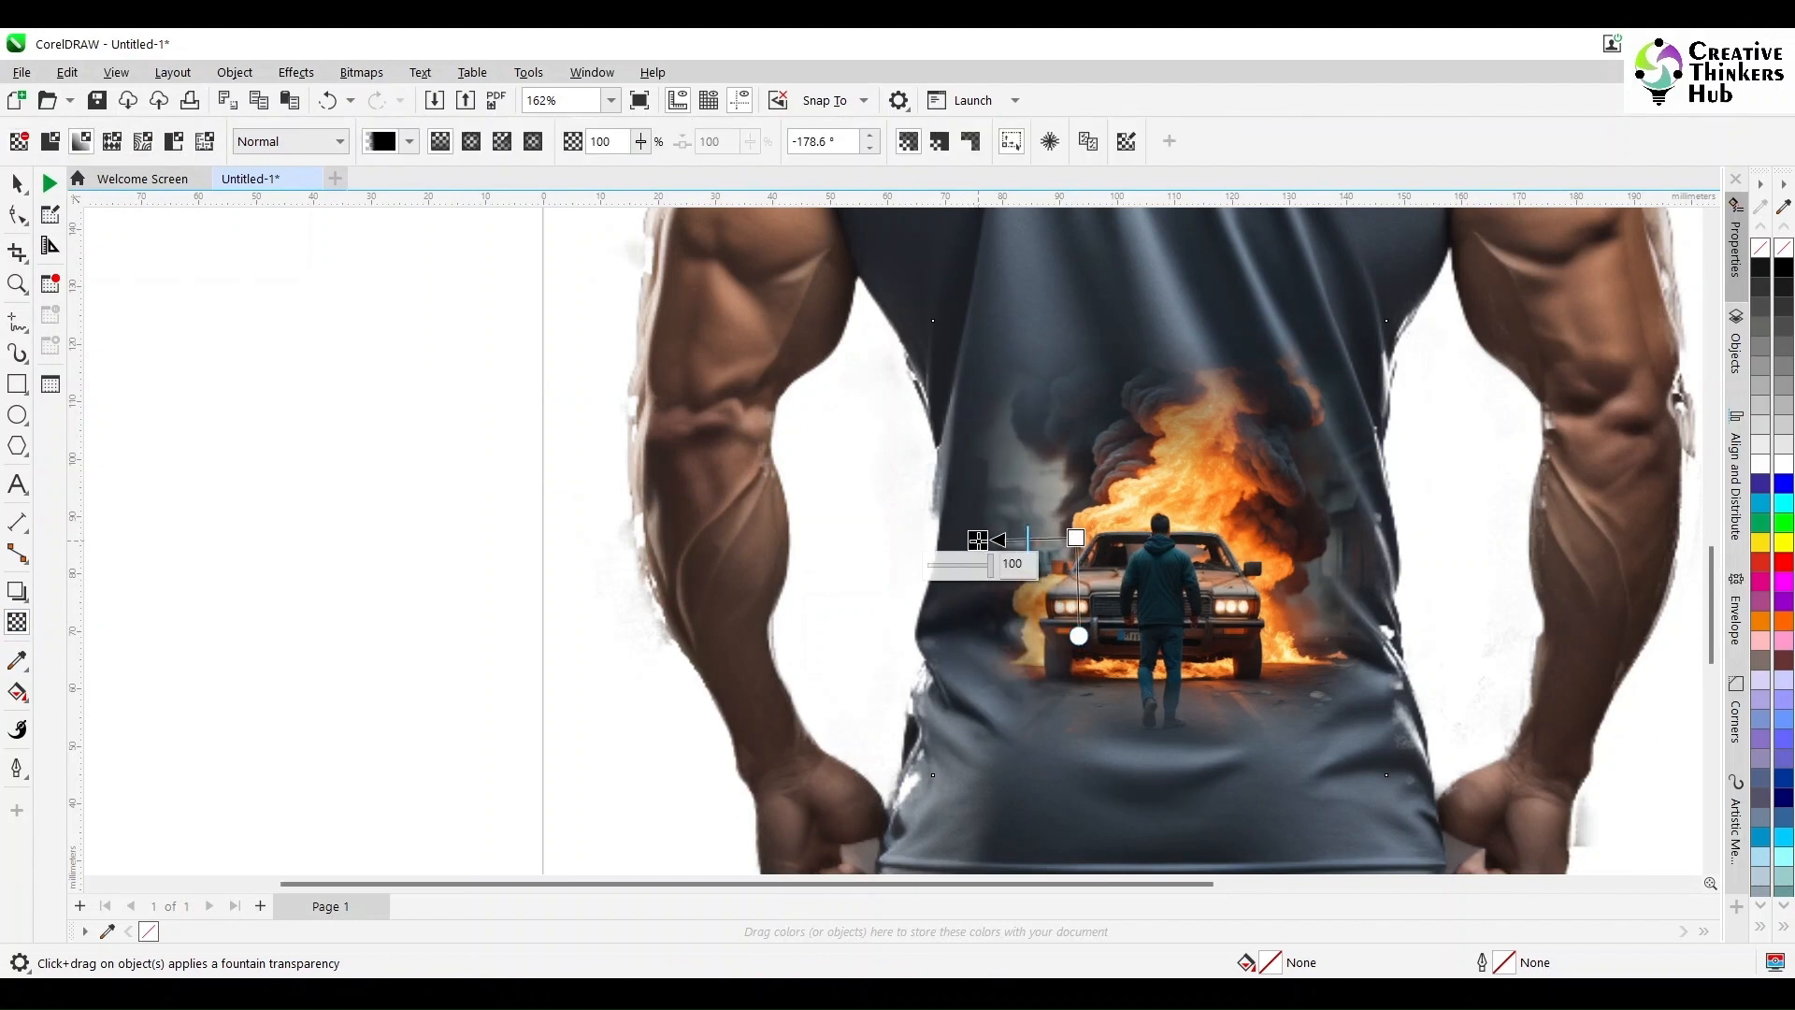
{"action": "key", "text": "space"}
{"action": "left_click", "coordinate": [361, 72]}
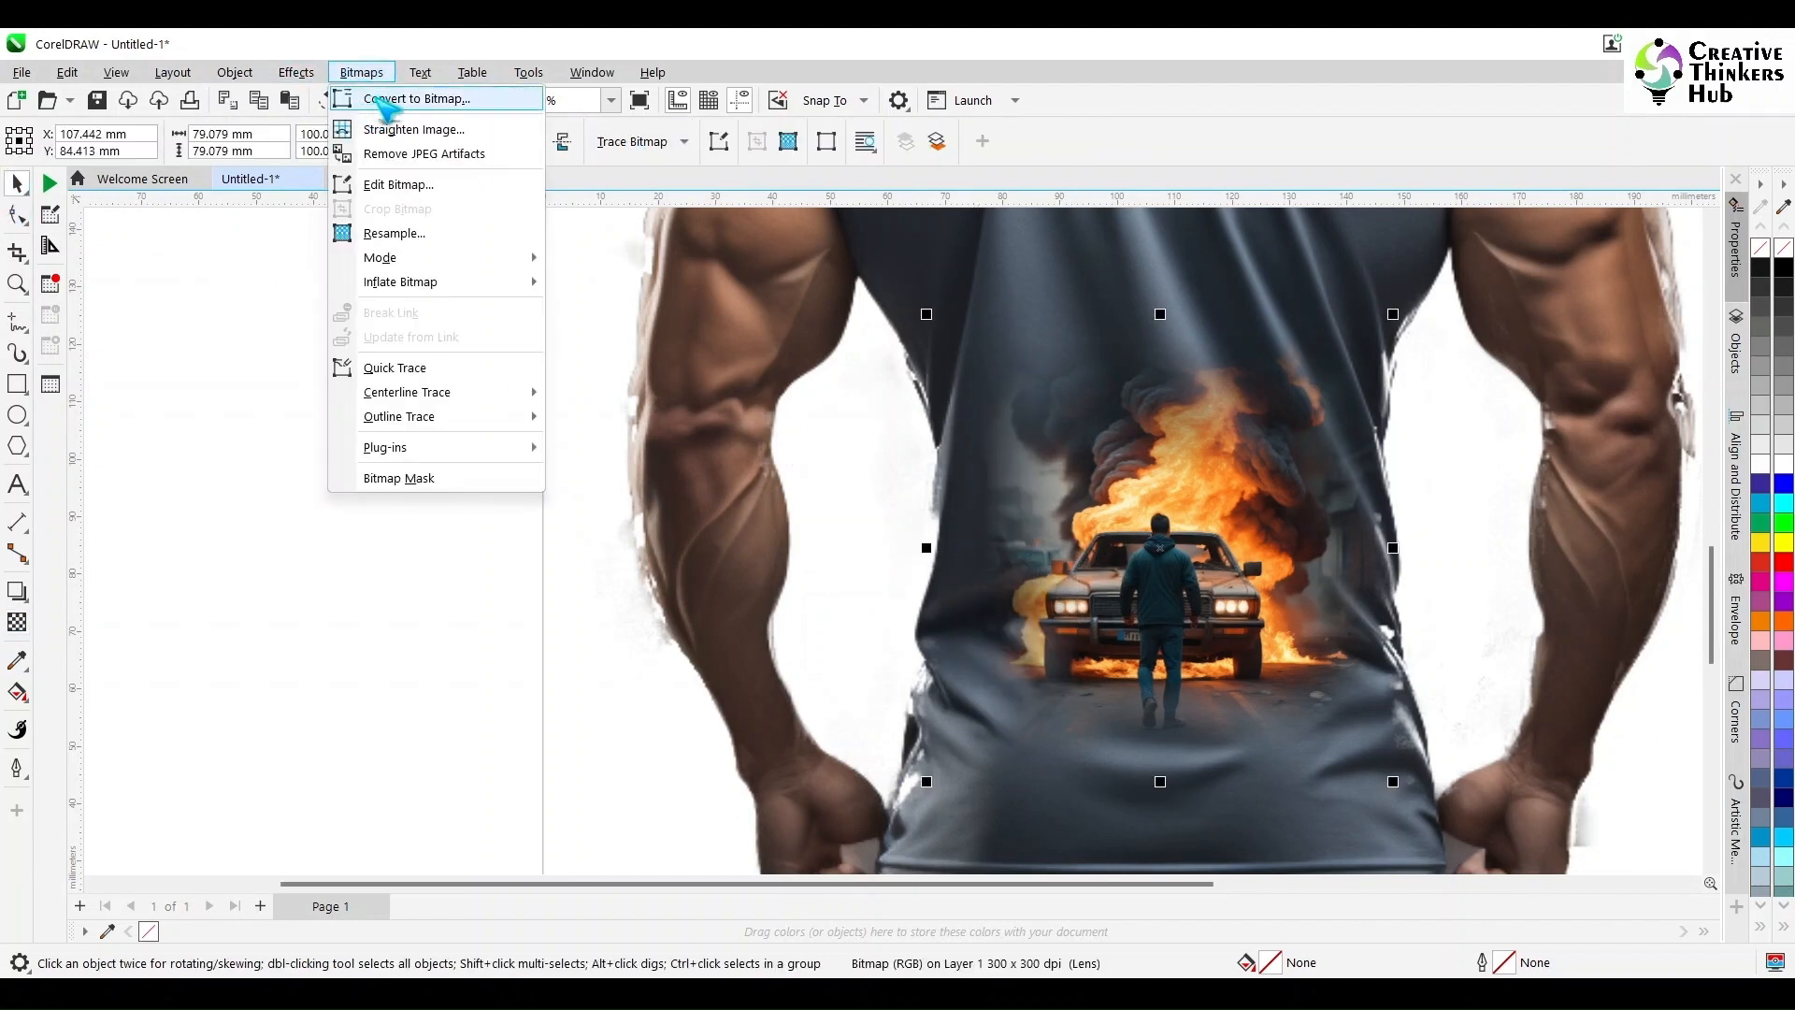
{"action": "left_click", "coordinate": [402, 97]}
{"action": "left_click", "coordinate": [922, 634]}
Enlarge the faded burning-car graphic on the shirt's back to about 129 mm wide
{"action": "left_click_drag", "start_coordinate": [931, 786], "coordinate": [880, 830]}
{"action": "key", "text": "ctrl+z"}
{"action": "left_click", "coordinate": [1165, 612]}
{"action": "left_click_drag", "start_coordinate": [1394, 316], "coordinate": [1426, 296]}
{"action": "scroll", "coordinate": [1458, 392], "scroll_direction": "down", "scroll_amount": 5}
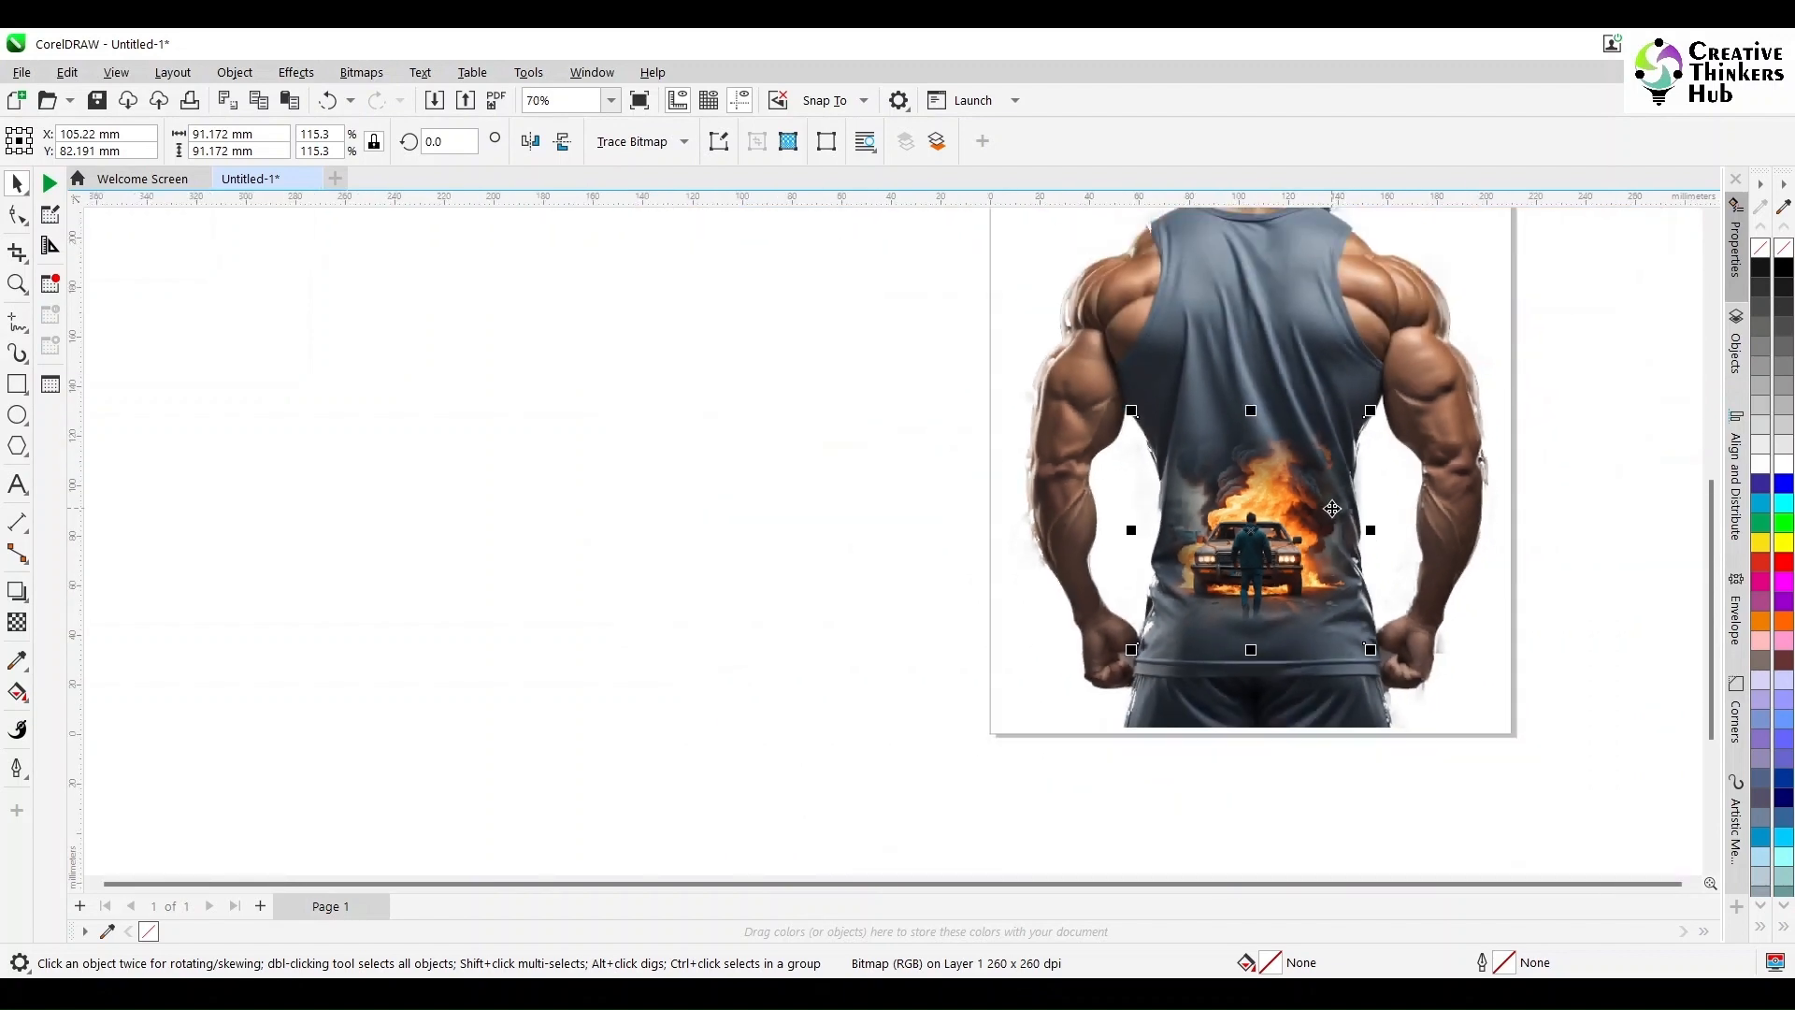
{"action": "left_click", "coordinate": [1477, 430]}
{"action": "left_click", "coordinate": [1248, 621]}
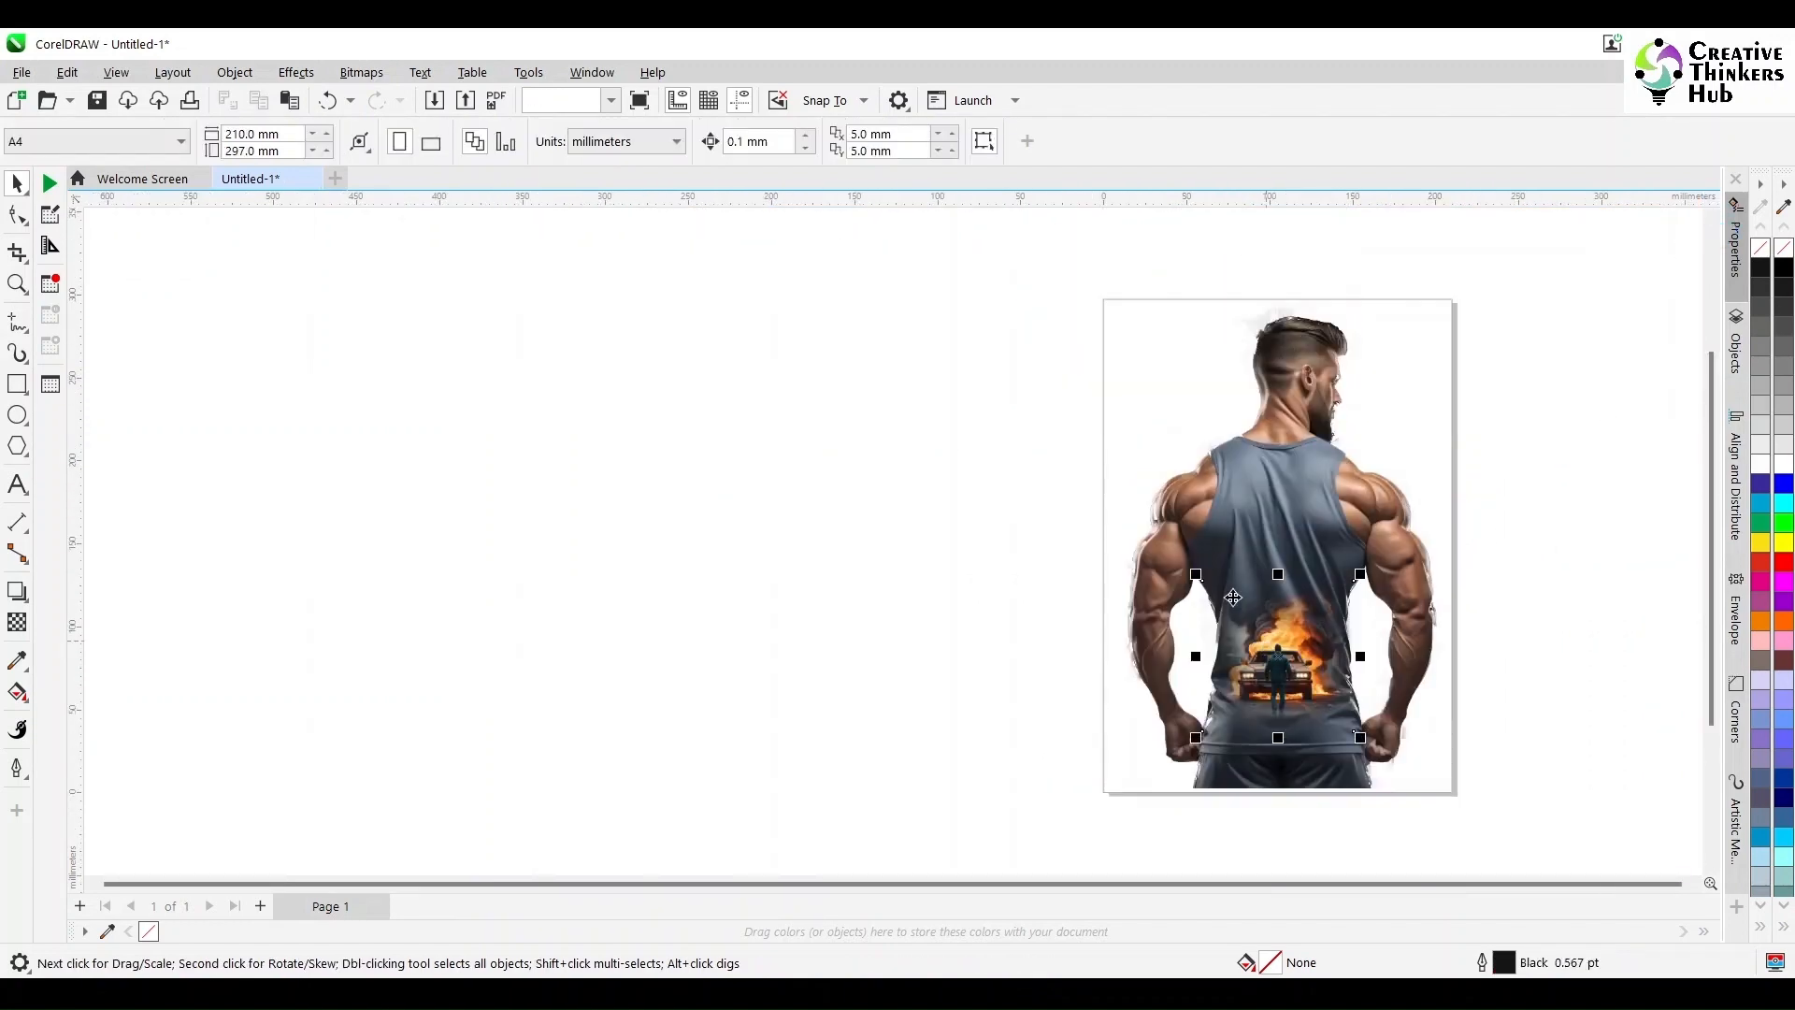
{"action": "left_click_drag", "start_coordinate": [1194, 573], "coordinate": [1174, 552]}
{"action": "left_click_drag", "start_coordinate": [1362, 553], "coordinate": [1390, 521]}
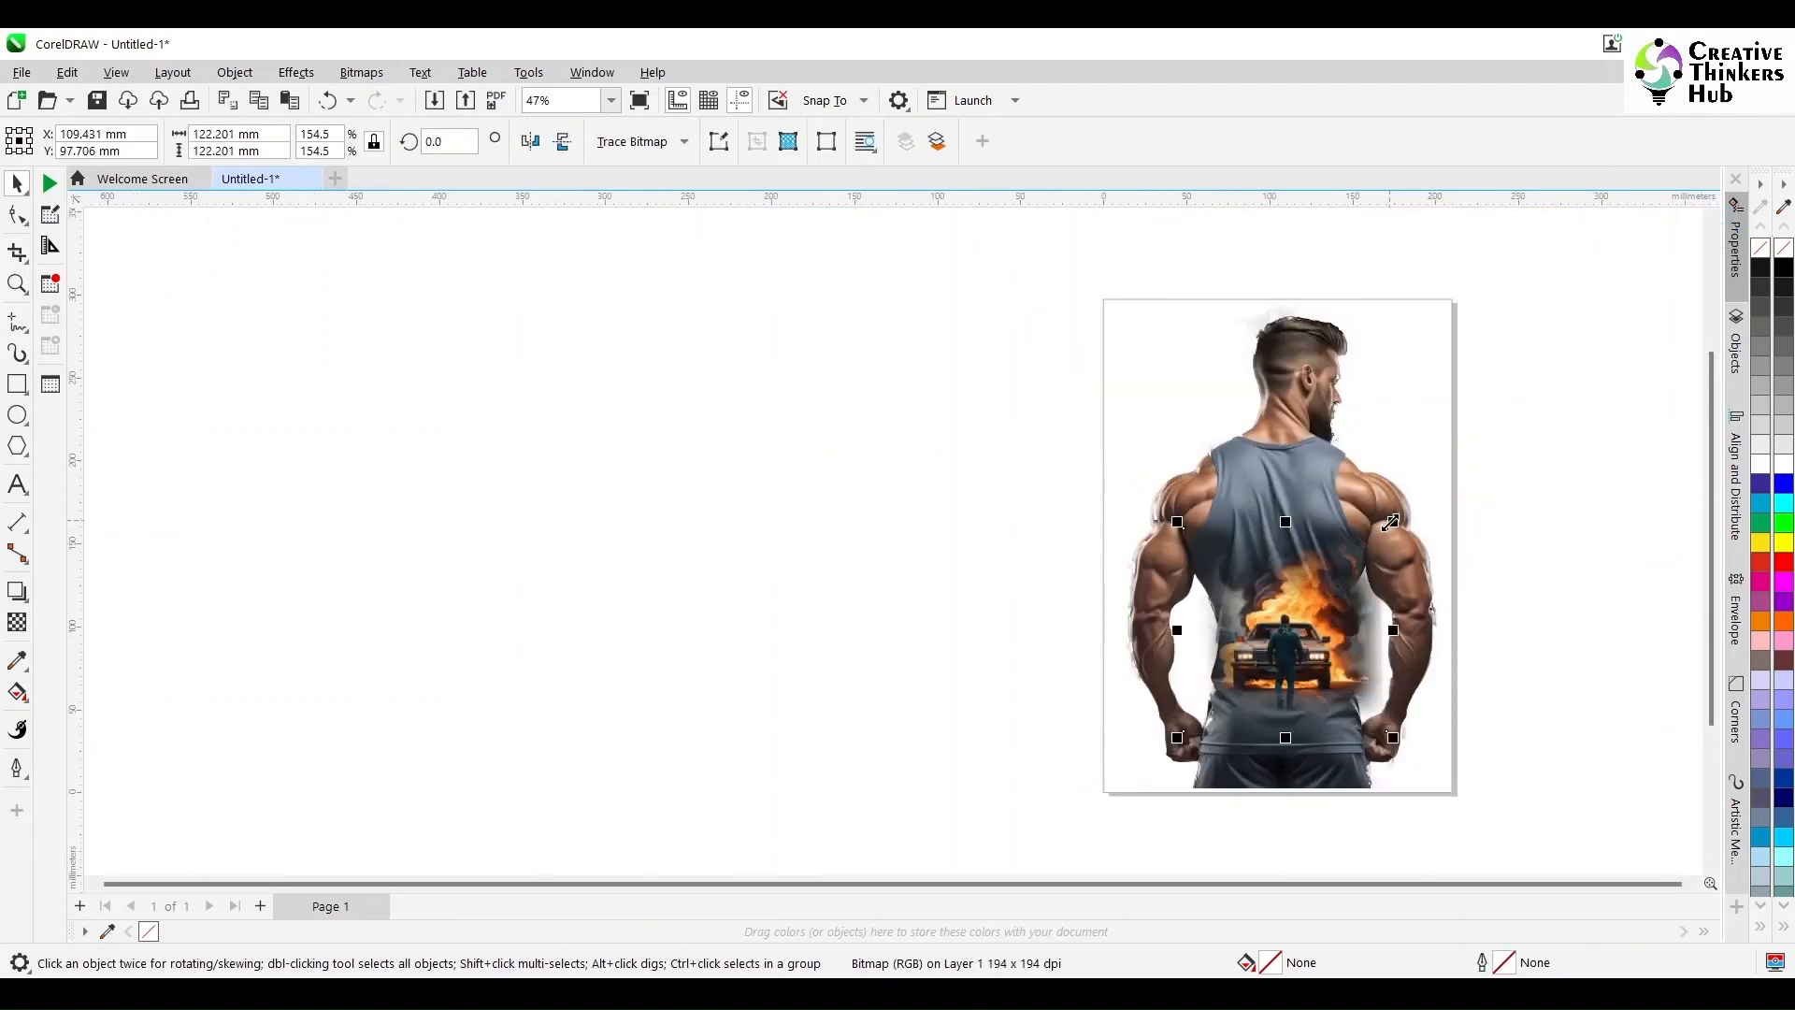
{"action": "left_click_drag", "start_coordinate": [1180, 528], "coordinate": [1167, 514]}
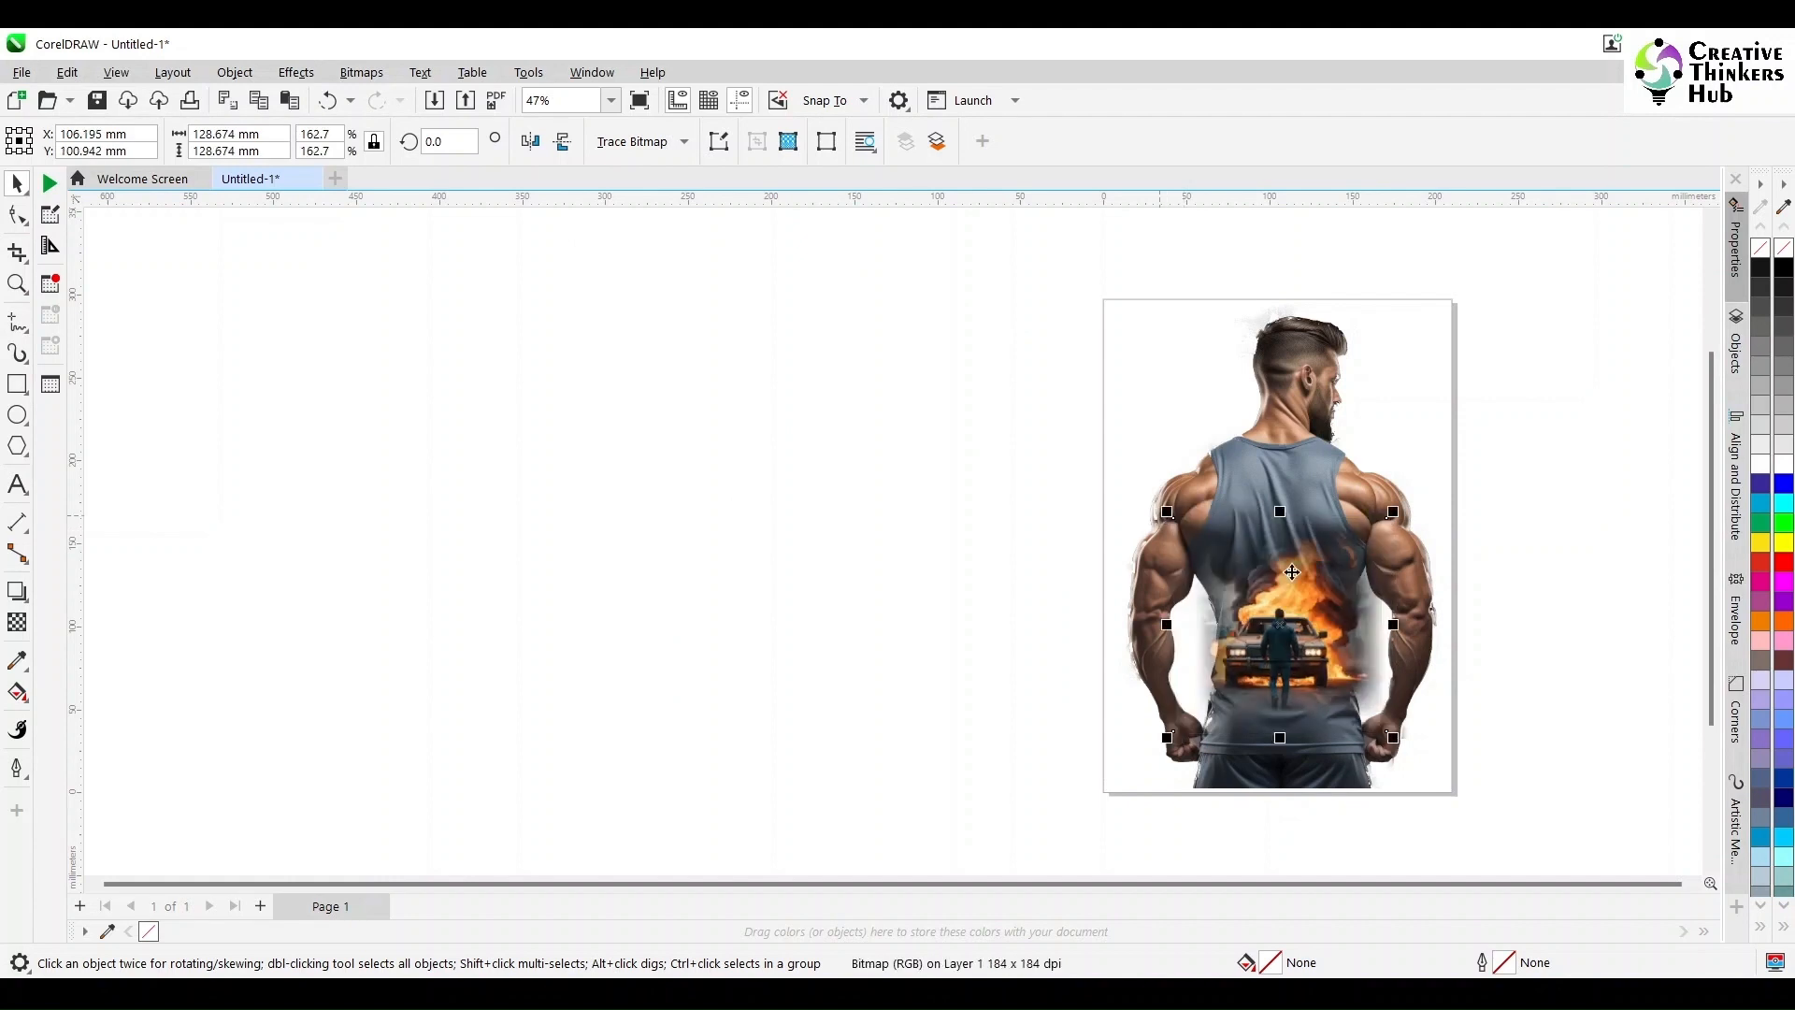
Fade the man's lower body with a vertical linear transparency running from the shoulders down to the fists
{"action": "key", "text": "shift+F4"}
{"action": "left_click", "coordinate": [1254, 479]}
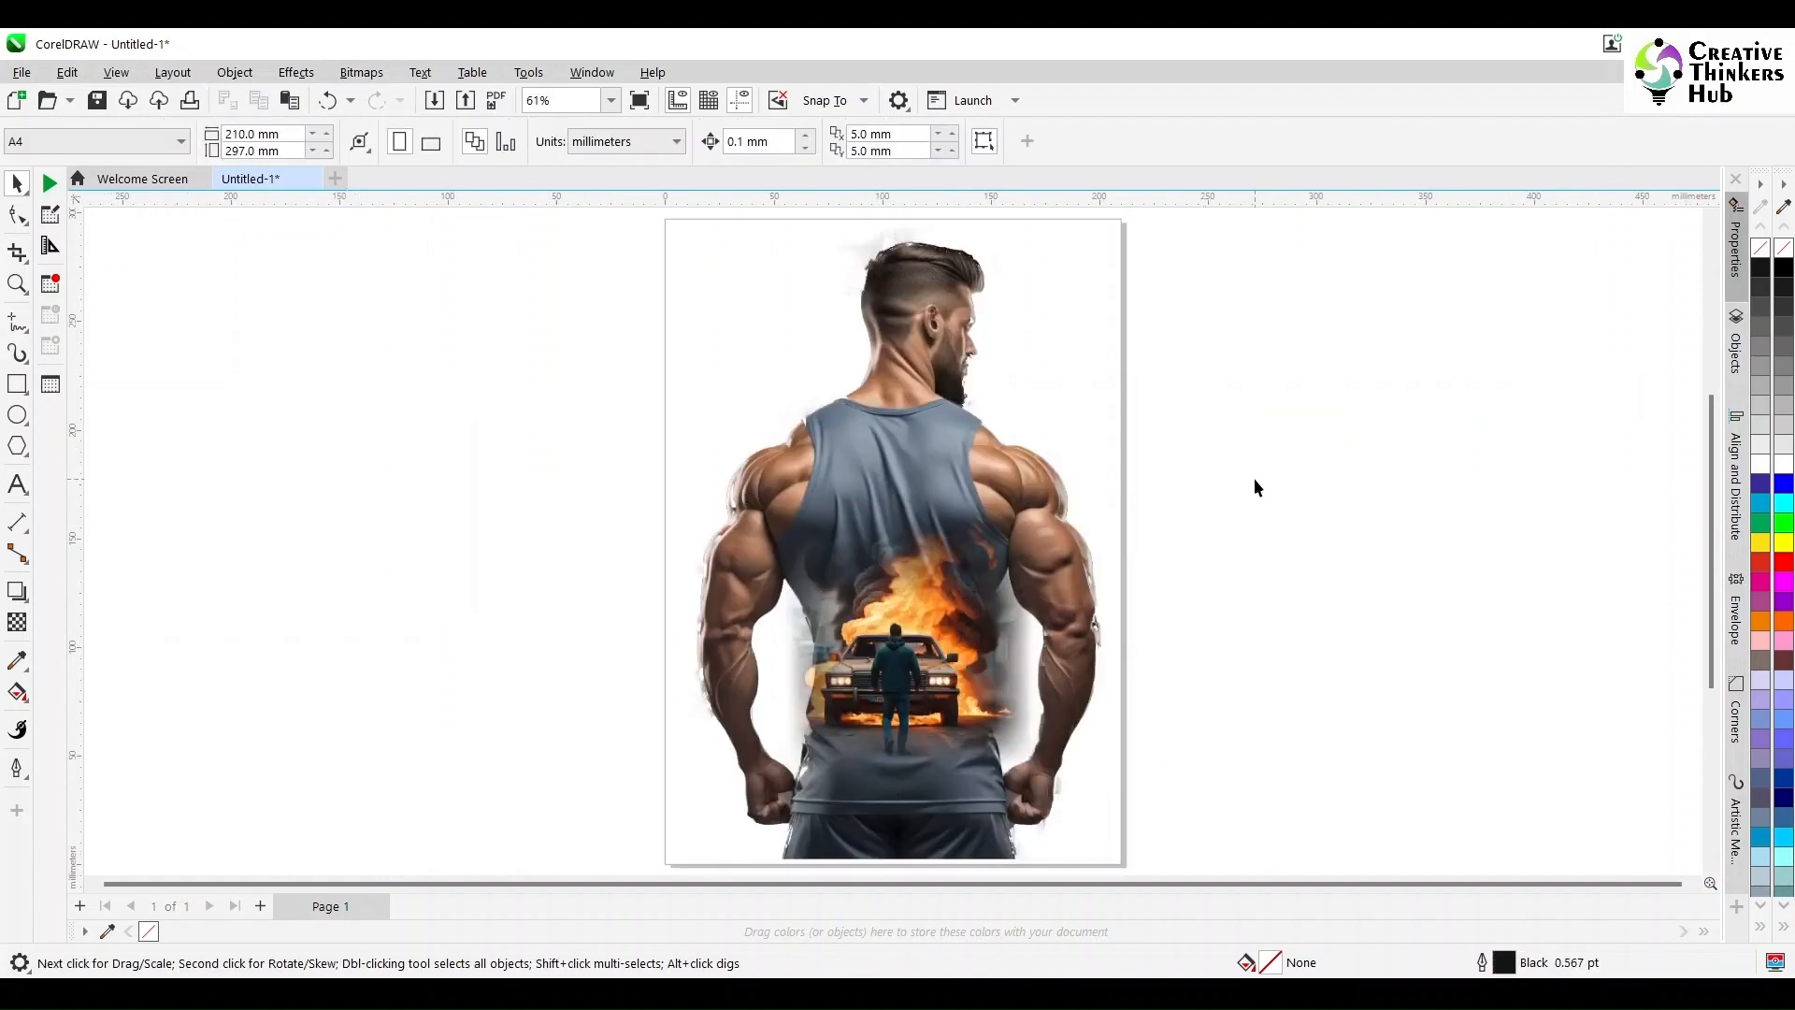
{"action": "left_click", "coordinate": [934, 334]}
{"action": "left_click", "coordinate": [16, 621]}
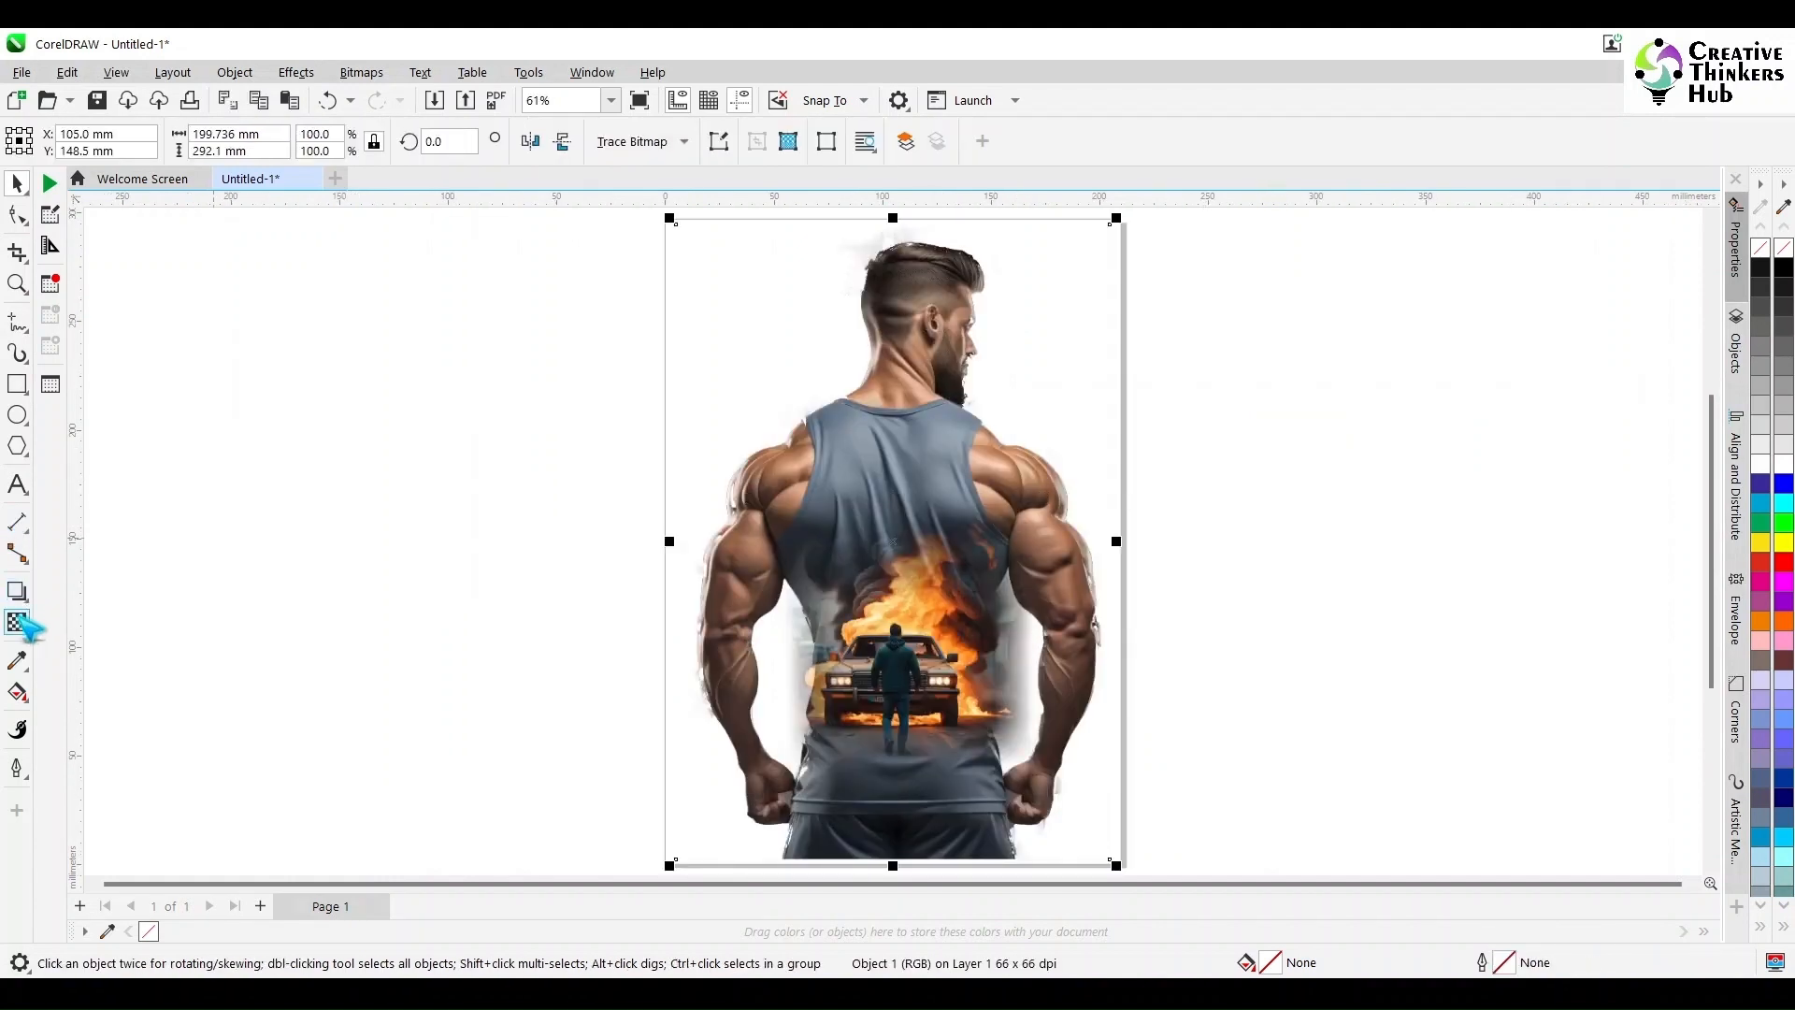
{"action": "left_click_drag", "start_coordinate": [1020, 503], "coordinate": [1022, 819]}
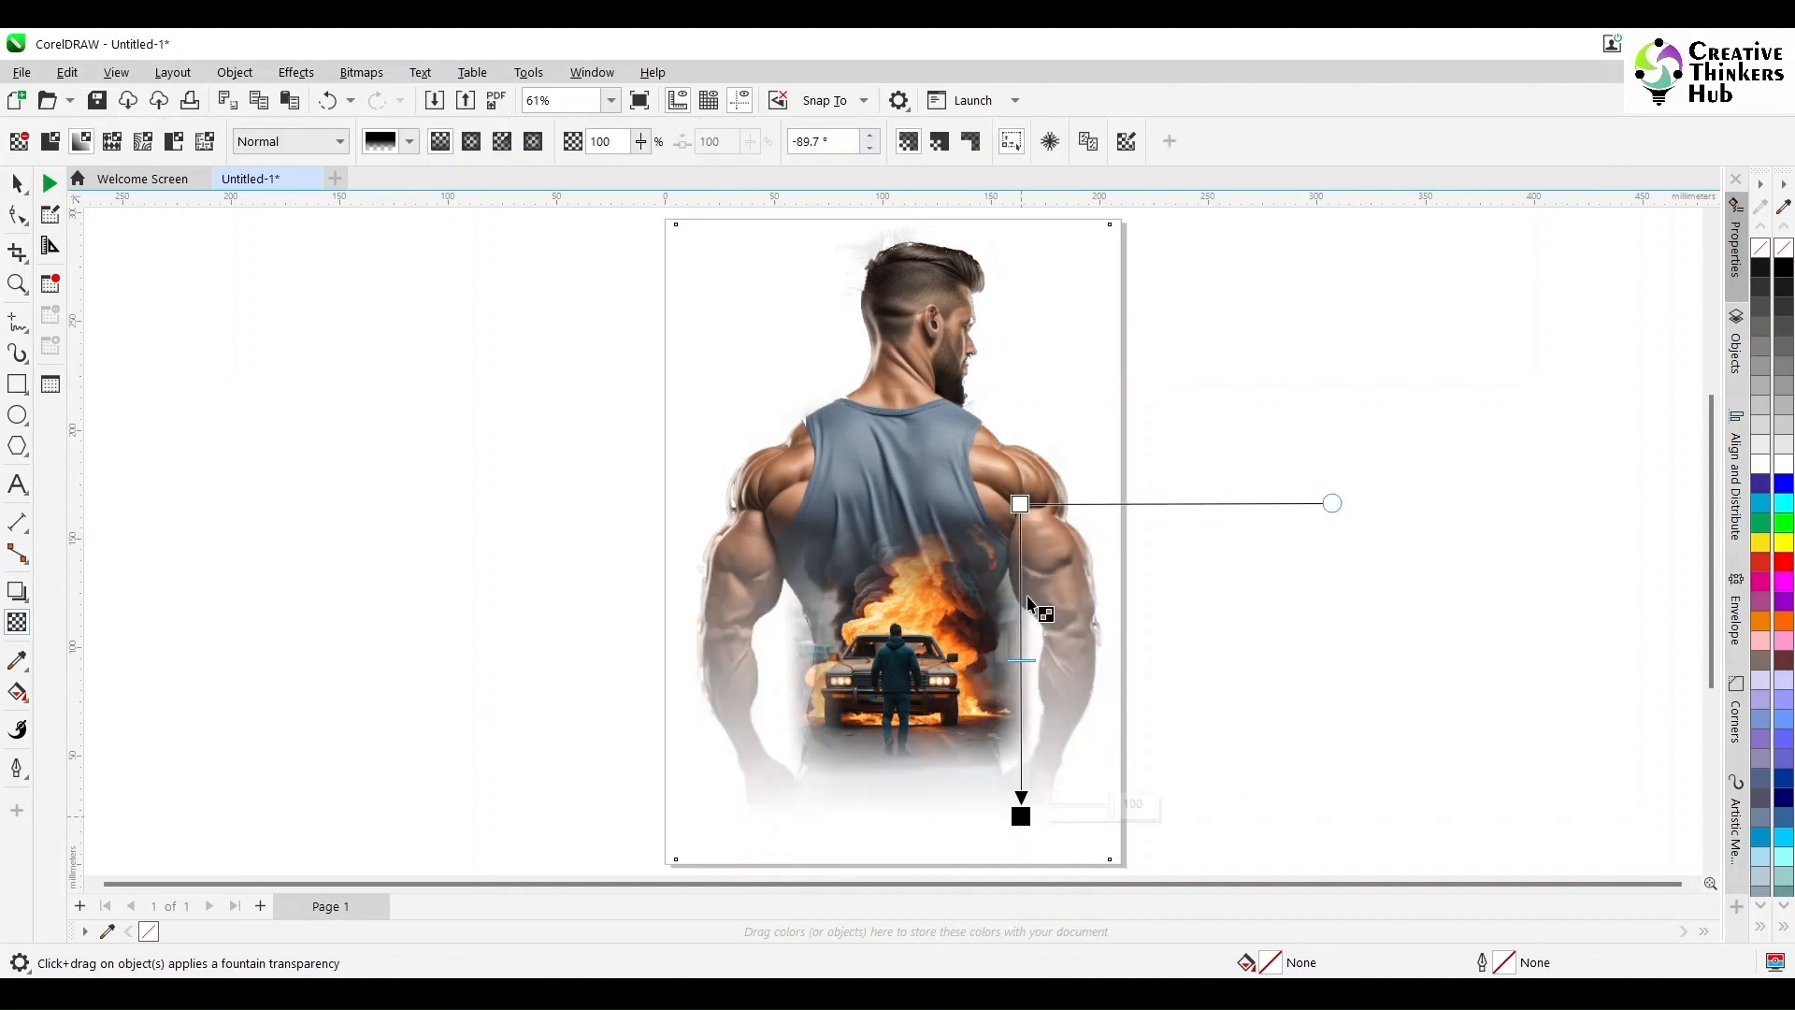
{"action": "left_click_drag", "start_coordinate": [1020, 502], "coordinate": [1014, 459]}
{"action": "left_click_drag", "start_coordinate": [1035, 818], "coordinate": [1032, 818]}
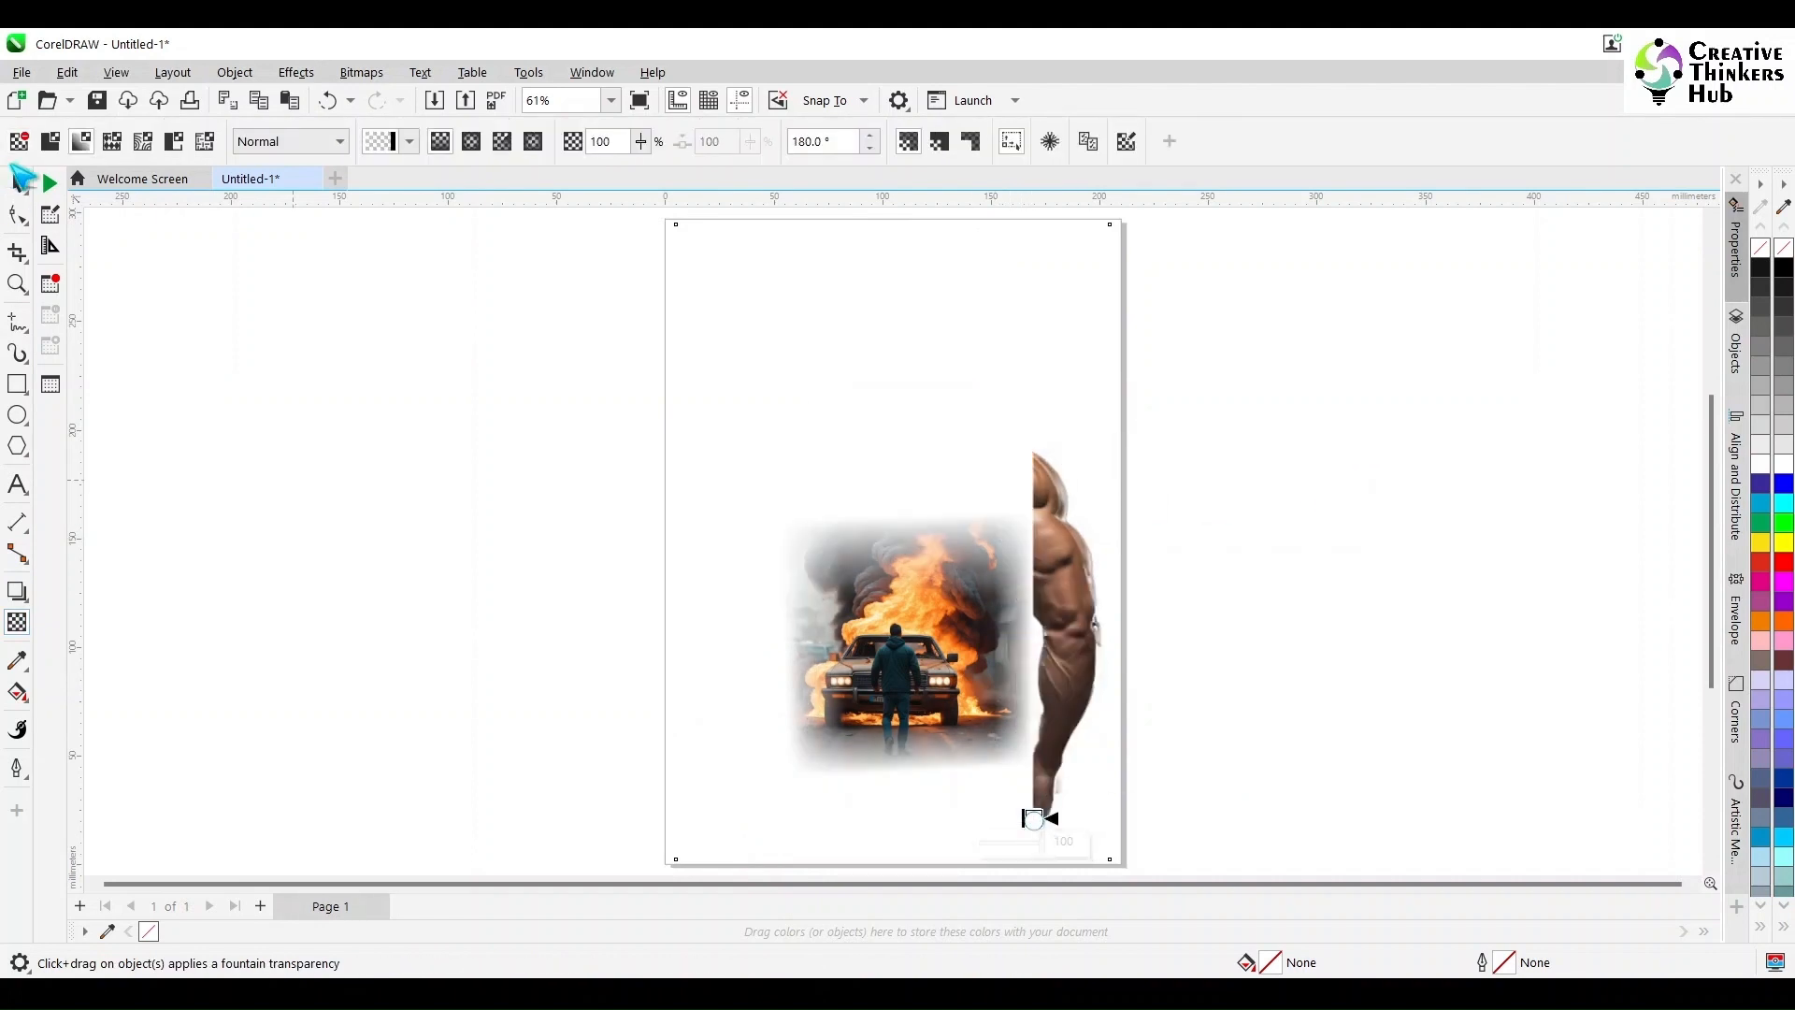
{"action": "left_click", "coordinate": [17, 183]}
{"action": "left_click", "coordinate": [1247, 594]}
{"action": "key", "text": "ctrl+z"}
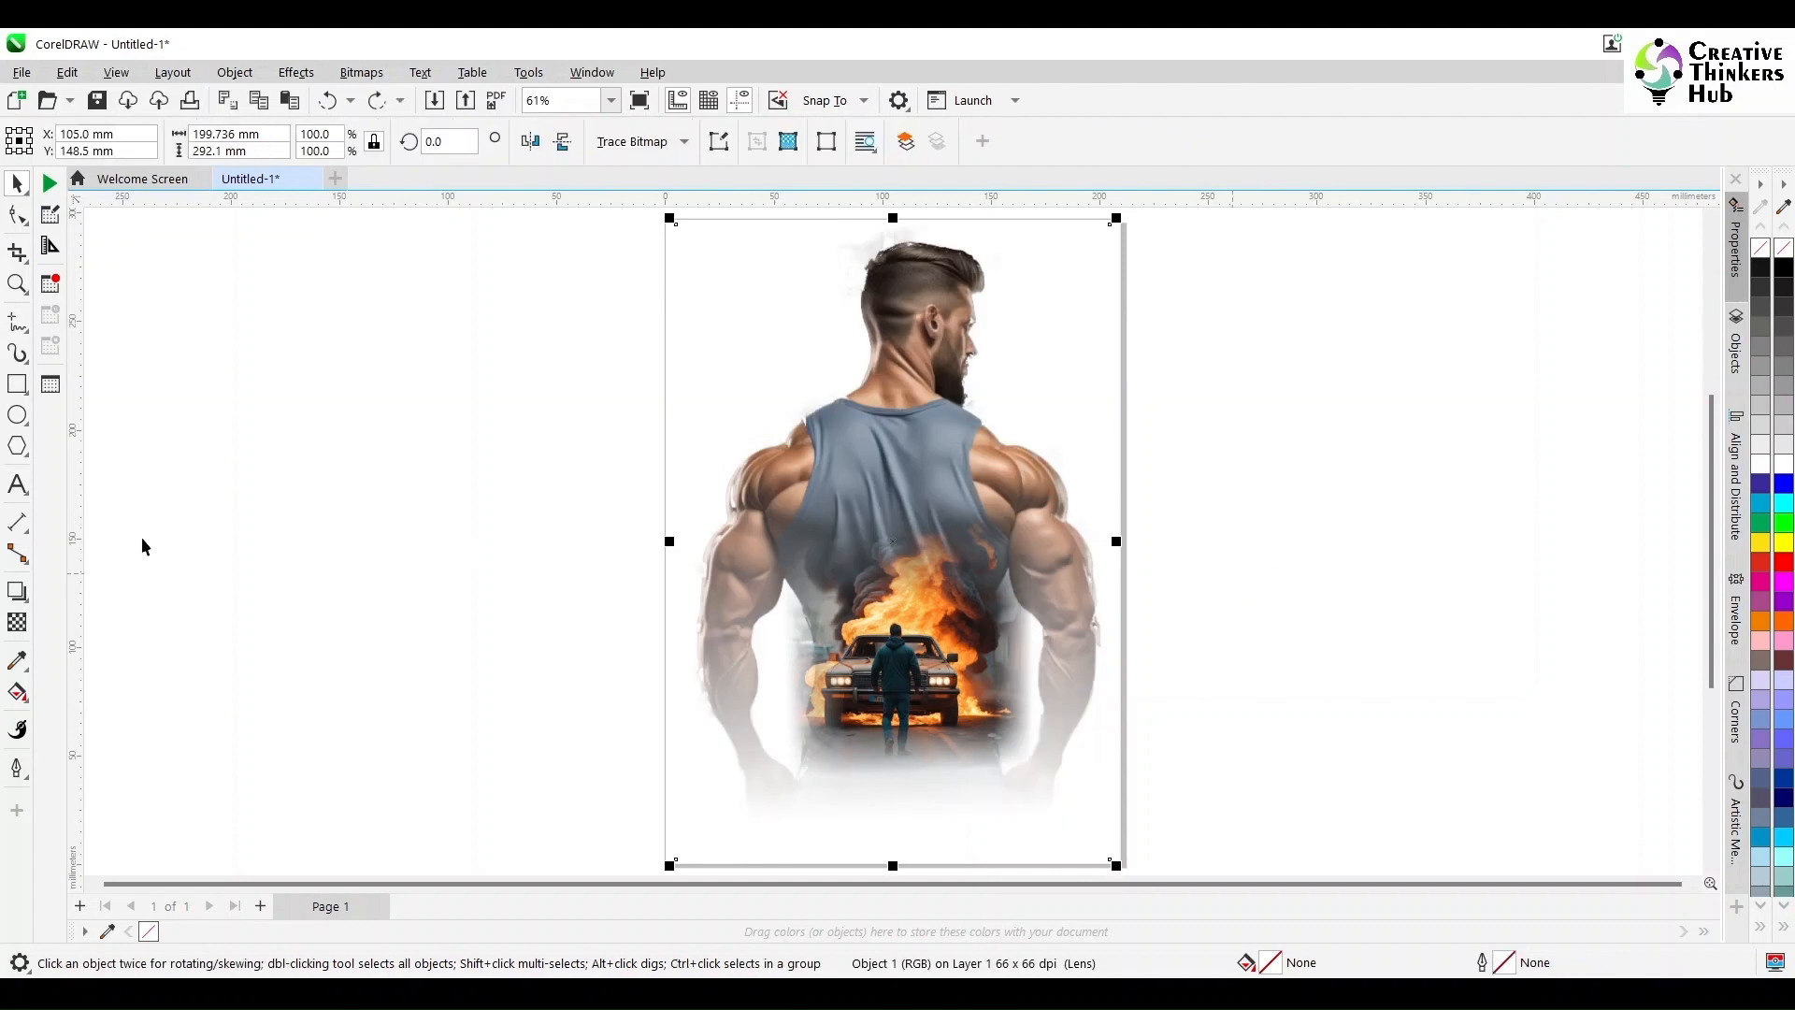
Lower the start of the man's linear transparency to elbow level so the fade covers only the forearms and waist
{"action": "left_click", "coordinate": [17, 621]}
{"action": "left_click_drag", "start_coordinate": [1013, 459], "coordinate": [1013, 618]}
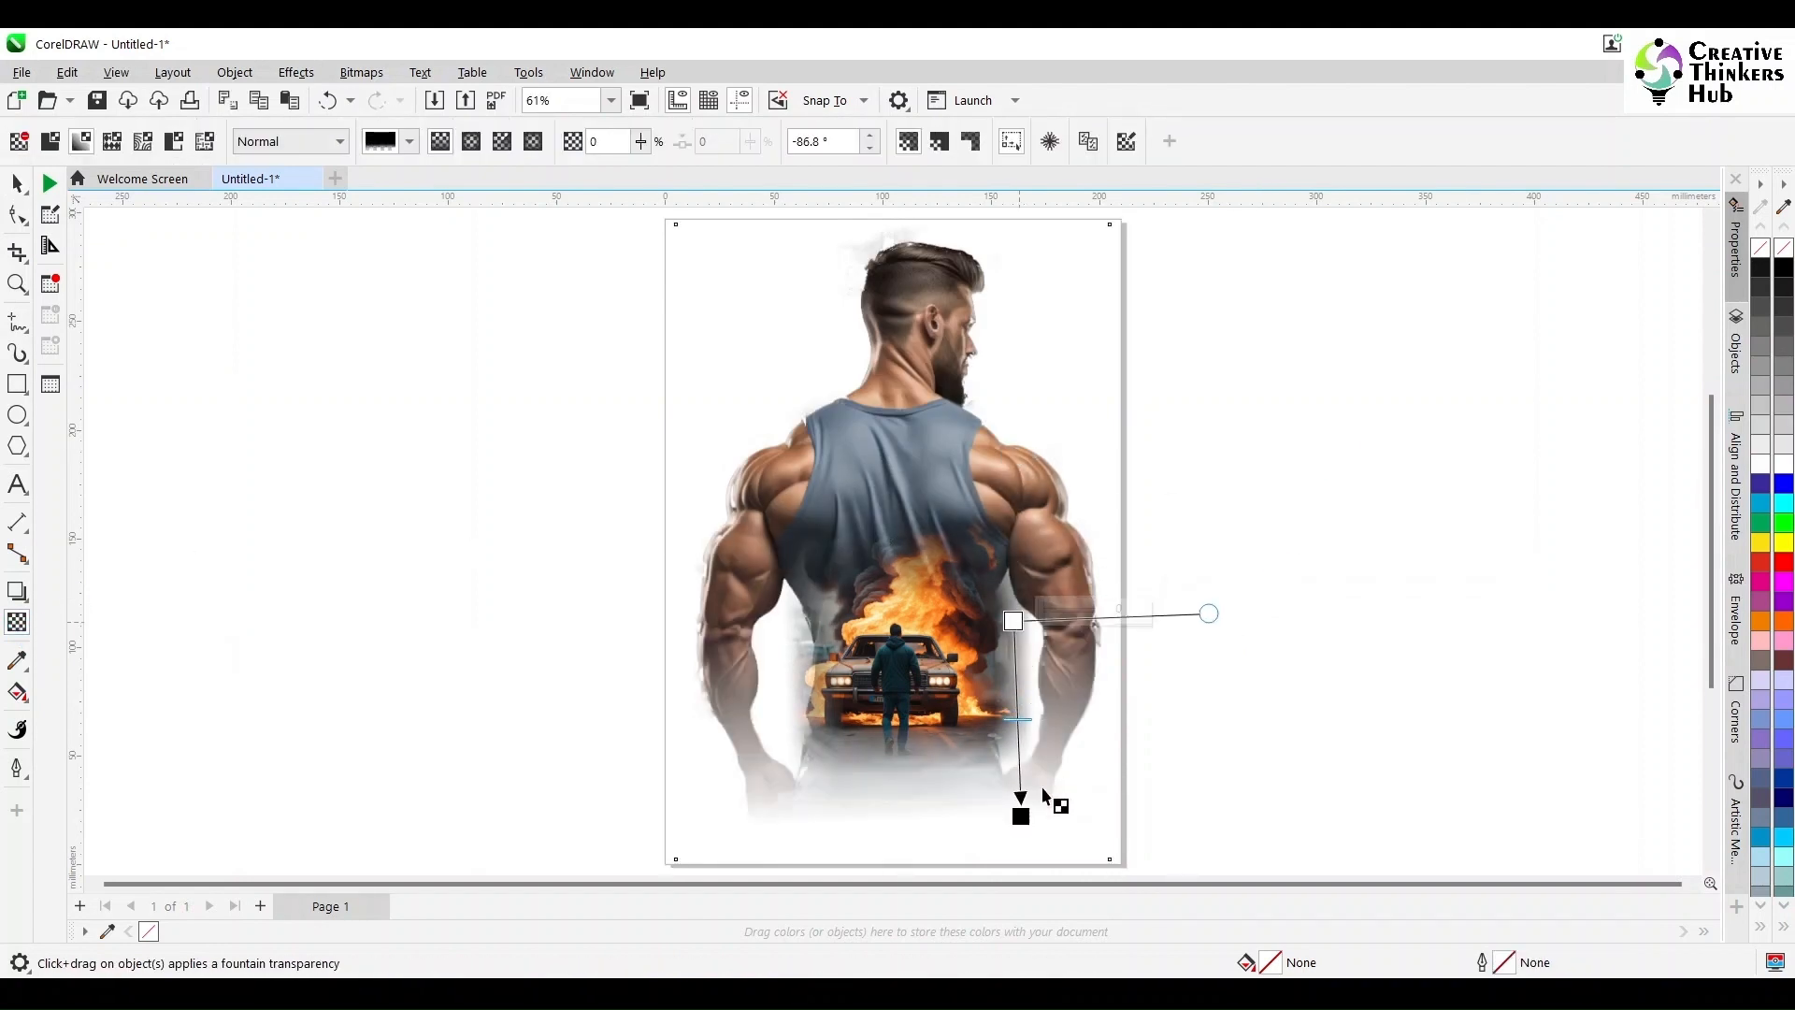
{"action": "mouse_move", "coordinate": [1020, 816]}
{"action": "left_mouse_down"}
{"action": "mouse_move", "coordinate": [1018, 781]}
{"action": "mouse_move", "coordinate": [1020, 806]}
{"action": "left_mouse_up"}
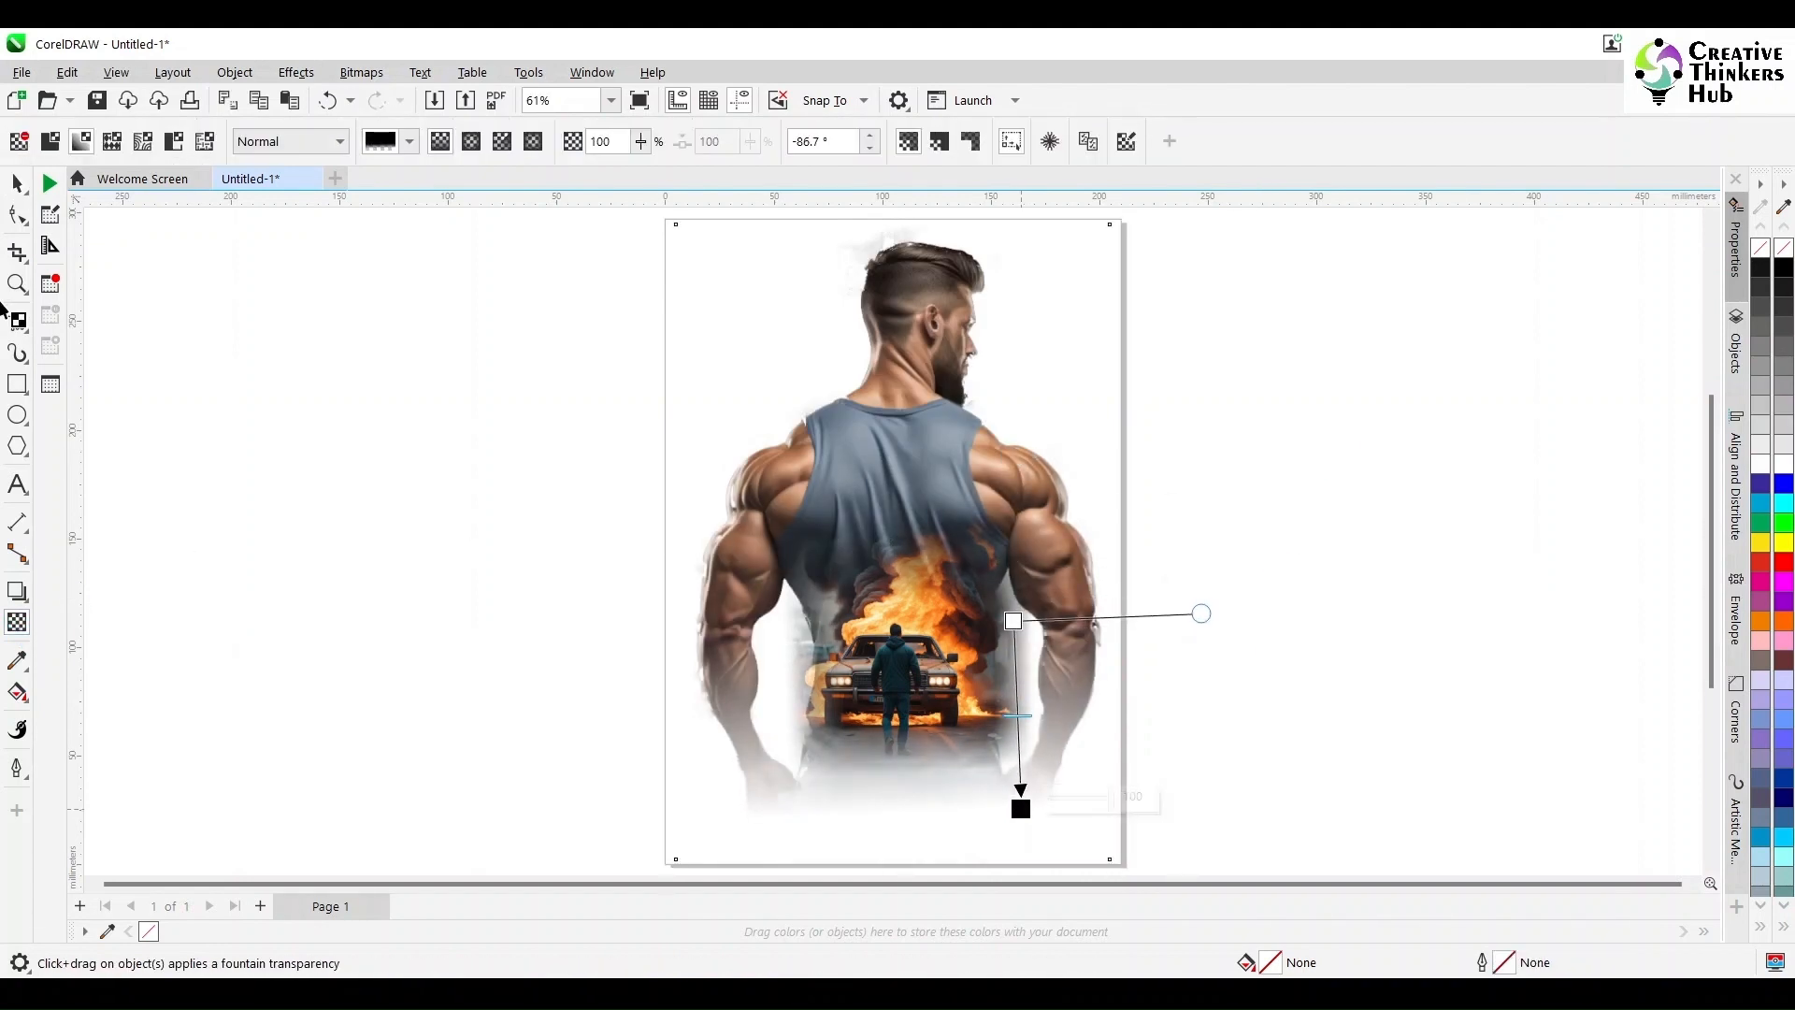
{"action": "left_click", "coordinate": [17, 183]}
{"action": "left_click", "coordinate": [395, 484]}
Add a page-sized 210 × 297 mm rectangle and remove its outline
{"action": "scroll", "coordinate": [395, 485], "scroll_direction": "down", "scroll_amount": 1}
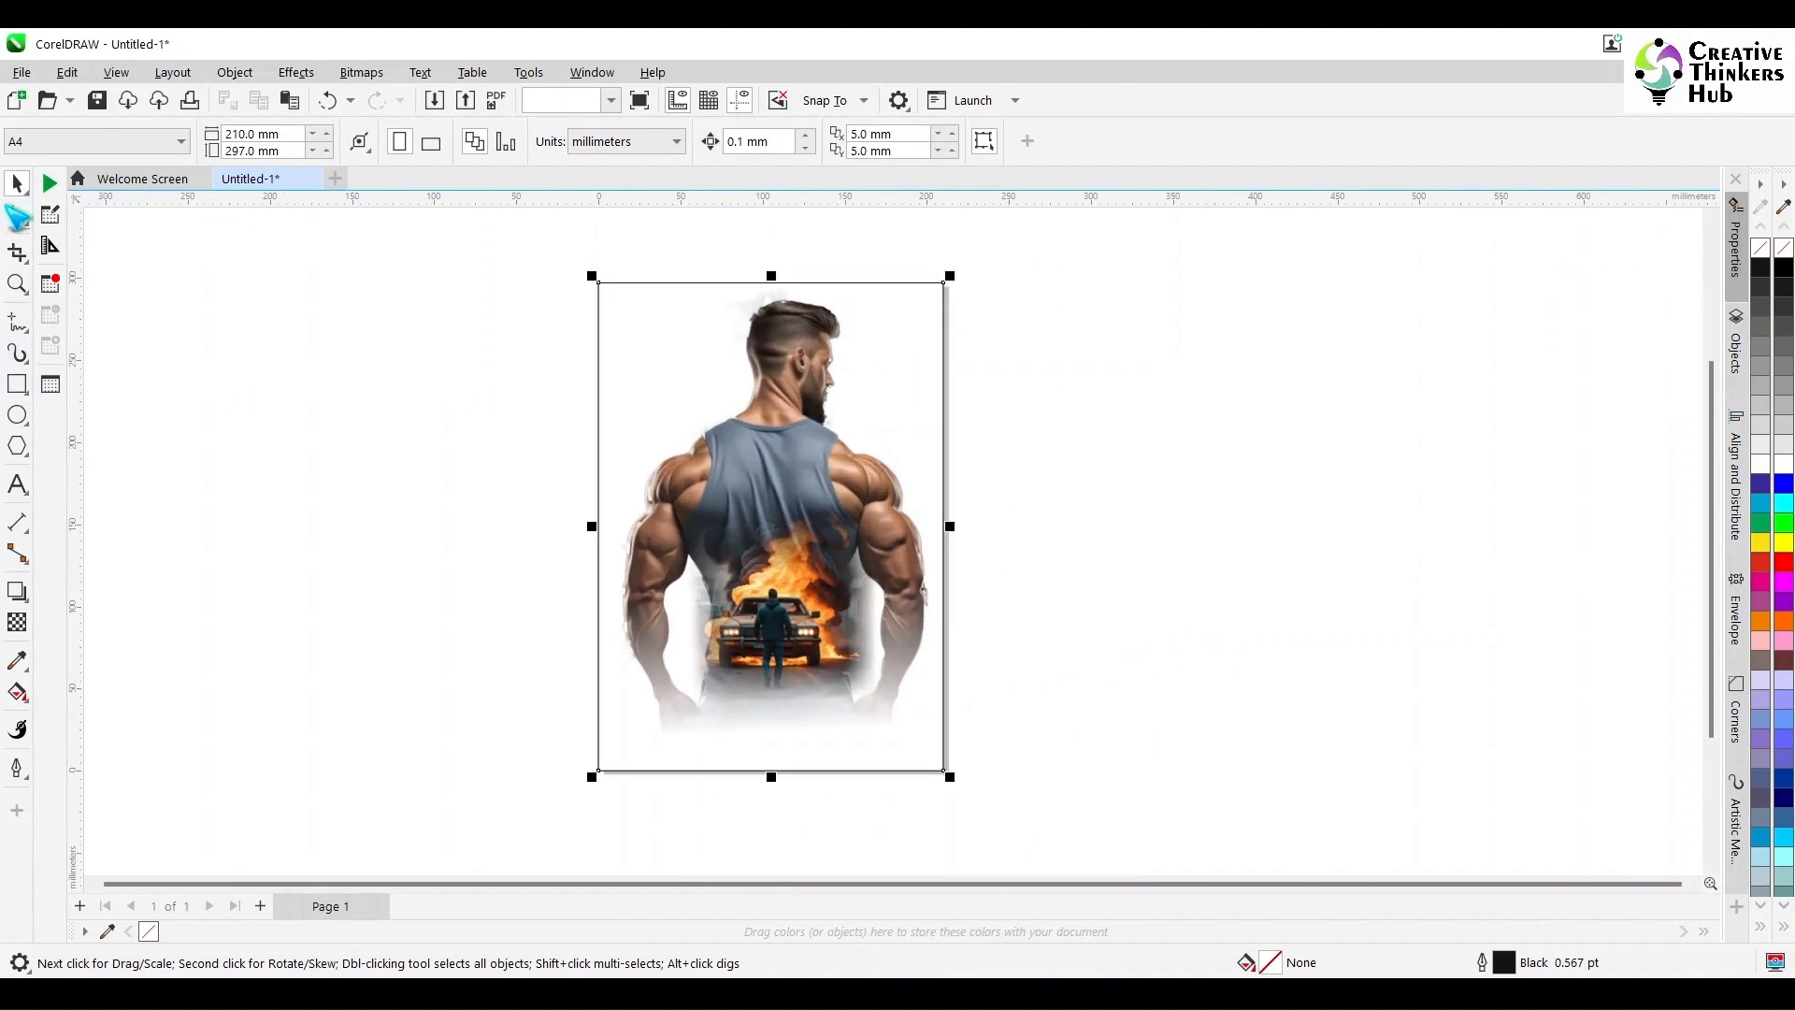
{"action": "left_click", "coordinate": [659, 363]}
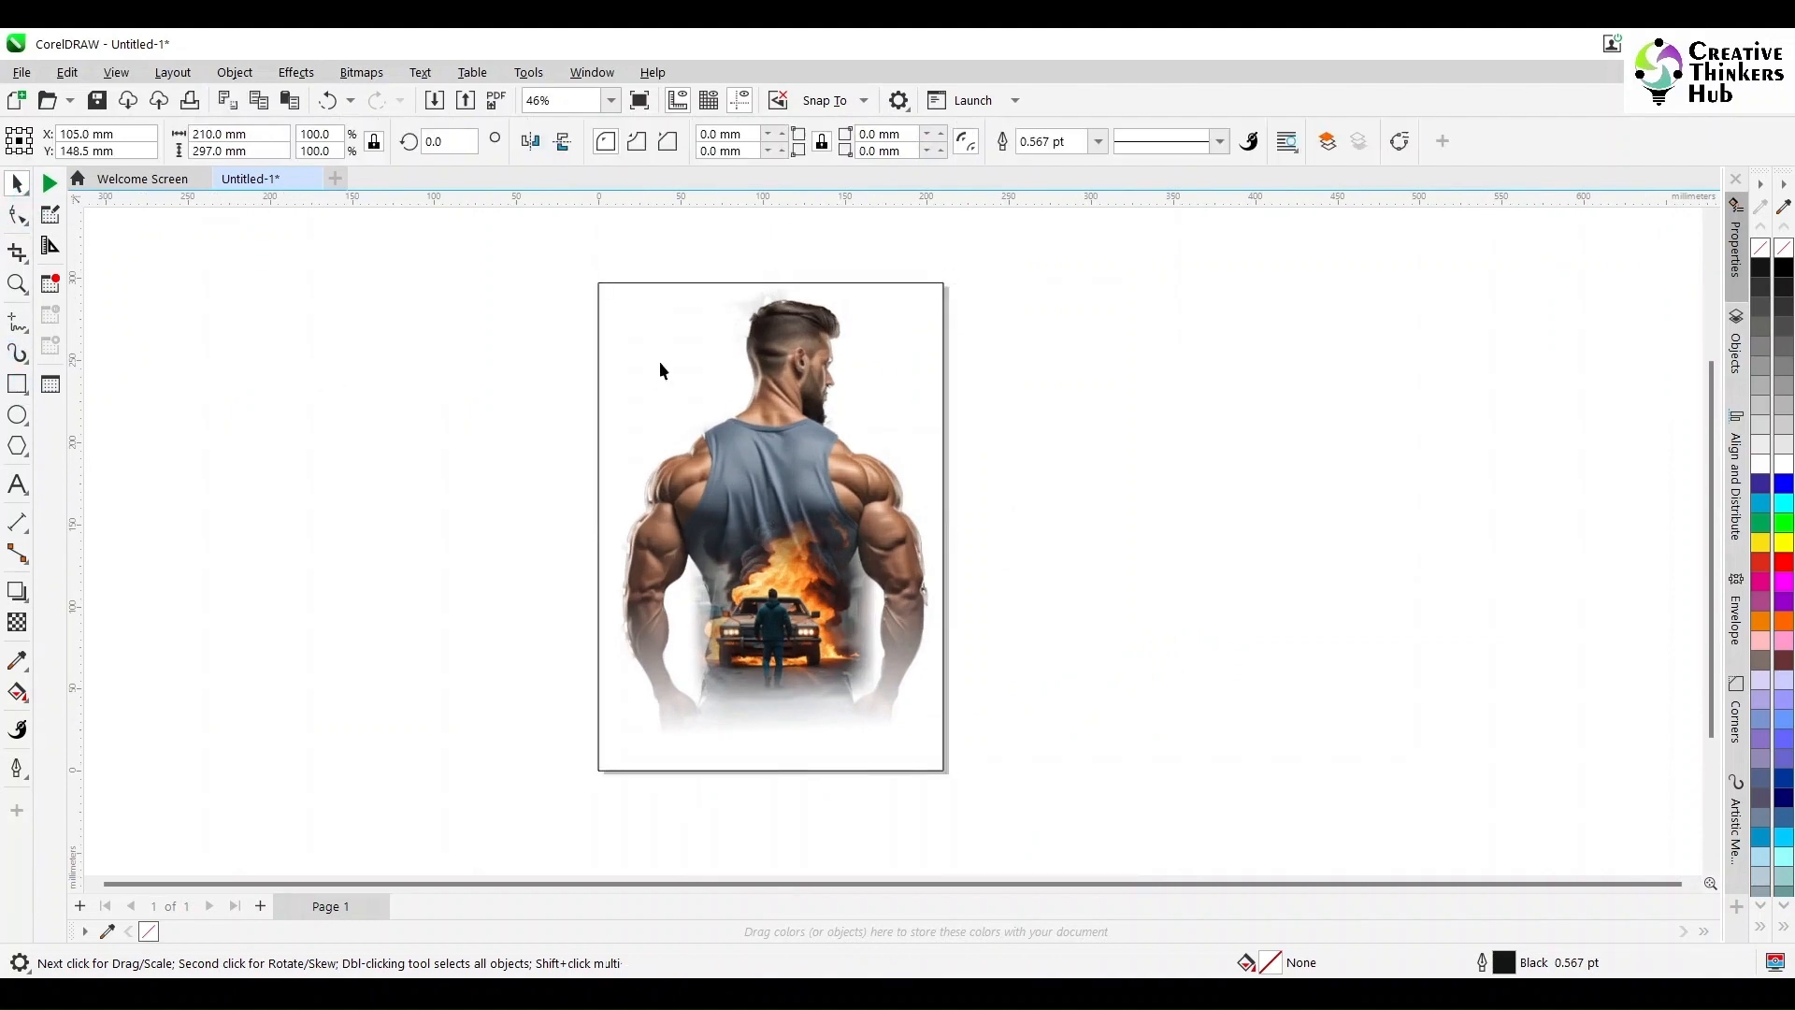
{"action": "left_click", "coordinate": [938, 283]}
{"action": "right_click", "coordinate": [1783, 247]}
{"action": "left_click", "coordinate": [1239, 370]}
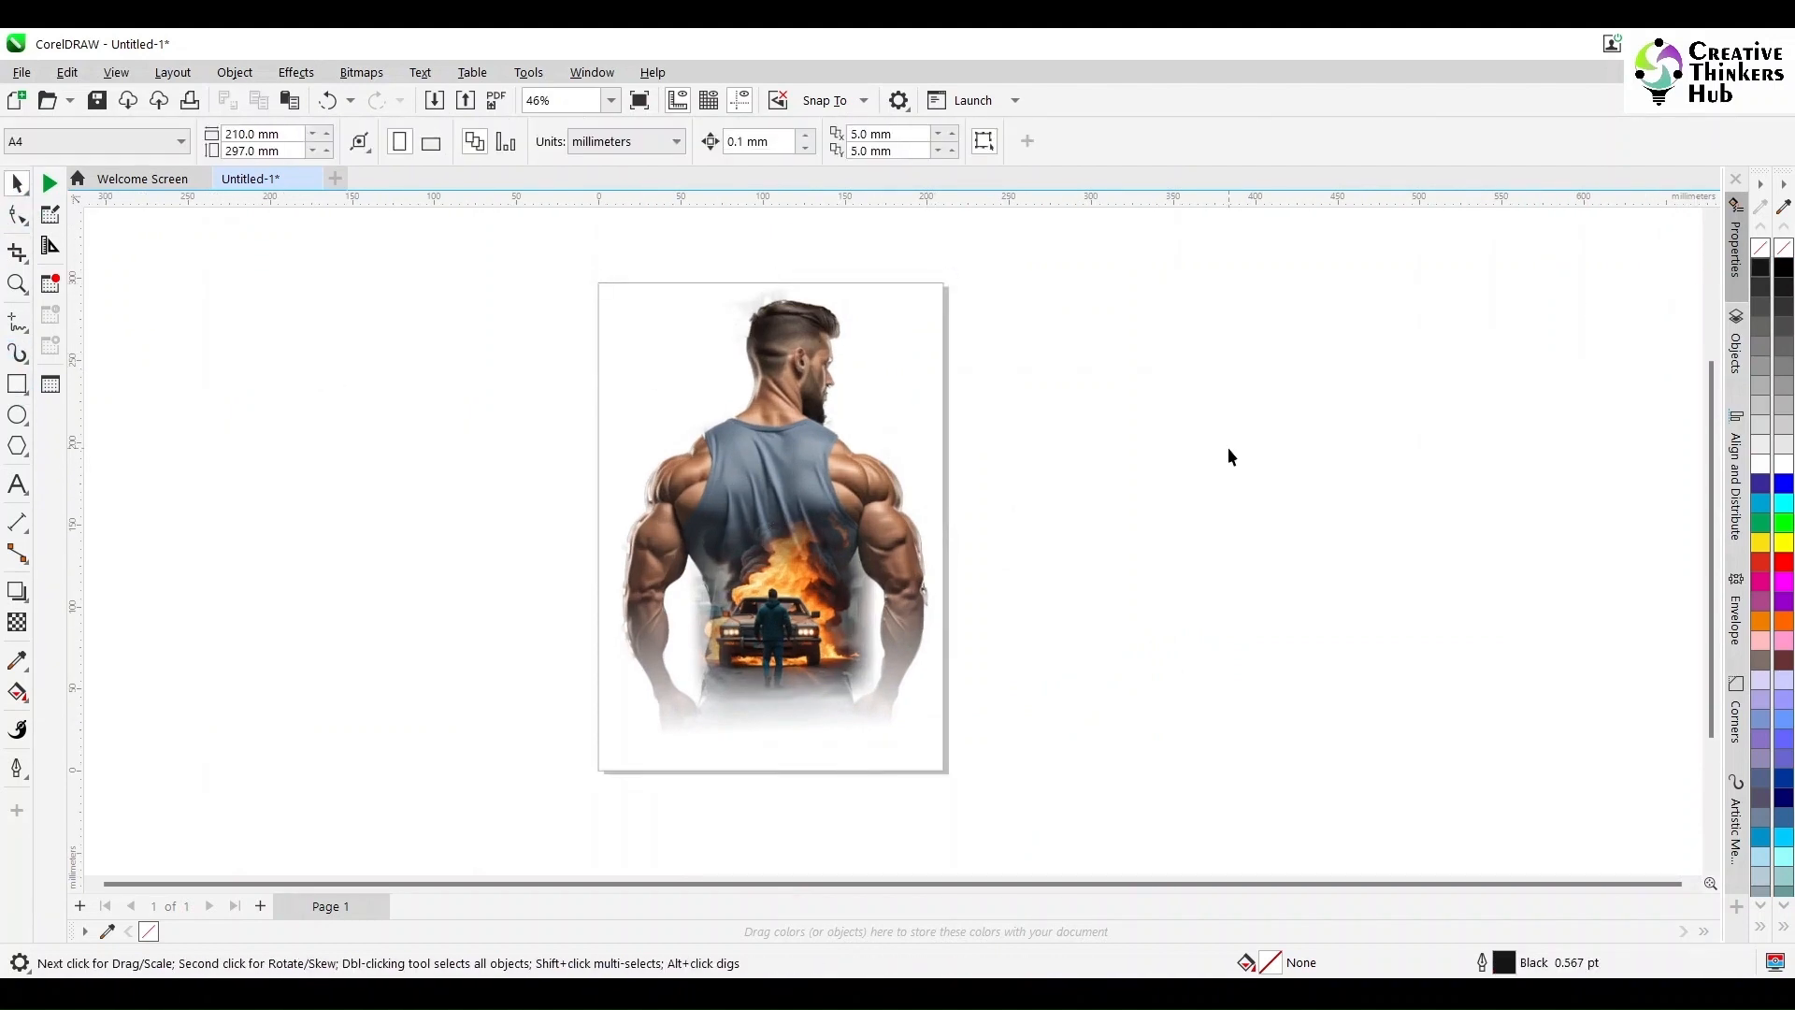
Import the black-and-white foggy forest photo from the Downloads folder into the drawing
{"action": "mouse_move", "coordinate": [837, 954]}
{"action": "left_click", "coordinate": [841, 871]}
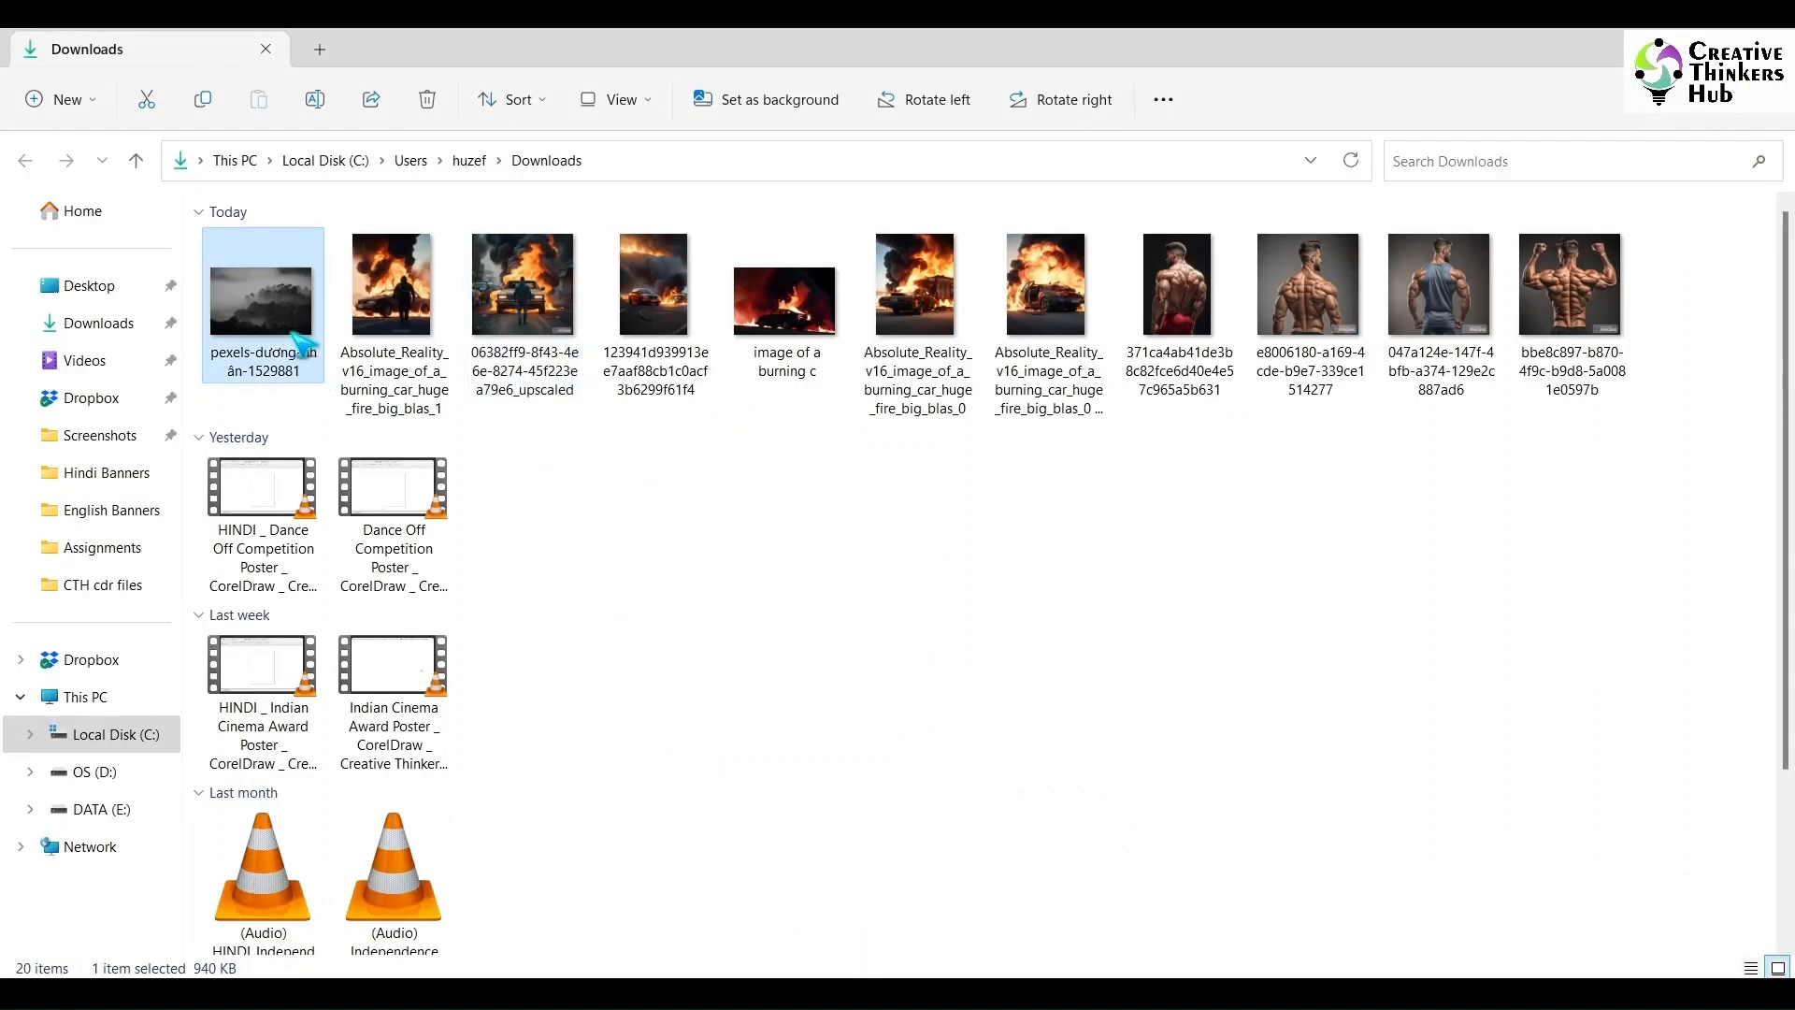
{"action": "left_click_drag", "start_coordinate": [289, 401], "coordinate": [1144, 547]}
{"action": "scroll", "coordinate": [1141, 545], "scroll_direction": "down", "scroll_amount": 3}
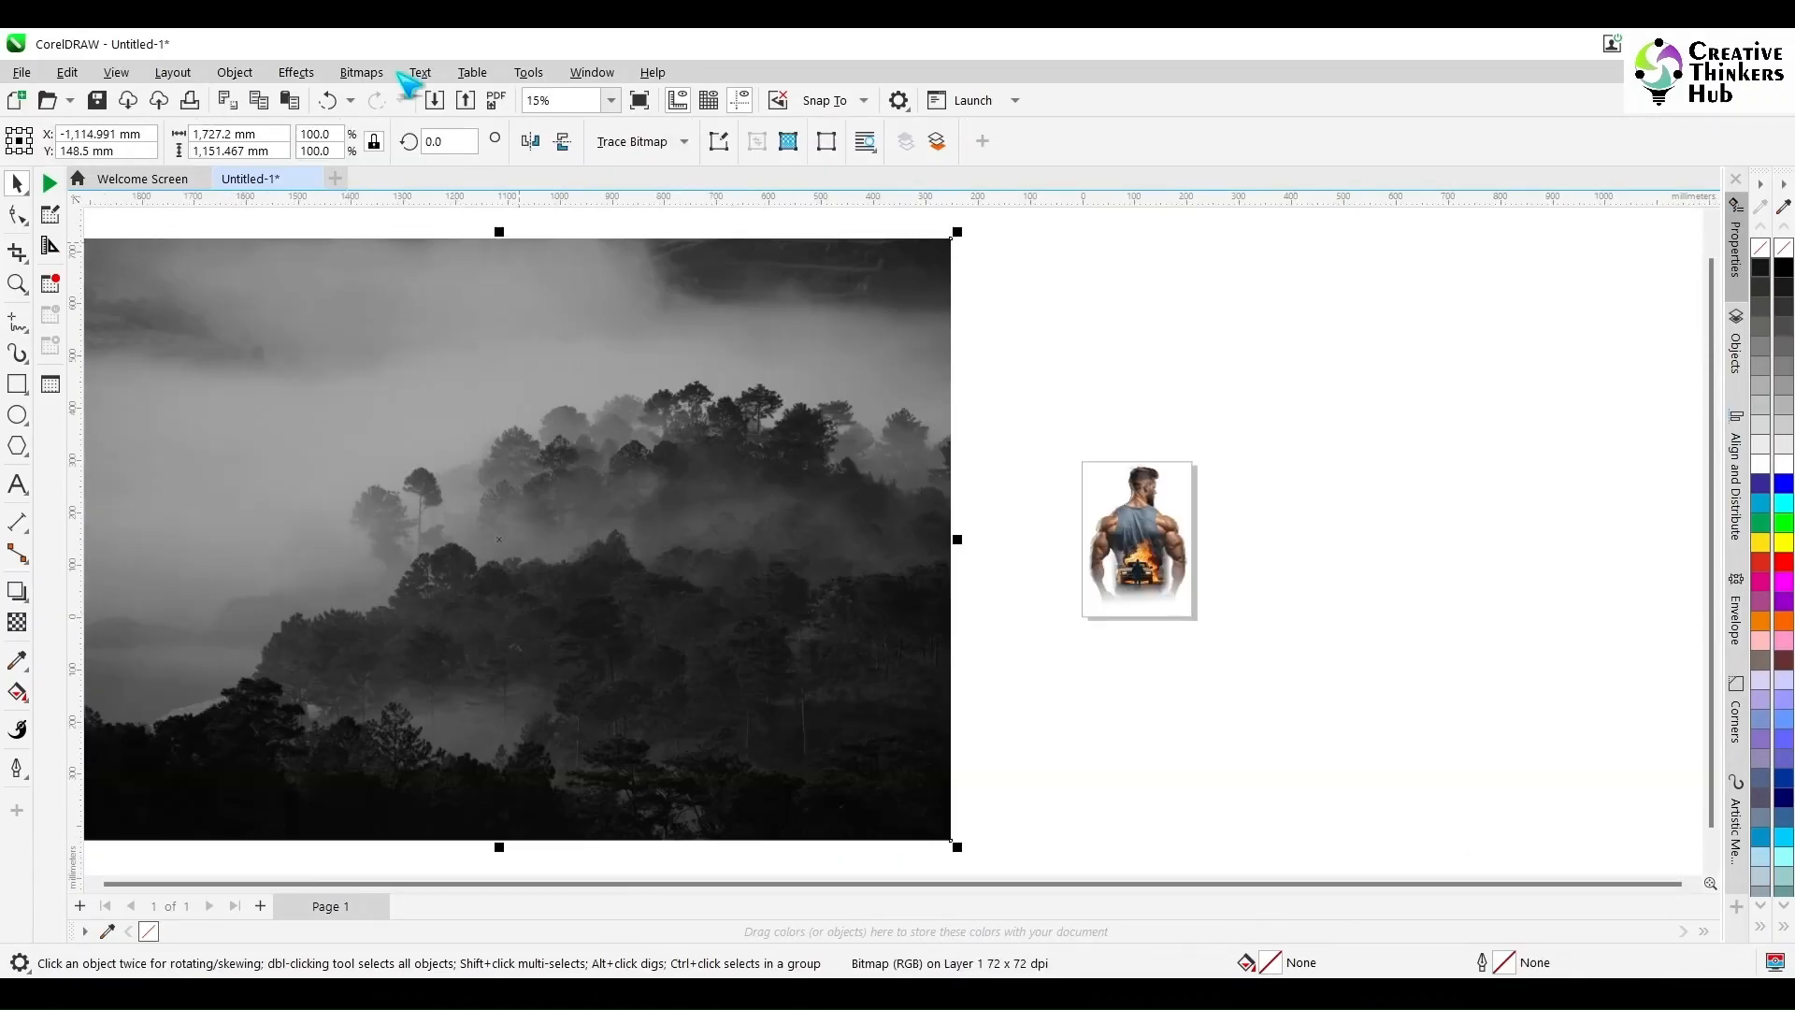
PowerClip the foggy forest photo inside the page-sized rectangle behind the man
{"action": "left_click", "coordinate": [234, 72]}
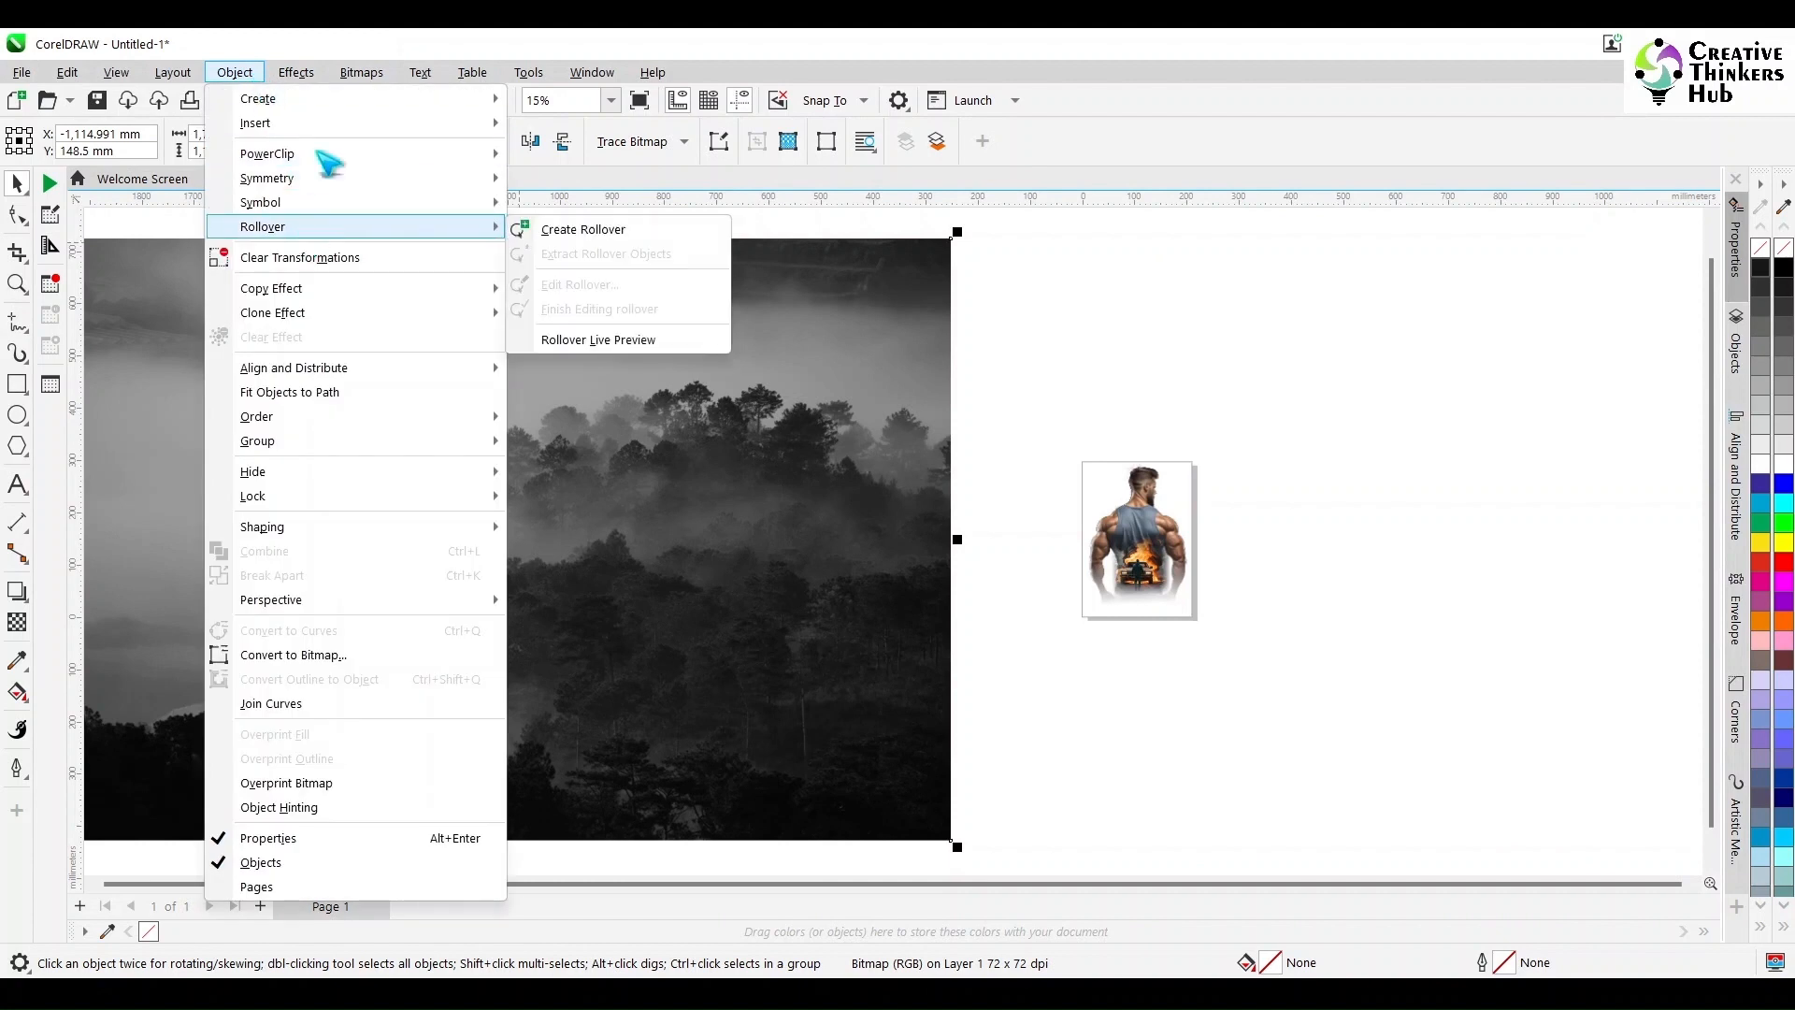
{"action": "mouse_move", "coordinate": [333, 154]}
{"action": "left_click", "coordinate": [571, 125]}
{"action": "left_click", "coordinate": [1151, 513]}
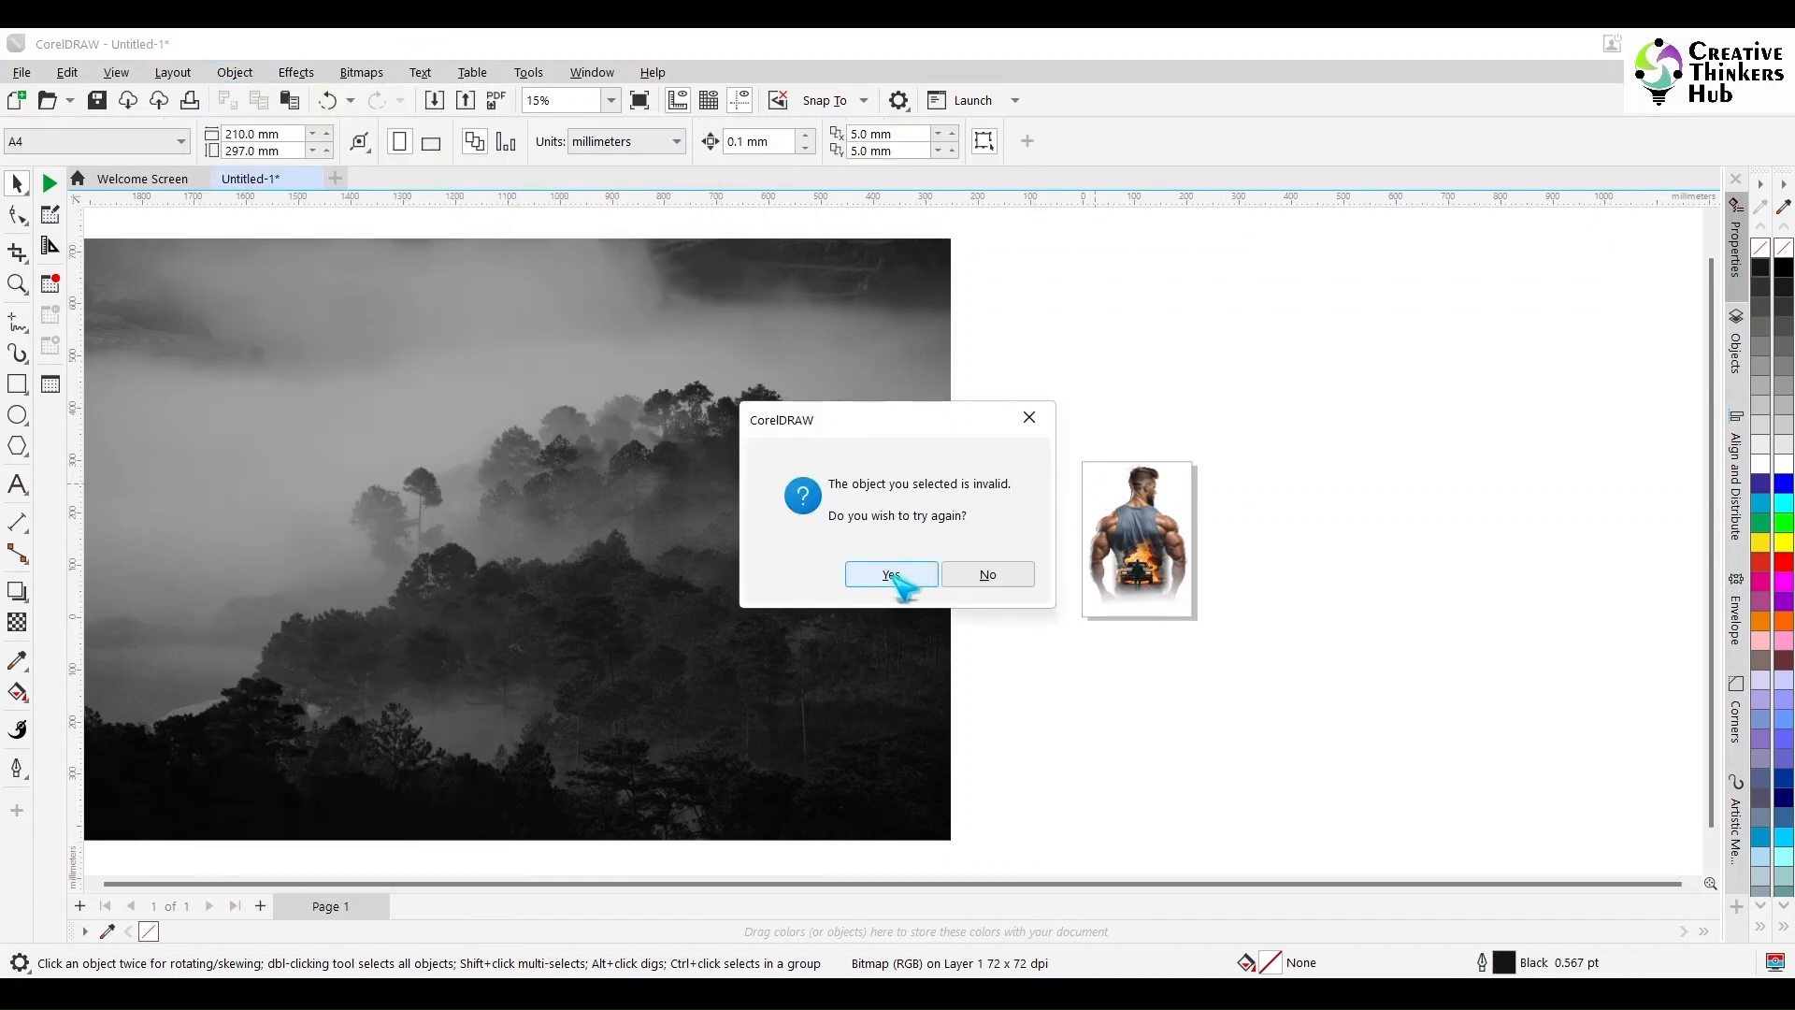
{"action": "left_click", "coordinate": [893, 574]}
{"action": "left_click", "coordinate": [1080, 467]}
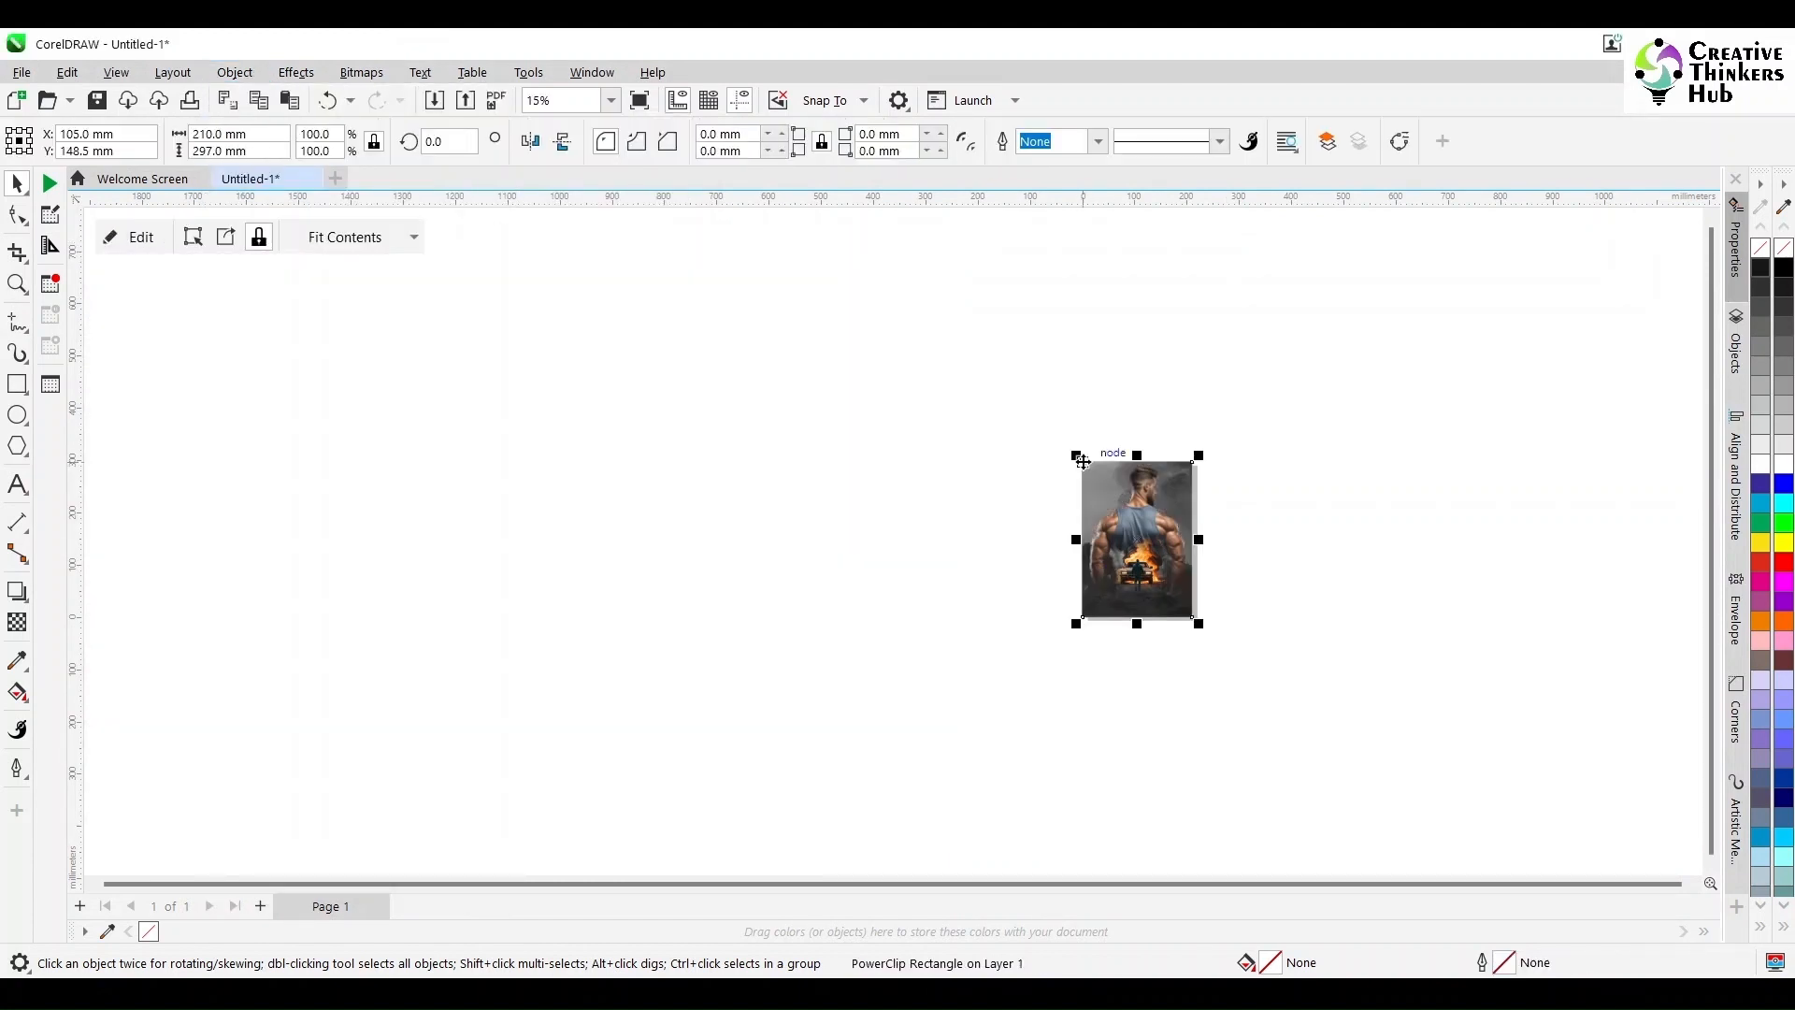
Scale the man down around his centre to about 192 × 280 mm
{"action": "key", "text": "shift+F2"}
{"action": "left_click", "coordinate": [1300, 478]}
{"action": "scroll", "coordinate": [1293, 407], "scroll_direction": "down", "scroll_amount": 1}
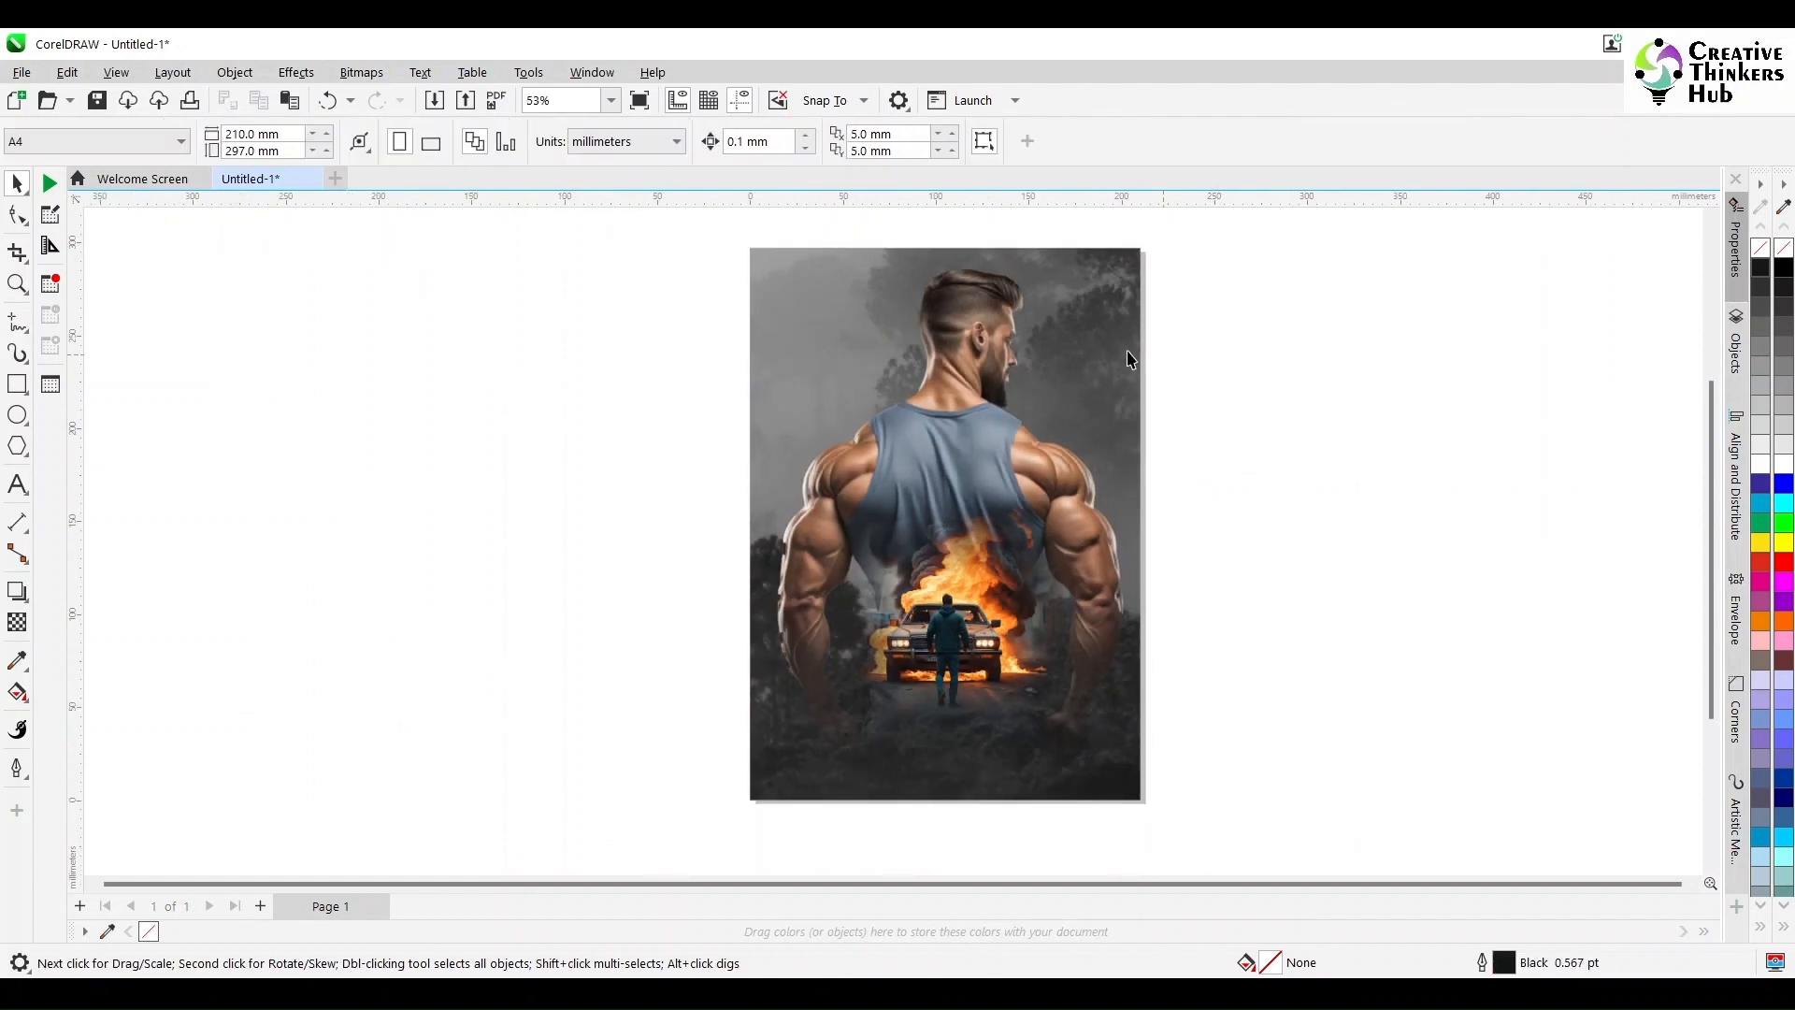
{"action": "left_click", "coordinate": [1097, 352]}
{"action": "left_click_drag", "start_coordinate": [1139, 246], "coordinate": [1130, 259]}
{"action": "left_click", "coordinate": [1266, 282]}
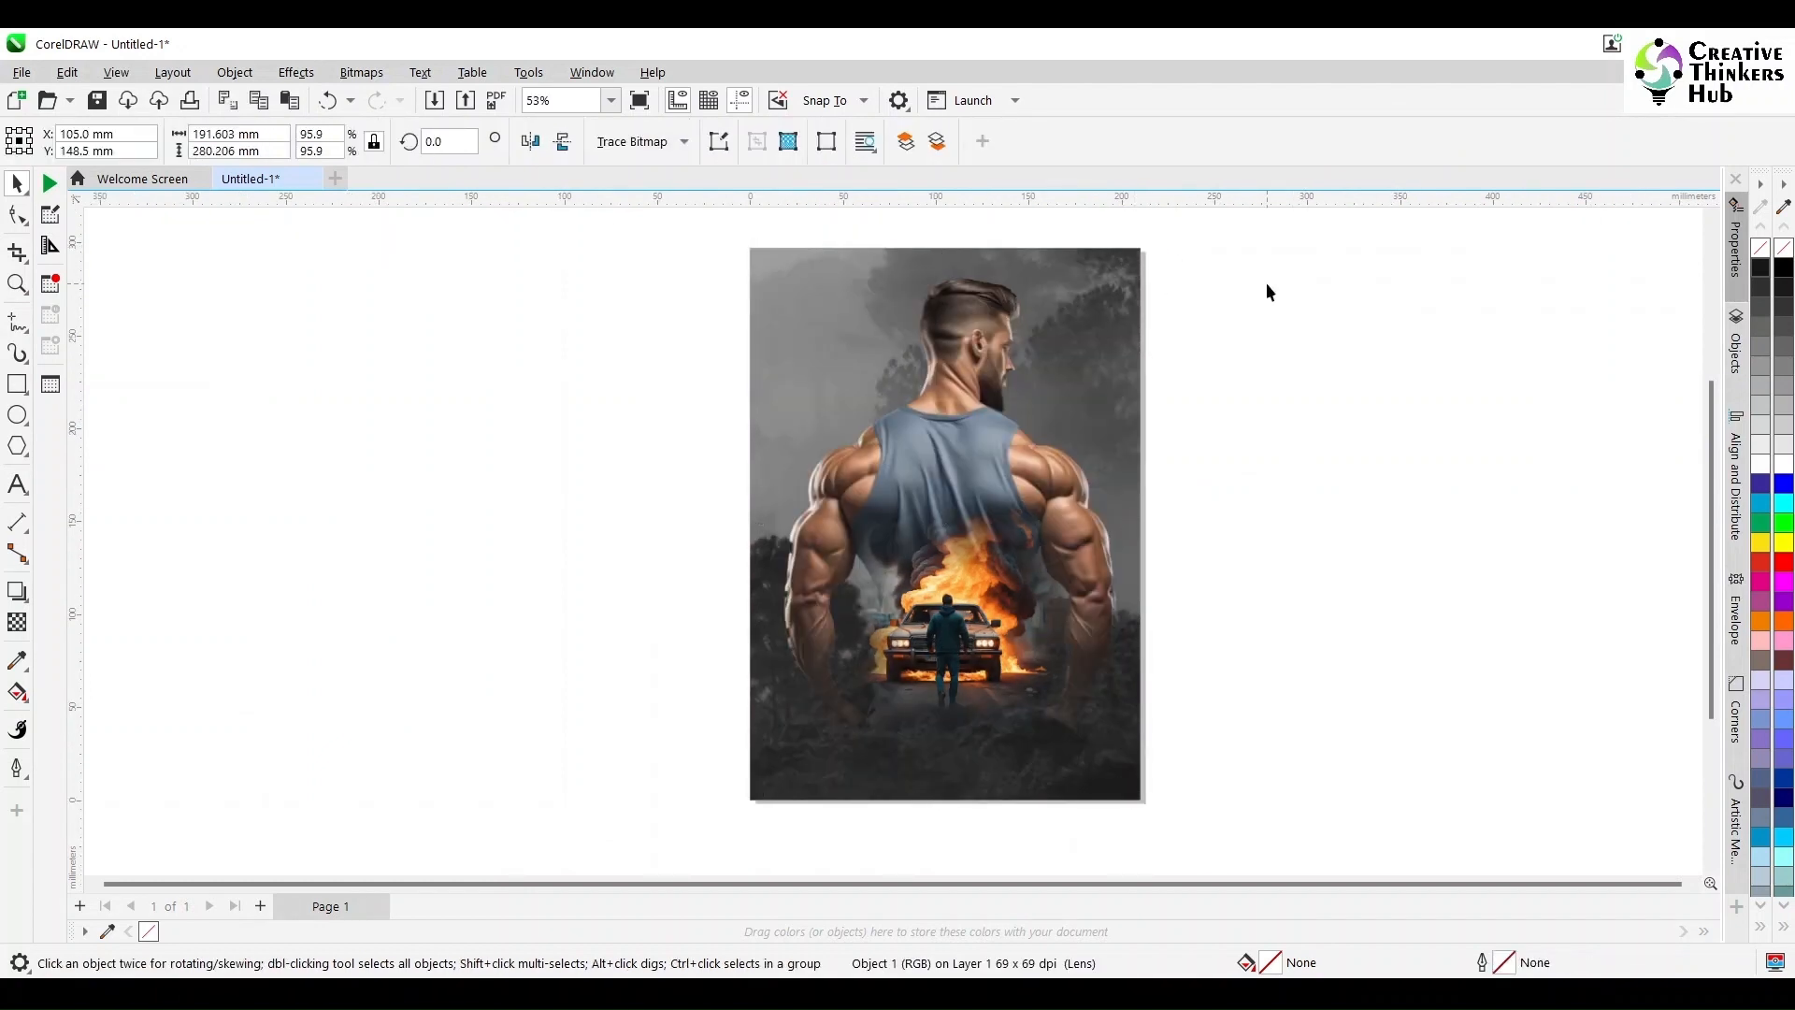
Edit the background PowerClip's contents and shrink the forest photo around its centre so more trees fit the page
{"action": "double_click", "coordinate": [1134, 257]}
{"action": "left_click", "coordinate": [1332, 323]}
{"action": "key", "text": "shift+F2"}
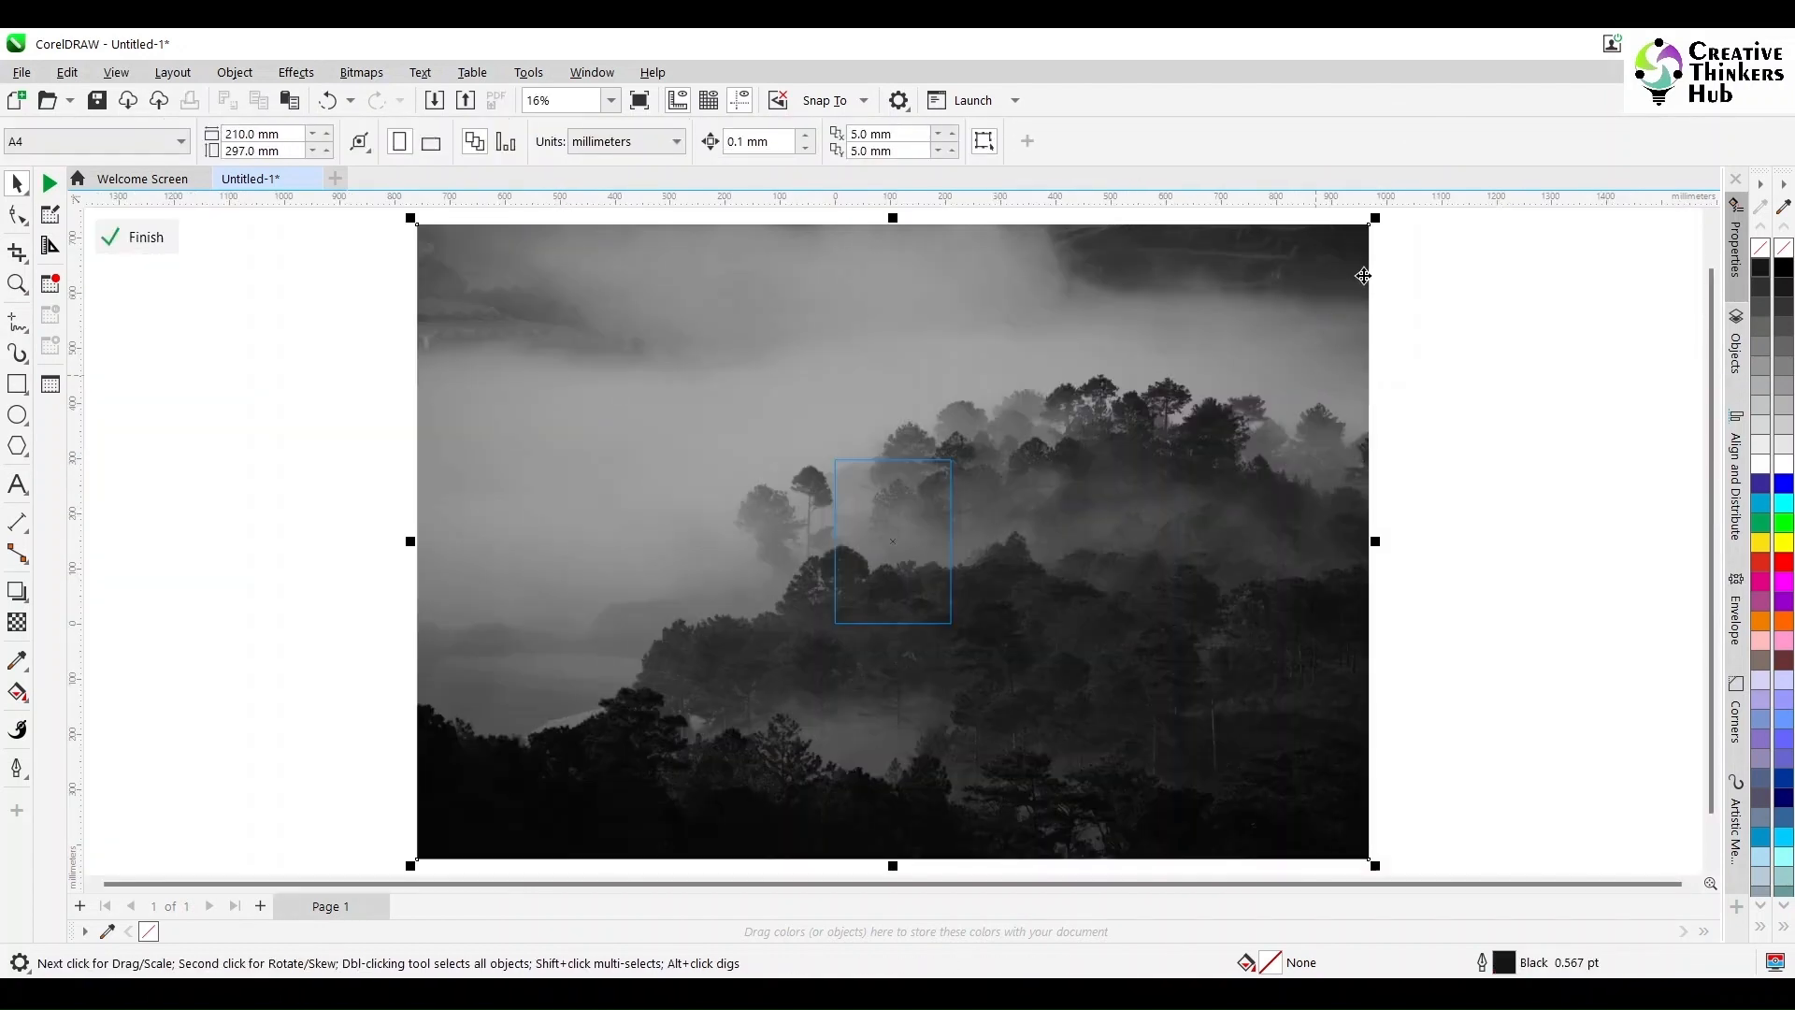
{"action": "left_click_drag", "start_coordinate": [1371, 225], "coordinate": [1232, 442]}
{"action": "left_click", "coordinate": [136, 238]}
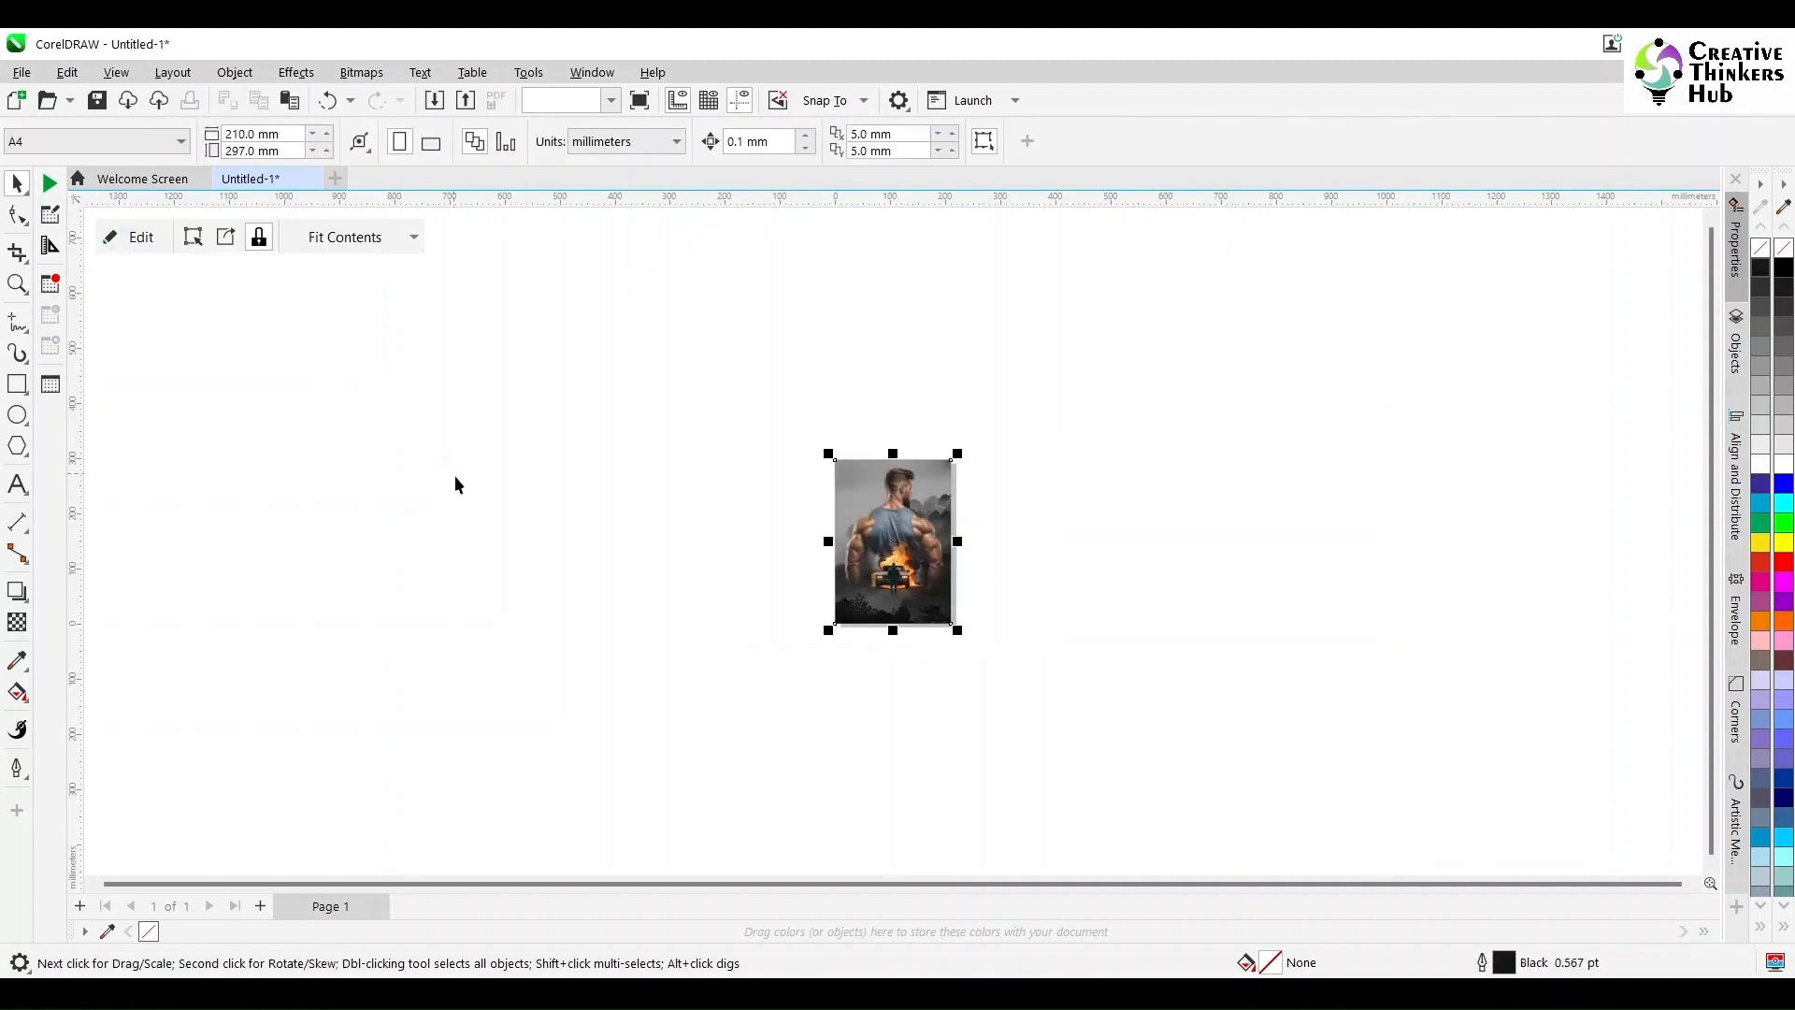
{"action": "scroll", "coordinate": [697, 478], "scroll_direction": "up", "scroll_amount": 3}
{"action": "left_click", "coordinate": [1306, 599]}
Save the drawing as a CDR file named Ruthless Redemption in the CTH cdr files folder
{"action": "scroll", "coordinate": [1272, 662], "scroll_direction": "up", "scroll_amount": 1}
{"action": "scroll", "coordinate": [1271, 659], "scroll_direction": "up", "scroll_amount": 1}
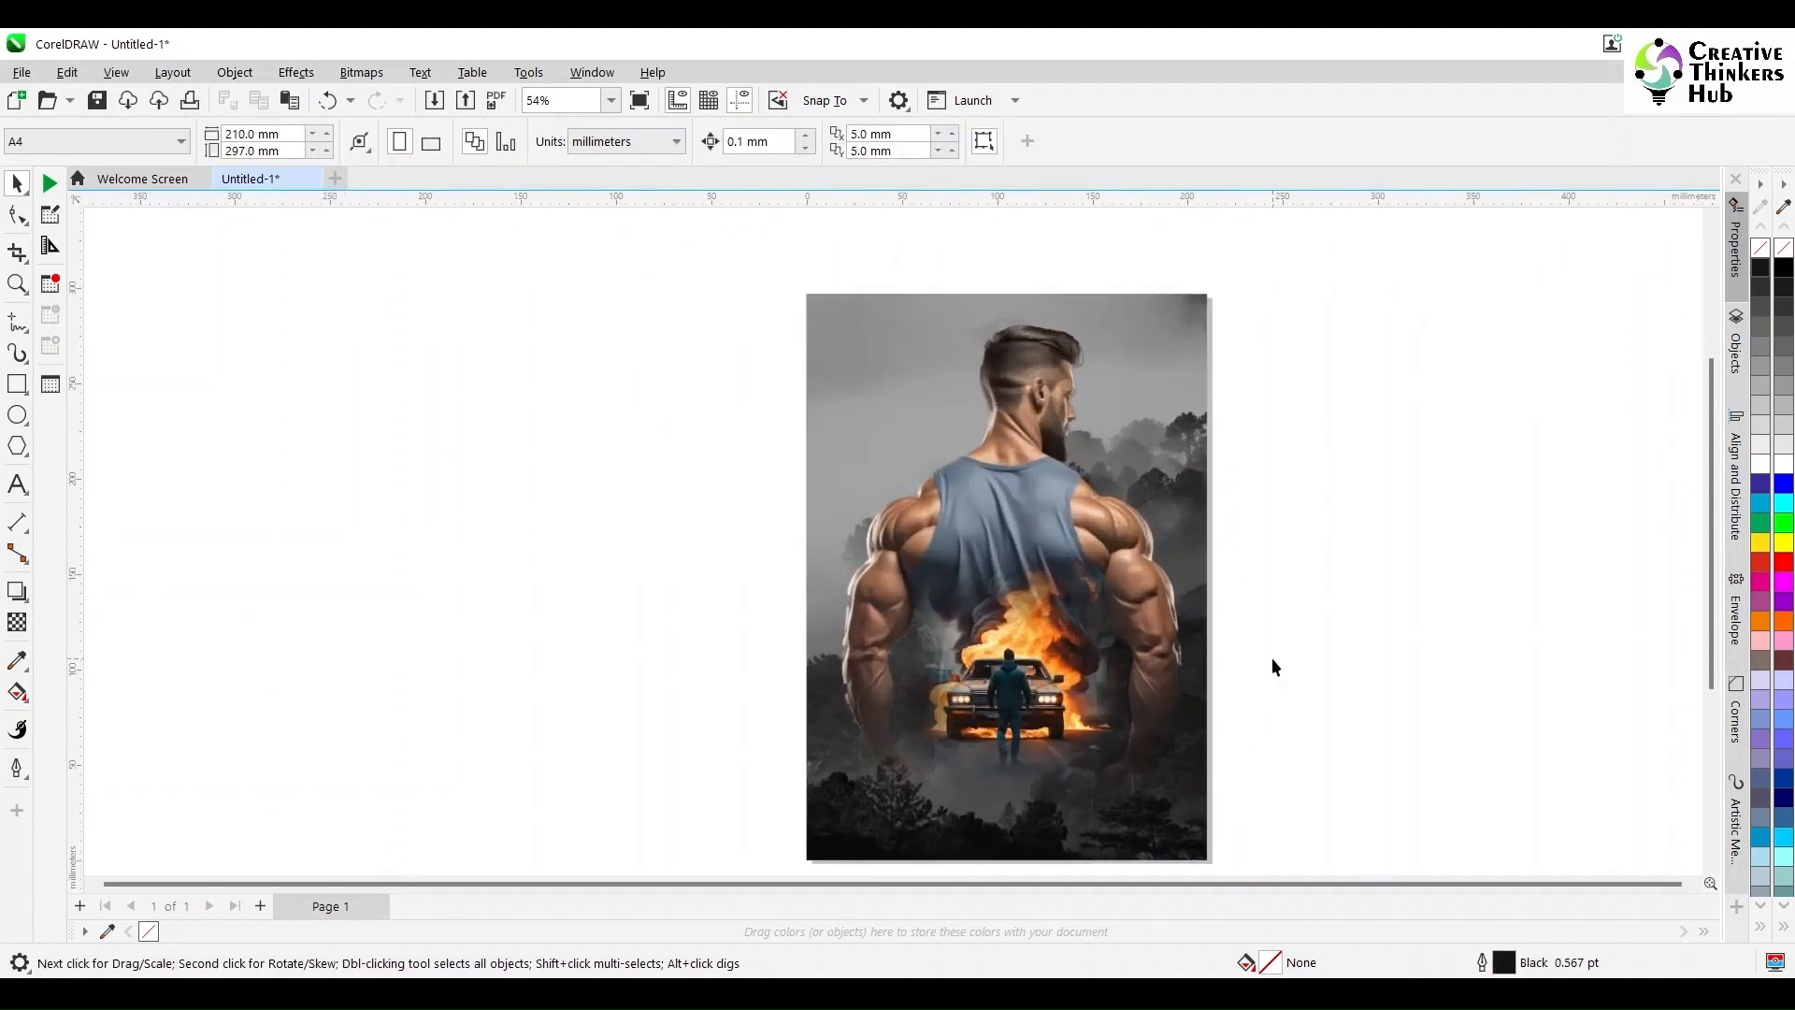
{"action": "scroll", "coordinate": [1323, 675], "scroll_direction": "up", "scroll_amount": 1}
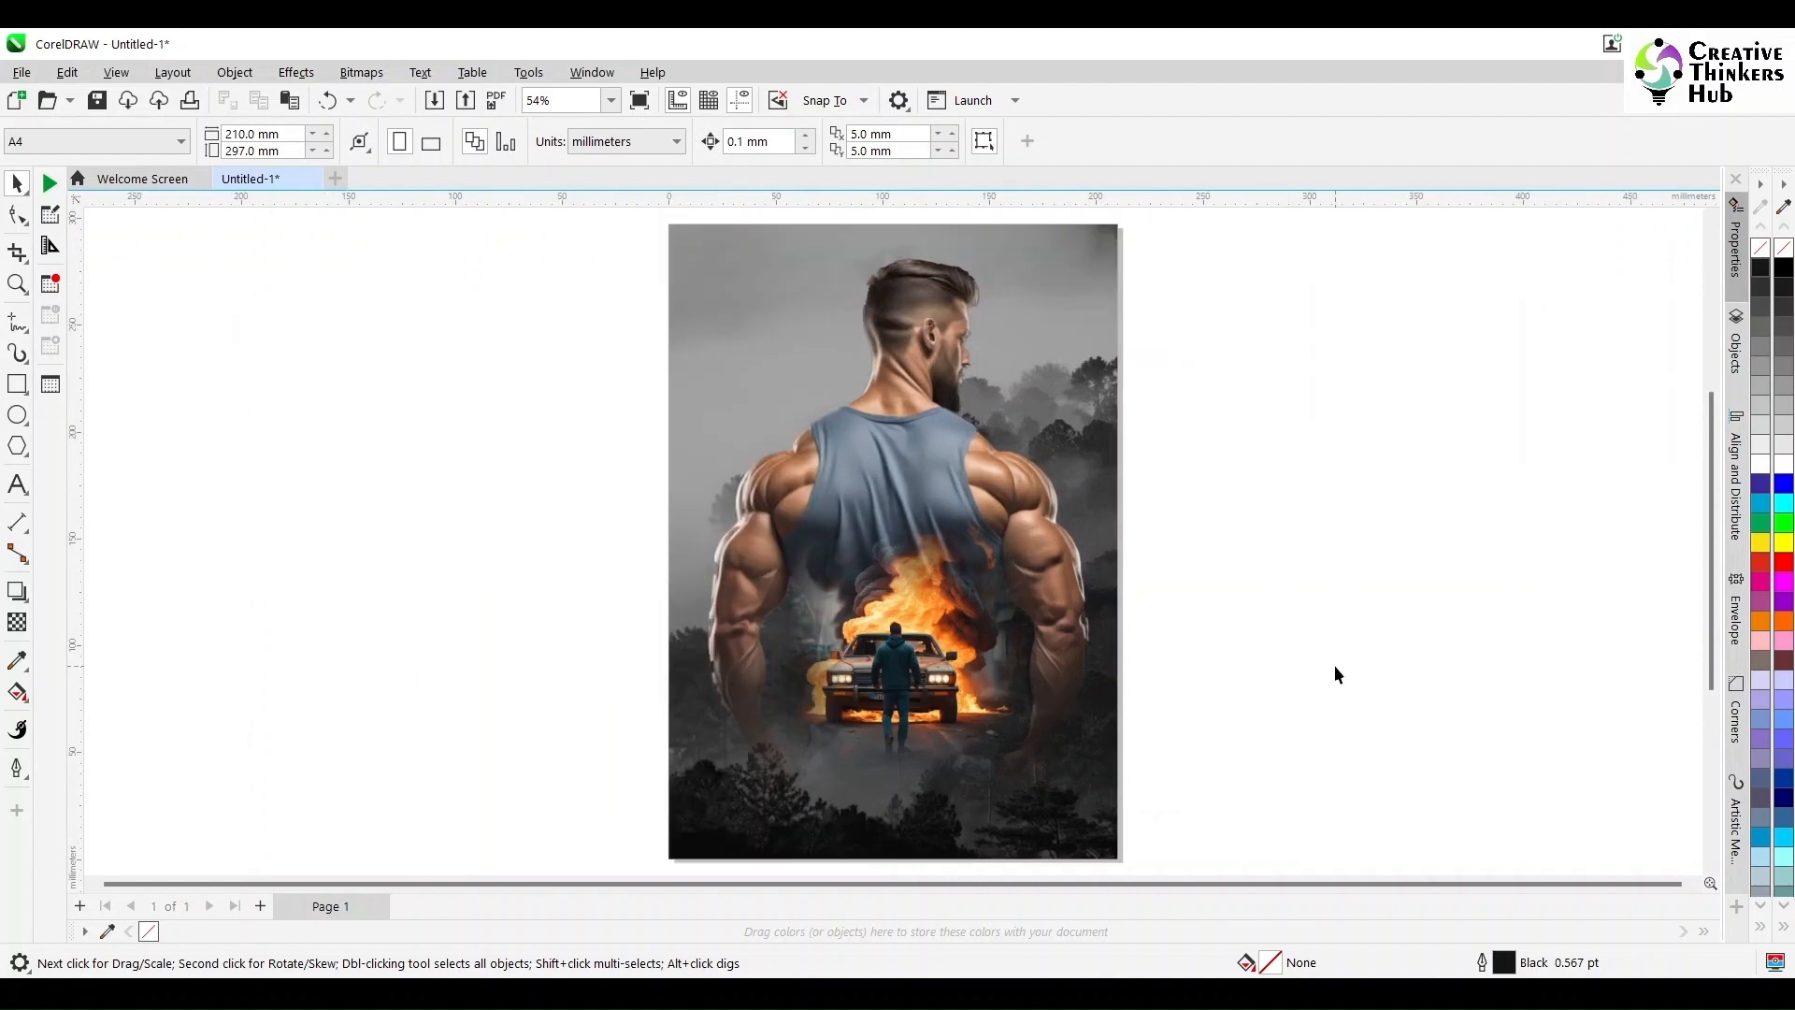
{"action": "key", "text": "ctrl+s"}
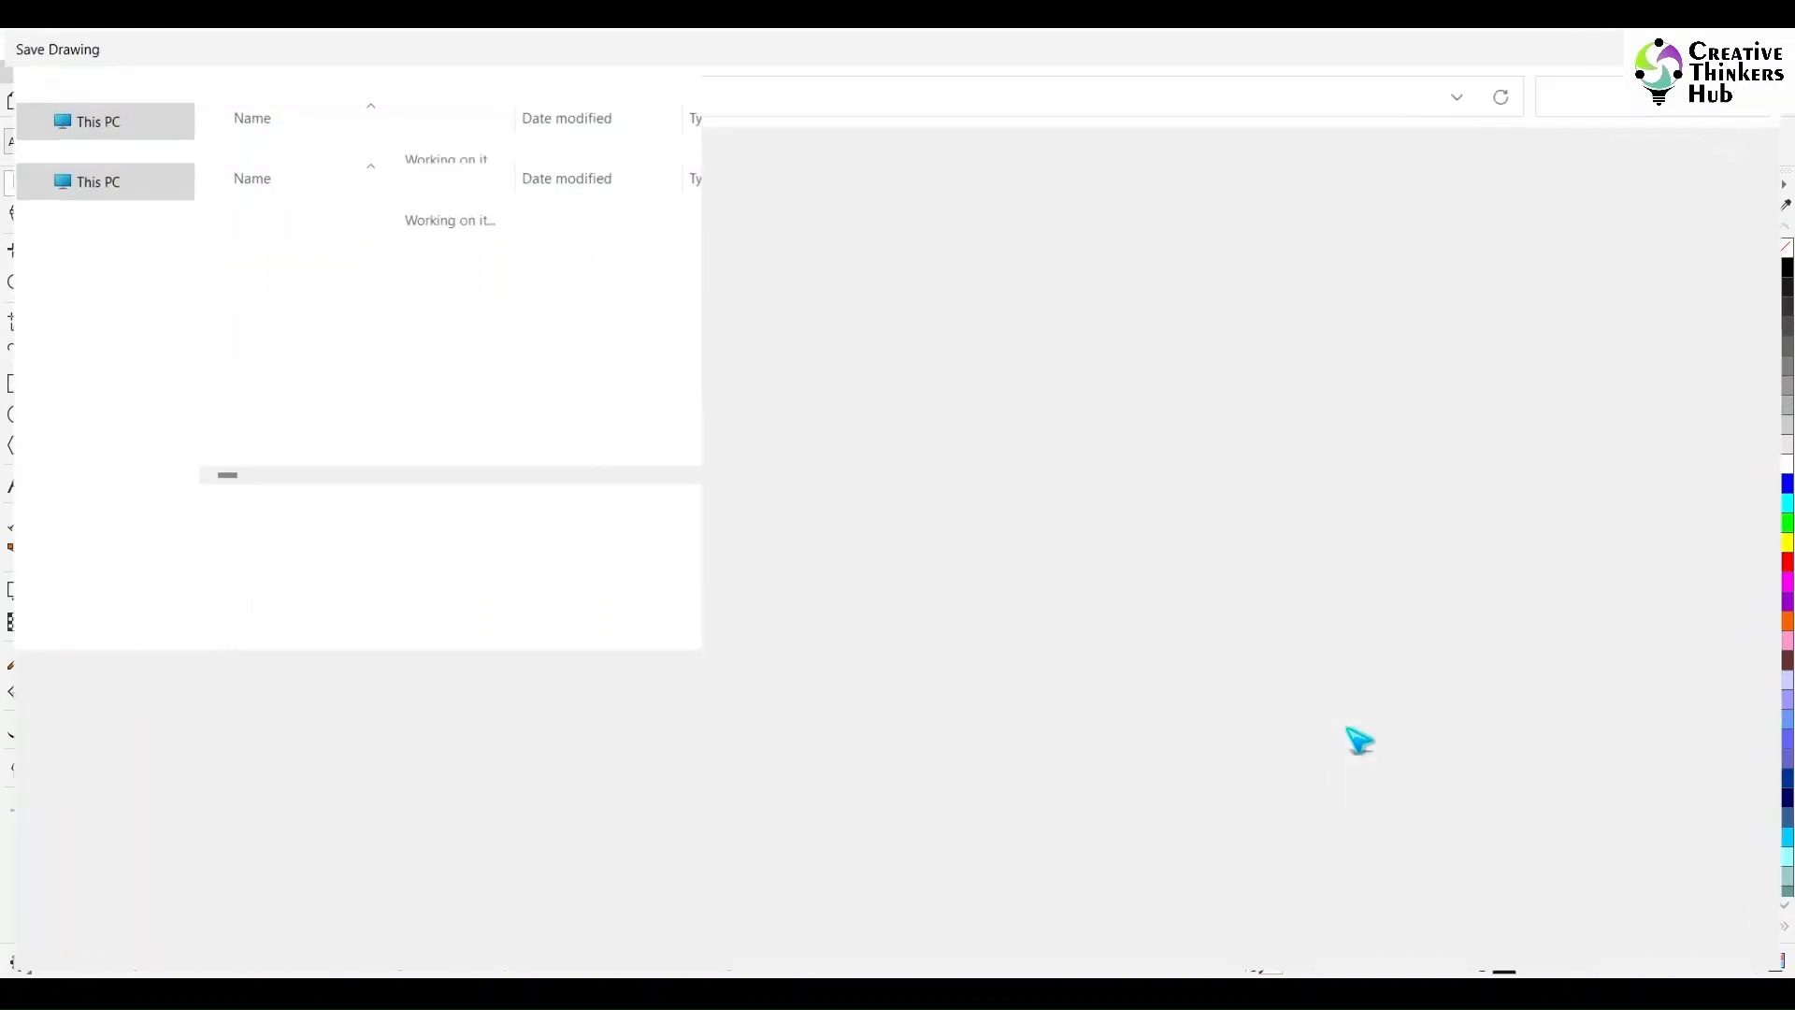
{"action": "type", "text": "Ruthless Redemption"}
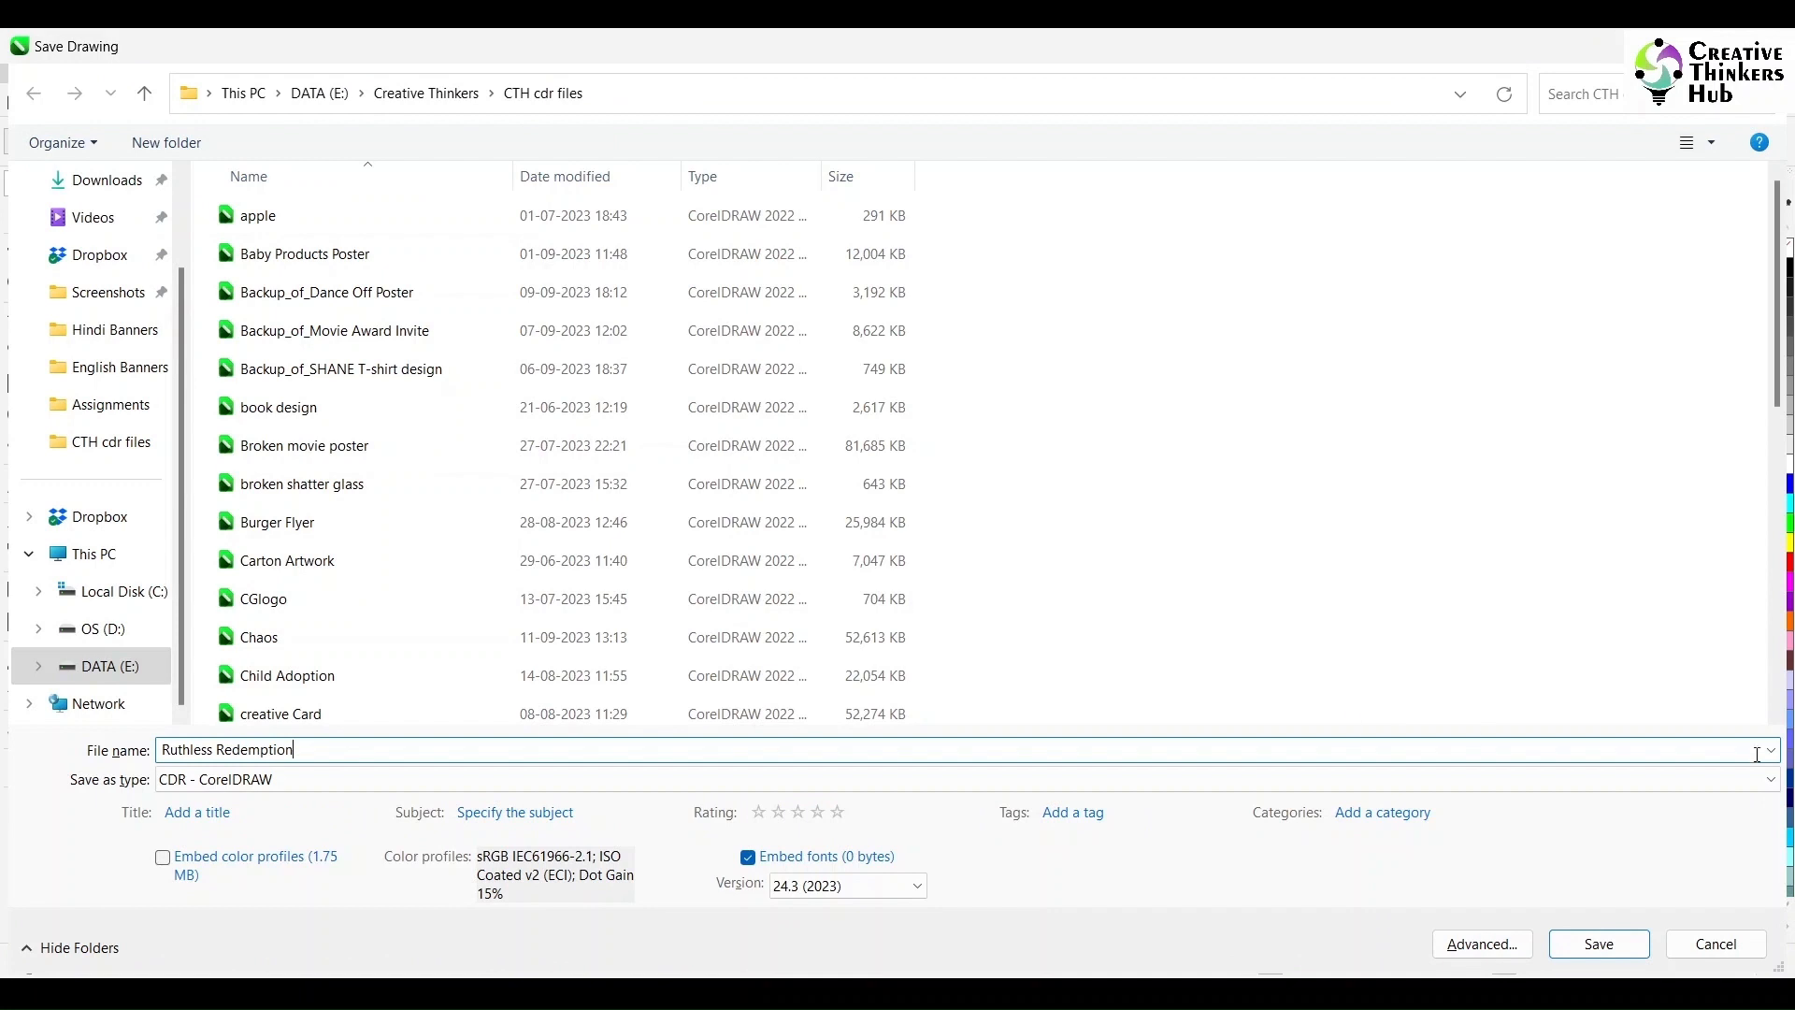
{"action": "left_click", "coordinate": [1602, 941]}
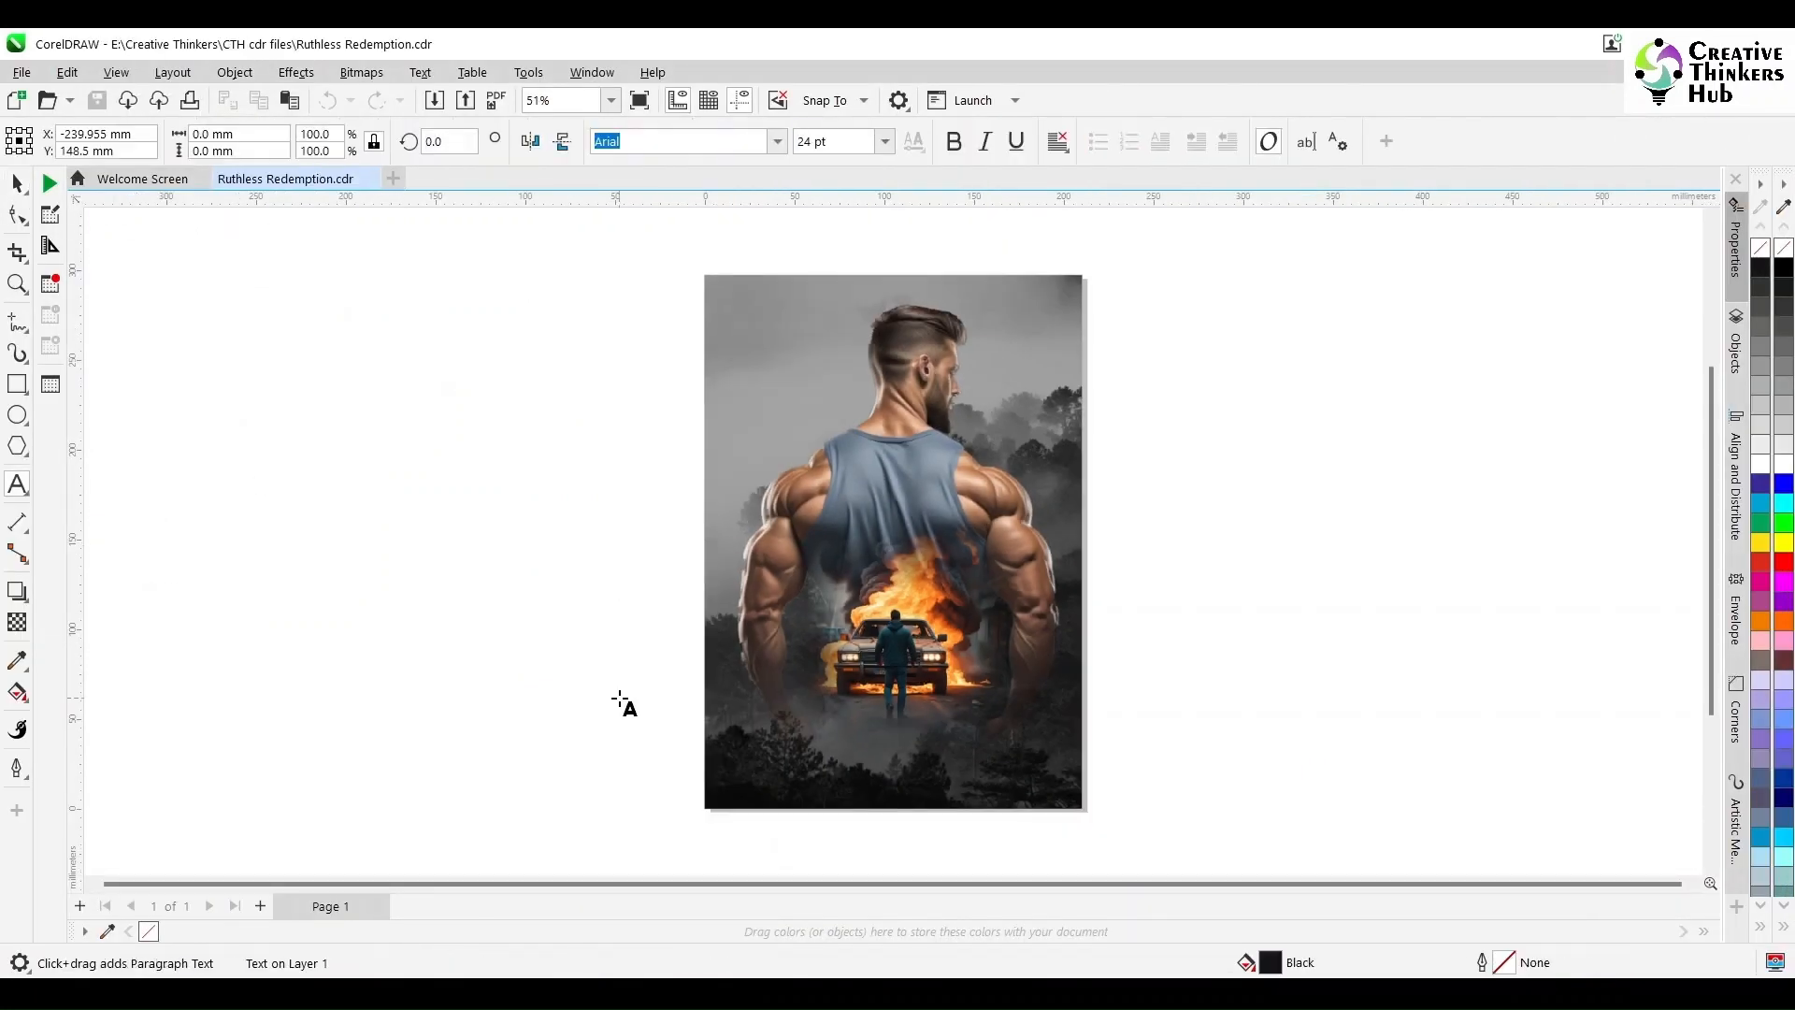
Add the text REVENGE in bold Arial beside the page and enlarge it to about 192 mm wide
{"action": "type", "text": "REVENGE"}
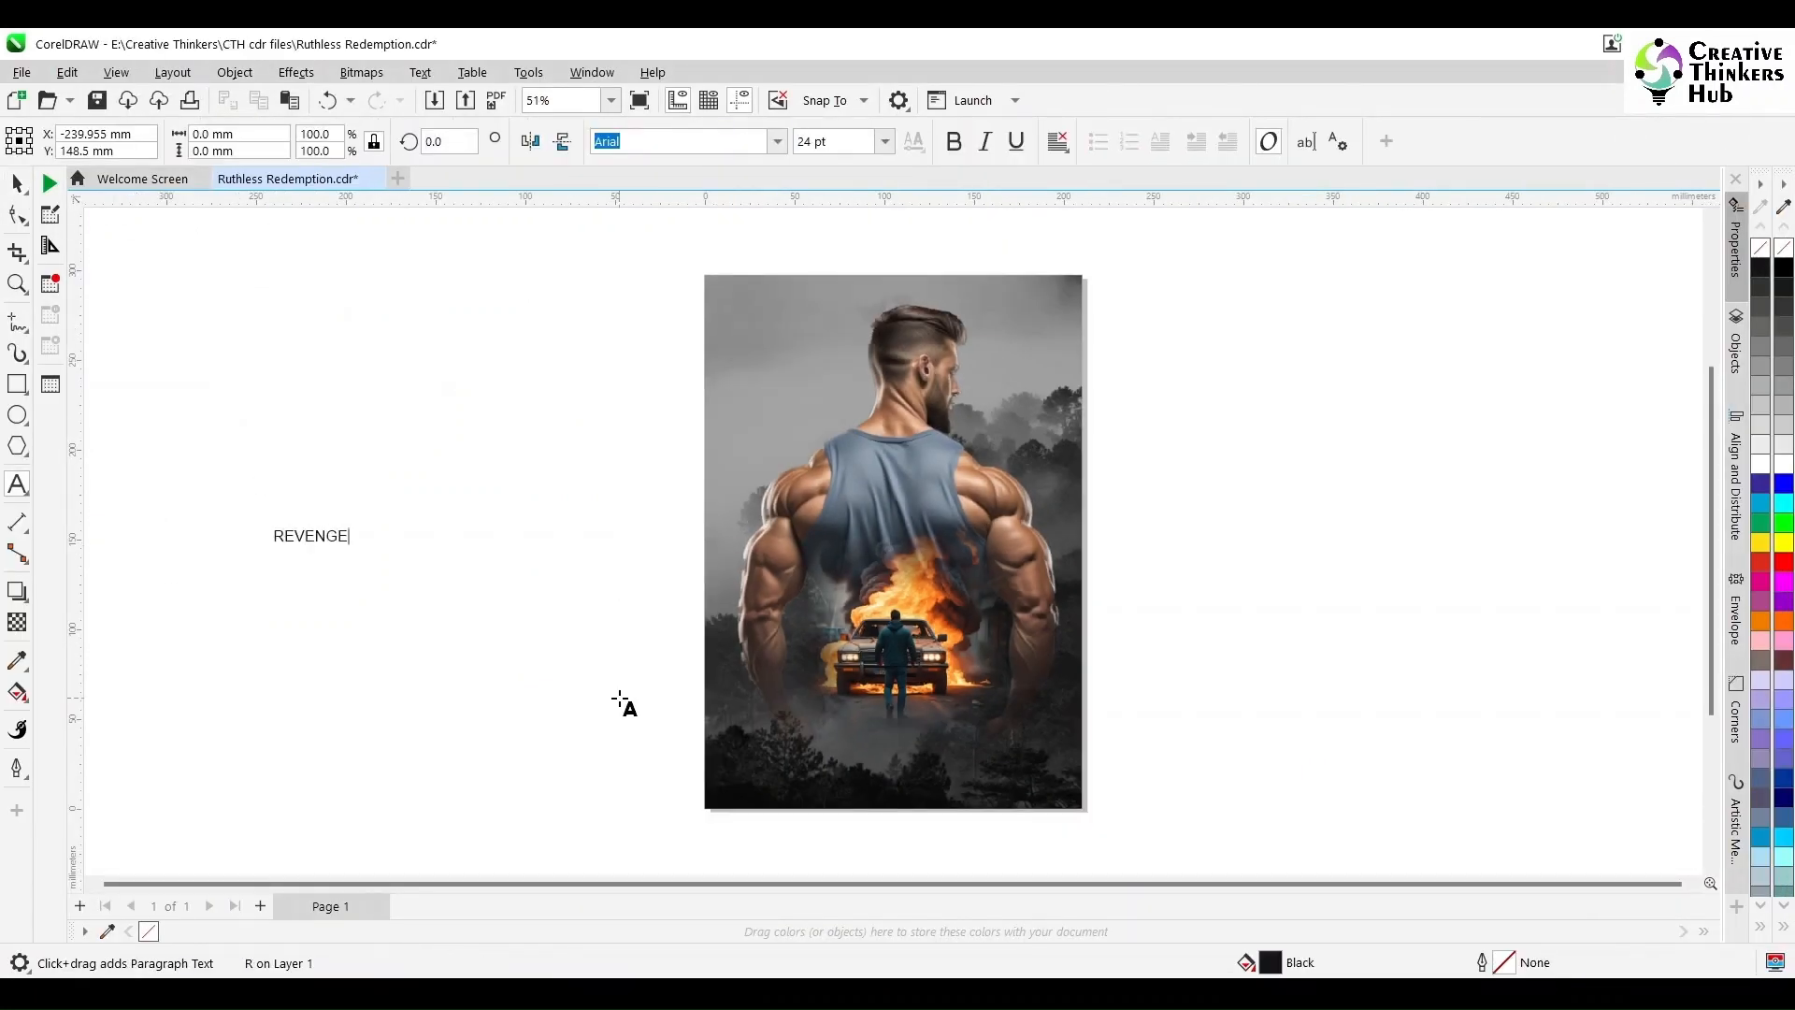
{"action": "left_click", "coordinate": [19, 183]}
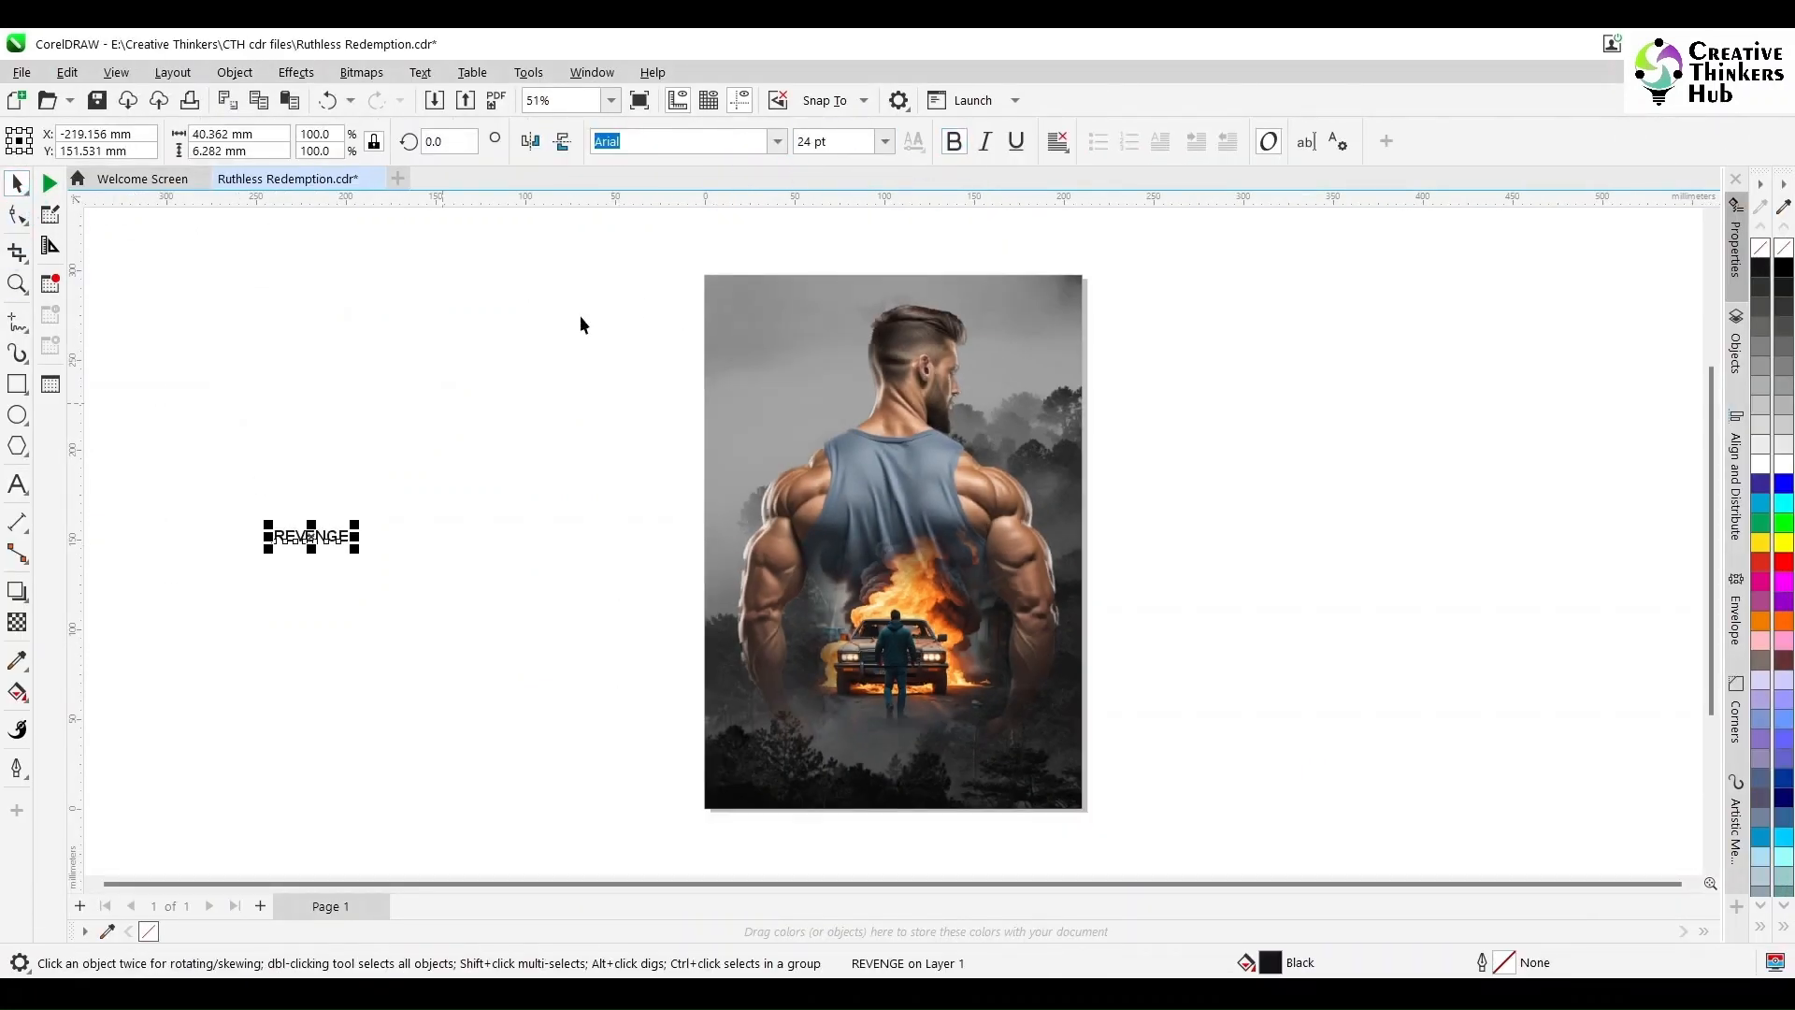
{"action": "left_click", "coordinate": [748, 142]}
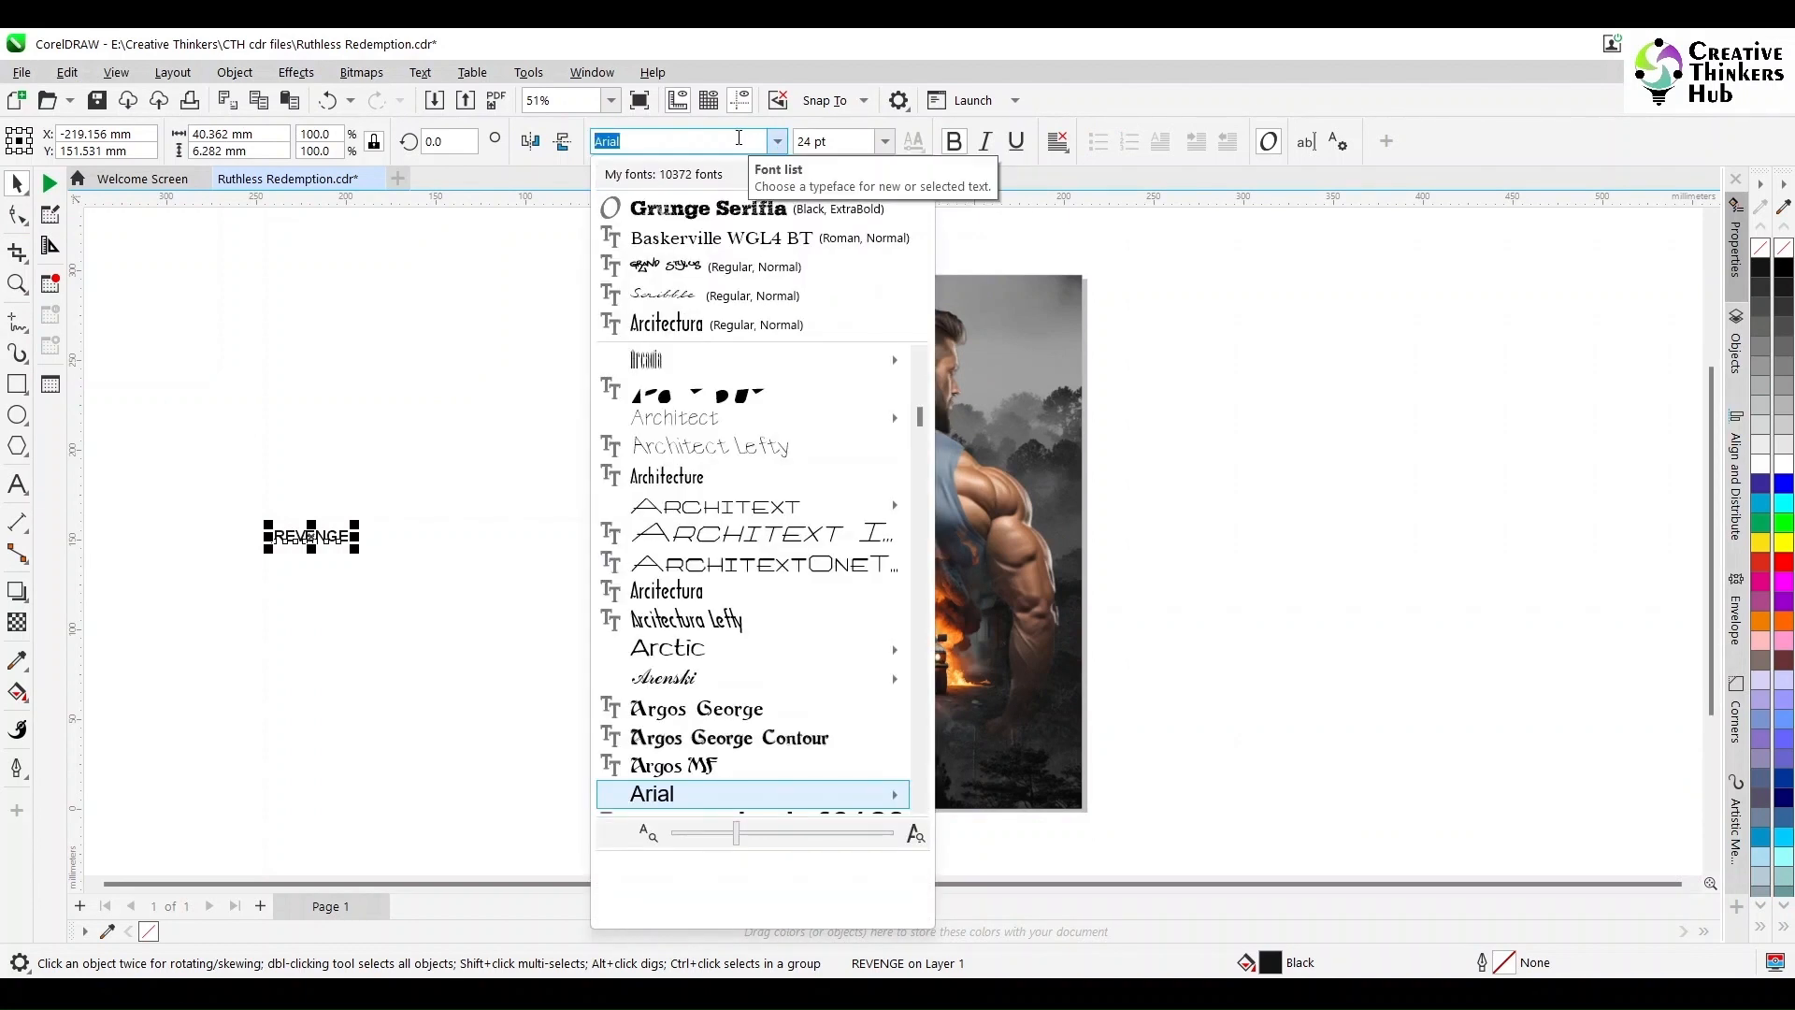
{"action": "left_click", "coordinate": [396, 565]}
{"action": "left_click_drag", "start_coordinate": [356, 548], "coordinate": [490, 600]}
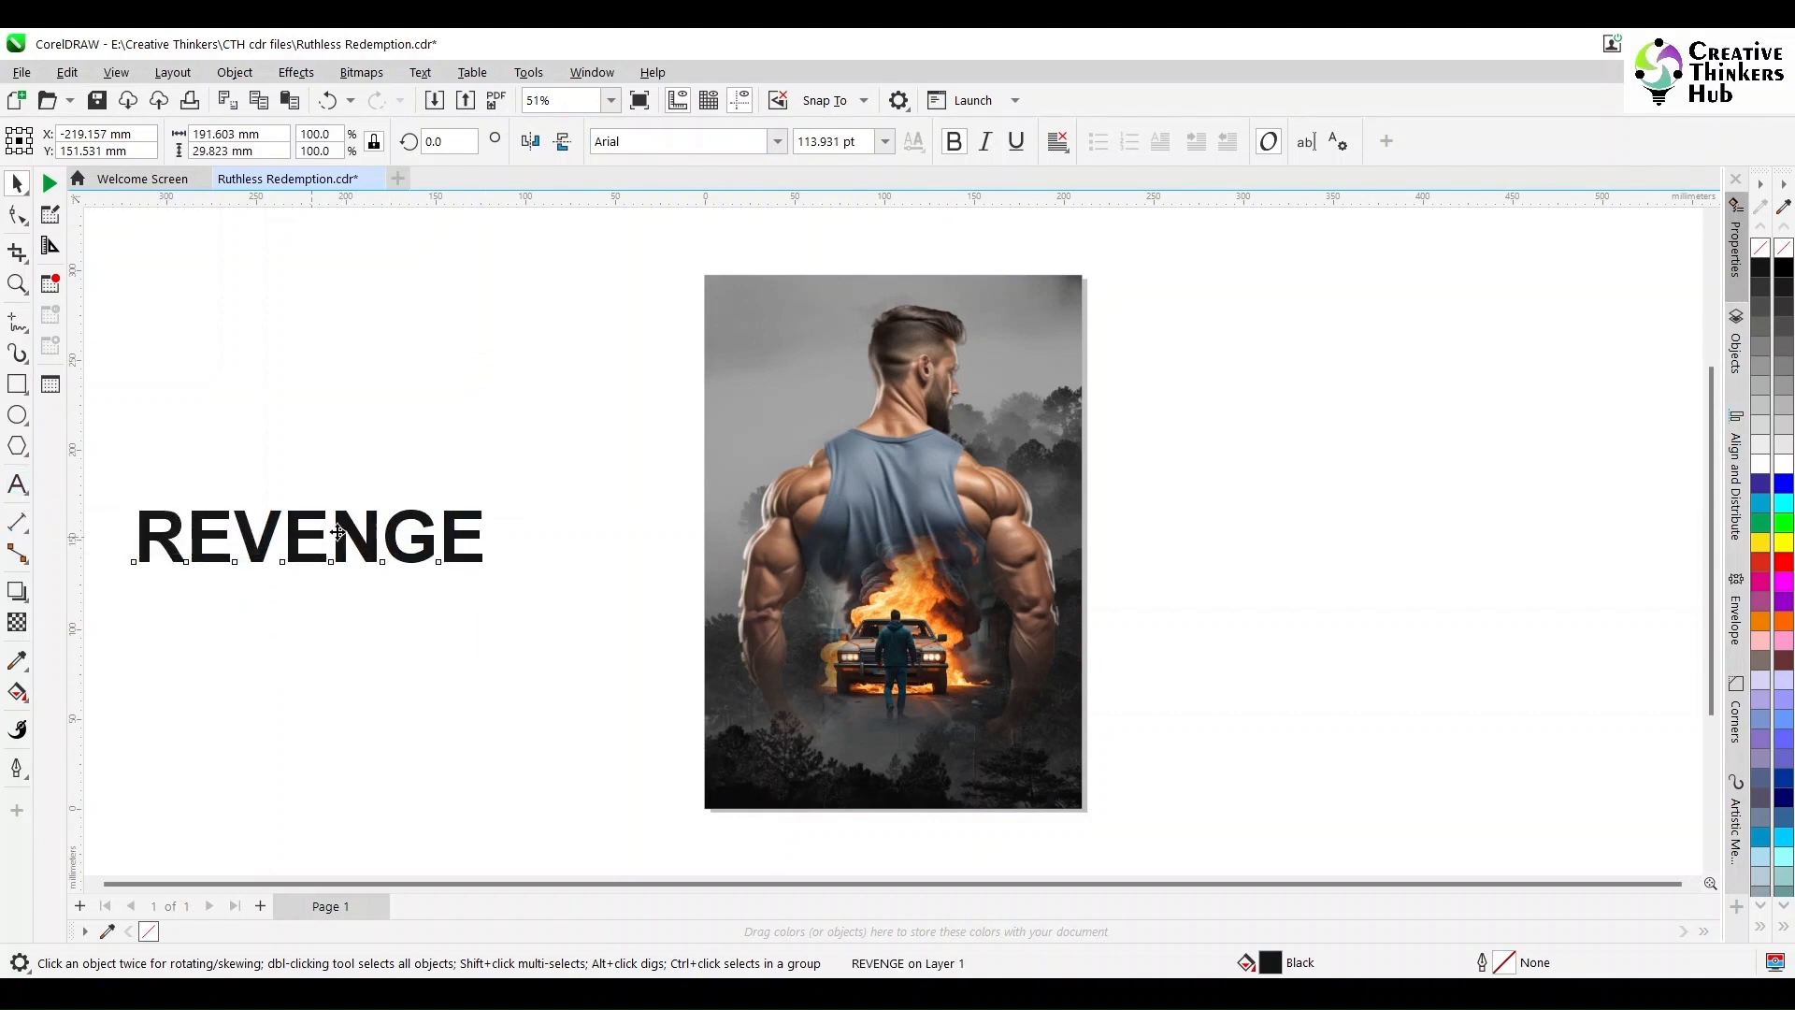
Move the REVENGE title to the top of the poster and centre it horizontally on the page
{"action": "left_click_drag", "start_coordinate": [317, 541], "coordinate": [908, 318]}
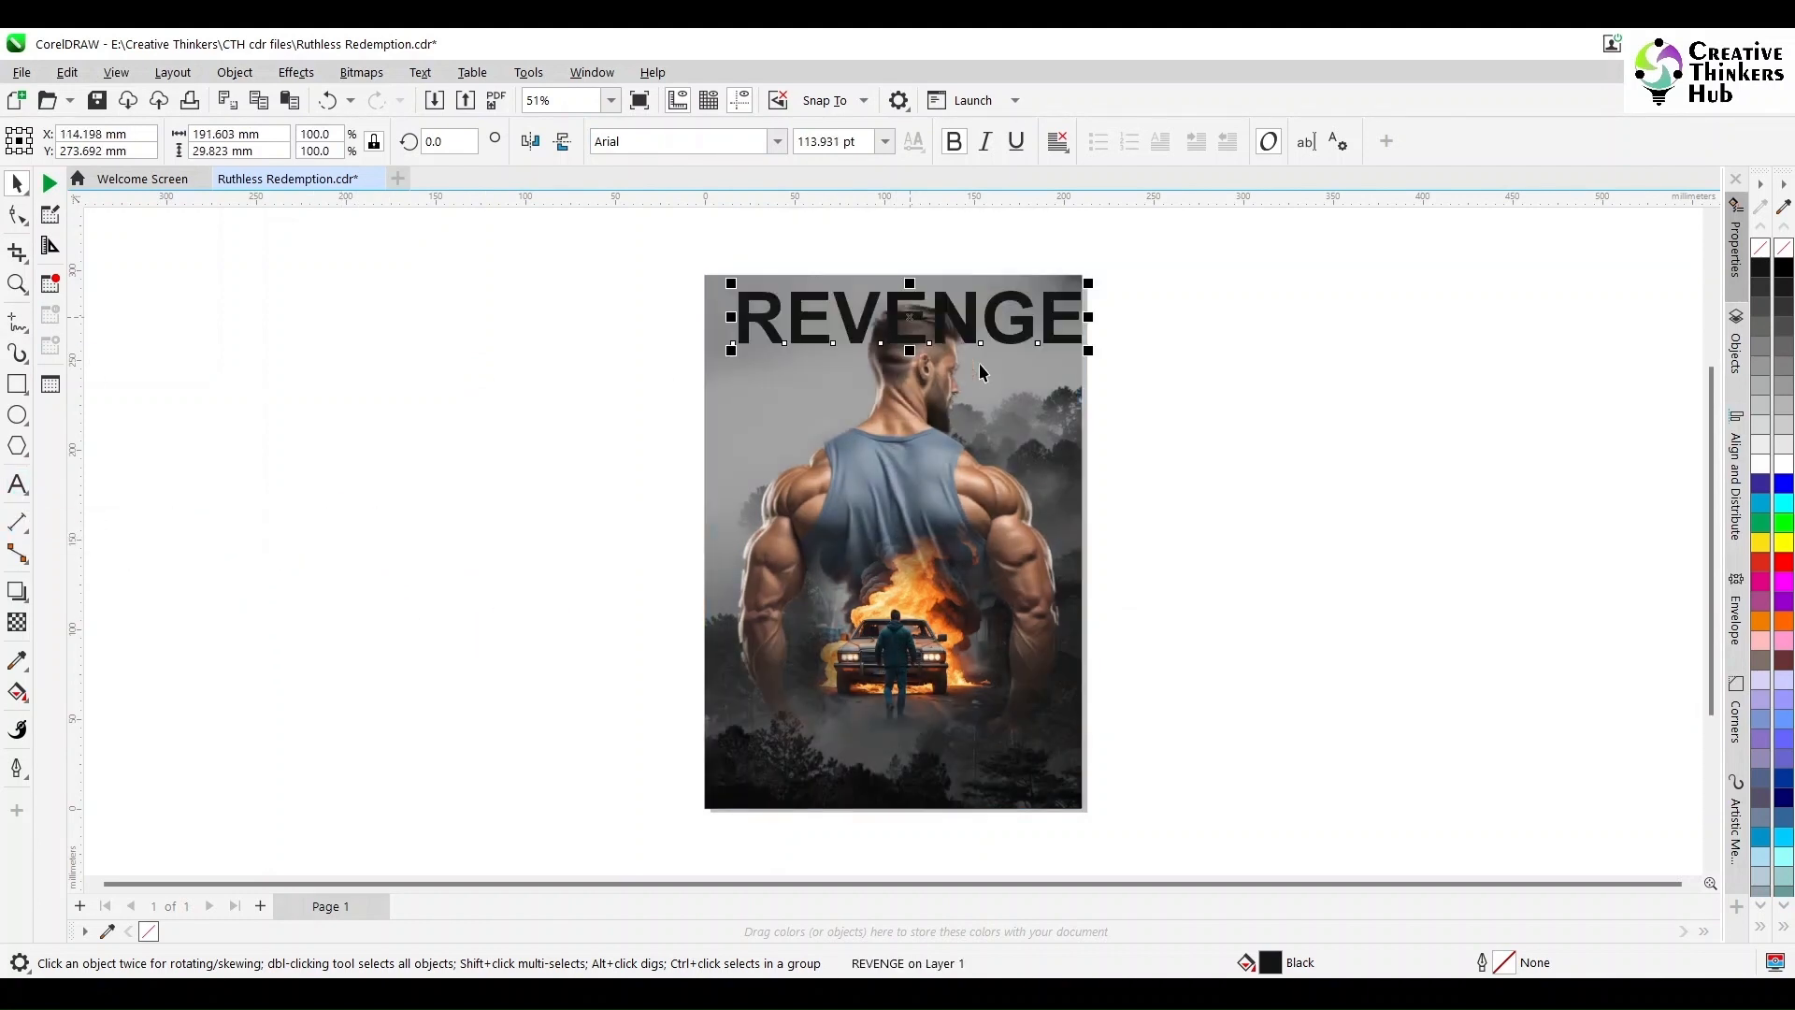
{"action": "key", "text": "Escape"}
{"action": "left_click", "coordinate": [1044, 342]}
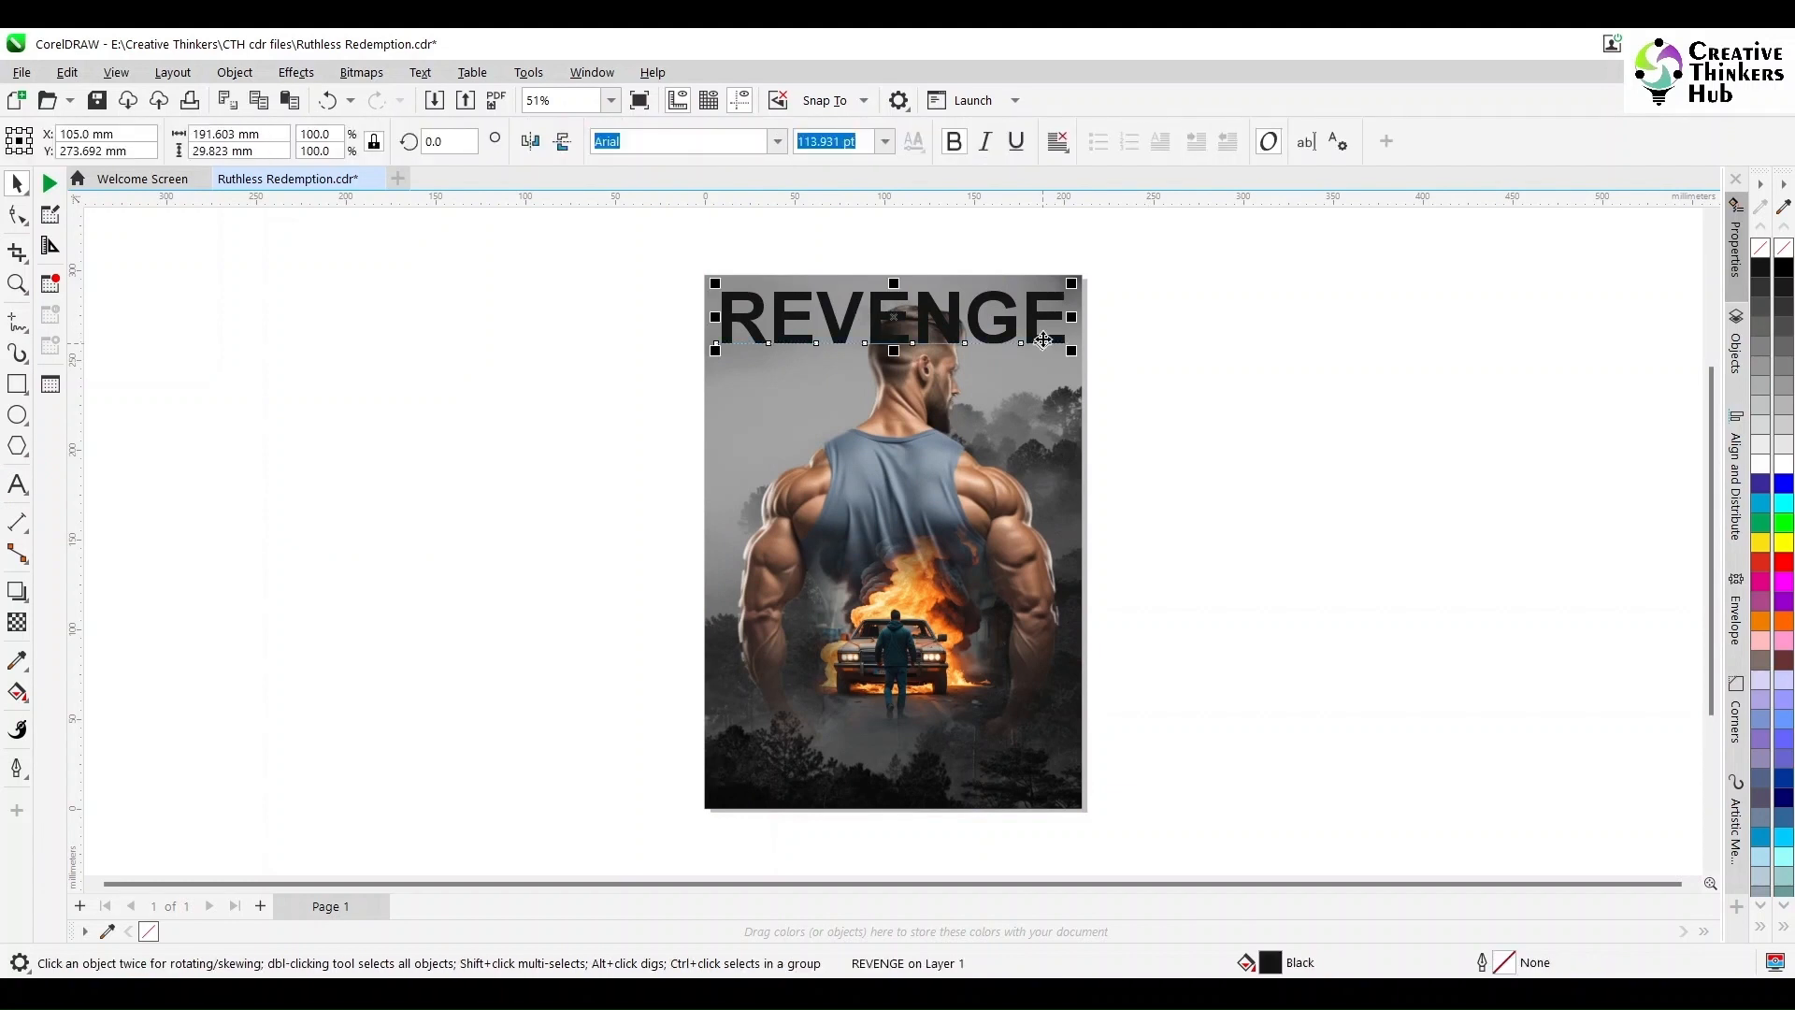
Apply a 50% uniform transparency to the REVENGE title and fill it with red (#FF0000)
{"action": "left_click", "coordinate": [1784, 357]}
{"action": "left_click", "coordinate": [17, 621]}
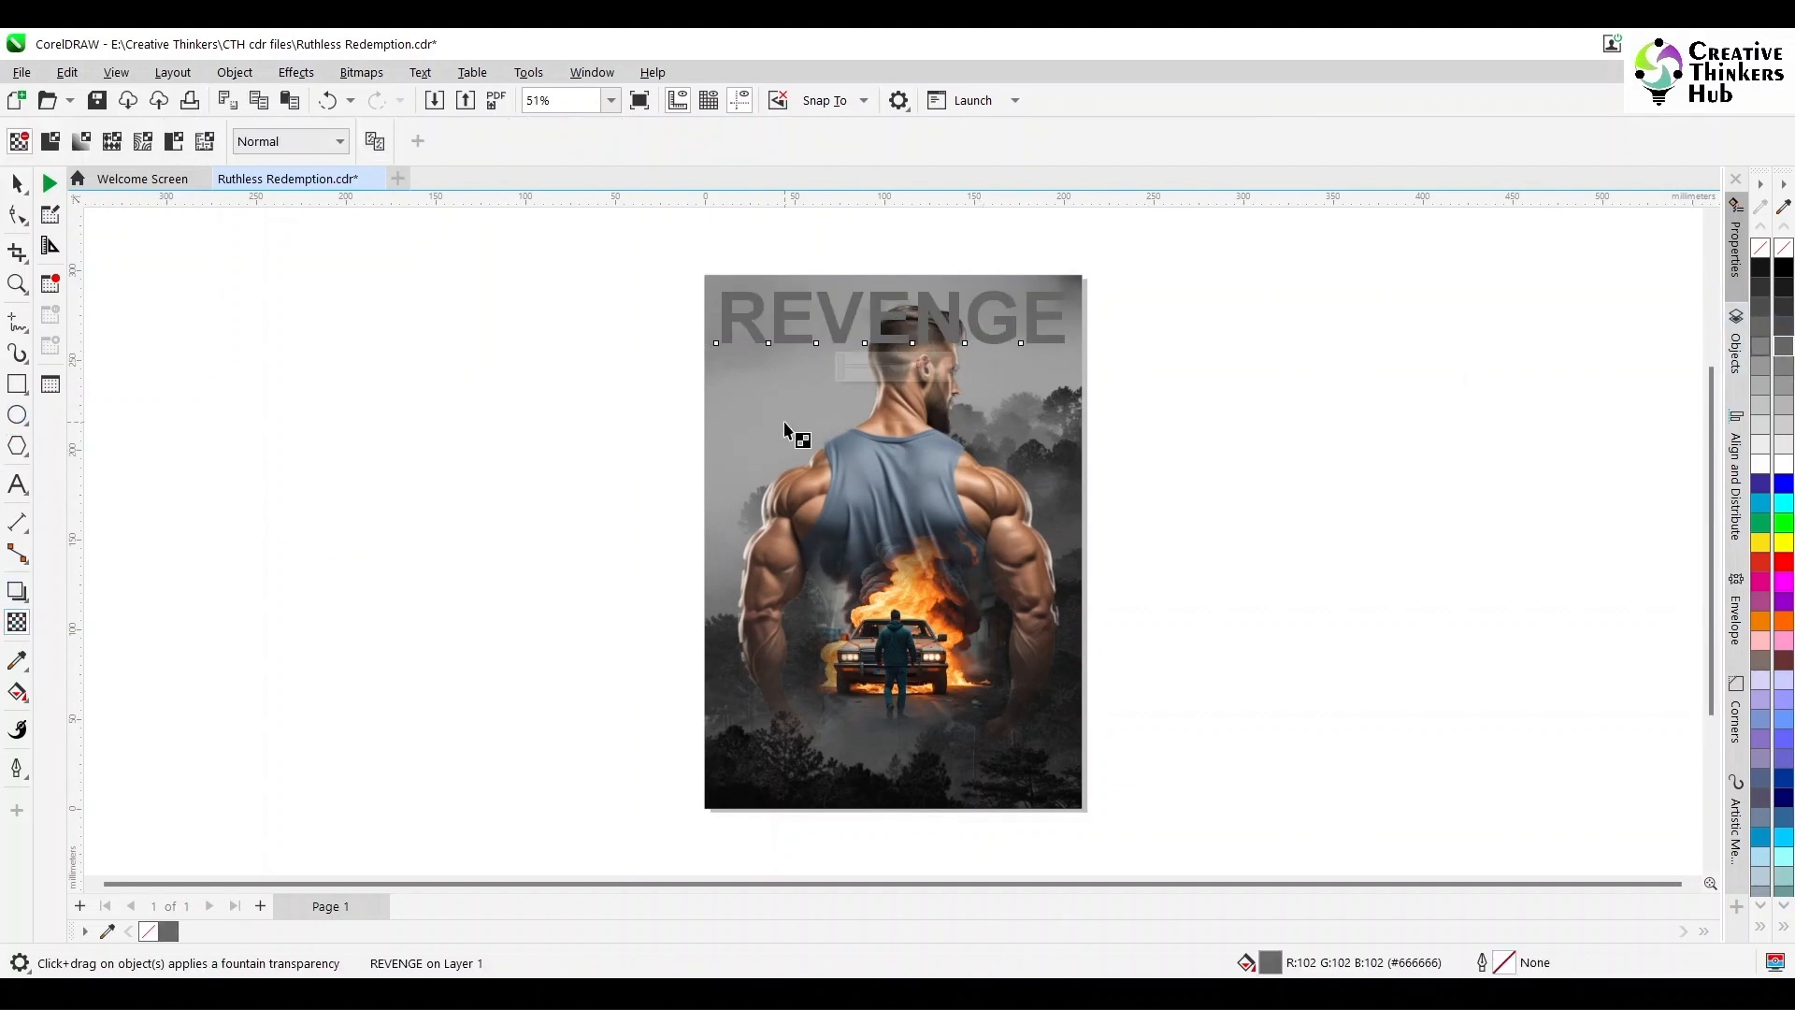
{"action": "left_click", "coordinate": [50, 141]}
{"action": "left_click", "coordinate": [1783, 561]}
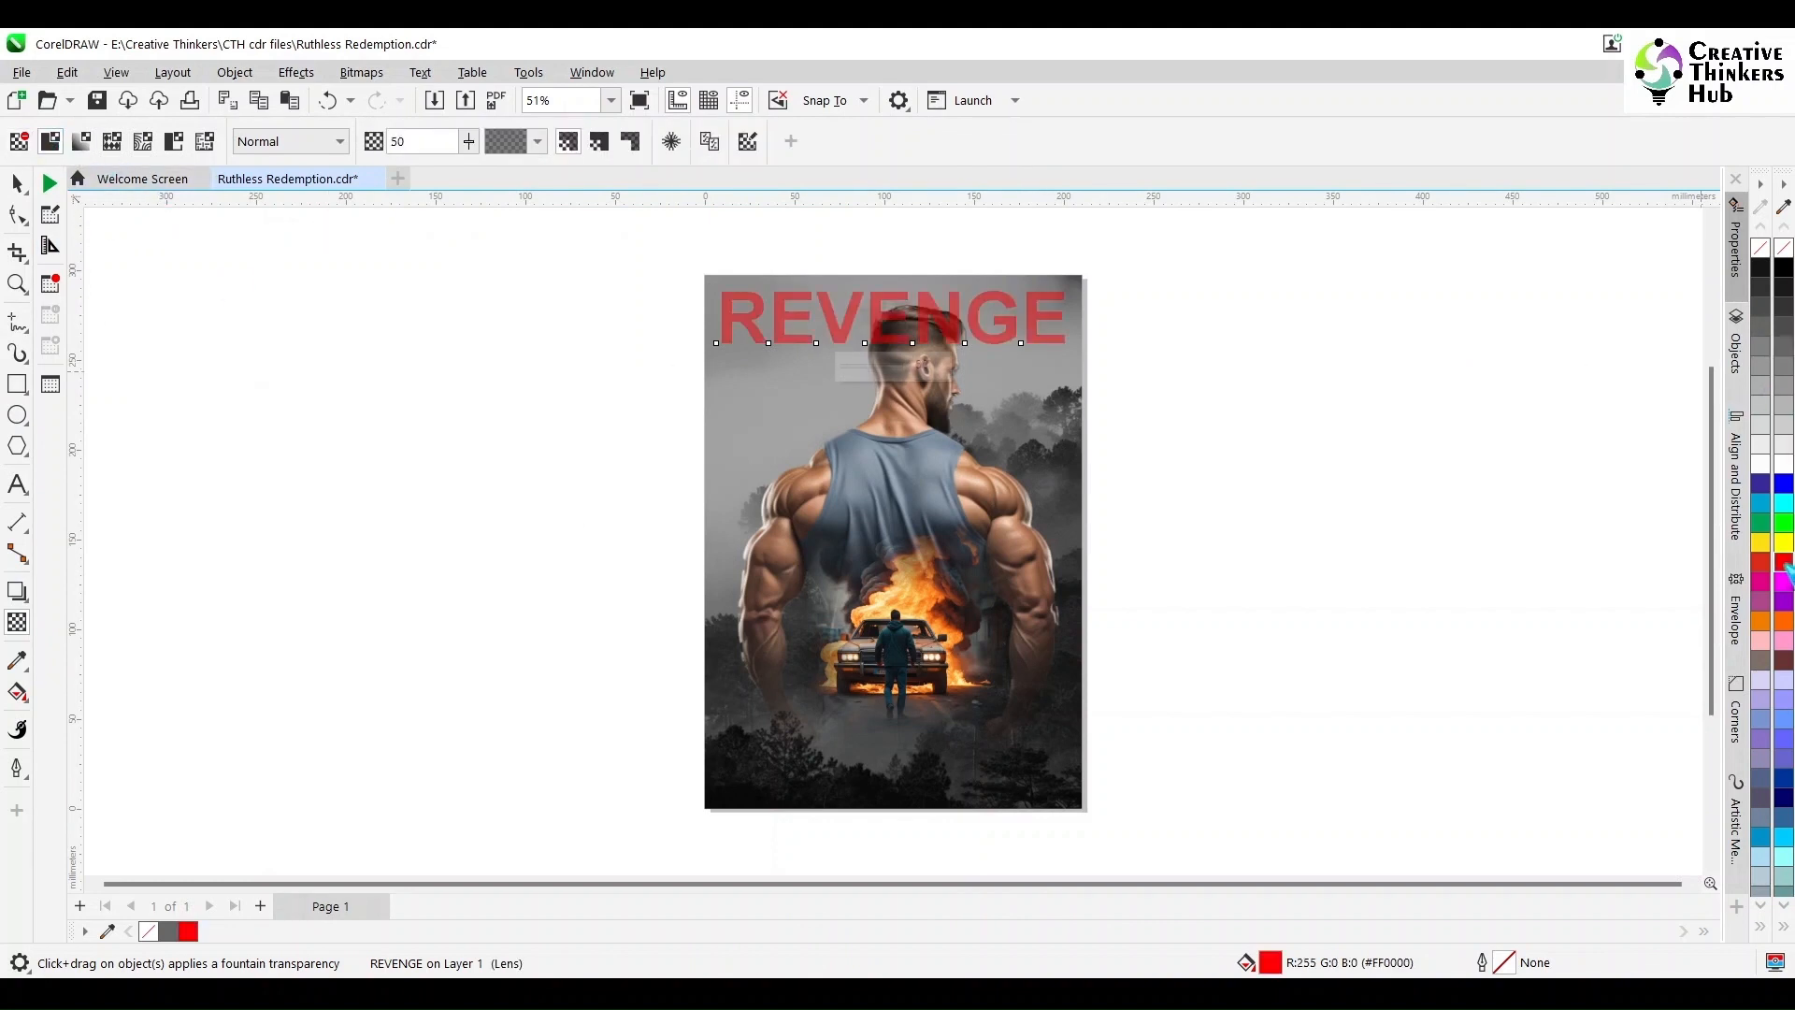
Place the REVENGE title behind the man and shrink it around its centre to about 136 mm wide
{"action": "scroll", "coordinate": [946, 398], "scroll_direction": "up", "scroll_amount": 1}
{"action": "key", "text": "space"}
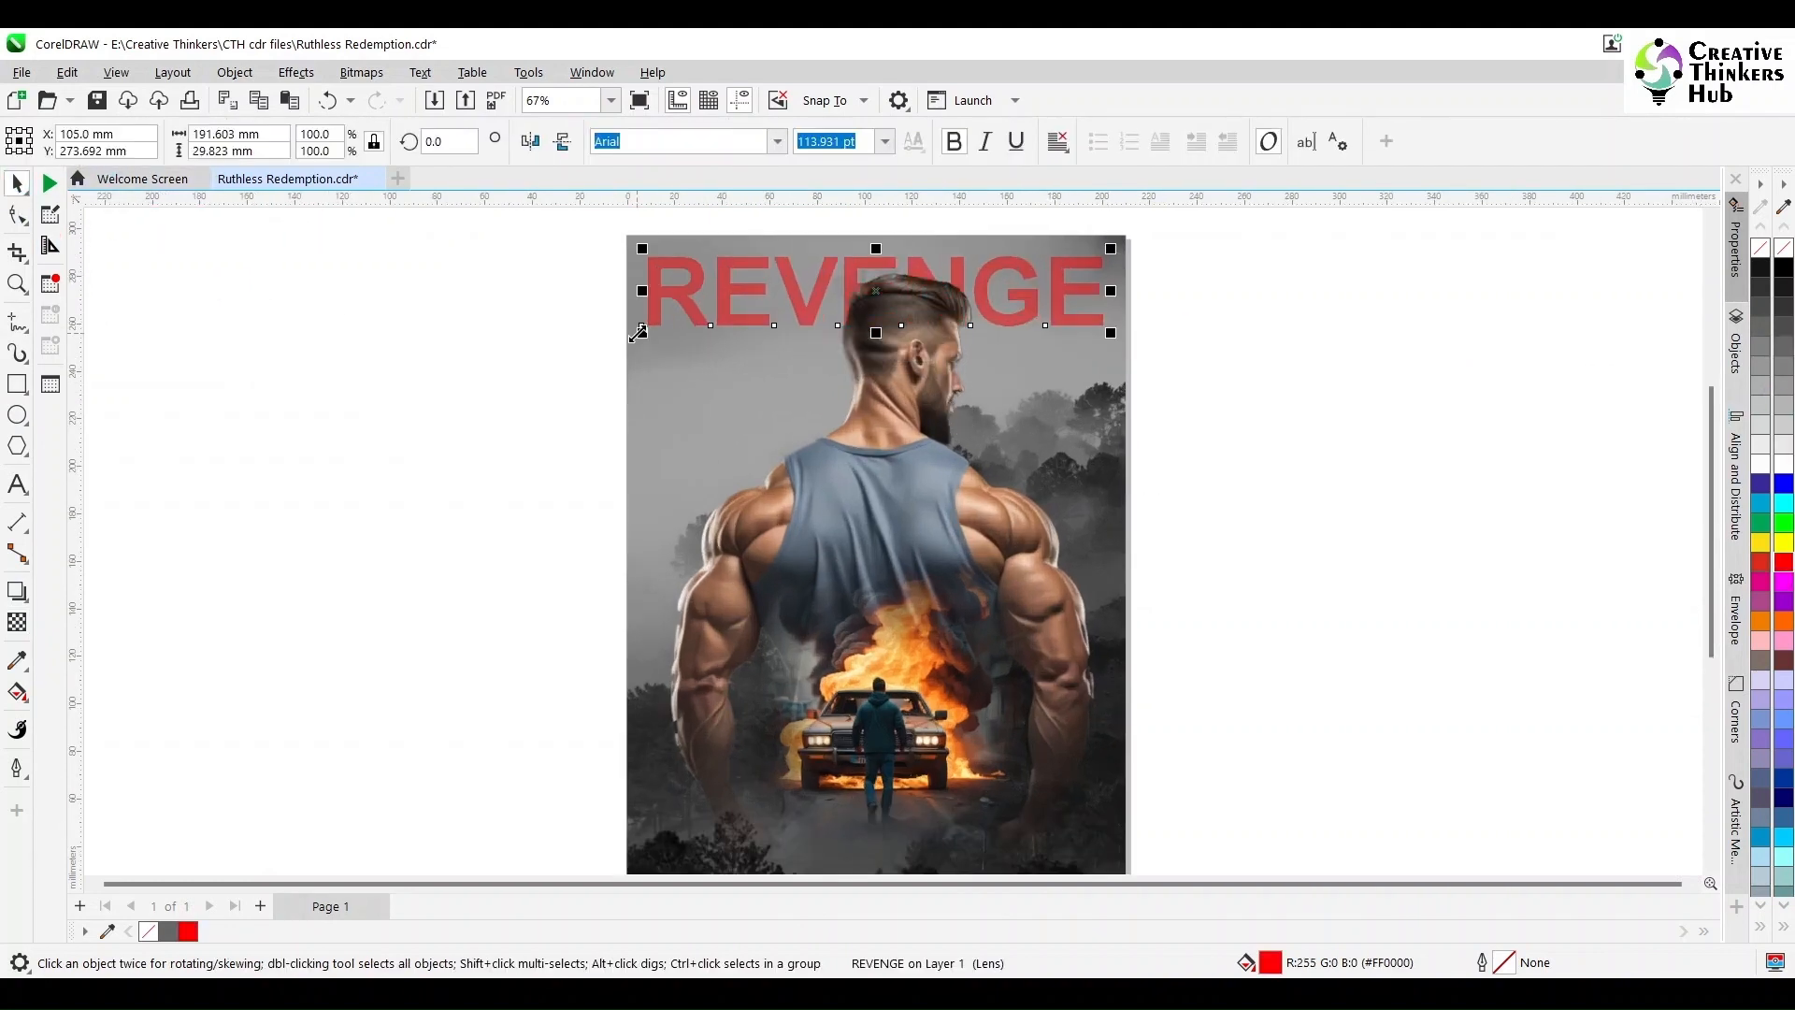
{"action": "left_click_drag", "start_coordinate": [637, 334], "coordinate": [645, 322]}
Move the REVENGE title up and across to the poster's upper-right corner
{"action": "left_click", "coordinate": [979, 272]}
{"action": "left_click", "coordinate": [1236, 310]}
{"action": "left_click", "coordinate": [1020, 274]}
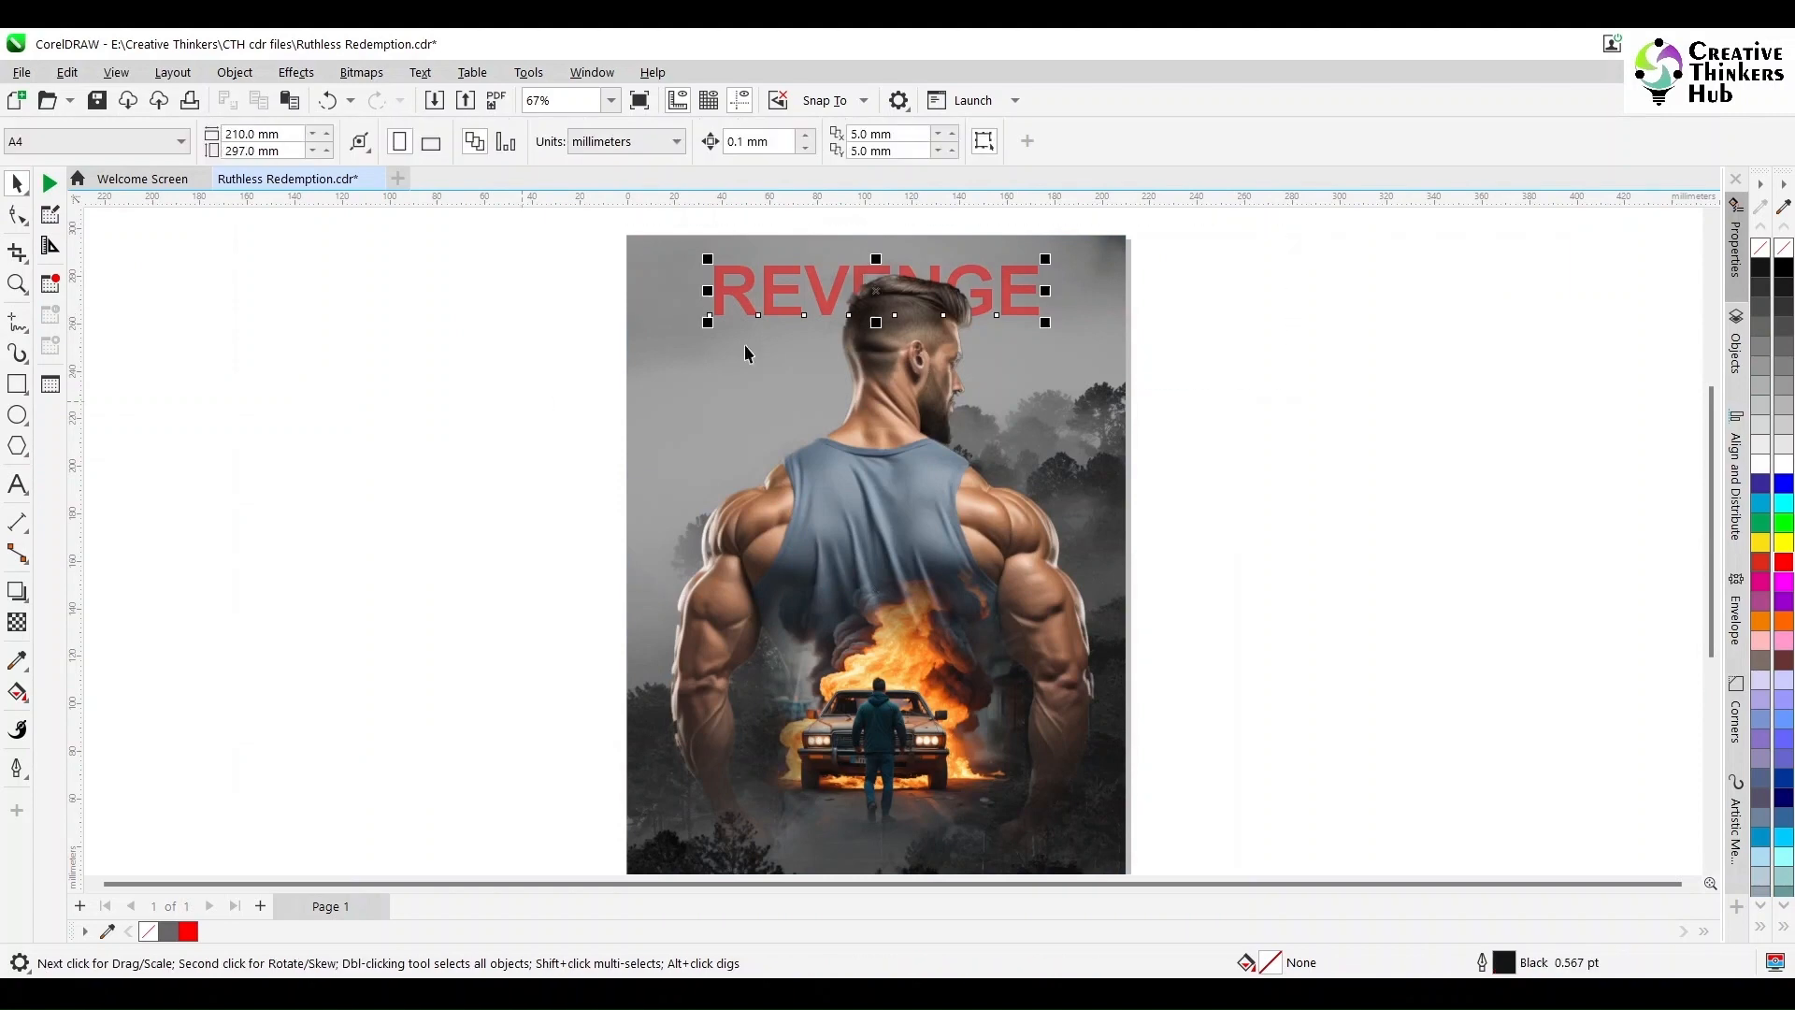
{"action": "left_click_drag", "start_coordinate": [748, 295], "coordinate": [834, 283]}
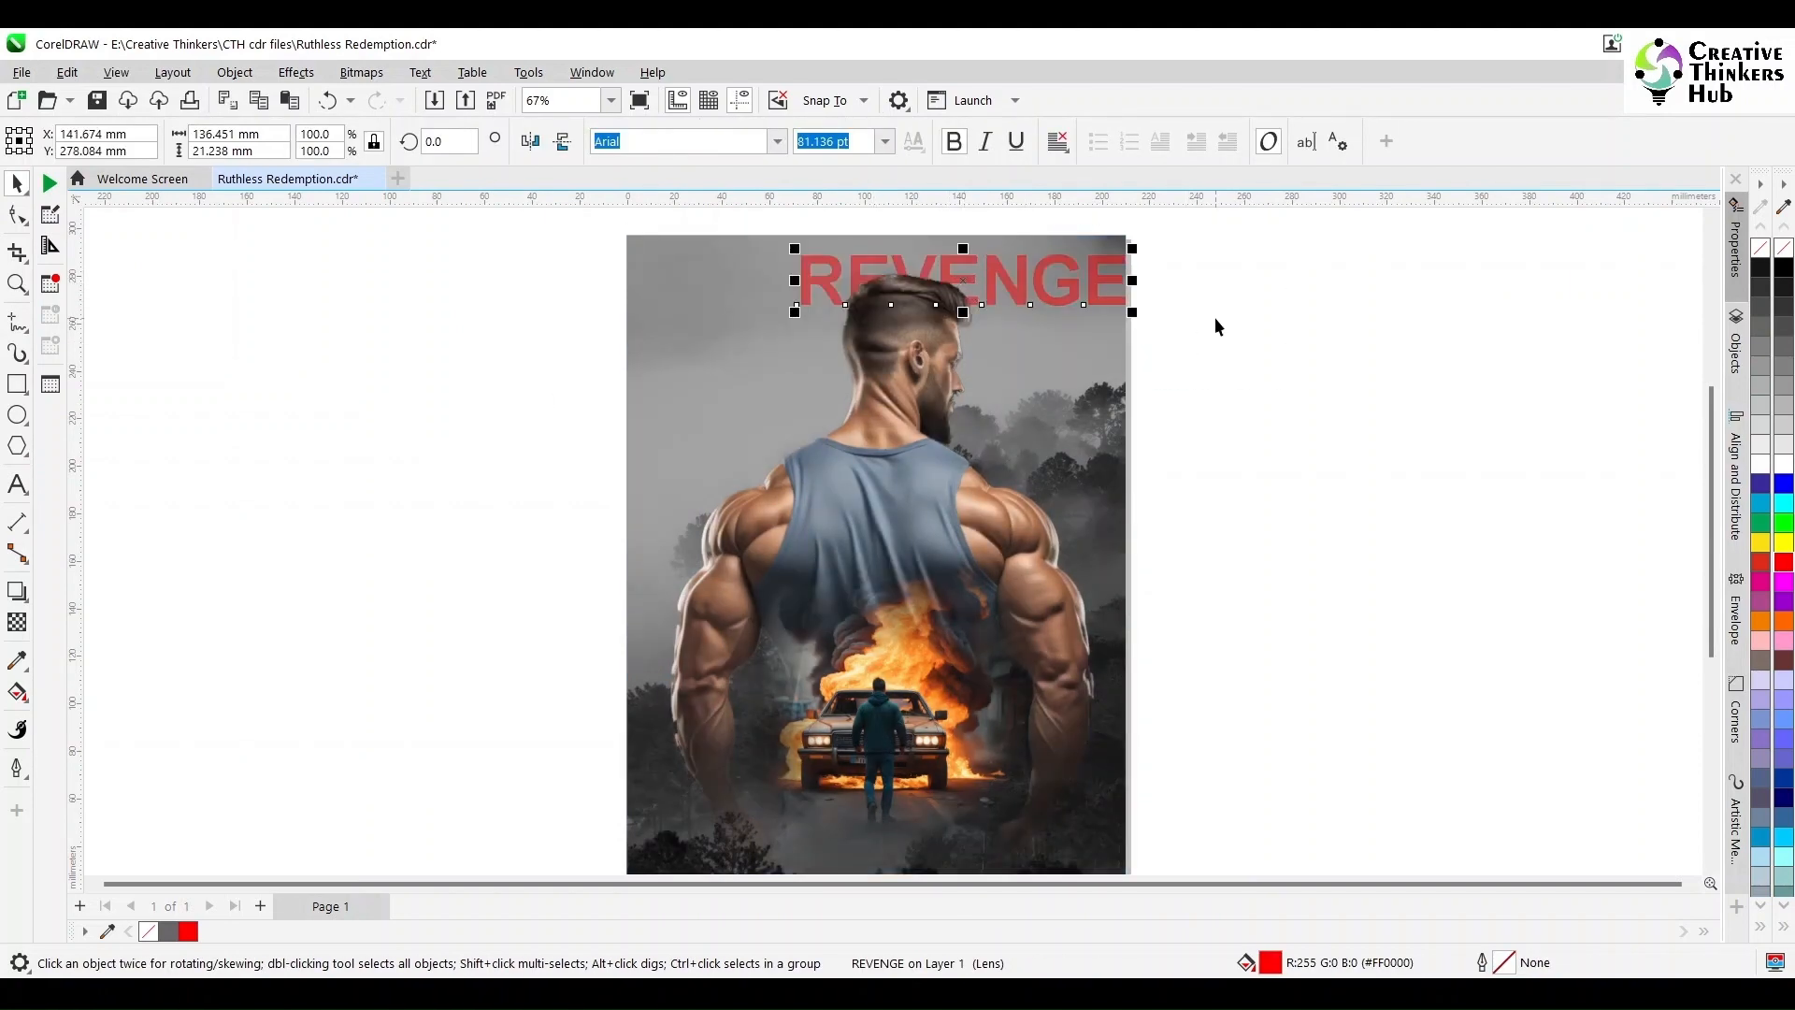
Nudge the REVENGE title left until it sits inside the poster's right edge, then raise it 2 mm towards the top
{"action": "key", "text": "Left"}
{"action": "key", "text": "Left"}
{"action": "key", "text": "Left"}
{"action": "key", "text": "Left"}
{"action": "key", "text": "Left"}
{"action": "key", "text": "Left"}
{"action": "key", "text": "Left"}
{"action": "key", "text": "Left"}
{"action": "key", "text": "Left"}
{"action": "key", "text": "Left"}
{"action": "left_click", "coordinate": [1214, 317]}
{"action": "left_click_drag", "start_coordinate": [774, 140], "coordinate": [531, 160]}
{"action": "type", "text": "2"}
{"action": "key", "text": "Return"}
{"action": "left_click_drag", "start_coordinate": [1343, 213], "coordinate": [679, 363]}
{"action": "key", "text": "Left"}
{"action": "key", "text": "Left"}
{"action": "key", "text": "Left"}
{"action": "key", "text": "Left"}
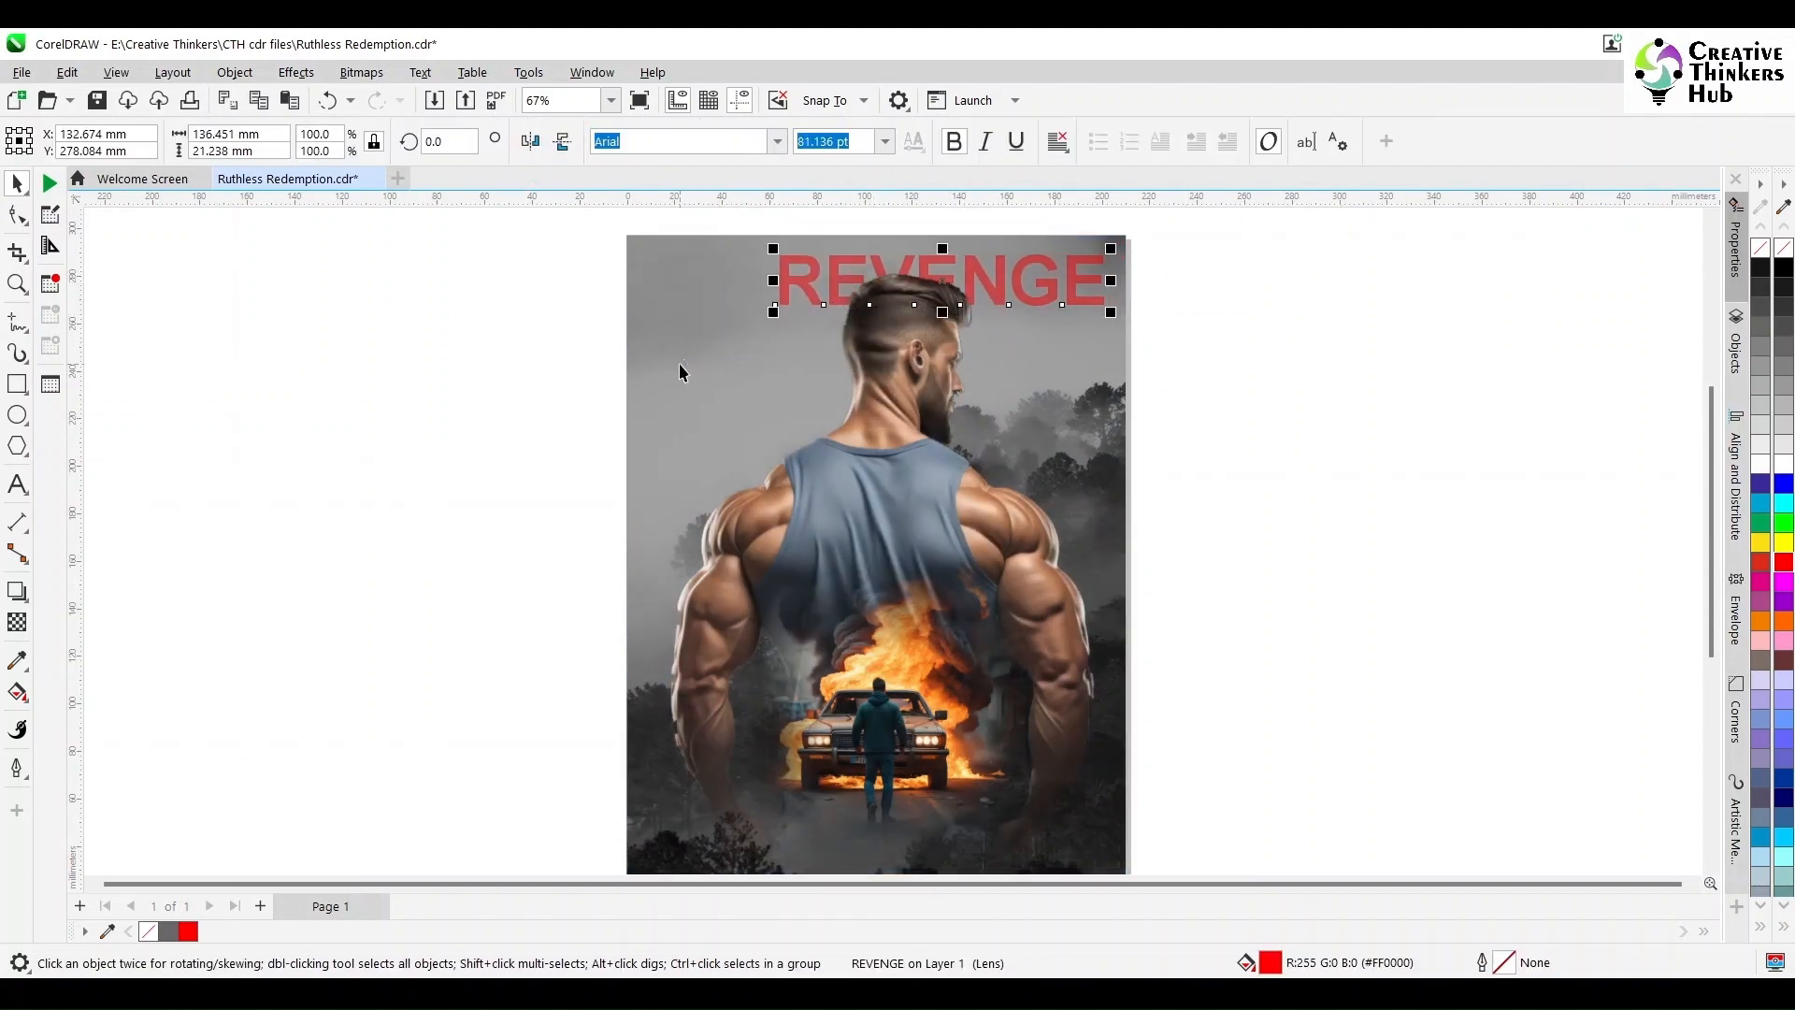
{"action": "key", "text": "Up"}
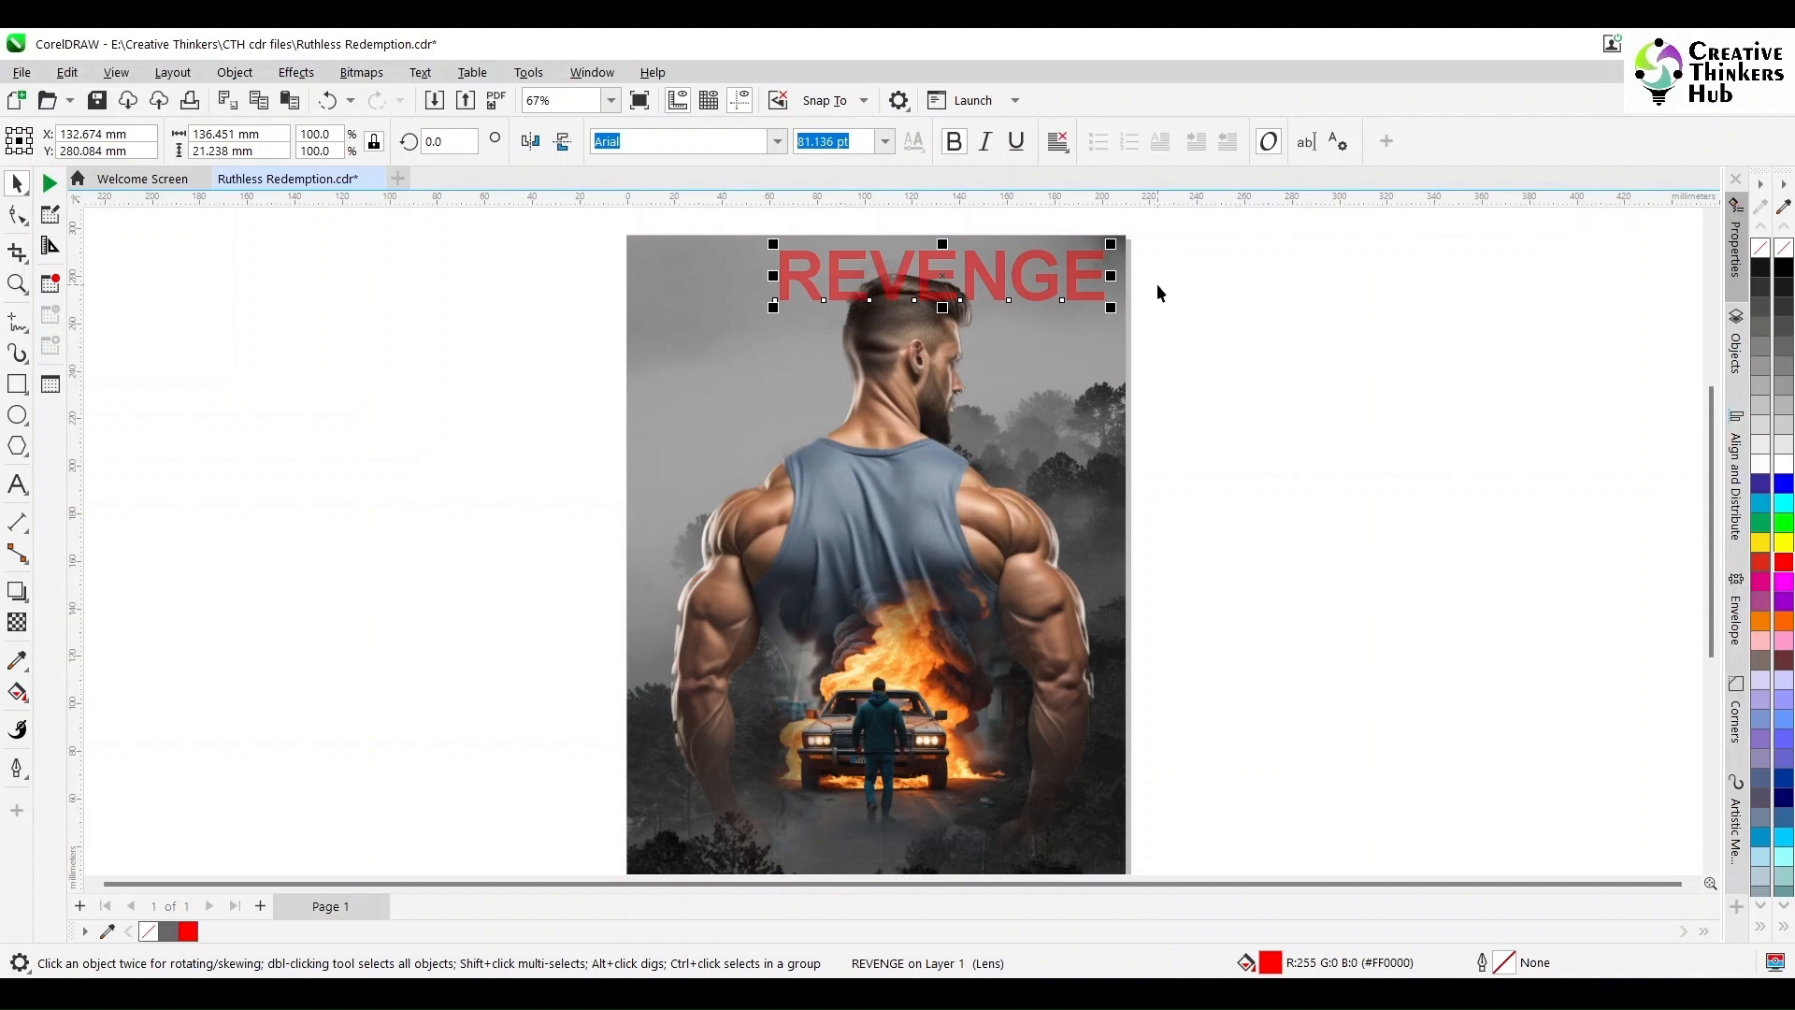
Write RUTHLESS REDEMPTION on the empty area left of the page, in the He's Dead Jim font at about 38.8 pt
{"action": "left_click", "coordinate": [328, 620]}
{"action": "left_click", "coordinate": [17, 484]}
{"action": "left_click", "coordinate": [192, 478]}
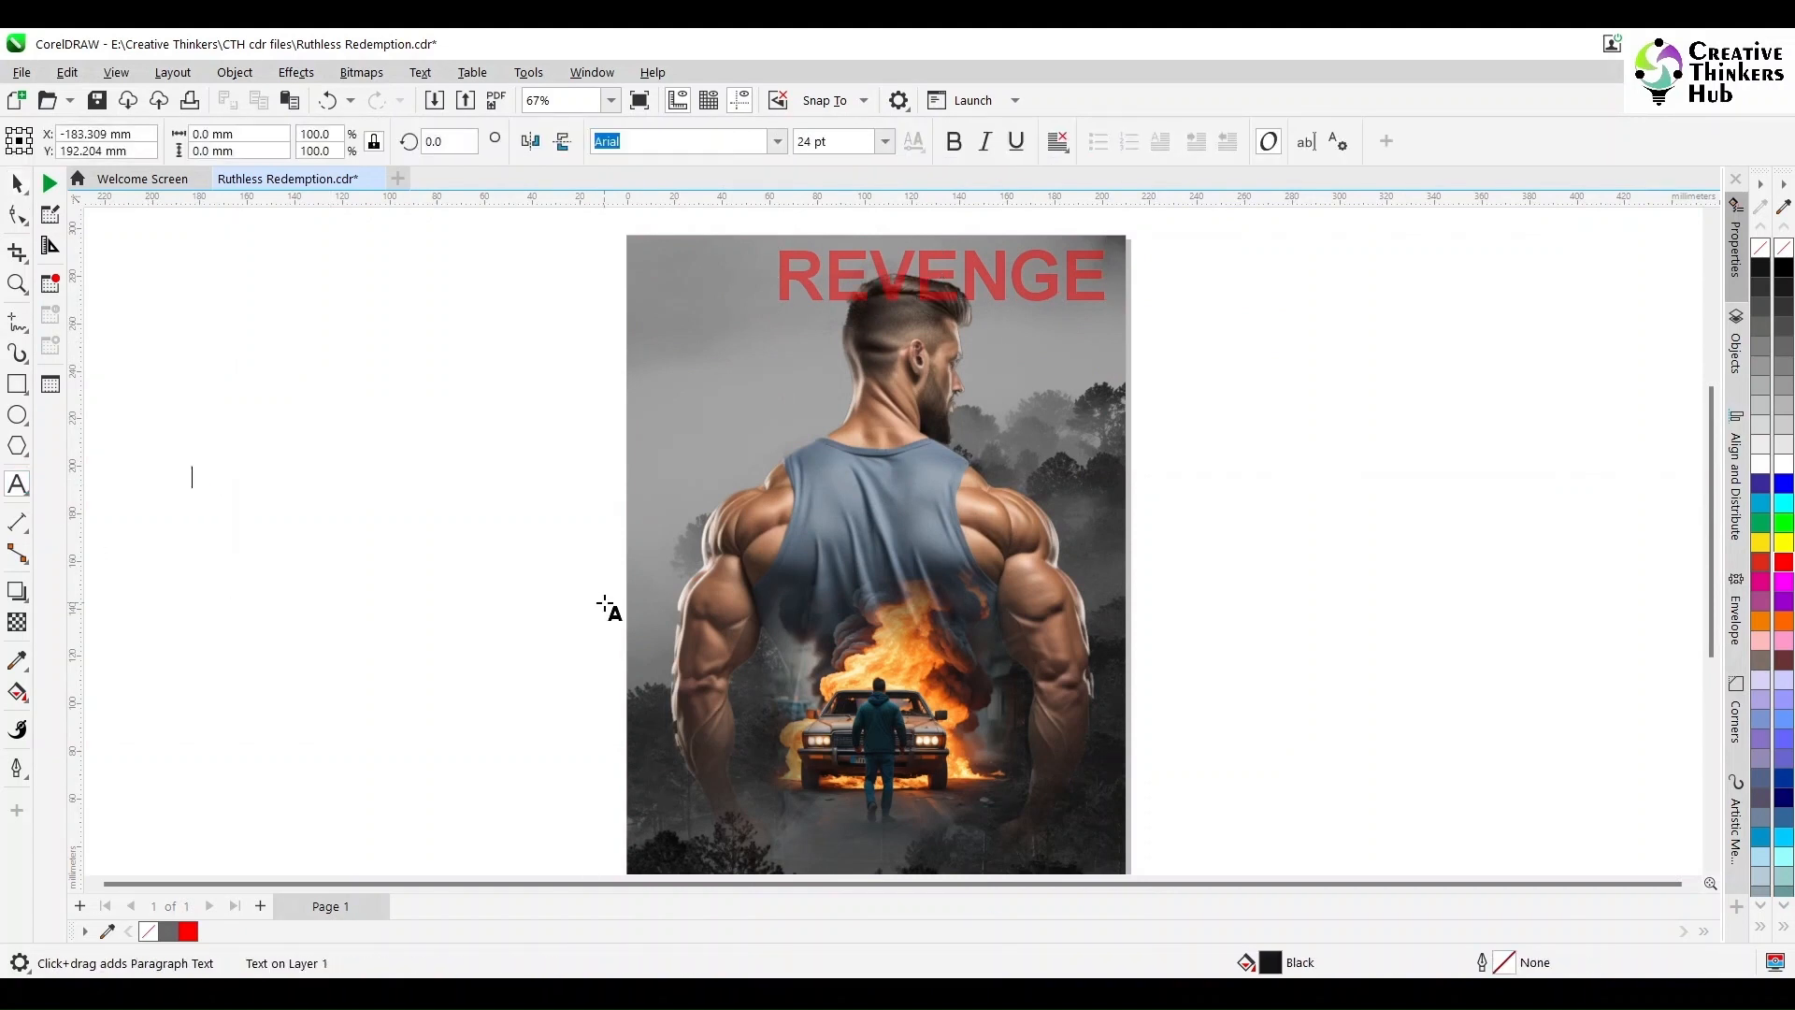
{"action": "type", "text": "RUTHLESS REDEMPTIO"}
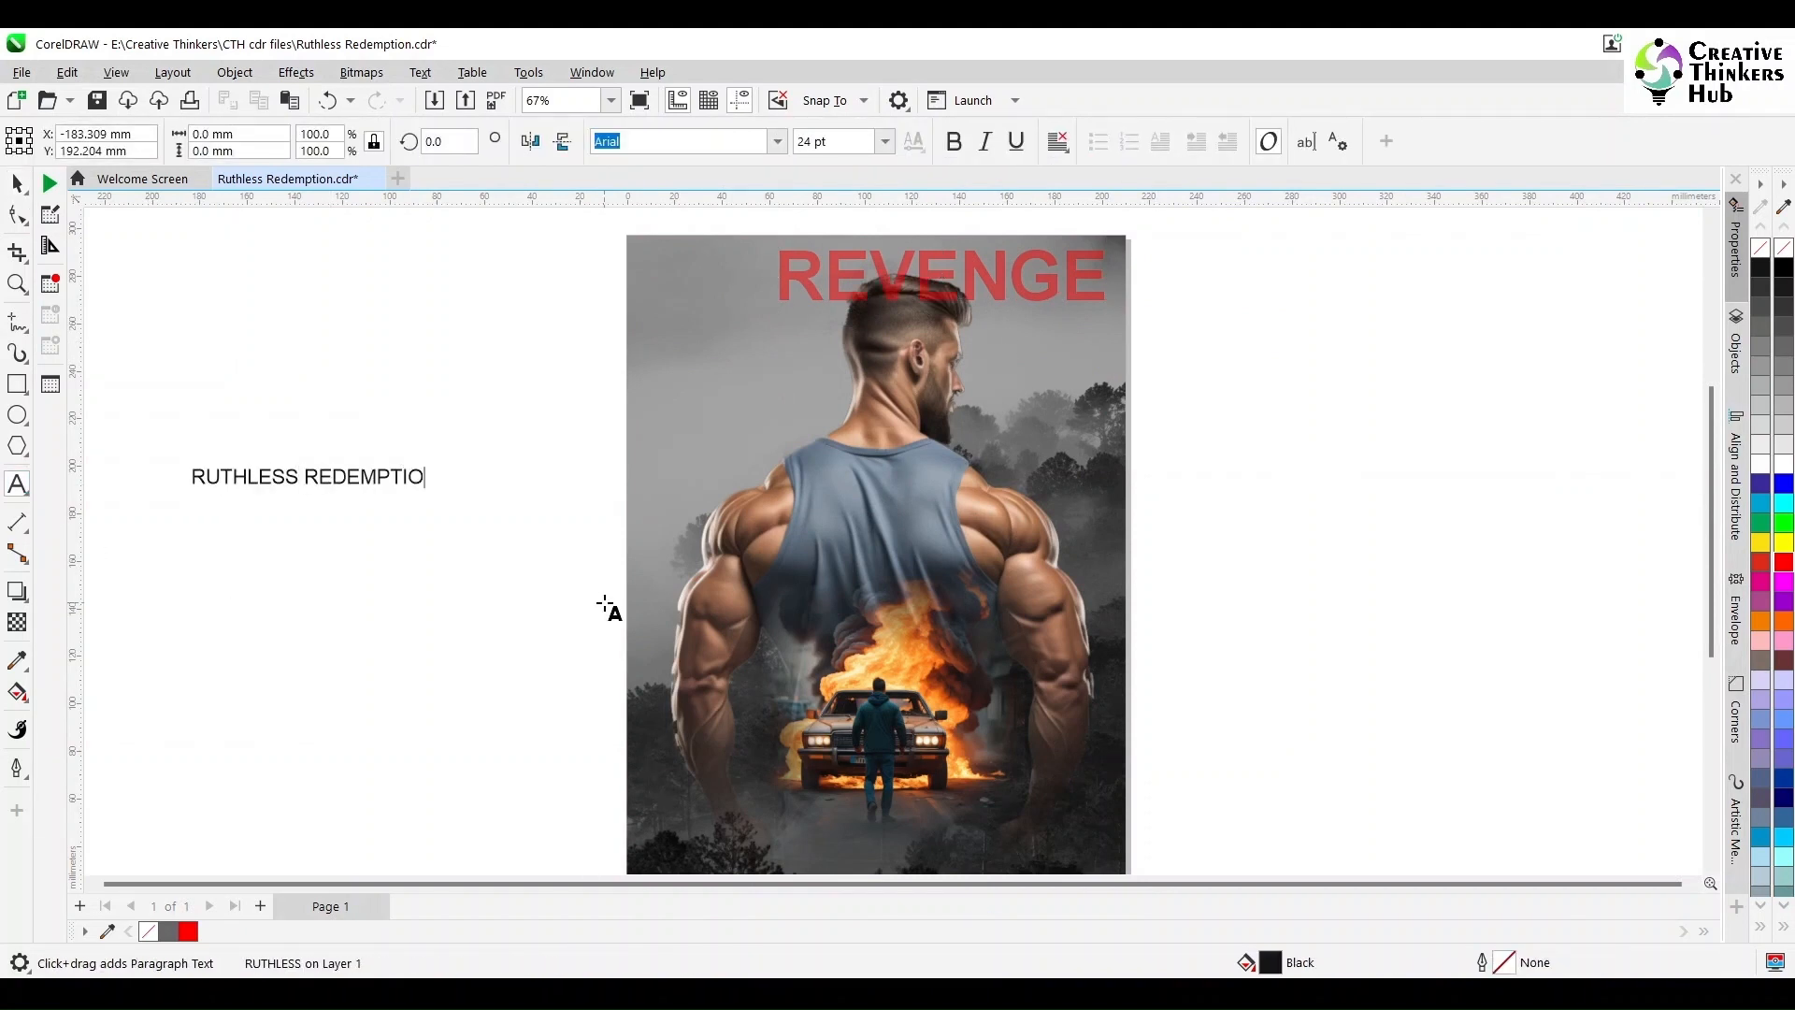
{"action": "type", "text": "N"}
{"action": "left_click", "coordinate": [17, 183]}
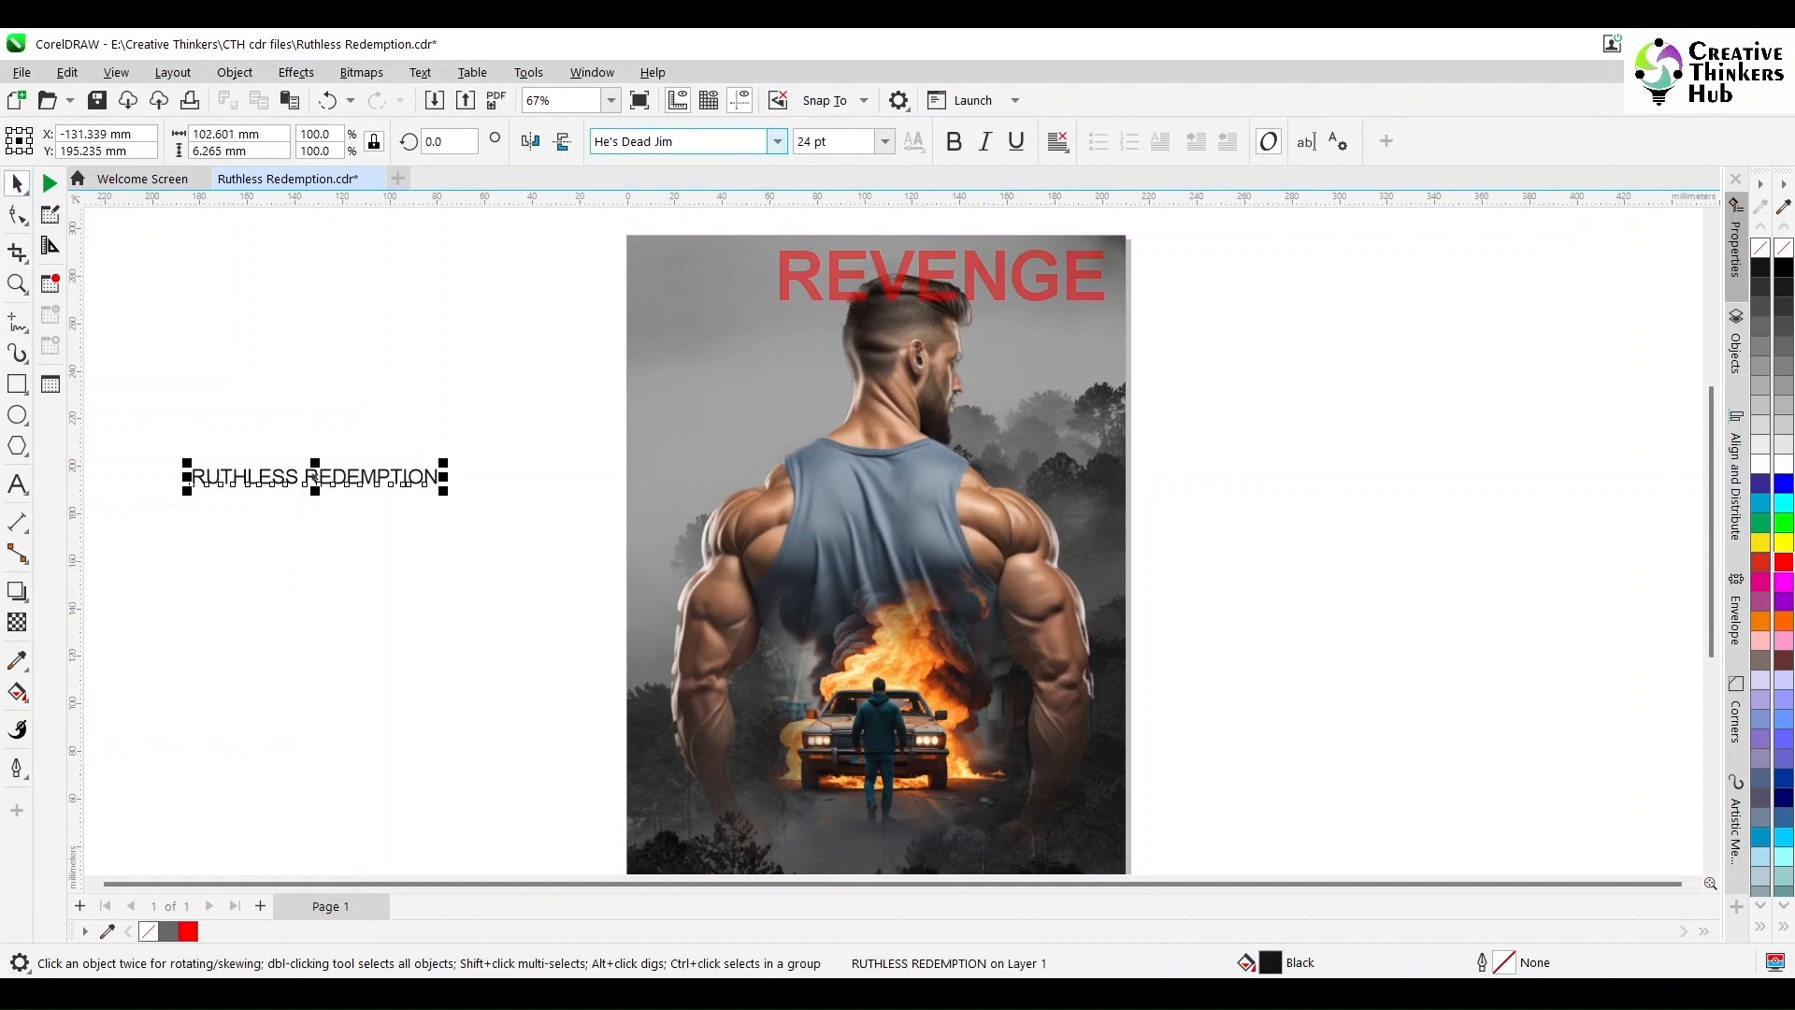
{"action": "key", "text": "Return"}
{"action": "left_click_drag", "start_coordinate": [443, 409], "coordinate": [475, 398]}
Split REDEMPTION off into its own text object and place it just below RUTHLESS, offset slightly to the right
{"action": "left_click", "coordinate": [17, 485]}
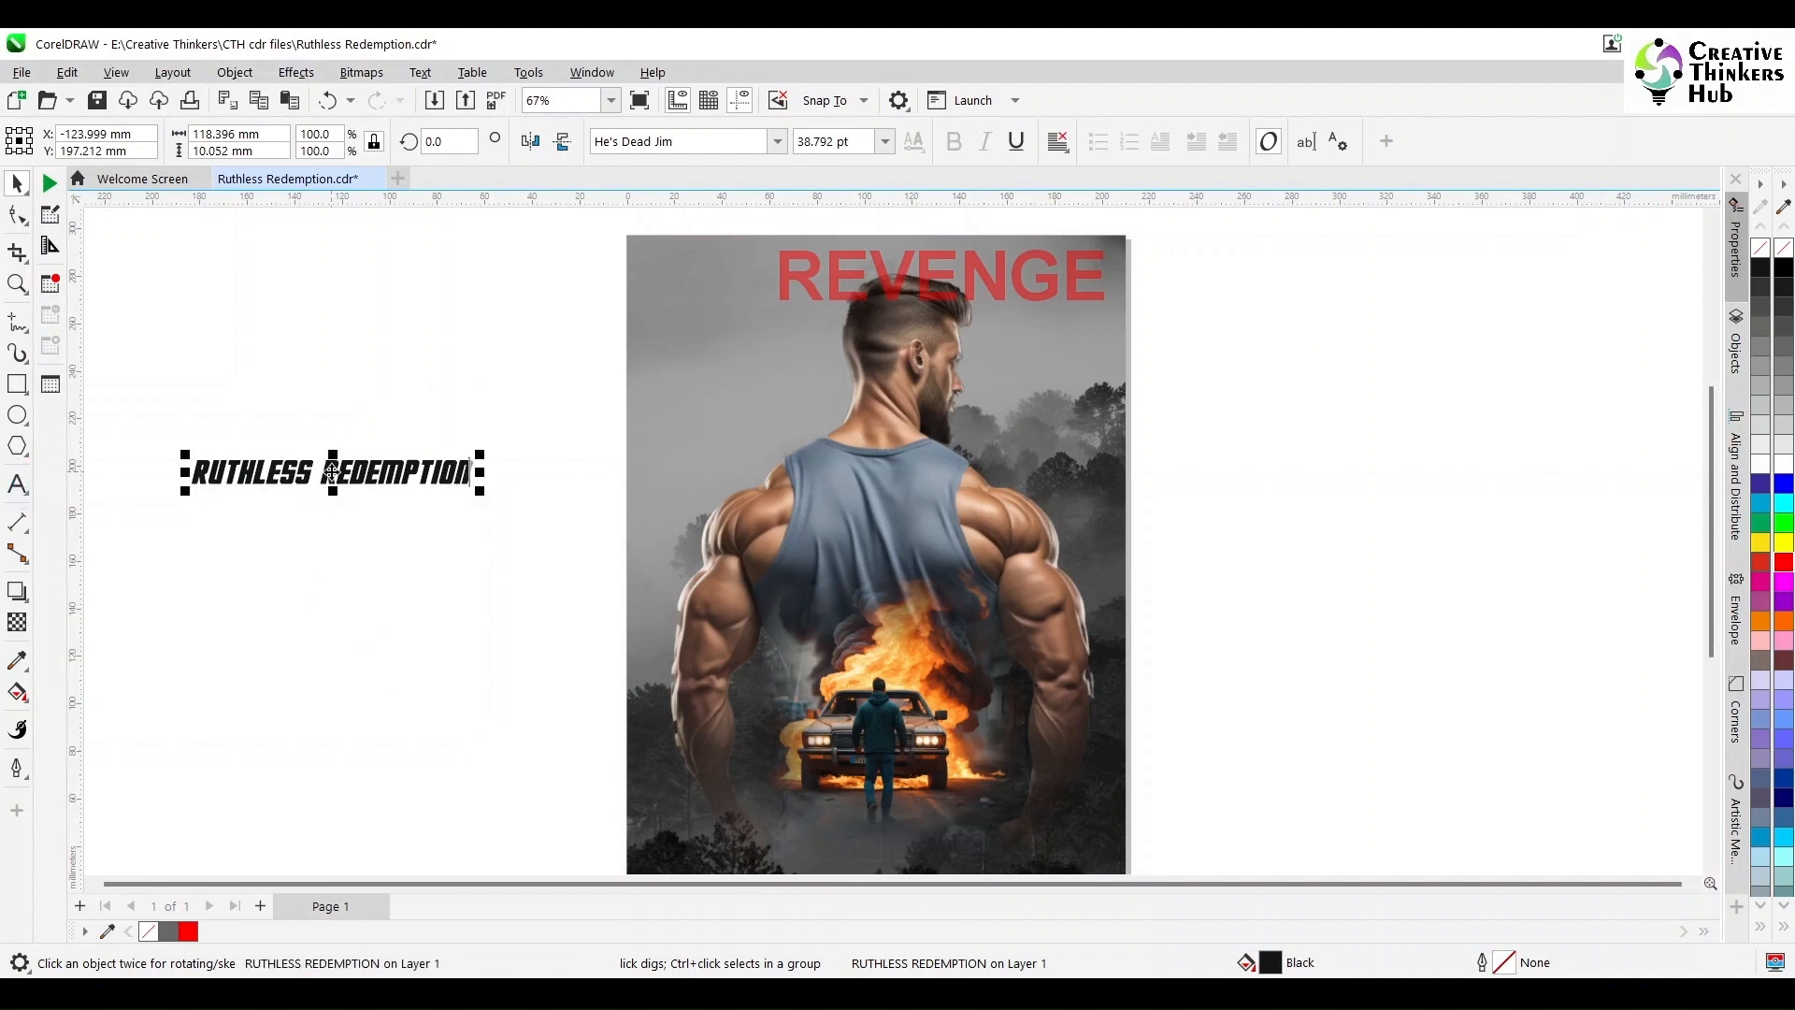
{"action": "left_click_drag", "start_coordinate": [314, 473], "coordinate": [560, 463]}
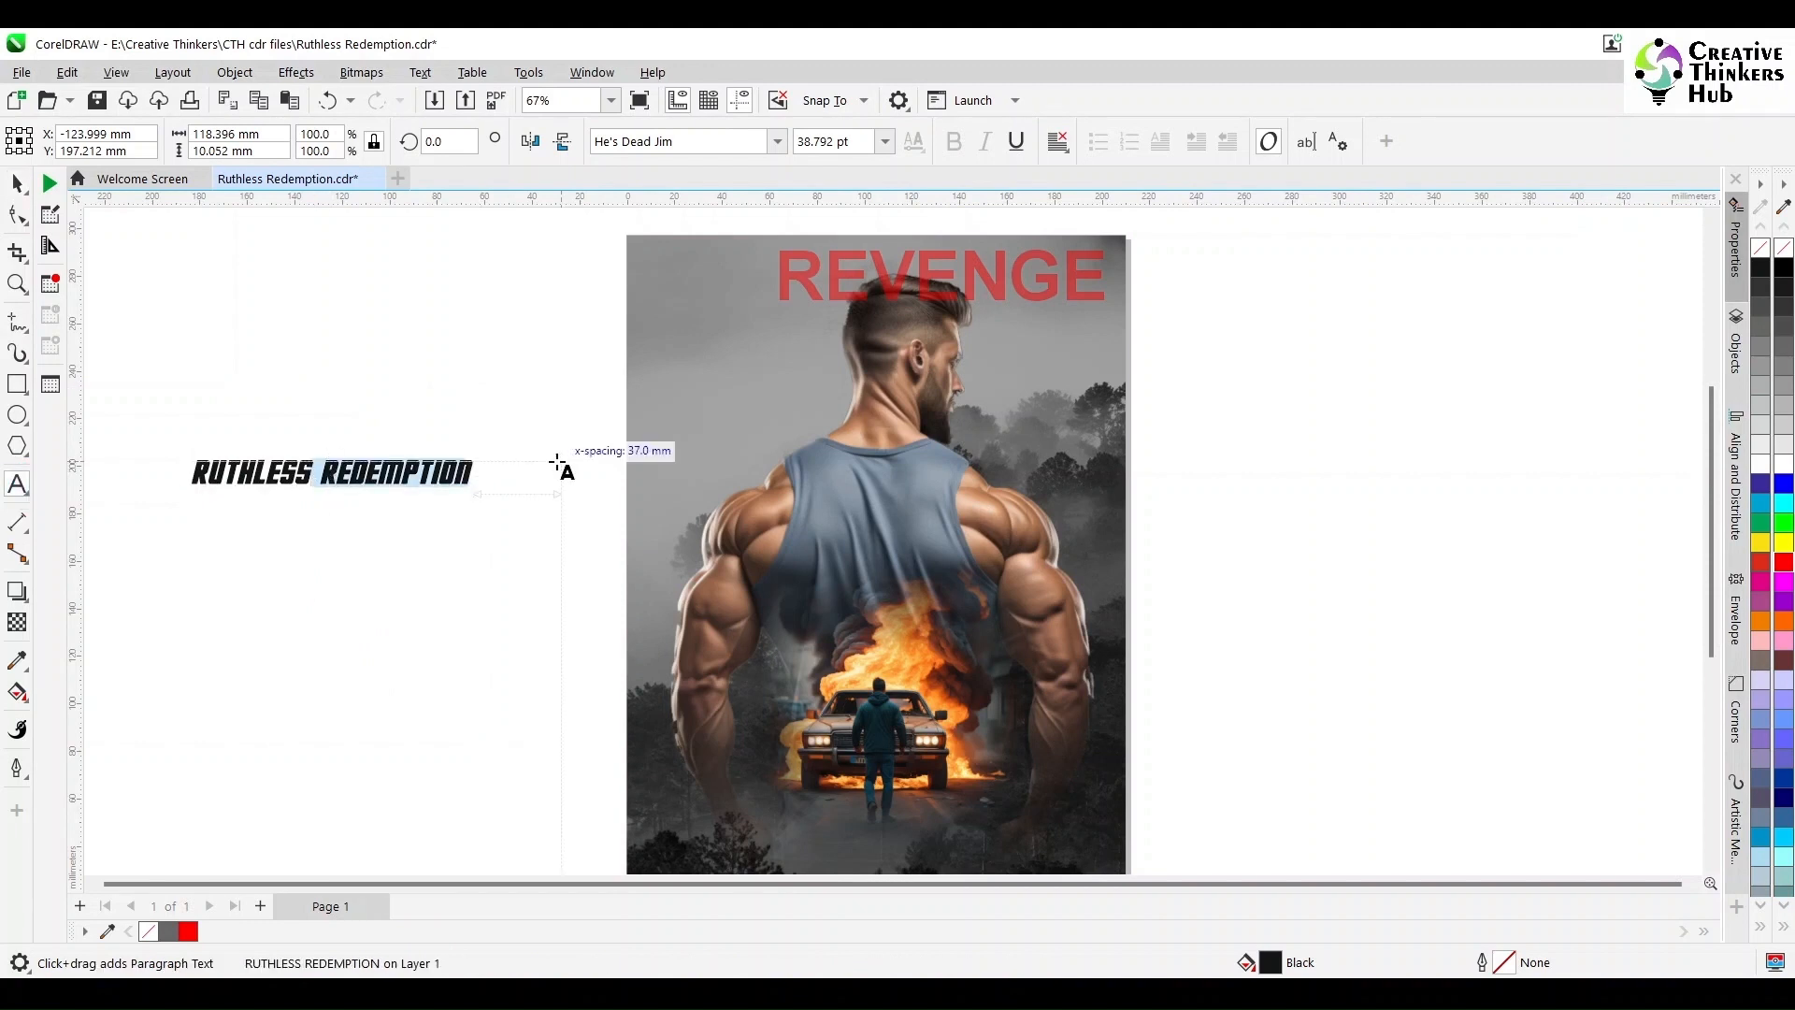
{"action": "key", "text": "ctrl+x"}
{"action": "left_click", "coordinate": [314, 594]}
{"action": "key", "text": "ctrl+v"}
{"action": "left_click", "coordinate": [17, 183]}
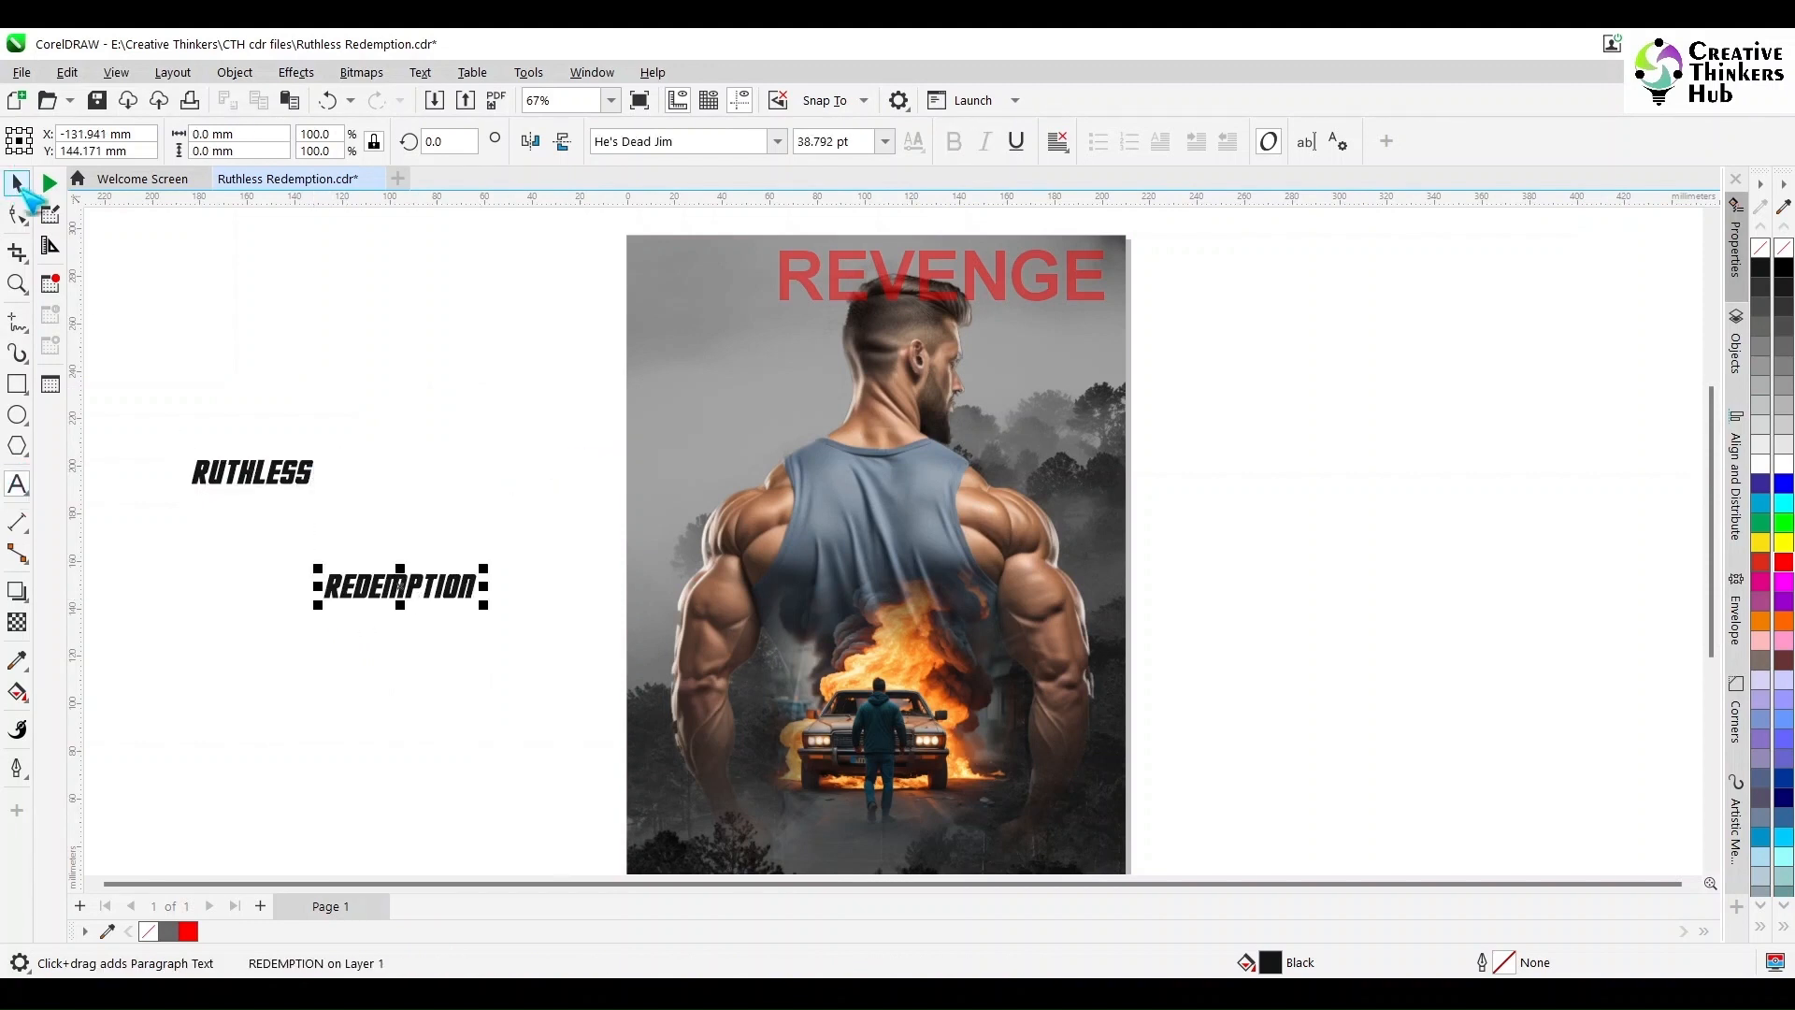
{"action": "left_click", "coordinate": [234, 292]}
{"action": "left_click_drag", "start_coordinate": [381, 594], "coordinate": [265, 509]}
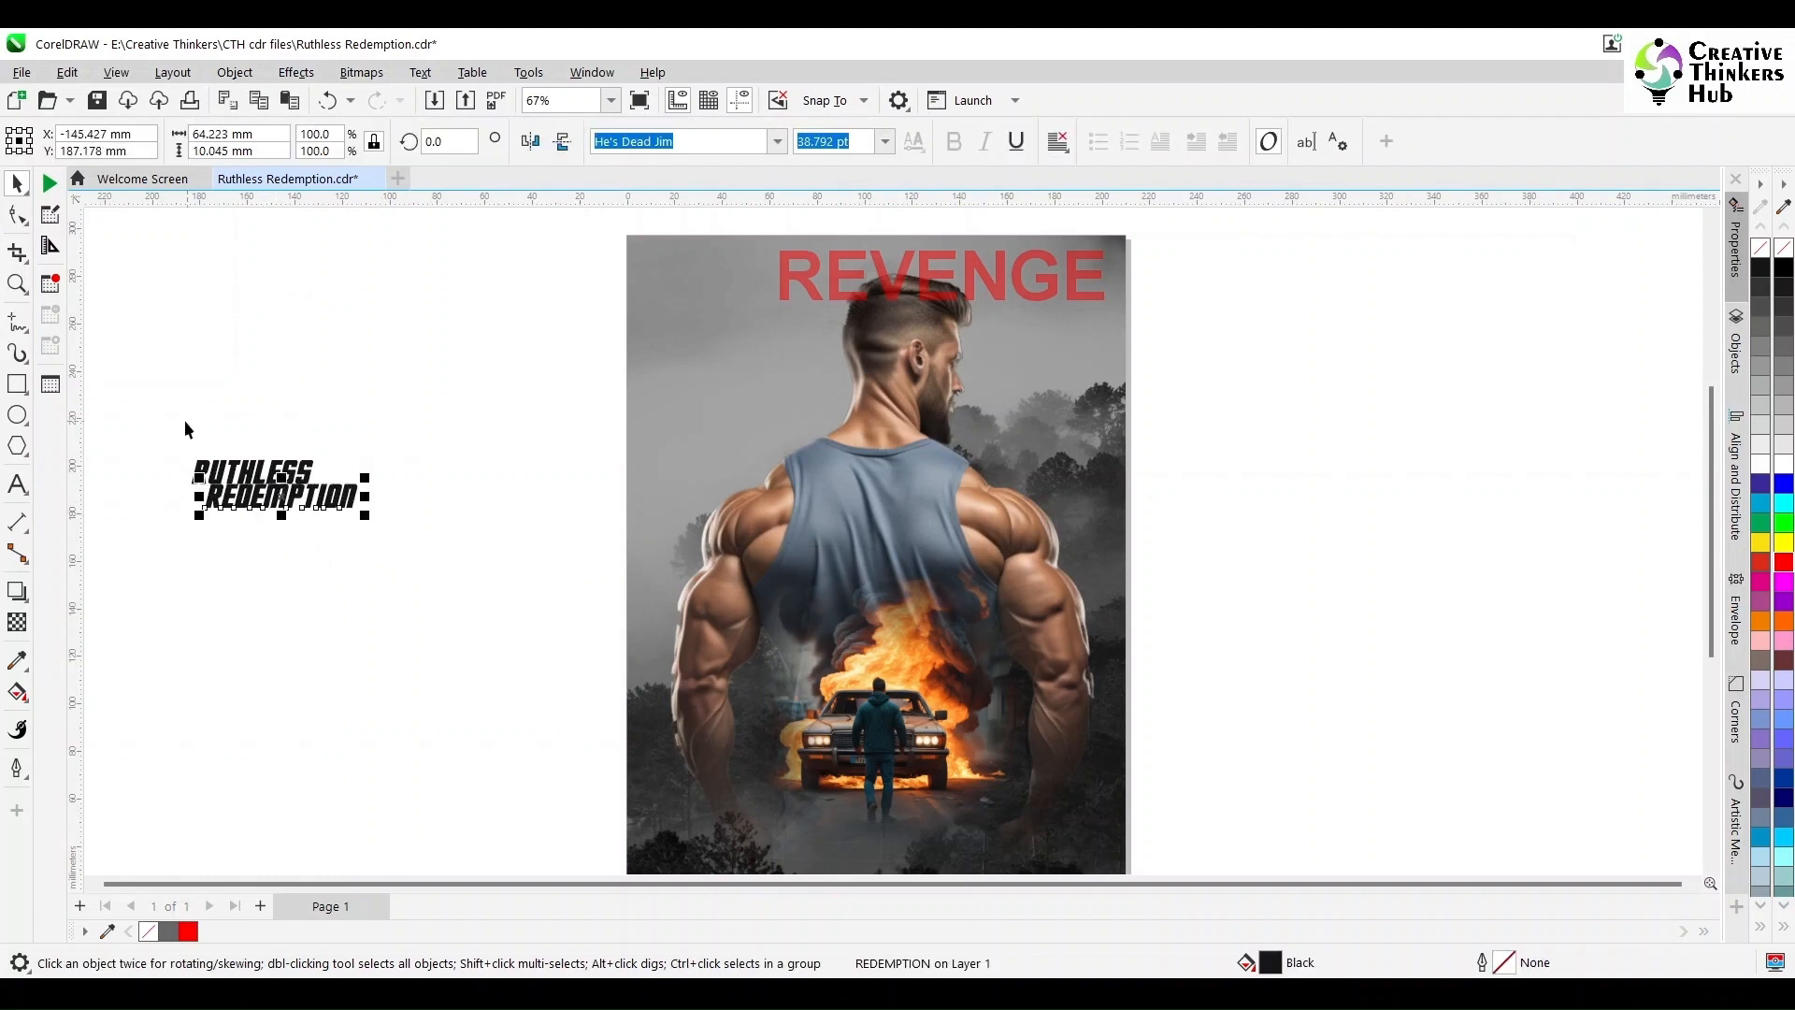
Move both title words onto the bottom of the poster and enlarge them together to about 192 mm wide
{"action": "left_click_drag", "start_coordinate": [183, 421], "coordinate": [456, 569]}
{"action": "left_click_drag", "start_coordinate": [362, 515], "coordinate": [924, 864]}
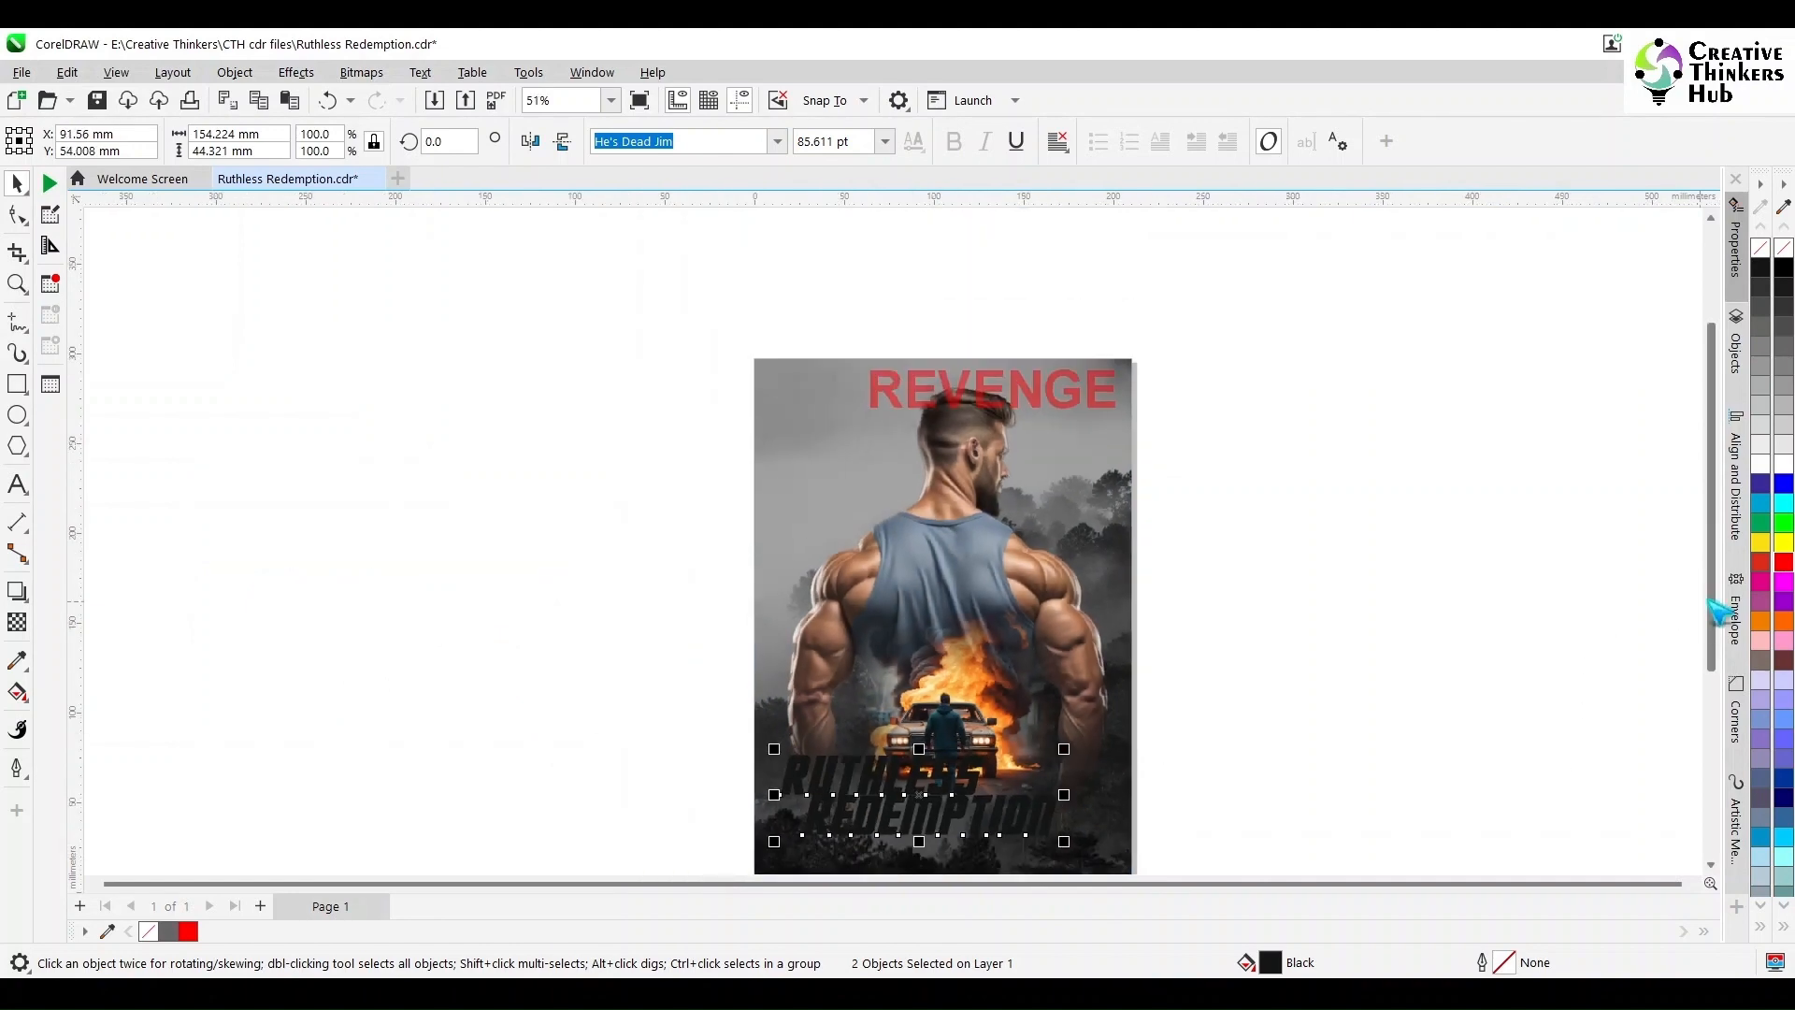
{"action": "scroll", "coordinate": [1075, 705], "scroll_direction": "up", "scroll_amount": 2}
{"action": "left_click_drag", "start_coordinate": [866, 628], "coordinate": [837, 703]}
{"action": "left_click", "coordinate": [907, 753]}
{"action": "left_click_drag", "start_coordinate": [441, 801], "coordinate": [1299, 606]}
{"action": "left_click_drag", "start_coordinate": [1004, 640], "coordinate": [1104, 601]}
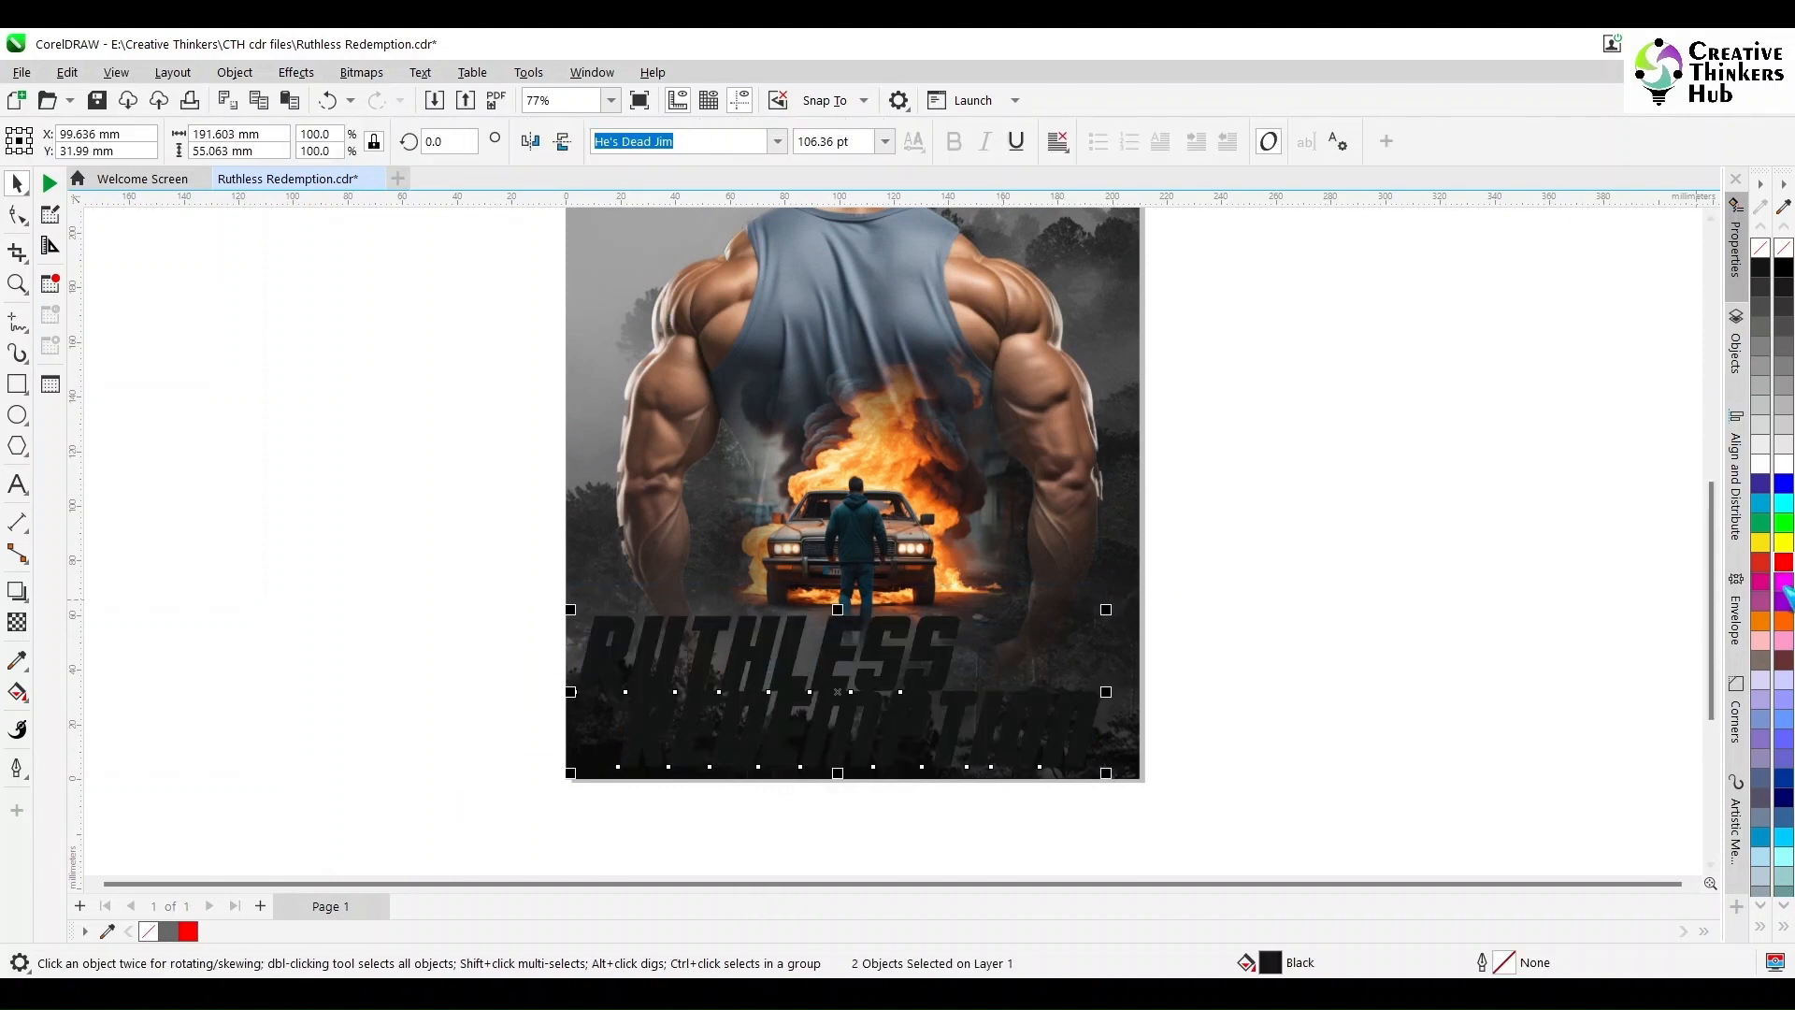
Fill both title words with yellow (#FFFF00) and move the burning-car graphic slightly up, away from the title
{"action": "left_click", "coordinate": [1783, 542]}
{"action": "left_click", "coordinate": [1419, 602]}
{"action": "left_click_drag", "start_coordinate": [901, 506], "coordinate": [903, 509]}
{"action": "left_click", "coordinate": [1337, 597]}
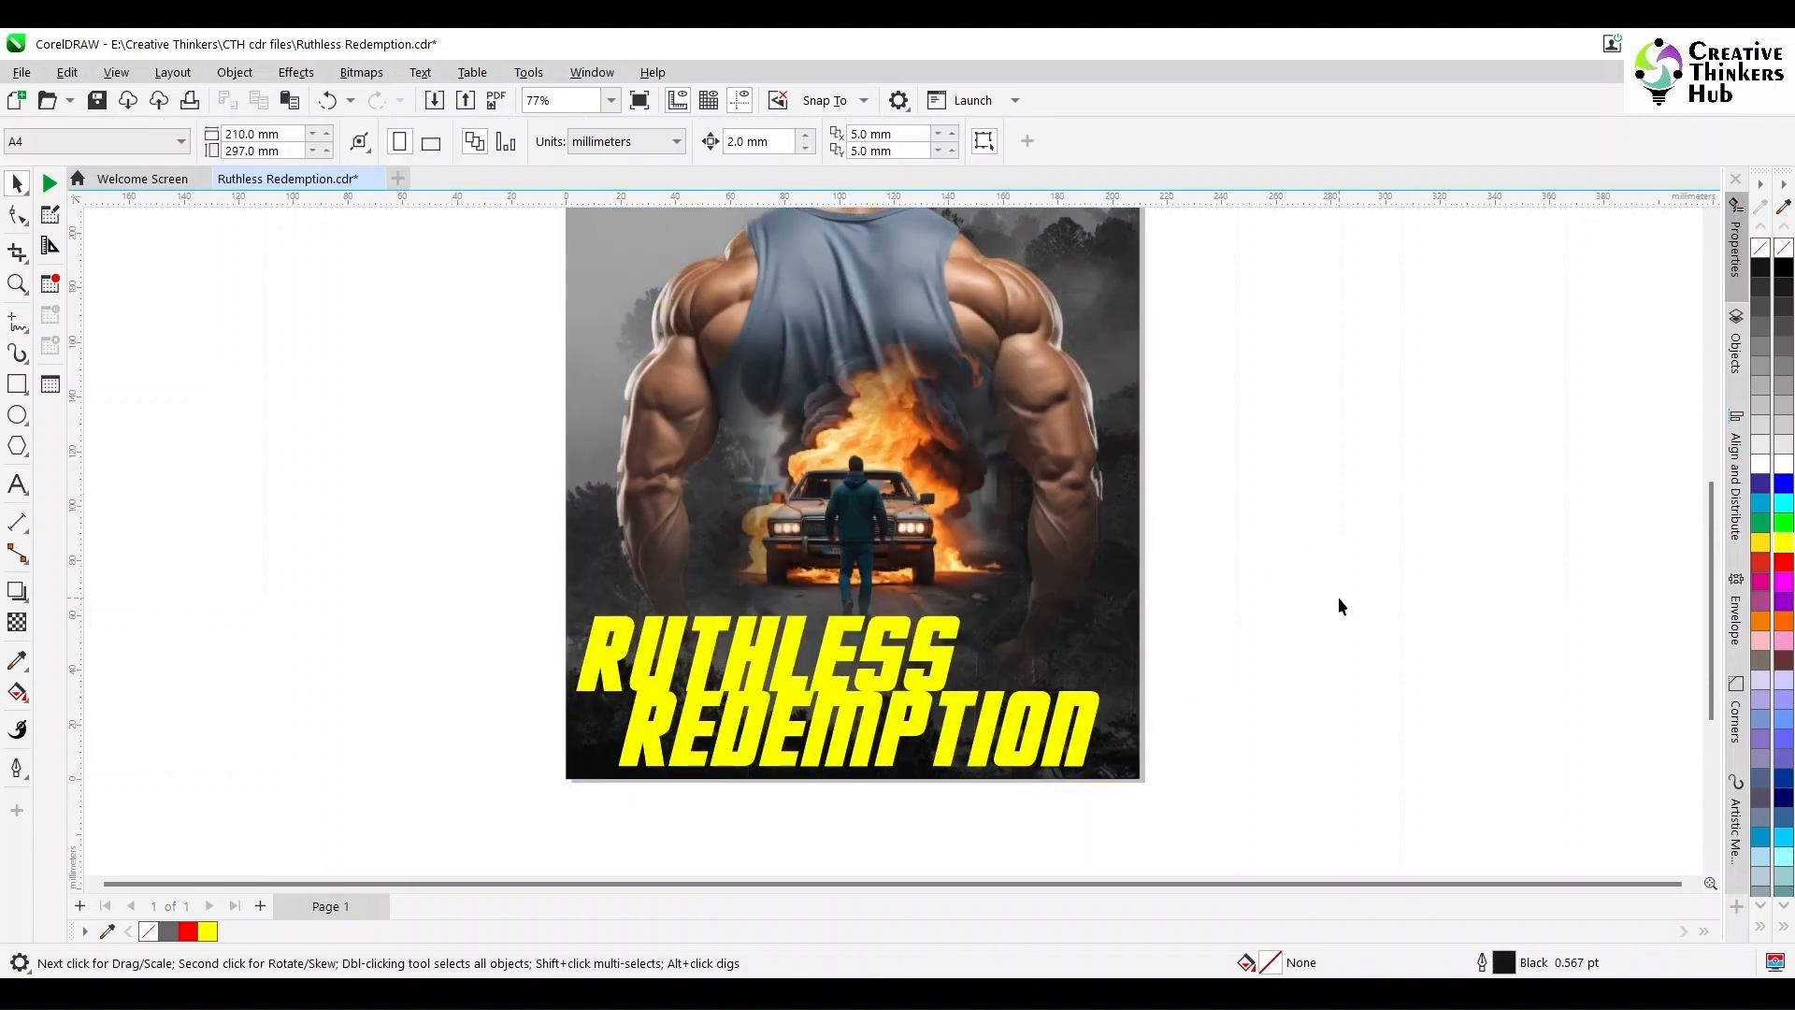
Move the REVENGE title off the poster and delete it
{"action": "key", "text": "shift+F4"}
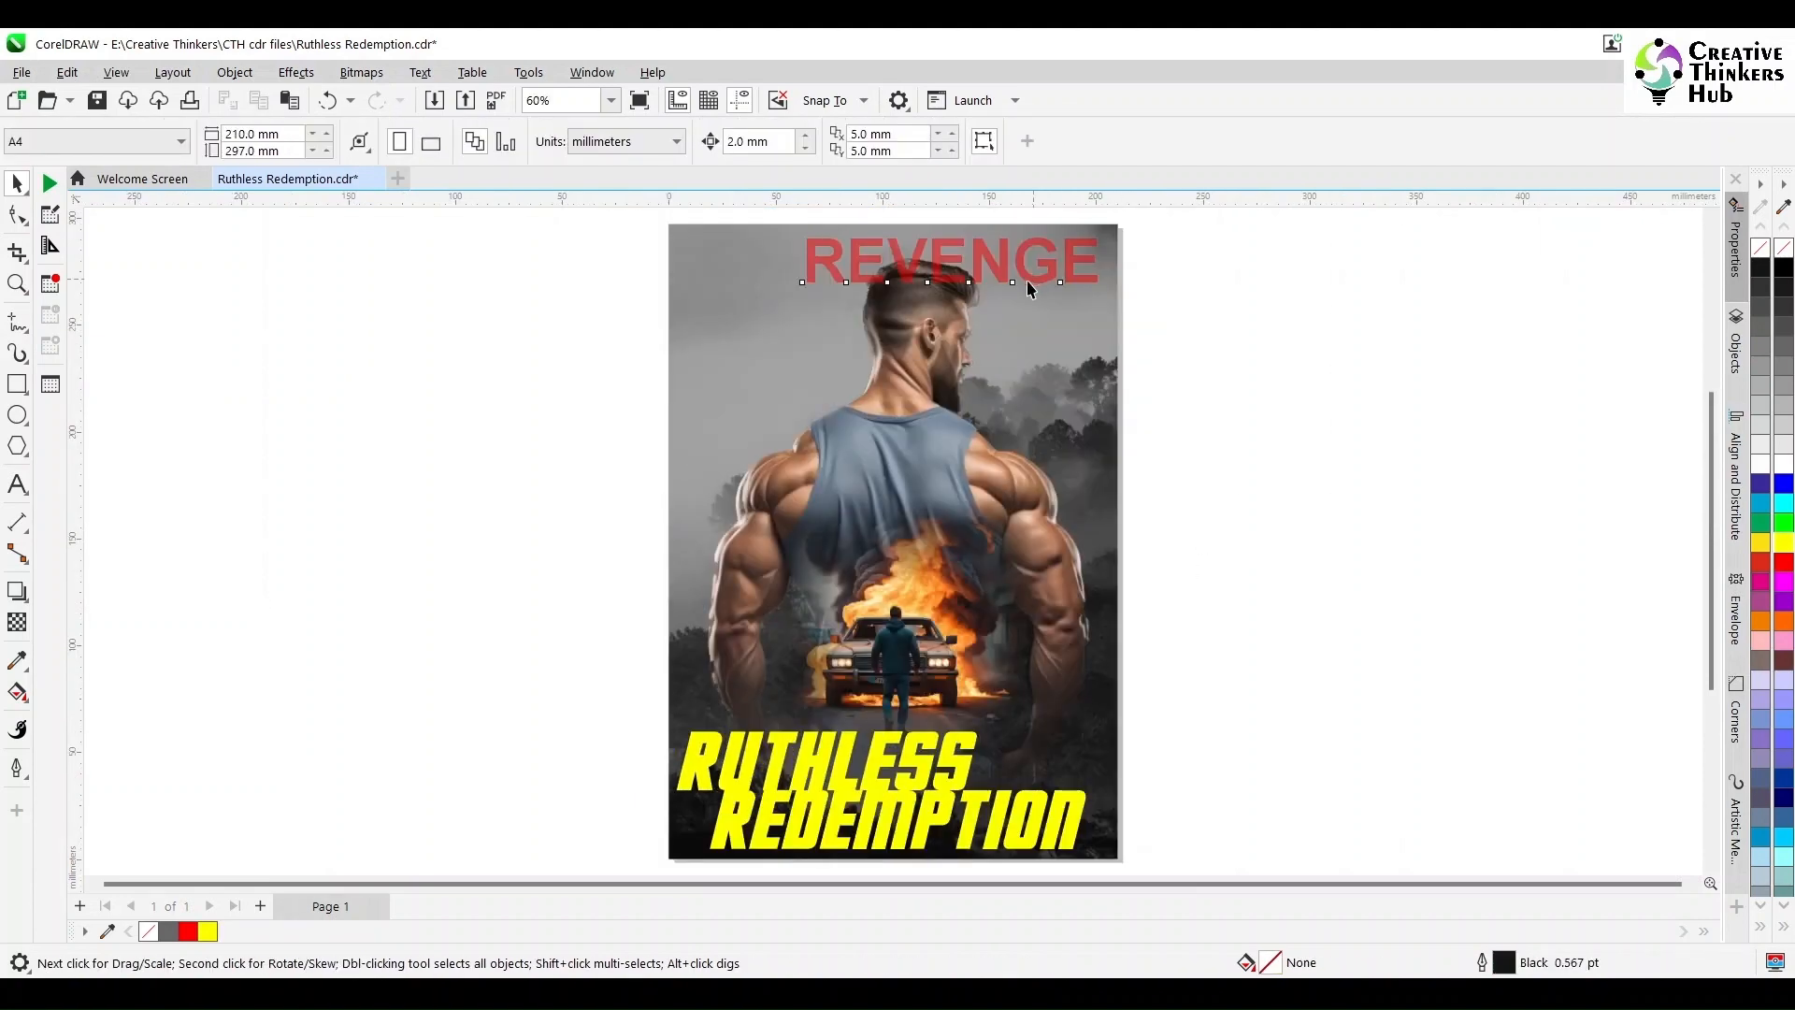
{"action": "left_click_drag", "start_coordinate": [1028, 287], "coordinate": [1479, 357]}
{"action": "key", "text": "F4"}
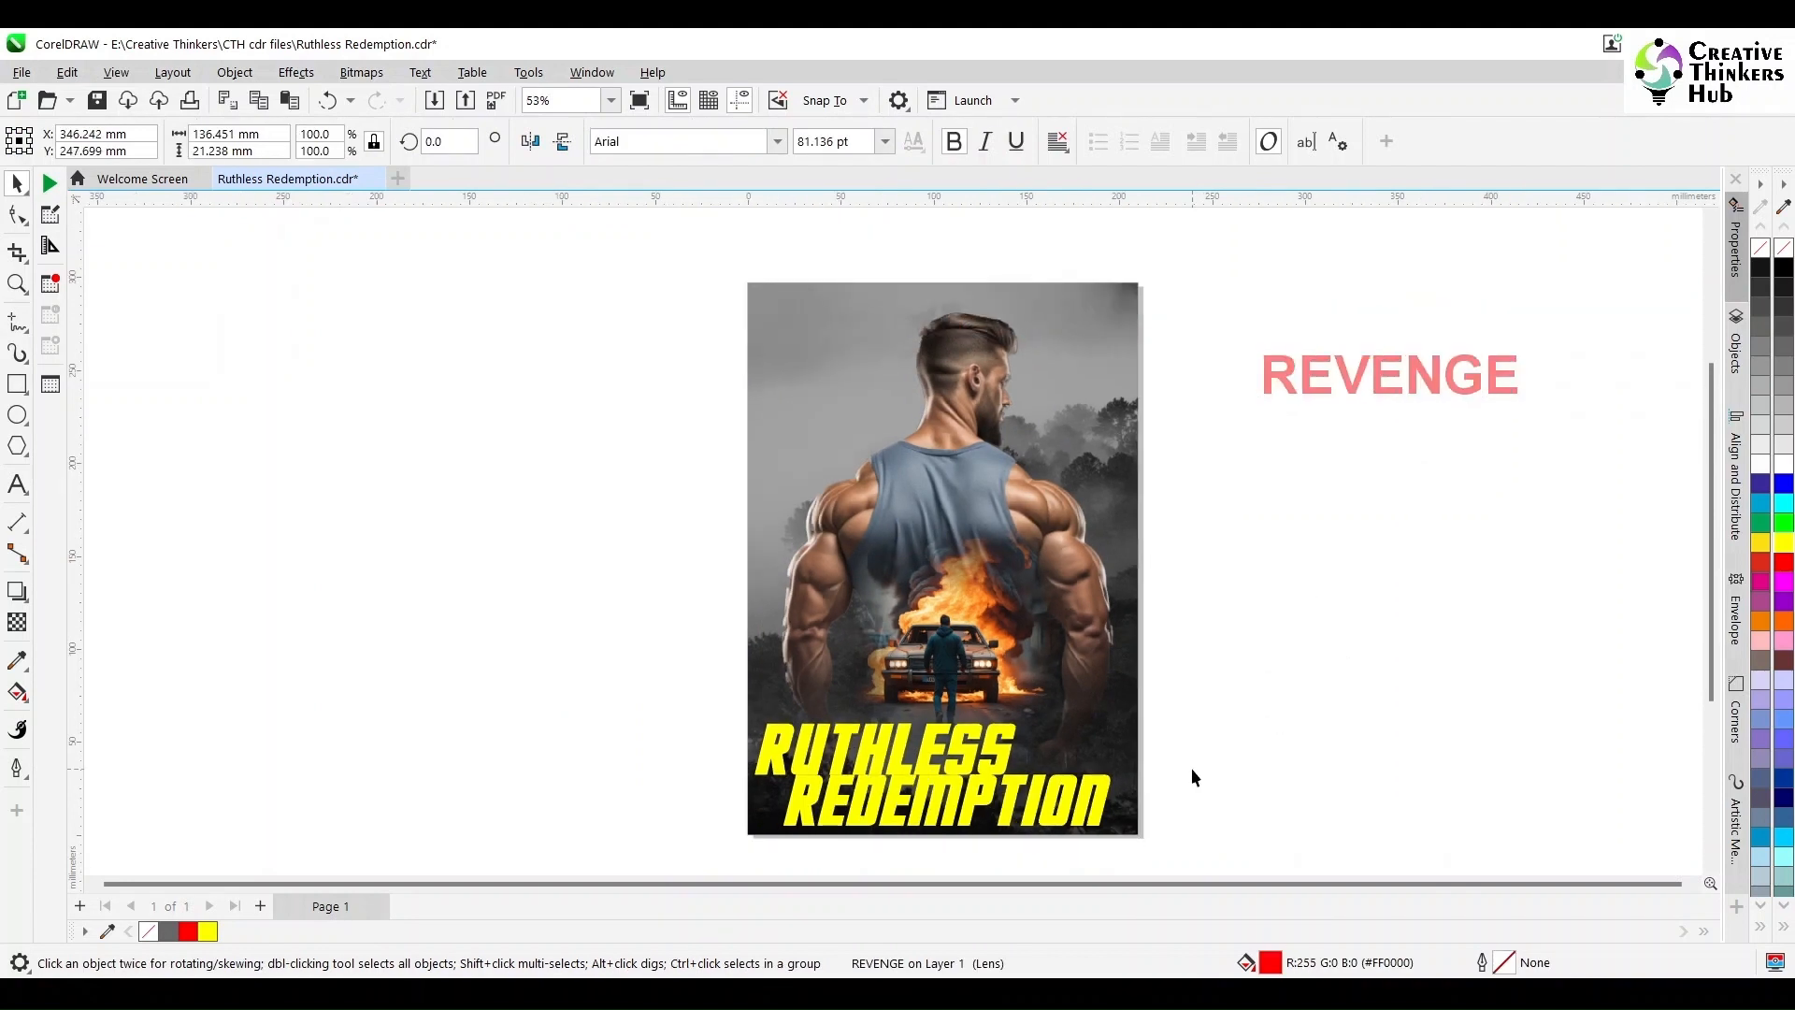
{"action": "left_click", "coordinate": [1190, 778]}
{"action": "left_click", "coordinate": [1310, 385]}
{"action": "key", "text": "Delete"}
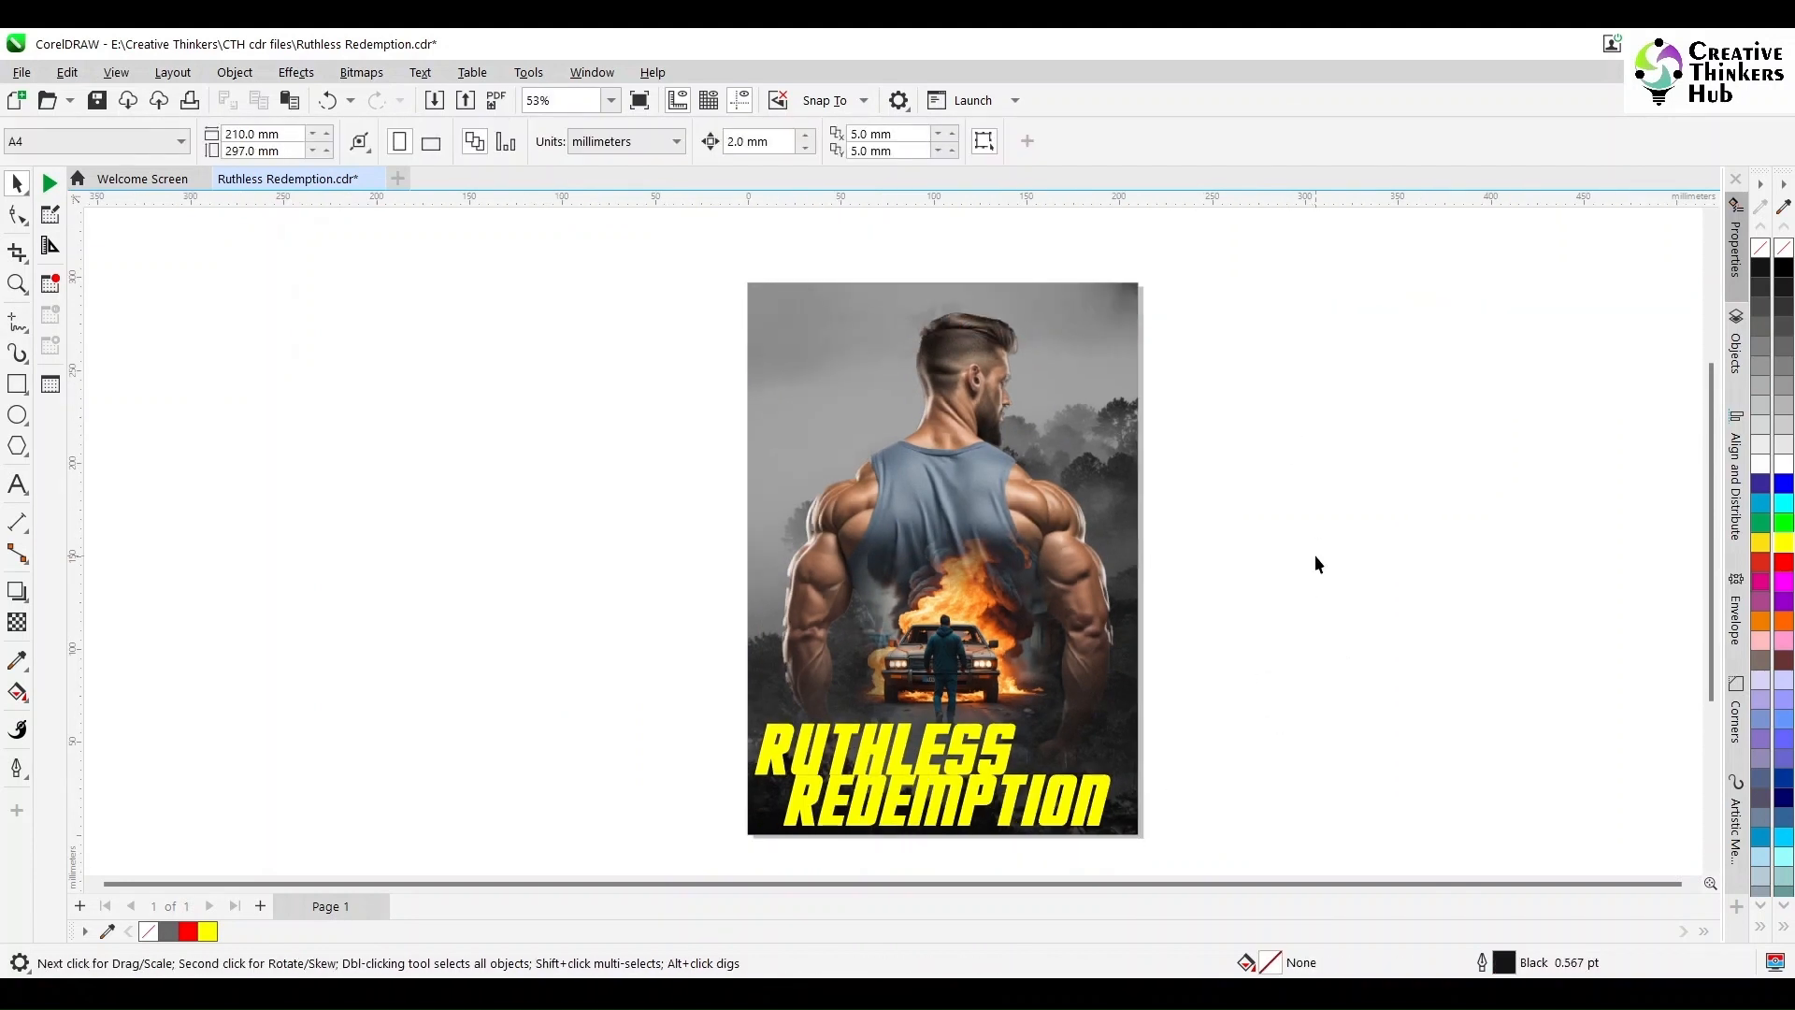
Duplicate Page 1 together with its contents and display both pages side by side in multipage view
{"action": "right_click", "coordinate": [323, 905]}
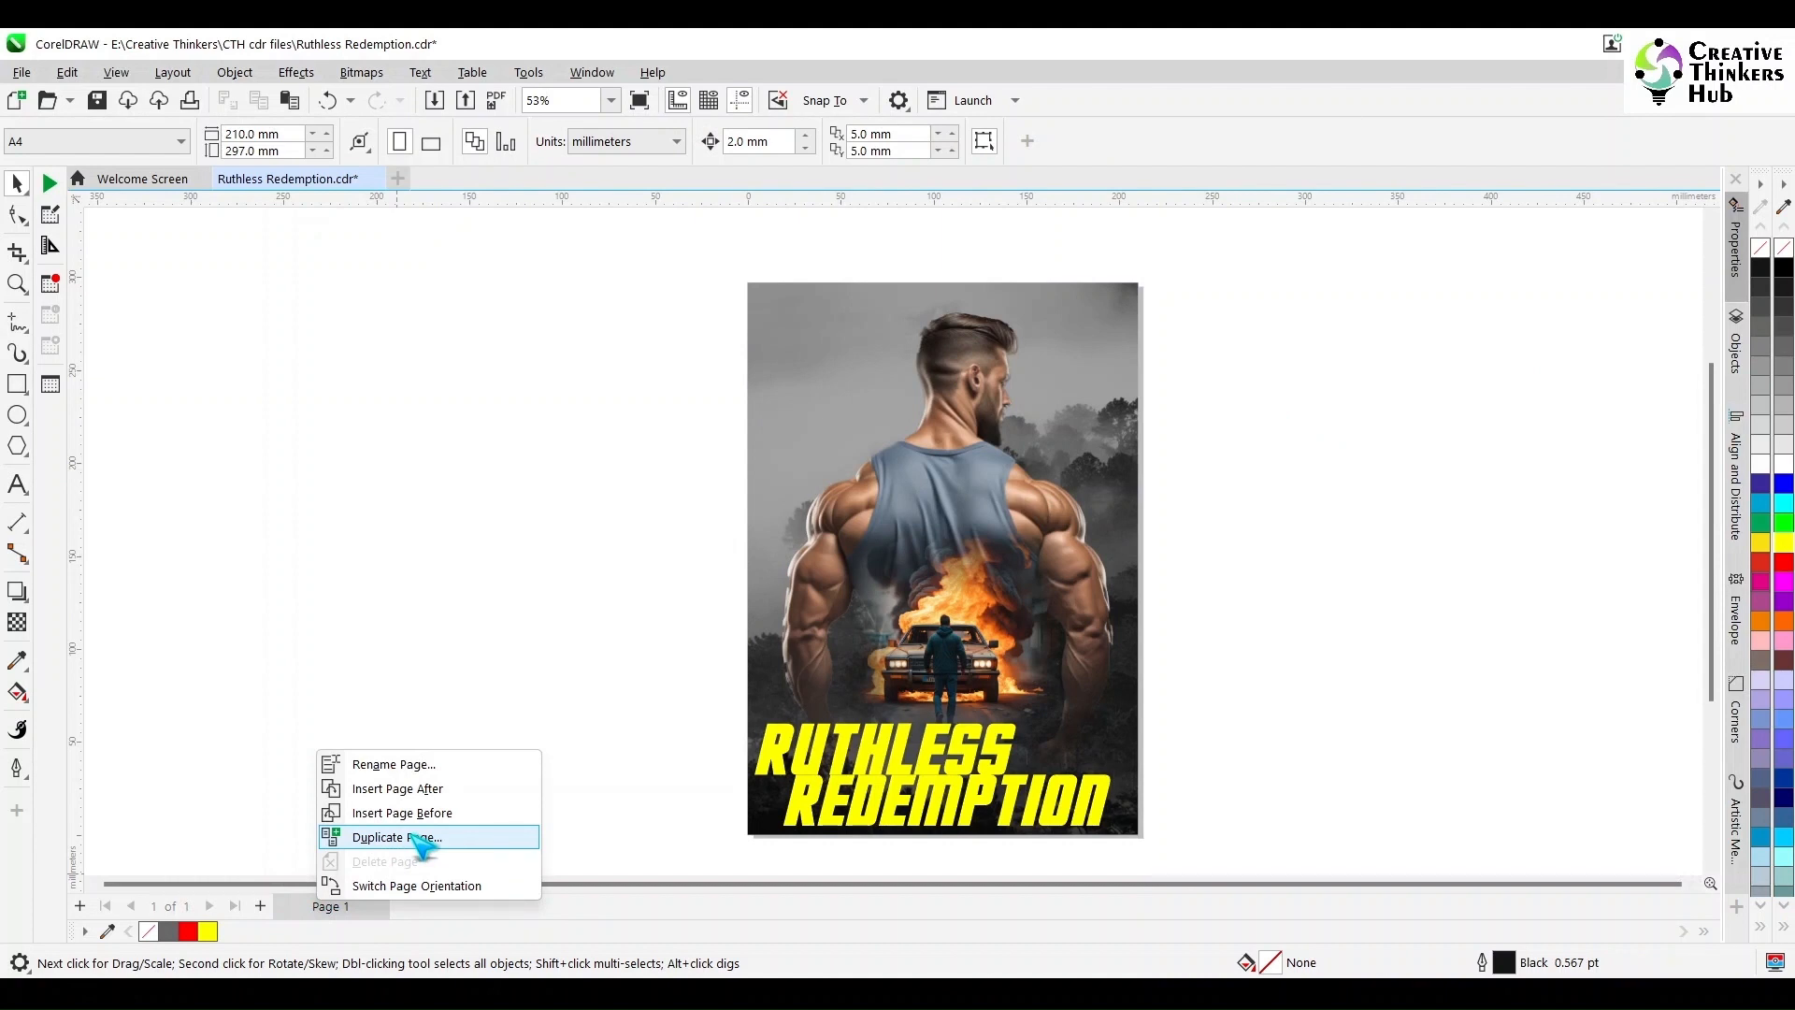
{"action": "left_click", "coordinate": [423, 840]}
{"action": "left_click", "coordinate": [877, 574]}
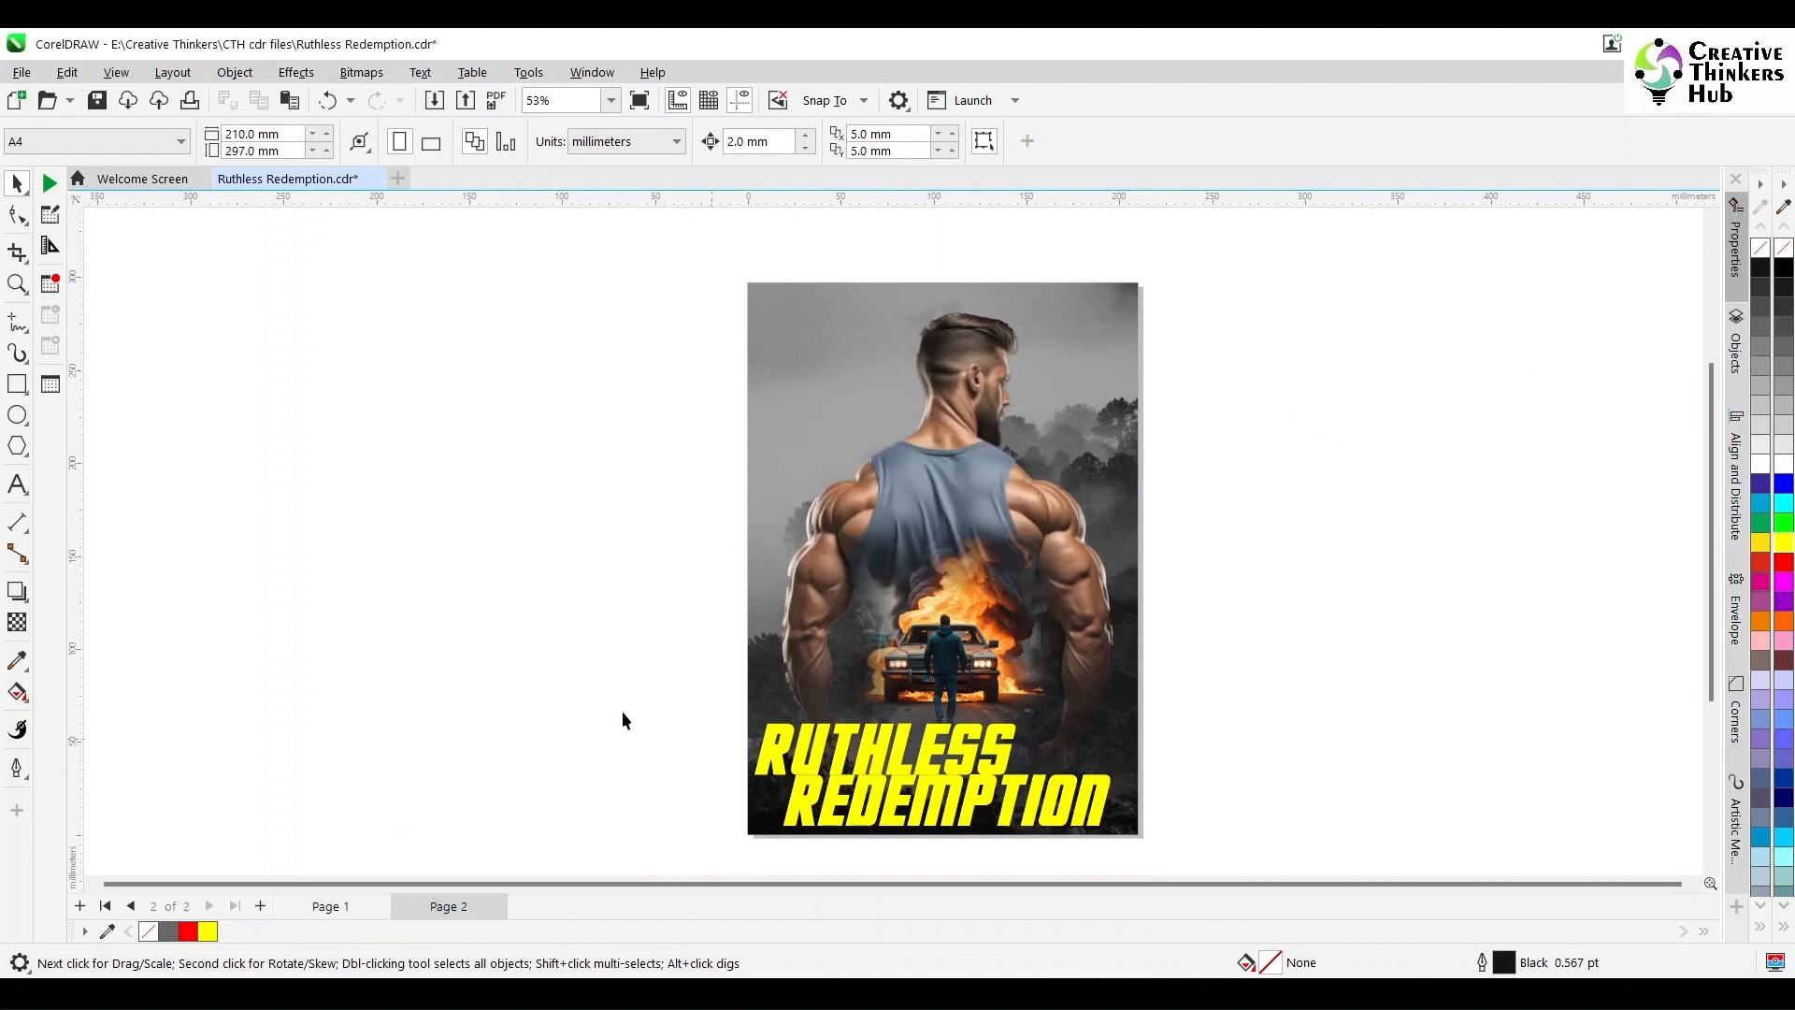
{"action": "left_click", "coordinate": [116, 72]}
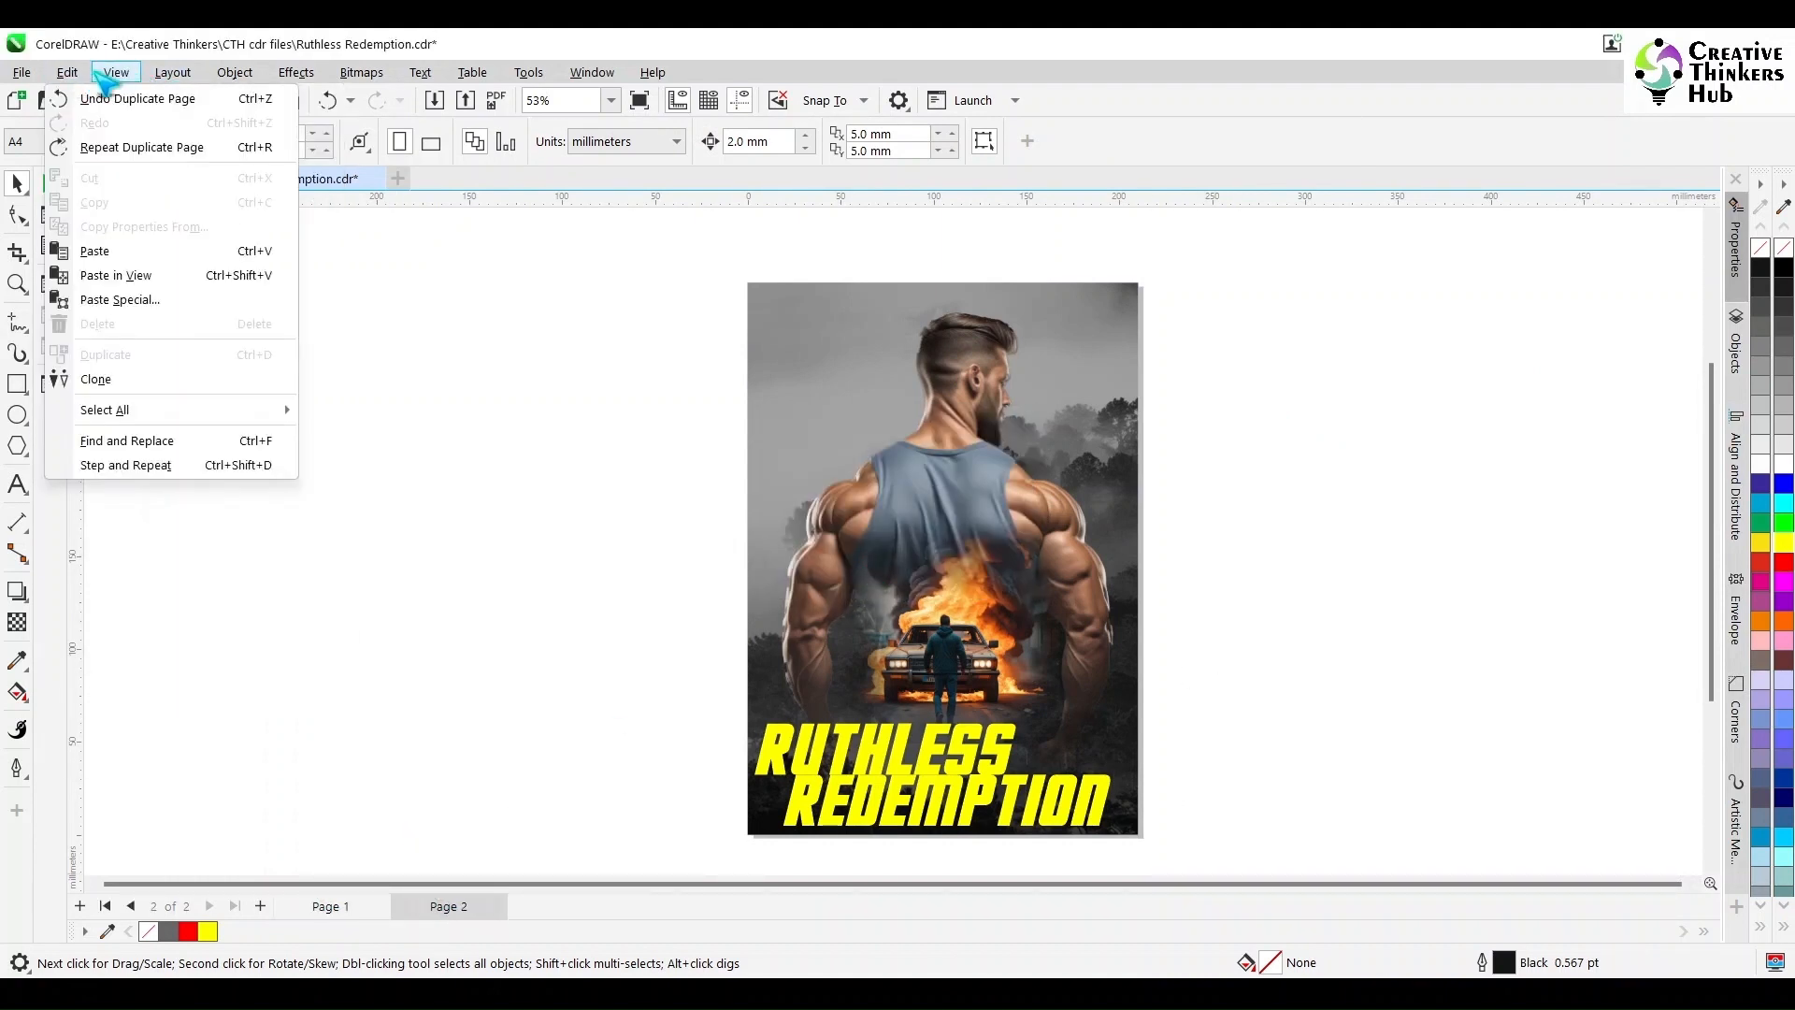
{"action": "left_click", "coordinate": [169, 250]}
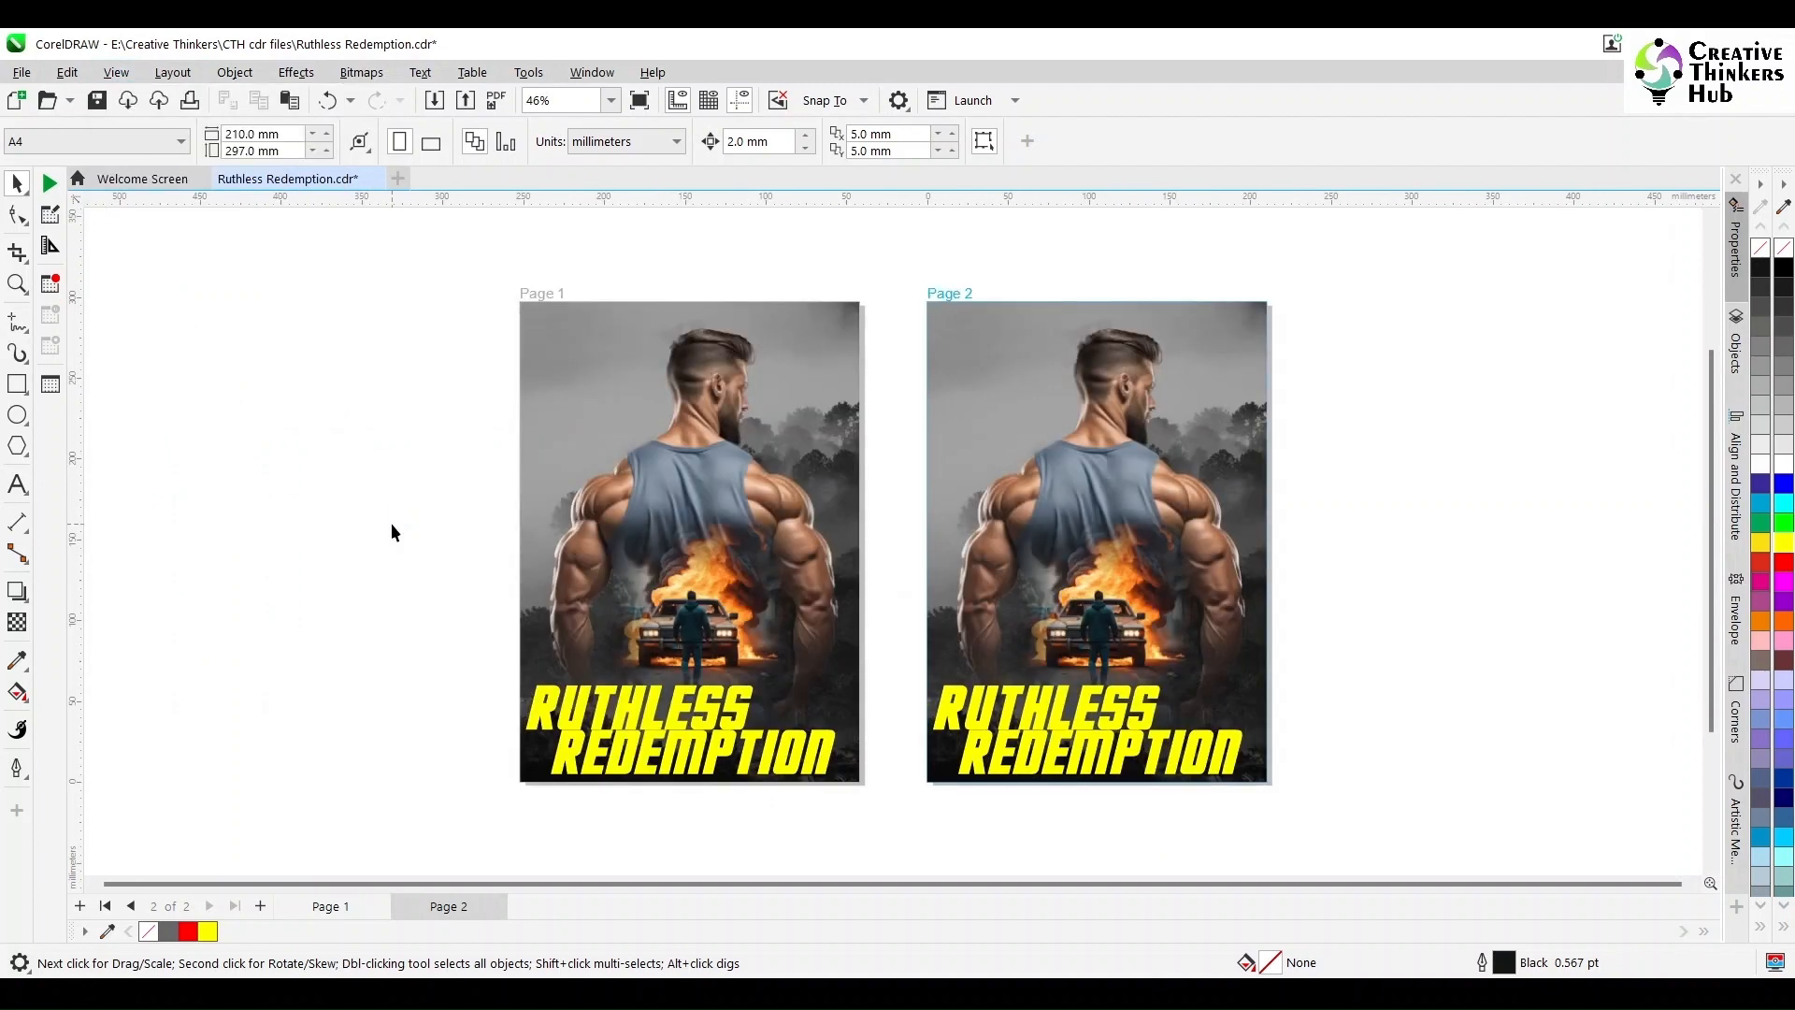
Duplicate both title words on Page 1 with an offset of 2 mm up and 2 mm right, and fill the copies with red
{"action": "left_click_drag", "start_coordinate": [429, 825], "coordinate": [901, 681]}
{"action": "left_click", "coordinate": [572, 743]}
{"action": "scroll", "coordinate": [572, 738], "scroll_direction": "up", "scroll_amount": 2}
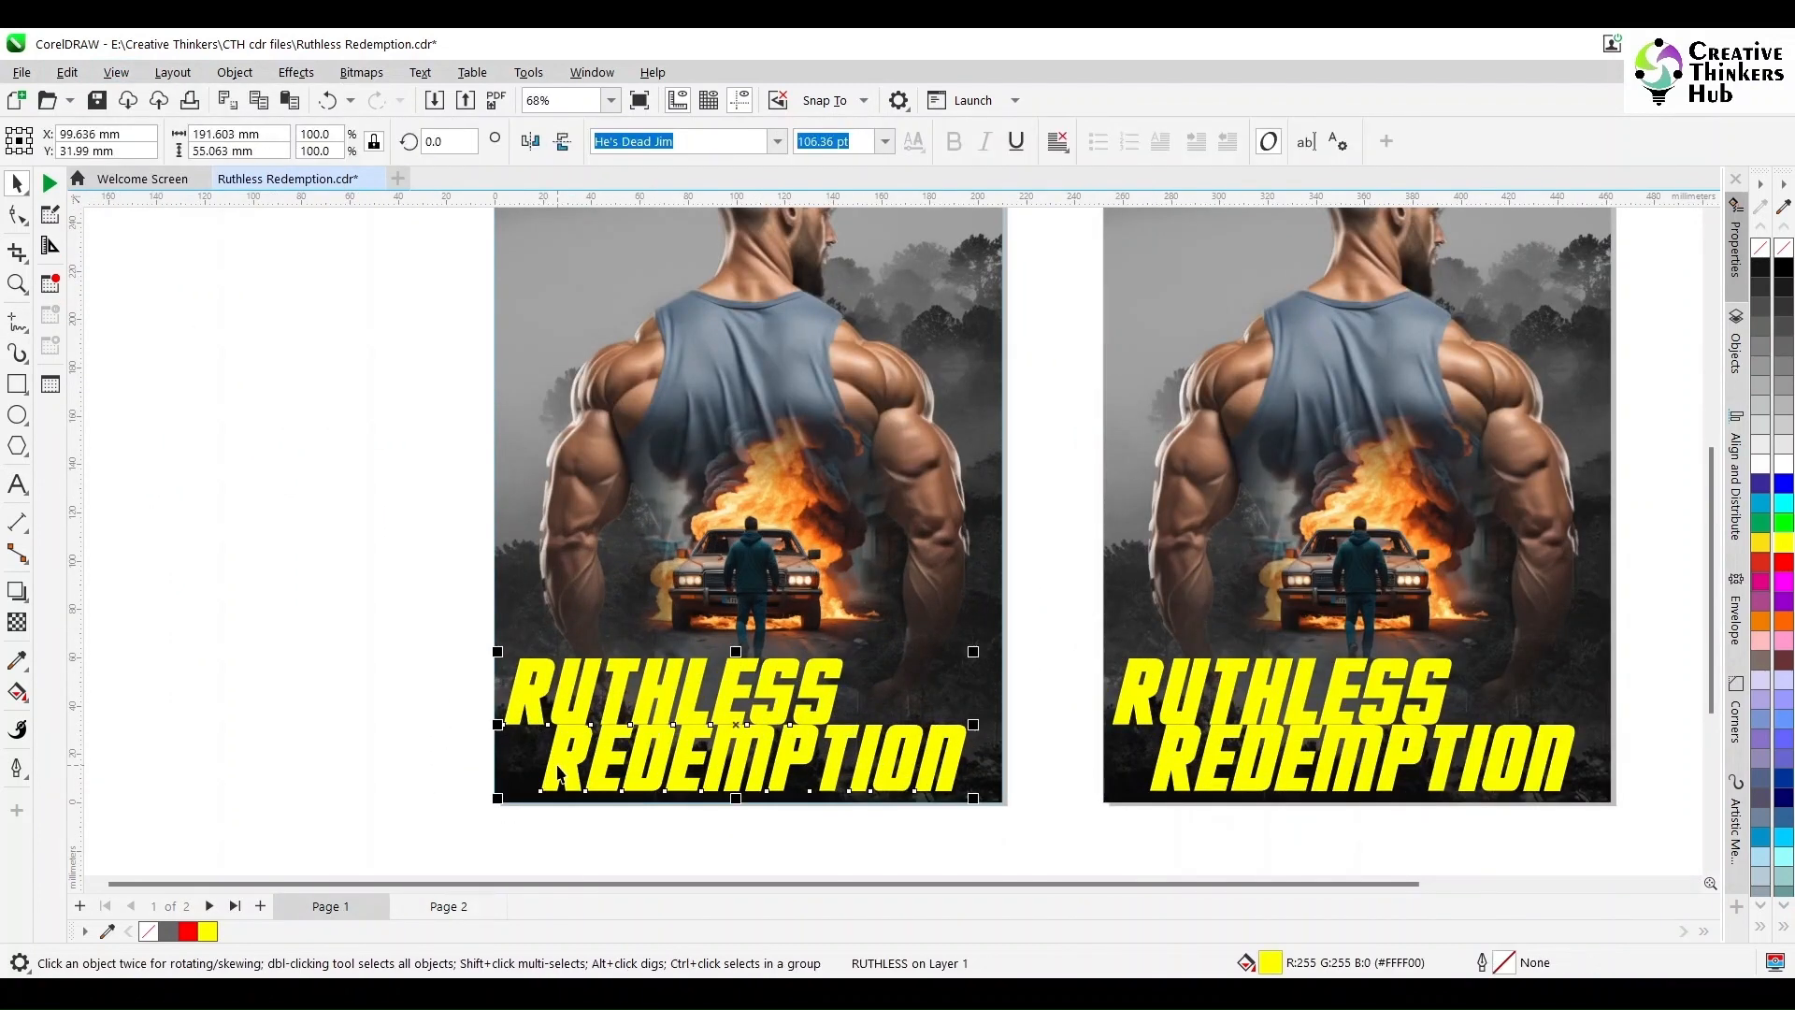
{"action": "left_click", "coordinate": [556, 770], "text": "shift"}
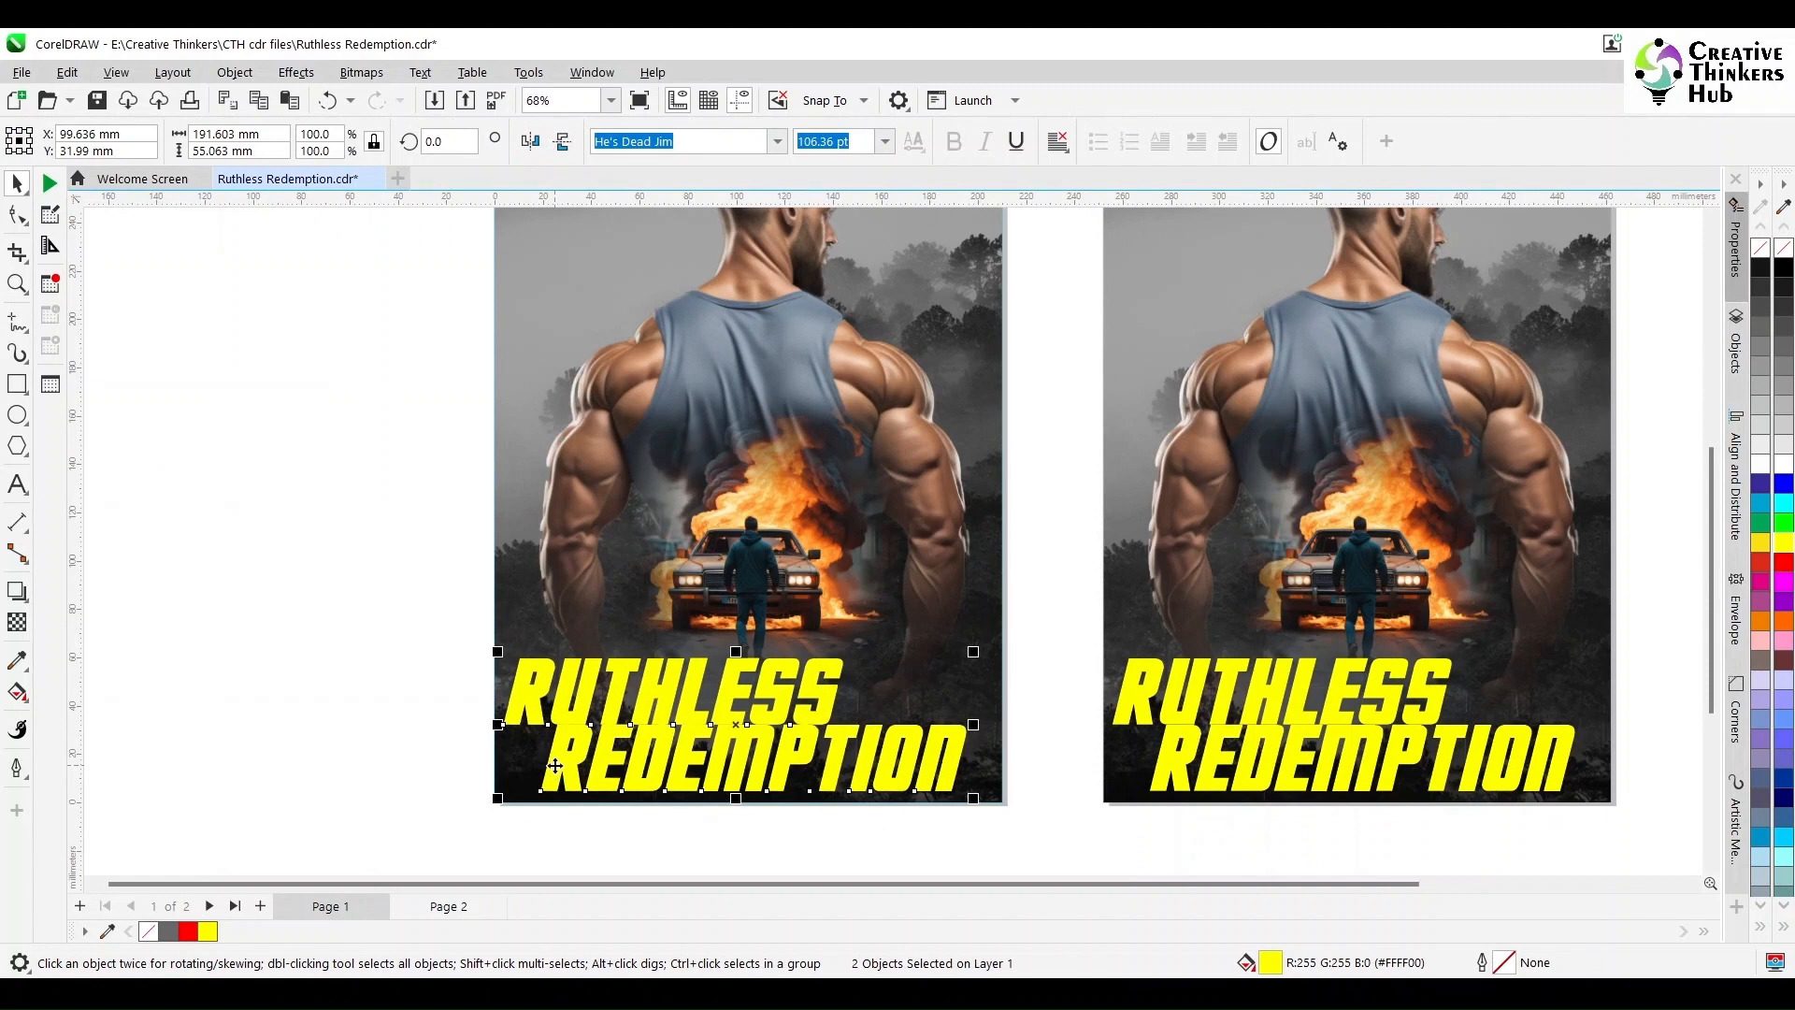
{"action": "key", "text": "Up"}
{"action": "key", "text": "Right"}
{"action": "left_click", "coordinate": [1780, 569]}
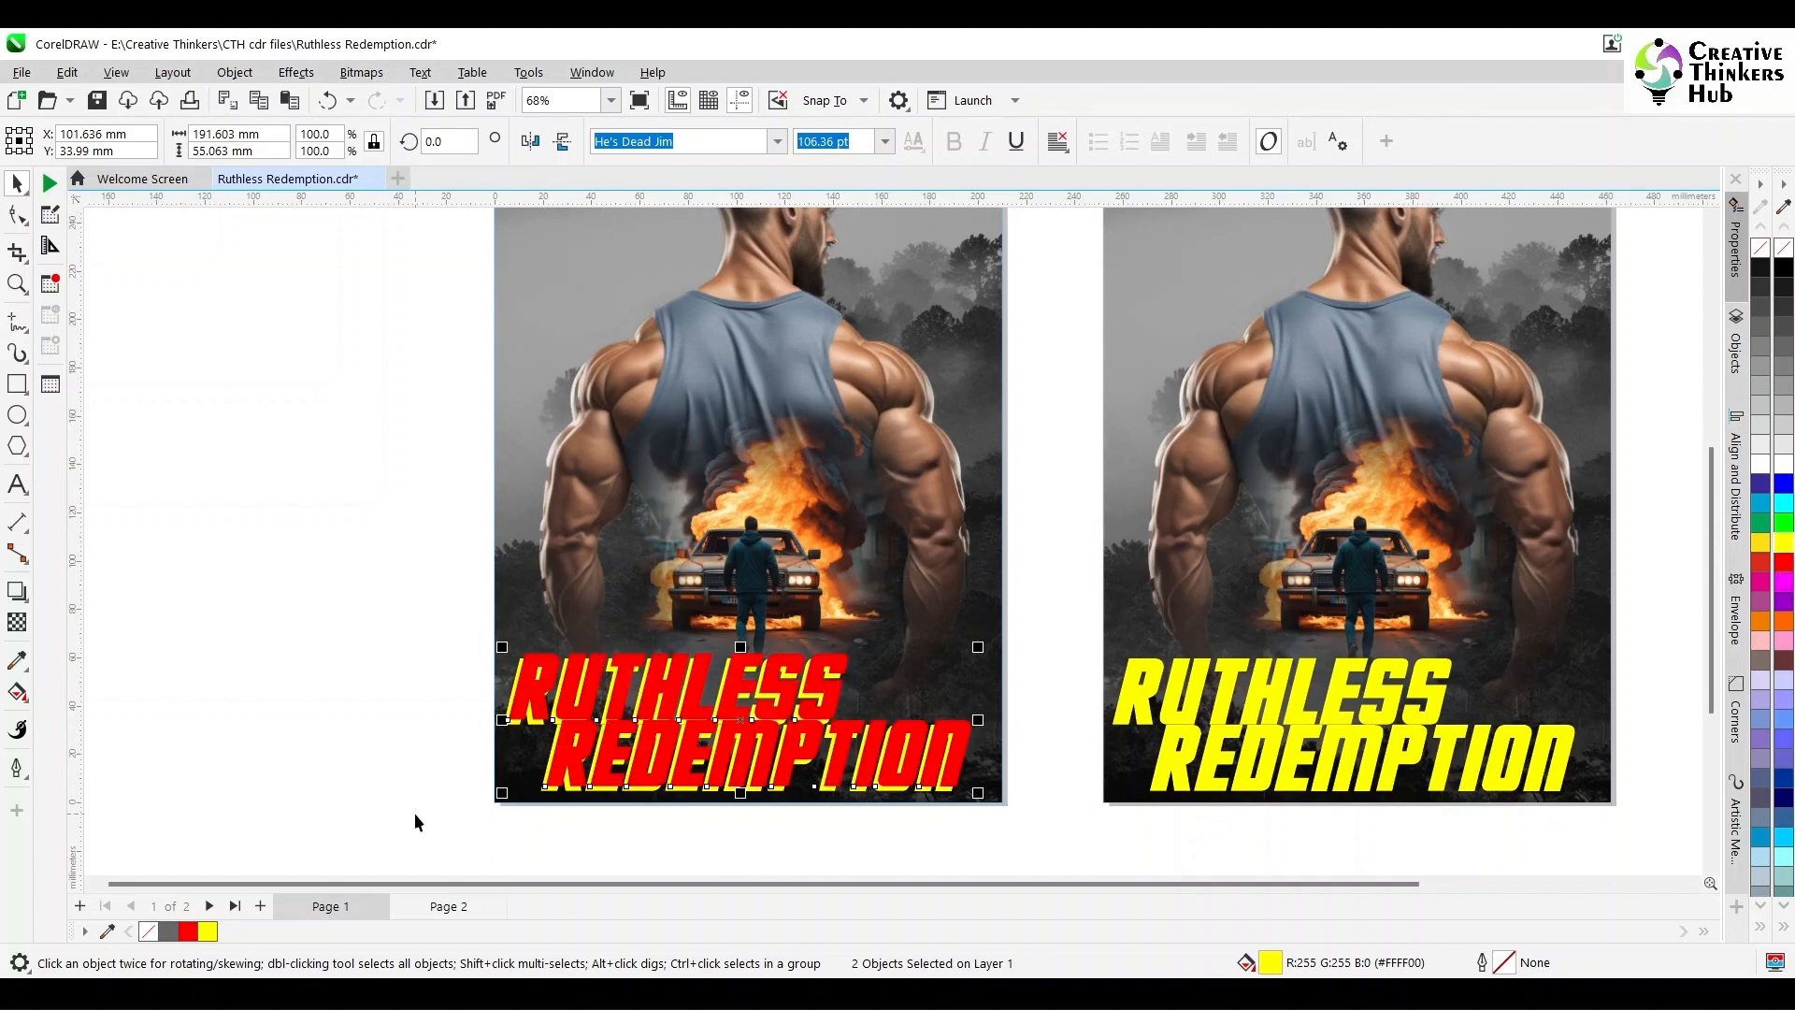
{"action": "left_click", "coordinate": [414, 812]}
Shift the red title copies 1 mm down and 1 mm left, closer to the yellow words behind them
{"action": "scroll", "coordinate": [539, 806], "scroll_direction": "up", "scroll_amount": 3}
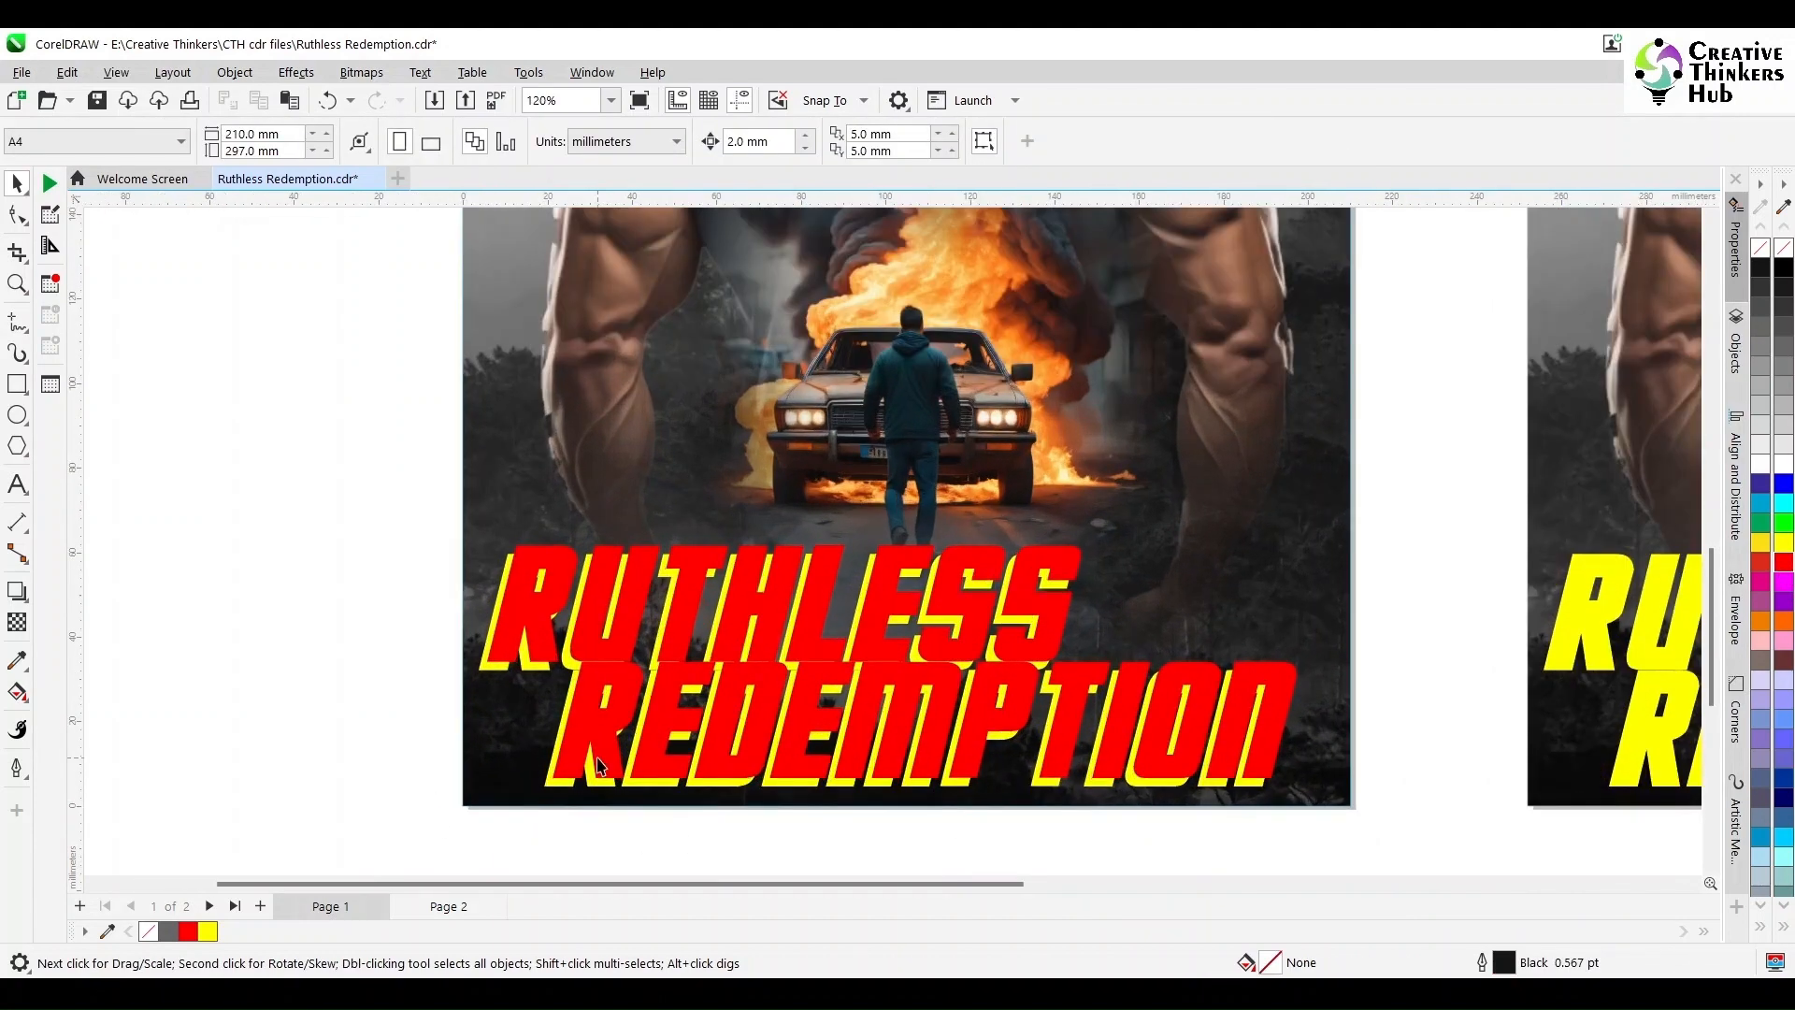
{"action": "left_click", "coordinate": [570, 747]}
{"action": "left_click", "coordinate": [507, 647], "text": "shift"}
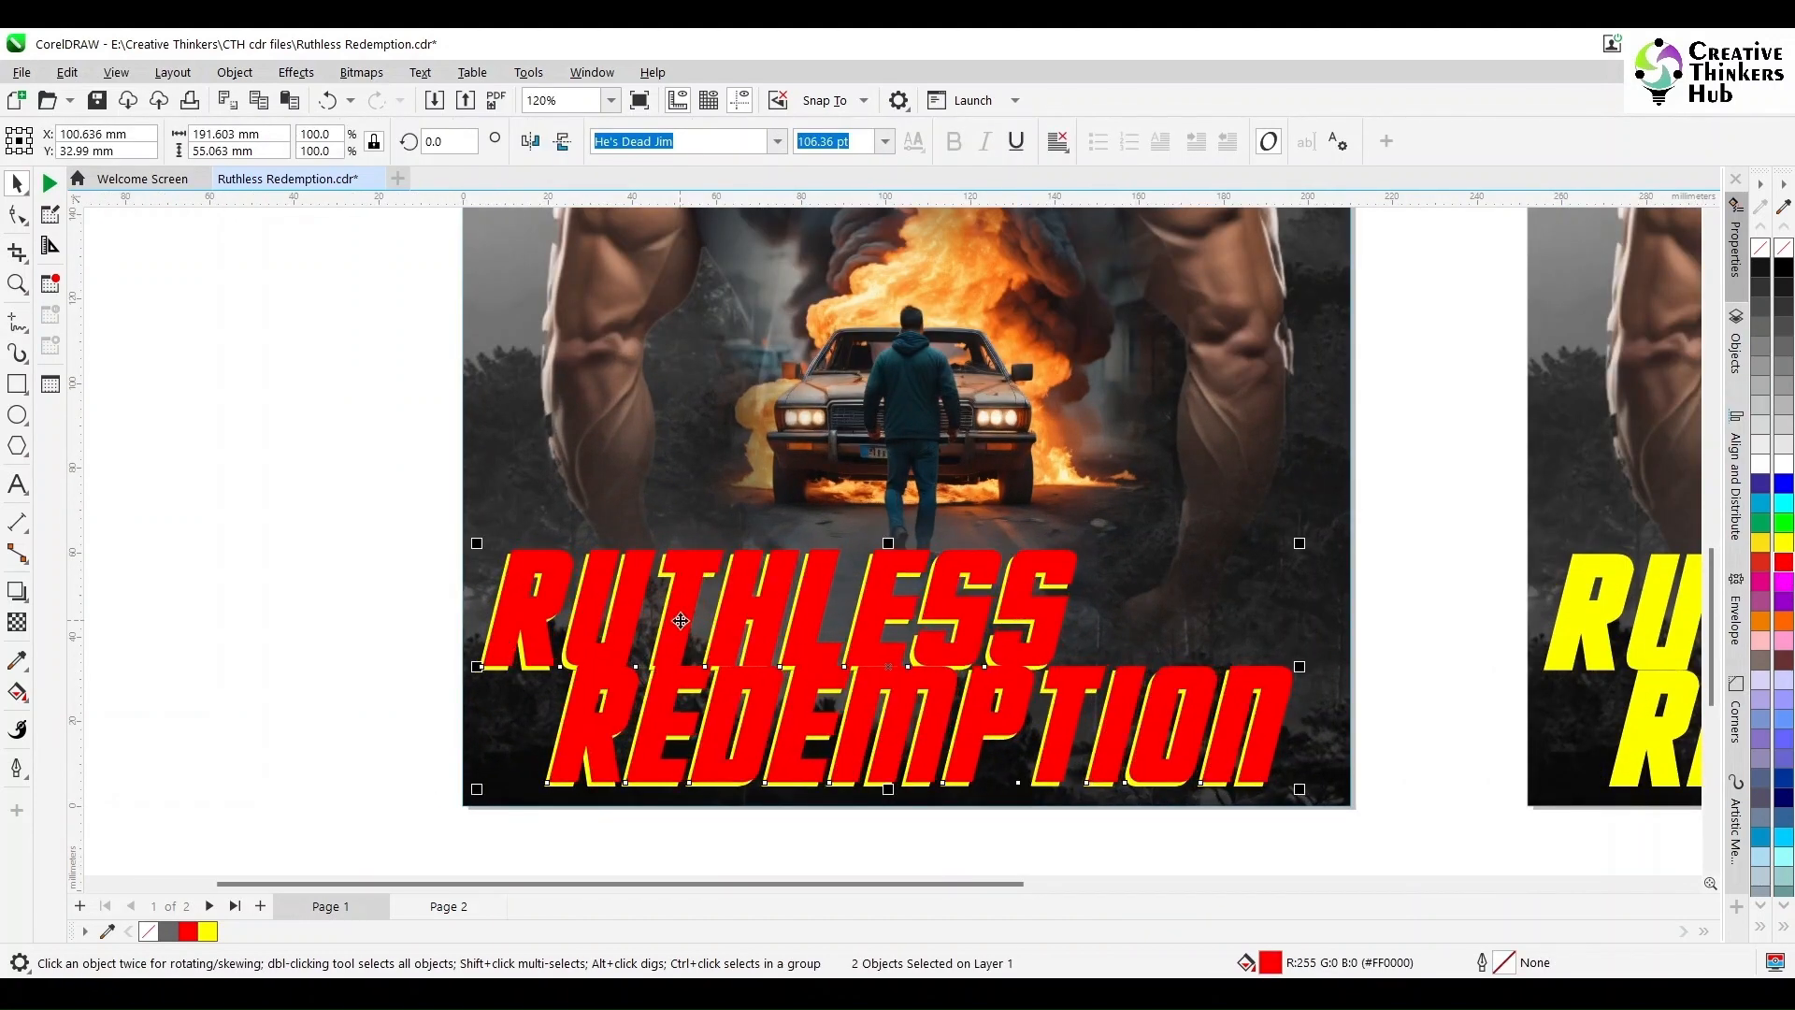
{"action": "key", "text": "F5"}
{"action": "key", "text": "F4"}
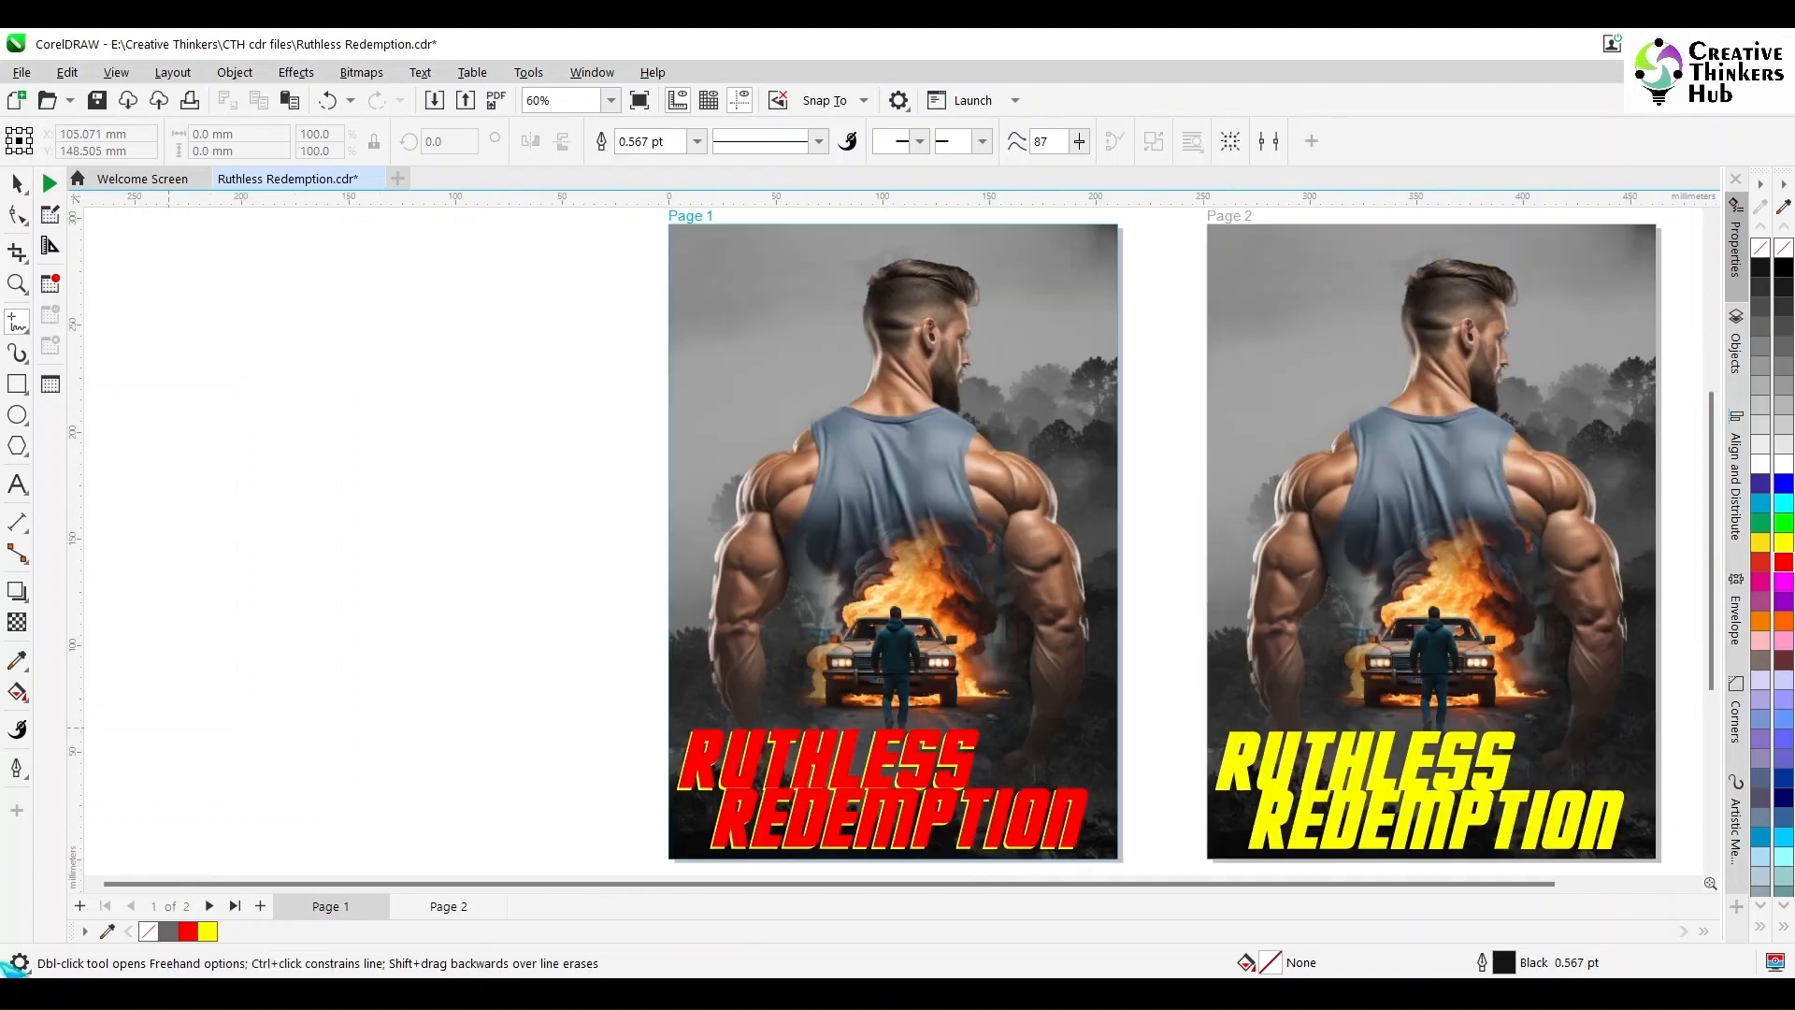
{"action": "left_click", "coordinate": [502, 659]}
{"action": "left_click", "coordinate": [502, 673]}
{"action": "key", "text": "ctrl+z"}
{"action": "left_click", "coordinate": [18, 184]}
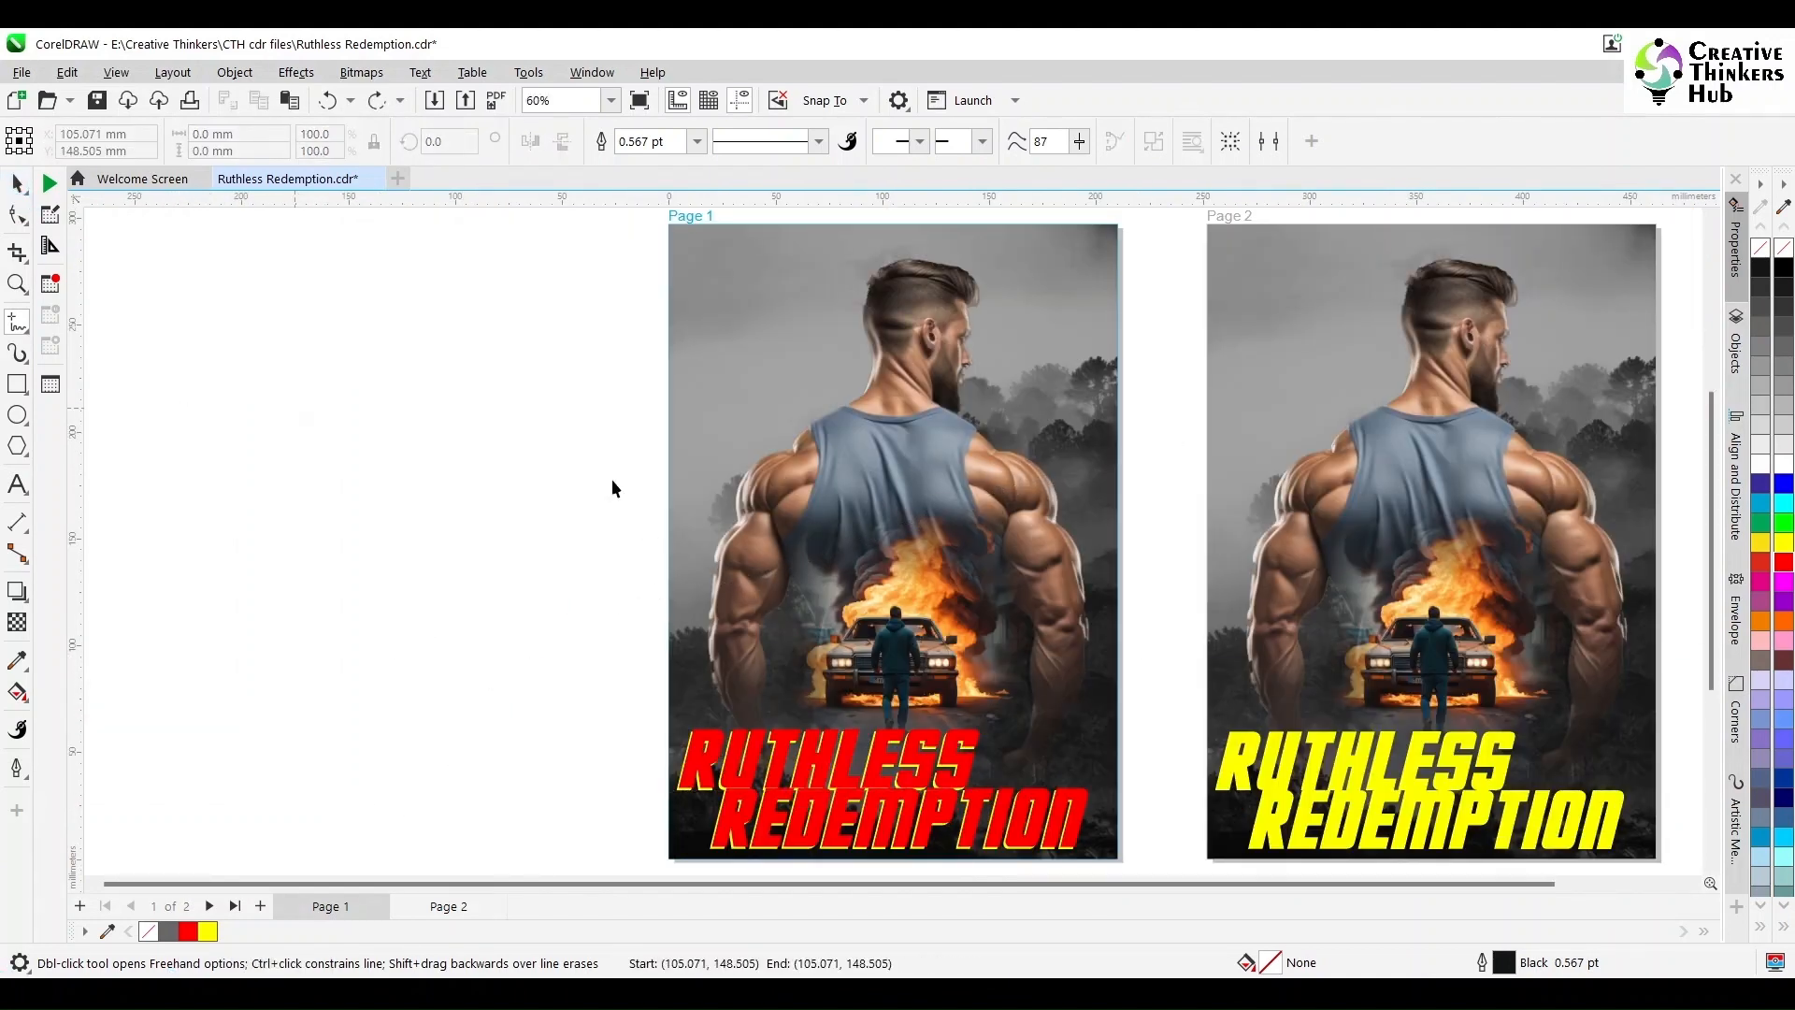
Open the Page 1 background PowerClip for editing and move the forest photo up and to the left within the frame
{"action": "double_click", "coordinate": [1071, 444]}
{"action": "double_click", "coordinate": [1110, 232]}
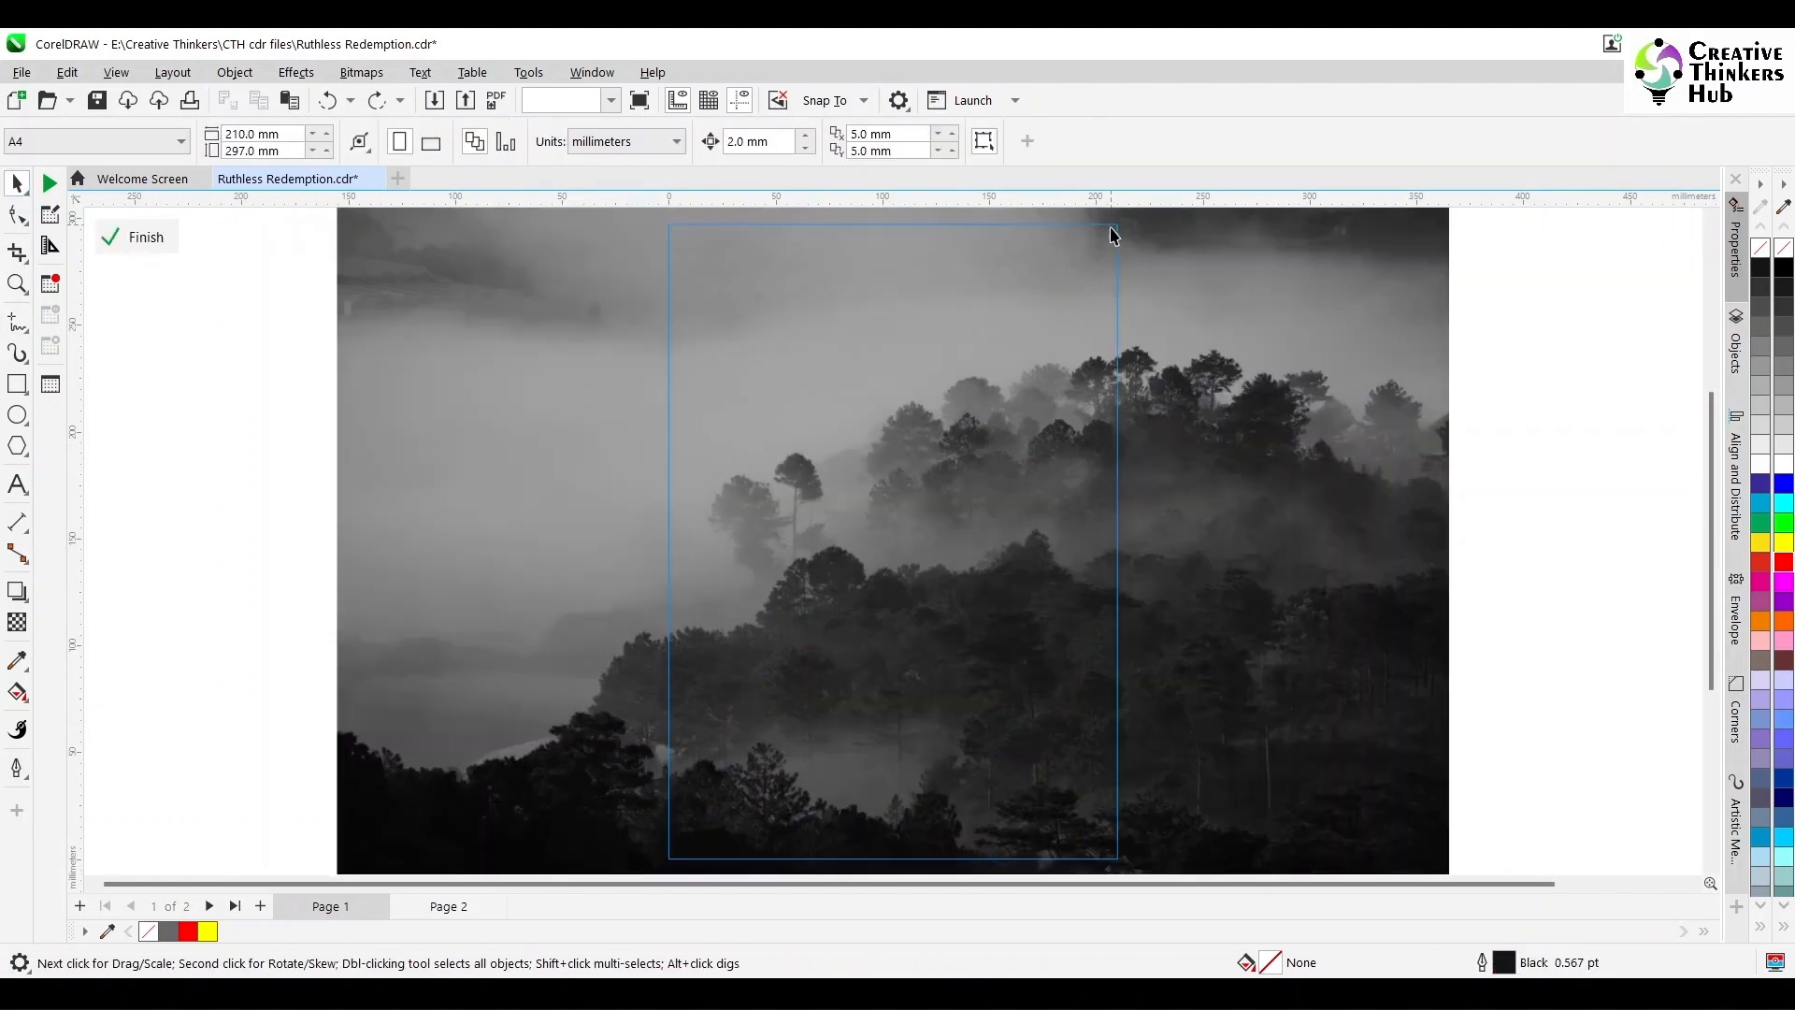
{"action": "left_click_drag", "start_coordinate": [1210, 561], "coordinate": [1220, 502]}
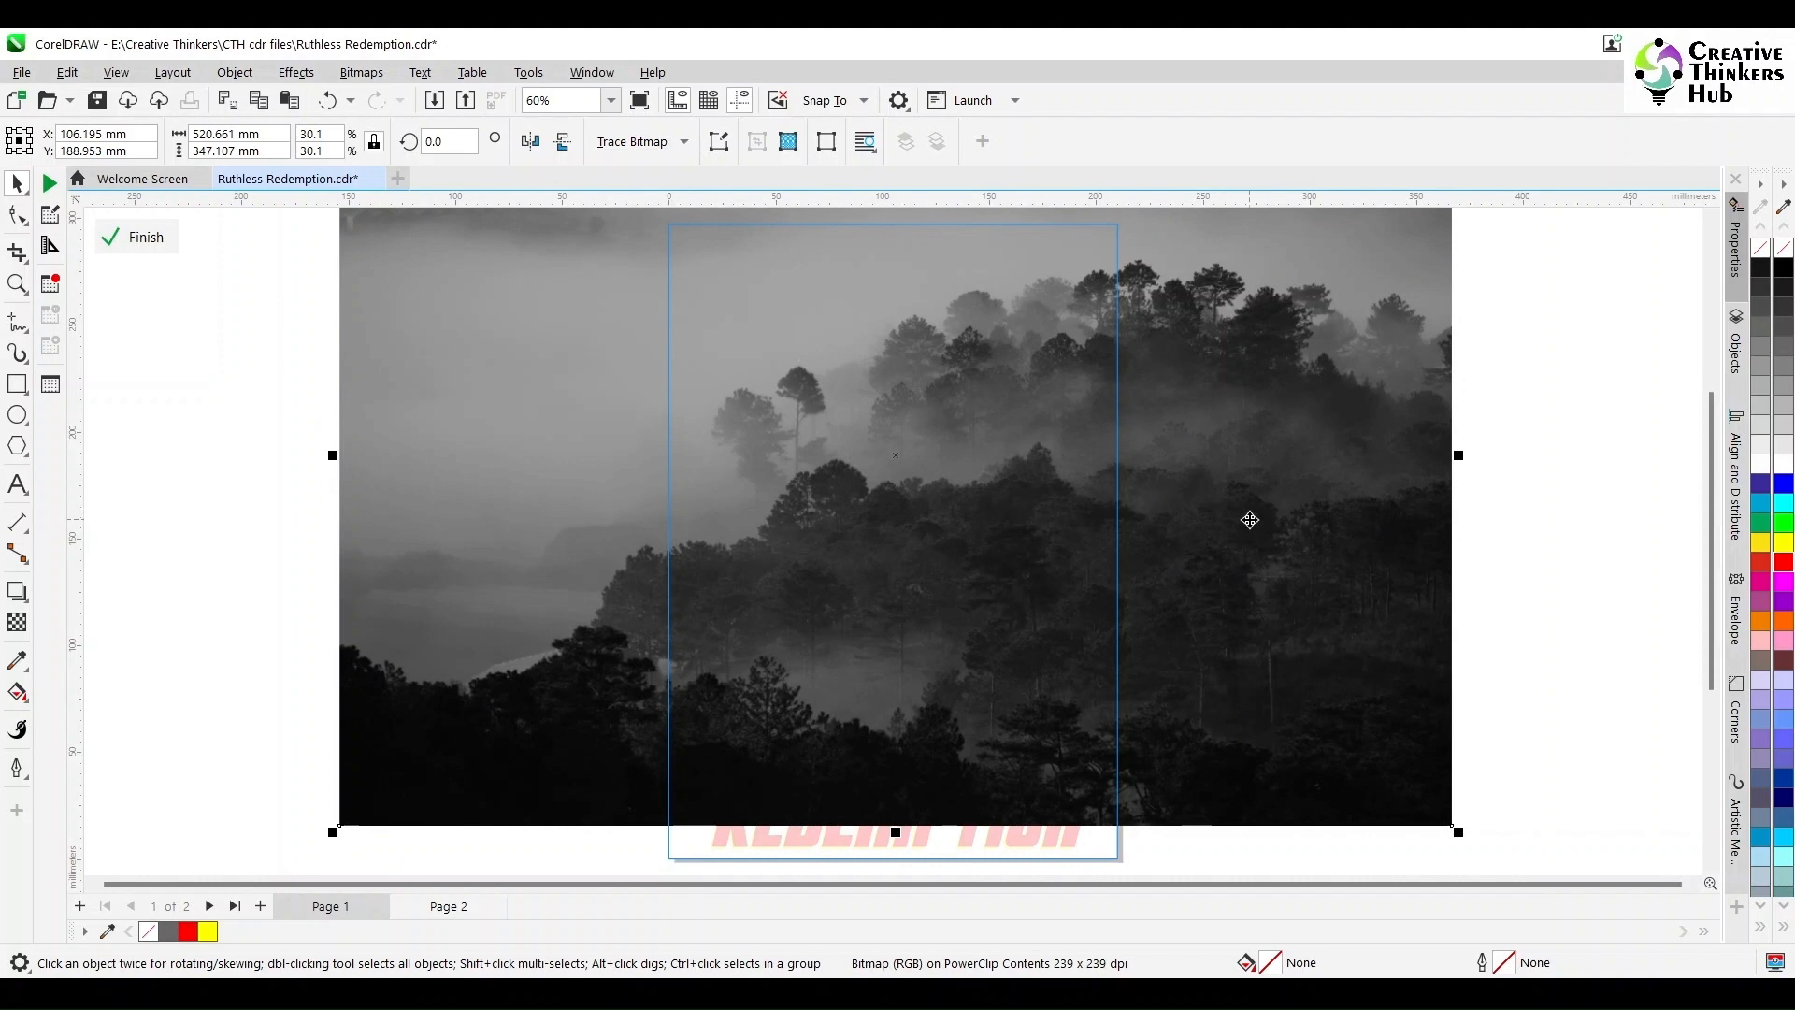
{"action": "left_click_drag", "start_coordinate": [1250, 519], "coordinate": [1067, 534]}
{"action": "left_click", "coordinate": [1356, 525]}
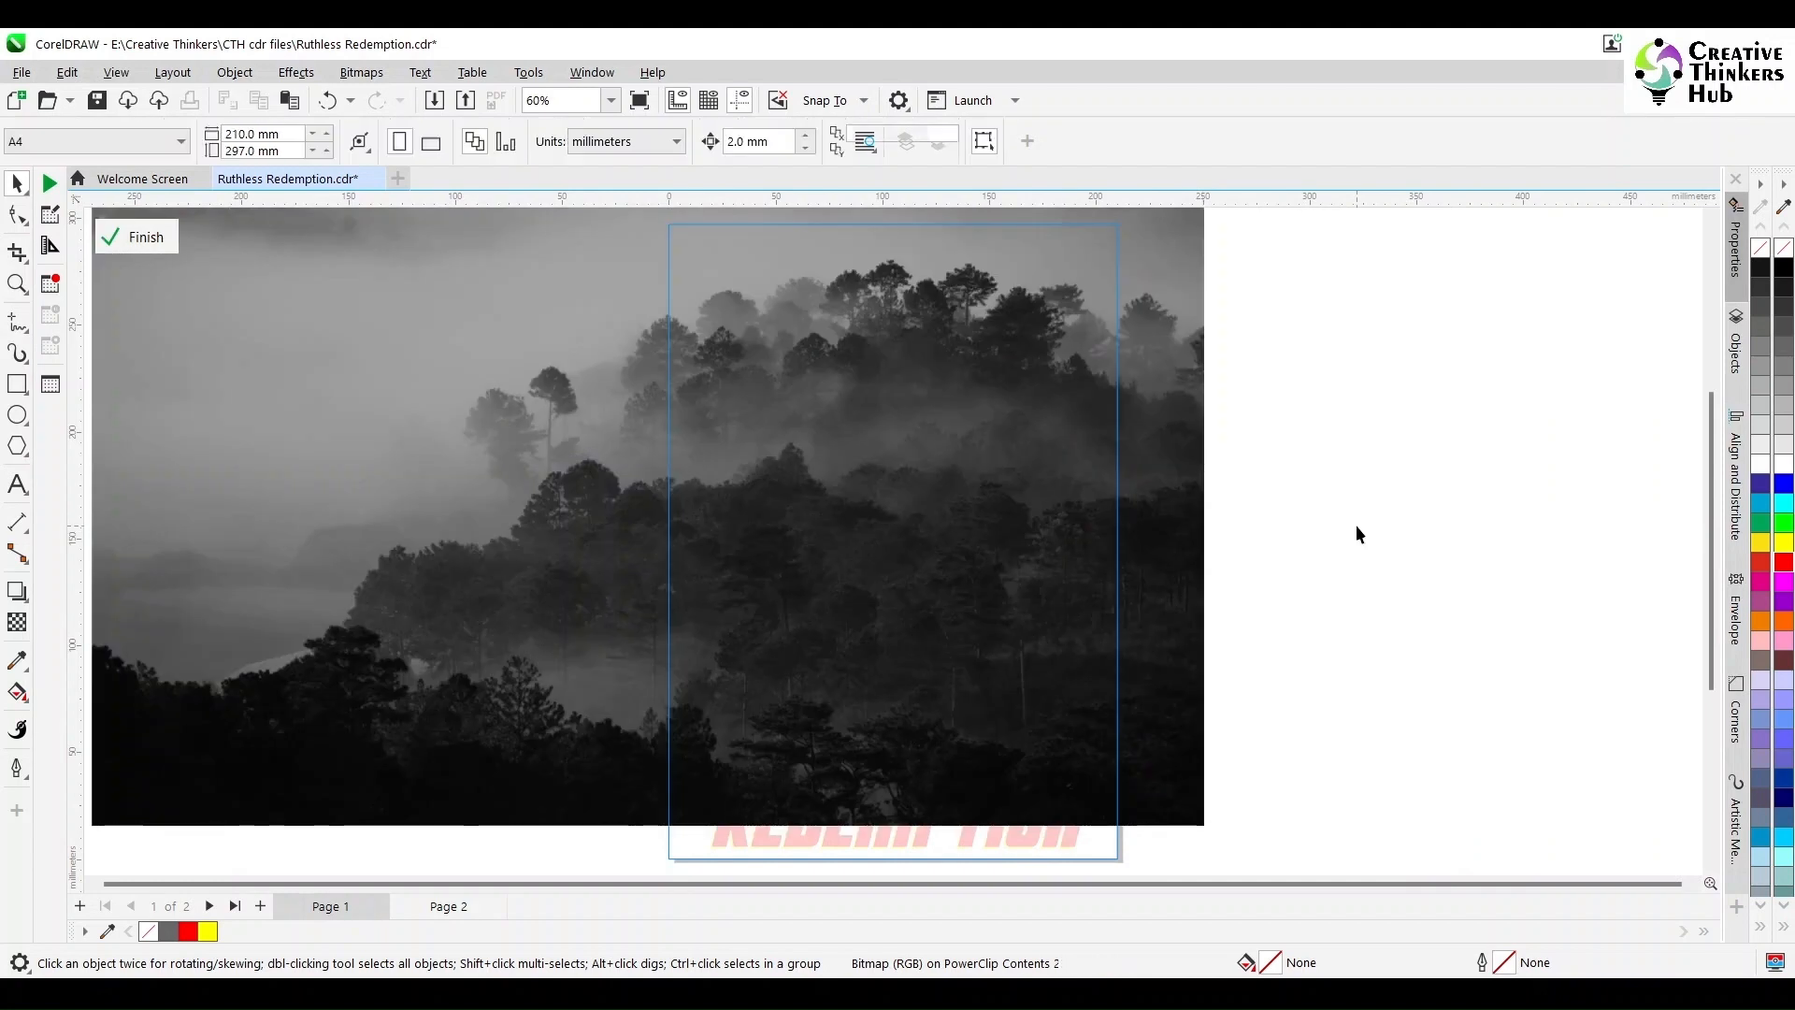
Draw a rectangle about 227 mm by 37 mm across the bottom of the PowerClip frame and fill it with black (#000000)
{"action": "left_click", "coordinate": [17, 385]}
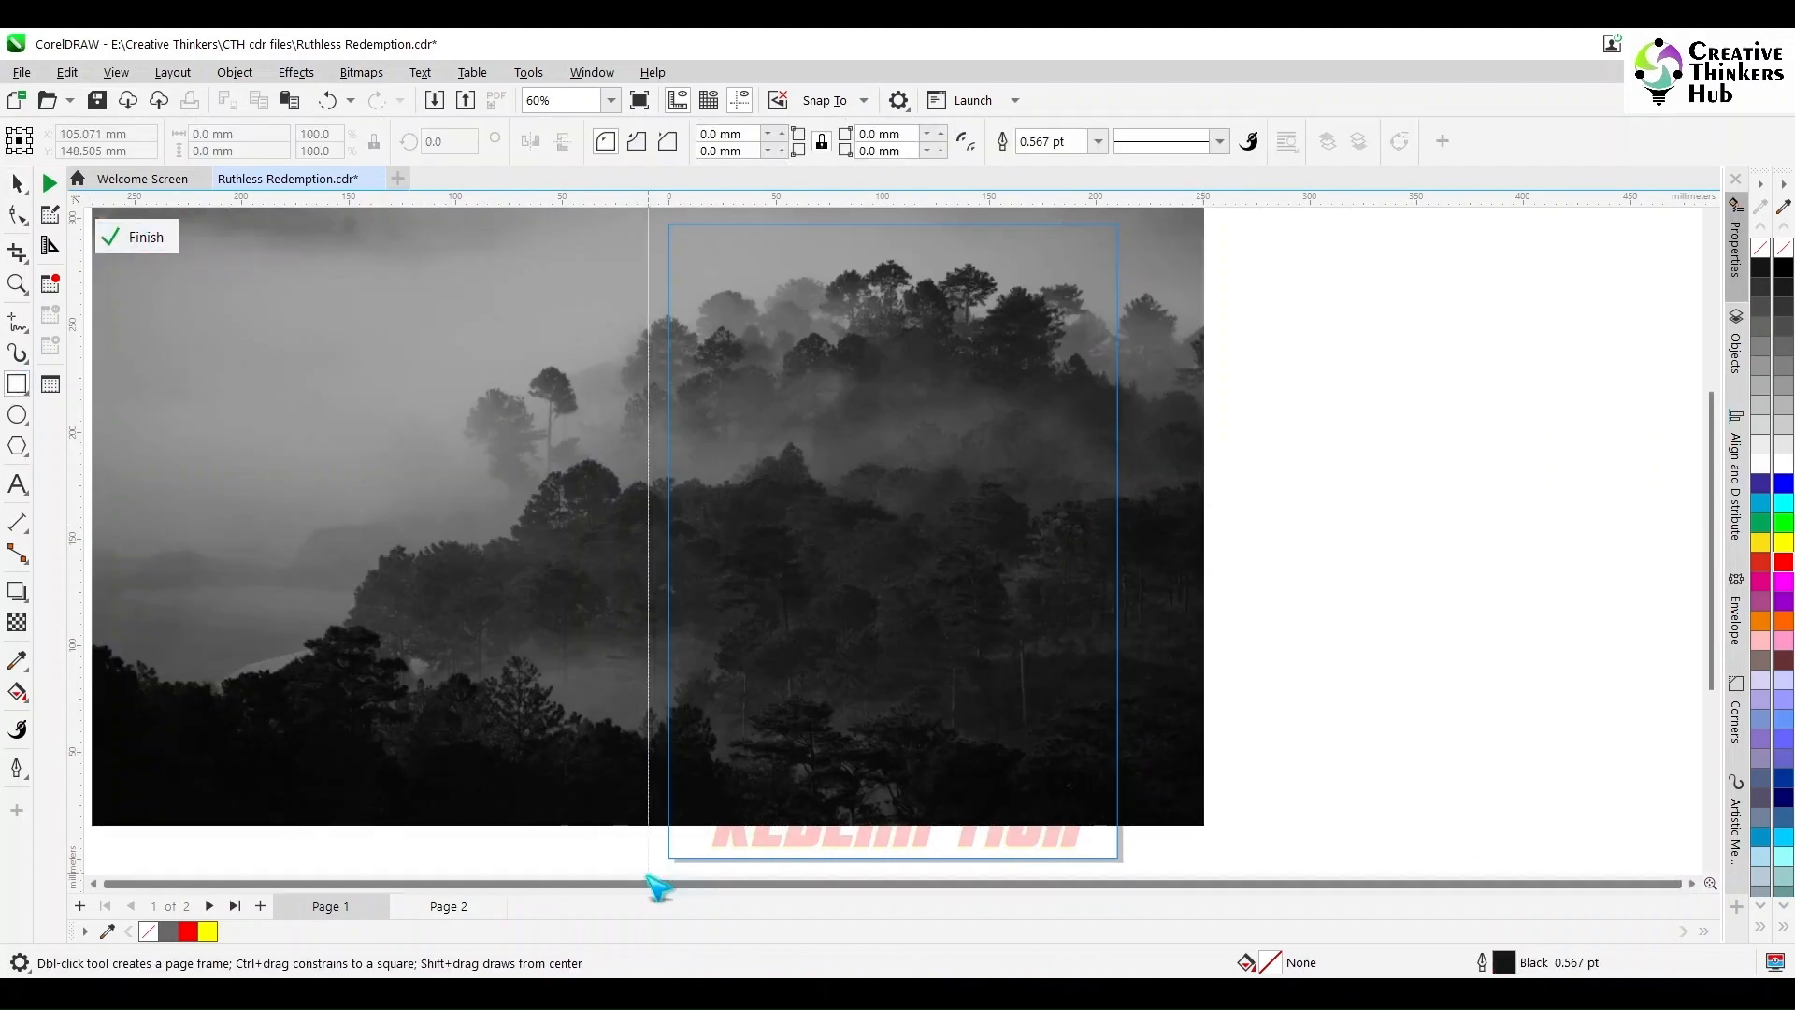
{"action": "left_click_drag", "start_coordinate": [649, 868], "coordinate": [1132, 793]}
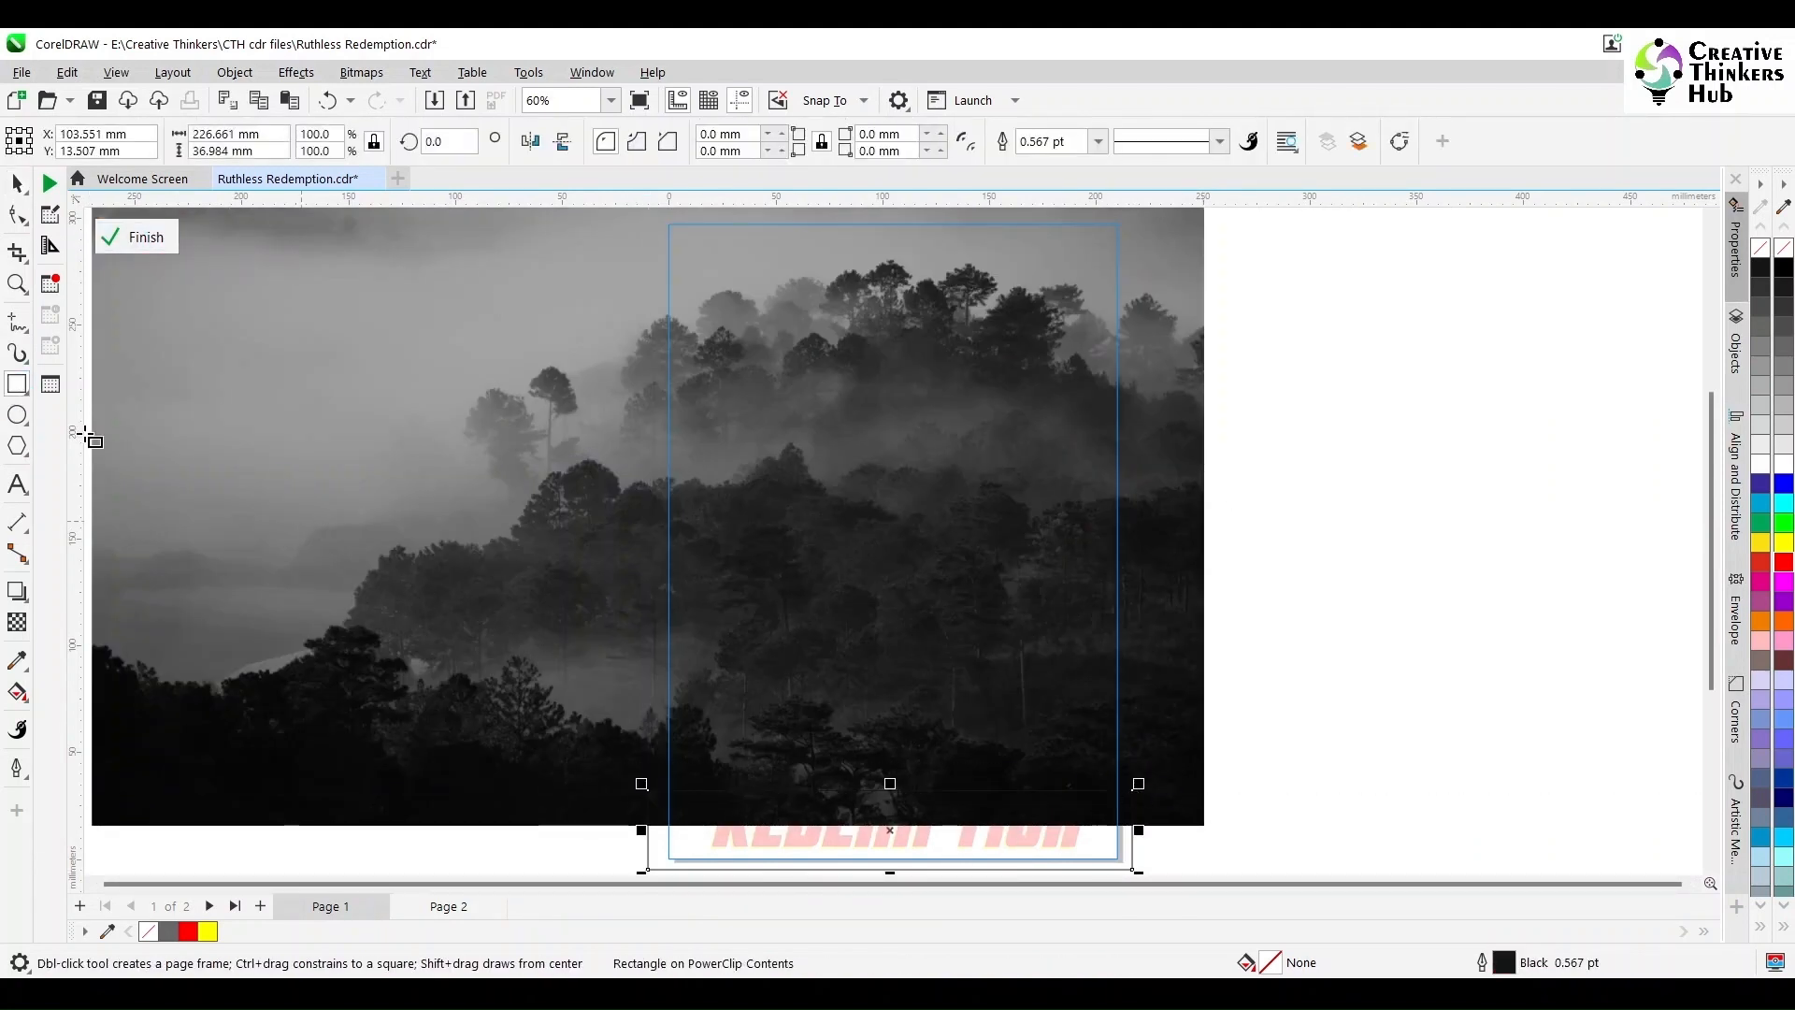
{"action": "key", "text": "space"}
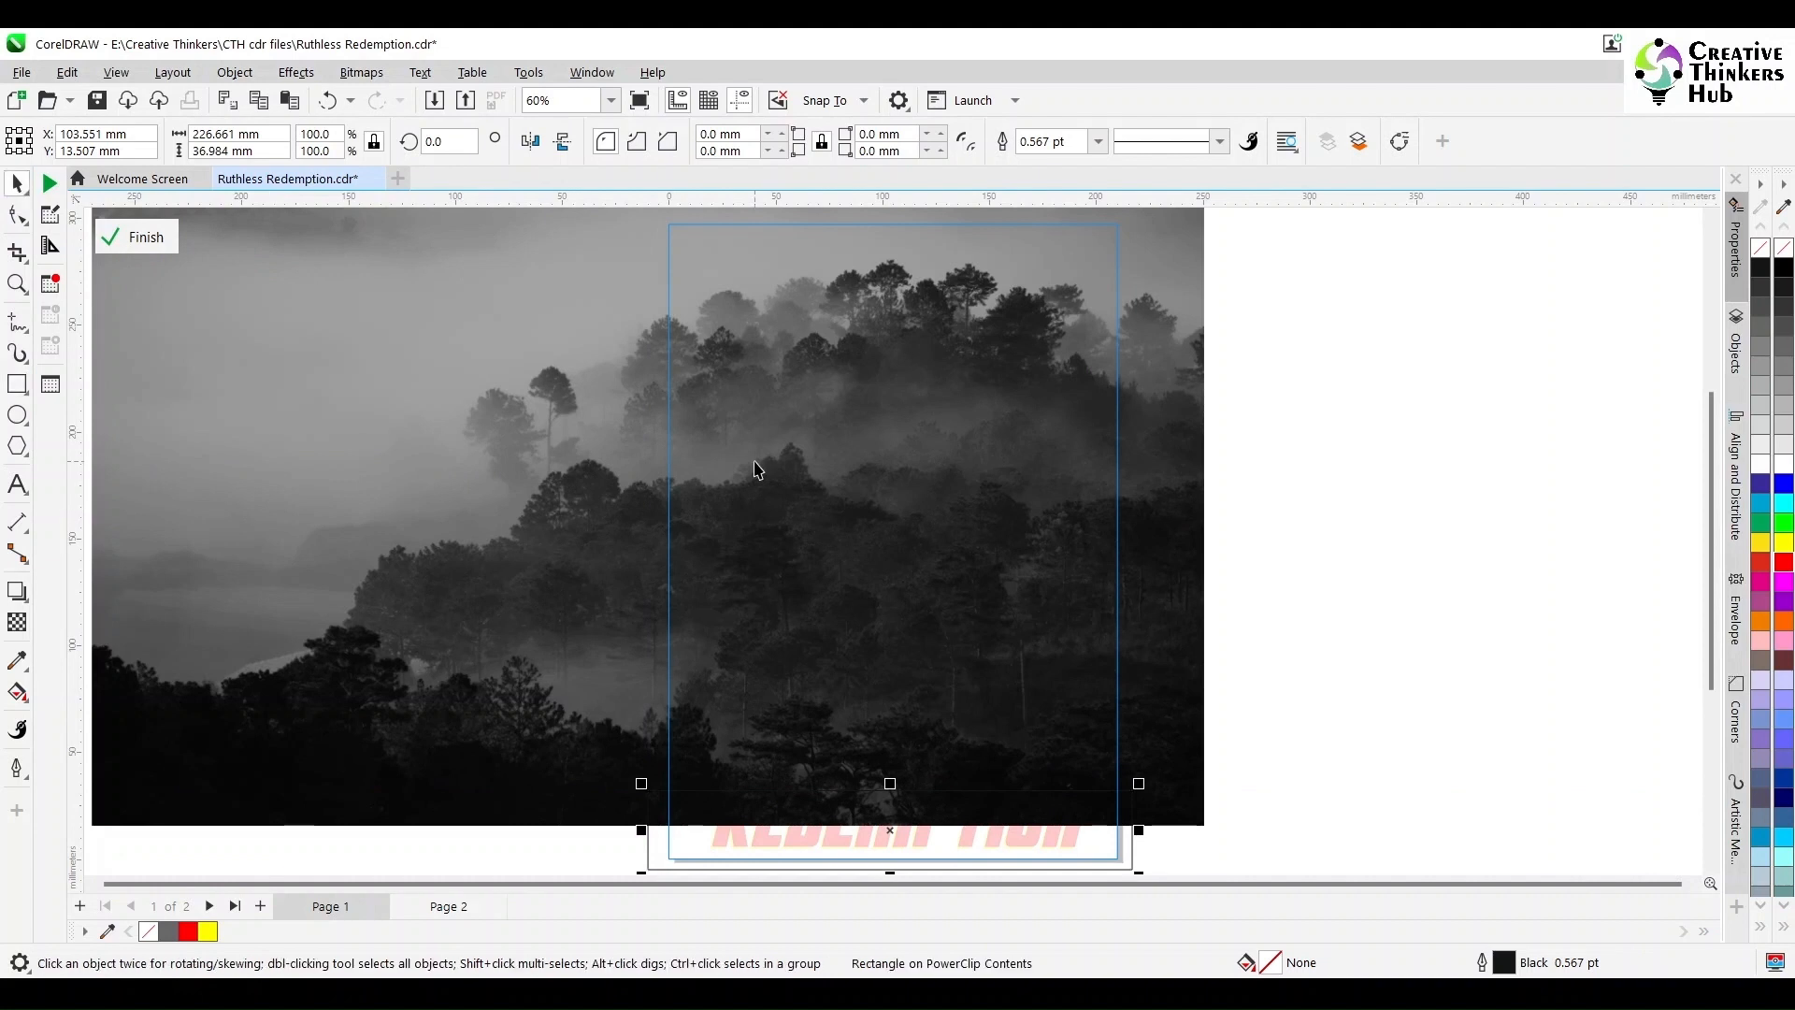
{"action": "left_click", "coordinate": [1783, 269]}
{"action": "left_click", "coordinate": [17, 591]}
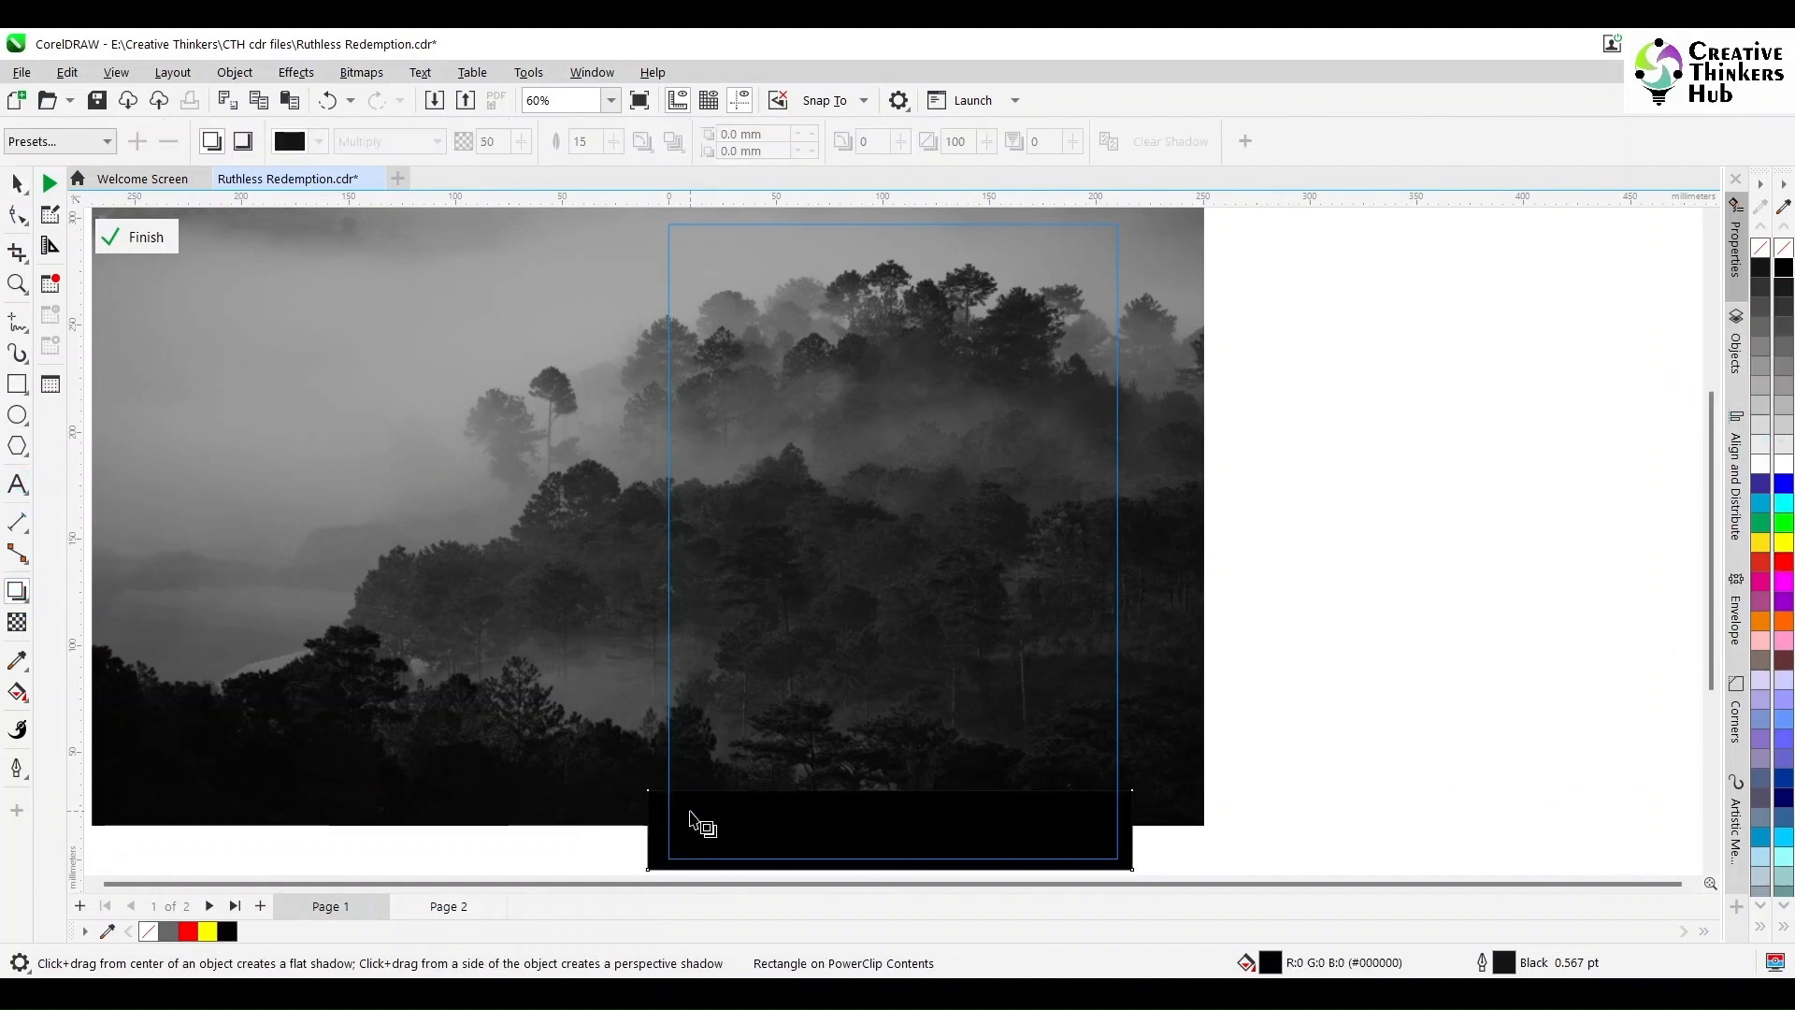
Apply a vertical fountain transparency that fades out the black rectangle's upper edge, and finish editing the PowerClip
{"action": "left_click", "coordinate": [17, 622]}
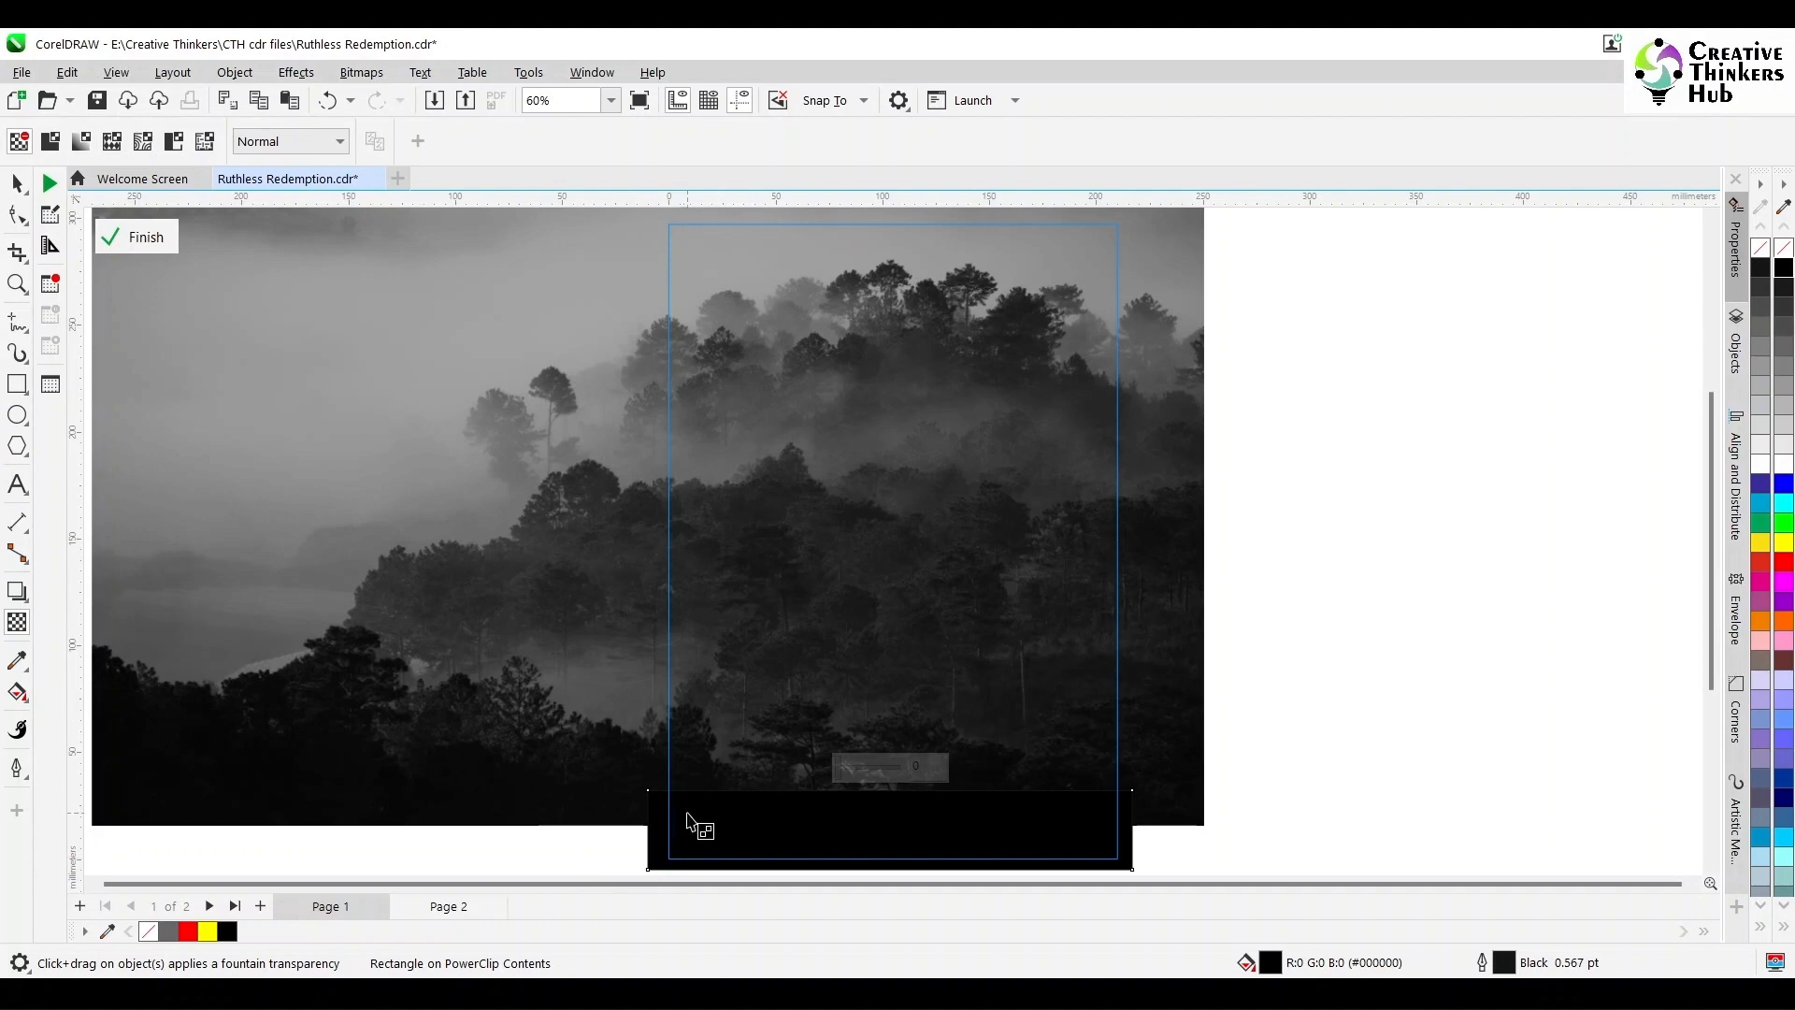
{"action": "left_click_drag", "start_coordinate": [672, 818], "coordinate": [672, 793]}
{"action": "left_click", "coordinate": [144, 242]}
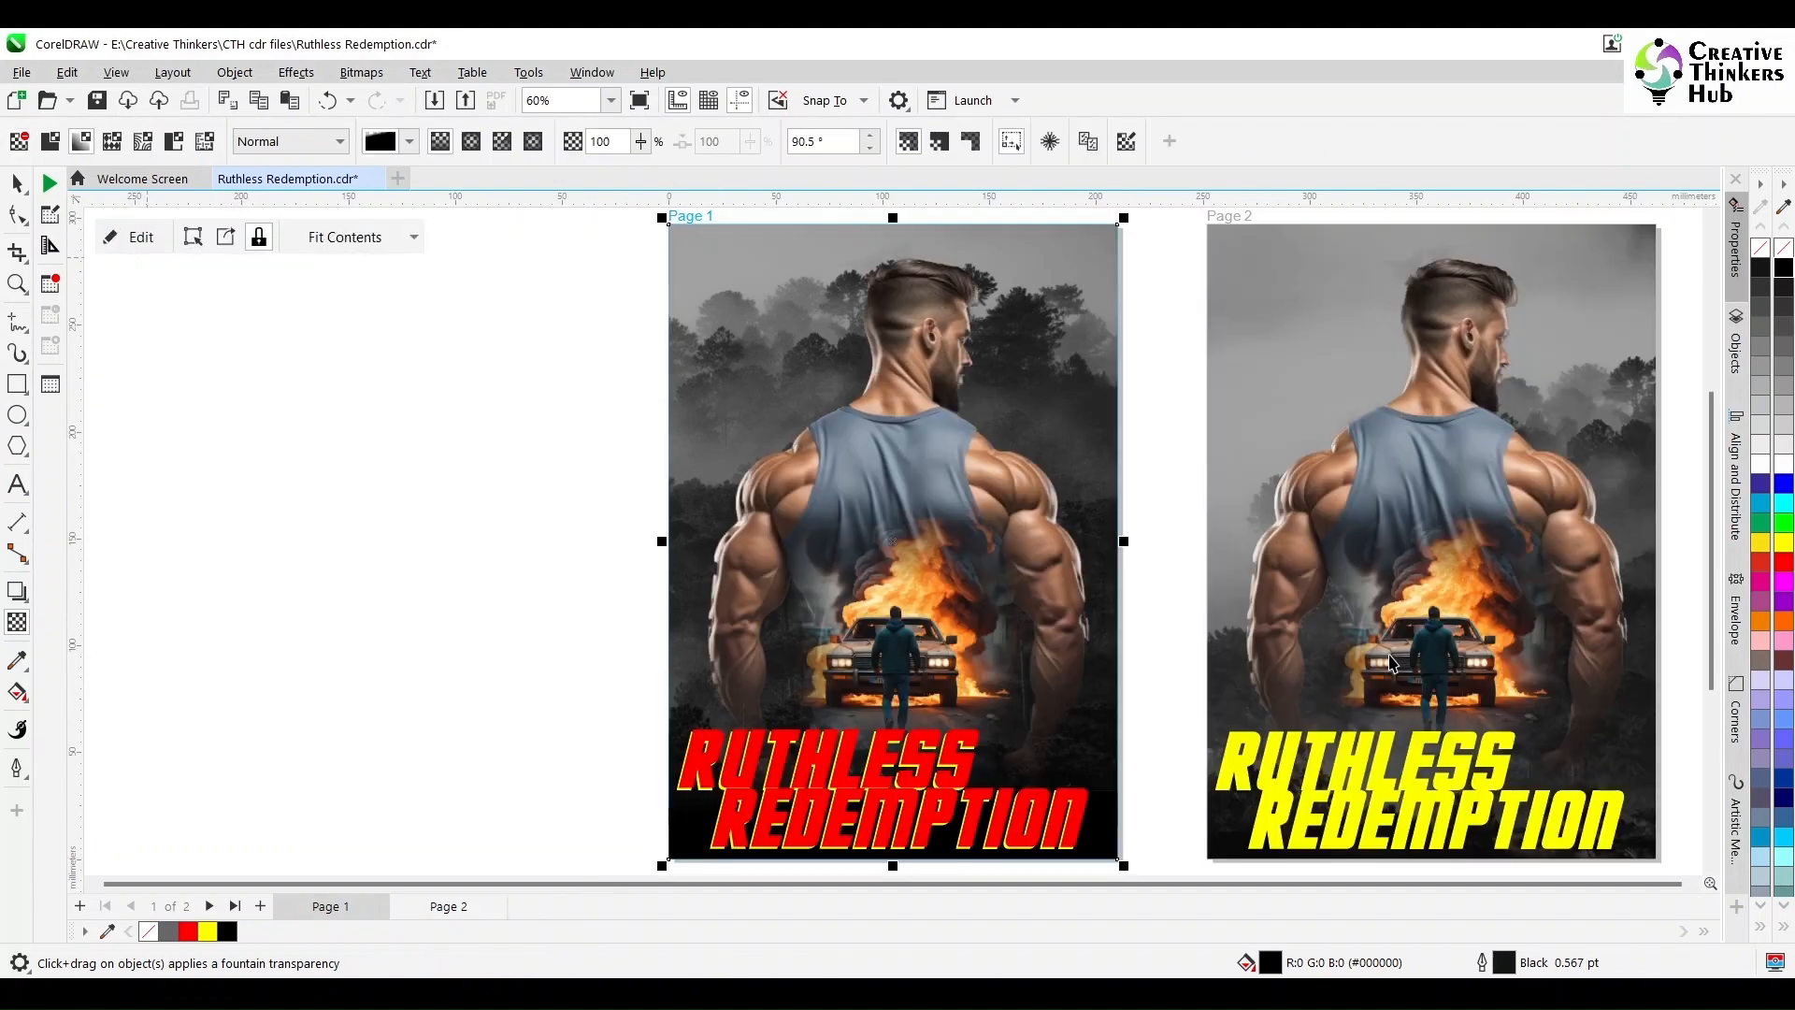
{"action": "key", "text": "space"}
{"action": "left_click", "coordinate": [536, 646]}
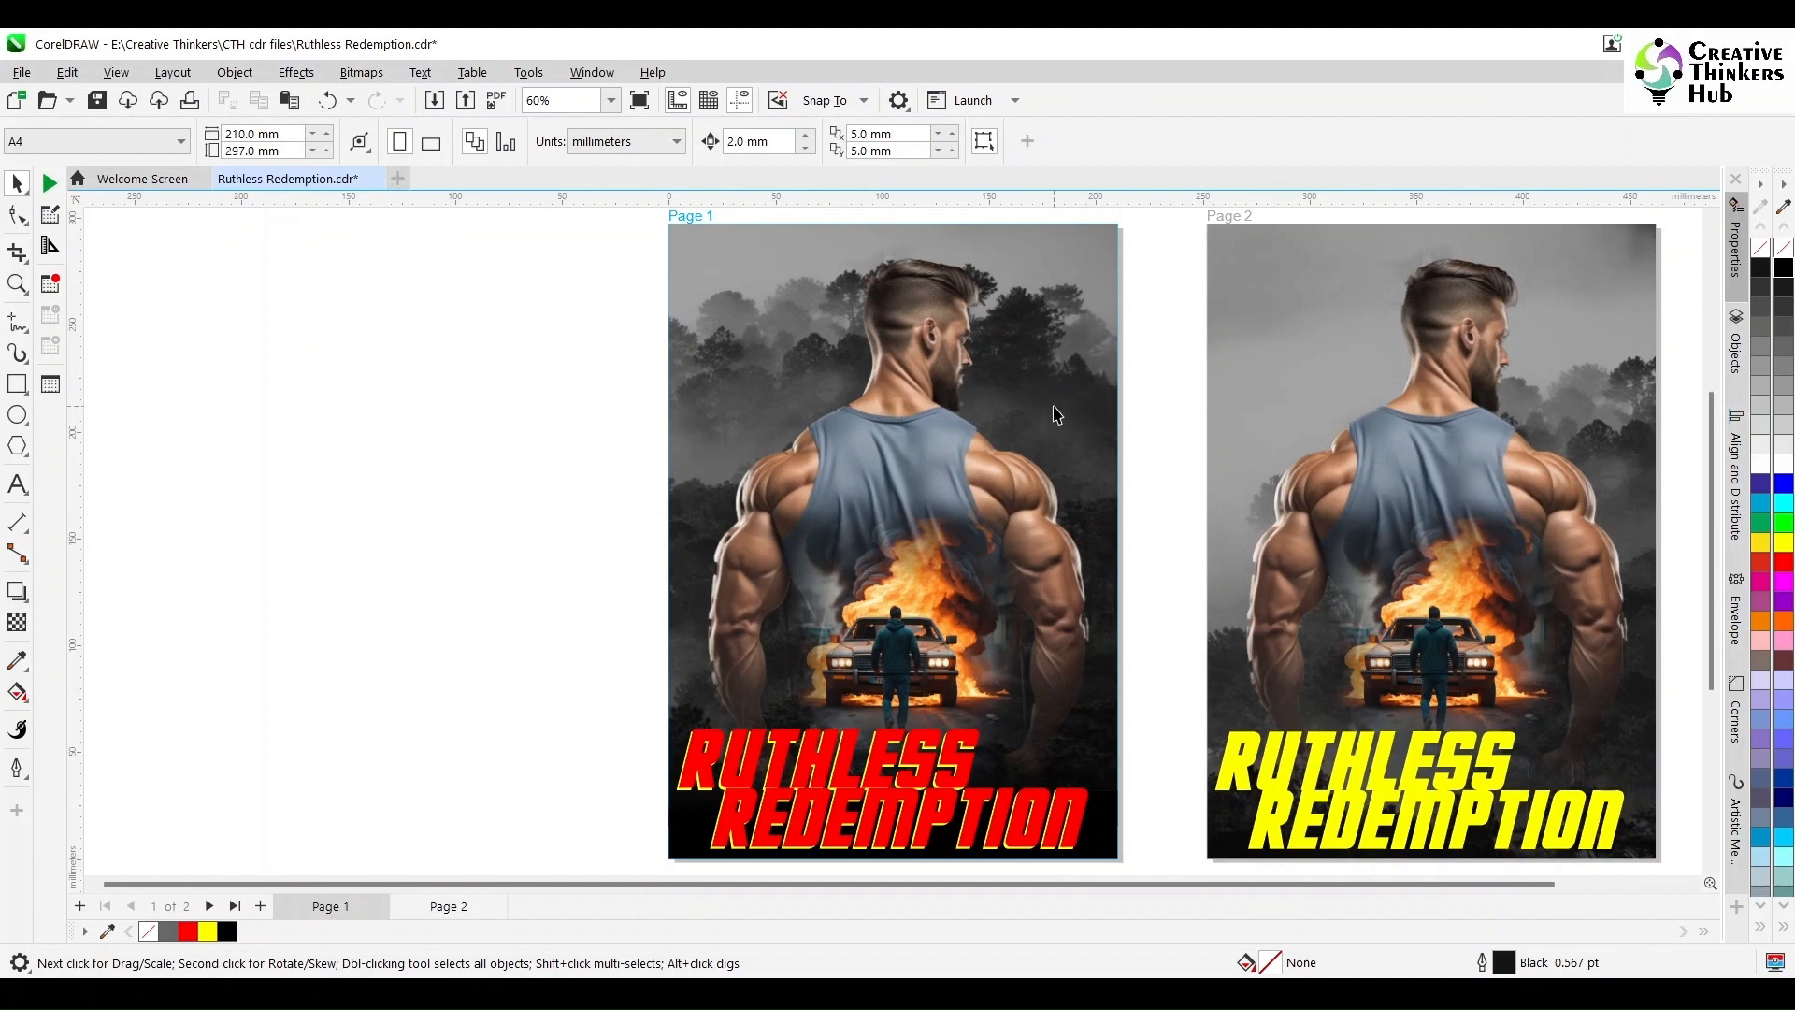
Select the muscular man graphic on Page 1
{"action": "left_click", "coordinate": [937, 477]}
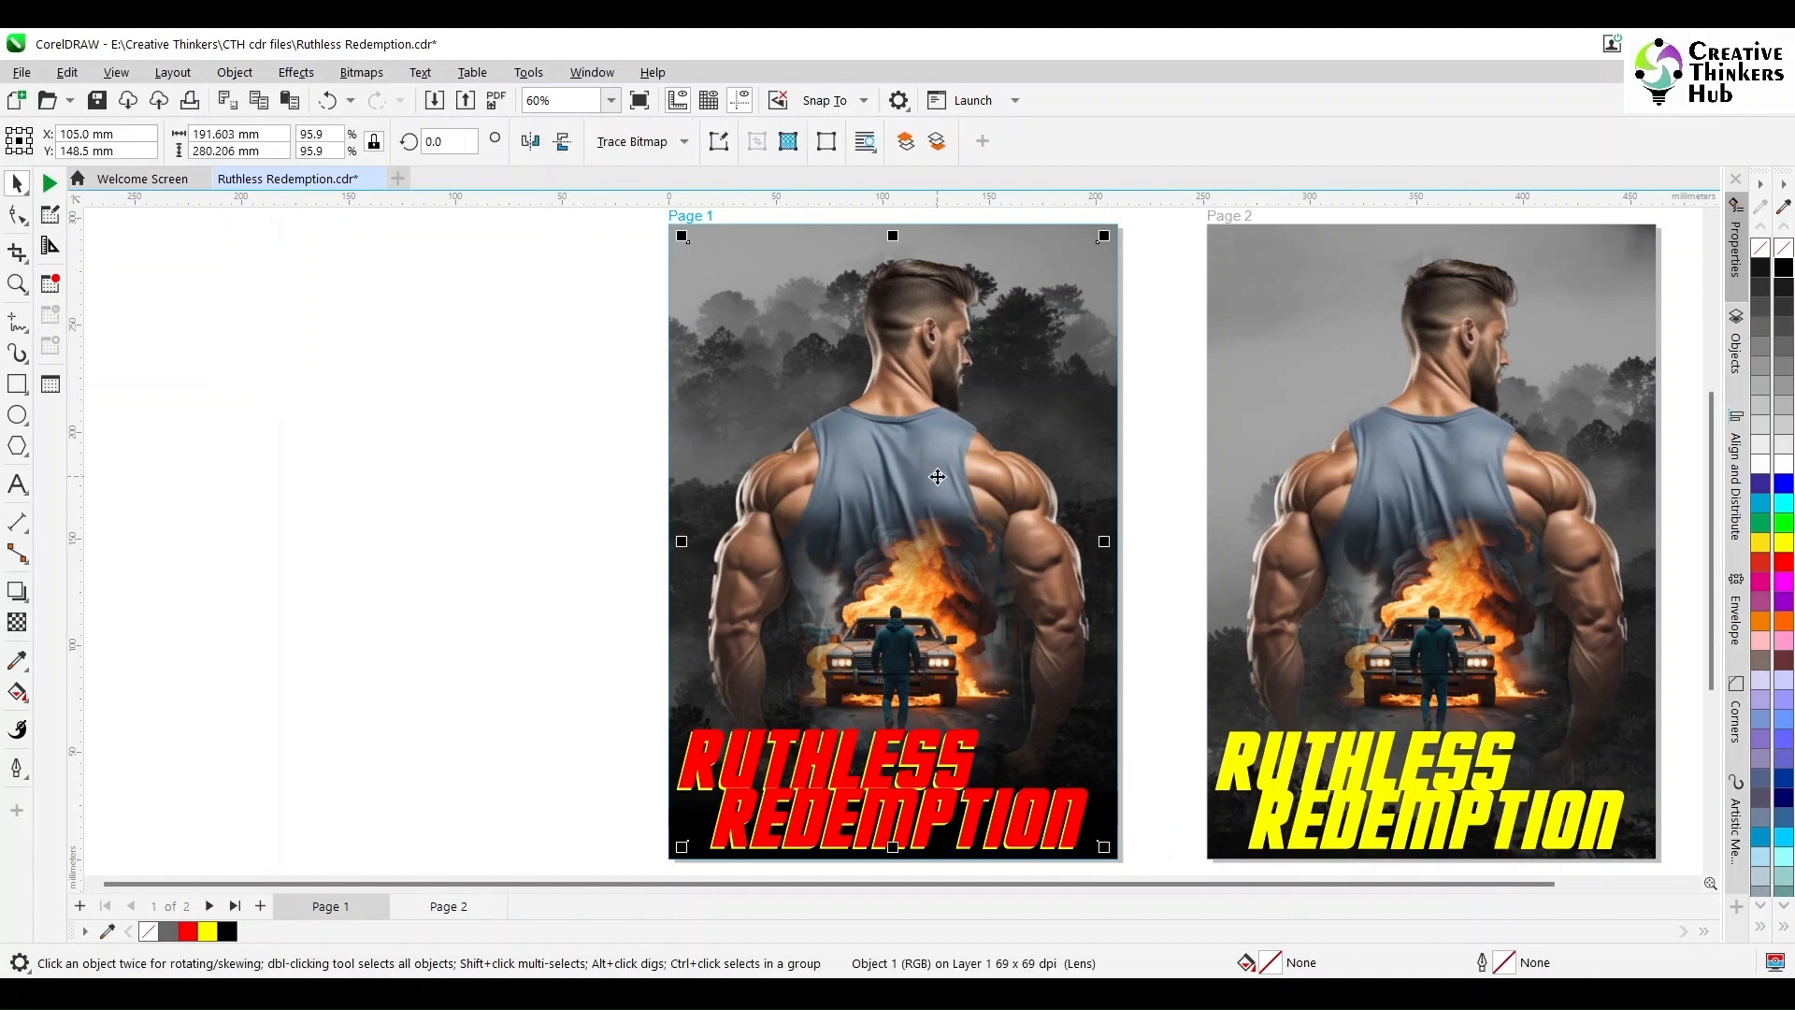
Place the man image on Page 1 inside the poster's background frame with PowerClip
{"action": "left_click", "coordinate": [235, 72]}
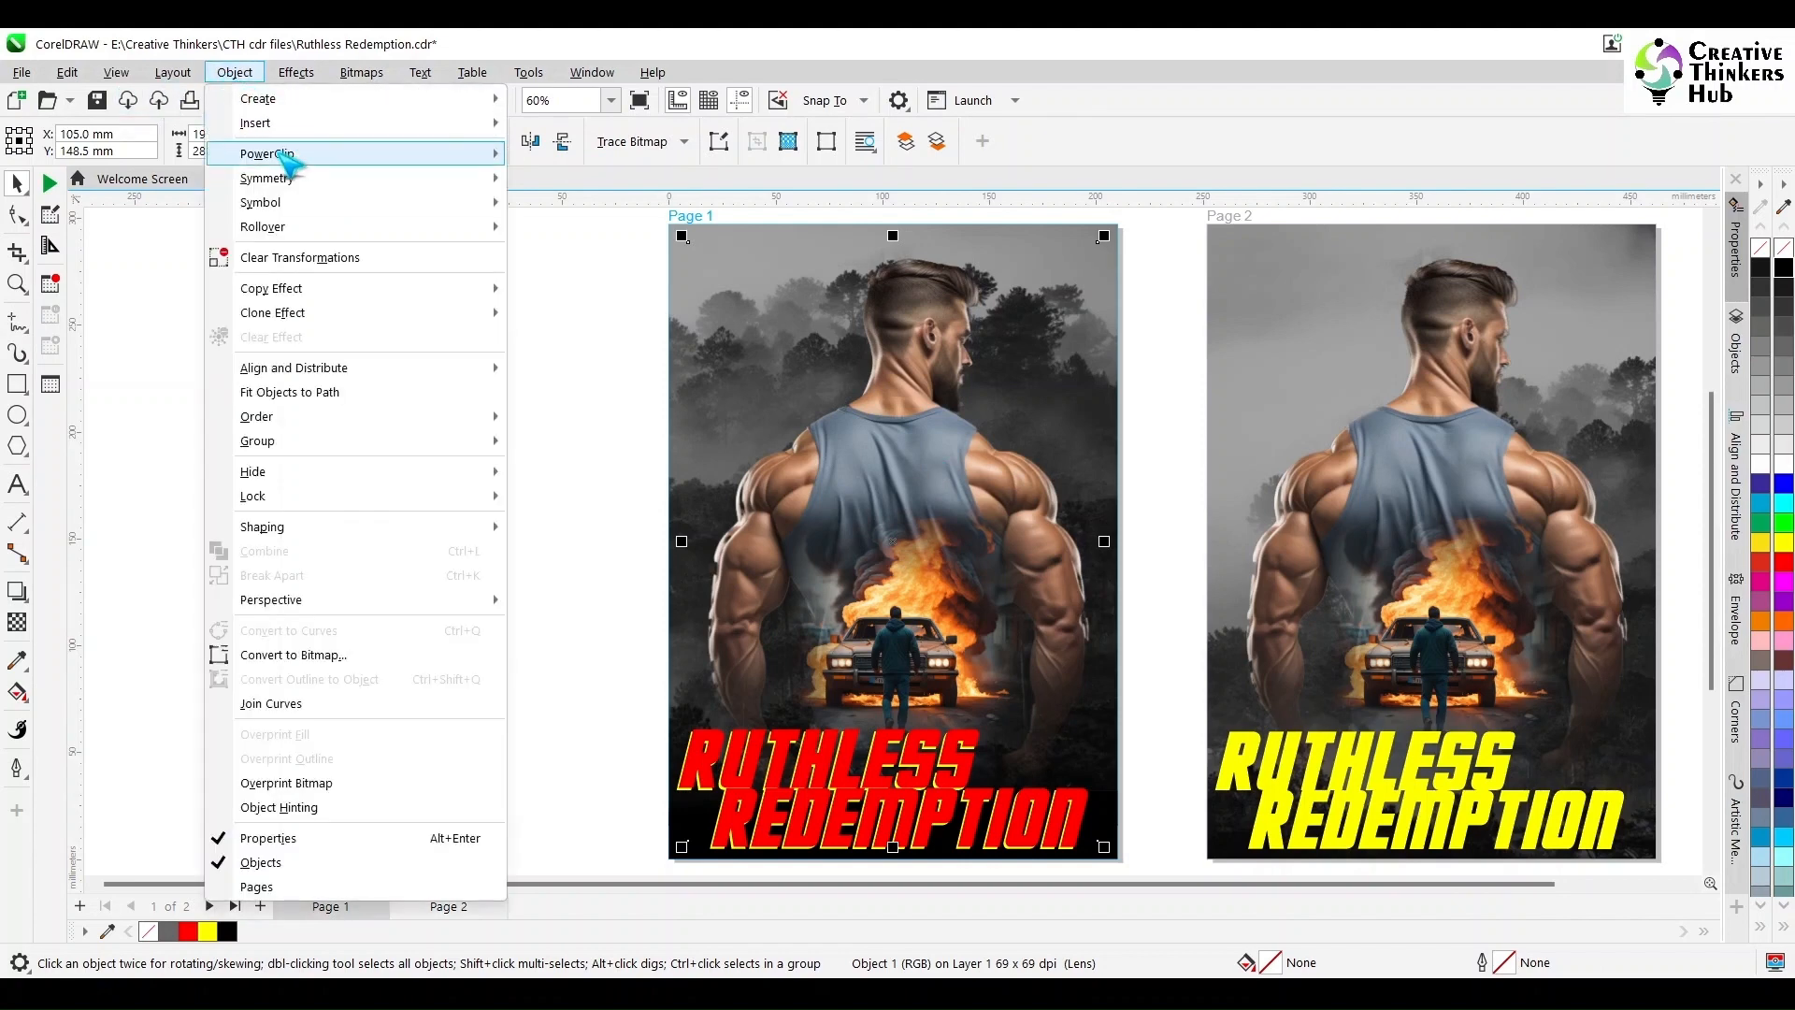
{"action": "mouse_move", "coordinate": [281, 152]}
{"action": "left_click", "coordinate": [579, 154]}
{"action": "left_click", "coordinate": [1028, 245]}
{"action": "left_click", "coordinate": [891, 574]}
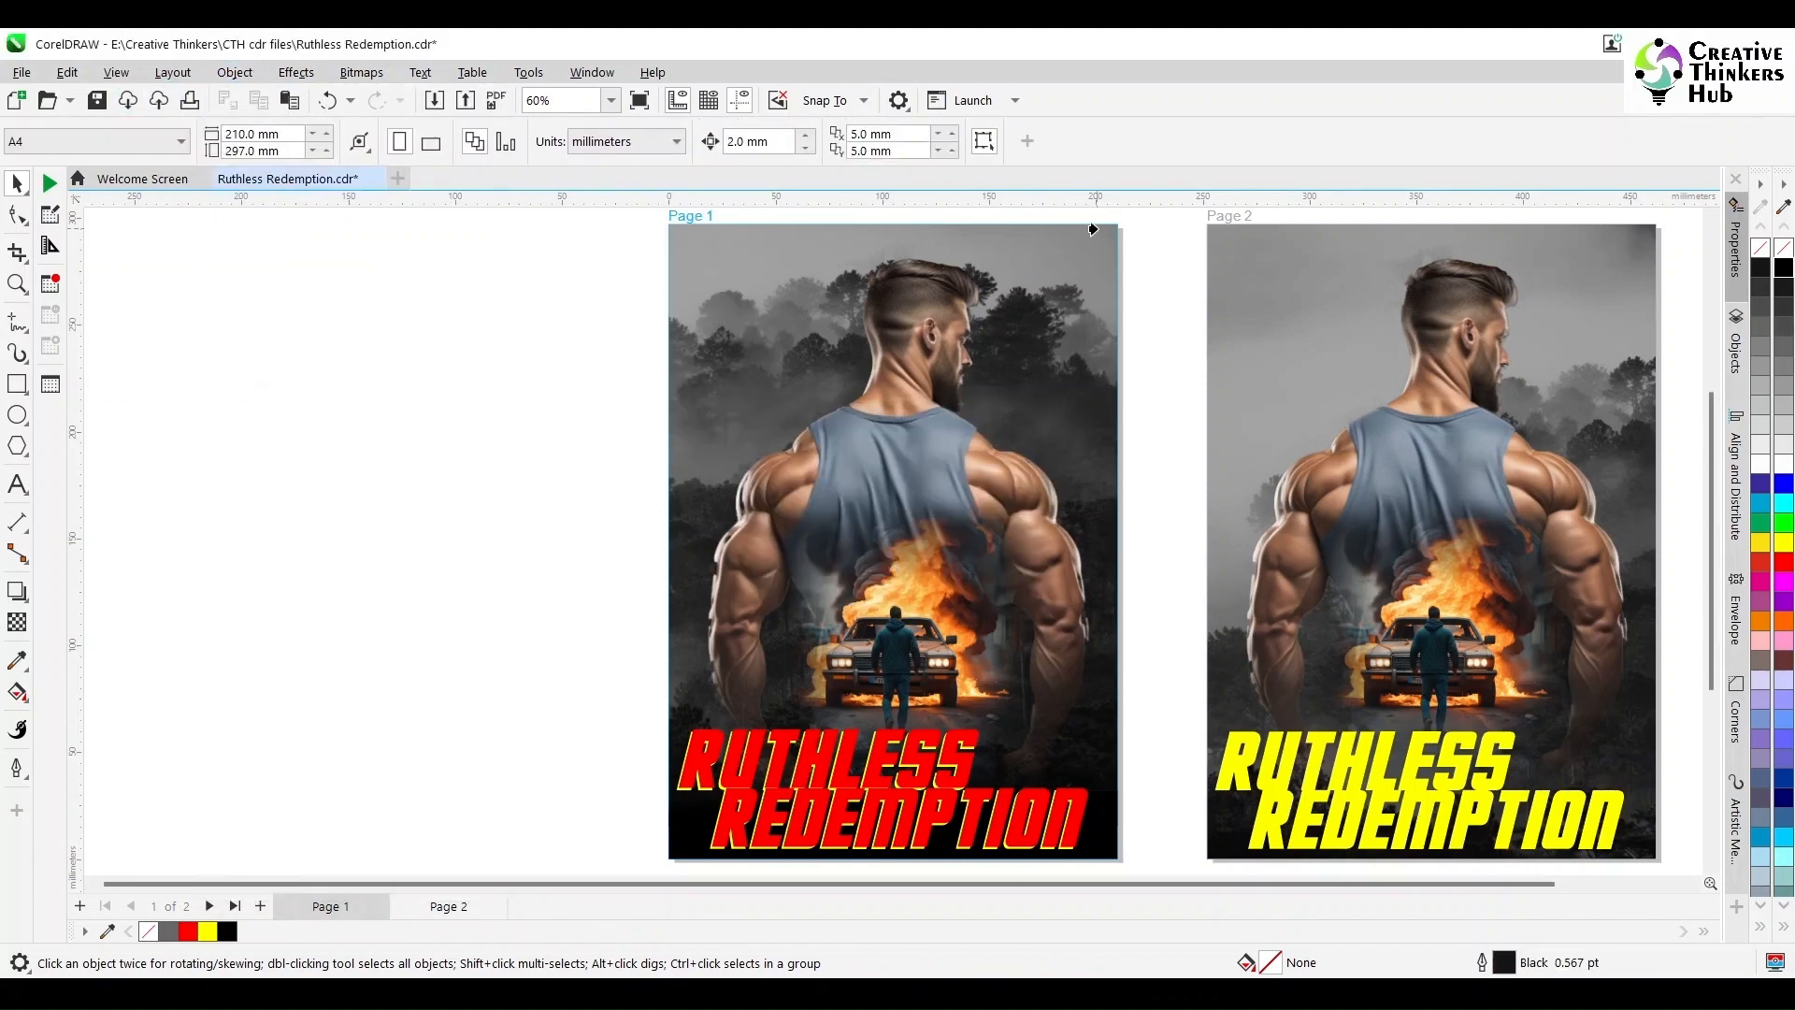
Open the Page 1 PowerClip contents for editing and place a copy of the man image beside the forest background
{"action": "left_click", "coordinate": [1092, 229]}
{"action": "double_click", "coordinate": [941, 422]}
{"action": "left_click", "coordinate": [941, 423]}
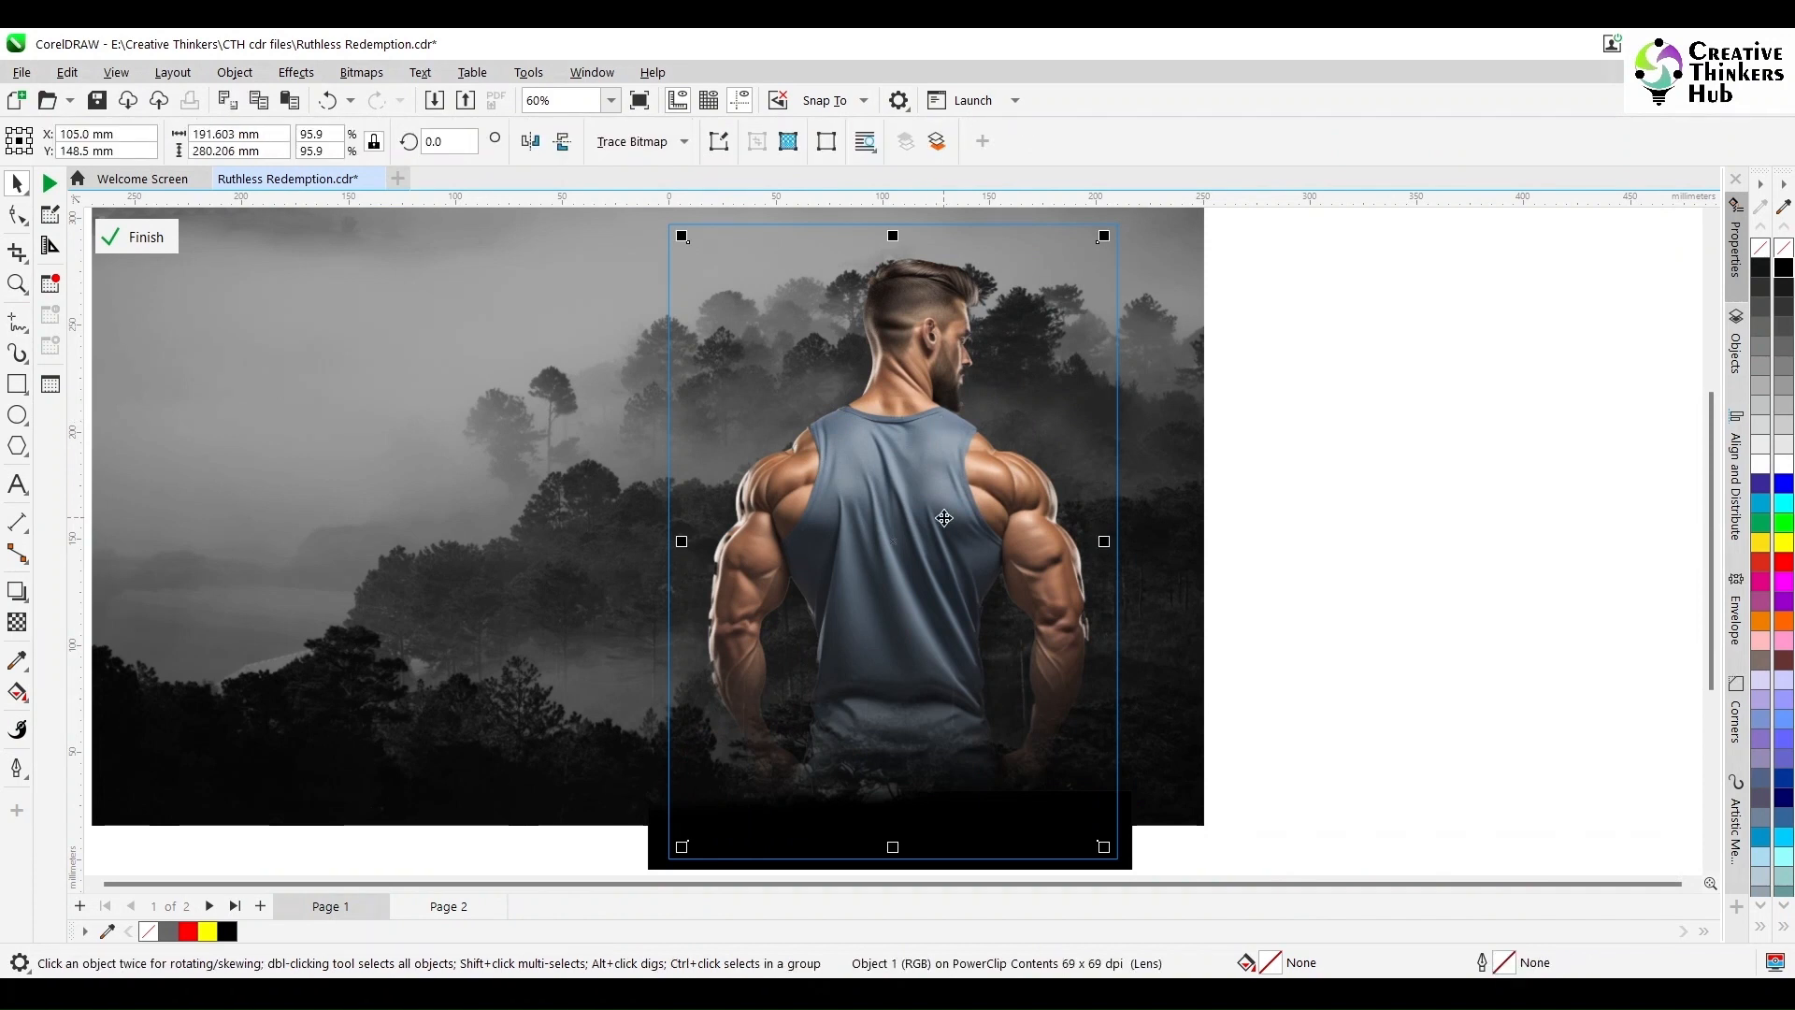
{"action": "key", "text": "ctrl+v"}
{"action": "left_click_drag", "start_coordinate": [943, 517], "coordinate": [1555, 519]}
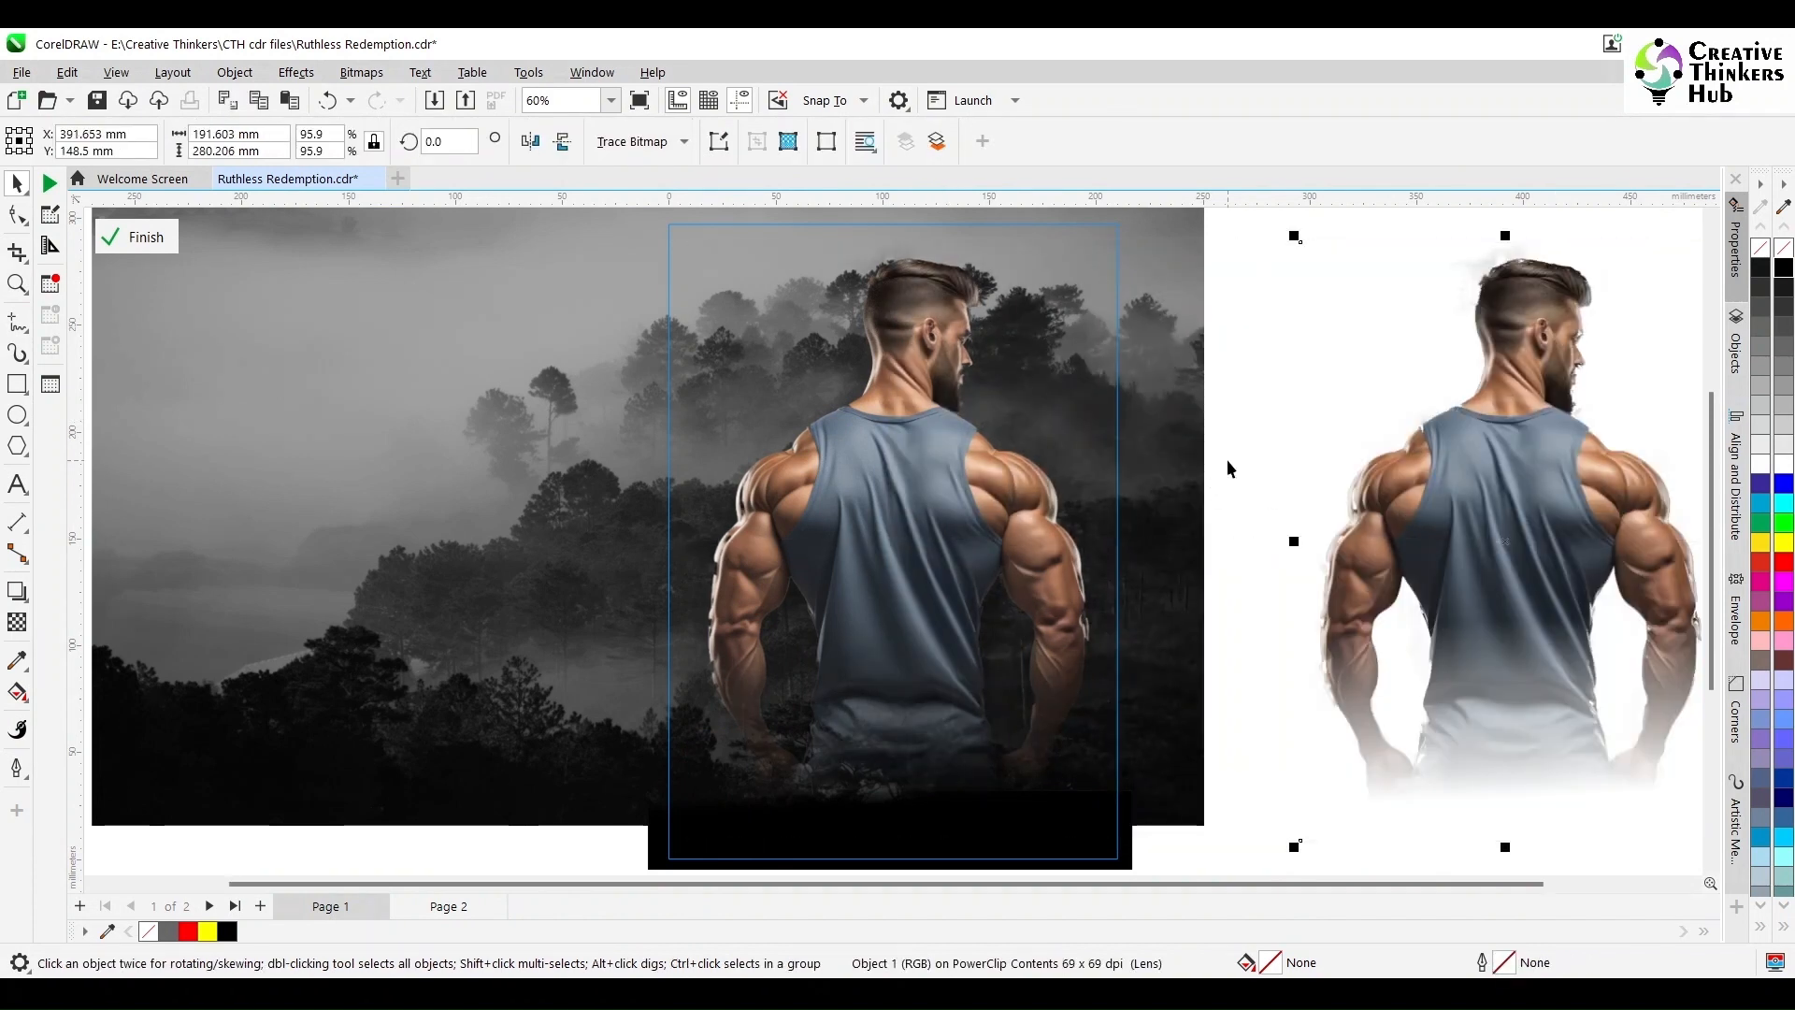
Convert the original man image to a 300 dpi RGB Color (24-bit) bitmap with anti-aliasing and a transparent background
{"action": "left_click", "coordinate": [908, 505]}
{"action": "left_click", "coordinate": [361, 72]}
{"action": "left_click", "coordinate": [397, 100]}
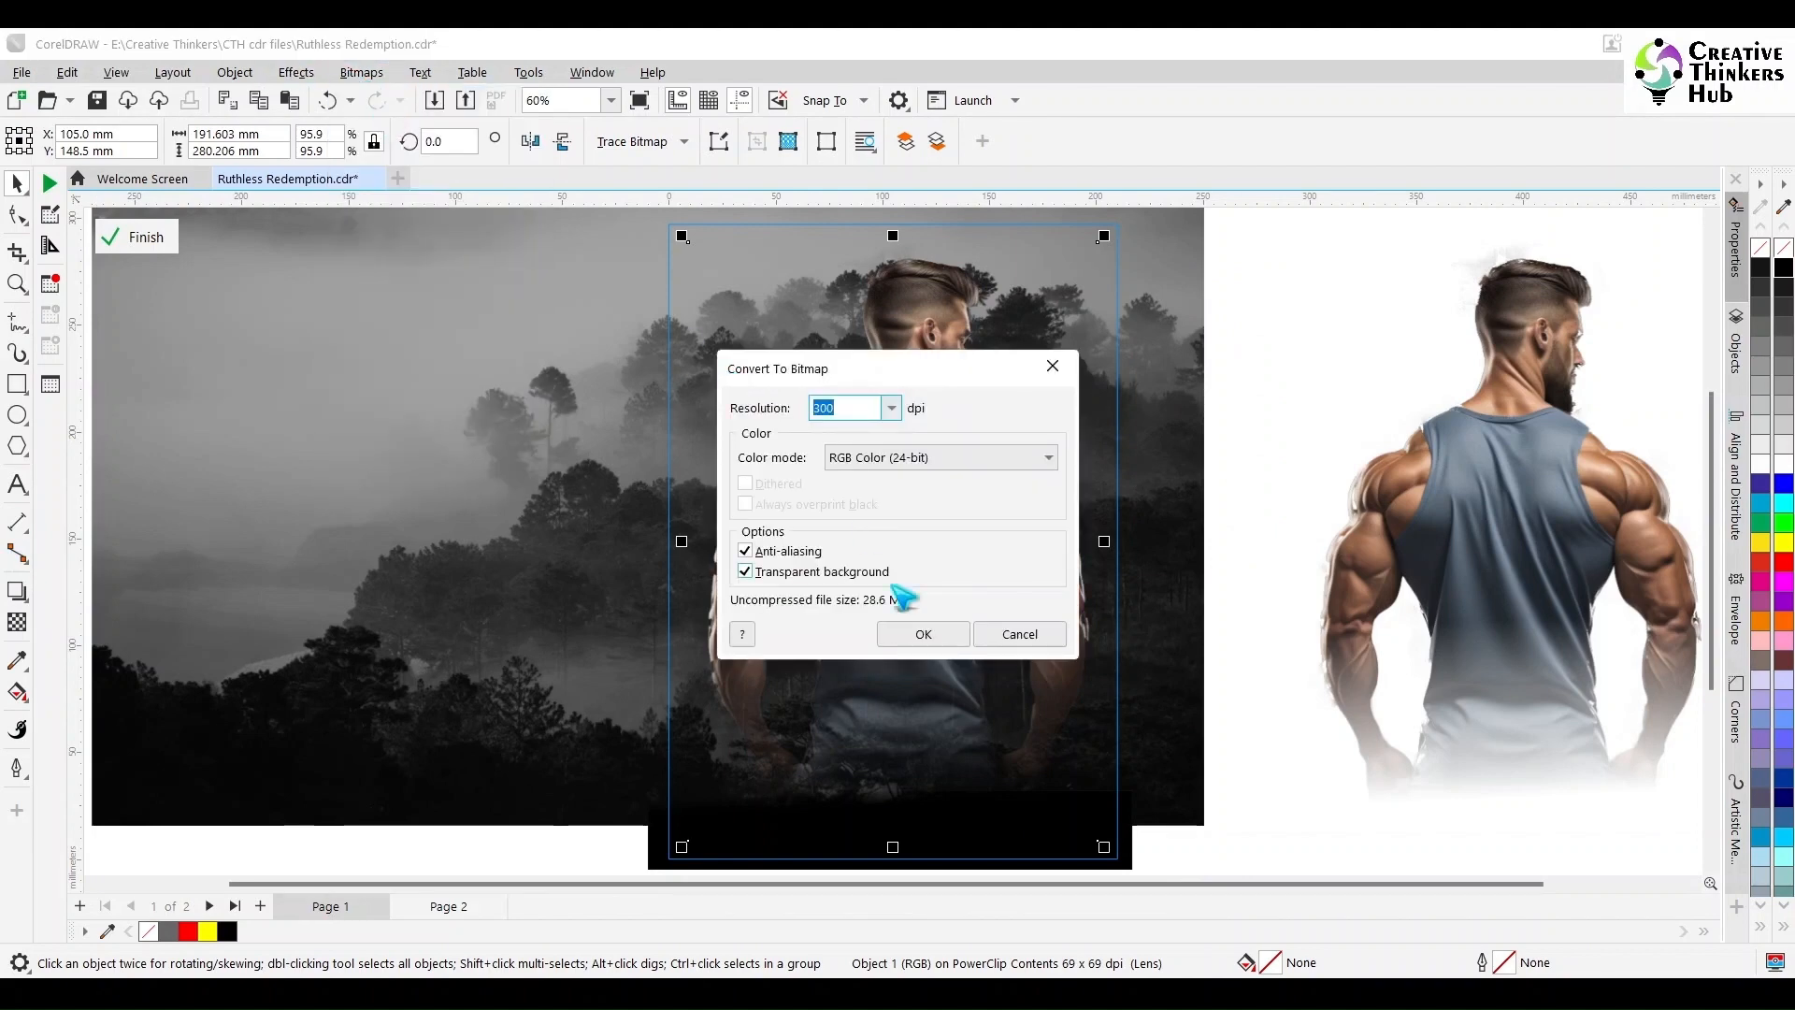
{"action": "left_click", "coordinate": [908, 631]}
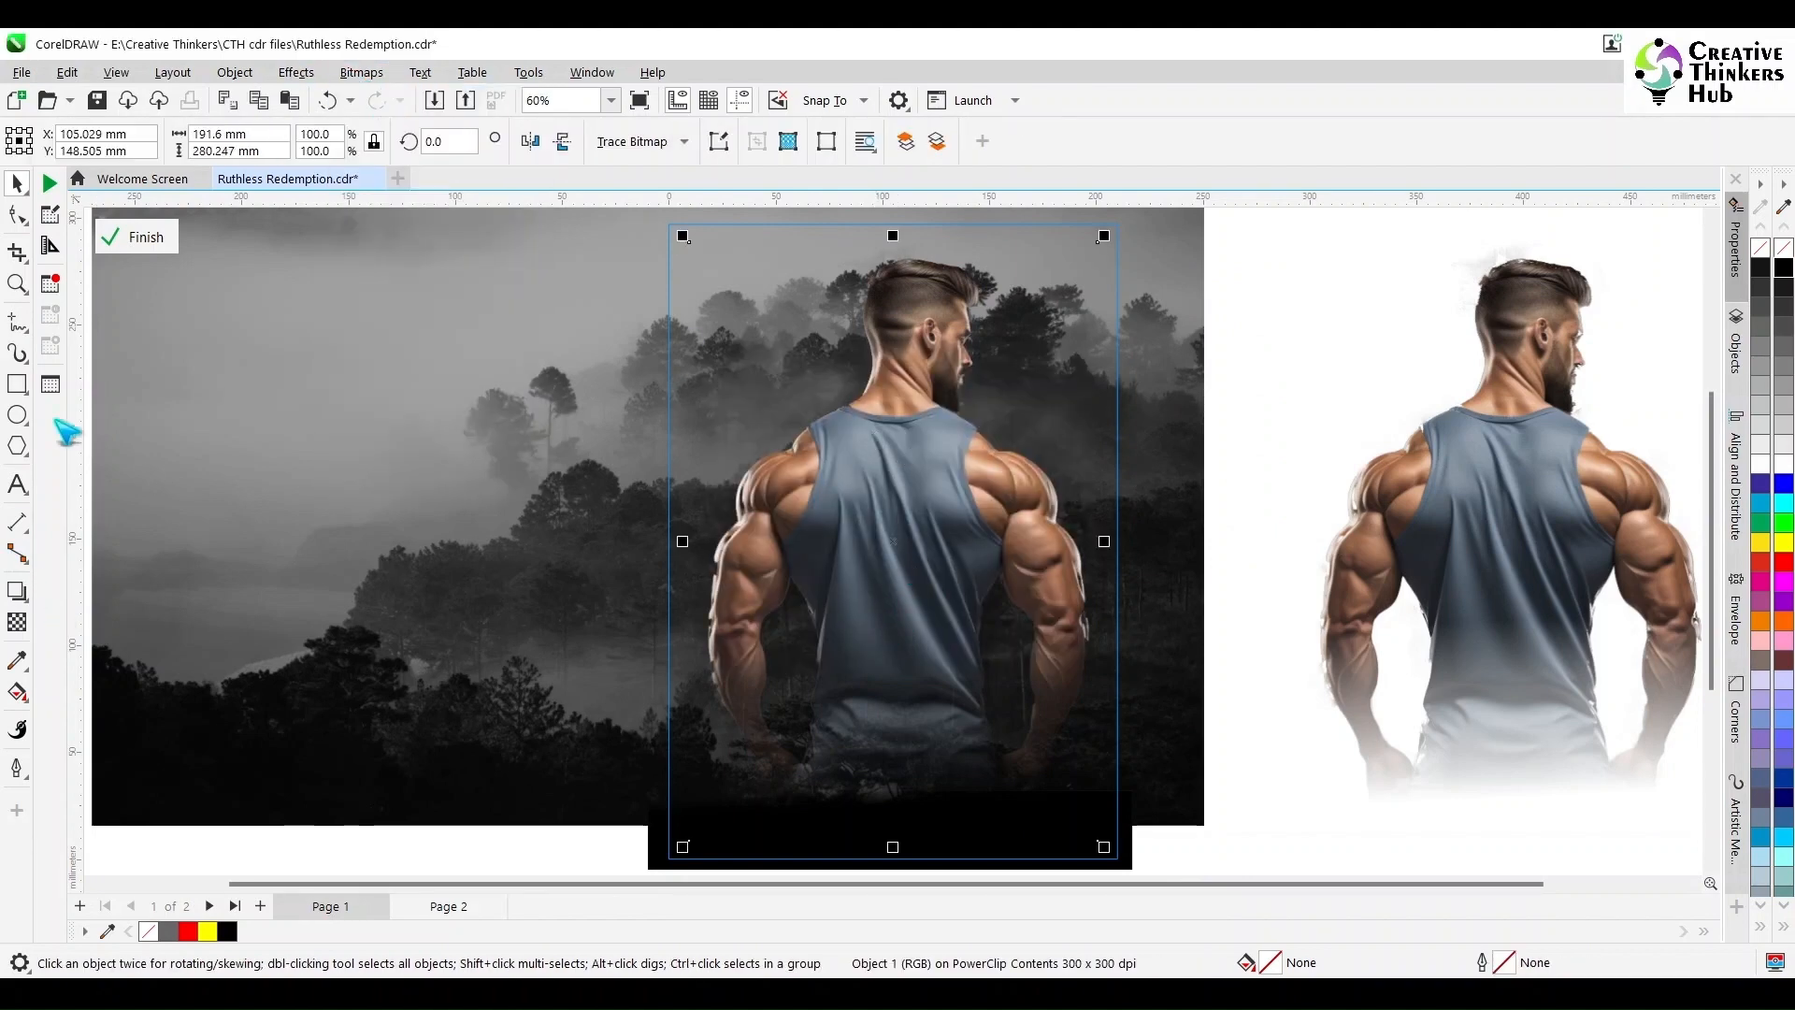
Apply transparency to the man bitmap over the forest with the Lightness merge mode
{"action": "left_click", "coordinate": [17, 622]}
{"action": "left_click", "coordinate": [299, 140]}
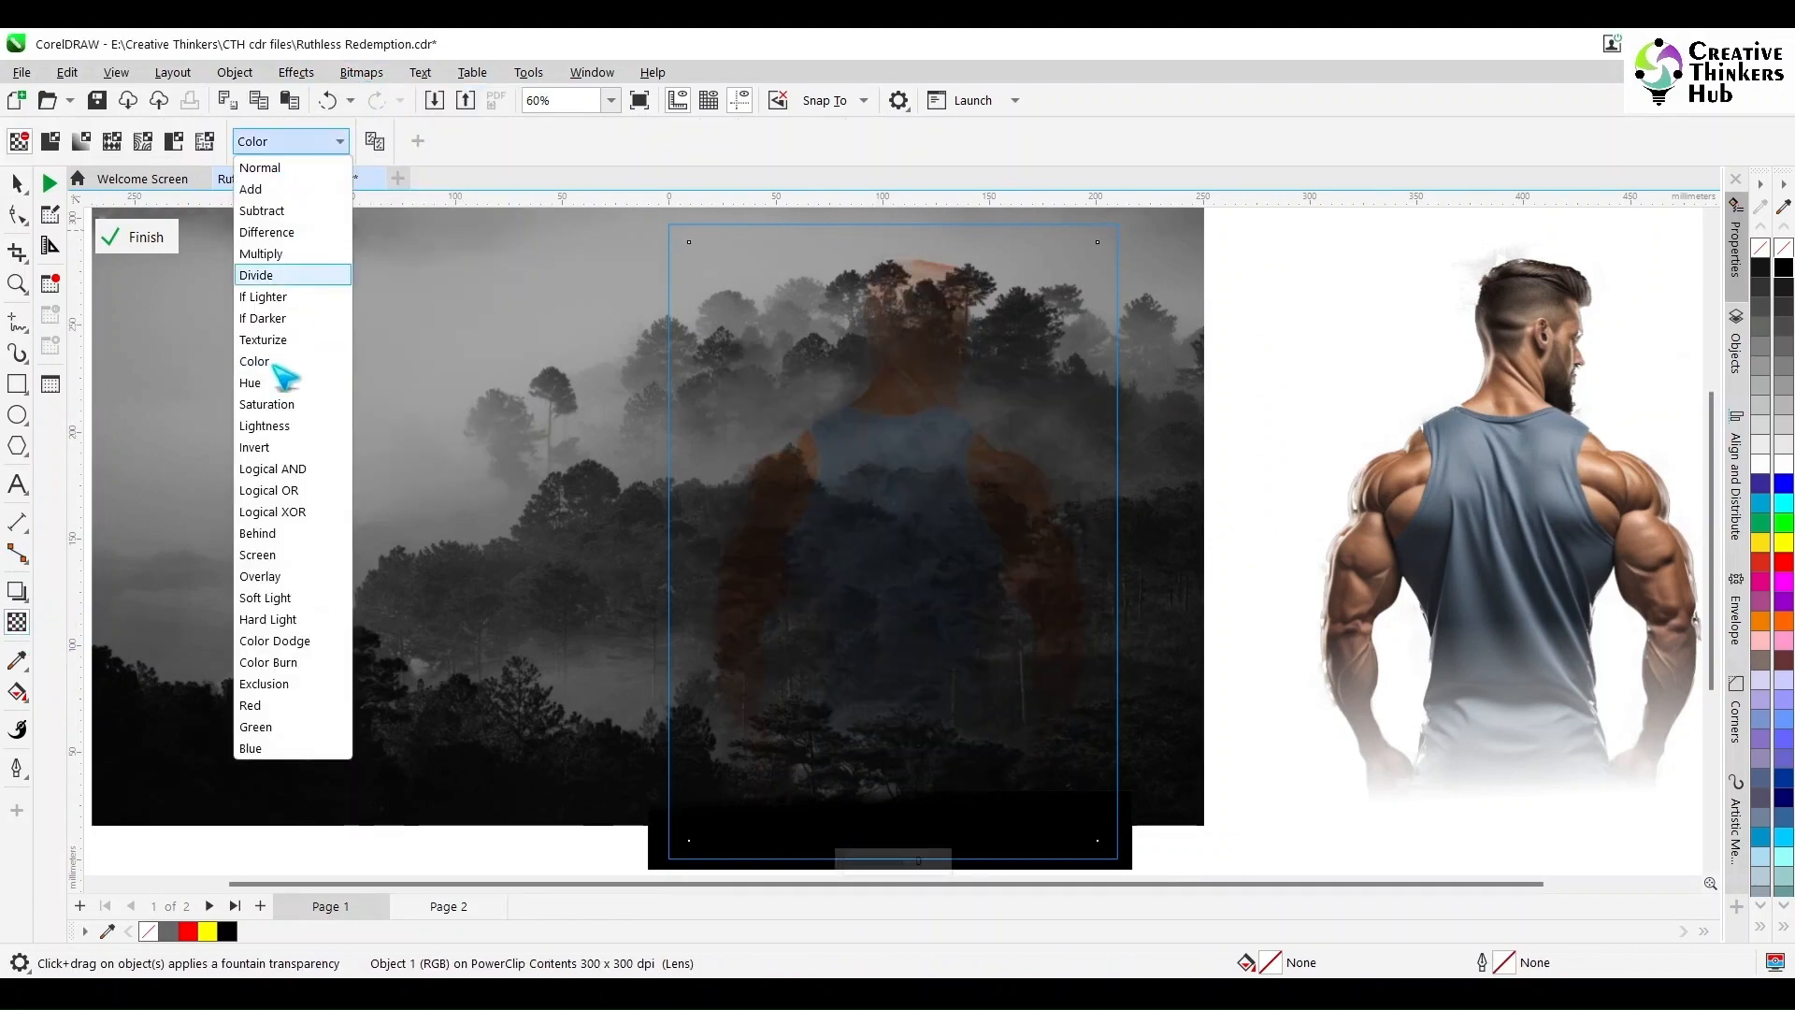
{"action": "left_click", "coordinate": [269, 426]}
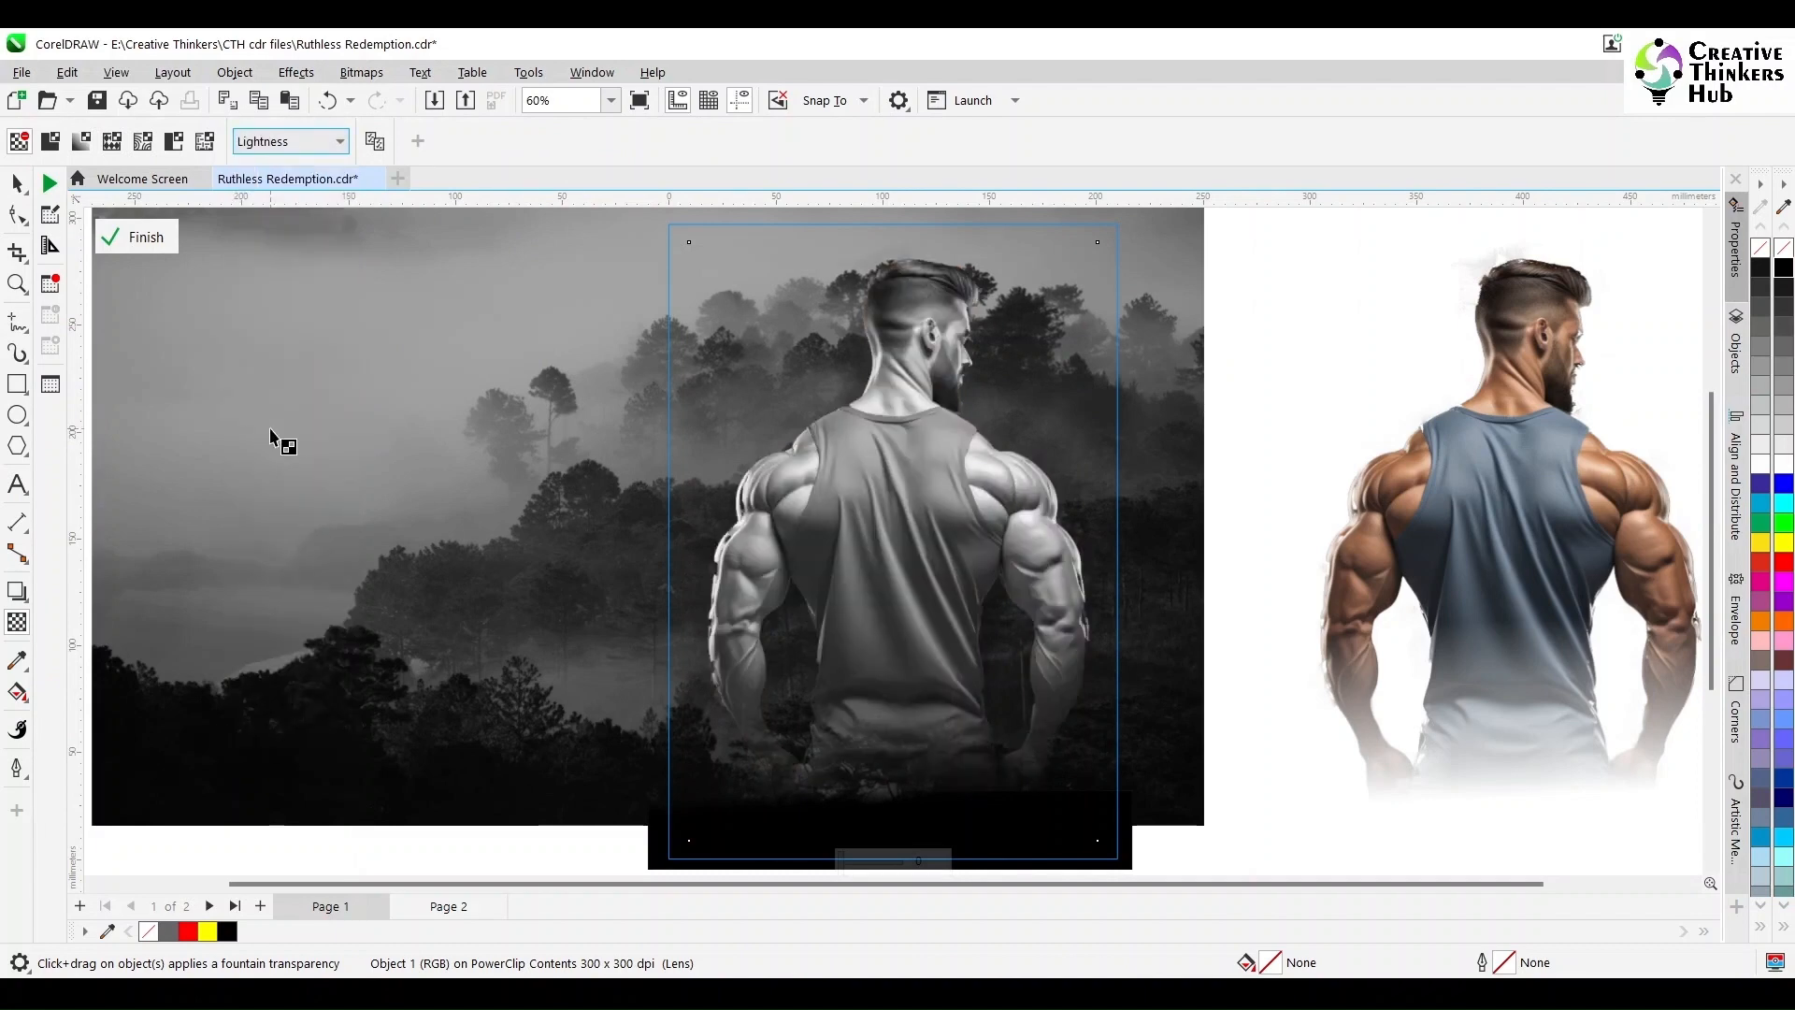
Delete the spare colour copy of the man beside the background and finish editing the Page 1 PowerClip
{"action": "left_click", "coordinate": [136, 237]}
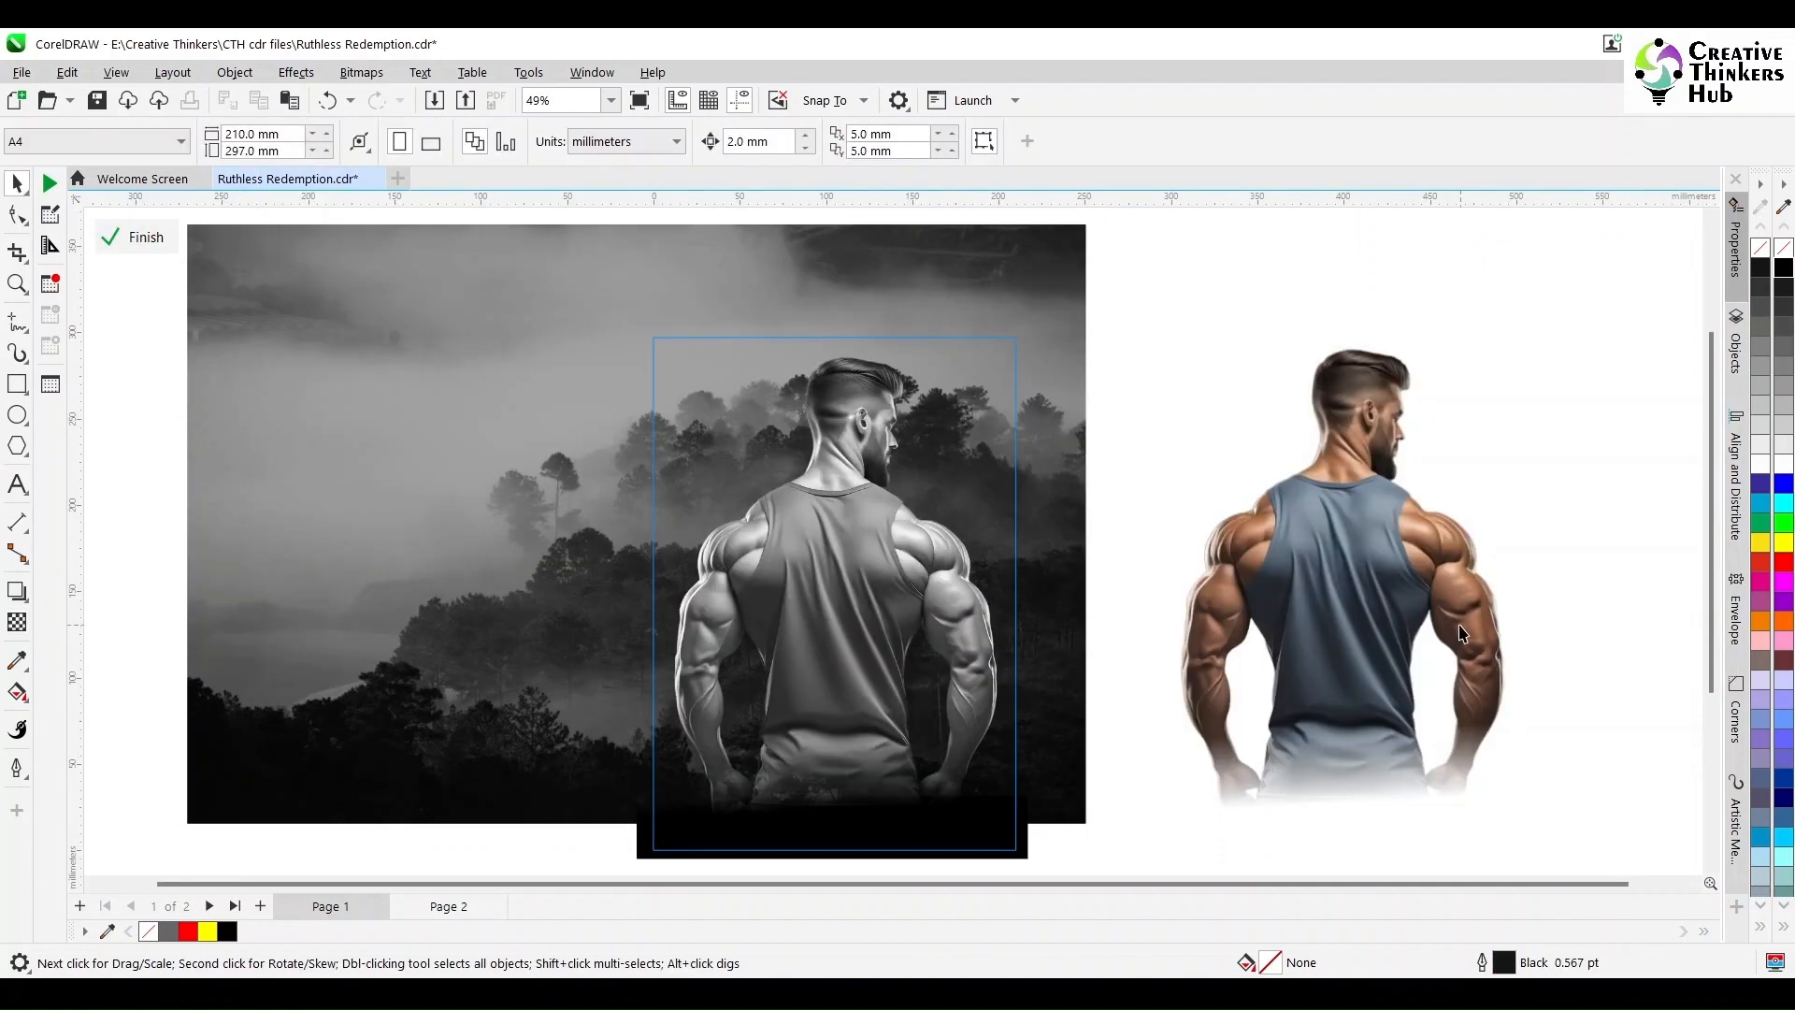
{"action": "left_click", "coordinate": [1389, 627]}
{"action": "key", "text": "Delete"}
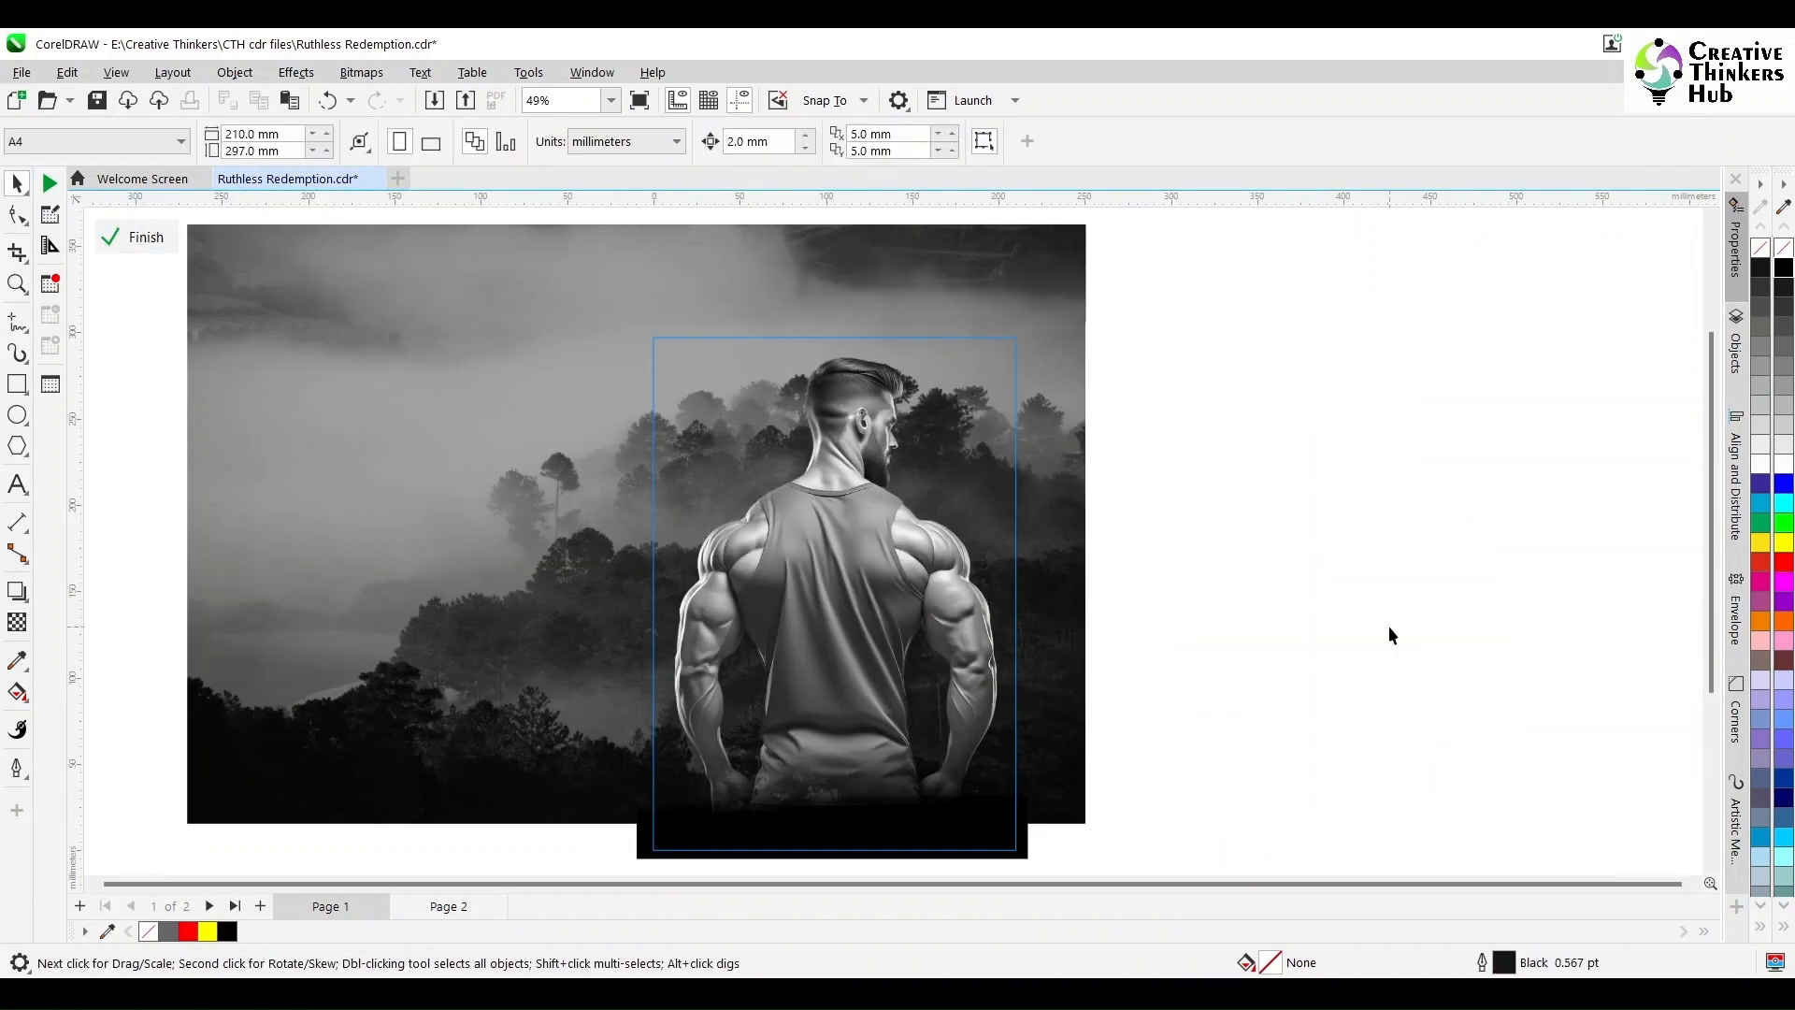
{"action": "left_click", "coordinate": [137, 237]}
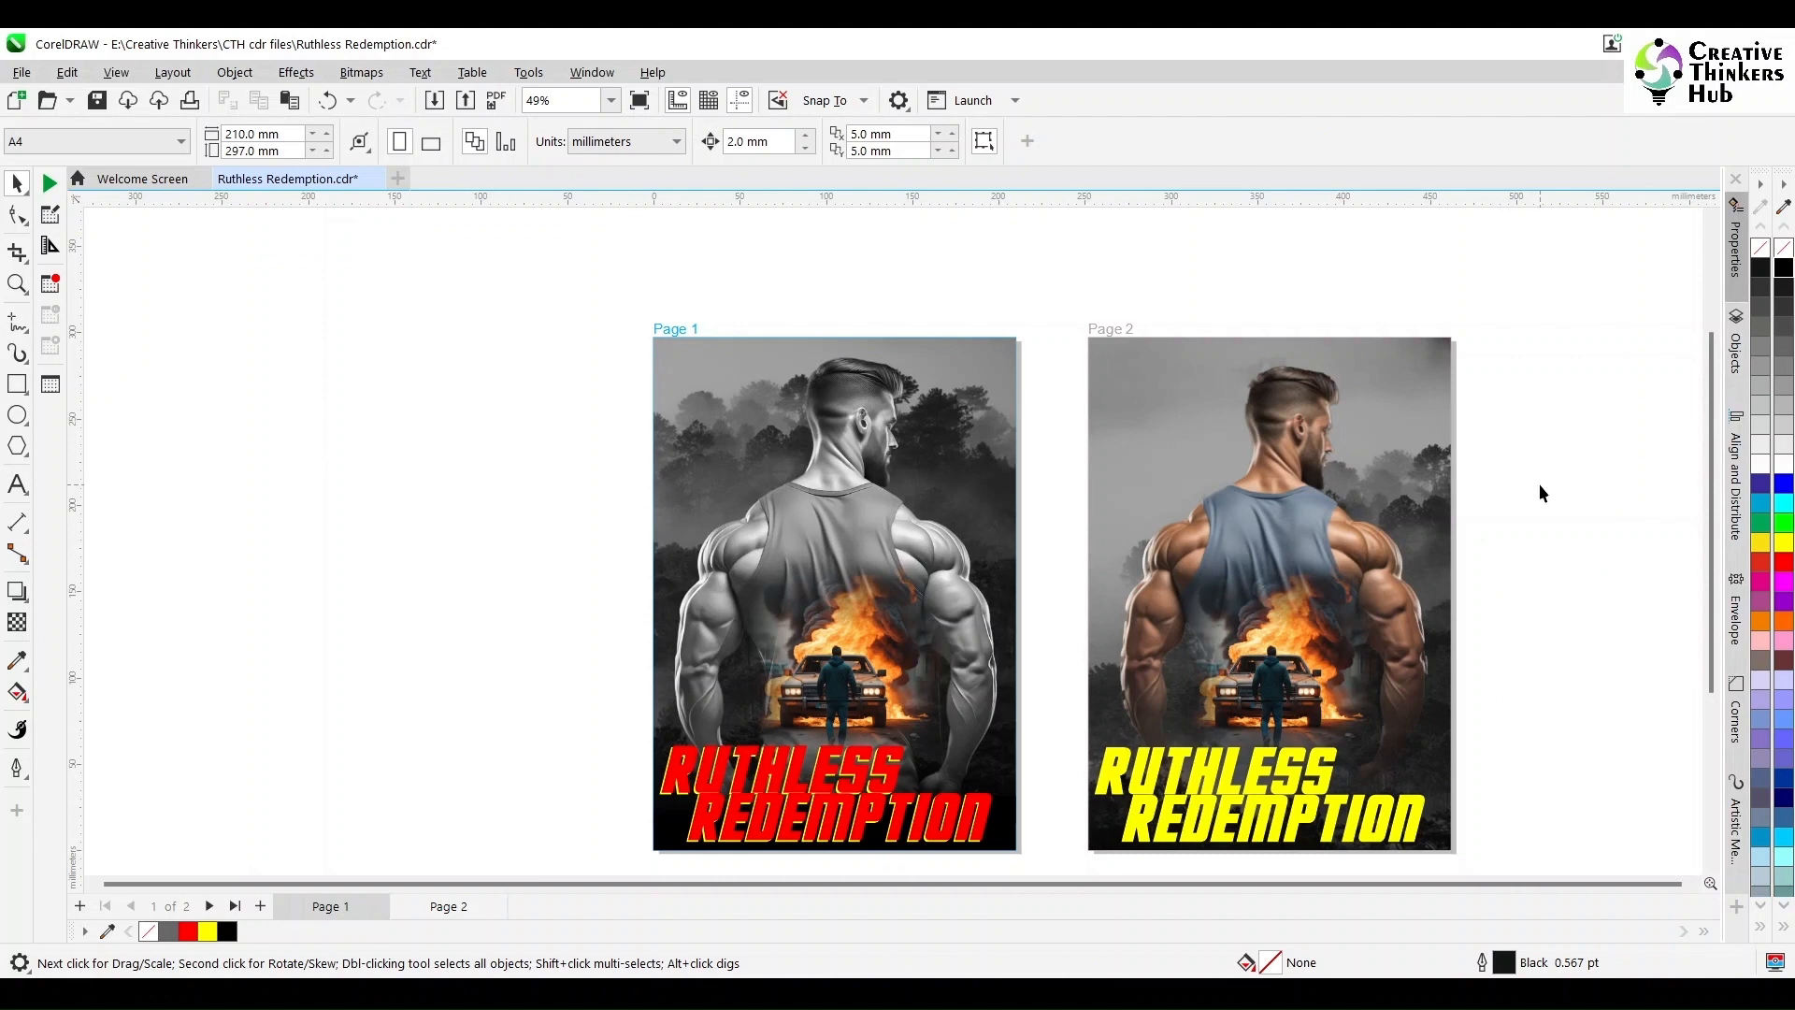
Paste the colour man image into the Page 2 PowerClip contents, center it on the page and finish editing
{"action": "left_click", "coordinate": [1301, 515]}
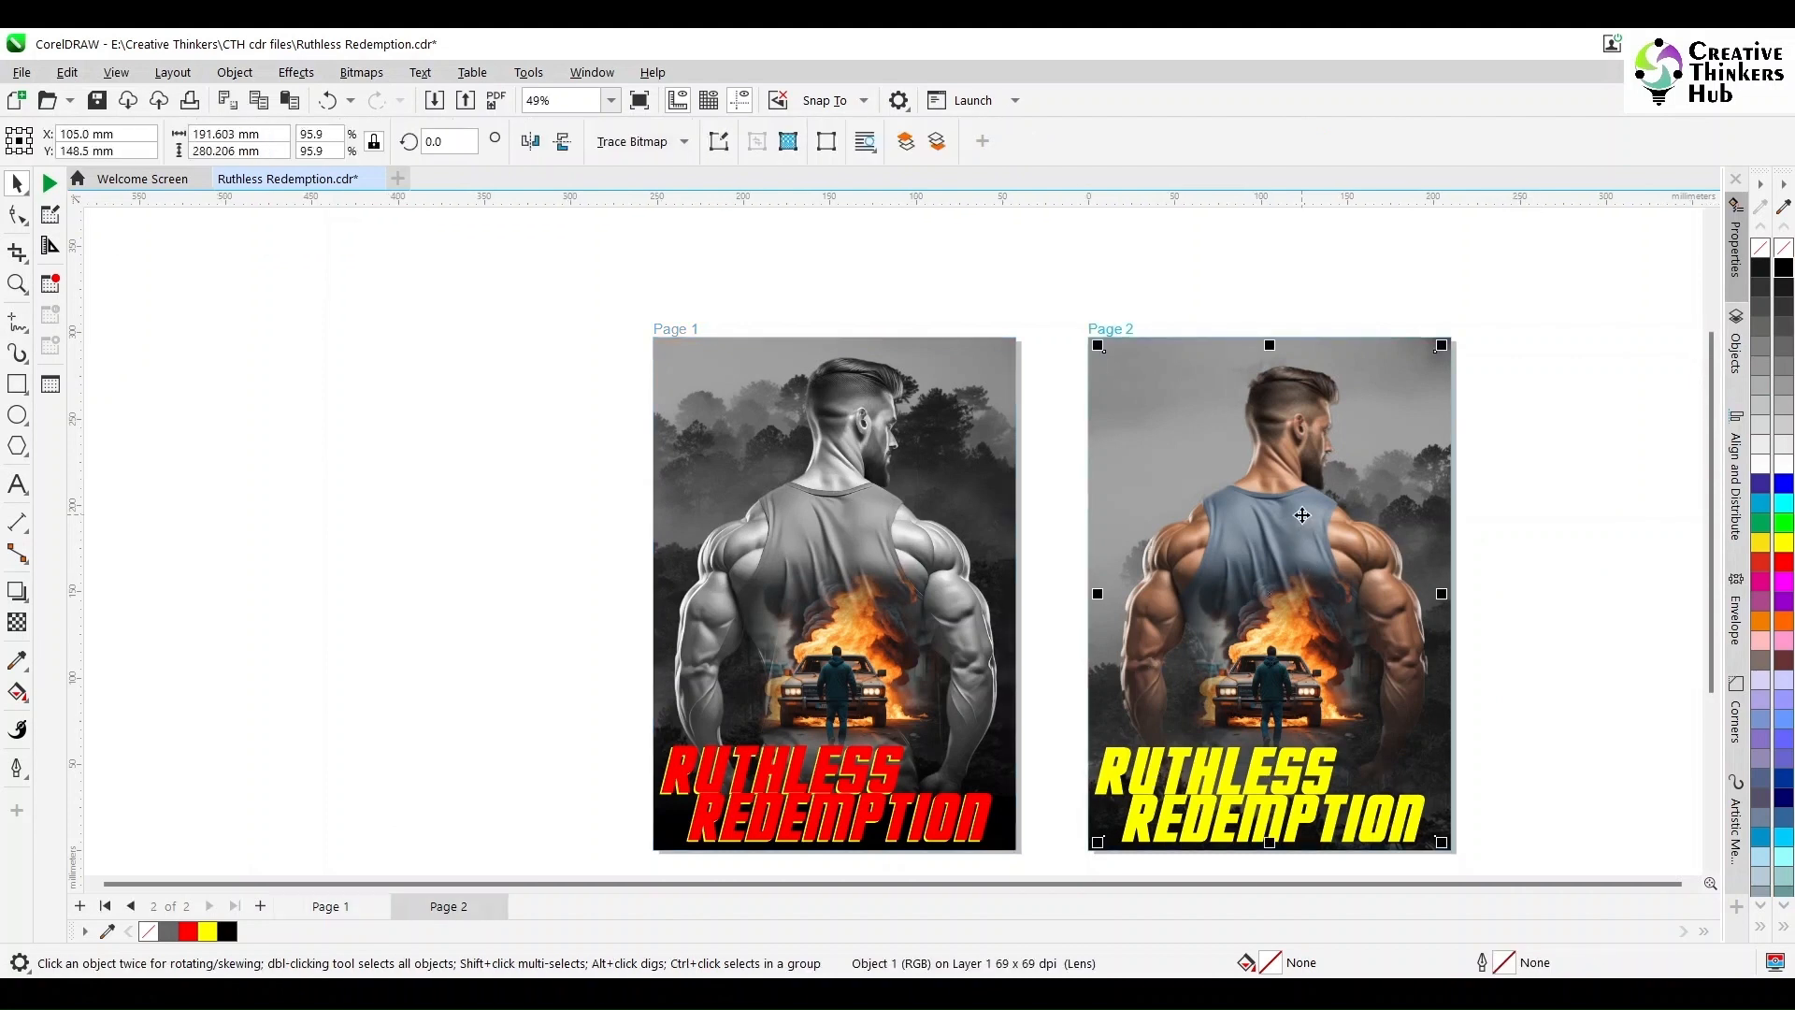
{"action": "left_click", "coordinate": [1413, 482]}
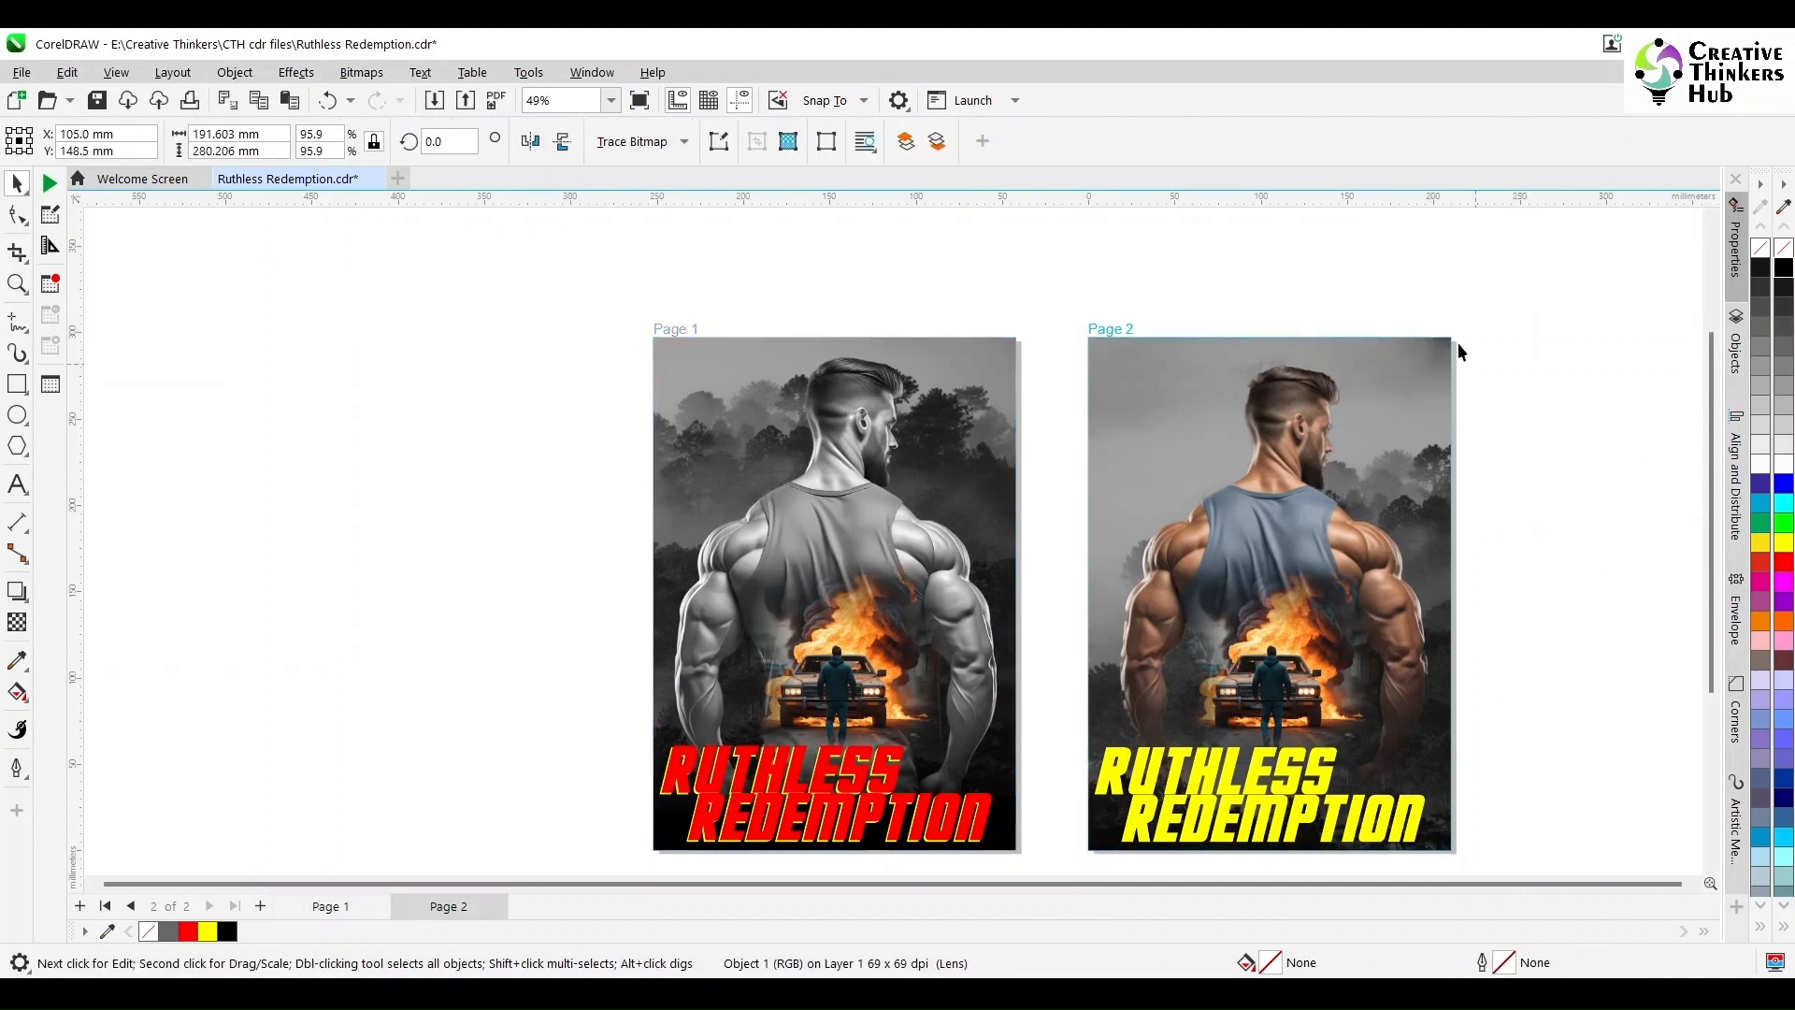
{"action": "double_click", "coordinate": [1440, 343]}
{"action": "key", "text": "ctrl+v"}
{"action": "key", "text": "p"}
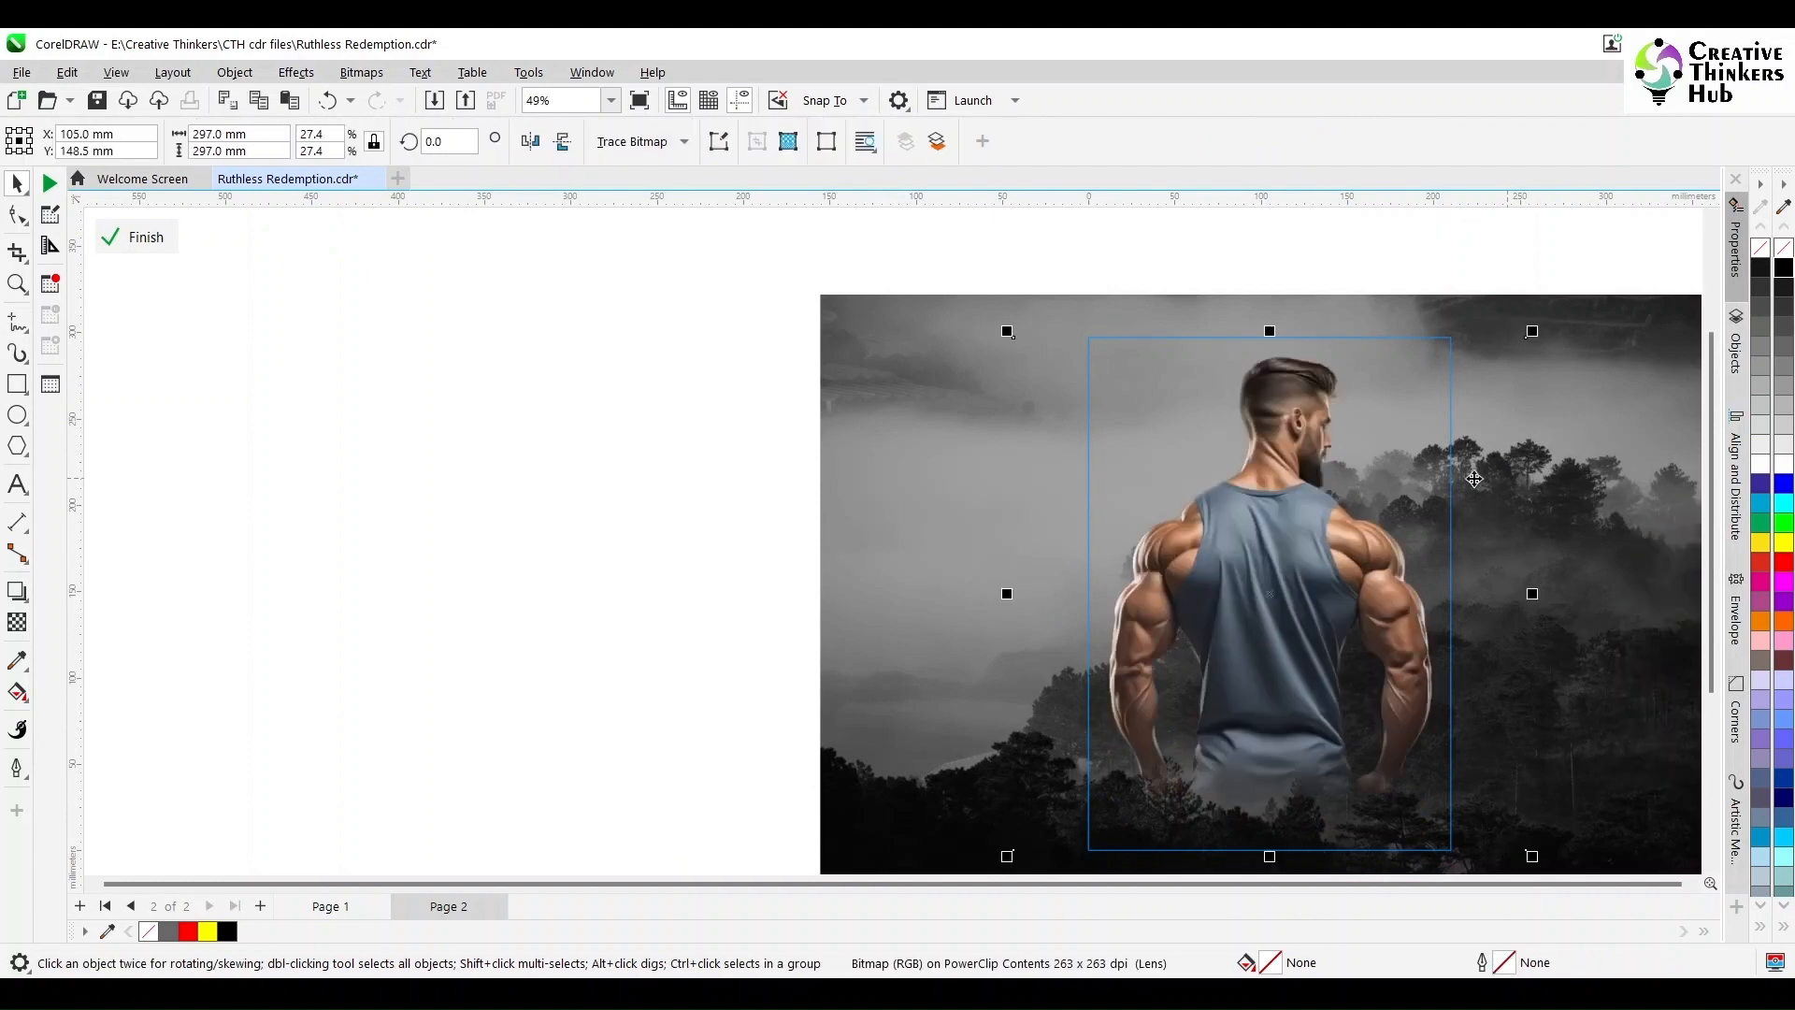
{"action": "left_click", "coordinate": [598, 638], "text": "ctrl"}
Move the yellow RUTHLESS and REDEMPTION lines together from the bottom of Page 2 up beside the man's head
{"action": "left_click", "coordinate": [1278, 787]}
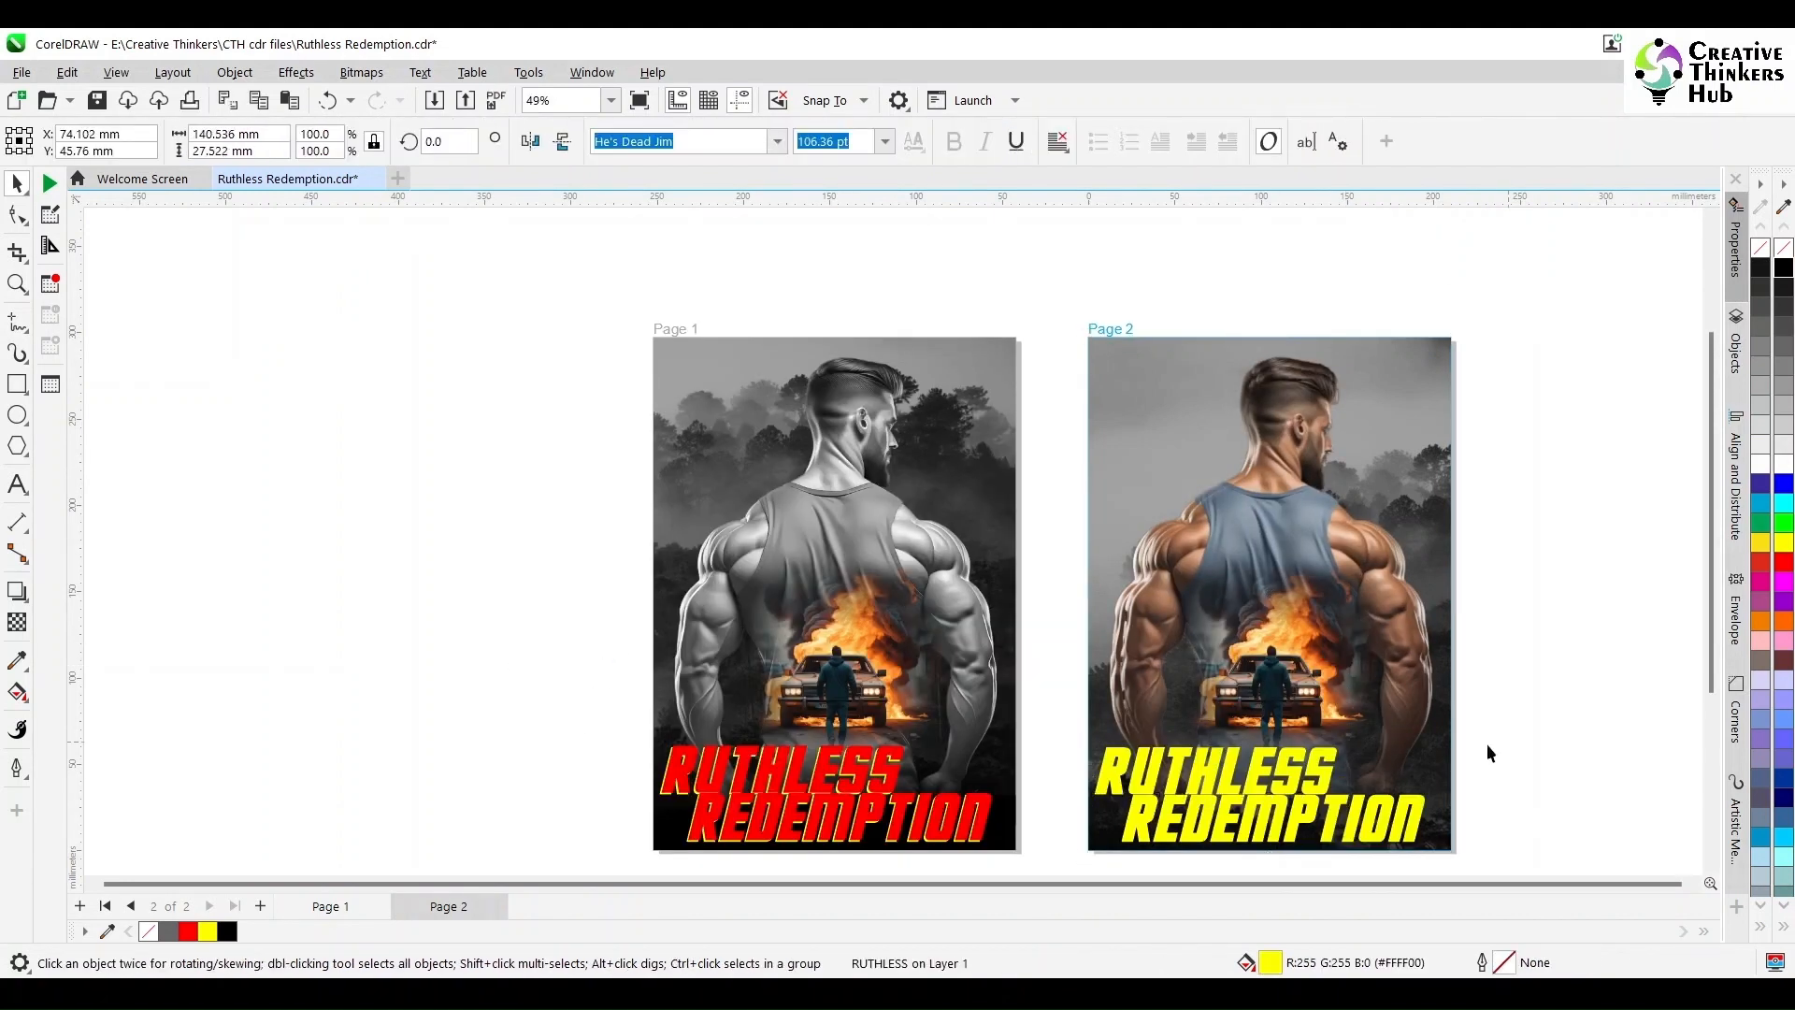
{"action": "left_click", "coordinate": [1486, 743]}
{"action": "left_click", "coordinate": [1285, 782]}
{"action": "left_click", "coordinate": [1290, 811], "text": "shift"}
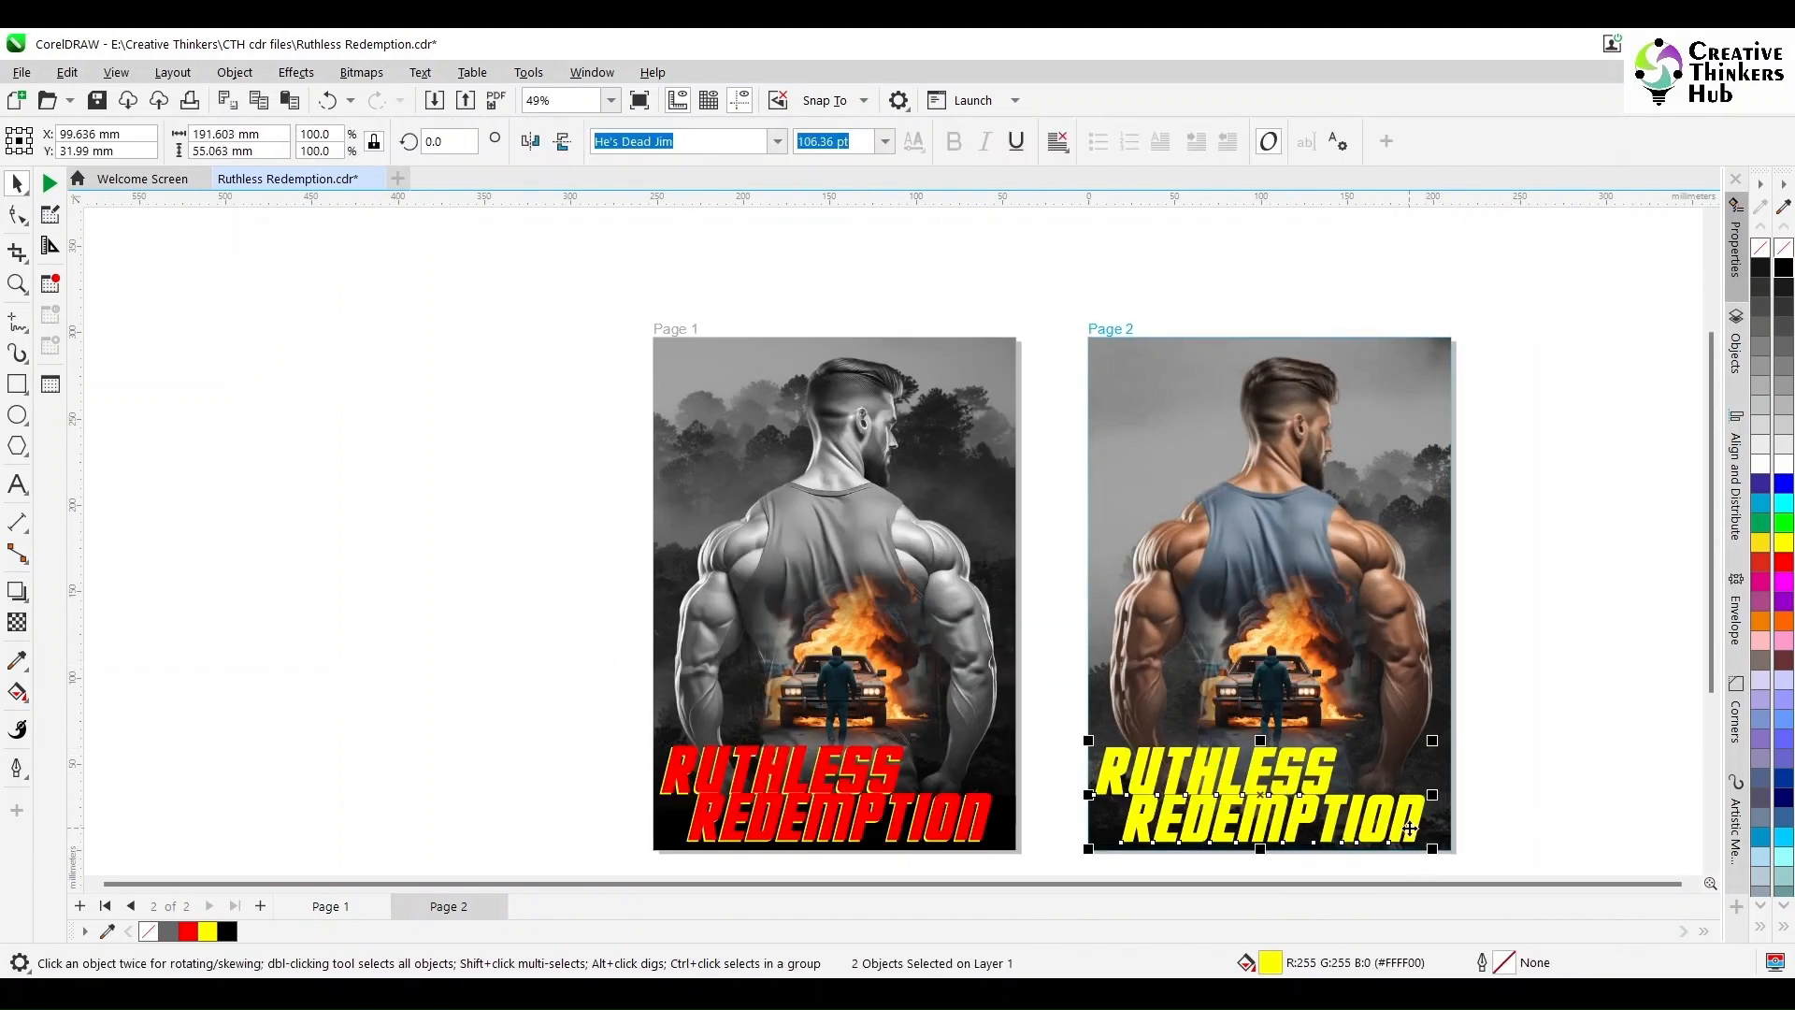
{"action": "left_click_drag", "start_coordinate": [1409, 827], "coordinate": [1292, 463]}
Remove the redundant man image lying over the PowerClip frame on Page 2
{"action": "left_click", "coordinate": [1262, 540]}
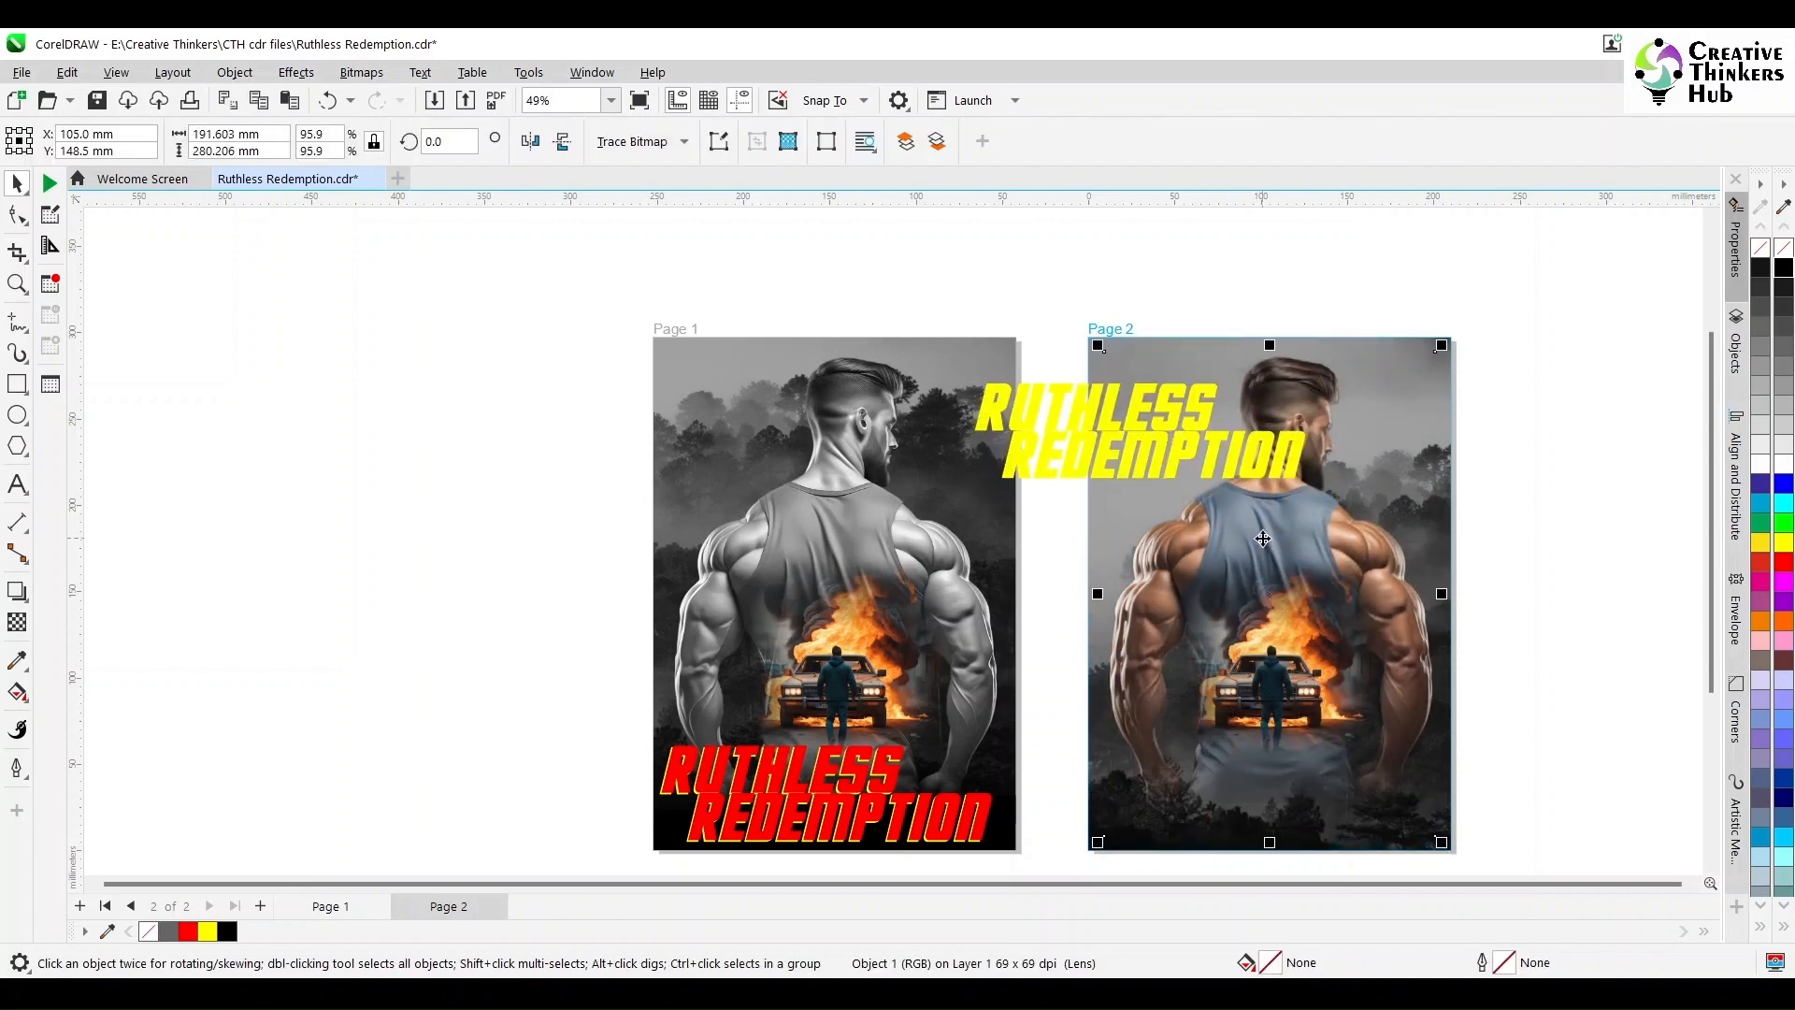
{"action": "left_click", "coordinate": [1263, 537]}
{"action": "scroll", "coordinate": [1262, 535], "scroll_direction": "up", "scroll_amount": 1}
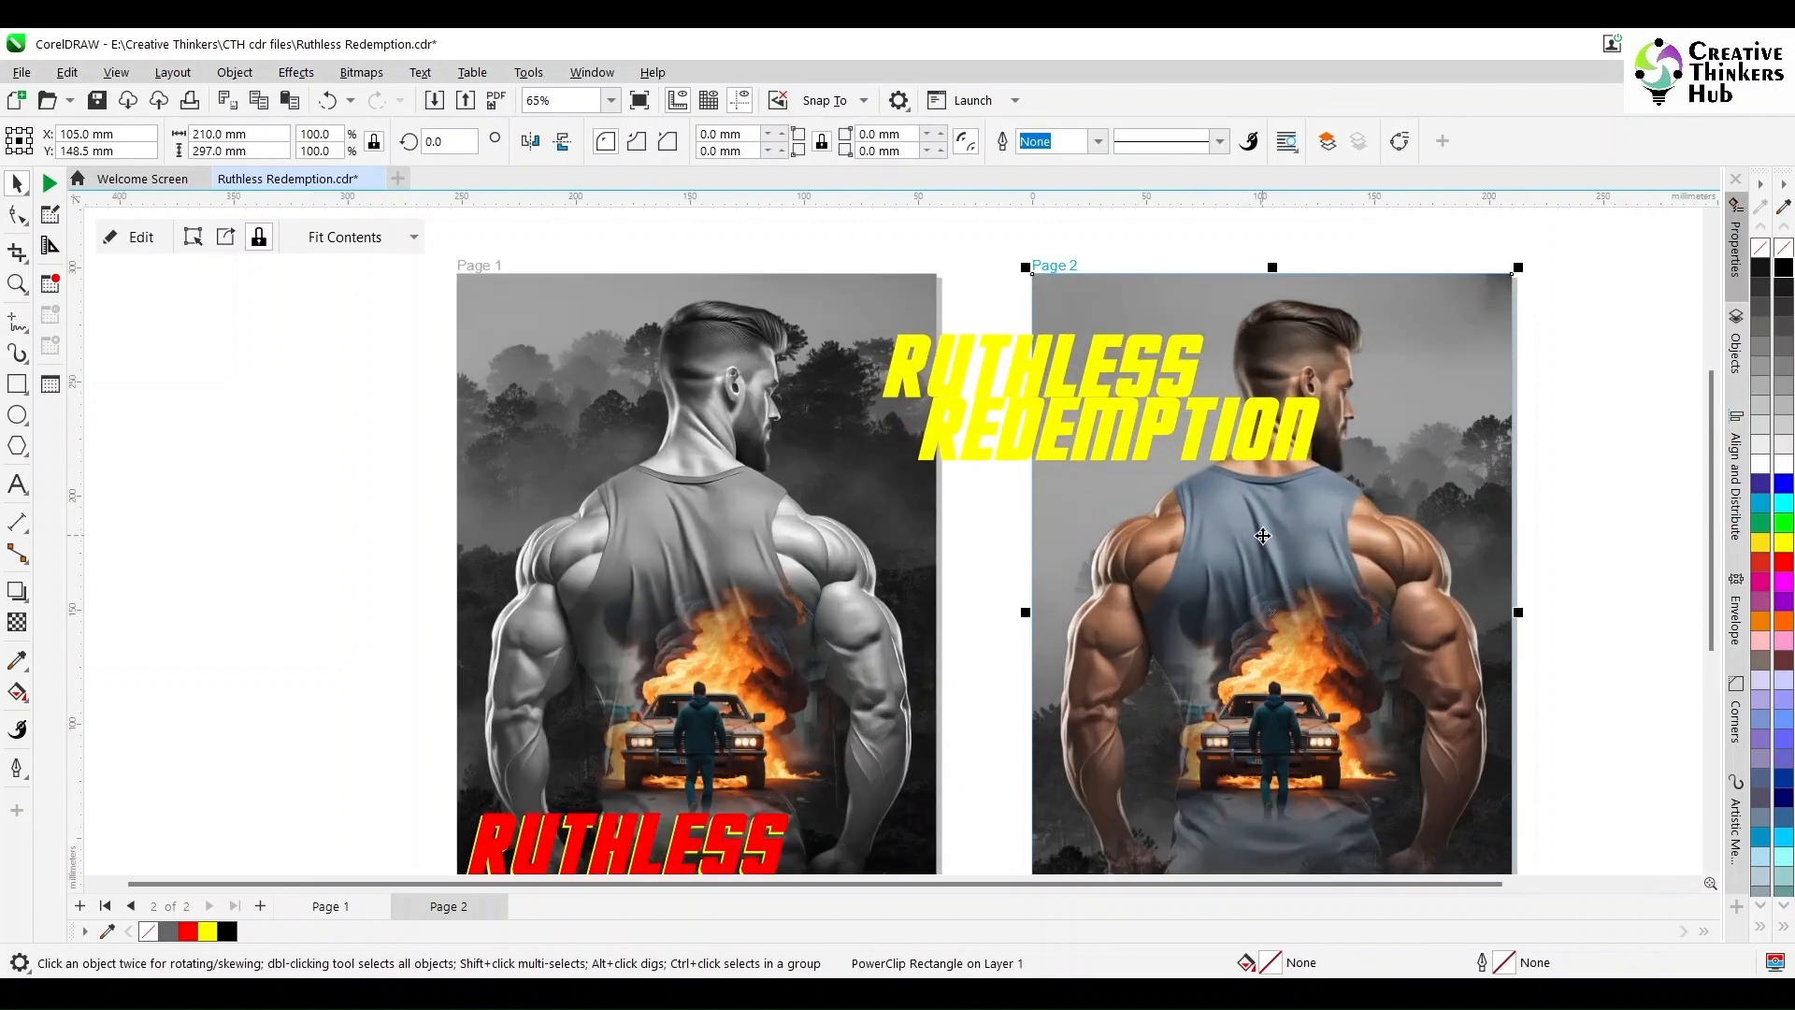
Rotate both yellow title lines together by about 53.28 degrees and shift them over the upper-left area of Page 2
{"action": "left_click", "coordinate": [1276, 458]}
{"action": "left_click", "coordinate": [1179, 378], "text": "shift"}
{"action": "left_click", "coordinate": [1180, 377]}
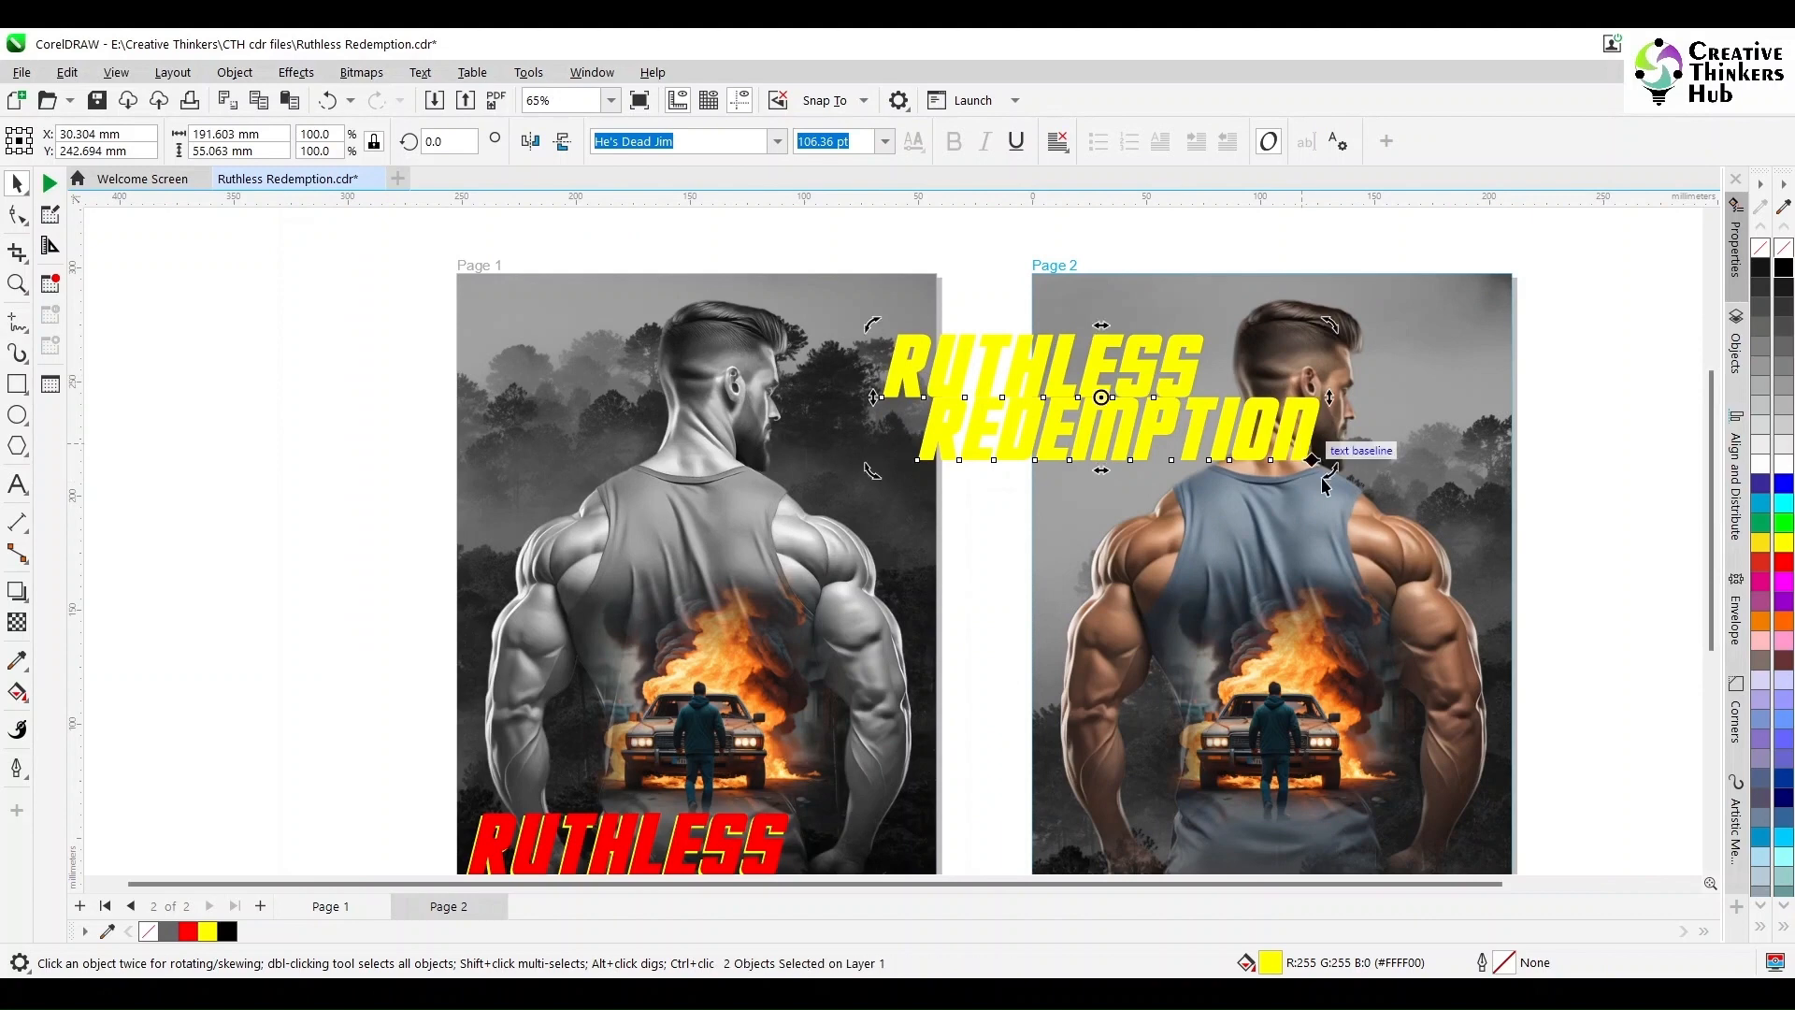
{"action": "left_click_drag", "start_coordinate": [1325, 466], "coordinate": [1362, 209]}
{"action": "left_click_drag", "start_coordinate": [1232, 290], "coordinate": [1285, 342]}
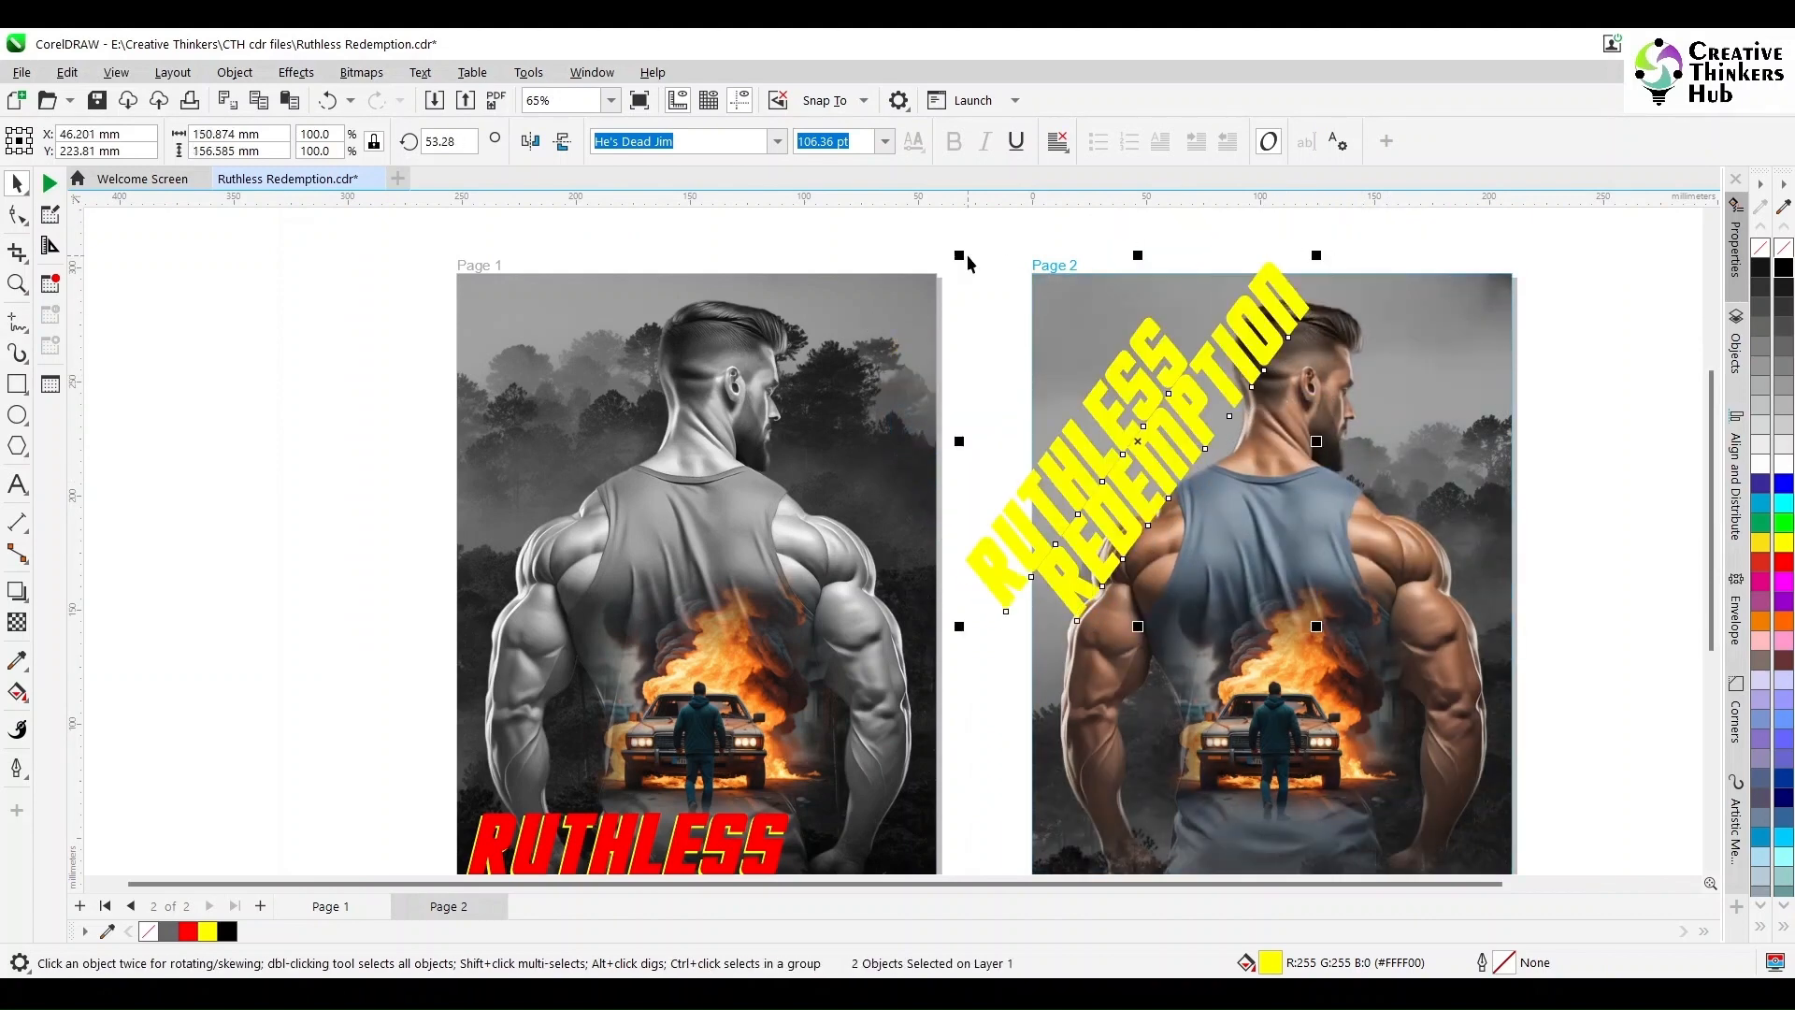
Shrink the slanted title to about 97 pt and shift the RUTHLESS line up along the diagonal
{"action": "left_click_drag", "start_coordinate": [960, 256], "coordinate": [974, 267]}
{"action": "left_click", "coordinate": [989, 299]}
{"action": "left_click", "coordinate": [1107, 419]}
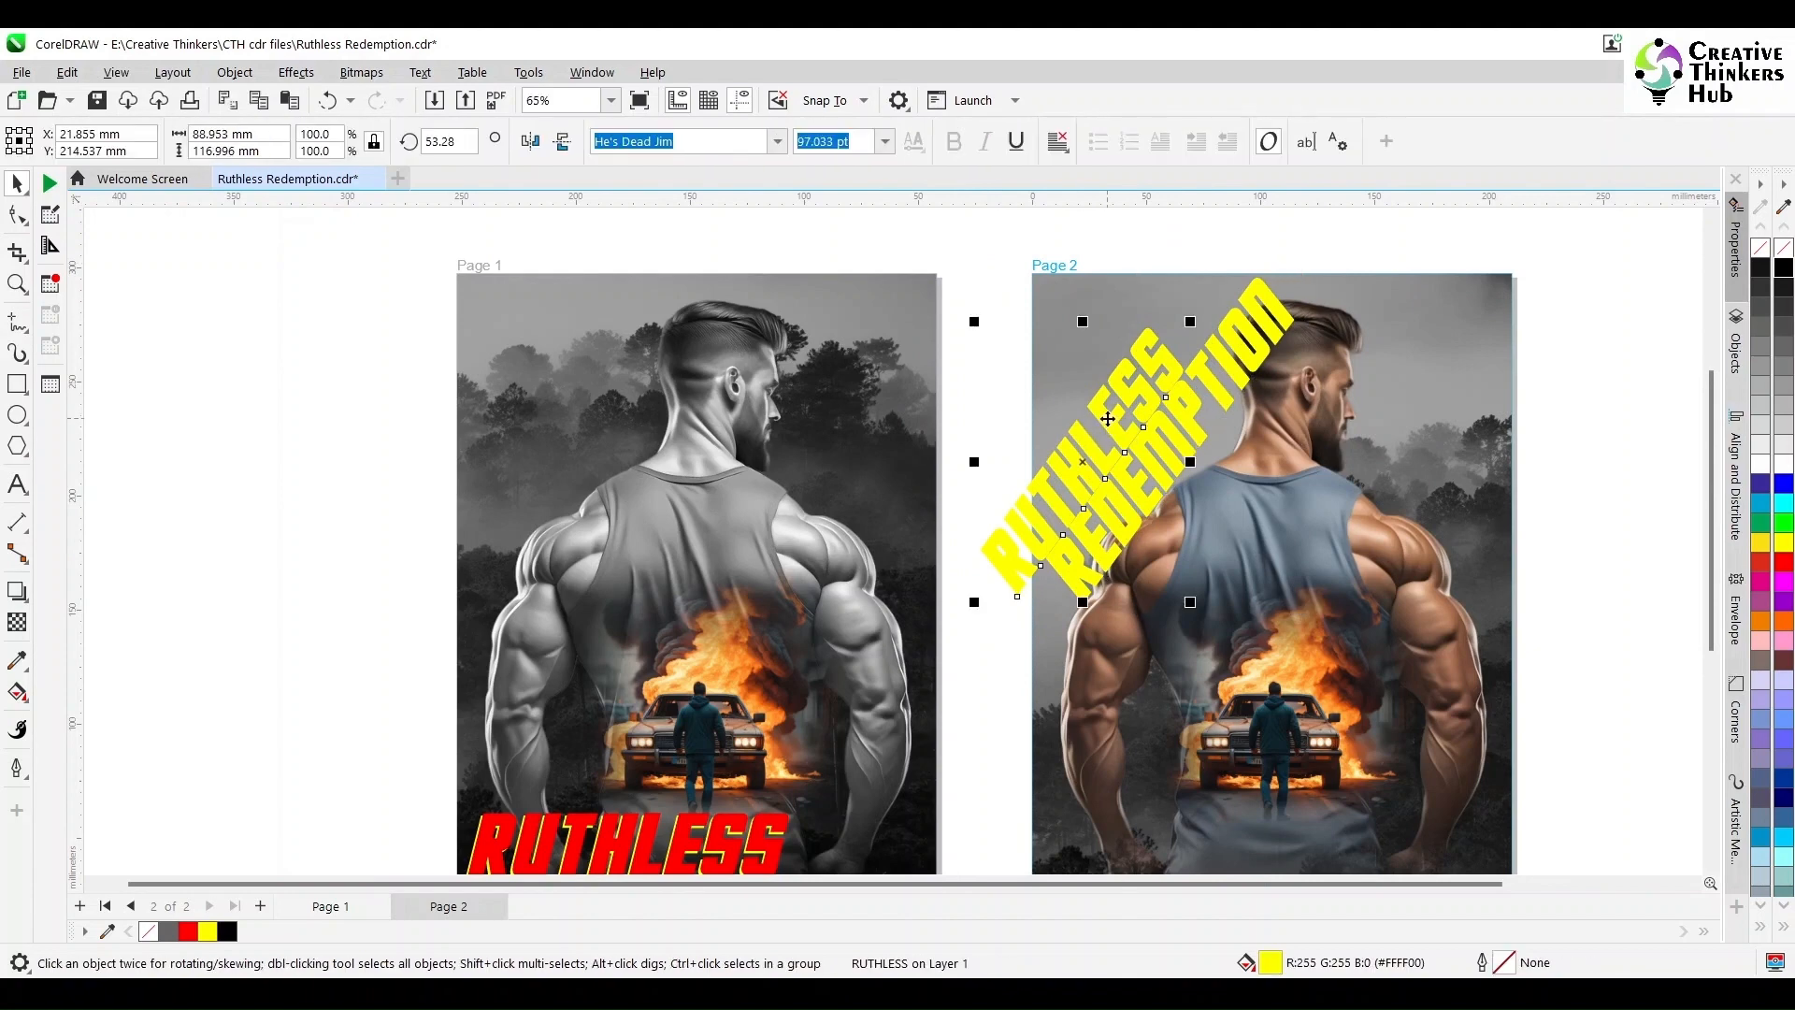
{"action": "left_click_drag", "start_coordinate": [1106, 419], "coordinate": [1148, 350]}
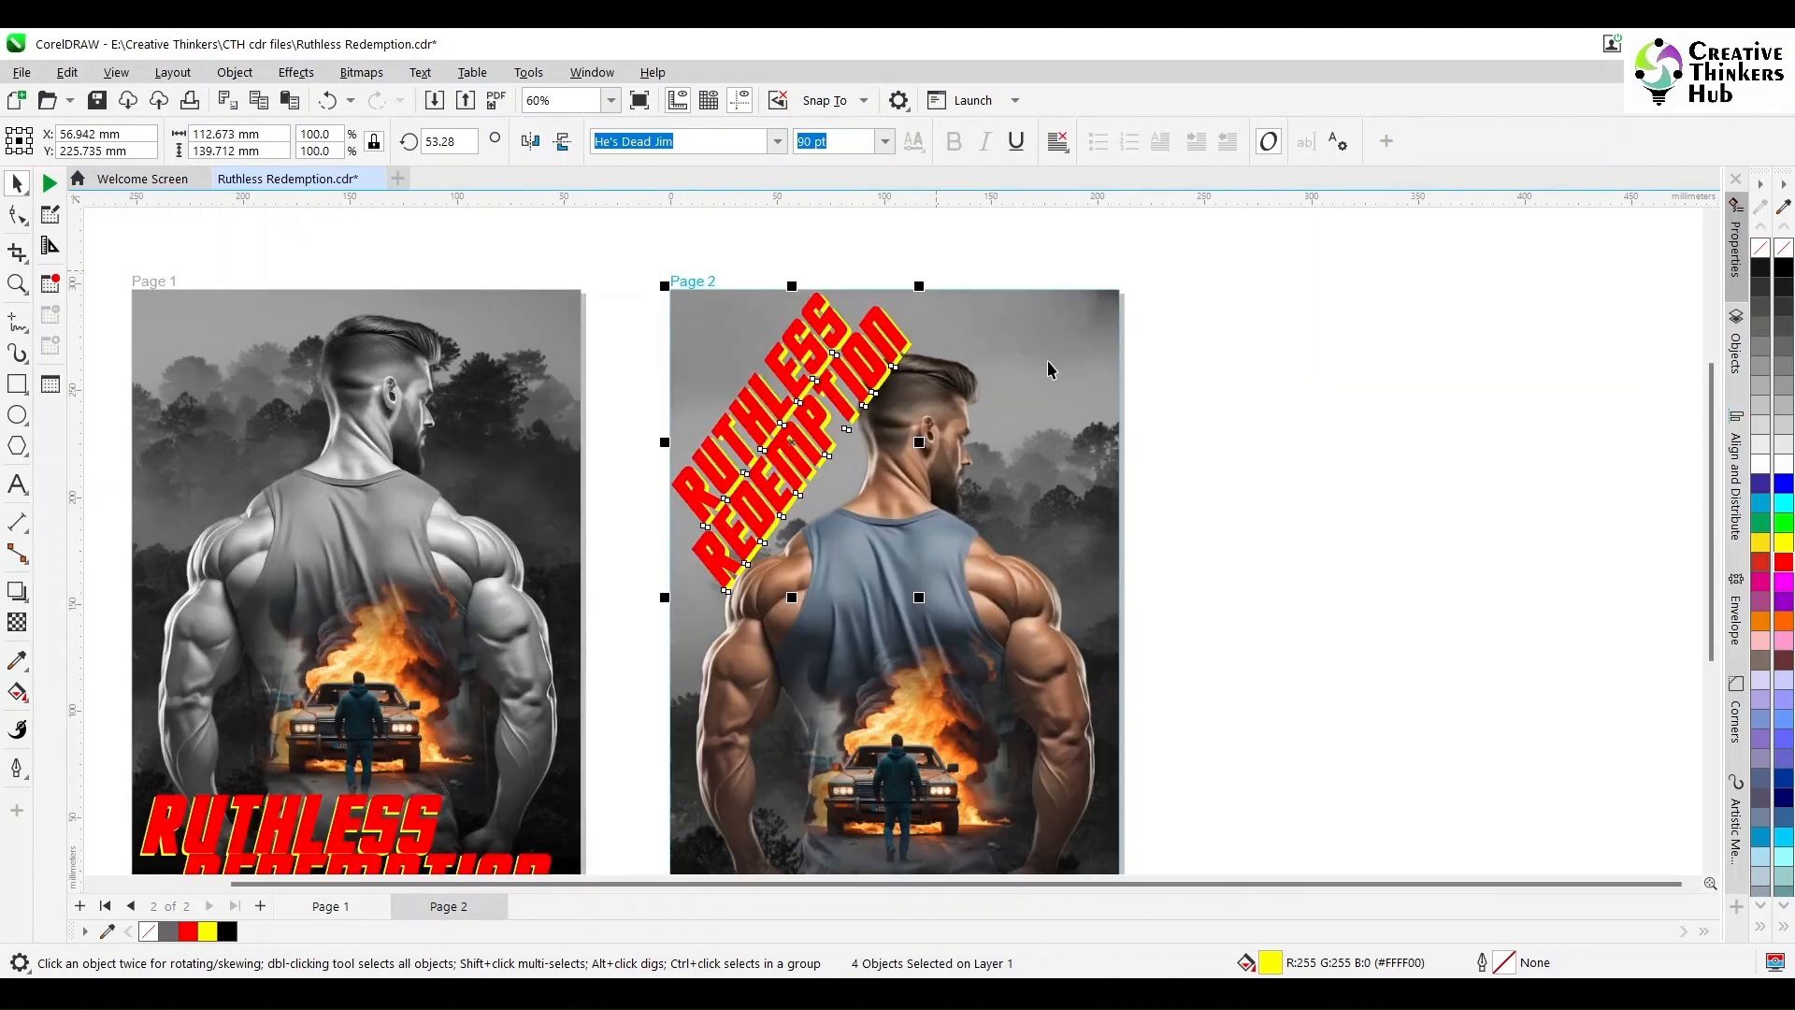
Select the red title lines with their yellow backing on Page 2 and scale them down slightly together
{"action": "left_click", "coordinate": [1304, 488]}
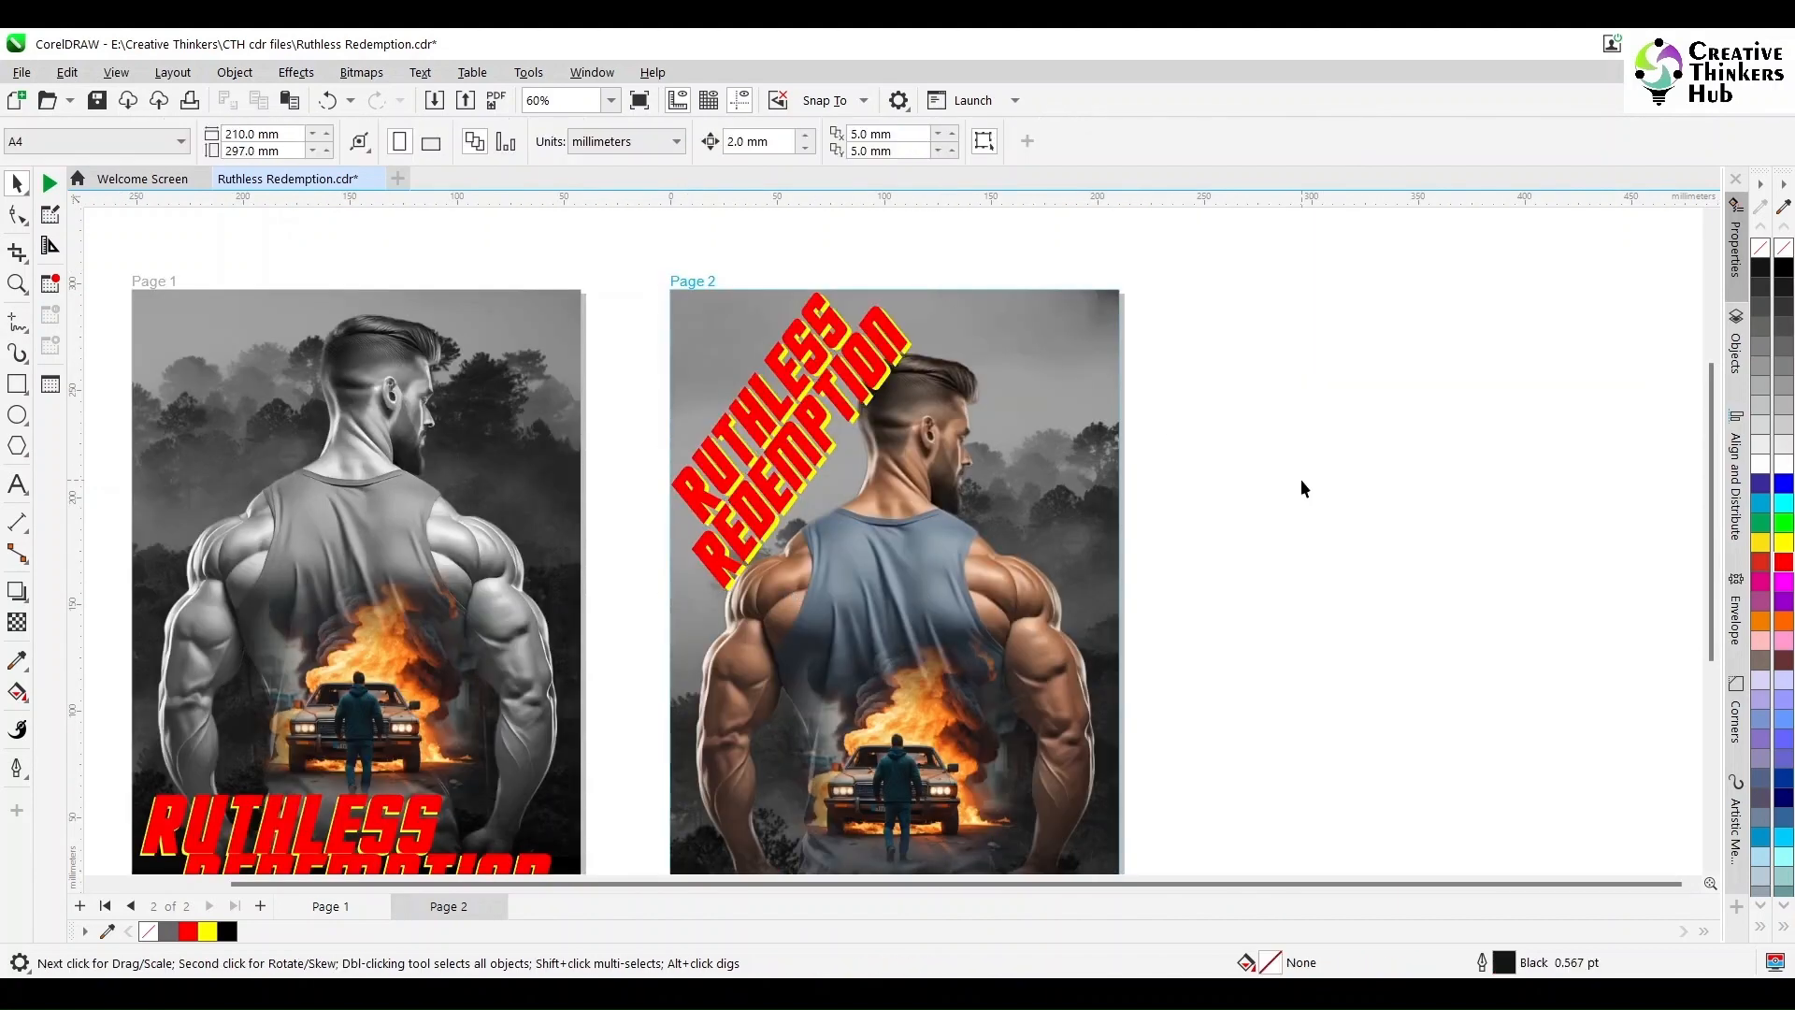
{"action": "left_click_drag", "start_coordinate": [630, 261], "coordinate": [939, 605]}
{"action": "left_click", "coordinate": [813, 448]}
{"action": "left_click", "coordinate": [1286, 542]}
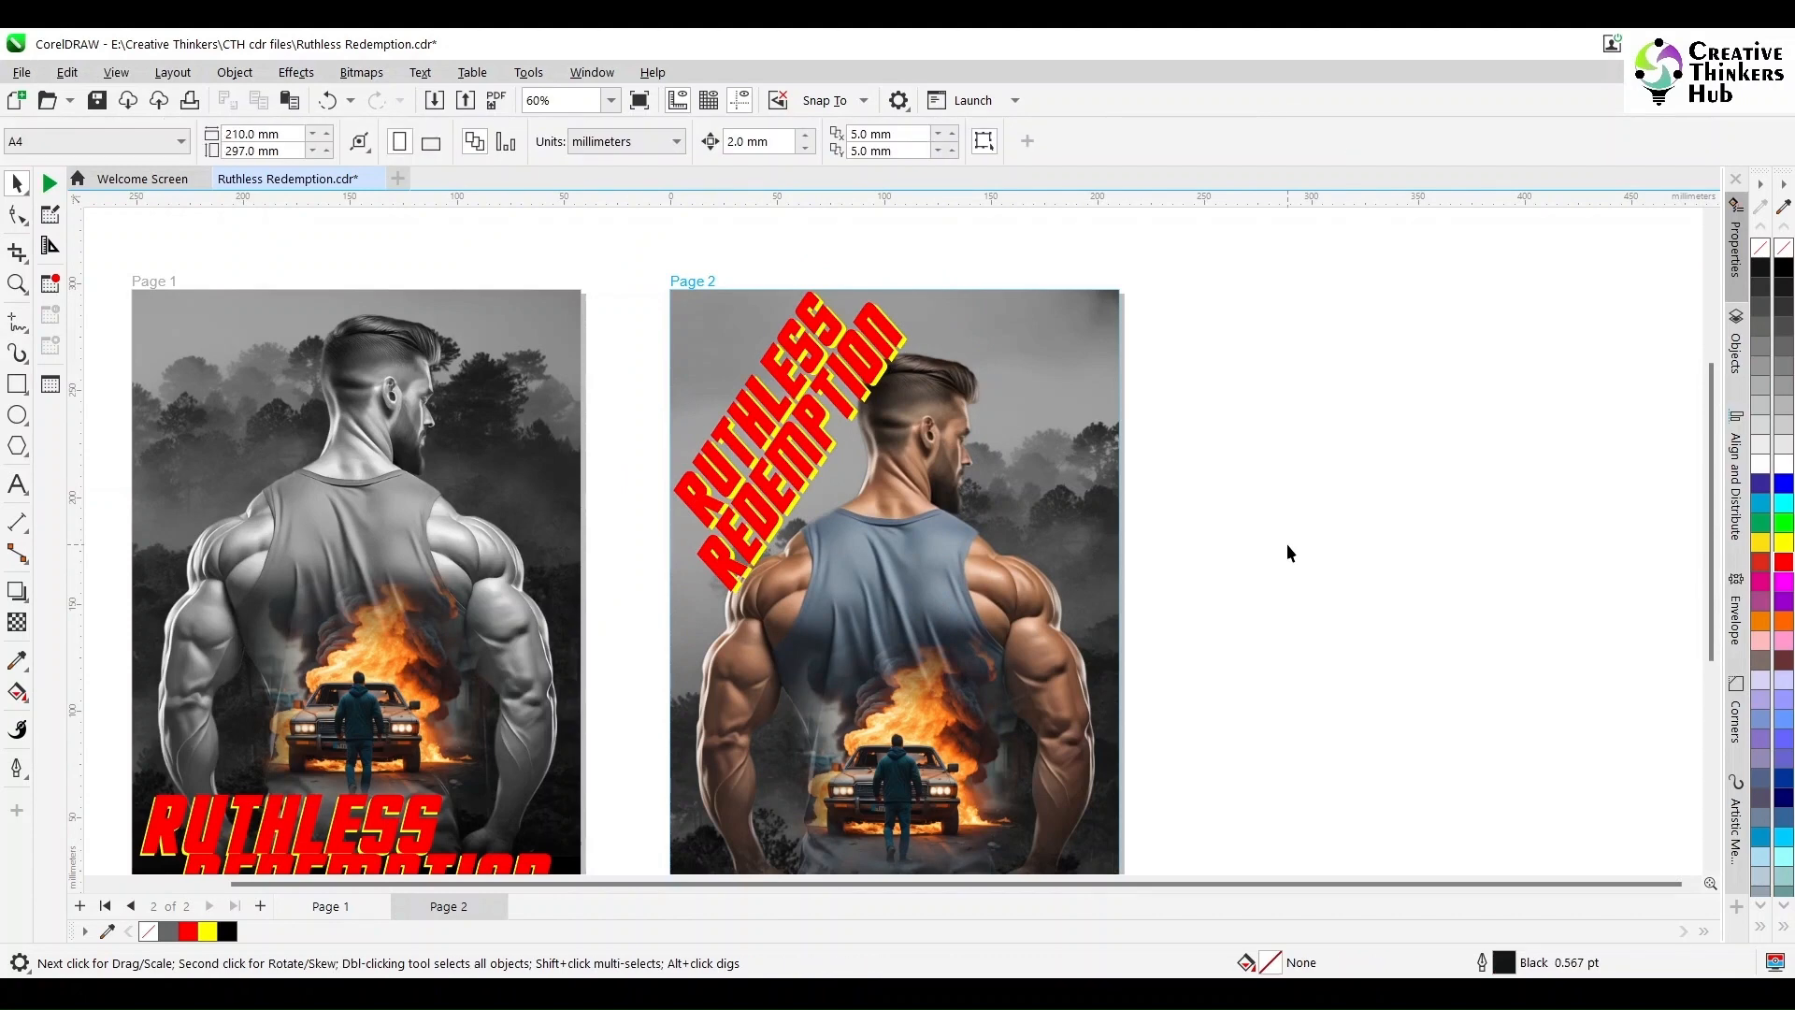
{"action": "key", "text": "shift+F4"}
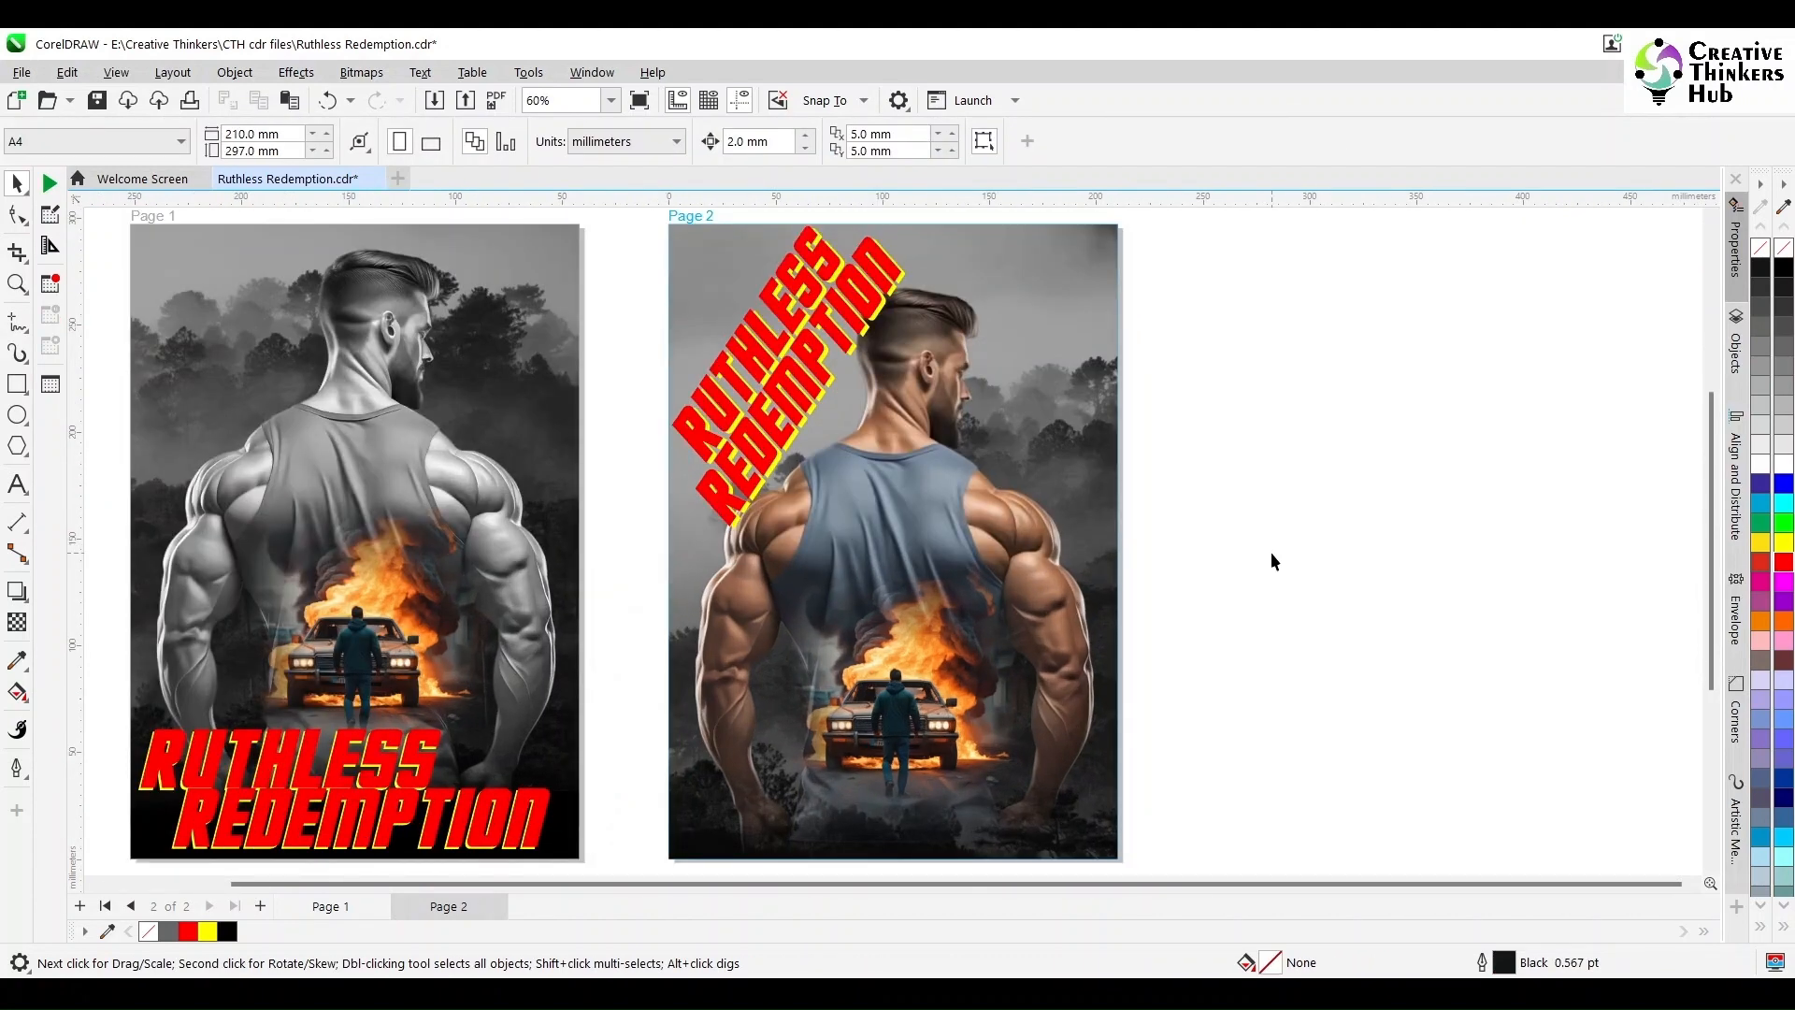
Apply transparency to the burning car image on Page 2 with the Add merge mode
{"action": "left_click", "coordinate": [904, 720]}
{"action": "left_click", "coordinate": [17, 622]}
{"action": "left_click", "coordinate": [290, 141]}
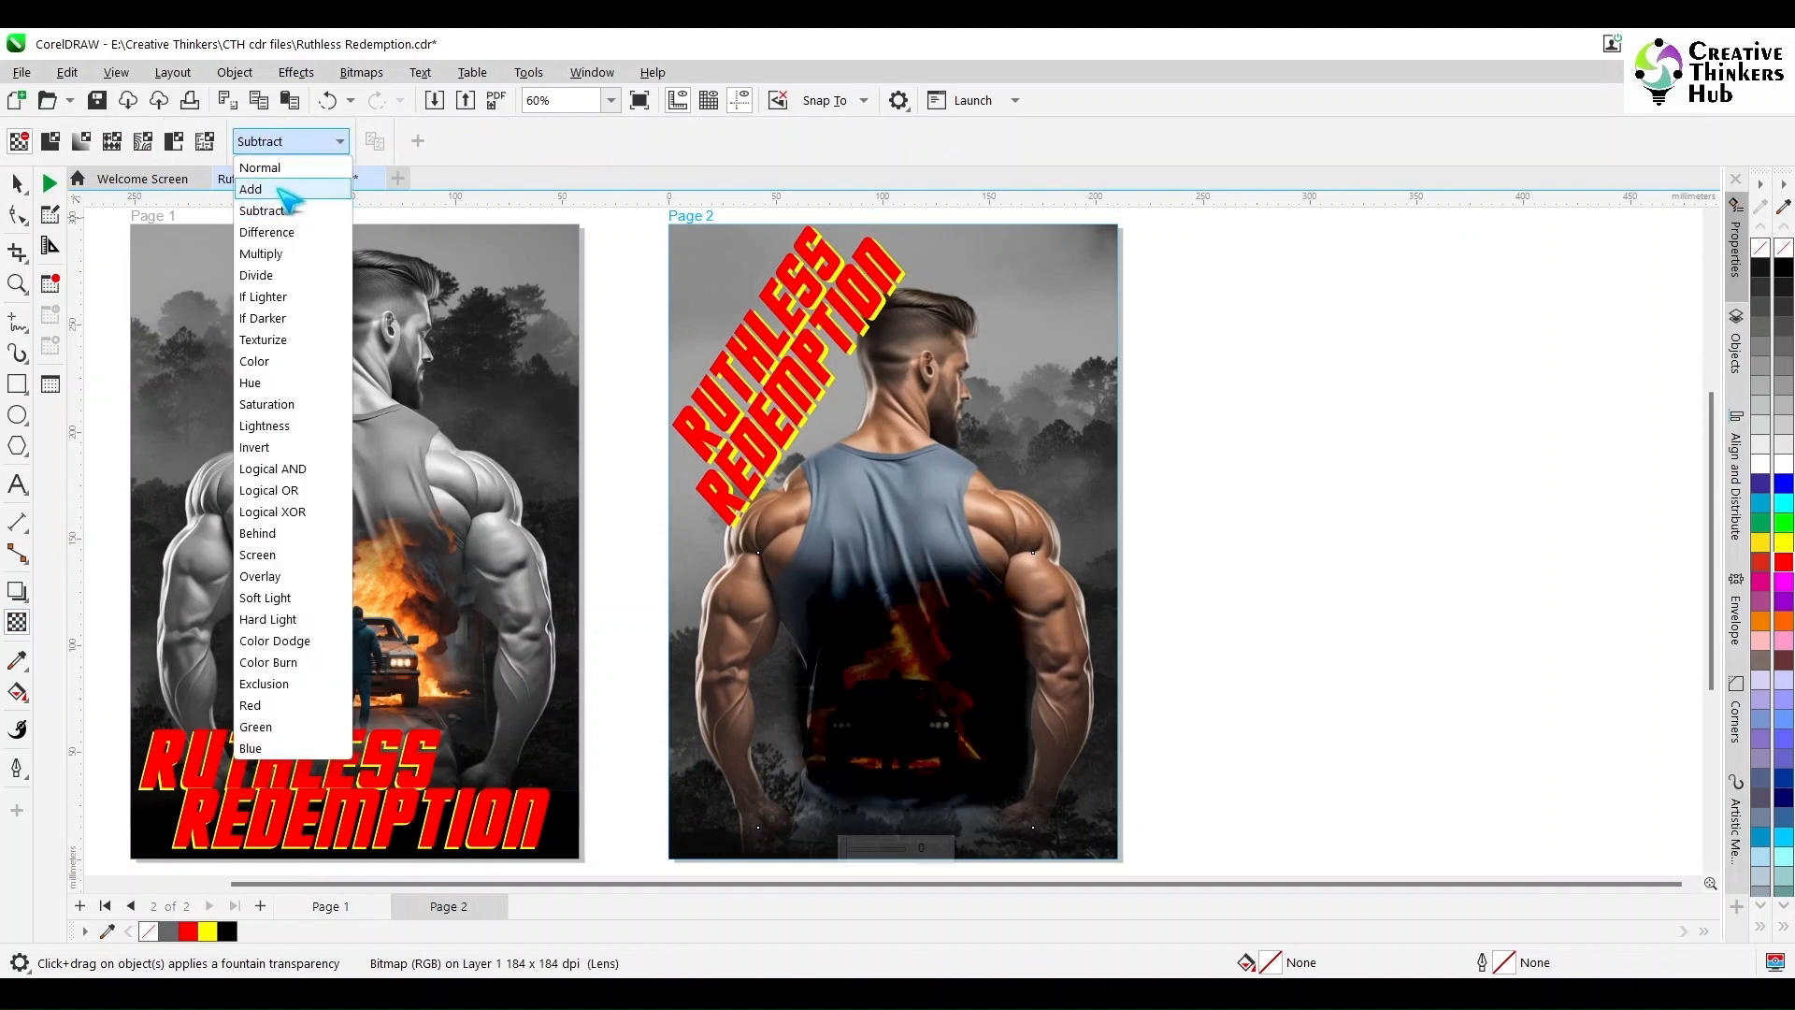
{"action": "left_click", "coordinate": [286, 191]}
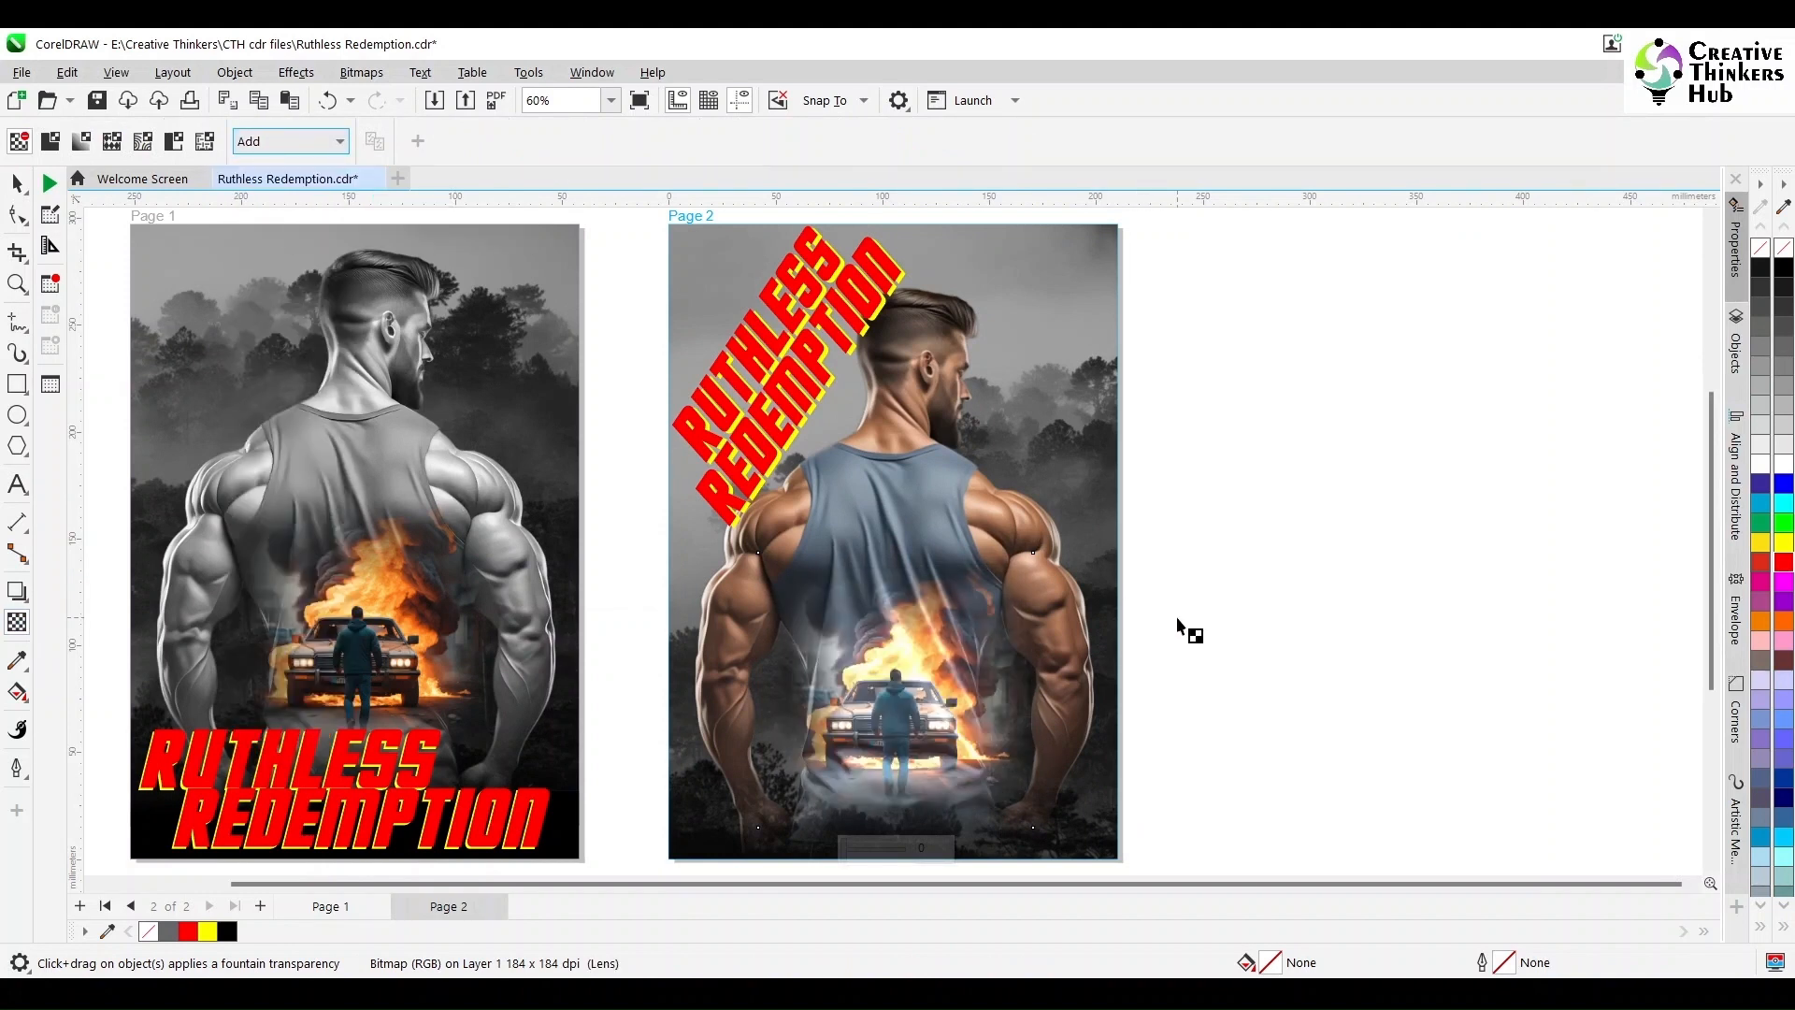
Enlarge the burning car image on Page 2 in two stages and reposition it over the man's lower back
{"action": "left_click", "coordinate": [17, 183]}
{"action": "left_click_drag", "start_coordinate": [1040, 546], "coordinate": [1096, 526]}
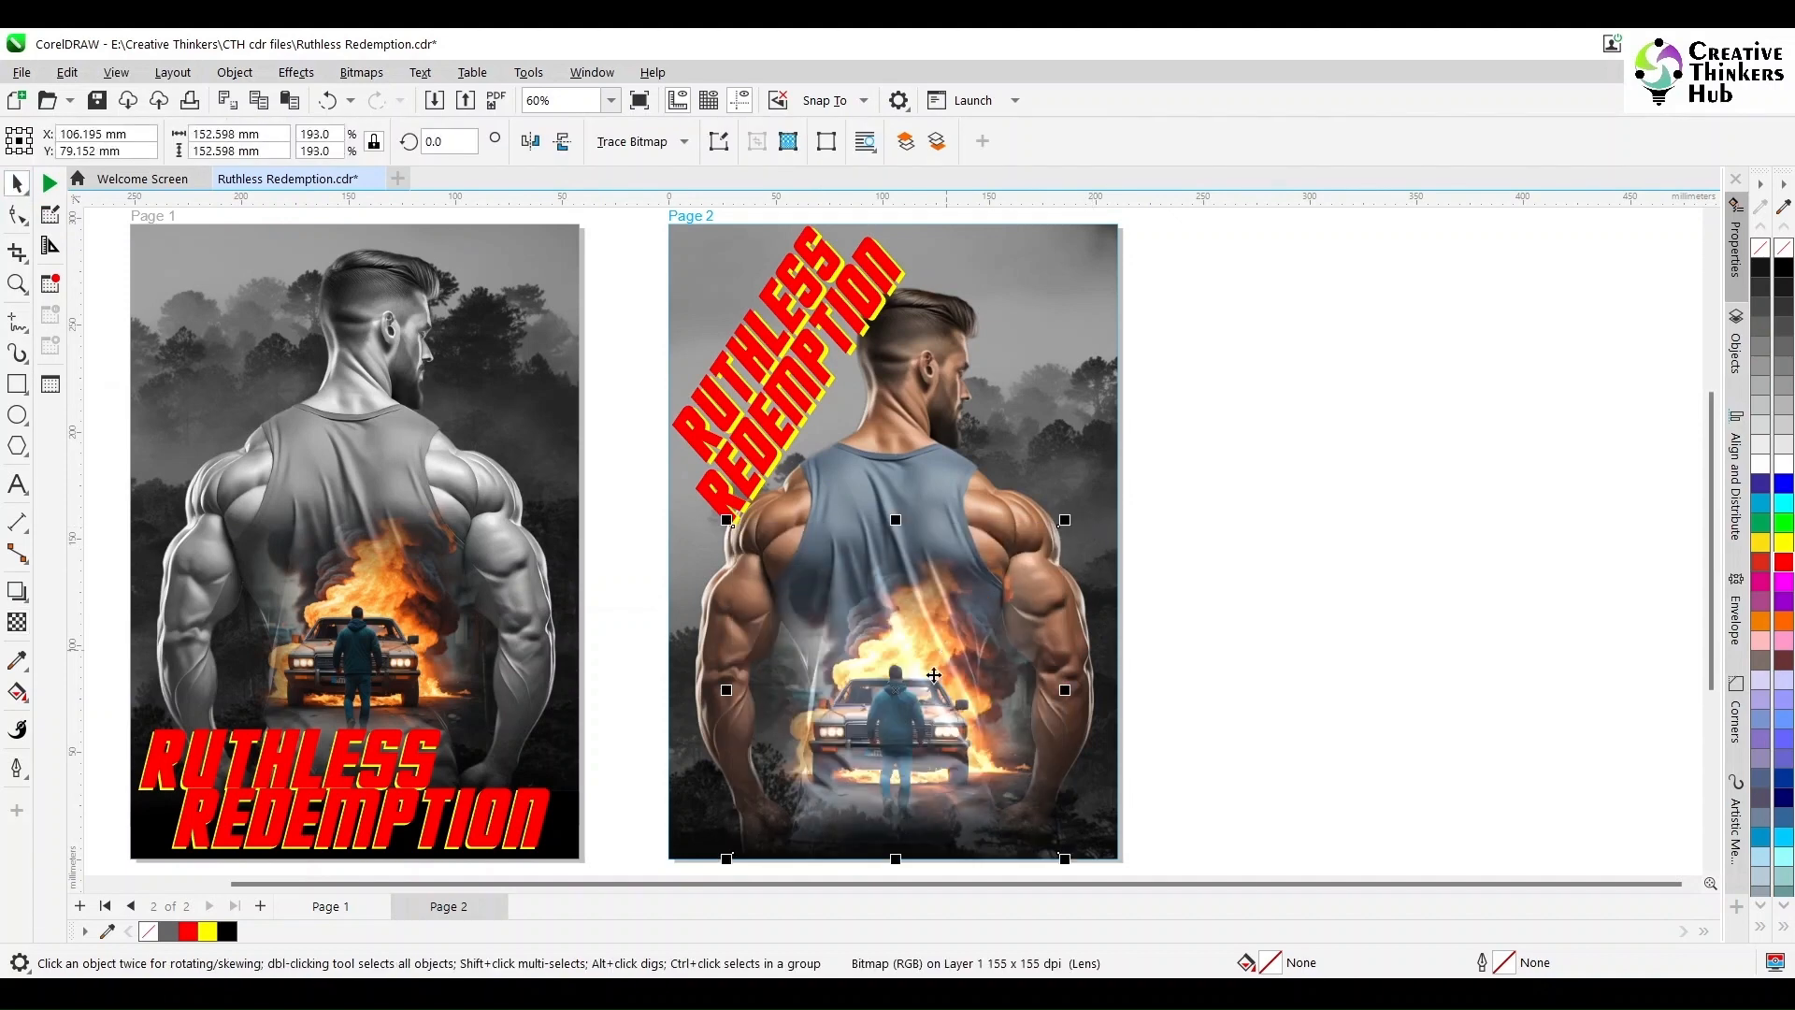
{"action": "left_click_drag", "start_coordinate": [920, 694], "coordinate": [913, 669]}
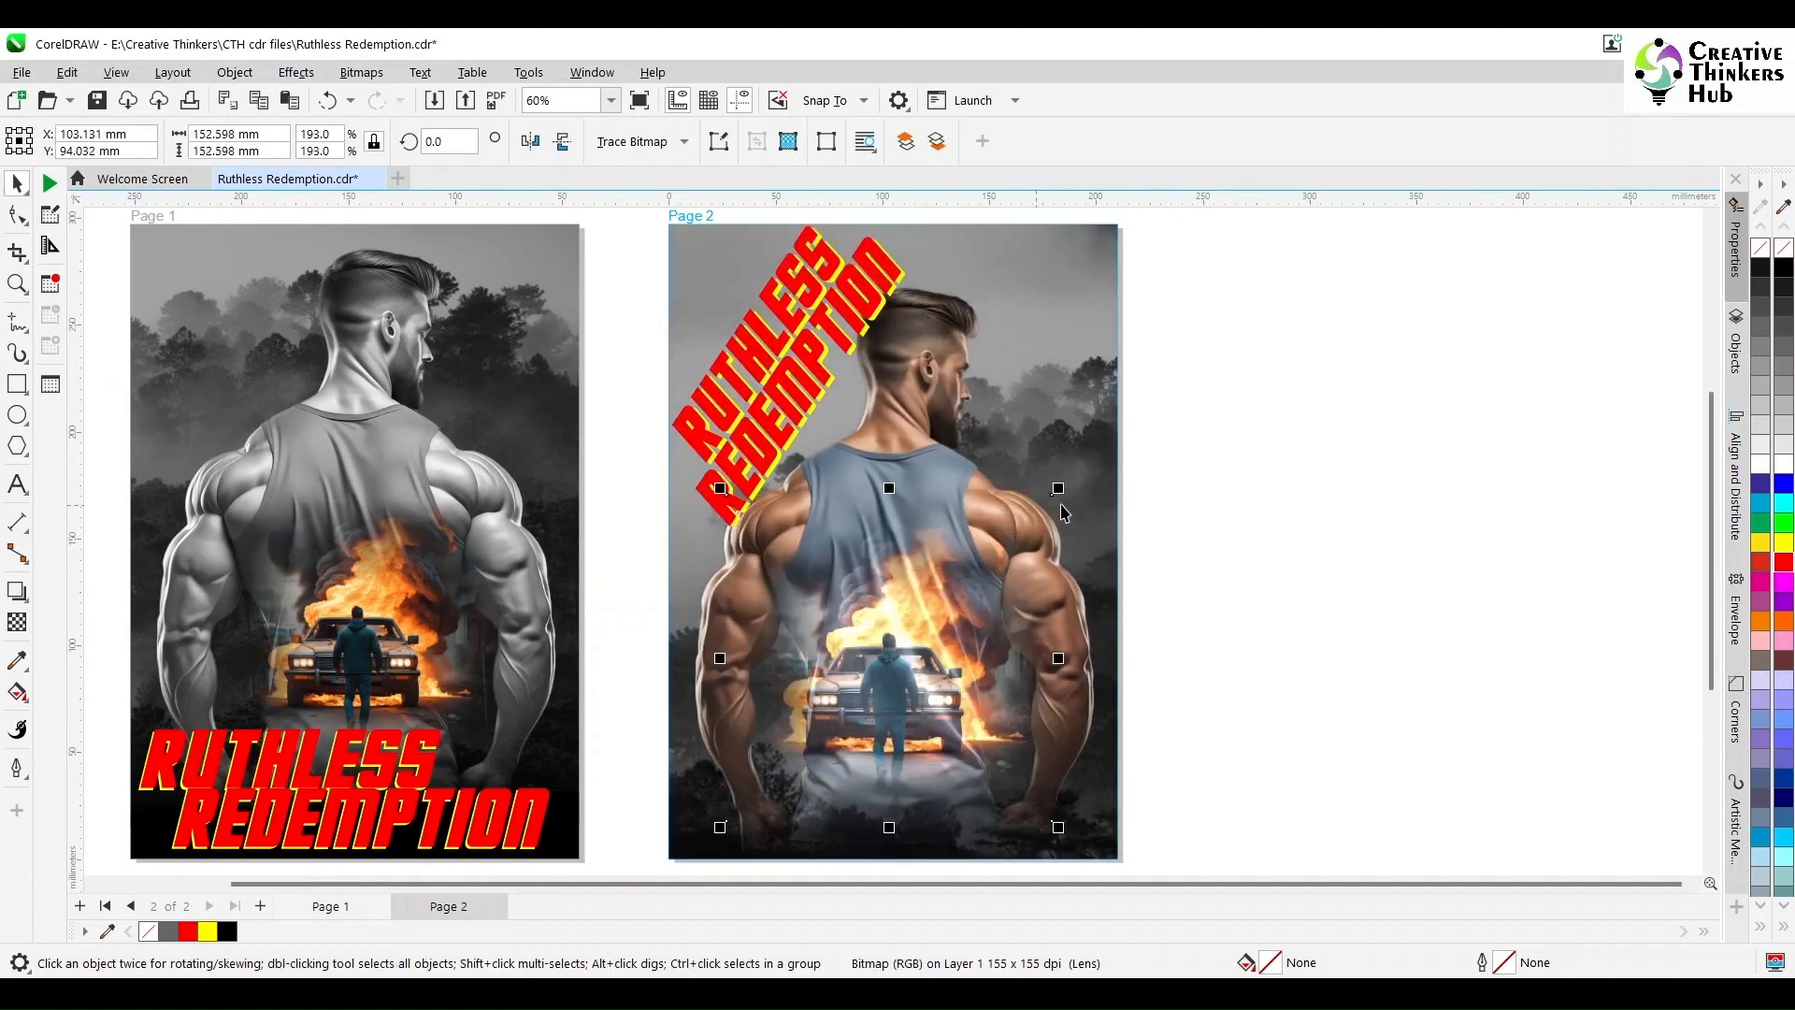
{"action": "left_click_drag", "start_coordinate": [1054, 495], "coordinate": [1102, 444]}
{"action": "mouse_move", "coordinate": [935, 659]}
{"action": "left_mouse_down"}
{"action": "mouse_move", "coordinate": [935, 641]}
{"action": "mouse_move", "coordinate": [936, 690]}
{"action": "left_mouse_up"}
{"action": "left_click", "coordinate": [1231, 701]}
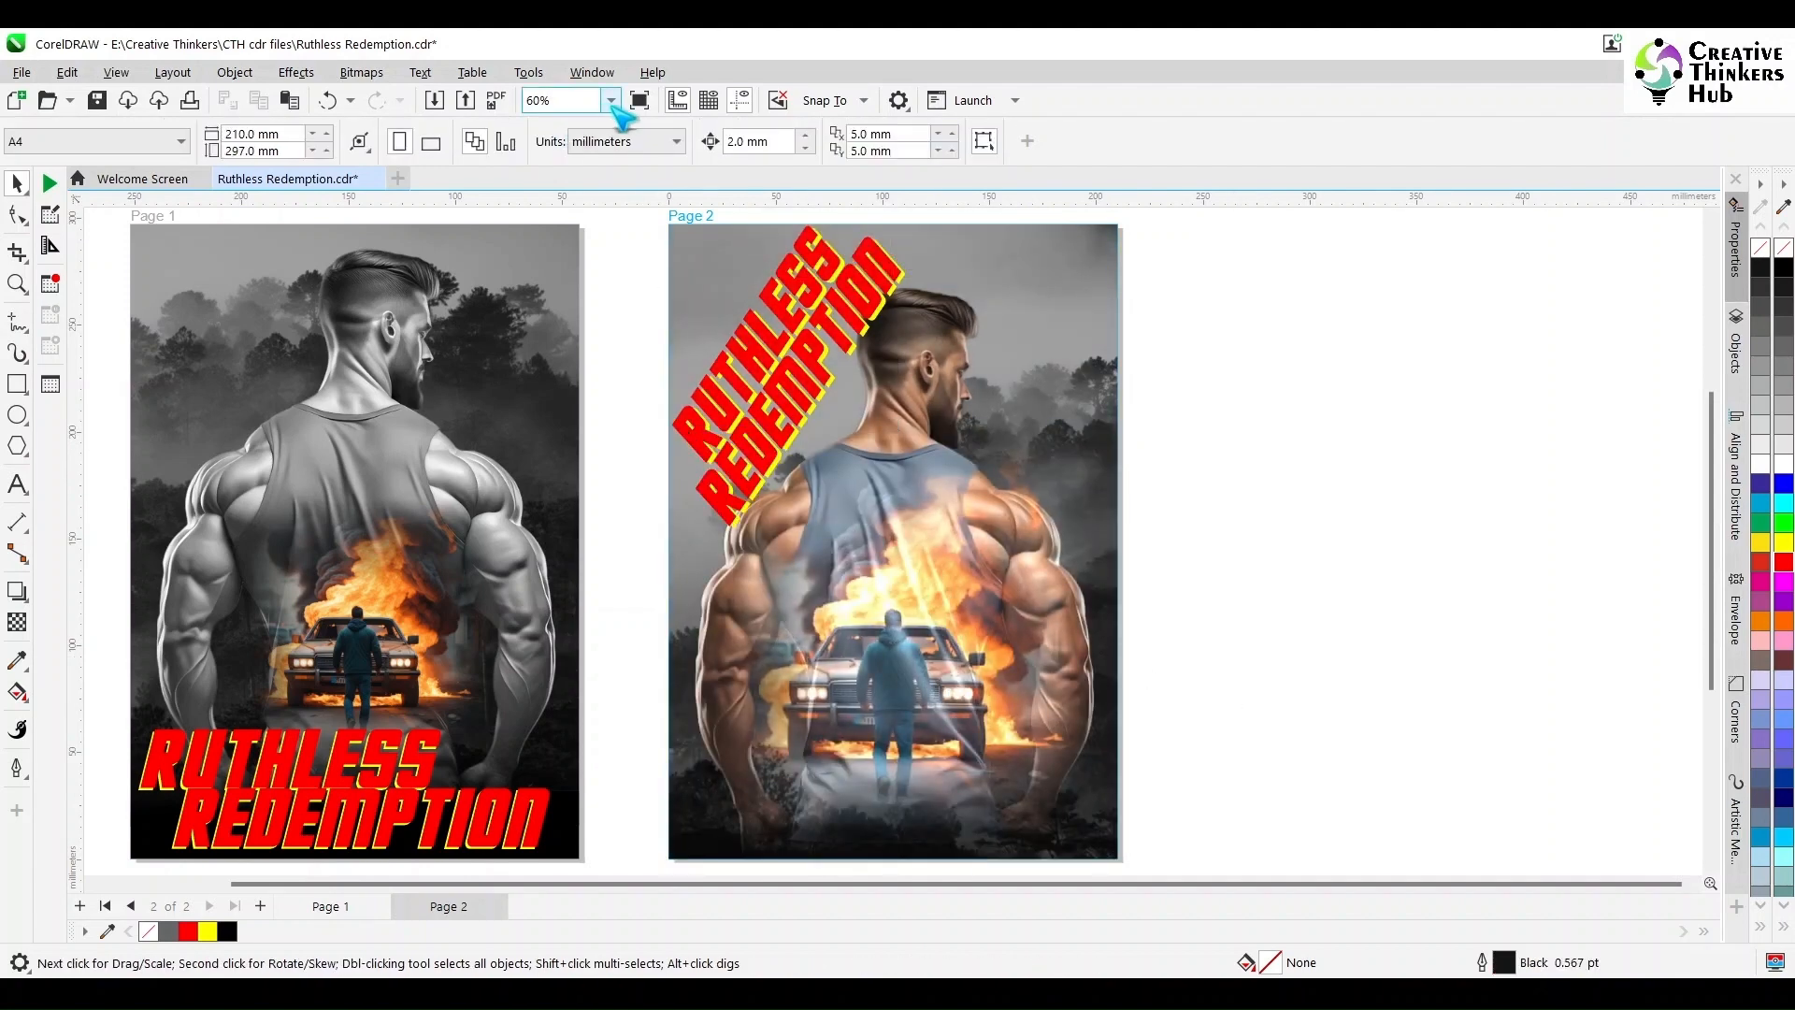
{"action": "left_click", "coordinate": [610, 100]}
{"action": "left_click", "coordinate": [608, 148]}
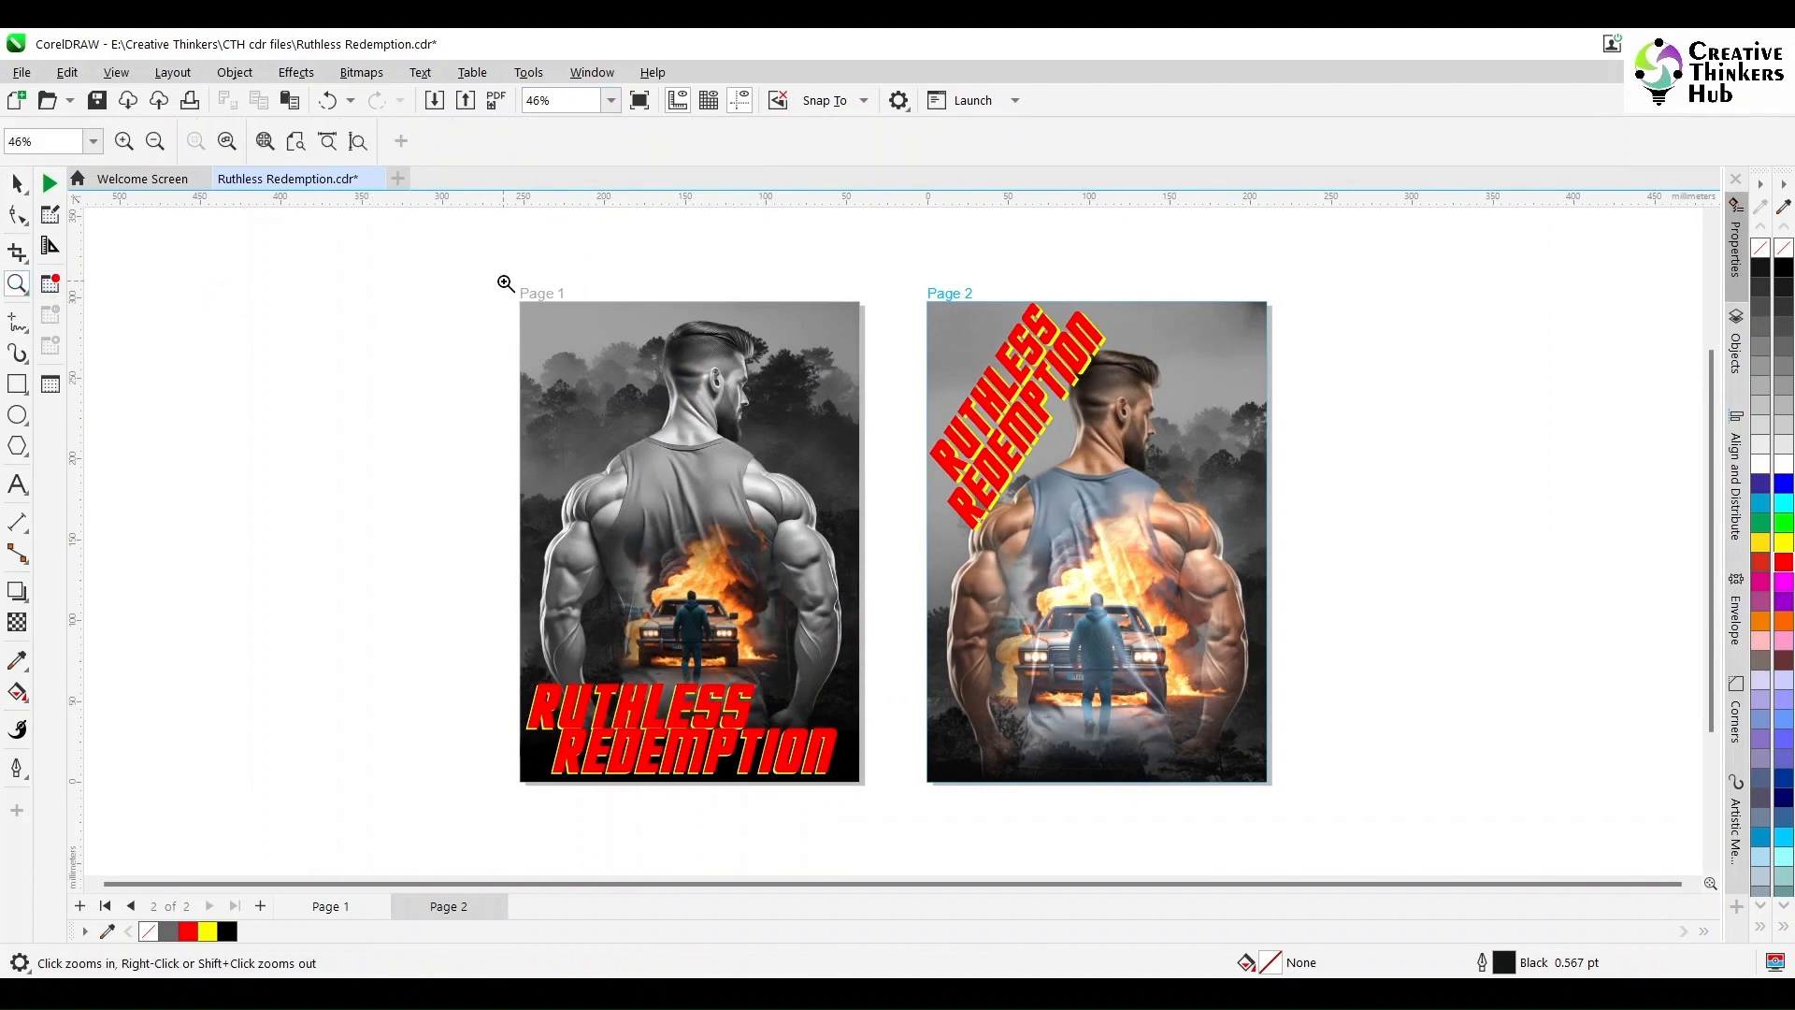
{"action": "left_click_drag", "start_coordinate": [505, 281], "coordinate": [1283, 800]}
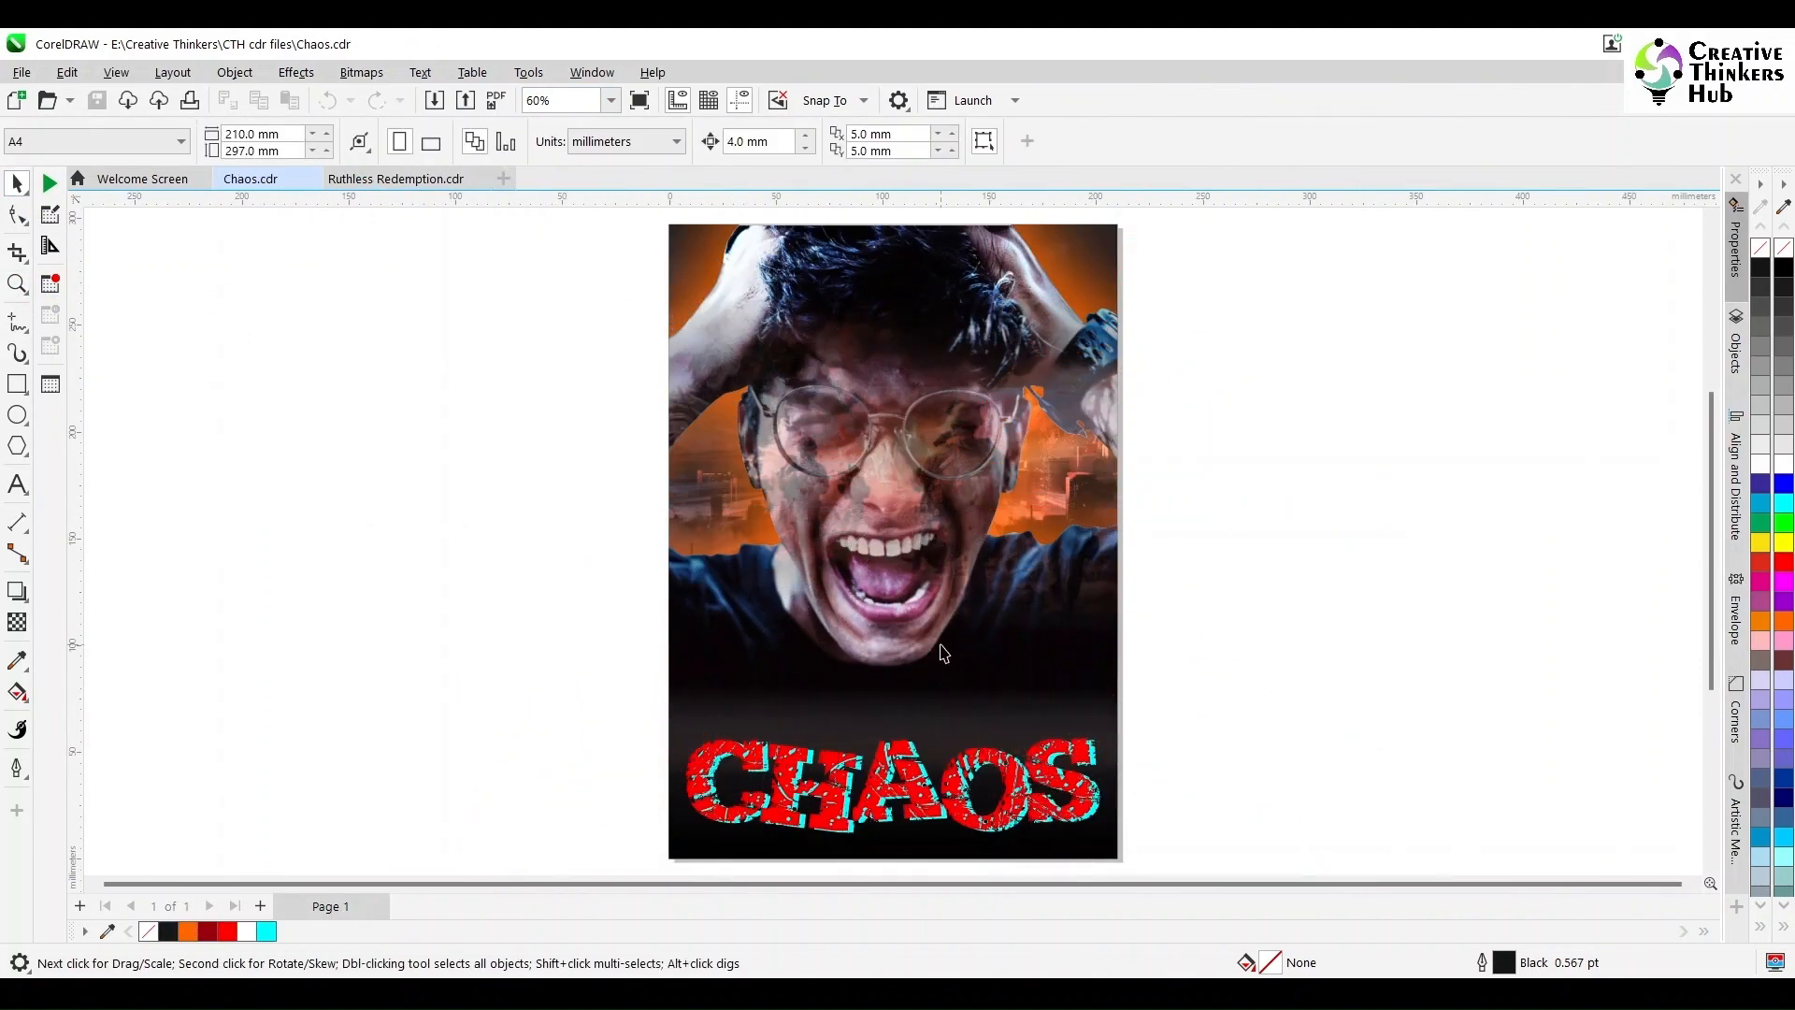
In Chaos.cdr, open the poster's PowerClip contents and move the screaming man left and the burning city background right of the frame
{"action": "double_click", "coordinate": [1022, 645]}
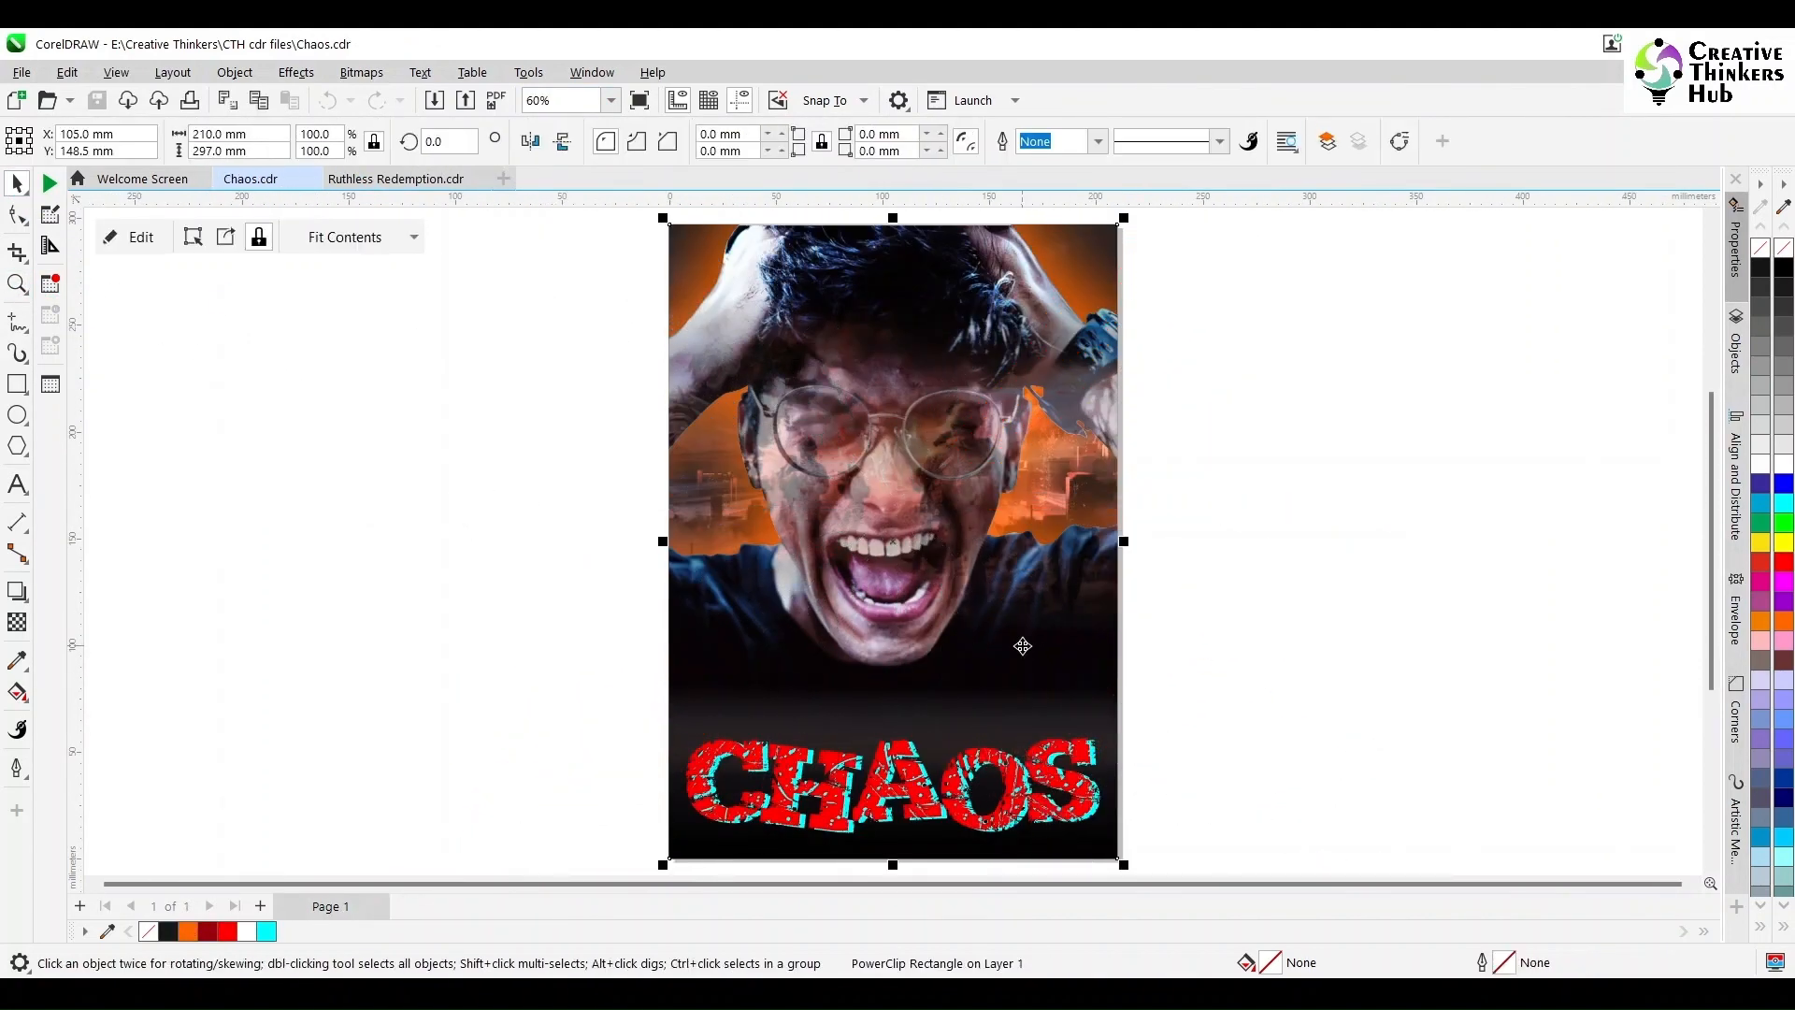
{"action": "left_click_drag", "start_coordinate": [980, 575], "coordinate": [560, 640]}
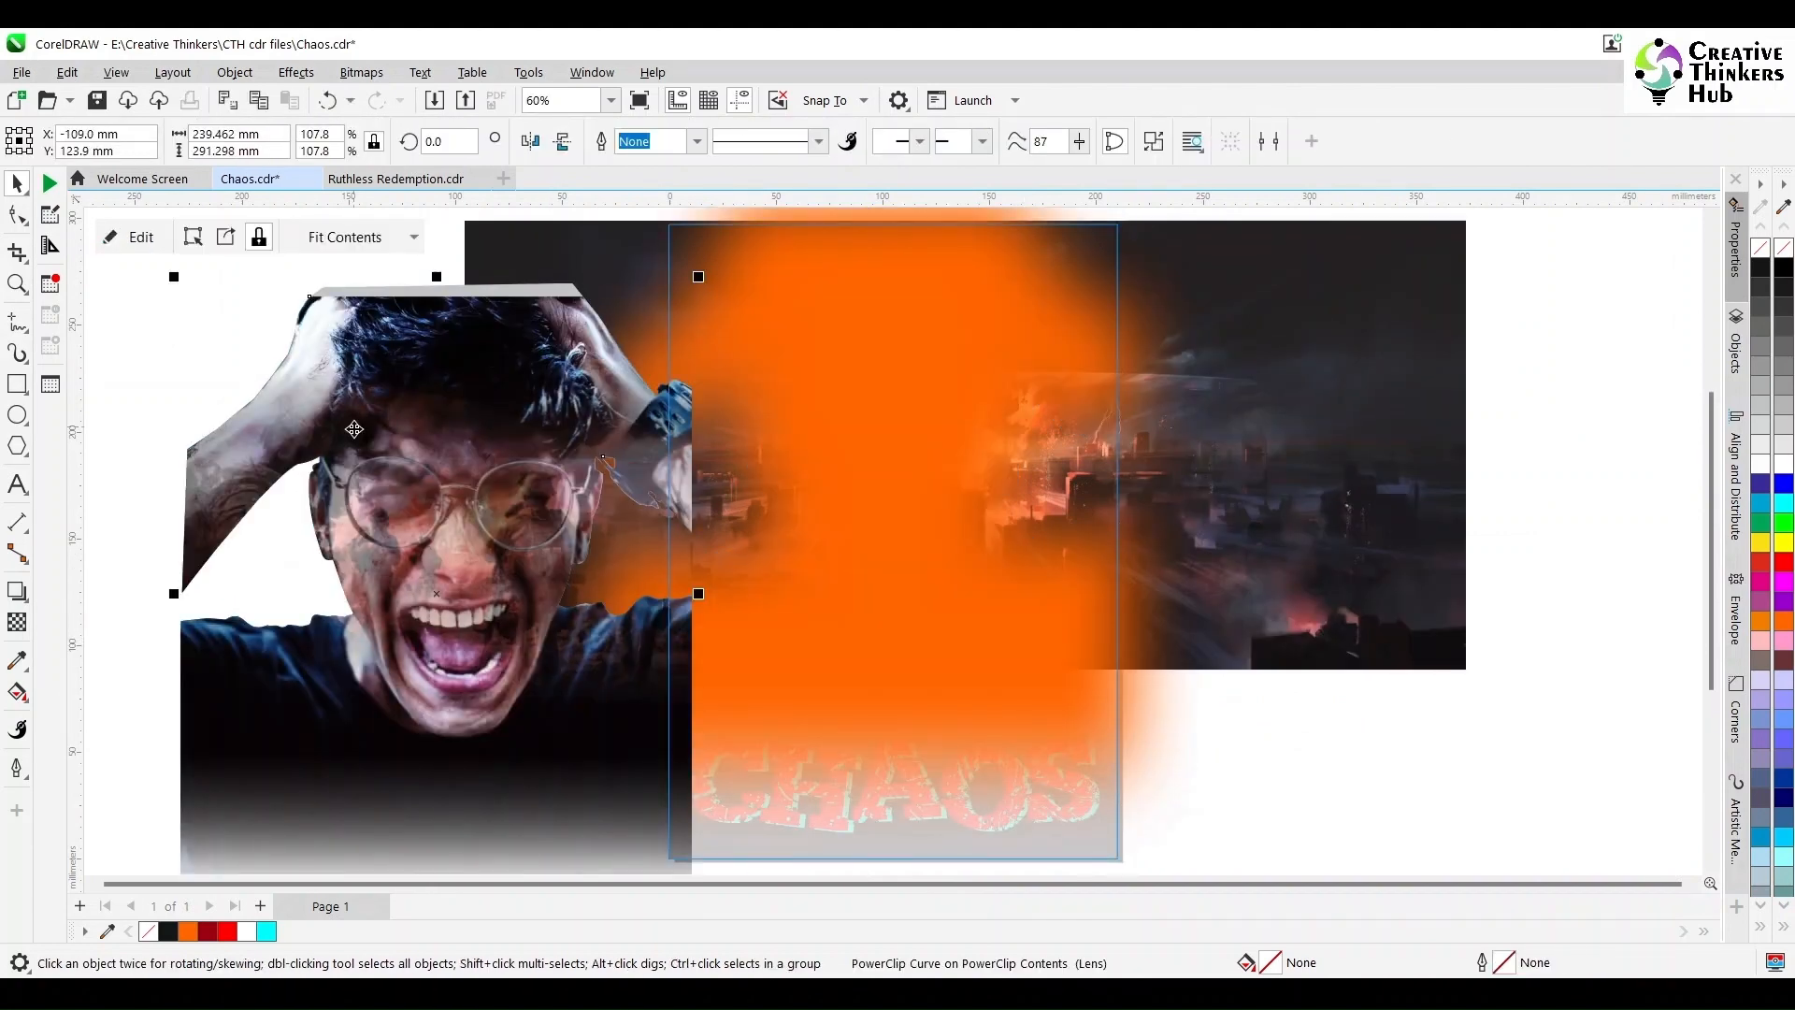
{"action": "double_click", "coordinate": [1268, 529]}
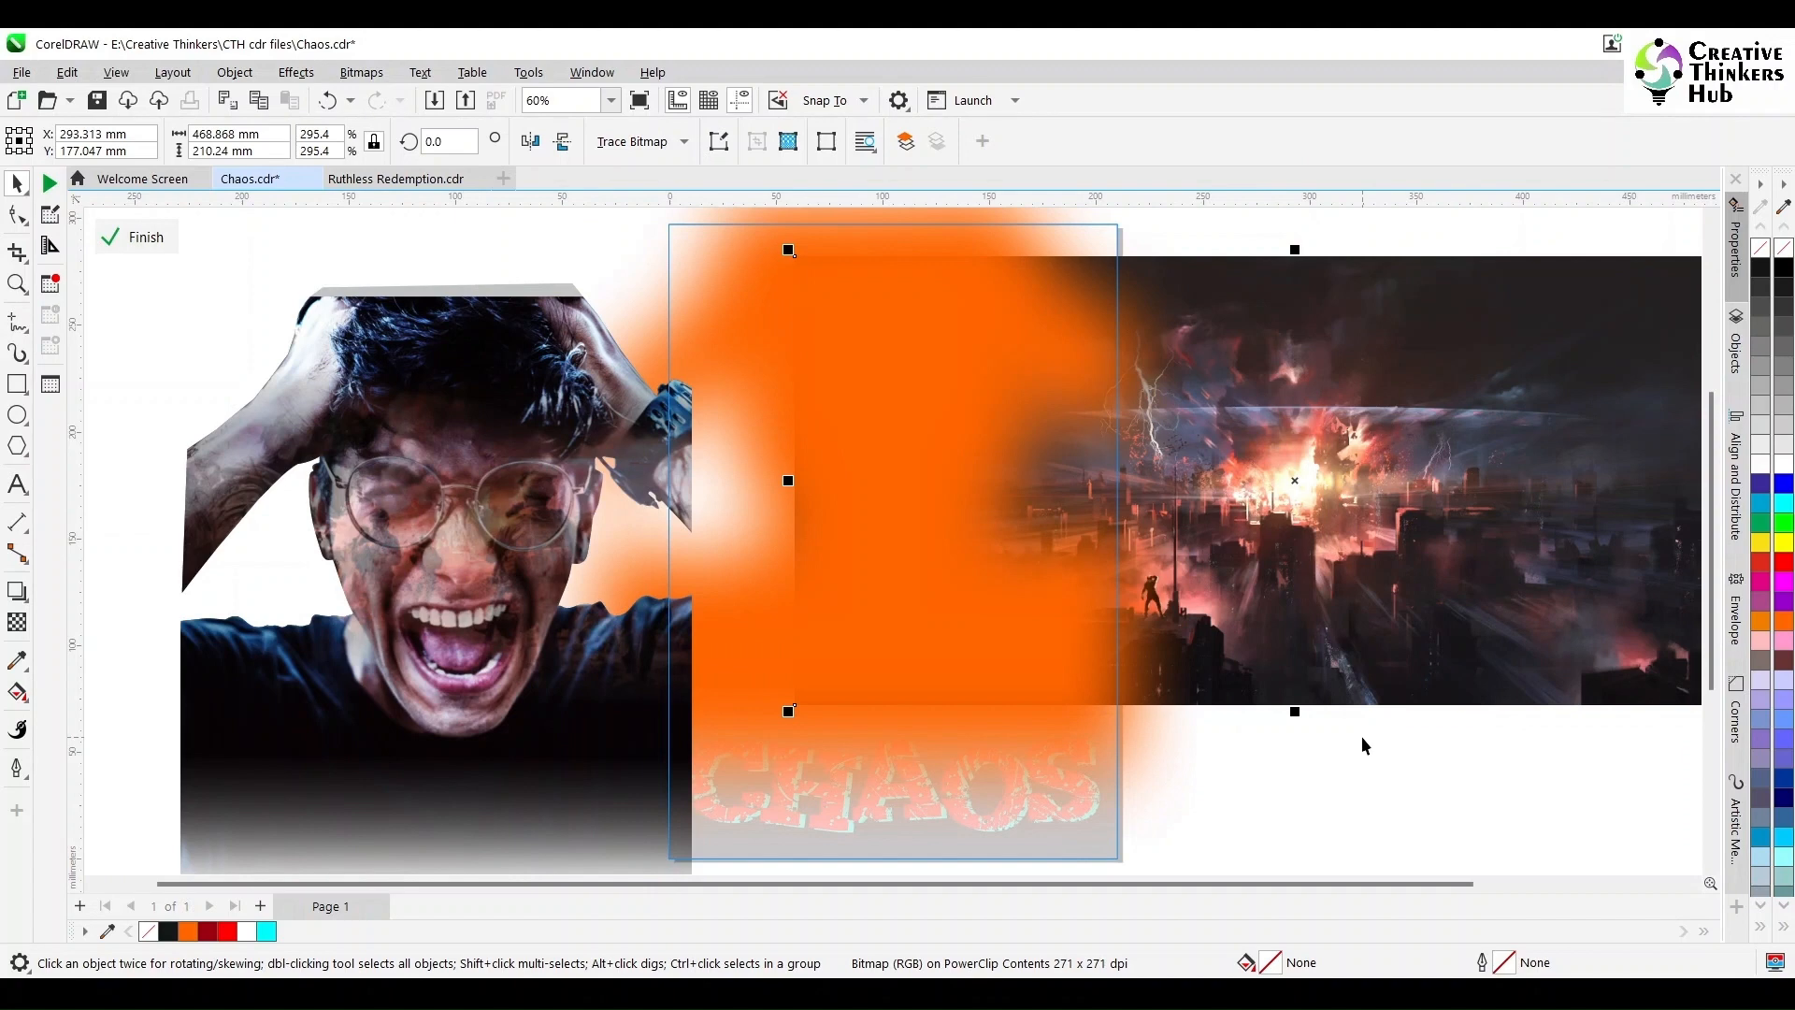
Undo the moves of the screaming man and the burning city background in the PowerClip contents
{"action": "key", "text": "ctrl+z"}
{"action": "key", "text": "ctrl+z"}
{"action": "key", "text": "ctrl+z"}
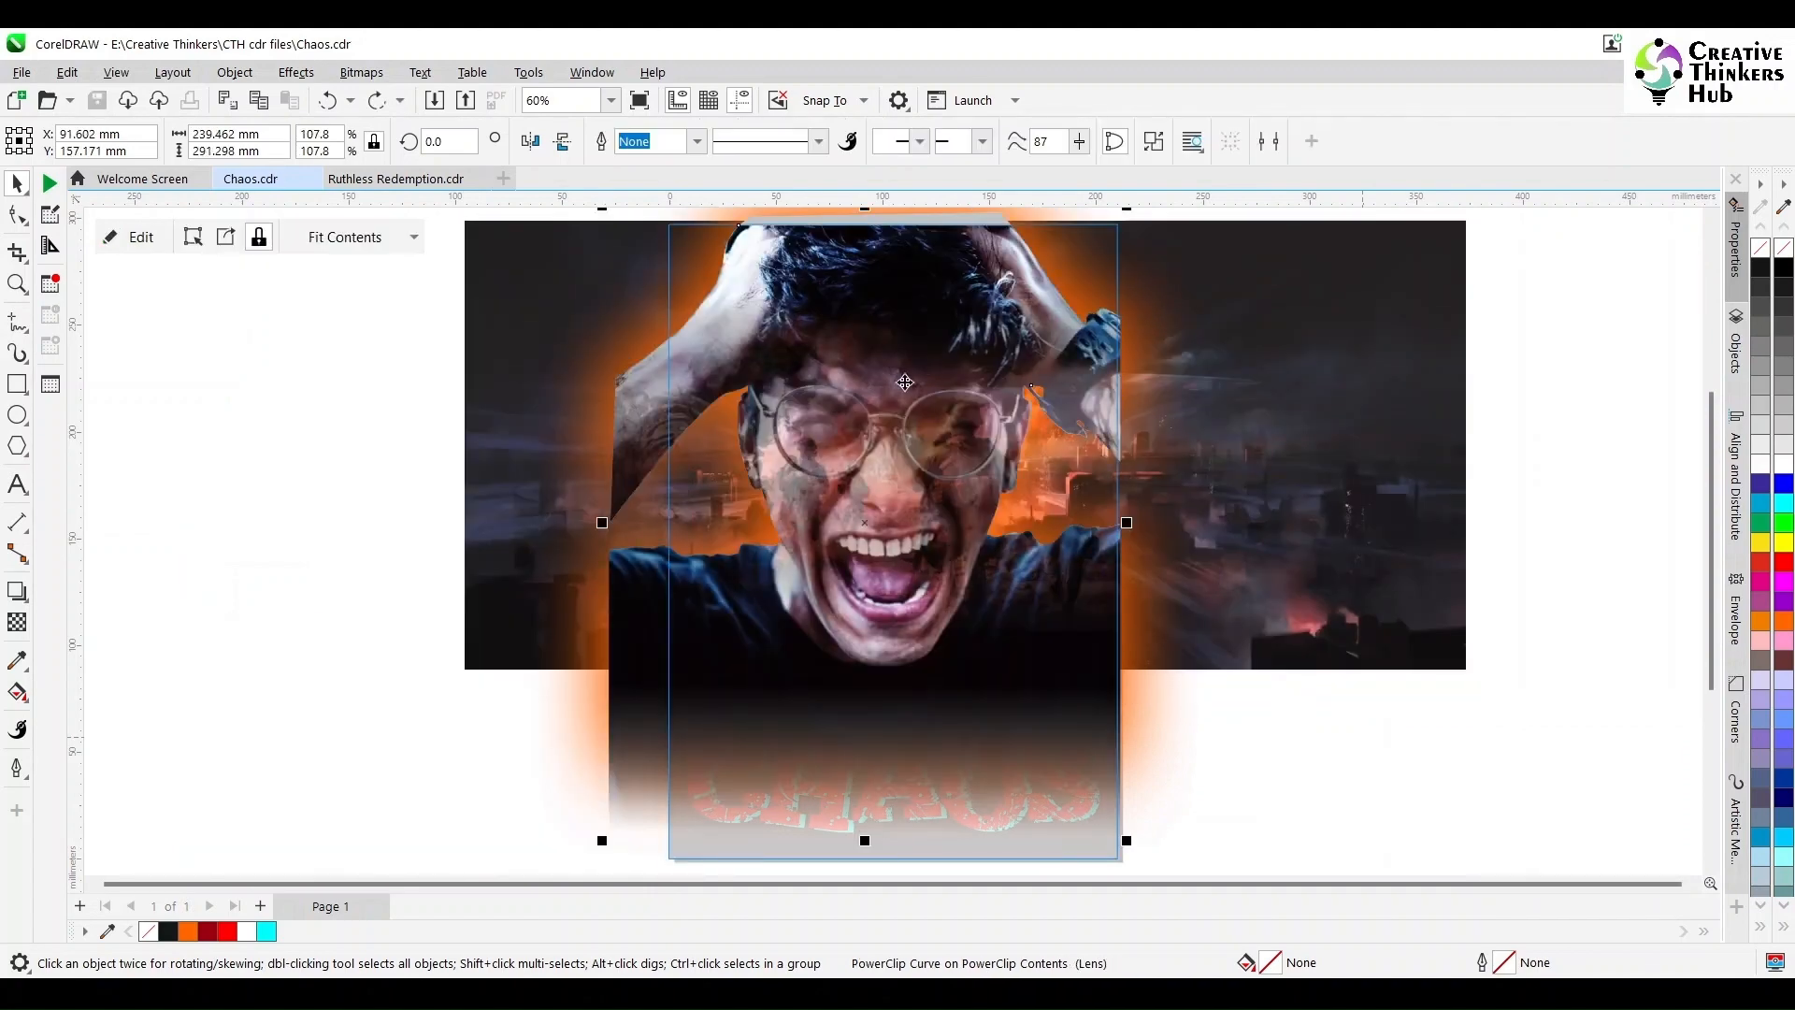
Open the screaming man's nested PowerClip and pull its image layers apart, two to the left and one to the right of the soldiers picture
{"action": "double_click", "coordinate": [853, 458]}
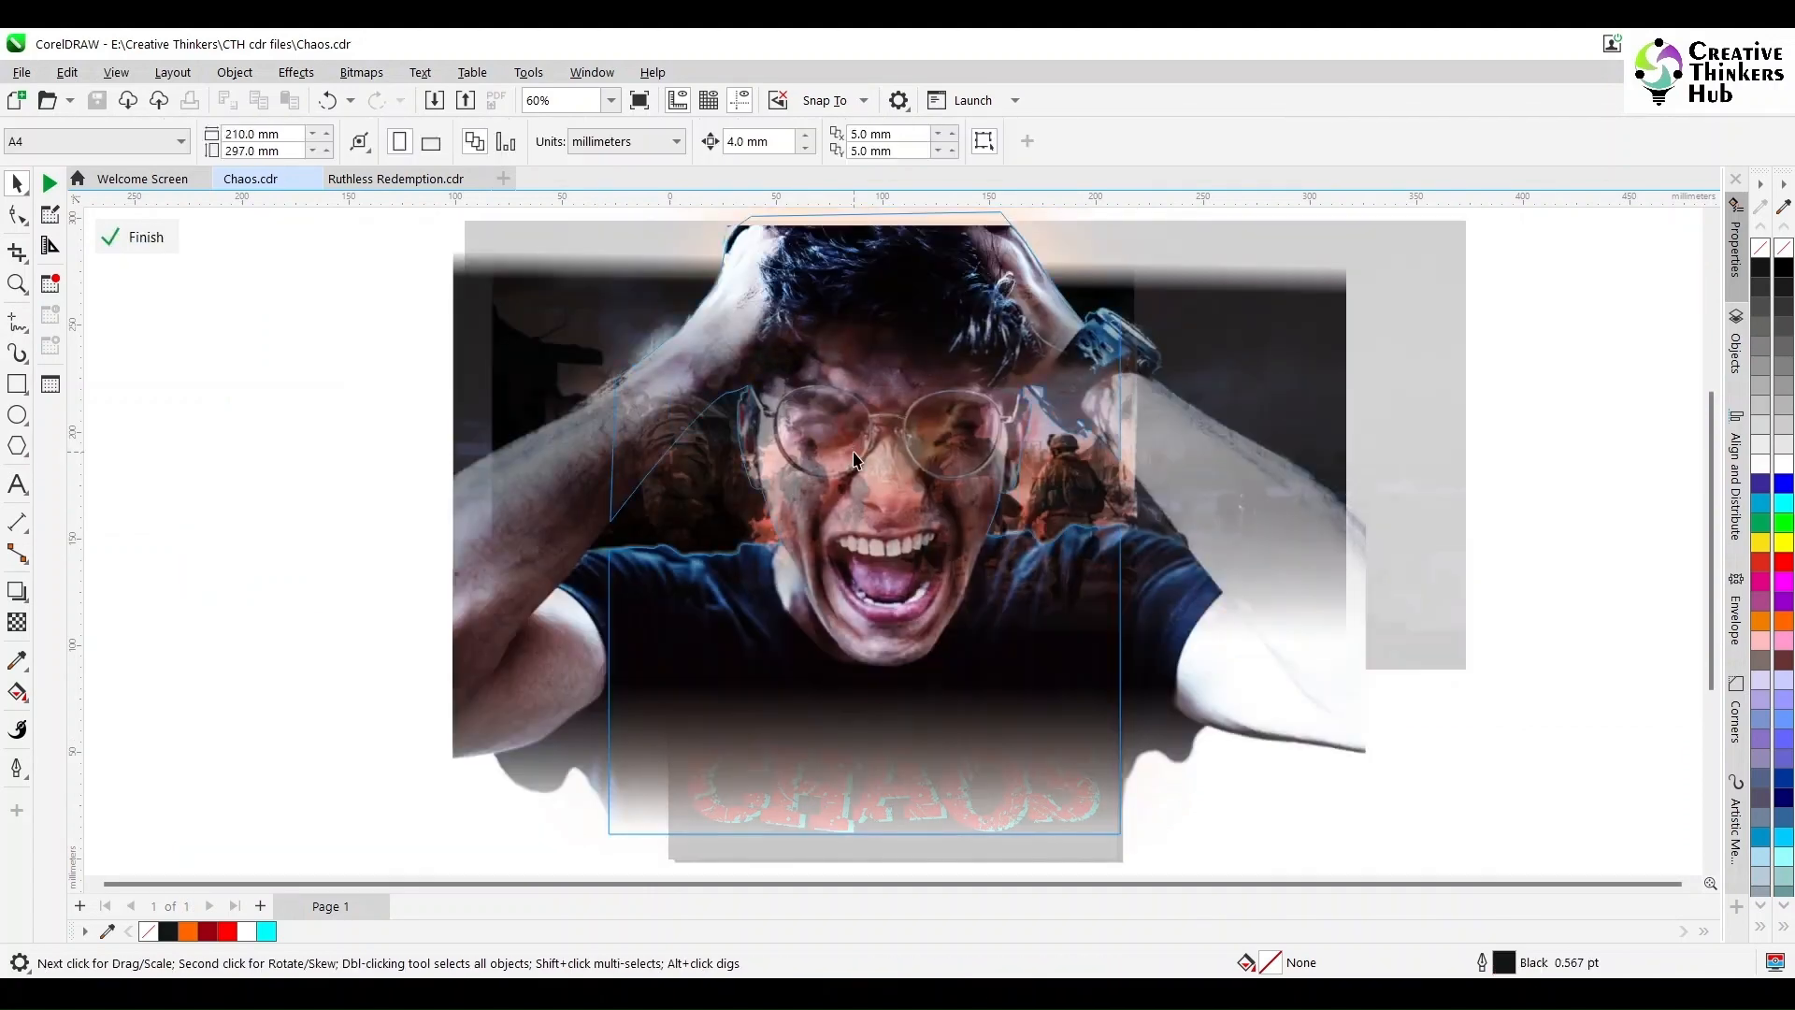
{"action": "left_click", "coordinate": [832, 507]}
{"action": "left_click_drag", "start_coordinate": [832, 507], "coordinate": [242, 591]}
{"action": "left_click", "coordinate": [866, 277]}
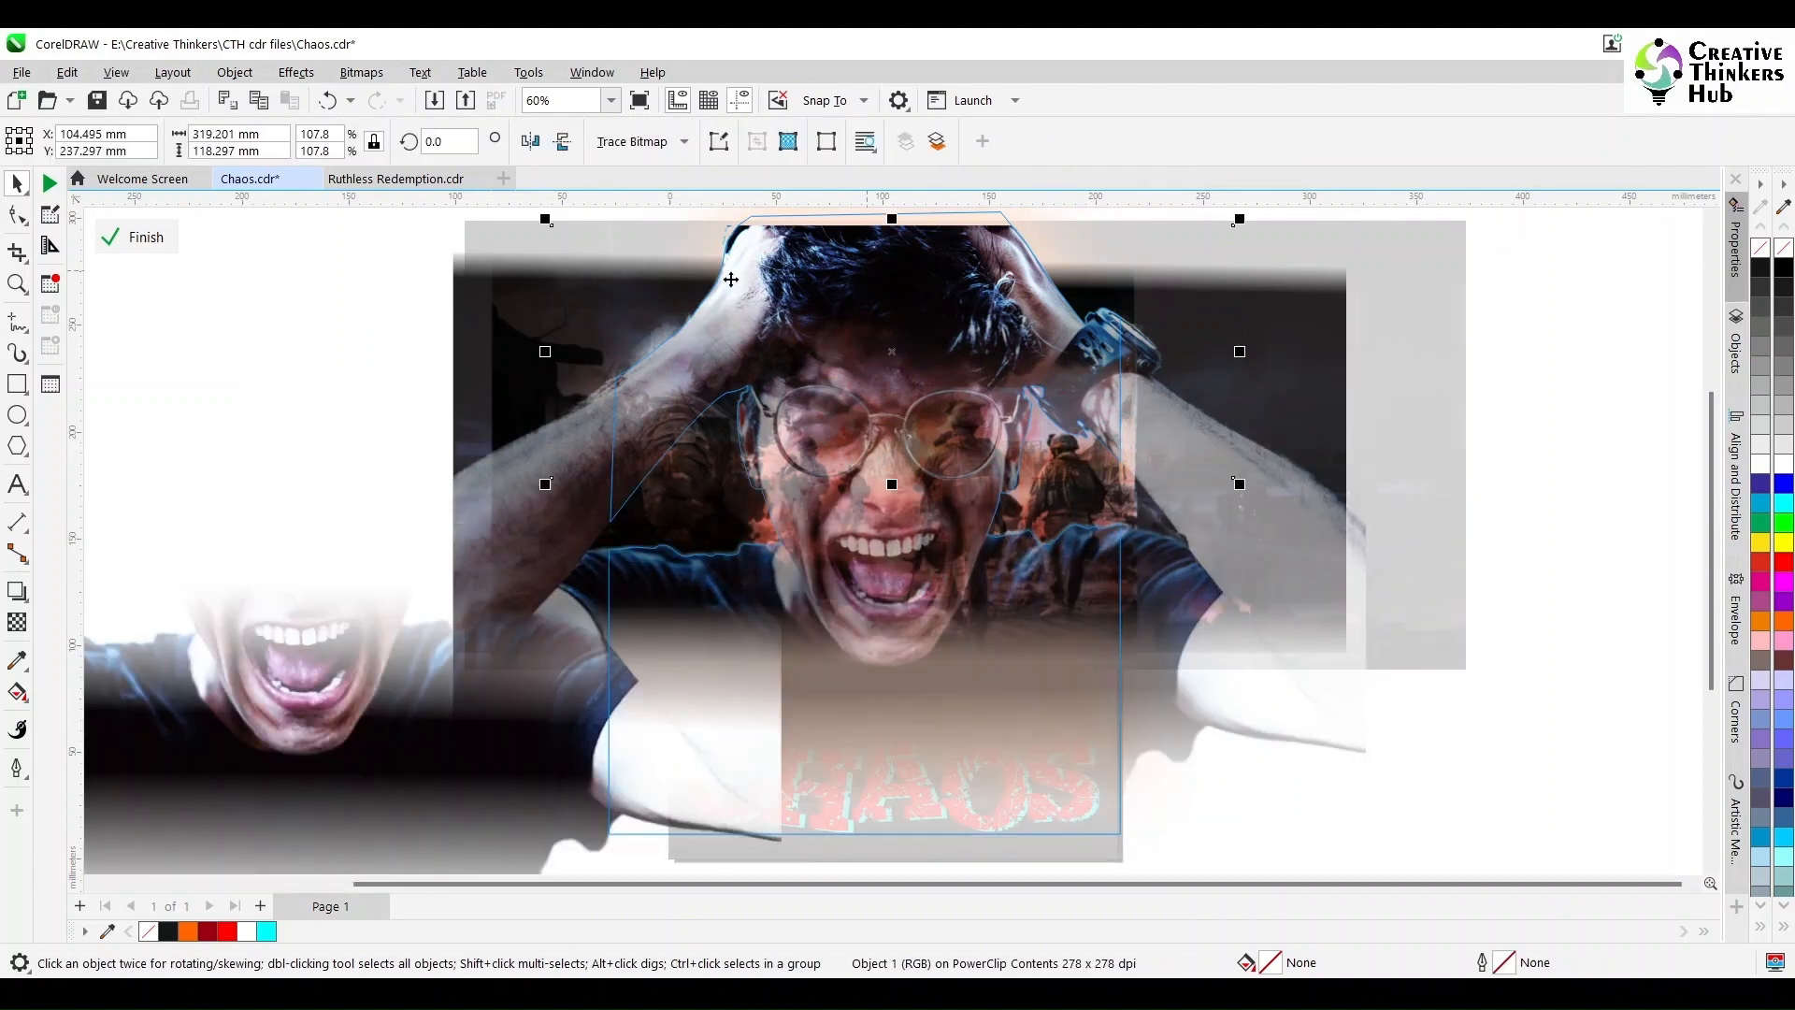
{"action": "left_click_drag", "start_coordinate": [273, 248], "coordinate": [286, 252]}
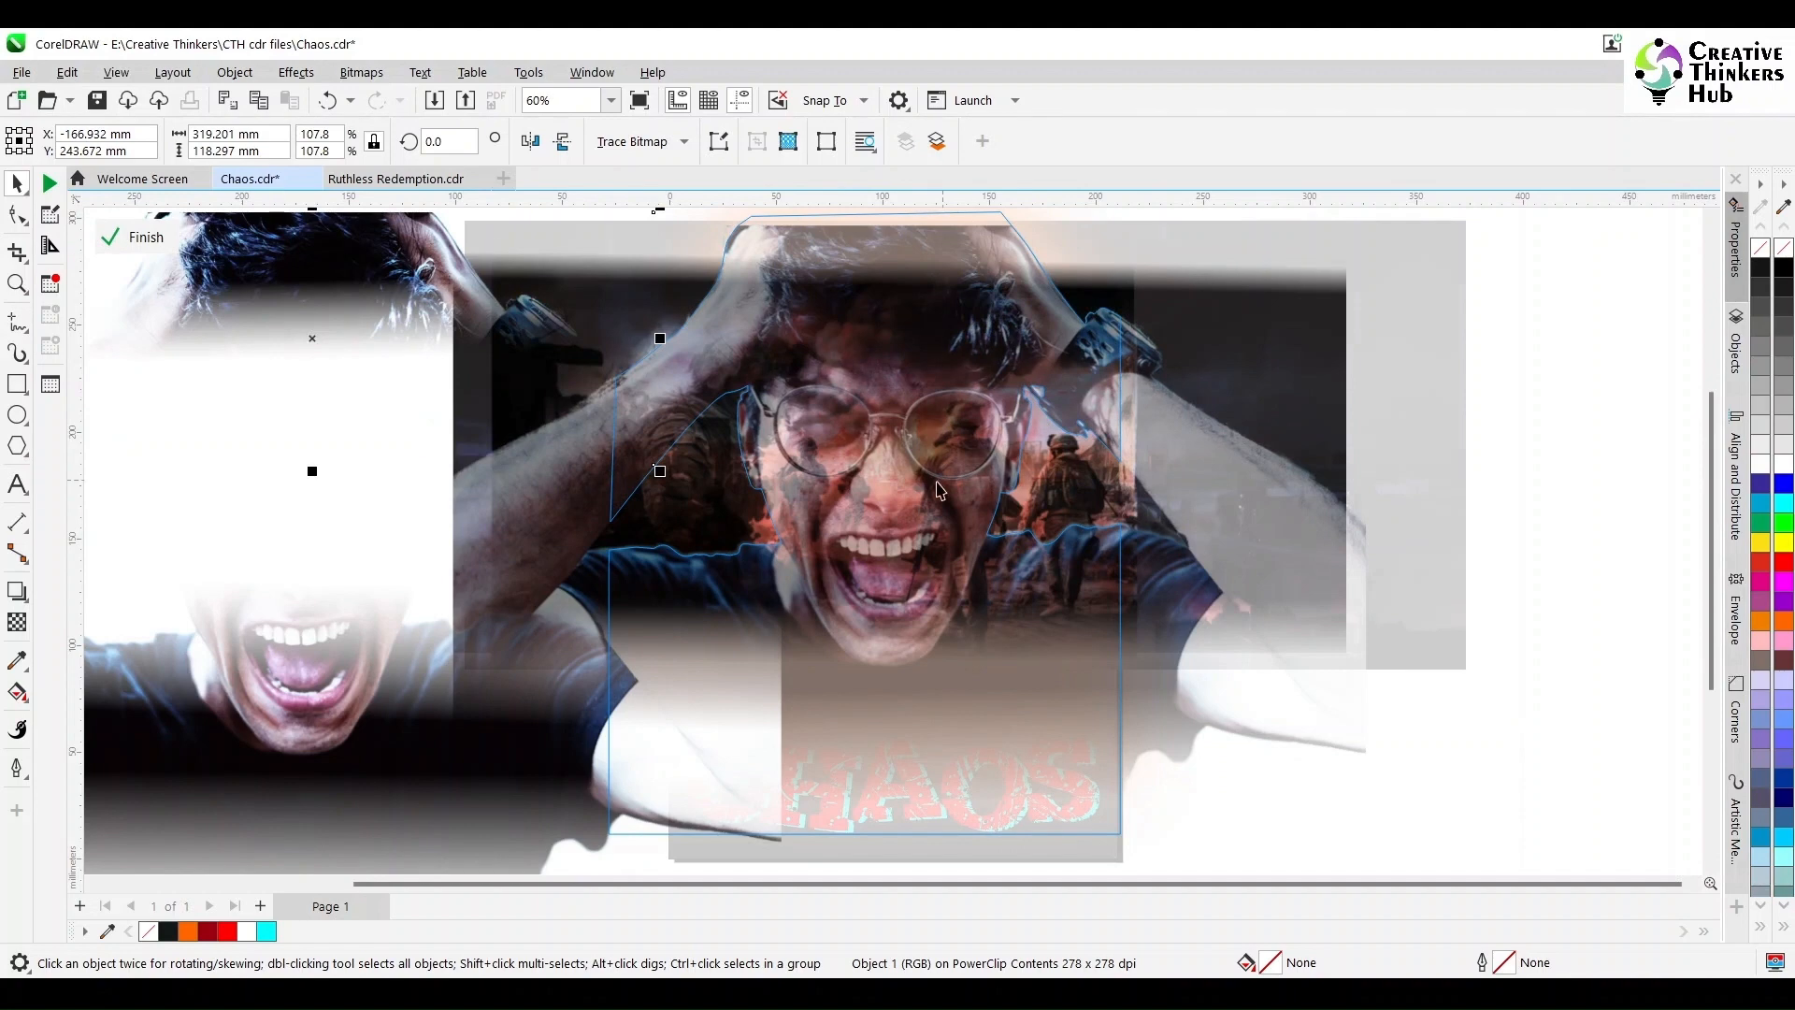
{"action": "left_click", "coordinate": [938, 483]}
{"action": "left_click_drag", "start_coordinate": [938, 483], "coordinate": [1587, 494]}
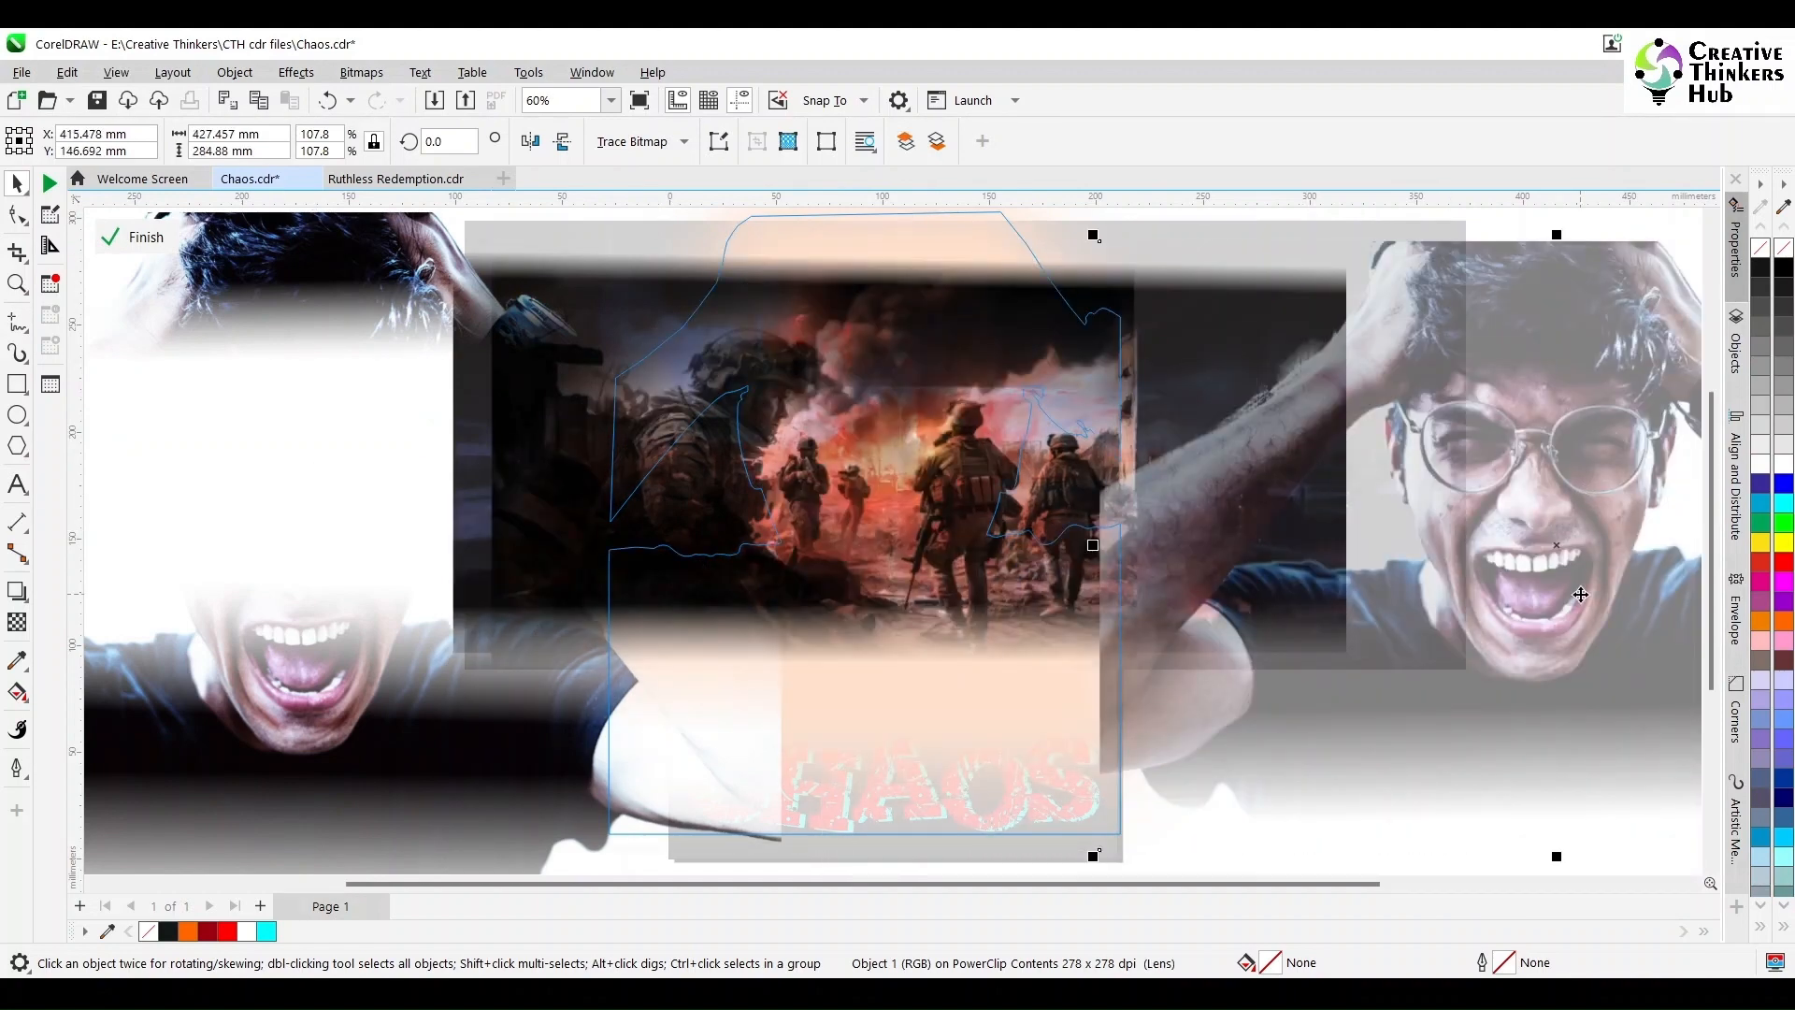
Examine the fountain transparency on the separated man image and select the soldiers picture behind it
{"action": "left_click", "coordinate": [16, 621]}
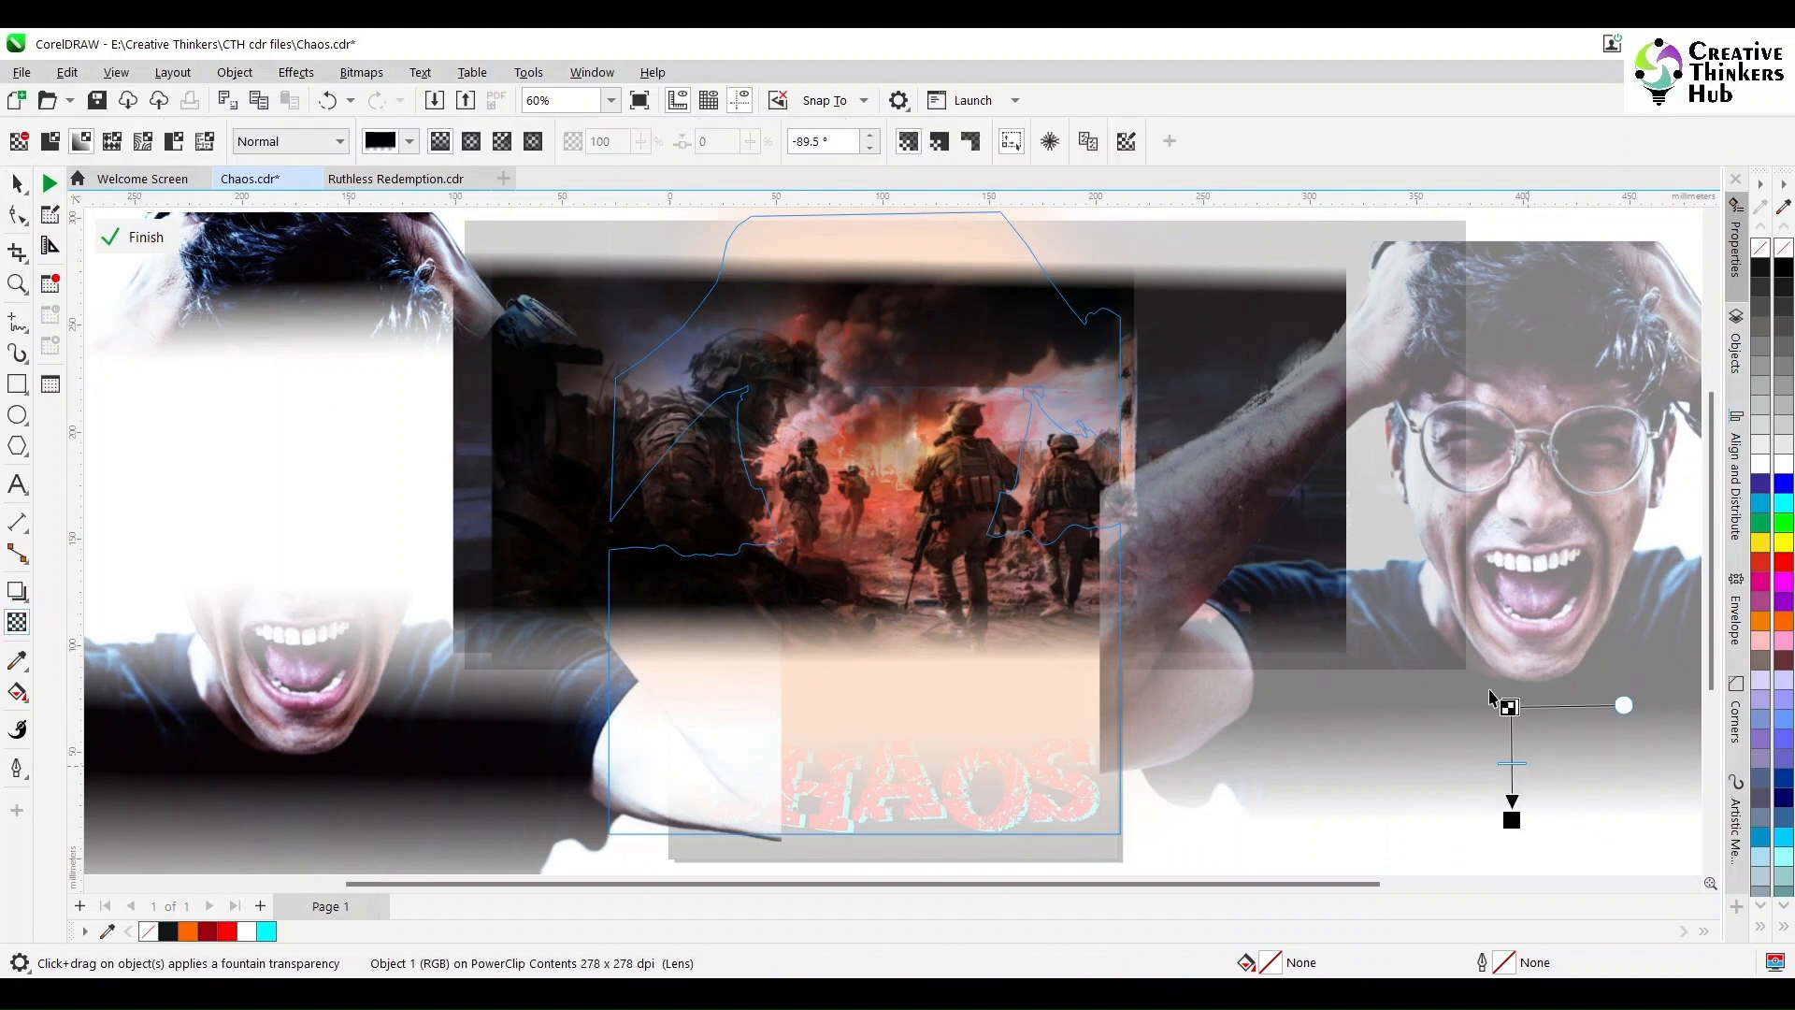
{"action": "left_click", "coordinate": [17, 183]}
{"action": "left_click", "coordinate": [1056, 369]}
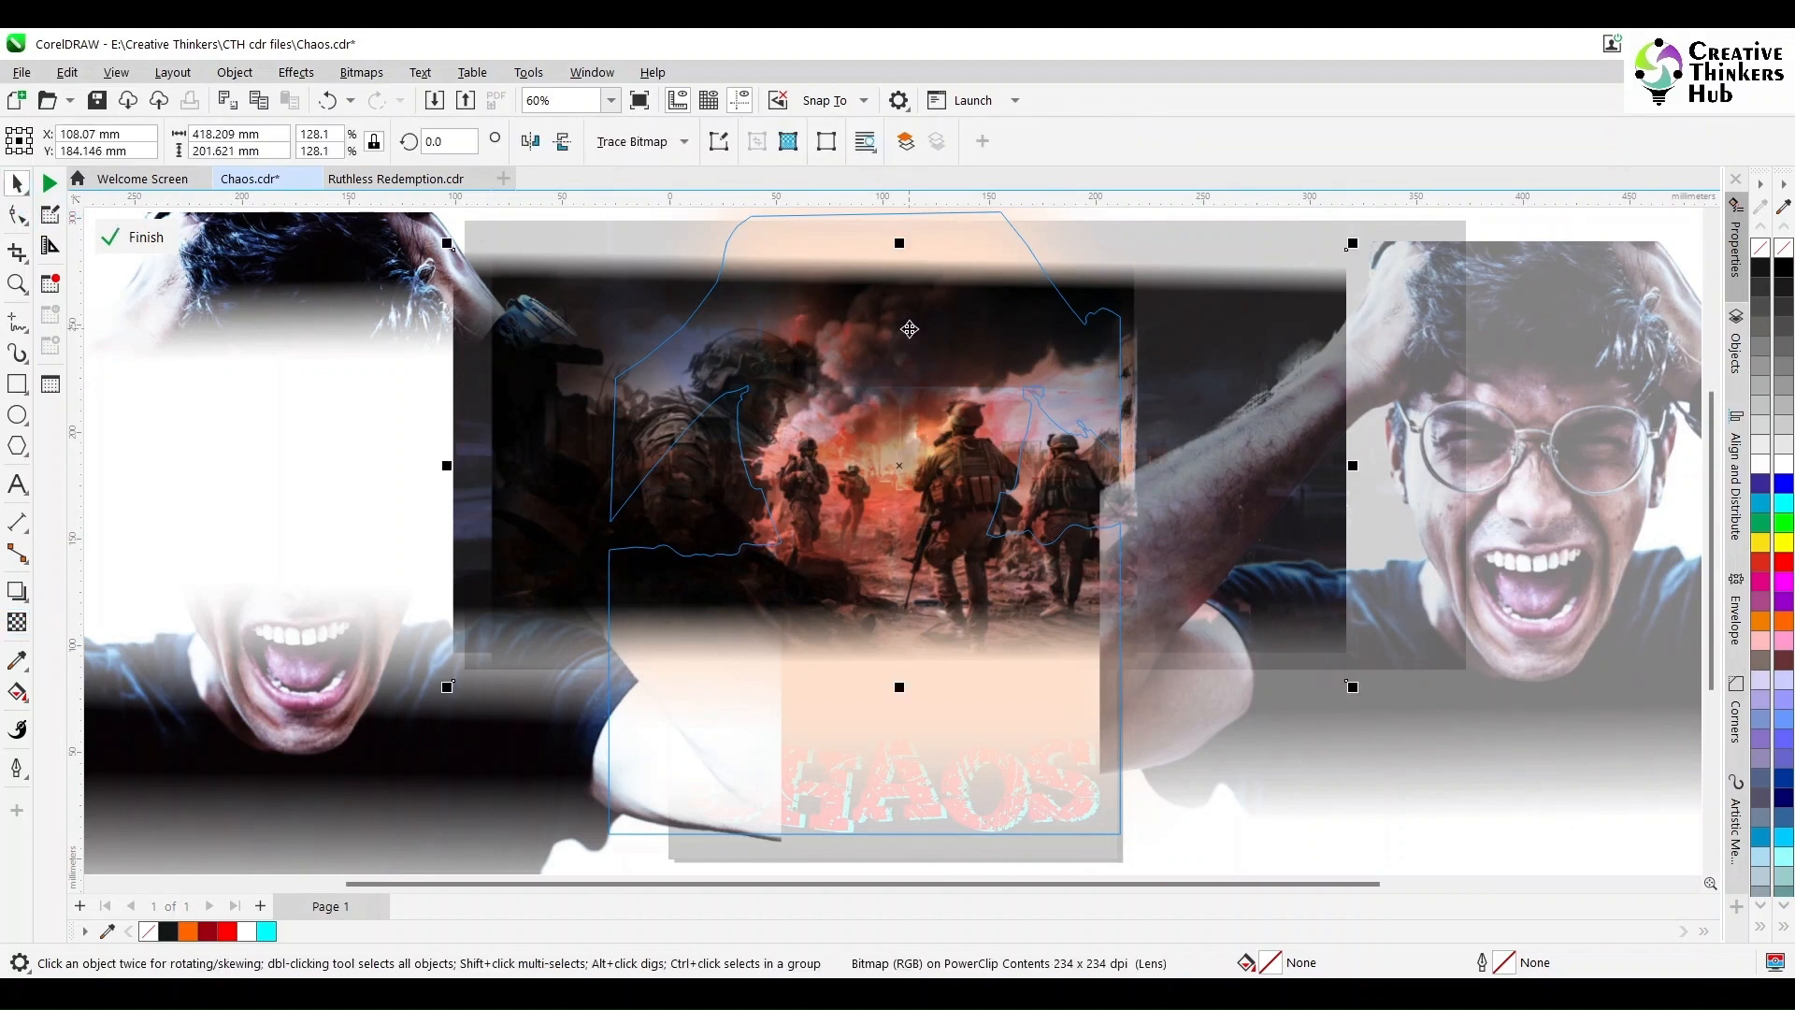
{"action": "key", "text": "ctrl+z"}
{"action": "key", "text": "ctrl+z"}
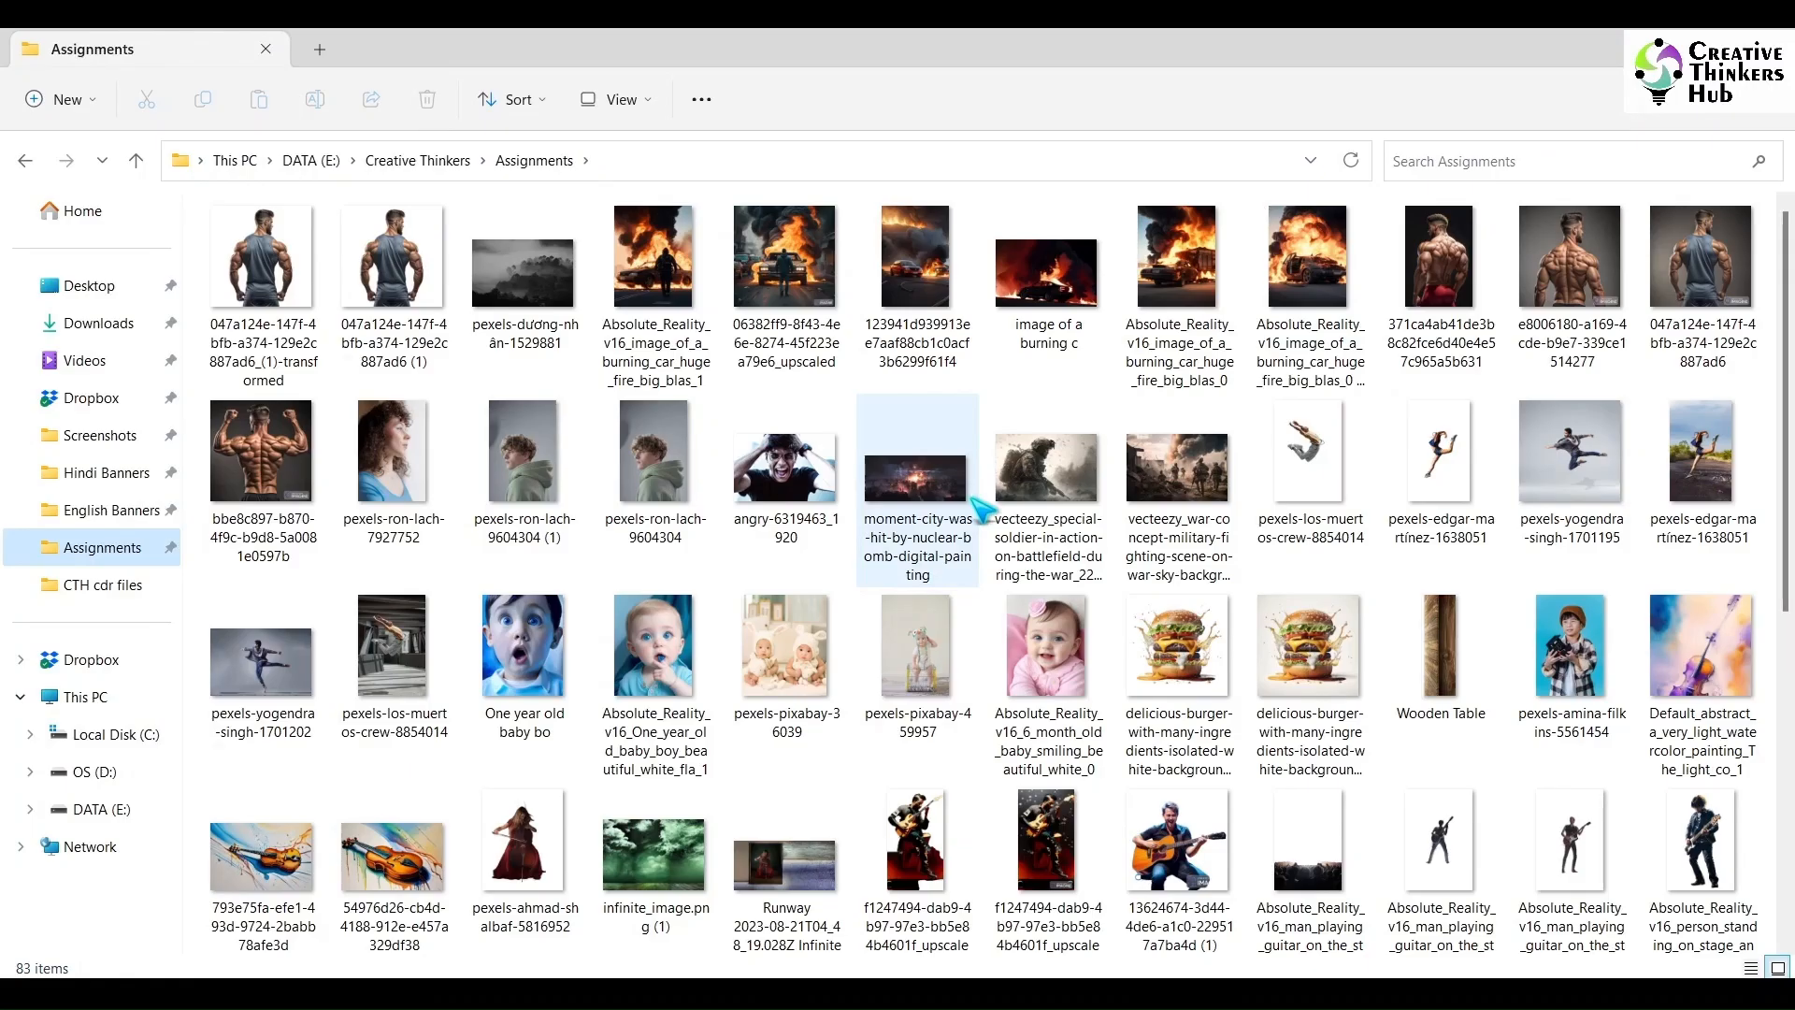
Switch to the Assignments folder and view the poster's source photos, from the war scene back to the screaming man
{"action": "double_click", "coordinate": [1073, 470]}
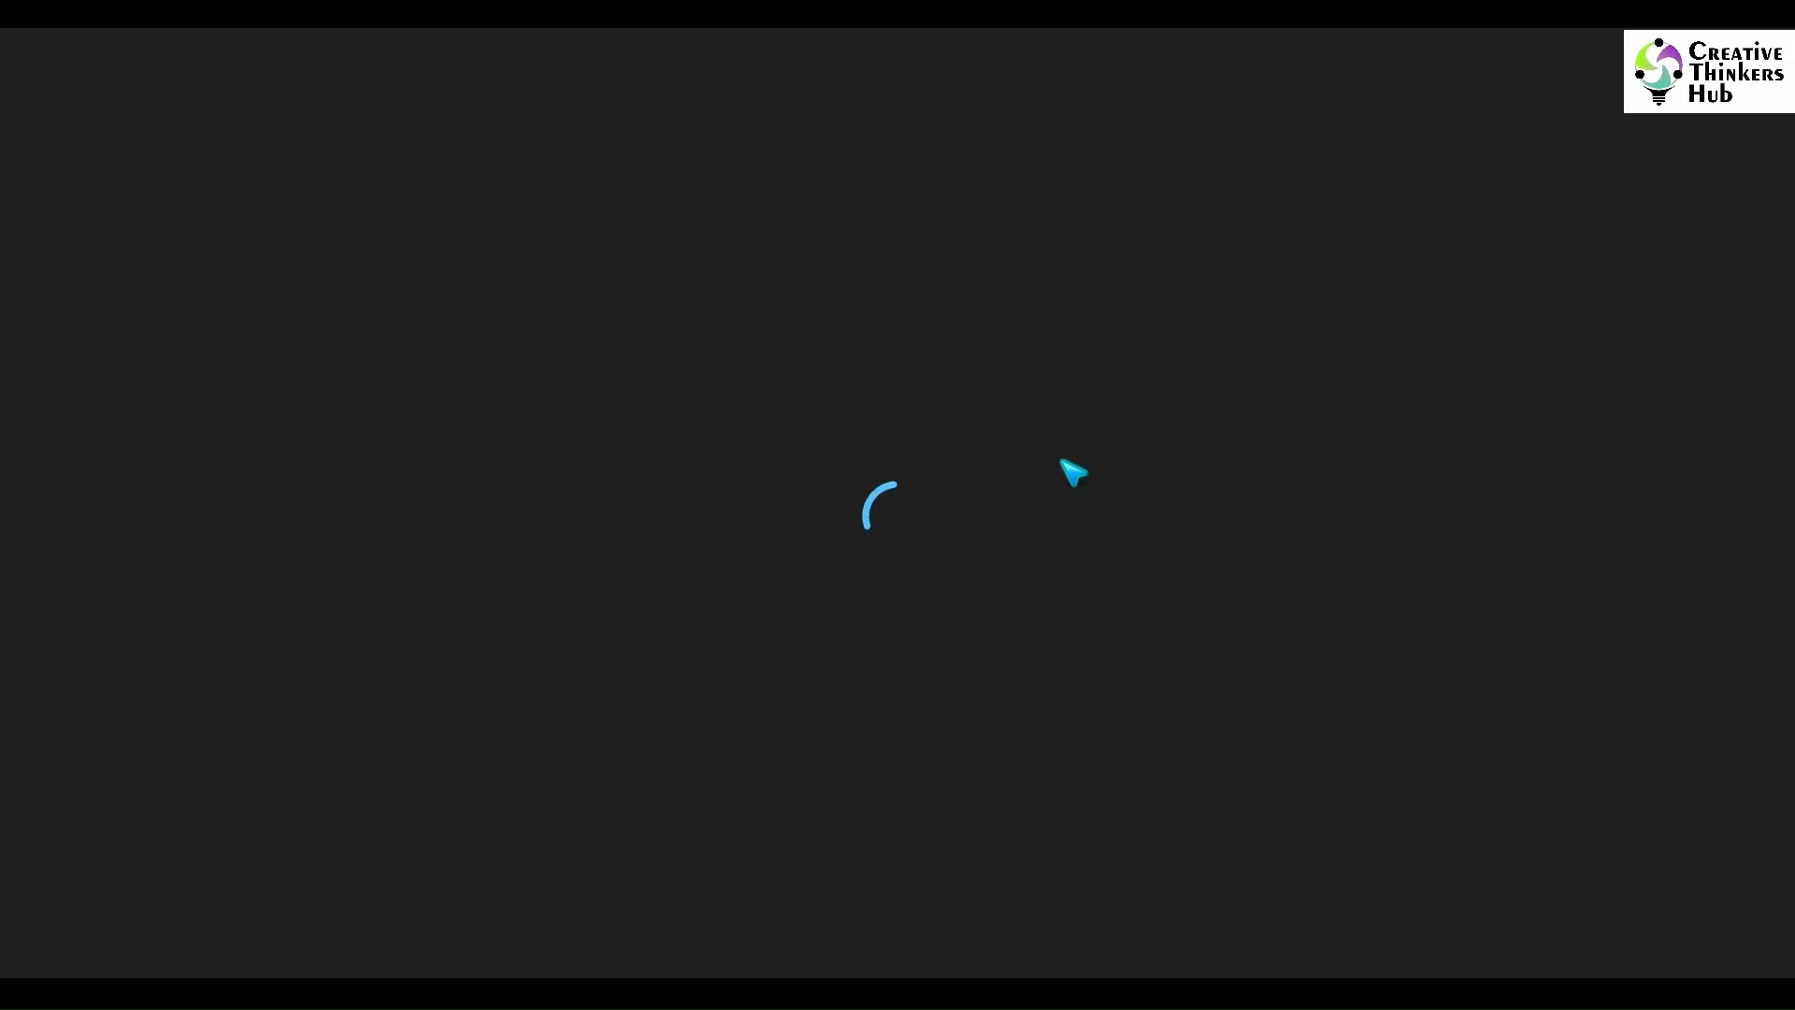
{"action": "key", "text": "Right"}
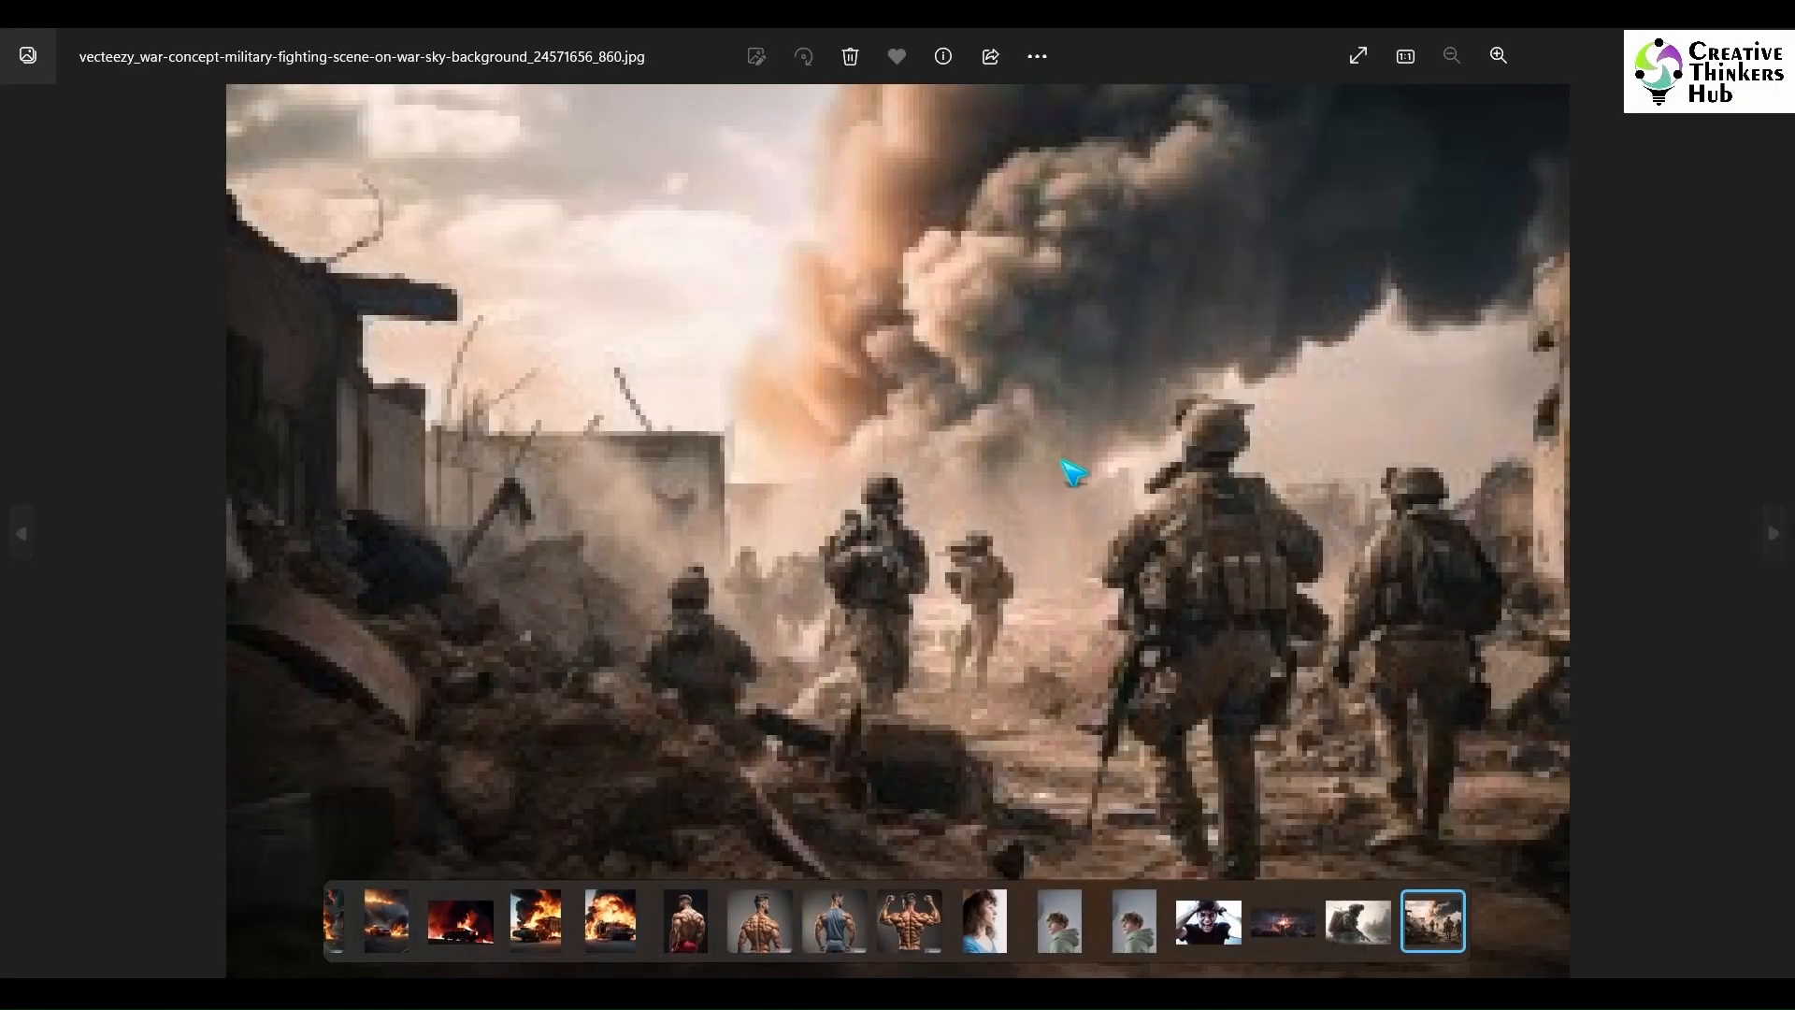
{"action": "key", "text": "Left"}
{"action": "key", "text": "Left"}
{"action": "key", "text": "Left"}
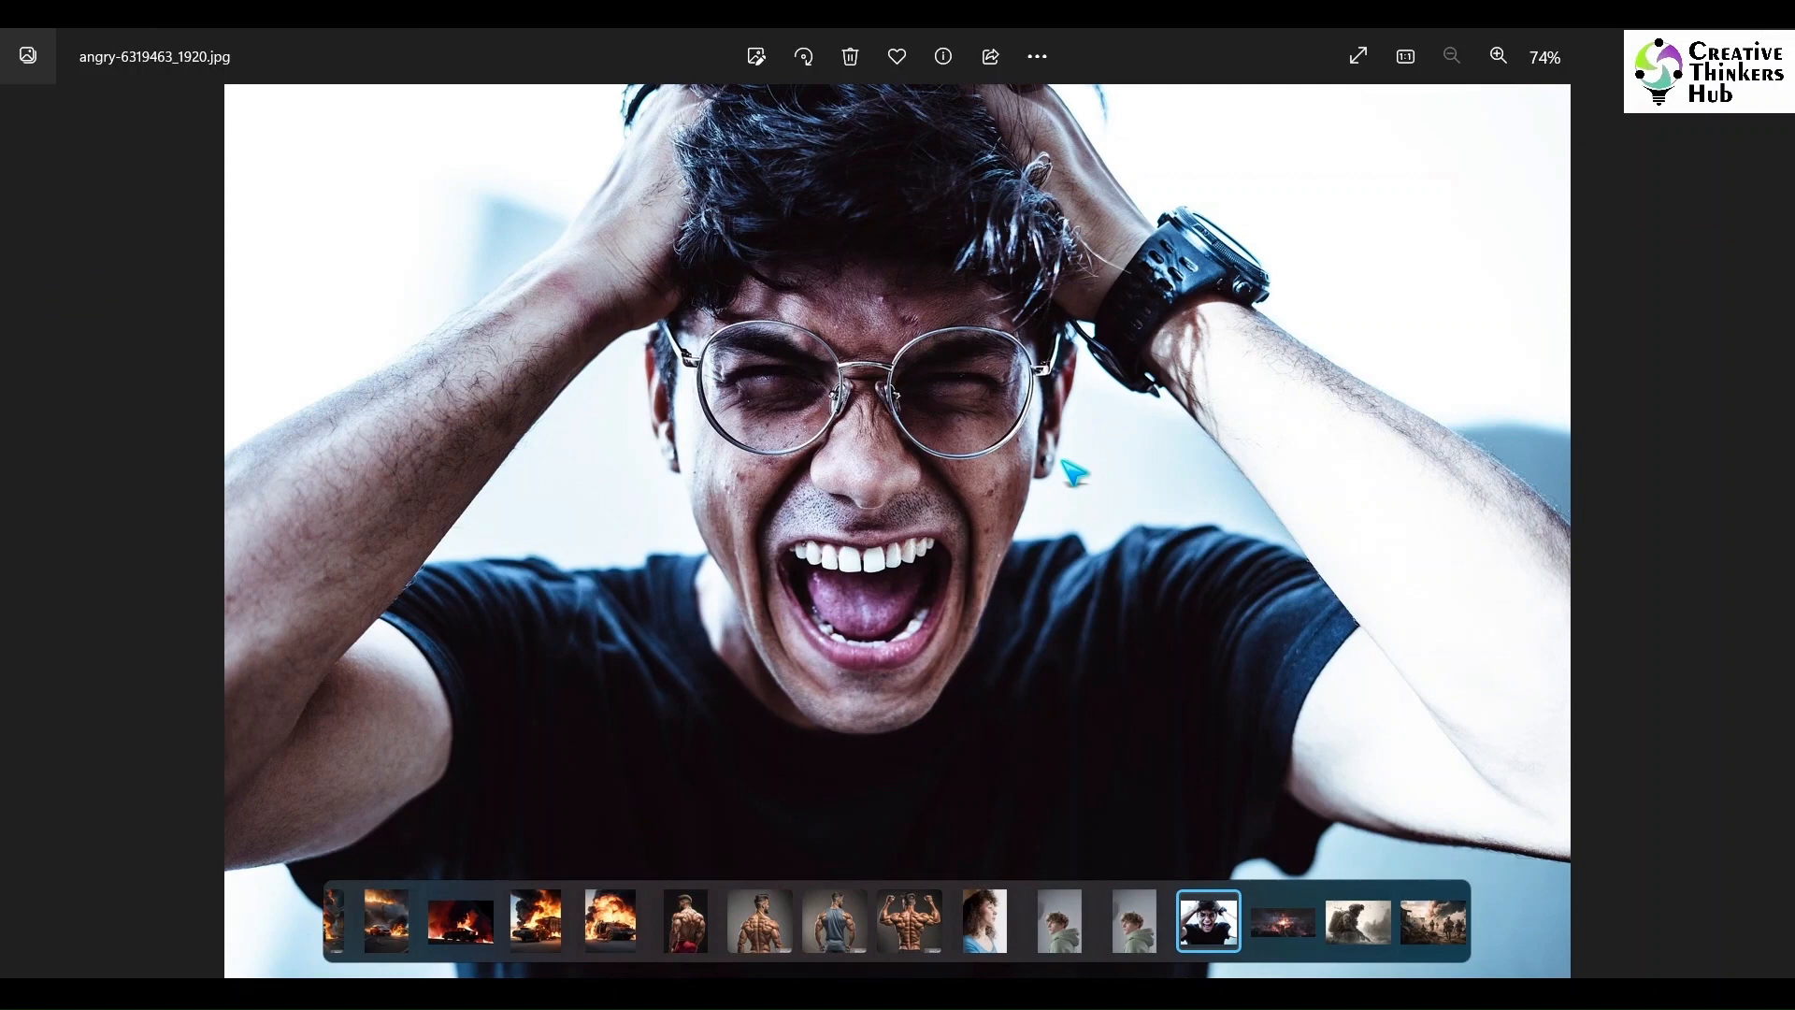
Compare the city blast, kneeling soldier and war scene photos with the Chaos composition side by side
{"action": "key", "text": "Escape"}
{"action": "left_click", "coordinate": [624, 512]}
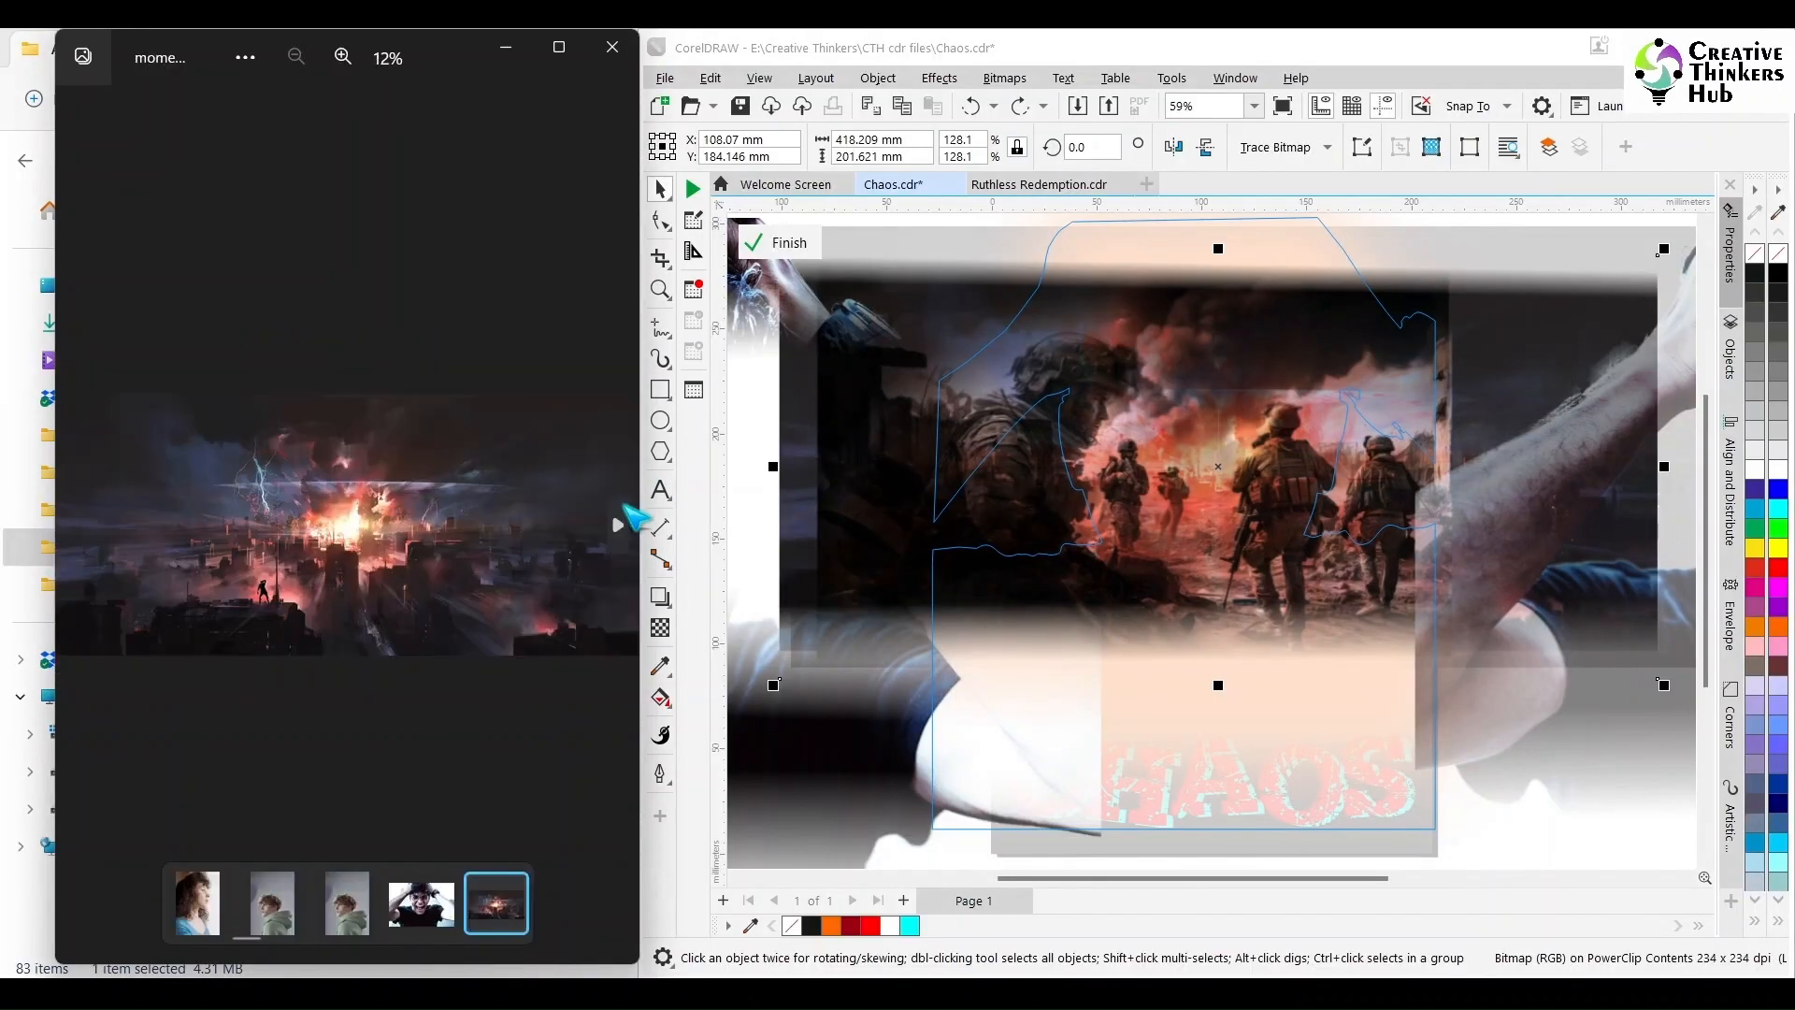
{"action": "left_click", "coordinate": [624, 512]}
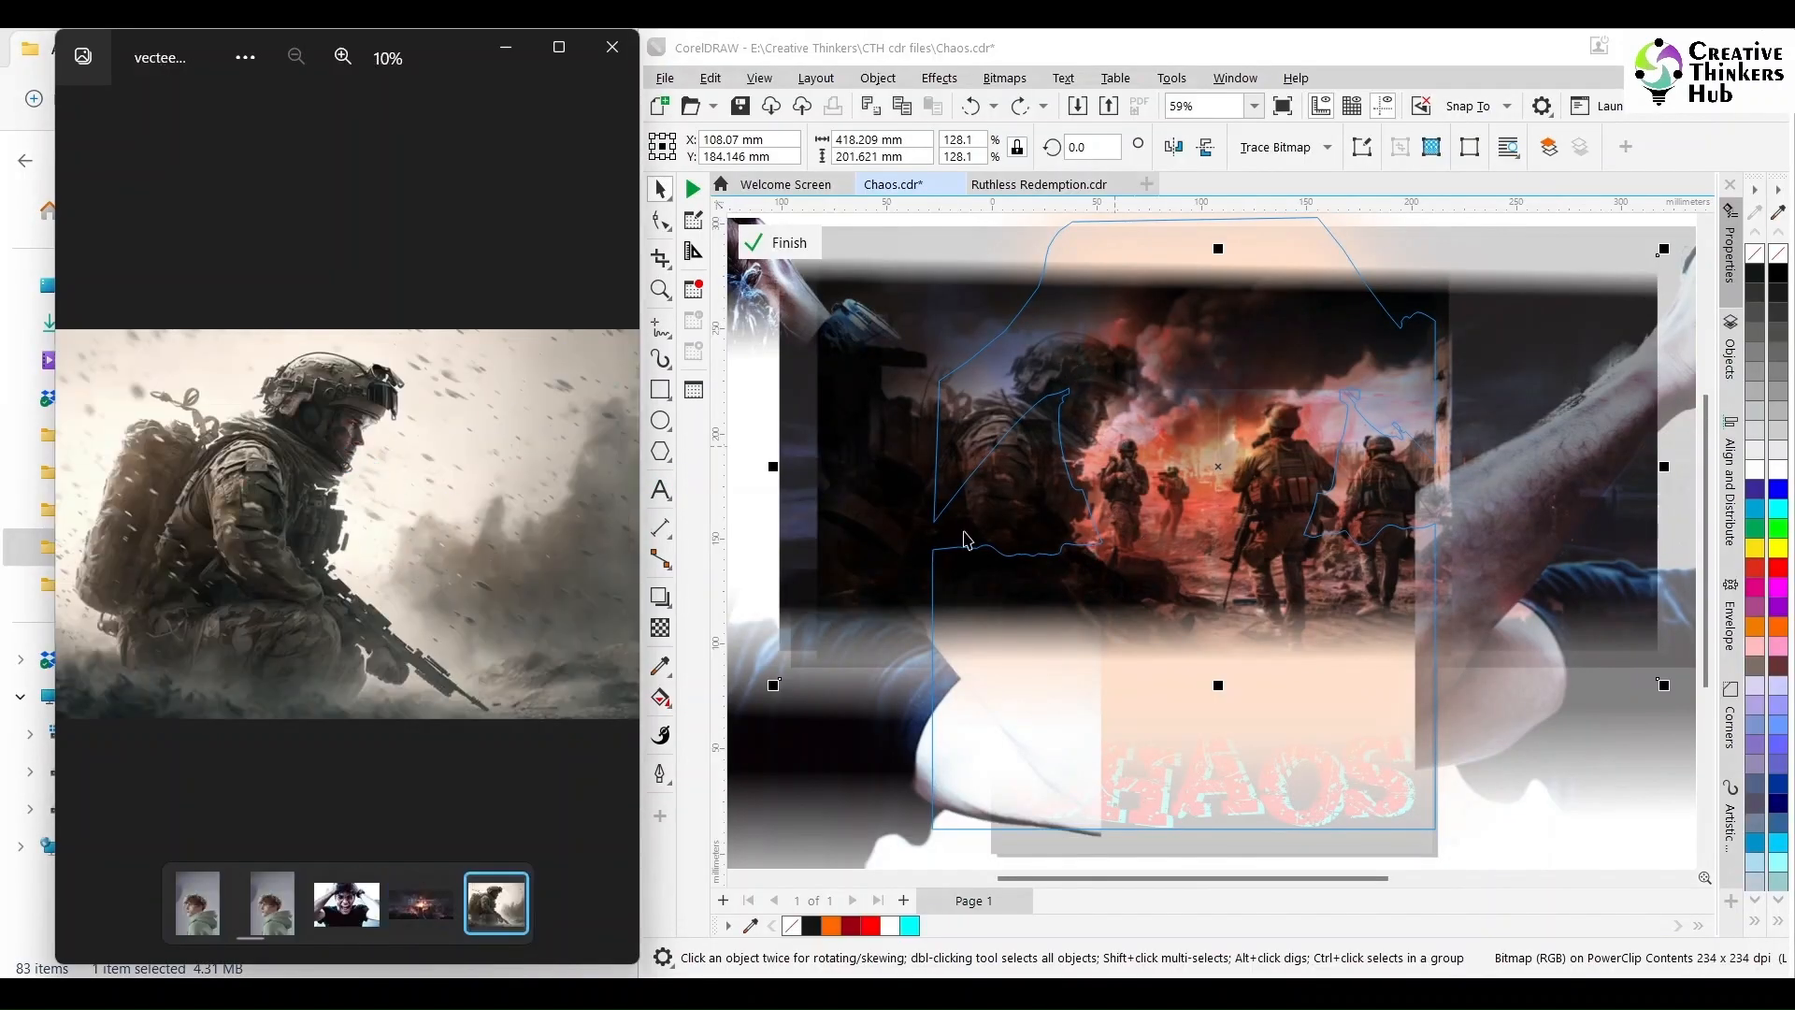
{"action": "key", "text": "Right"}
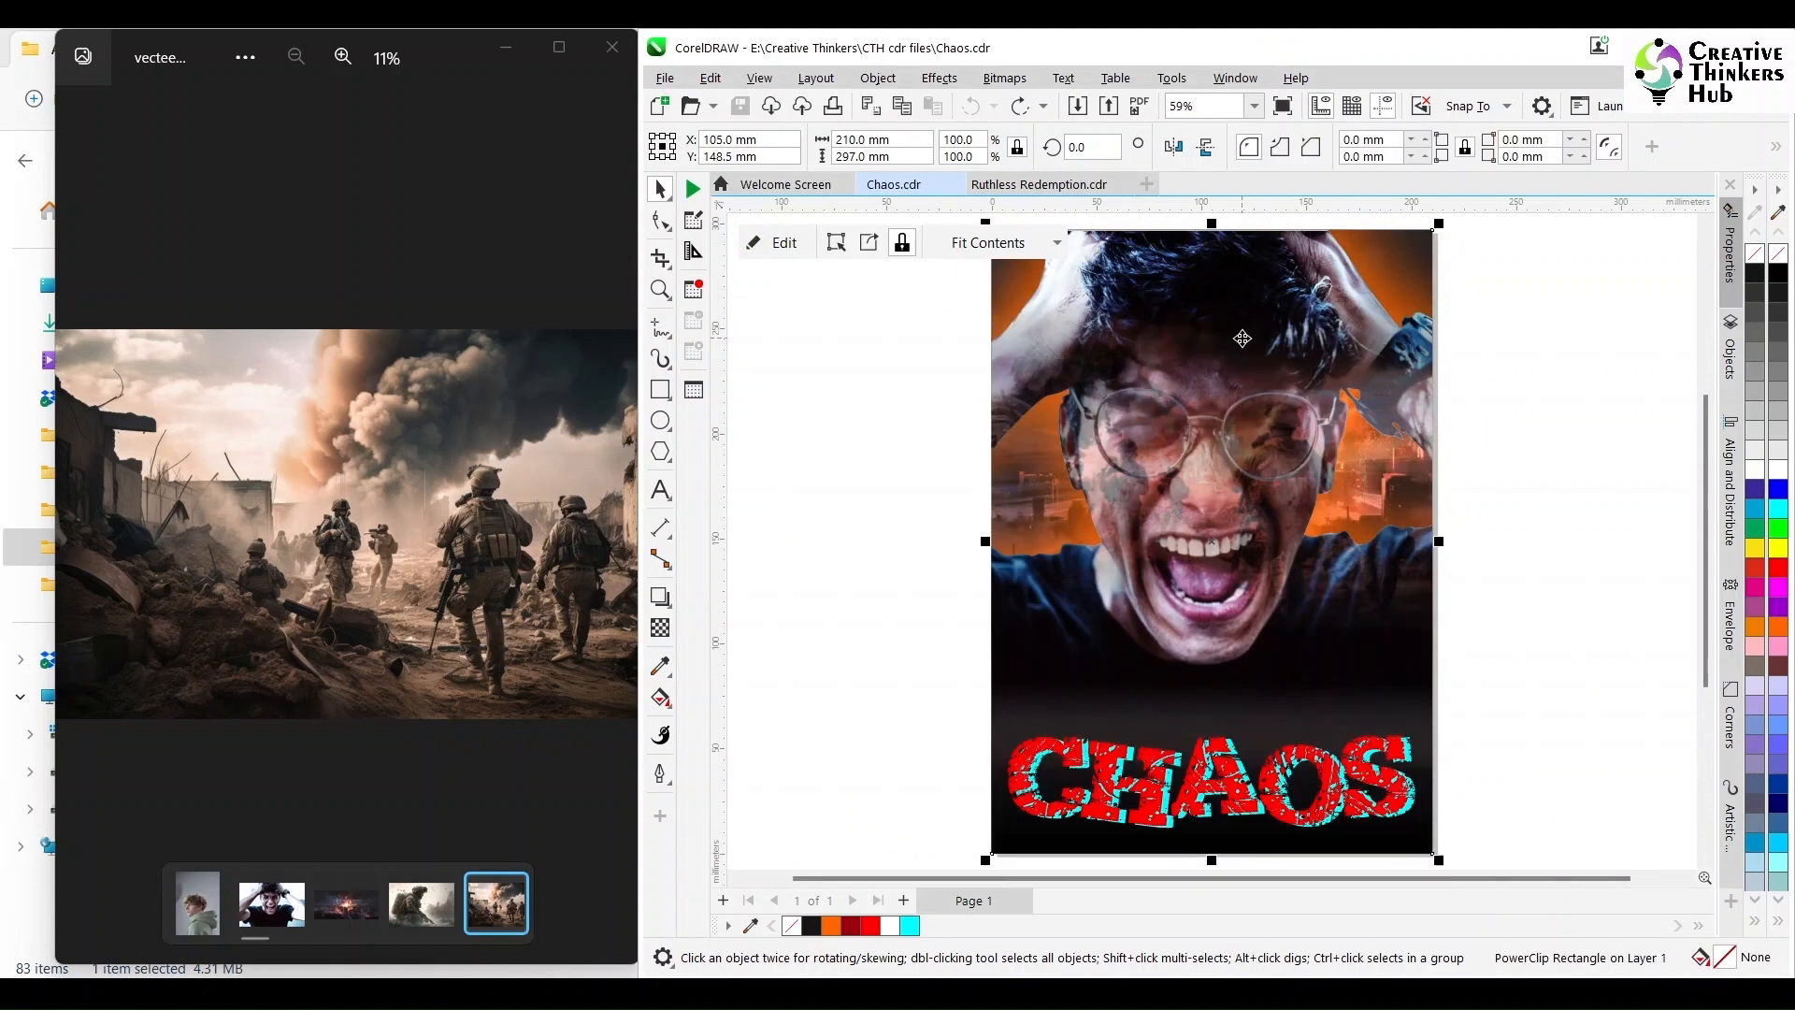
Close the photo viewer and import the kneeling soldier and war scene images from the Assignments folder into Chaos.cdr
{"action": "left_click", "coordinate": [873, 409]}
{"action": "left_click", "coordinate": [612, 47]}
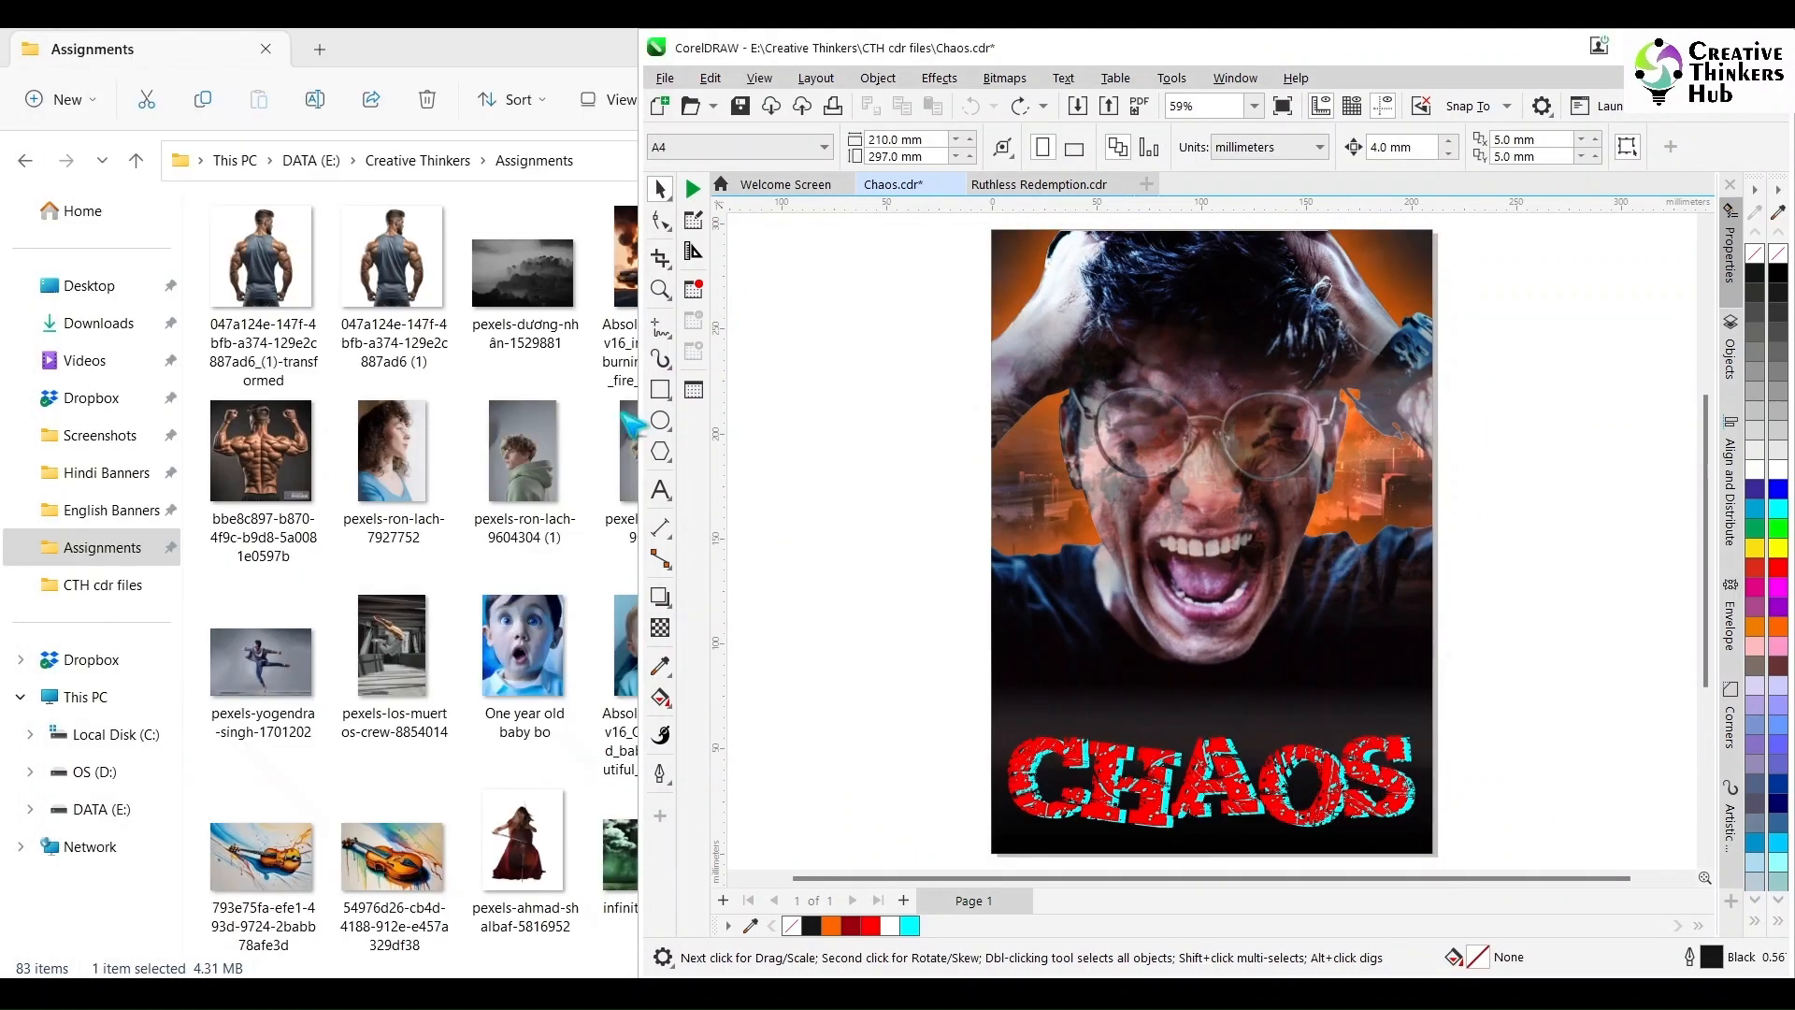
{"action": "left_click", "coordinate": [559, 842]}
{"action": "left_click", "coordinate": [1047, 467]}
{"action": "left_click", "coordinate": [1199, 498], "text": "ctrl"}
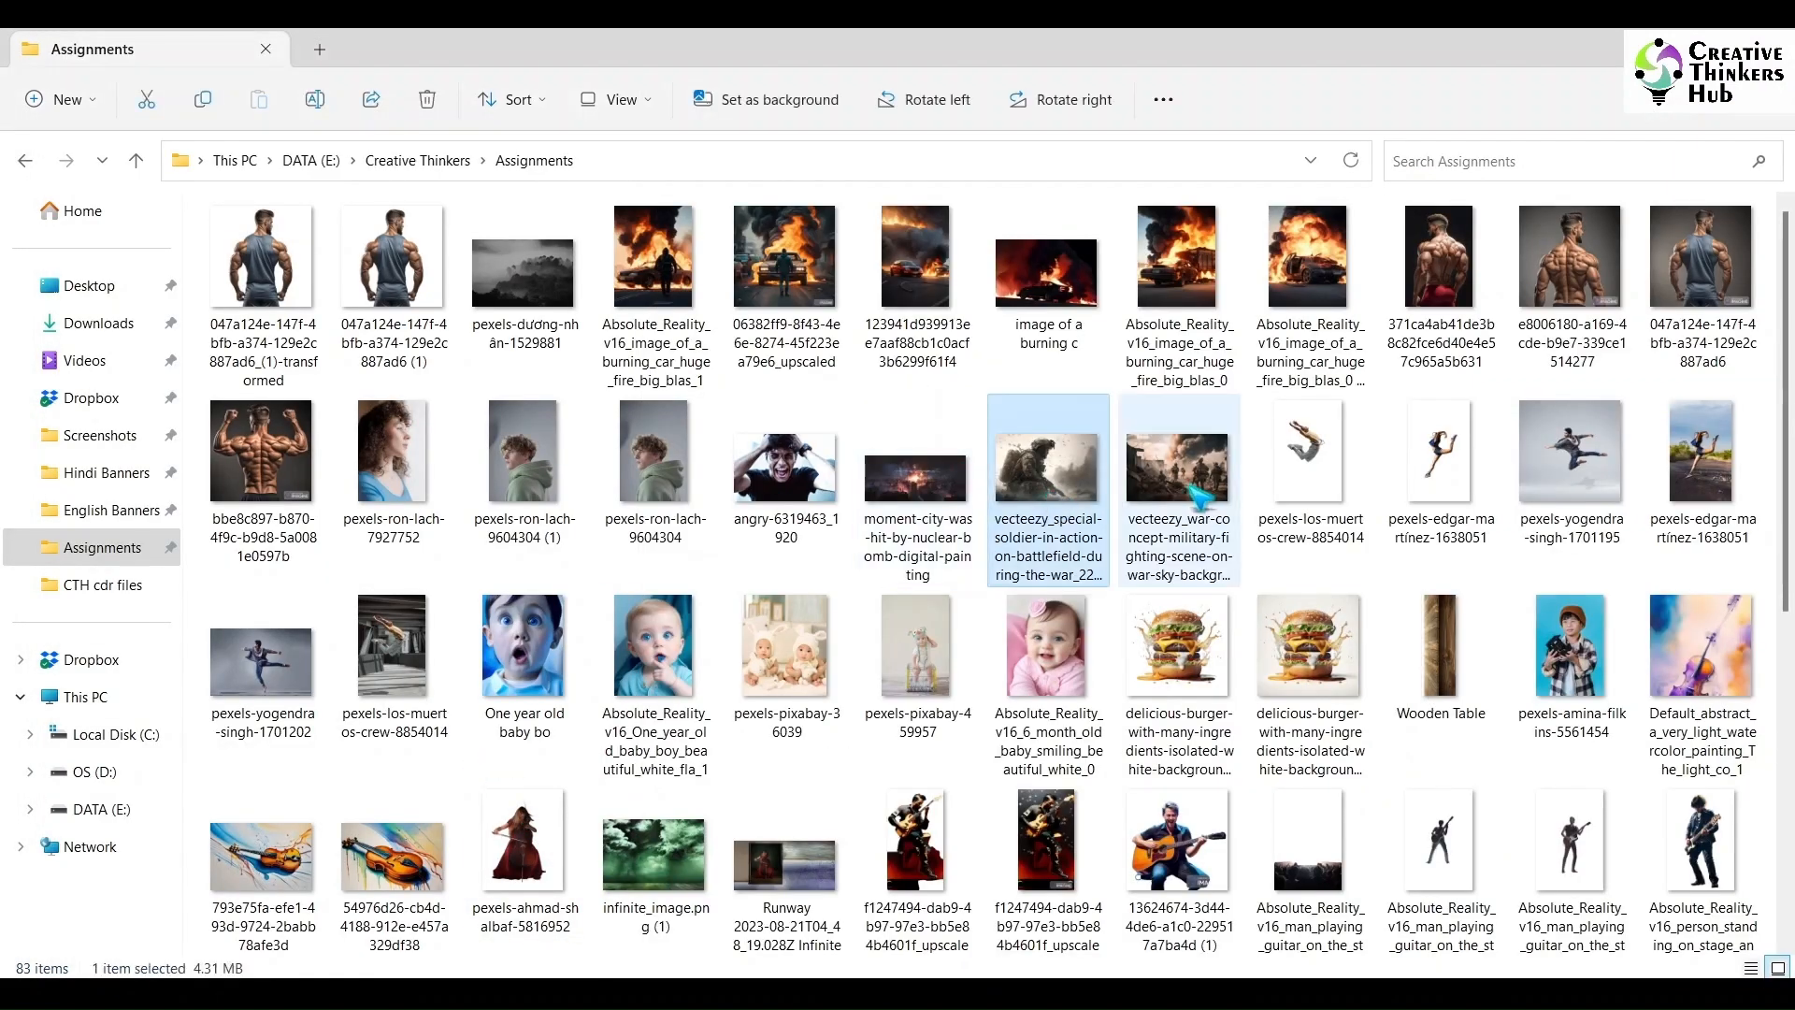
{"action": "mouse_move", "coordinate": [926, 973]}
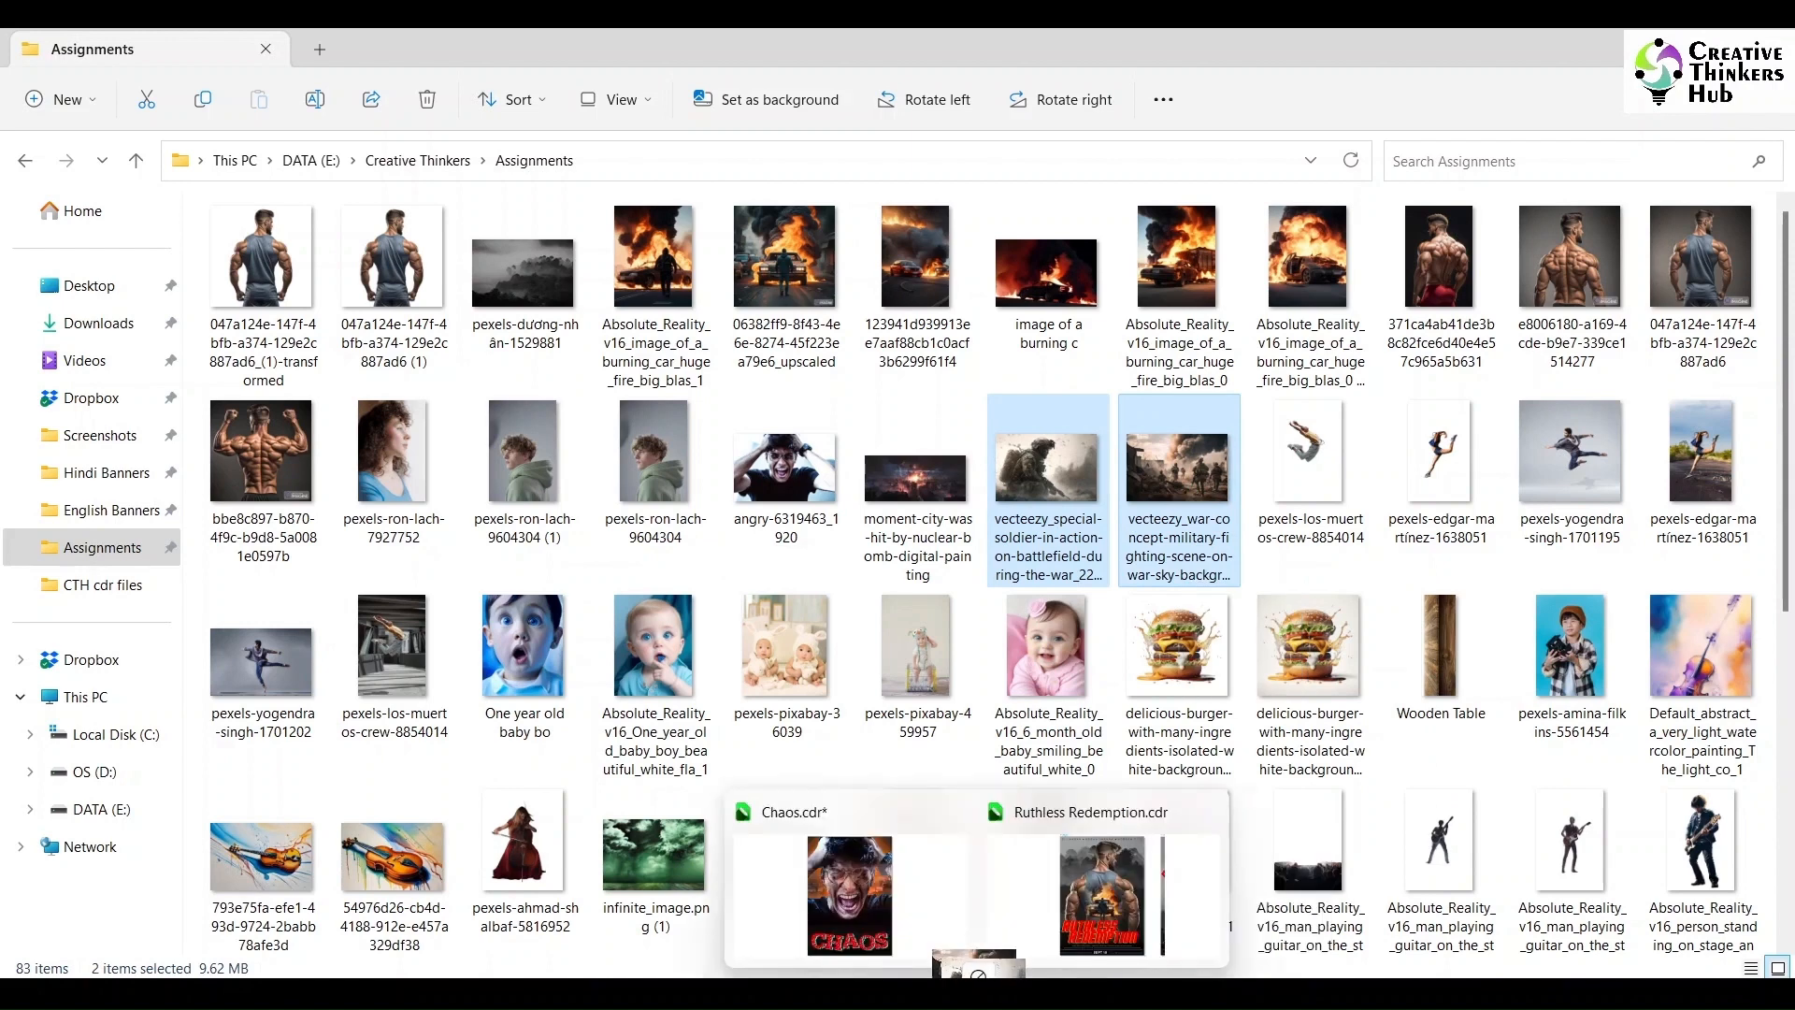
{"action": "left_click", "coordinate": [879, 916]}
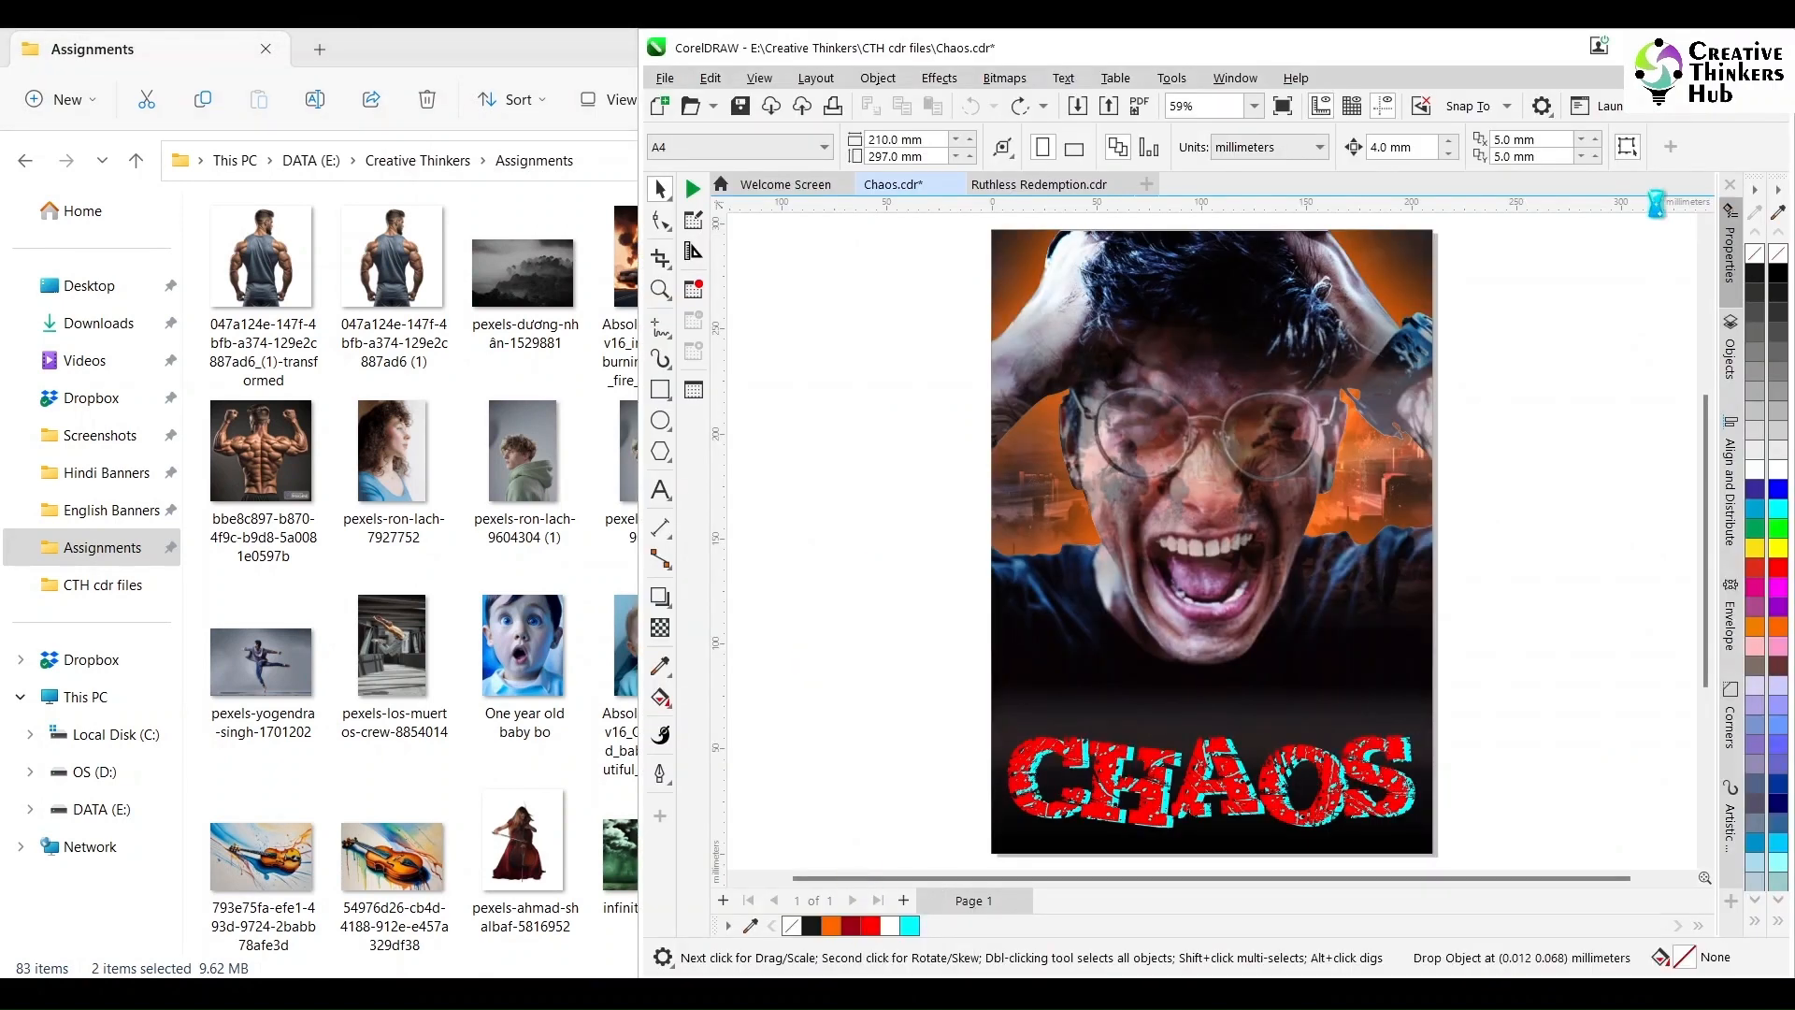
{"action": "left_click_drag", "start_coordinate": [1017, 710], "coordinate": [806, 656]}
{"action": "left_click", "coordinate": [1714, 45]}
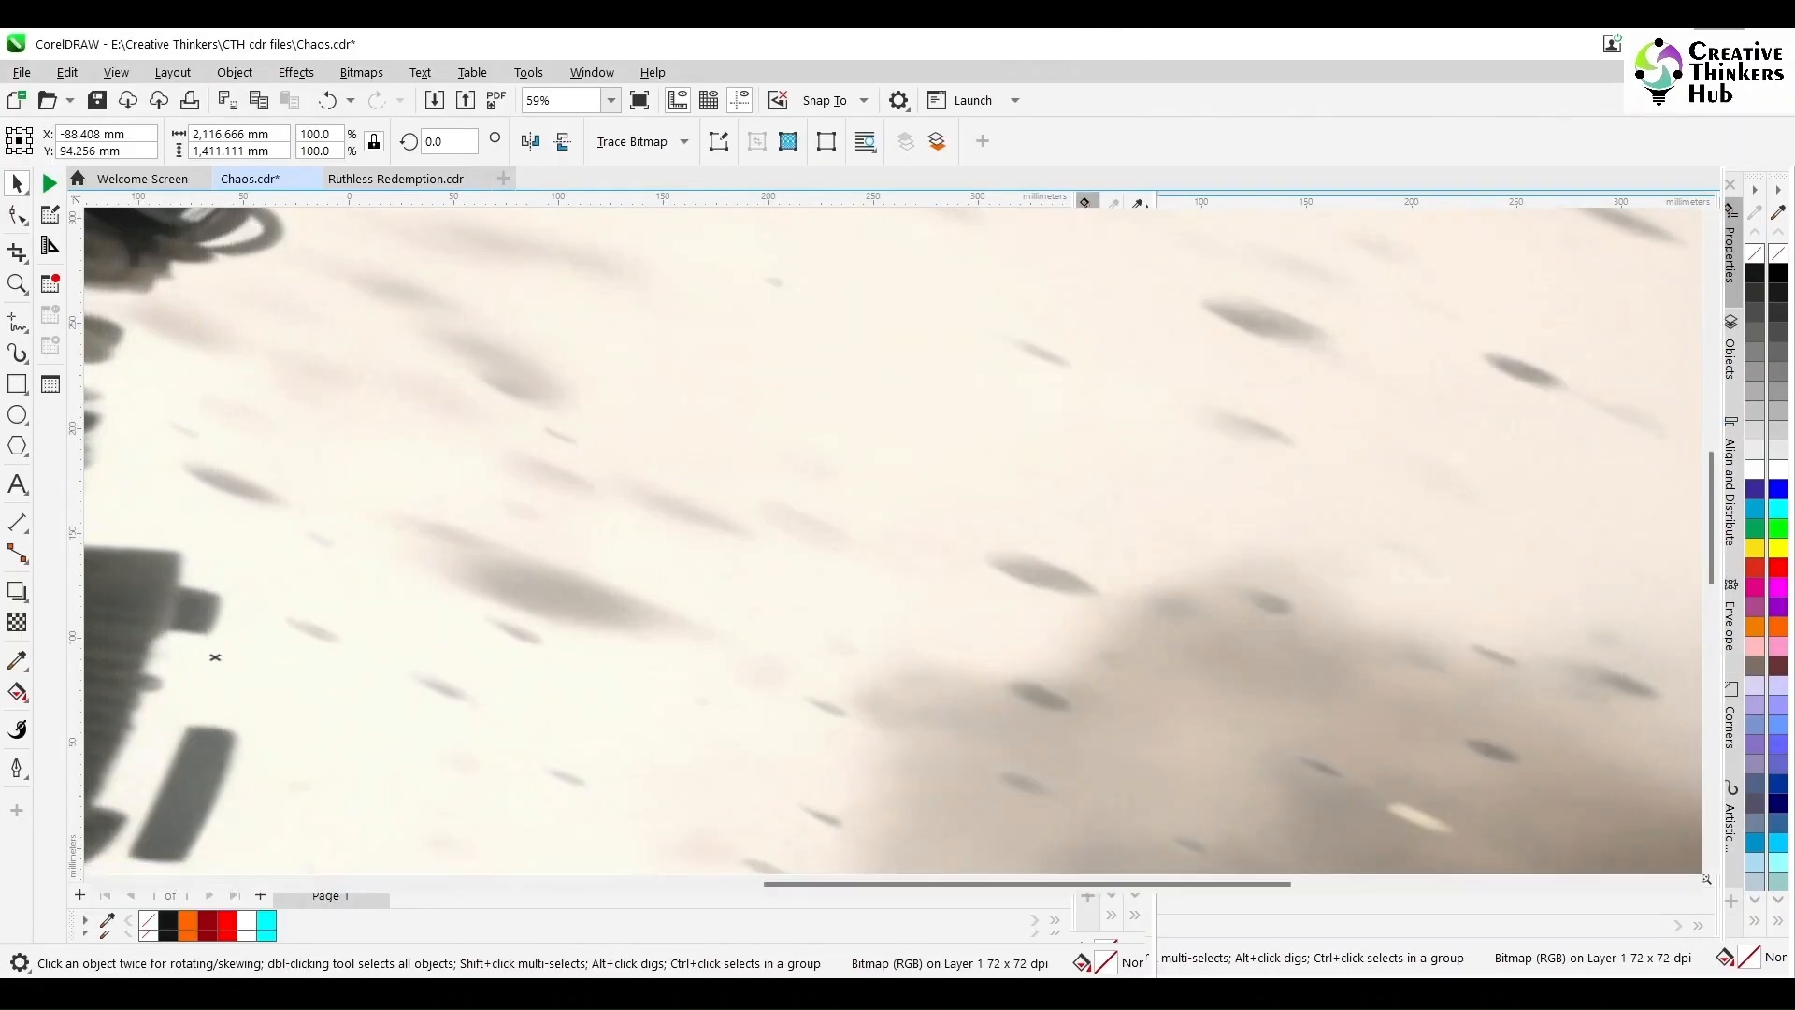
Separate the two imported images, moving the war scene to the right and the kneeling soldier over its left side
{"action": "left_click", "coordinate": [610, 100]}
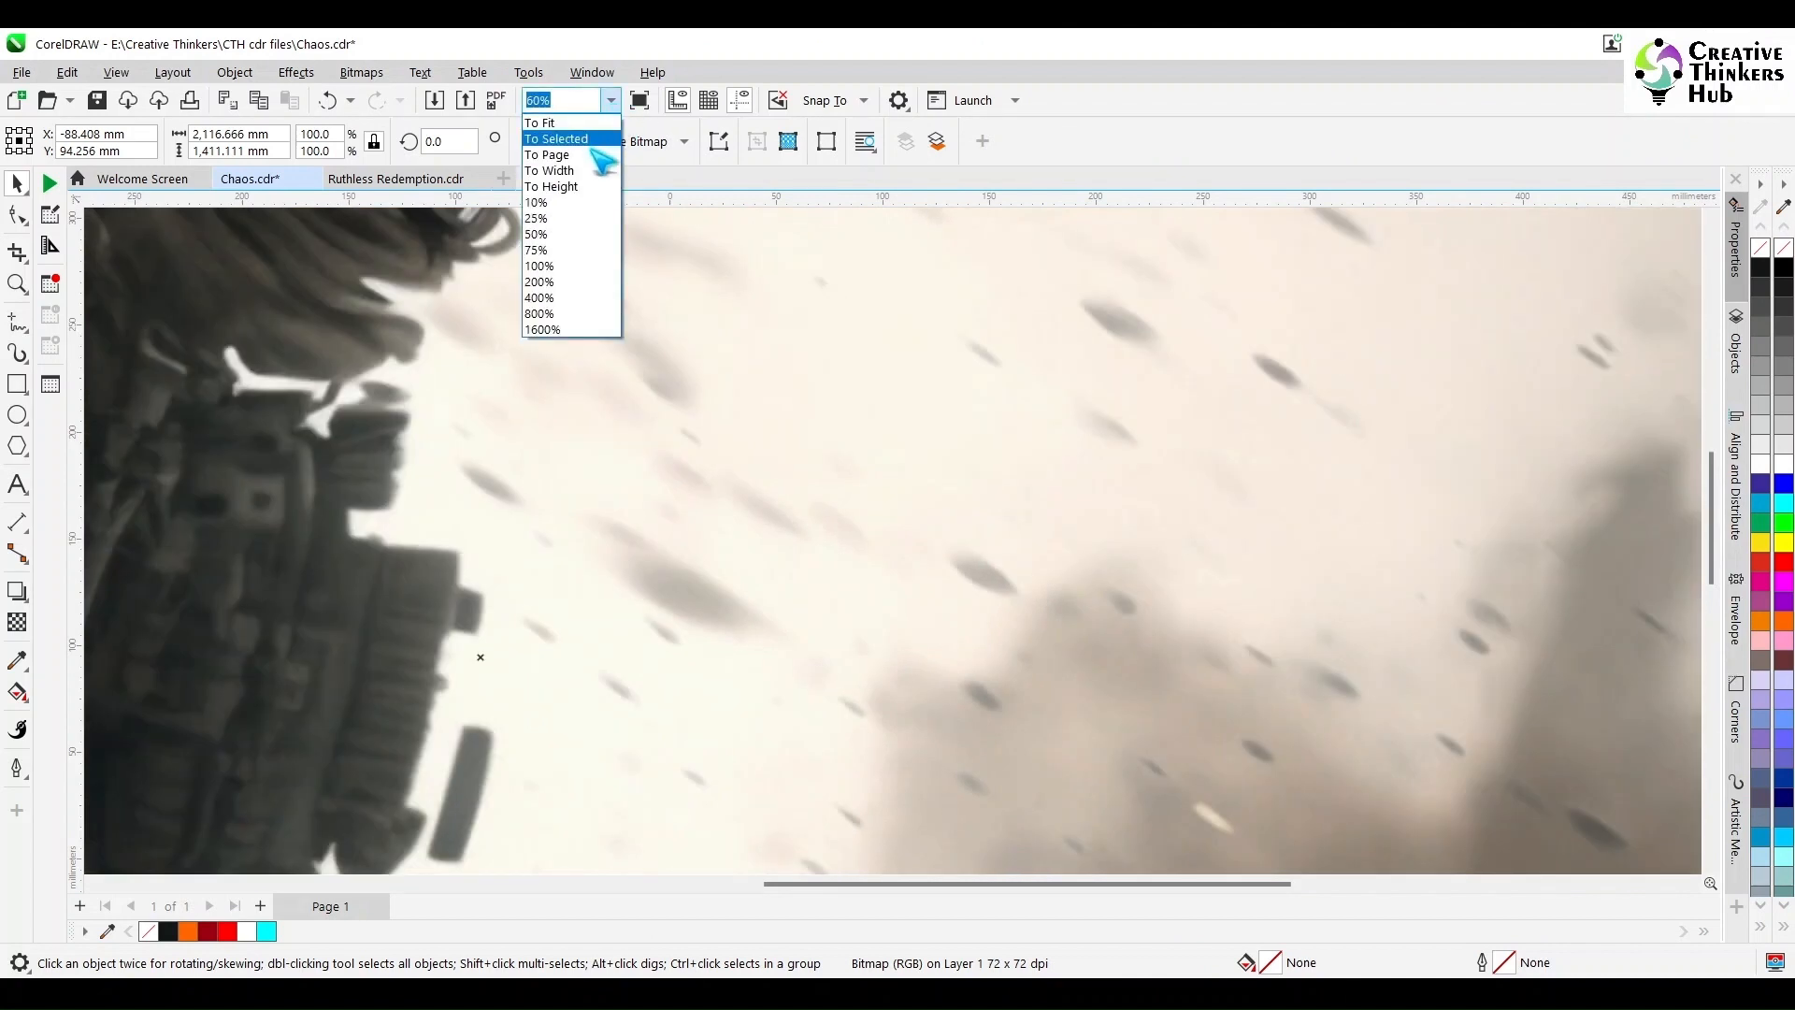
{"action": "left_click", "coordinate": [603, 138]}
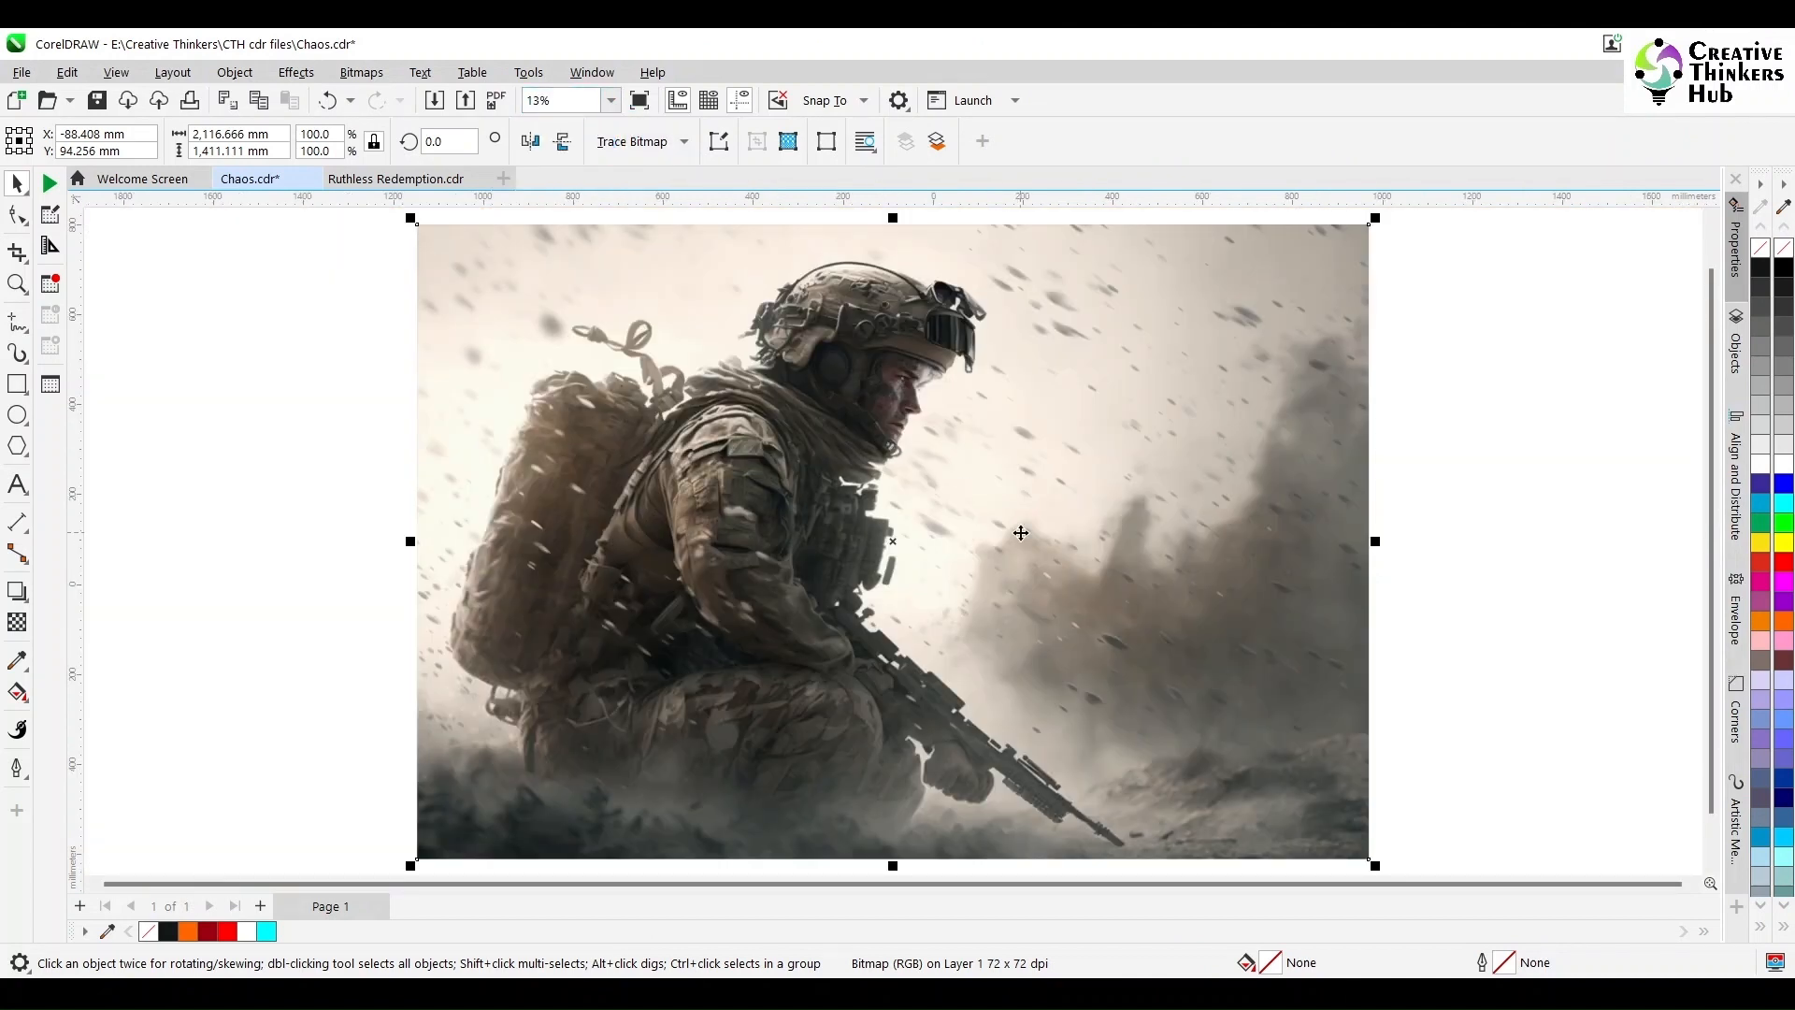
{"action": "left_click_drag", "start_coordinate": [1019, 531], "coordinate": [526, 570]}
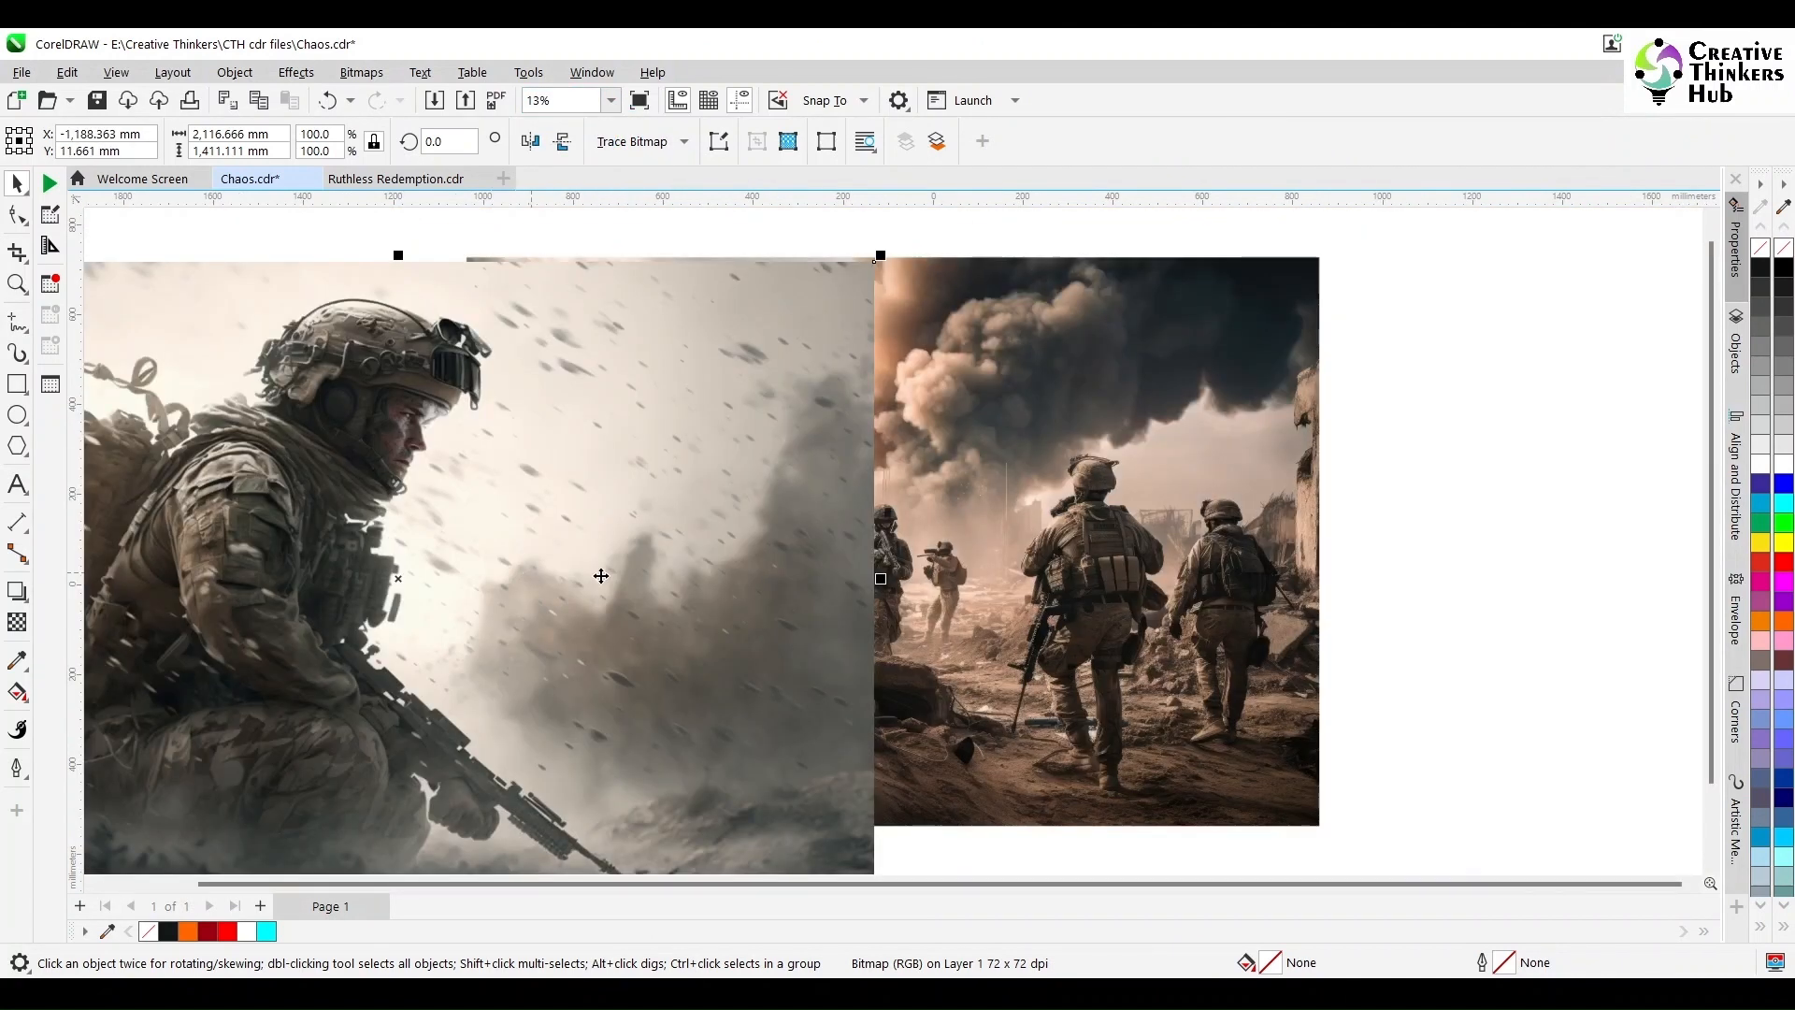
{"action": "left_click", "coordinate": [1120, 559]}
{"action": "left_click_drag", "start_coordinate": [1119, 556], "coordinate": [1646, 519]}
{"action": "left_click", "coordinate": [638, 554]}
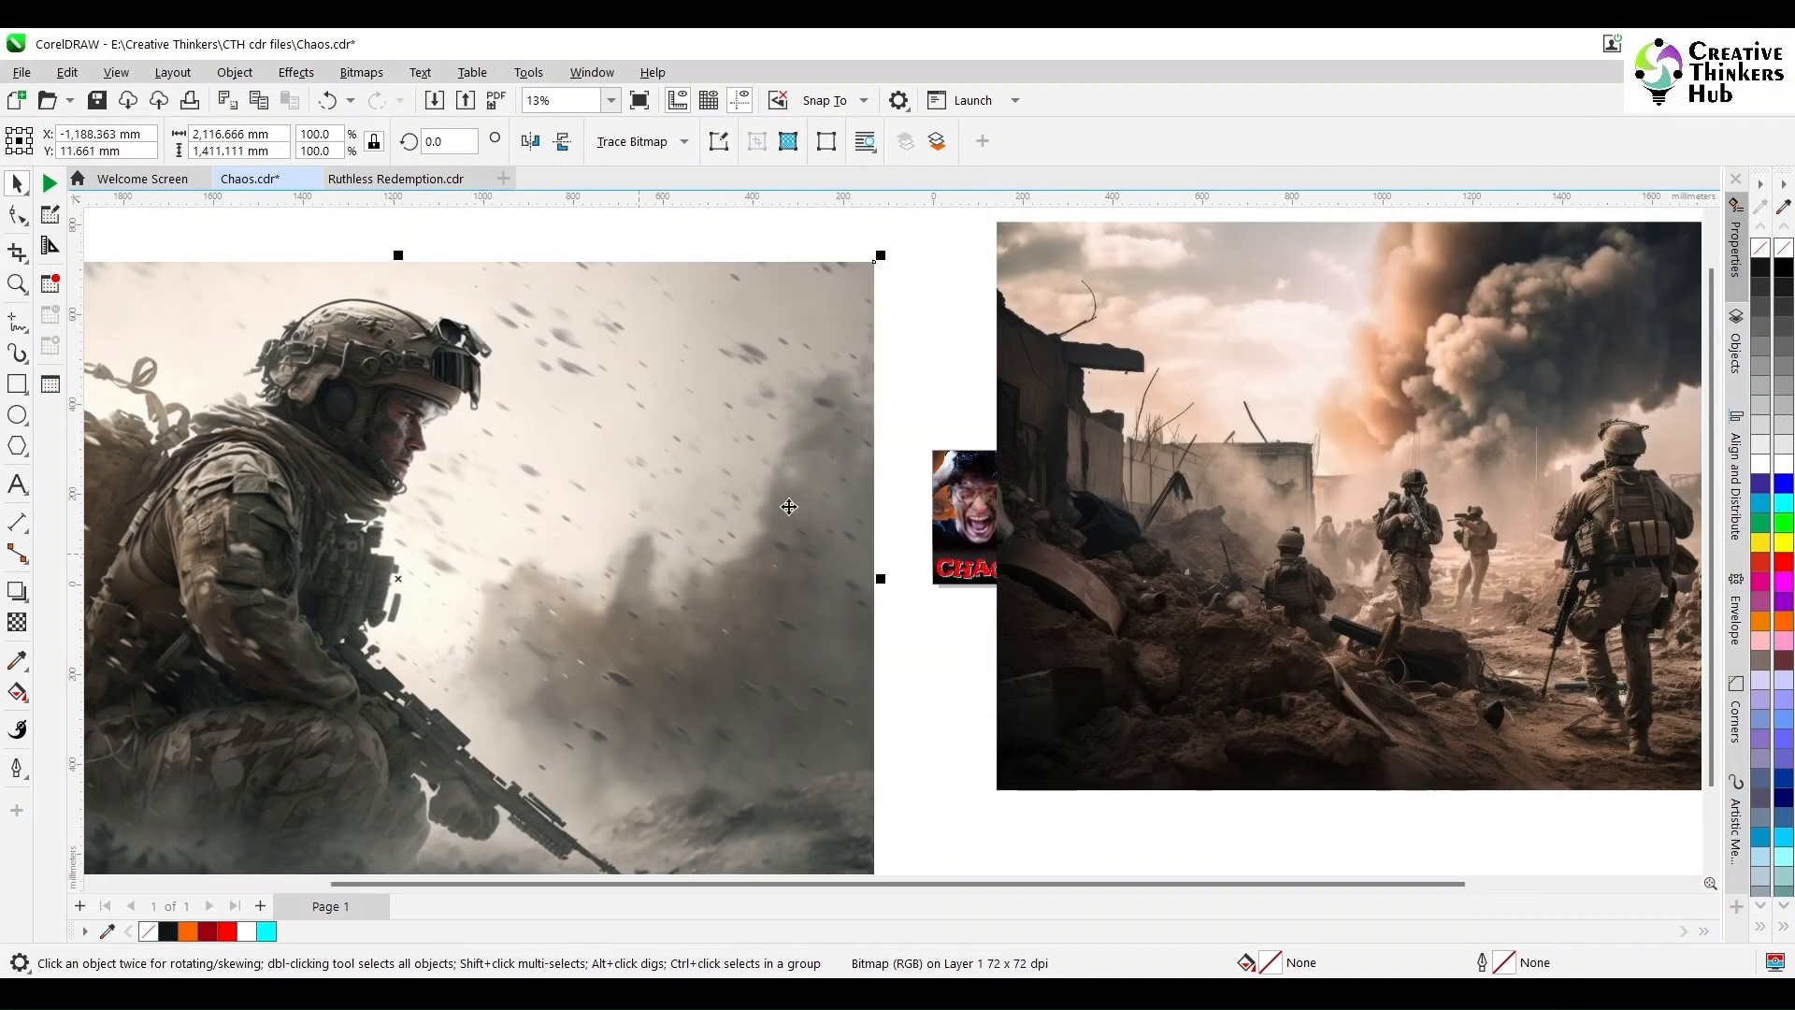
{"action": "left_click_drag", "start_coordinate": [1262, 455], "coordinate": [1153, 477]}
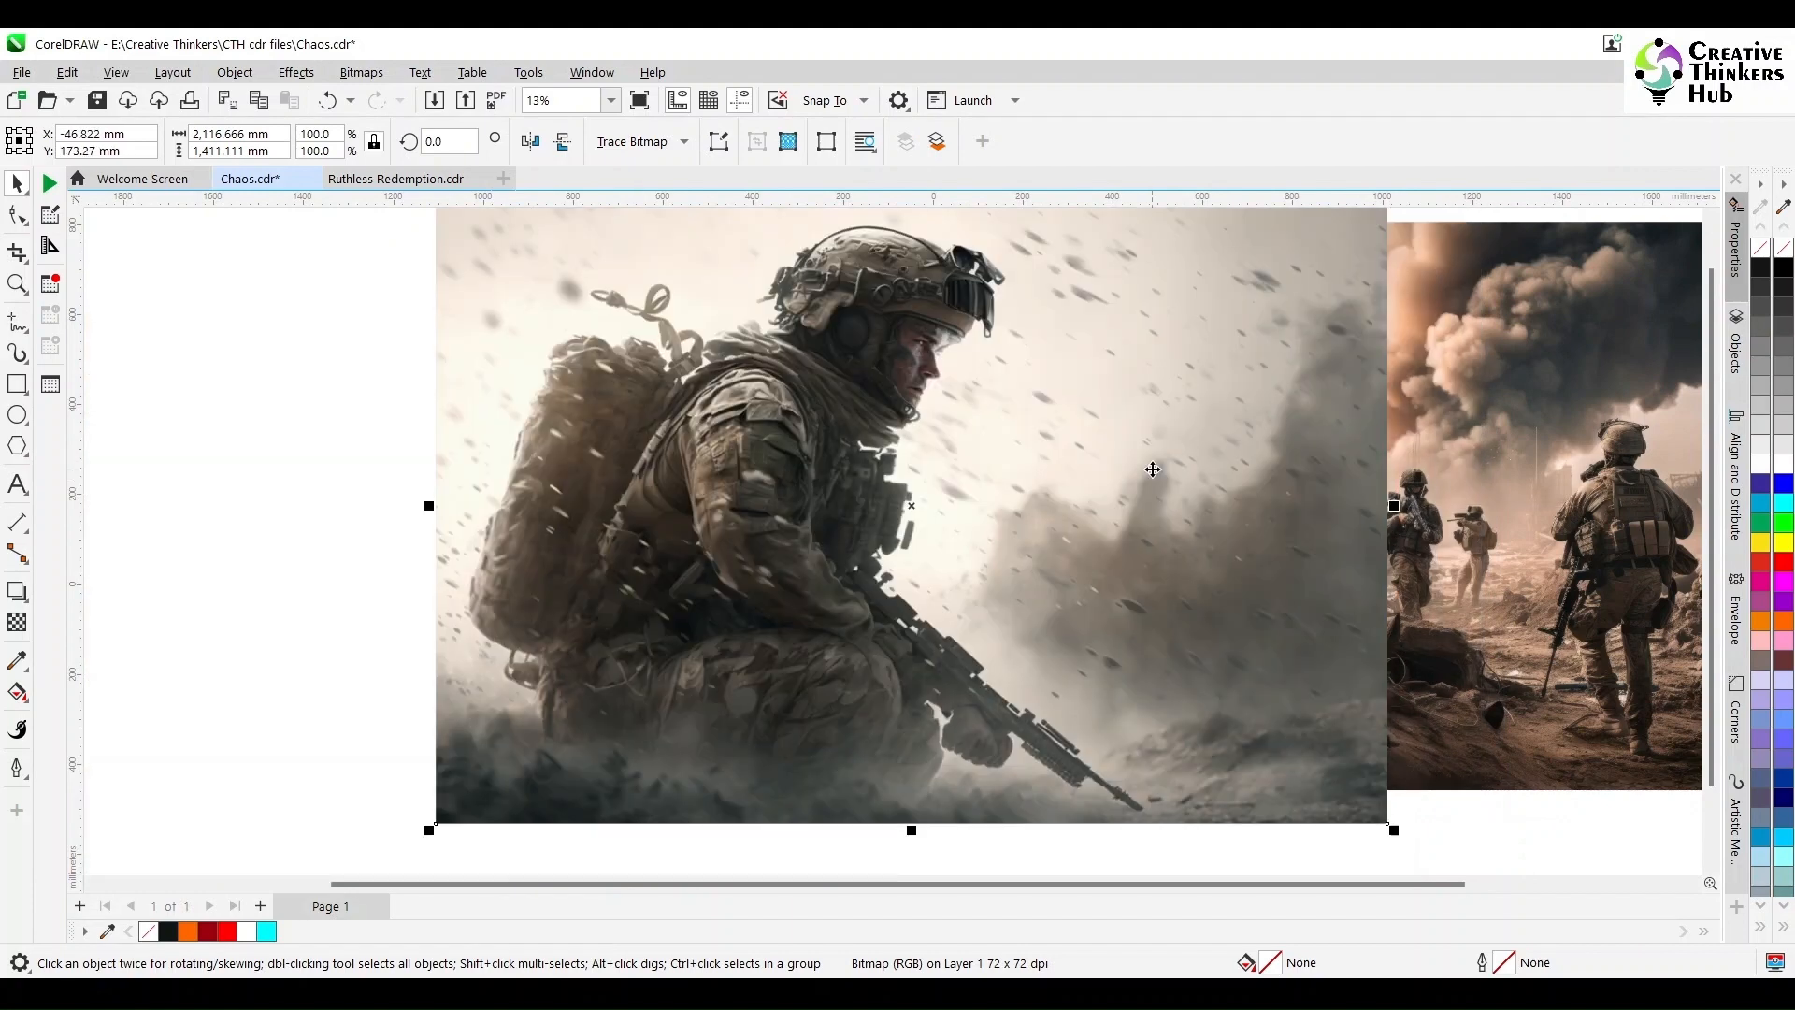
Fade the kneeling soldier image toward the war scene with a fountain transparency, and convert it to a 300 dpi RGB bitmap with transparent background
{"action": "left_click", "coordinate": [17, 622]}
{"action": "left_click_drag", "start_coordinate": [1014, 490], "coordinate": [1288, 401]}
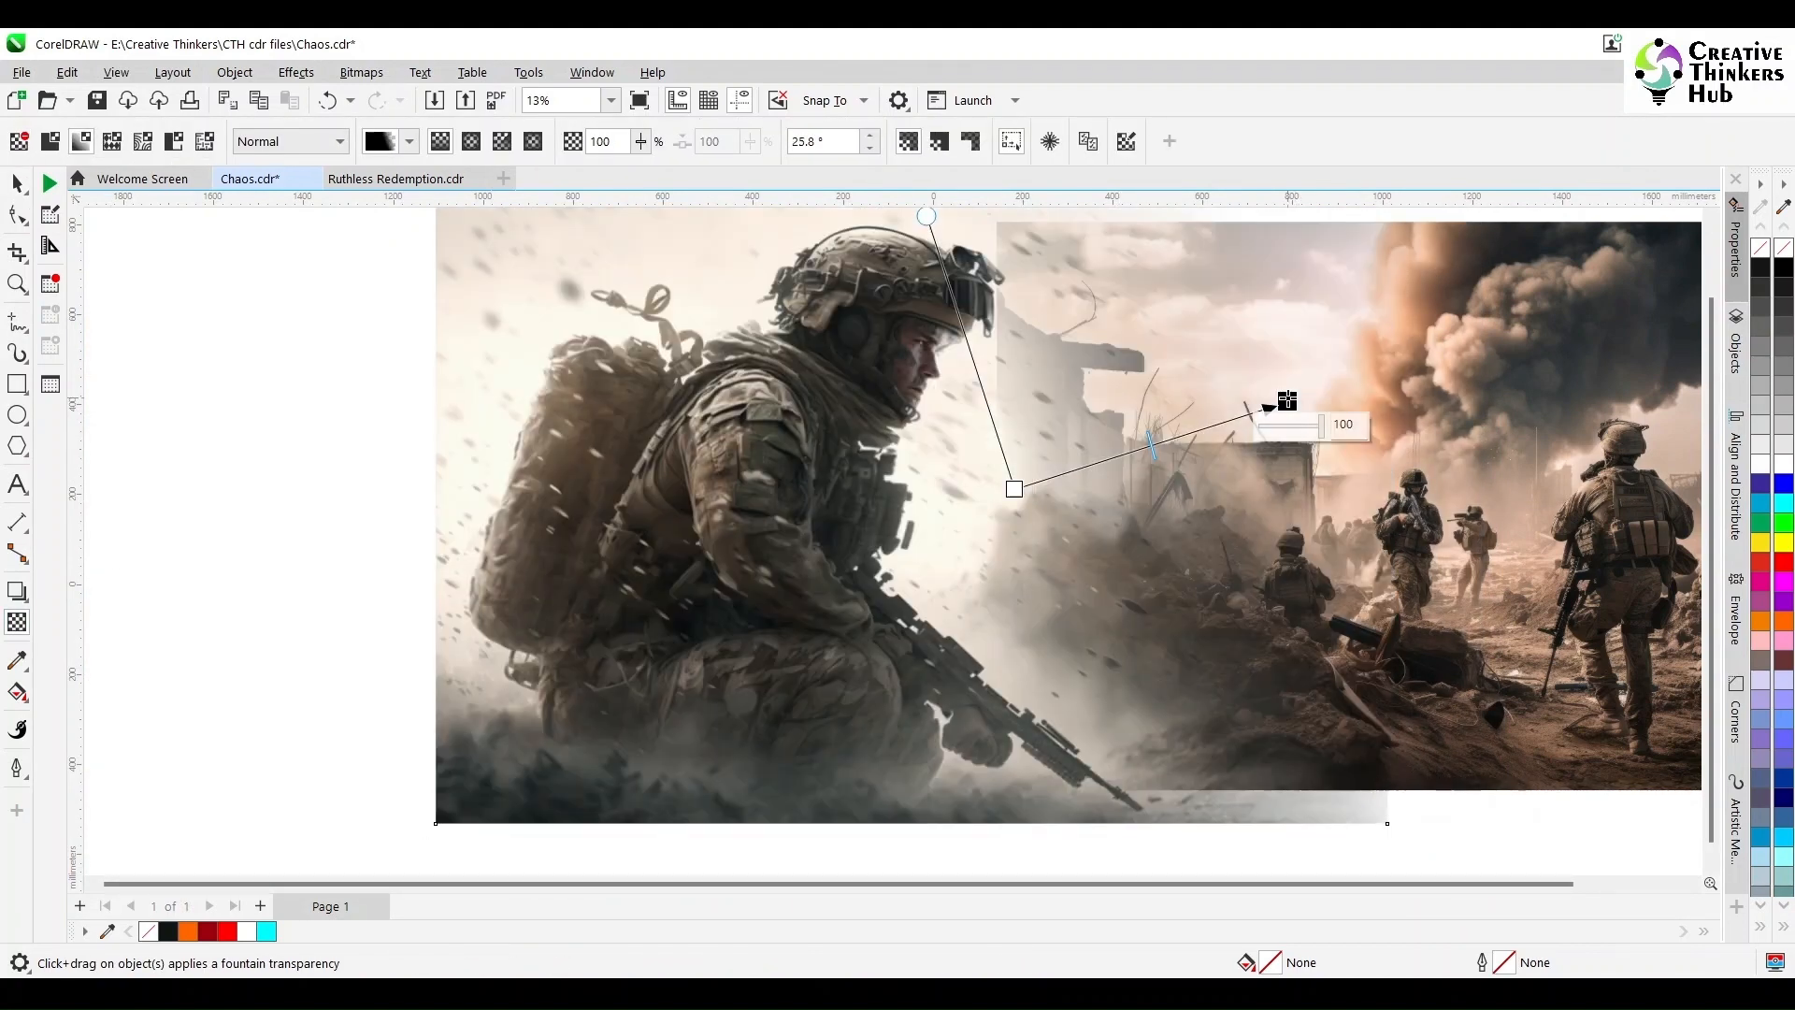
{"action": "left_click", "coordinate": [361, 72]}
{"action": "left_click", "coordinate": [383, 98]}
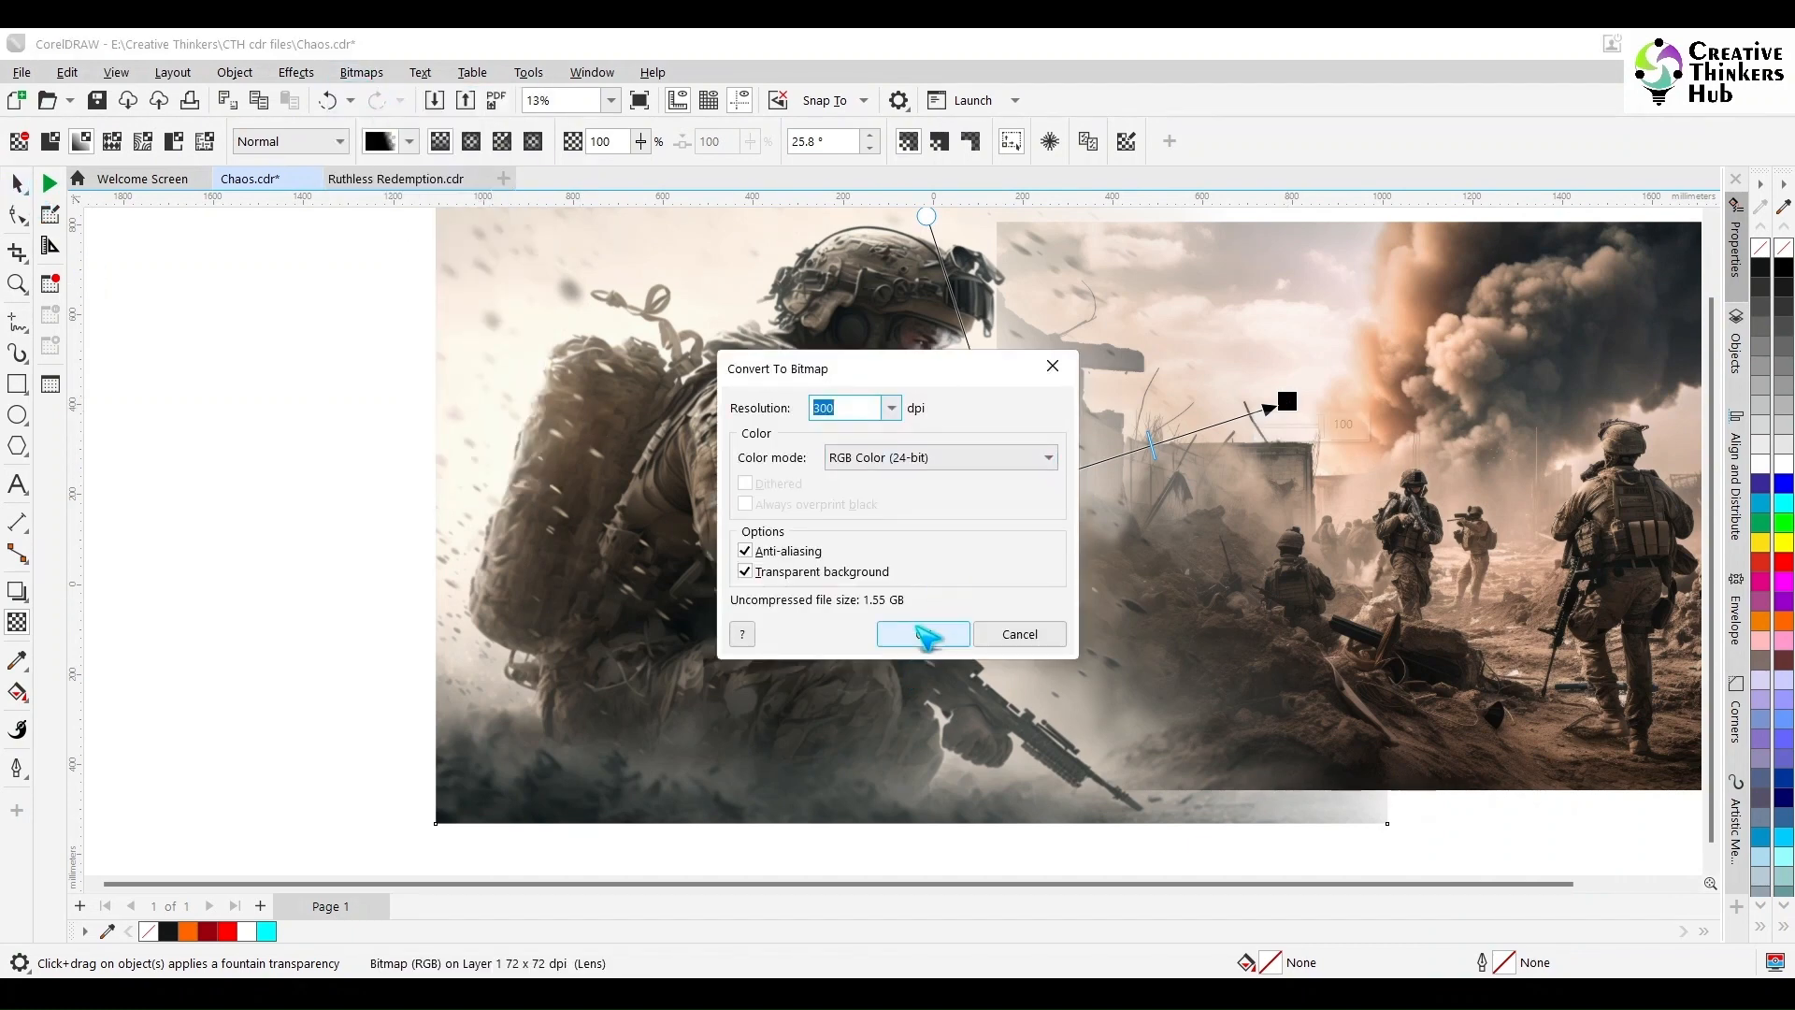
{"action": "left_click", "coordinate": [921, 632]}
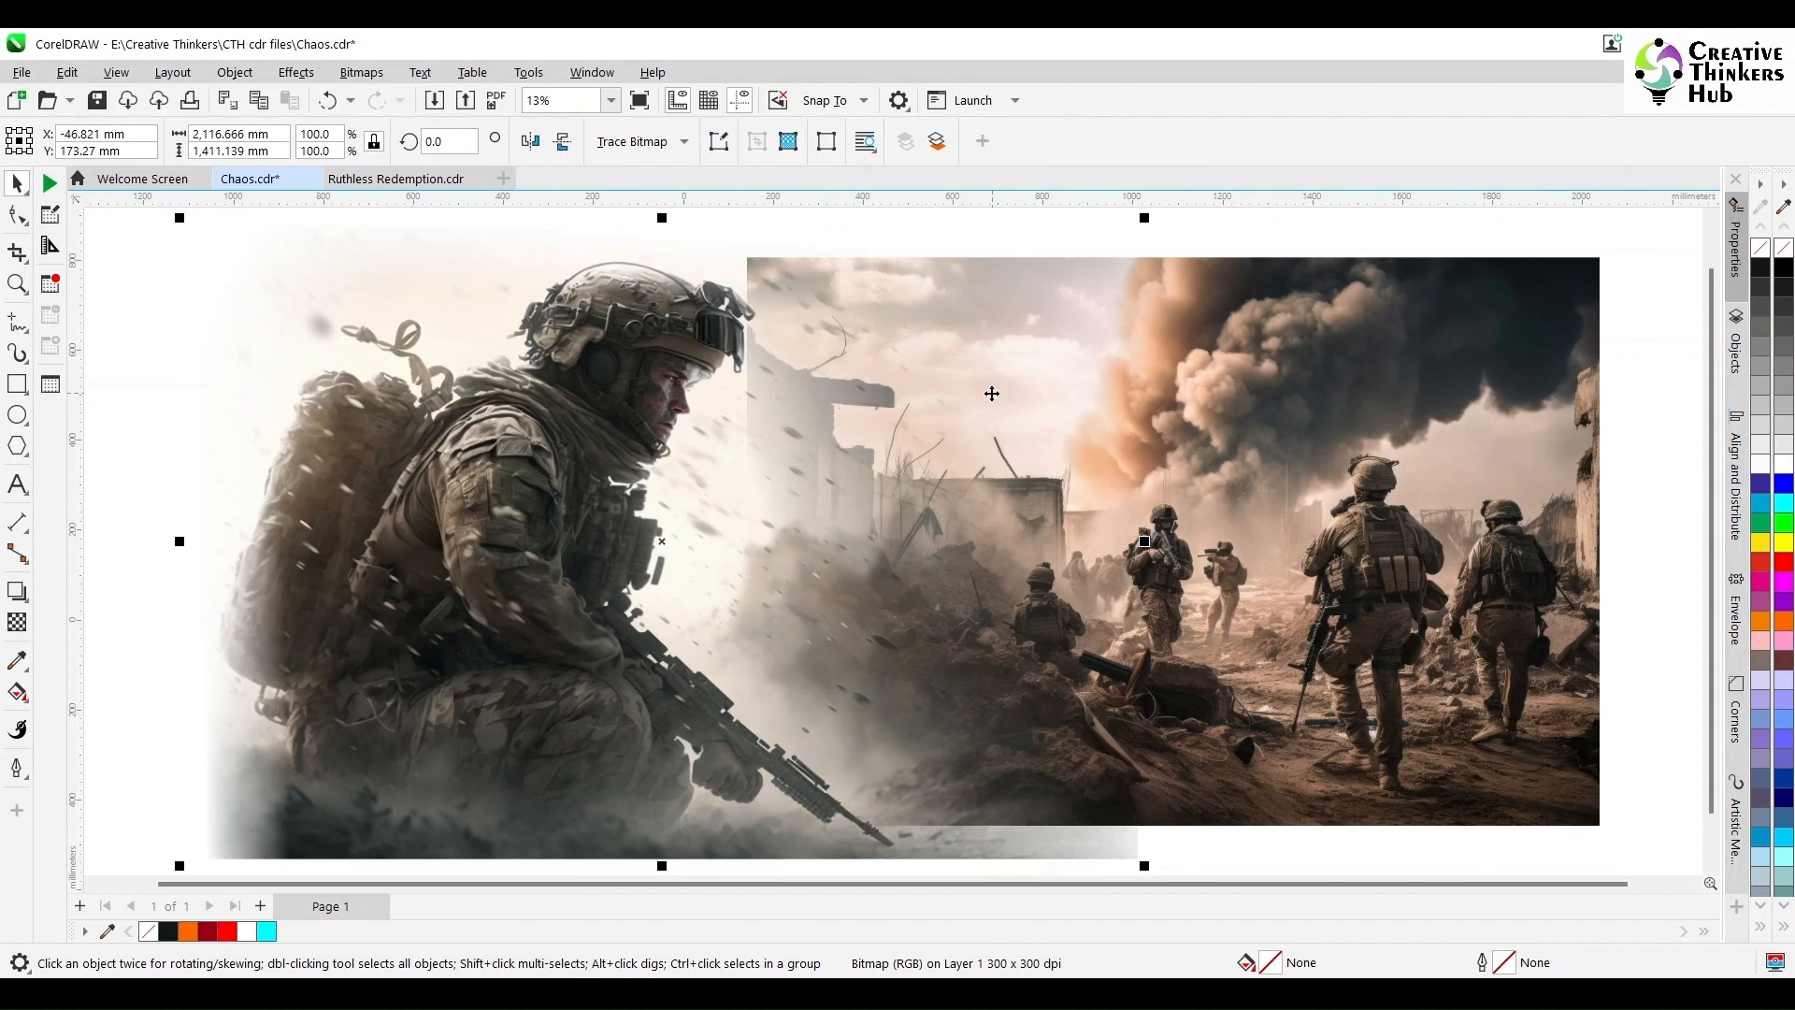
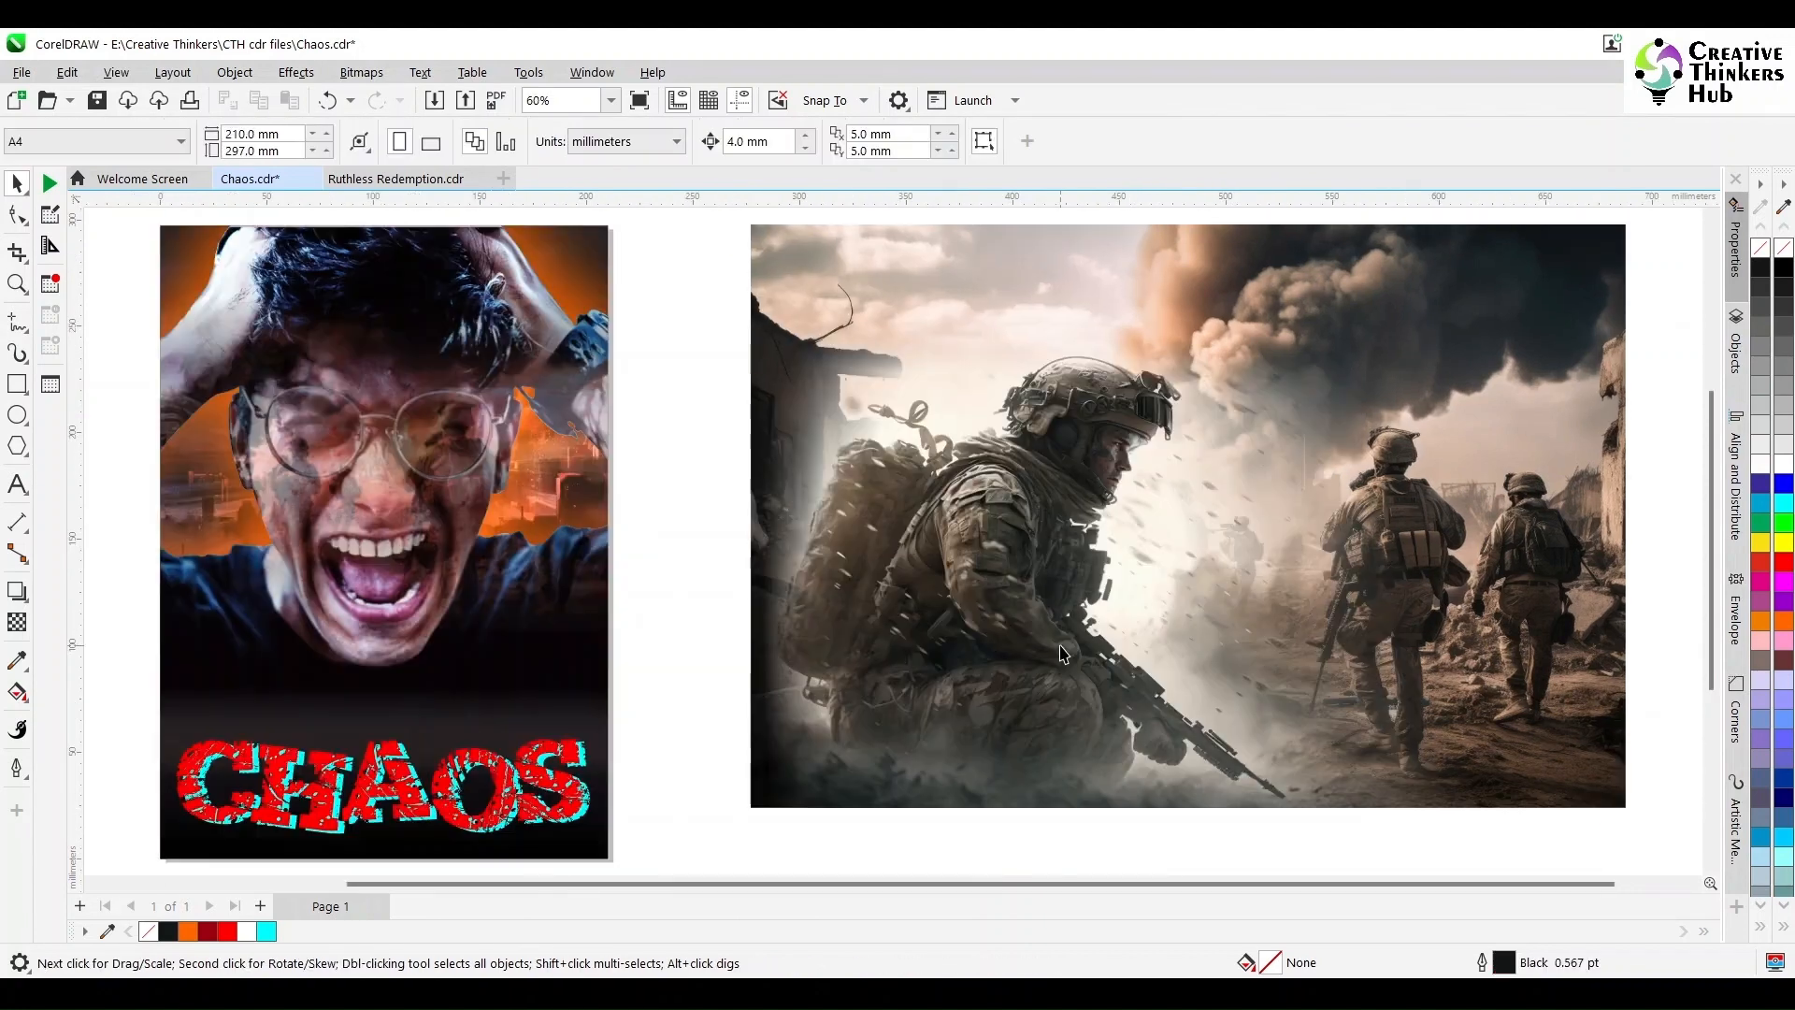
Scale the kneeling soldier image down to about 273 by 182 mm and set its transparency merge mode to Lightness
{"action": "left_click", "coordinate": [1061, 650]}
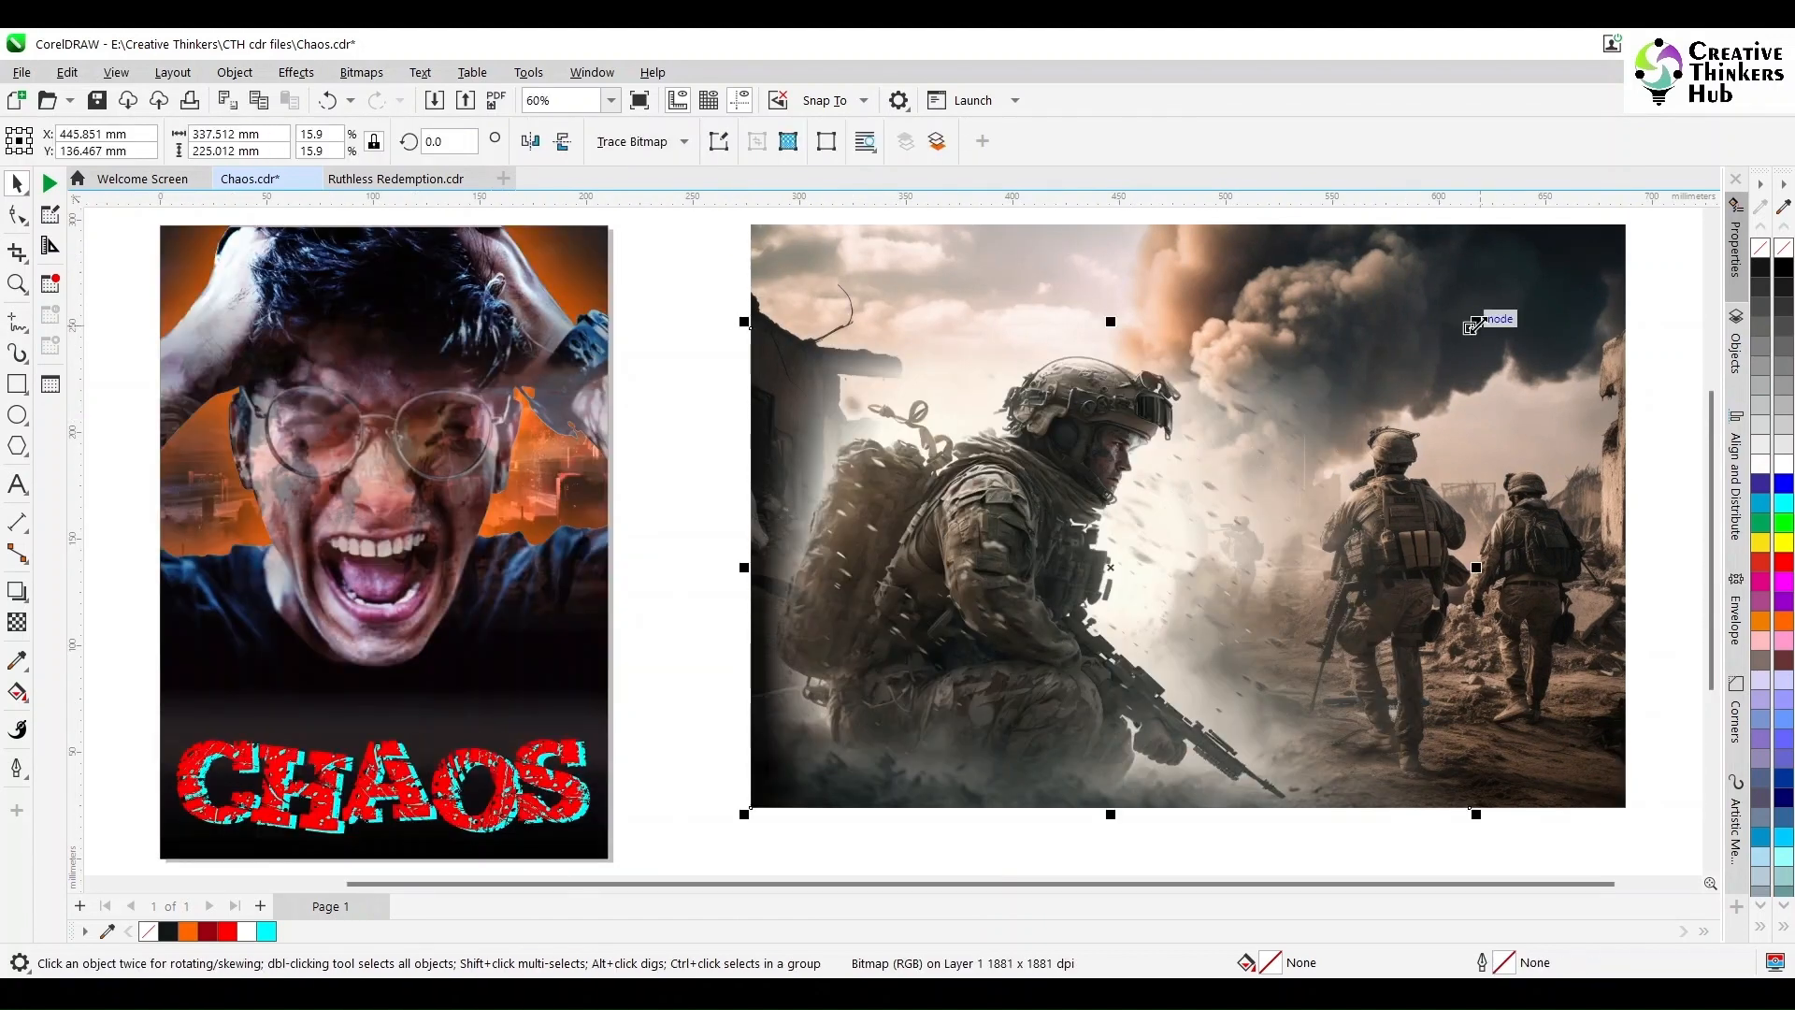
{"action": "left_click_drag", "start_coordinate": [1472, 326], "coordinate": [1337, 417]}
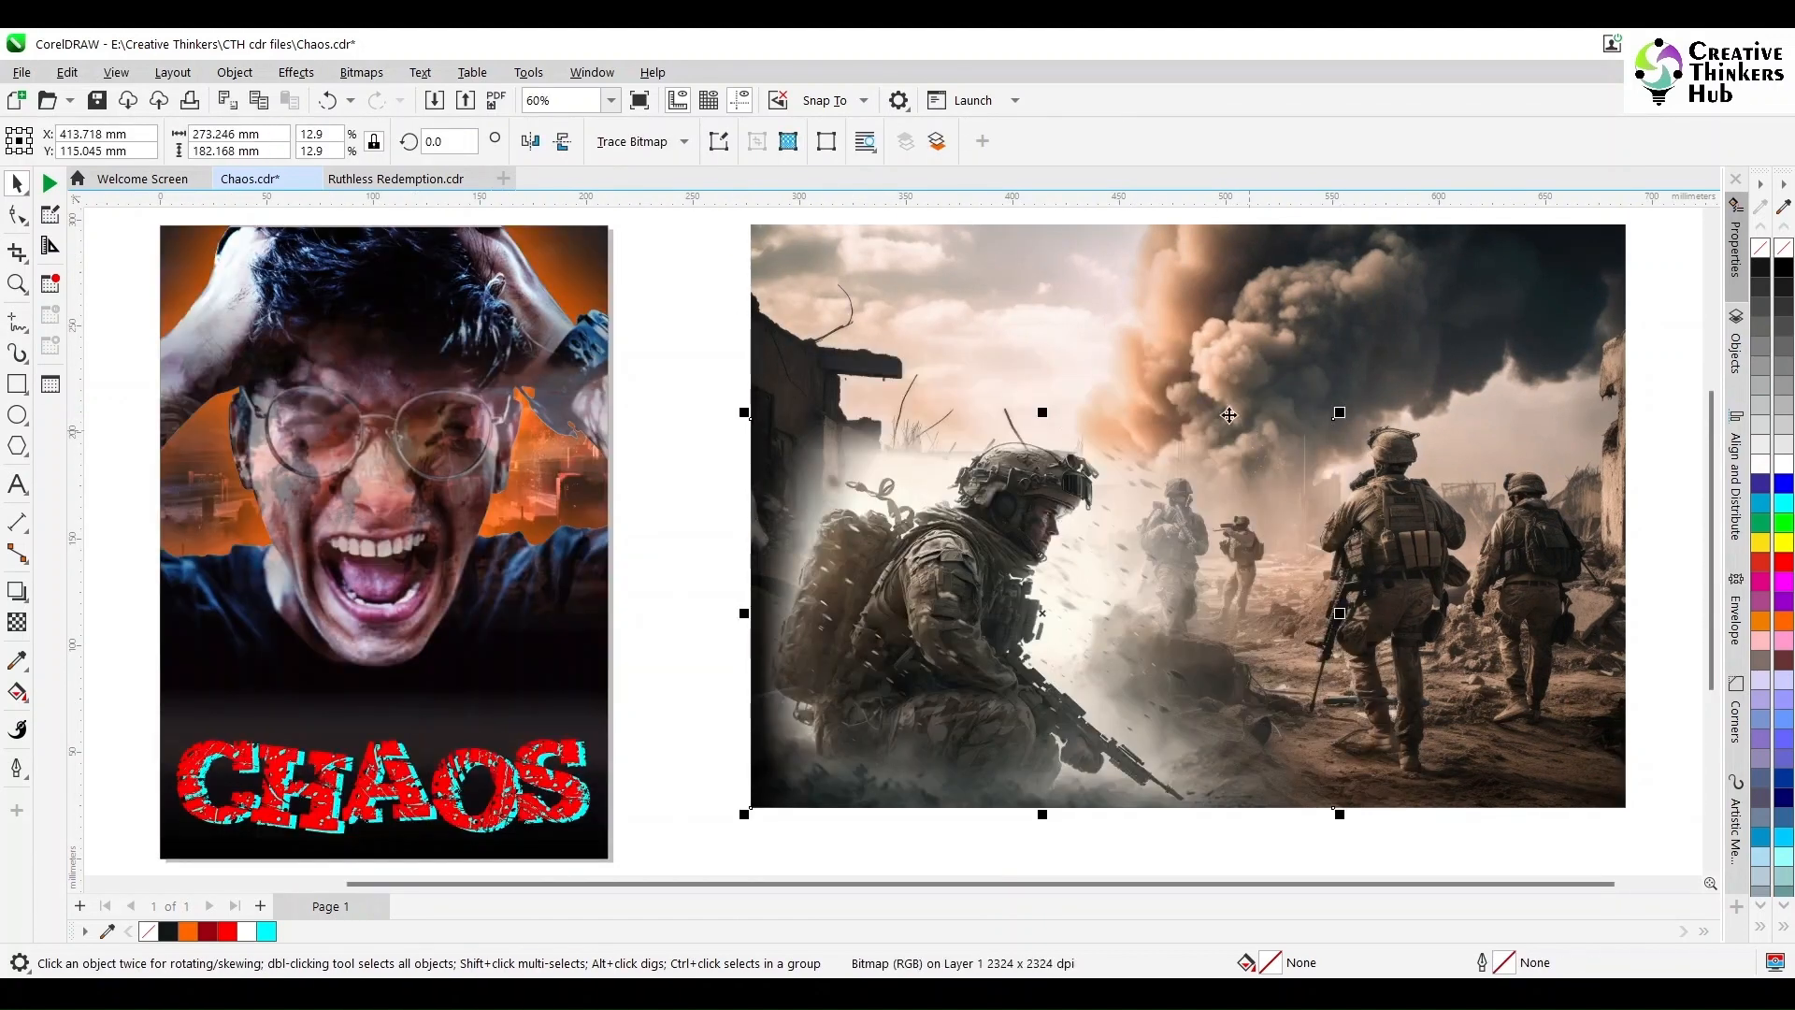
{"action": "left_click", "coordinate": [16, 622]}
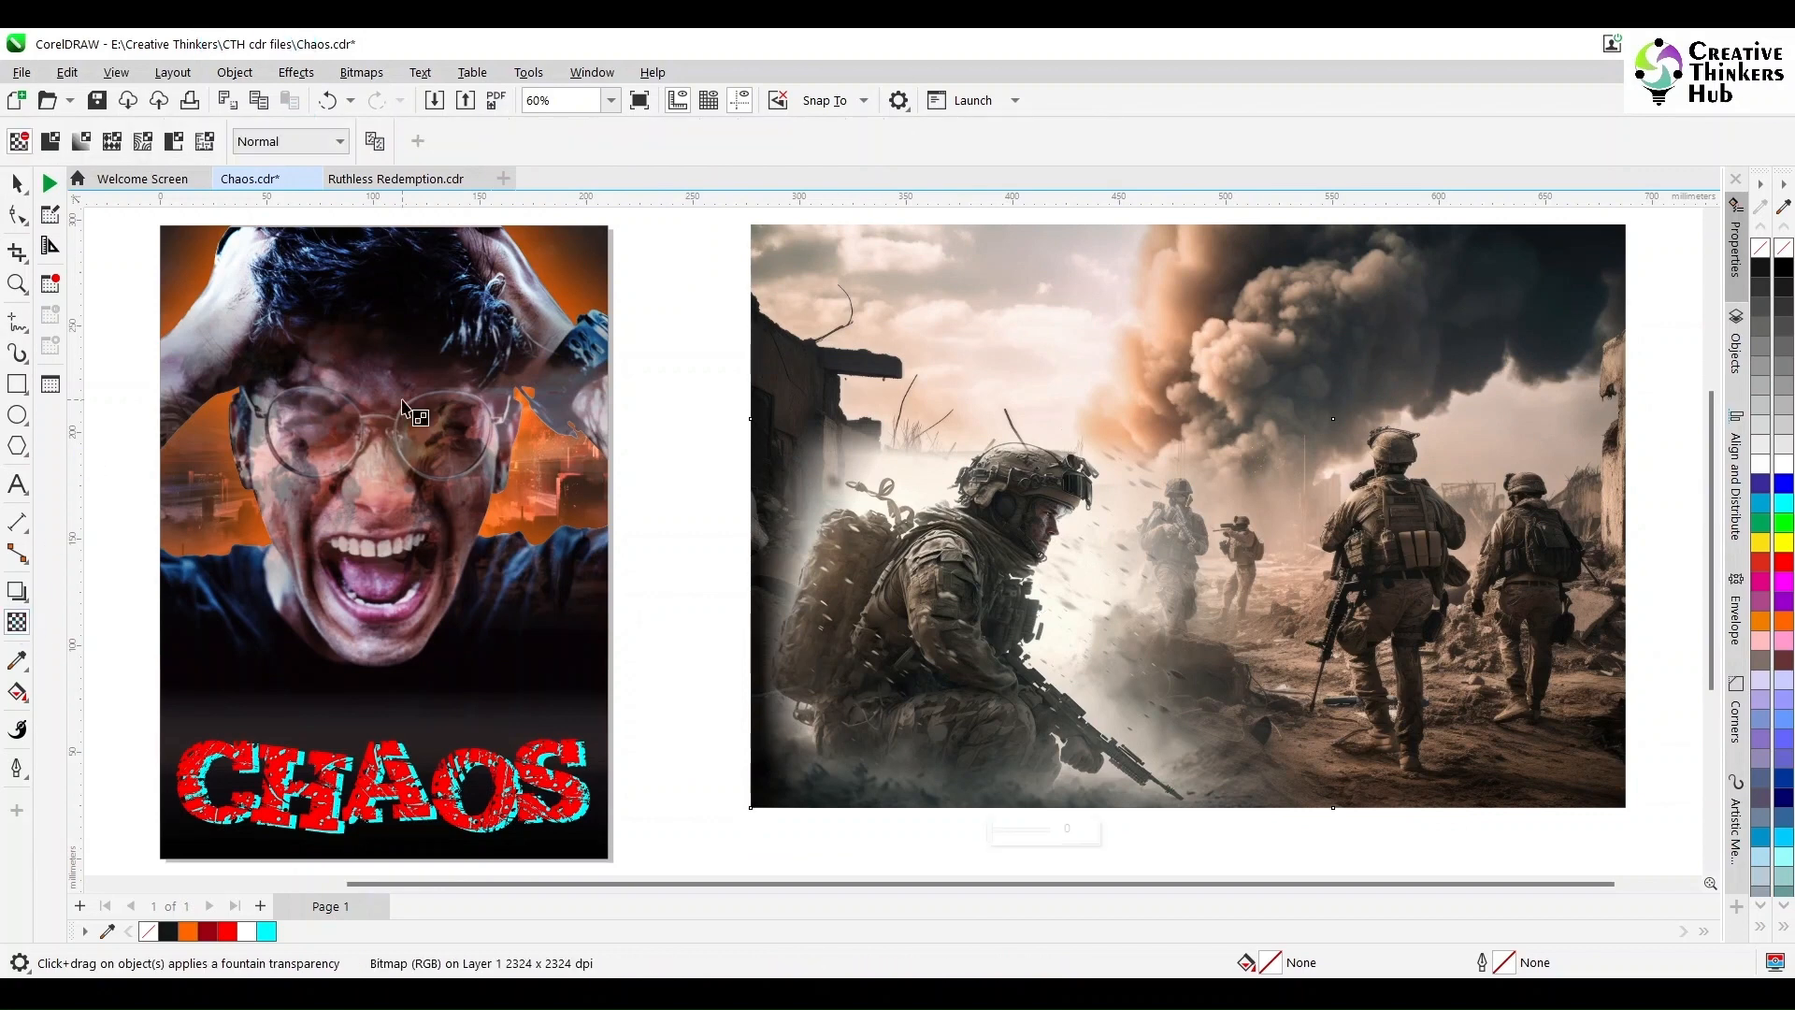
{"action": "left_click", "coordinate": [306, 143]}
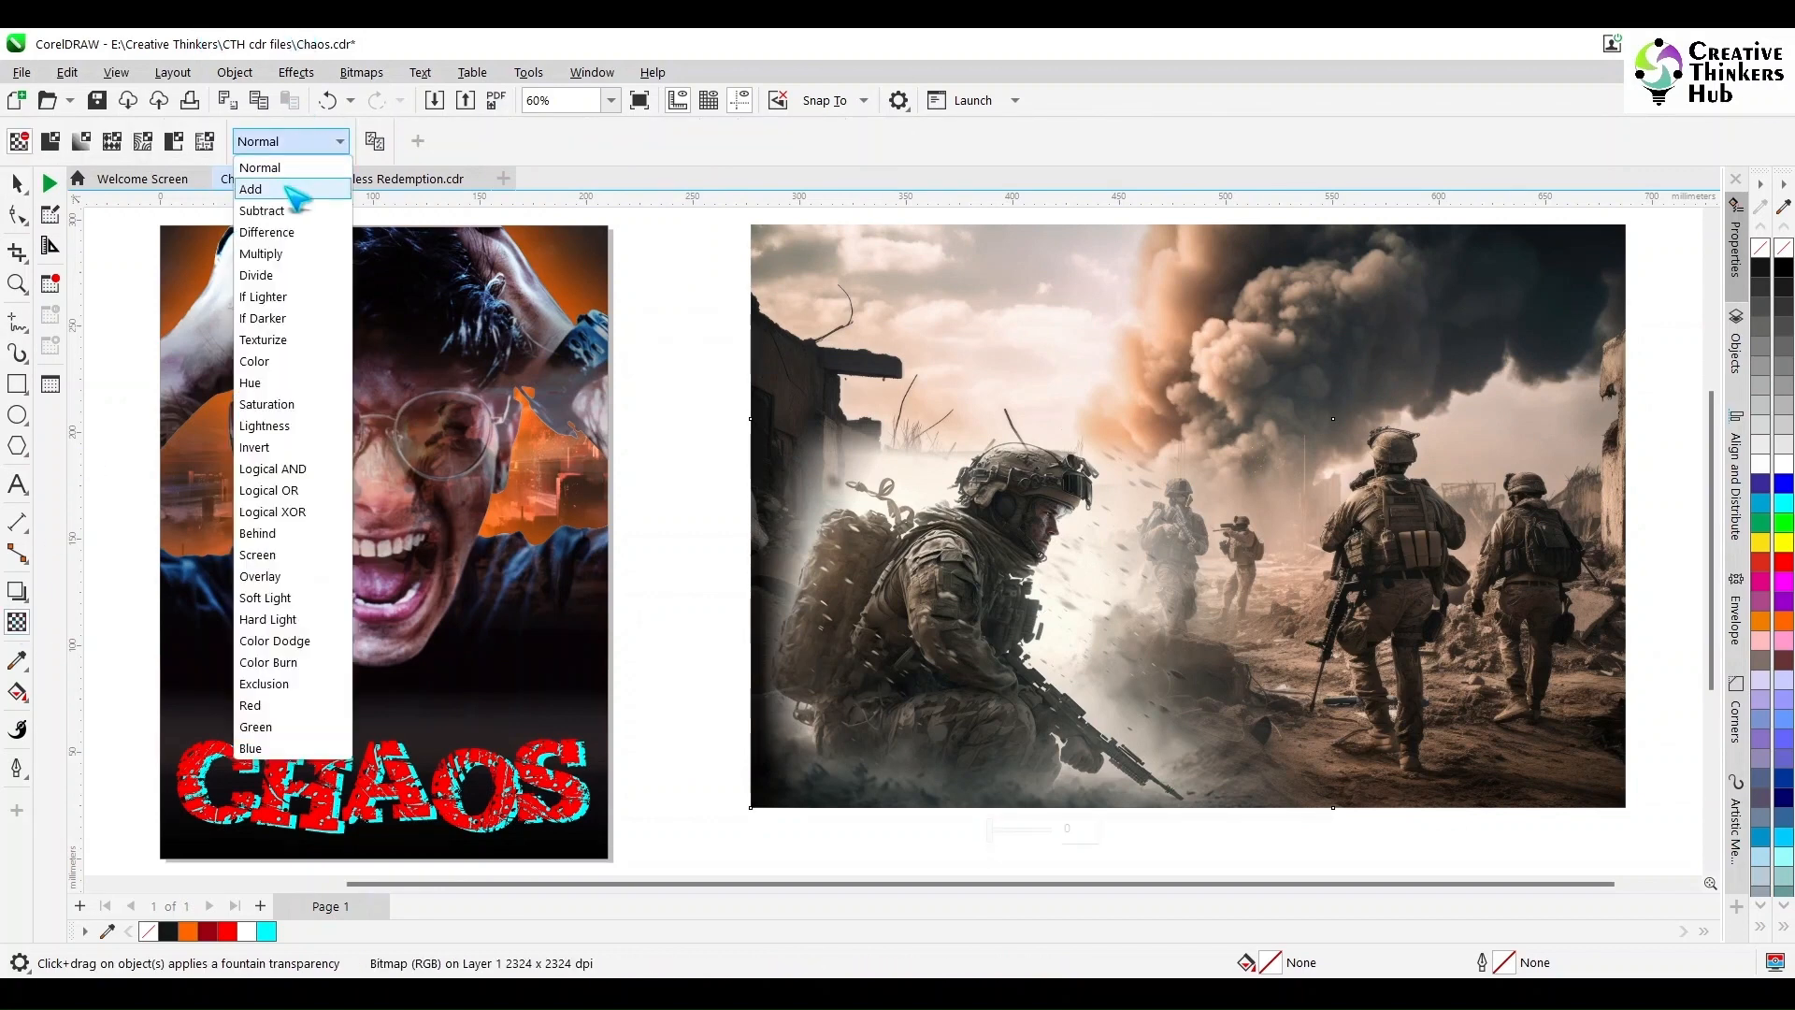
{"action": "left_click", "coordinate": [272, 426]}
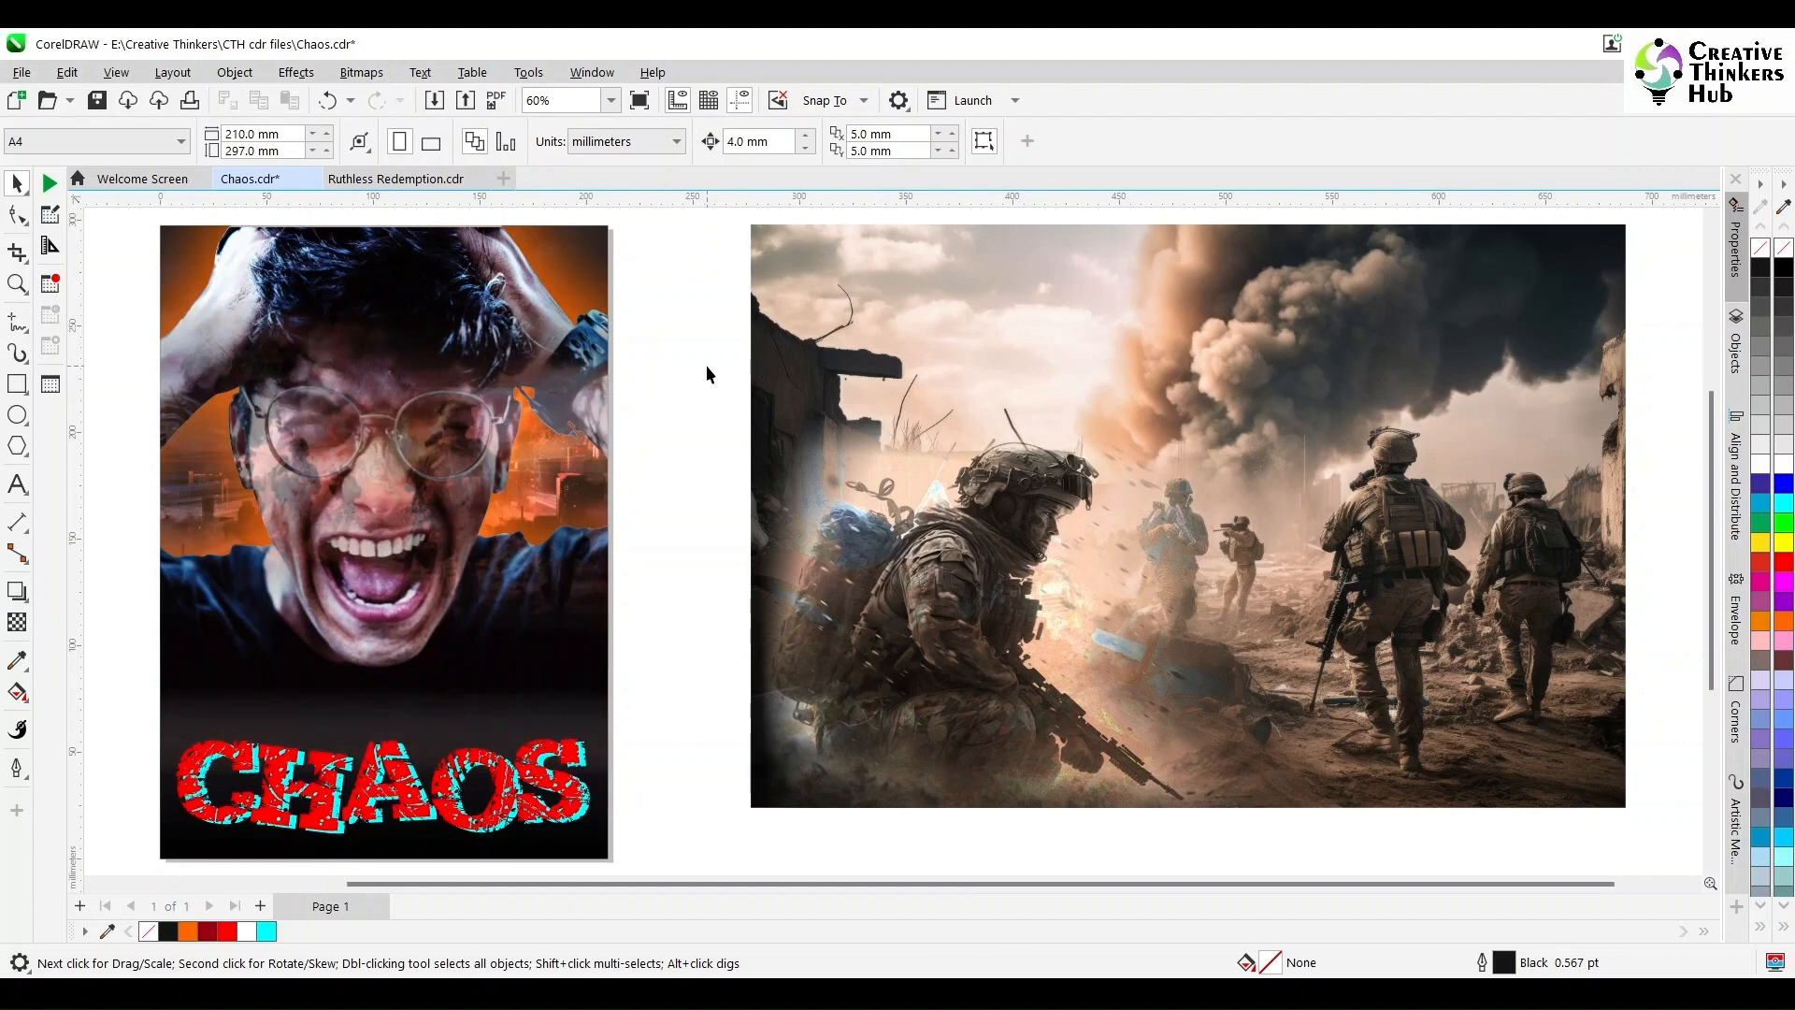
Shift the kneeling soldier image slightly left over the war scene and convert it to a 300 dpi RGB bitmap
{"action": "left_click_drag", "start_coordinate": [933, 578], "coordinate": [909, 576]}
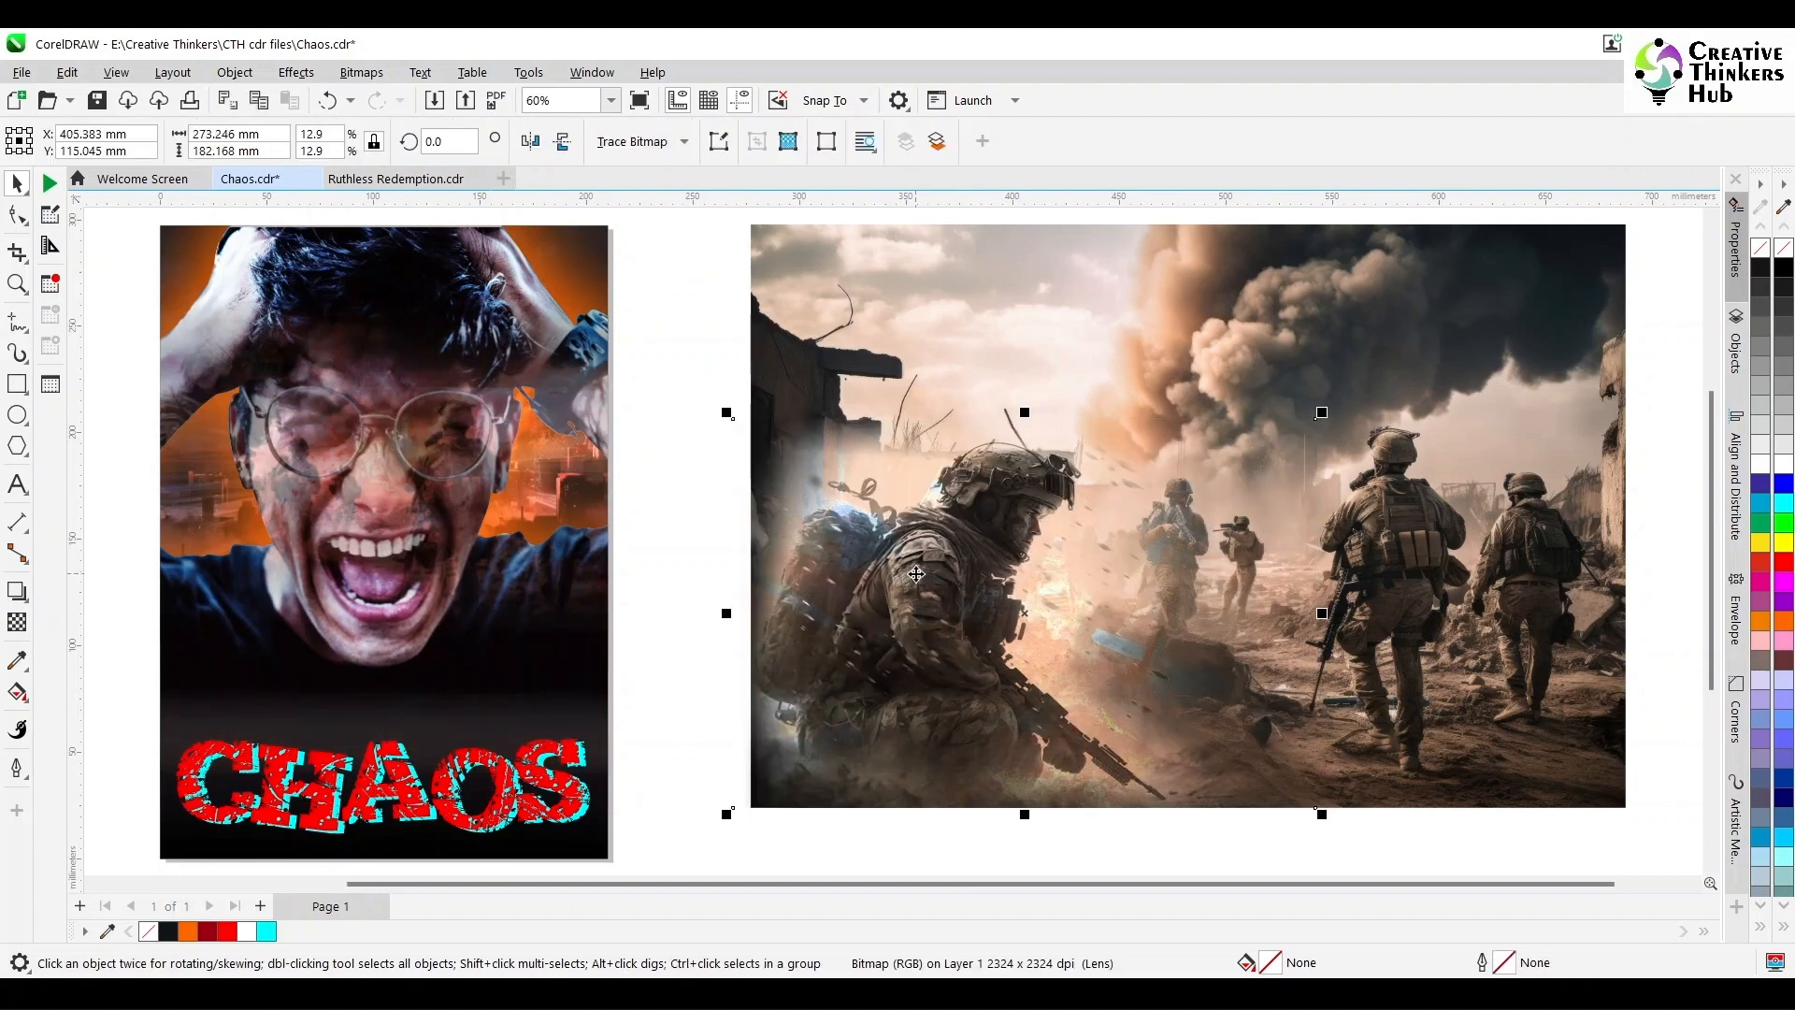
{"action": "left_click", "coordinate": [358, 77]}
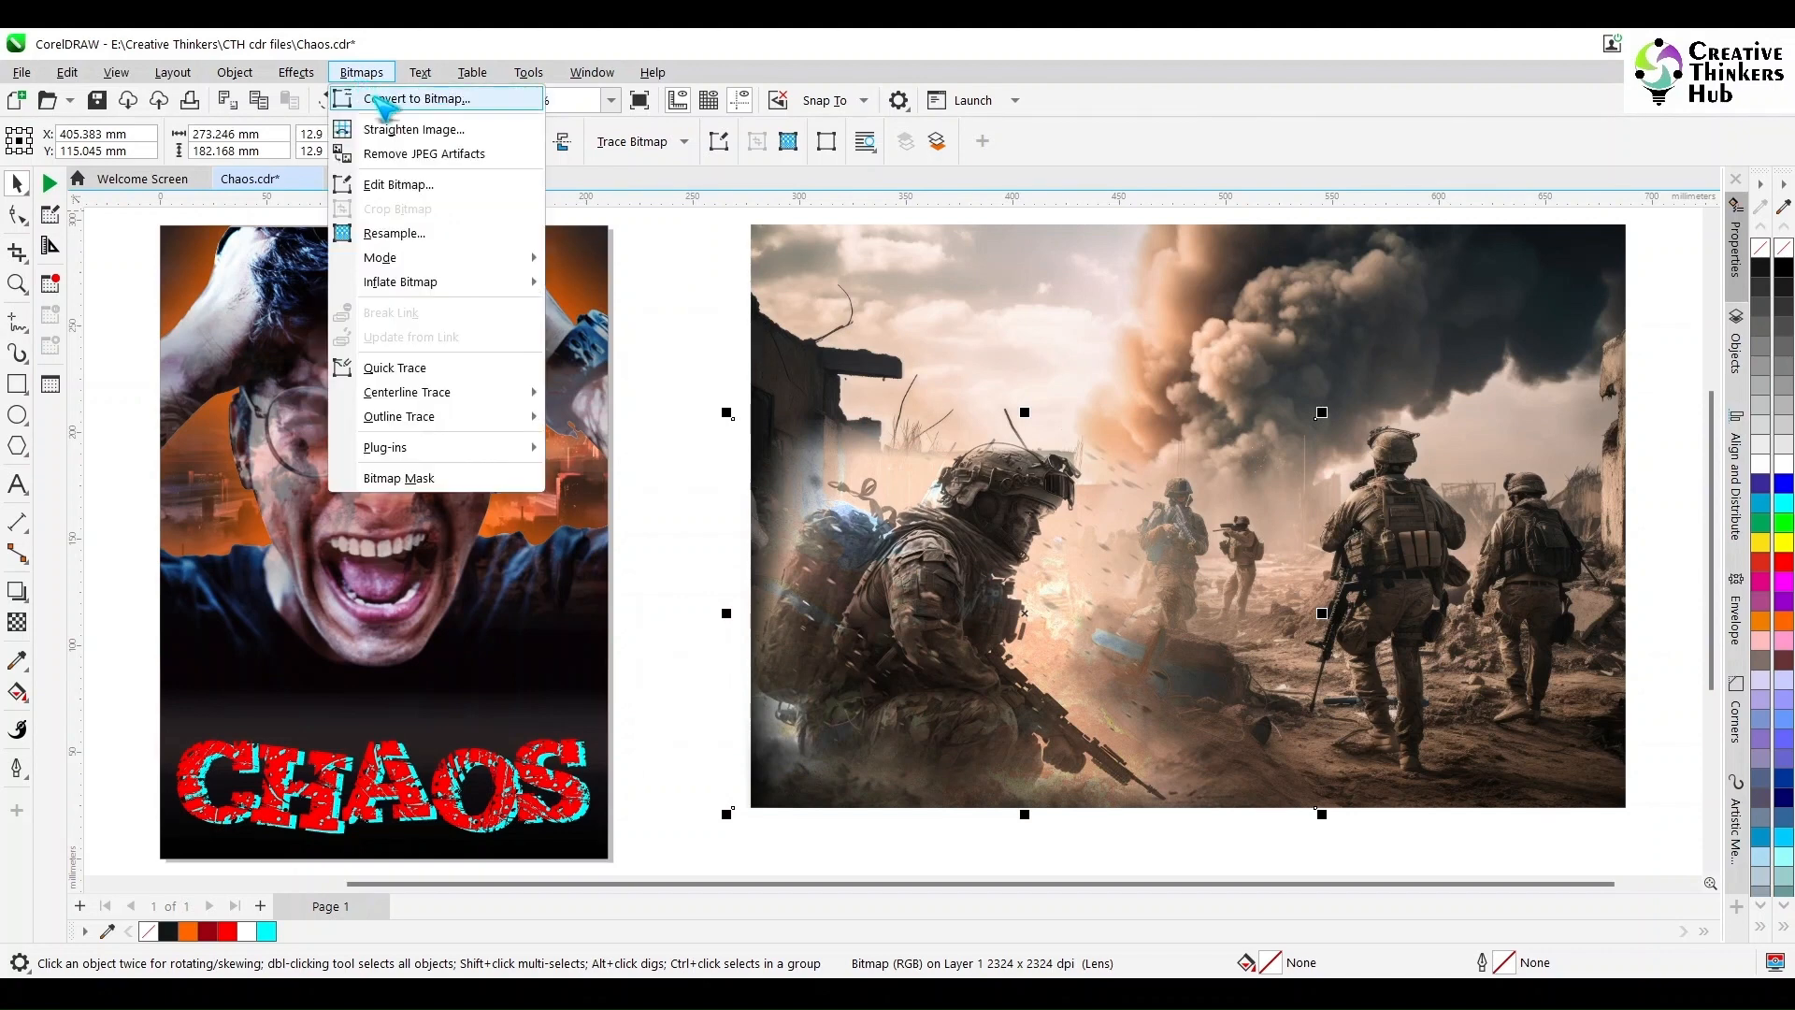
{"action": "left_click", "coordinate": [510, 96]}
{"action": "left_click", "coordinate": [925, 633]}
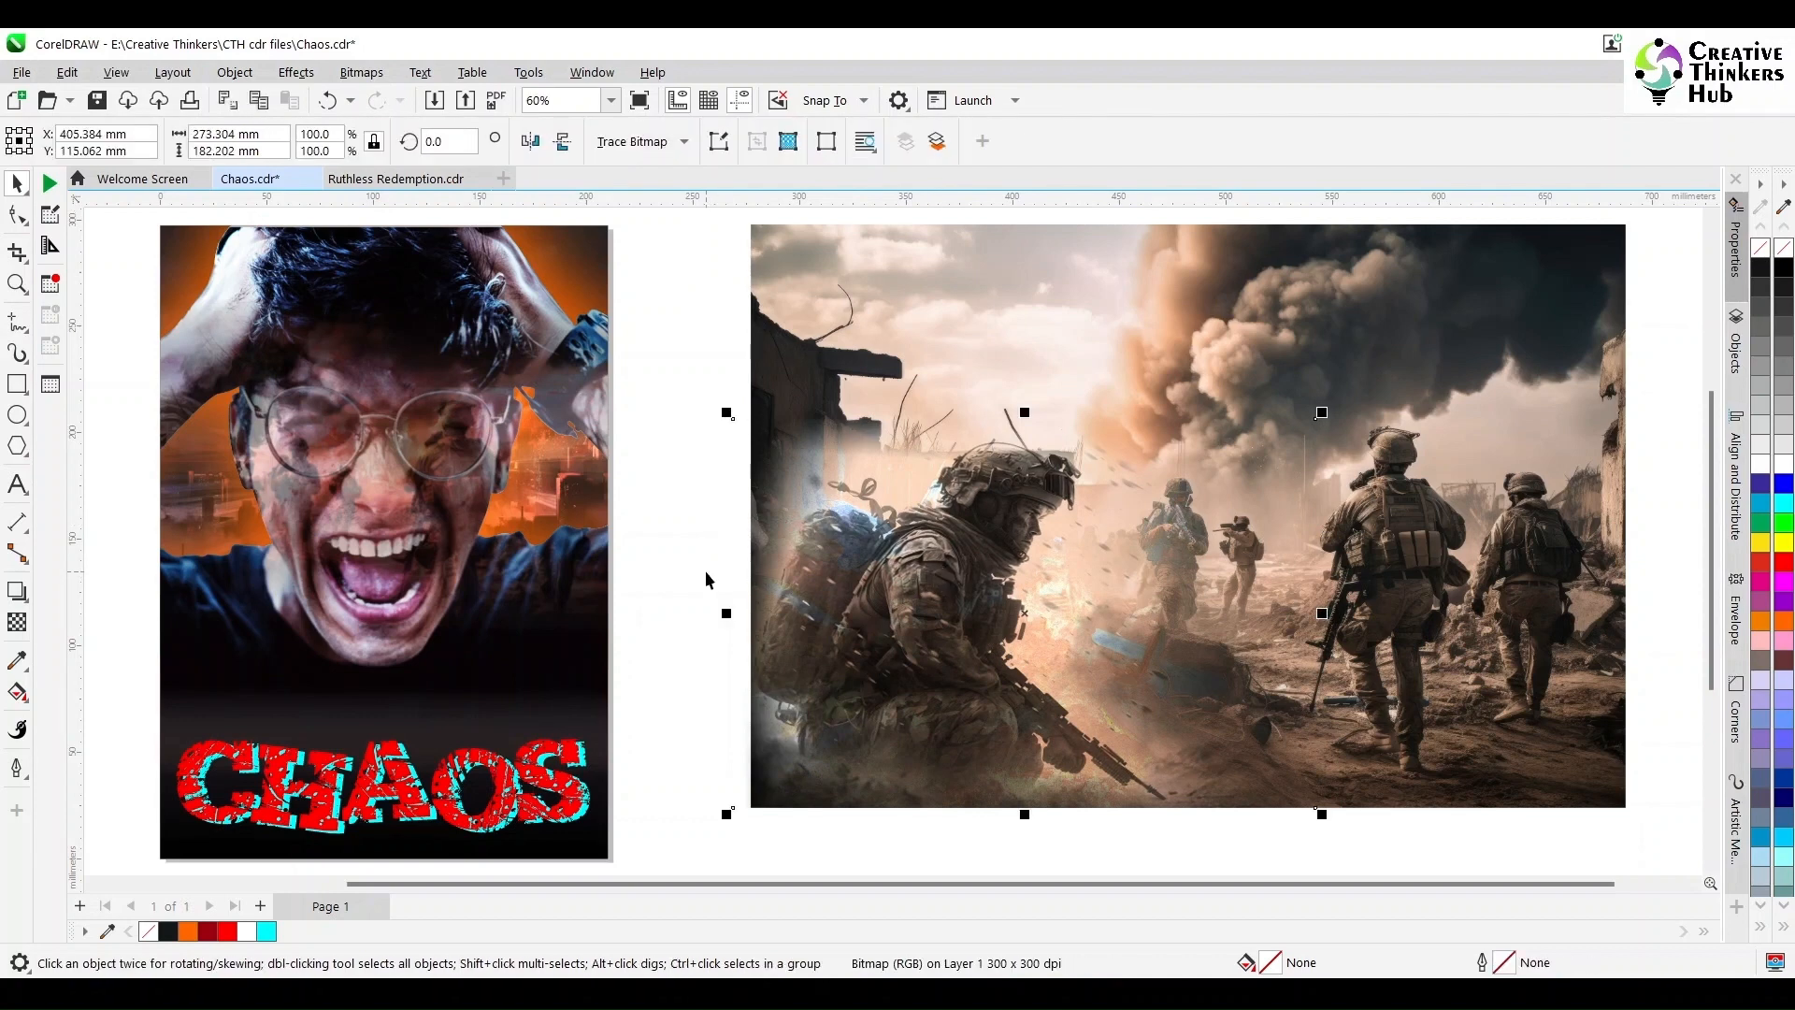
{"action": "left_click", "coordinate": [672, 779]}
Open the poster's PowerClip contents, move the screaming man aside to examine the layers beneath, undo the move and leave the PowerClip
{"action": "left_click", "coordinate": [436, 426]}
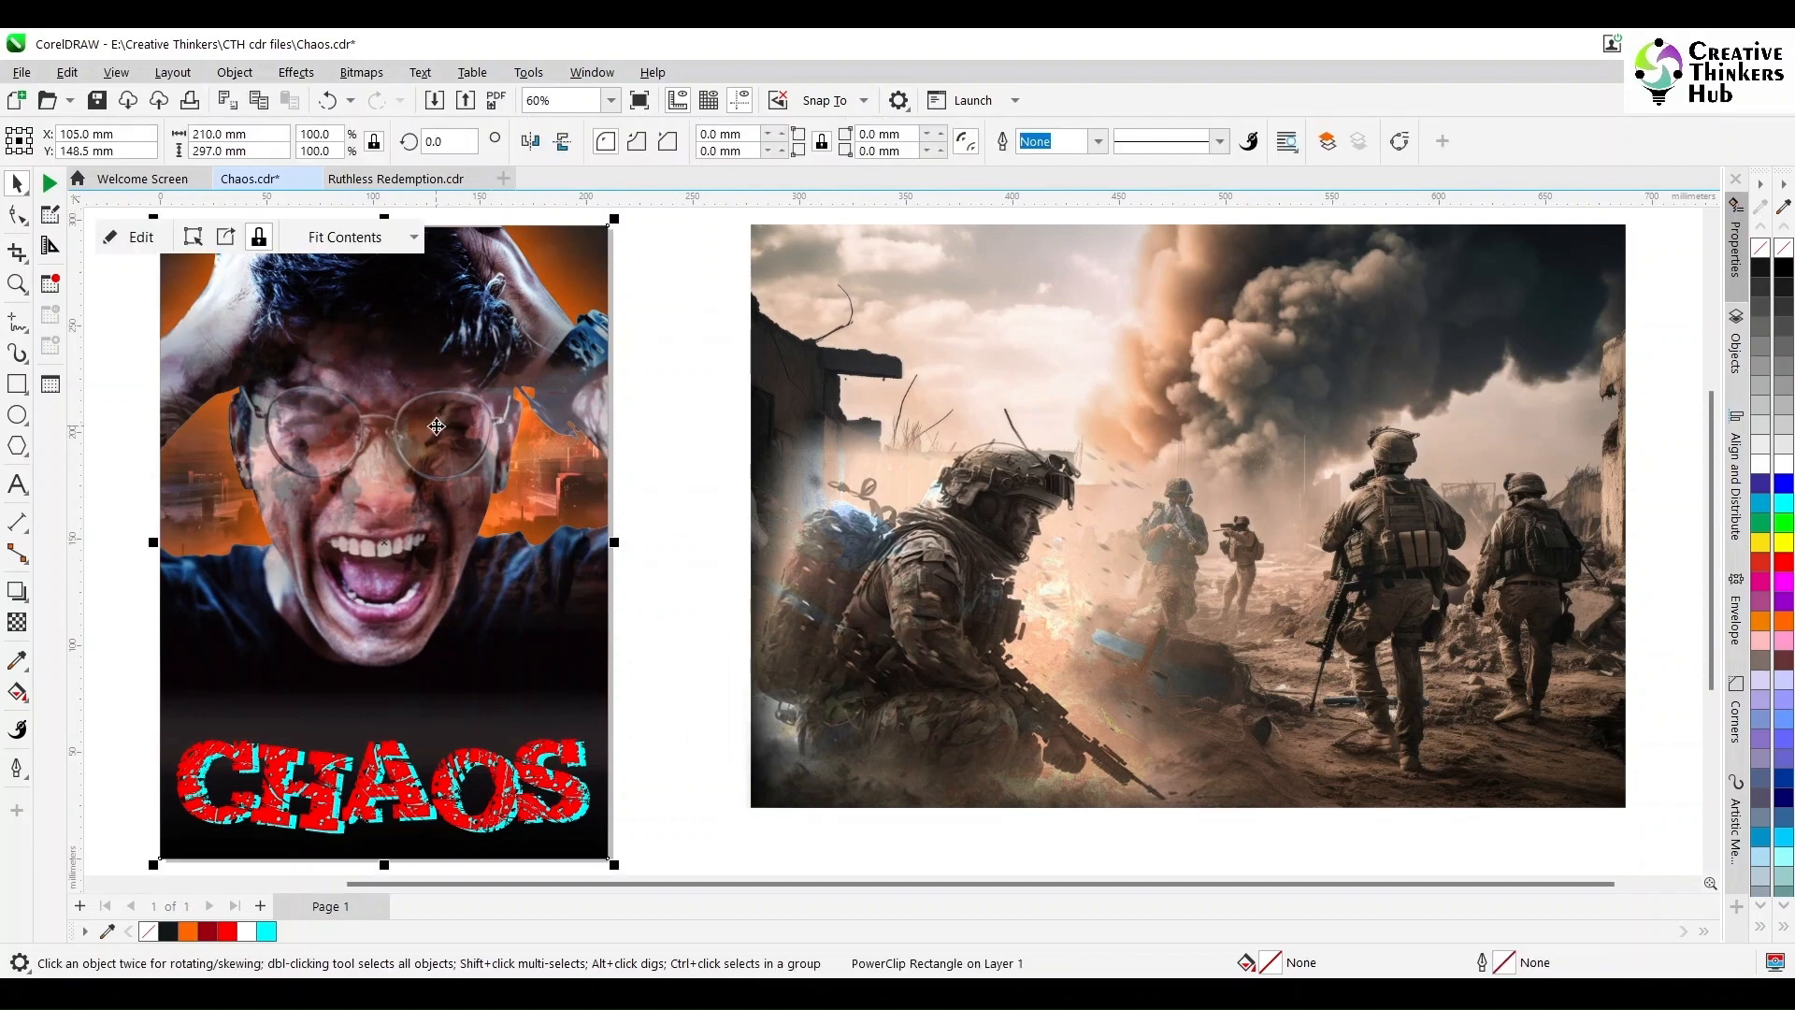
{"action": "left_click", "coordinate": [437, 427], "text": "ctrl"}
{"action": "double_click", "coordinate": [426, 450]}
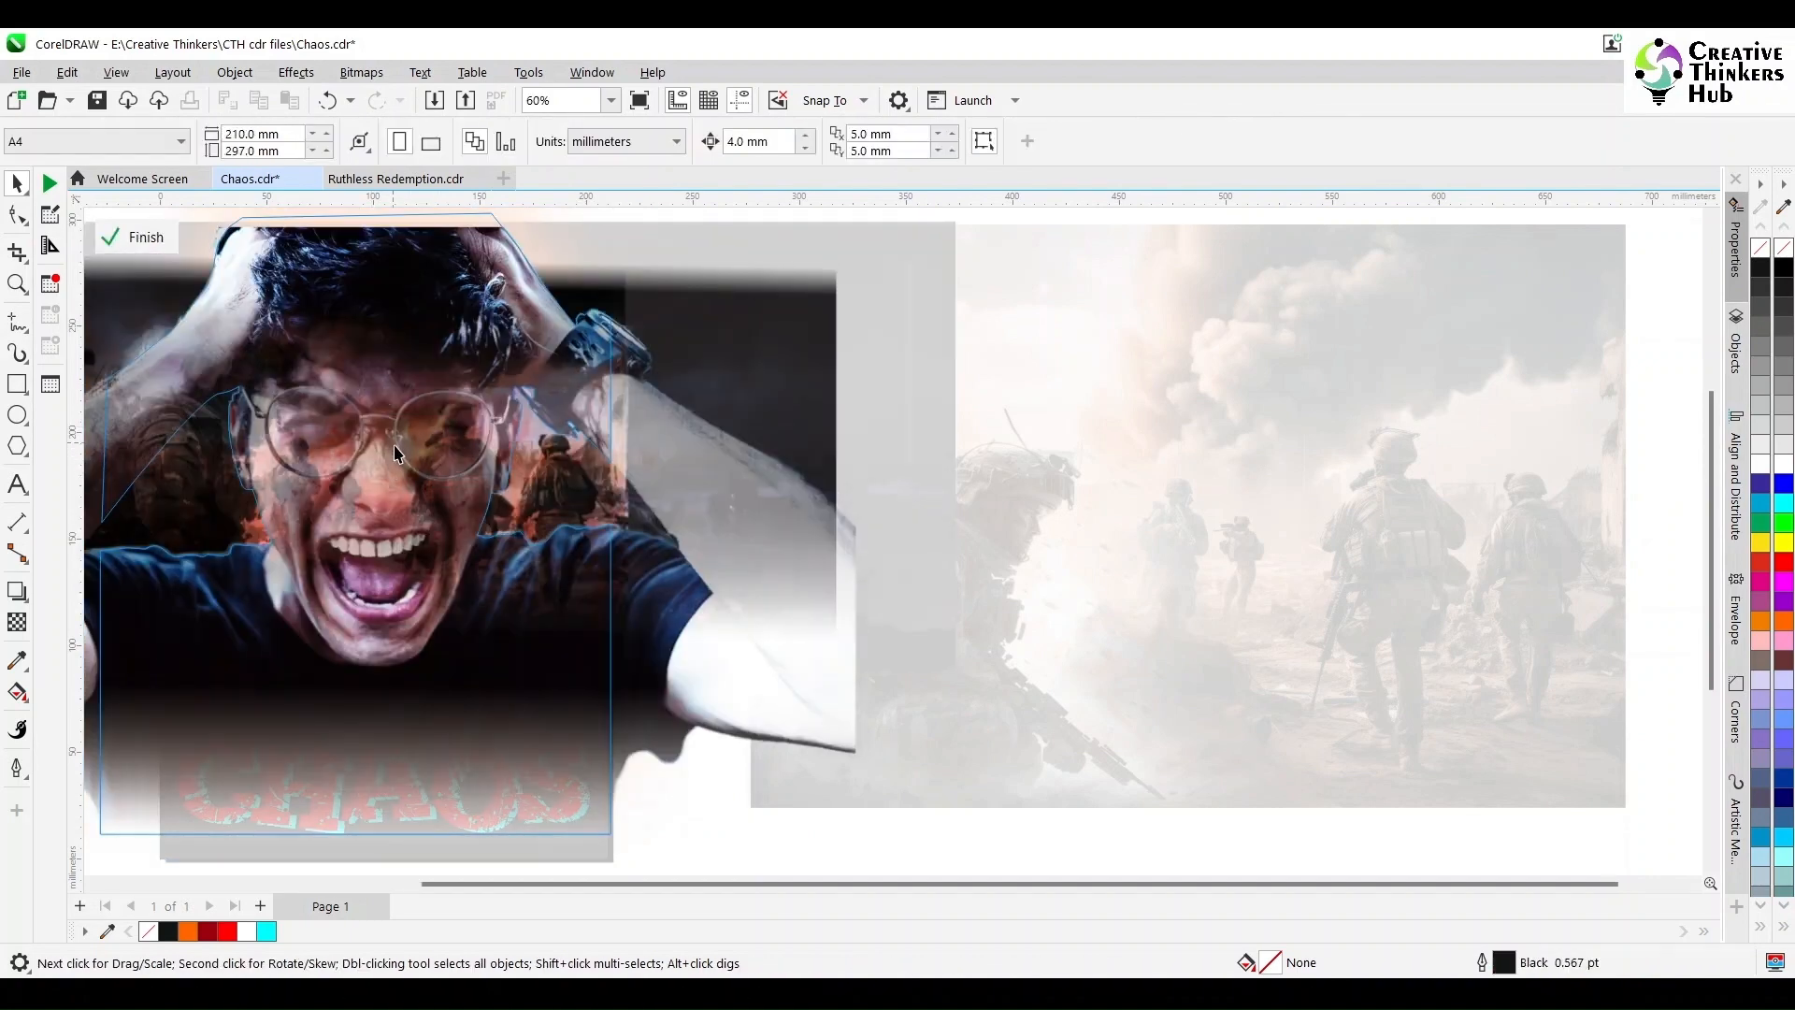
{"action": "left_click", "coordinate": [758, 329]}
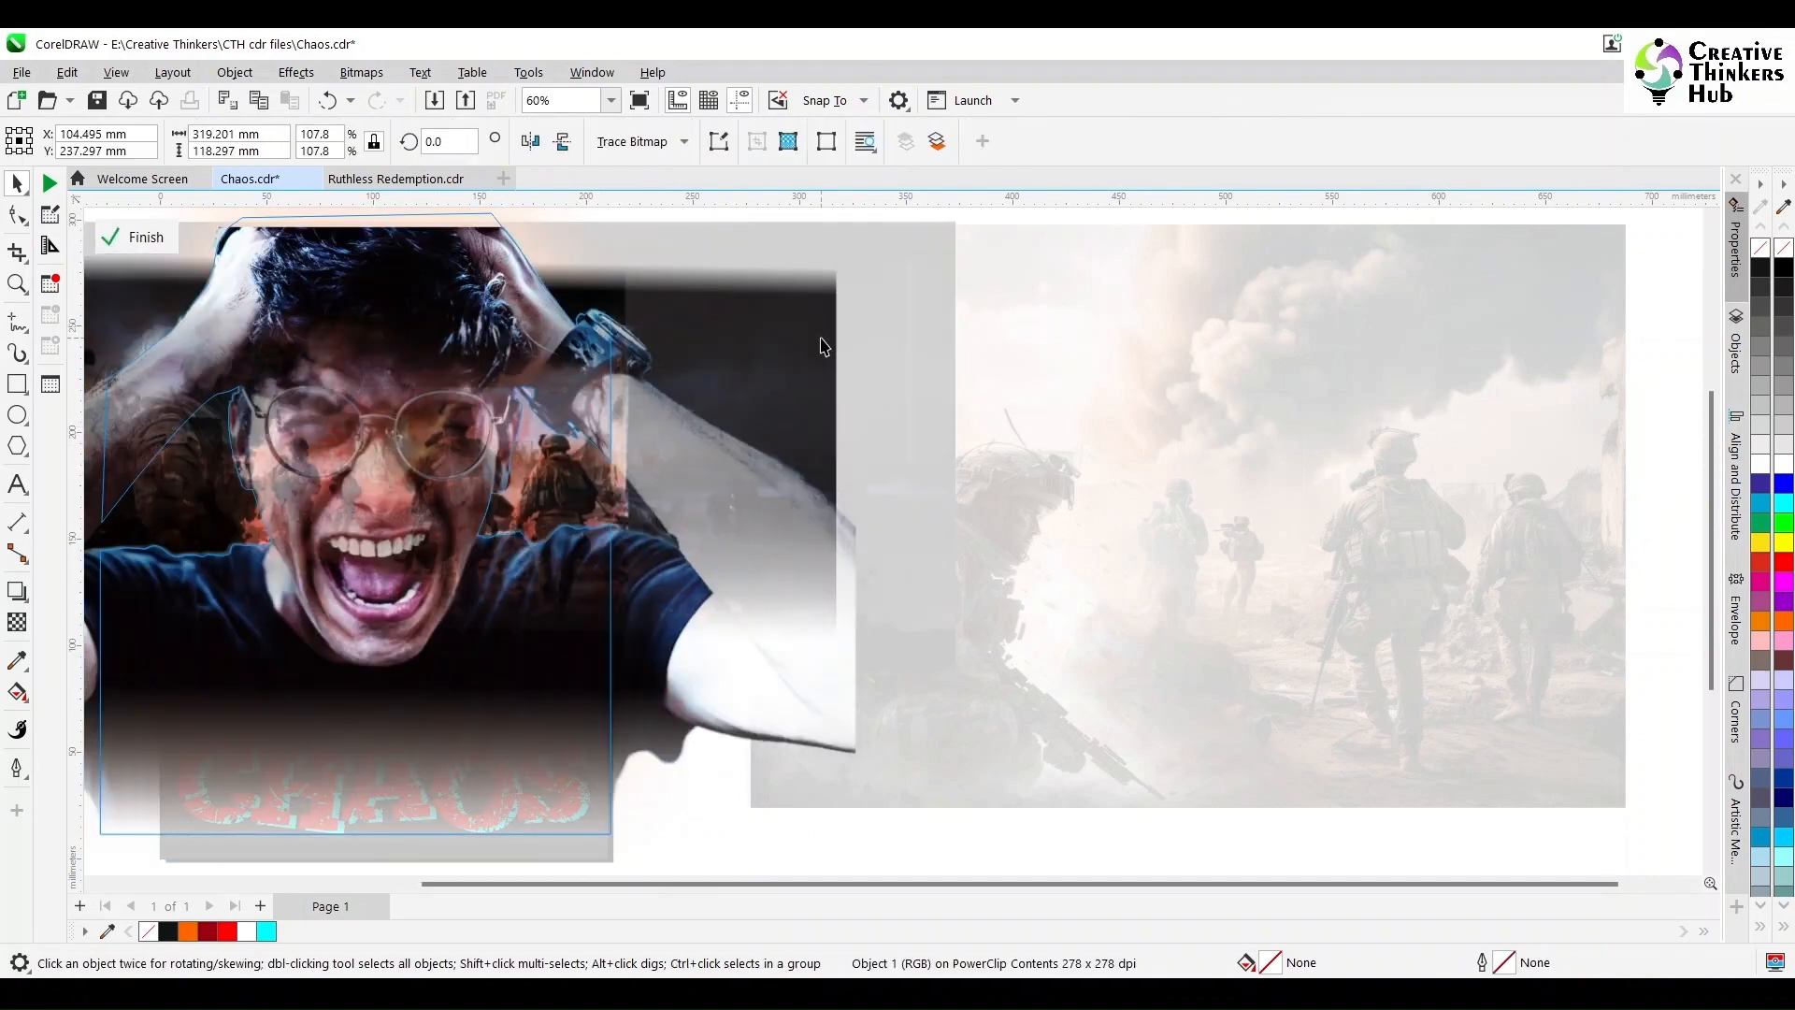
{"action": "left_click_drag", "start_coordinate": [821, 346], "coordinate": [1539, 317]}
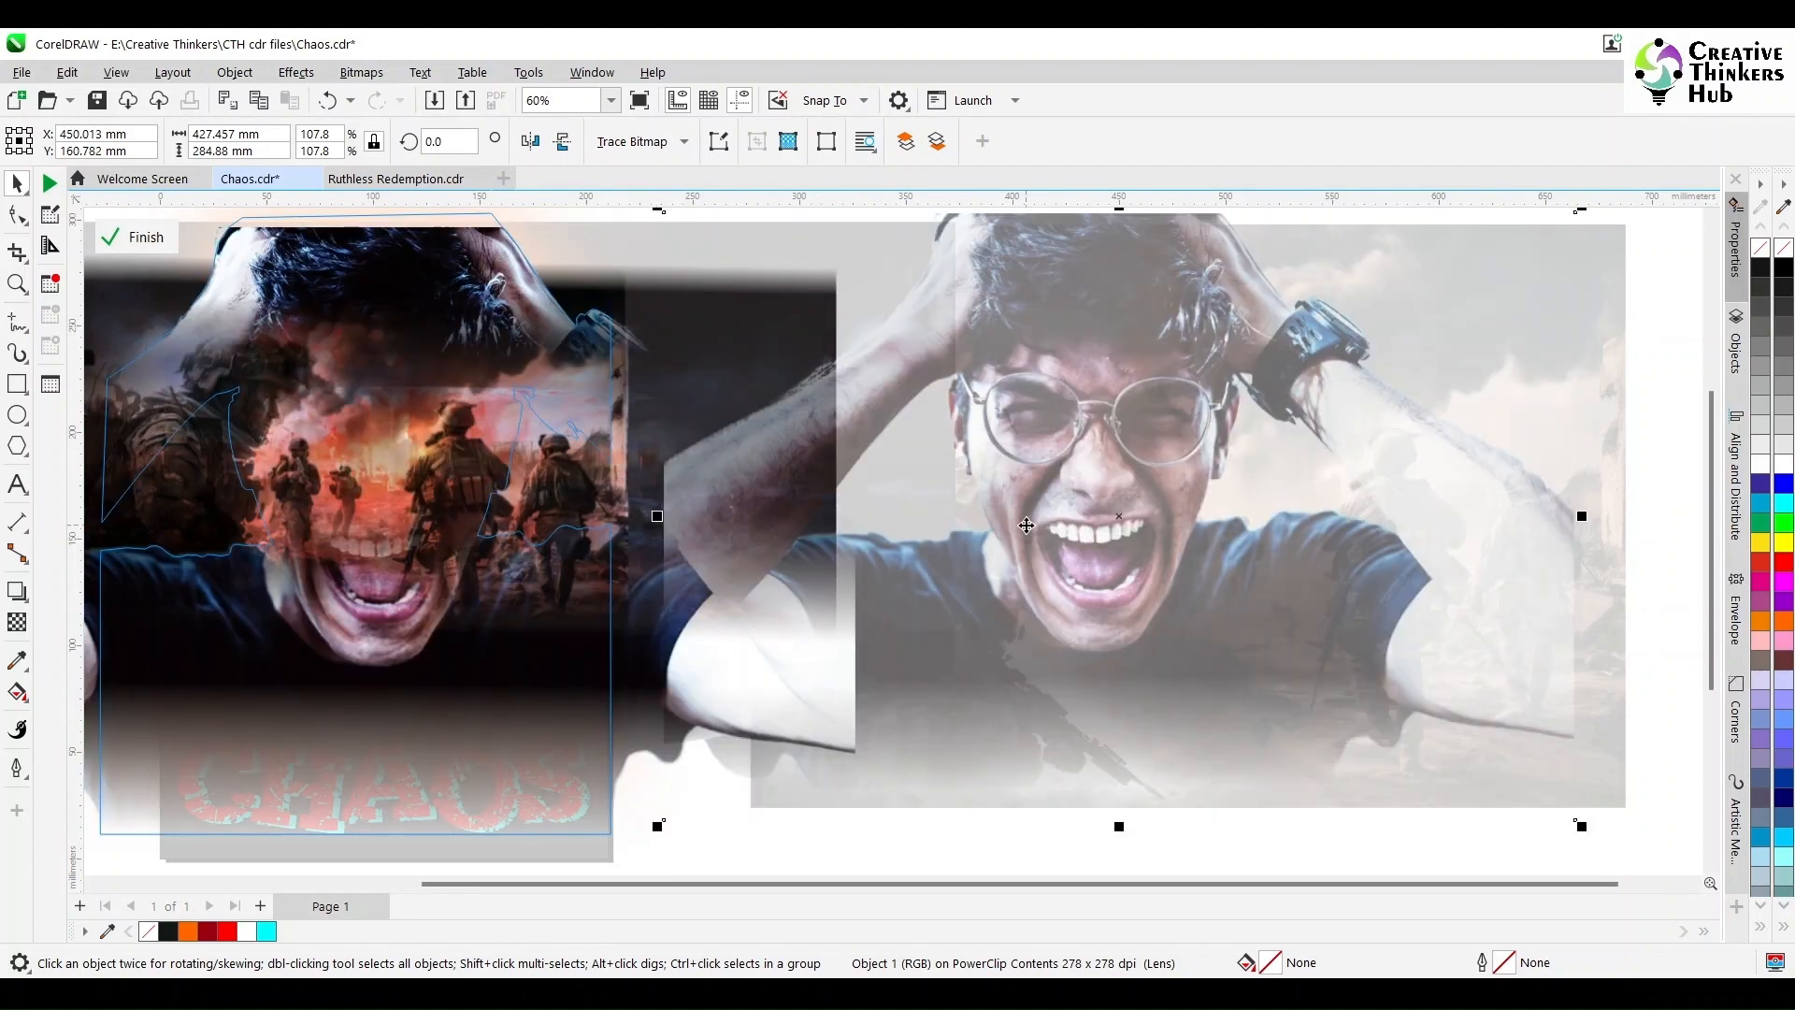
{"action": "key", "text": "ctrl+z"}
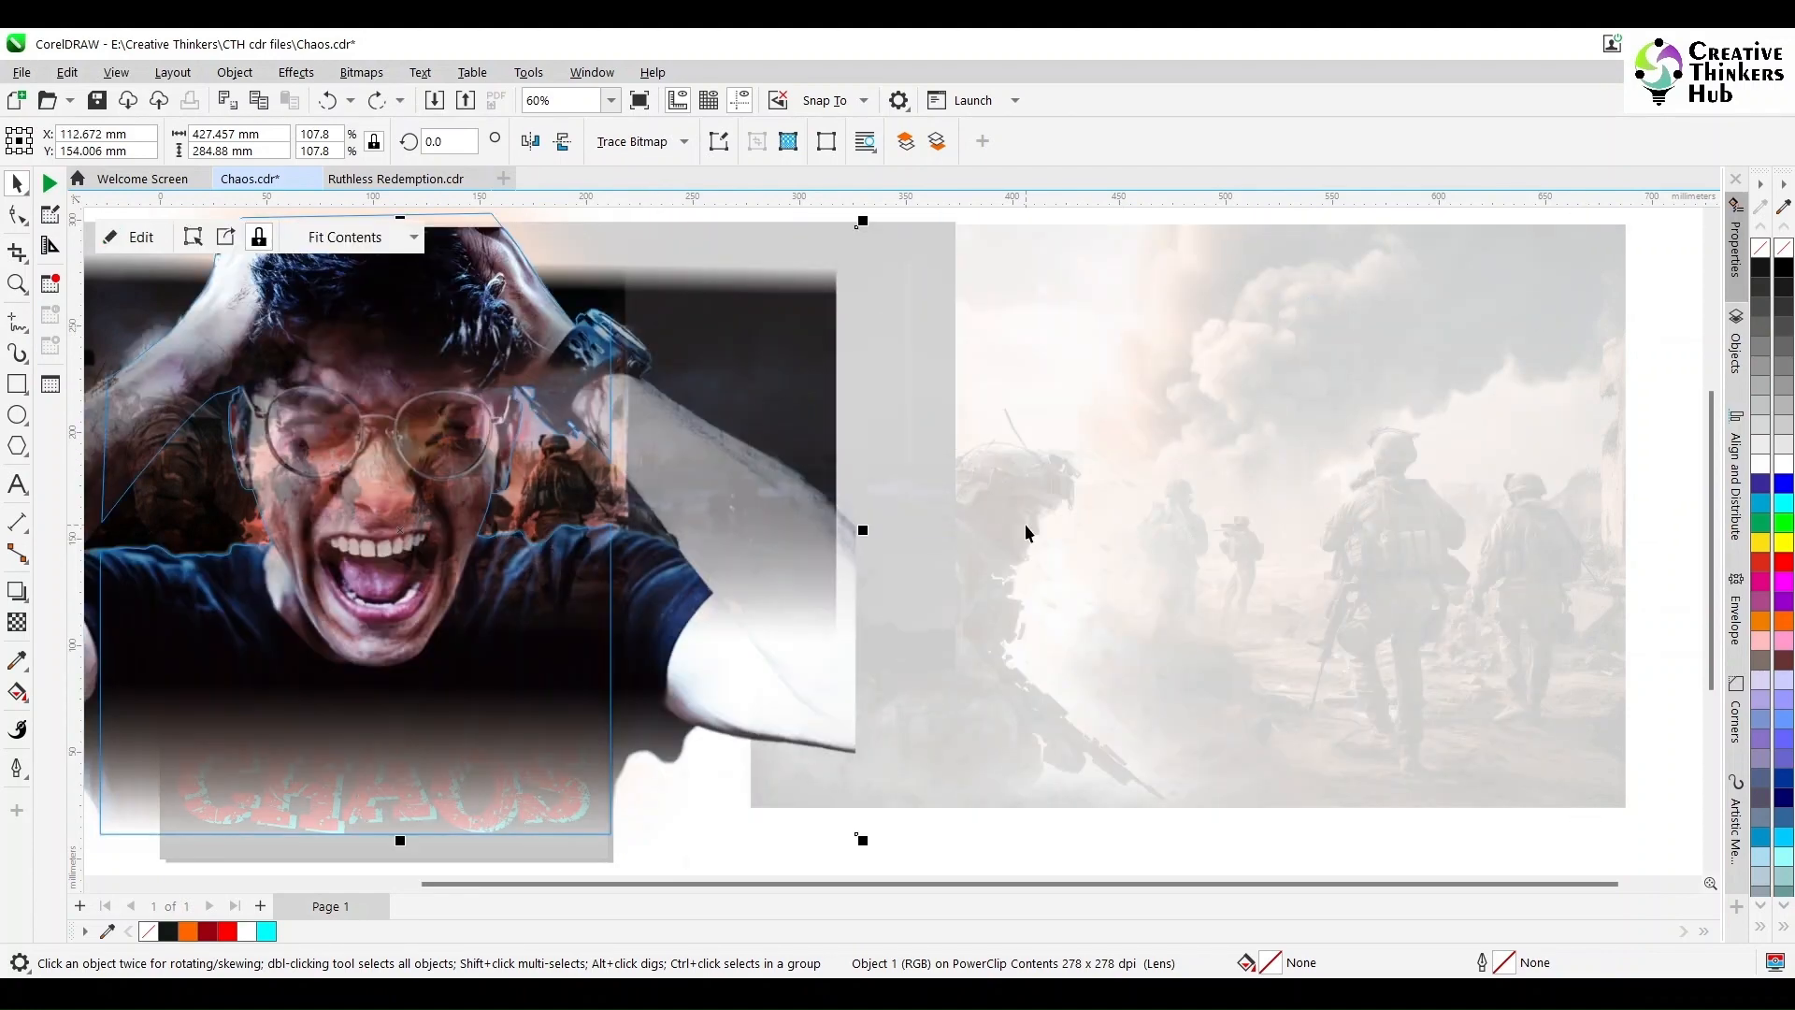
{"action": "left_click", "coordinate": [1027, 525], "text": "ctrl"}
{"action": "key", "text": "Escape"}
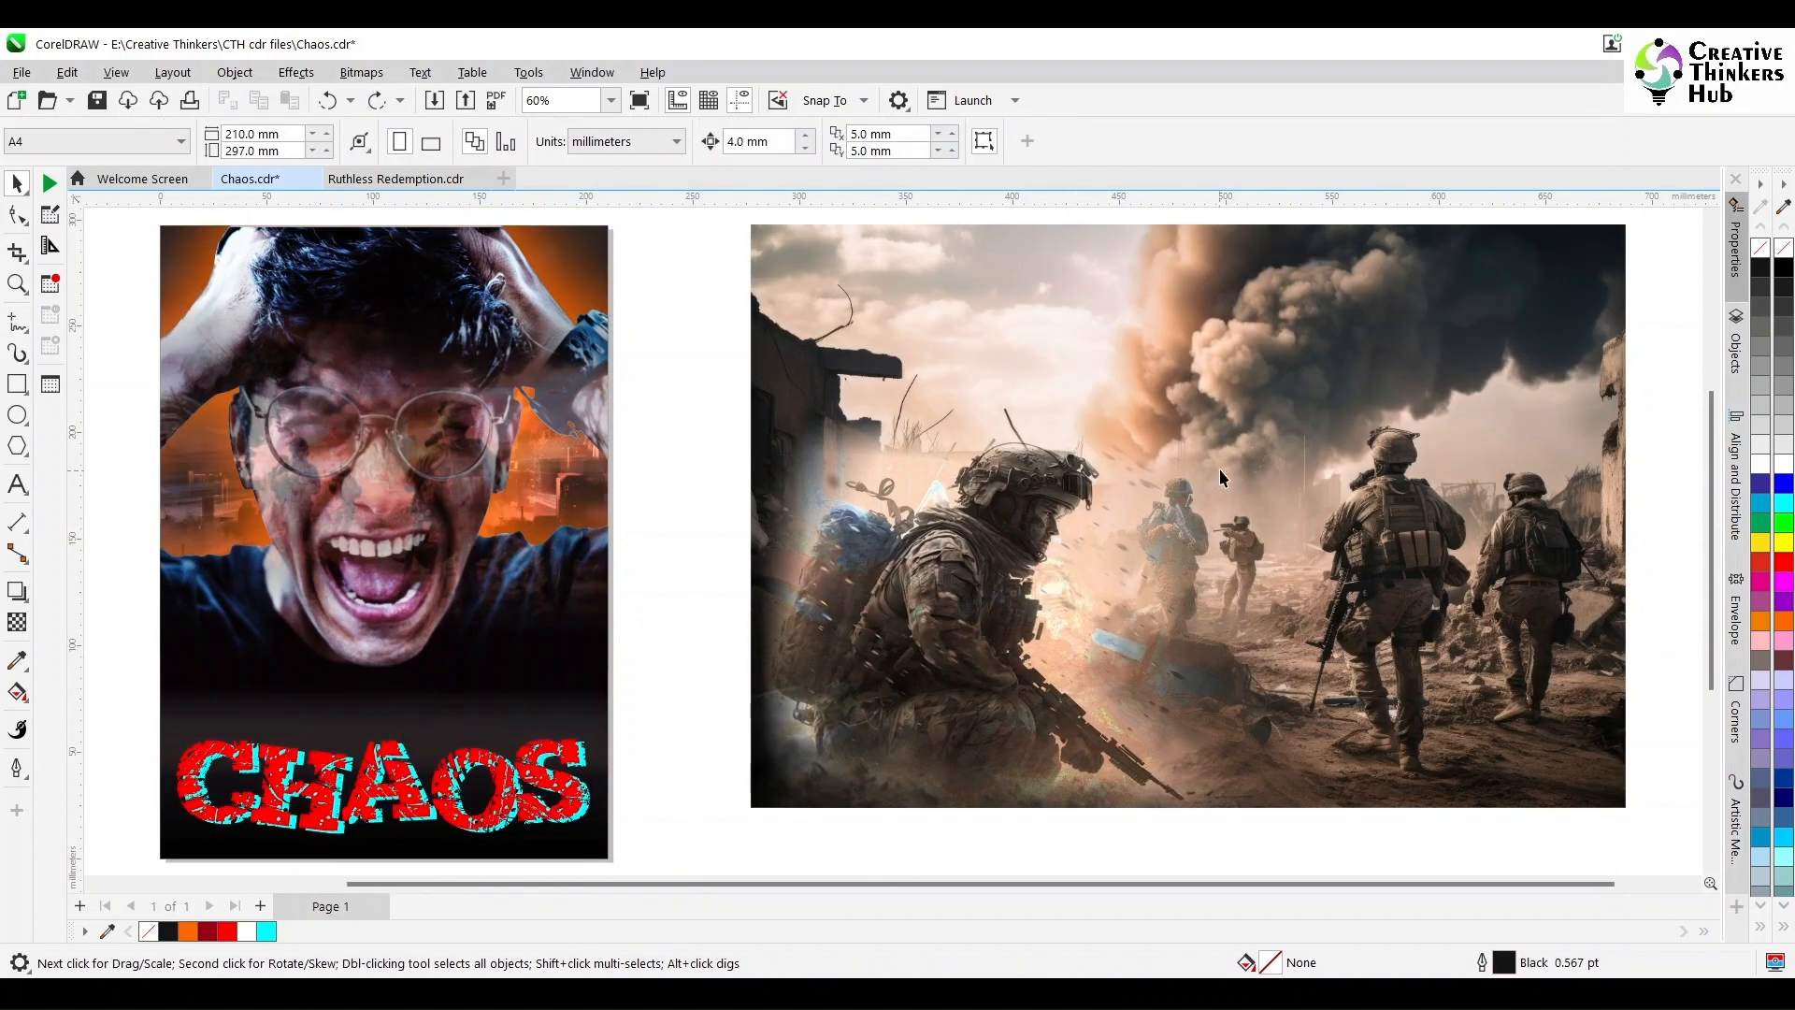
Copy the moment-city-was-hit-by-nuclear-bomb-digital-painting image from the Assignments folder into Chaos.cdr and enlarge it to about 456 by 204 mm
{"action": "left_click", "coordinate": [1296, 349]}
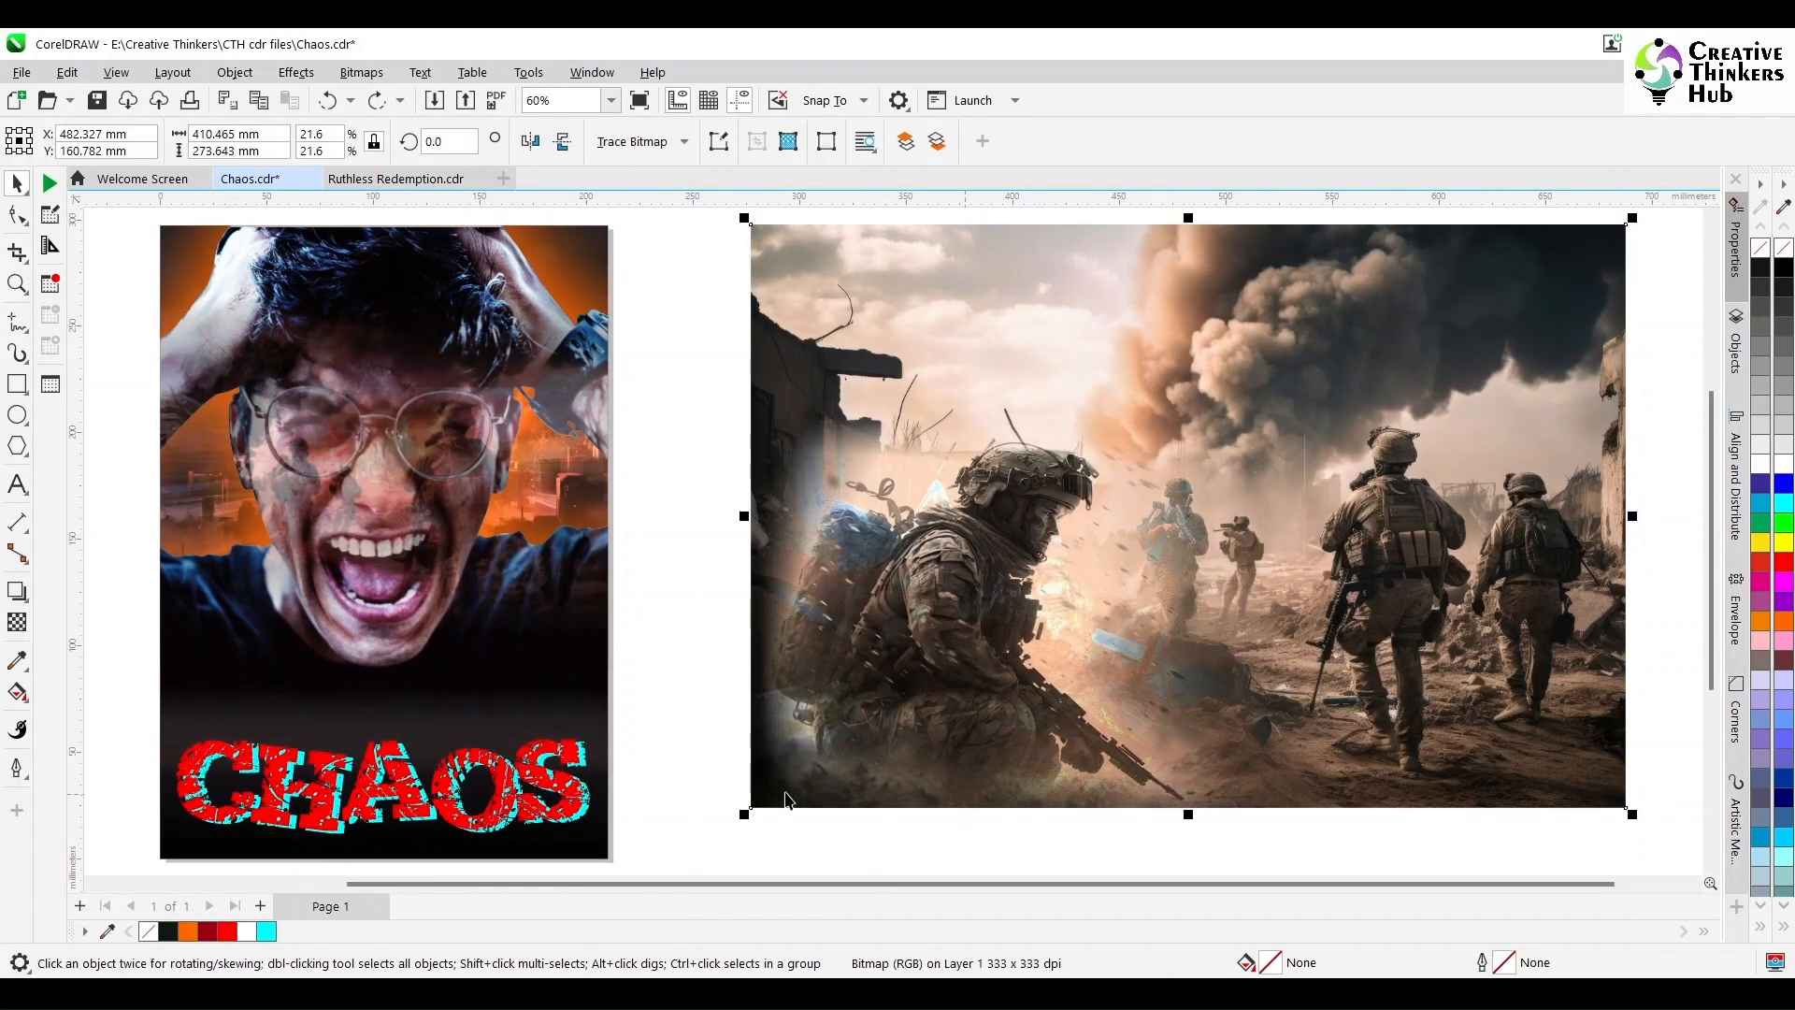
{"action": "mouse_move", "coordinate": [689, 965]}
{"action": "left_click", "coordinate": [696, 810]}
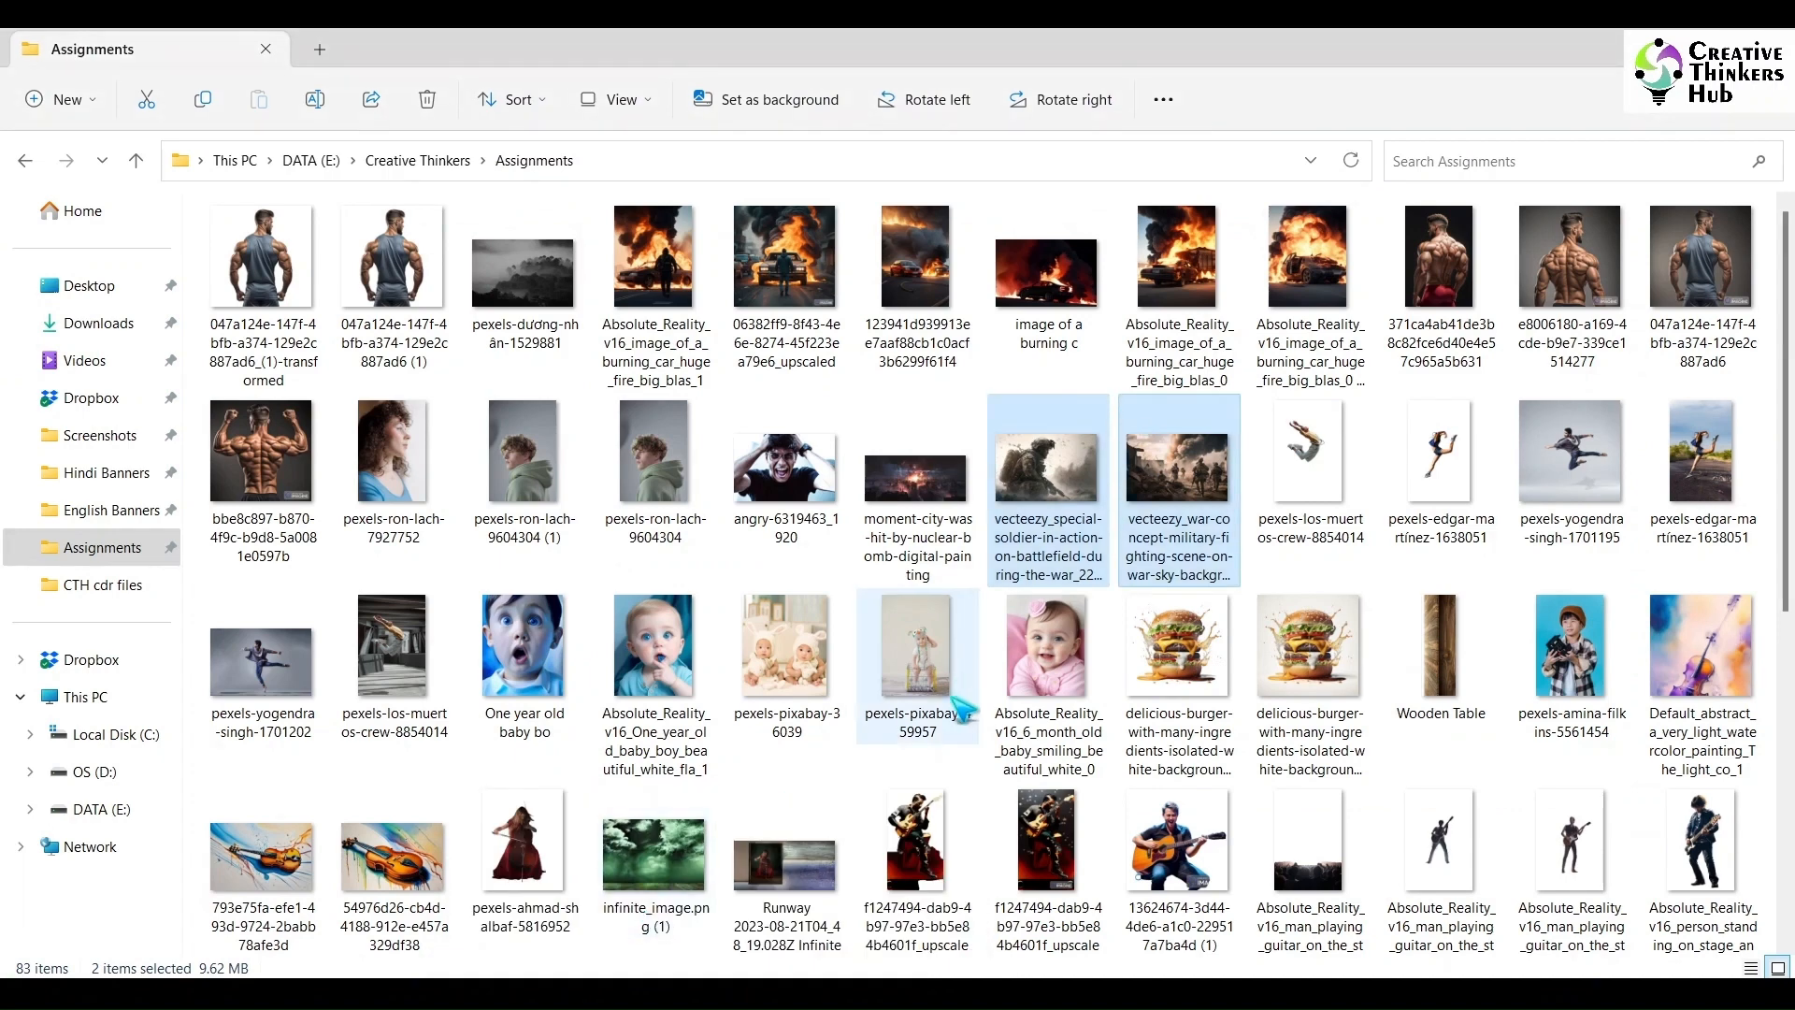
{"action": "left_click", "coordinate": [917, 495]}
{"action": "mouse_move", "coordinate": [977, 991]}
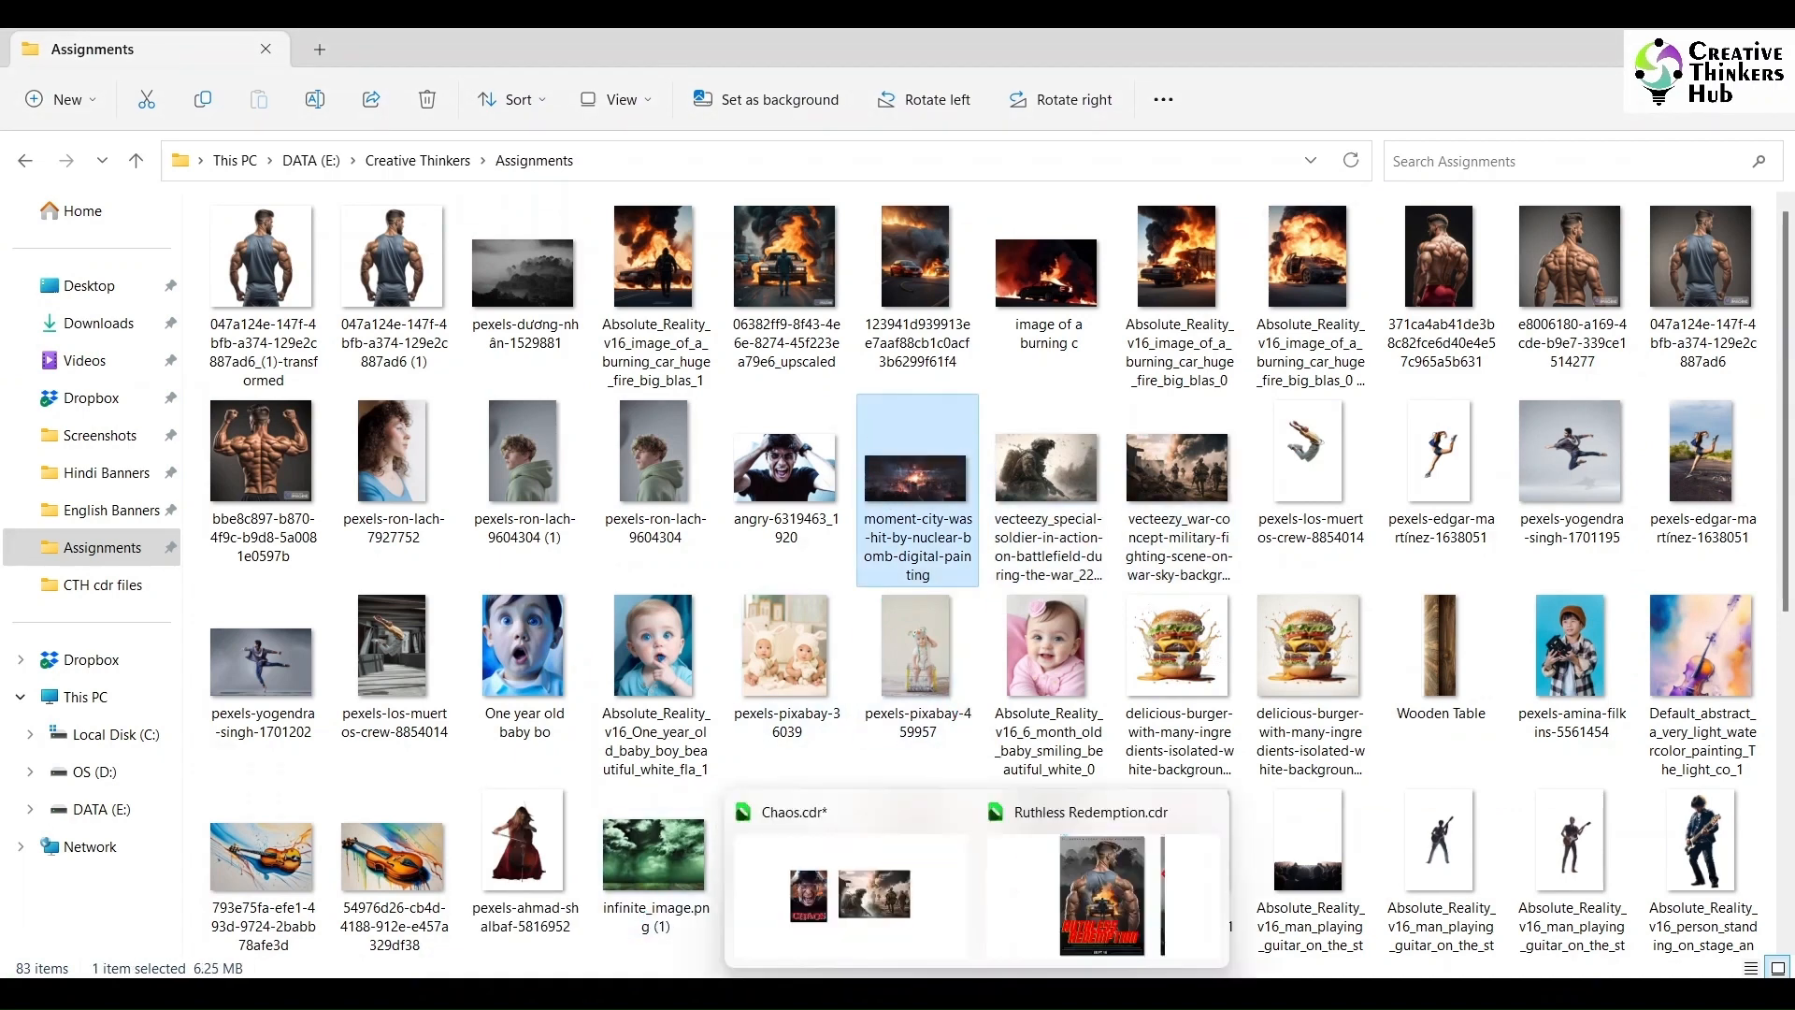
{"action": "left_click", "coordinate": [870, 892]}
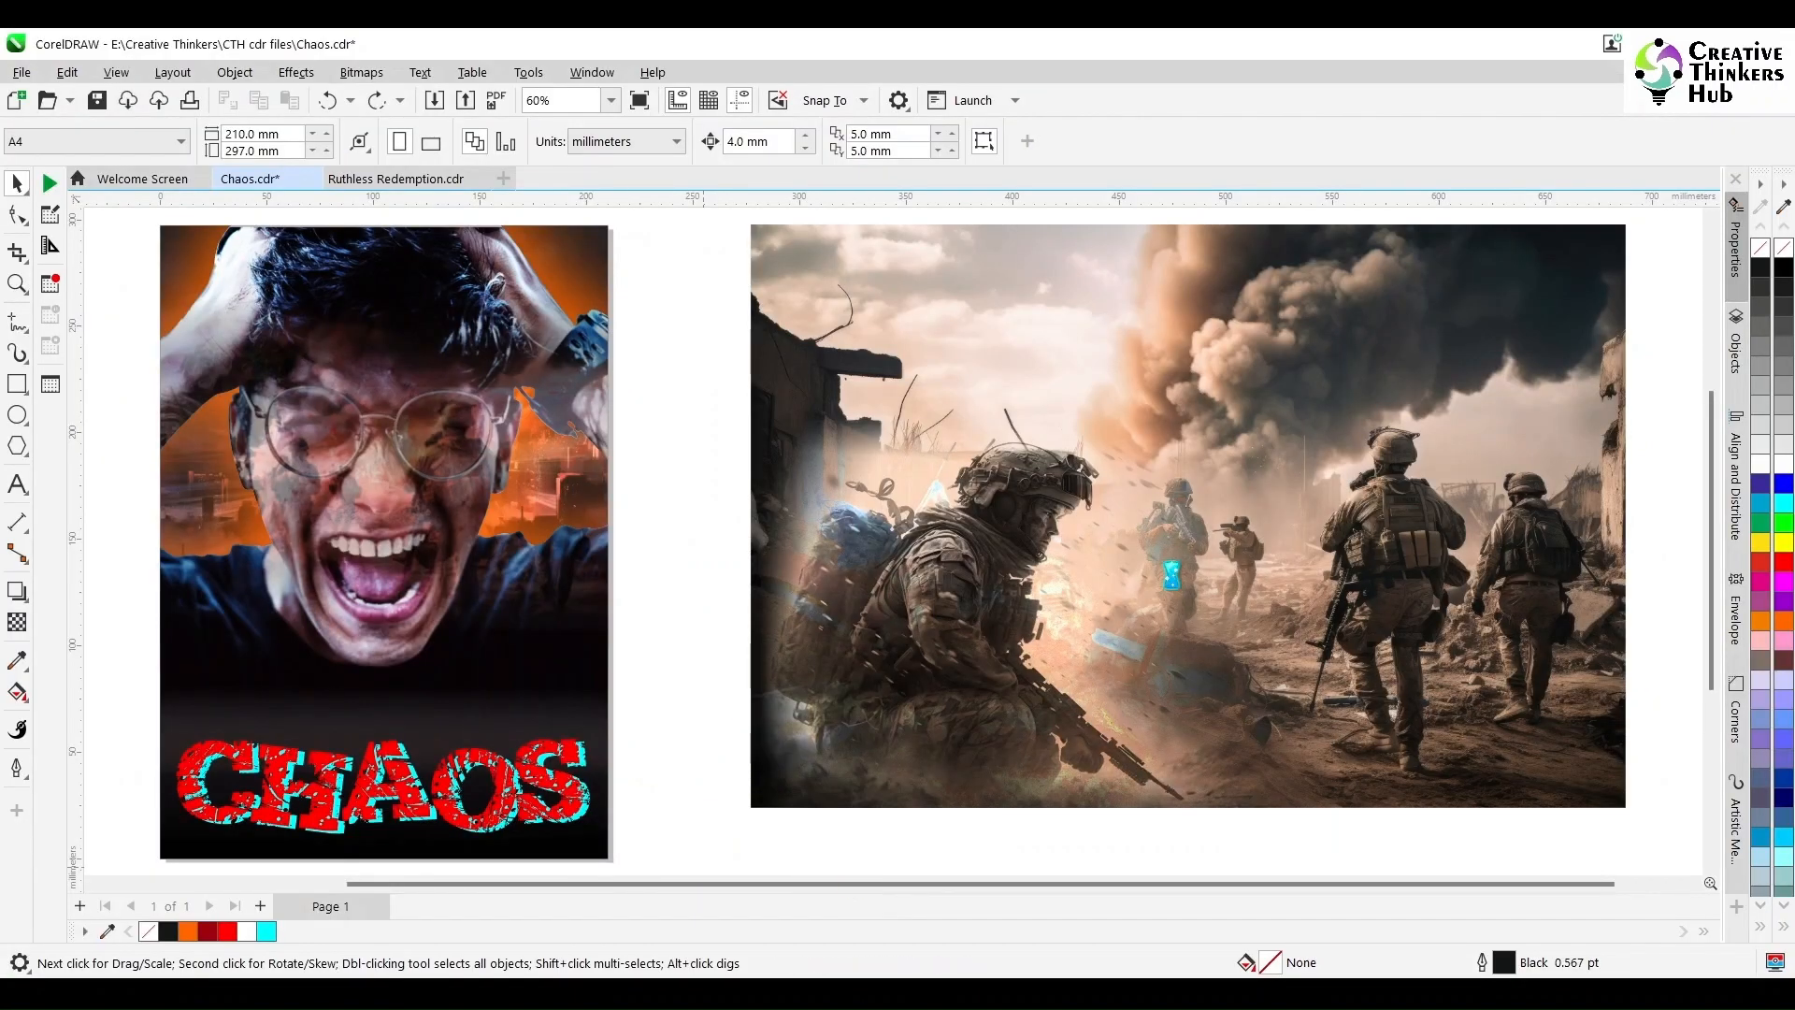
{"action": "key", "text": "ctrl+v"}
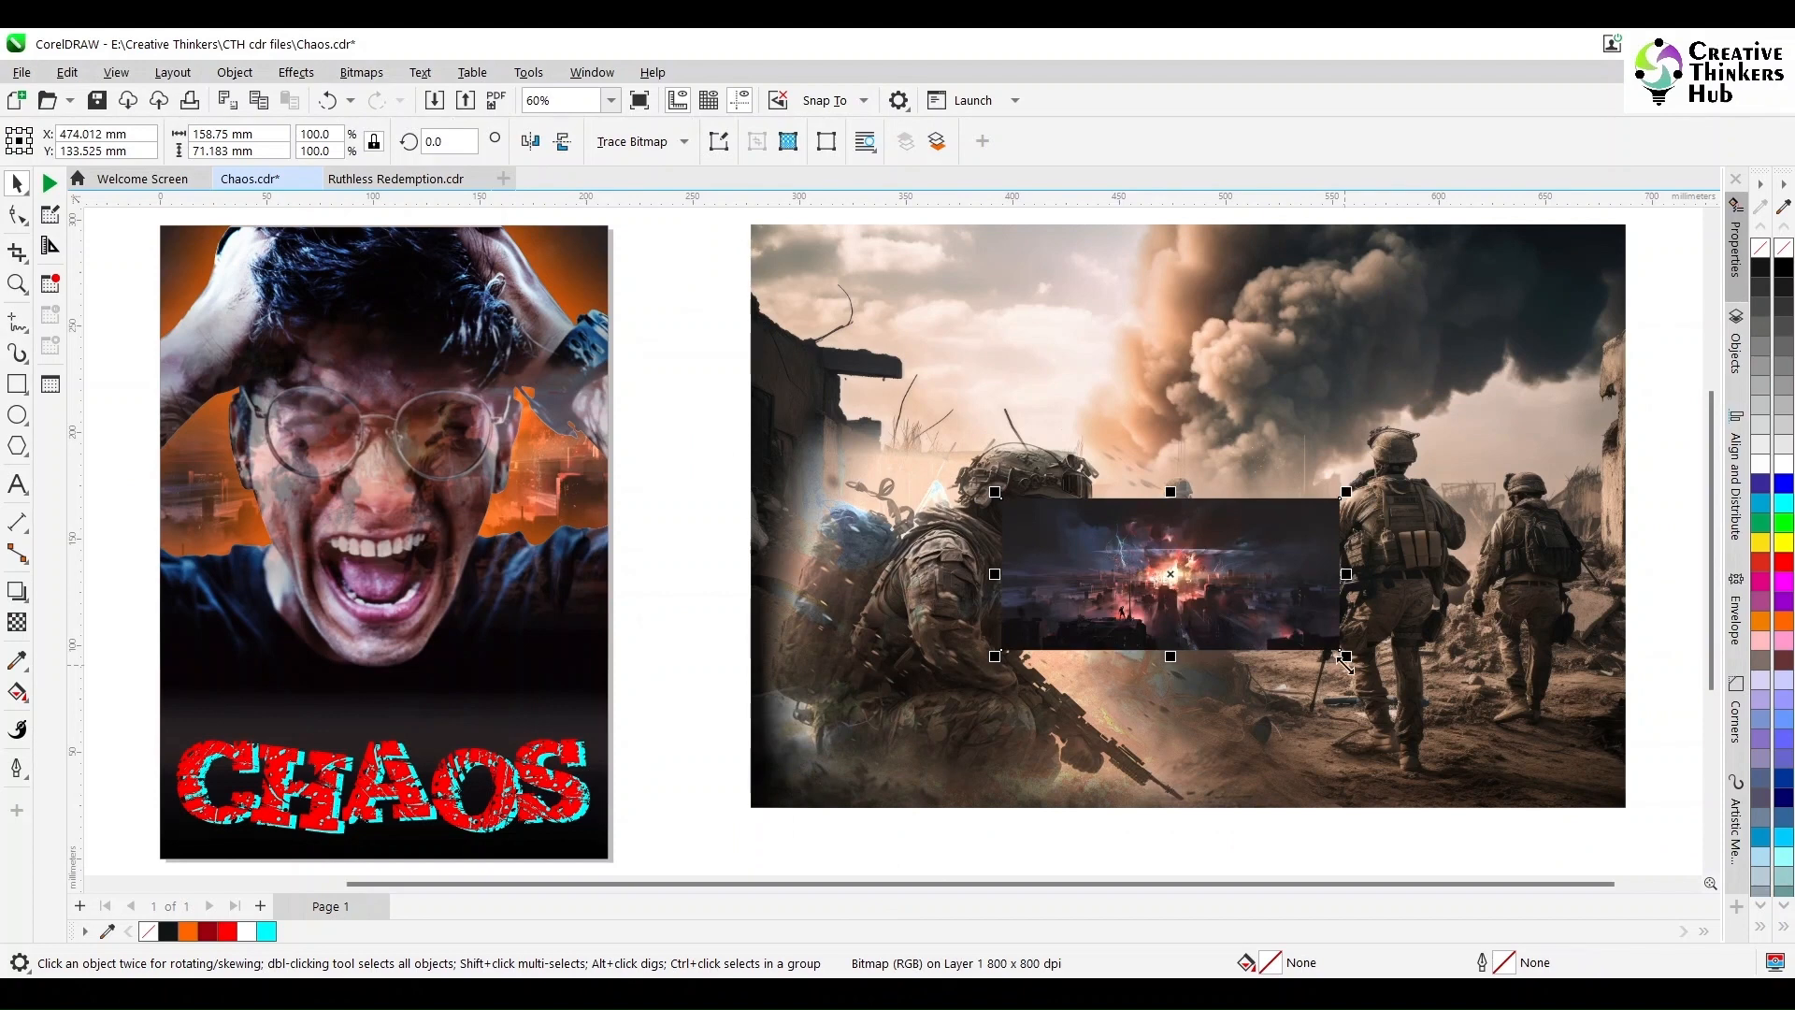
{"action": "left_click_drag", "start_coordinate": [1346, 657], "coordinate": [1711, 794]}
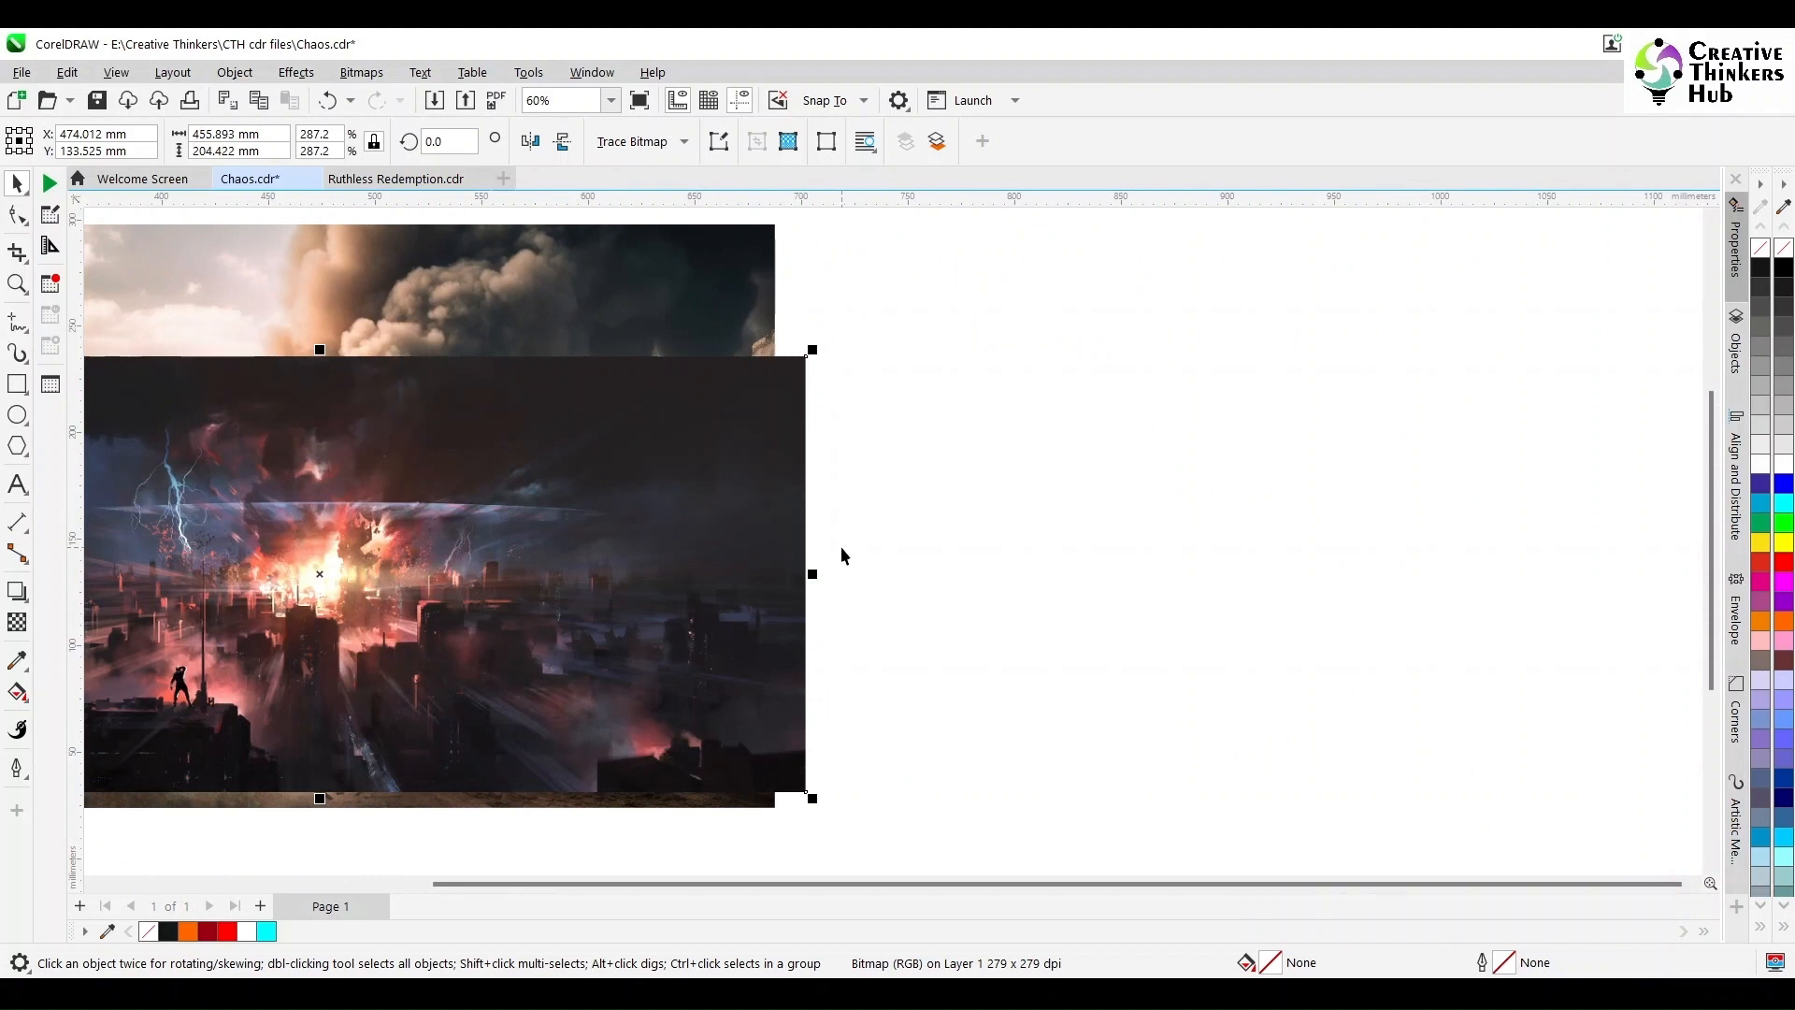
Send the nuclear-bomb city image behind the war scene and move it up to centre it vertically on the scene
{"action": "left_click", "coordinate": [849, 551]}
{"action": "left_click", "coordinate": [701, 481]}
{"action": "key", "text": "shift+Page_Down"}
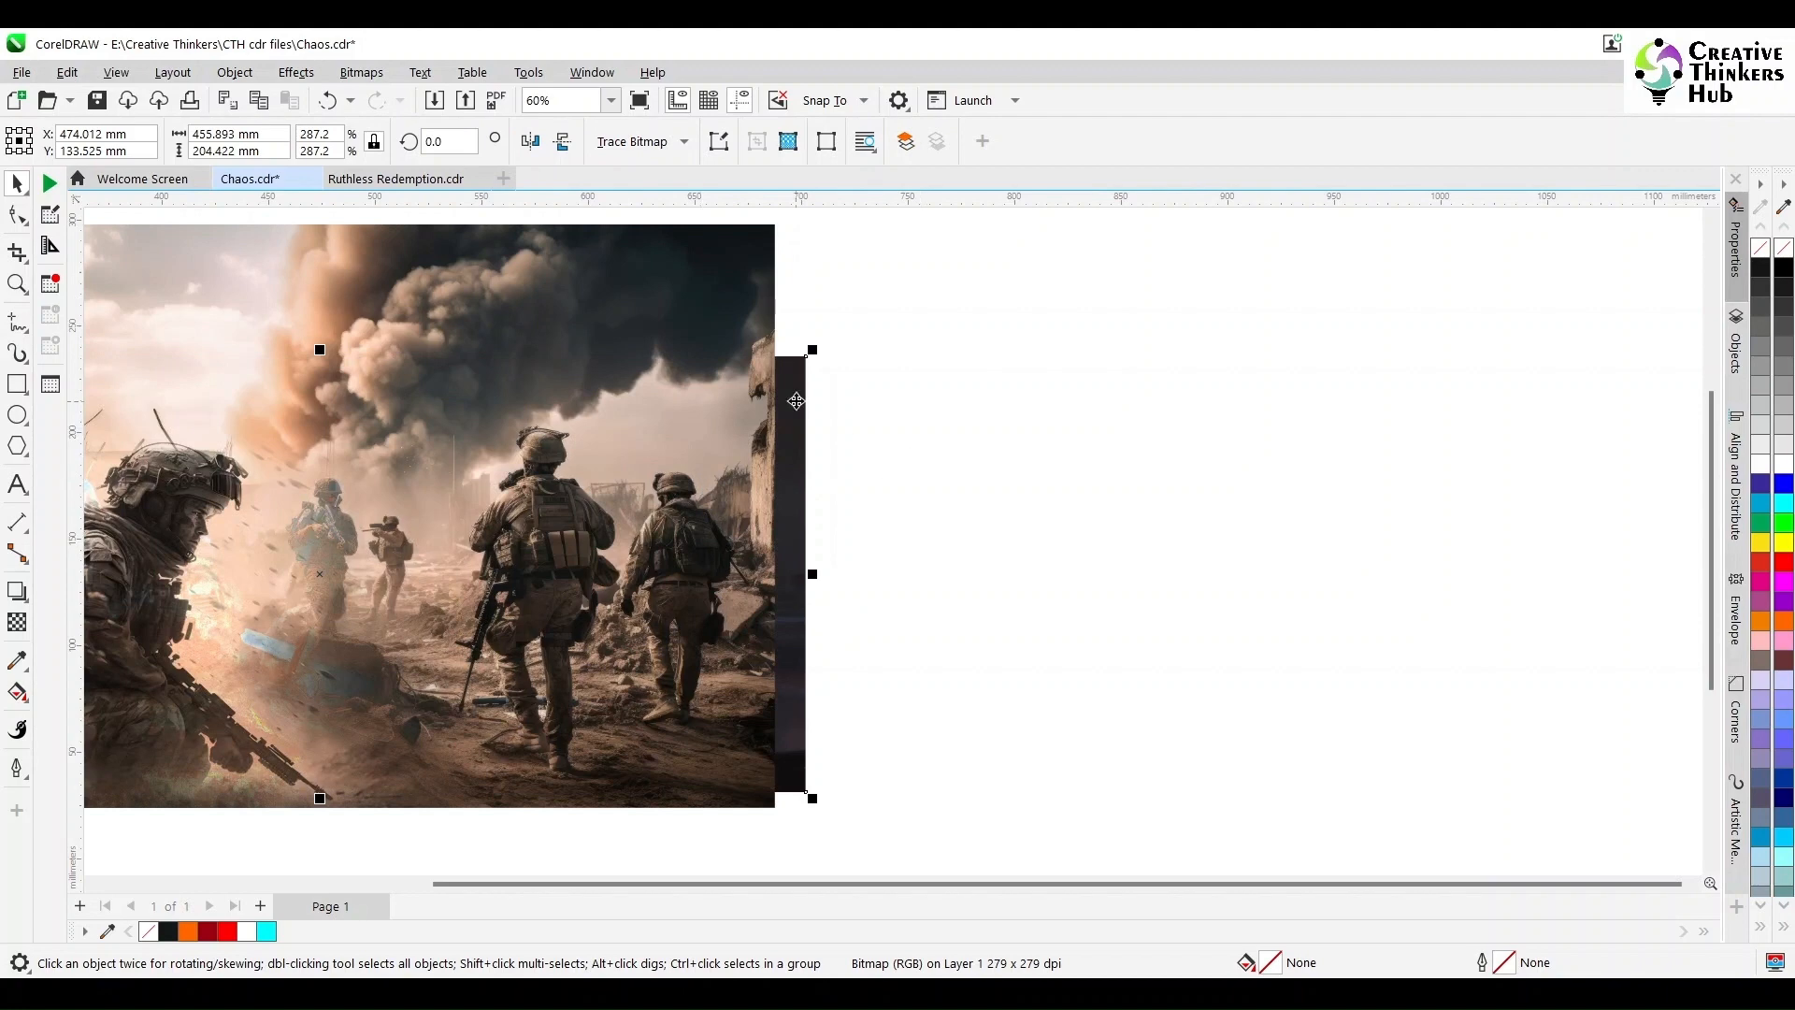
{"action": "left_click_drag", "start_coordinate": [795, 401], "coordinate": [794, 348]}
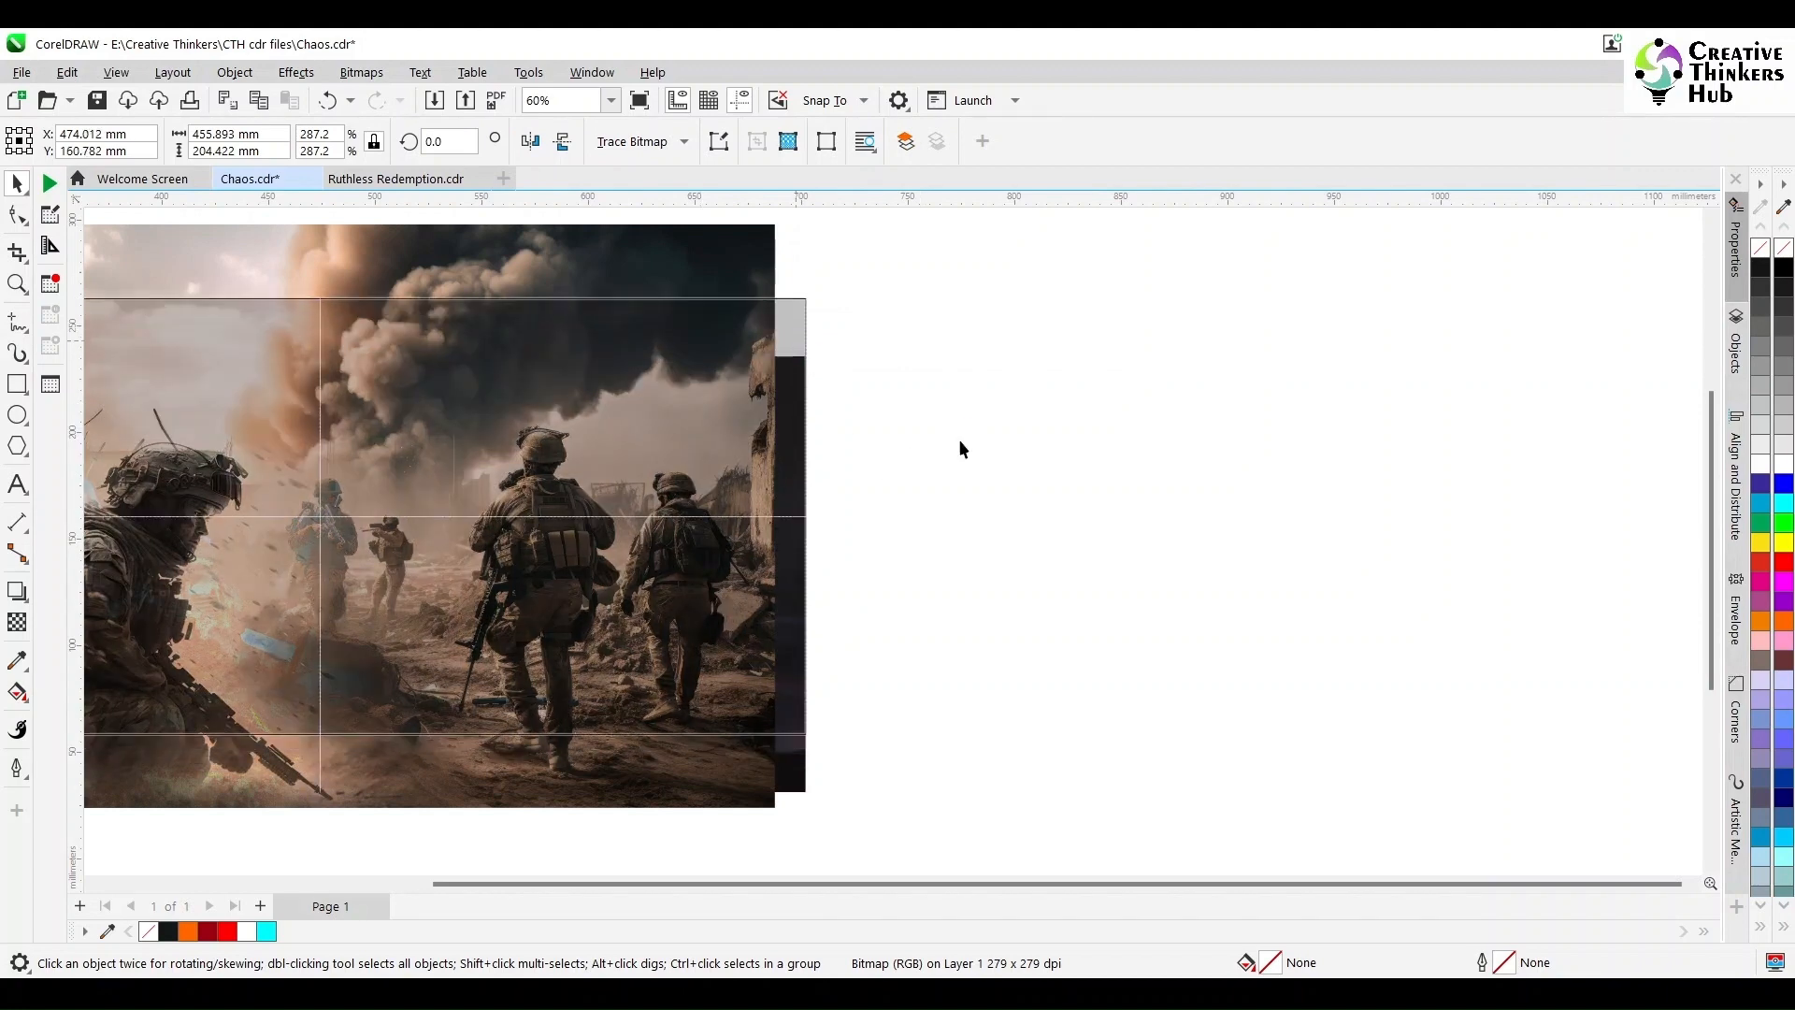
Select the war scene together with the kneeling soldier image and convert both into a single 300 dpi RGB bitmap
{"action": "left_click", "coordinate": [639, 408]}
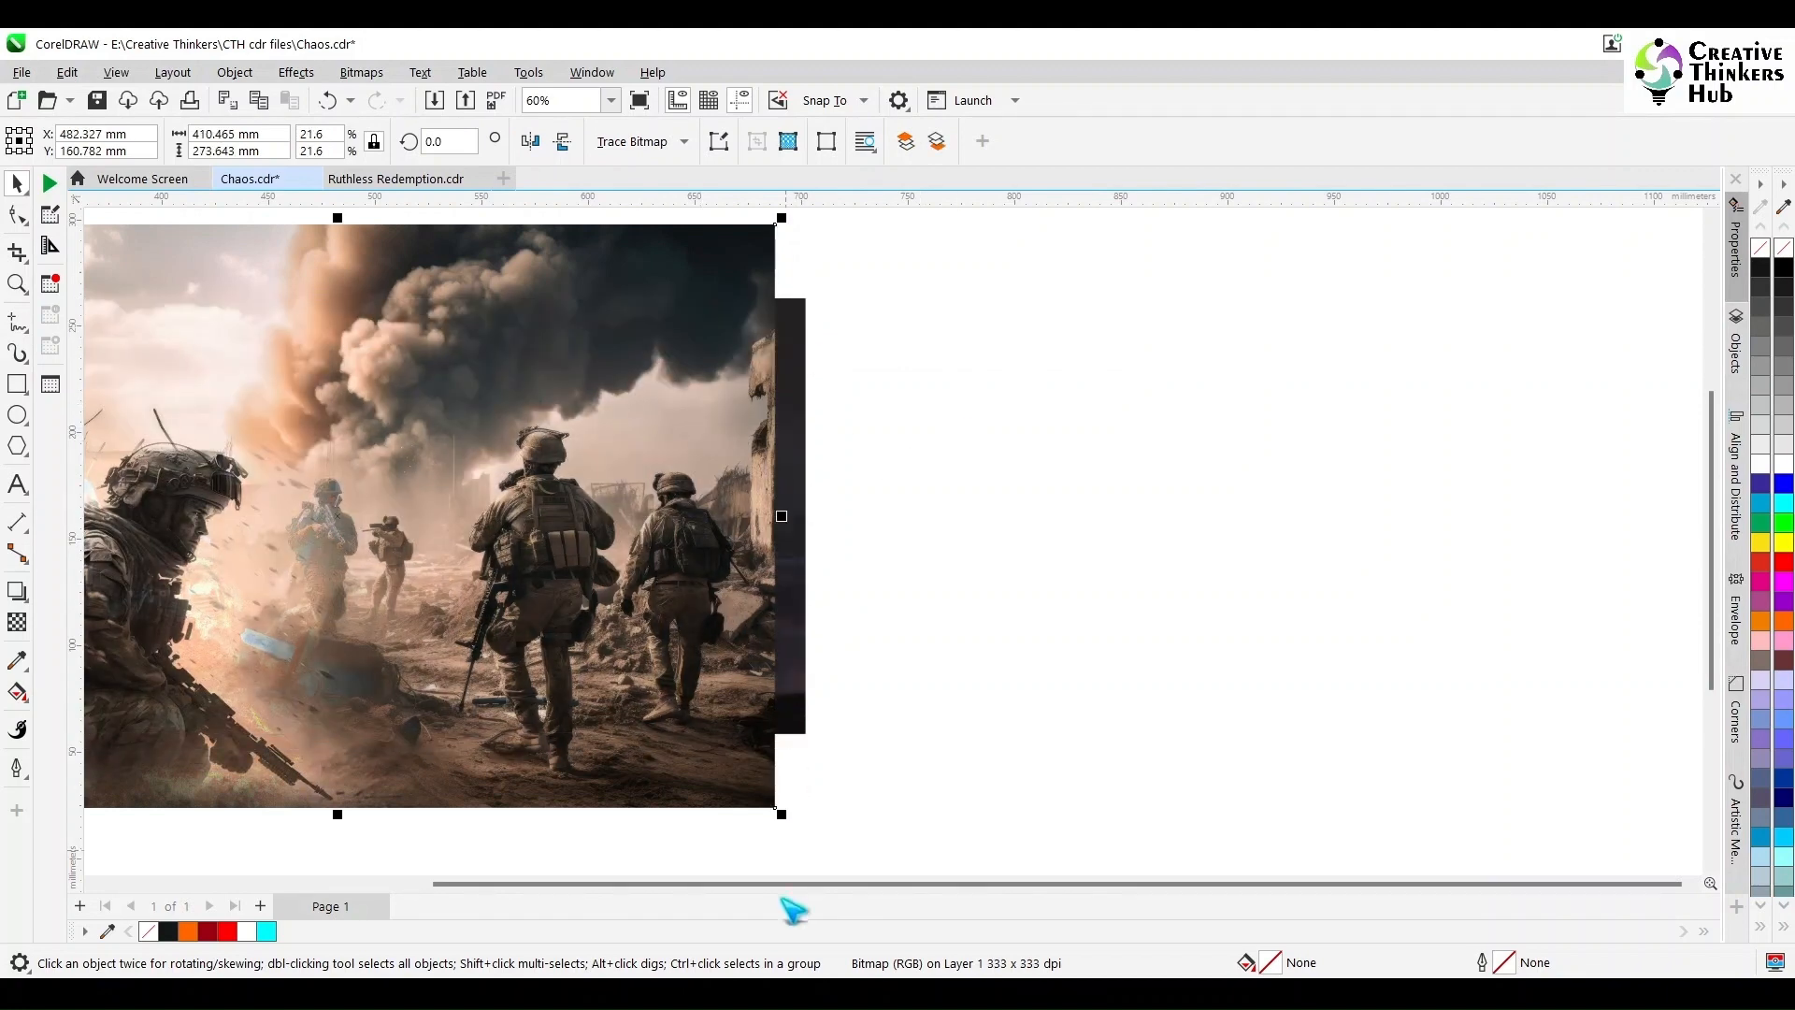
{"action": "left_click_drag", "start_coordinate": [450, 884], "coordinate": [375, 885]}
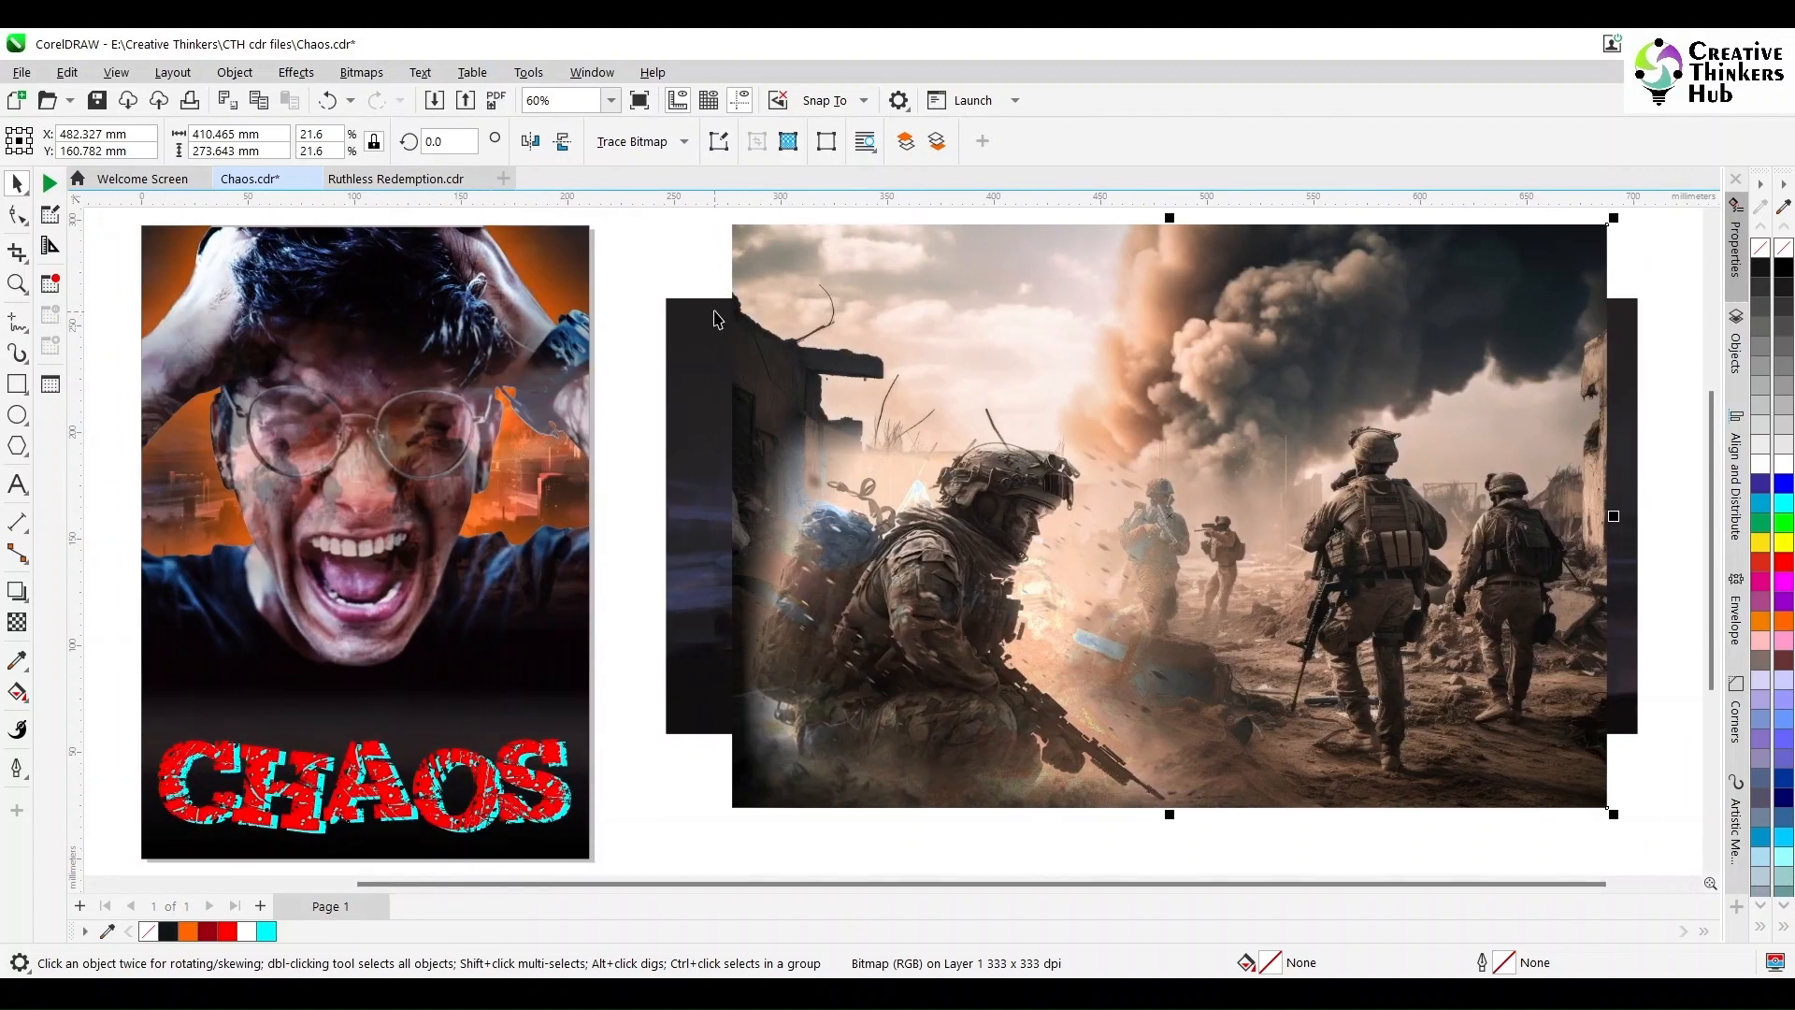
{"action": "left_click", "coordinate": [698, 267]}
{"action": "left_click", "coordinate": [879, 596]}
{"action": "left_click", "coordinate": [1082, 298], "text": "shift"}
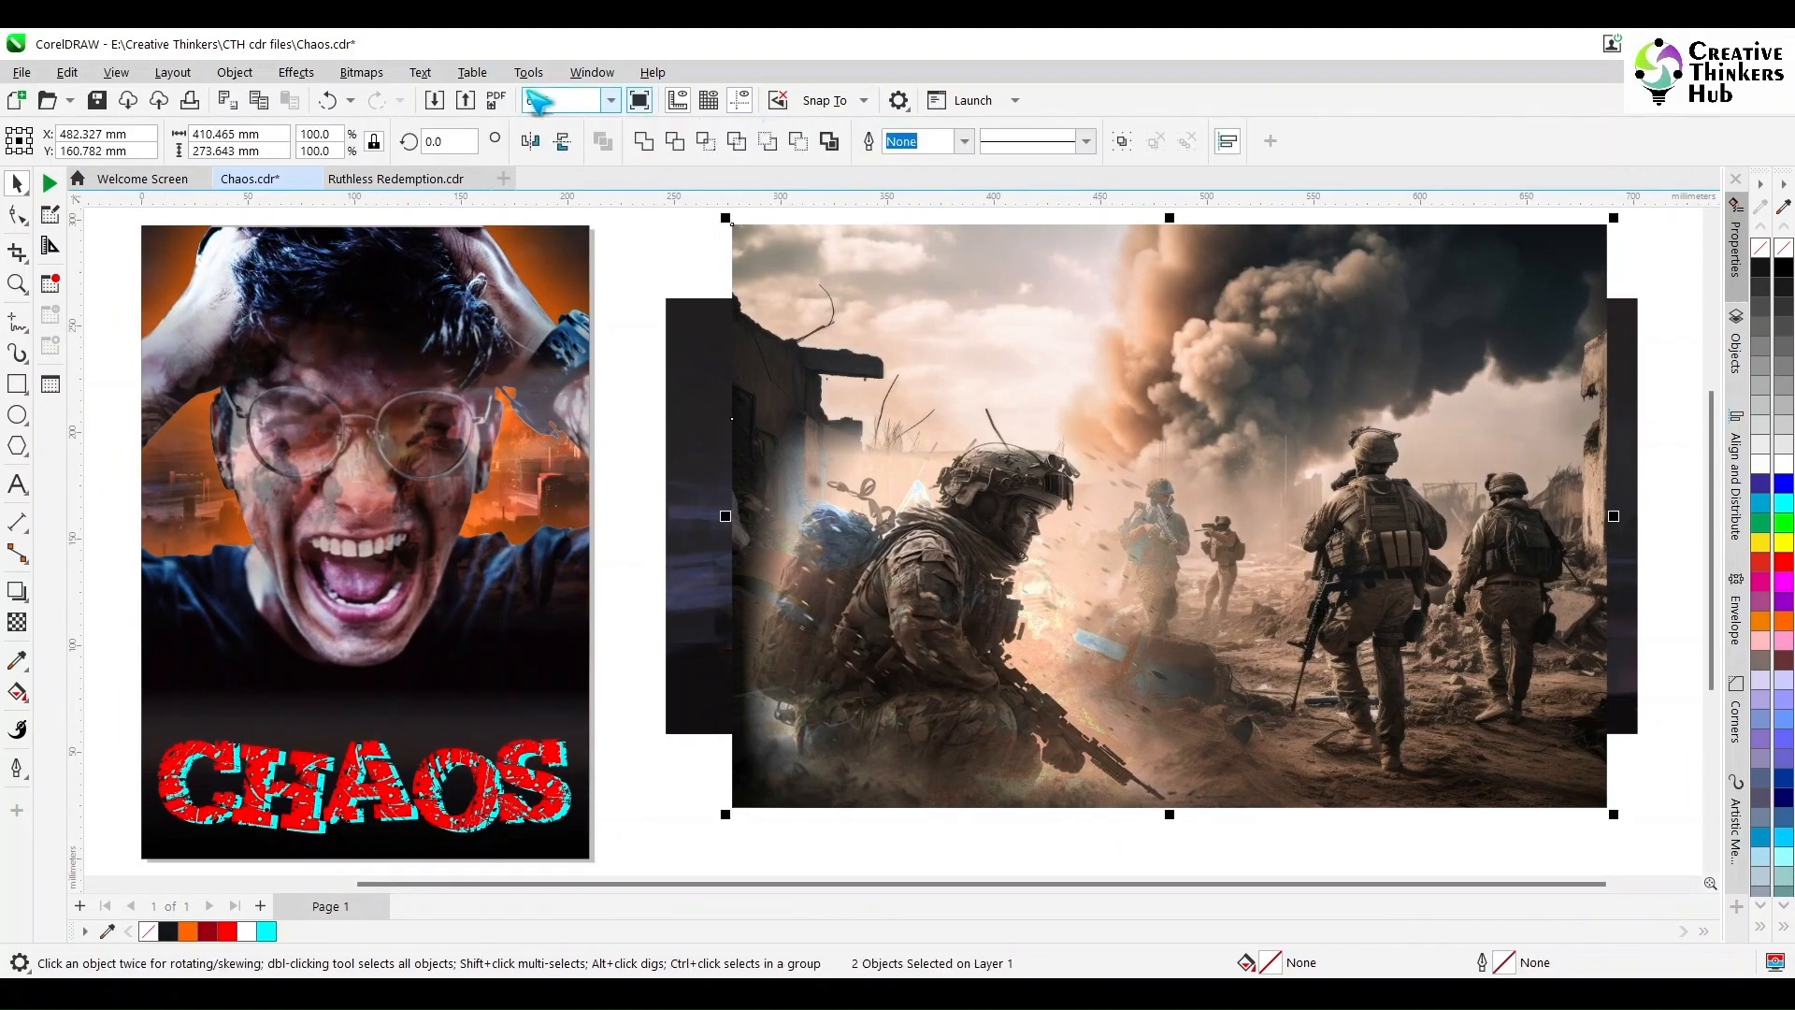
{"action": "left_click", "coordinate": [361, 72]}
{"action": "left_click", "coordinate": [420, 100]}
{"action": "left_click", "coordinate": [955, 615]}
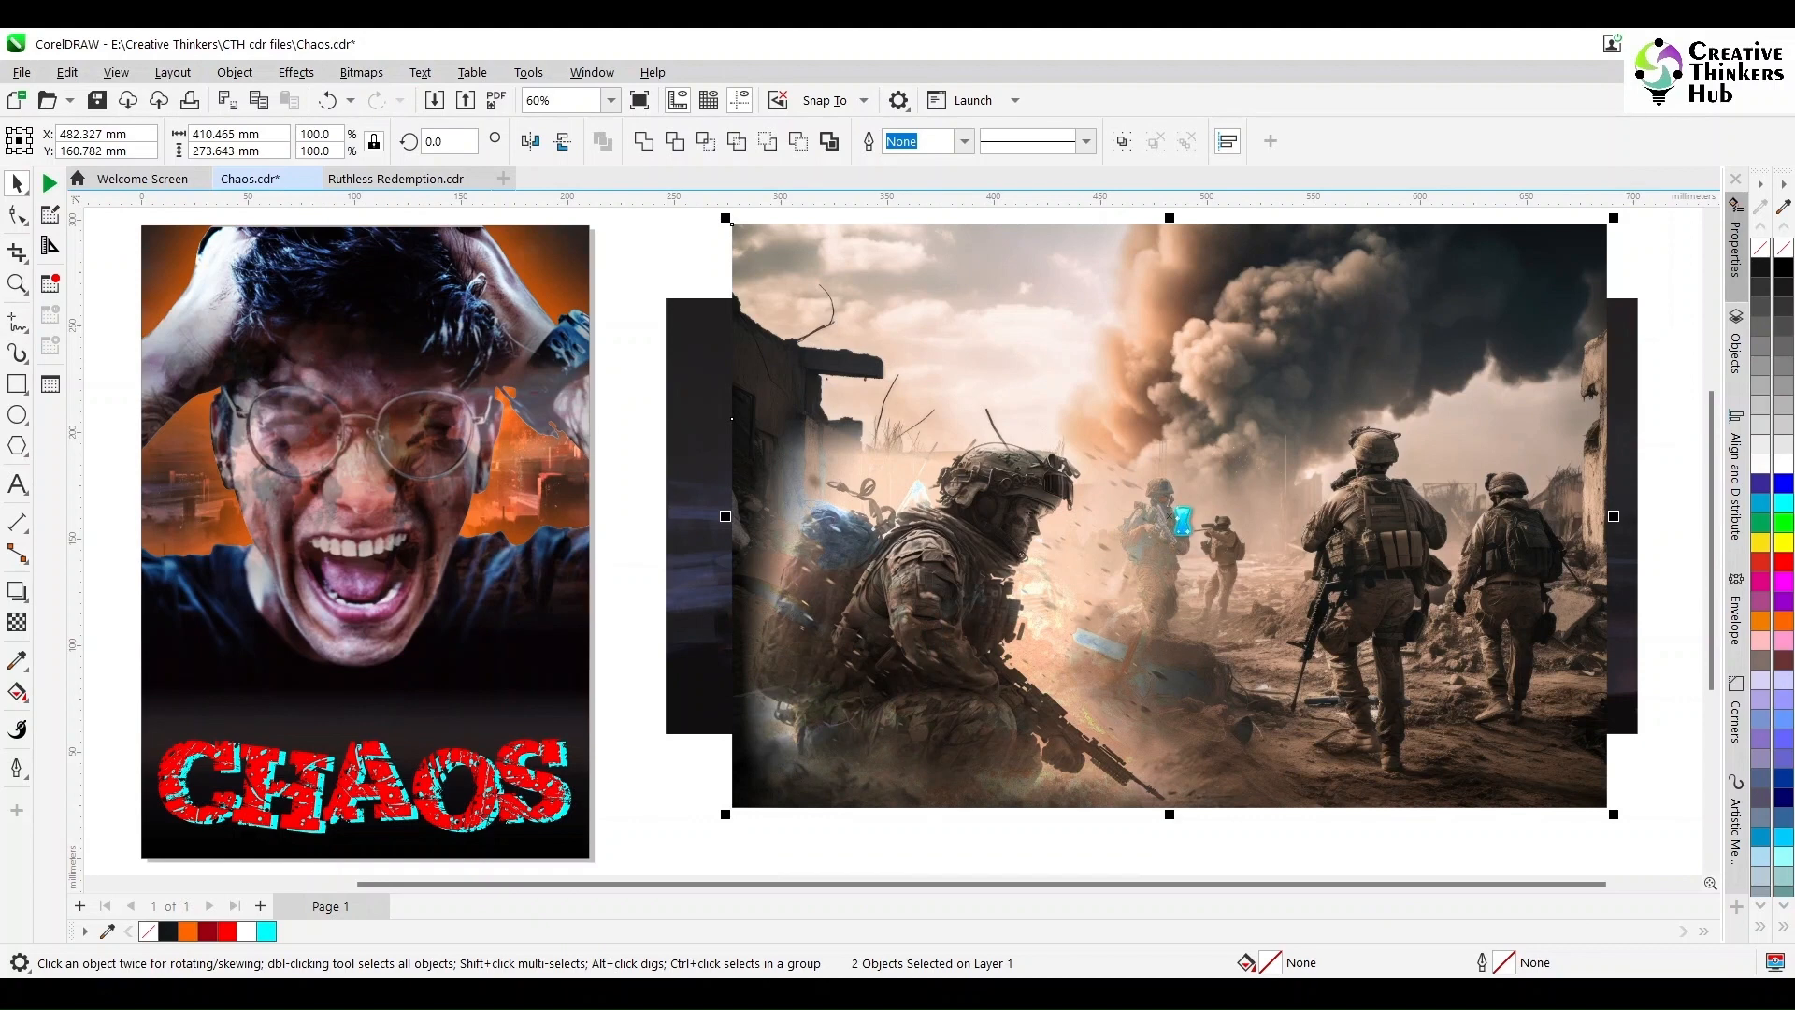
Bring the nuclear-bomb city image in front of the war scene and, after trying Difference, set its transparency merge mode to Multiply
{"action": "left_click", "coordinate": [686, 404]}
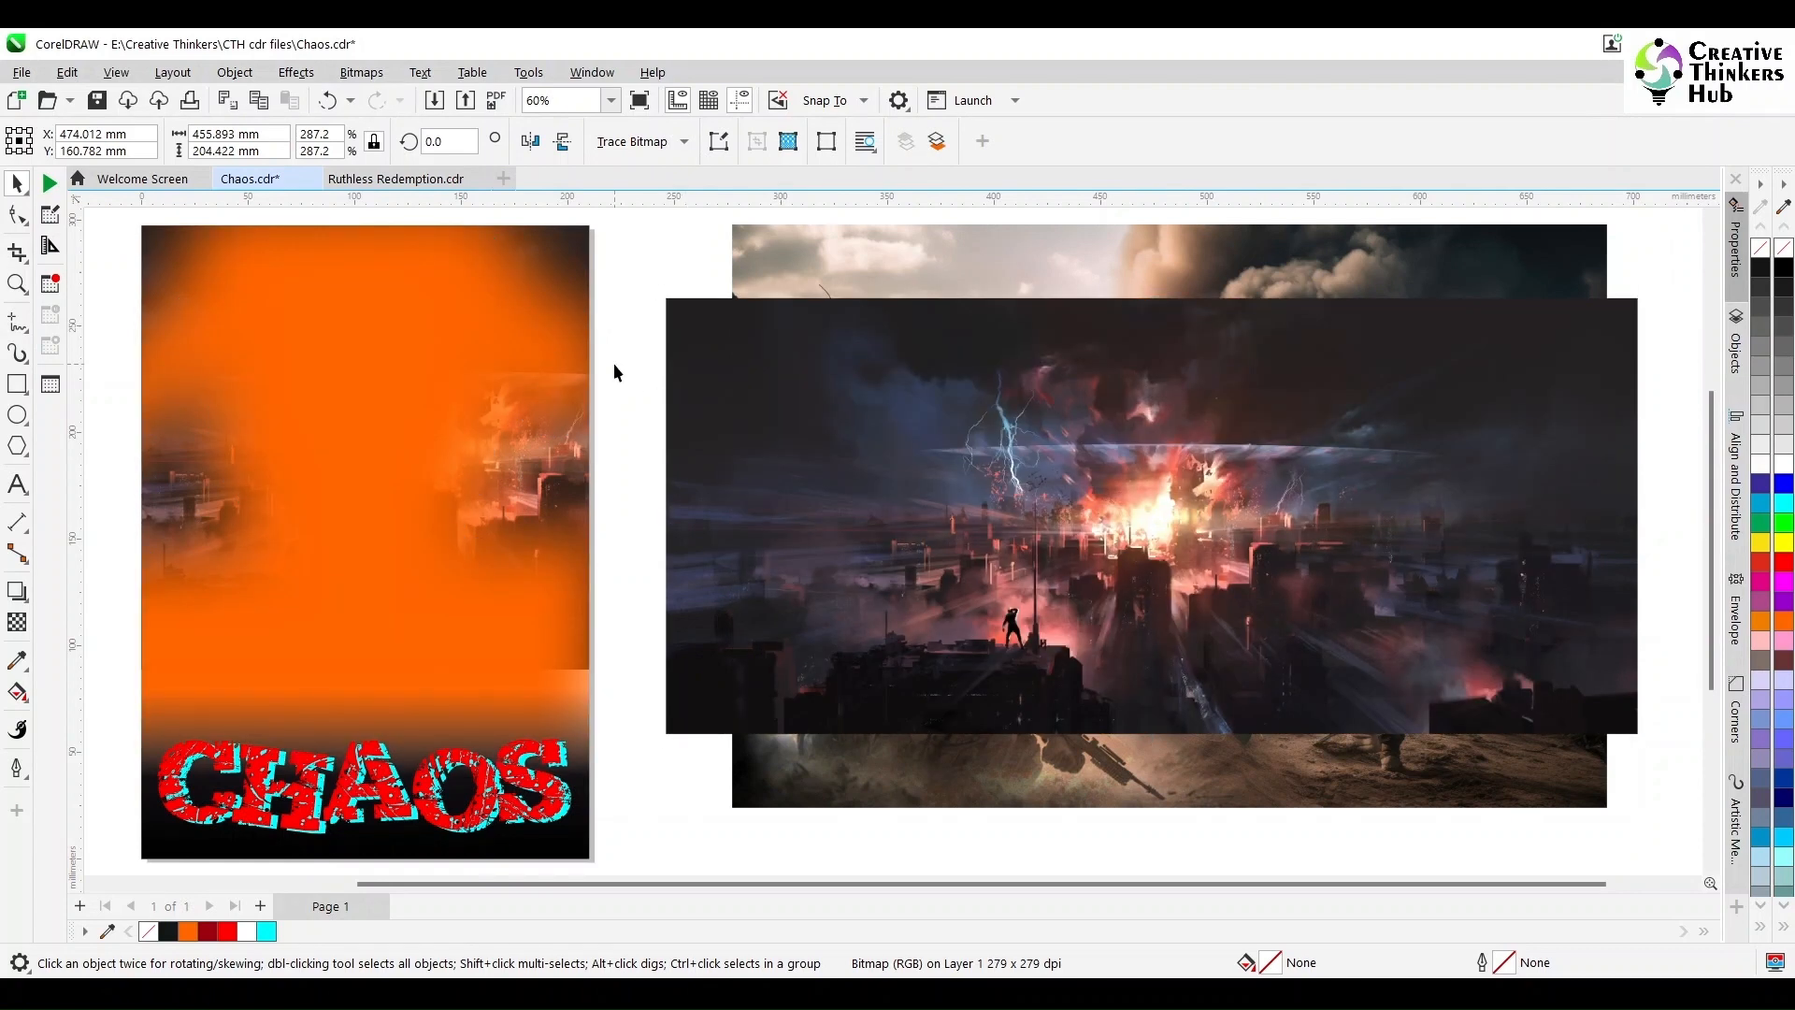
{"action": "left_click", "coordinate": [614, 366]}
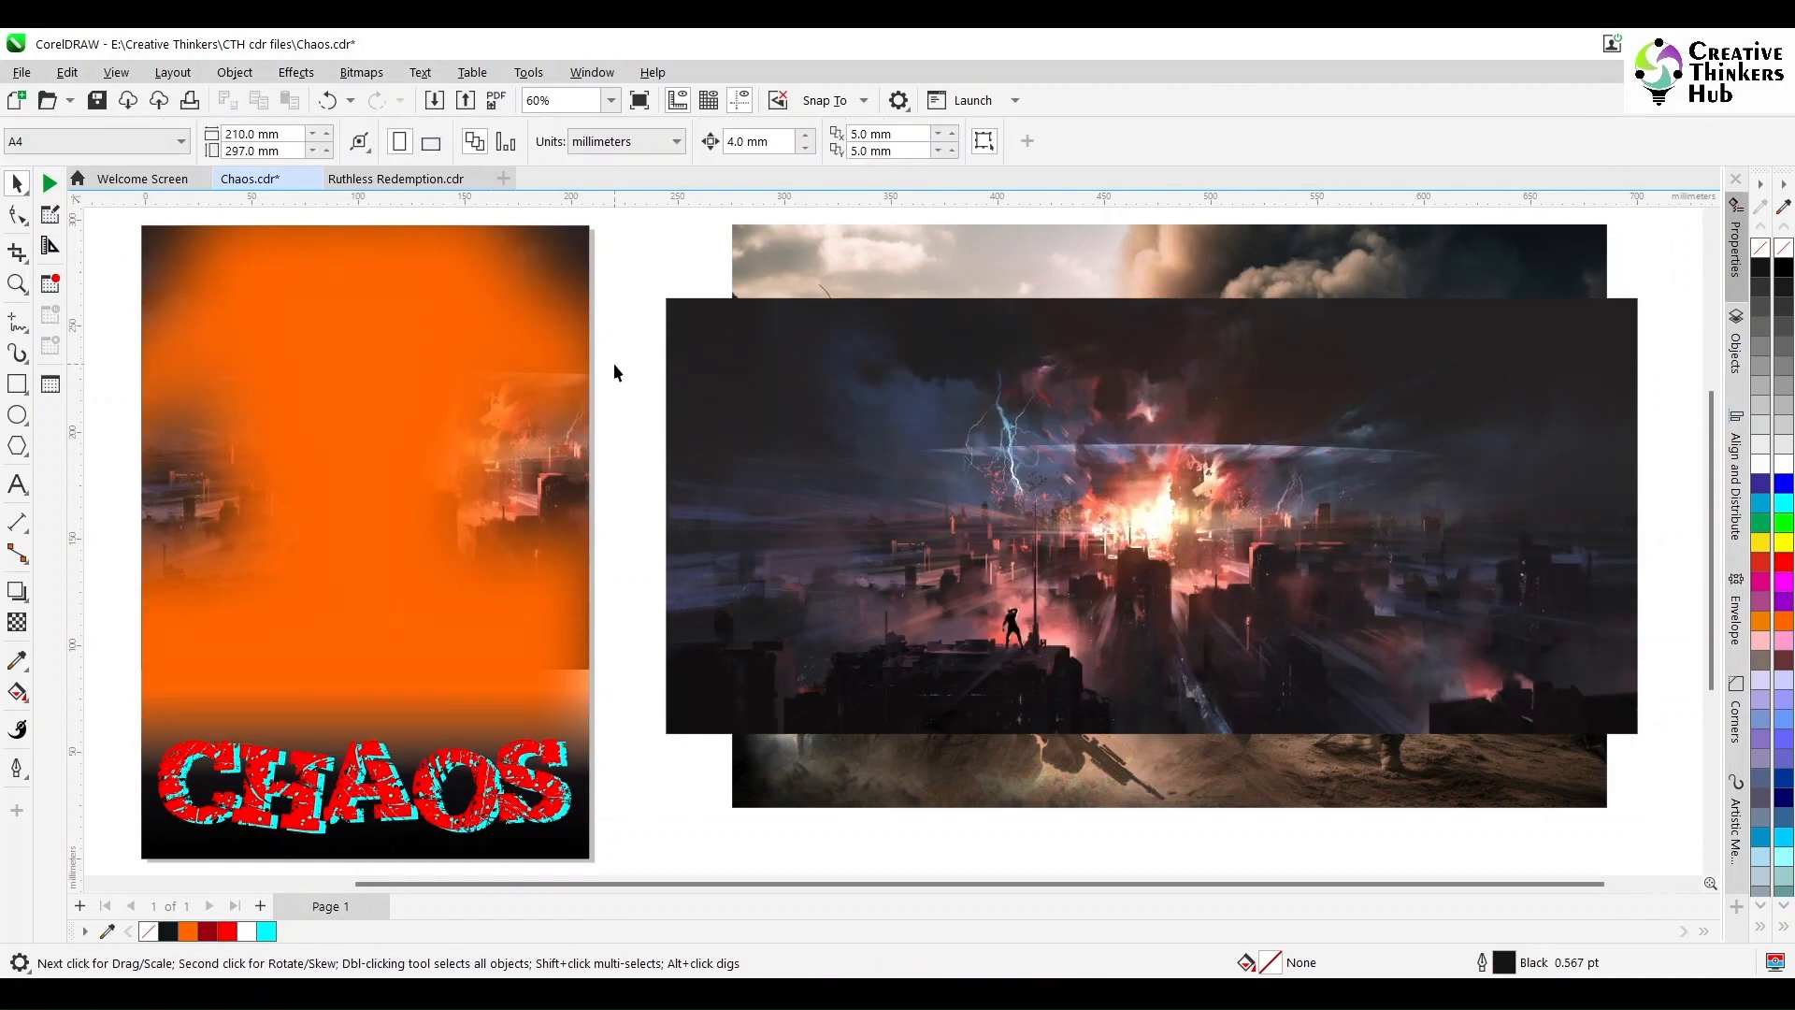
{"action": "left_click", "coordinate": [838, 449]}
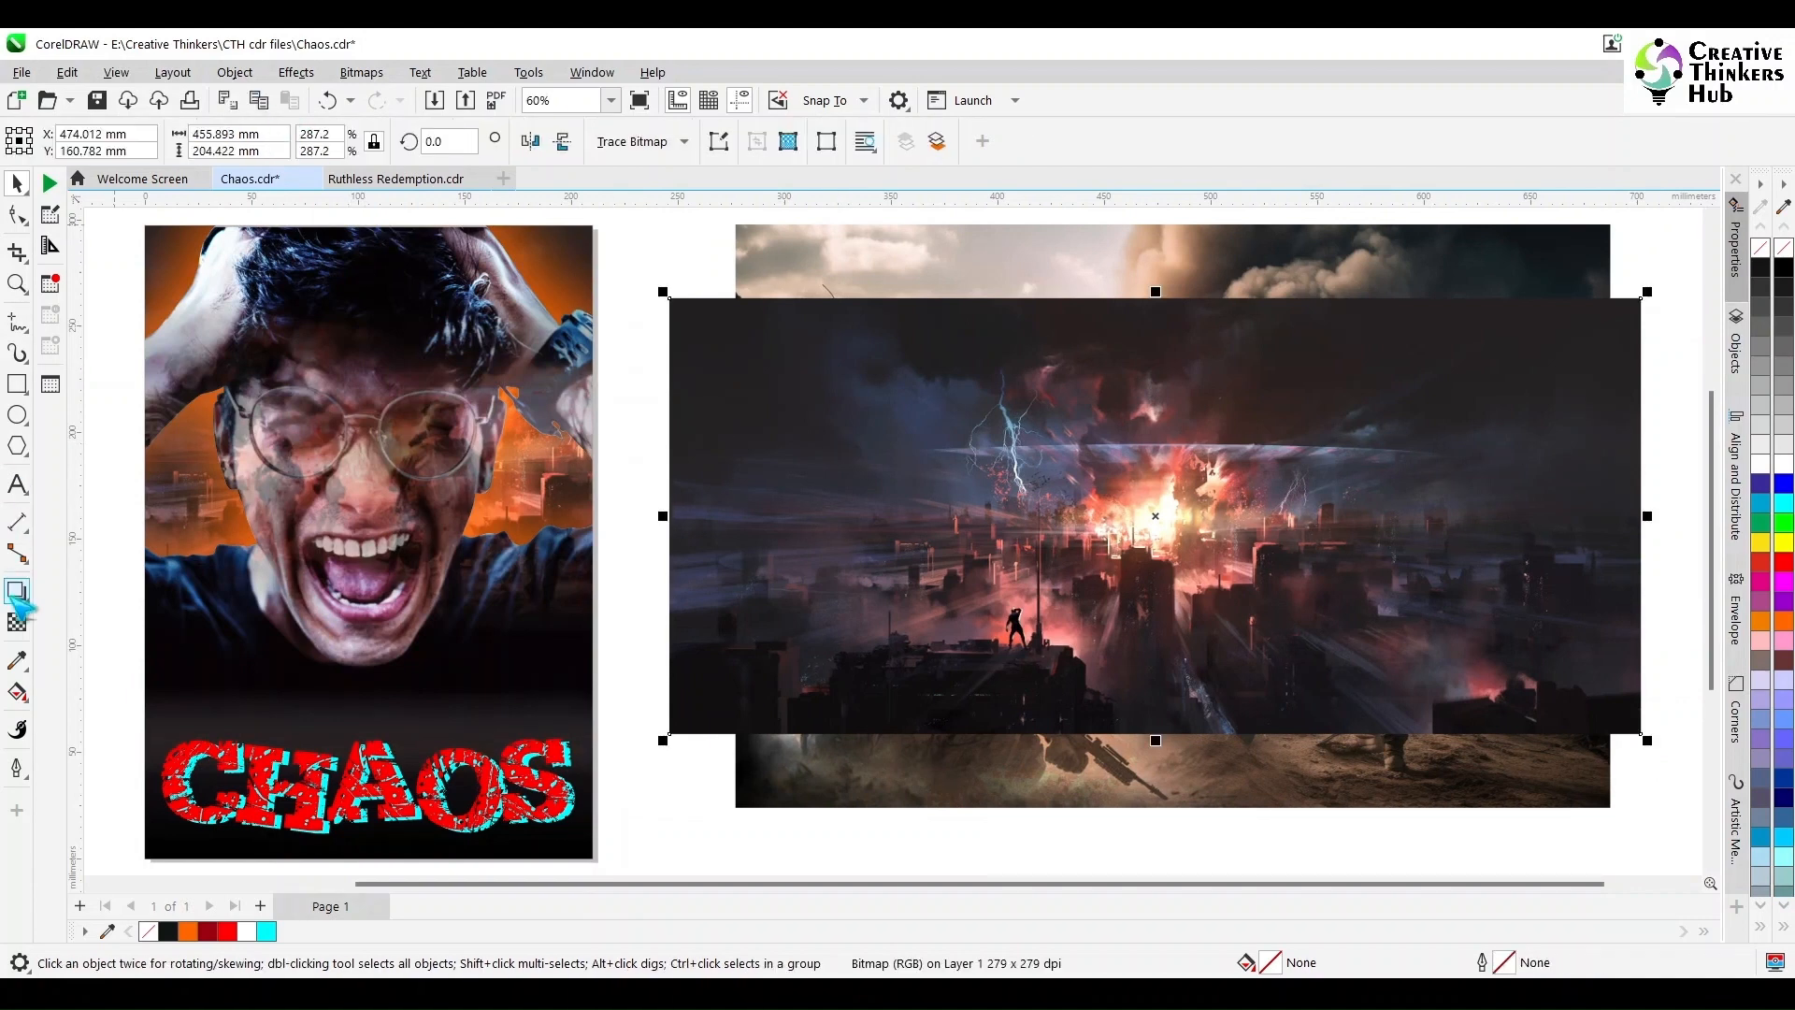
{"action": "left_click", "coordinate": [16, 622]}
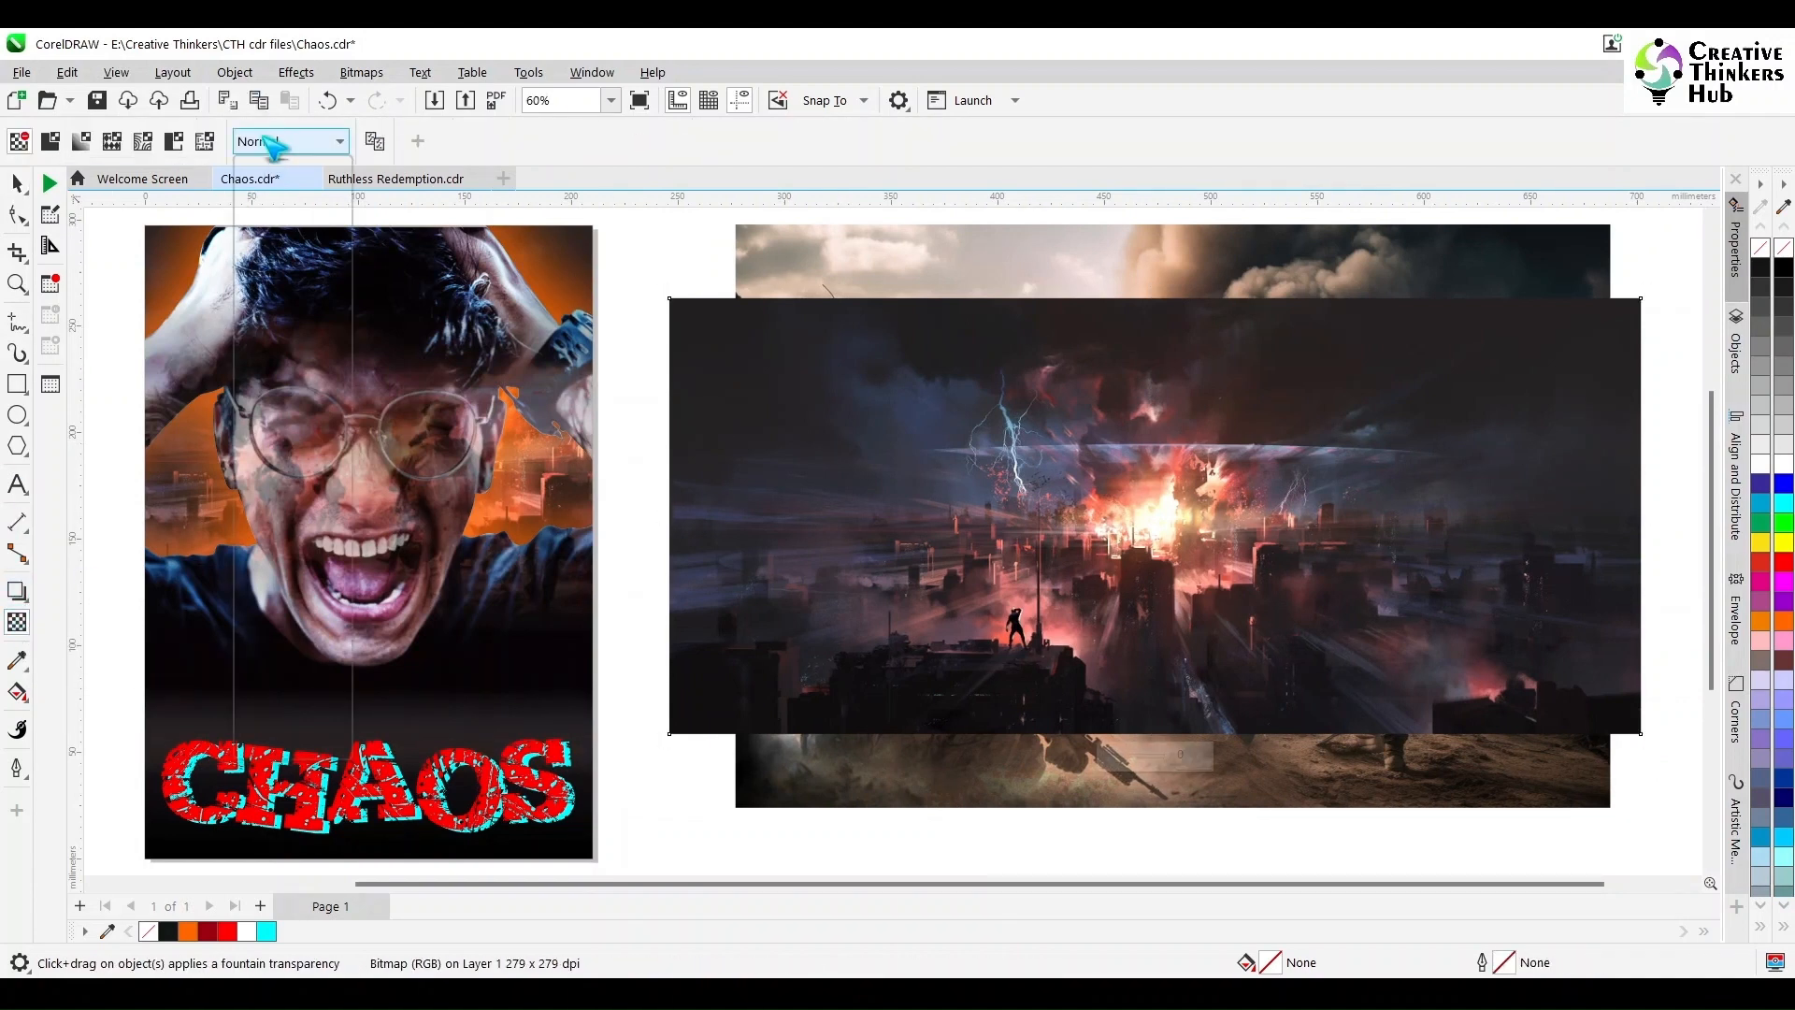
{"action": "left_click", "coordinate": [268, 143]}
{"action": "left_click", "coordinate": [272, 234]}
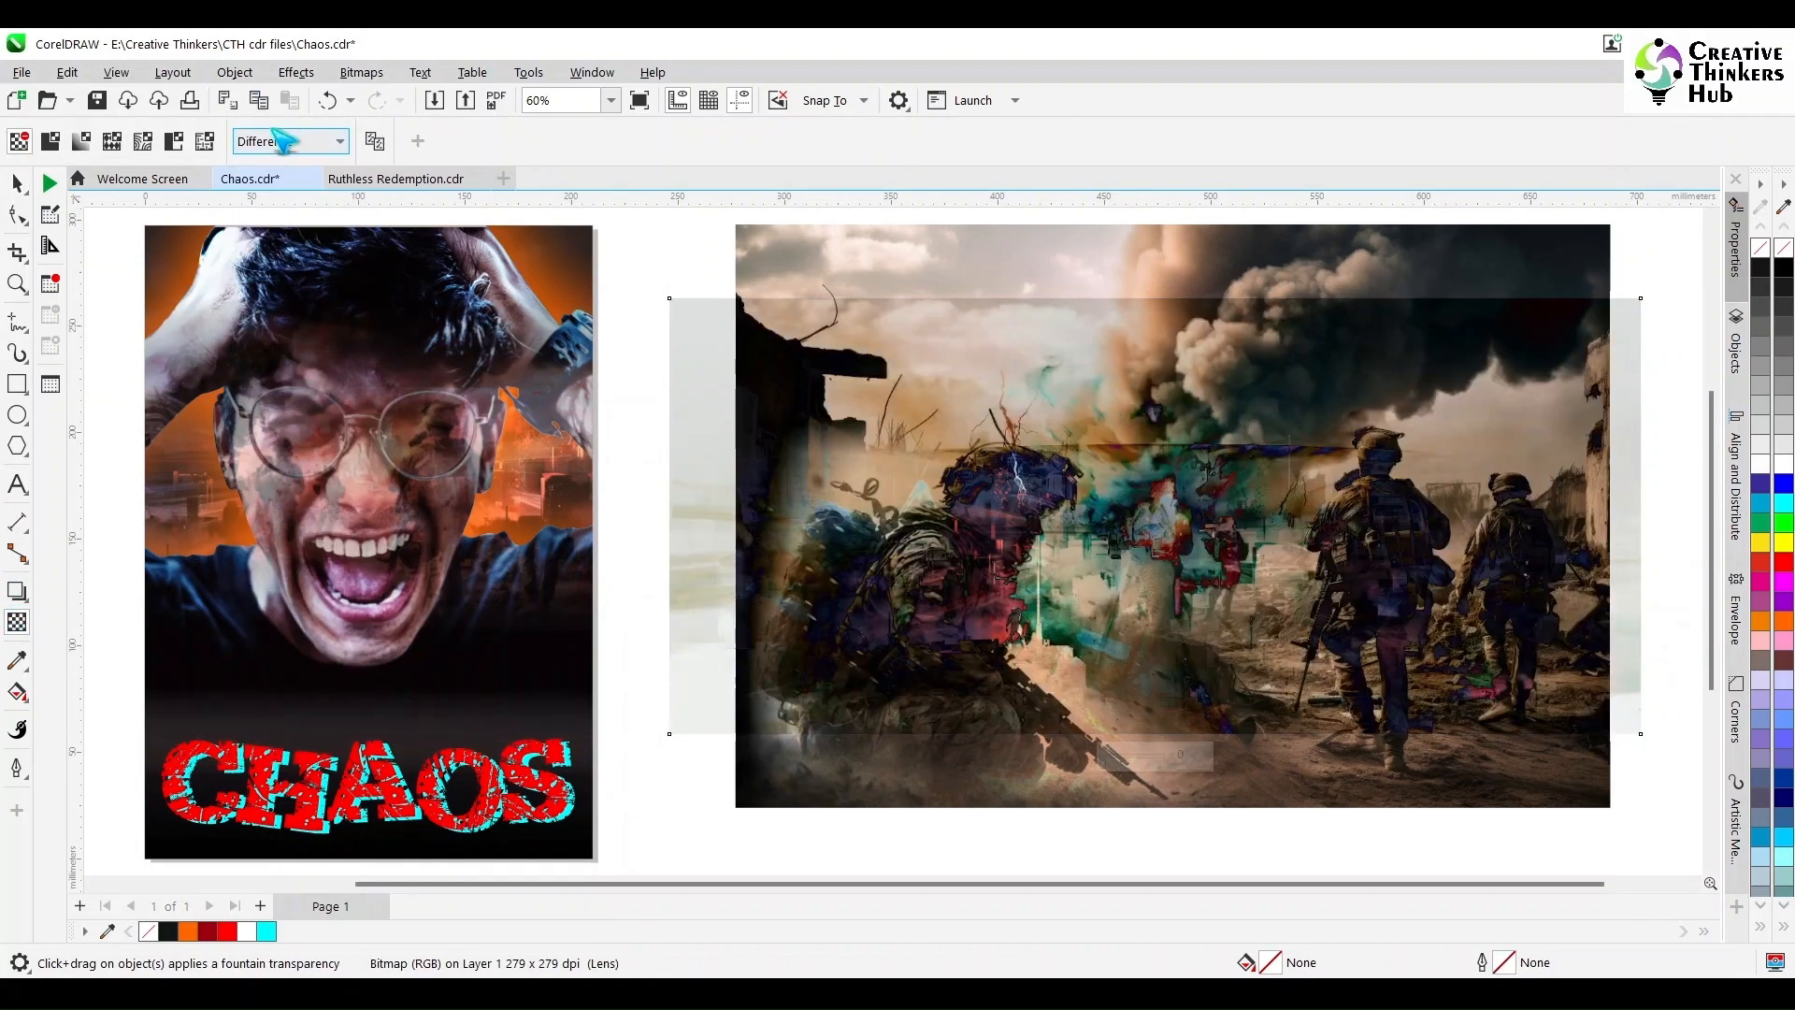
{"action": "left_click", "coordinate": [272, 141]}
{"action": "left_click", "coordinate": [271, 249]}
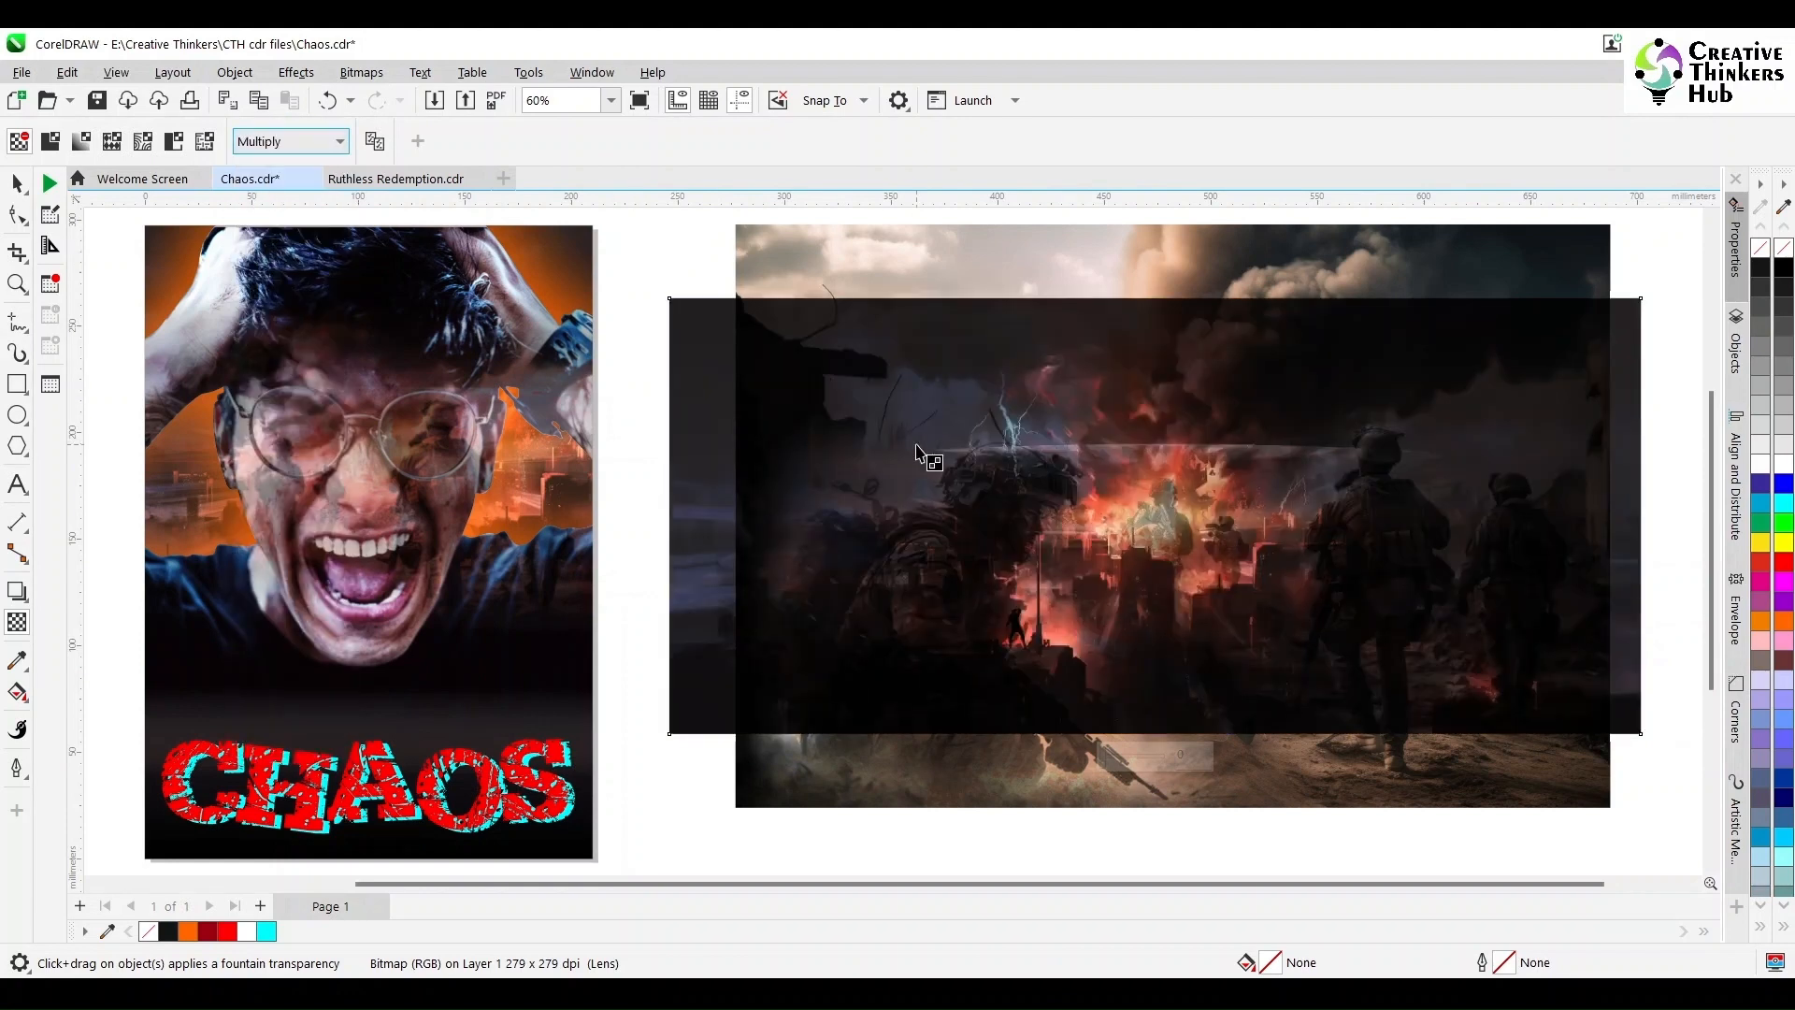
Move the city image up and enlarge it to about 614 by 275 mm so it covers the whole war scene
{"action": "left_click", "coordinate": [17, 185]}
{"action": "left_click_drag", "start_coordinate": [1371, 388], "coordinate": [1371, 356]}
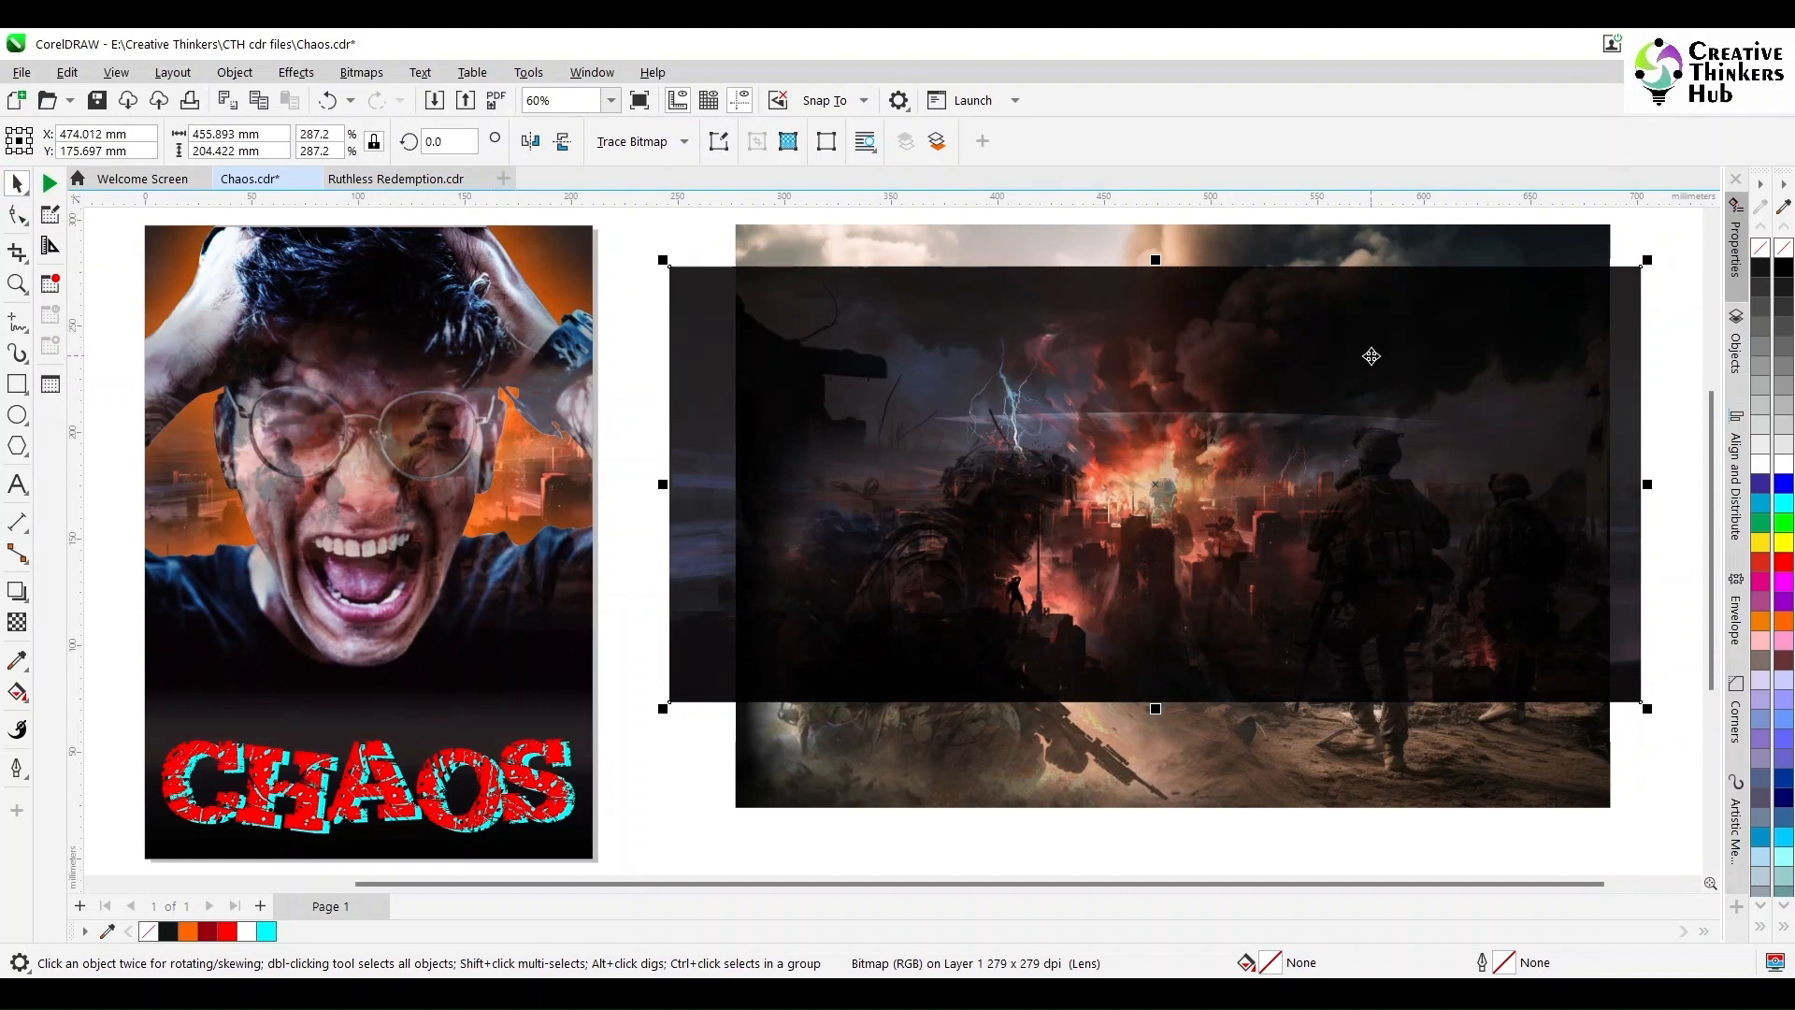
{"action": "left_click_drag", "start_coordinate": [1649, 710], "coordinate": [1599, 762]}
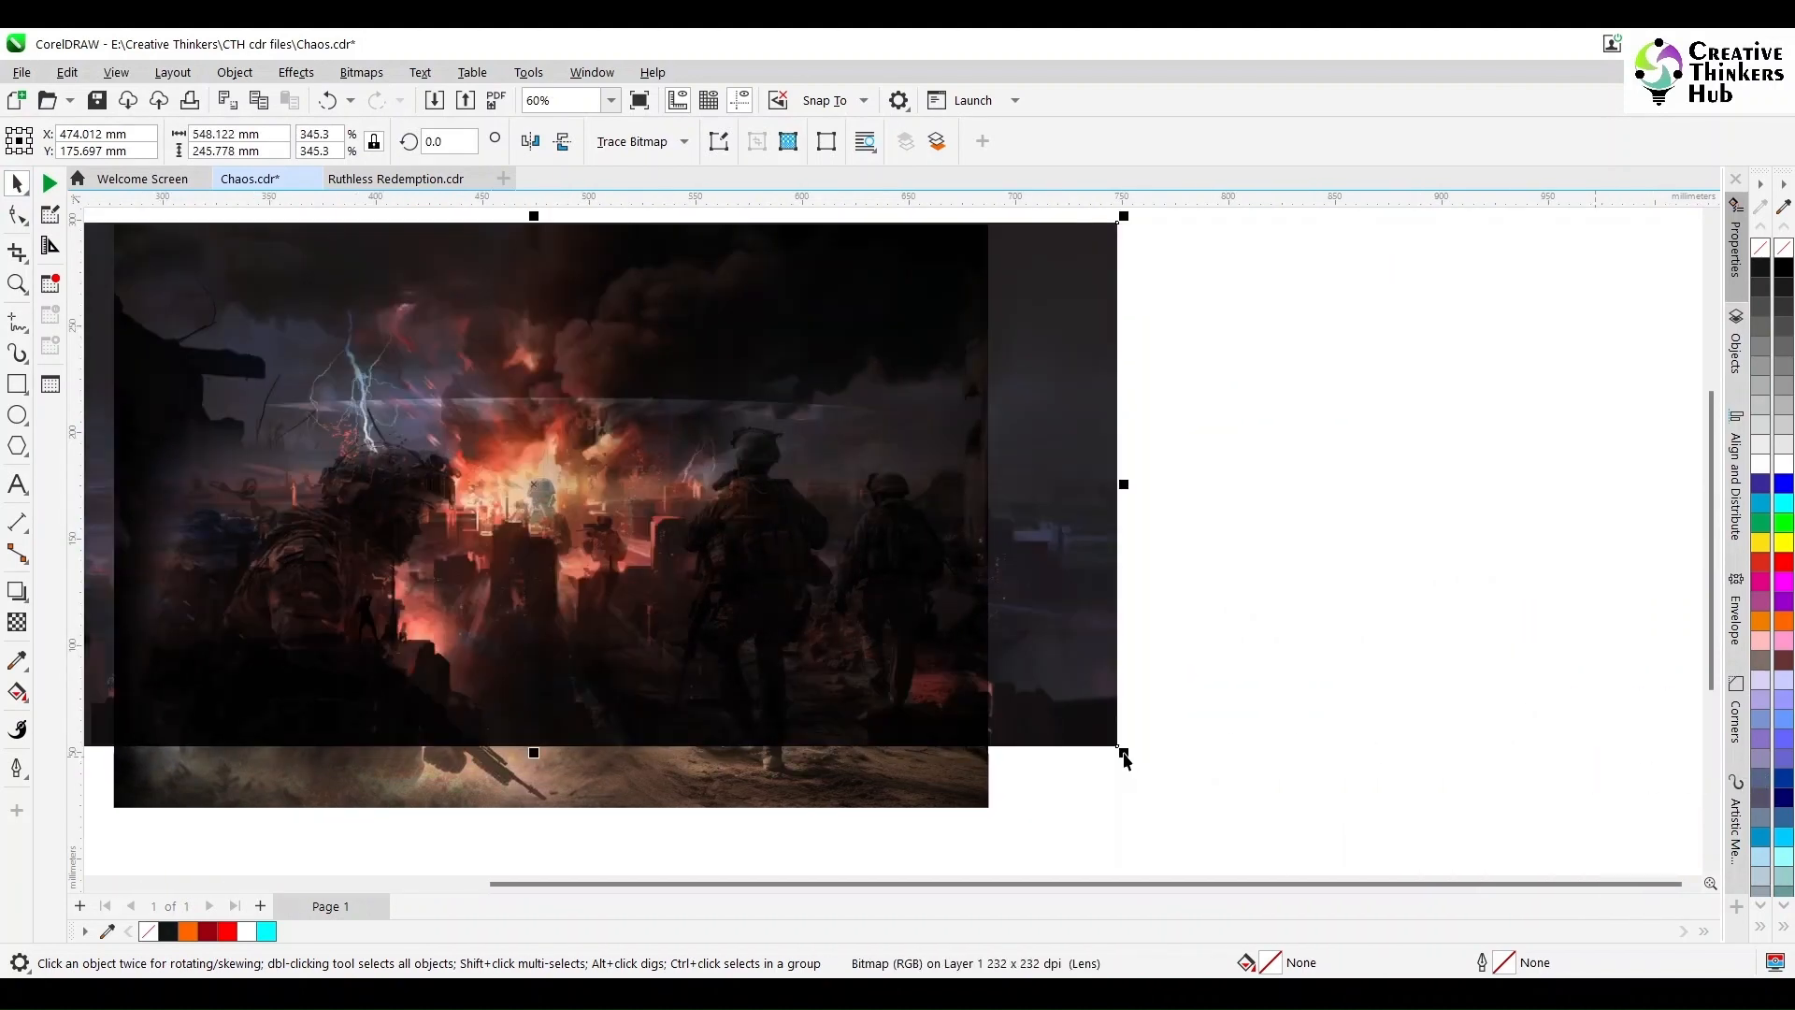
{"action": "left_click_drag", "start_coordinate": [1248, 804], "coordinate": [1284, 816]}
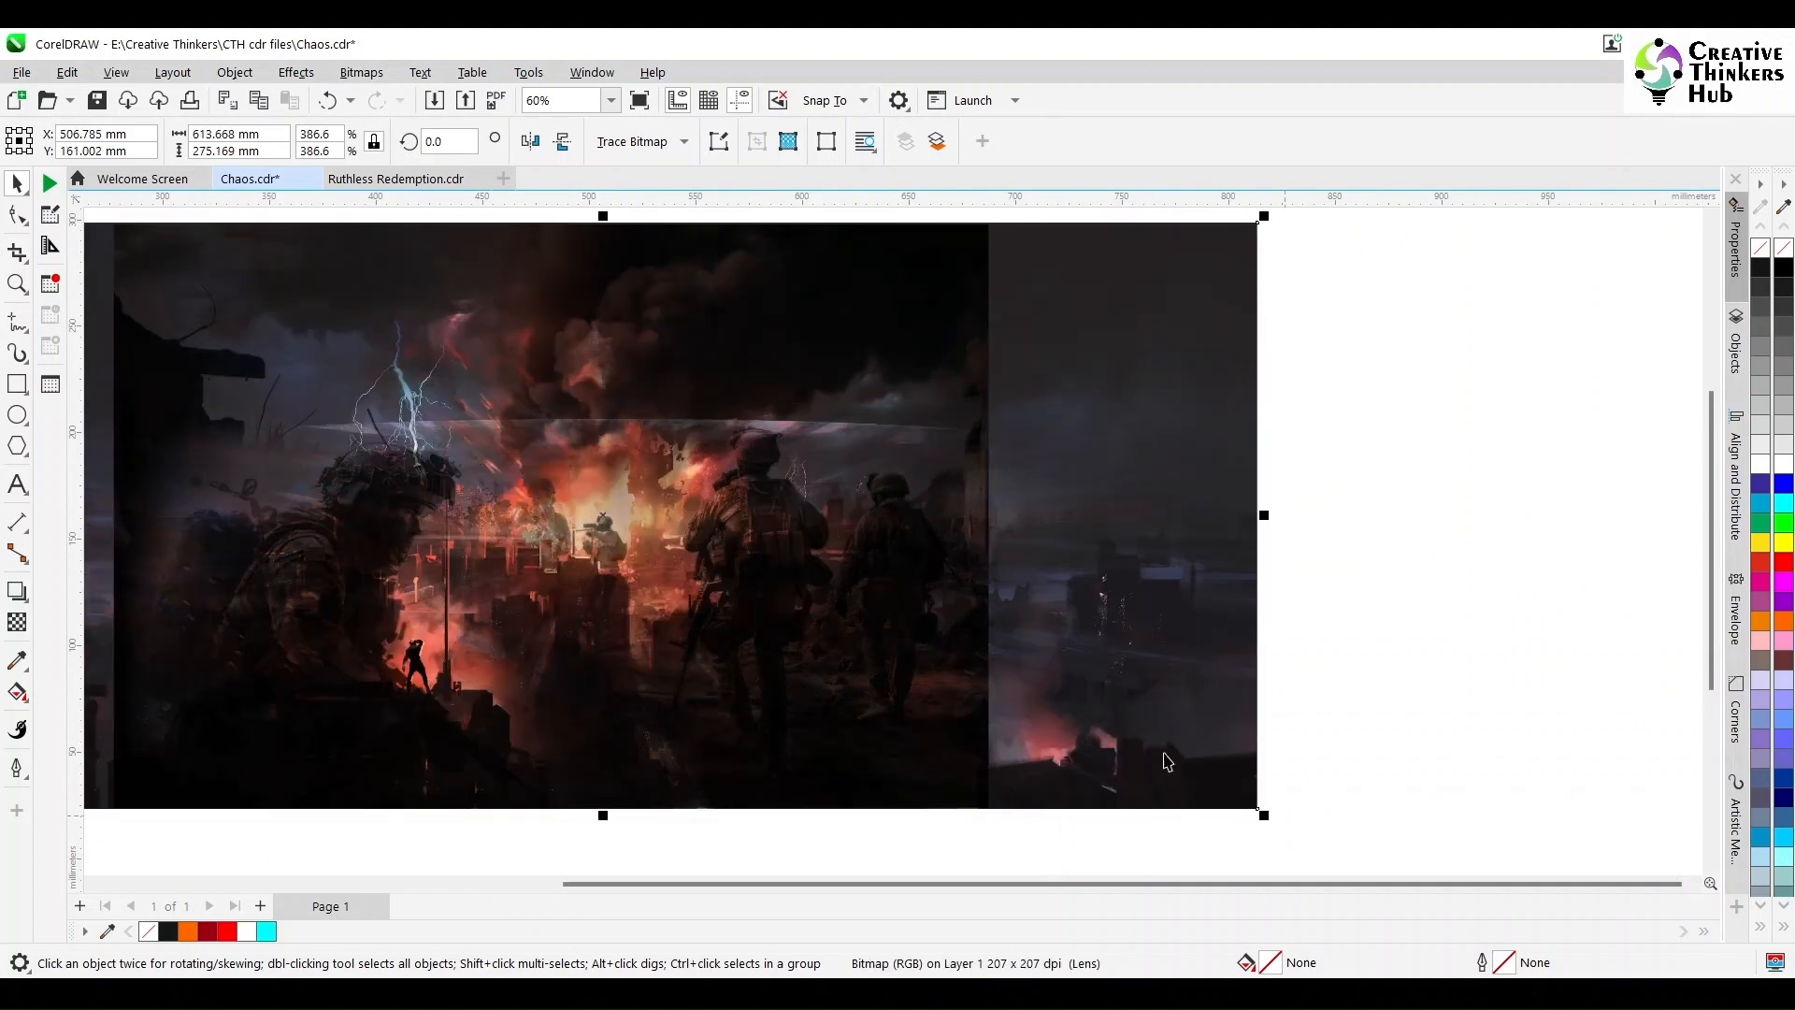
Send the city image behind the combined war scene and set the war scene's transparency merge mode to Multiply, without uniform transparency
{"action": "left_click", "coordinate": [1407, 733]}
{"action": "left_click", "coordinate": [1127, 629]}
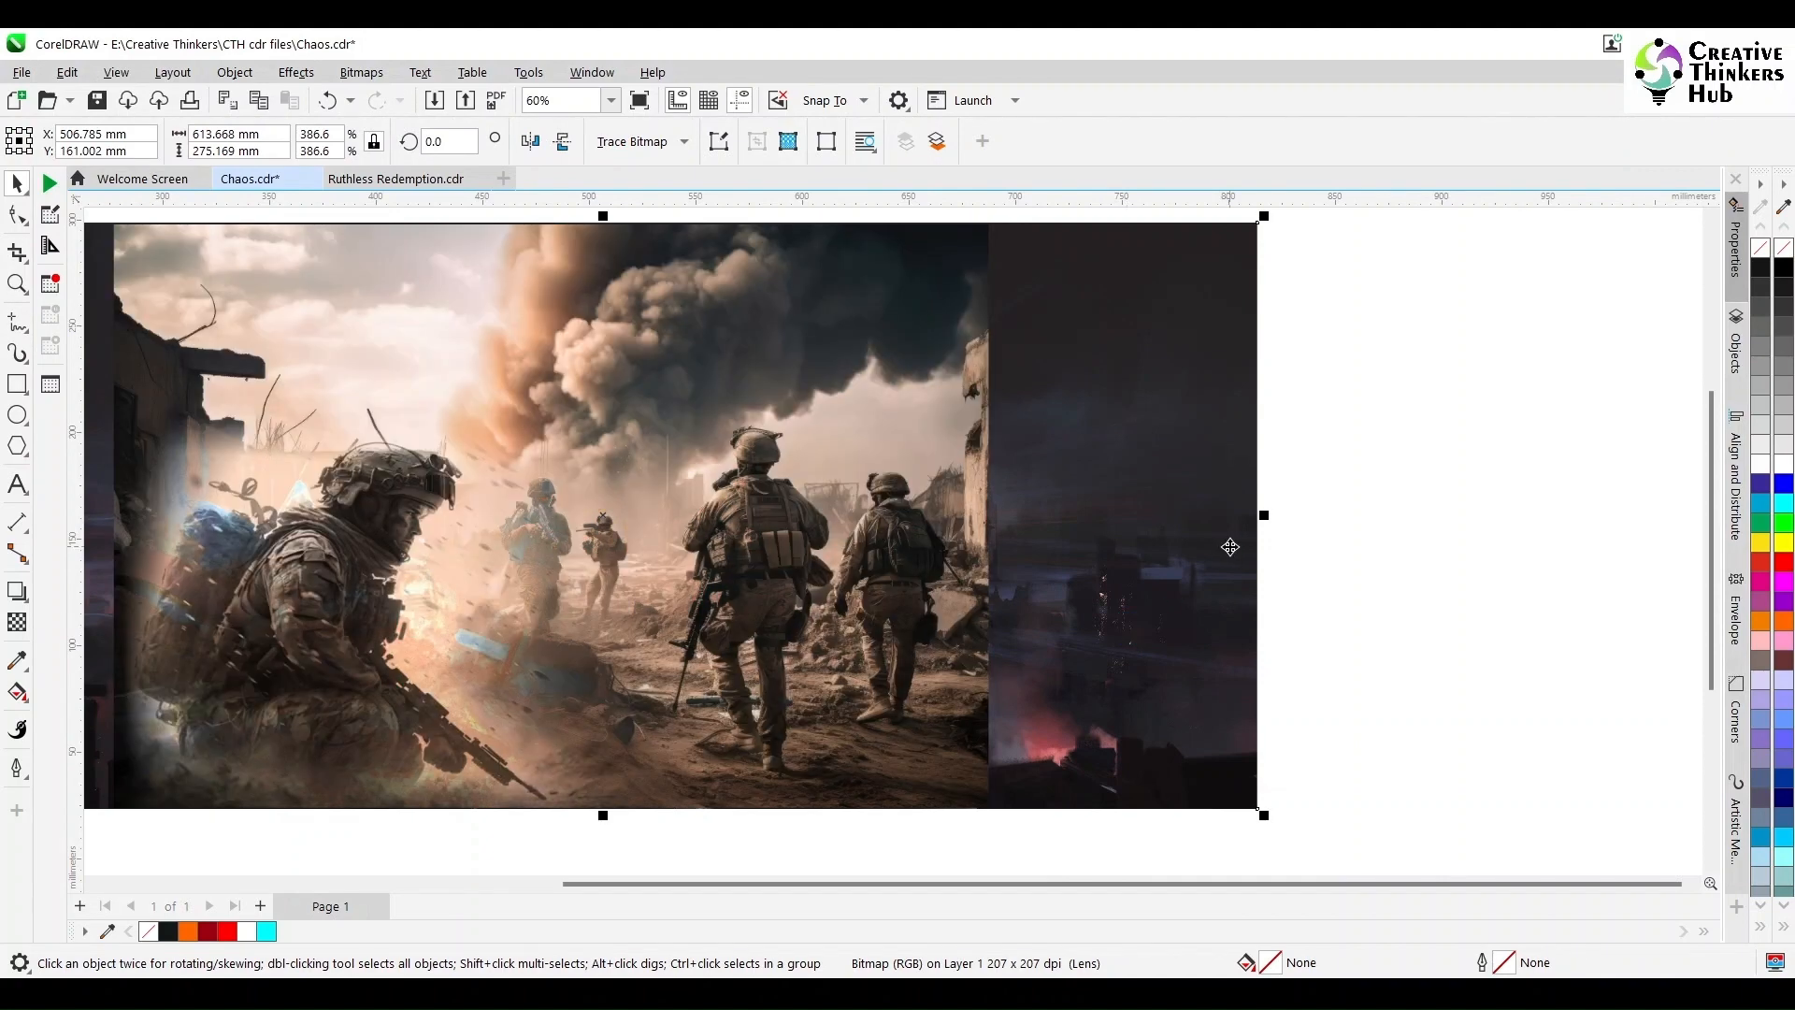
{"action": "left_click", "coordinate": [17, 622]}
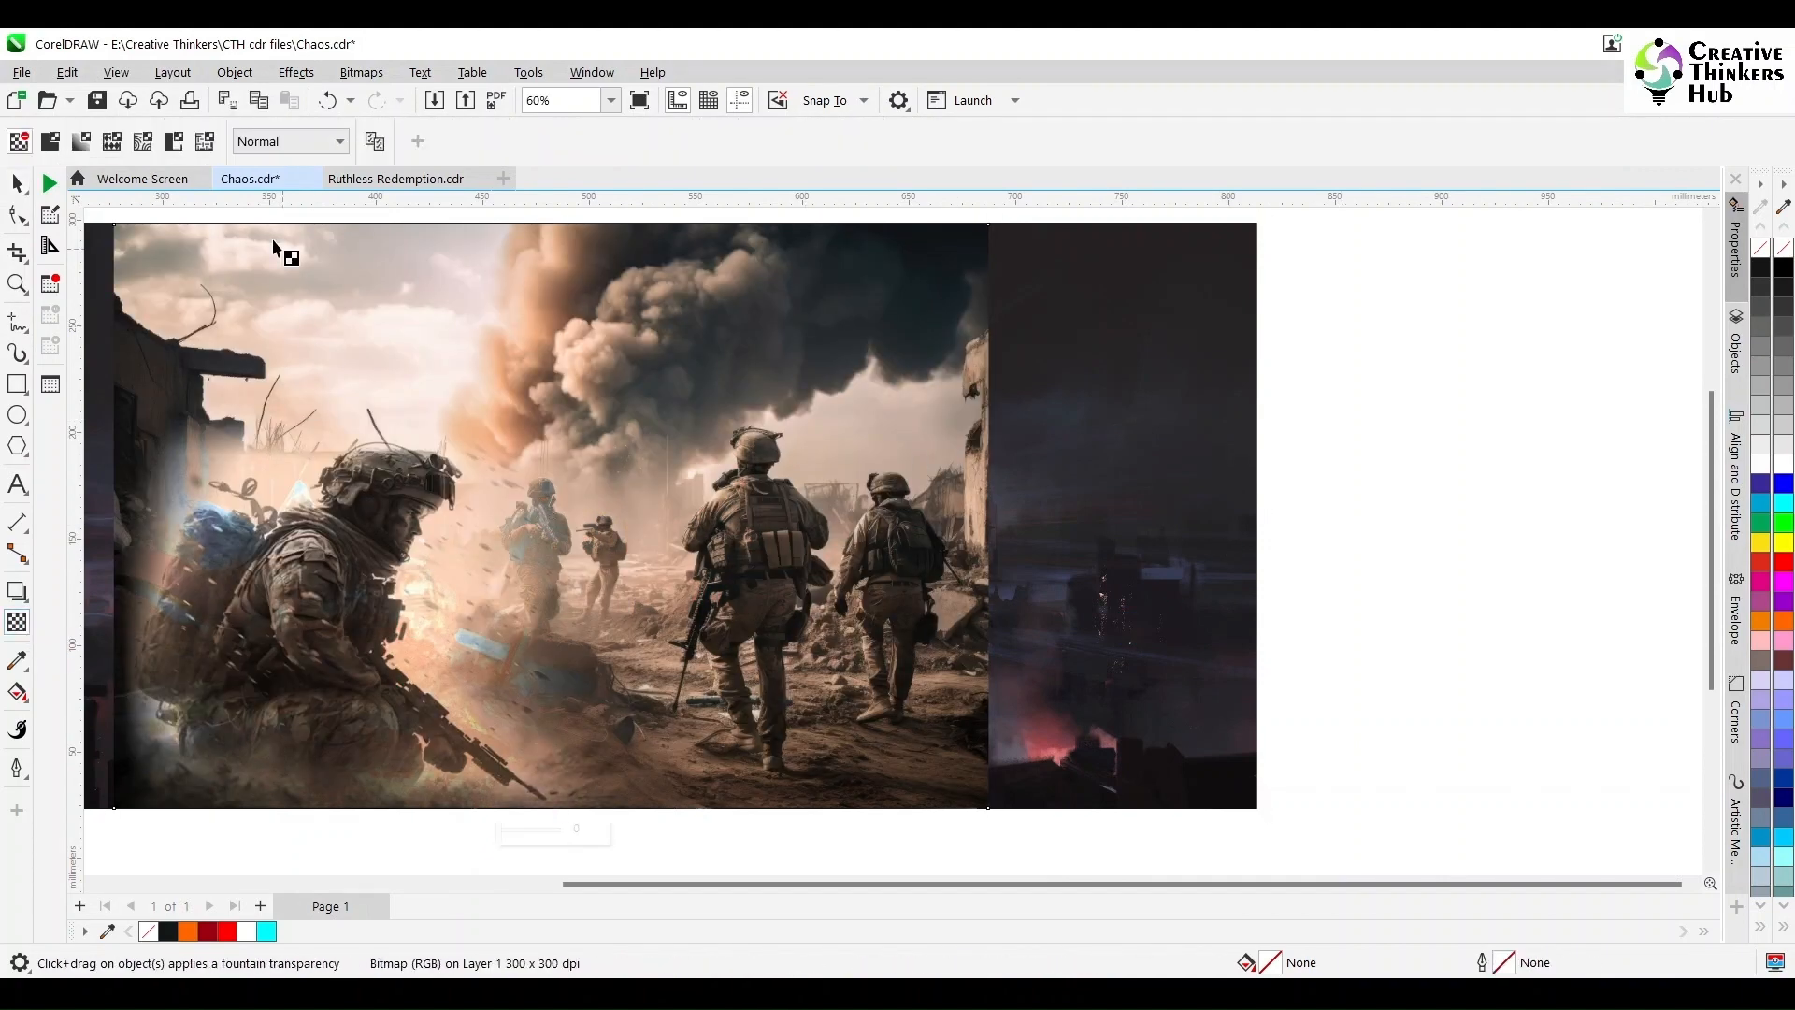
{"action": "left_click", "coordinate": [54, 142]}
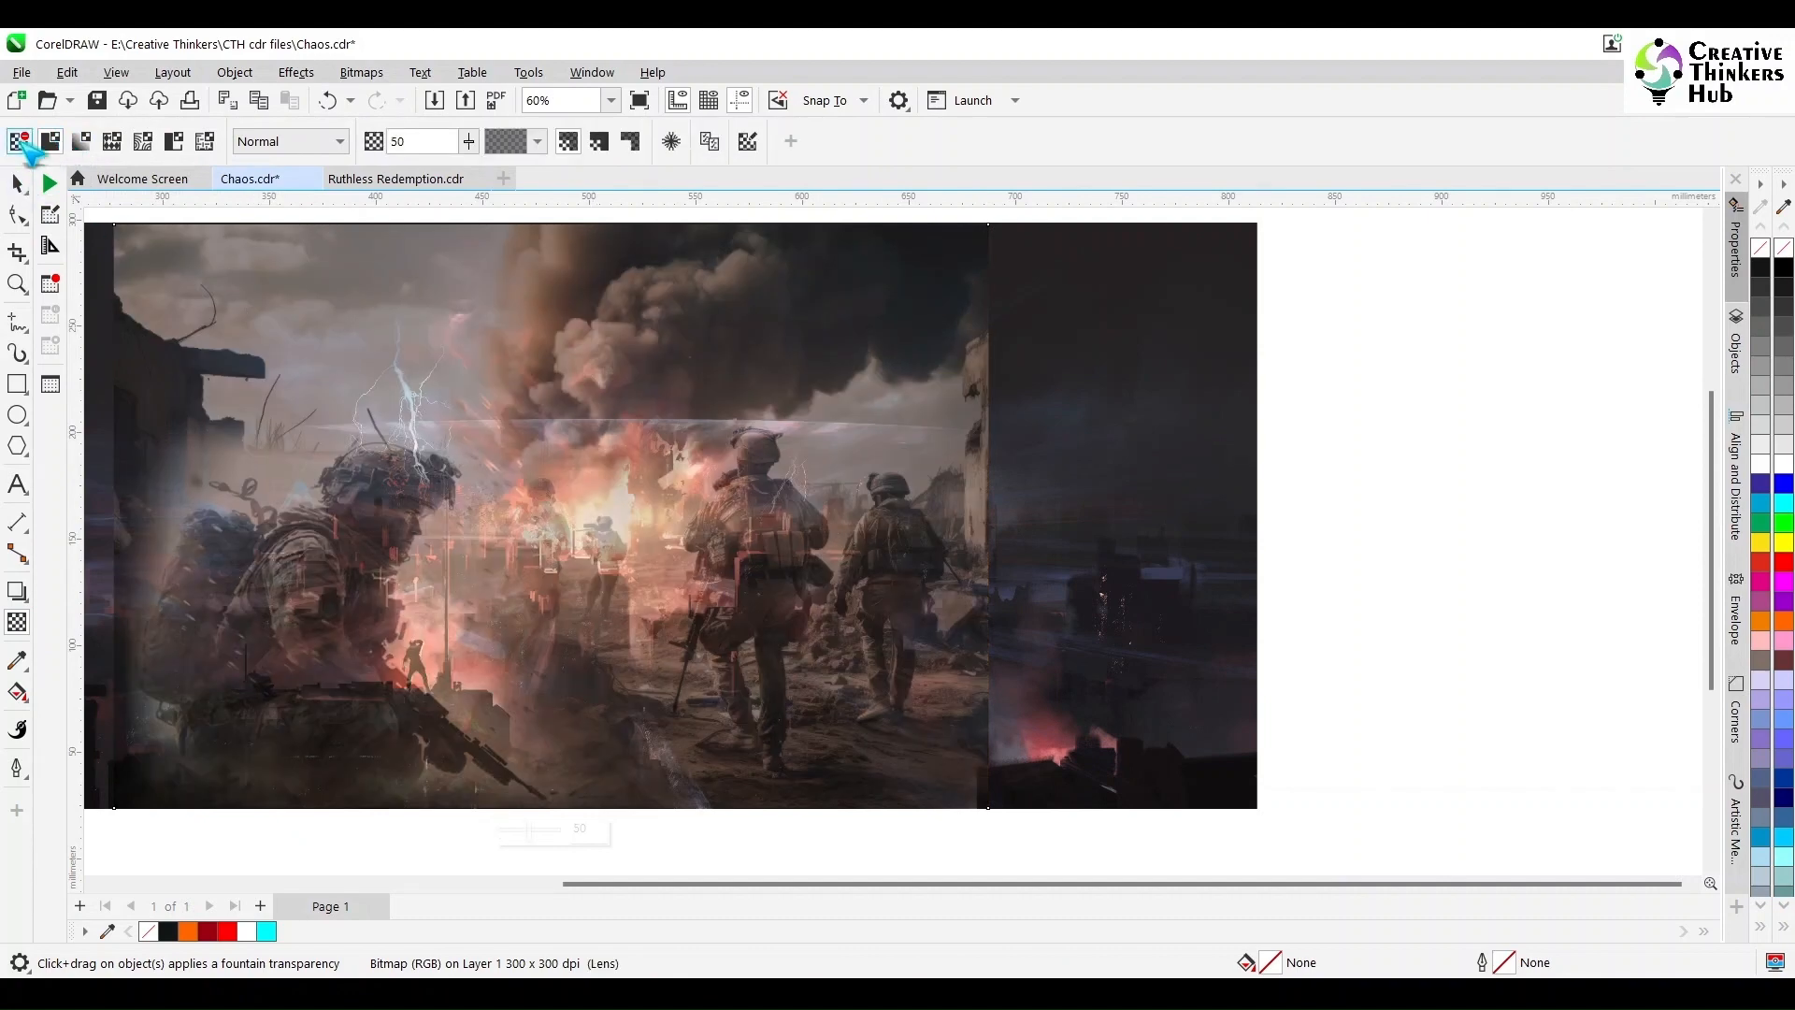
{"action": "left_click", "coordinate": [18, 141]}
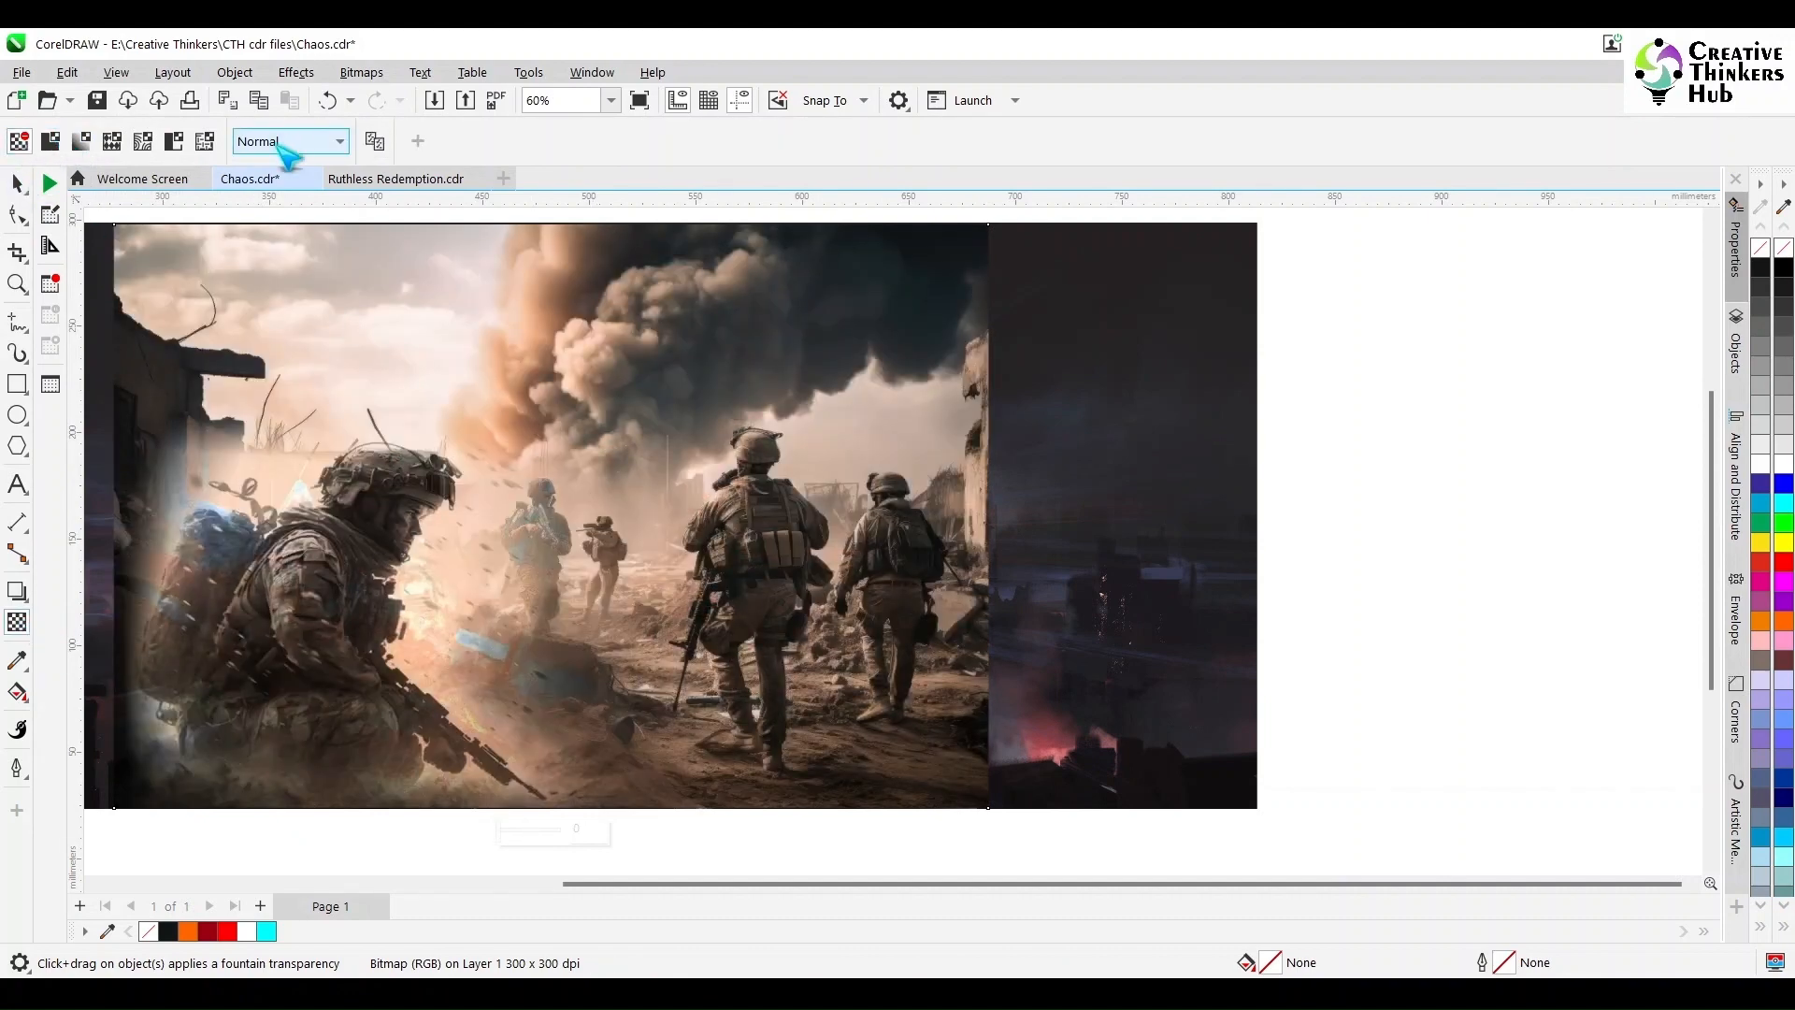
{"action": "left_click", "coordinate": [290, 142]}
{"action": "left_click", "coordinate": [266, 253]}
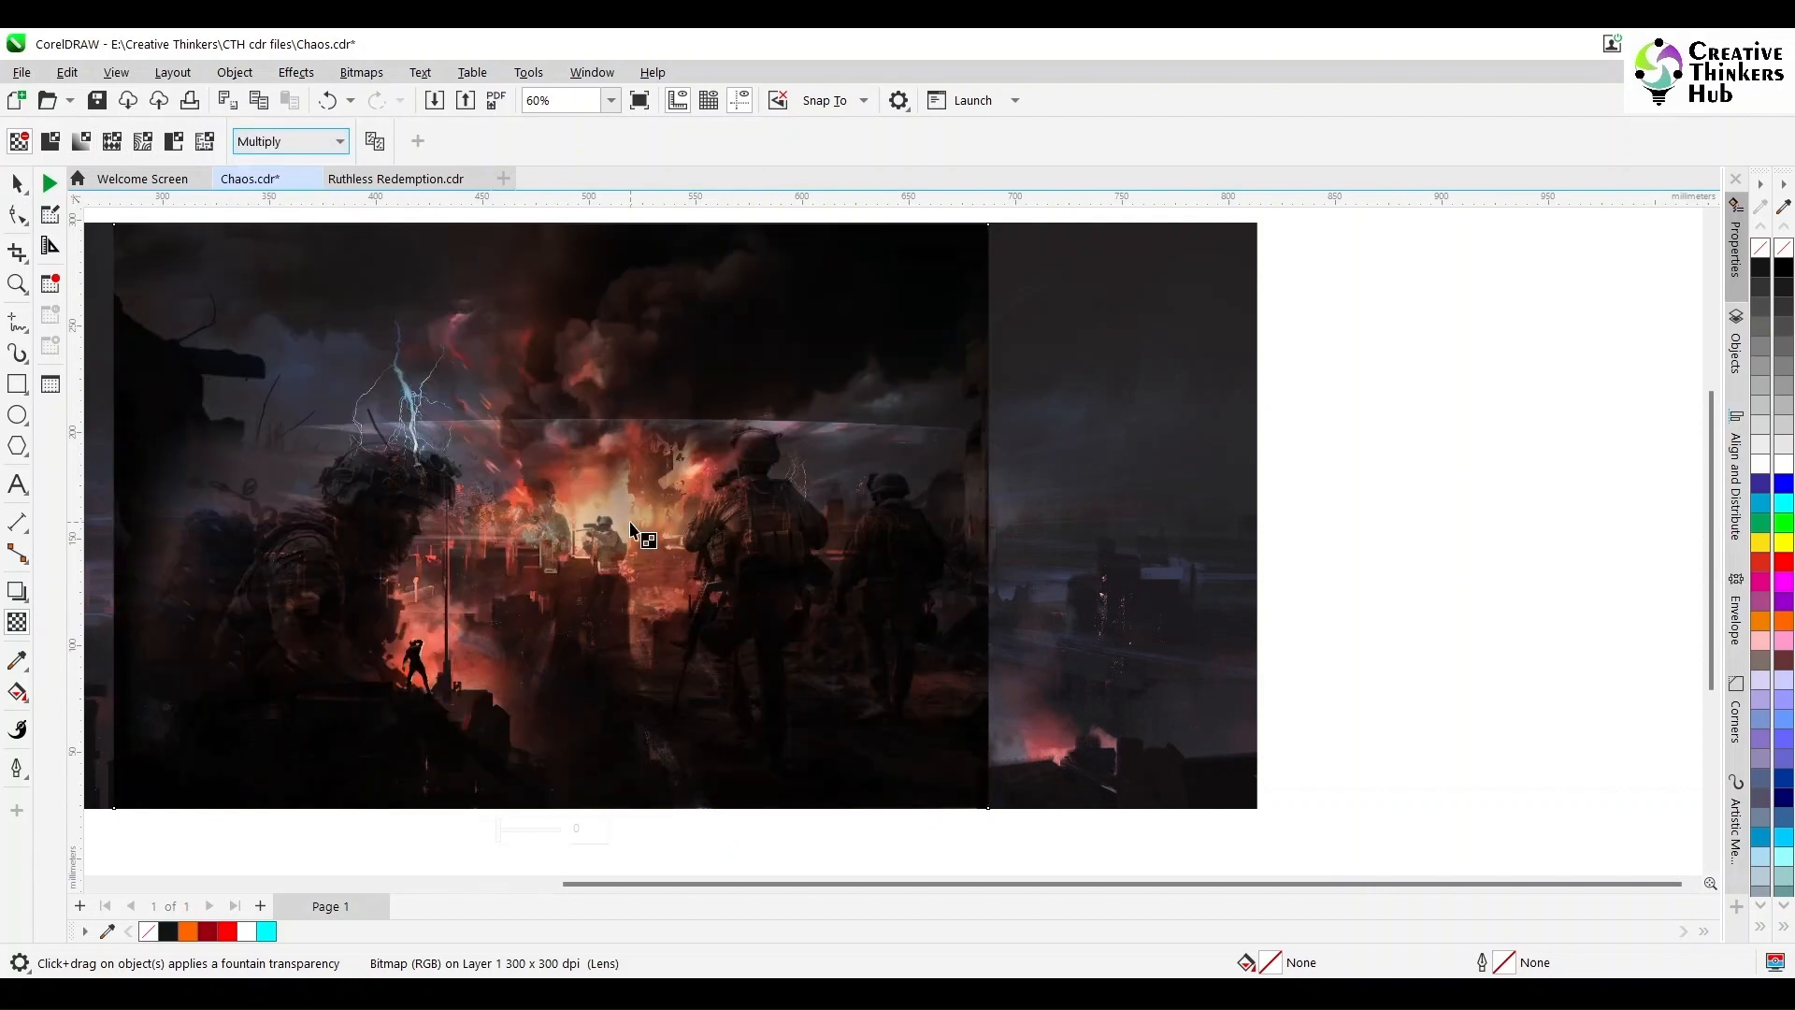
Set the combined war scene's merge mode back to Normal and give it a uniform transparency of 80
{"action": "left_click", "coordinate": [17, 183]}
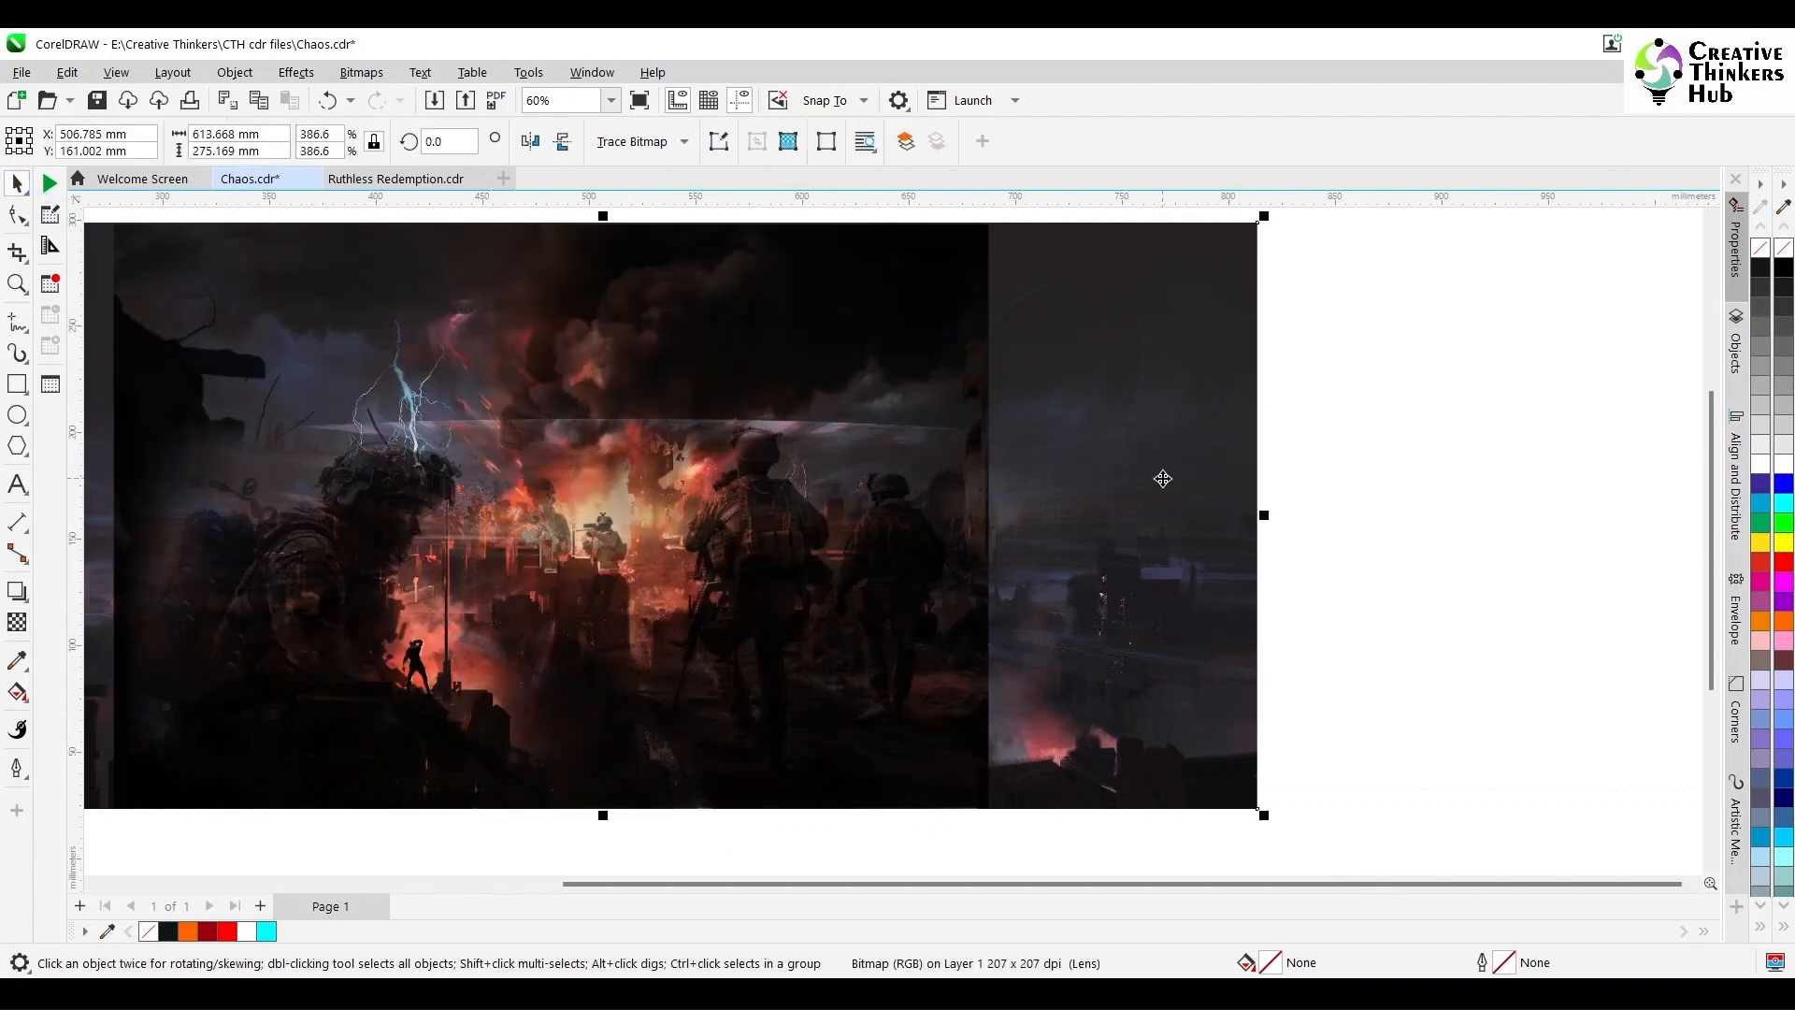
{"action": "left_click", "coordinate": [398, 216]}
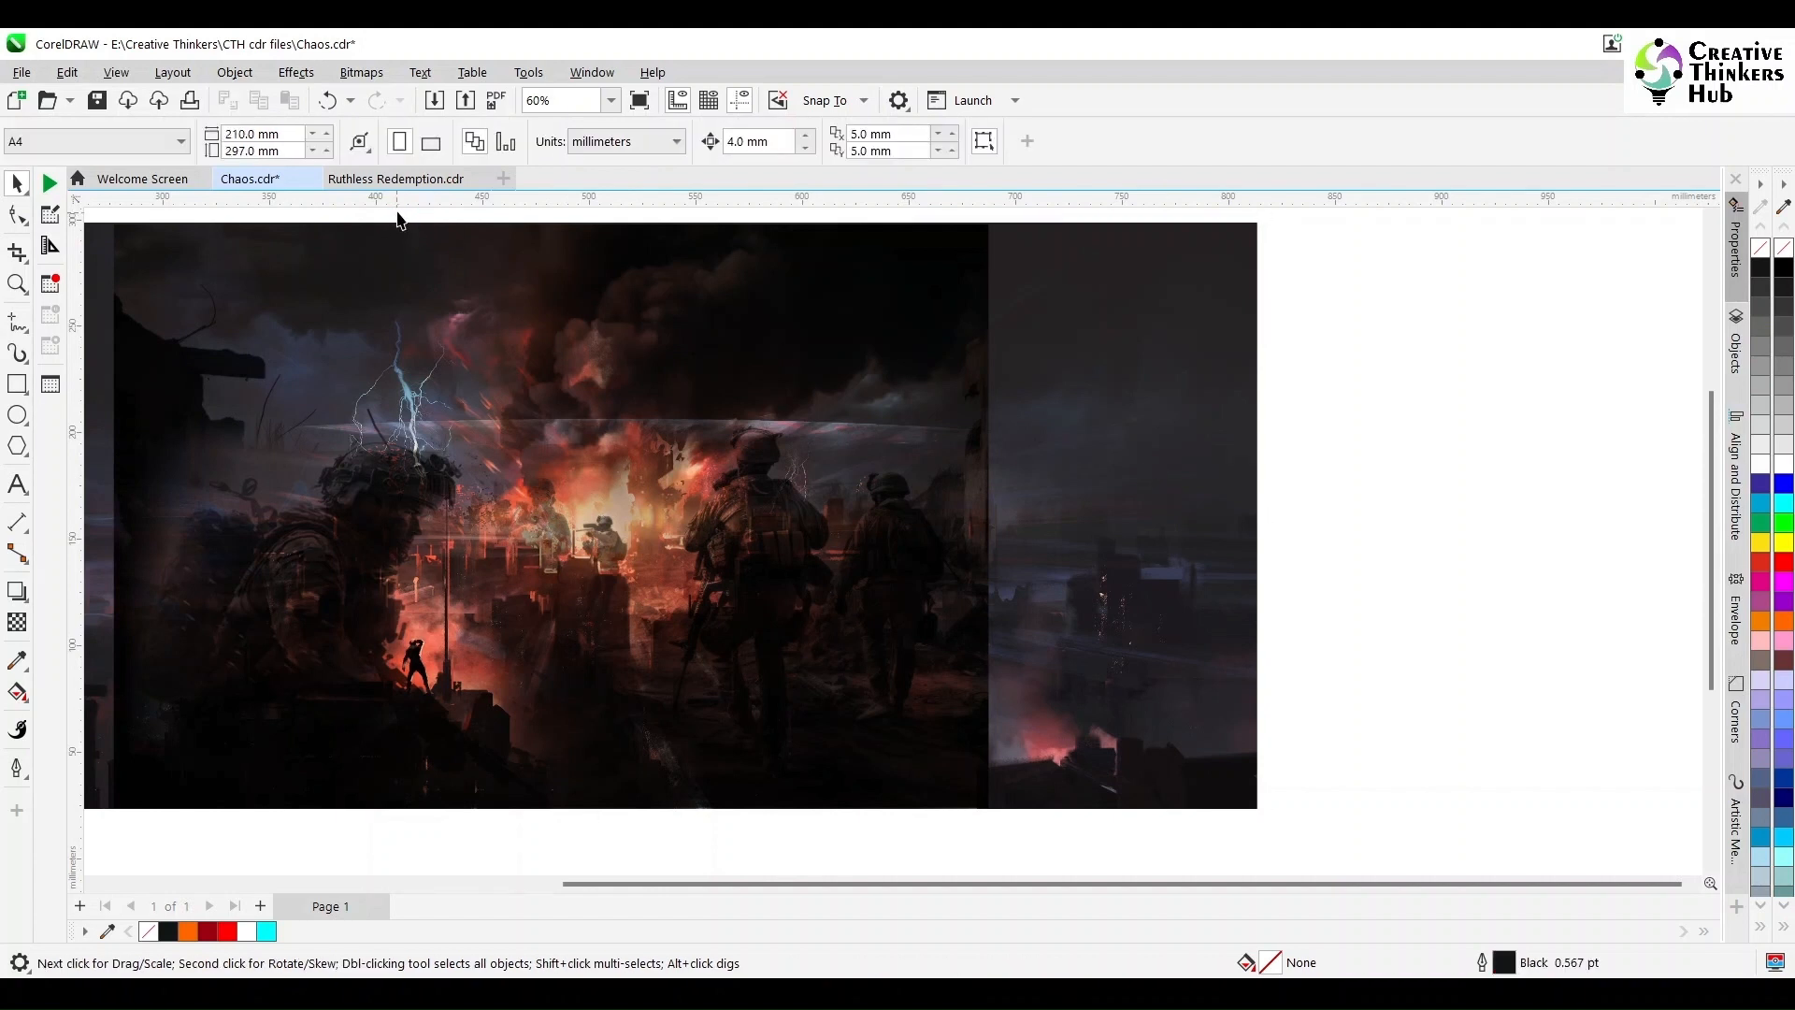
{"action": "left_click", "coordinate": [751, 398]}
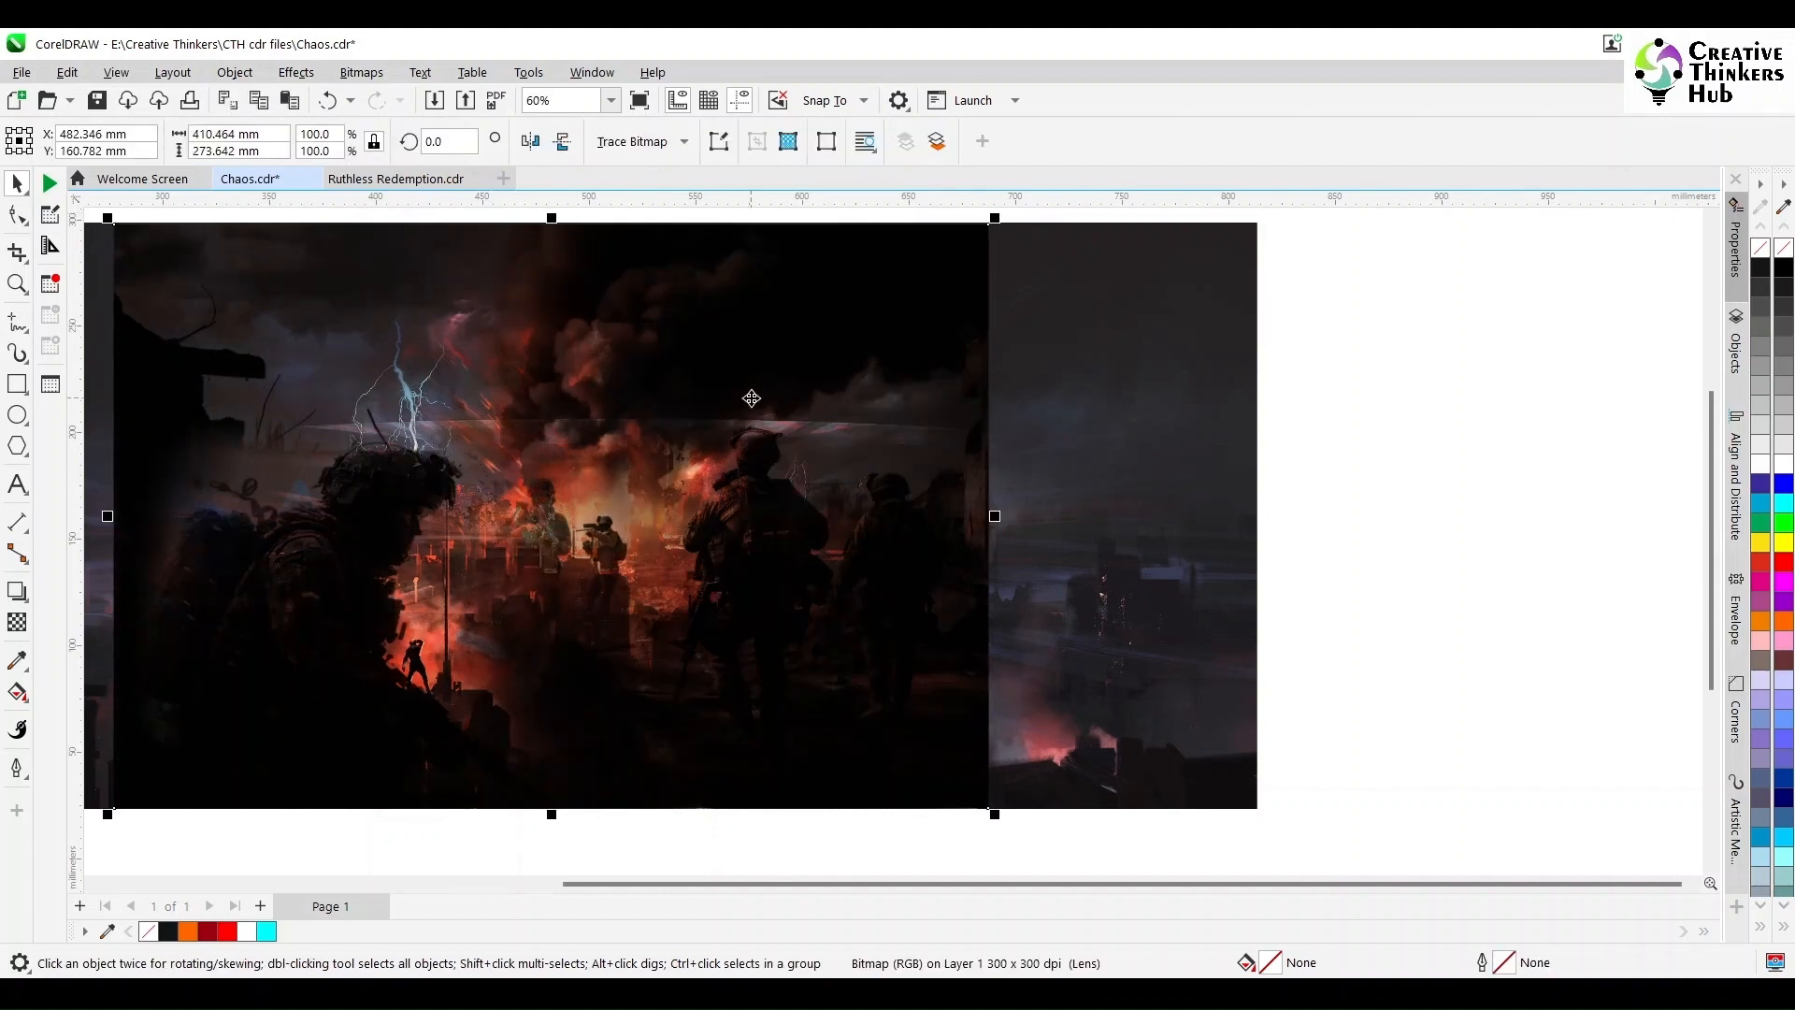
{"action": "left_click", "coordinate": [17, 623]}
{"action": "left_click", "coordinate": [301, 141]}
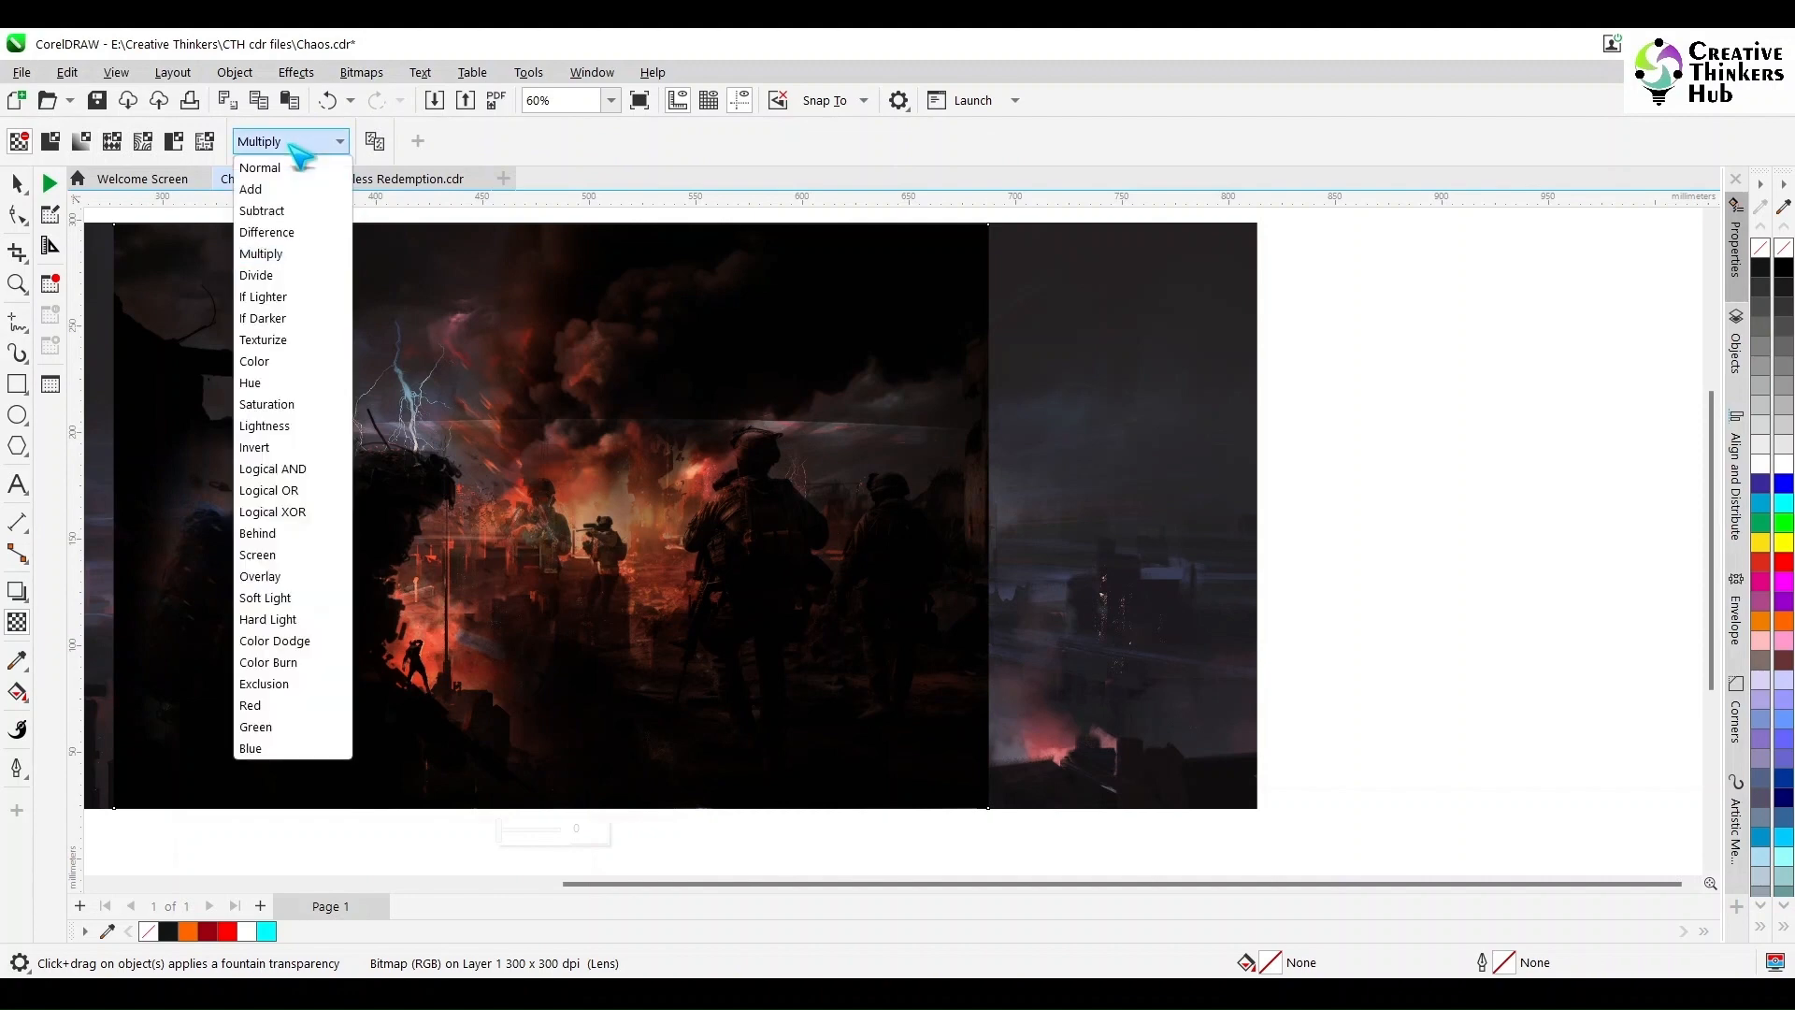
{"action": "left_click", "coordinate": [285, 168]}
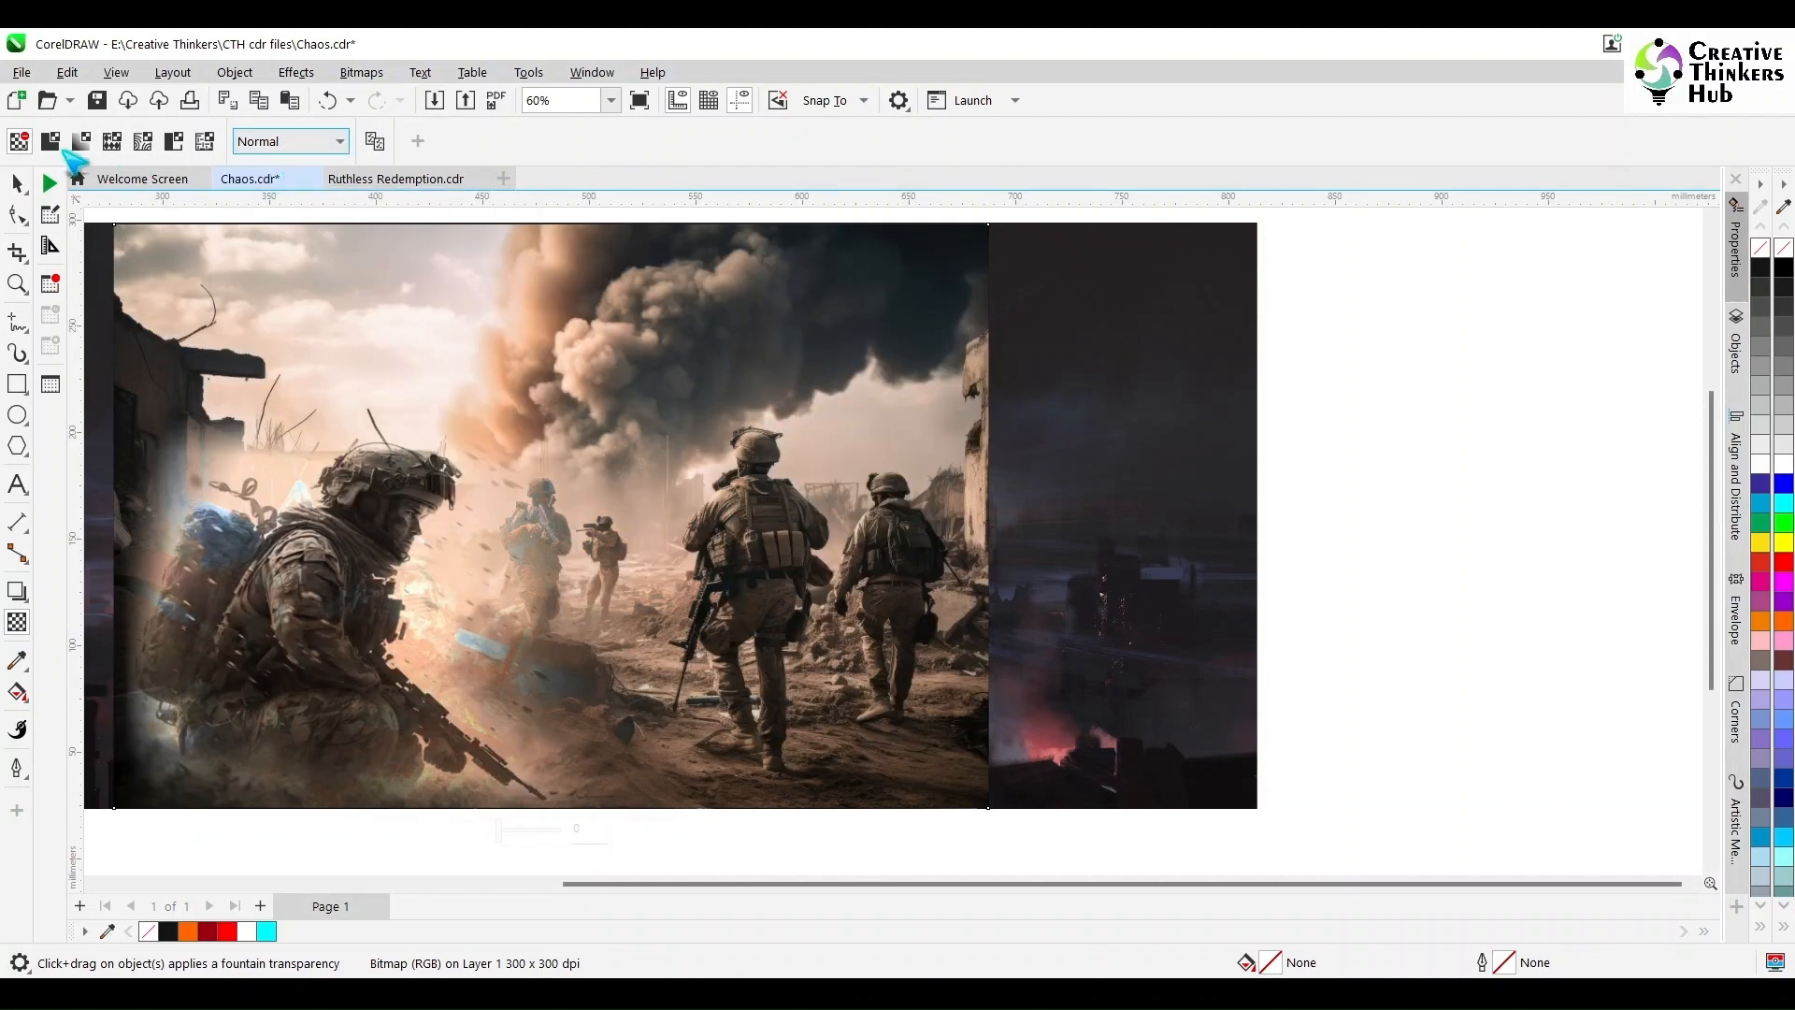
{"action": "left_click", "coordinate": [51, 142]}
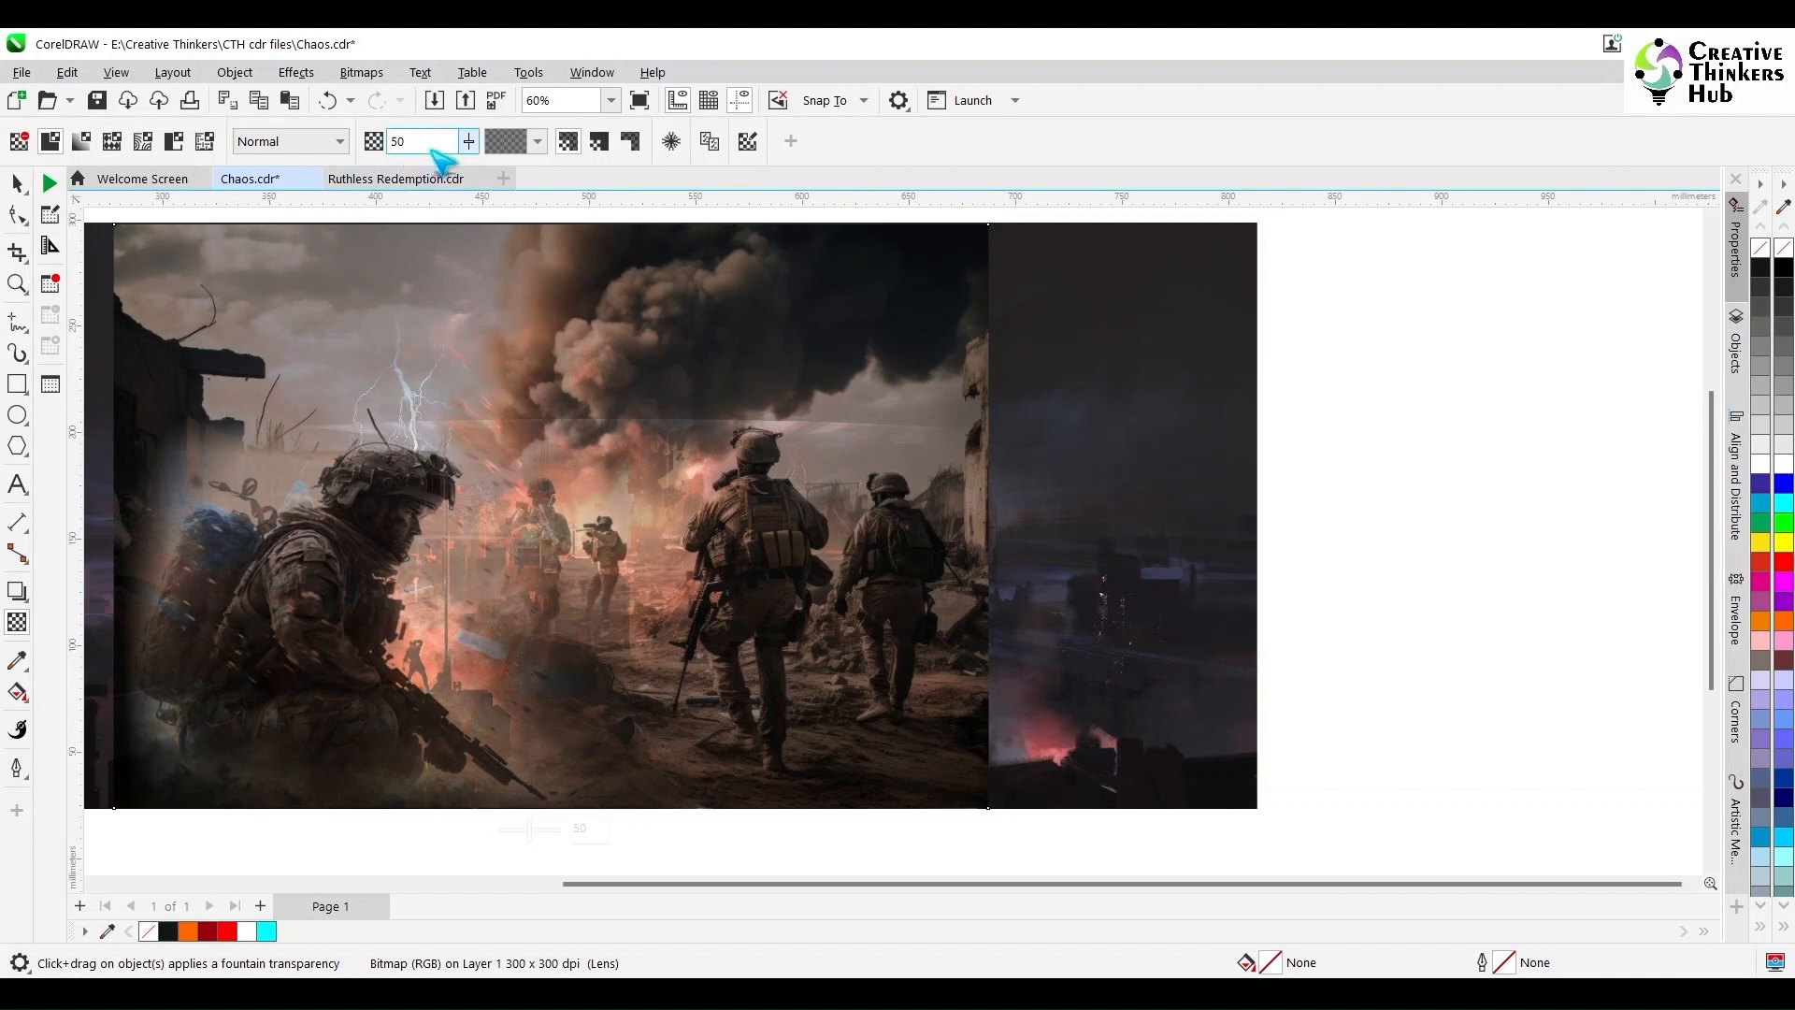
{"action": "double_click", "coordinate": [409, 141]}
{"action": "type", "text": "80"}
{"action": "key", "text": "Return"}
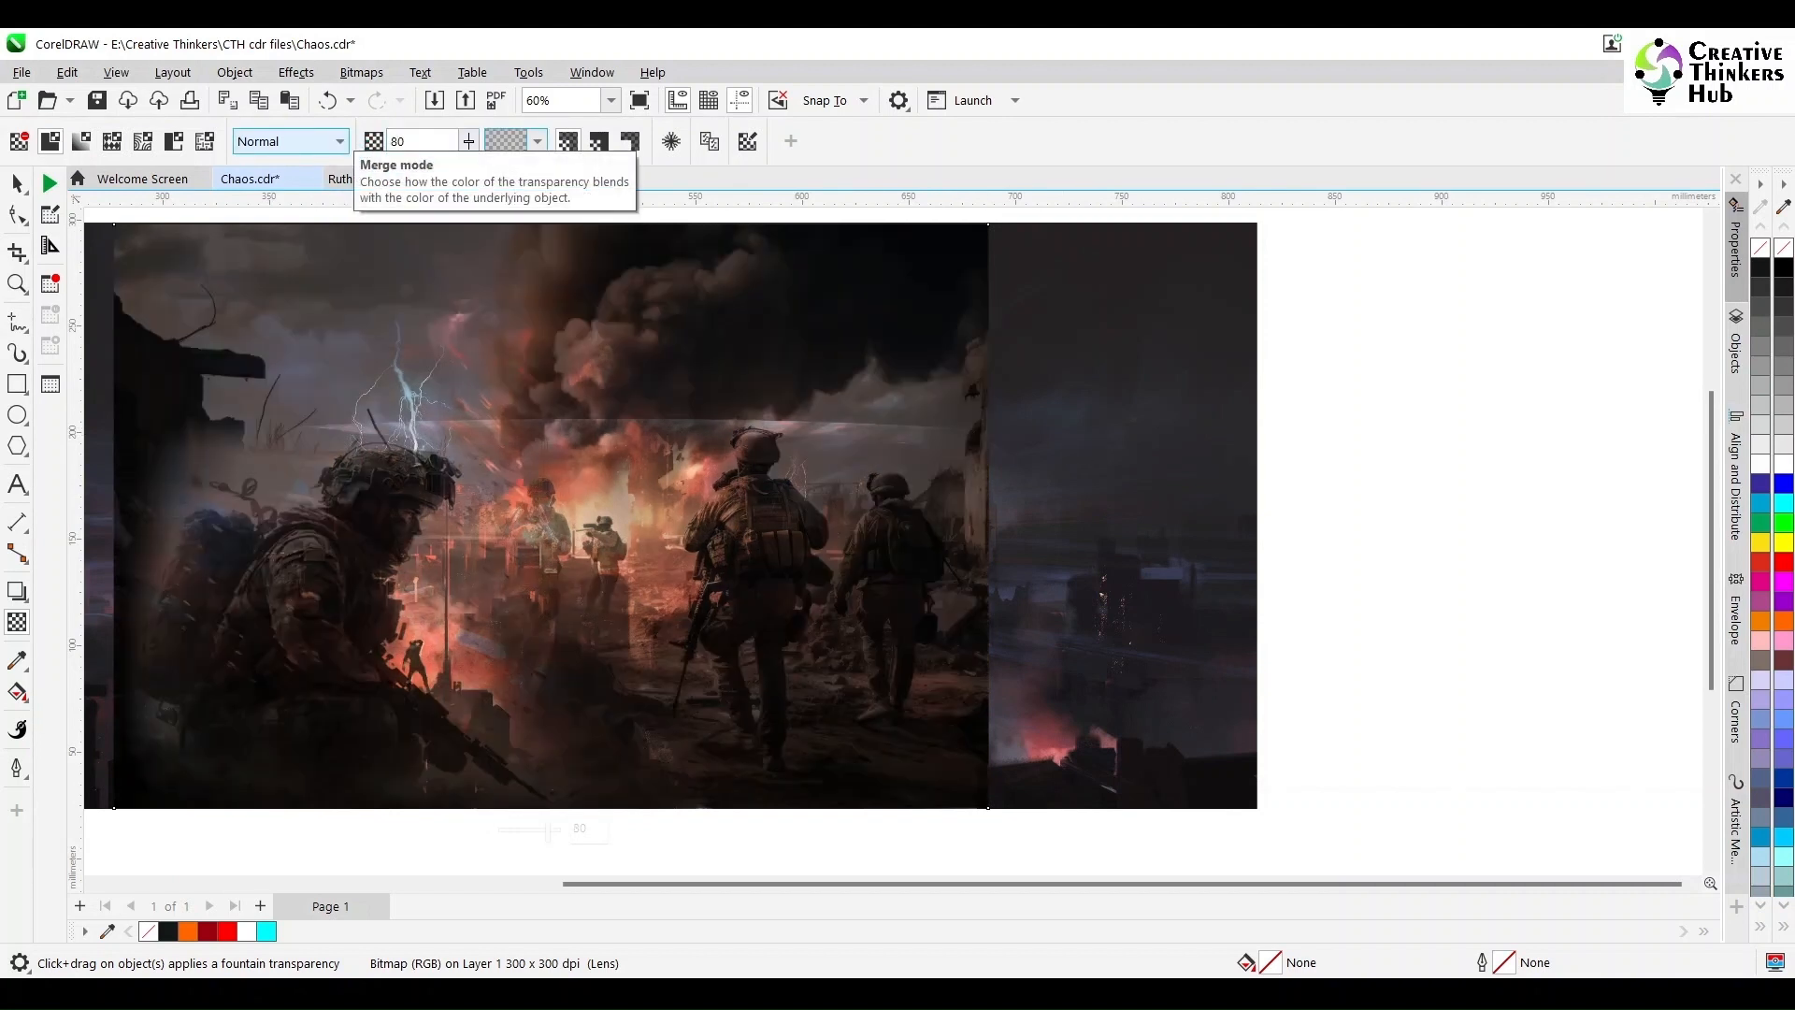
{"action": "left_click", "coordinate": [16, 183]}
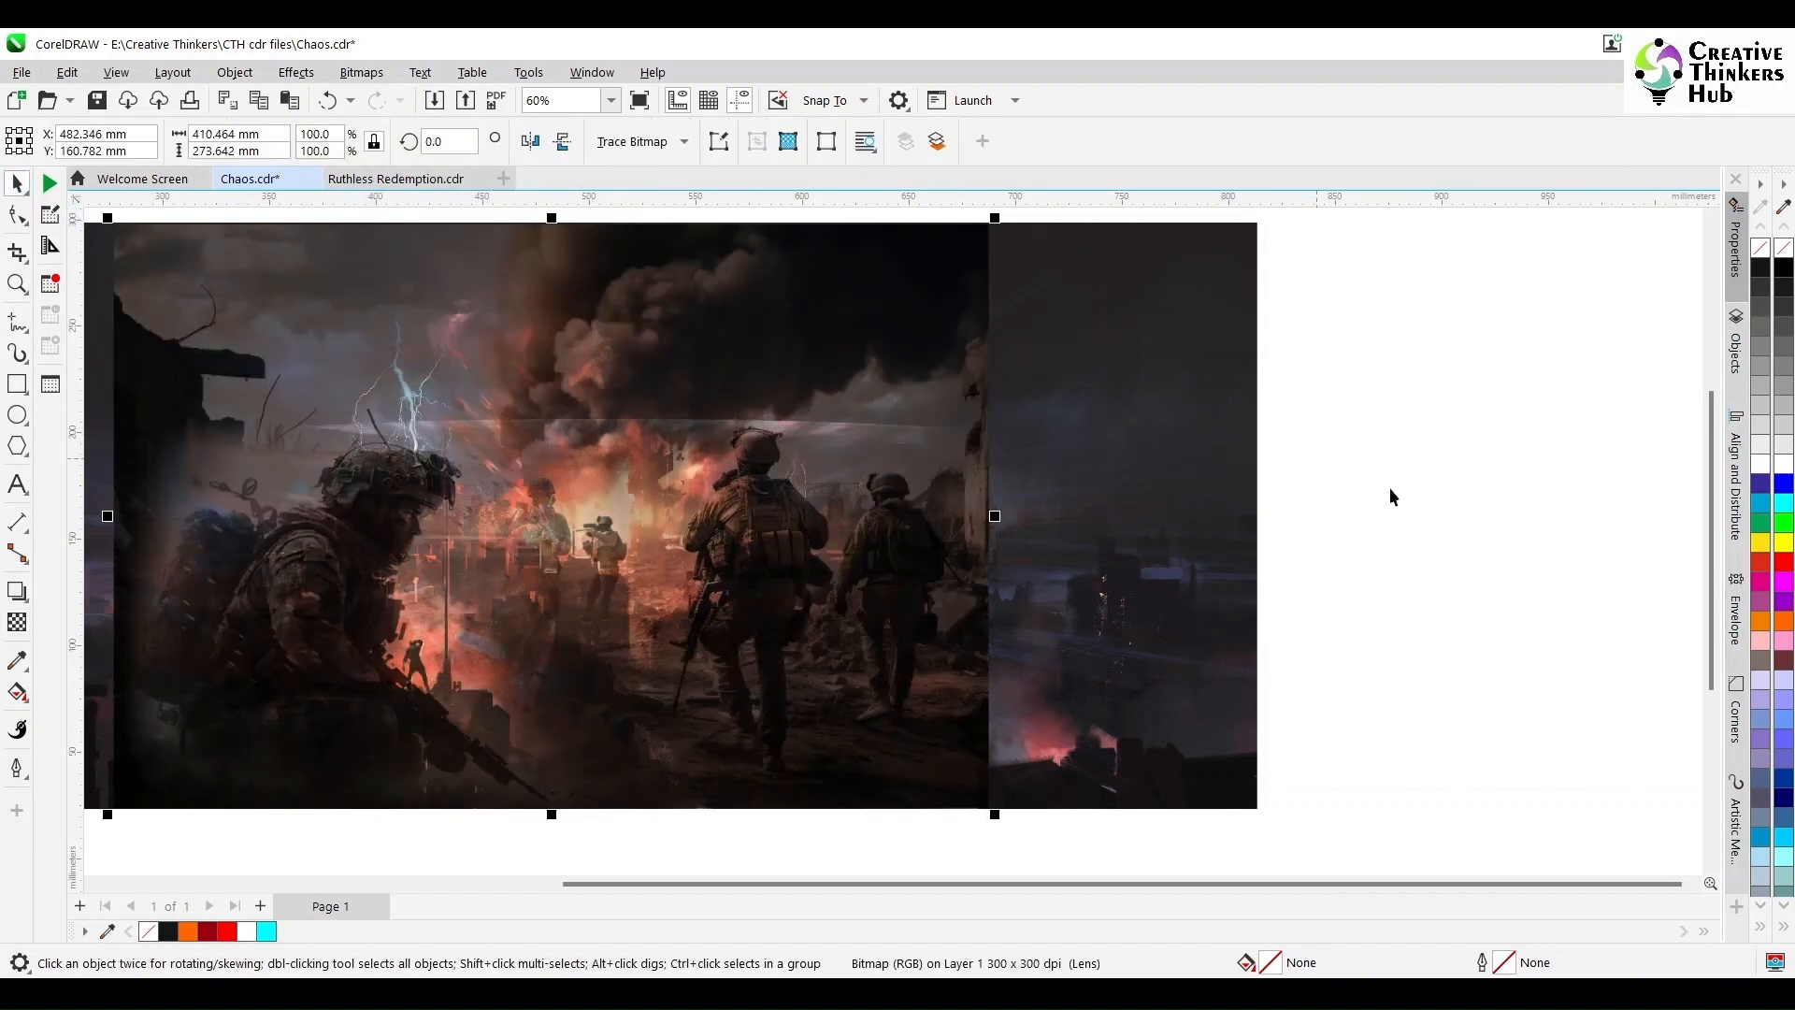
{"action": "scroll", "coordinate": [1389, 486], "scroll_direction": "down", "scroll_amount": 1}
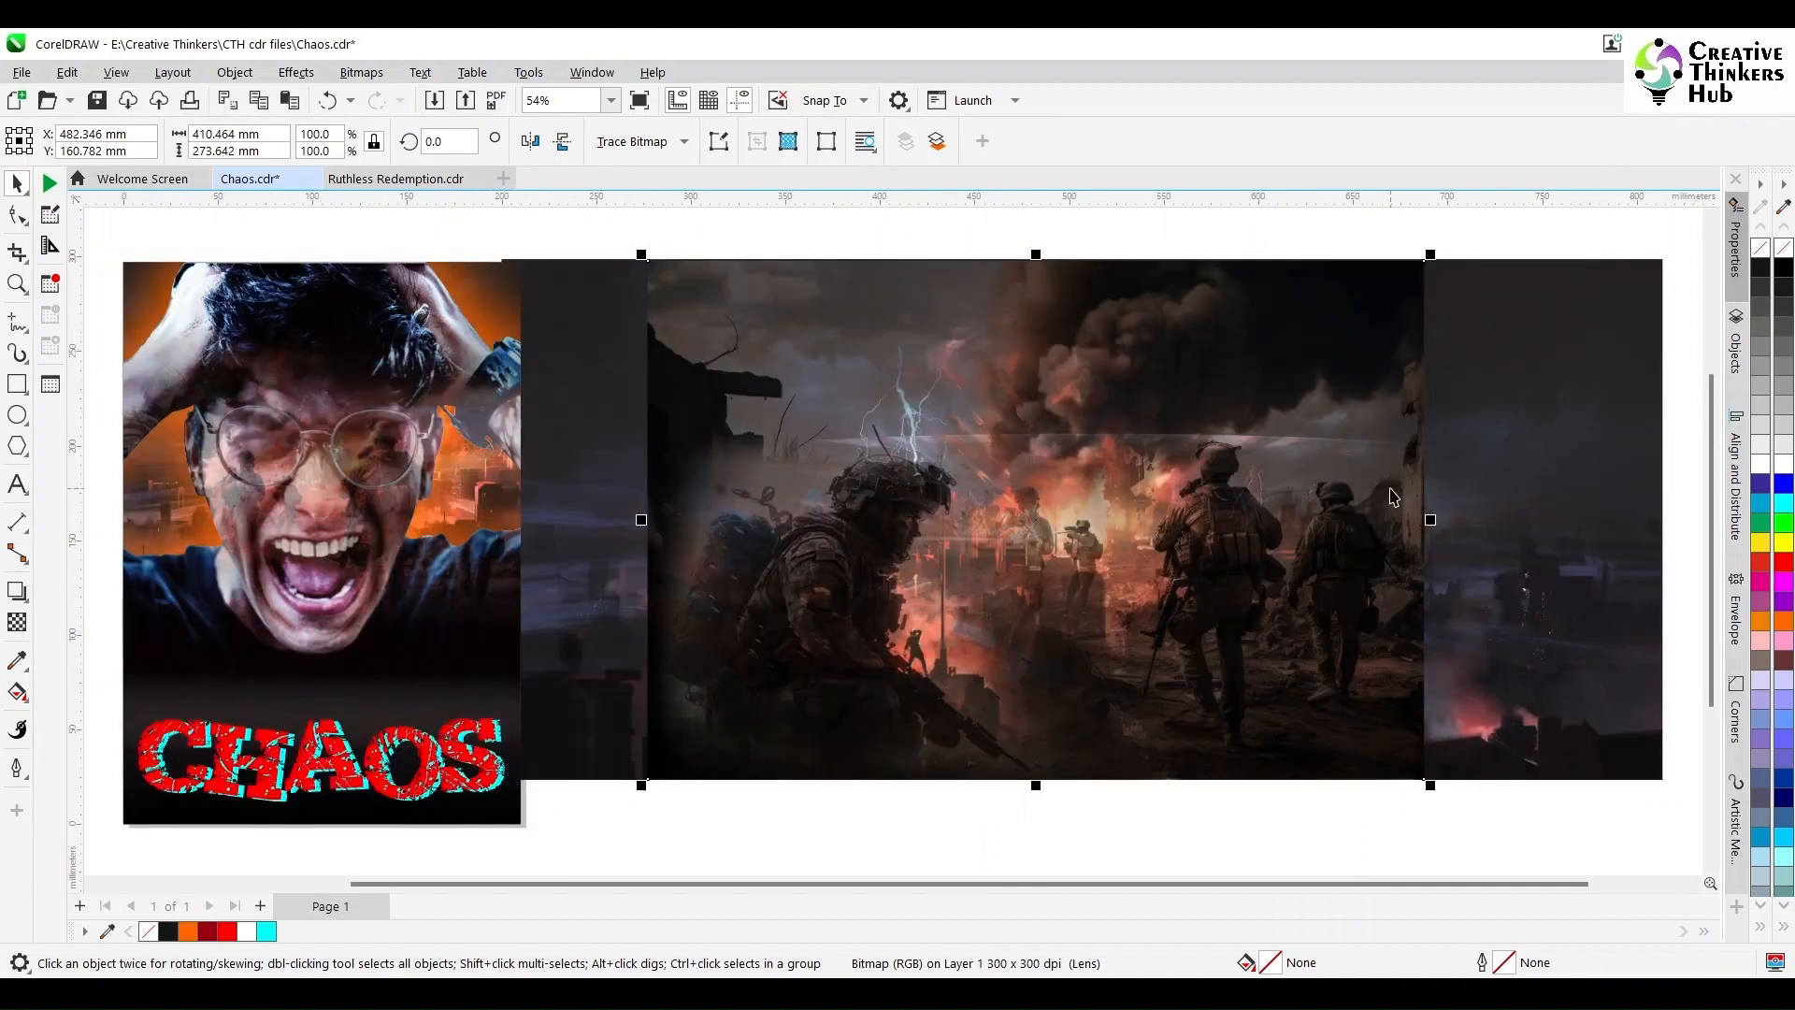
{"action": "left_click", "coordinate": [1197, 855]}
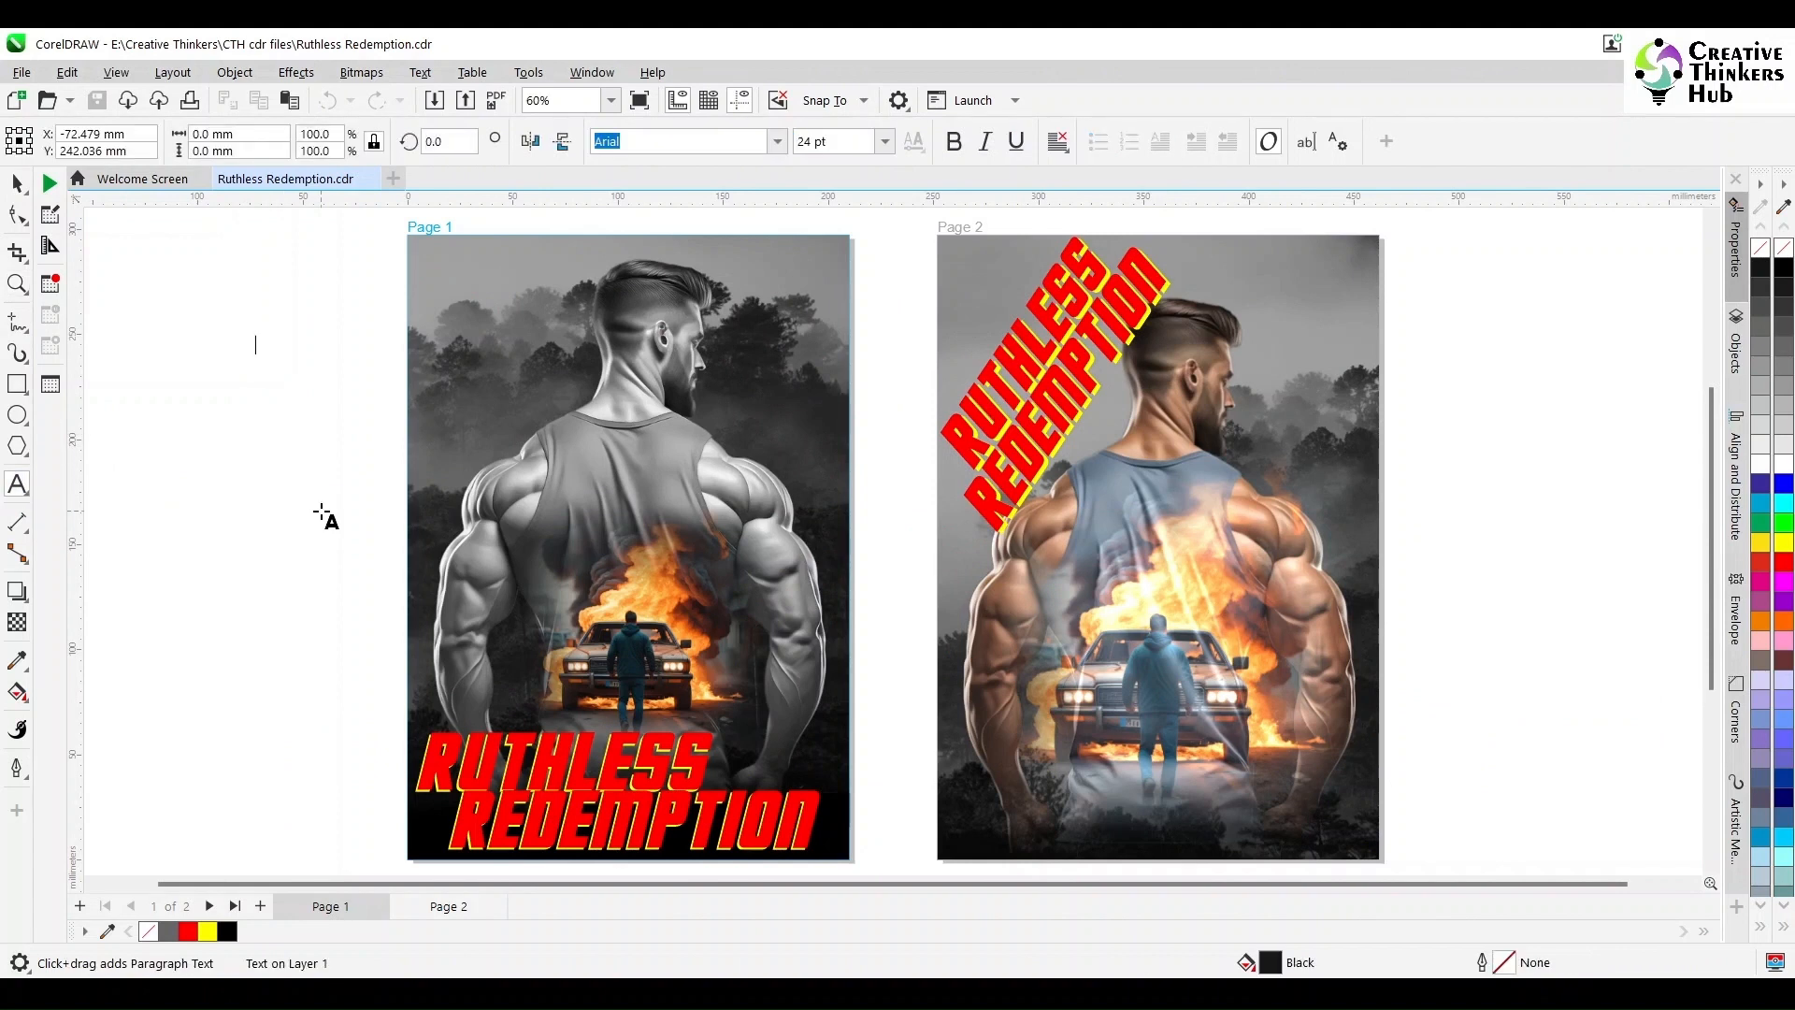
Add the first actor's name as 24 pt Arial text beside the Ruthless Redemption poster and widen its letter spacing
{"action": "type", "text": "DI"}
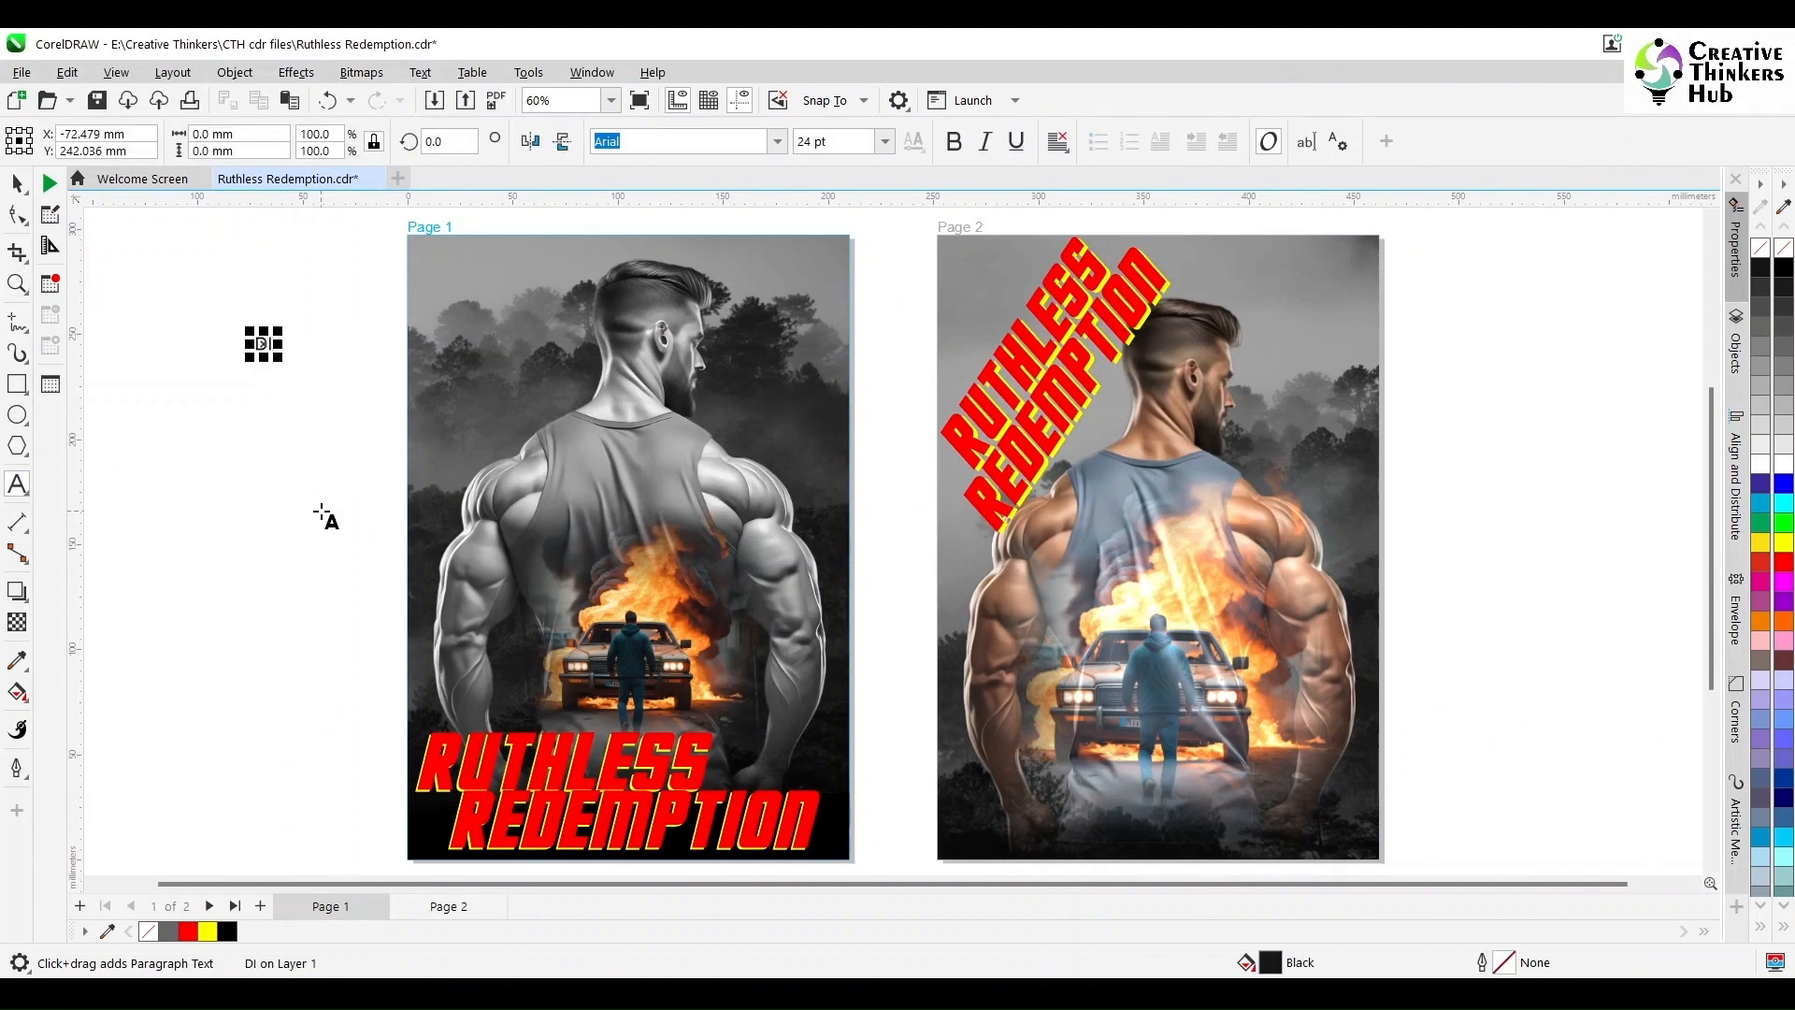
{"action": "type", "text": " LAMBAN"}
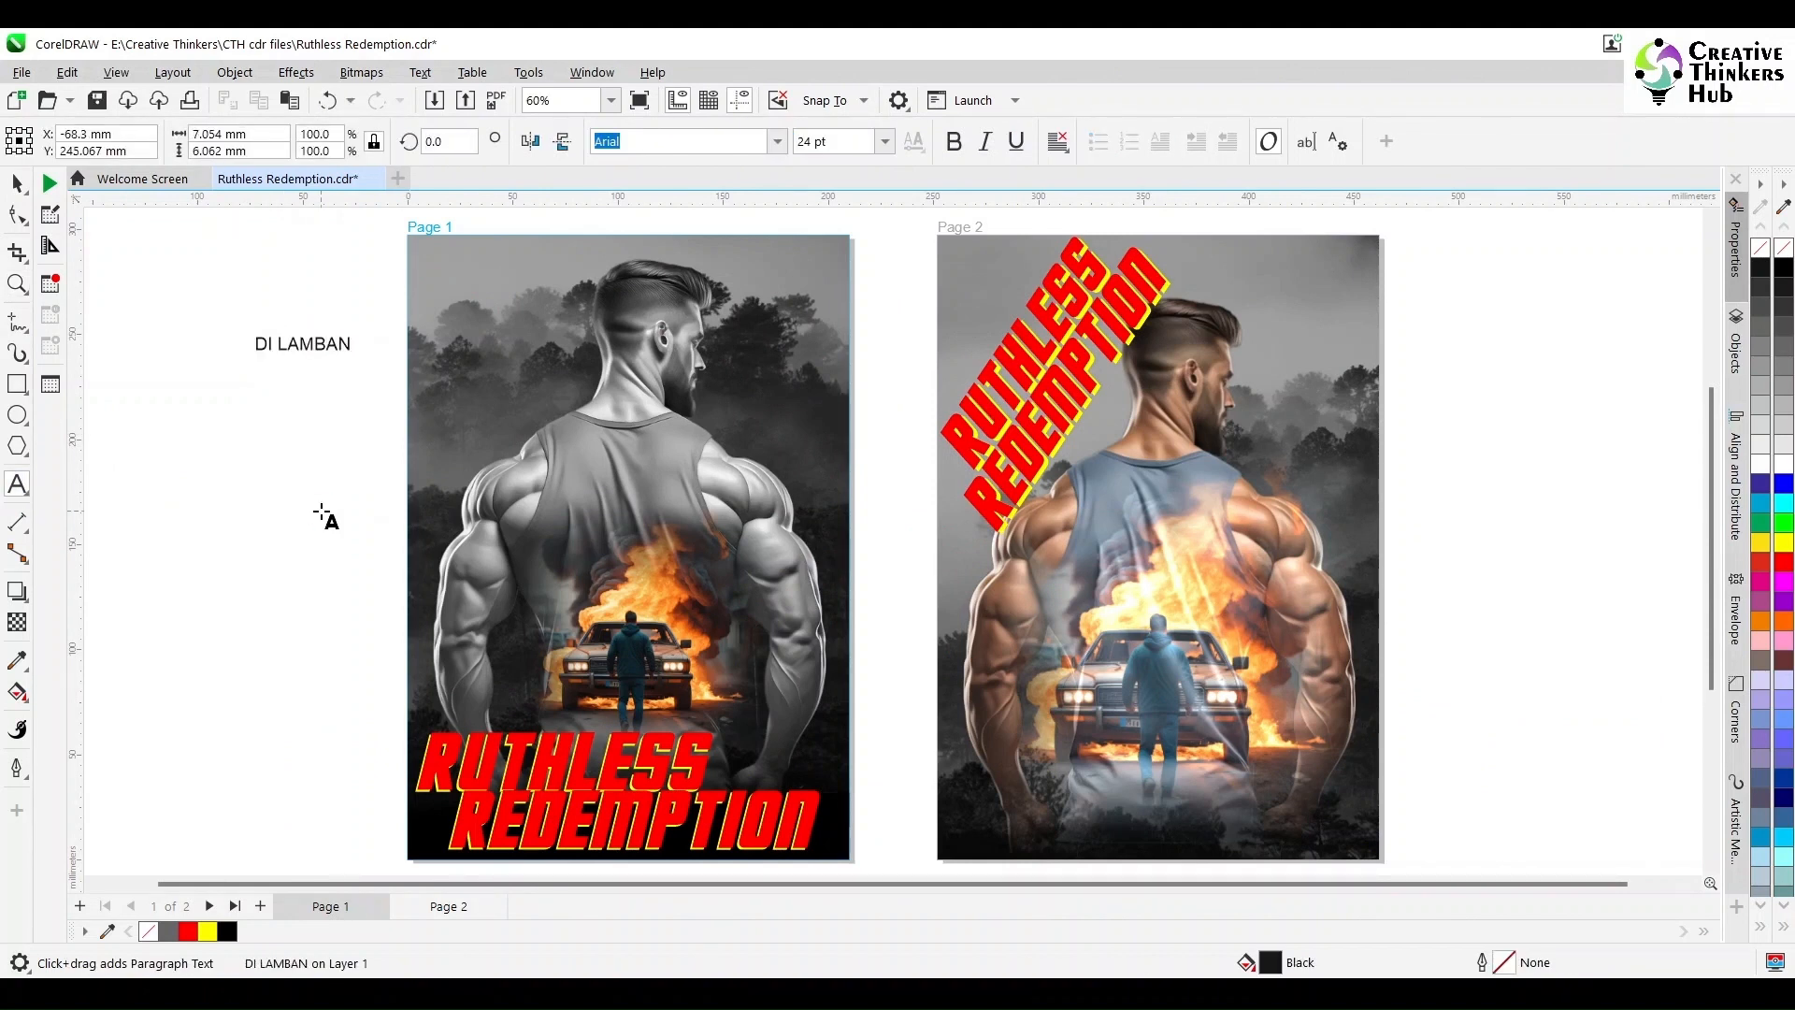
{"action": "left_click", "coordinate": [17, 215]}
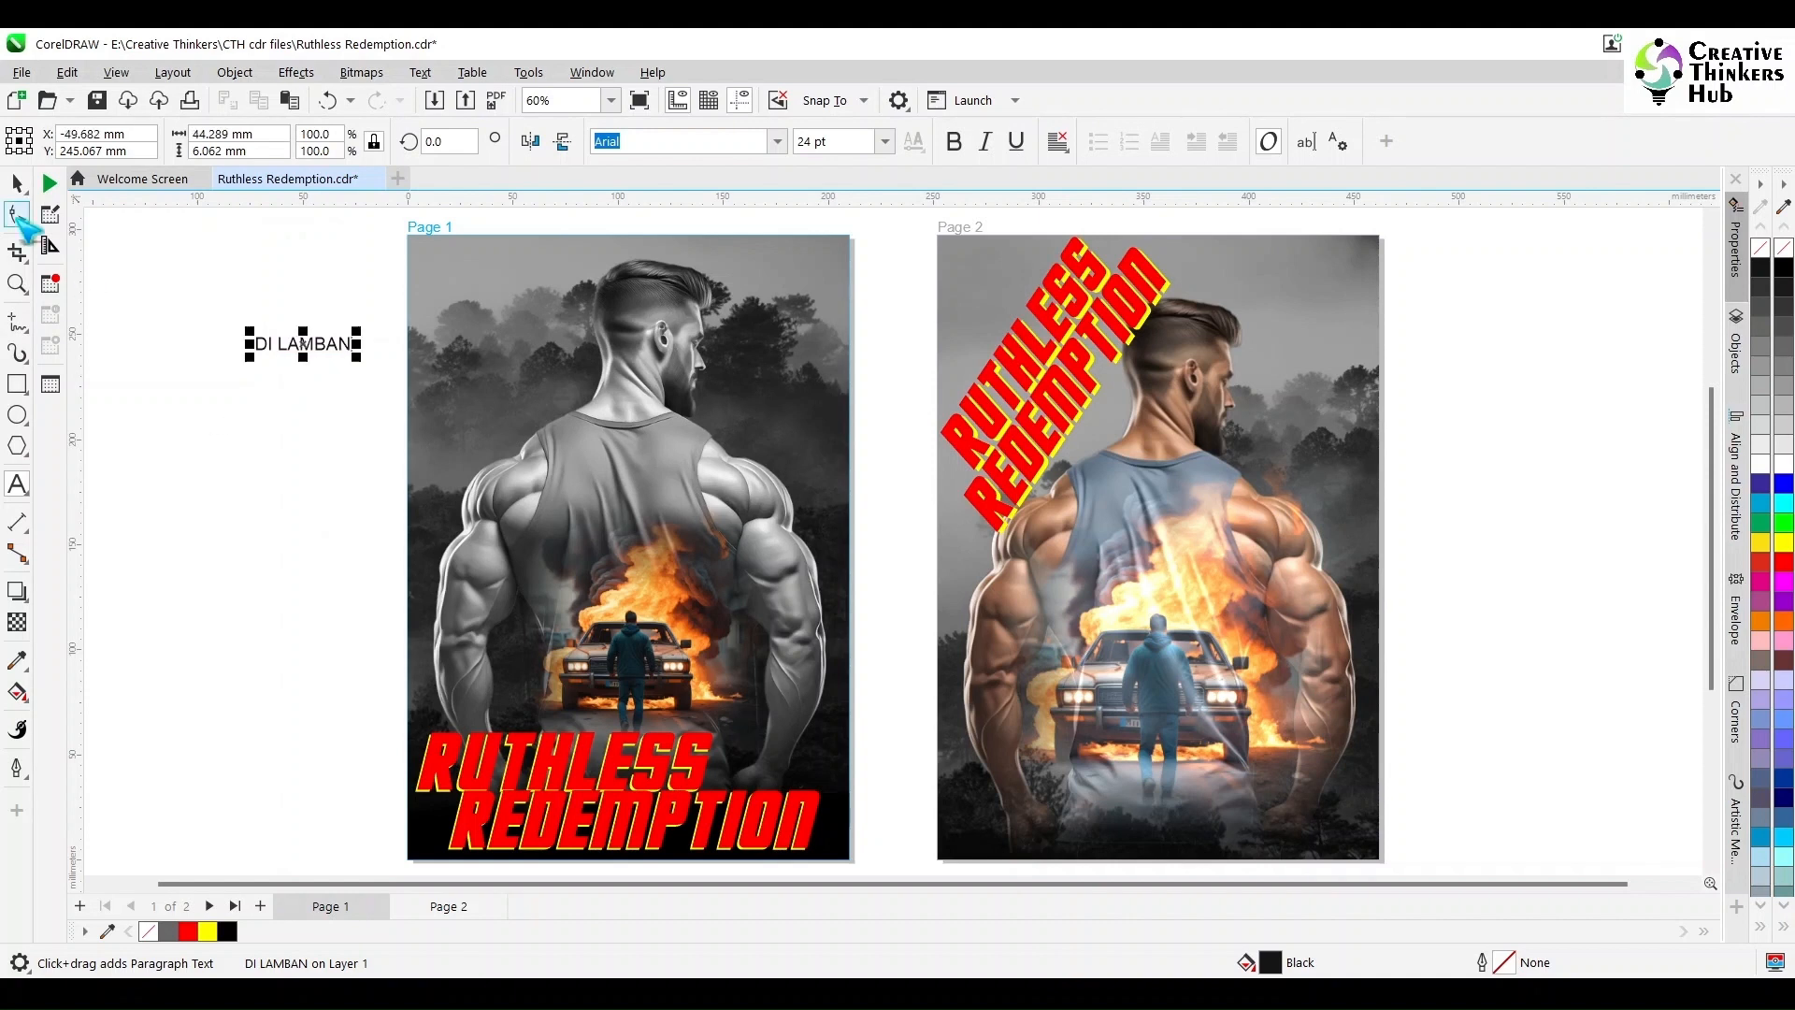
{"action": "left_click_drag", "start_coordinate": [361, 381], "coordinate": [269, 351]}
Duplicate the spaced name text on a separate line and replace the wording with the second actor's name
{"action": "key", "text": "space"}
{"action": "right_click", "coordinate": [268, 350]}
{"action": "key", "text": "F8"}
{"action": "key", "text": "ctrl+a"}
{"action": "type", "text": "MEGAN  "}
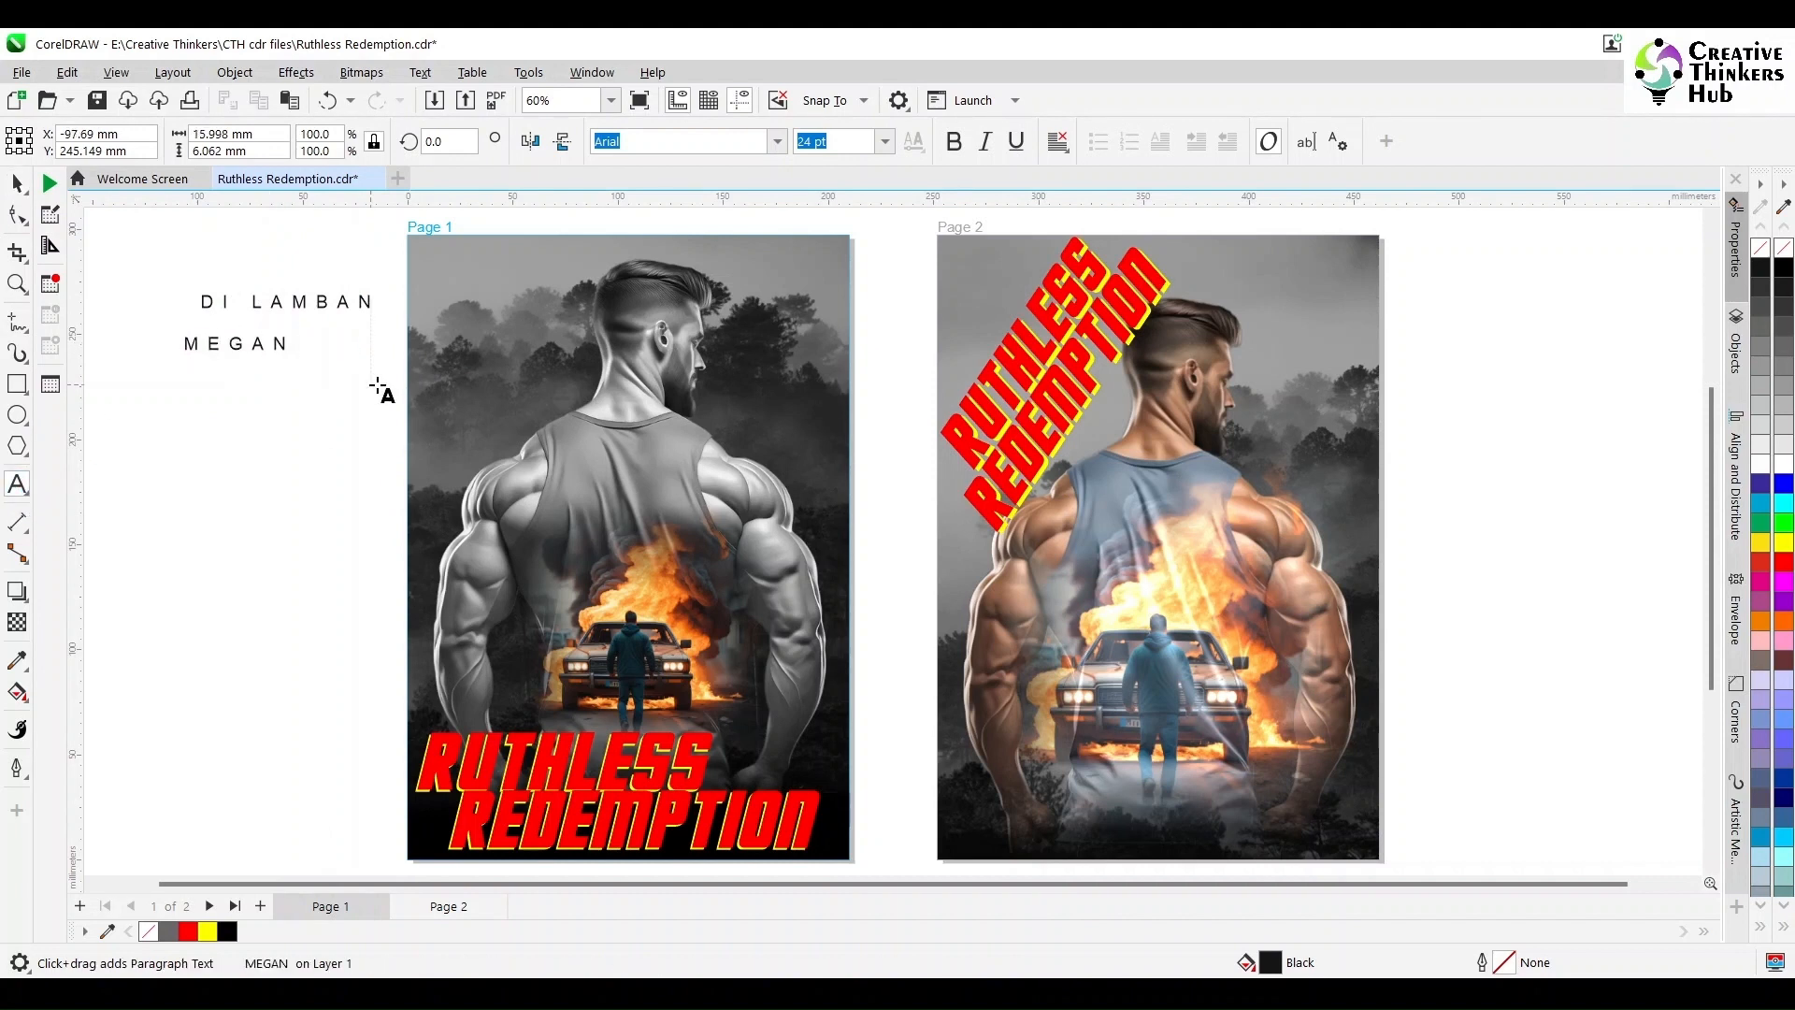
{"action": "type", "text": "JHAMPA"}
{"action": "key", "text": "ctrl+space"}
Copy the second name text below itself and replace the wording with the third actor's name
{"action": "left_click_drag", "start_coordinate": [325, 346], "coordinate": [324, 388]}
{"action": "right_click", "coordinate": [324, 388]}
{"action": "key", "text": "F8"}
{"action": "key", "text": "ctrl+a"}
{"action": "type", "text": "MORGAN "}
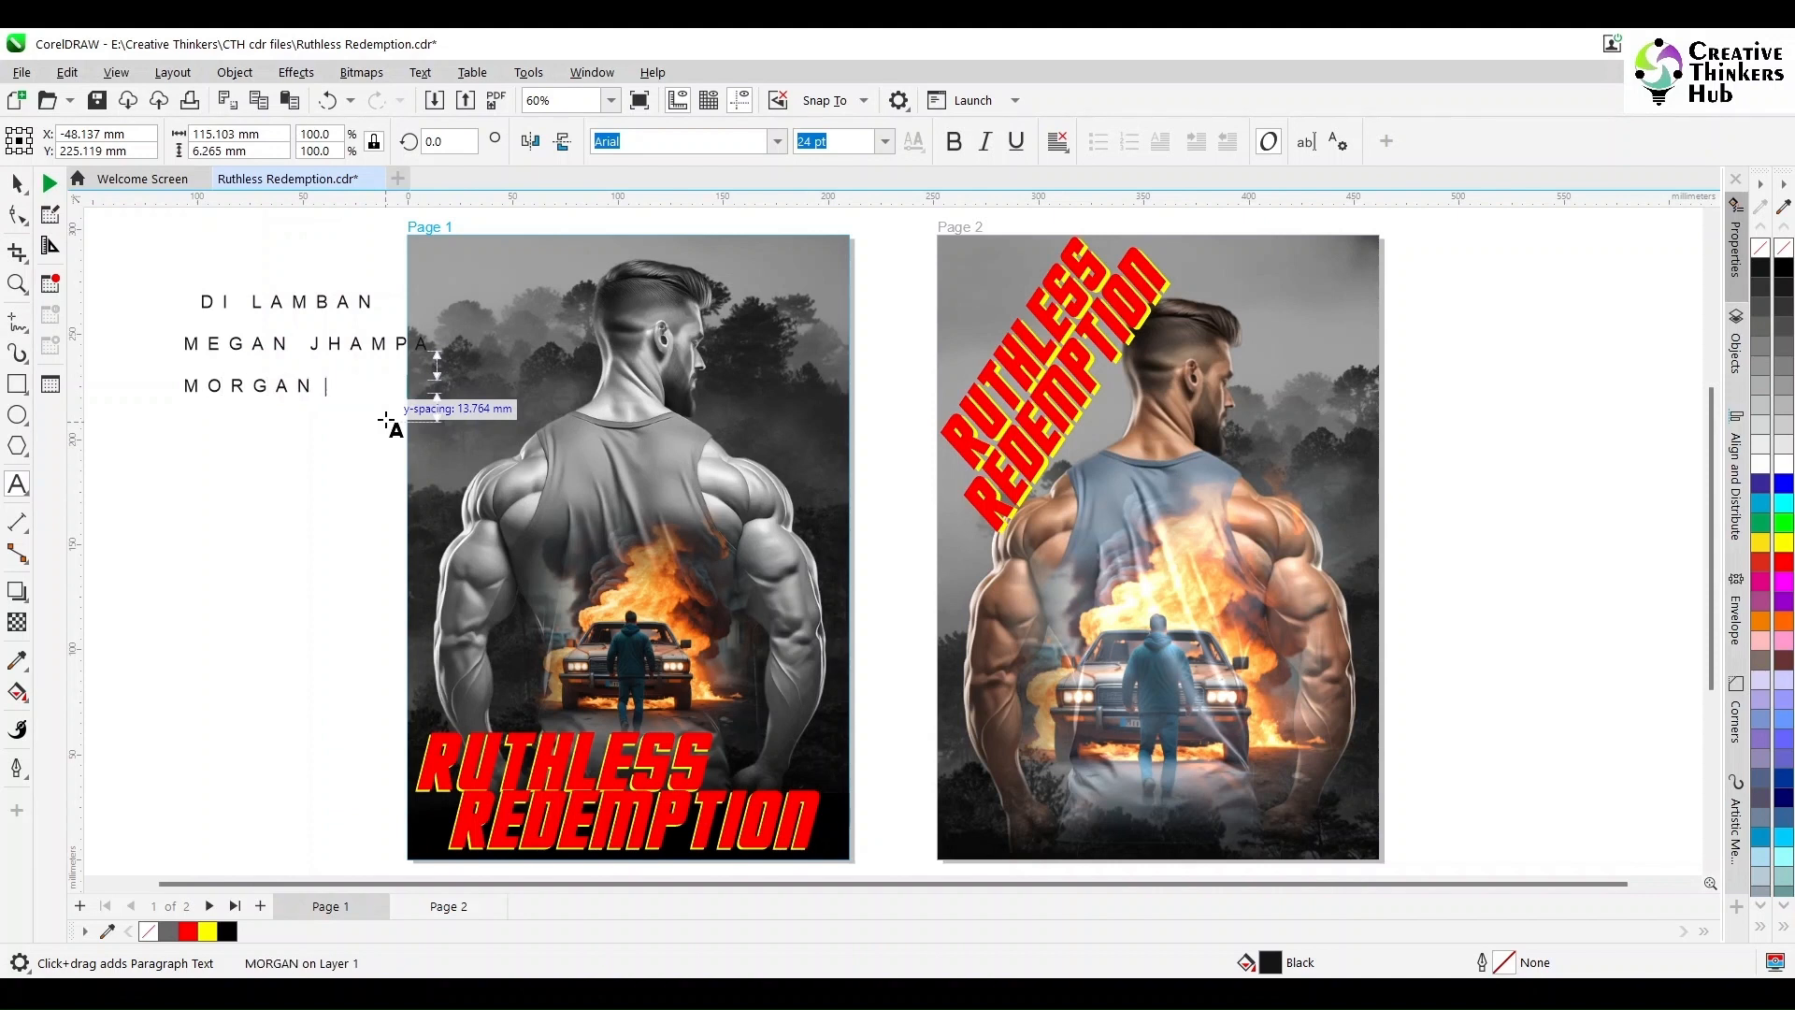
{"action": "type", "text": "PHIL"}
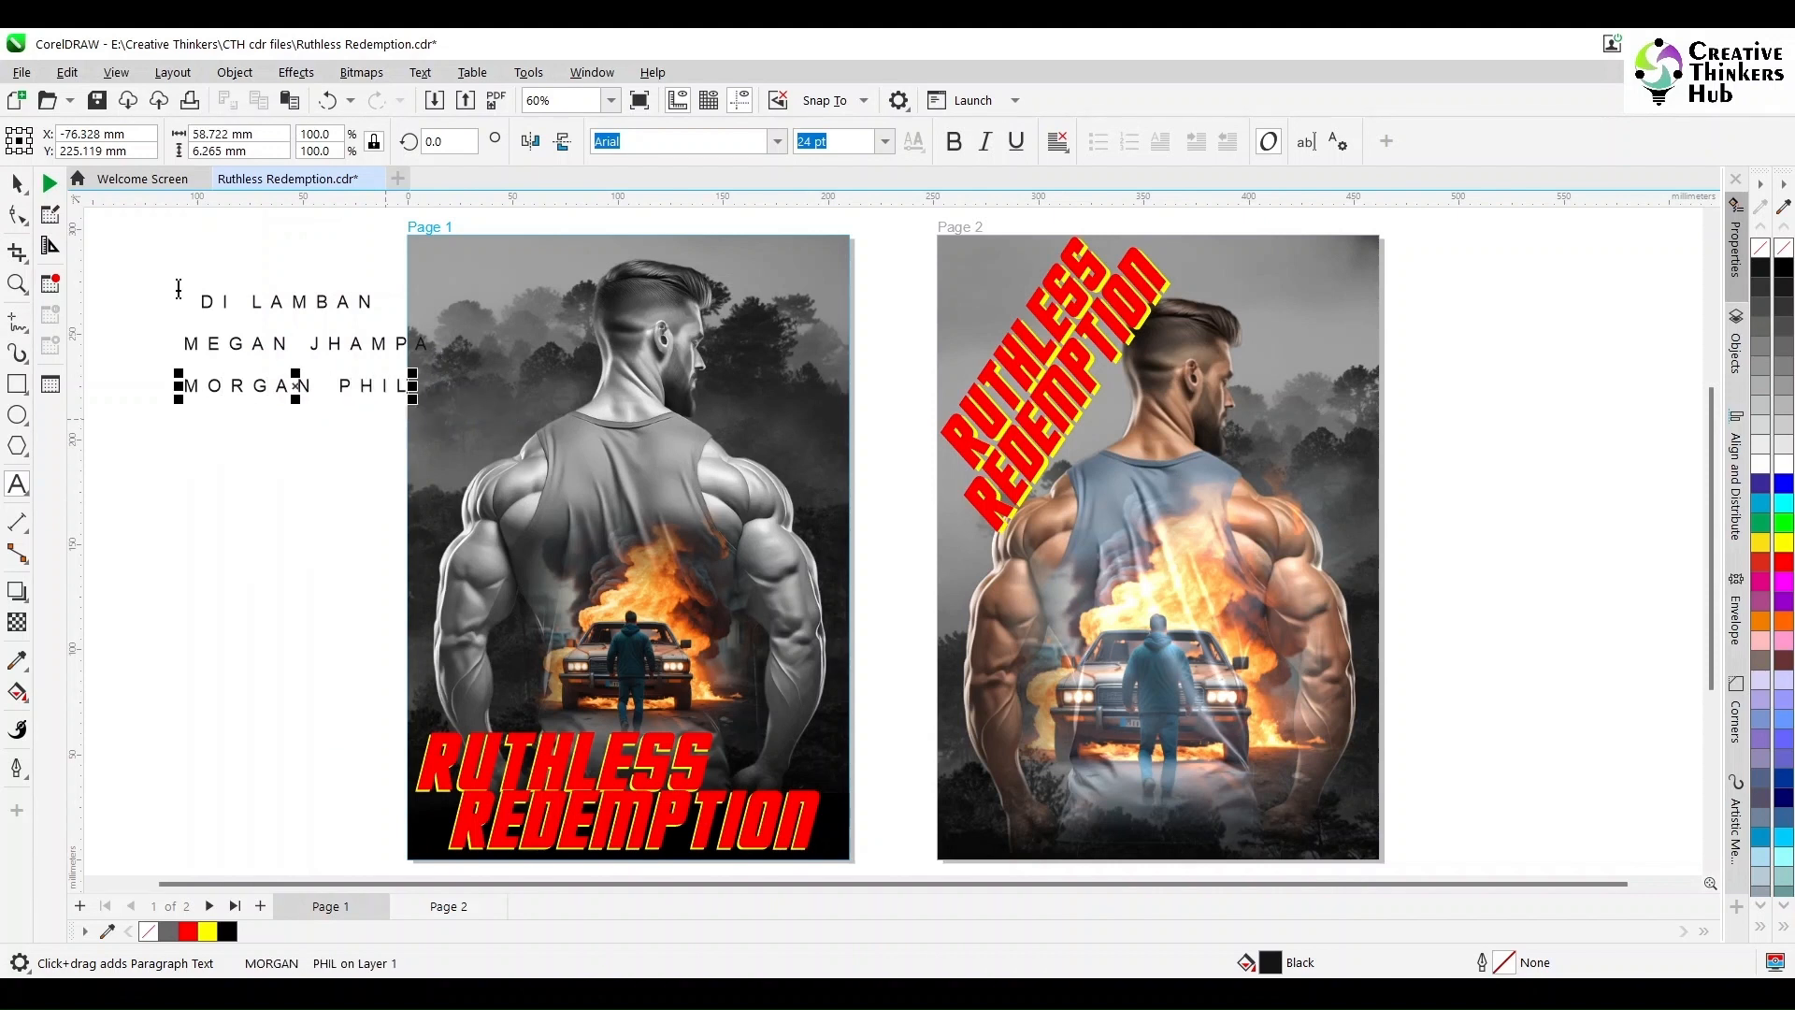
Move the three actor names from beside the page into a rough row across the upper edge of the page 1 poster
{"action": "key", "text": "ctrl+space"}
{"action": "left_click_drag", "start_coordinate": [257, 305], "coordinate": [315, 323]}
{"action": "left_click_drag", "start_coordinate": [296, 384], "coordinate": [272, 360]}
{"action": "key", "text": "F8"}
{"action": "left_click", "coordinate": [18, 184]}
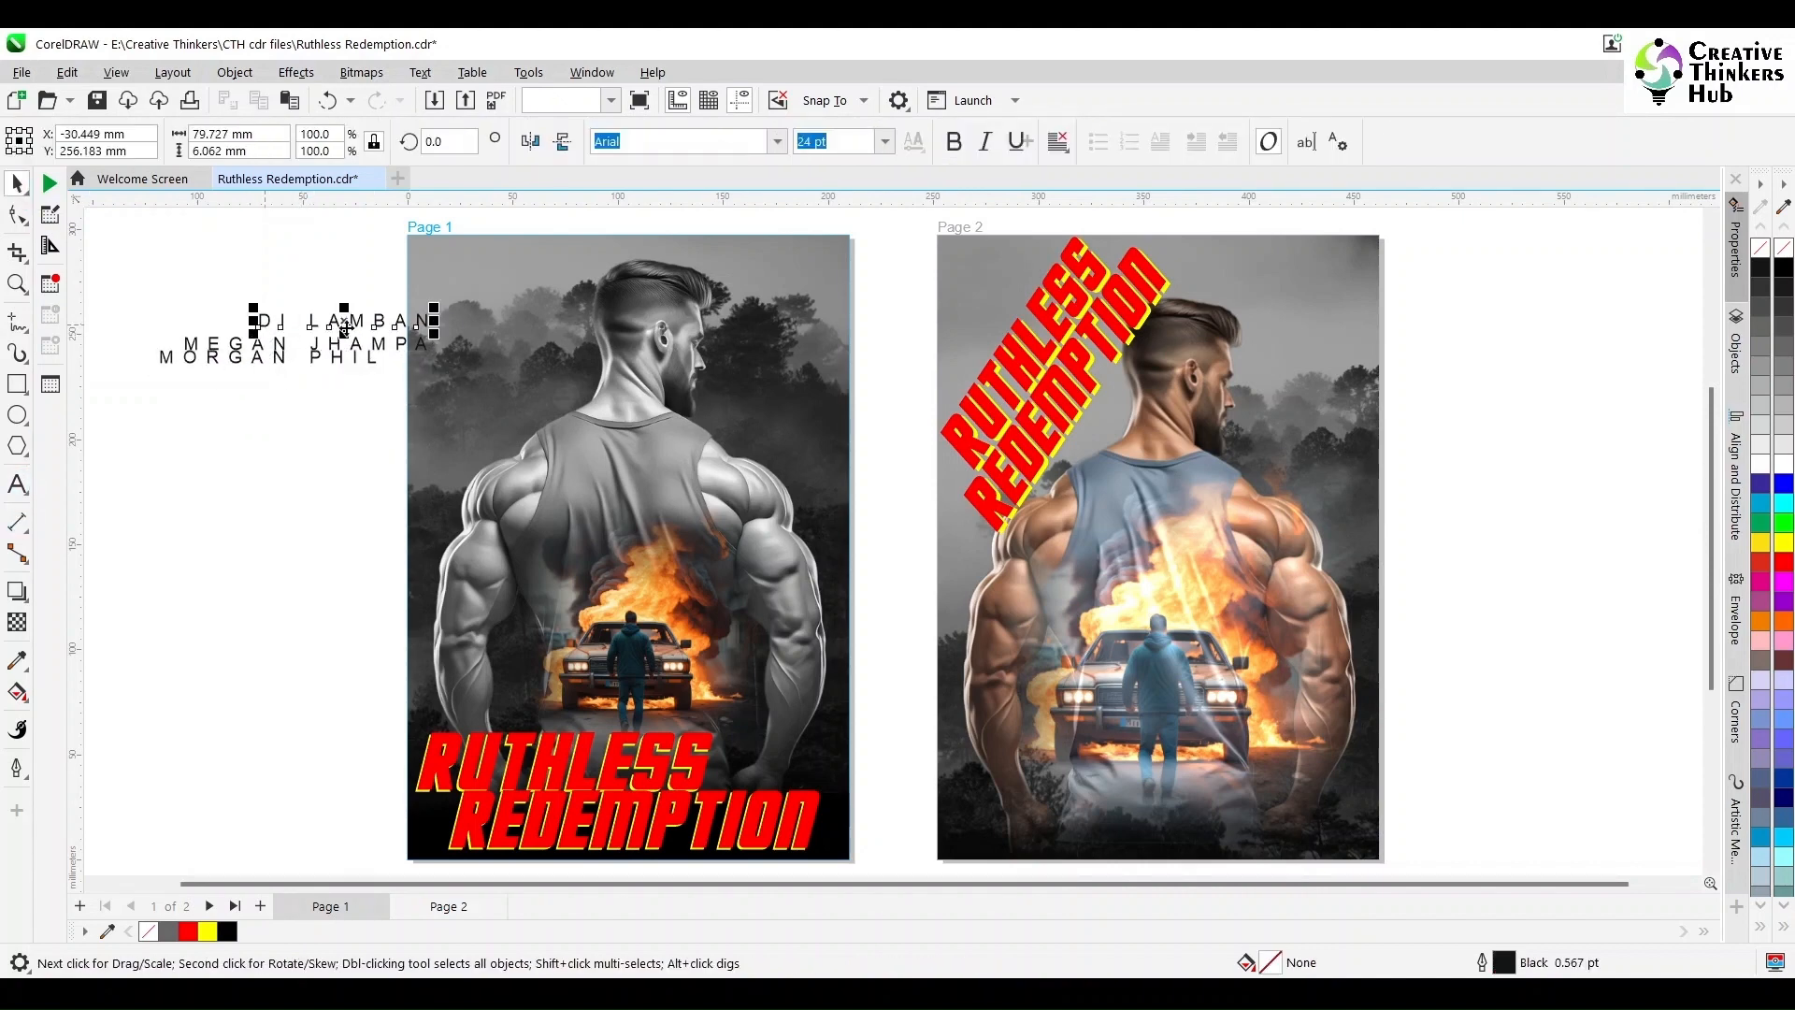
{"action": "left_click_drag", "start_coordinate": [366, 323], "coordinate": [523, 256]}
{"action": "left_click_drag", "start_coordinate": [275, 356], "coordinate": [730, 264]}
{"action": "key", "text": "ctrl+z"}
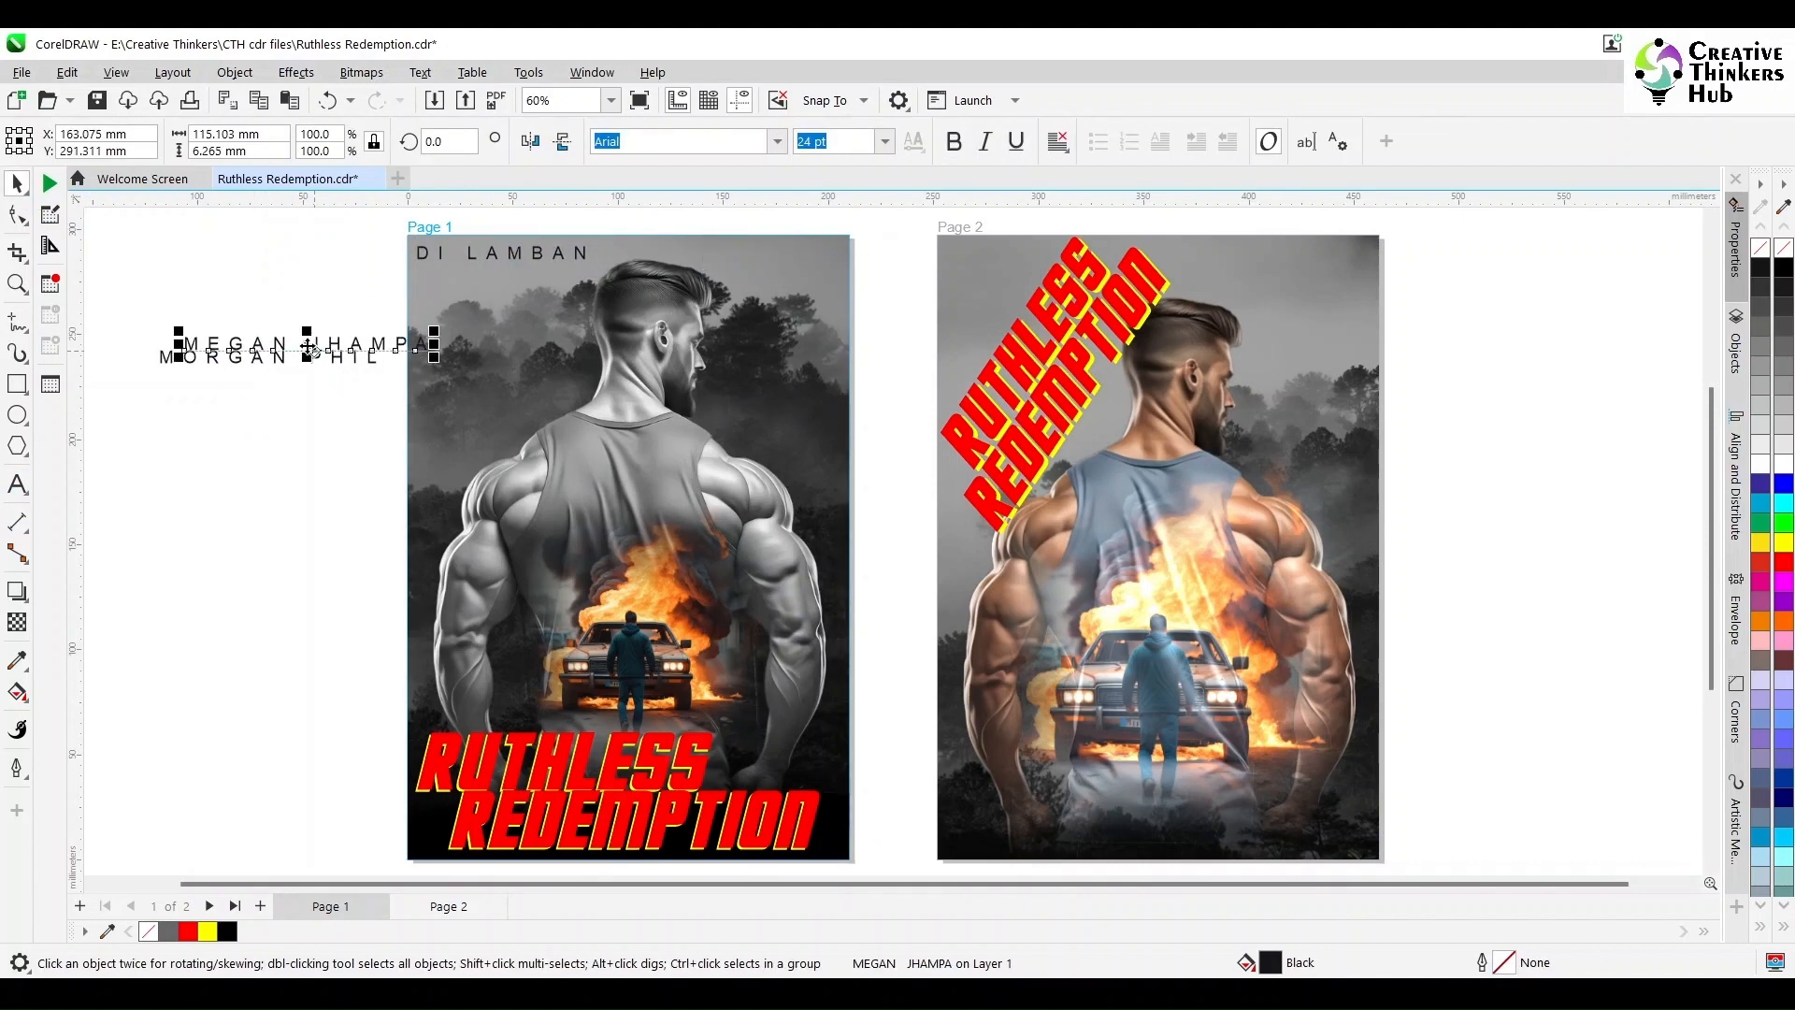
{"action": "left_click_drag", "start_coordinate": [304, 348], "coordinate": [847, 252]}
Align the three actor names on one horizontal line and distribute them with equal horizontal spacing
{"action": "left_click", "coordinate": [469, 253]}
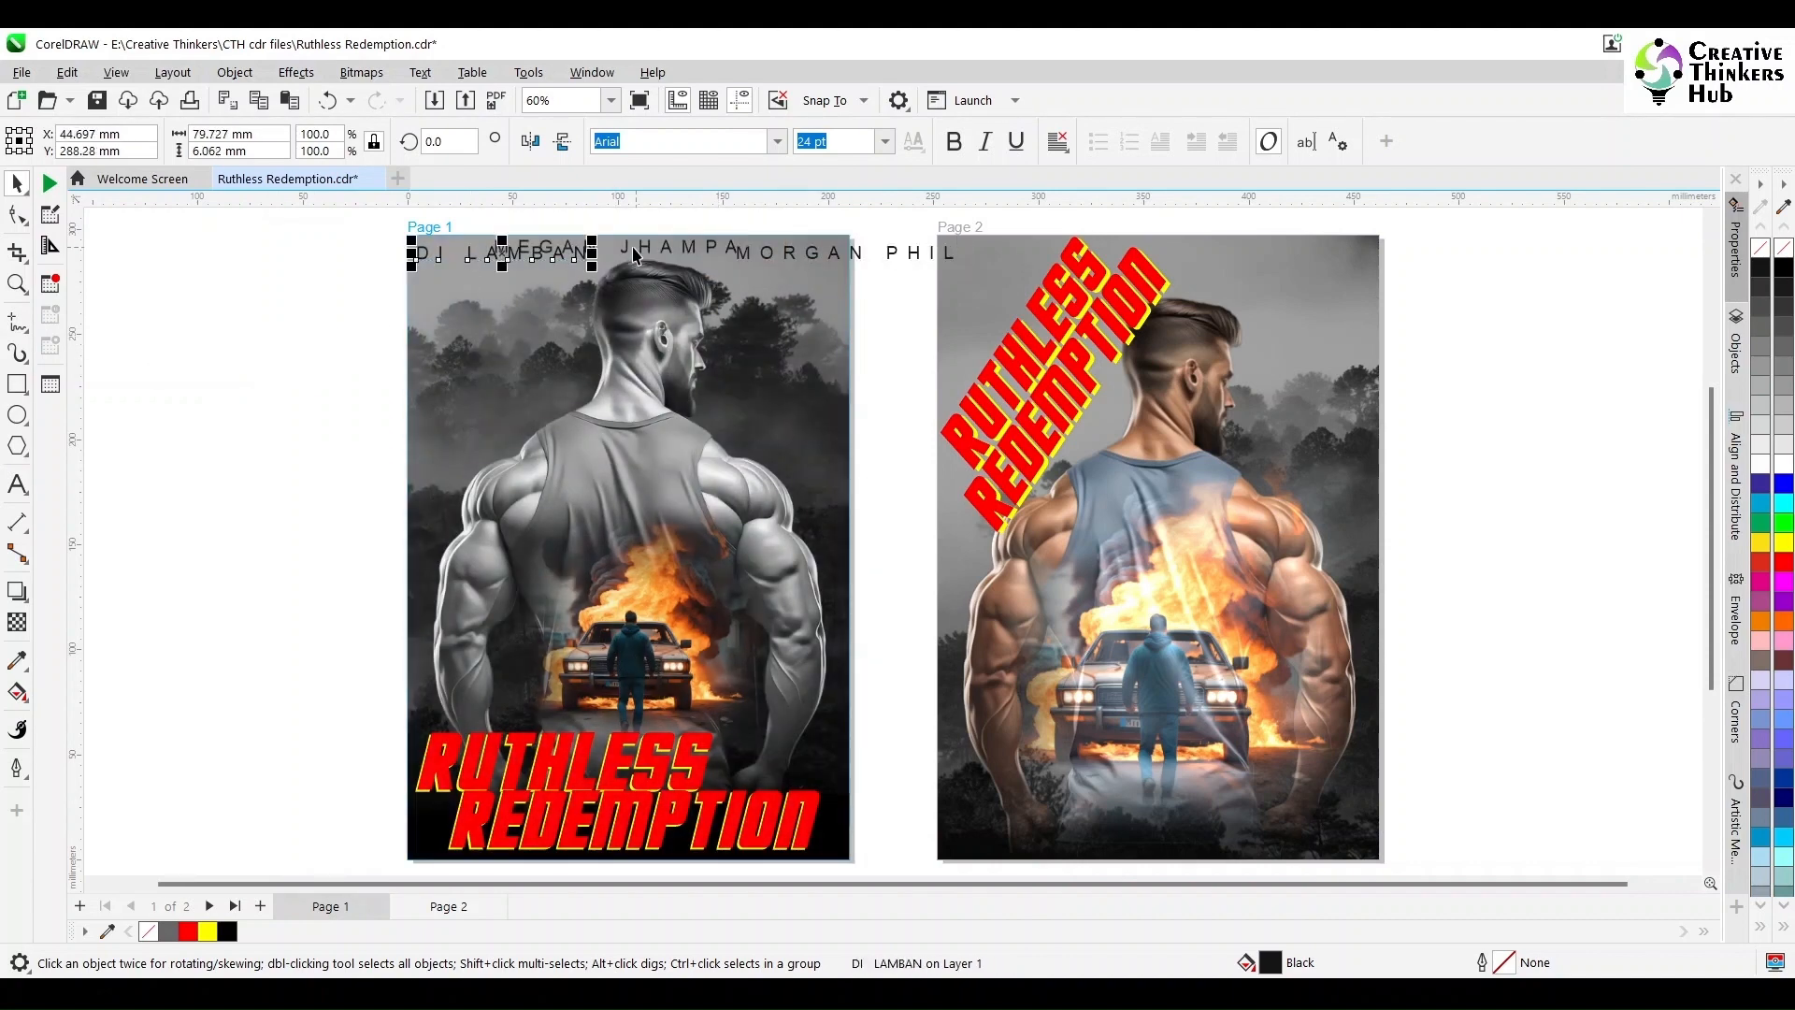
{"action": "left_click", "coordinate": [635, 248], "text": "shift"}
{"action": "left_click", "coordinate": [788, 253], "text": "shift"}
{"action": "key", "text": "e"}
{"action": "left_click", "coordinate": [1736, 292]}
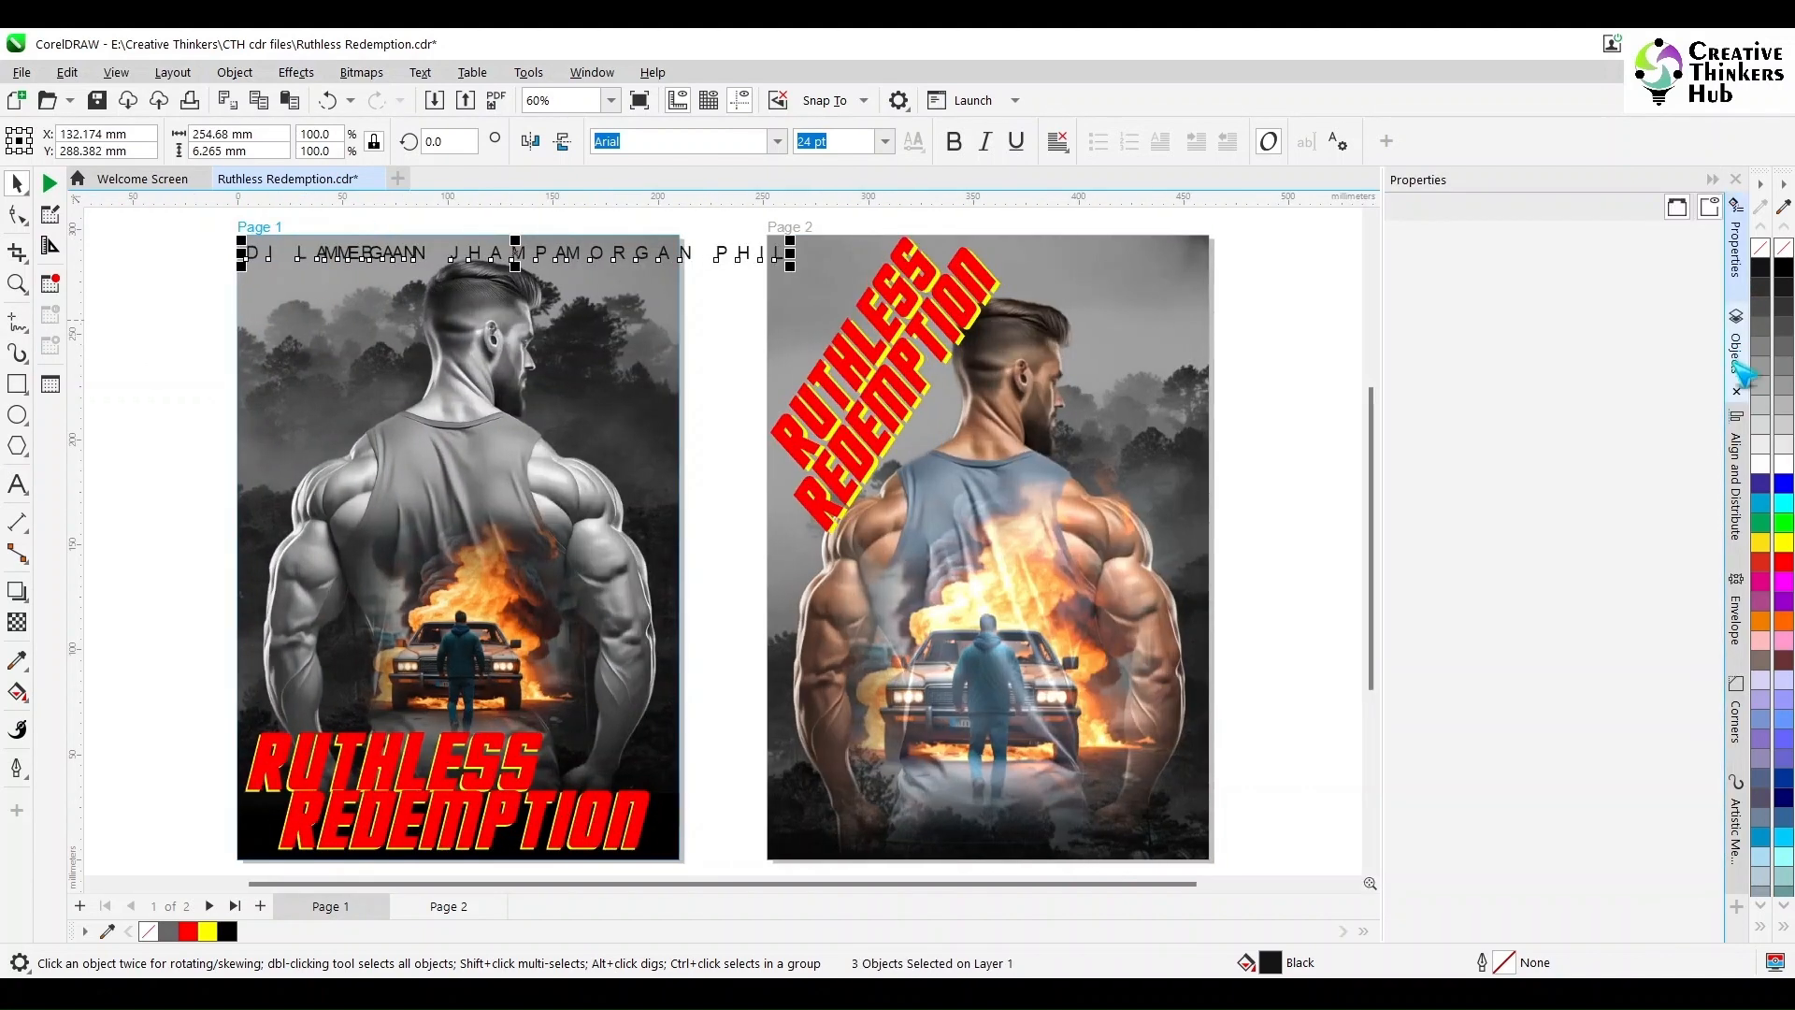
{"action": "left_click", "coordinate": [1741, 505]}
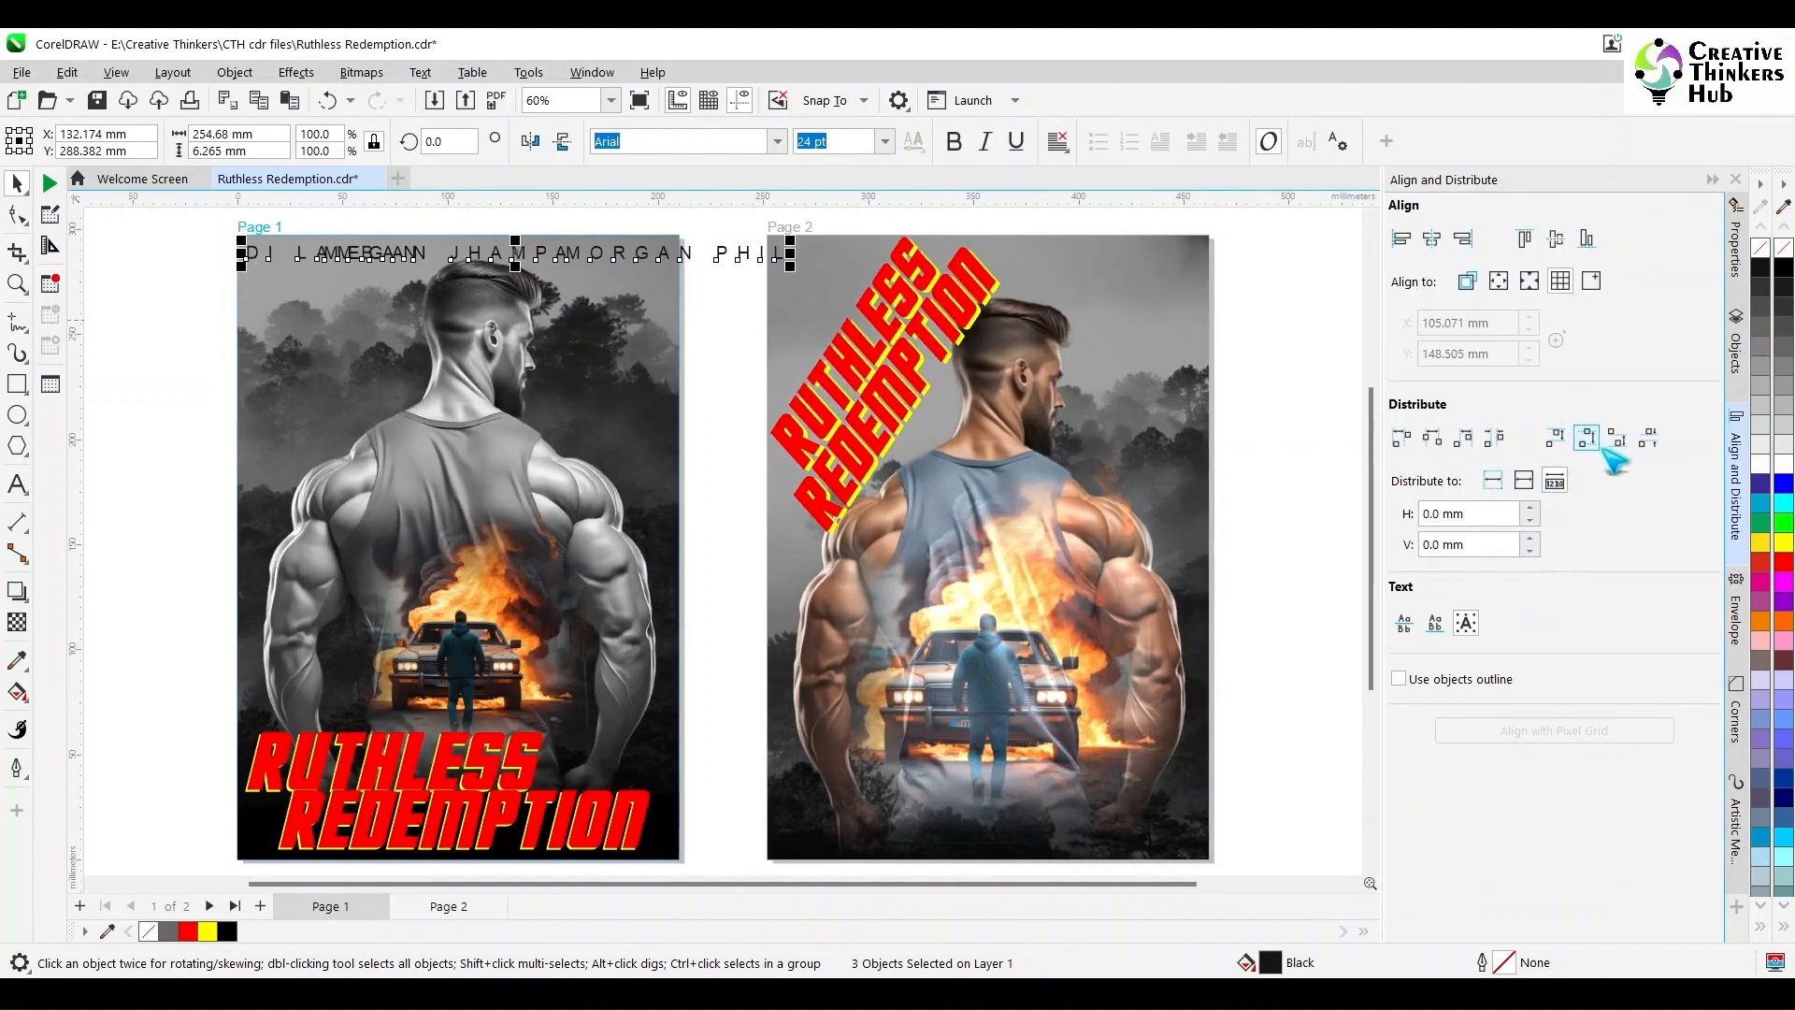
{"action": "left_click", "coordinate": [1495, 438]}
{"action": "left_click", "coordinate": [1248, 266]}
Nudge the second and third actor names together to the right to open a gap after the first name
{"action": "left_click", "coordinate": [508, 253]}
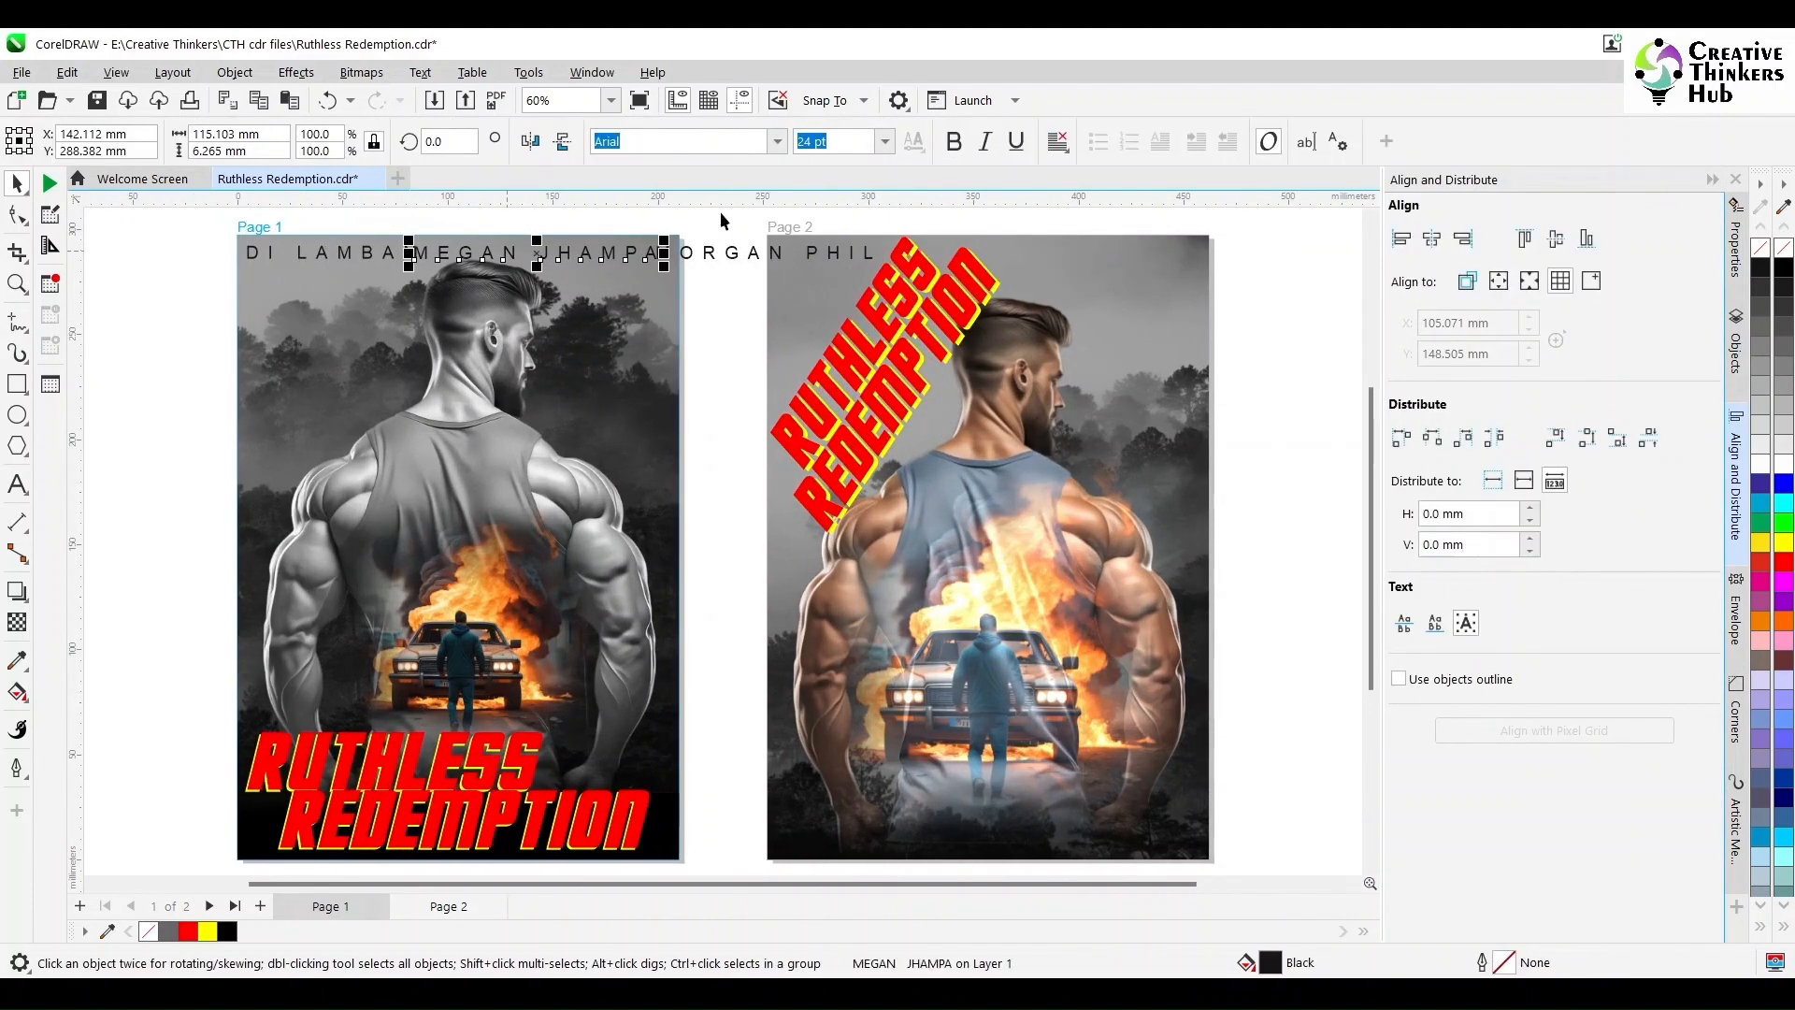
{"action": "left_click", "coordinate": [721, 217]}
{"action": "left_click", "coordinate": [632, 253]}
{"action": "left_click", "coordinate": [692, 254], "text": "shift"}
{"action": "key", "text": "Right"}
{"action": "key", "text": "Right"}
{"action": "key", "text": "Right"}
{"action": "key", "text": "Right"}
{"action": "key", "text": "Right"}
{"action": "key", "text": "Right"}
{"action": "key", "text": "Right"}
{"action": "key", "text": "Right"}
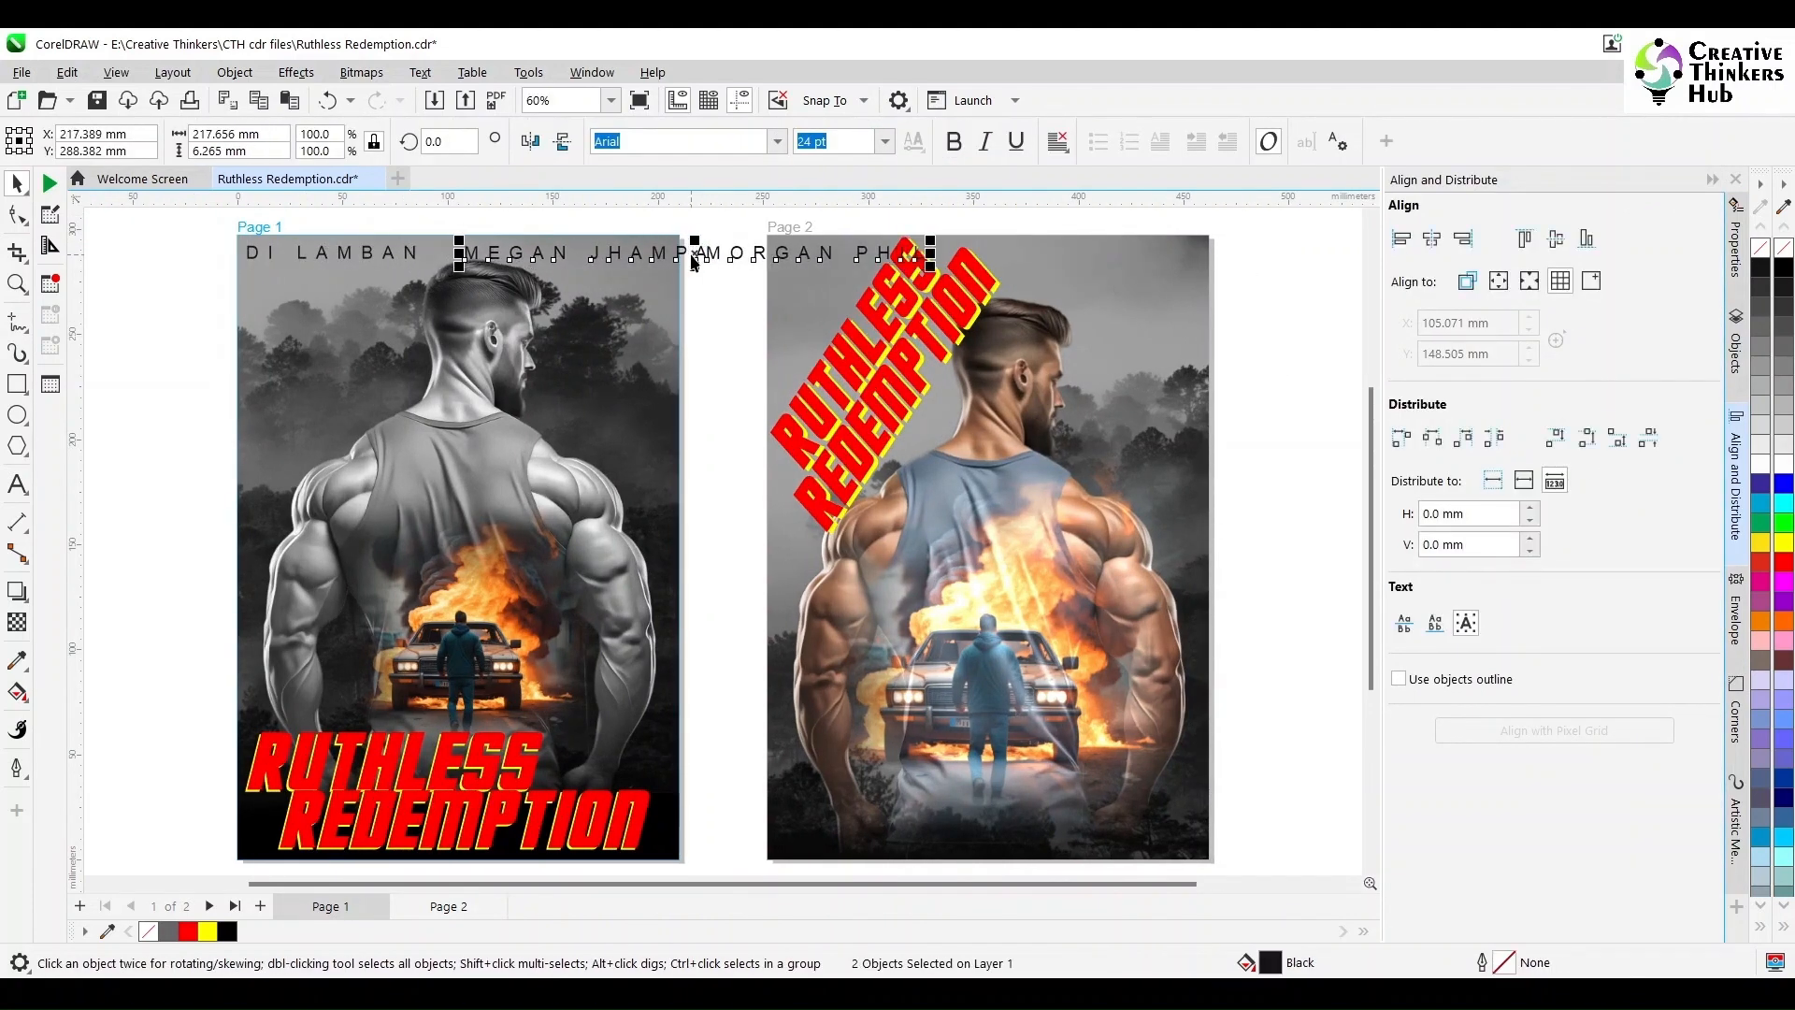
Nudge the third actor name further right to leave a matching gap after the second name
{"action": "left_click", "coordinate": [707, 292]}
{"action": "left_click", "coordinate": [719, 254]}
{"action": "key", "text": "Right"}
{"action": "key", "text": "Right"}
{"action": "key", "text": "Right"}
{"action": "key", "text": "Right"}
{"action": "key", "text": "Right"}
{"action": "key", "text": "Right"}
{"action": "key", "text": "Right"}
{"action": "key", "text": "Right"}
{"action": "key", "text": "Right"}
{"action": "key", "text": "Right"}
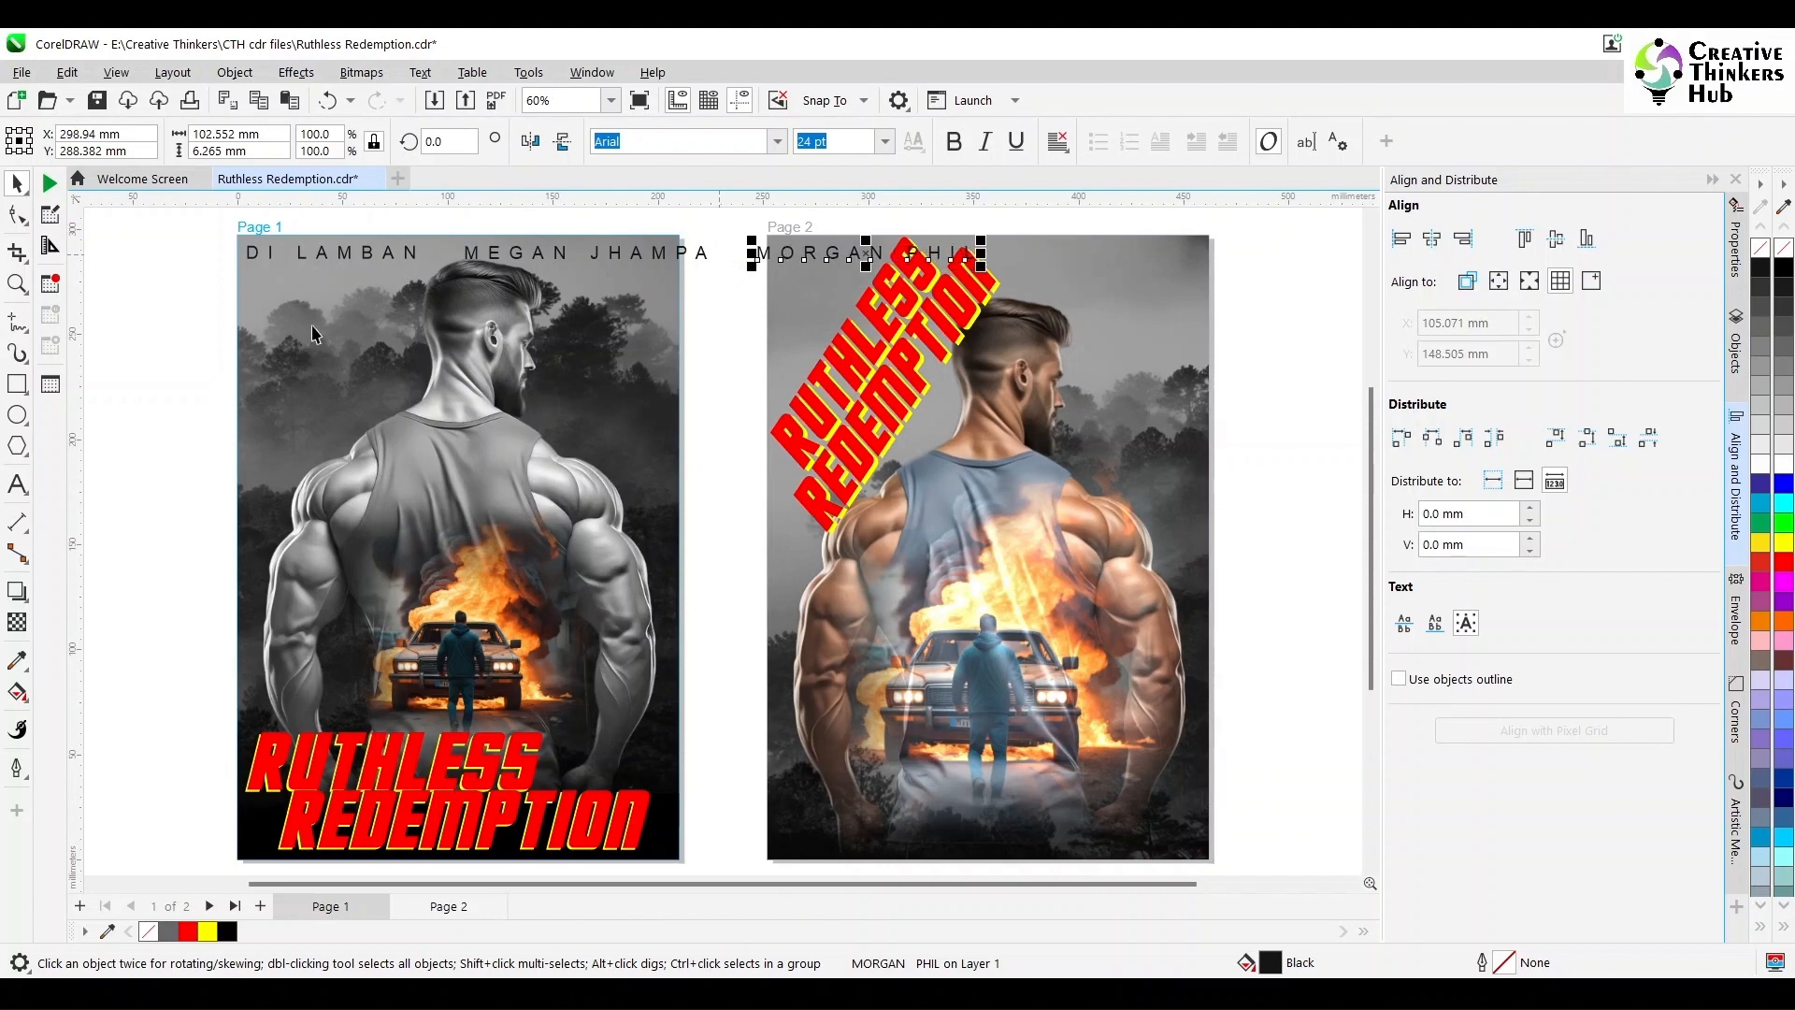
Draw a 4 mm circle with black fill and no outline, and place it between the first and second names
{"action": "left_click", "coordinate": [153, 312]}
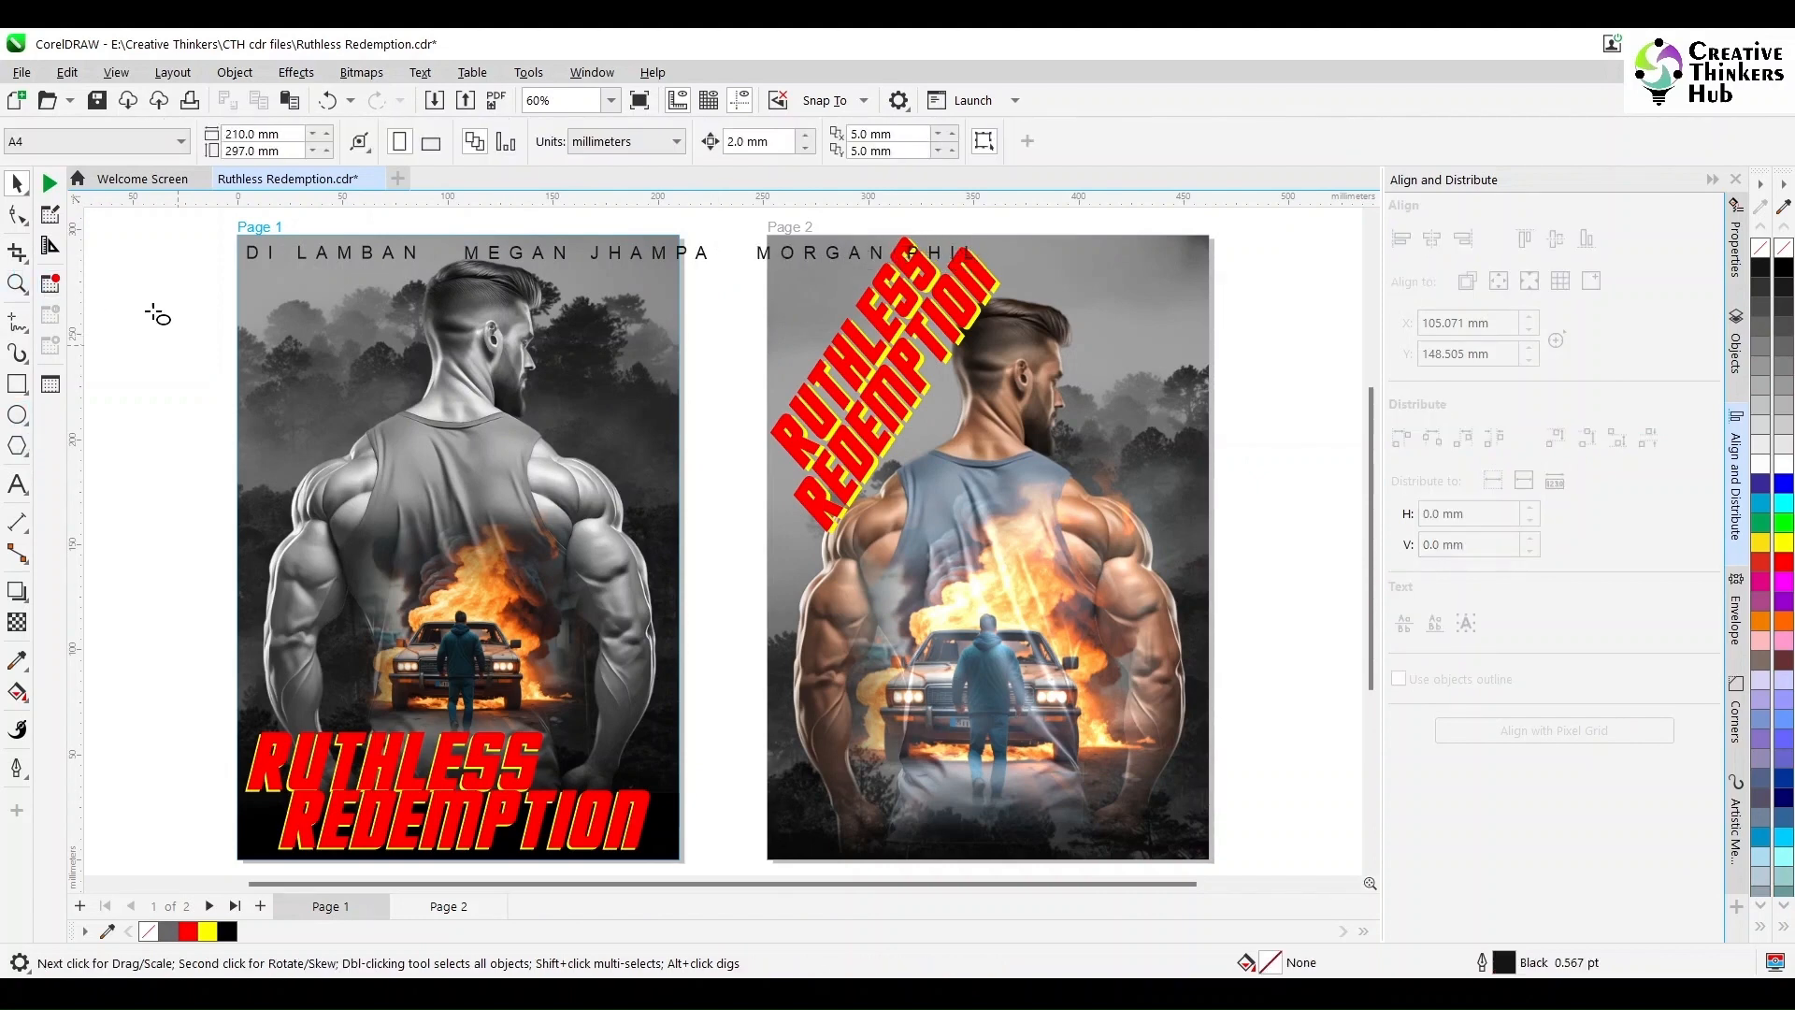
{"action": "left_click", "coordinate": [1783, 269]}
{"action": "right_click", "coordinate": [1784, 248]}
{"action": "left_click_drag", "start_coordinate": [152, 311], "coordinate": [441, 253]}
Duplicate the black dot and nudge the copy right into the gap between the second and third names
{"action": "left_click", "coordinate": [17, 283]}
{"action": "left_click_drag", "start_coordinate": [195, 220], "coordinate": [1044, 333]}
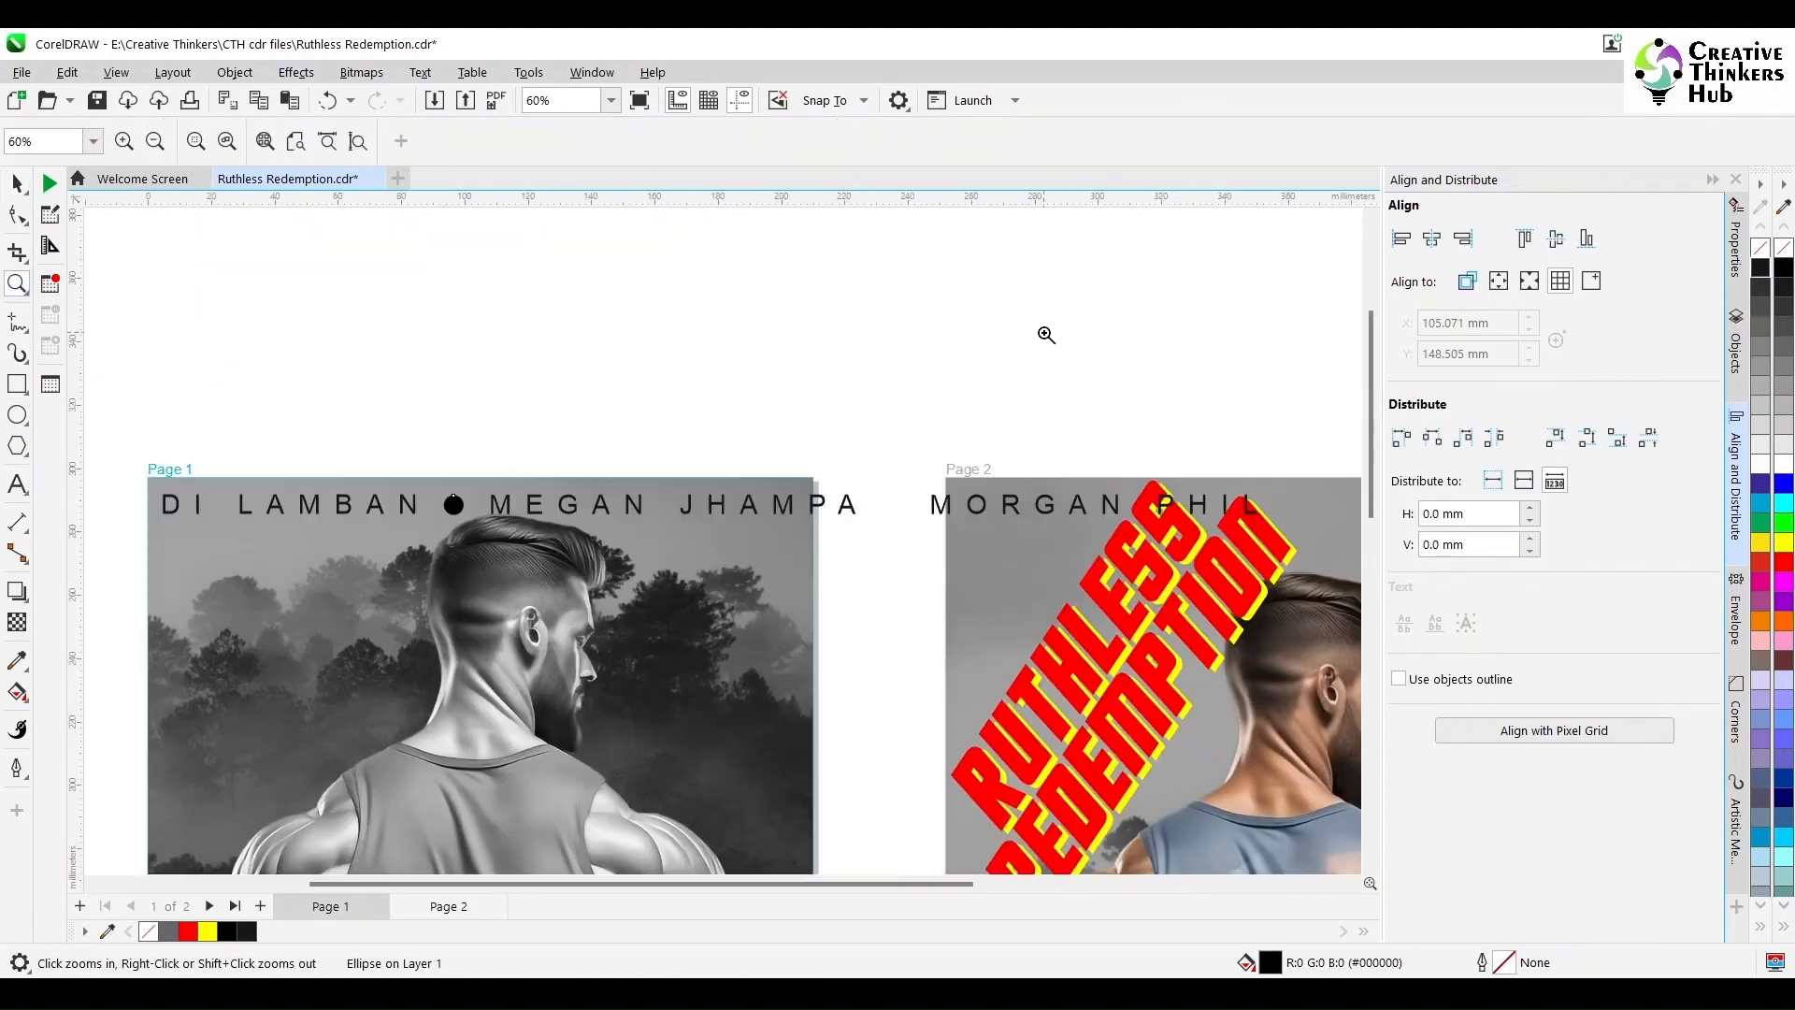
{"action": "key", "text": "space"}
{"action": "left_click", "coordinate": [473, 417]}
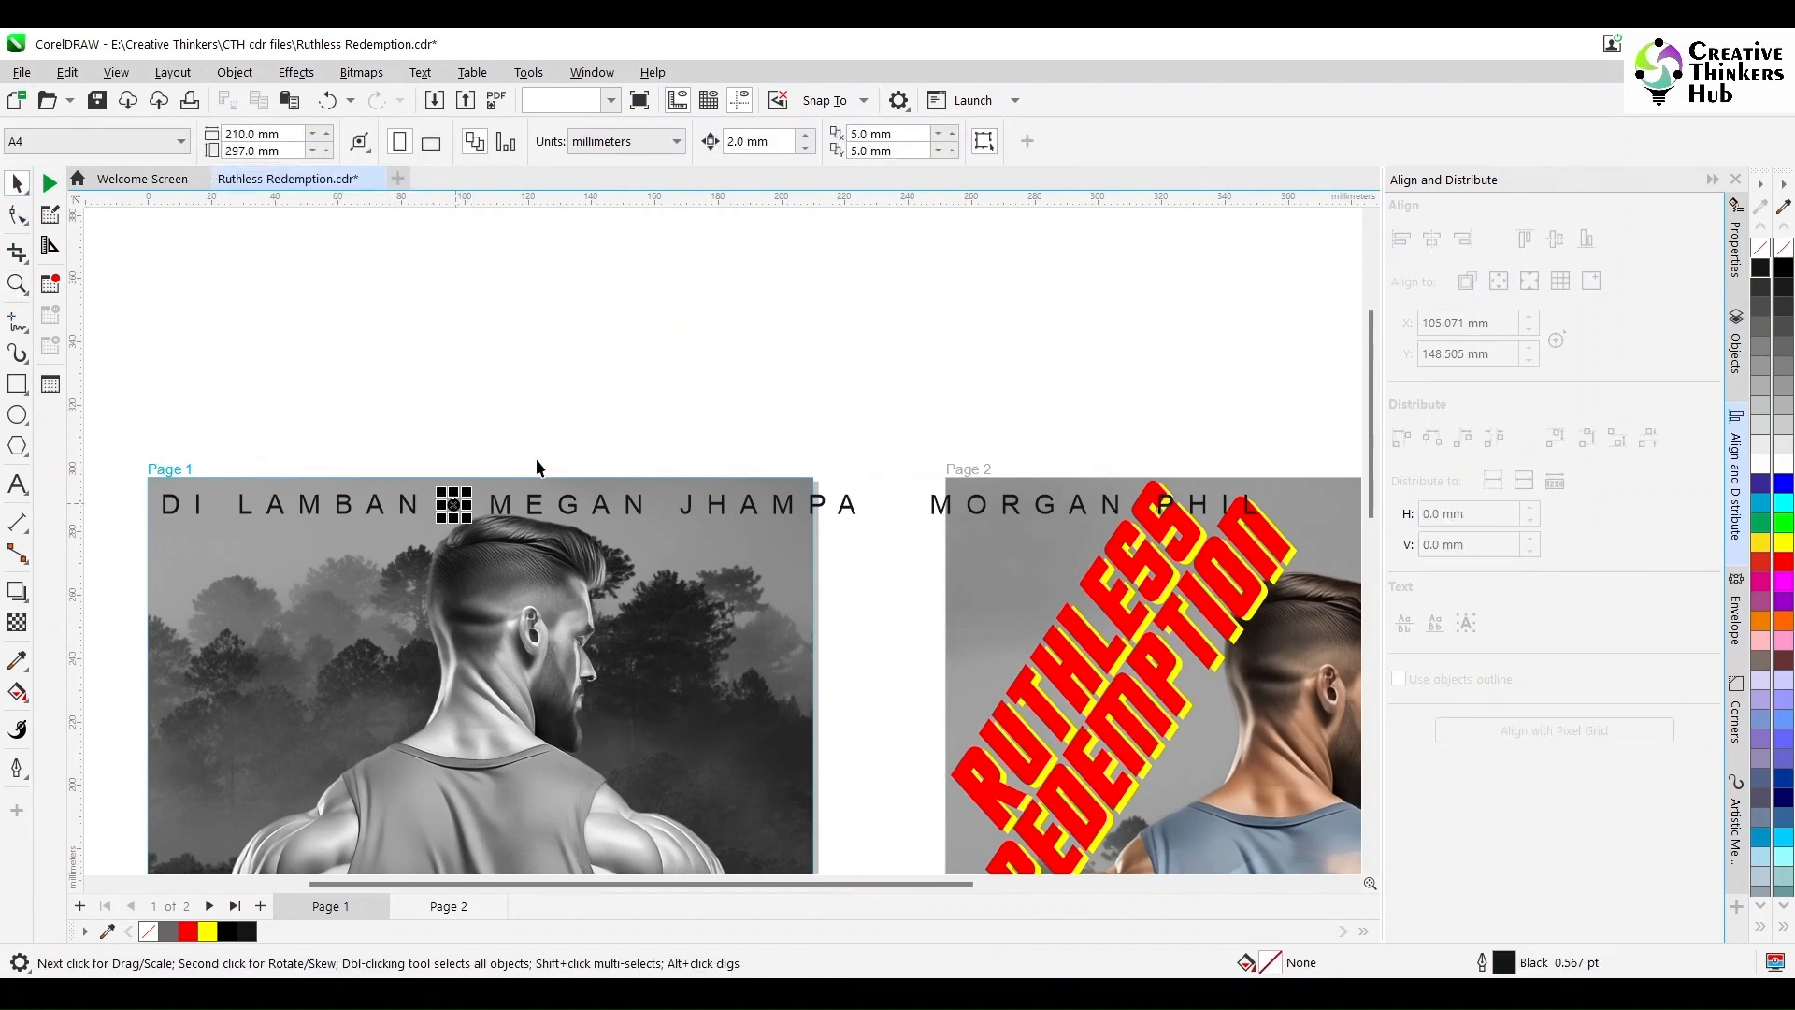
{"action": "key", "text": "plus"}
{"action": "key", "text": "Right"}
{"action": "key", "text": "Right"}
{"action": "key", "text": "Right"}
{"action": "key", "text": "Right"}
{"action": "key", "text": "Right"}
{"action": "key", "text": "Right"}
{"action": "key", "text": "Right"}
{"action": "key", "text": "Right"}
{"action": "key", "text": "Right"}
{"action": "key", "text": "Right"}
{"action": "key", "text": "Right"}
{"action": "key", "text": "Right"}
{"action": "key", "text": "Right"}
{"action": "key", "text": "Right"}
{"action": "key", "text": "Right"}
{"action": "key", "text": "Right"}
{"action": "key", "text": "Right"}
{"action": "key", "text": "Right"}
{"action": "key", "text": "Right"}
{"action": "key", "text": "Right"}
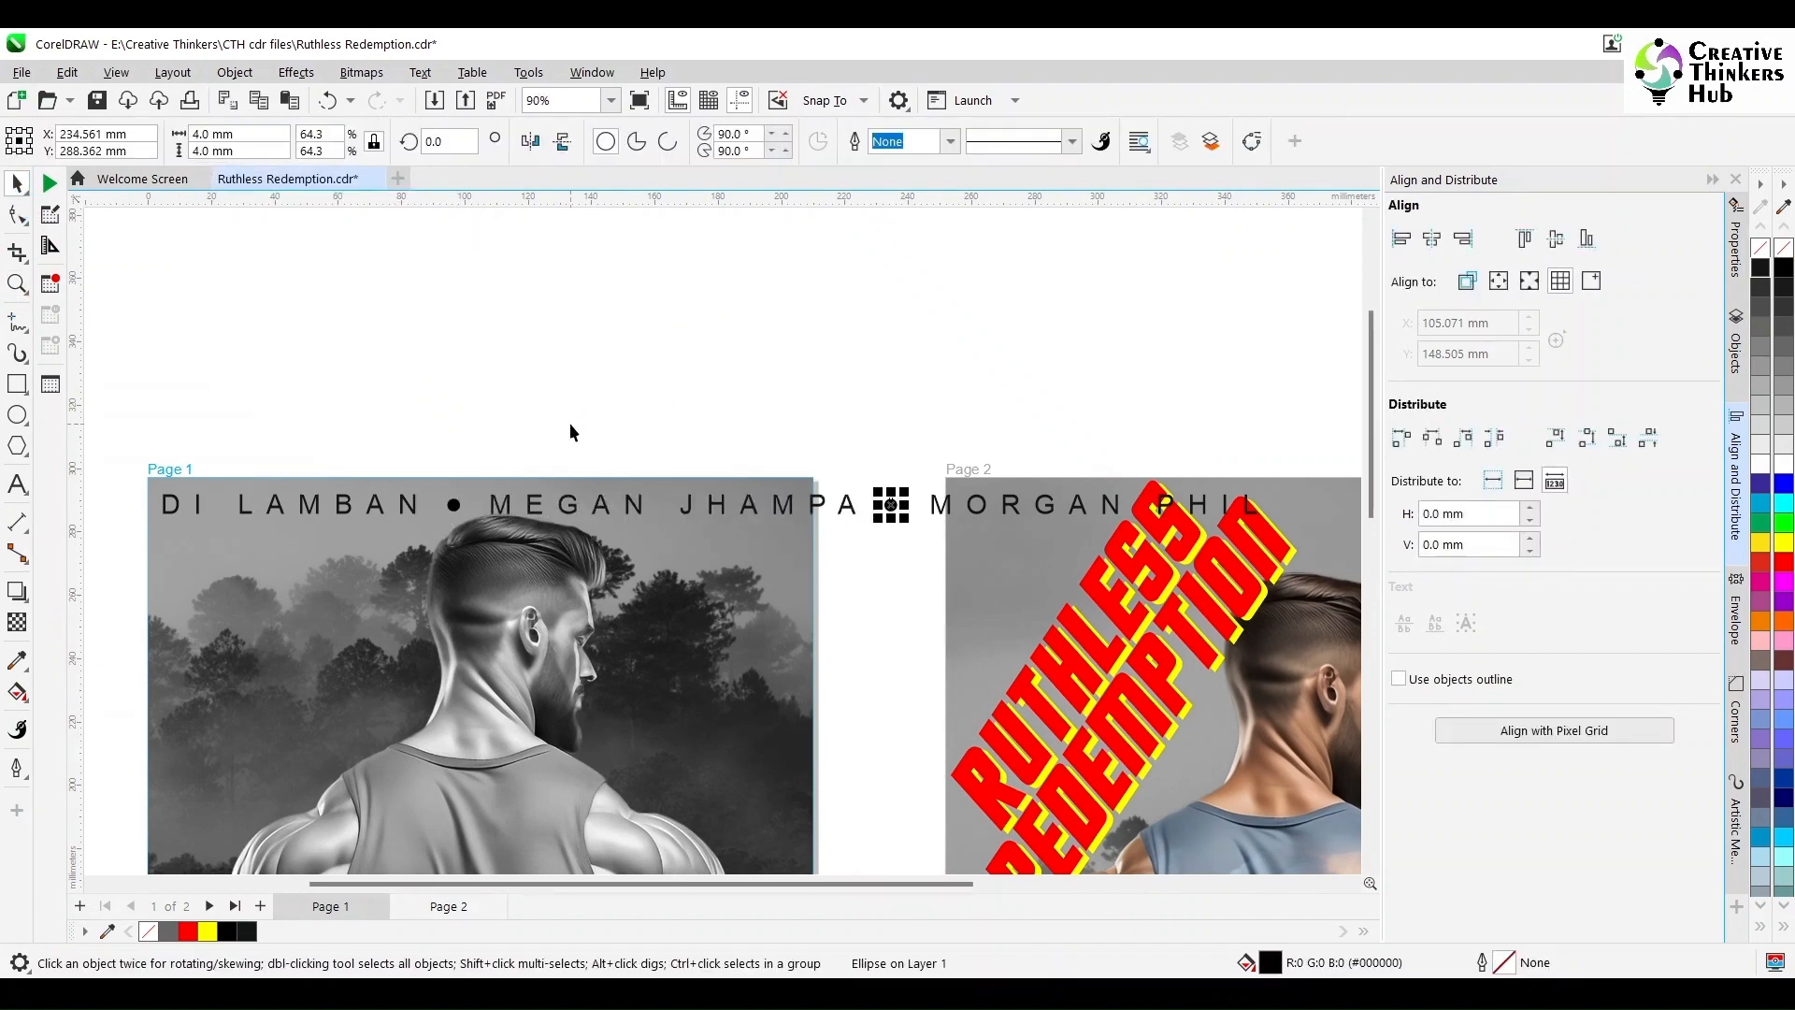
{"action": "key", "text": "Right"}
Group the three names with both dots and scale the credit line down to fit the page 1 poster's width
{"action": "left_click_drag", "start_coordinate": [1314, 389], "coordinate": [116, 556]}
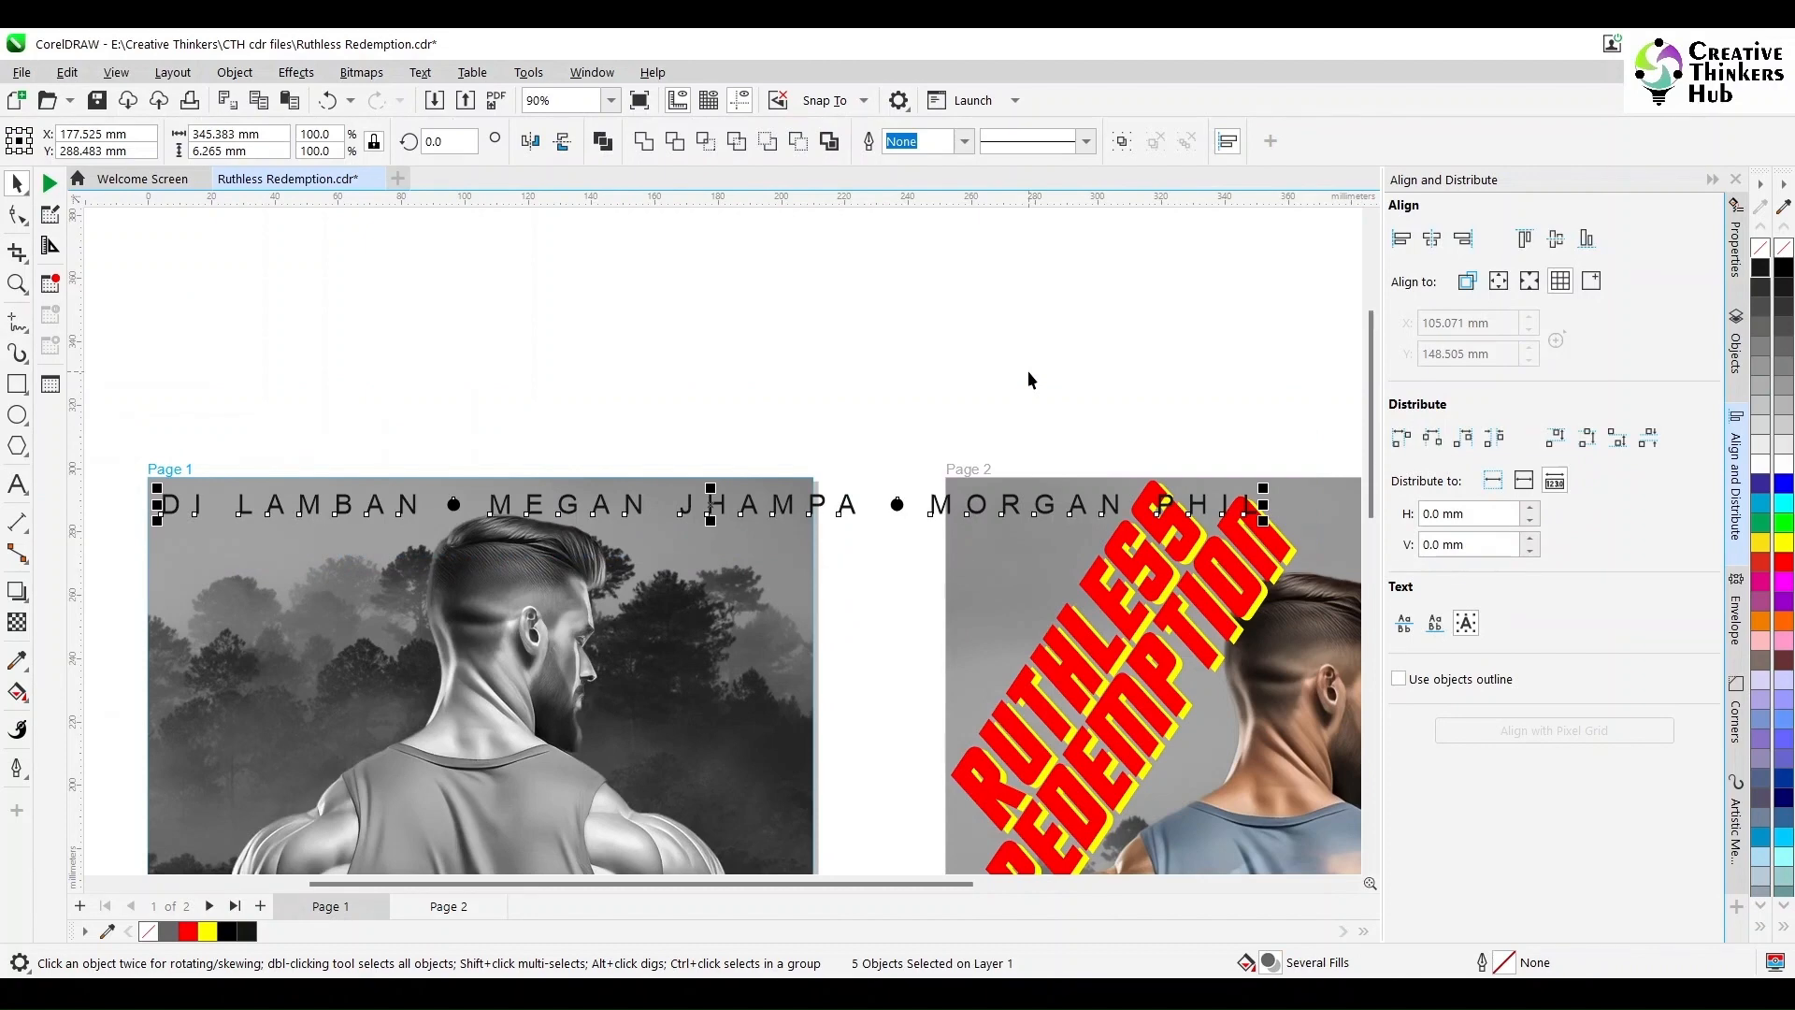
{"action": "key", "text": "ctrl+g"}
{"action": "left_click_drag", "start_coordinate": [1263, 520], "coordinate": [806, 516]}
{"action": "left_click", "coordinate": [768, 389]}
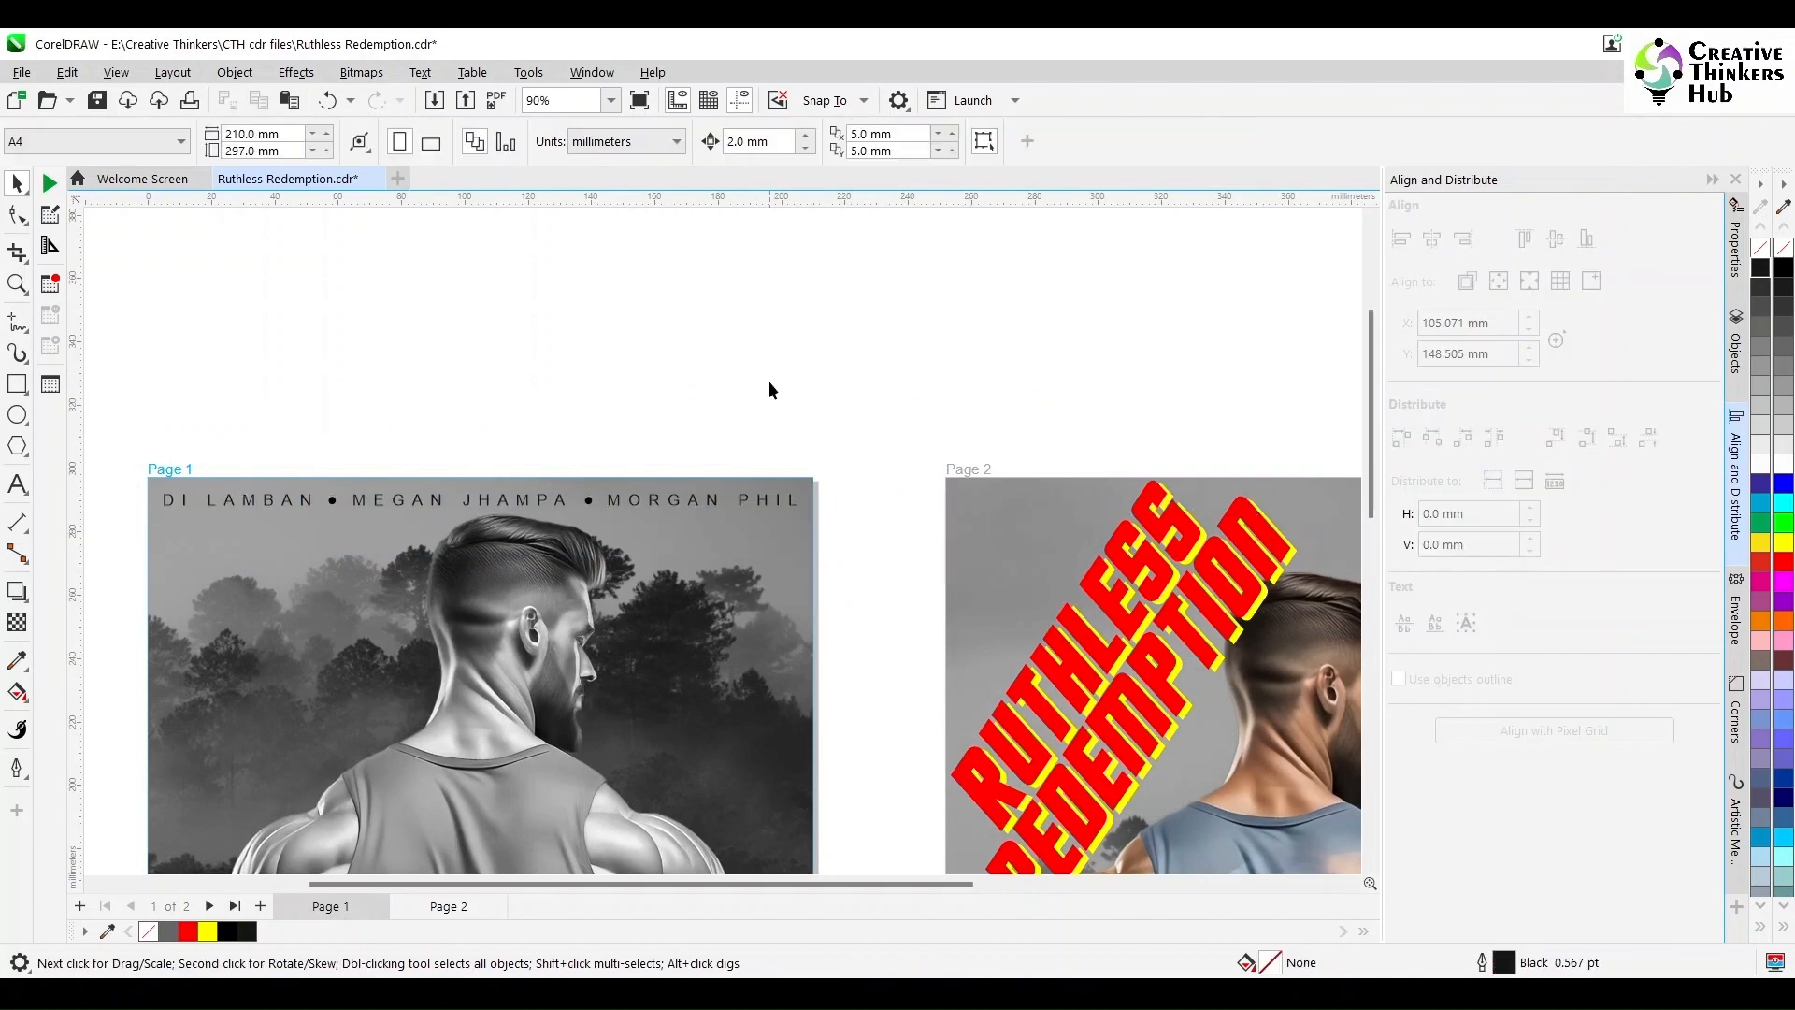
{"action": "key", "text": "shift+F4"}
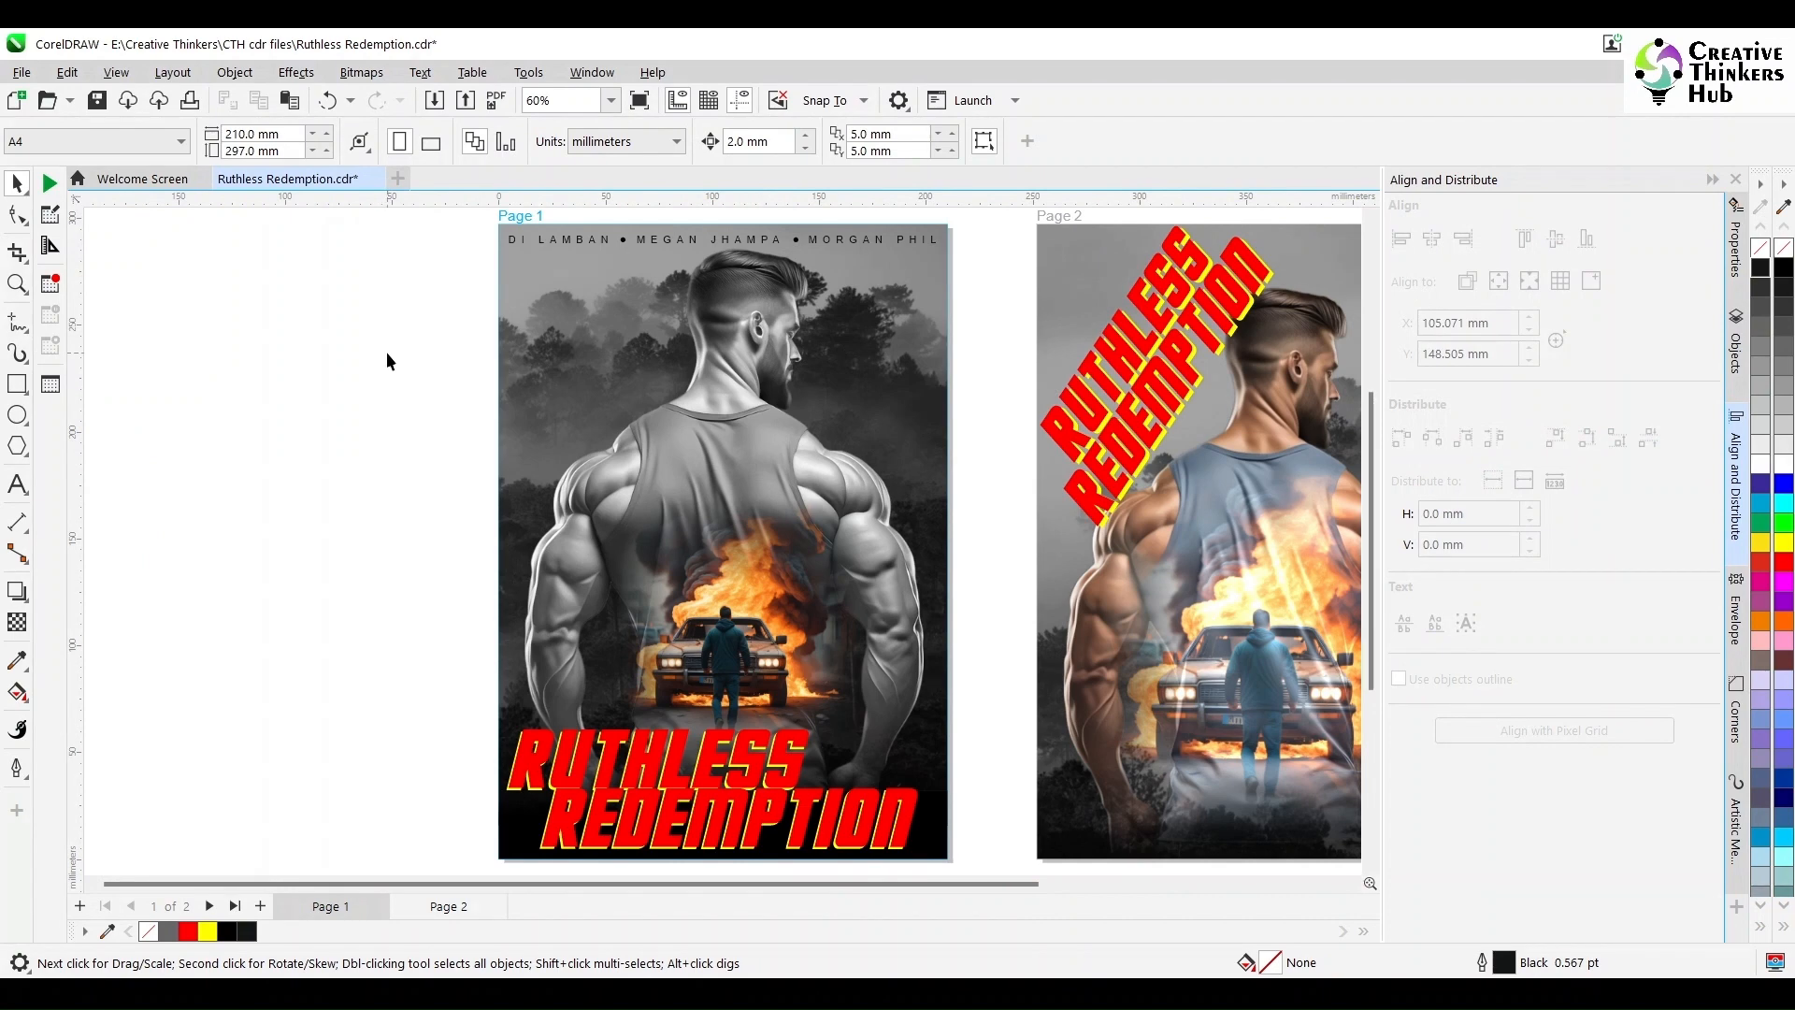
Move the burning-car image up on the page 2 poster and center it horizontally on the page
{"action": "left_click", "coordinate": [1369, 865]}
{"action": "left_click", "coordinate": [1352, 883]}
{"action": "left_click", "coordinate": [1352, 882]}
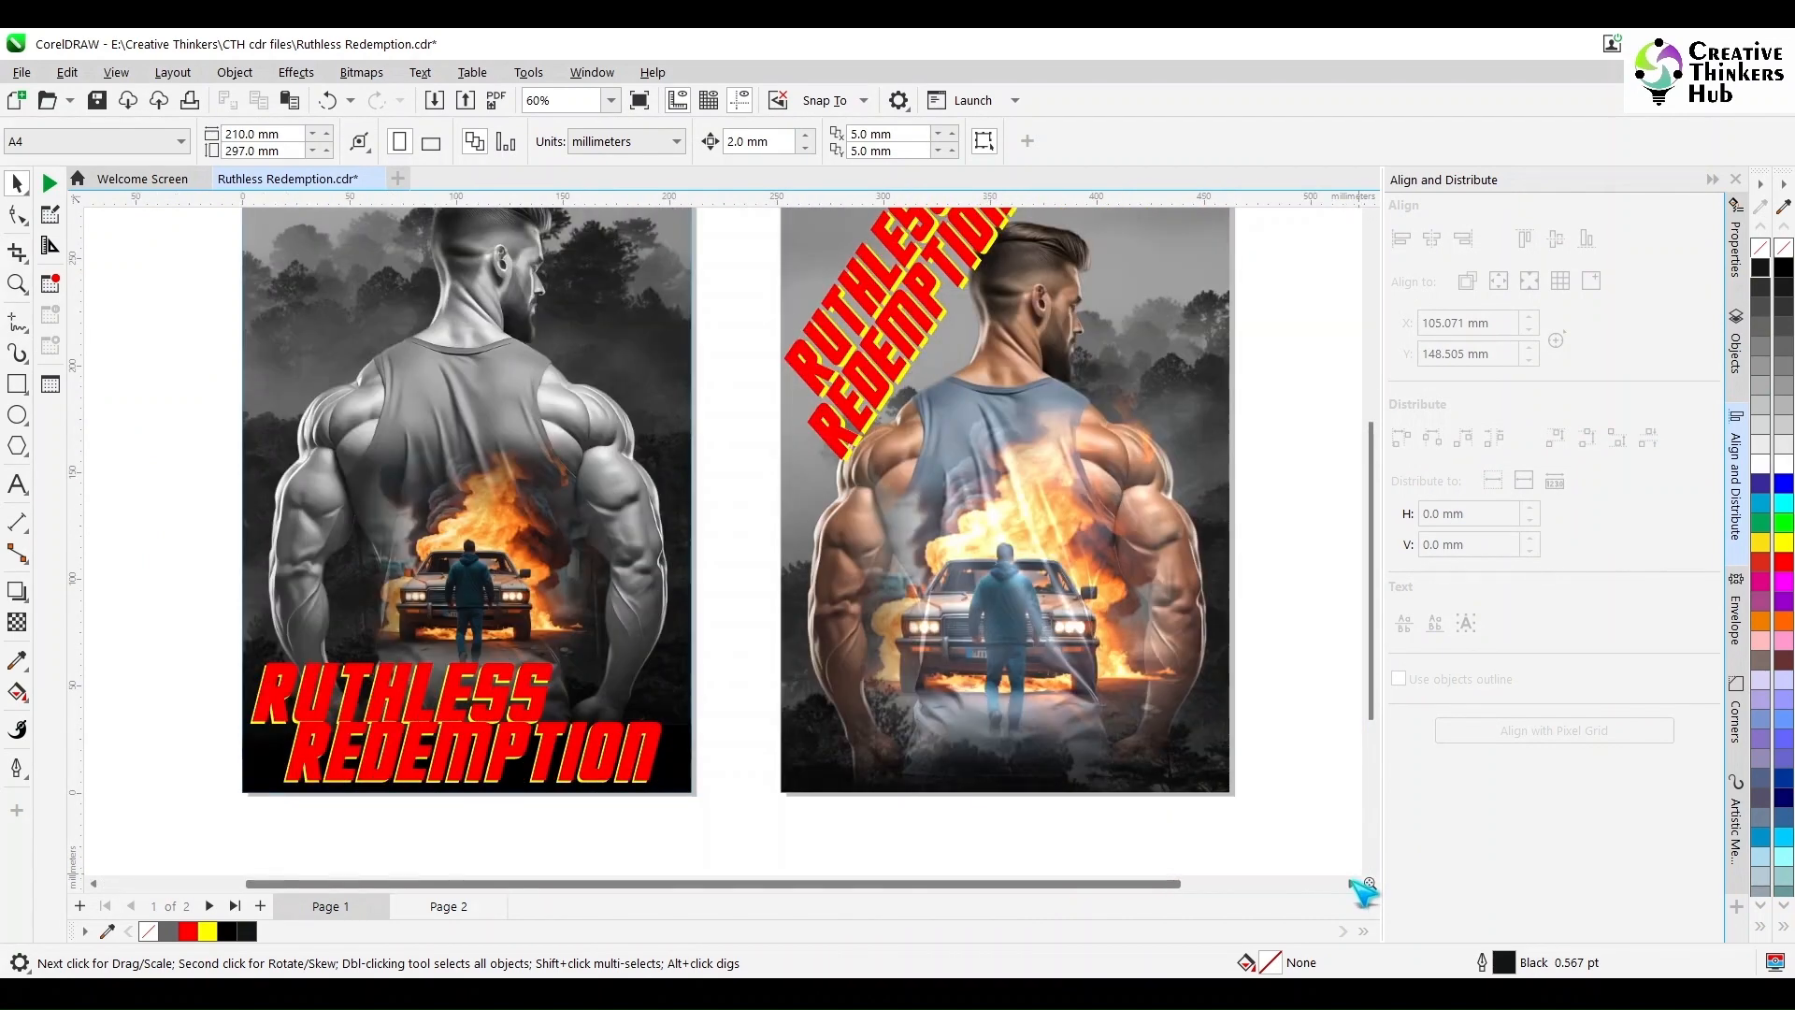
{"action": "mouse_move", "coordinate": [1004, 614]}
{"action": "left_mouse_down"}
{"action": "mouse_move", "coordinate": [1003, 548]}
{"action": "mouse_move", "coordinate": [989, 558]}
{"action": "left_mouse_up"}
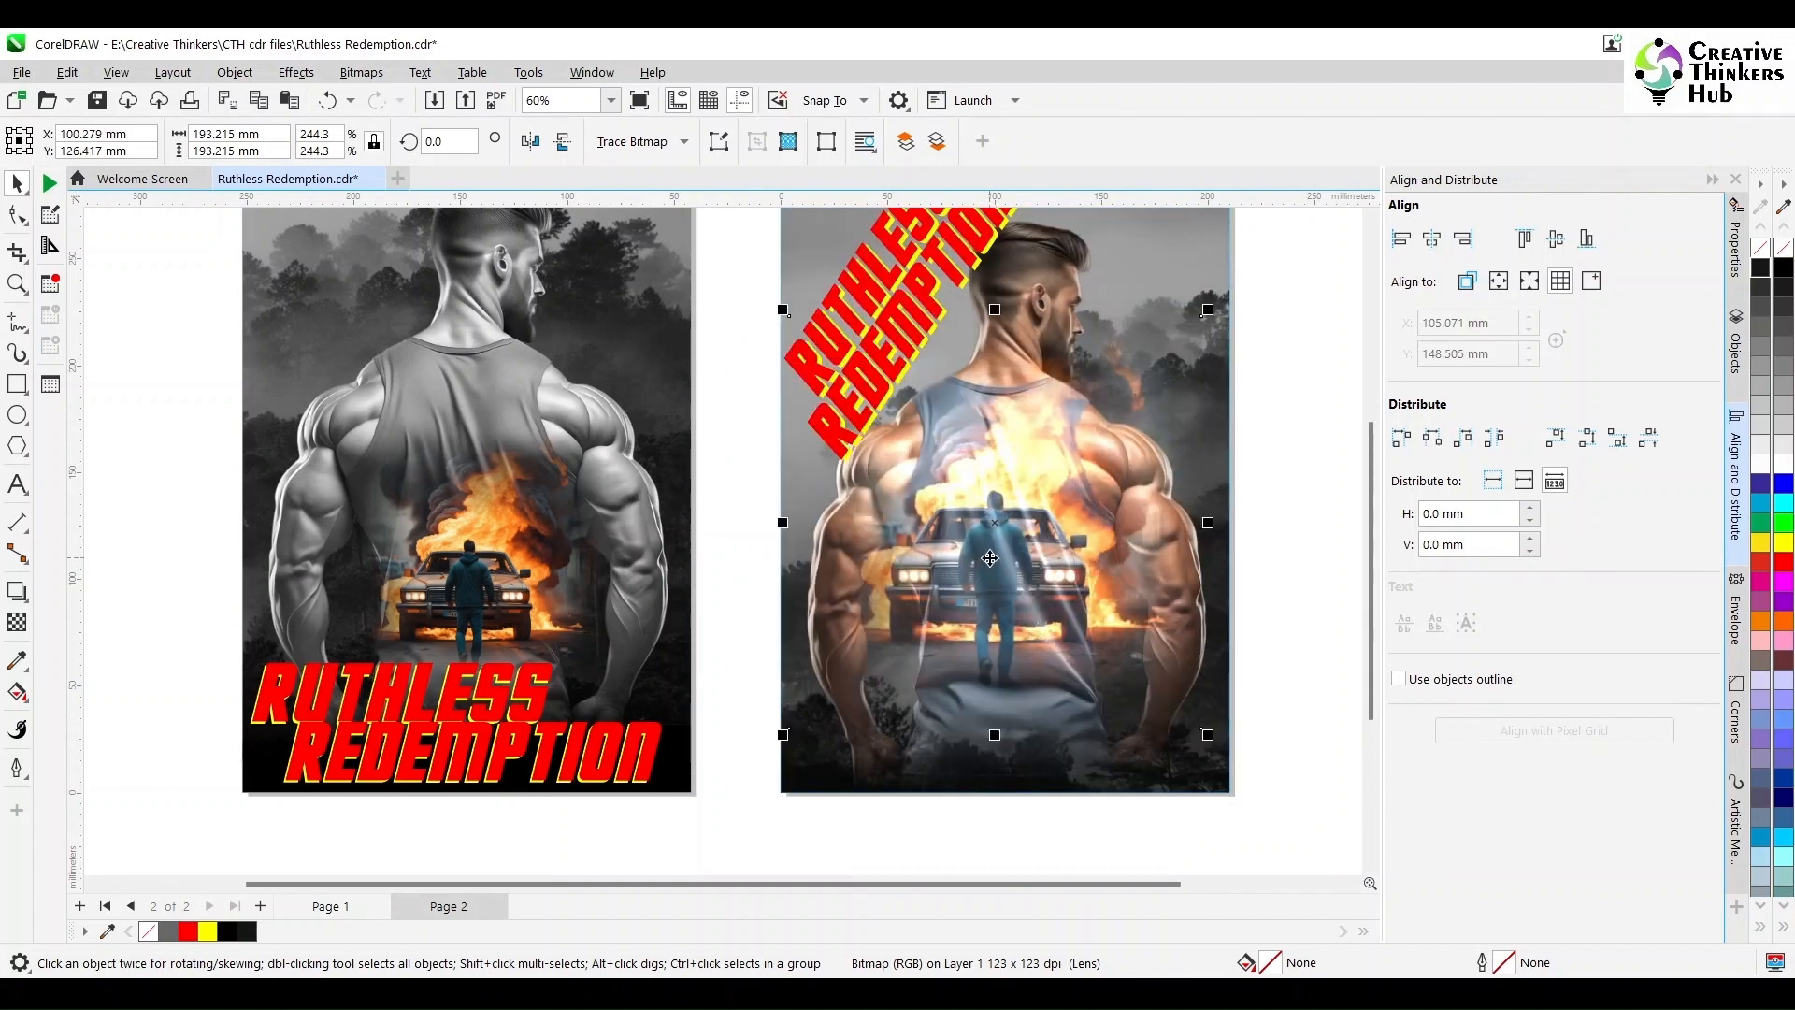
{"action": "key", "text": "shift+F4"}
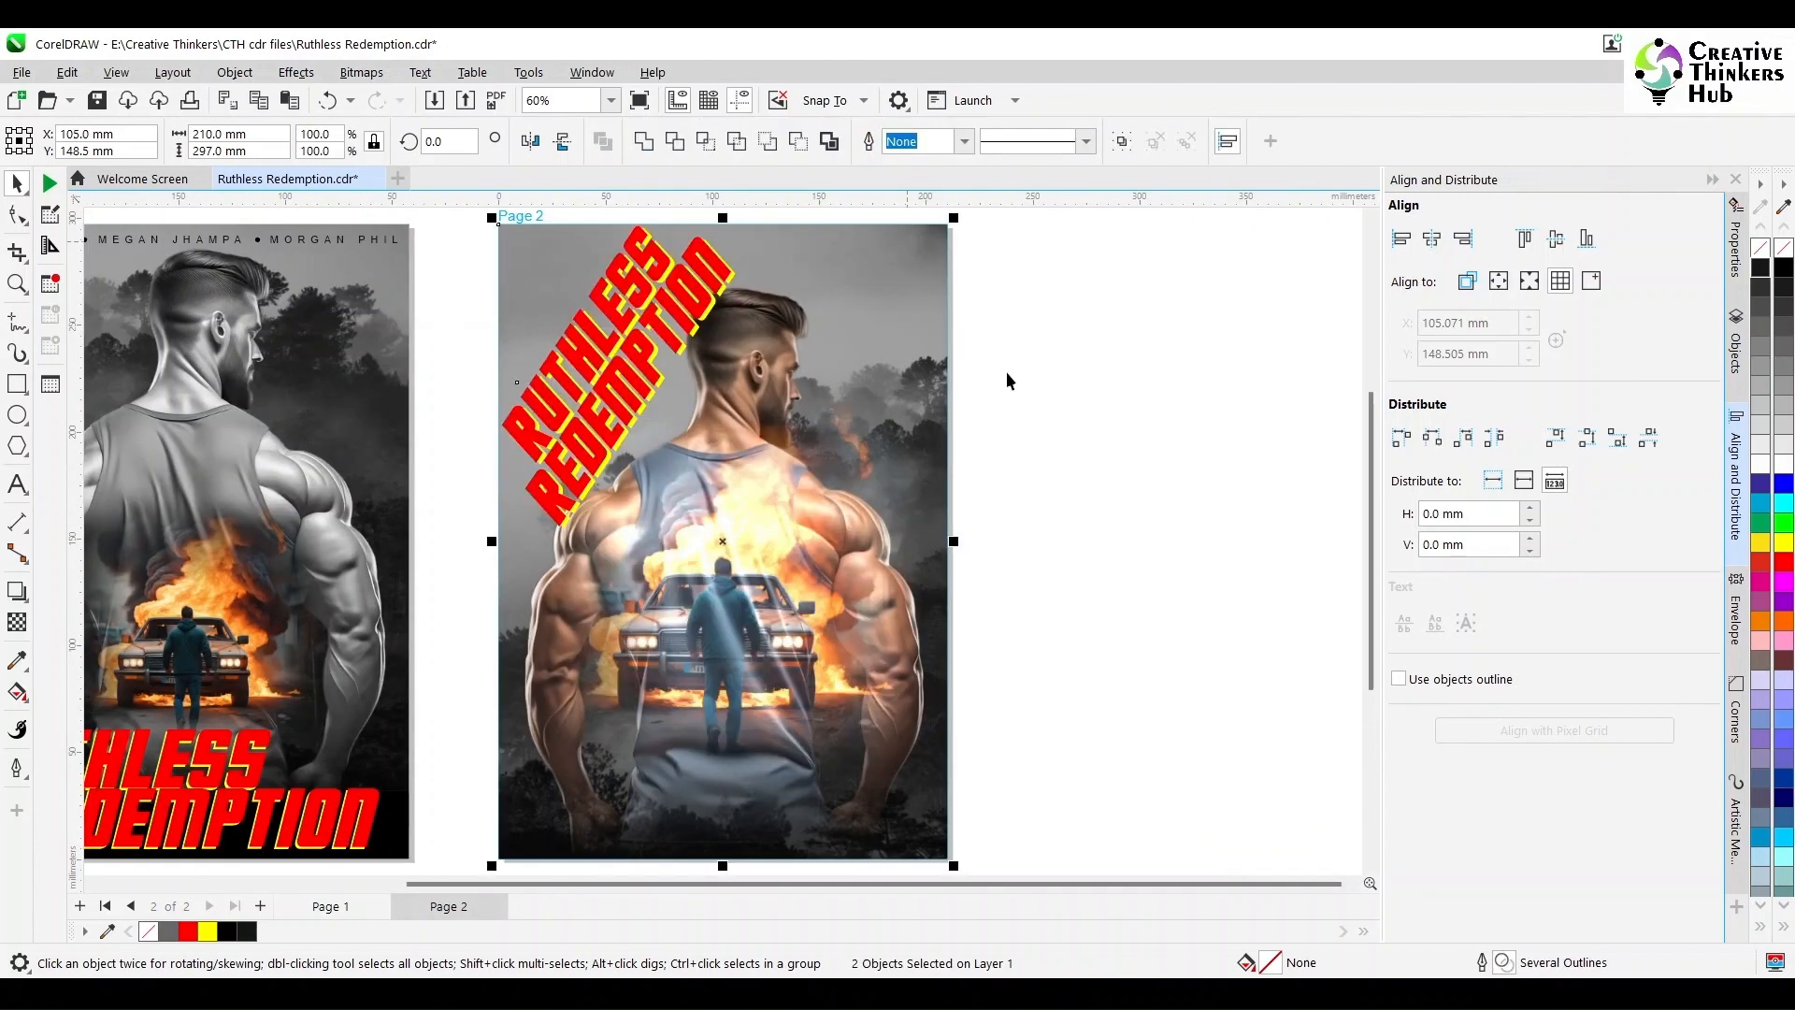
{"action": "left_click", "coordinate": [1013, 378]}
{"action": "left_click", "coordinate": [852, 597]}
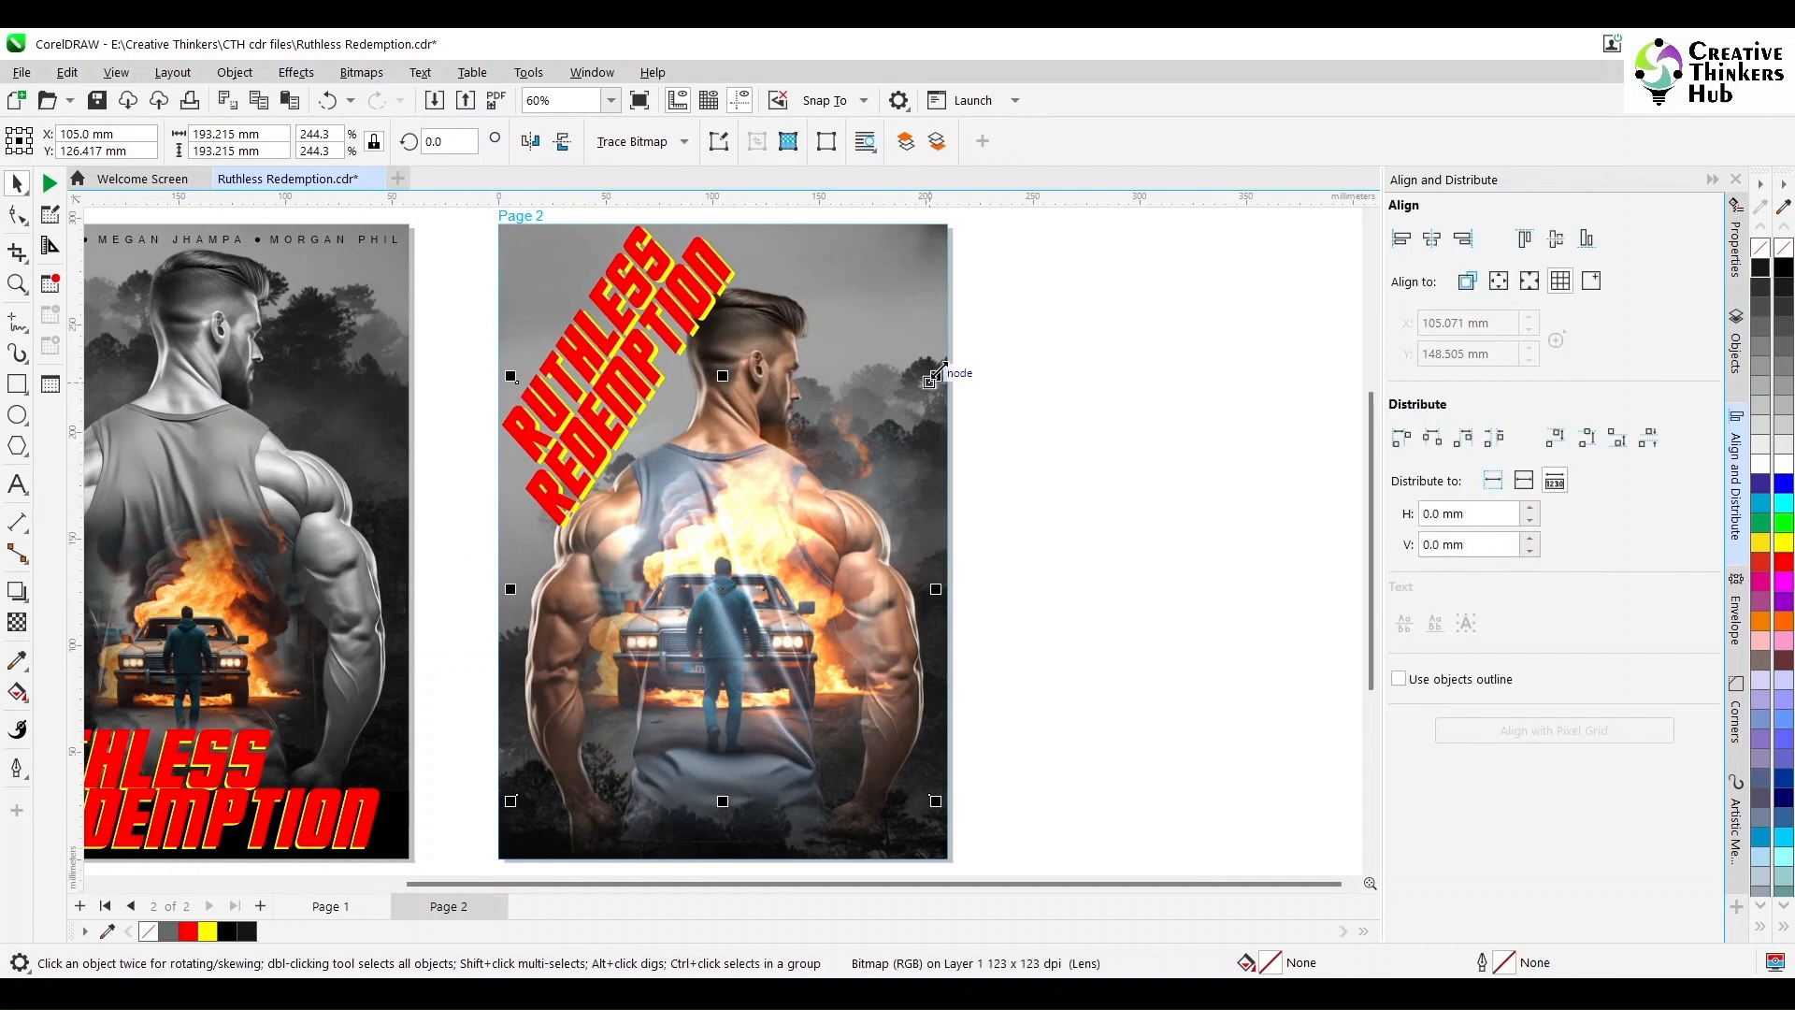
Scale the page 2 burning-car image down proportionally to about 176 mm wide and move it slightly down
{"action": "left_click_drag", "start_coordinate": [934, 377], "coordinate": [917, 395]}
{"action": "left_click_drag", "start_coordinate": [788, 533], "coordinate": [789, 544]}
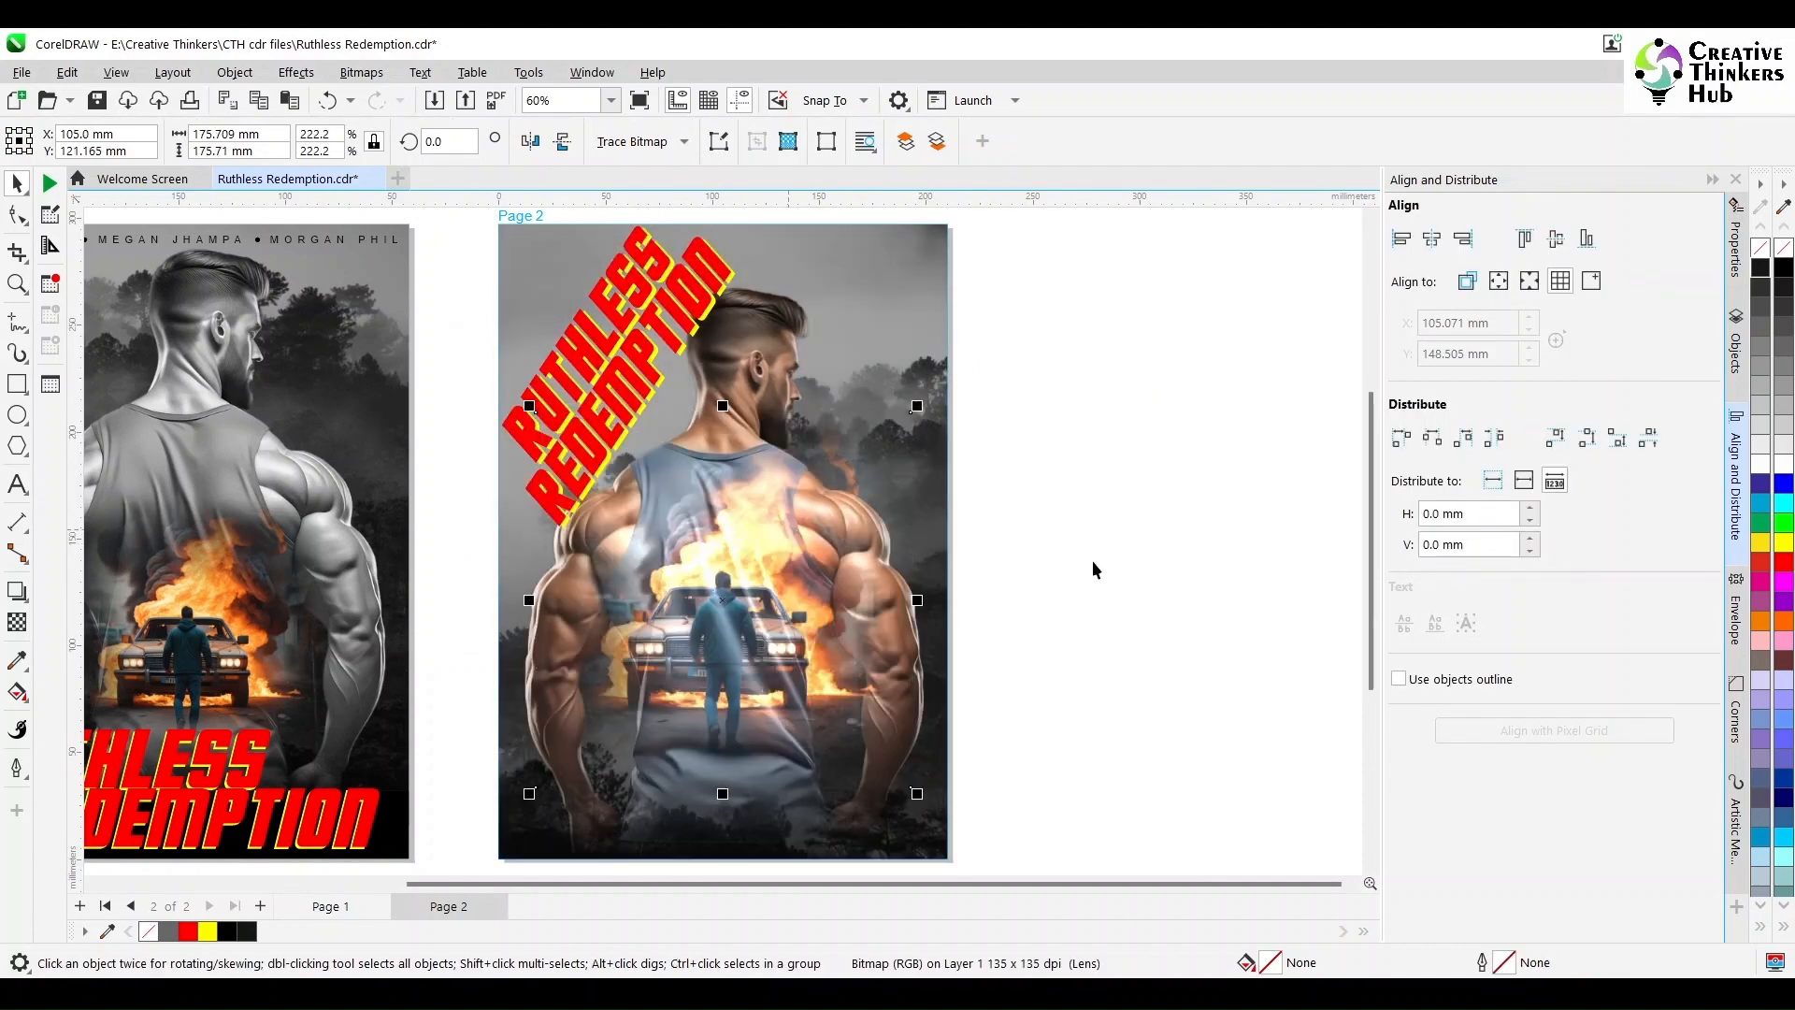
{"action": "left_click", "coordinate": [1096, 565]}
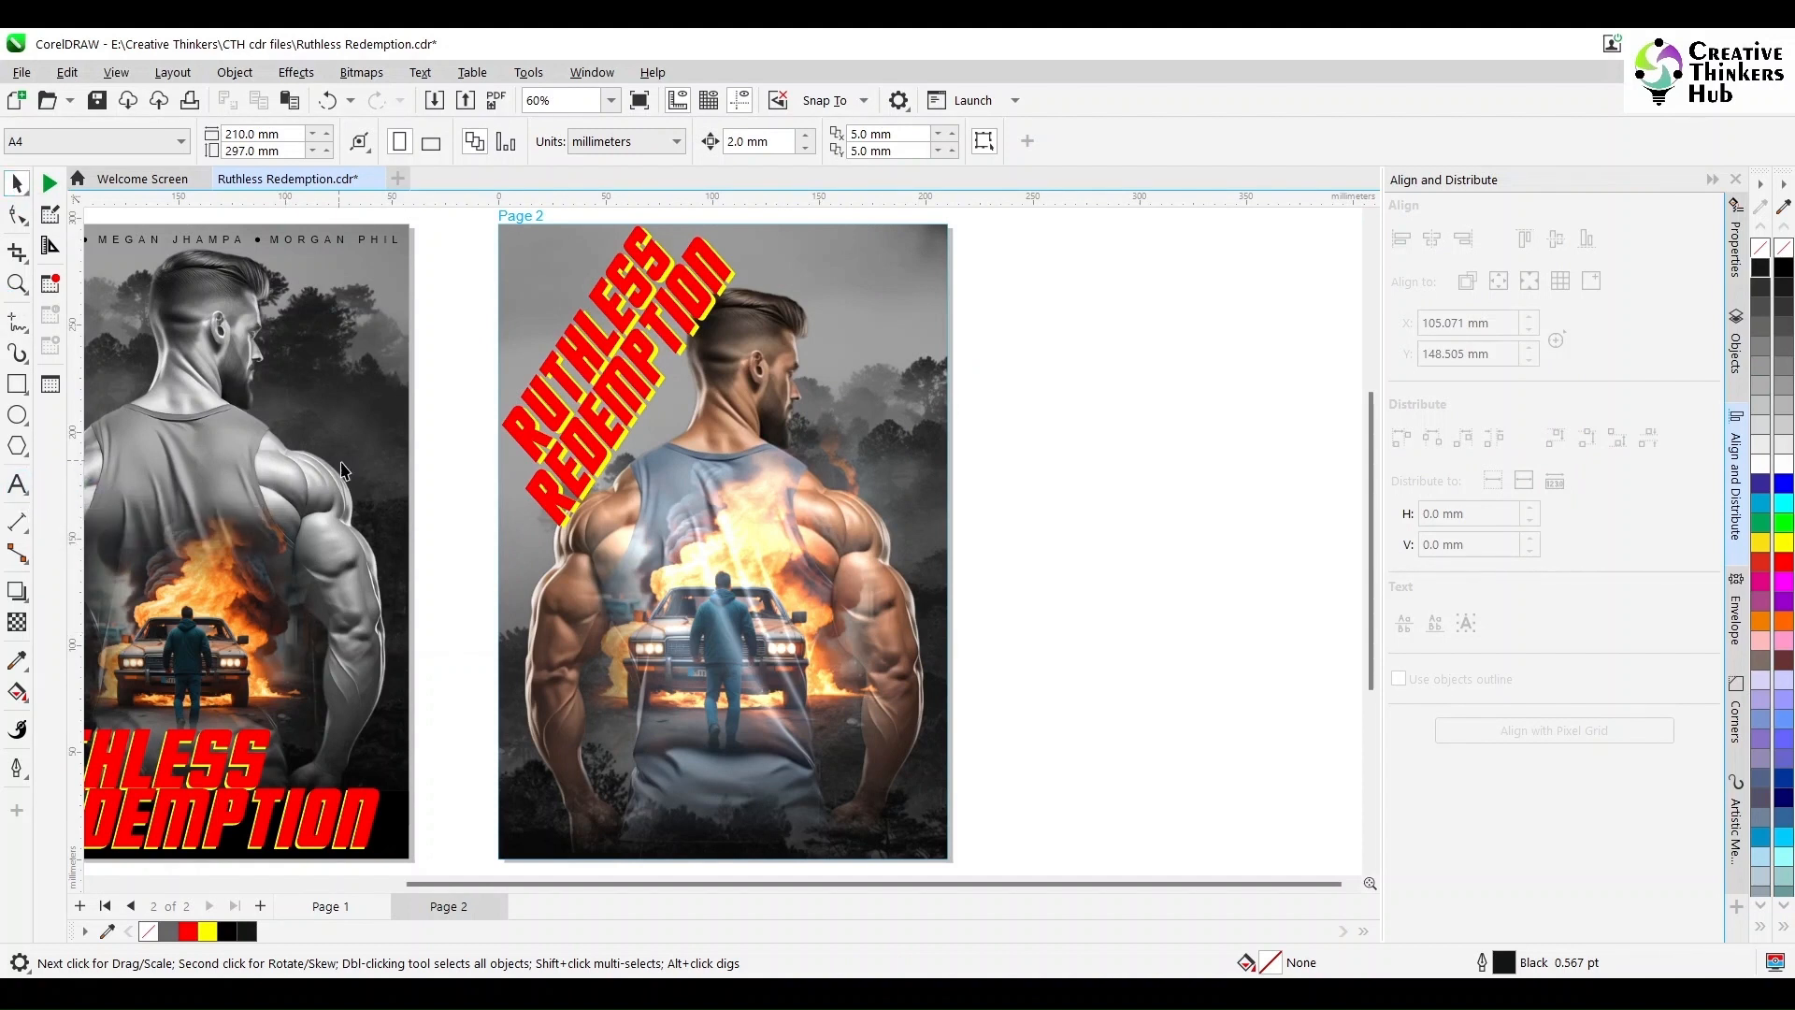
Copy the black fade rectangle from the page 1 poster's PowerClip contents into the page 2 poster's PowerClip
{"action": "double_click", "coordinate": [387, 849]}
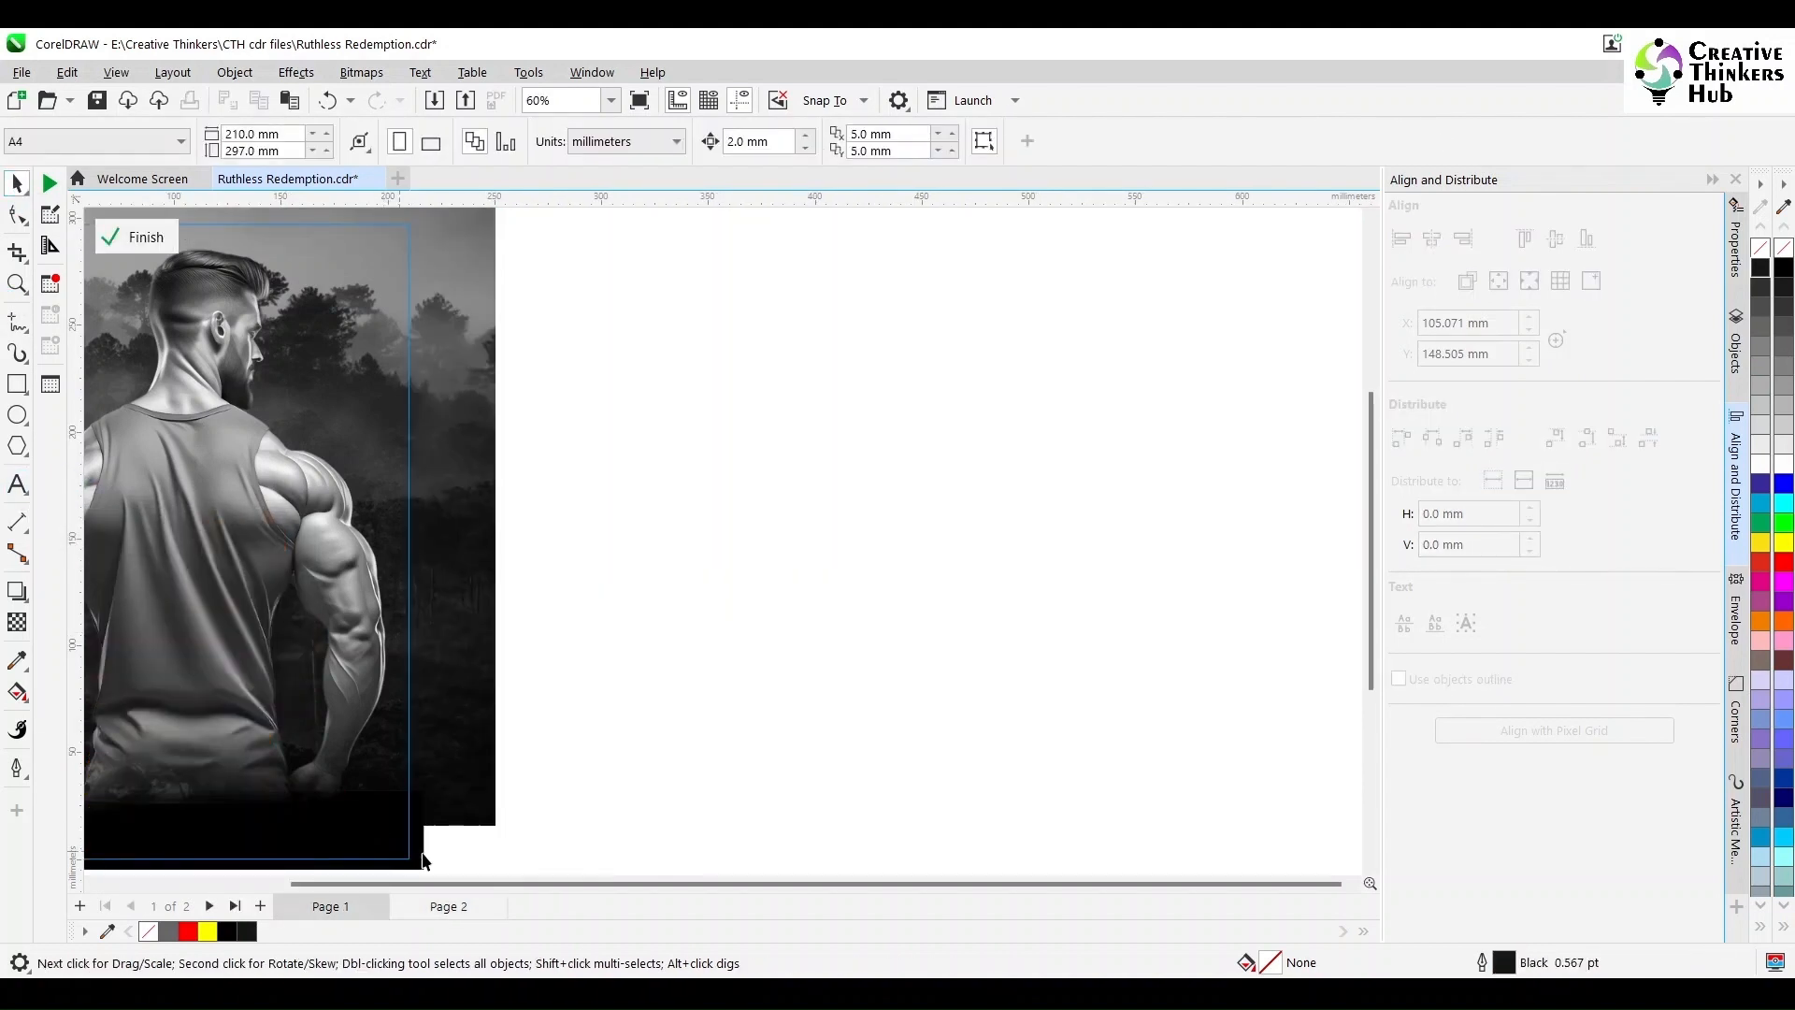
{"action": "left_click", "coordinate": [697, 800]}
{"action": "key", "text": "F4"}
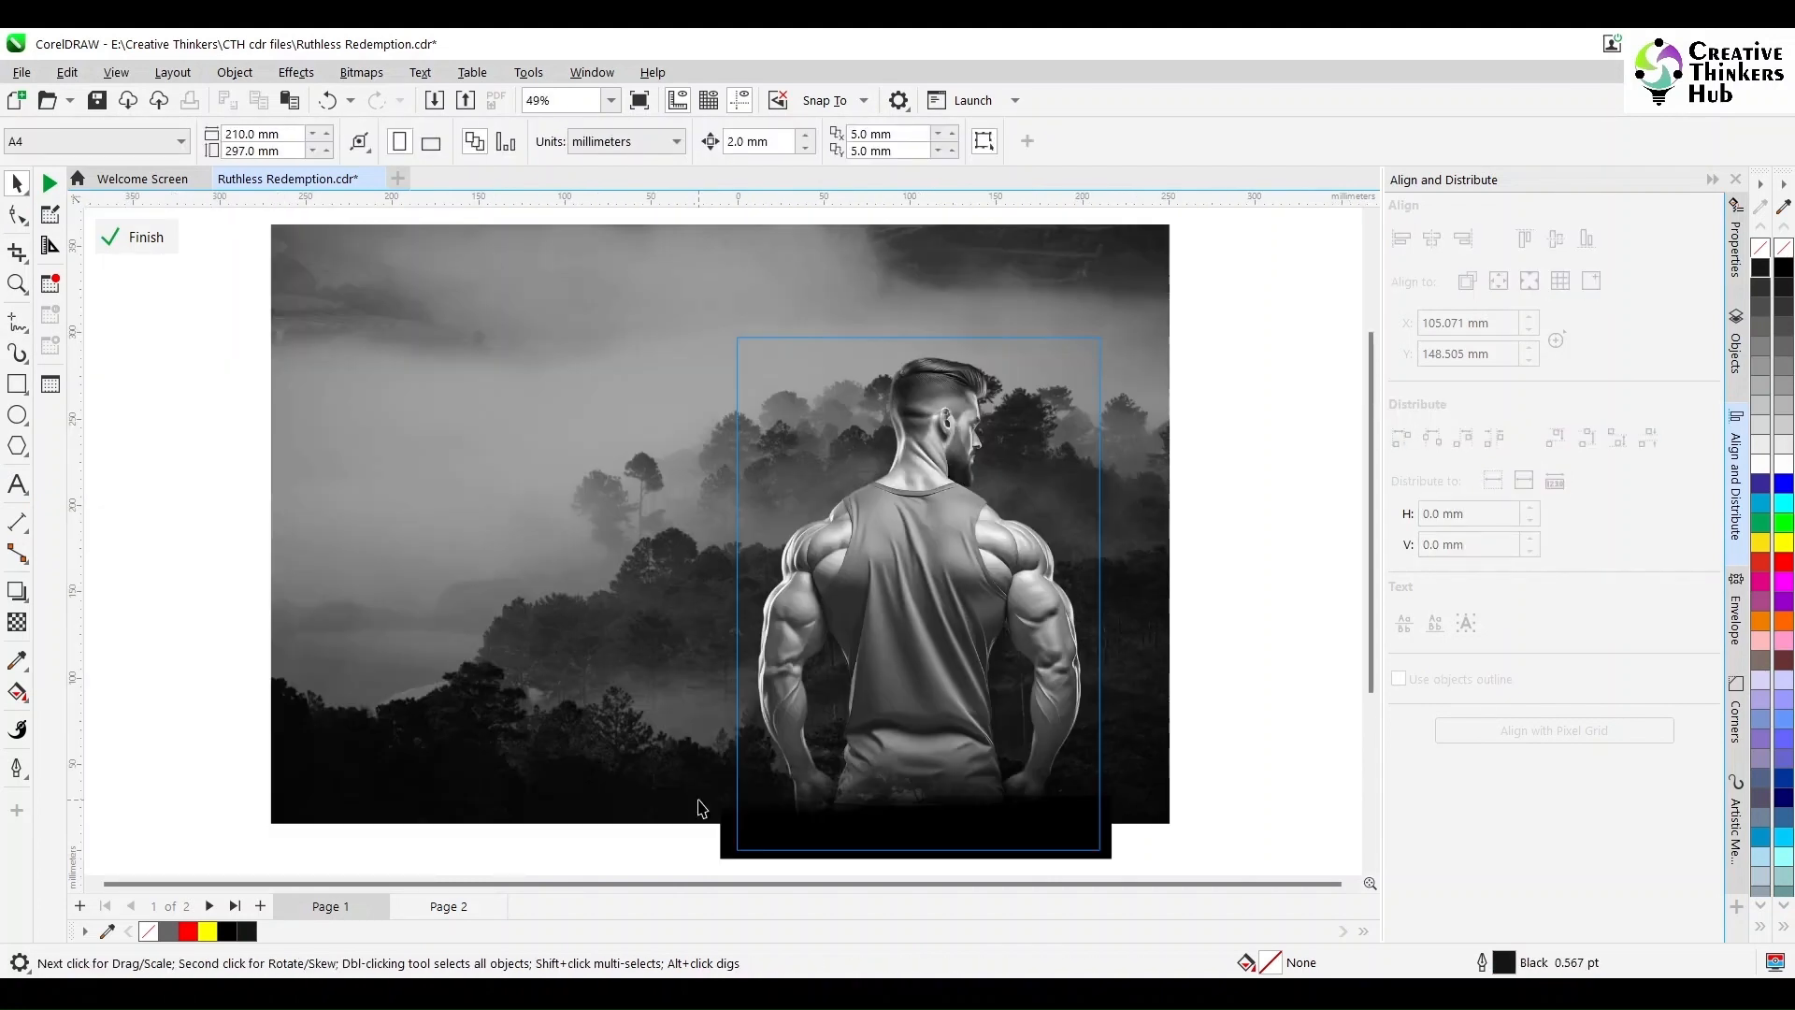
{"action": "left_click", "coordinate": [721, 857]}
{"action": "left_click", "coordinate": [578, 849]}
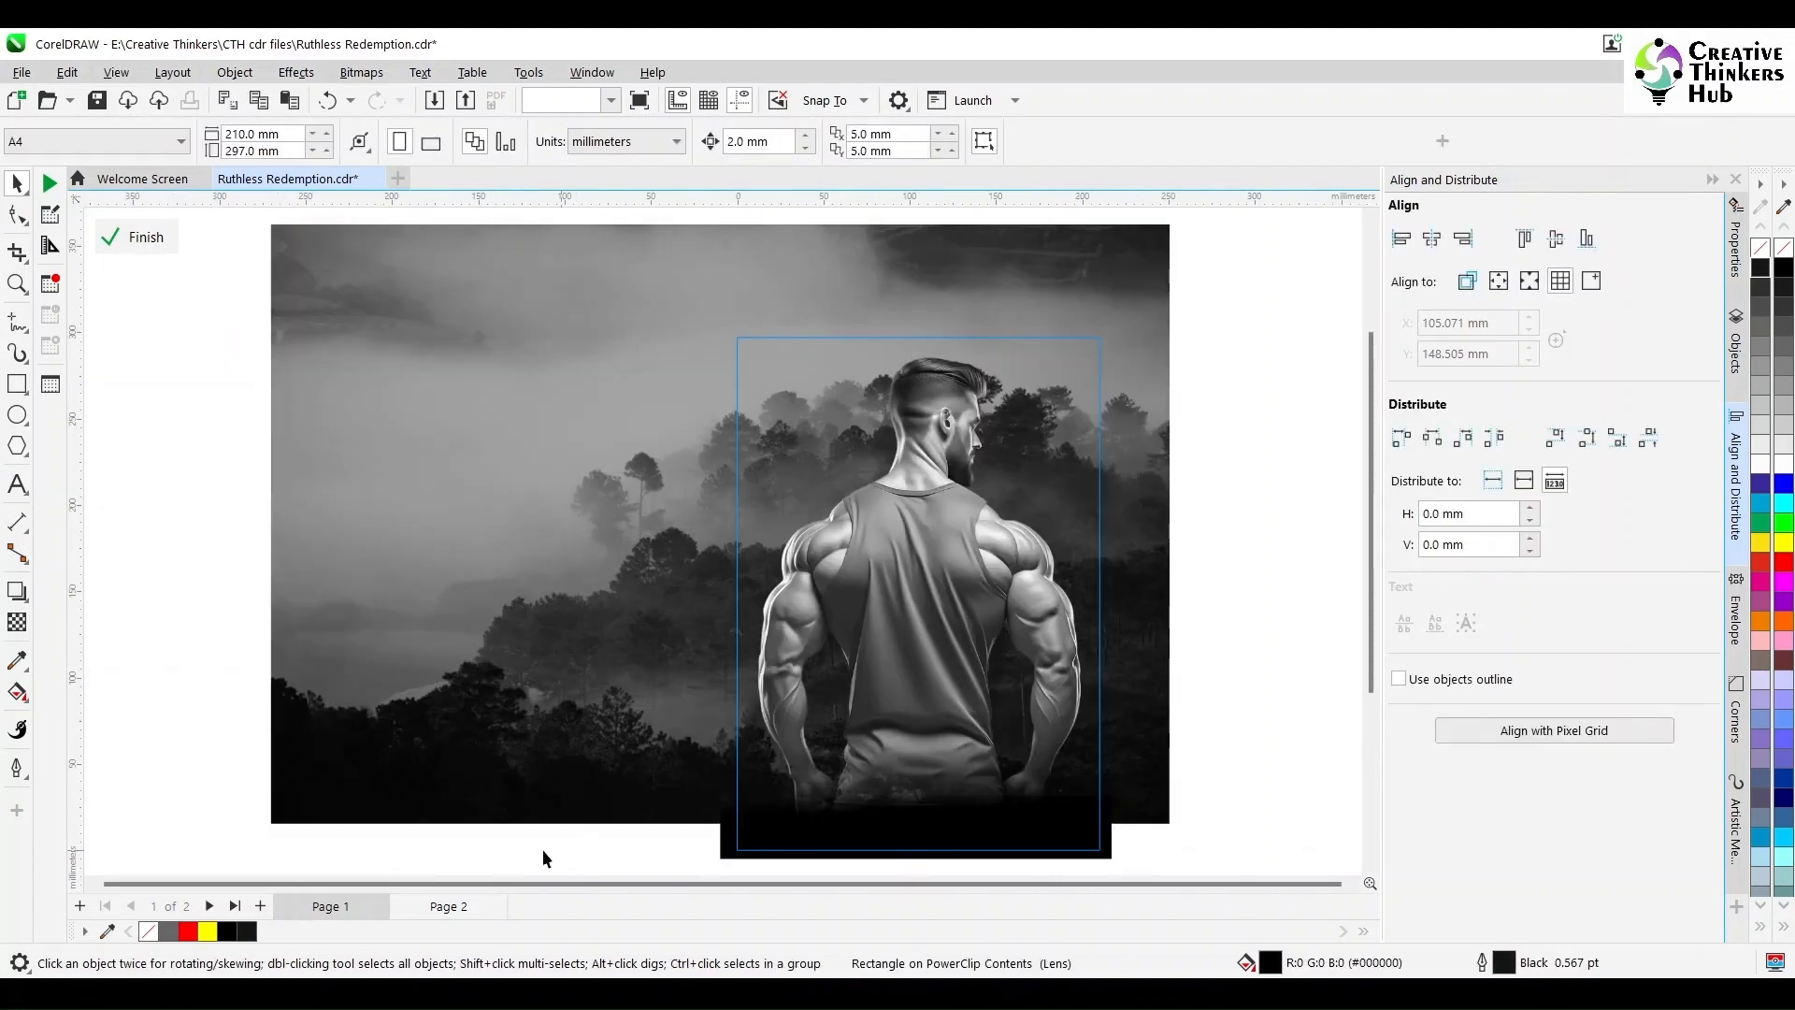
{"action": "left_click", "coordinate": [128, 239]}
{"action": "left_click", "coordinate": [1180, 350]}
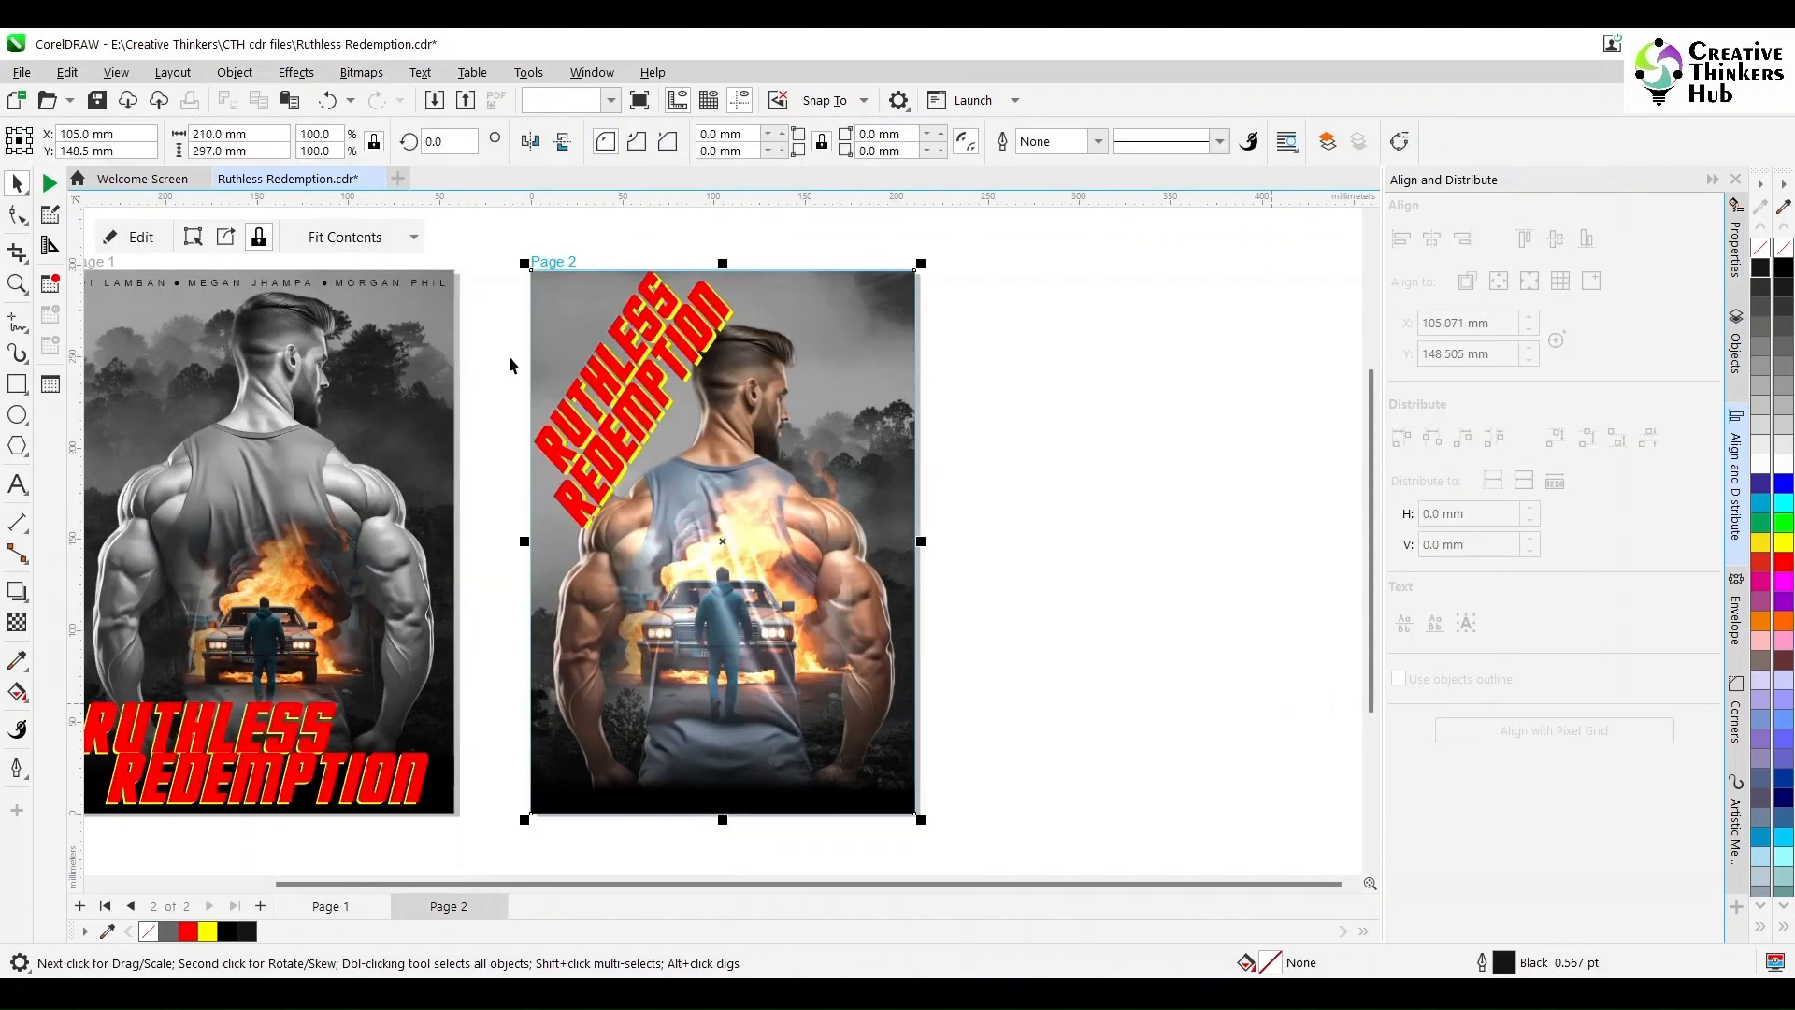
{"action": "left_click", "coordinate": [1090, 592]}
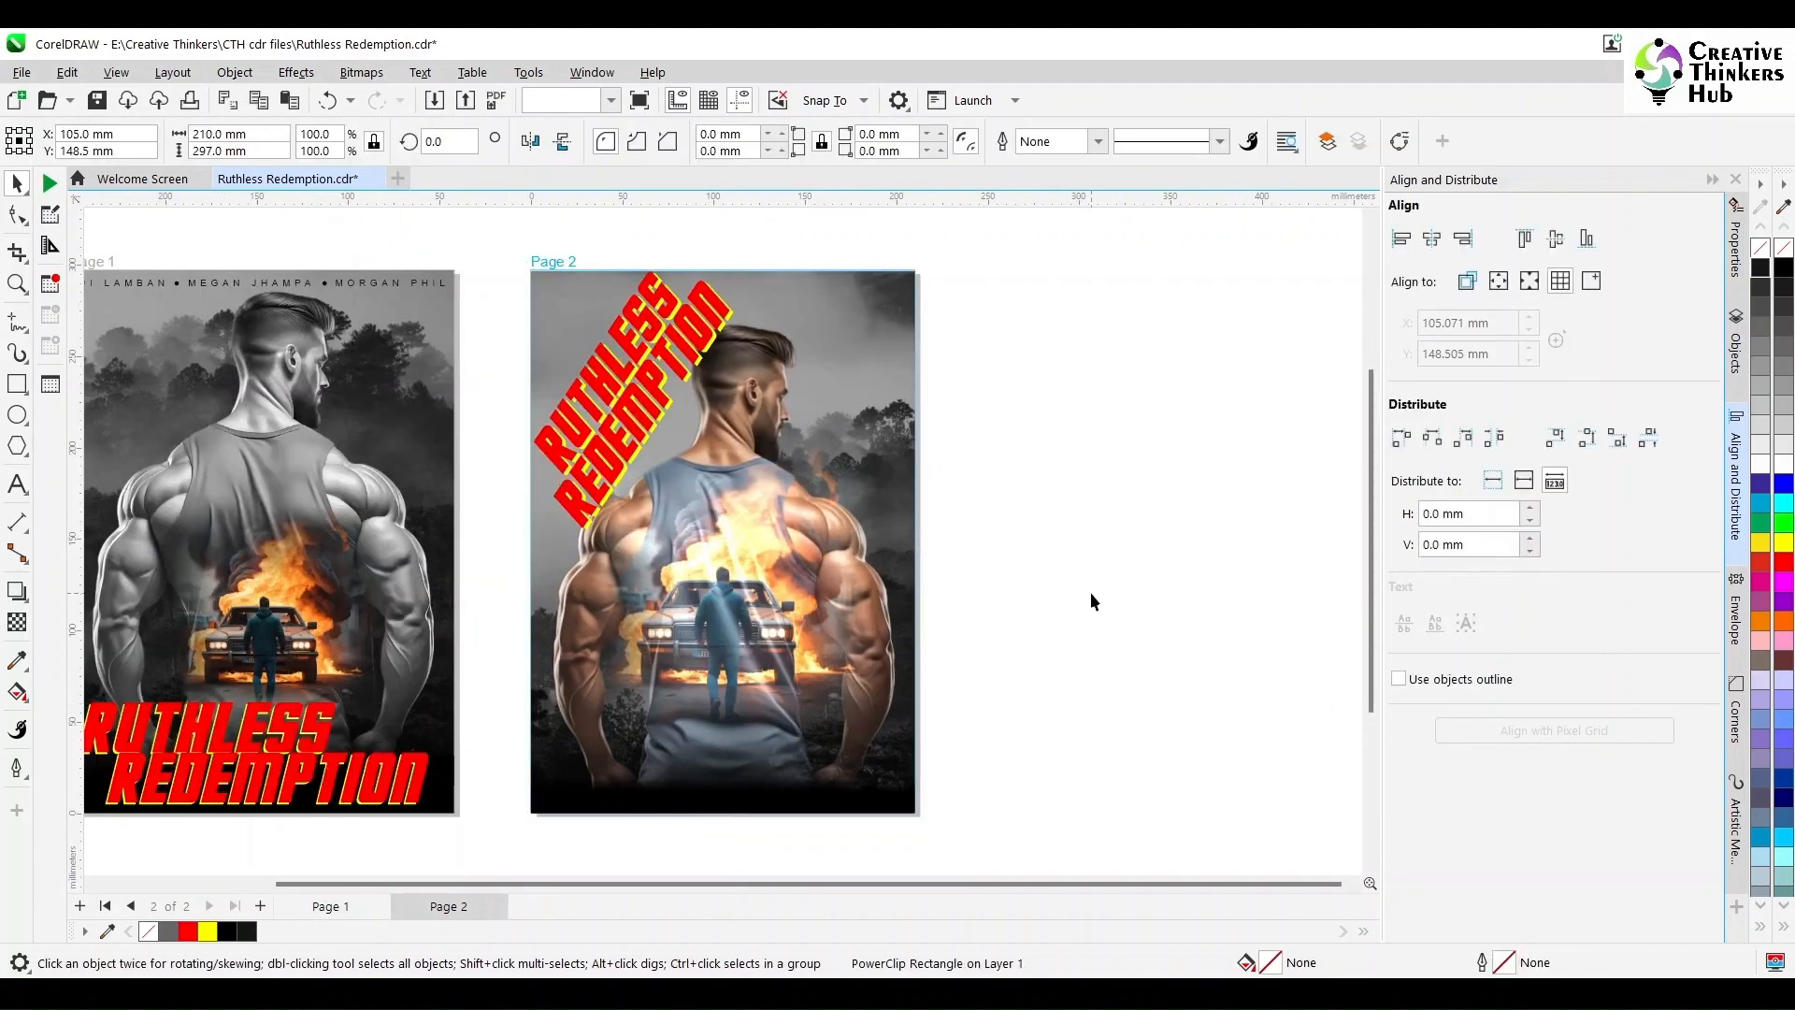
Redraw the vertical fountain transparency on the black rectangle inside page 2's PowerClip so its fade starts lower, and finish editing the contents
{"action": "double_click", "coordinate": [842, 806]}
{"action": "left_click", "coordinate": [853, 823]}
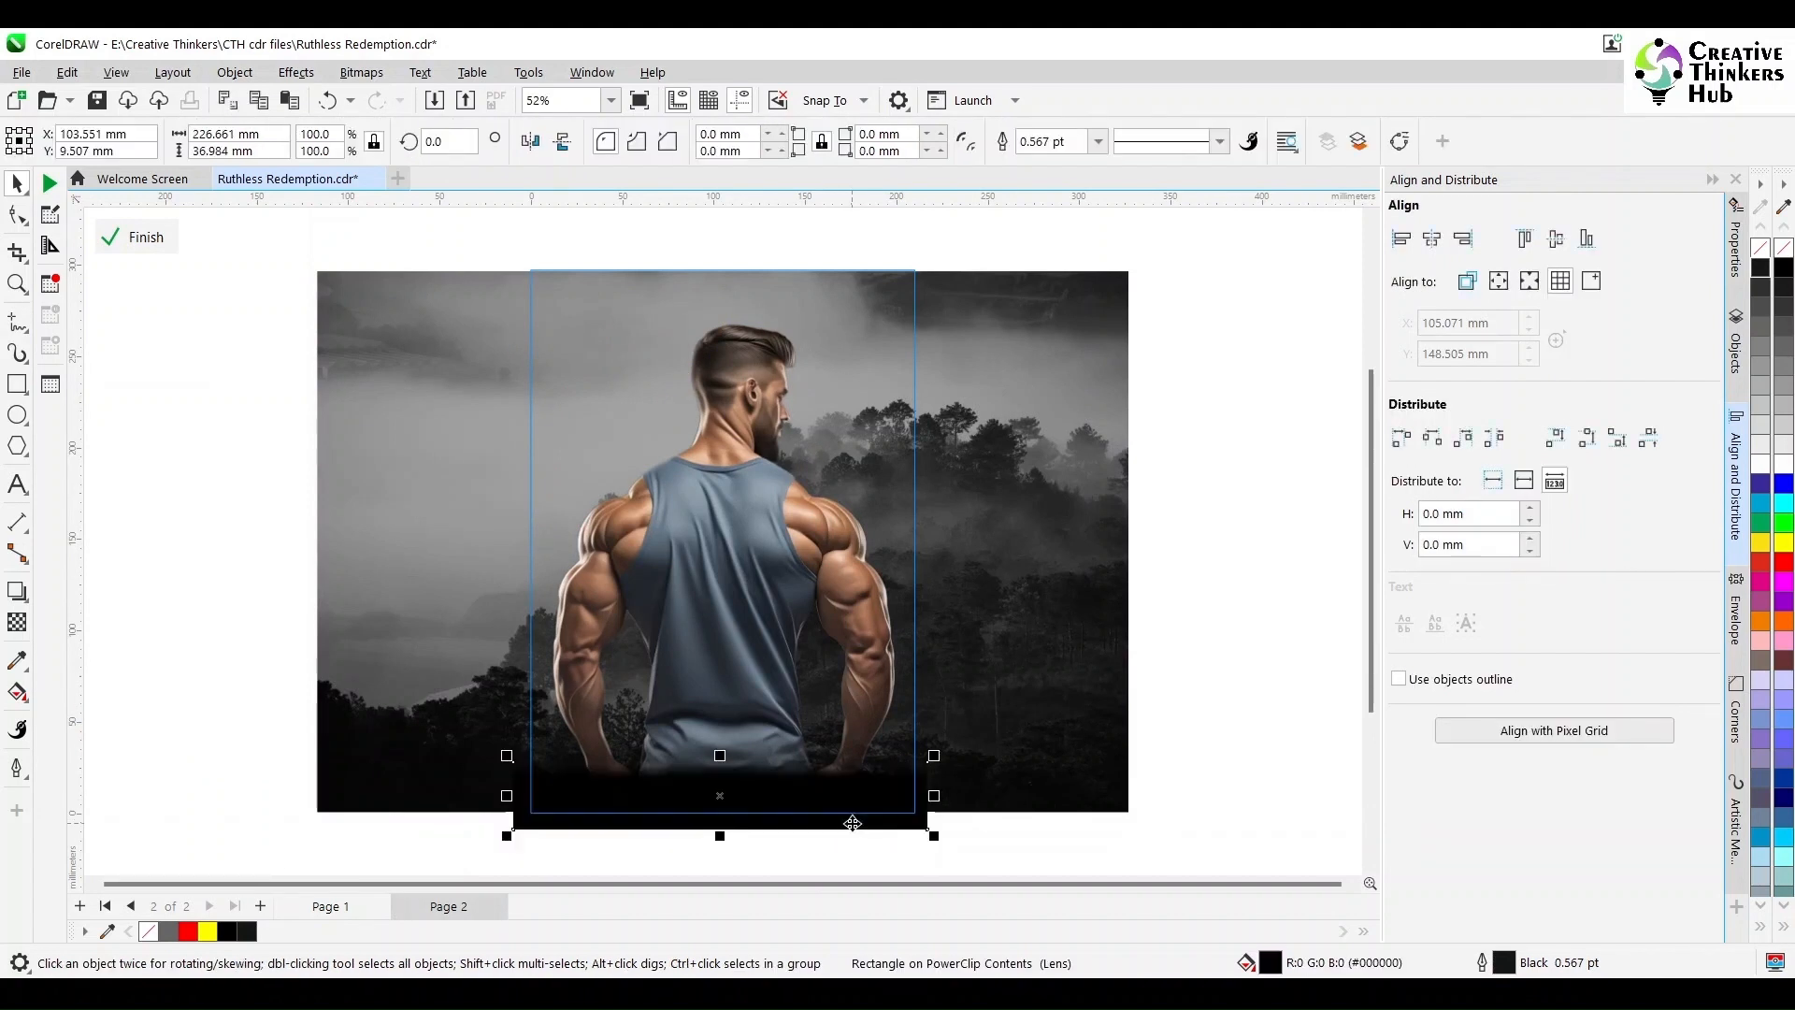
{"action": "left_click", "coordinate": [17, 284]}
{"action": "left_click_drag", "start_coordinate": [672, 829], "coordinate": [672, 828]}
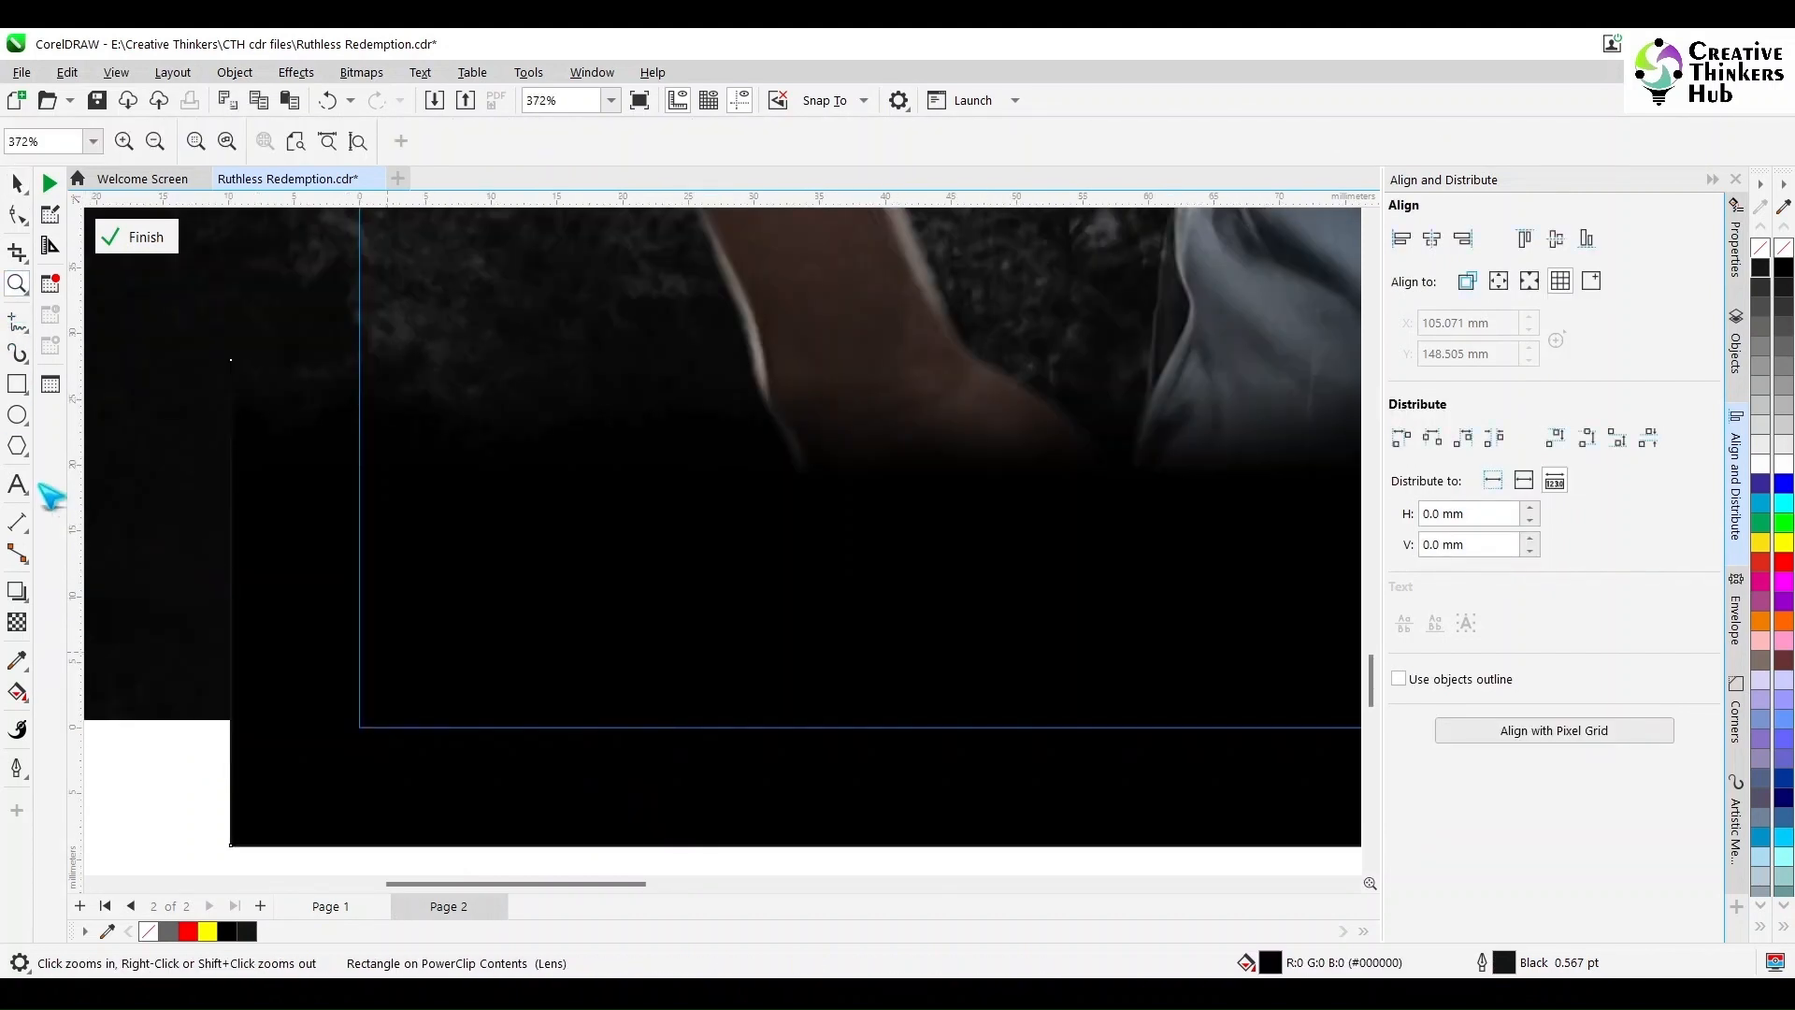
{"action": "left_click", "coordinate": [17, 622]}
{"action": "left_click_drag", "start_coordinate": [359, 376], "coordinate": [359, 581]}
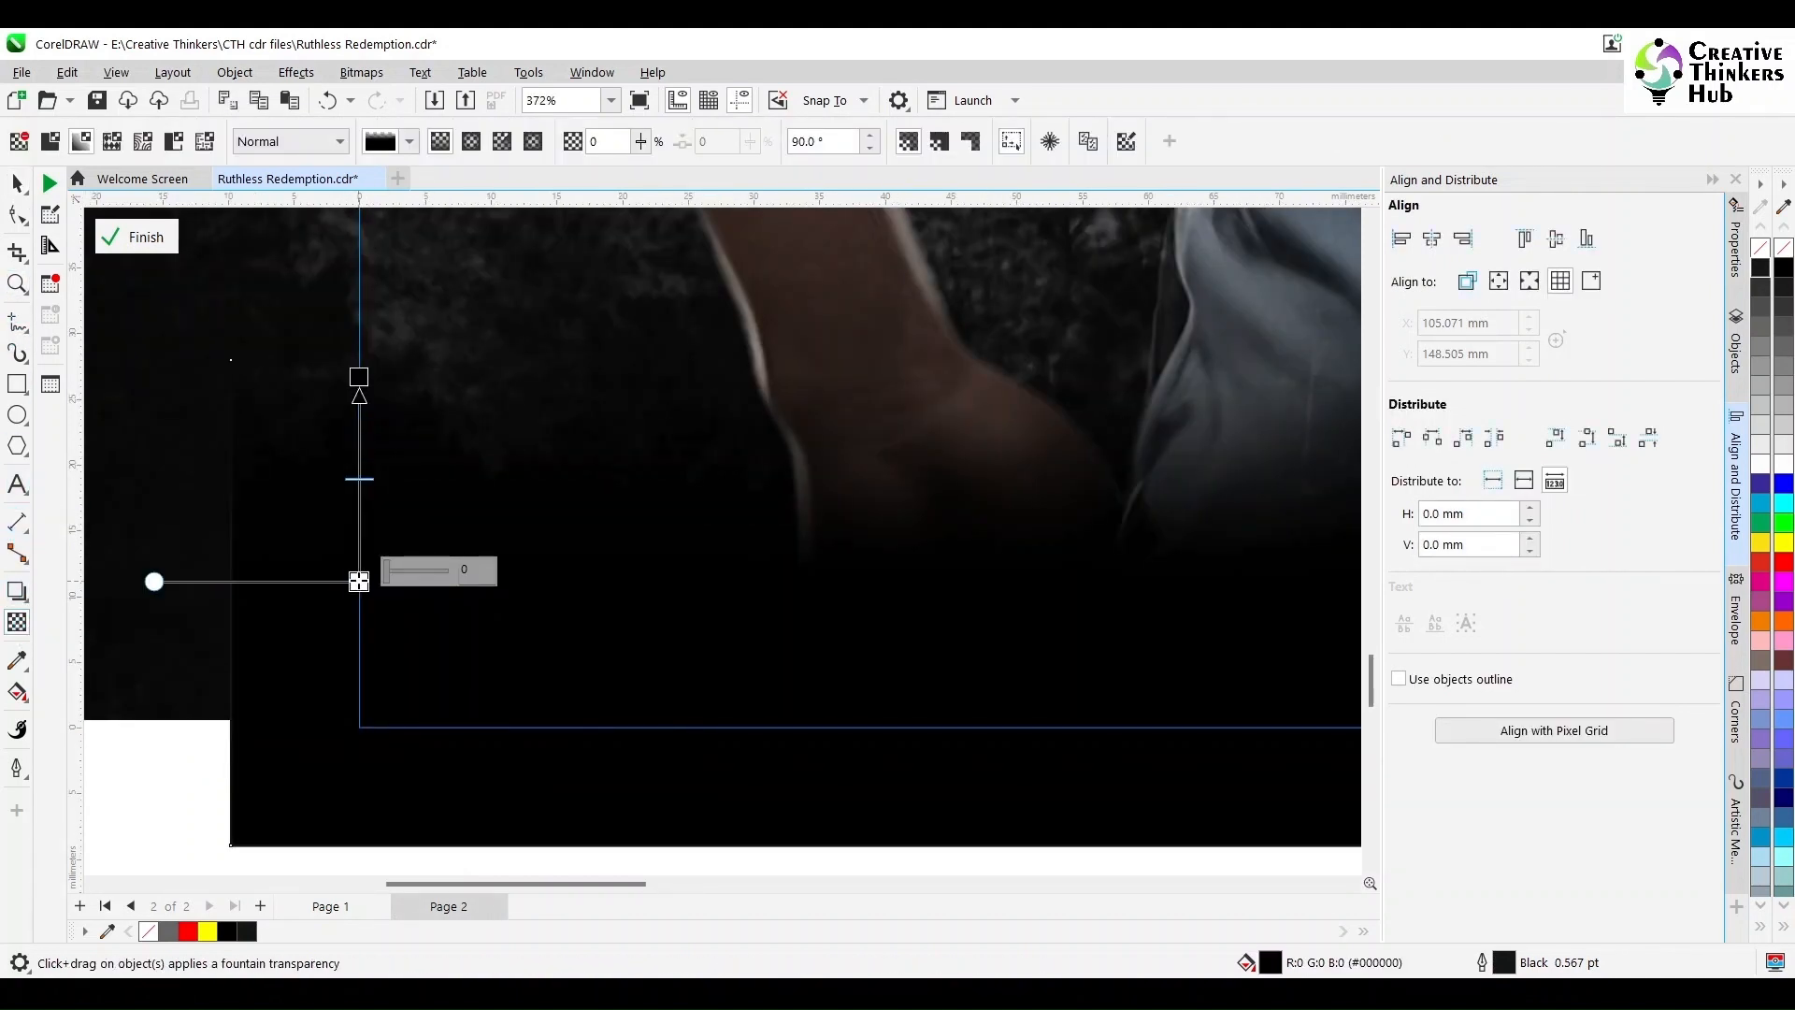
{"action": "left_click", "coordinate": [136, 237]}
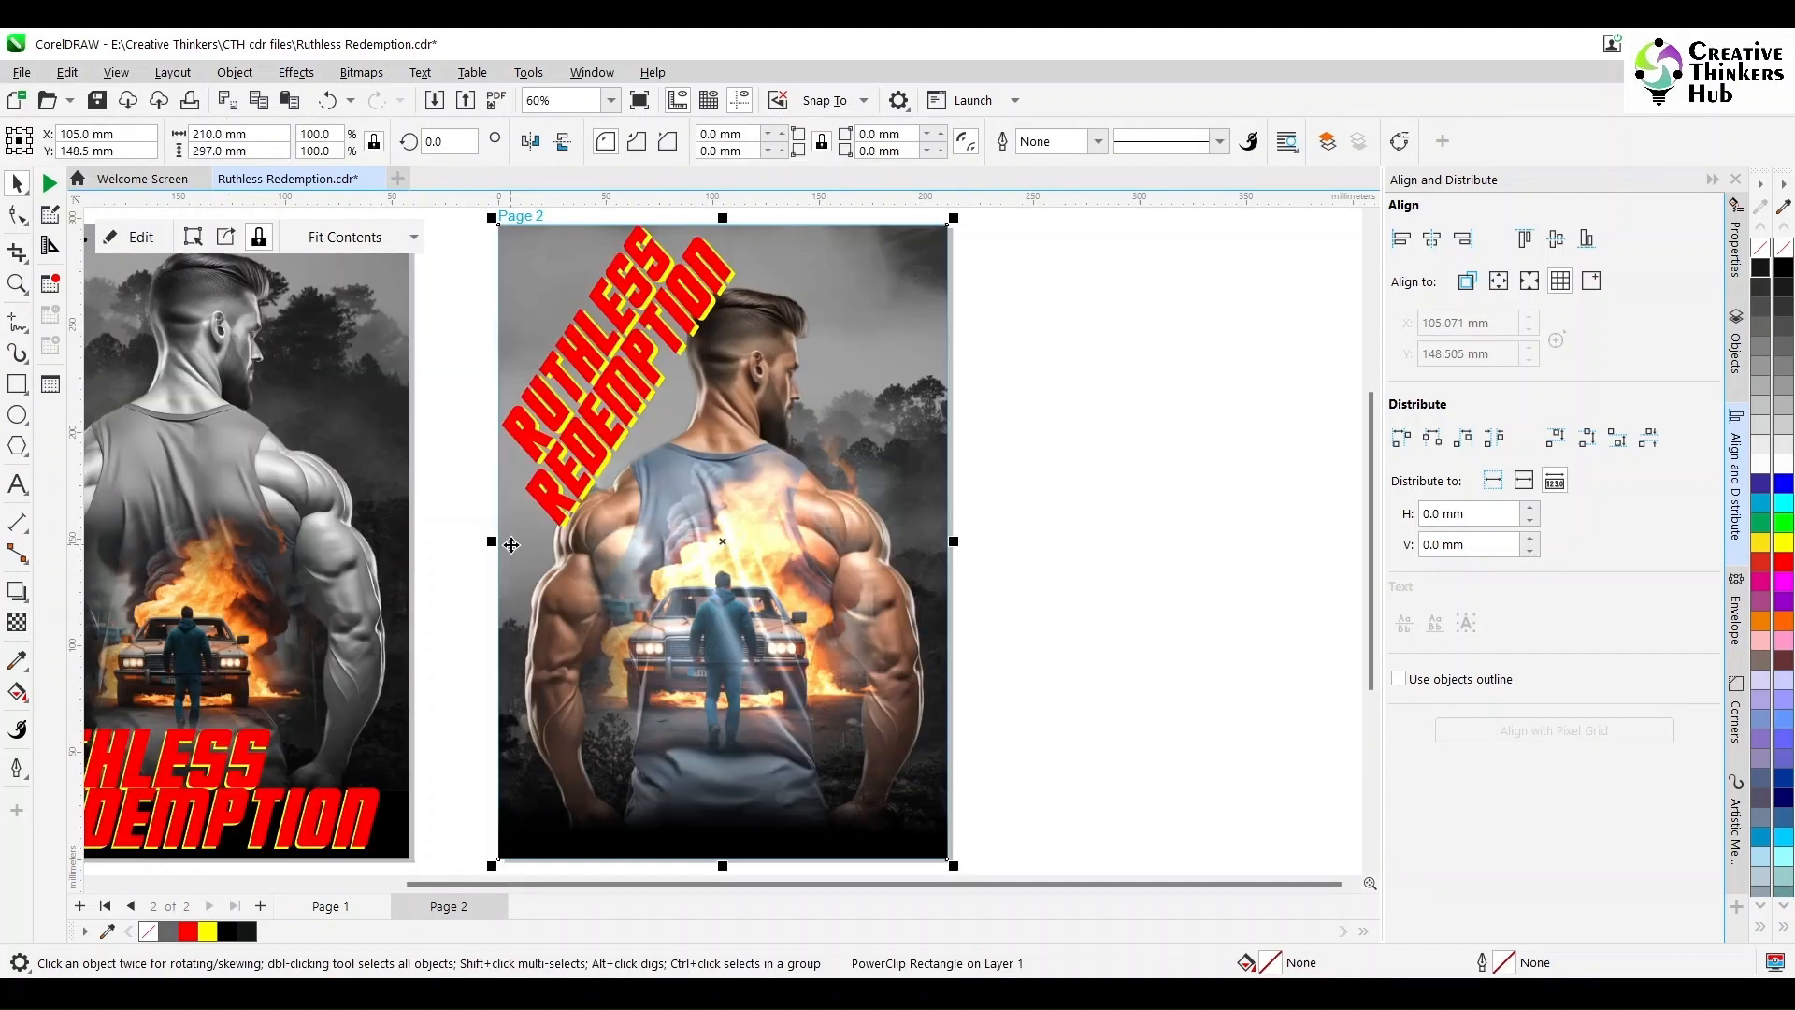
{"action": "key", "text": "shift+F4"}
{"action": "left_click", "coordinate": [1166, 552]}
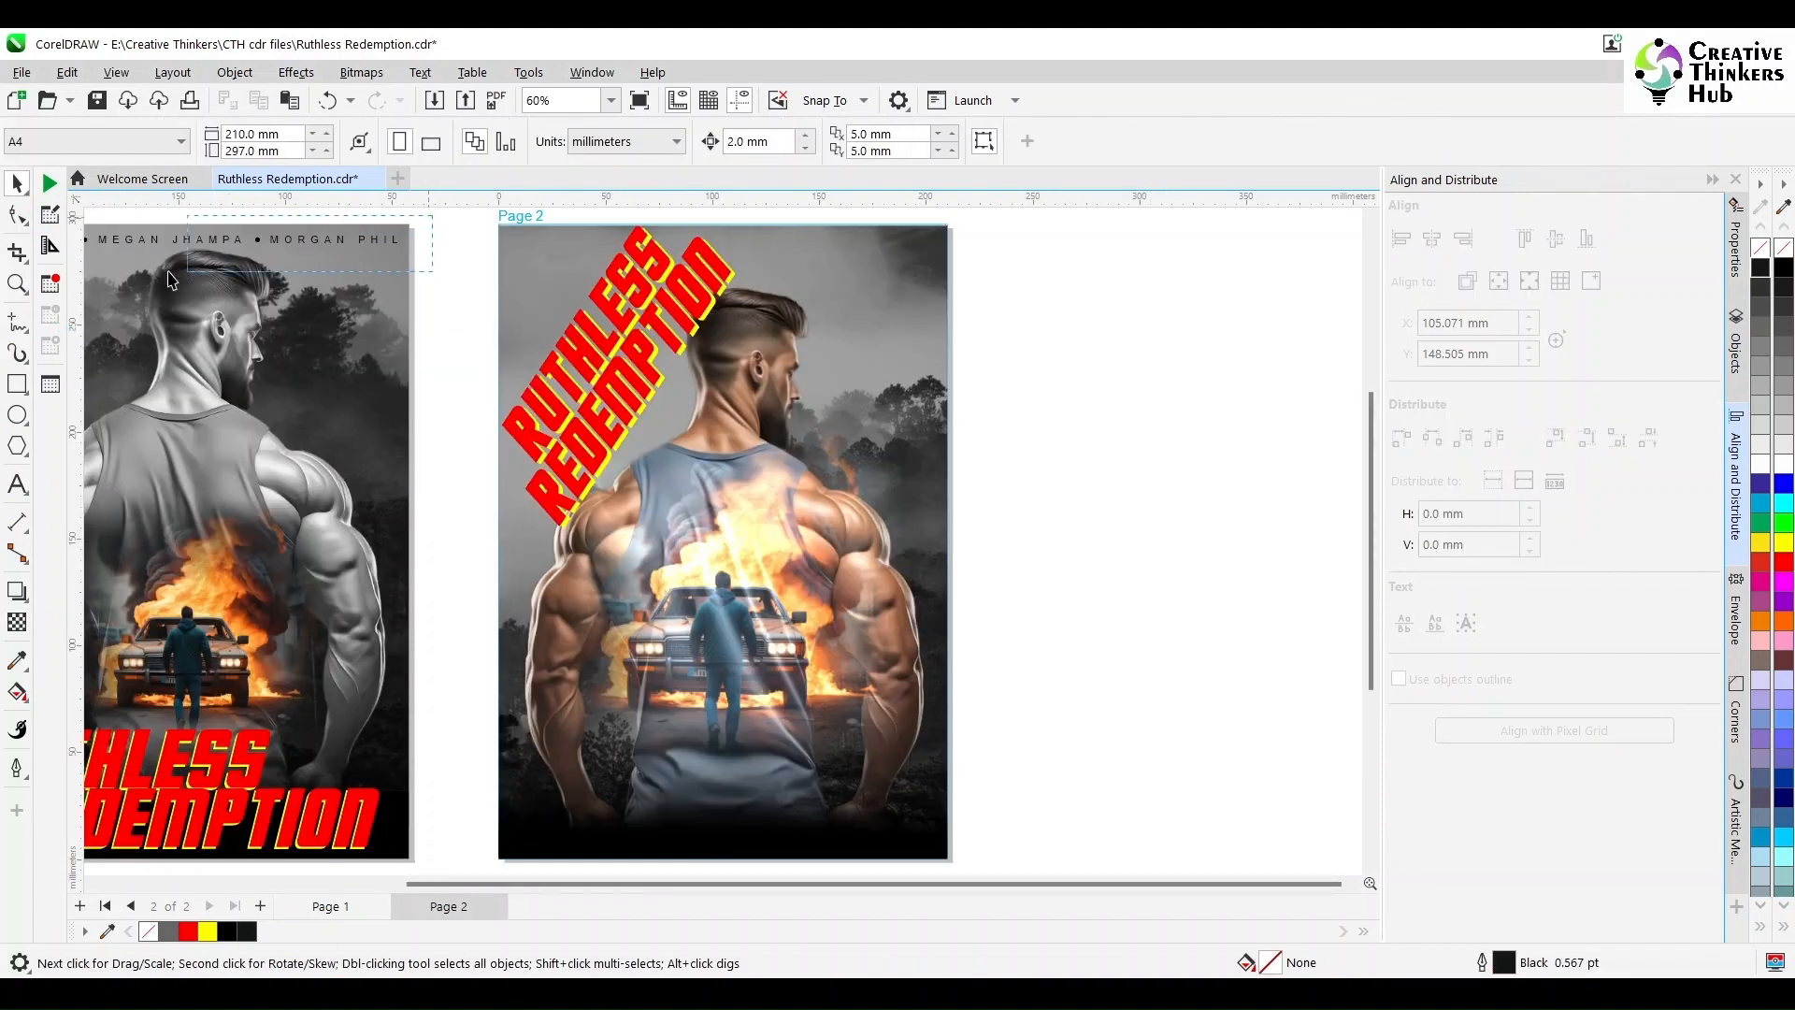
Copy the grouped actor credit line from the page 1 poster and paste it onto page 2
{"action": "scroll", "coordinate": [154, 271], "scroll_direction": "left", "scroll_amount": 5}
{"action": "left_click", "coordinate": [277, 276]}
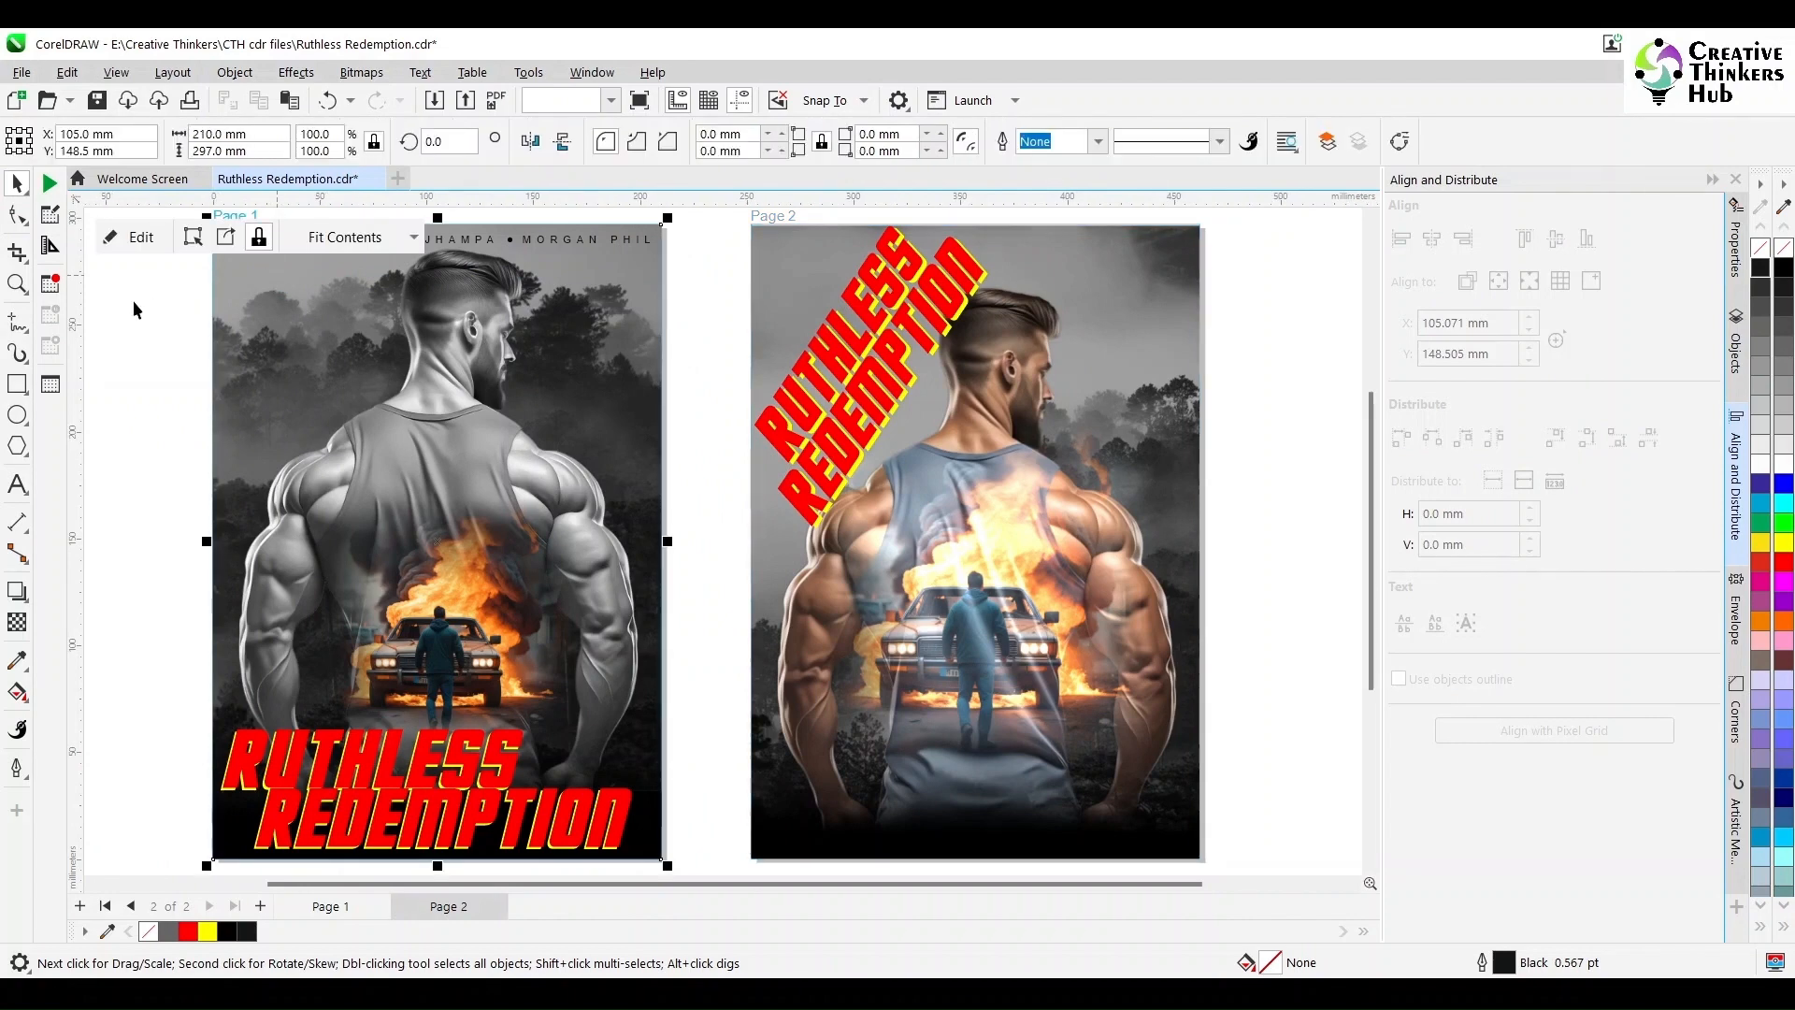
{"action": "left_click_drag", "start_coordinate": [133, 298], "coordinate": [671, 271]}
{"action": "key", "text": "ctrl+c"}
{"action": "left_click", "coordinate": [670, 272]}
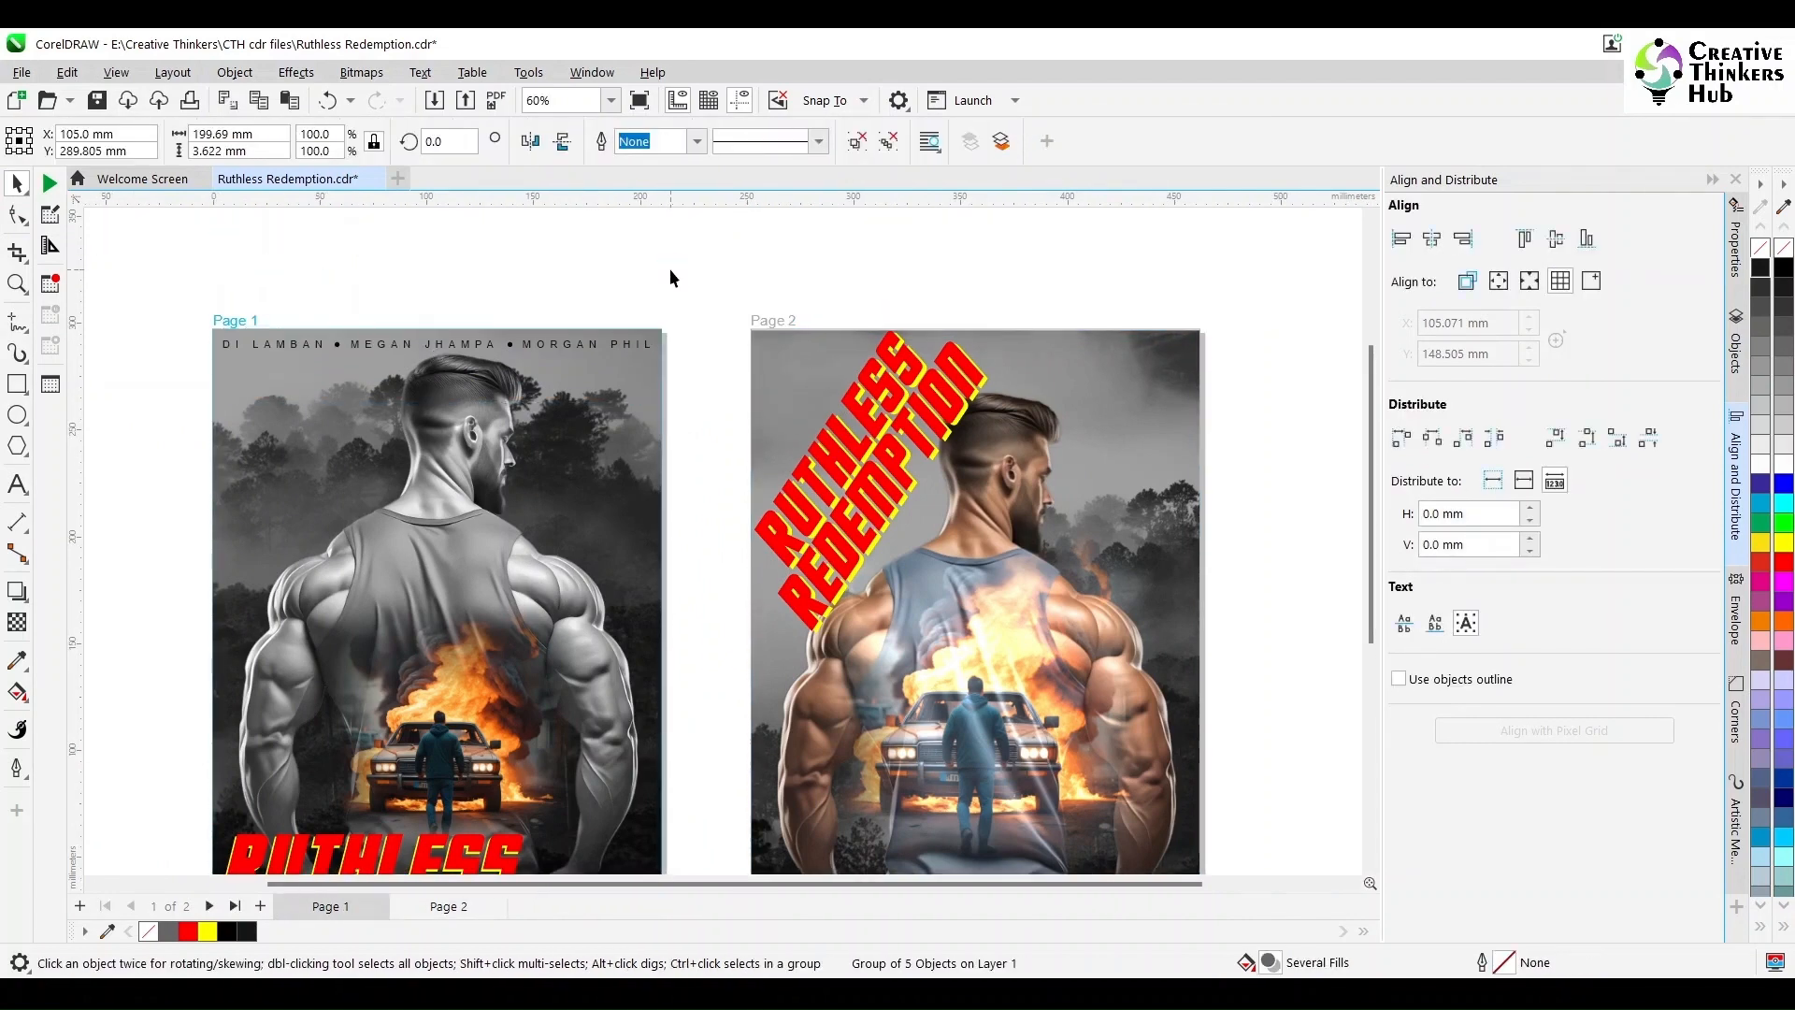
{"action": "left_click", "coordinate": [1019, 402]}
{"action": "left_click", "coordinate": [1303, 452]}
{"action": "key", "text": "ctrl+v"}
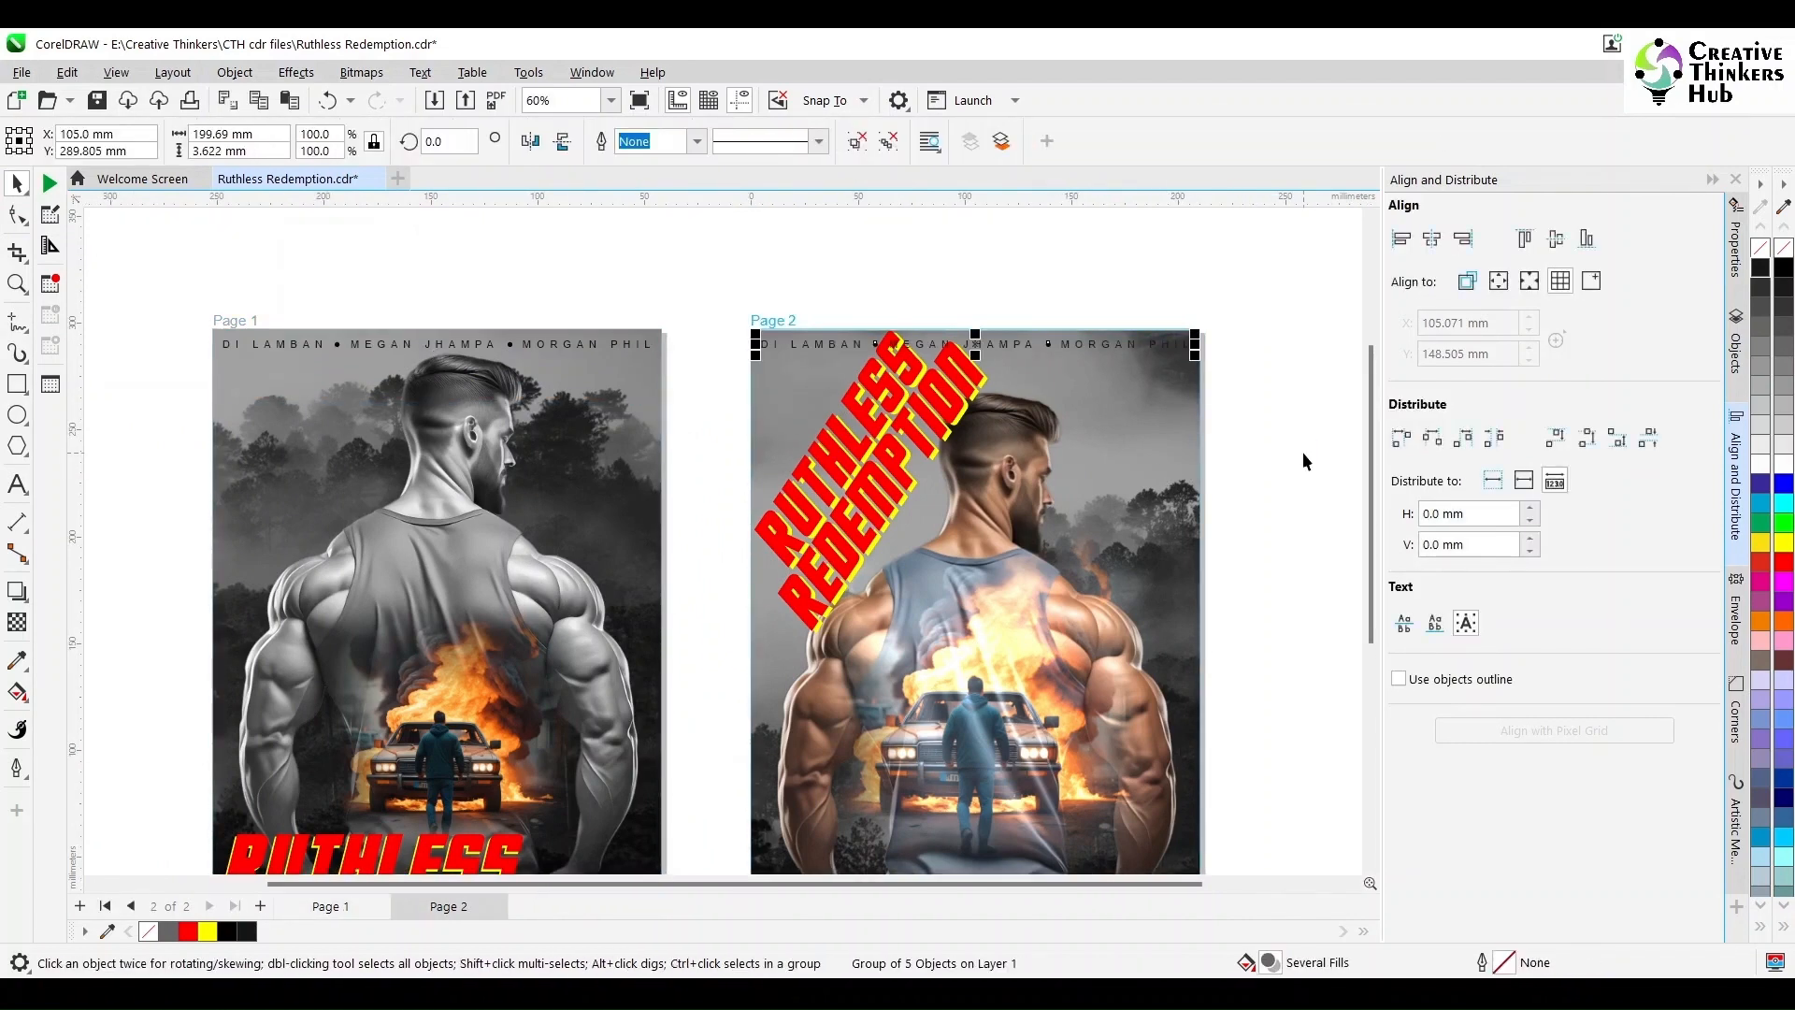
Move the page 2 credit line straight down to just below the burning car, at about Y 31.5 mm, and fill it white
{"action": "left_click_drag", "start_coordinate": [981, 344], "coordinate": [982, 866]}
{"action": "scroll", "coordinate": [1378, 643], "scroll_direction": "down", "scroll_amount": 3}
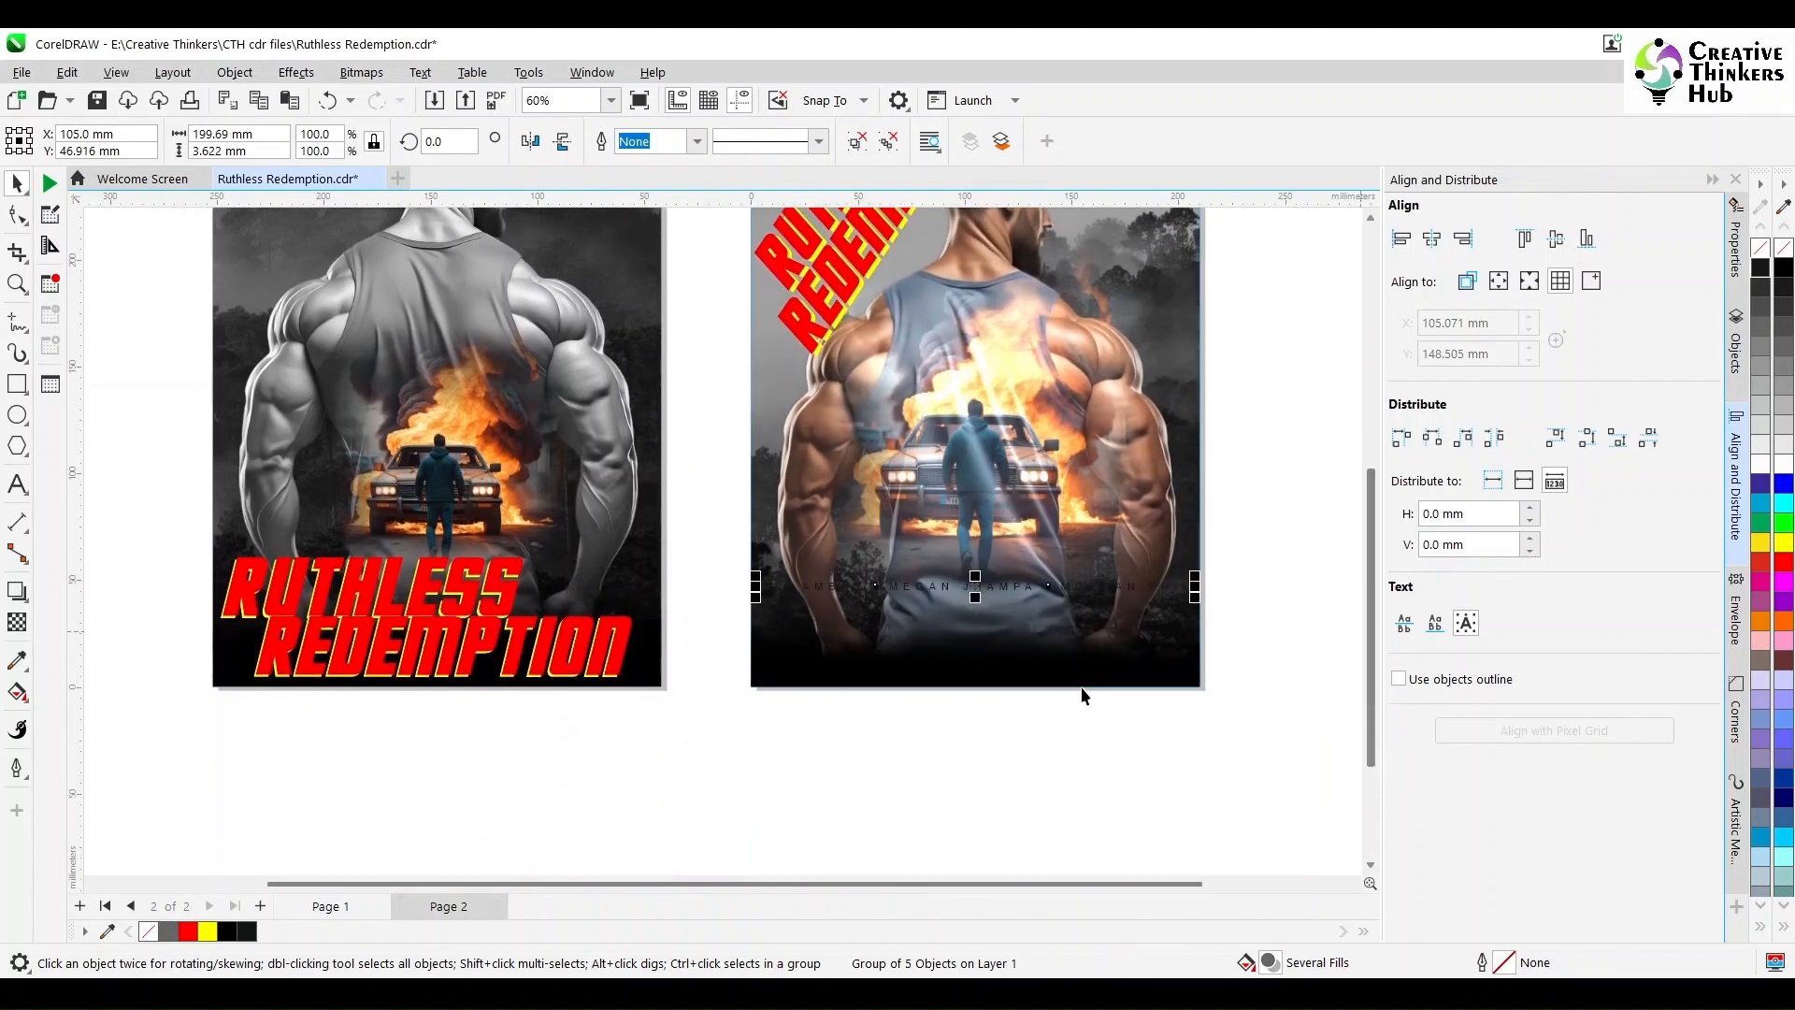
{"action": "left_click_drag", "start_coordinate": [972, 592], "coordinate": [972, 625]}
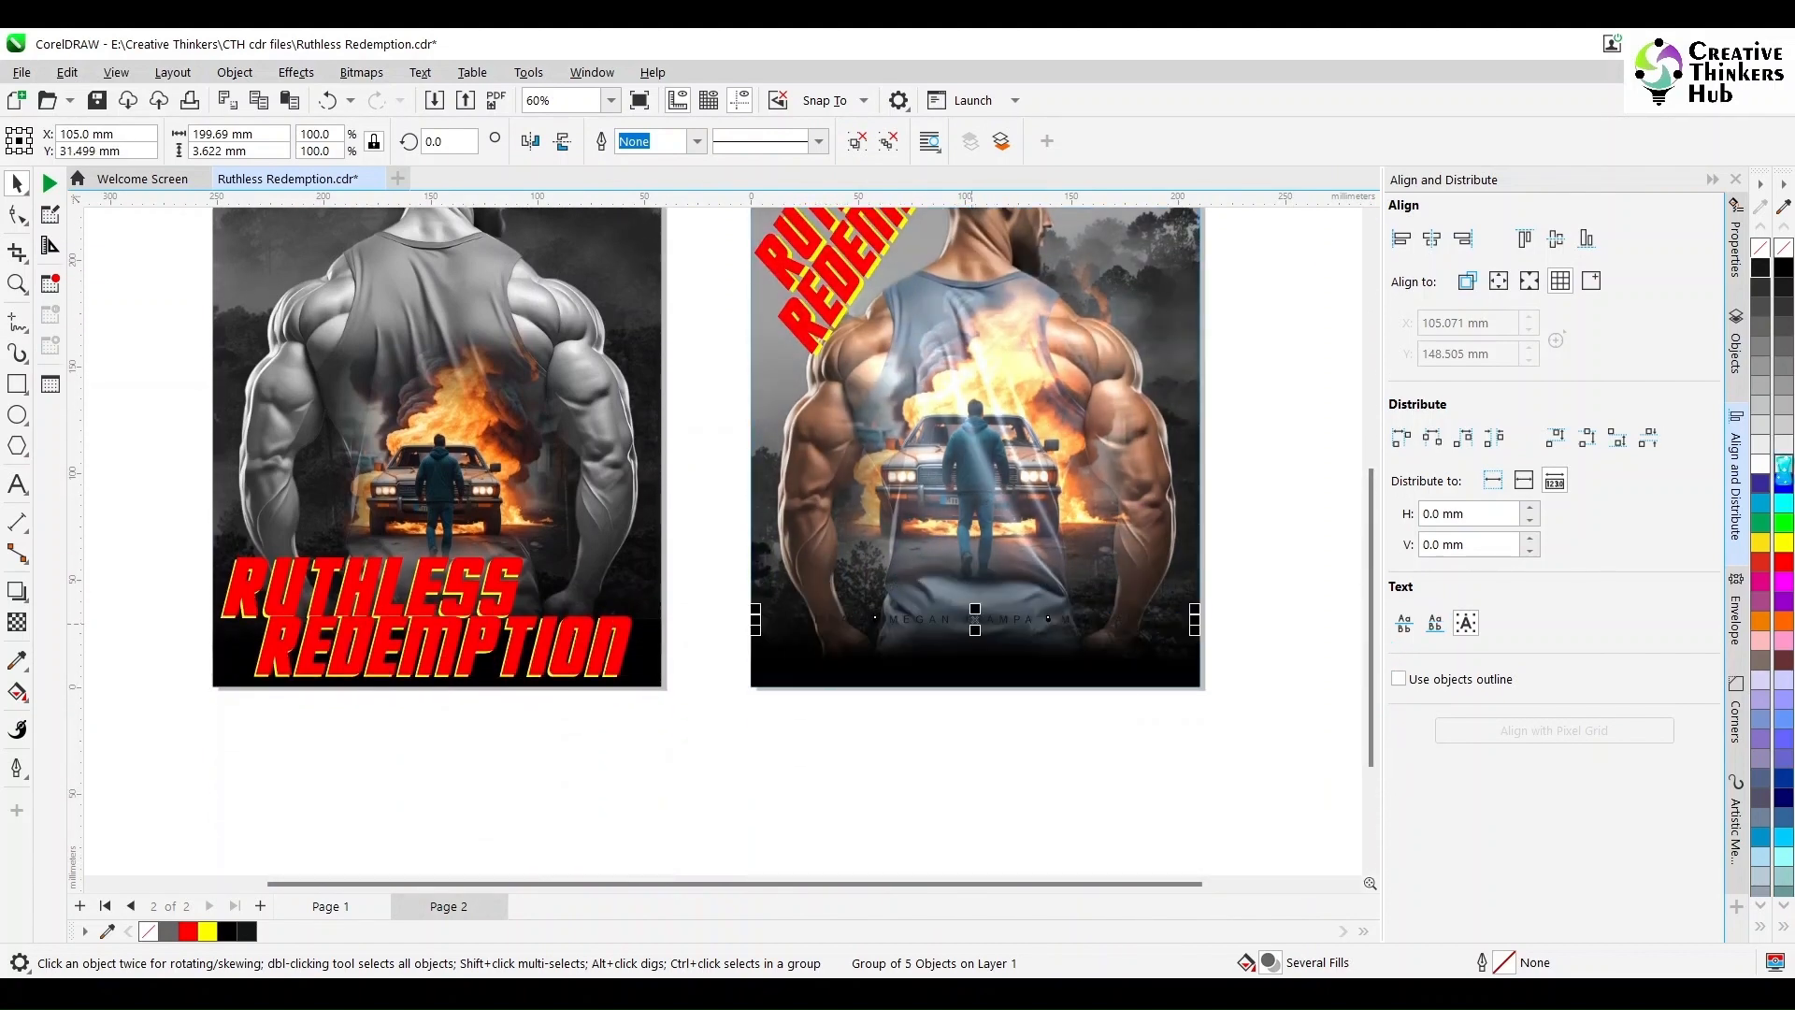
{"action": "left_click", "coordinate": [1783, 463]}
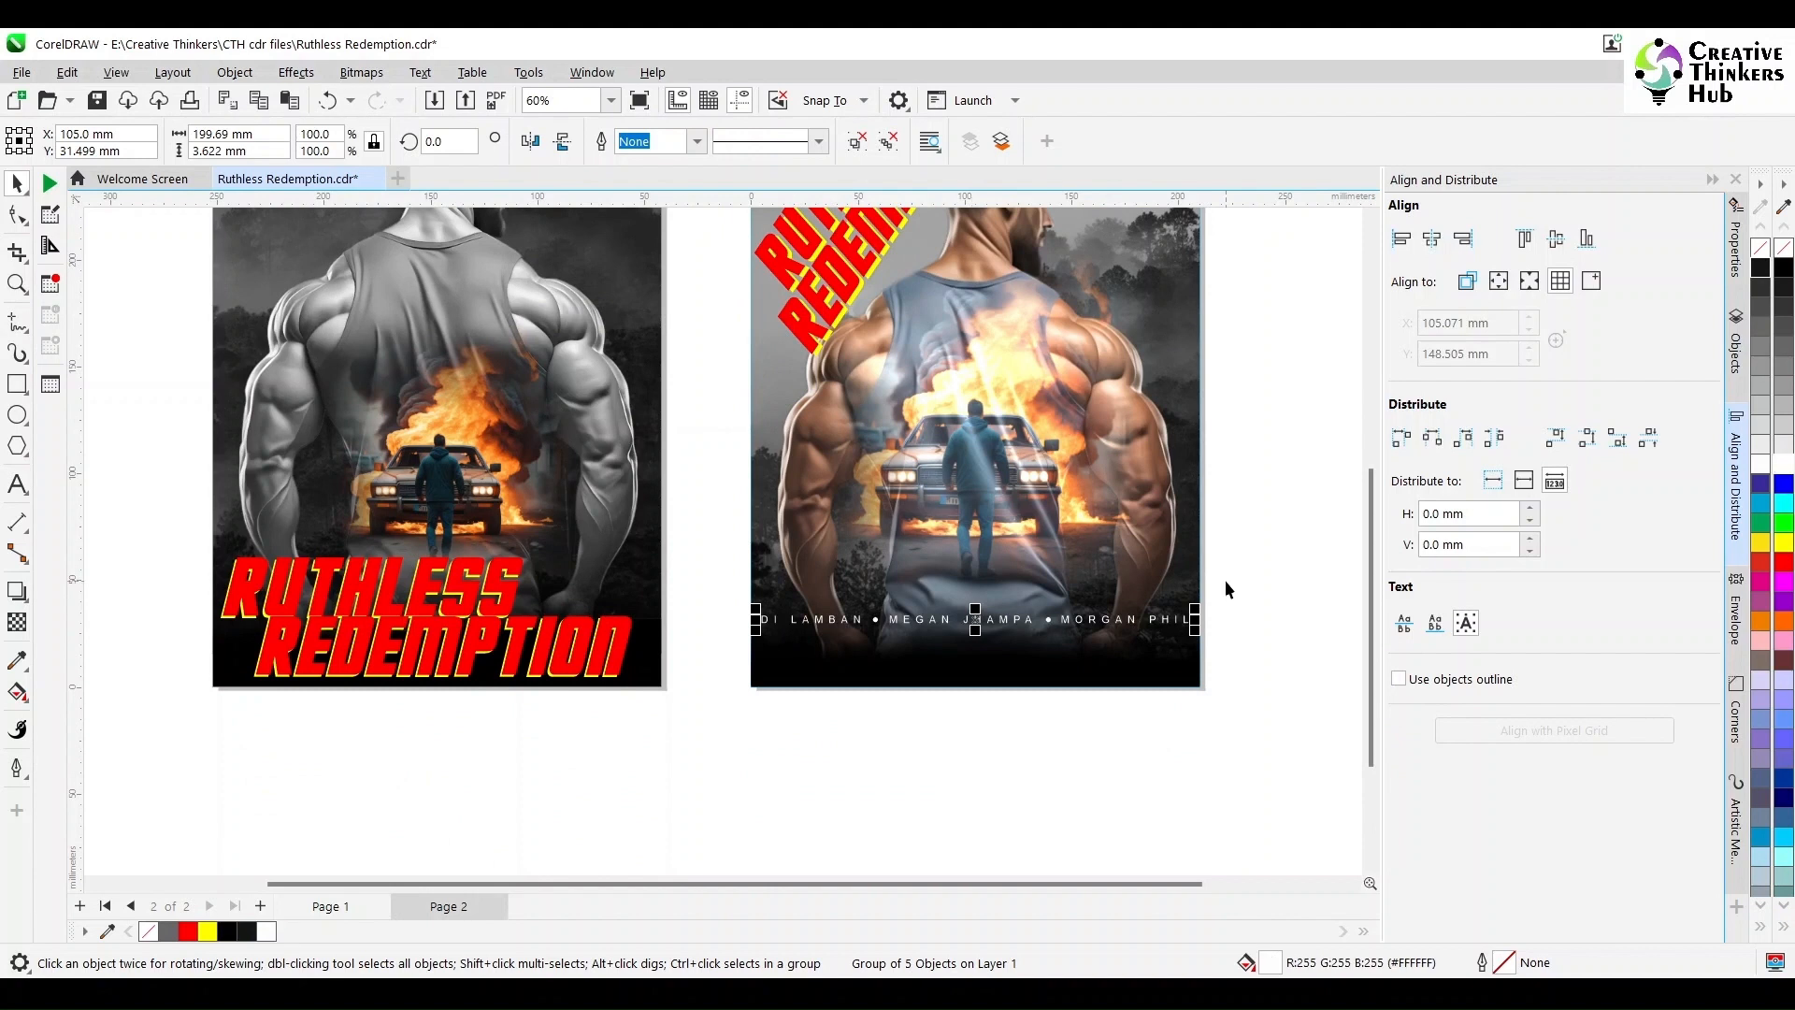
{"action": "left_click", "coordinate": [1081, 726]}
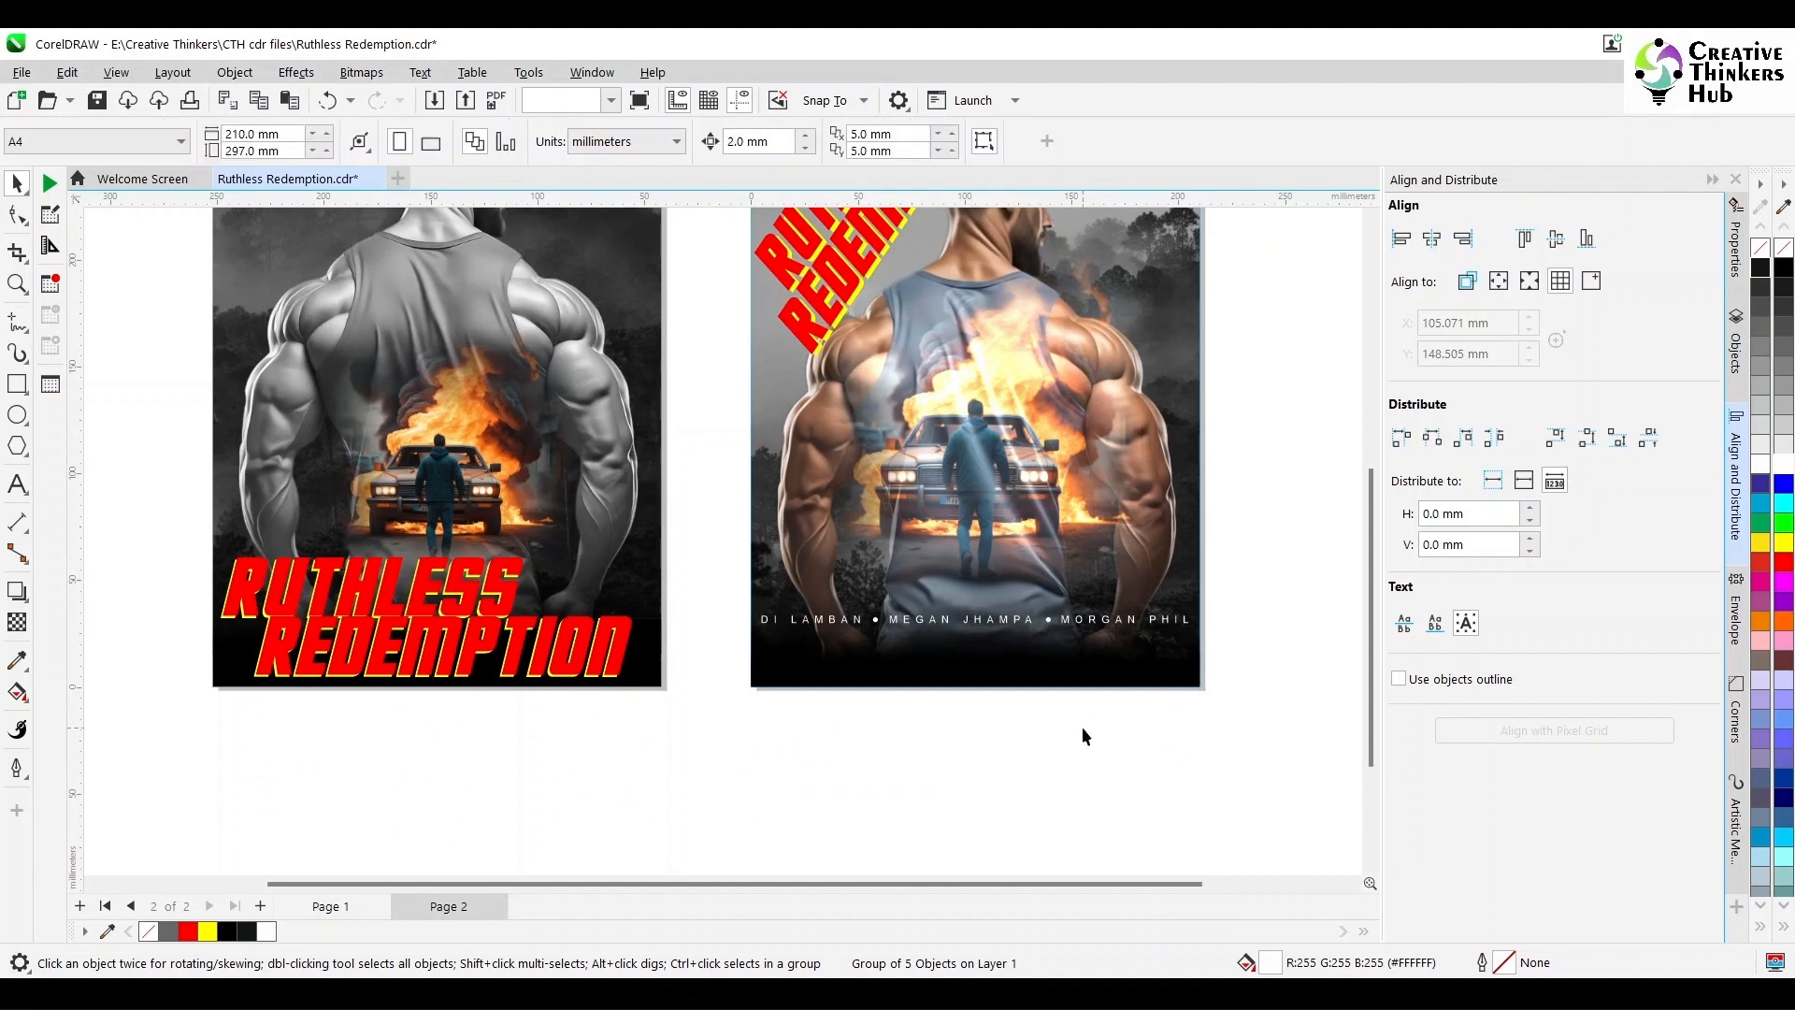
Paste the "Lorem ipsum dolor sit amet" filler paragraph as artistic text below the page 2 poster
{"action": "left_click", "coordinate": [17, 484]}
{"action": "left_click", "coordinate": [828, 729]}
{"action": "key", "text": "ctrl+v"}
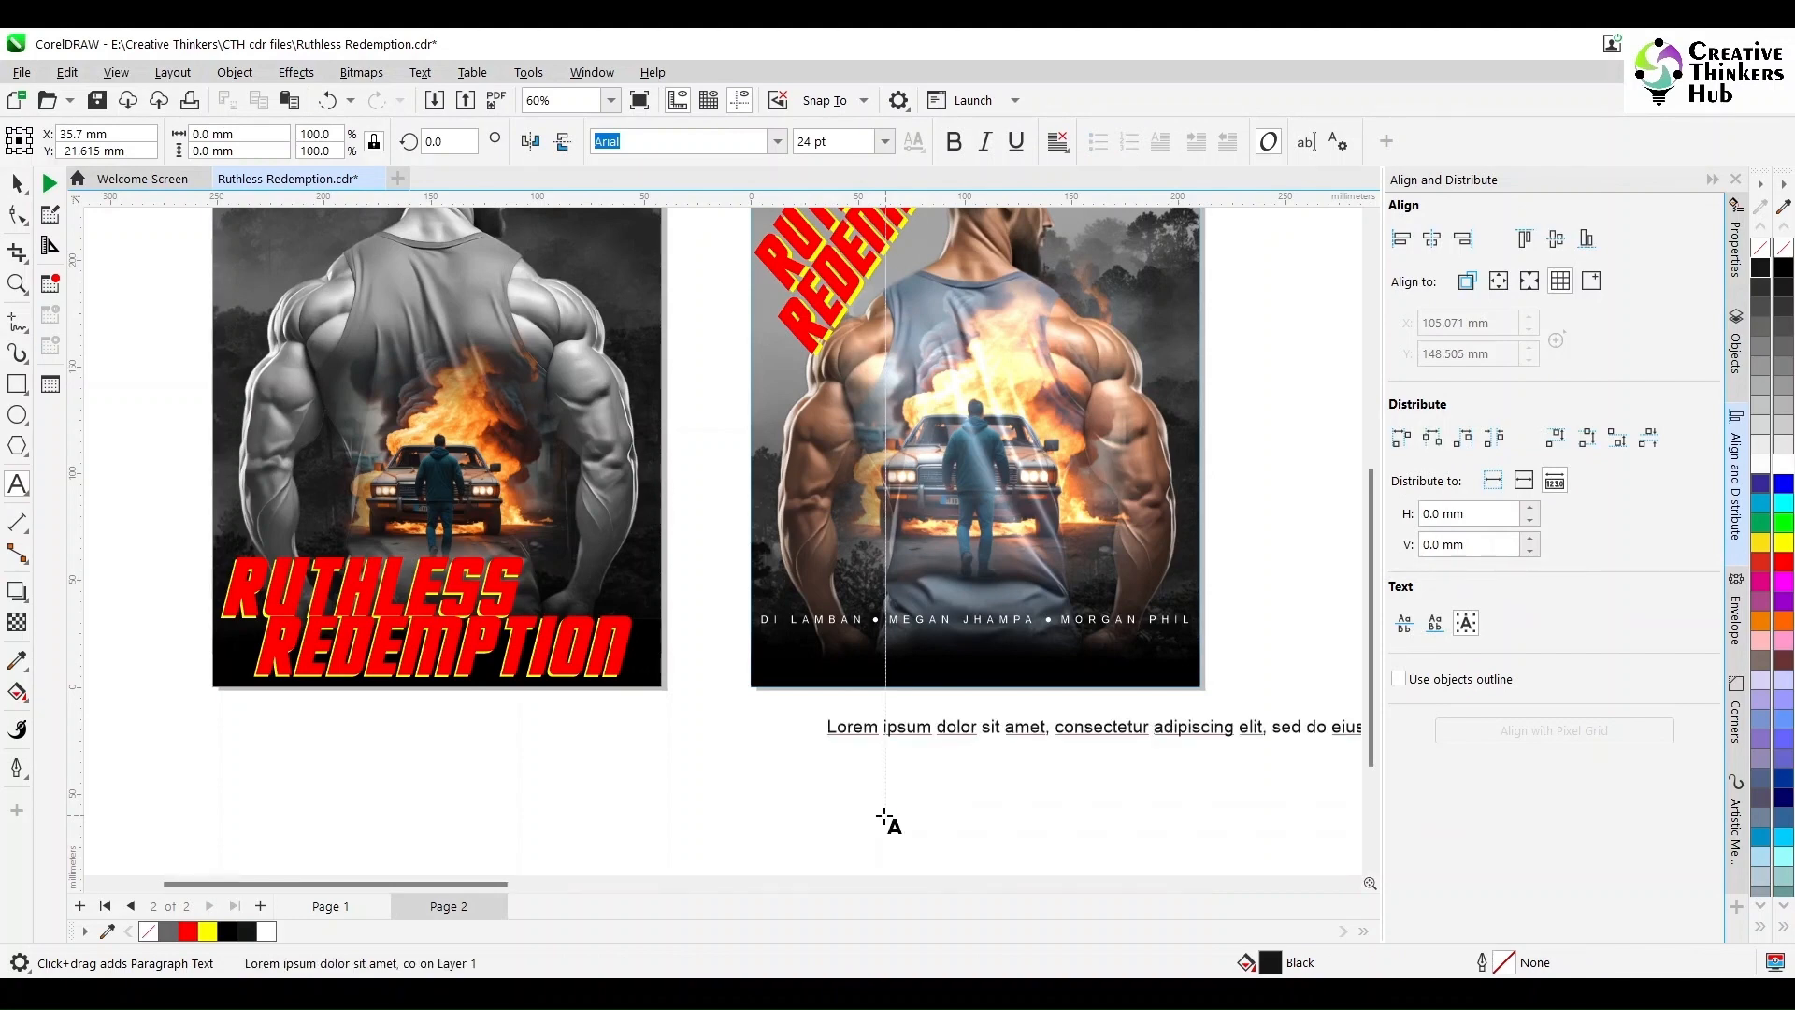
{"action": "key", "text": "ctrl+t"}
{"action": "key", "text": "ctrl+space"}
Set the filler text to 12 pt and center-align it
{"action": "left_click", "coordinate": [885, 142]}
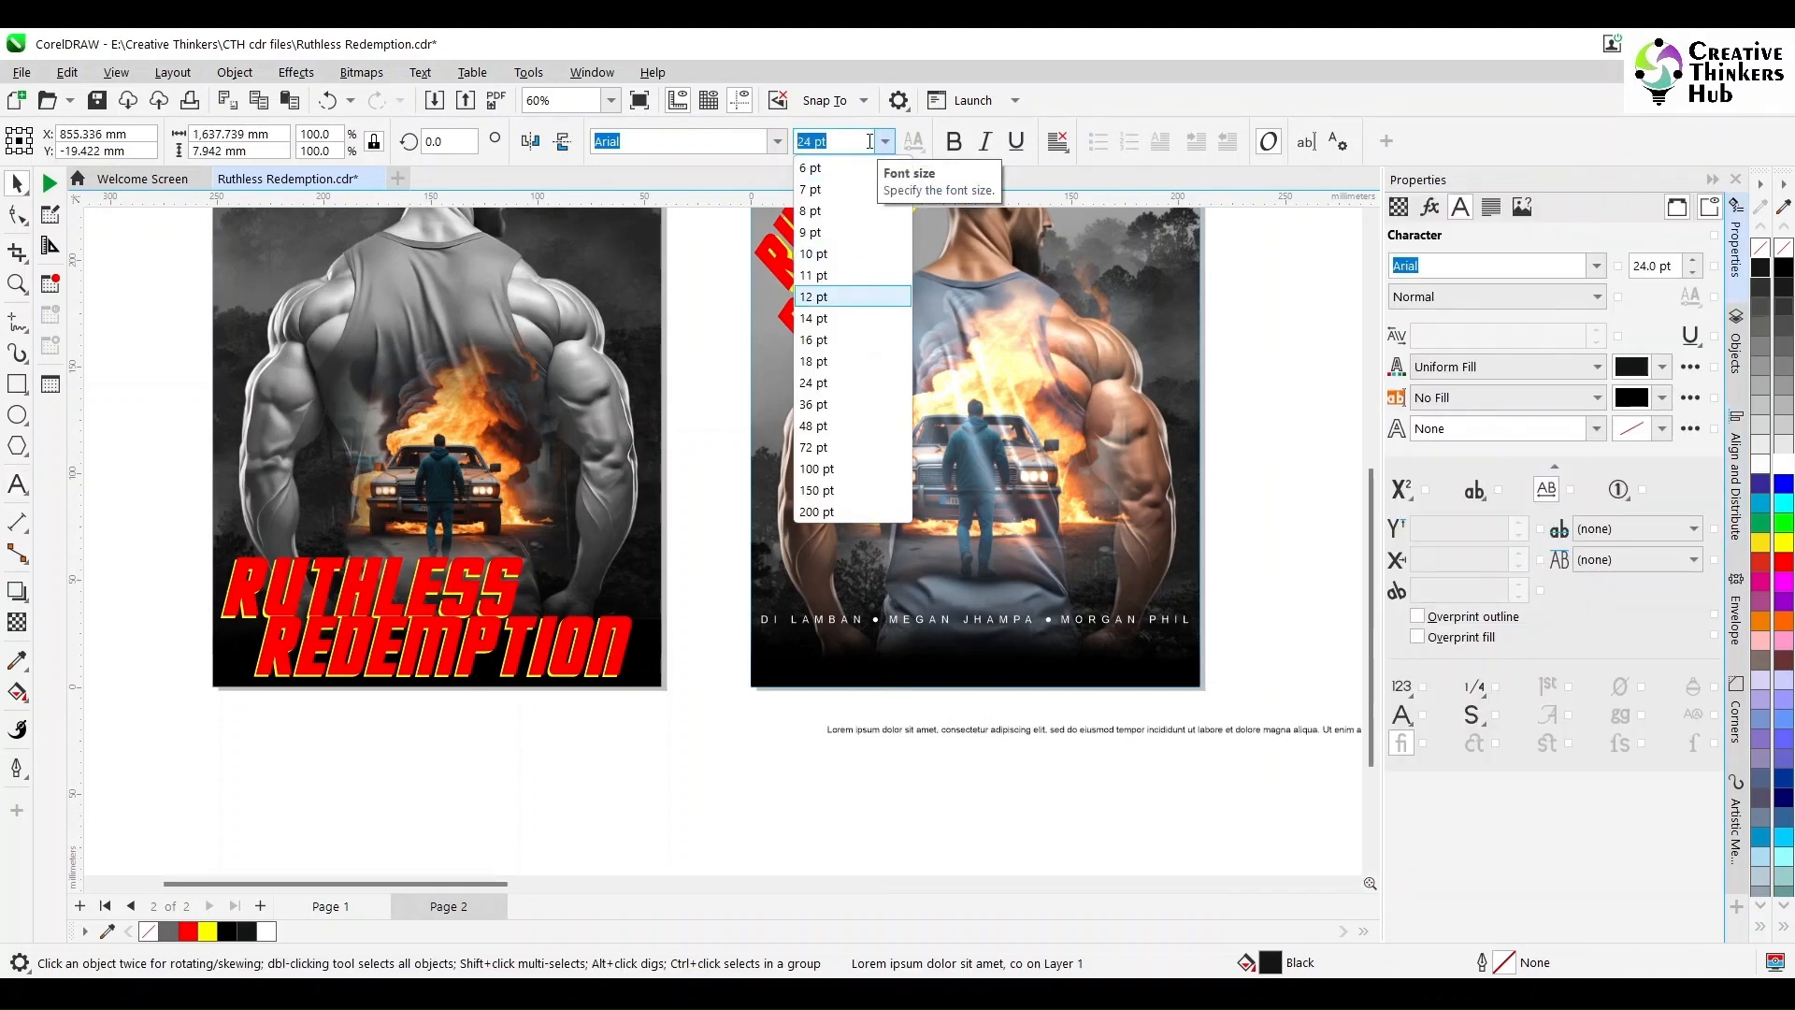
{"action": "left_click", "coordinate": [813, 297]}
{"action": "key", "text": "shift+F2"}
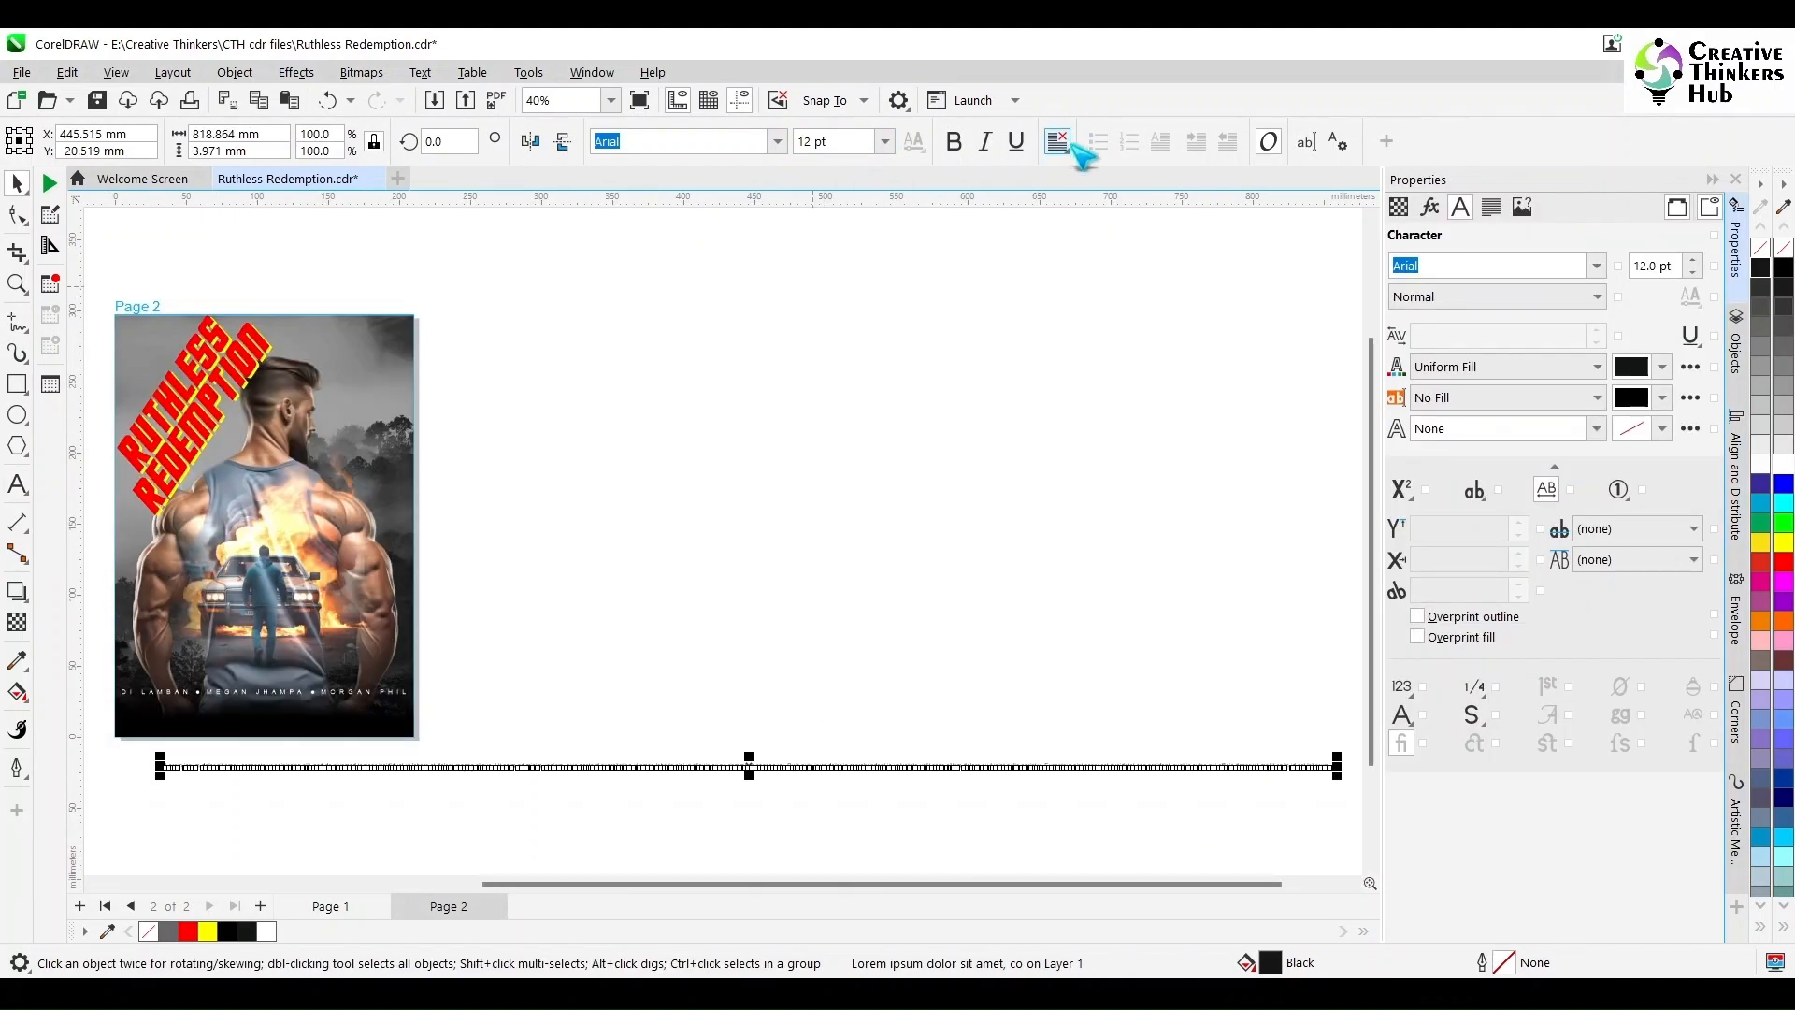
{"action": "left_click", "coordinate": [1064, 142]}
{"action": "left_click", "coordinate": [1084, 221]}
Break the filler text onto a second line before "Ut enim ad minim veniam"
{"action": "left_click", "coordinate": [17, 283]}
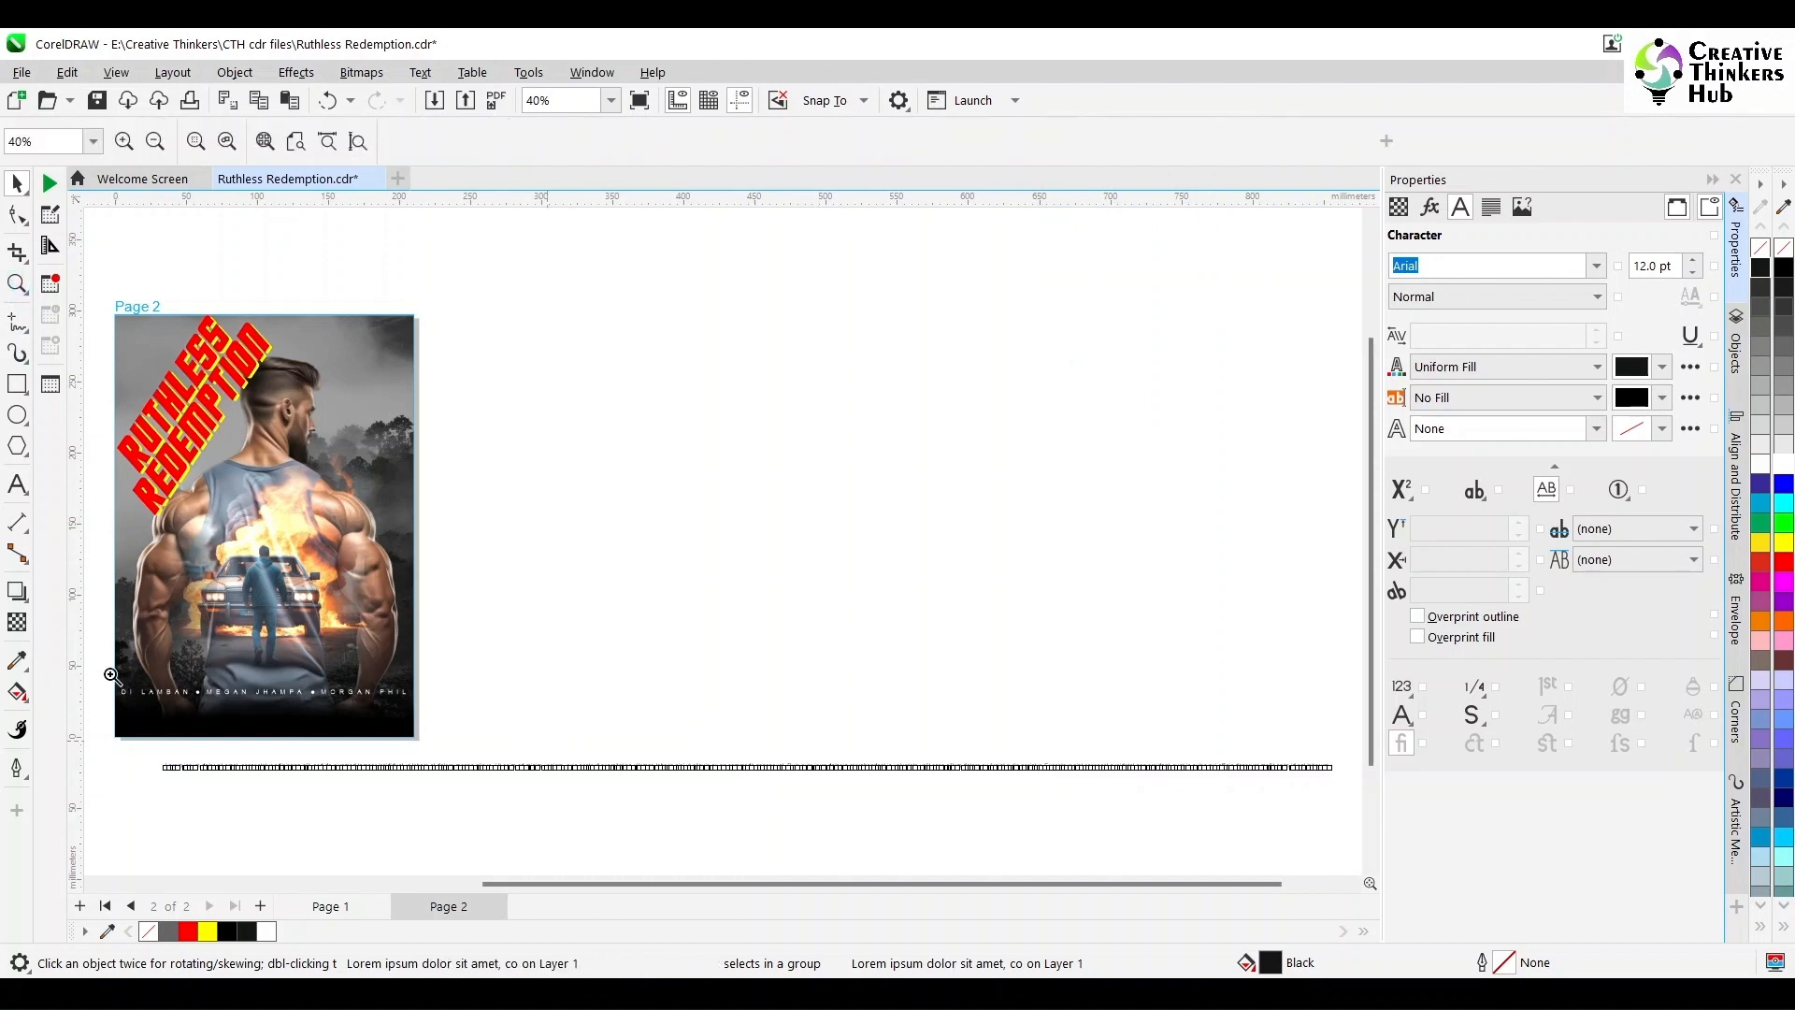
{"action": "left_click_drag", "start_coordinate": [110, 675], "coordinate": [693, 837]}
{"action": "left_click", "coordinate": [1712, 179]}
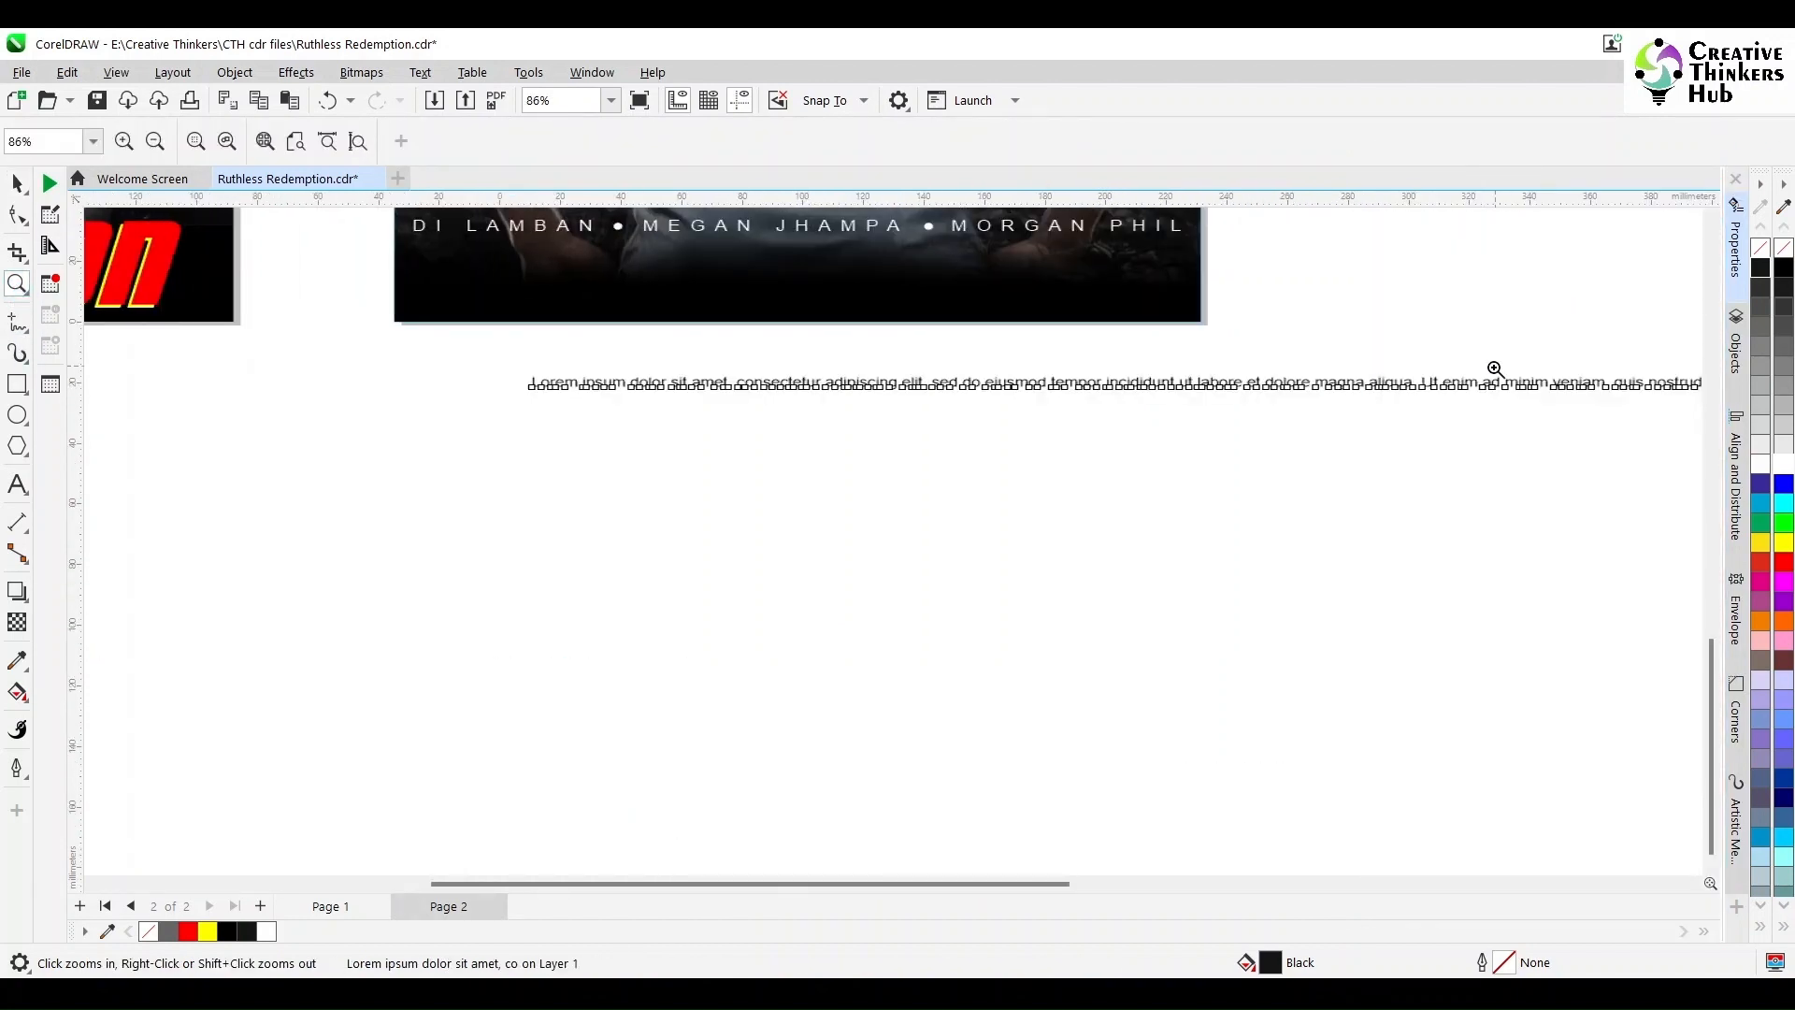
{"action": "left_click", "coordinate": [17, 484]}
{"action": "left_click", "coordinate": [1421, 383]}
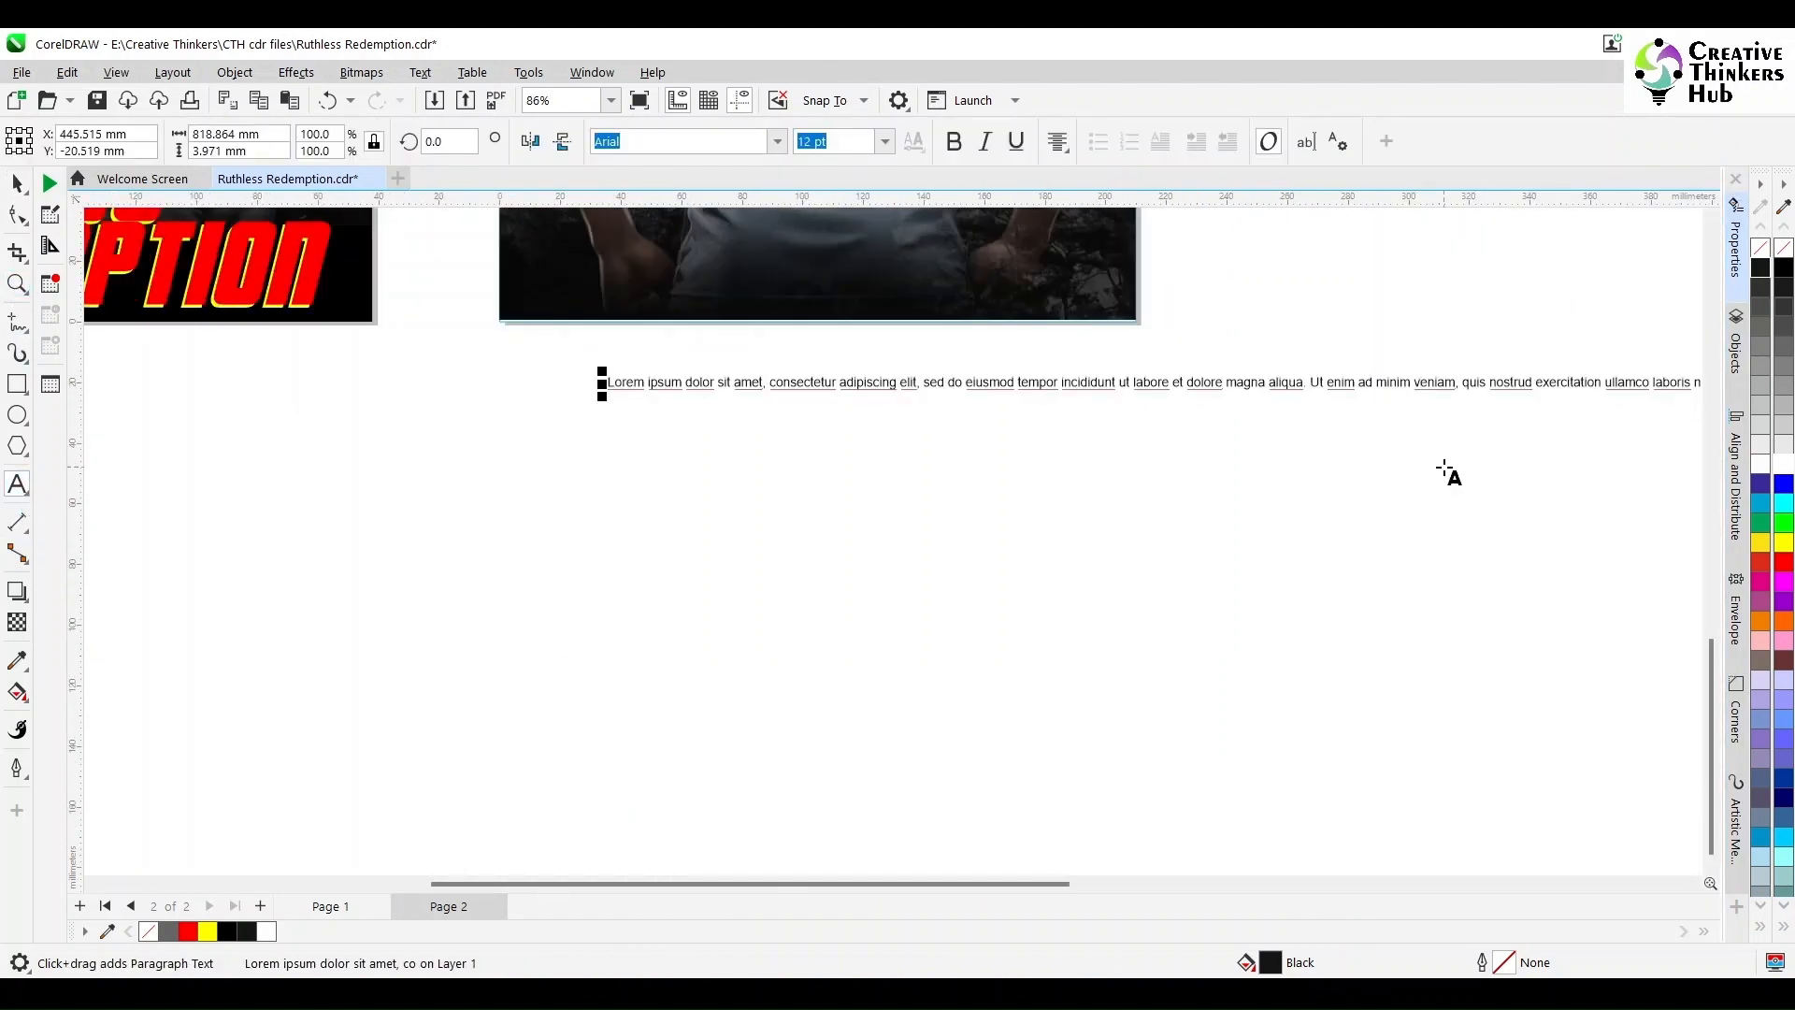
{"action": "key", "text": "Return"}
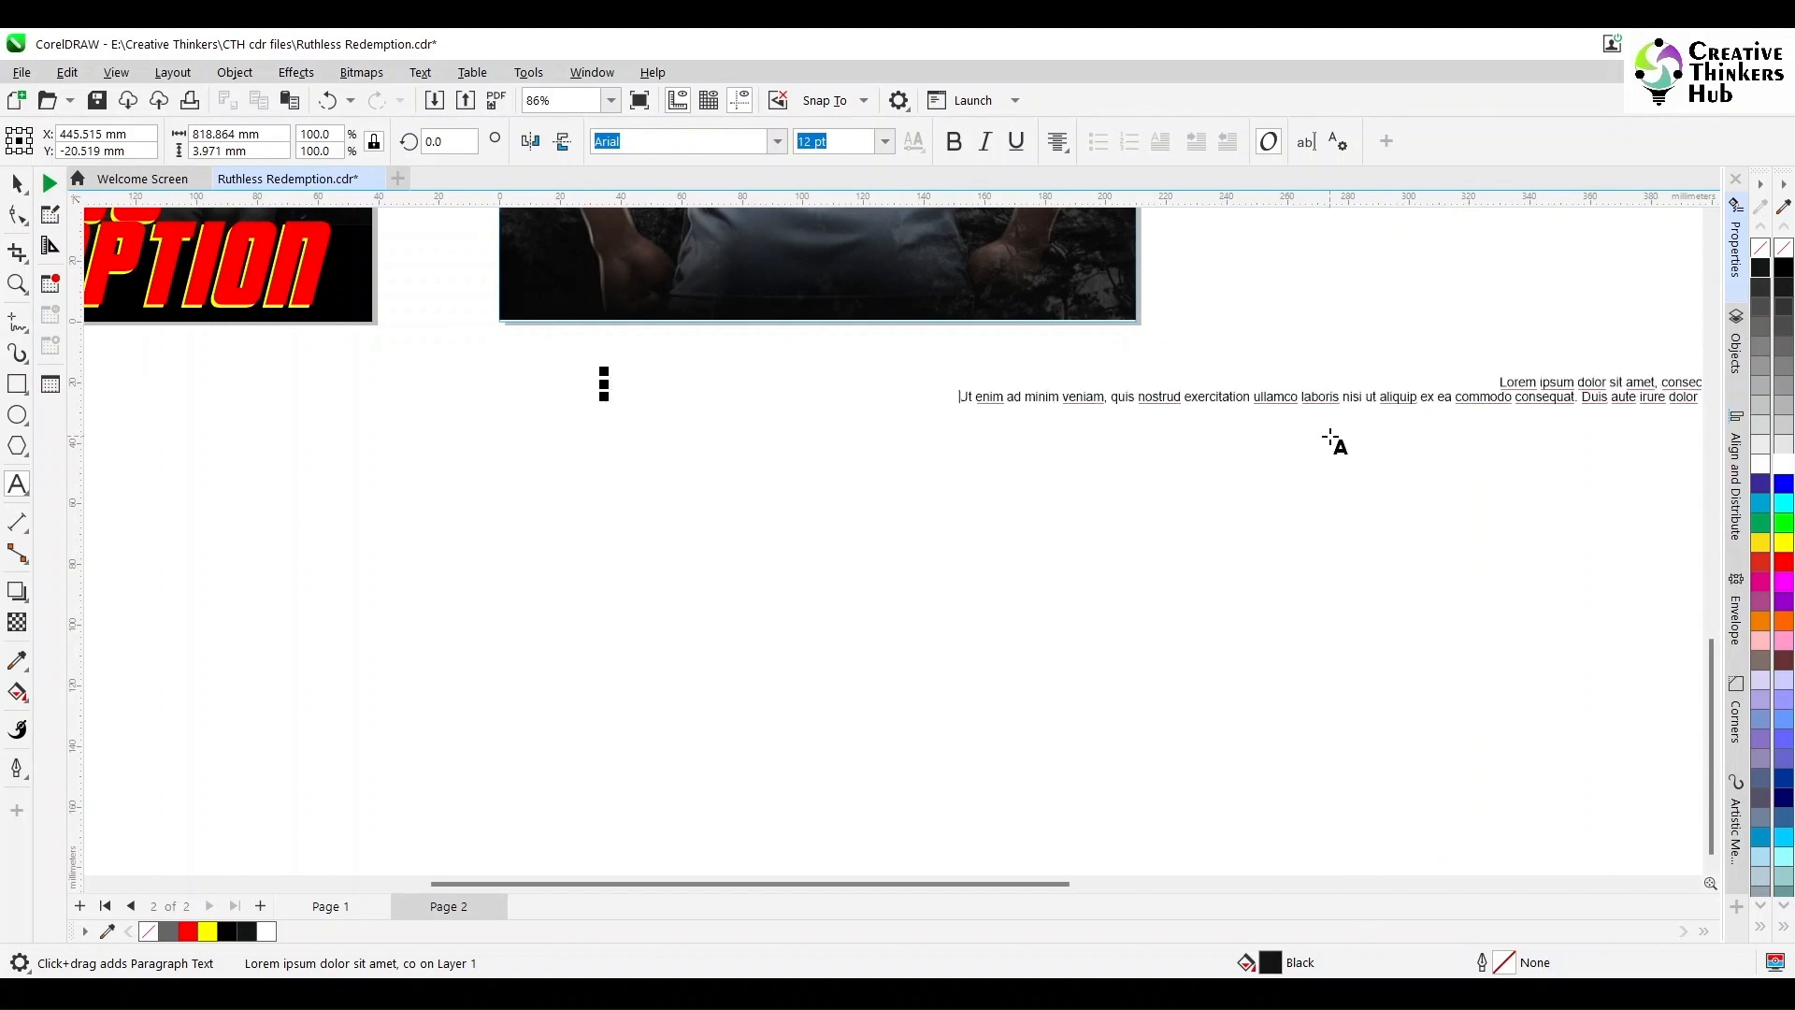
{"action": "left_click", "coordinate": [16, 183]}
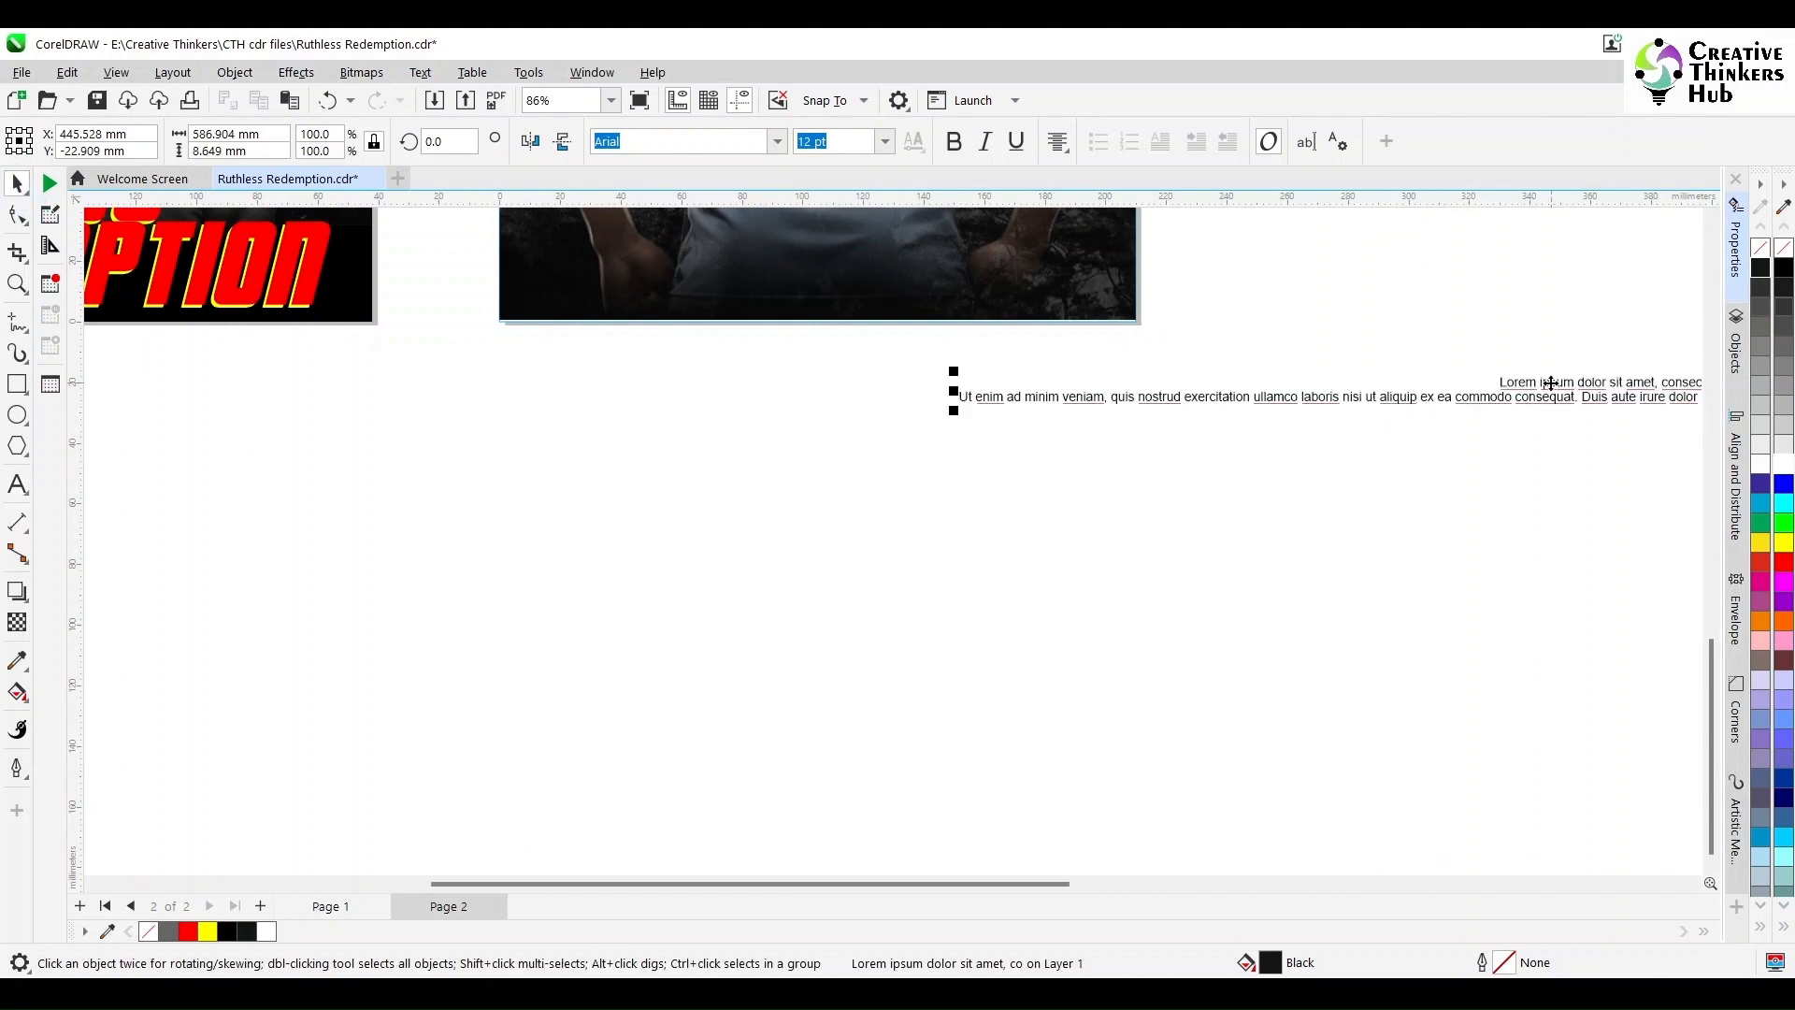
Move the filler text onto the page 2 poster below the actor credit line and center it horizontally on the poster
{"action": "left_click_drag", "start_coordinate": [888, 392], "coordinate": [711, 278]}
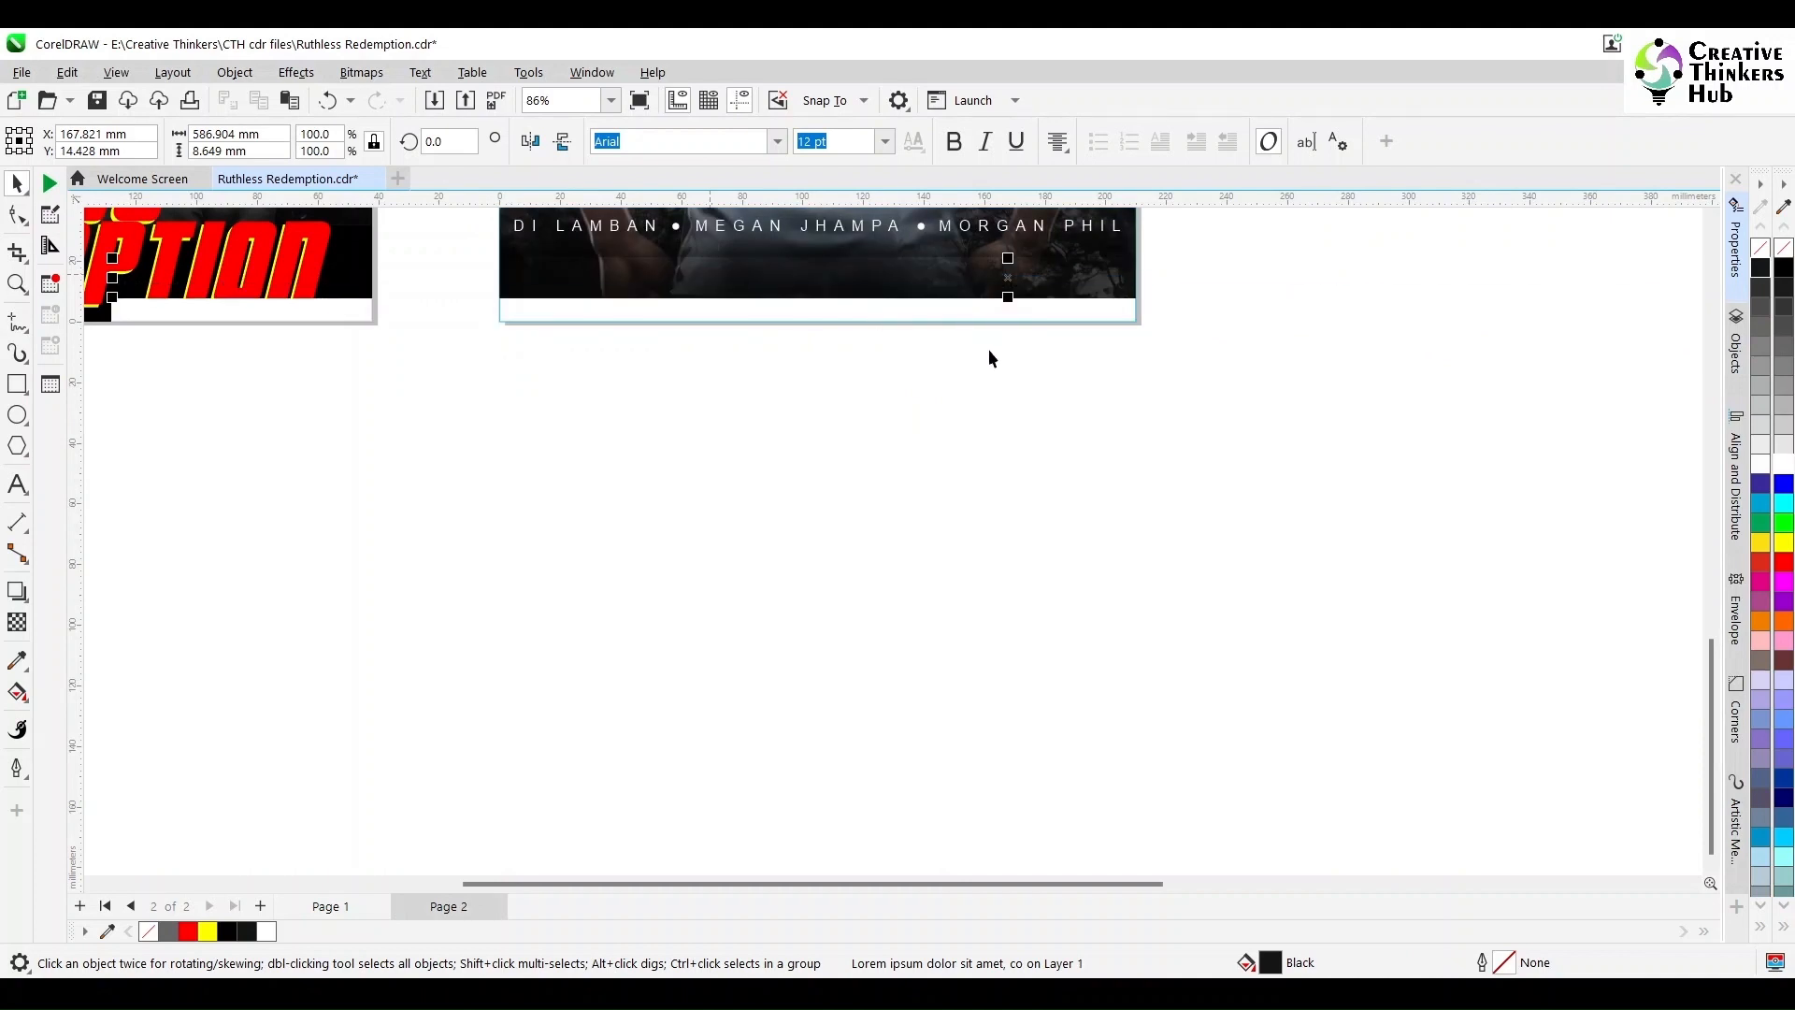
{"action": "left_click", "coordinate": [1078, 314], "text": "shift"}
{"action": "key", "text": "c"}
{"action": "left_click", "coordinate": [1282, 829]}
{"action": "key", "text": "F4"}
{"action": "left_click", "coordinate": [1254, 834]}
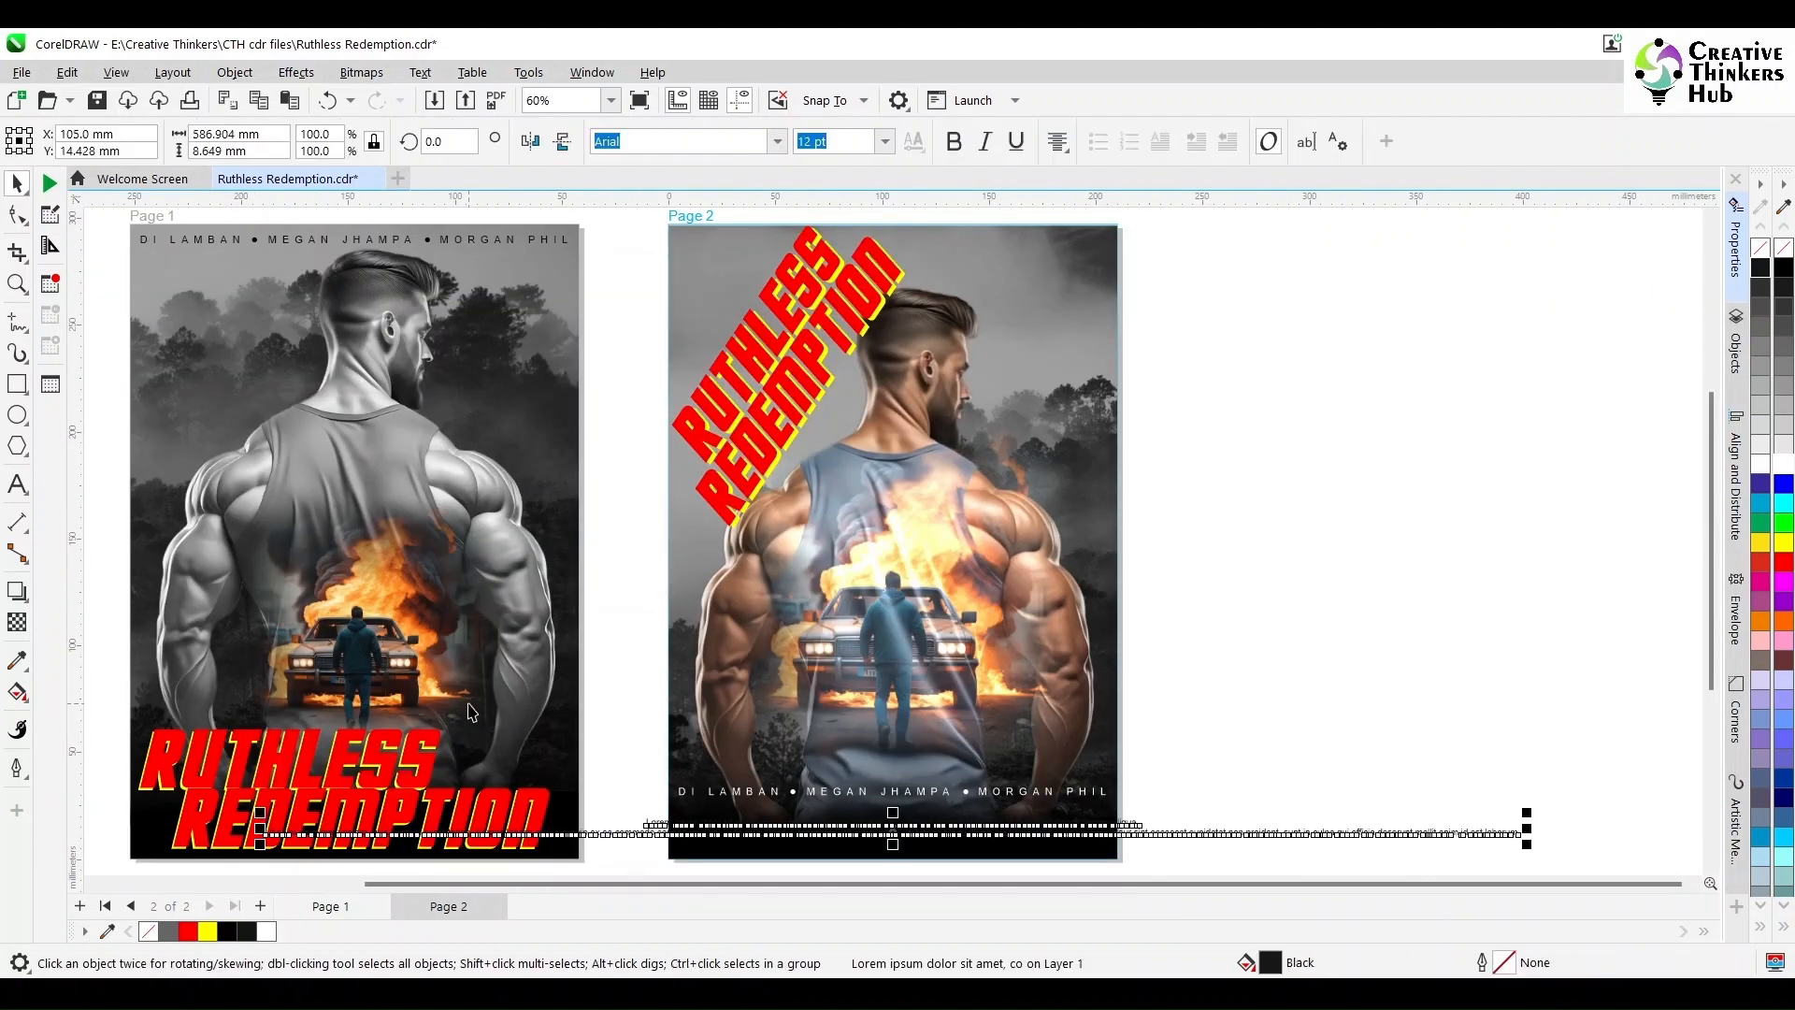
Change the filler text's font to Arial Narrow Bold and its fill to white
{"action": "left_click", "coordinate": [17, 284]}
{"action": "left_click_drag", "start_coordinate": [704, 812], "coordinate": [1187, 836]}
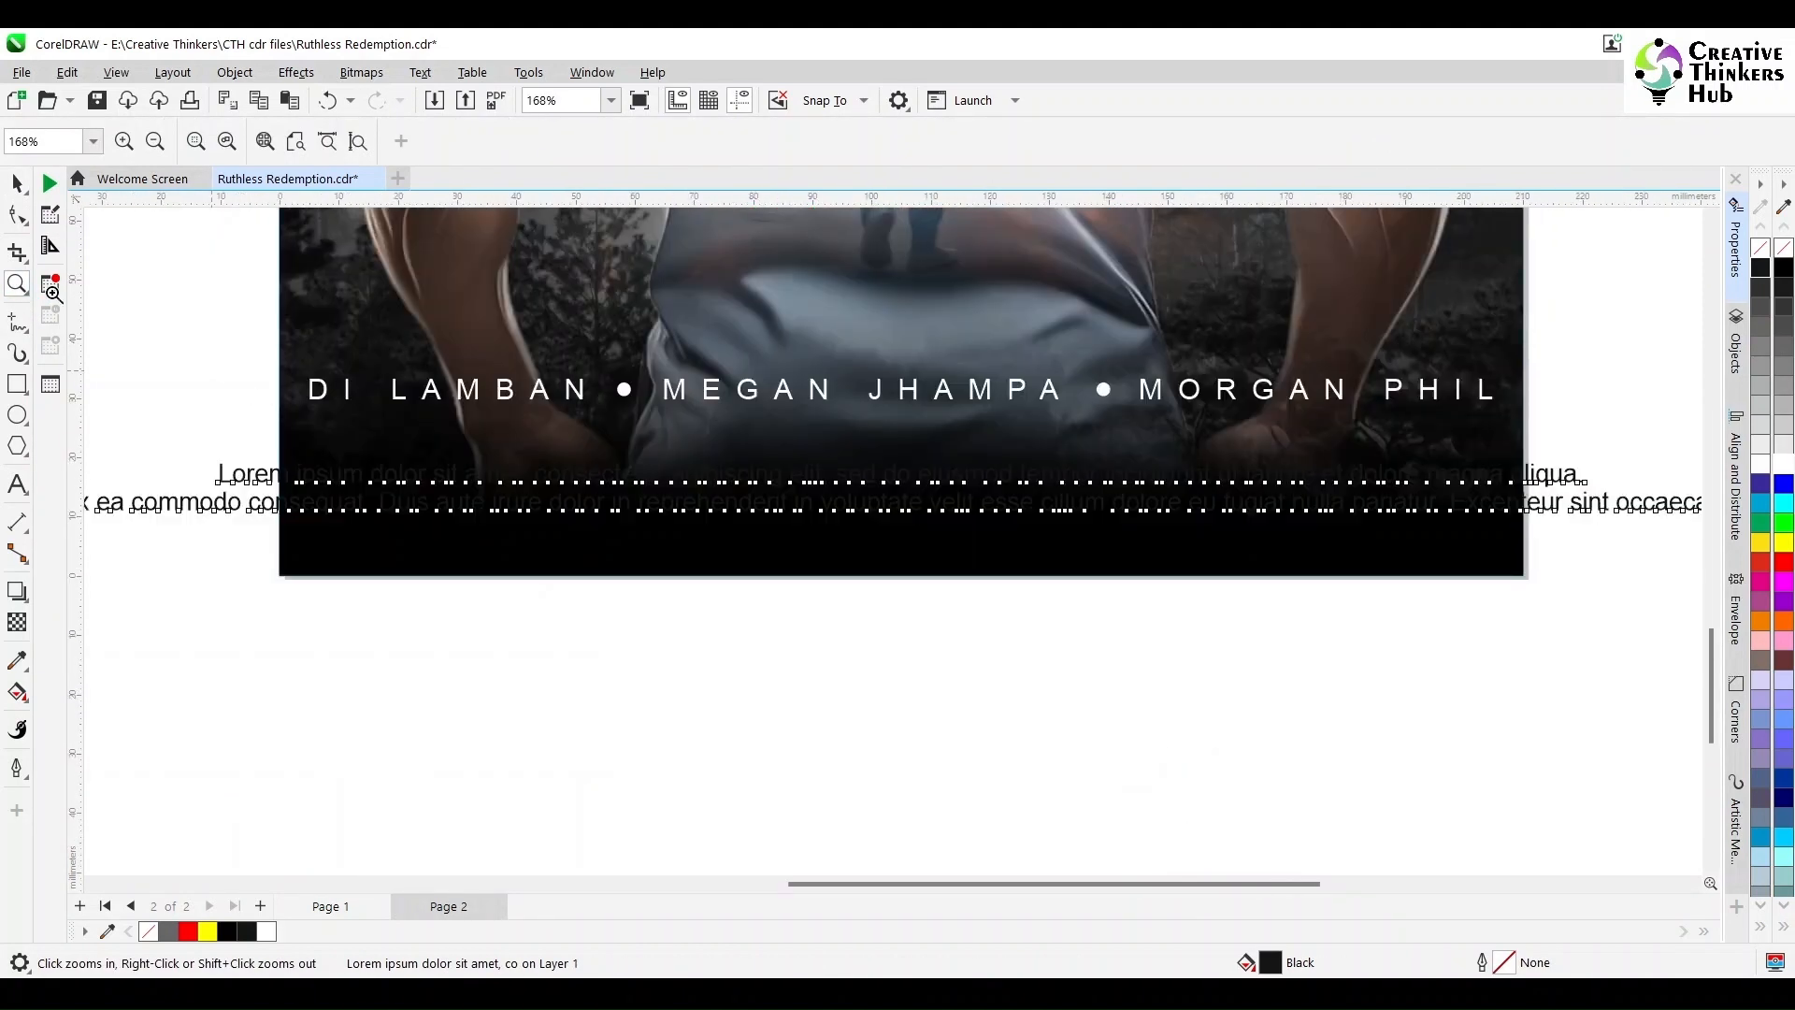
{"action": "key", "text": "space"}
{"action": "left_click", "coordinate": [775, 142]}
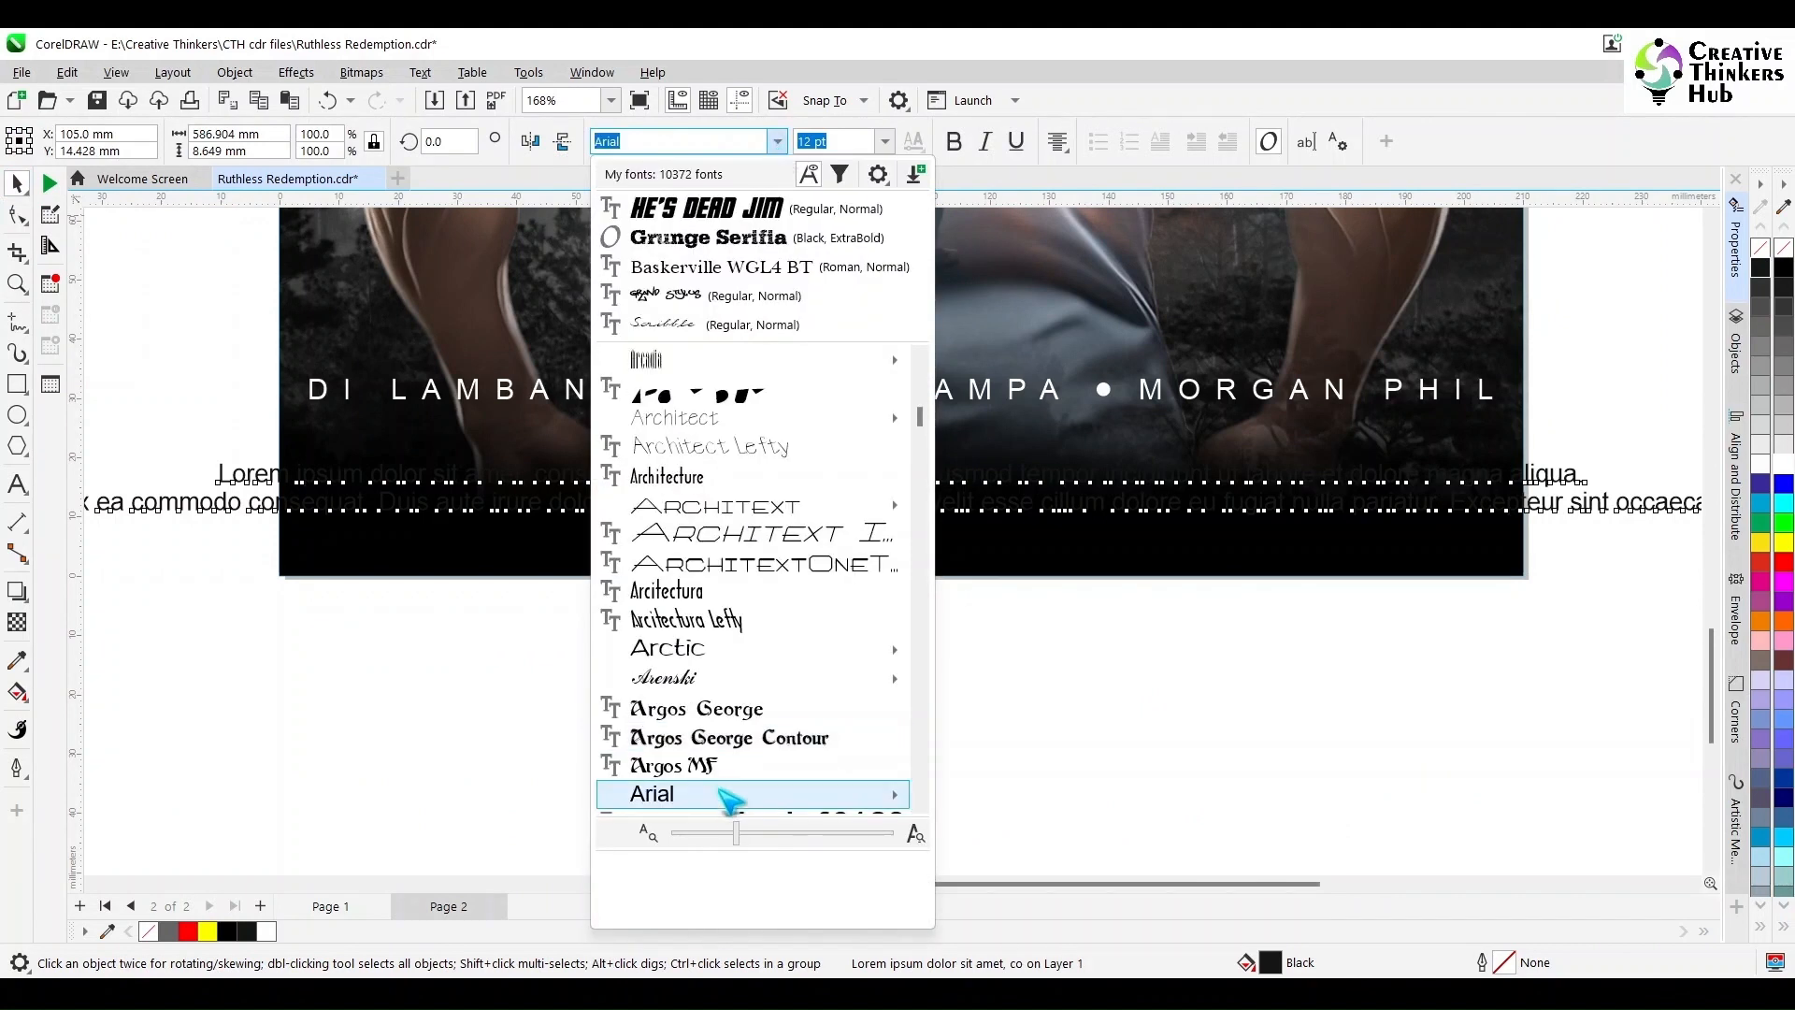
{"action": "mouse_move", "coordinate": [733, 792]}
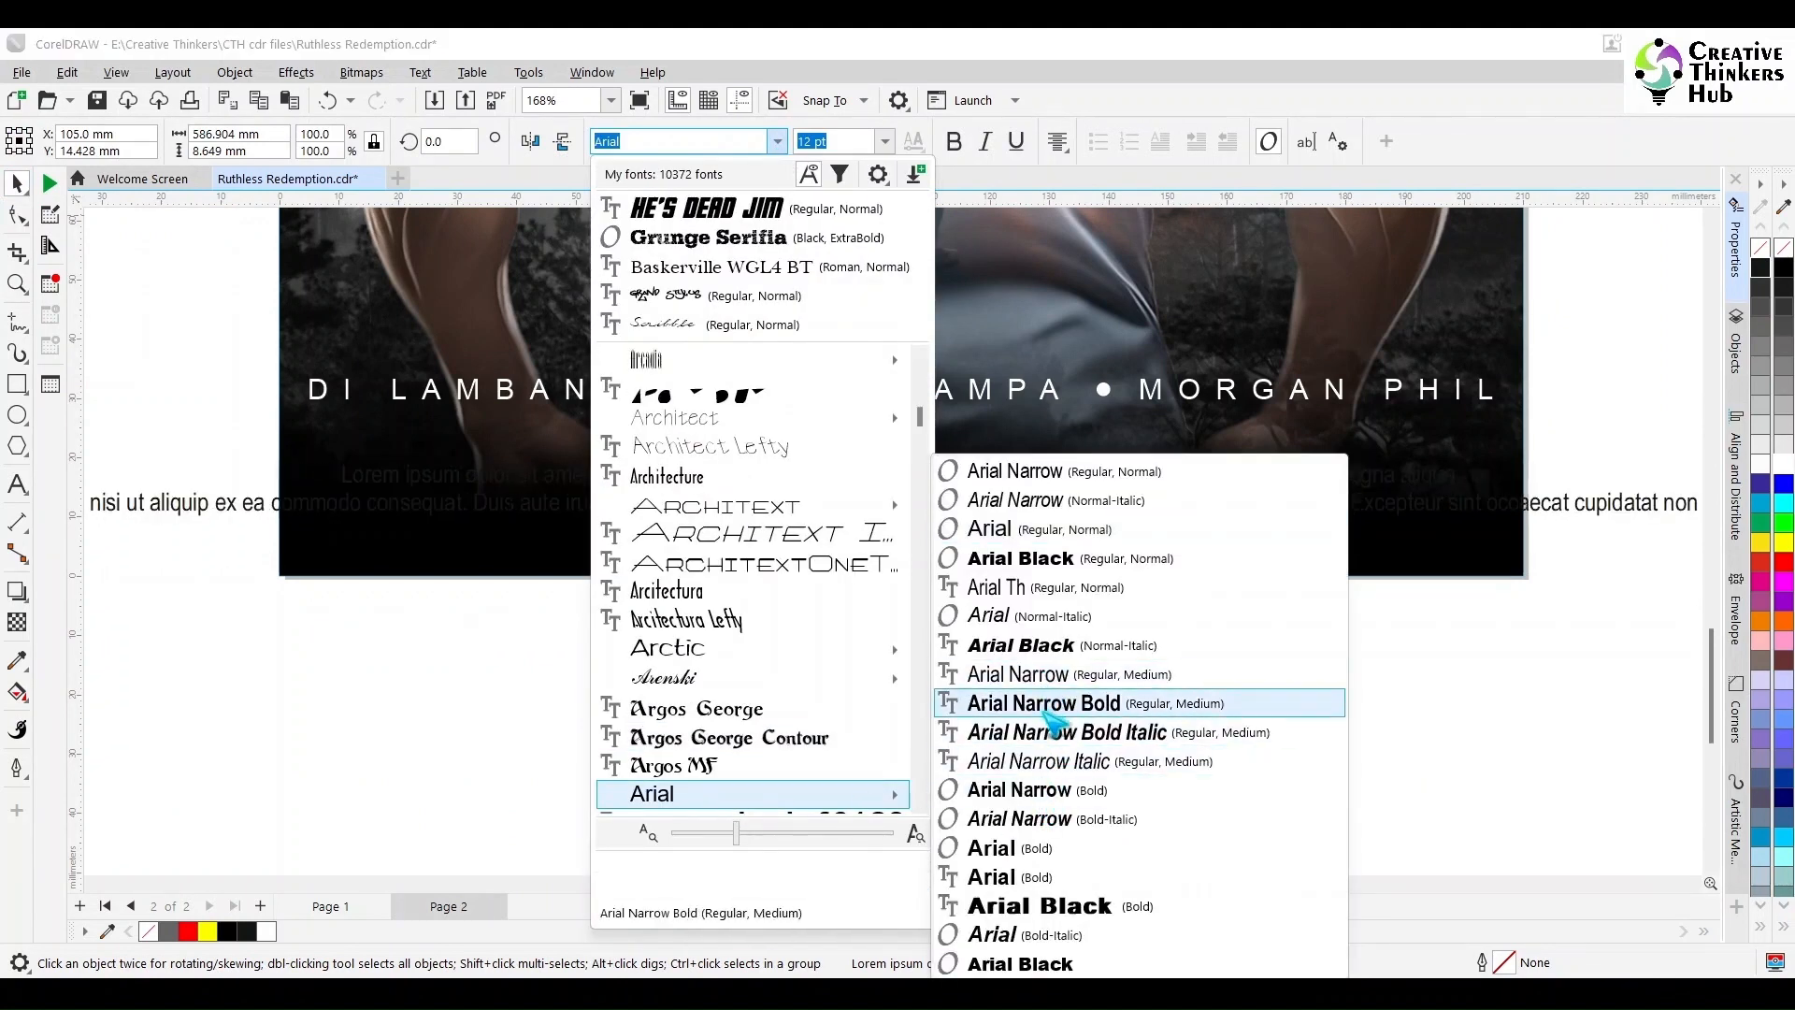
{"action": "left_click", "coordinate": [1052, 703]}
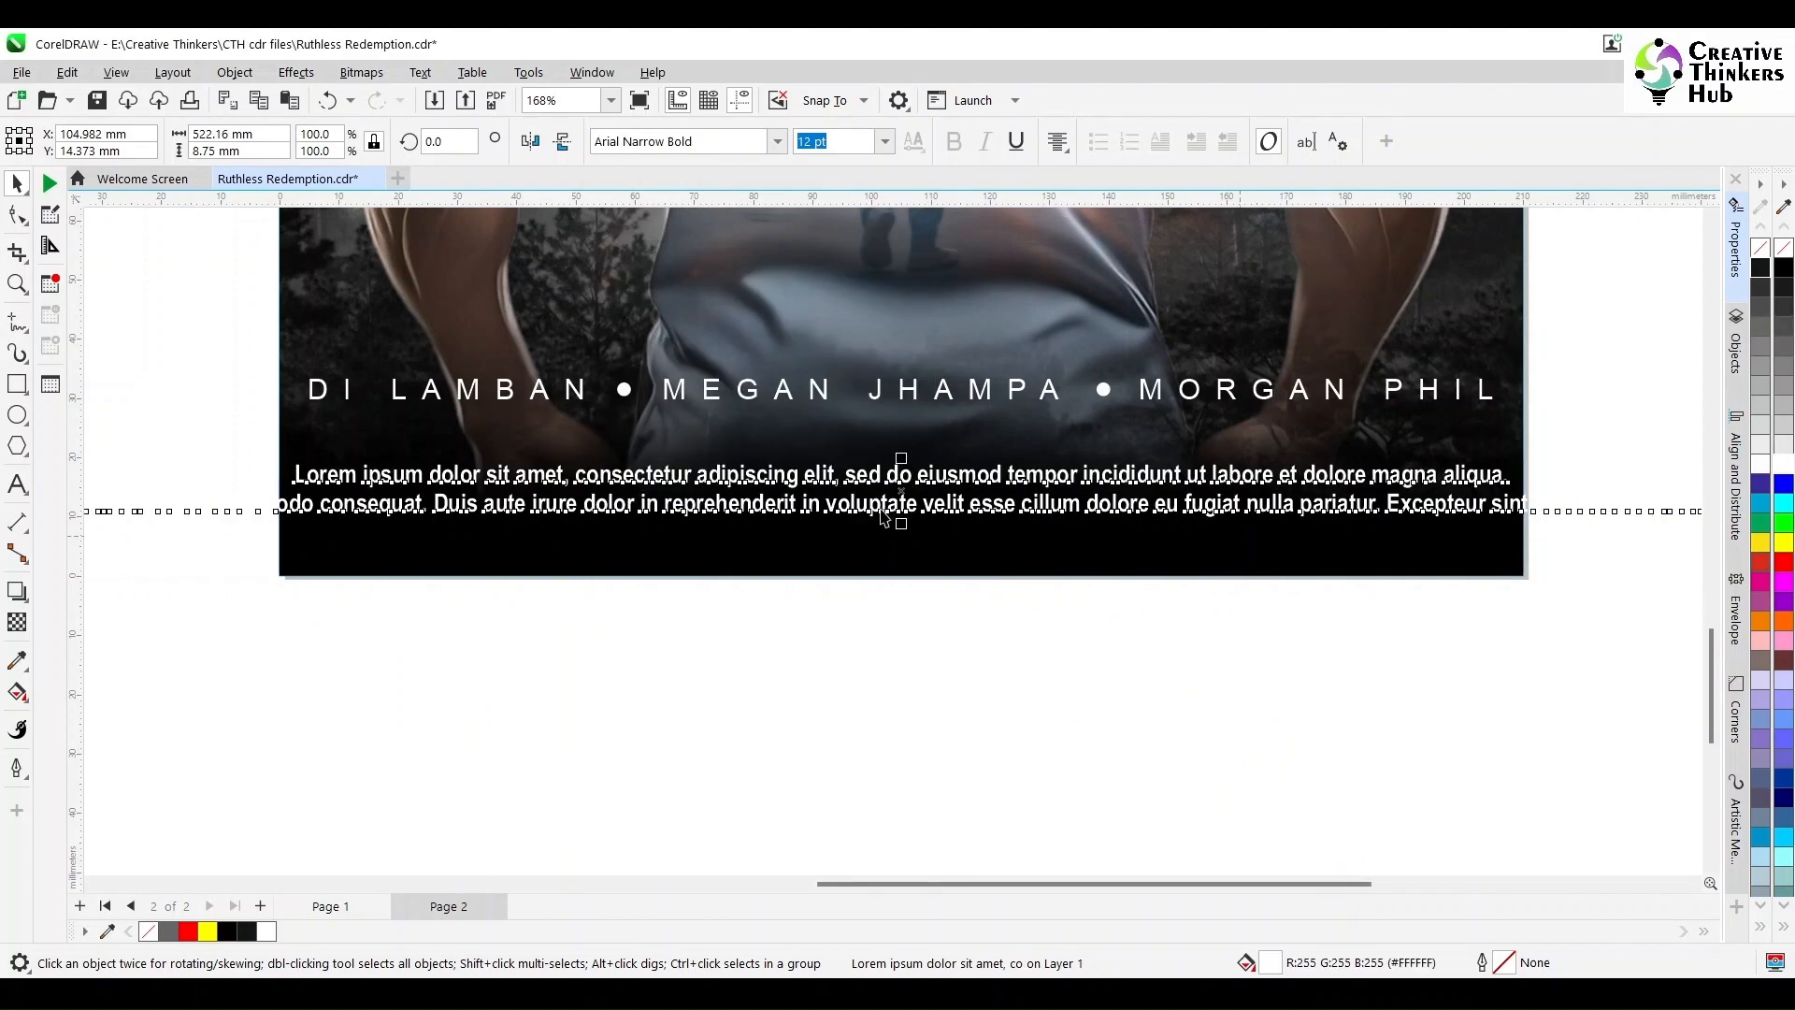
Rebreak the filler text into three lines starting "Lorem ipsum", "Ut labore" and "Ex ea commodo", ending it at "pariatur."
{"action": "left_click", "coordinate": [17, 484]}
{"action": "left_click", "coordinate": [1179, 472]}
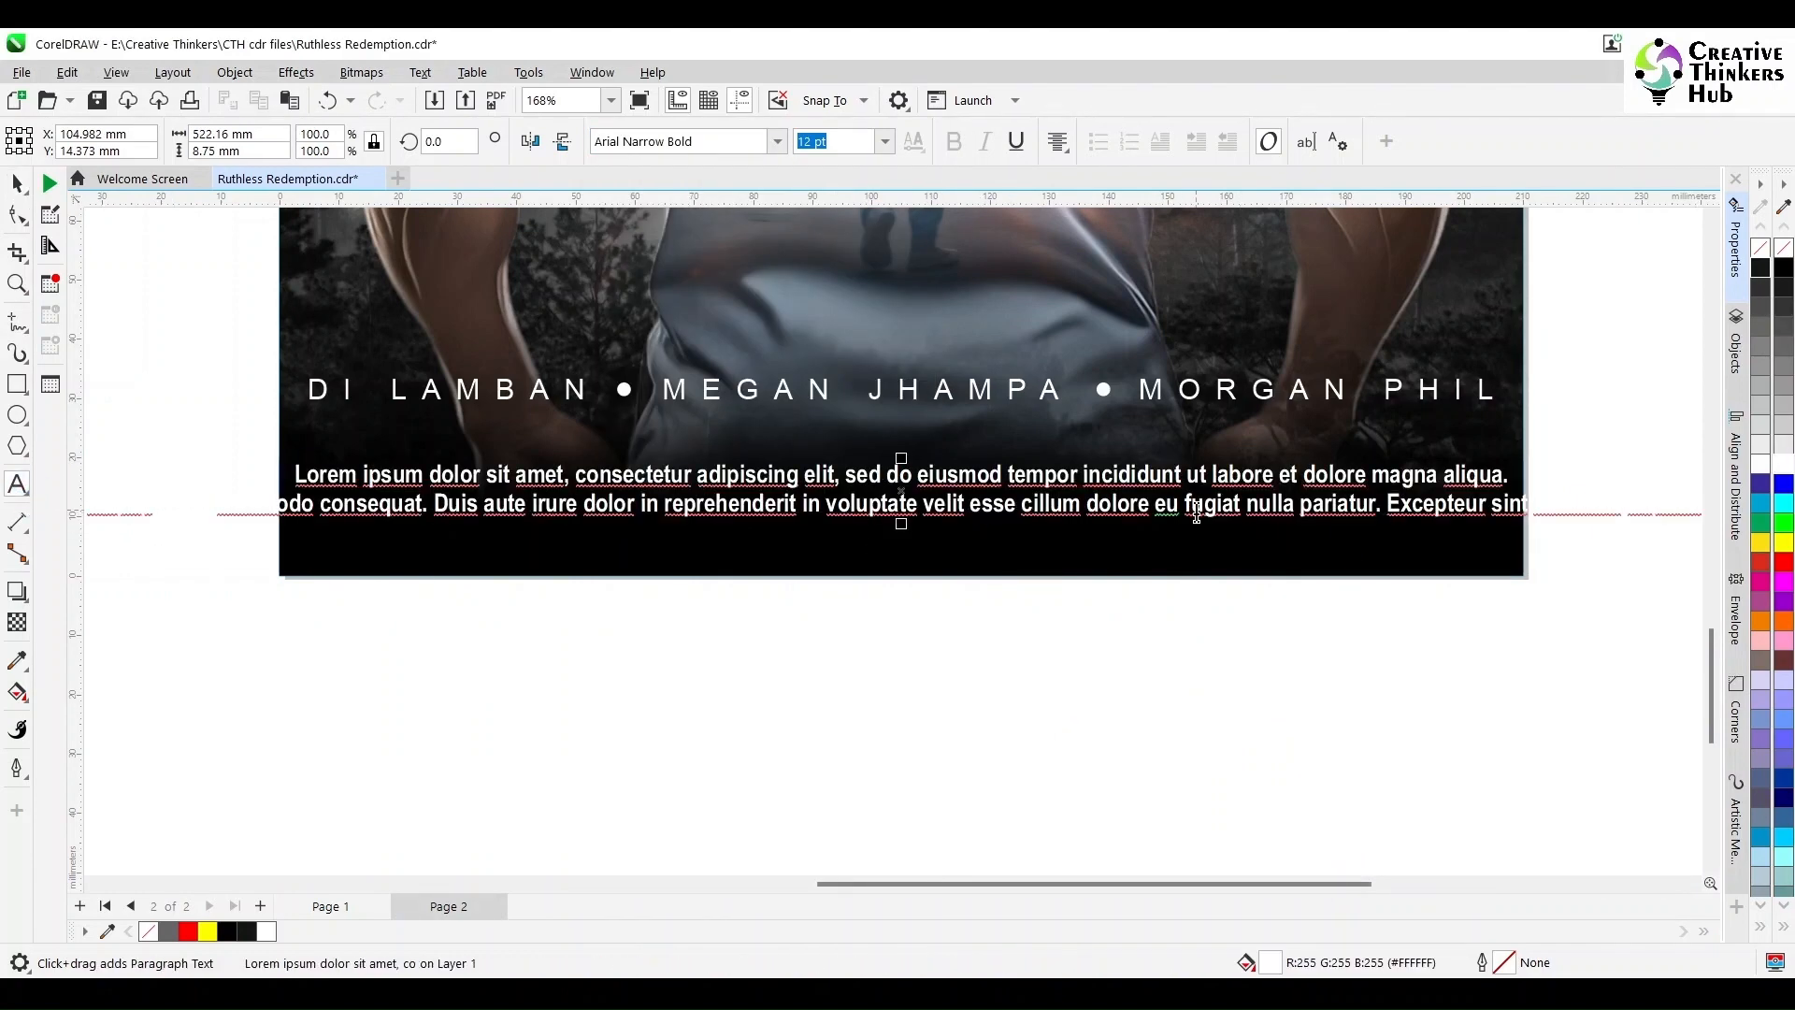
{"action": "type", "text": "."}
{"action": "key", "text": "Return"}
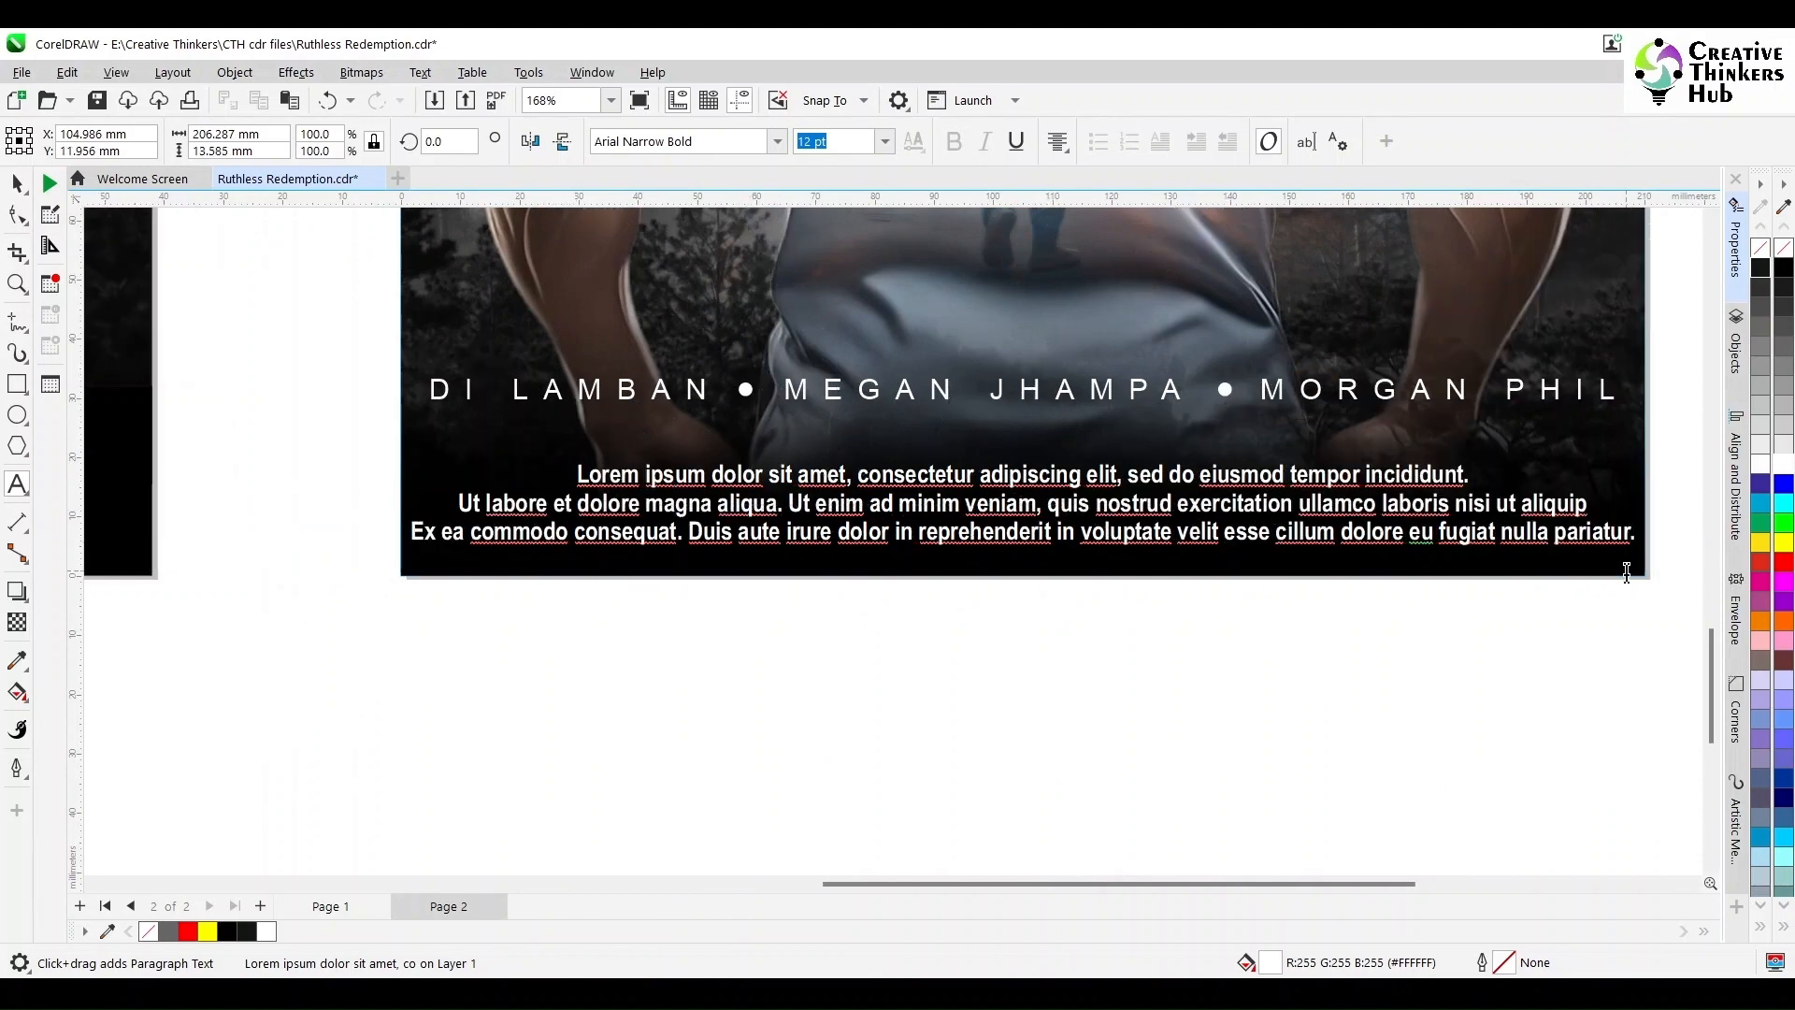
Move the three-line filler text up to just below the actor credits and fill it with gray #808080
{"action": "key", "text": "ctrl+space"}
{"action": "left_click_drag", "start_coordinate": [1019, 513], "coordinate": [1008, 473]}
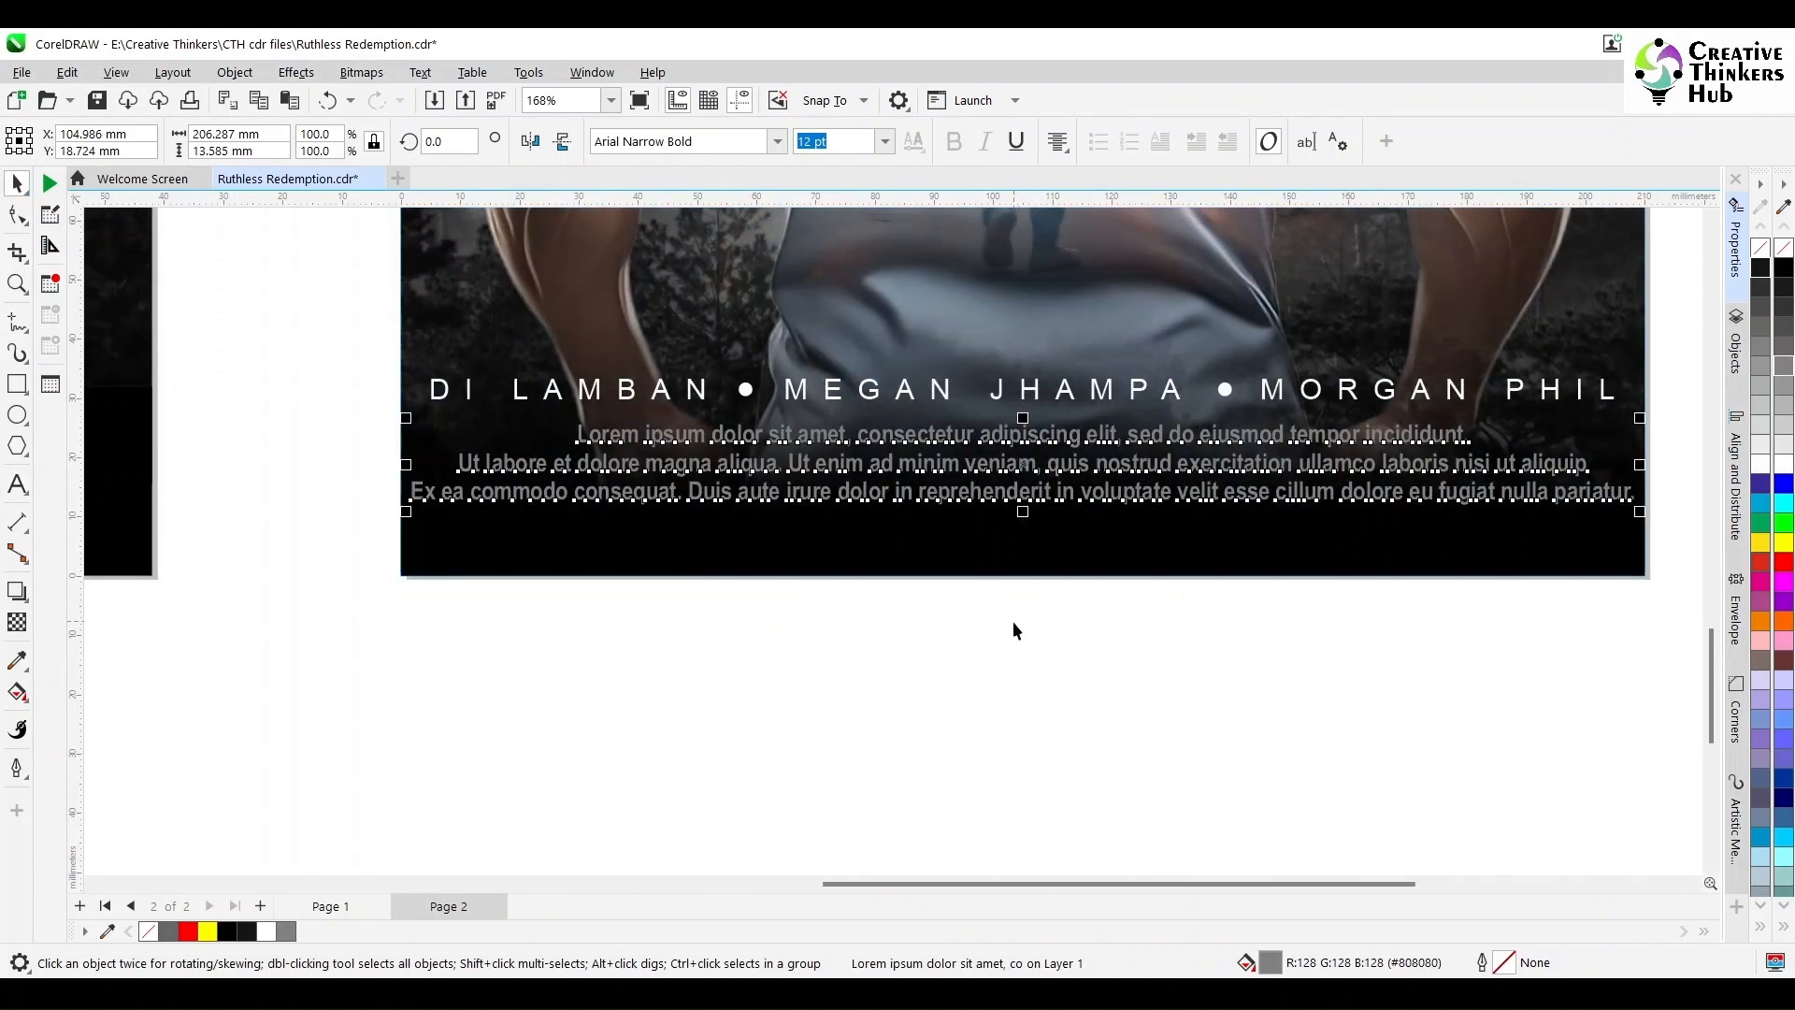
{"action": "left_click", "coordinate": [1012, 621]}
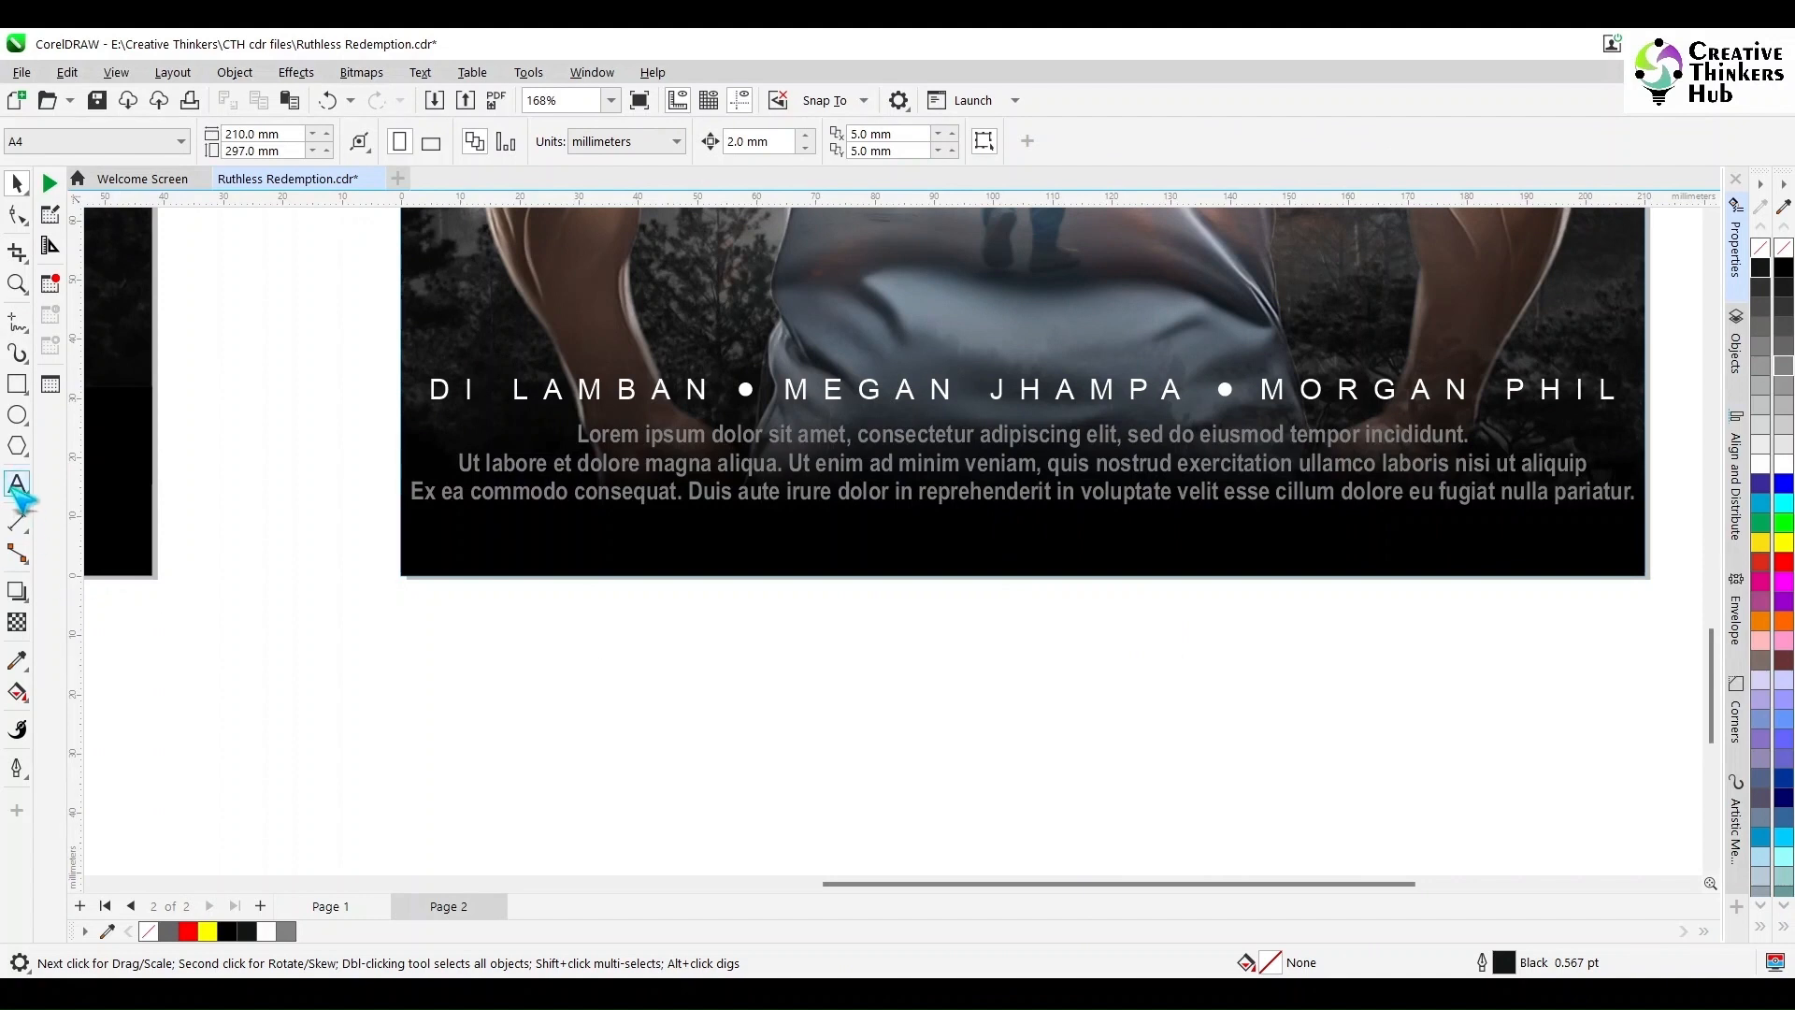
Paste the remaining "Excepteur sint occaecat" sentence as its own text line and place it beneath the filler block on the poster
{"action": "left_click", "coordinate": [17, 484]}
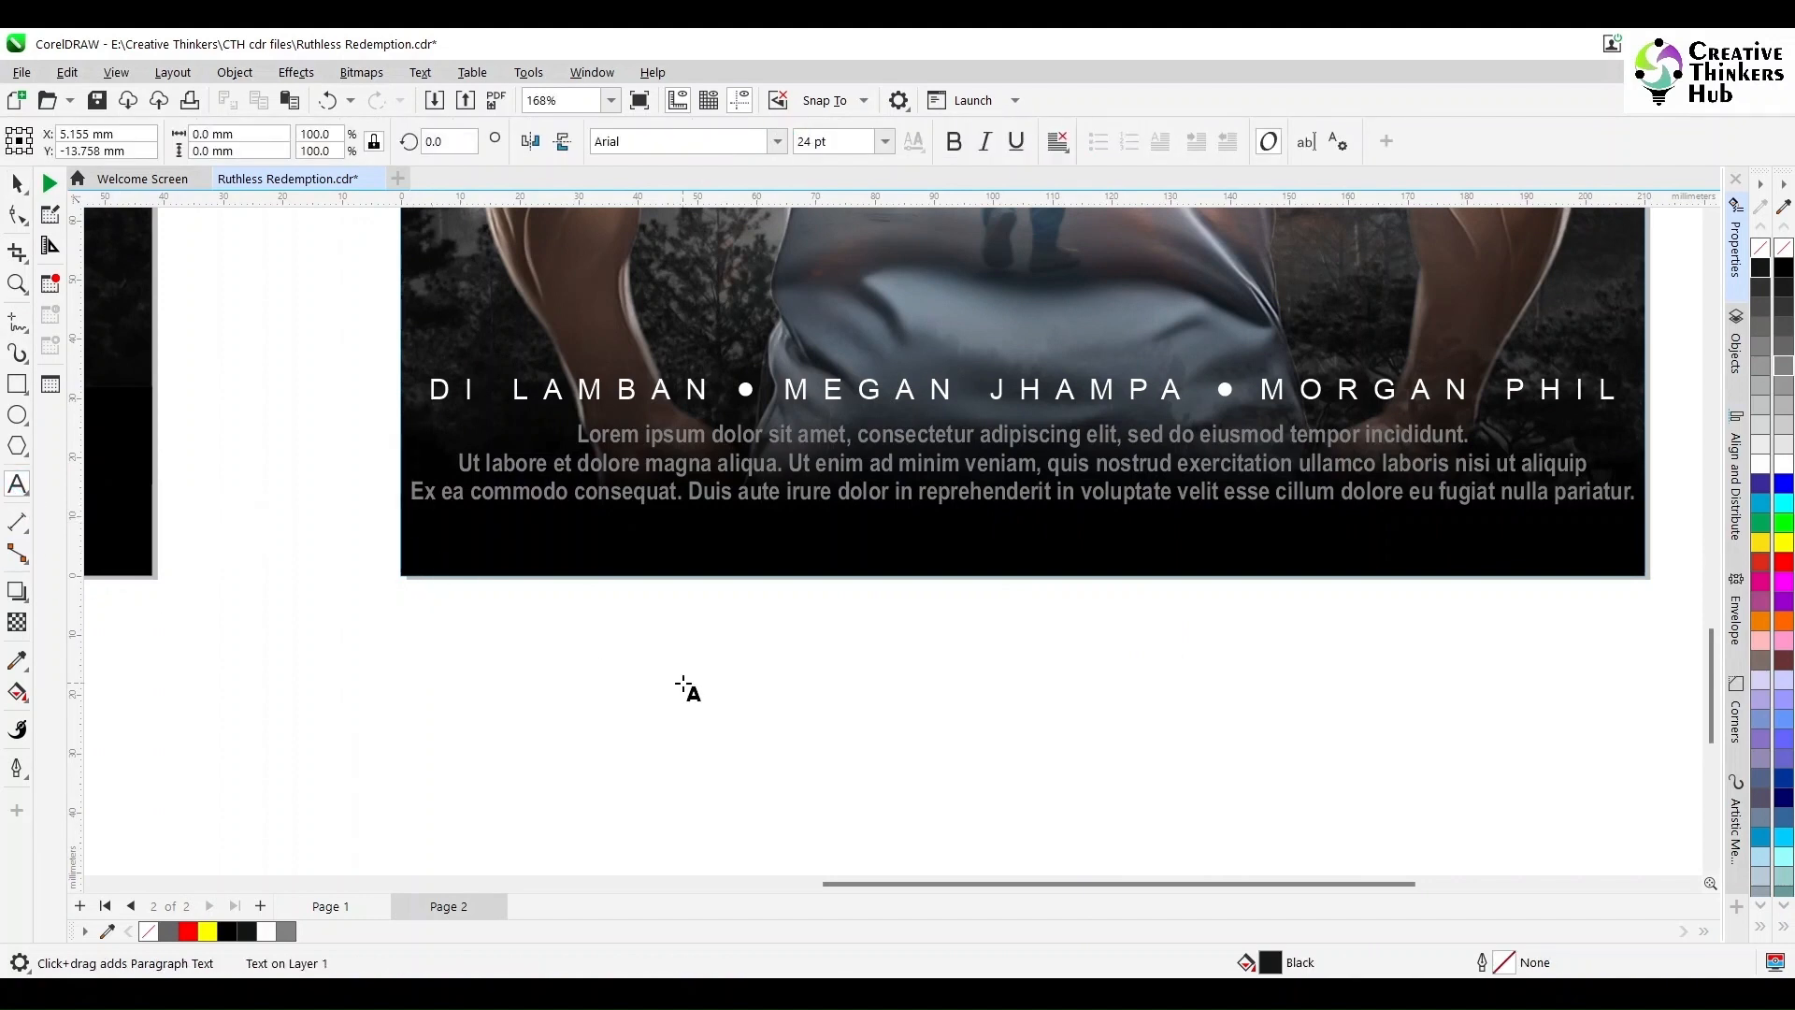
{"action": "key", "text": "ctrl+v"}
{"action": "left_click", "coordinate": [17, 184]}
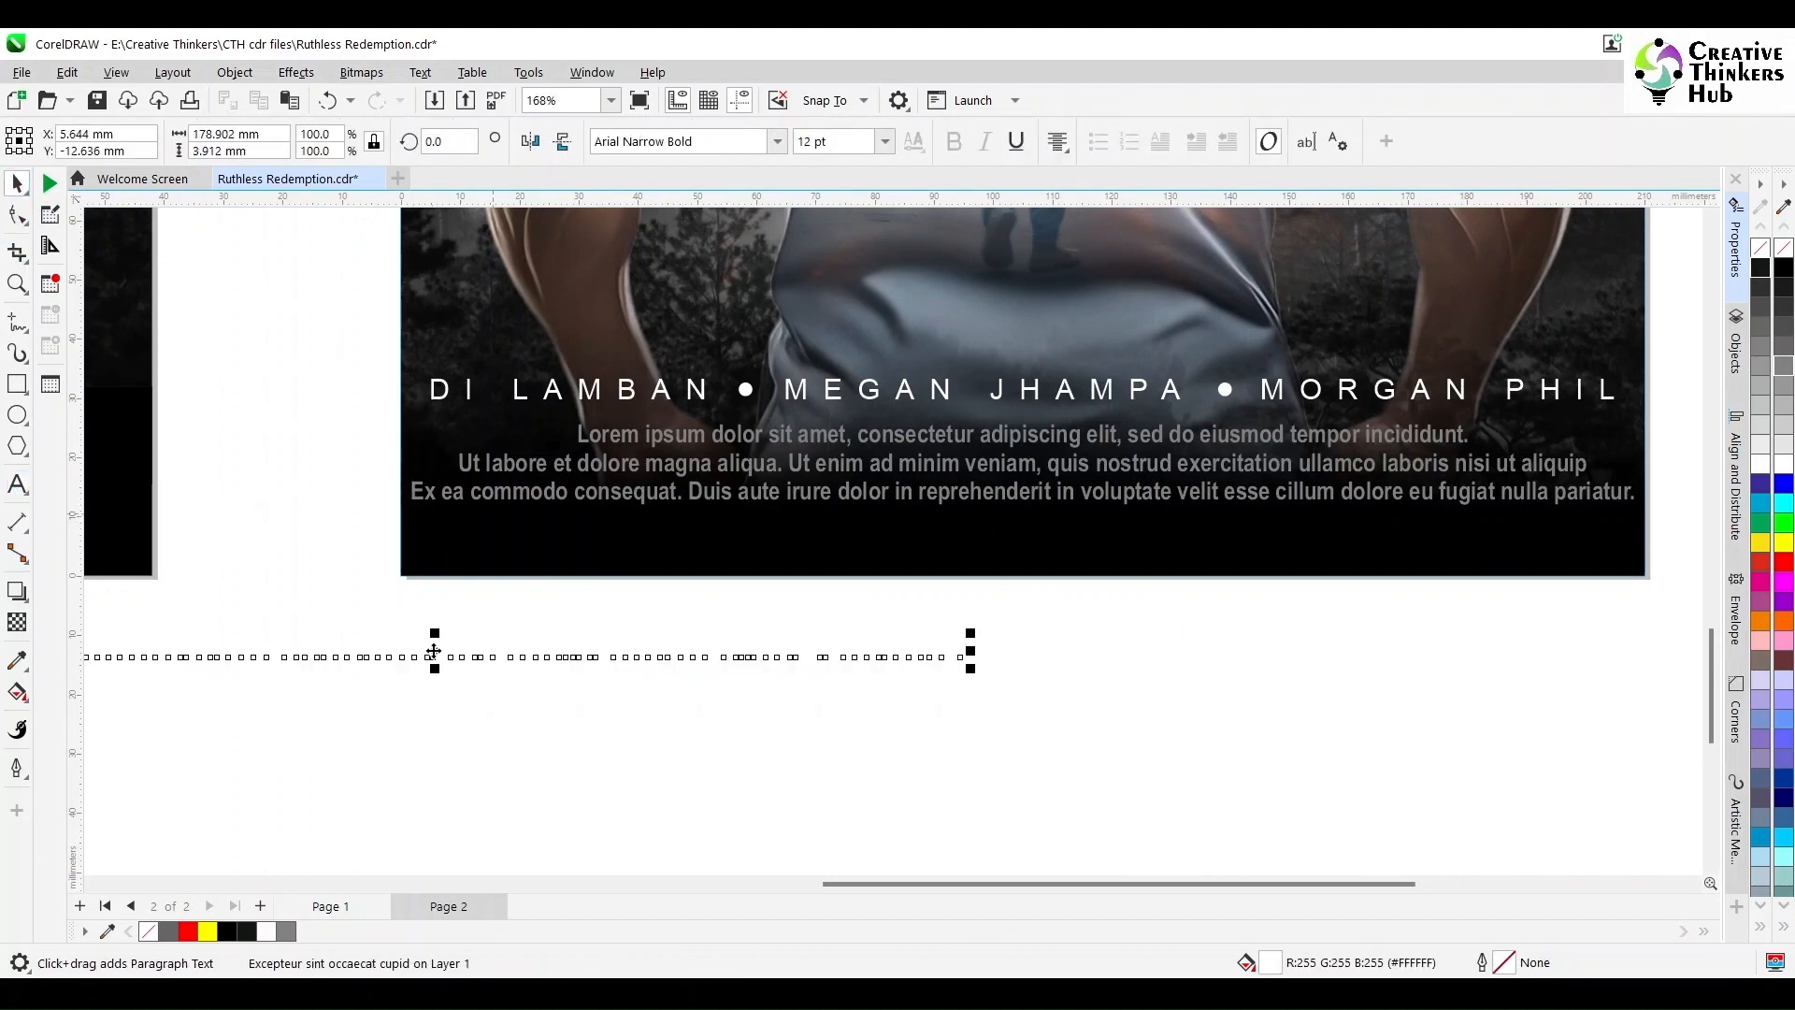
{"action": "left_click_drag", "start_coordinate": [439, 655], "coordinate": [952, 542]}
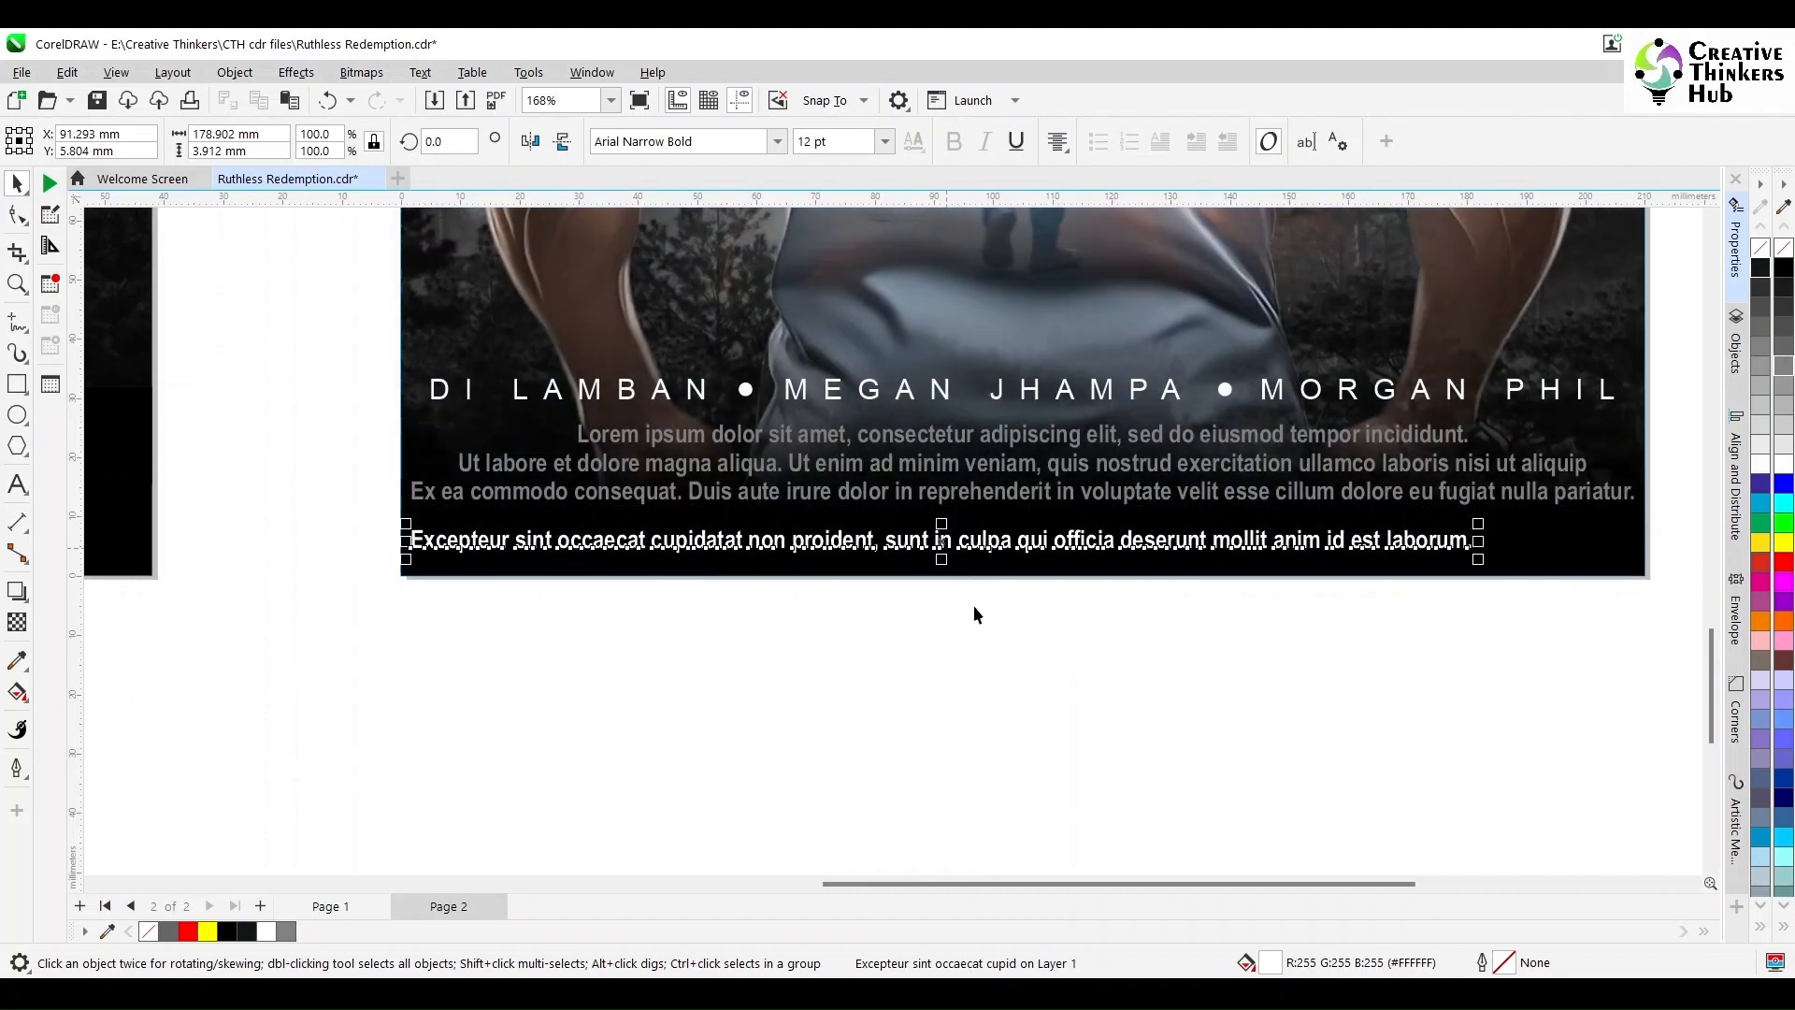
Copy "in culpa qui officia deserunt mollit anim id est laborum." out of the last line, delete it there, and left-align the remainder with the filler block
{"action": "left_click", "coordinate": [17, 485]}
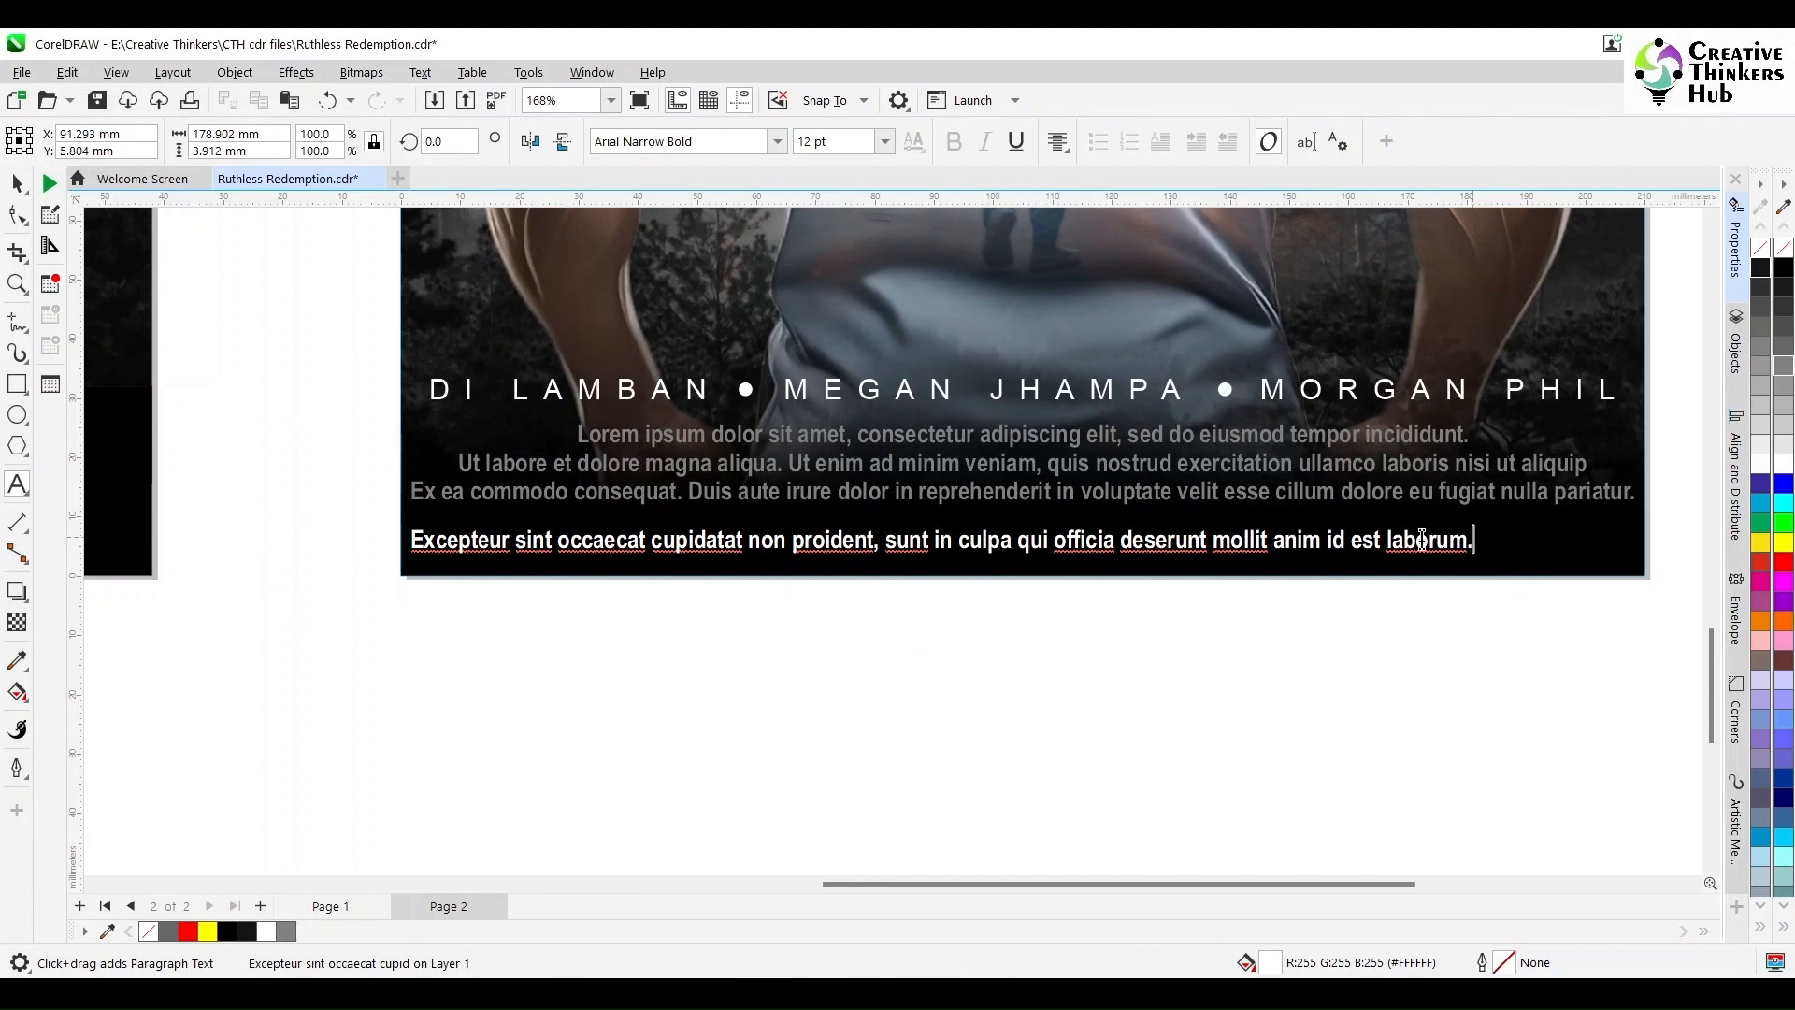
{"action": "left_click_drag", "start_coordinate": [1472, 540], "coordinate": [886, 539]}
{"action": "key", "text": "ctrl+c"}
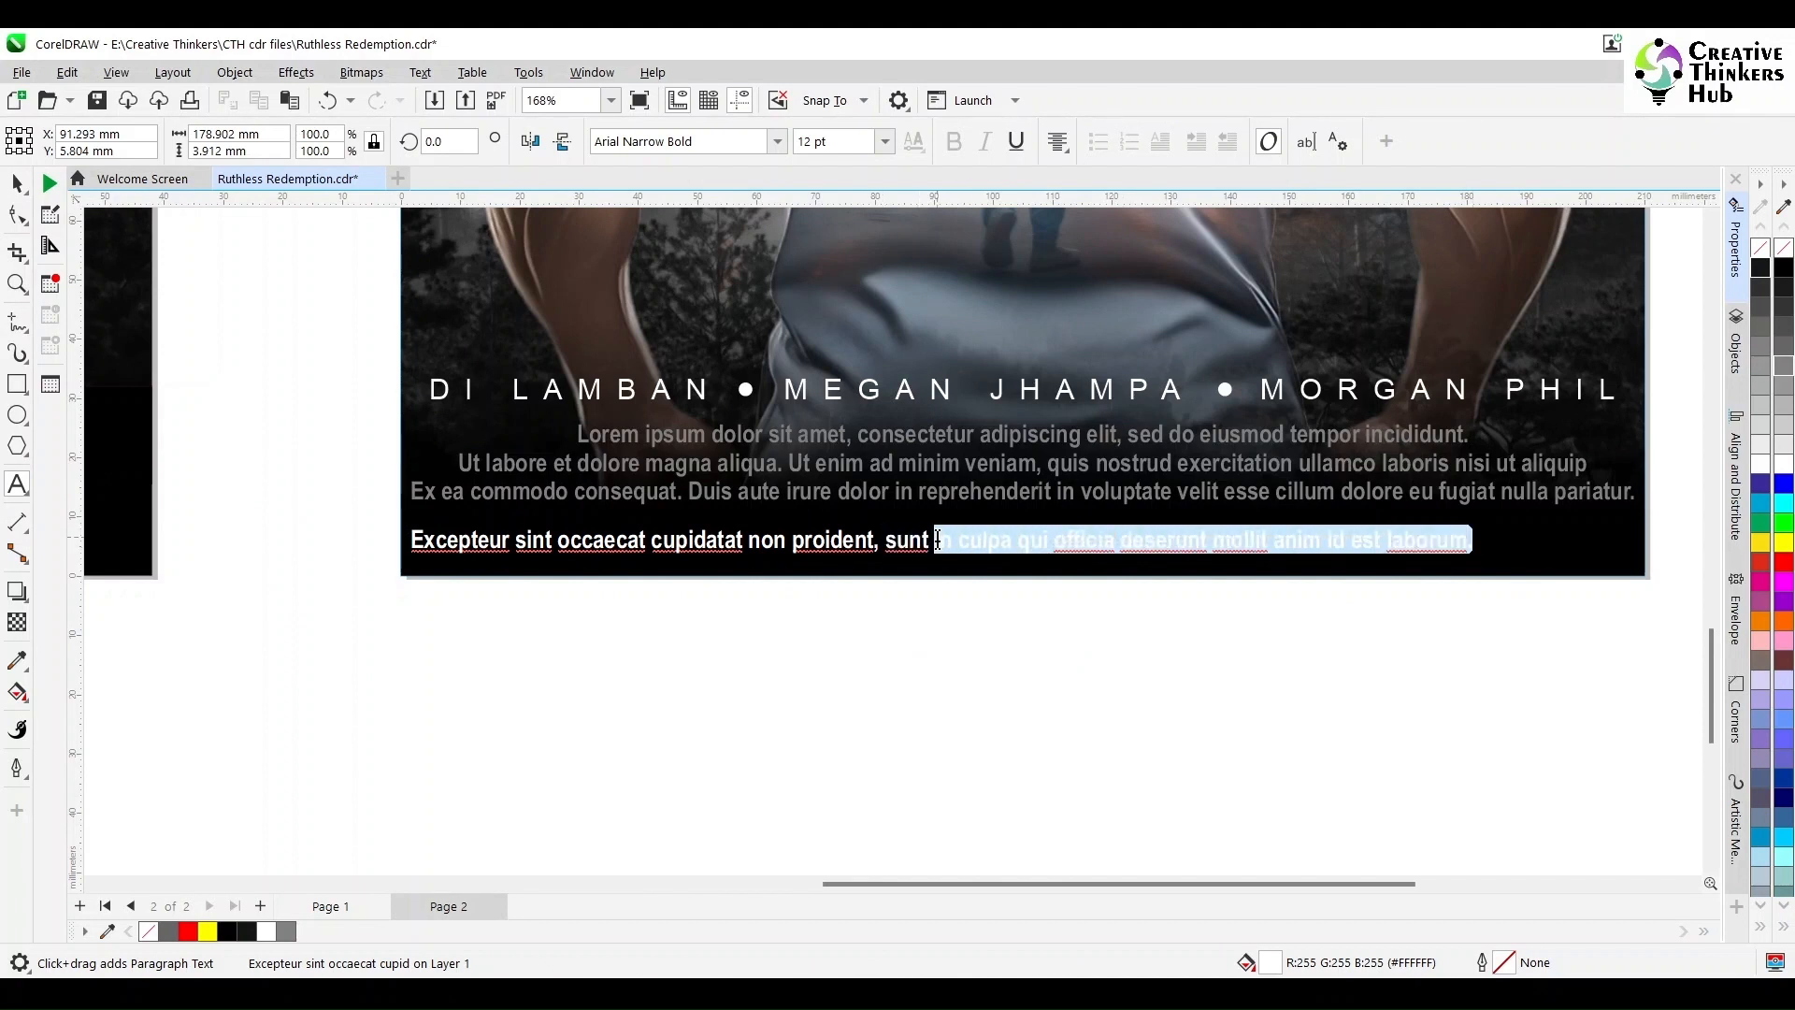
{"action": "key", "text": "Delete"}
{"action": "left_click", "coordinate": [17, 183]}
{"action": "left_click", "coordinate": [624, 493], "text": "shift"}
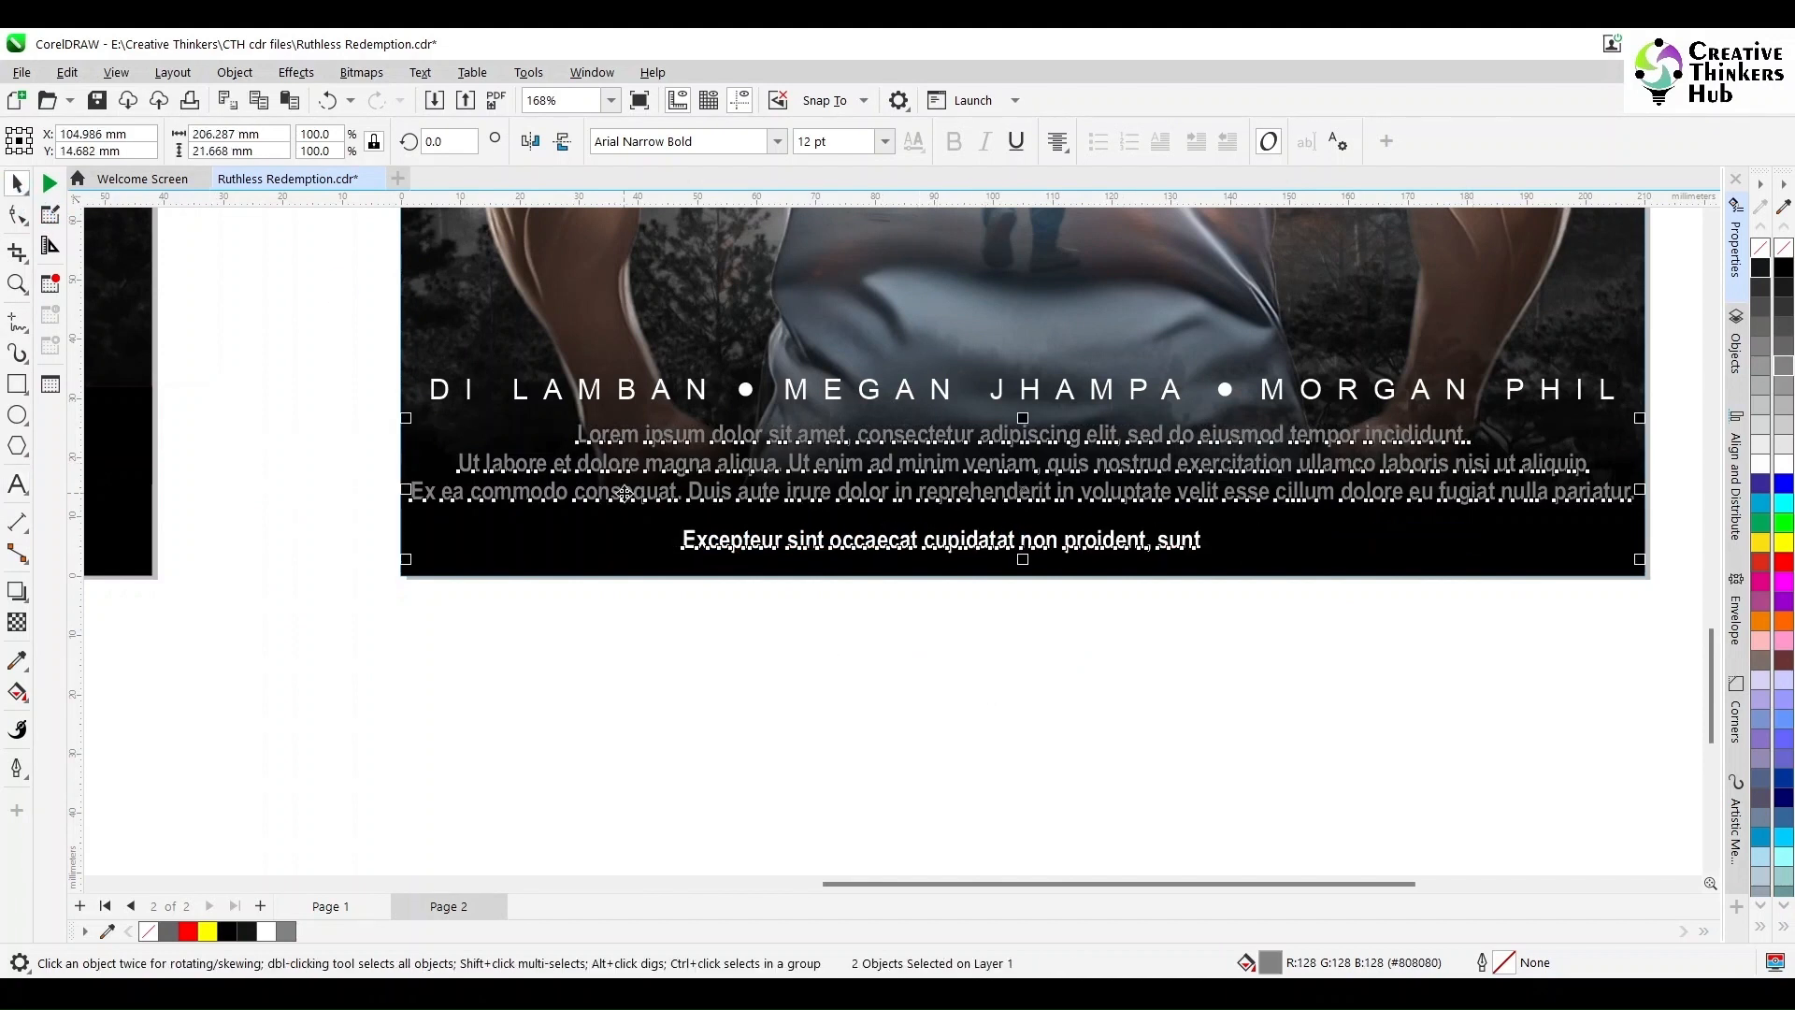
{"action": "key", "text": "l"}
{"action": "left_click", "coordinate": [573, 675]}
Paste the copied "in culpa" phrase as separate text, level with the "Excepteur" phrase and right-aligned with the filler block
{"action": "left_click", "coordinate": [20, 488]}
{"action": "left_click", "coordinate": [819, 685]}
{"action": "key", "text": "ctrl+v"}
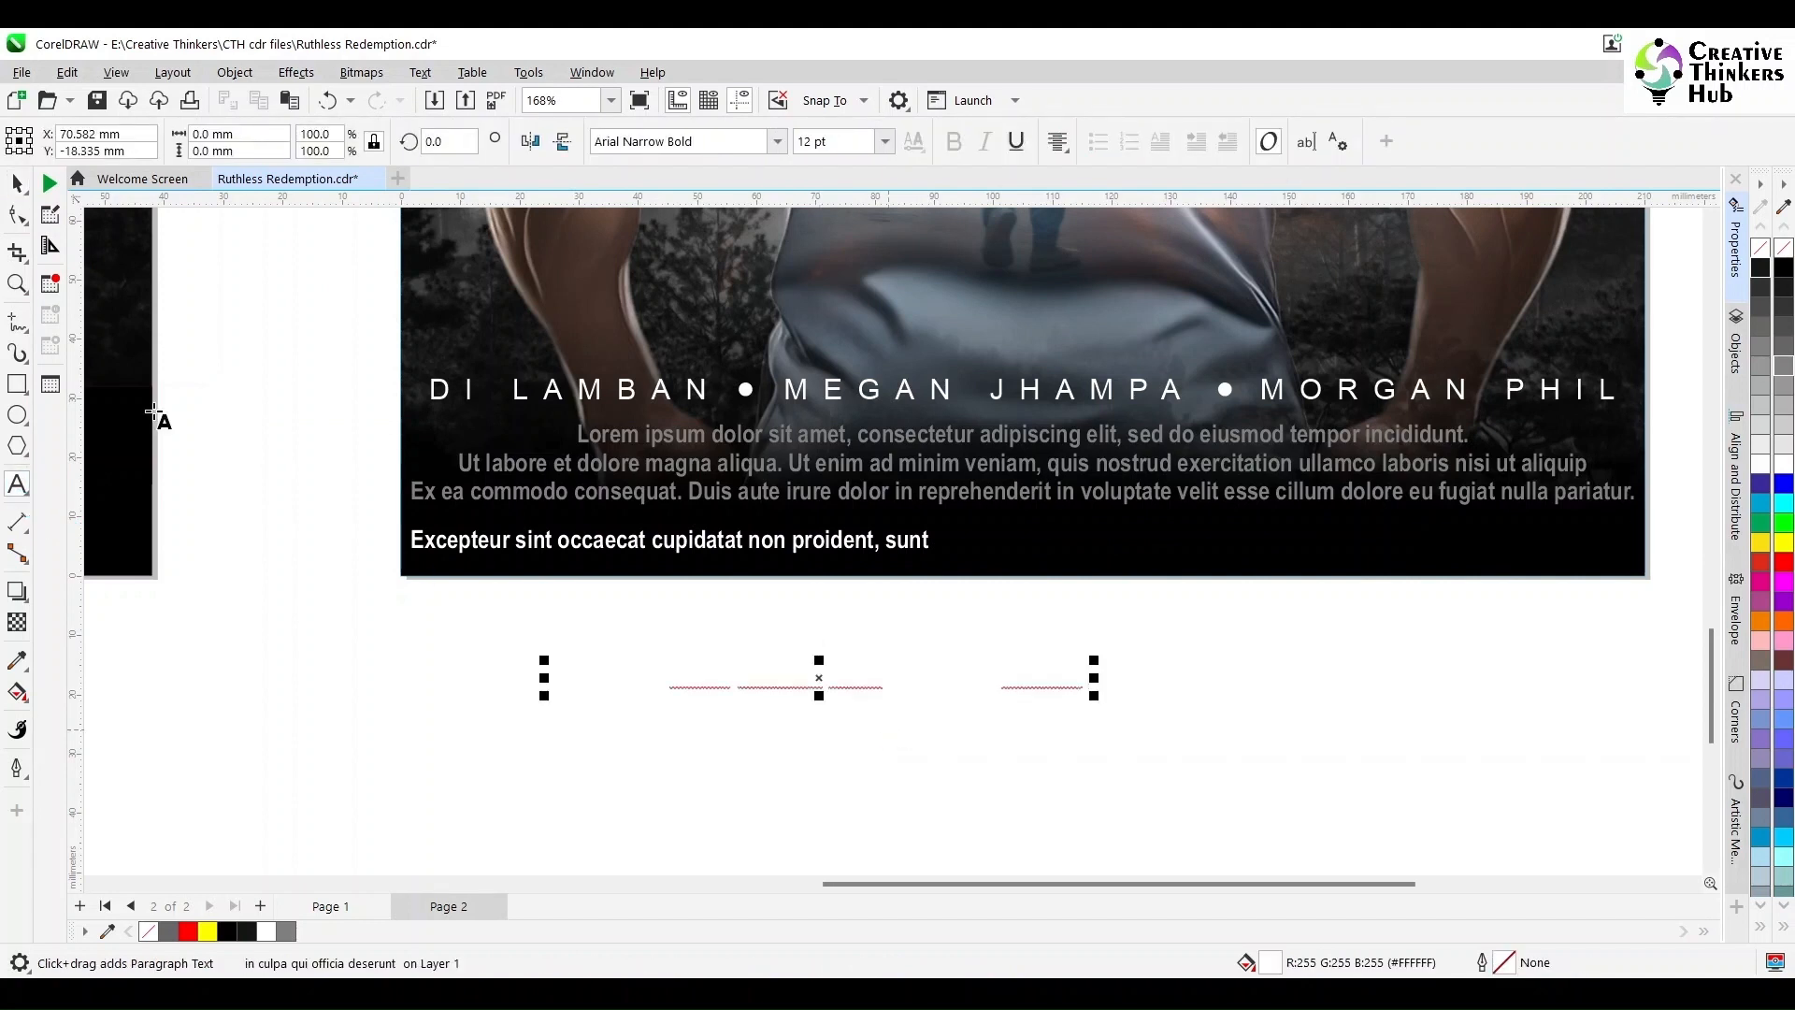
{"action": "left_click", "coordinate": [17, 183]}
{"action": "left_click_drag", "start_coordinate": [817, 680], "coordinate": [1361, 544]}
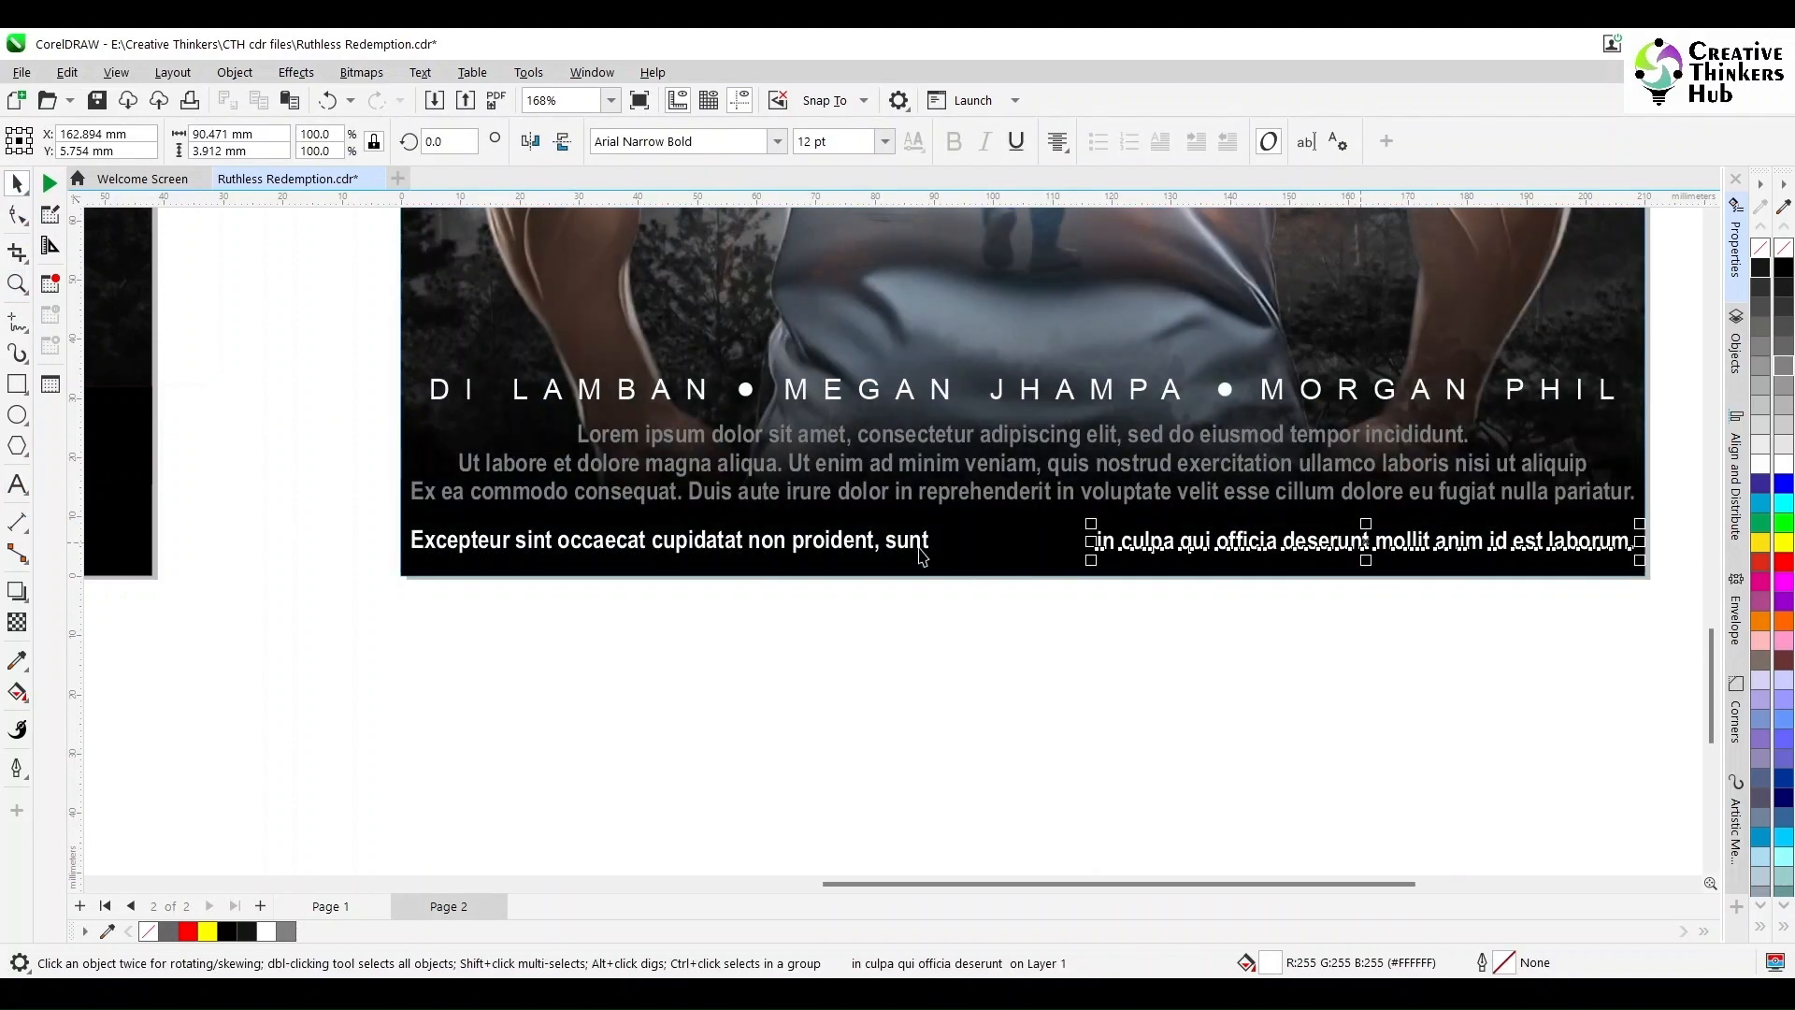
{"action": "left_click", "coordinate": [919, 547], "text": "shift"}
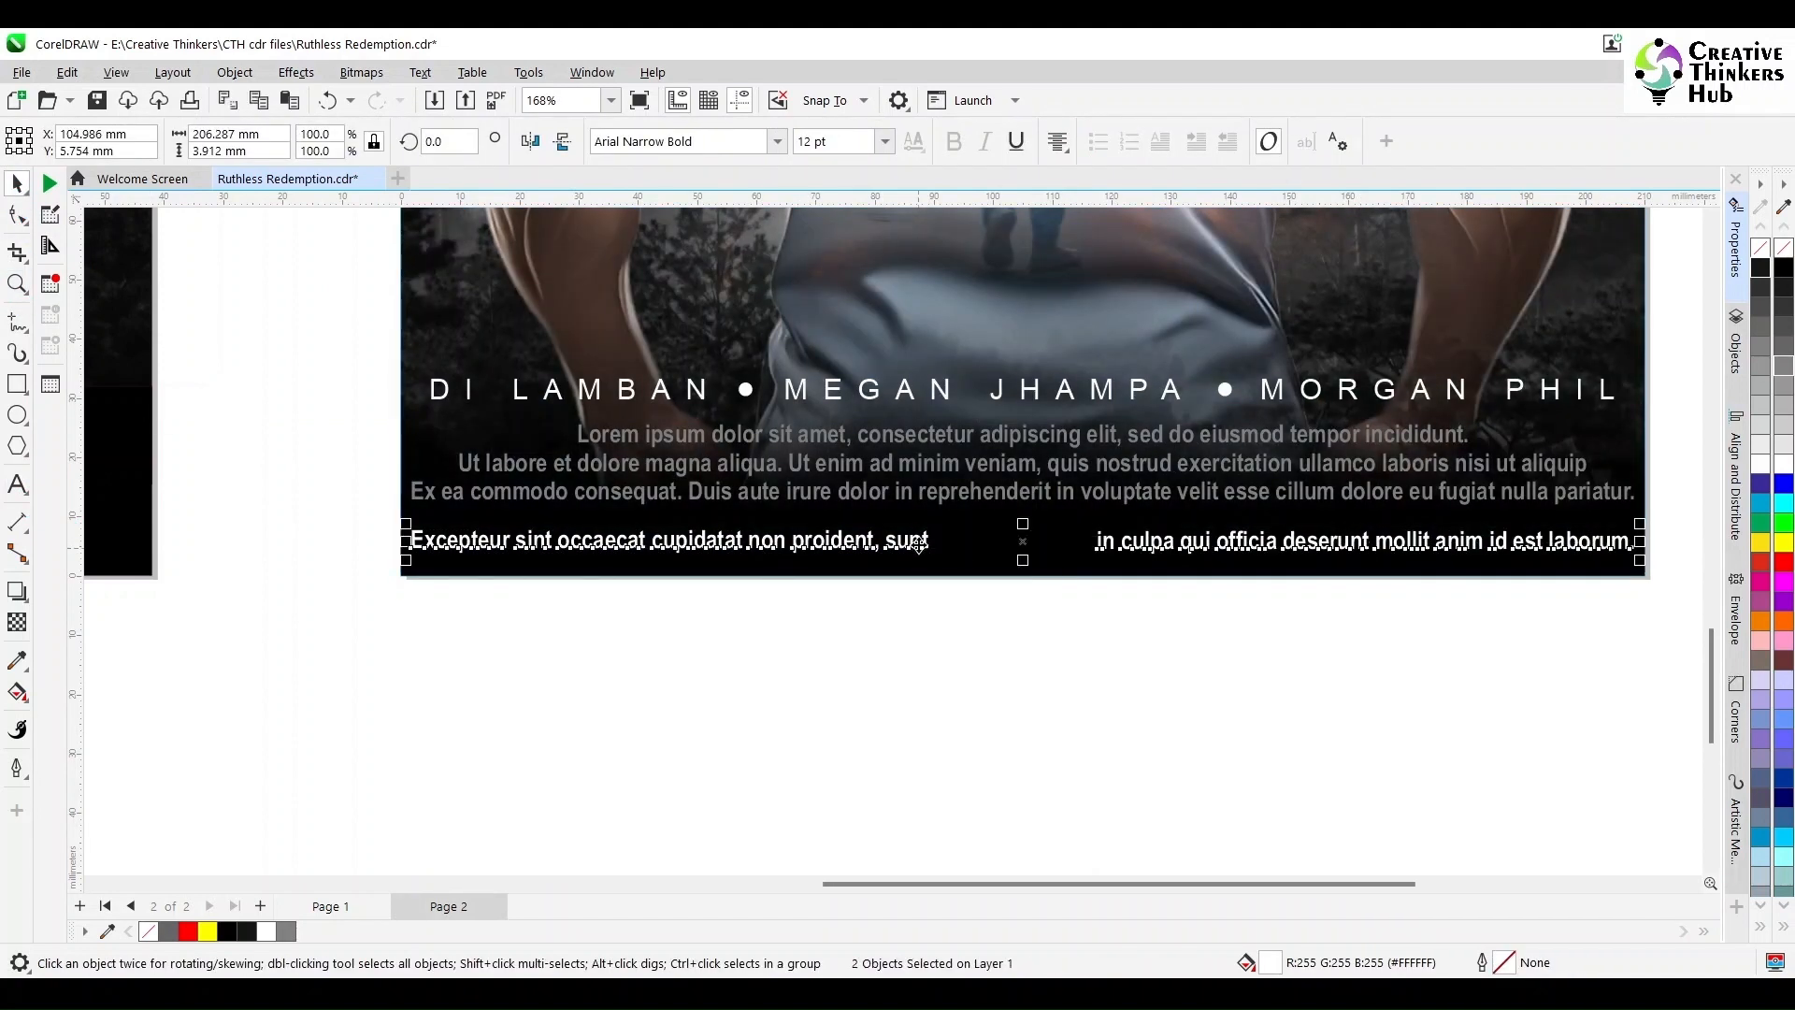
{"action": "left_click", "coordinate": [1265, 664]}
{"action": "left_click", "coordinate": [1295, 542]}
{"action": "left_click", "coordinate": [1324, 494], "text": "shift"}
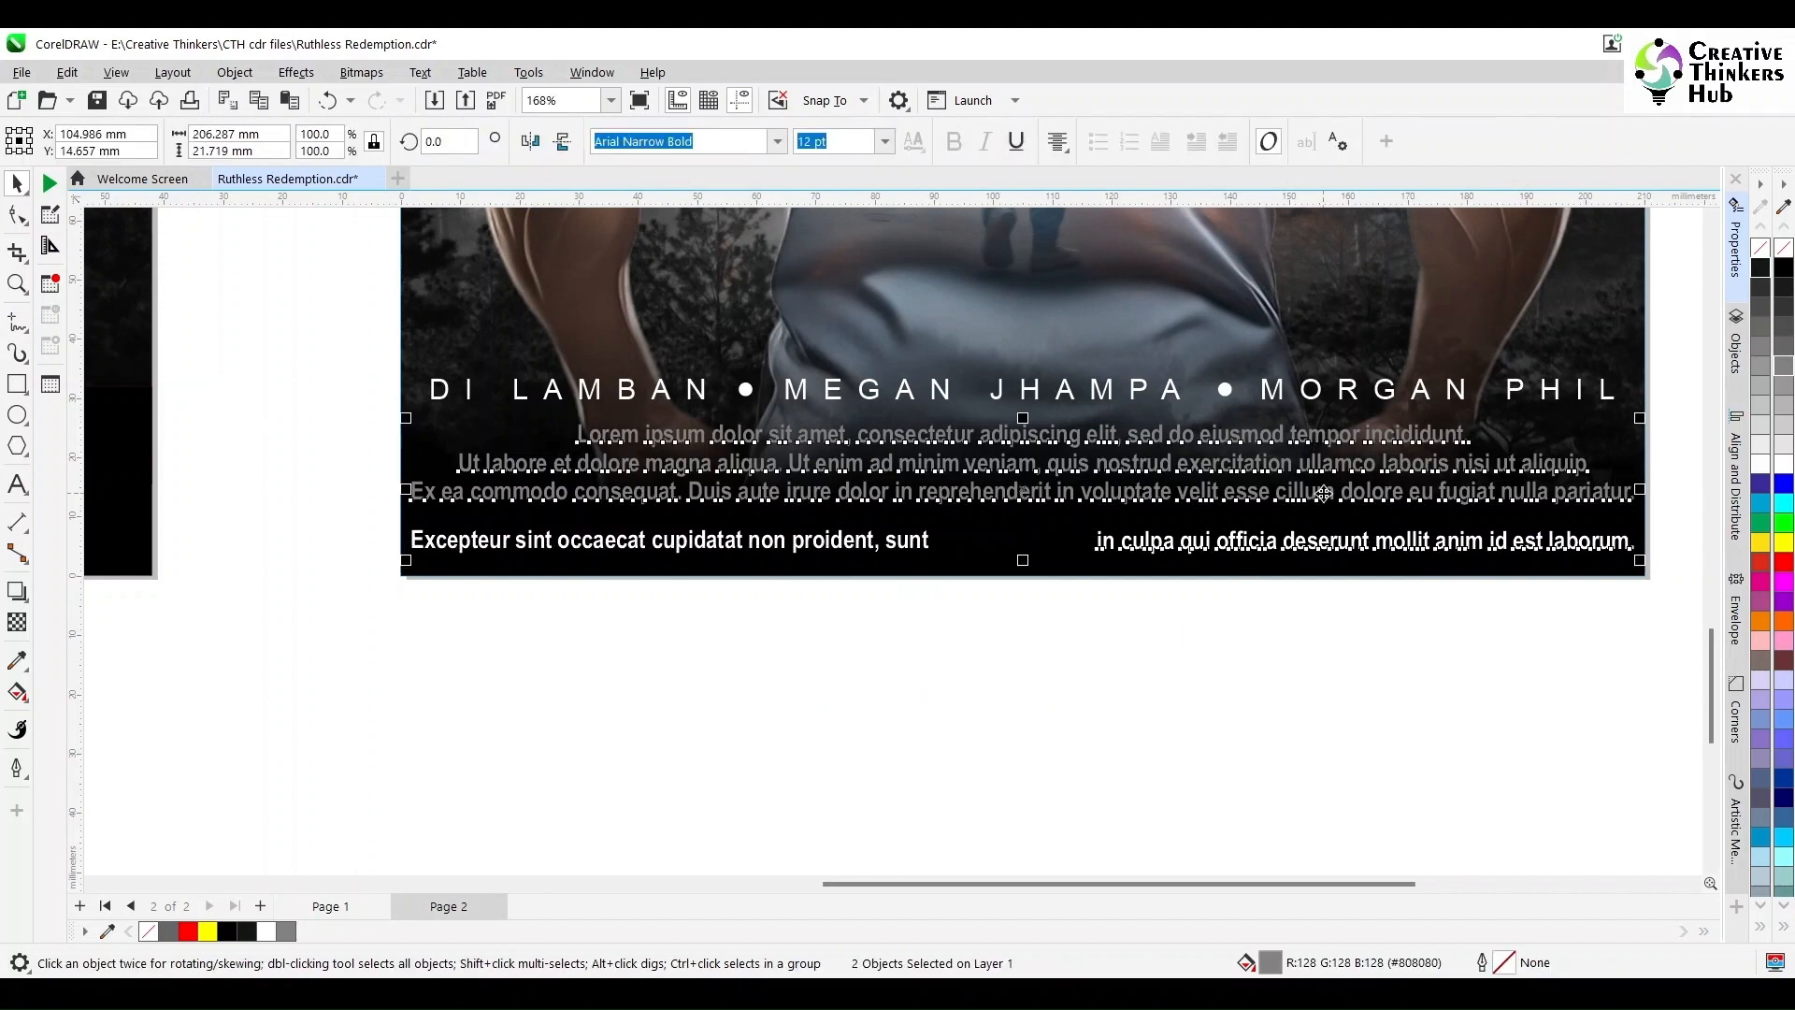
{"action": "left_click", "coordinate": [1293, 659]}
Delete ", sunt" from the end of the "Excepteur" phrase and set its text alignment to Left
{"action": "left_click", "coordinate": [1190, 552]}
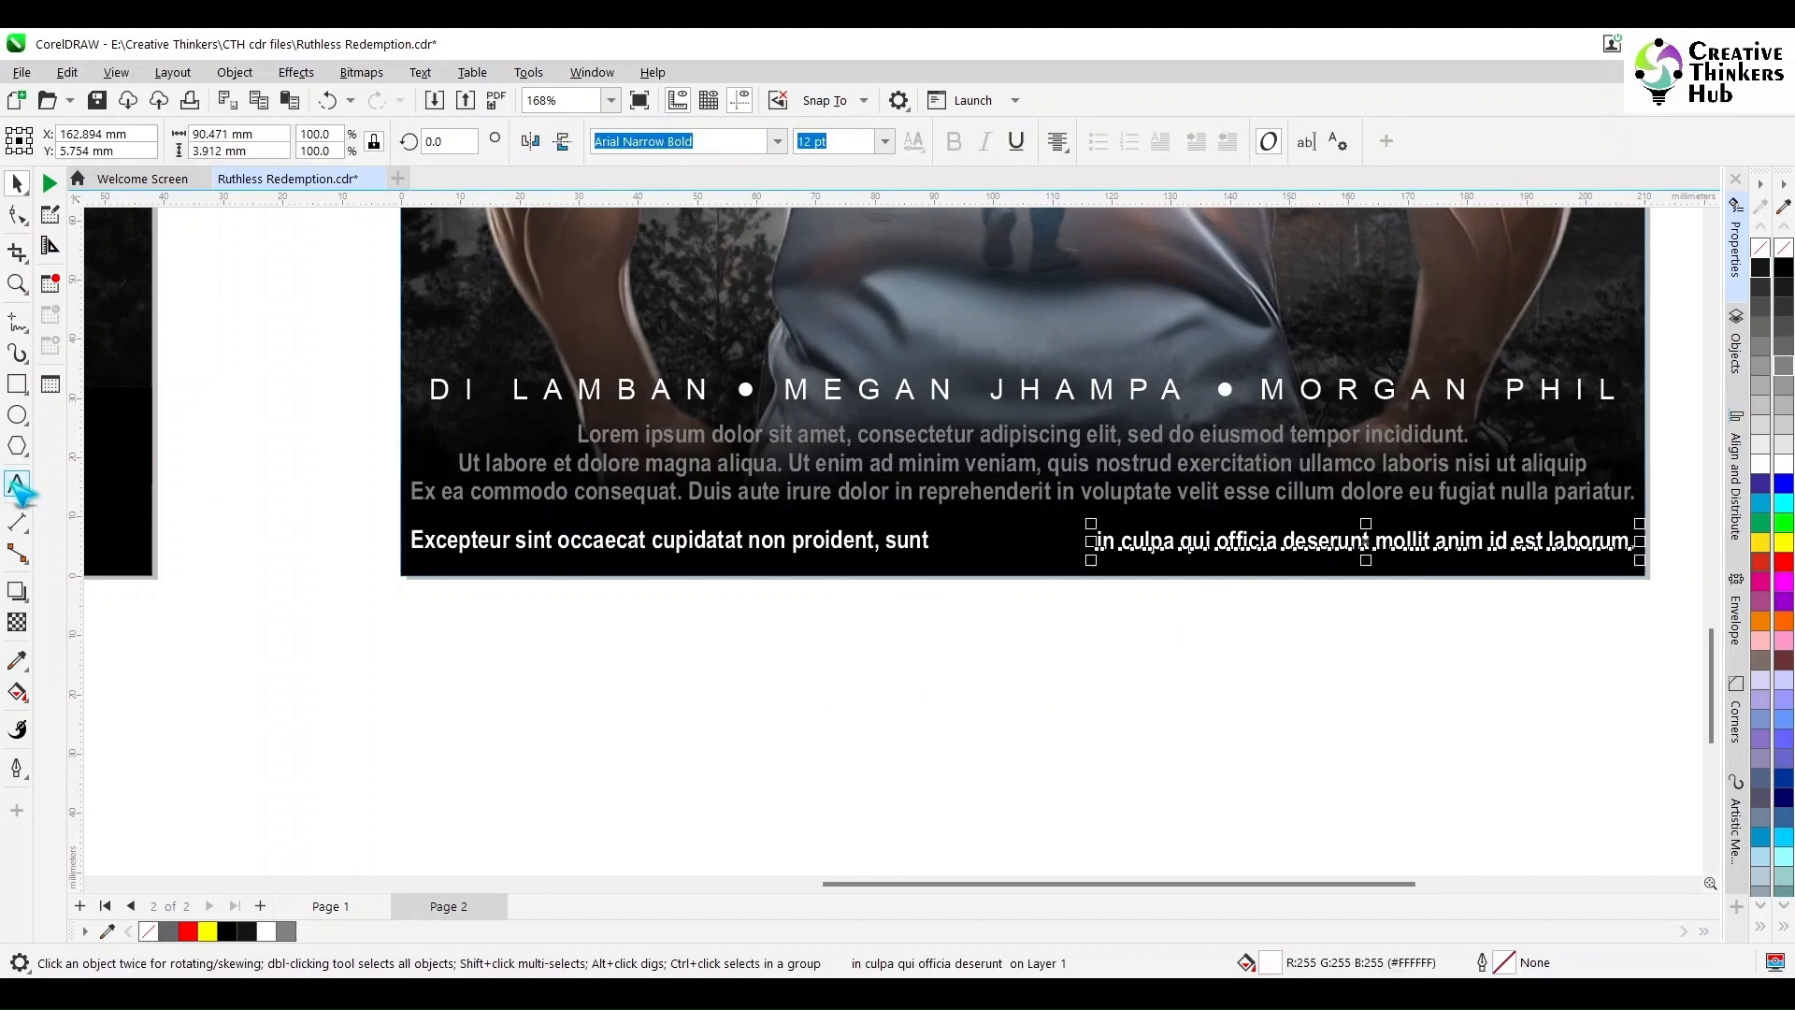
{"action": "left_click", "coordinate": [17, 485]}
{"action": "left_click", "coordinate": [889, 541]}
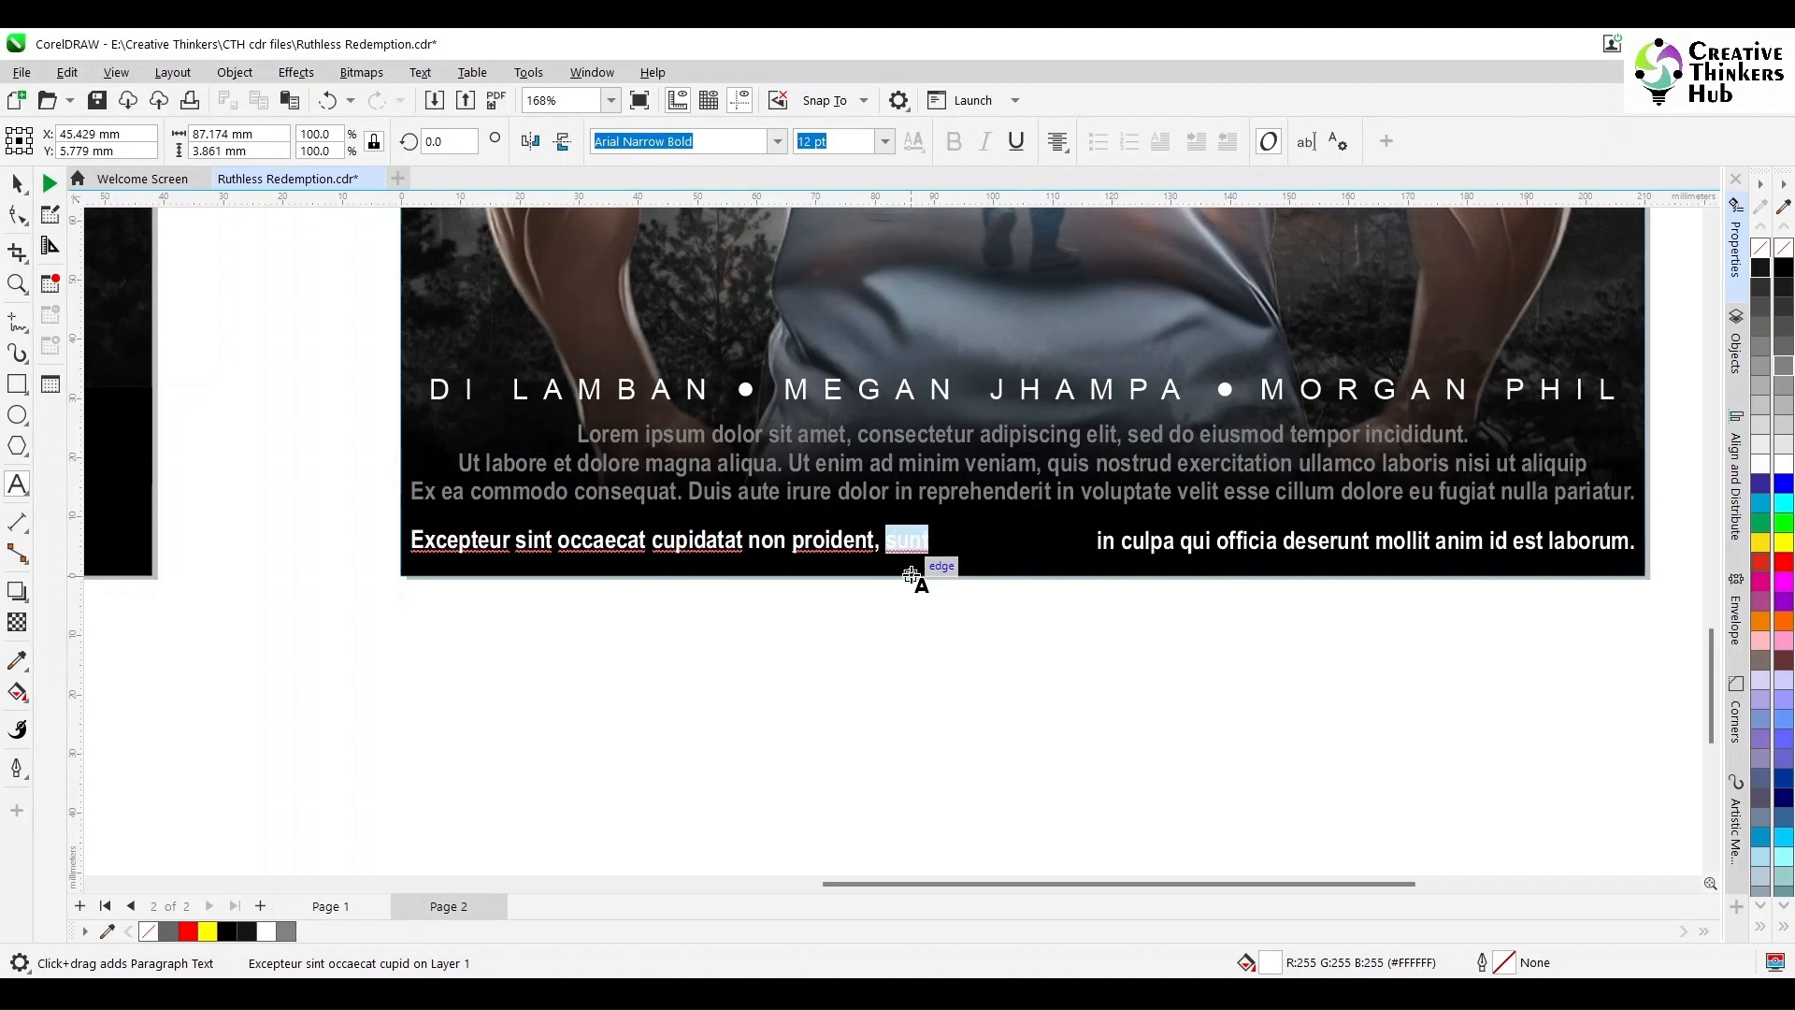
{"action": "key", "text": "BackSpace"}
{"action": "key", "text": "BackSpace"}
{"action": "key", "text": "BackSpace"}
{"action": "left_click", "coordinate": [17, 183]}
{"action": "left_click", "coordinate": [1057, 141]}
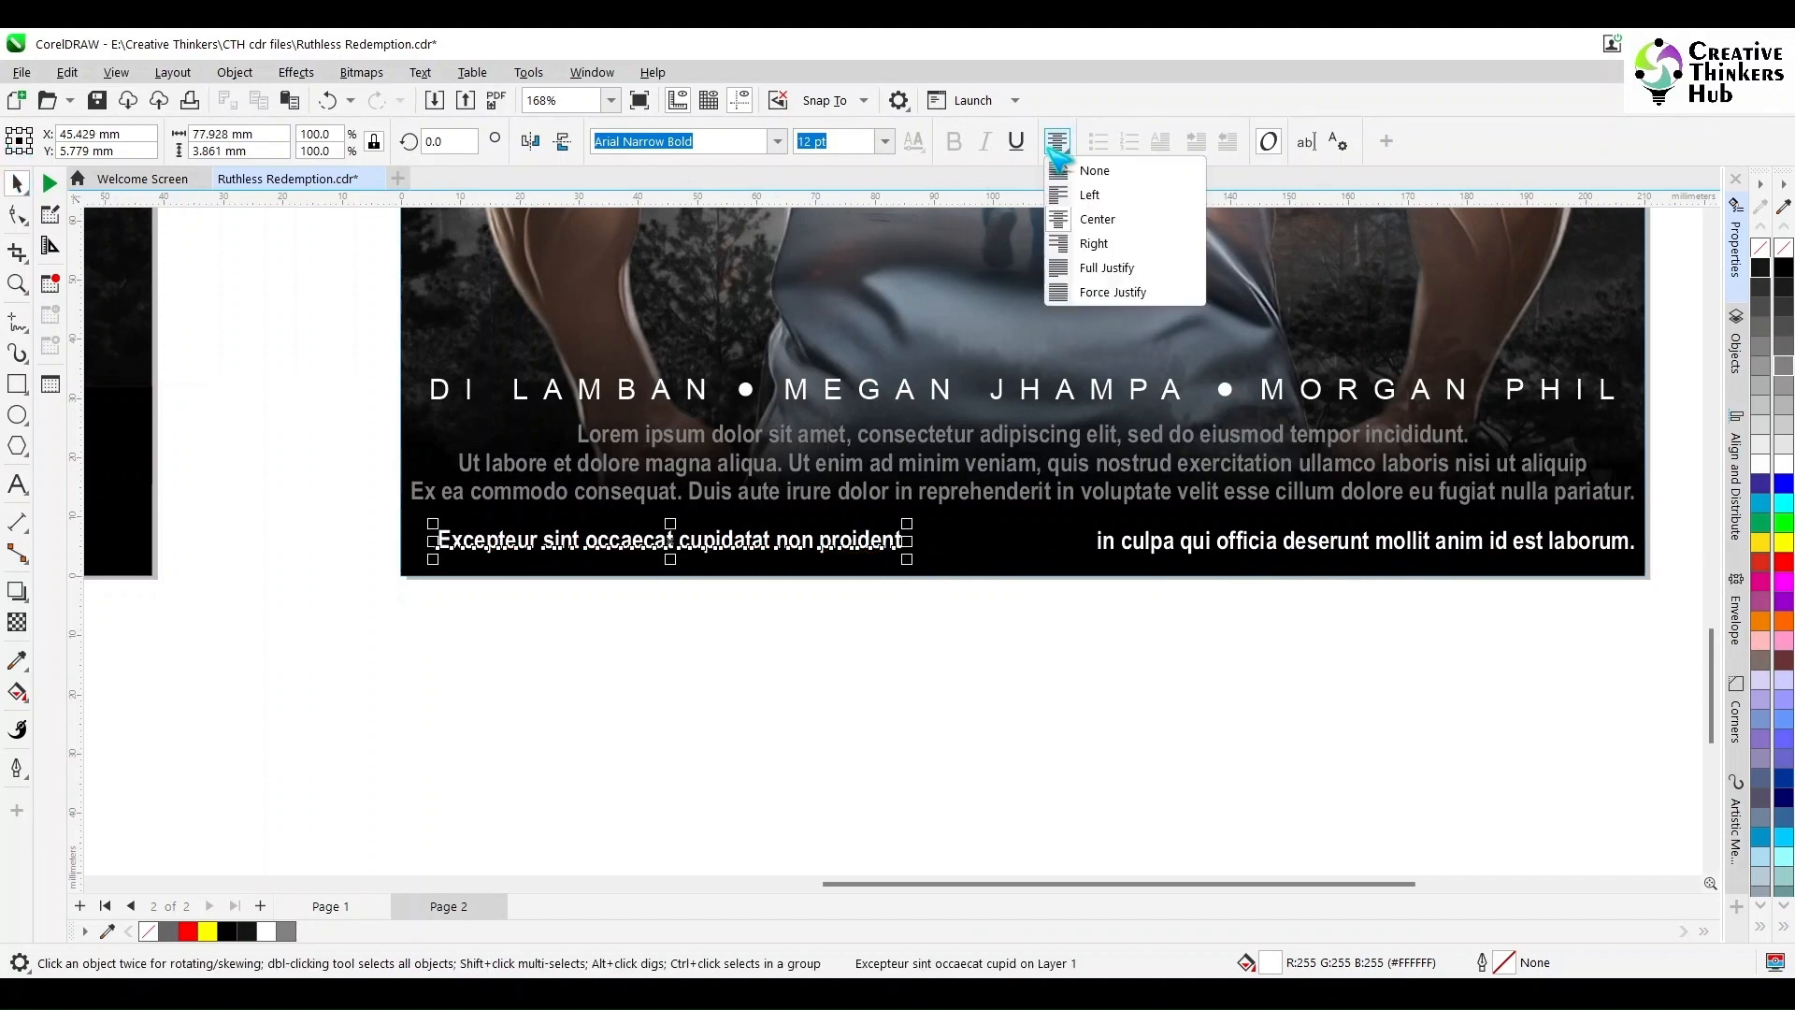
{"action": "left_click", "coordinate": [1087, 194]}
{"action": "left_click", "coordinate": [1274, 563]}
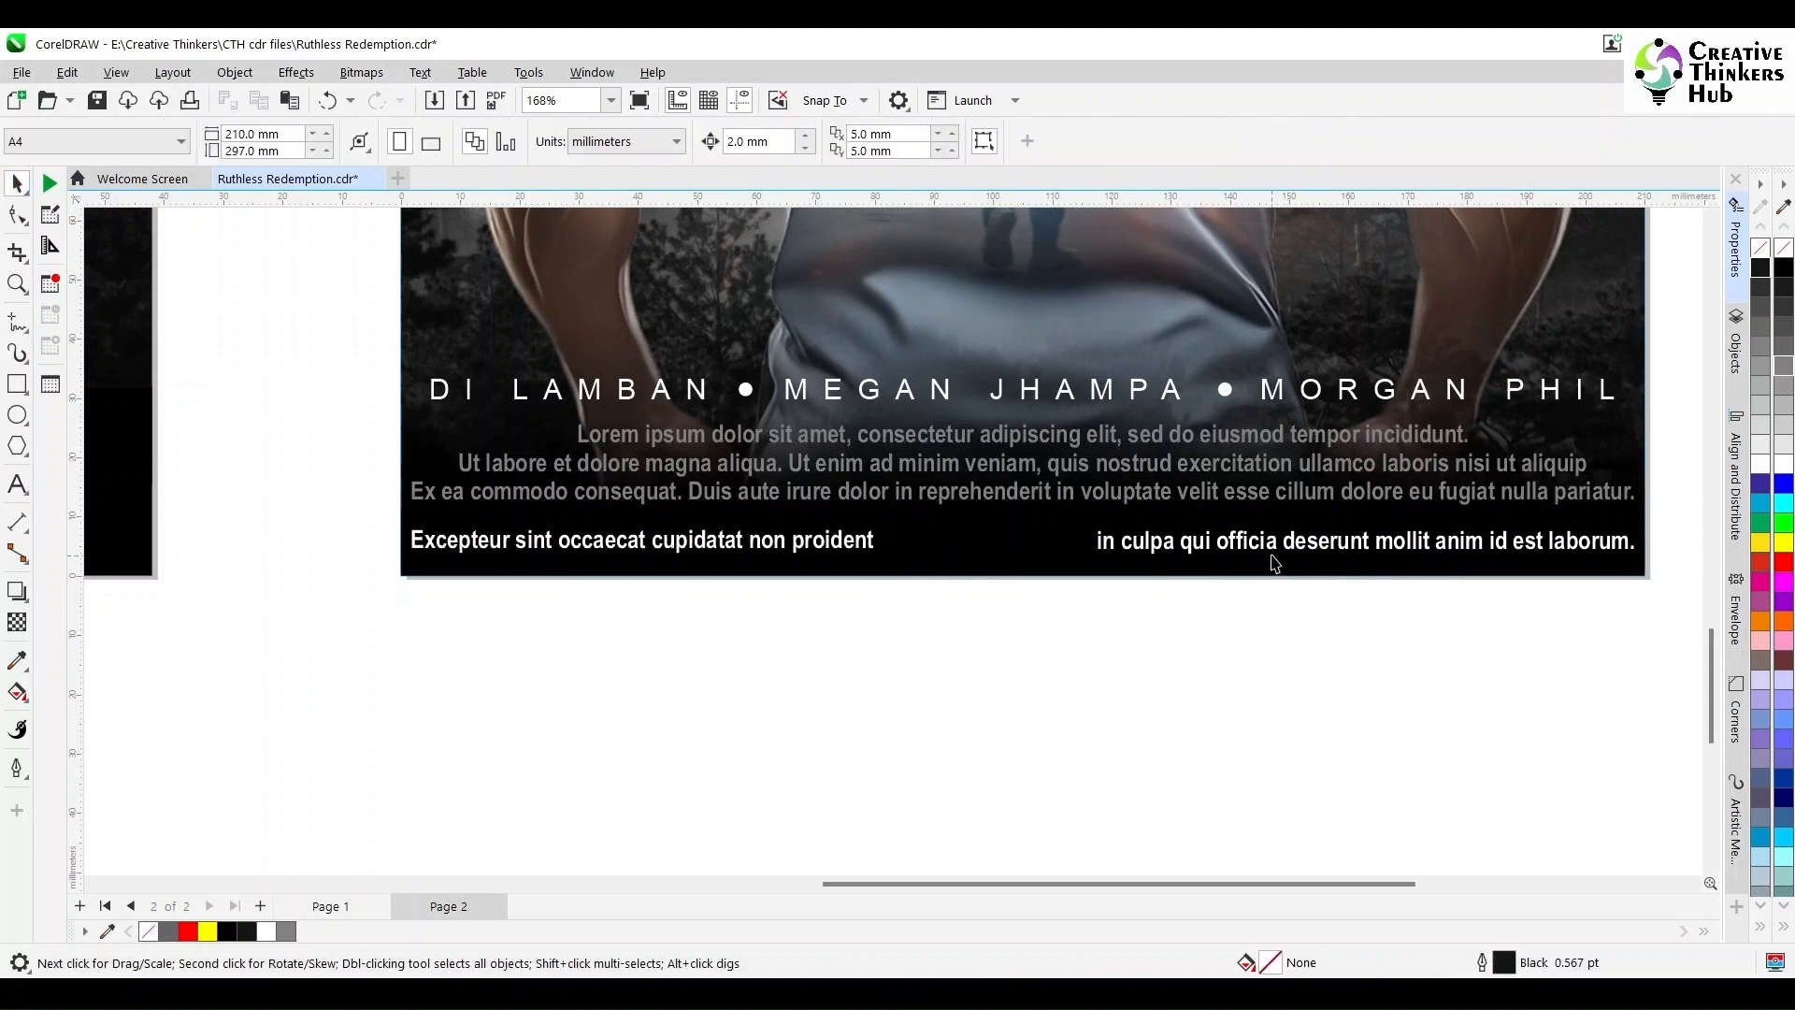
Set the "in culpa" phrase's text alignment to Right and align its right edge with the filler block
{"action": "left_click", "coordinate": [1413, 546]}
{"action": "left_click", "coordinate": [1057, 141]}
{"action": "left_click", "coordinate": [1088, 240]}
{"action": "left_click", "coordinate": [1416, 493], "text": "shift"}
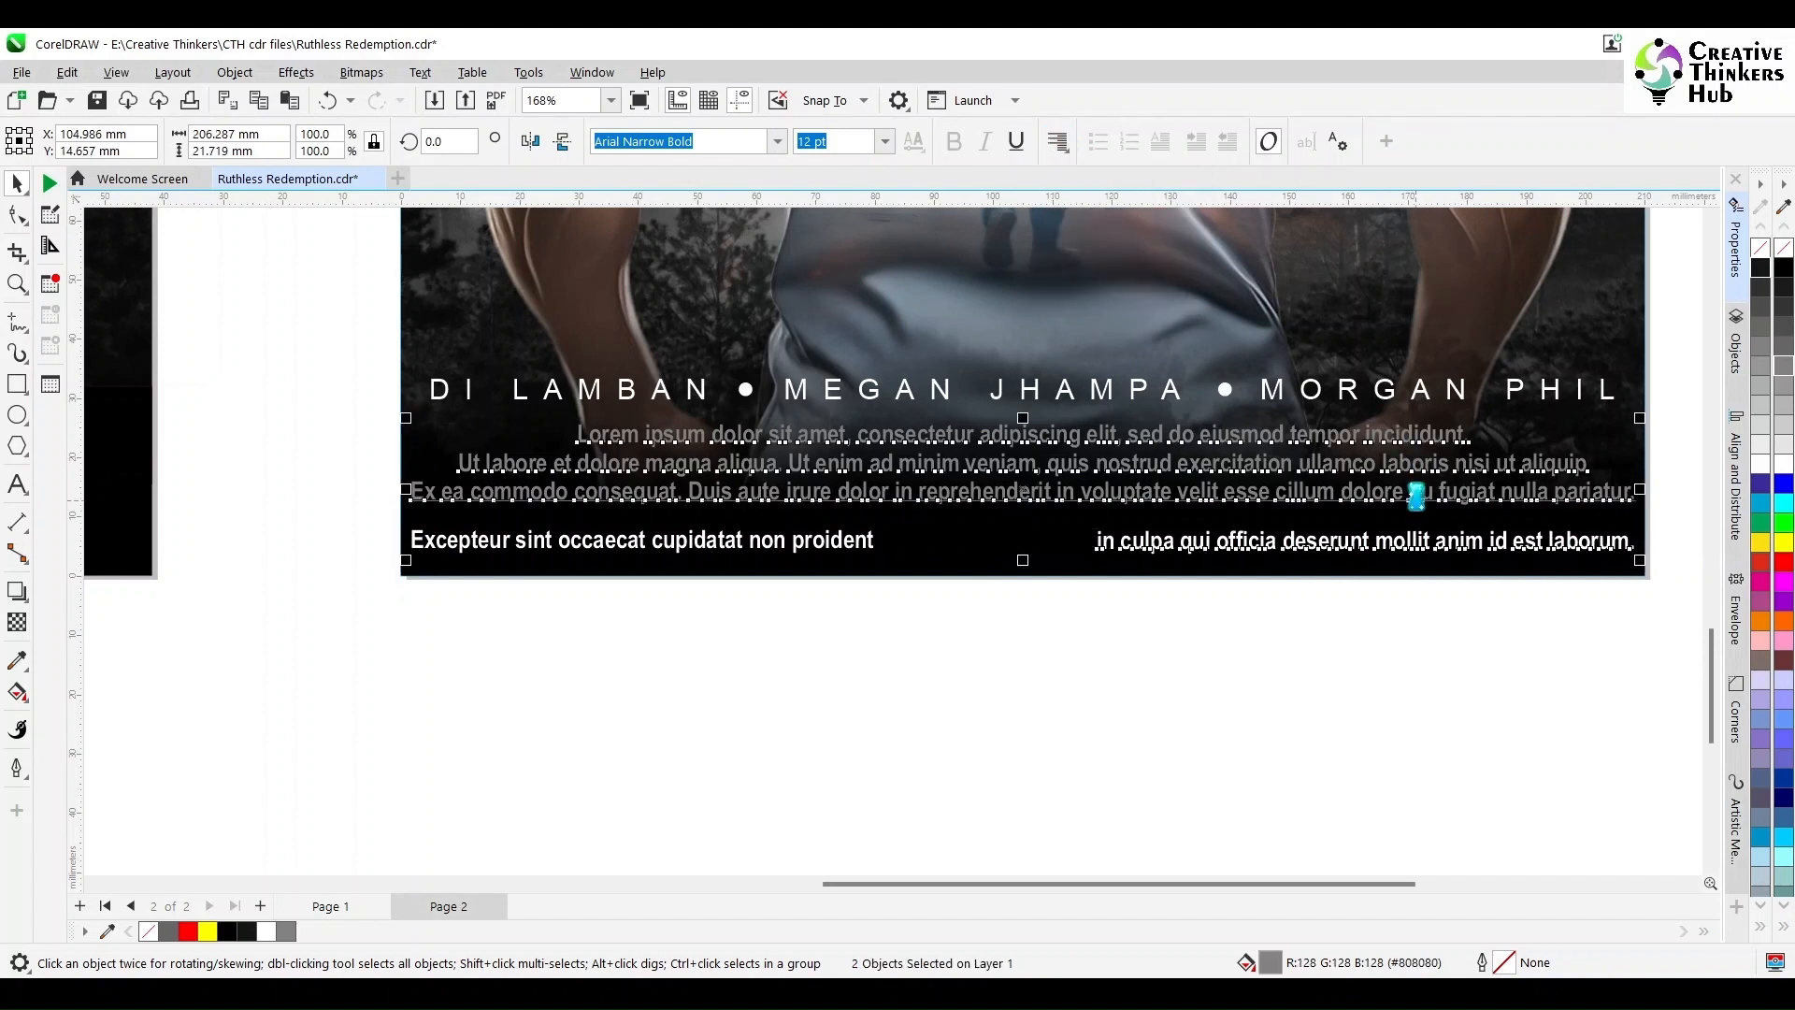
{"action": "left_click", "coordinate": [1486, 689]}
Remove the word "in" so the right-hand phrase begins with "culpa qui officia"
{"action": "left_click", "coordinate": [17, 485]}
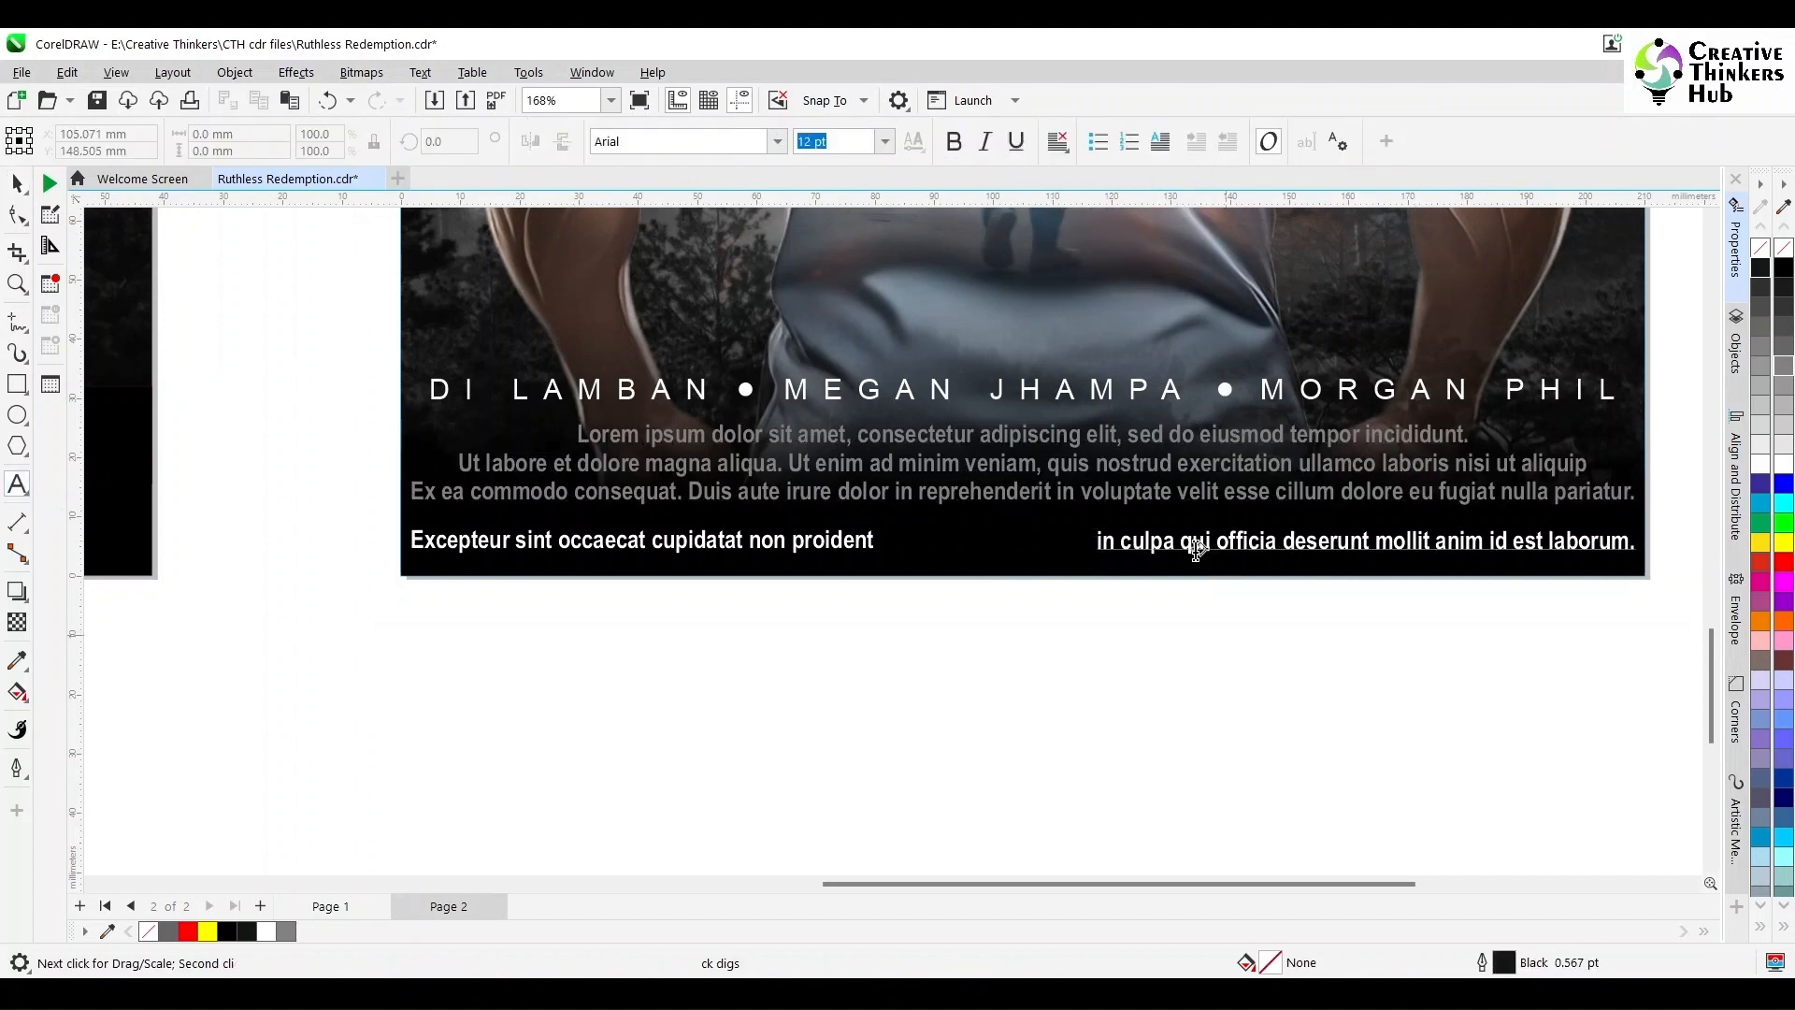
{"action": "left_click", "coordinate": [1125, 542]}
{"action": "key", "text": "BackSpace"}
{"action": "key", "text": "BackSpace"}
{"action": "key", "text": "BackSpace"}
{"action": "key", "text": "ctrl+space"}
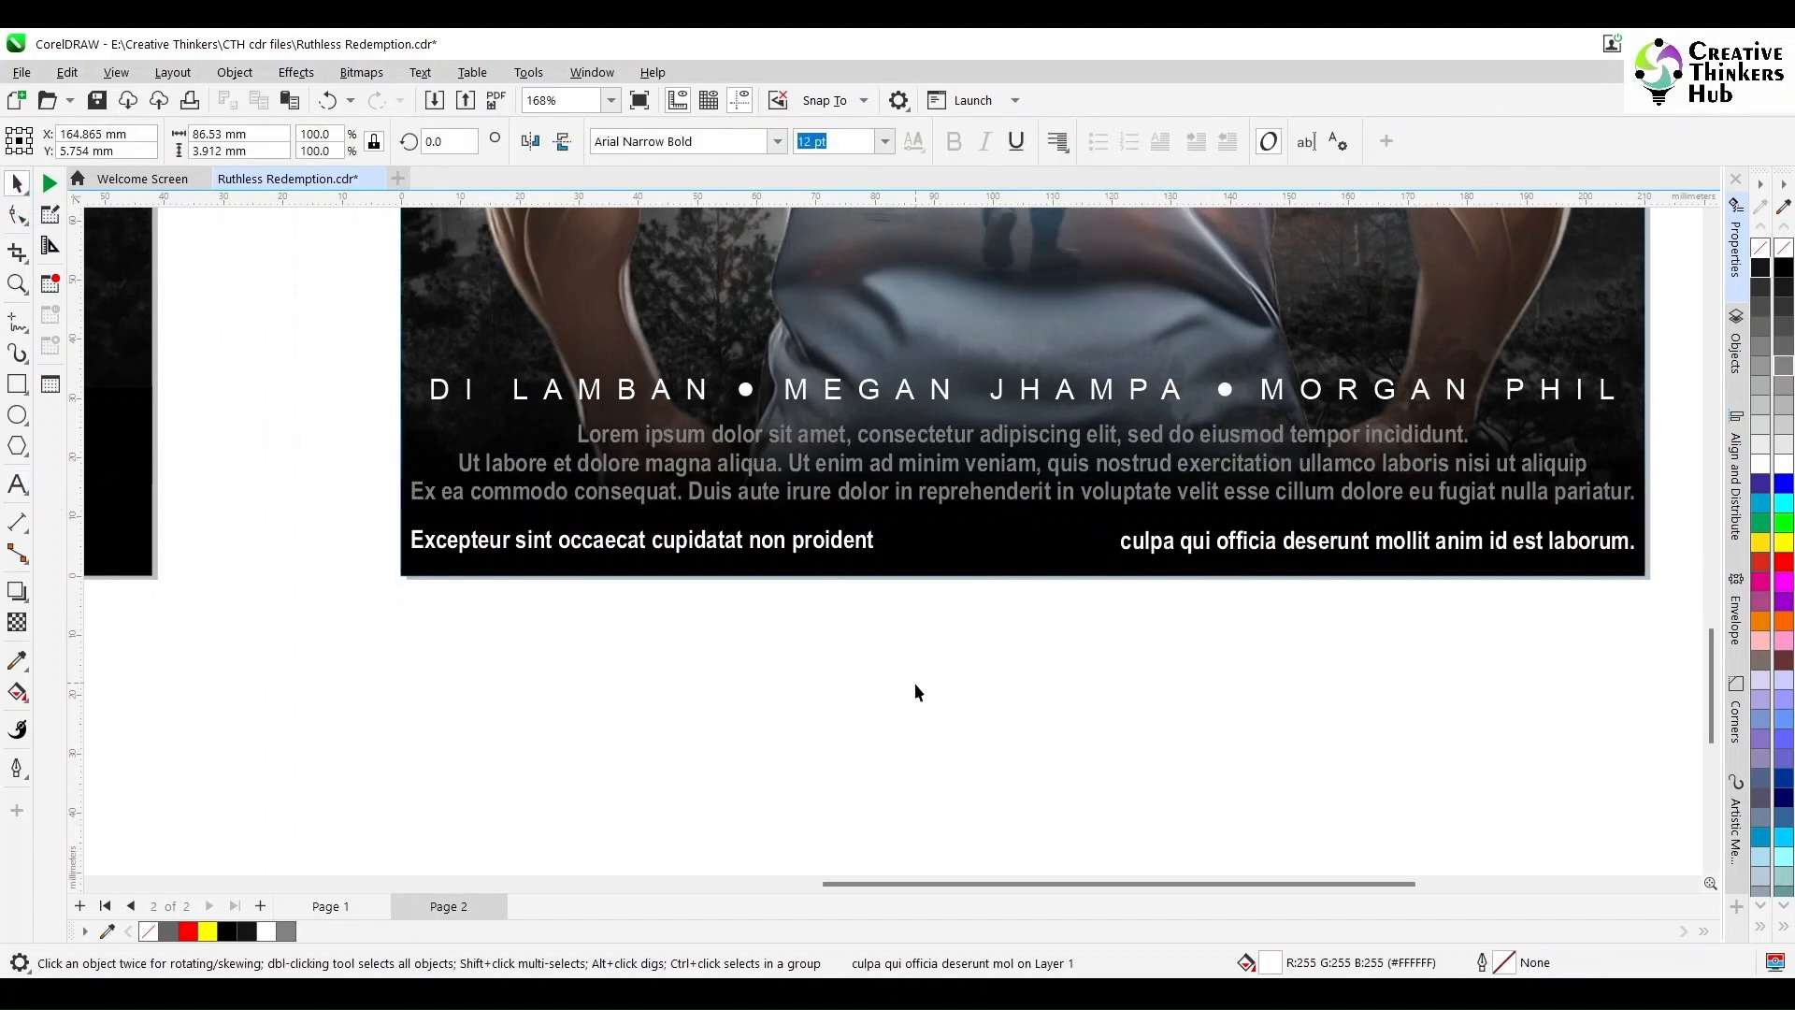
{"action": "left_click", "coordinate": [916, 692]}
Add the release date "SEPT 15" as 24 pt Arial text below the page 2 poster and make it bold
{"action": "key", "text": "F8"}
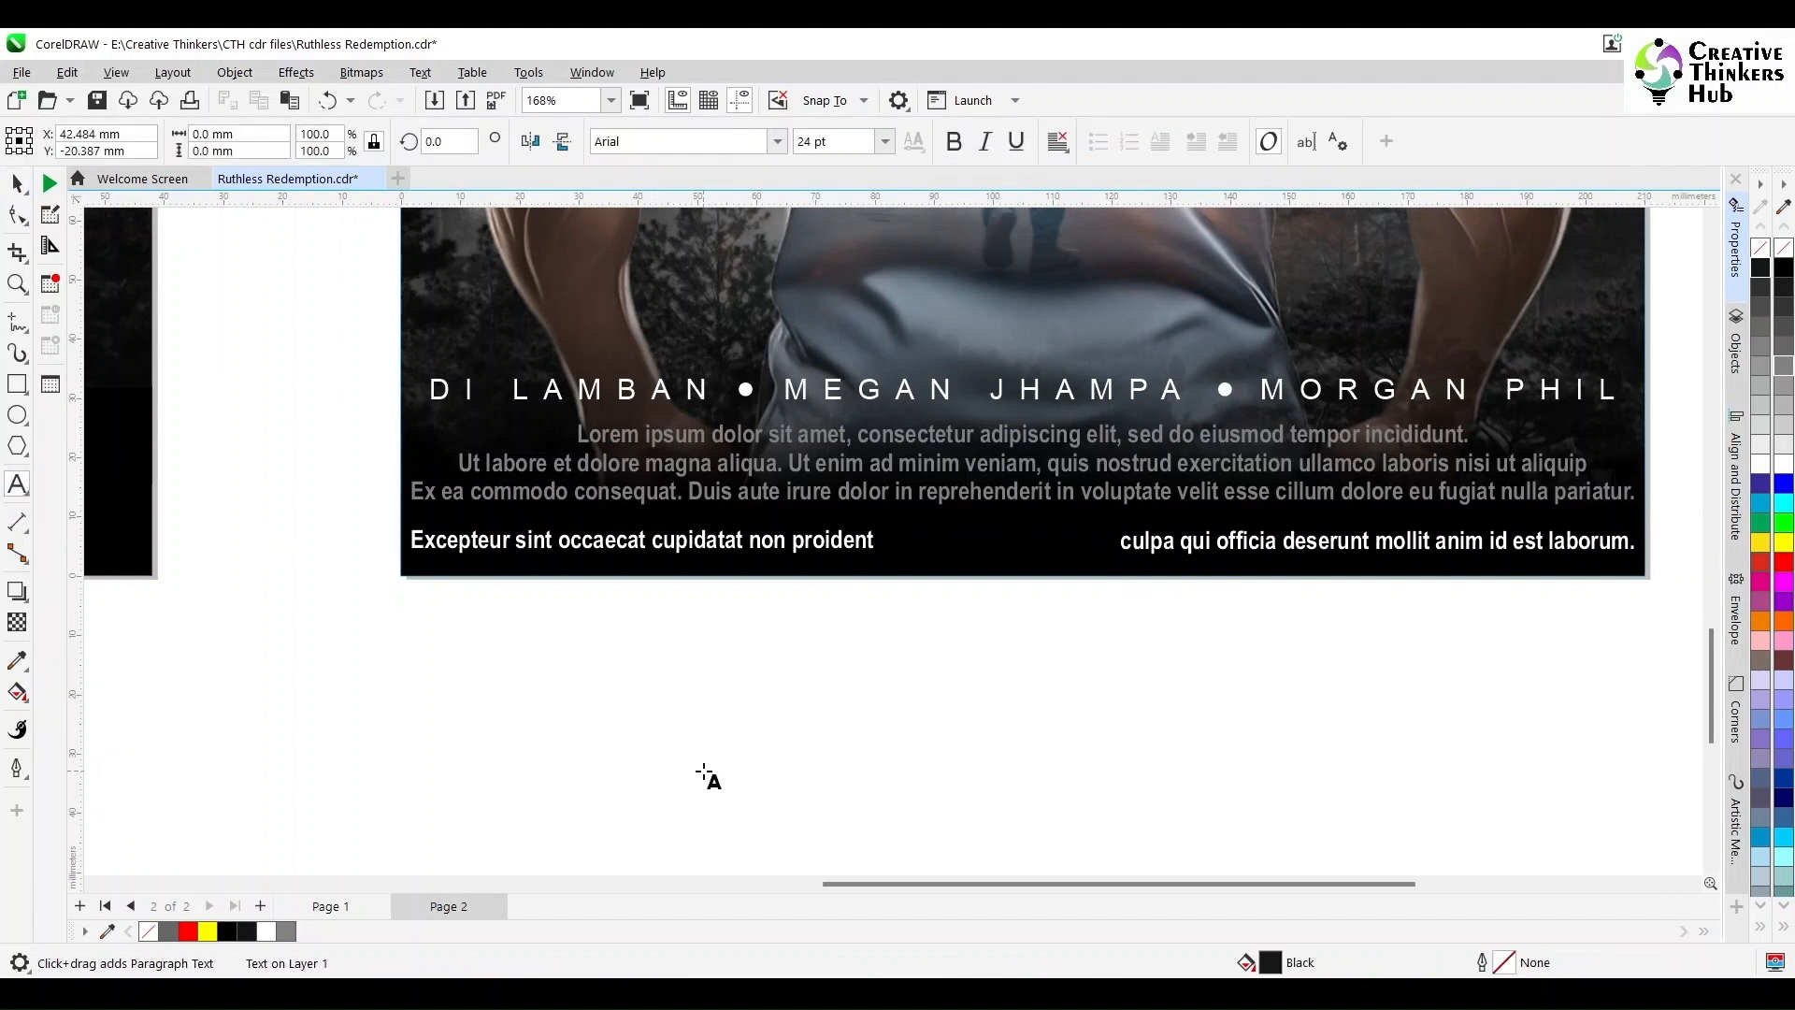
{"action": "left_click", "coordinate": [862, 662]}
{"action": "type", "text": "SEP"}
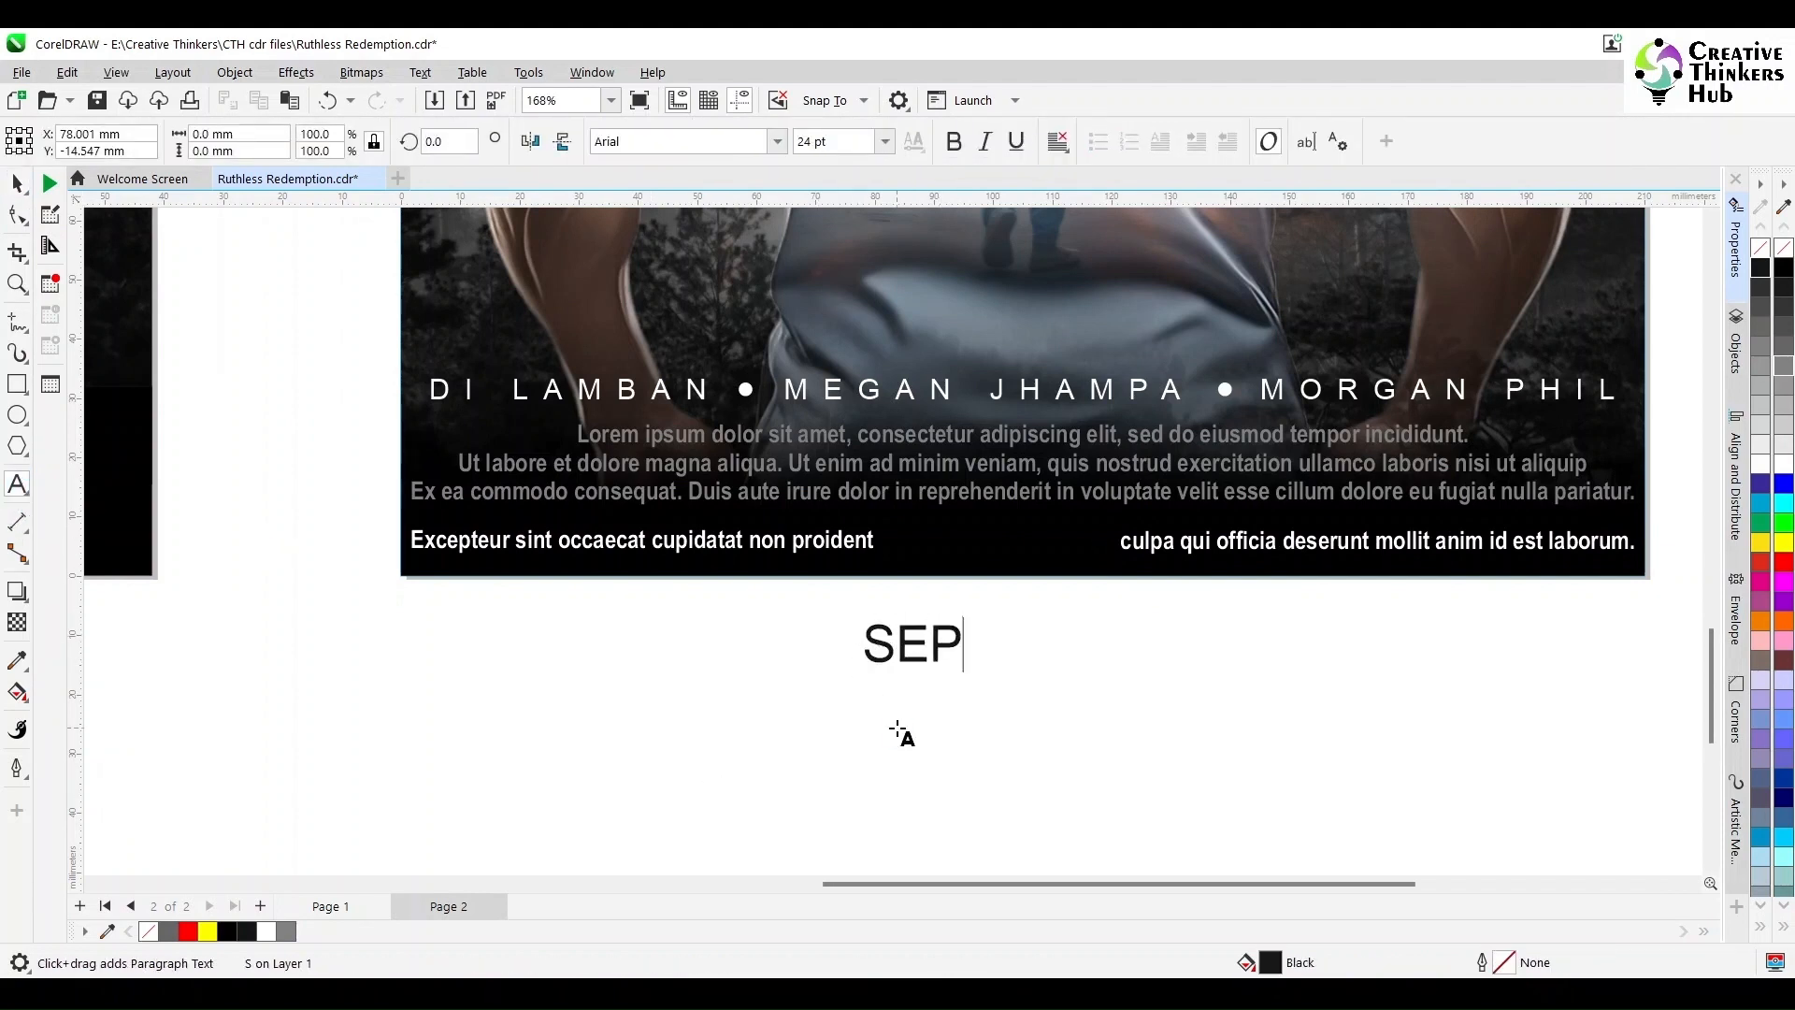
{"action": "type", "text": "T 15"}
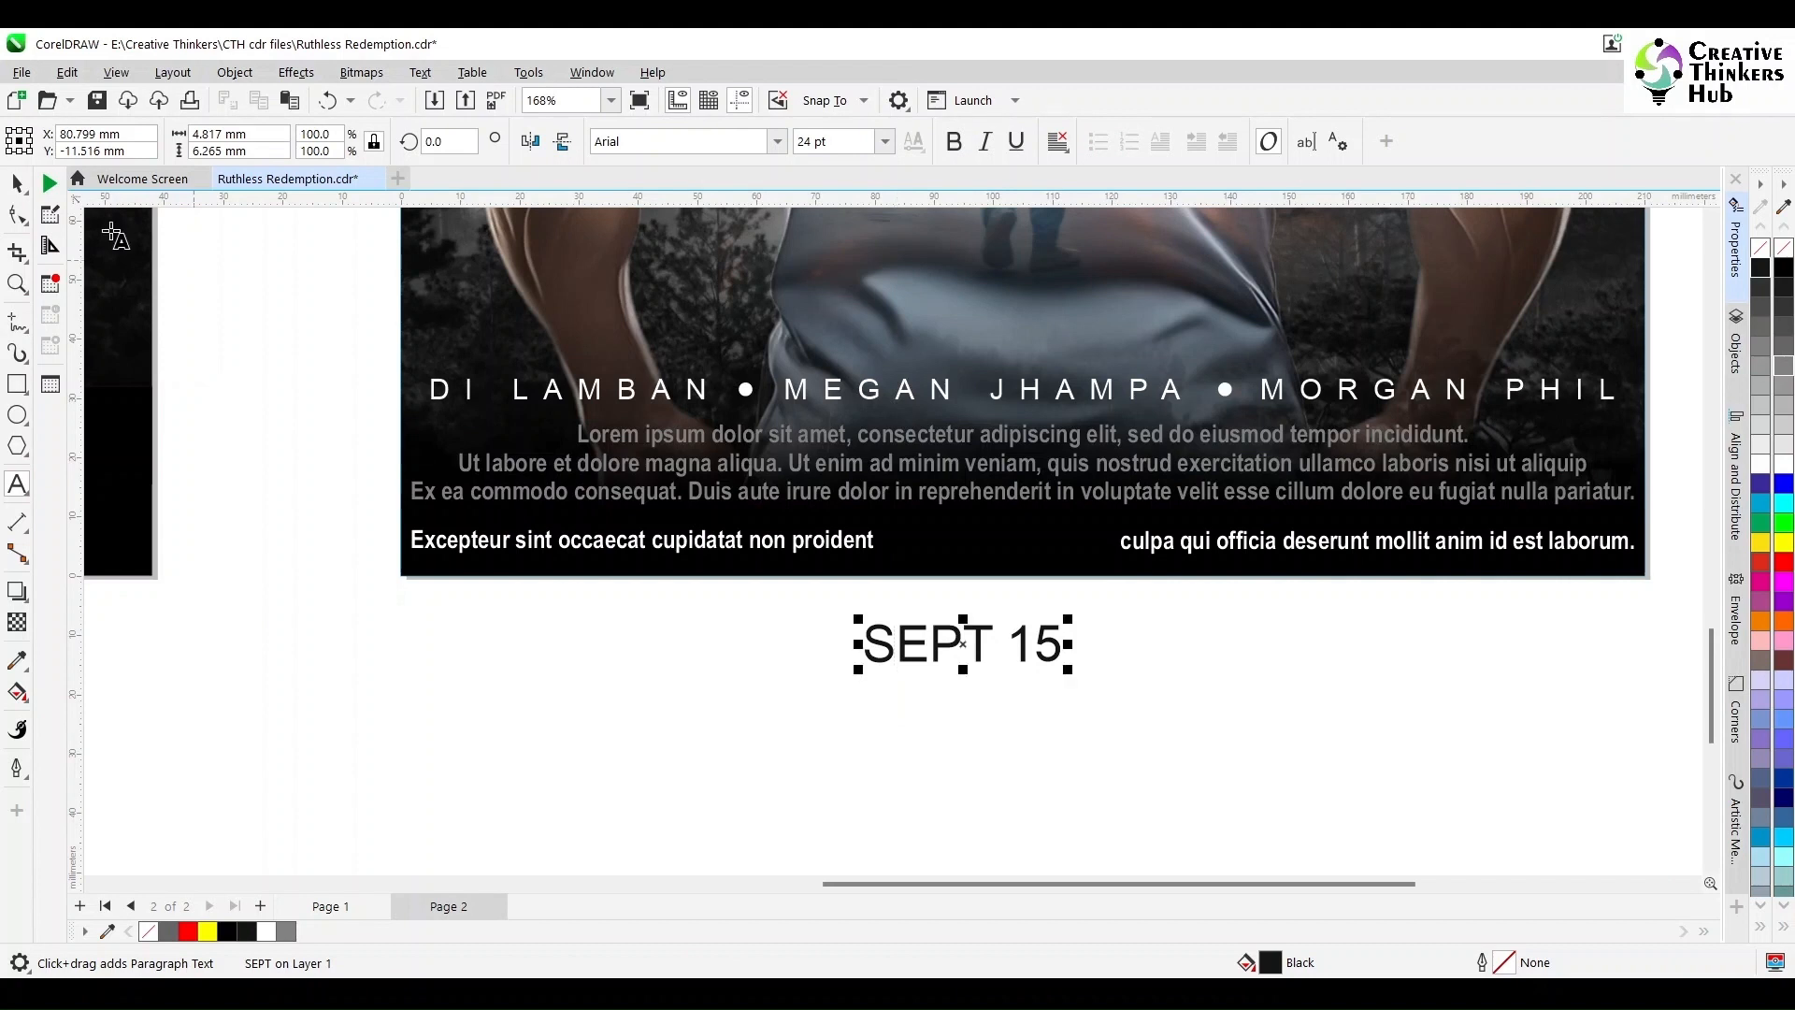
{"action": "left_click", "coordinate": [17, 184]}
{"action": "left_click", "coordinate": [954, 142]}
Place "SEPT 15" in the gap between the two bottom phrases and fill it with white
{"action": "left_click_drag", "start_coordinate": [963, 642], "coordinate": [991, 539]}
{"action": "left_click", "coordinate": [989, 639]}
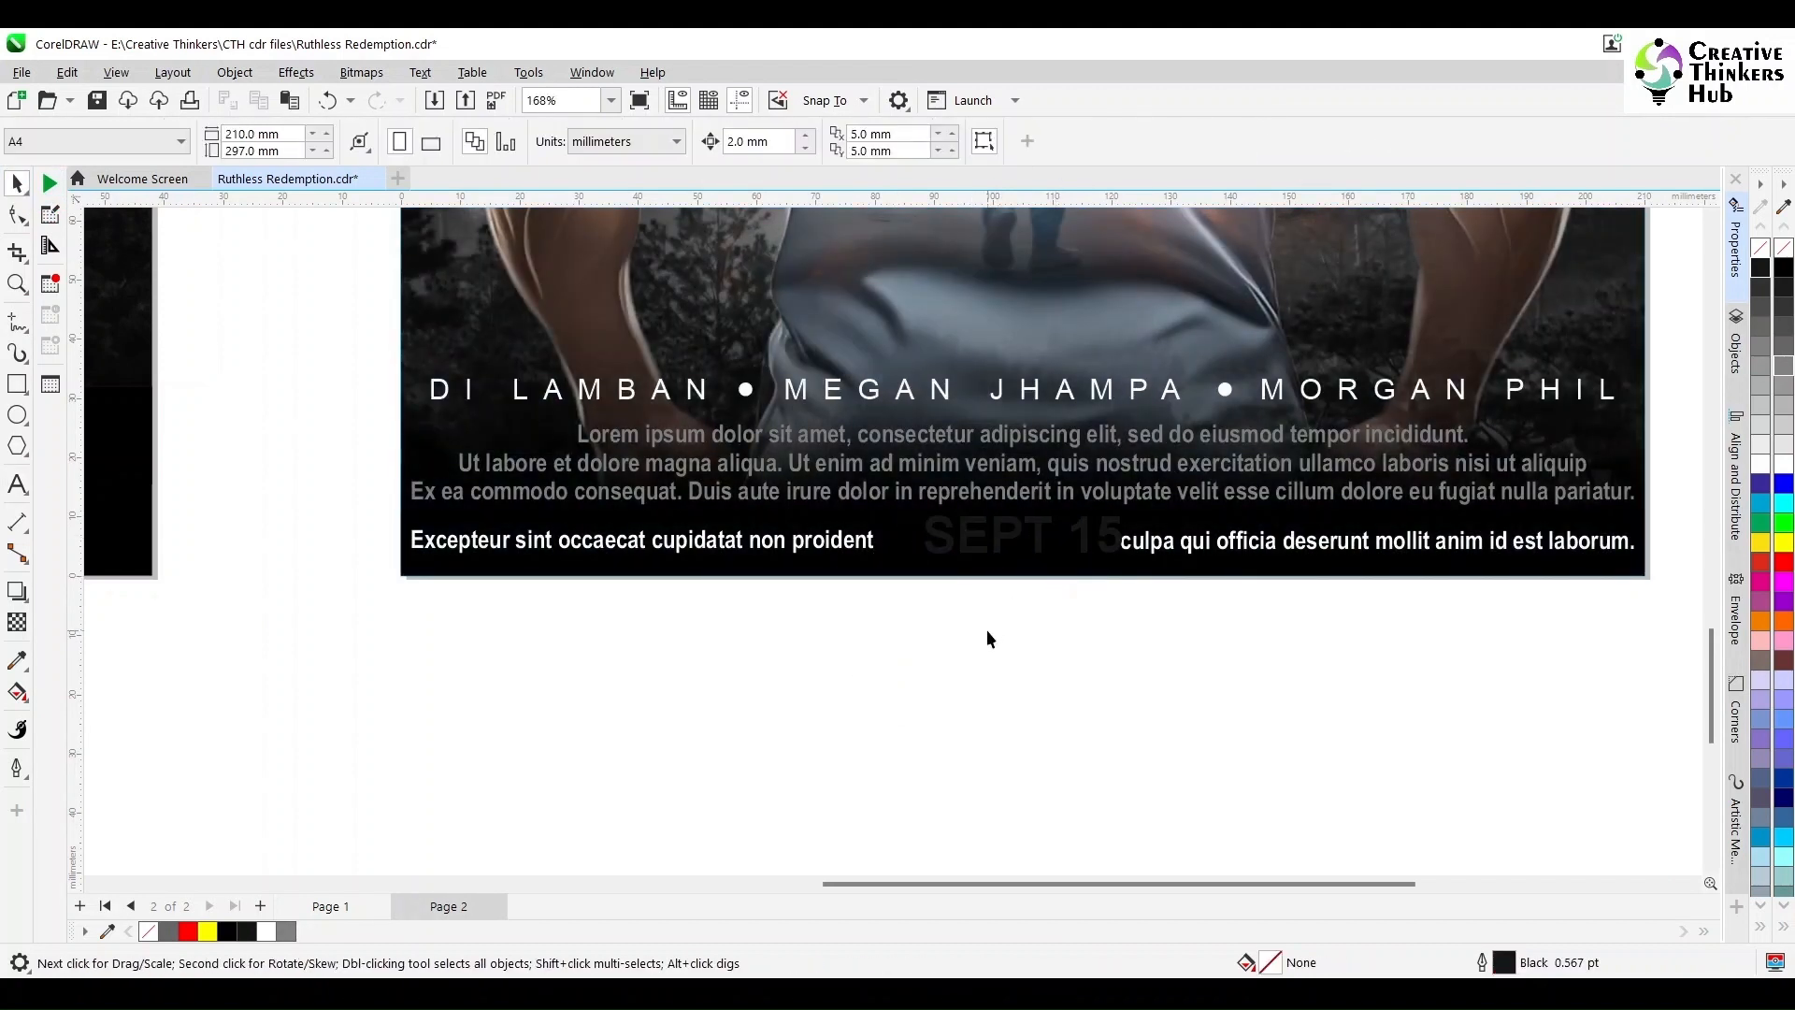
{"action": "left_click", "coordinate": [988, 552]}
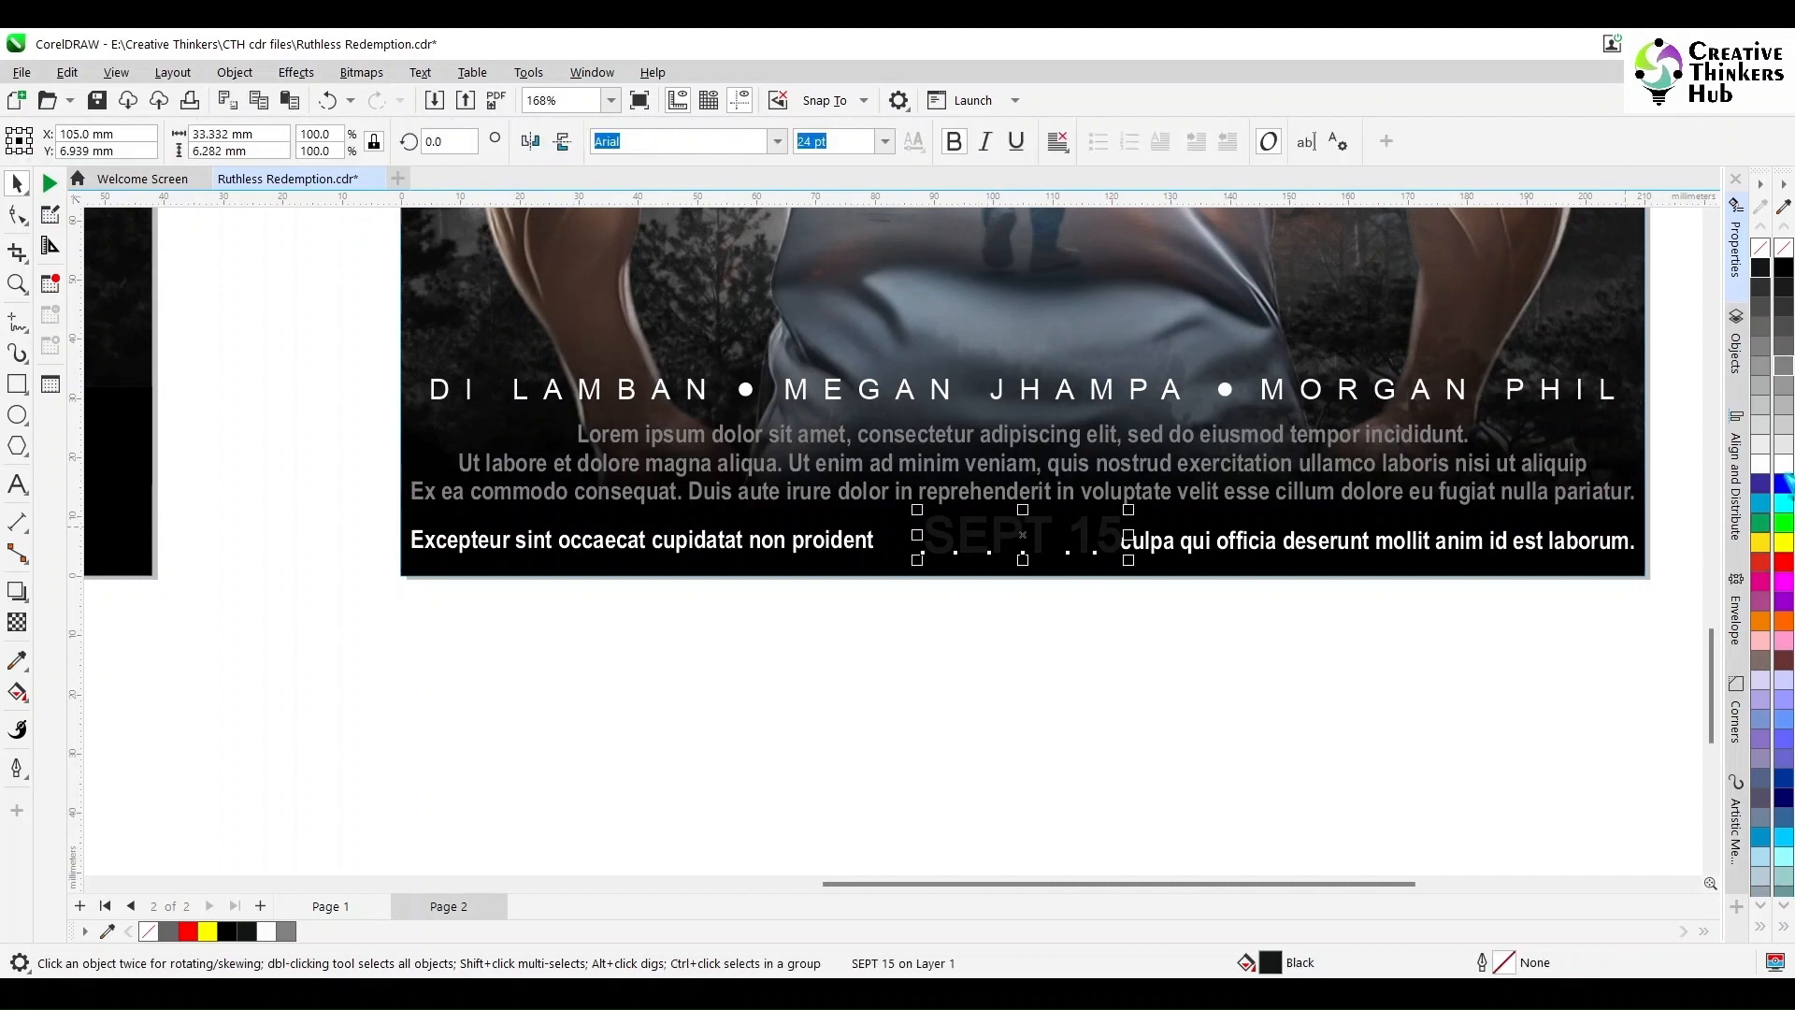
{"action": "left_click_drag", "start_coordinate": [1021, 541], "coordinate": [995, 542]}
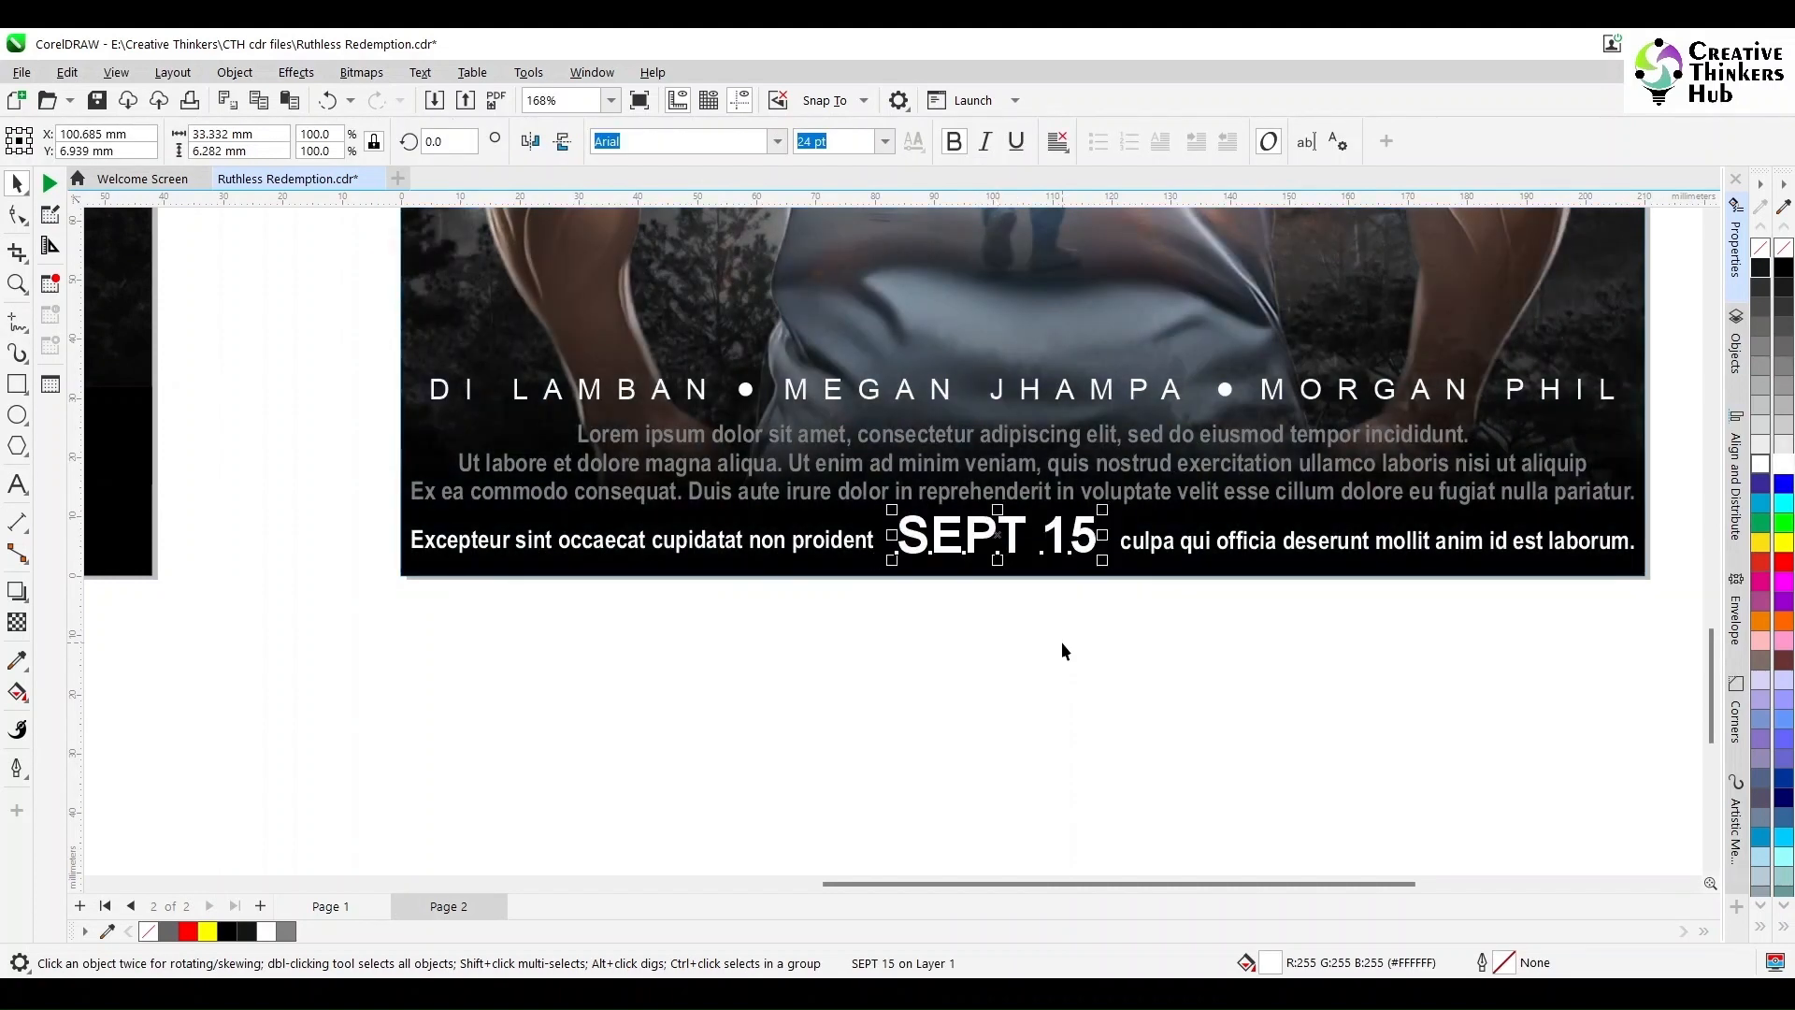
Fill the two bottom phrases beside "SEPT 15" with gray #808080 to match the filler block
{"action": "left_click", "coordinate": [1145, 551]}
{"action": "left_click", "coordinate": [860, 542], "text": "shift"}
{"action": "left_click", "coordinate": [1784, 357]}
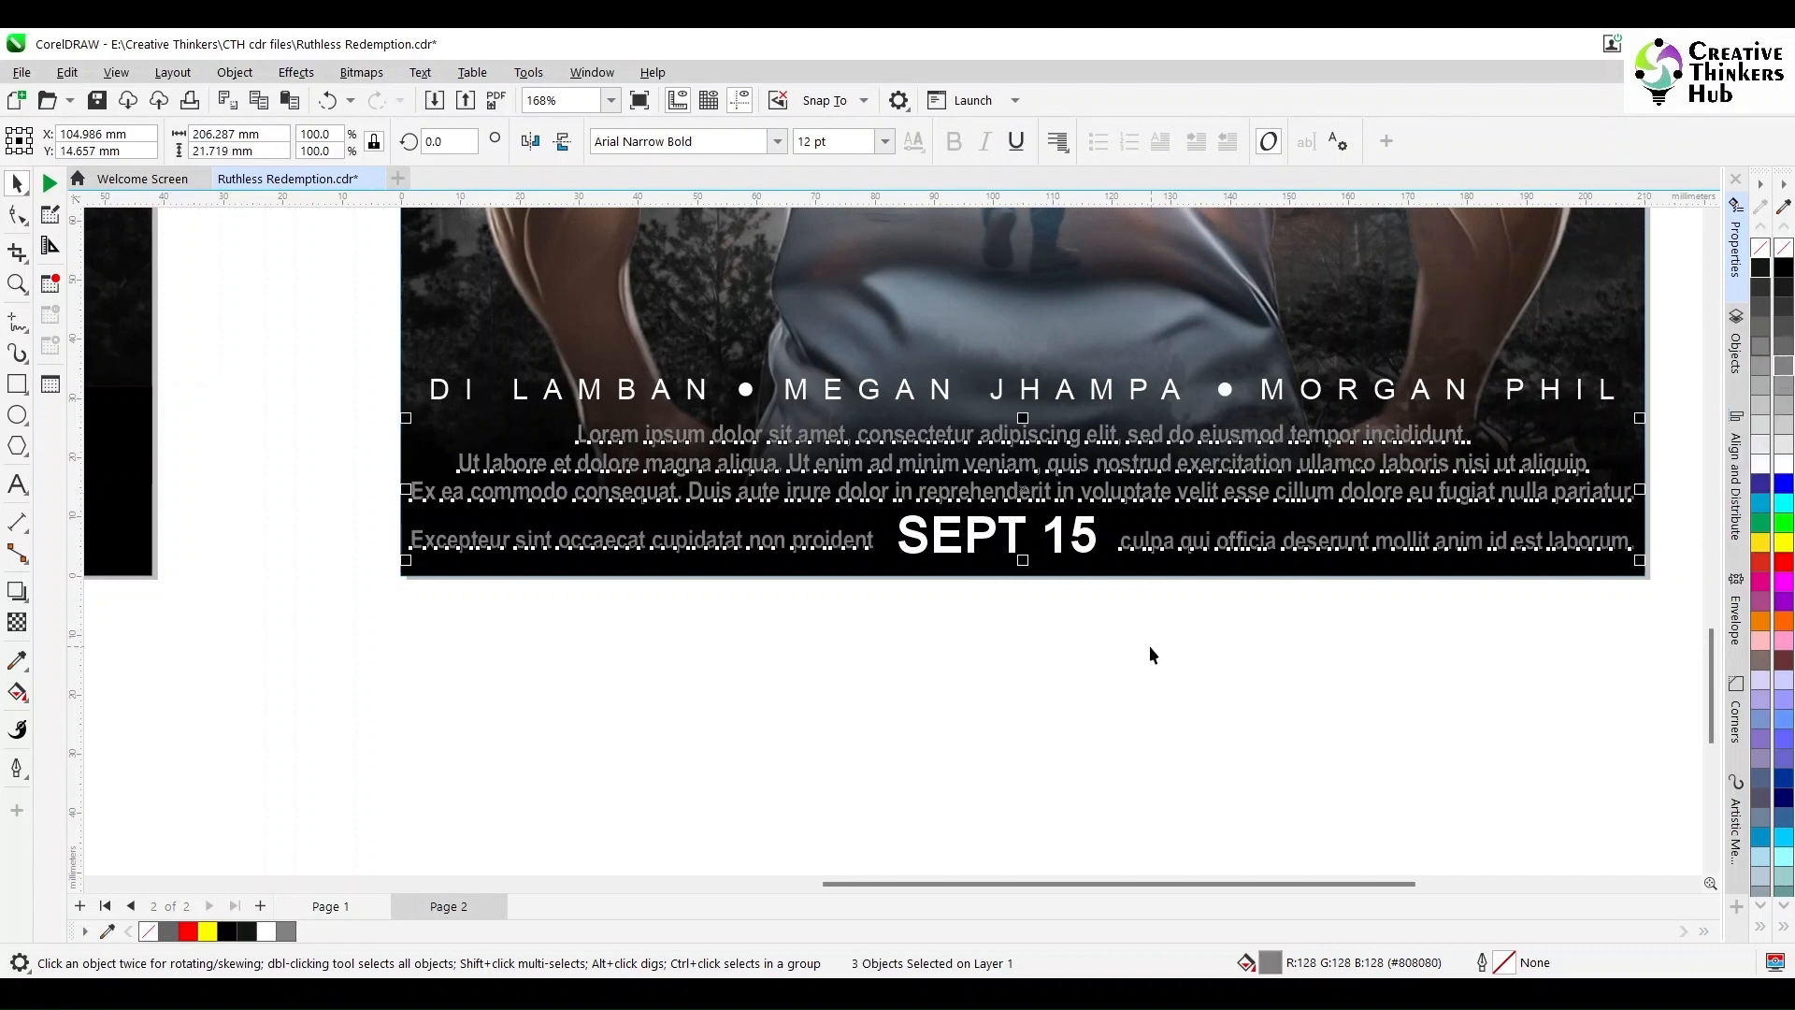
{"action": "left_click", "coordinate": [1054, 498]}
{"action": "left_click", "coordinate": [979, 714]}
Copy the filler block, both bottom phrases and "SEPT 15" from the page 2 poster and make page 1 active
{"action": "key", "text": "F4"}
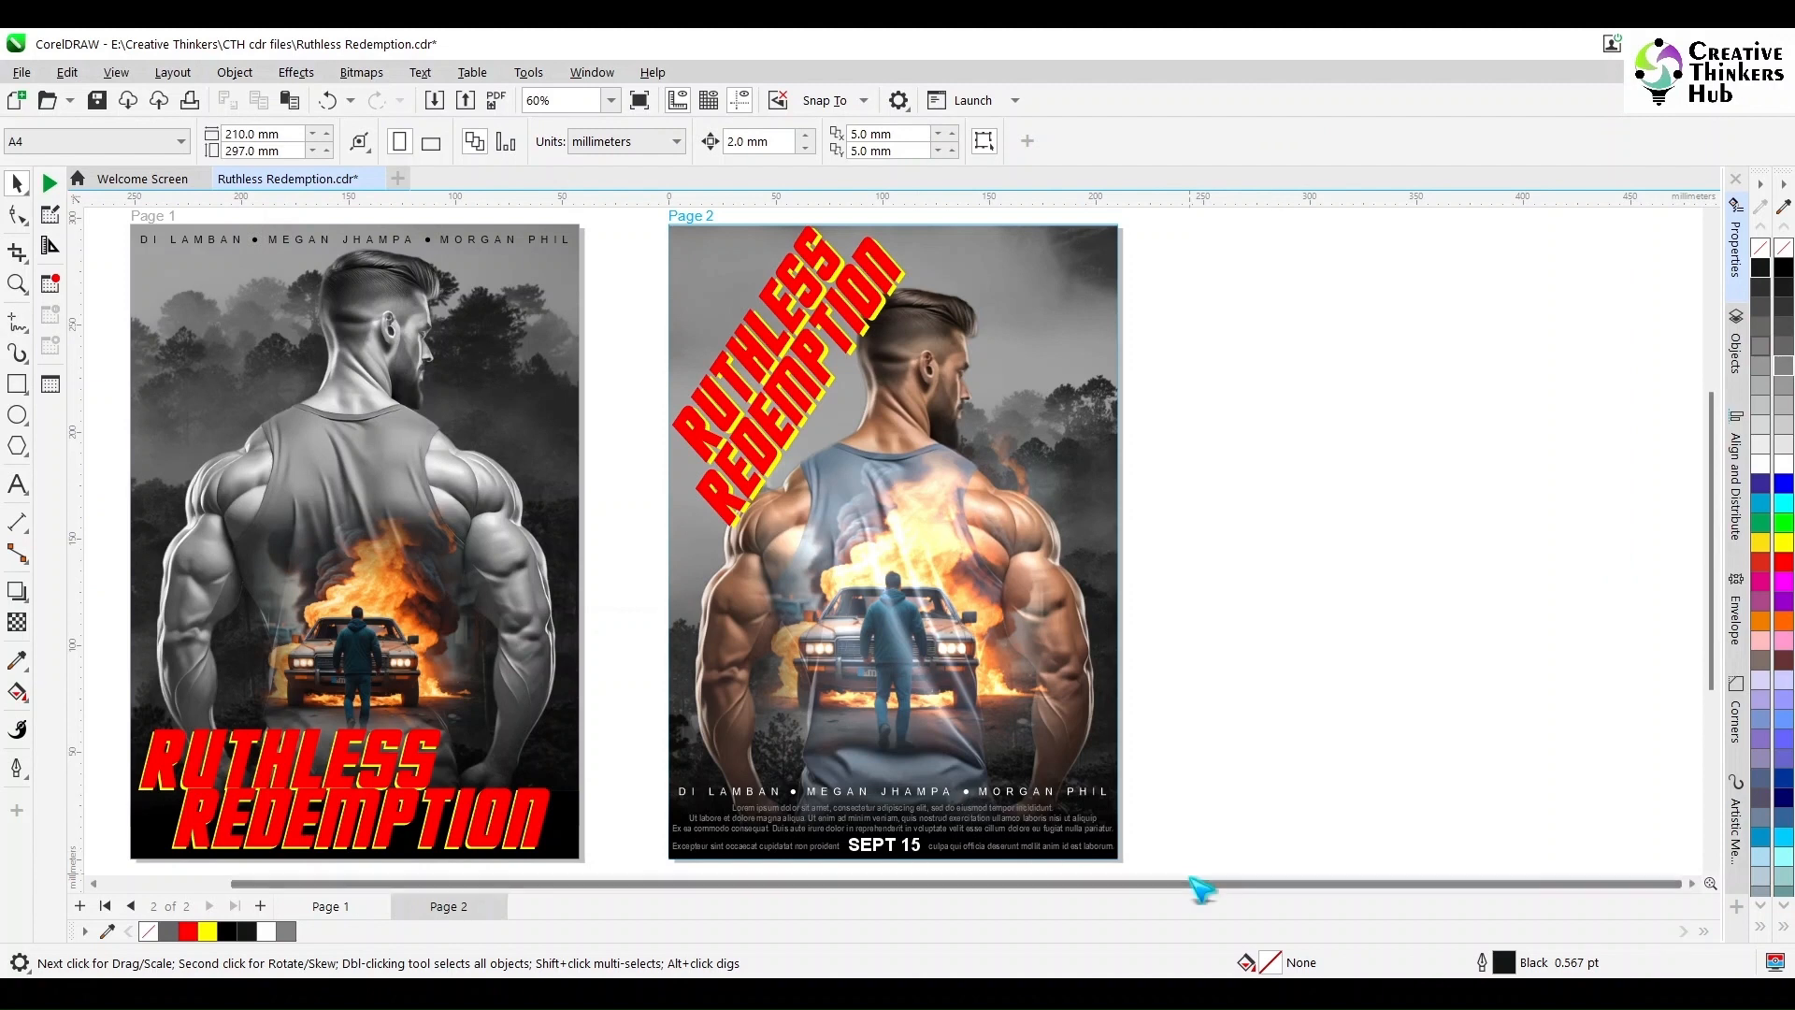
{"action": "left_click_drag", "start_coordinate": [1181, 866], "coordinate": [644, 802]}
{"action": "left_click", "coordinate": [505, 751]}
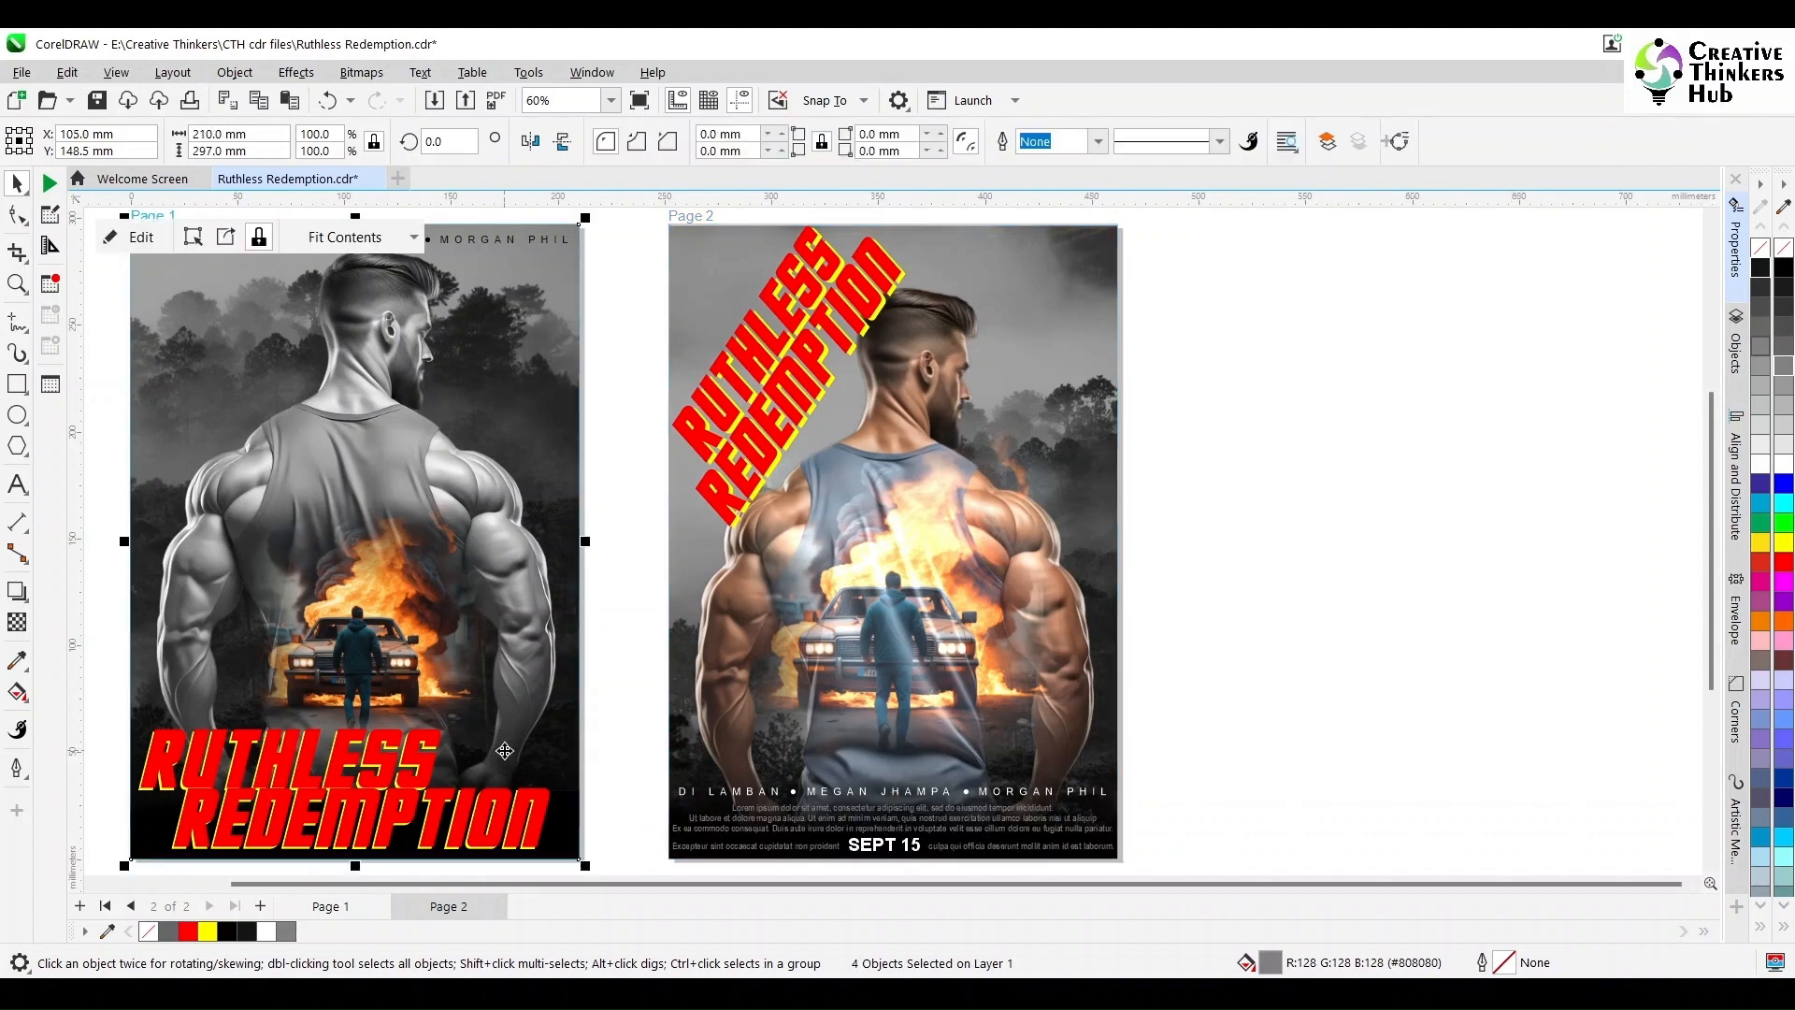
{"action": "key", "text": "Escape"}
{"action": "left_click", "coordinate": [544, 740]}
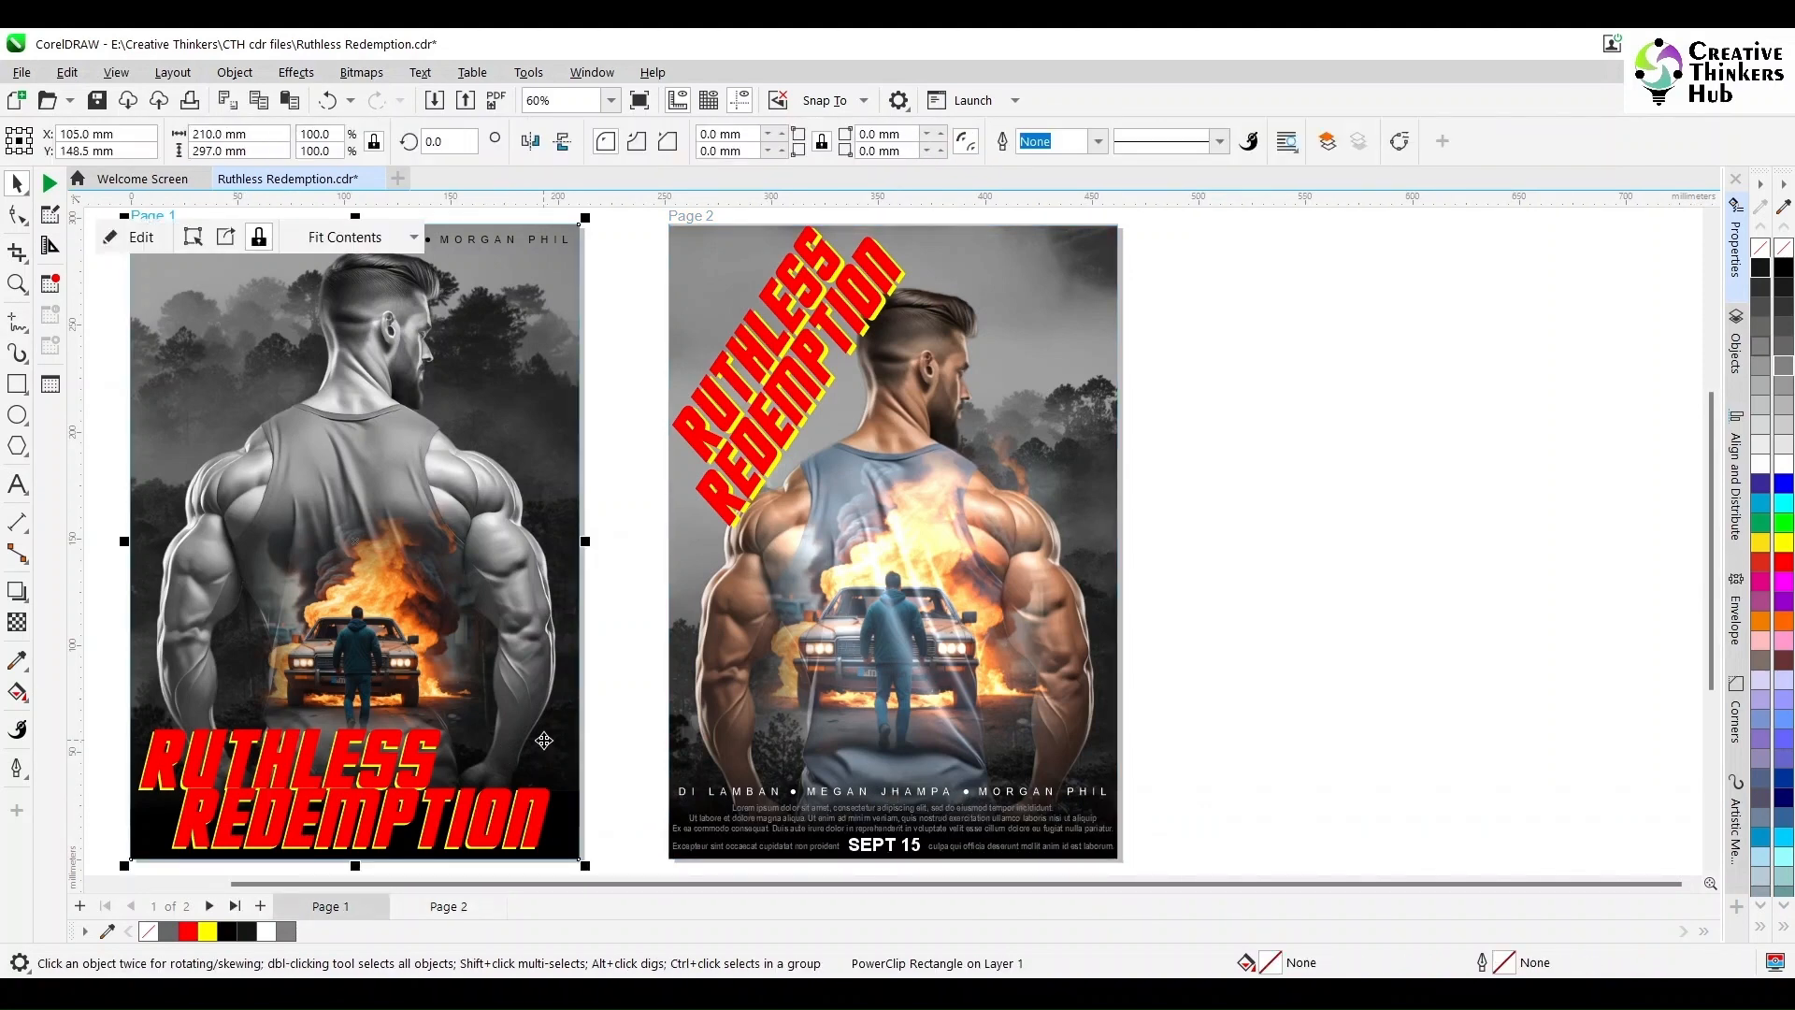
{"action": "left_click", "coordinate": [627, 743]}
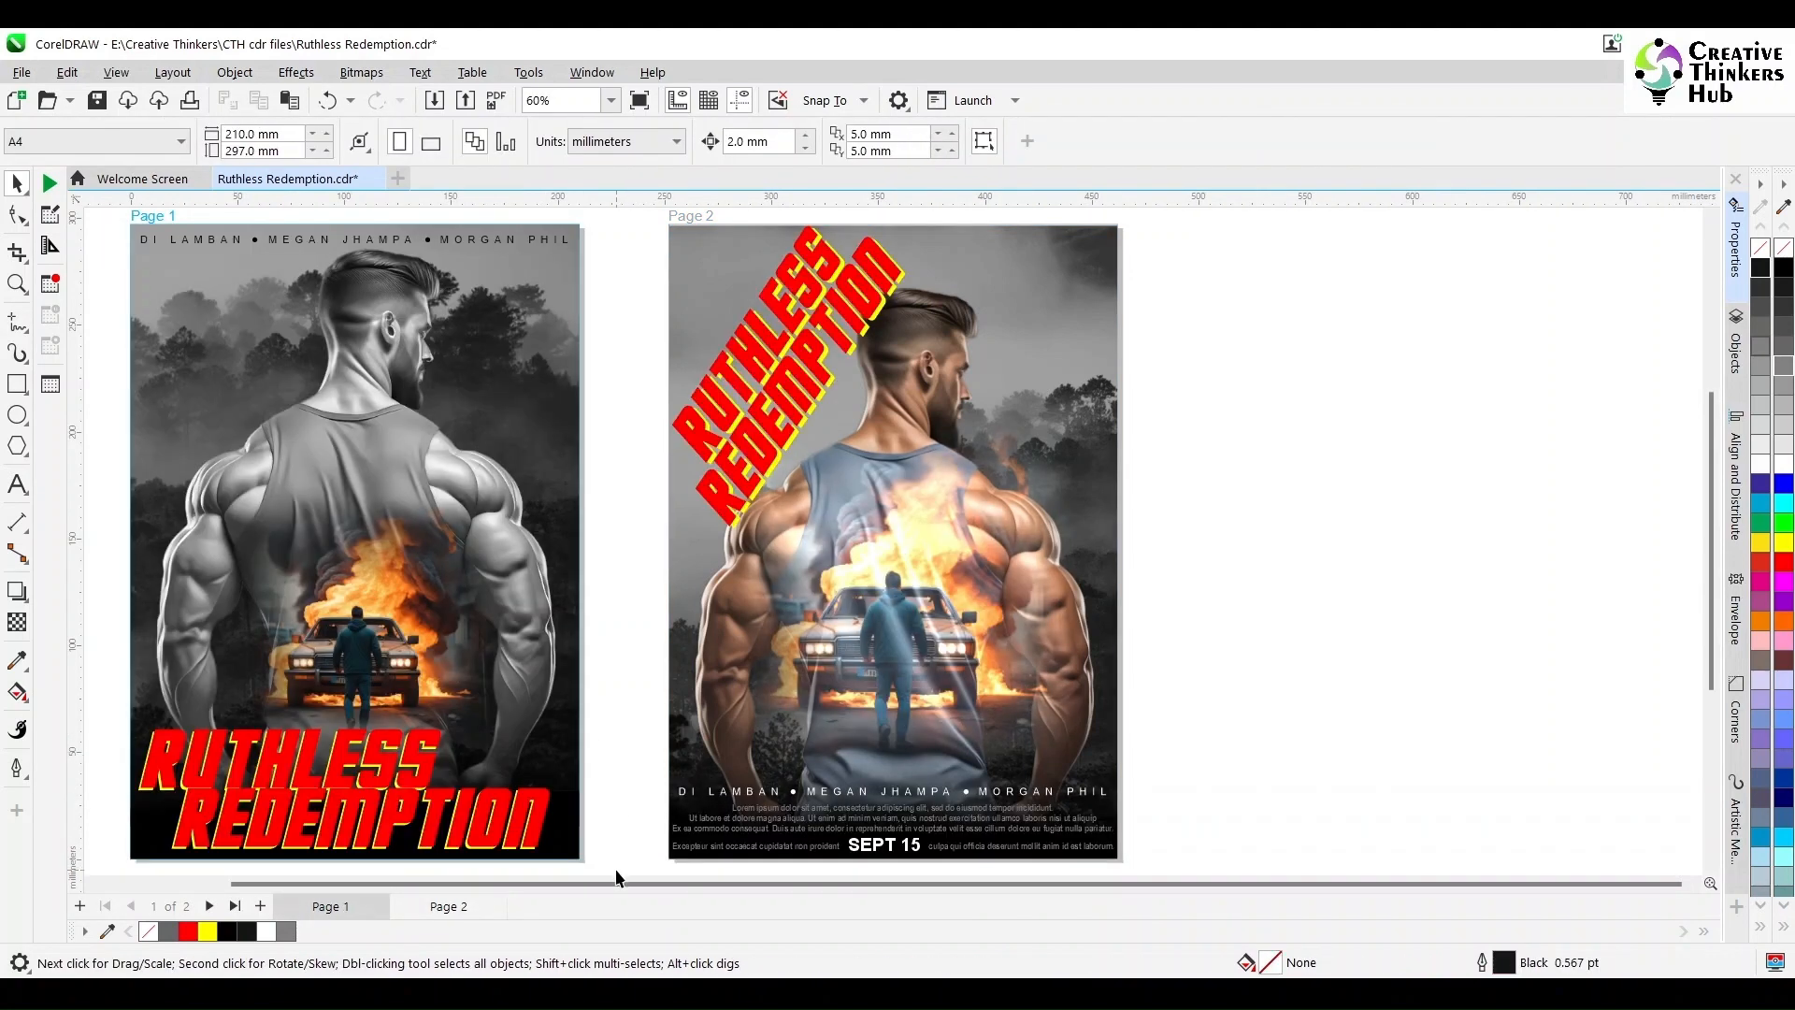
Nudge the Ruthless Redemption title and the burning car picture upward together on the page 1 poster to free space beneath the title
{"action": "left_click_drag", "start_coordinate": [618, 871], "coordinate": [107, 711]}
{"action": "left_click", "coordinate": [335, 648], "text": "shift"}
{"action": "key", "text": "Up"}
{"action": "key", "text": "Up"}
{"action": "key", "text": "Up"}
{"action": "key", "text": "Up"}
{"action": "key", "text": "Up"}
{"action": "key", "text": "Up"}
{"action": "key", "text": "Up"}
{"action": "key", "text": "Up"}
{"action": "key", "text": "Up"}
{"action": "key", "text": "Up"}
{"action": "key", "text": "Up"}
{"action": "key", "text": "Up"}
{"action": "key", "text": "Up"}
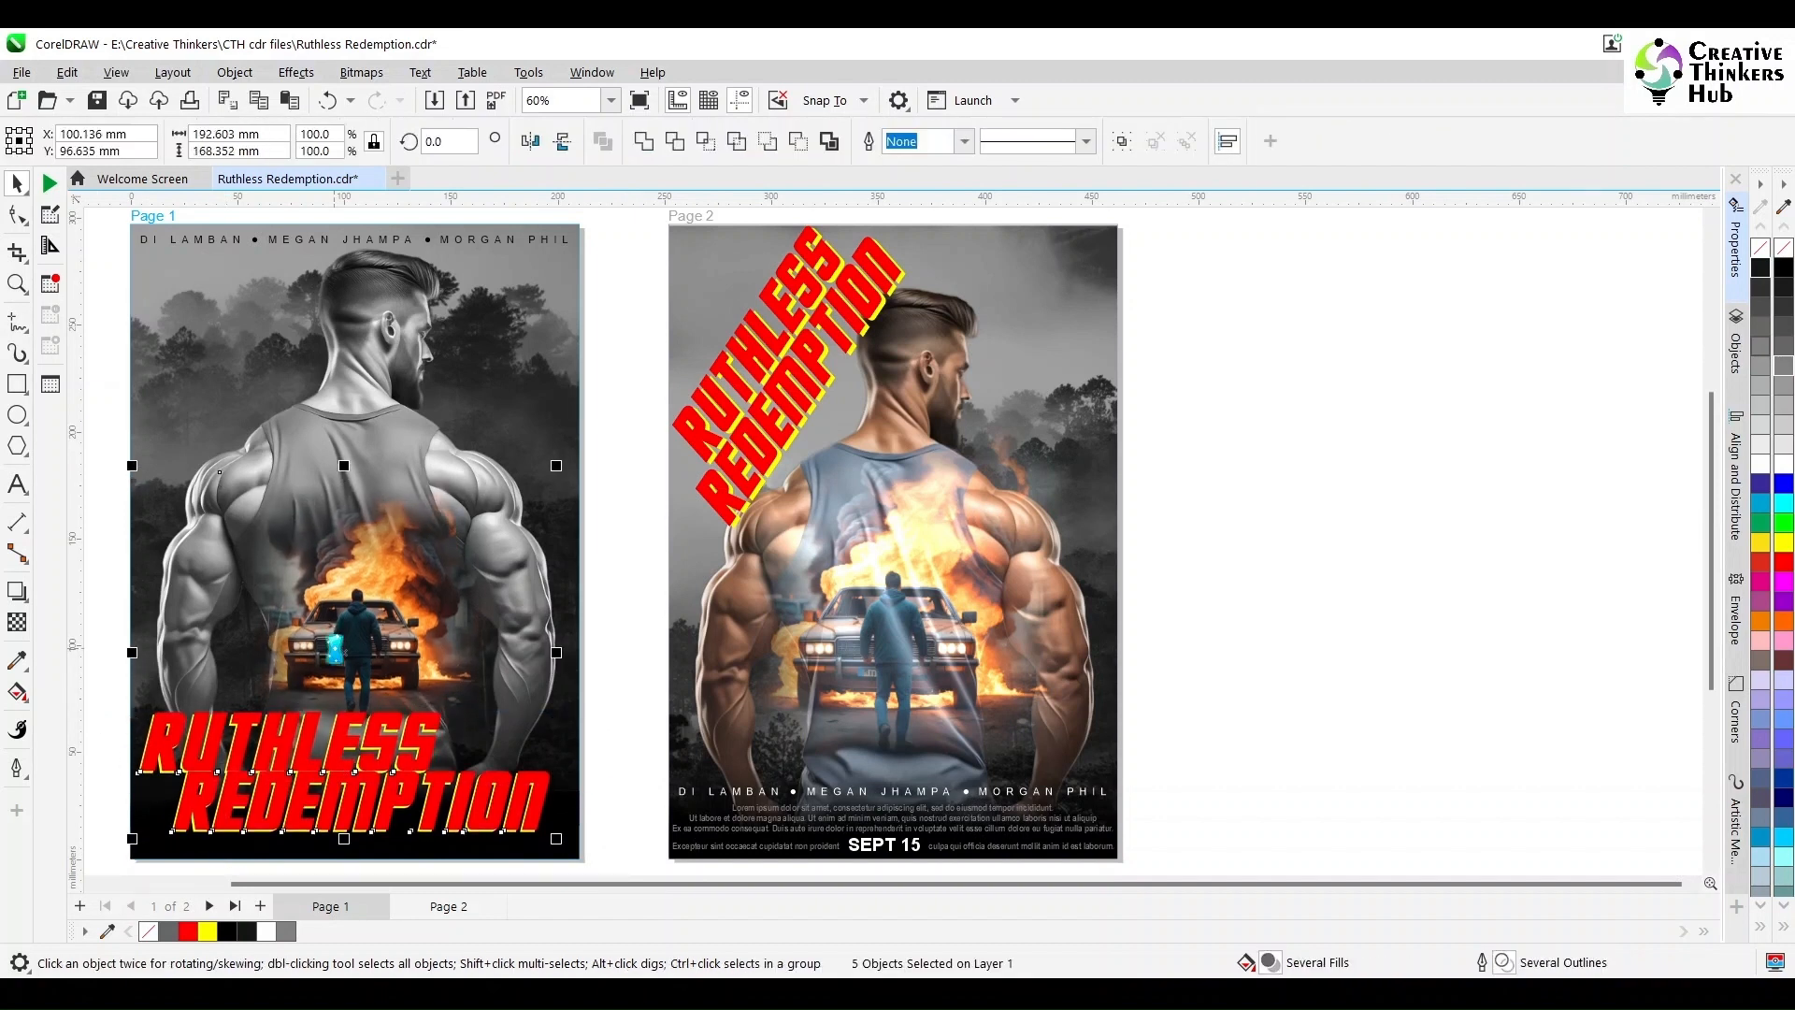
{"action": "left_click", "coordinate": [625, 738]}
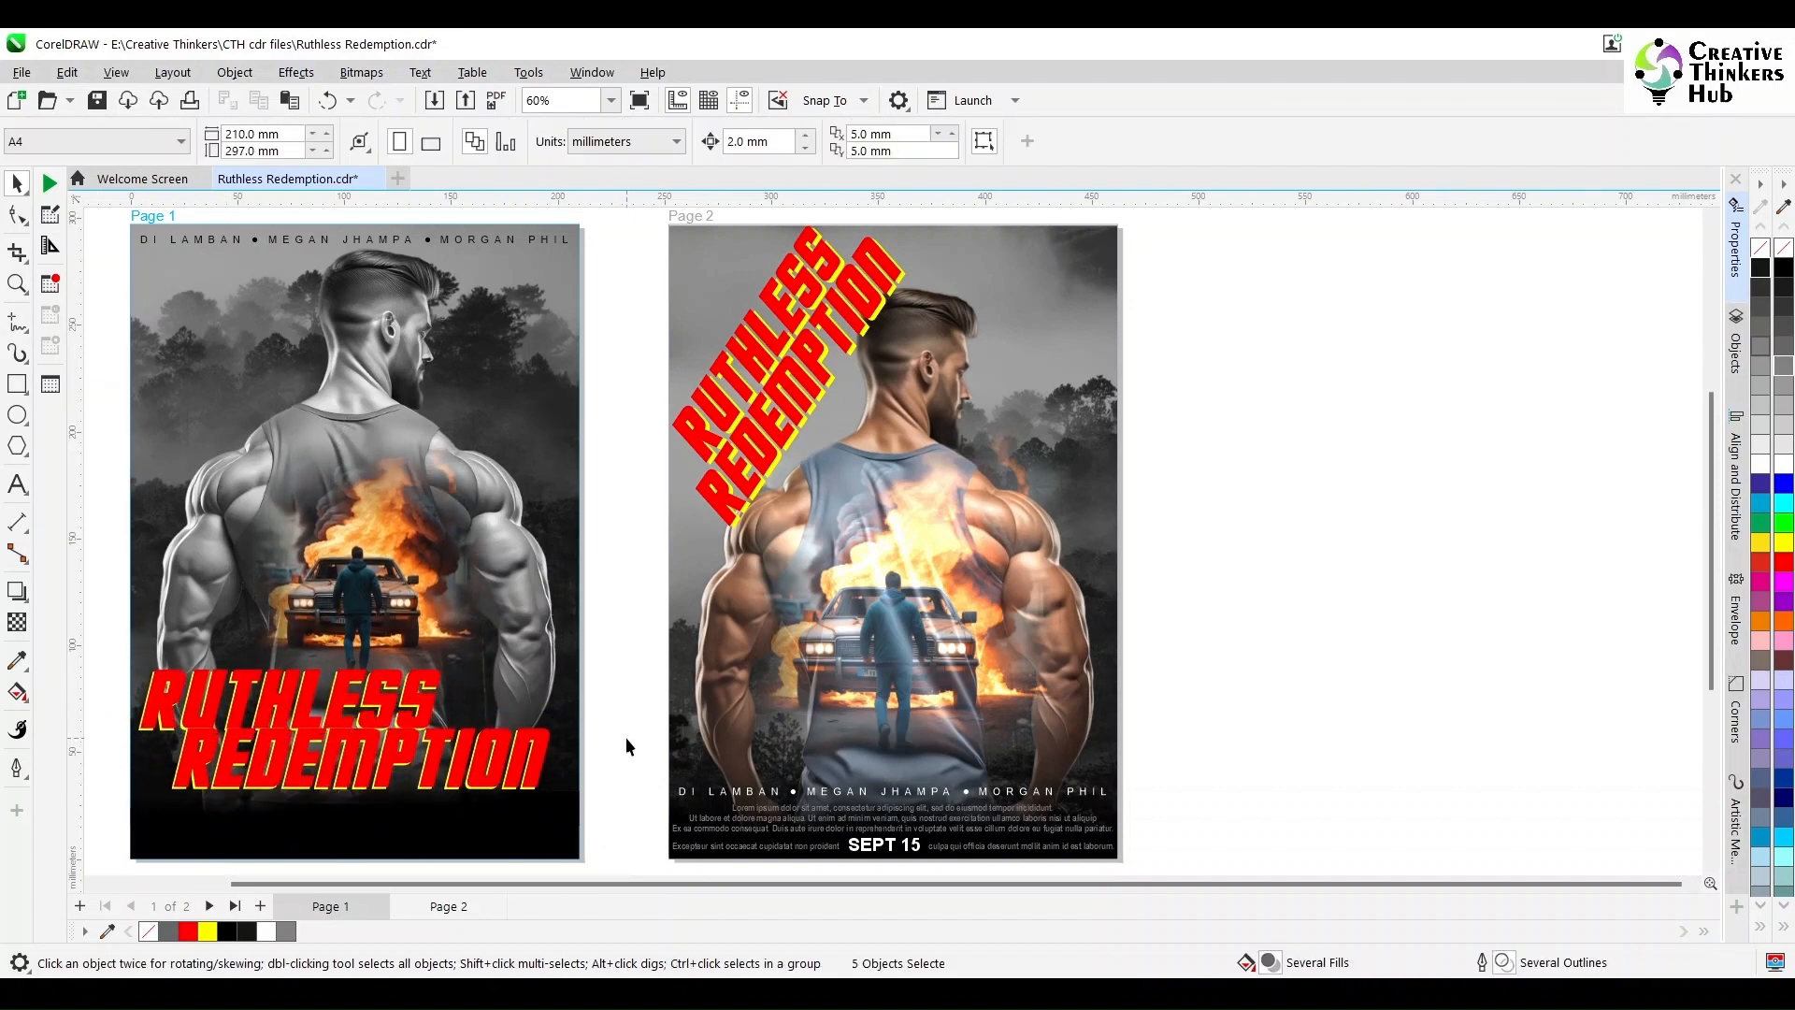
Paste the copied bottom text onto the page 1 poster and shift the title down slightly toward it
{"action": "key", "text": "ctrl+v"}
{"action": "left_click", "coordinate": [626, 741]}
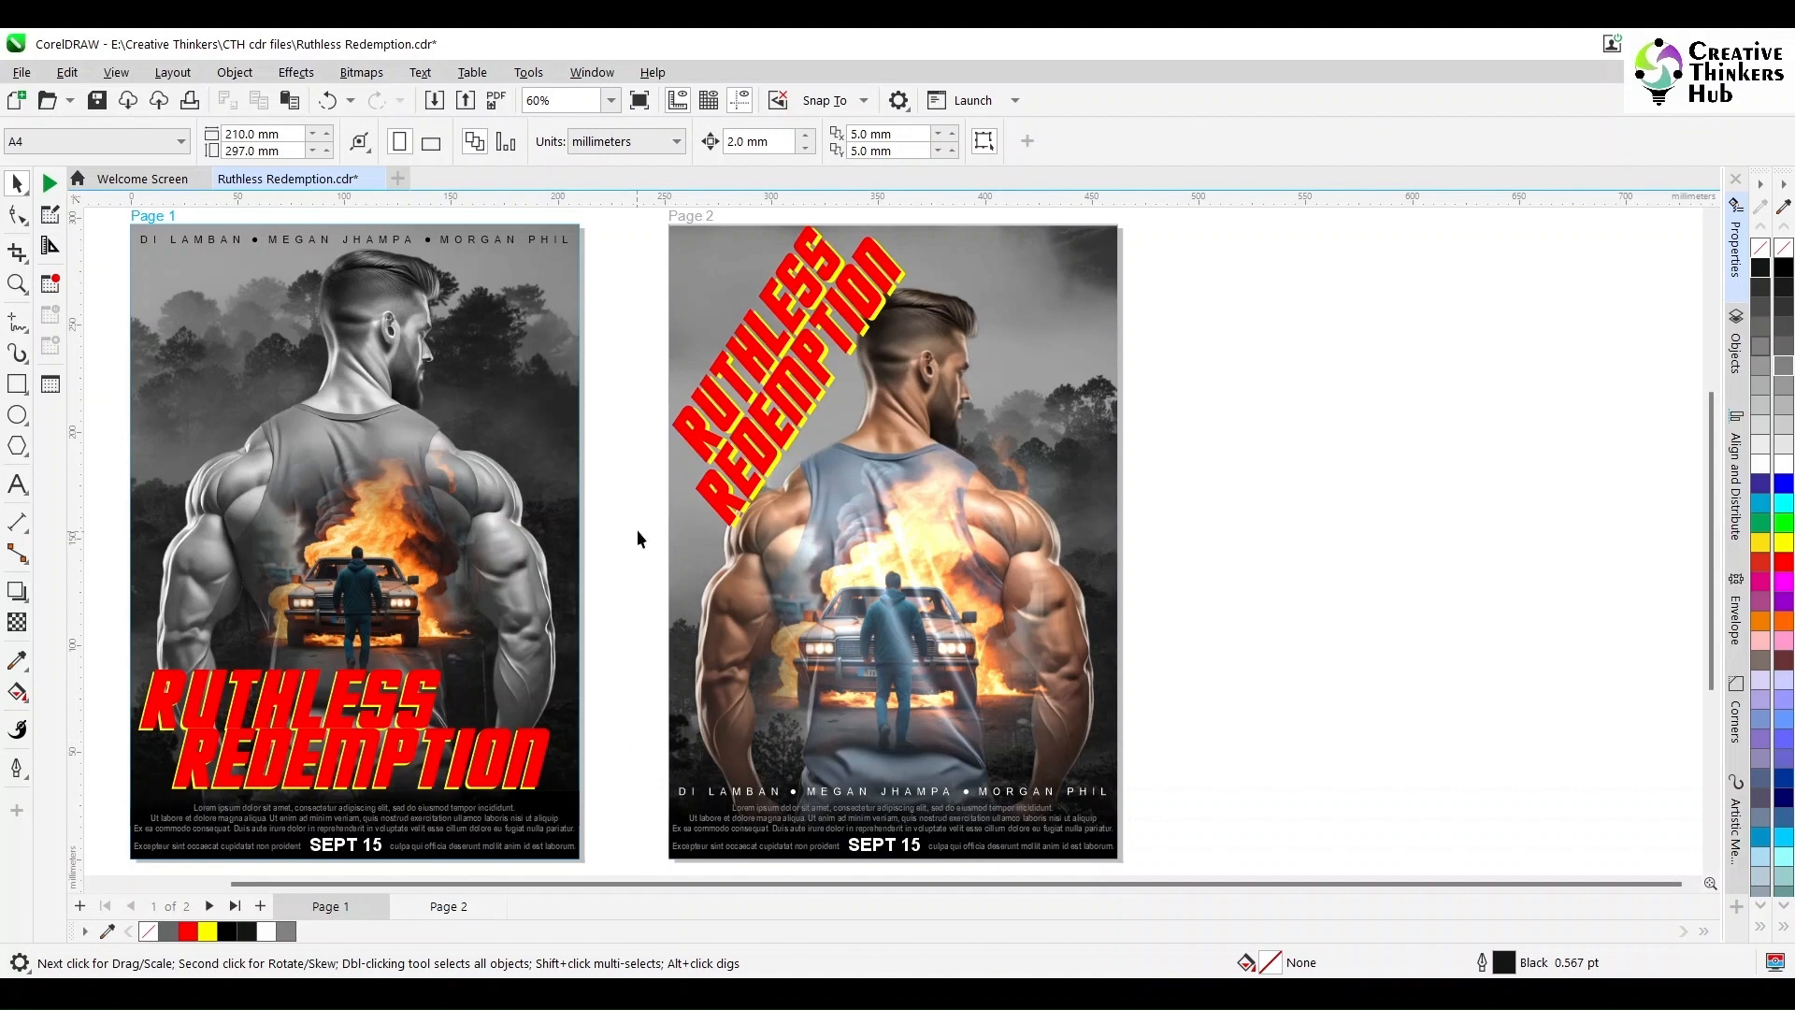
{"action": "left_click", "coordinate": [367, 596]}
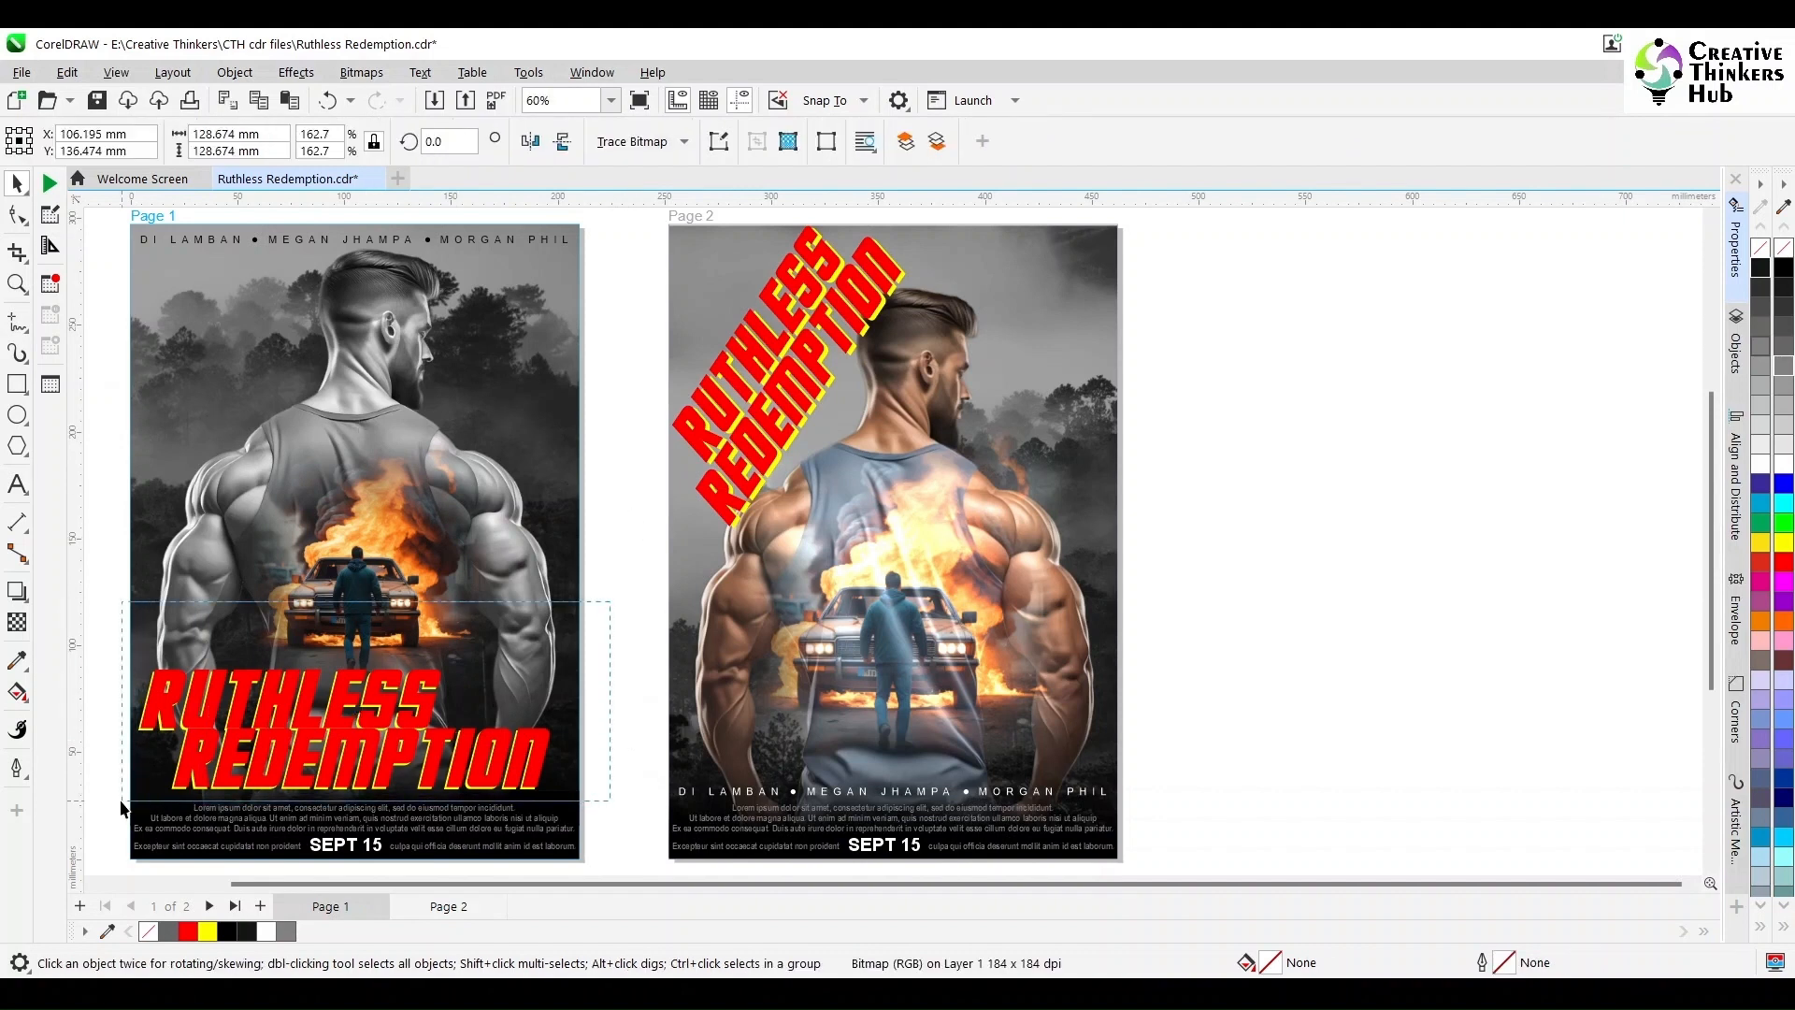
{"action": "left_click", "coordinate": [637, 703]}
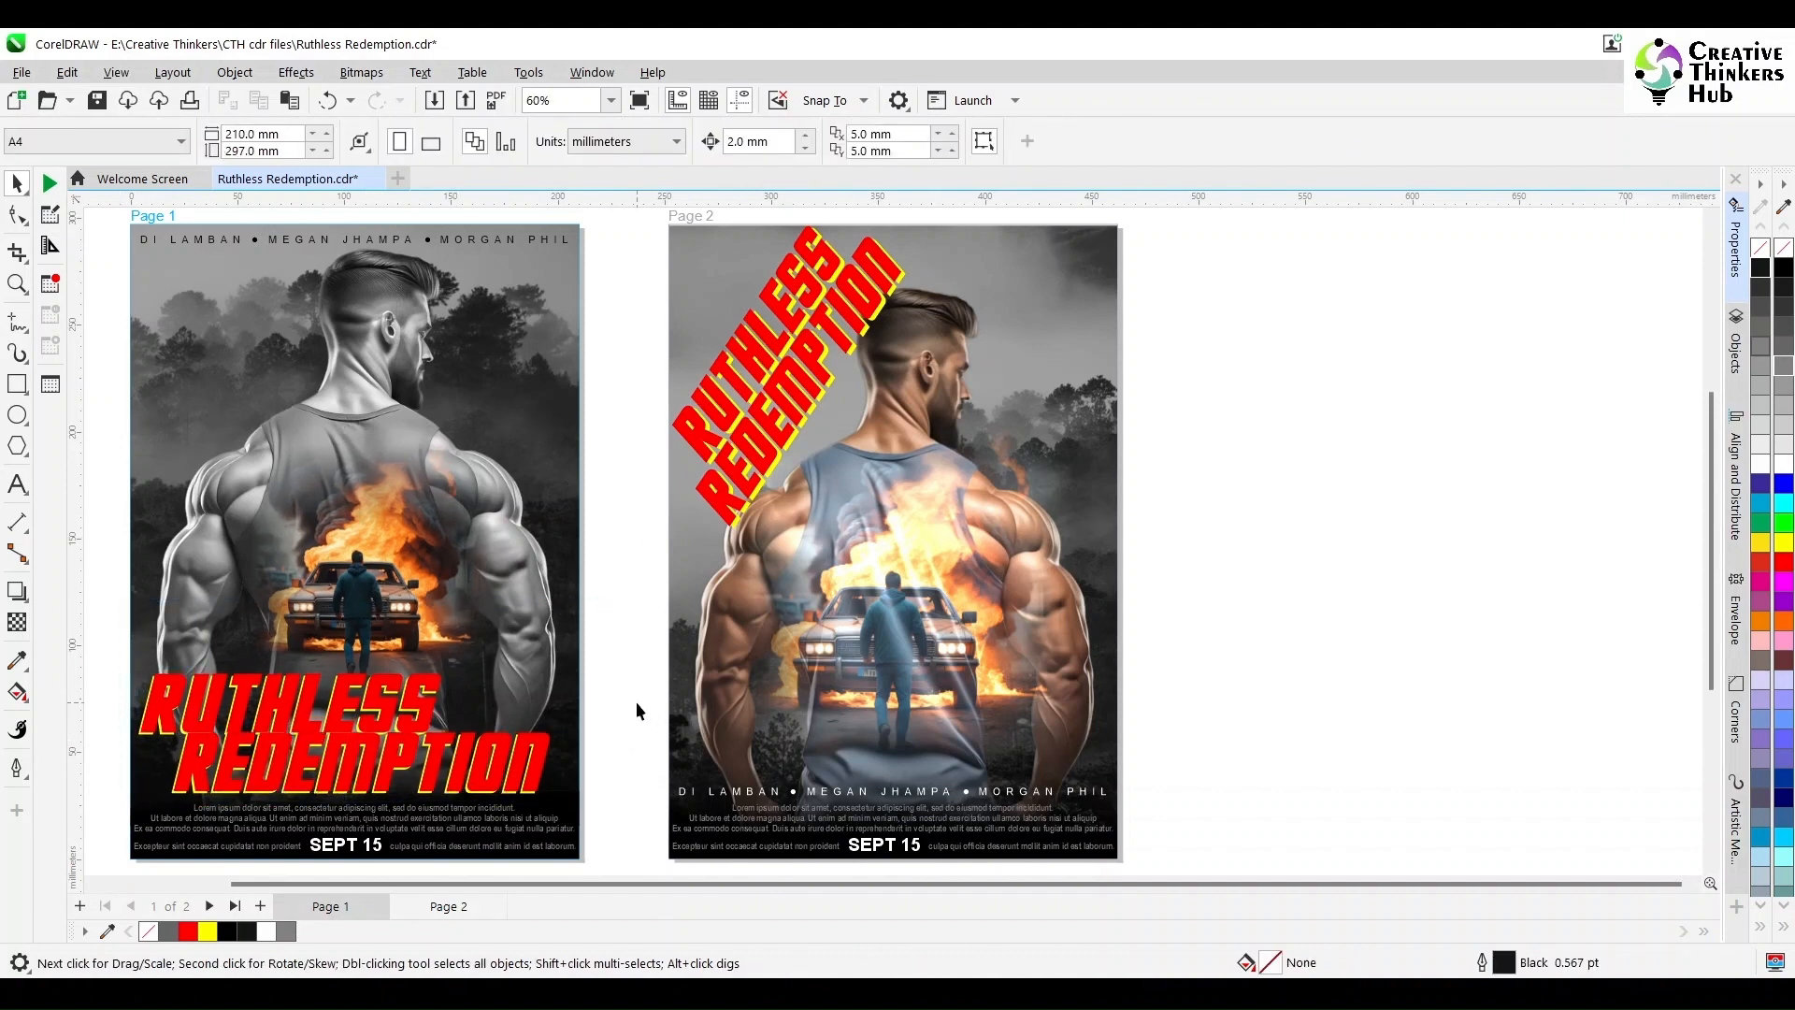
Frame both posters side by side and examine them in a full-screen preview
{"action": "key", "text": "z"}
{"action": "left_click_drag", "start_coordinate": [120, 221], "coordinate": [1129, 756]}
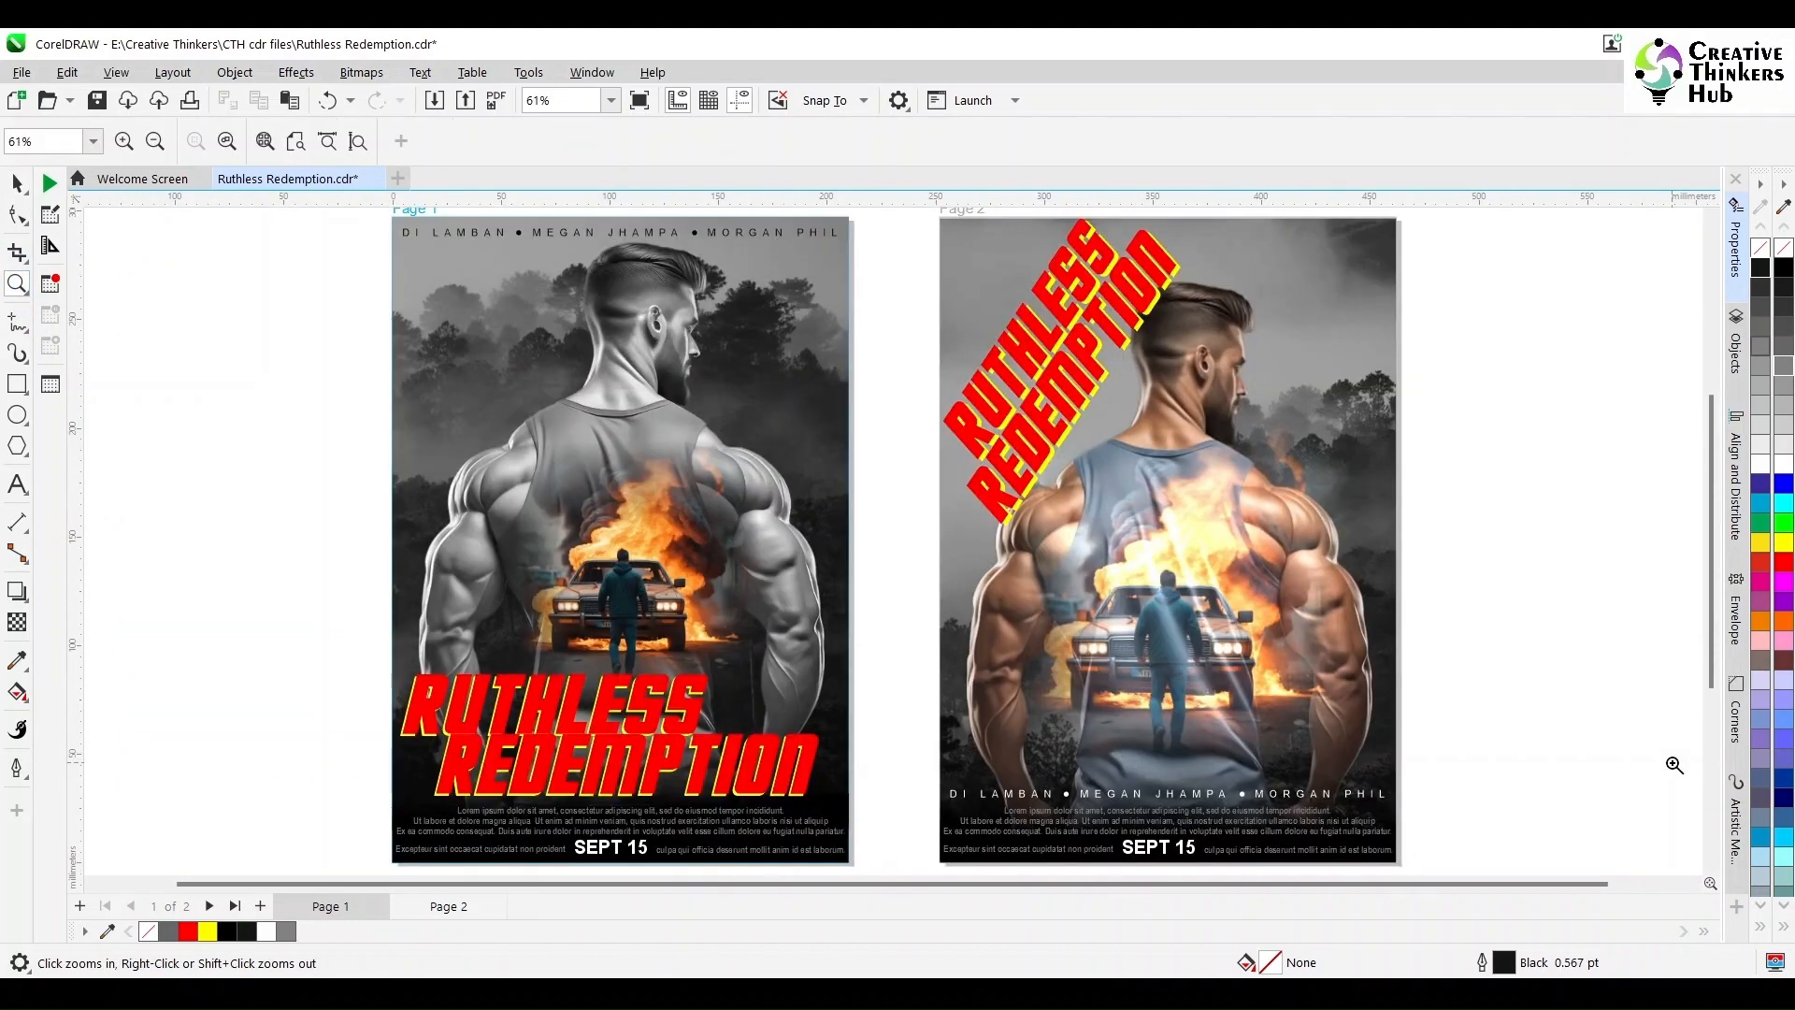
{"action": "left_click_drag", "start_coordinate": [379, 216], "coordinate": [1410, 805]}
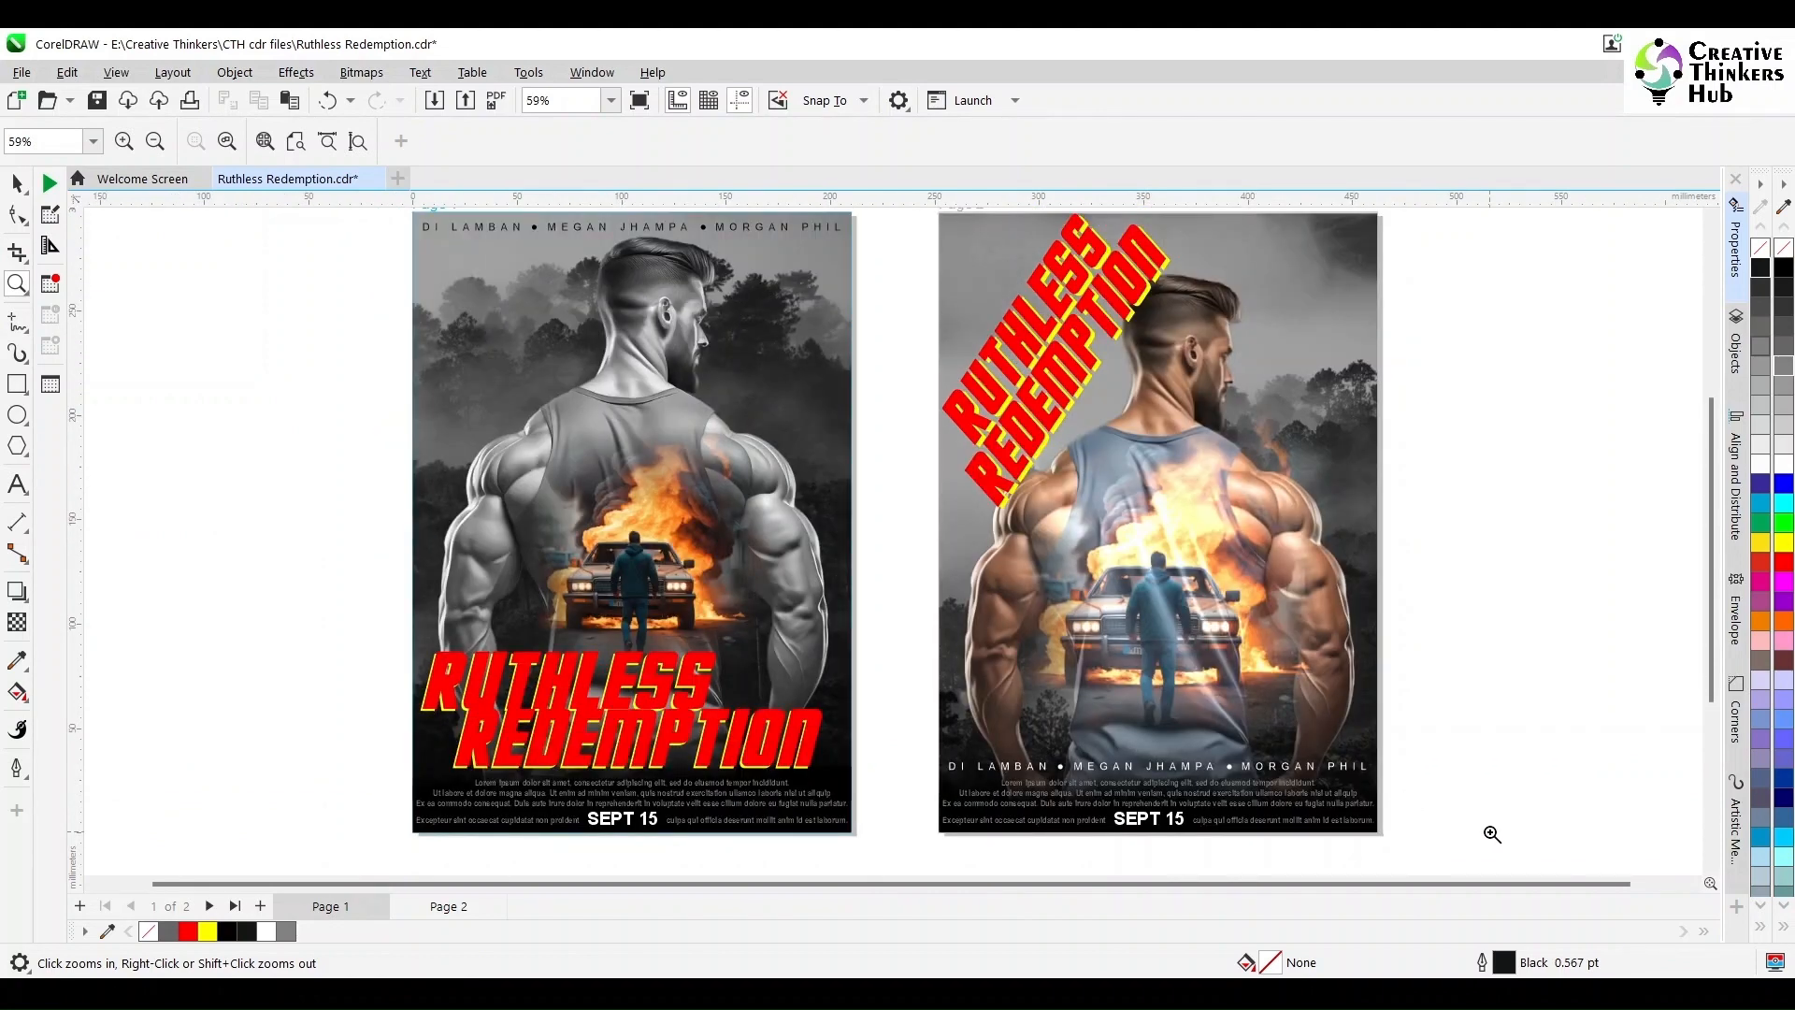
{"action": "key", "text": "space"}
{"action": "key", "text": "F9"}
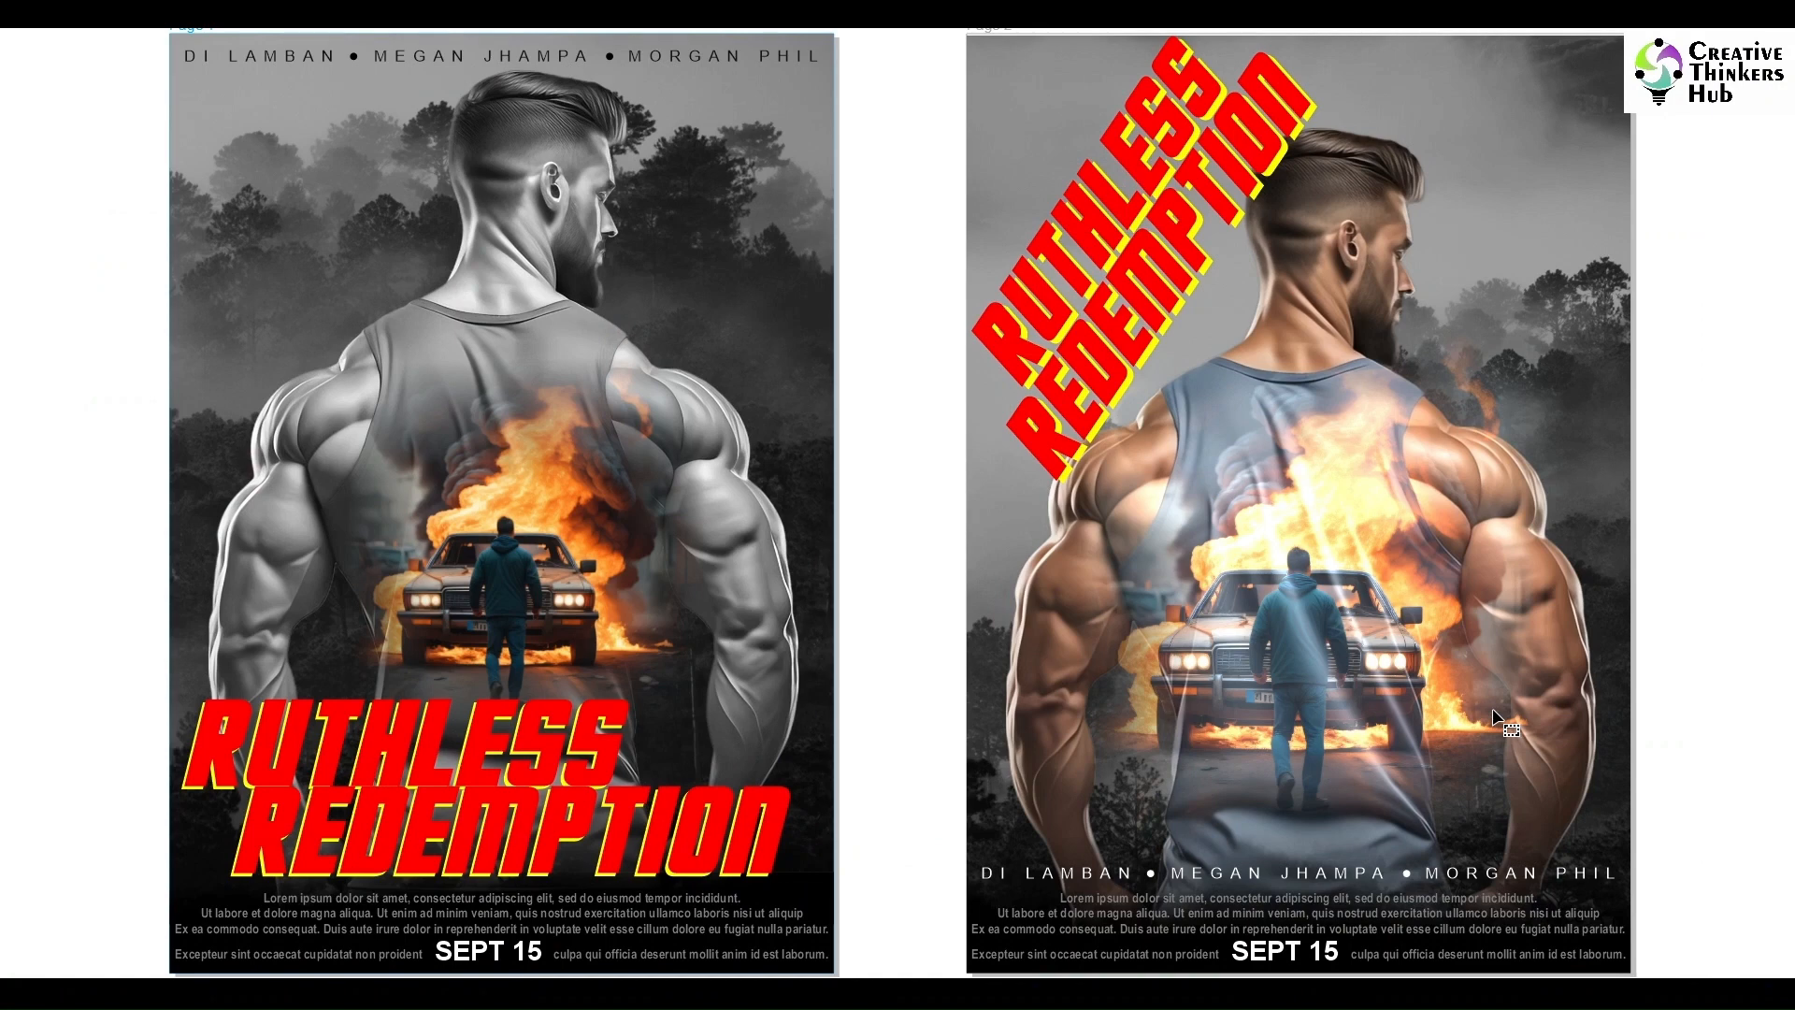